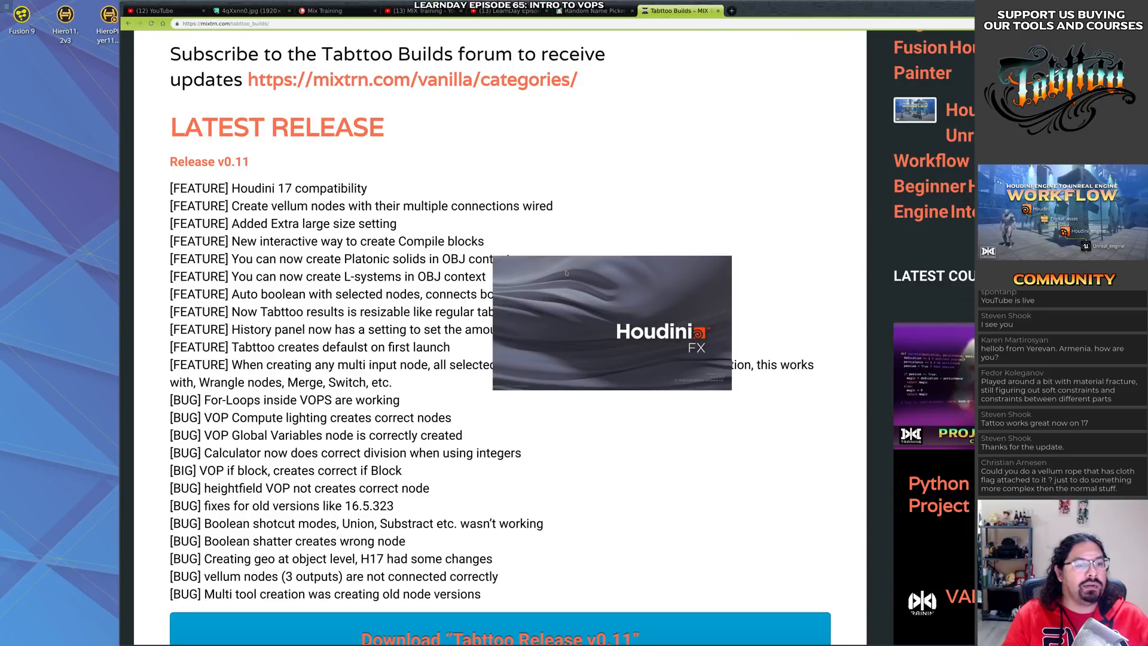
Open houdini.env from the houdini17.0 folder in the file manager and uncomment the HOUDINI_UISCALE=120 line
key(super+e)
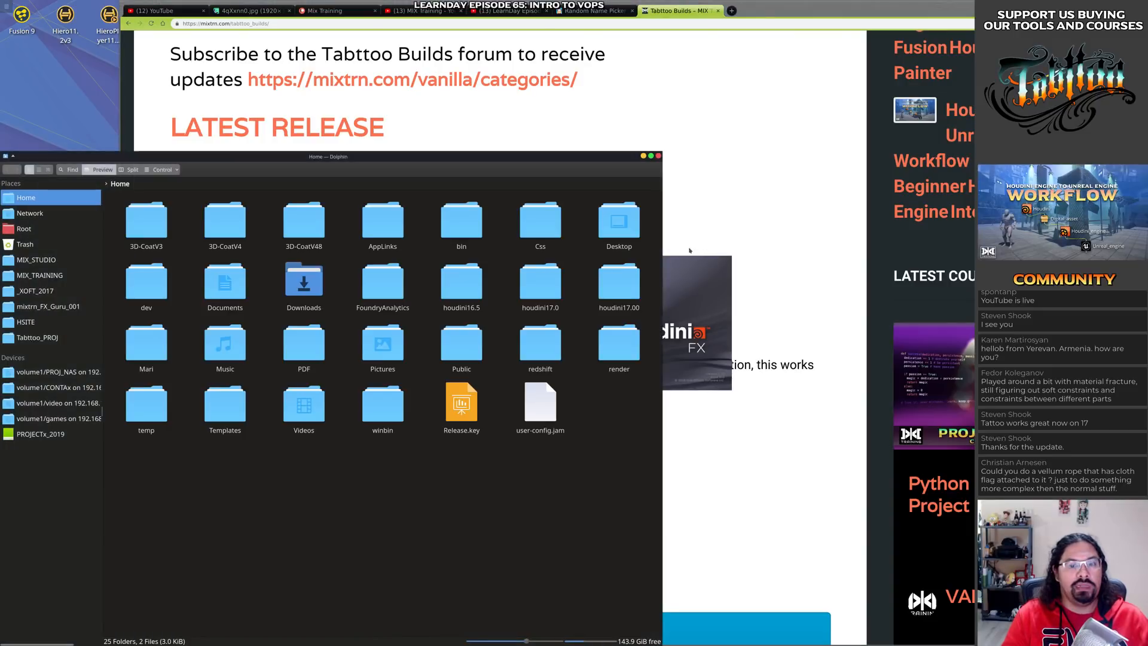
super+drag(430, 466, 628, 384)
click(741, 211)
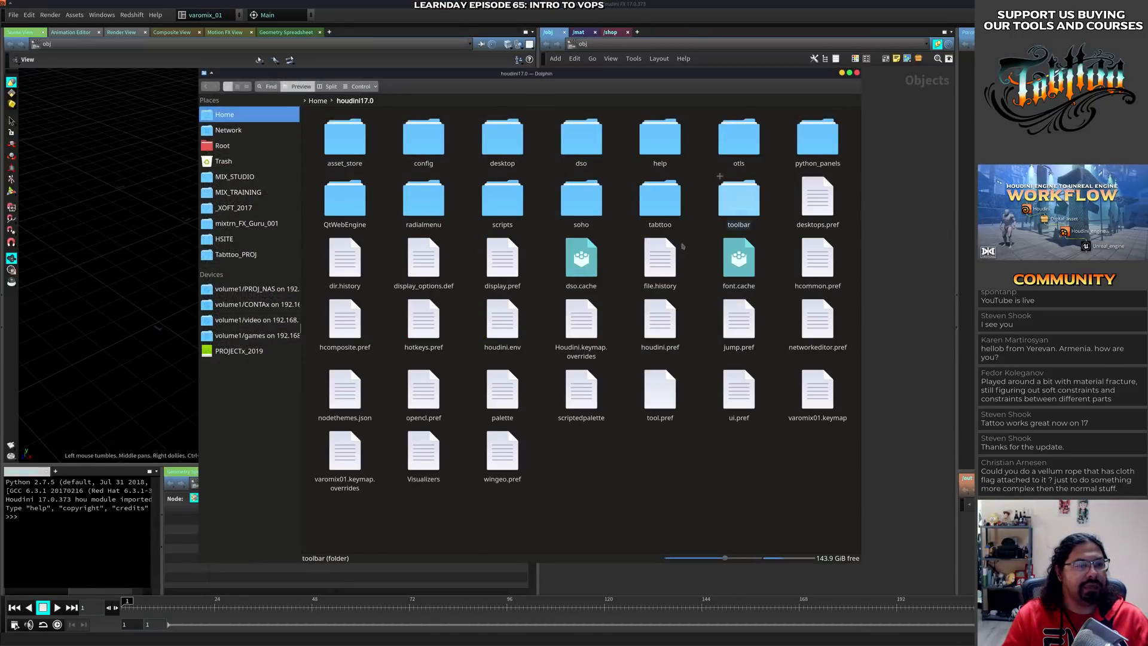
click(511, 332)
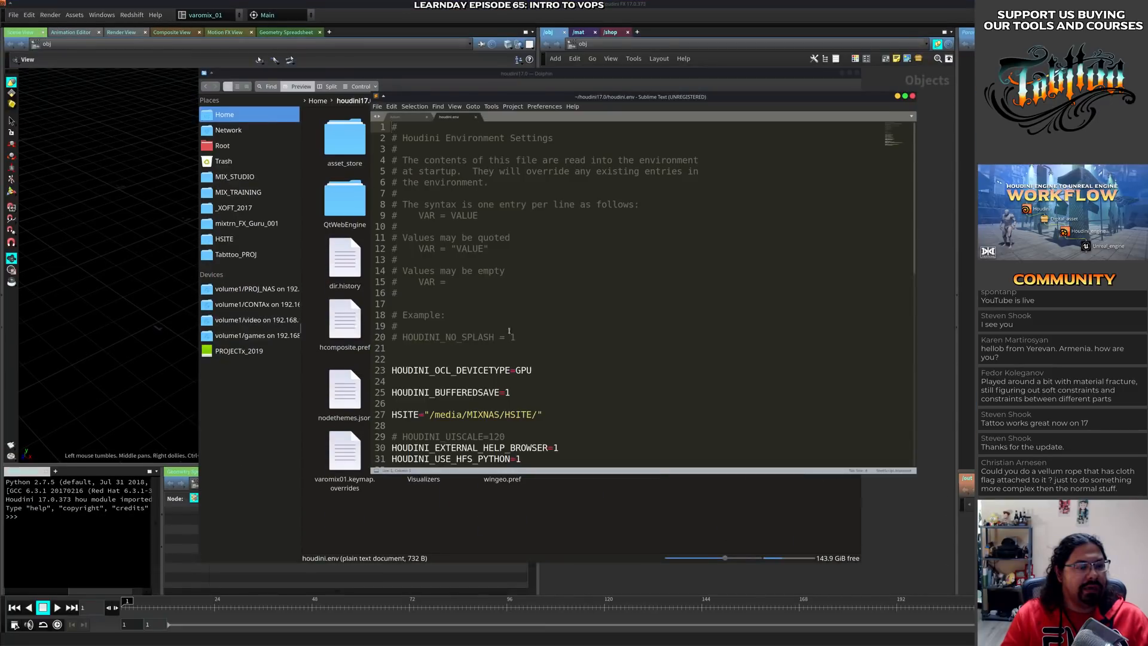
click(563, 432)
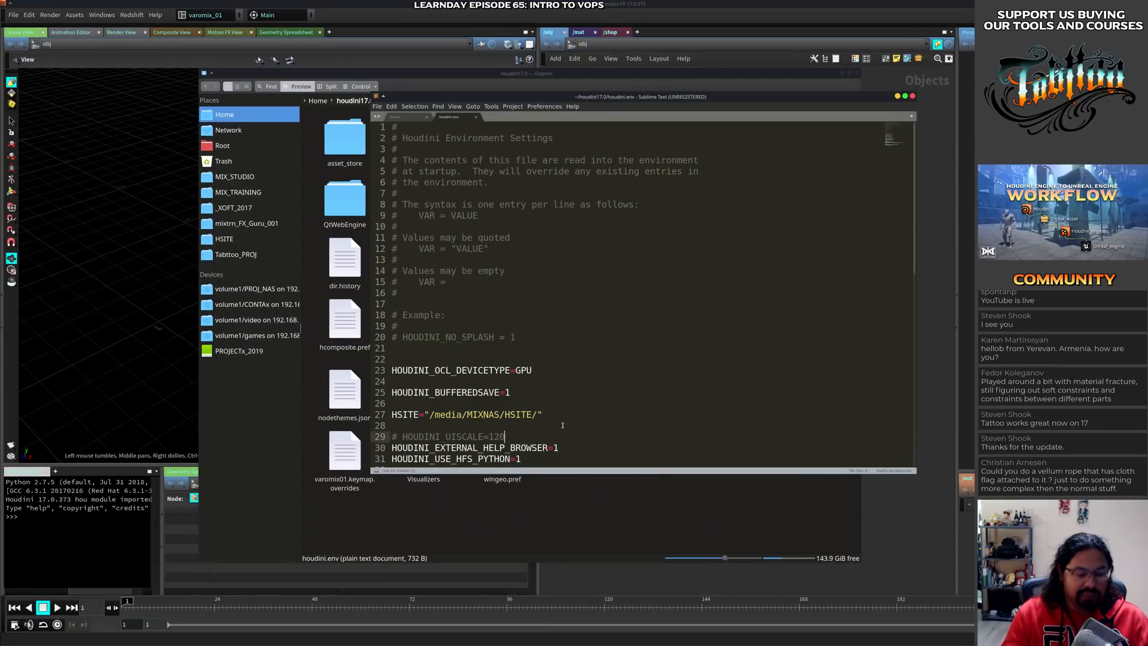
key(ctrl+slash)
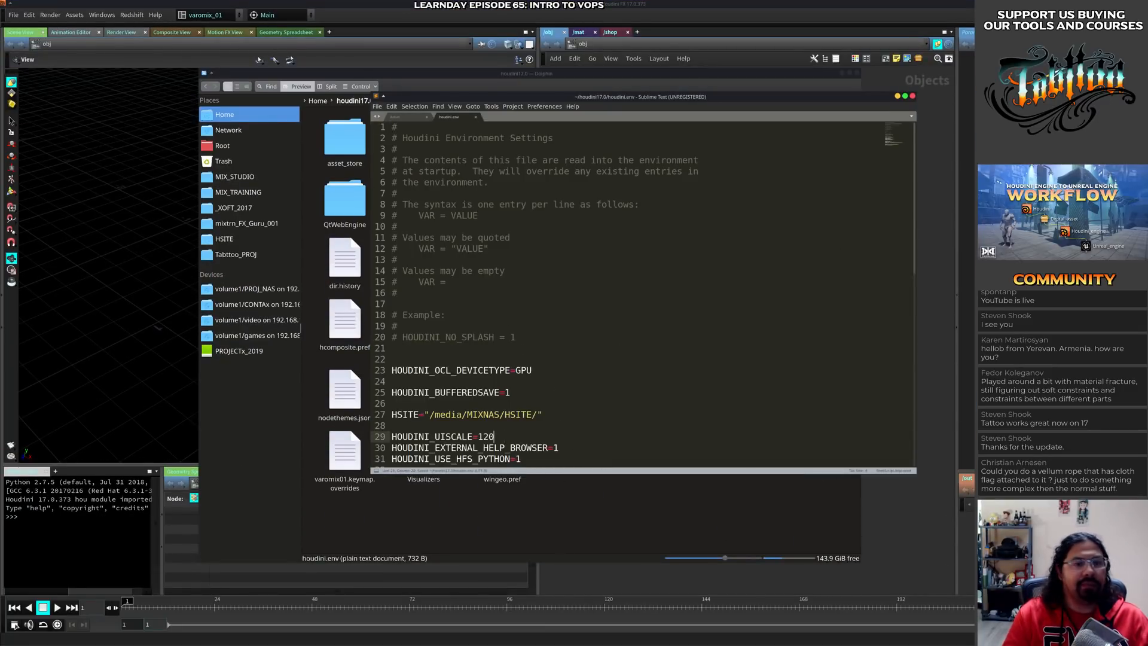
Bring the houdini.env editor window back to the front, minimize it and close the Update Manager
key(alt+Tab)
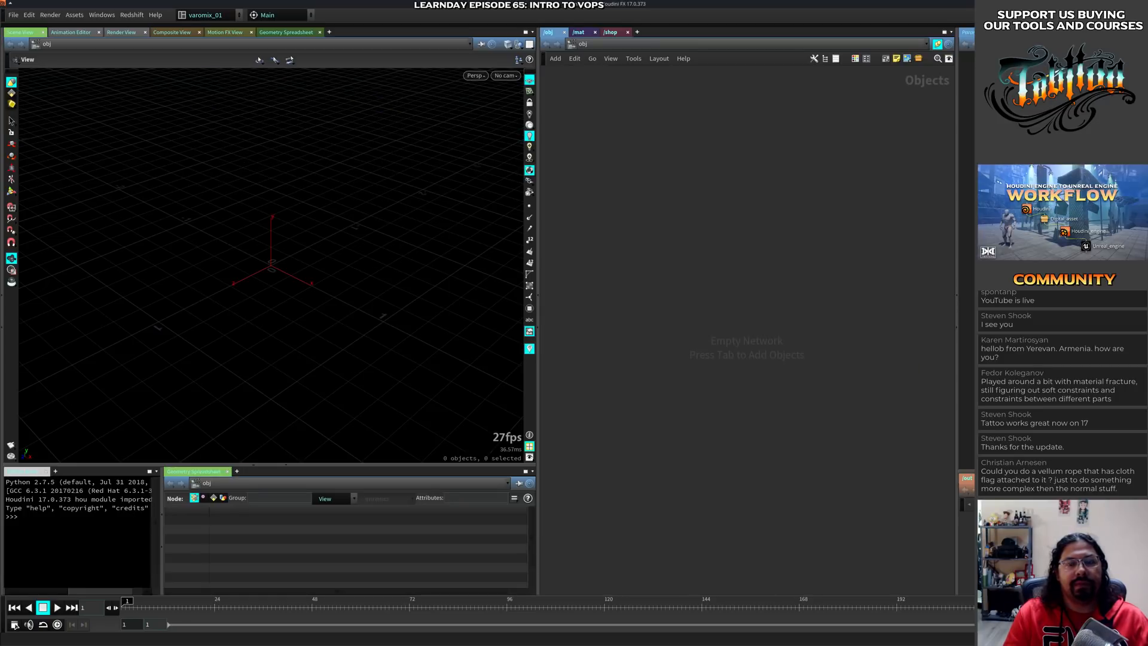
key(alt+Tab)
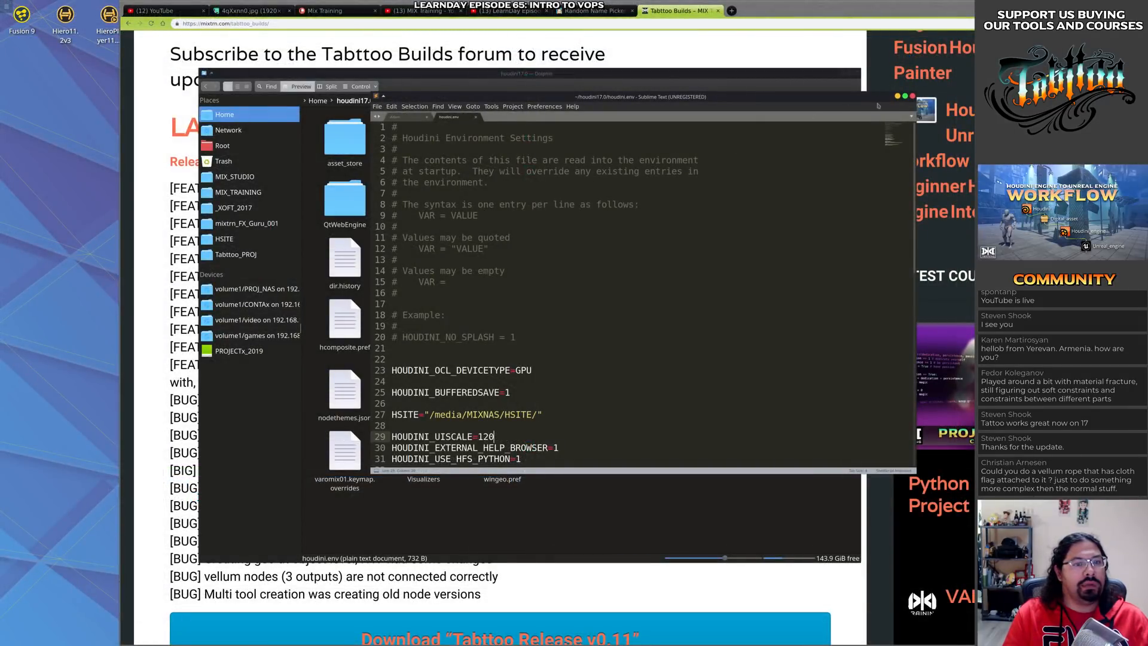
click(898, 97)
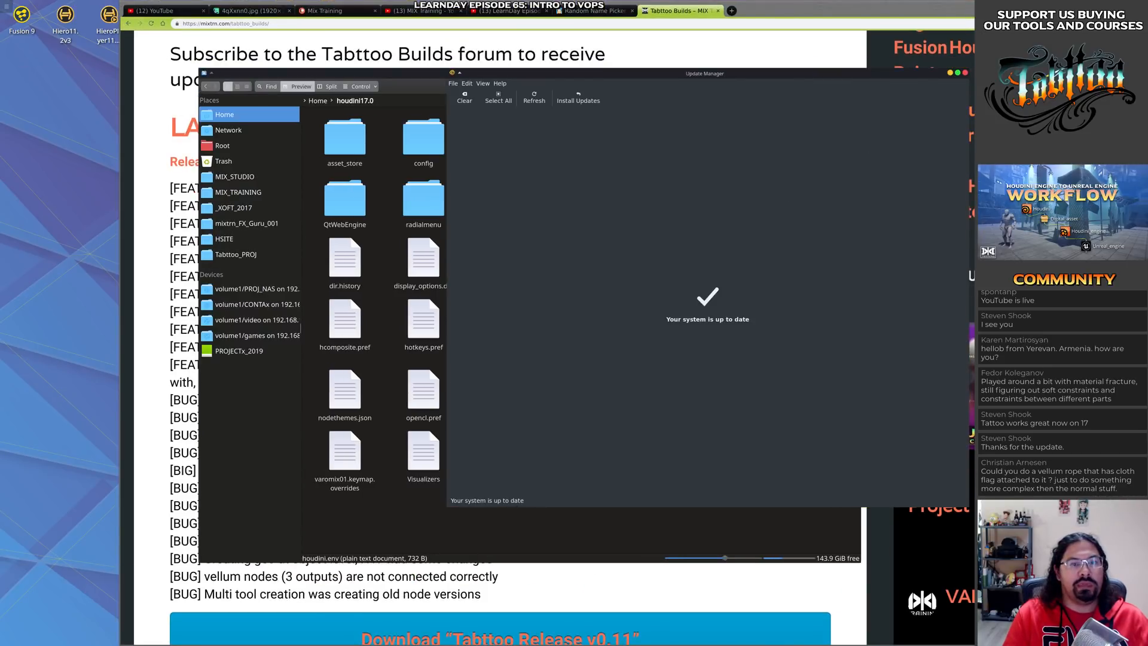
click(964, 72)
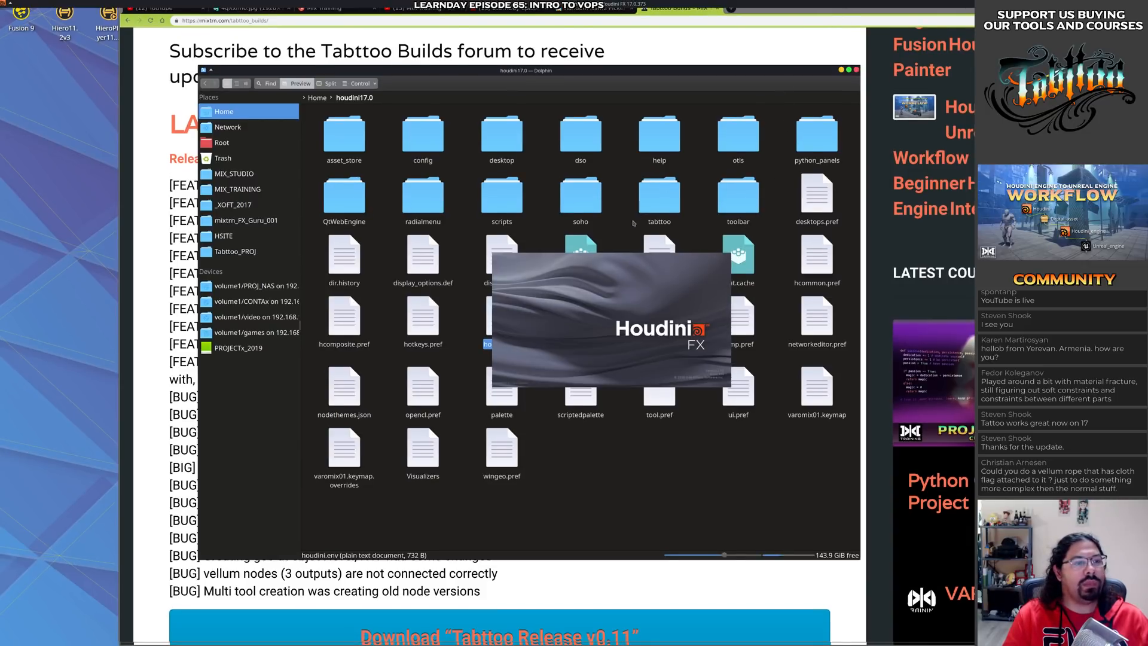
Switch to the Tabttoo Builds page in Chrome and review the feature list of Release v0.11
key(alt+Tab)
key(alt+Tab)
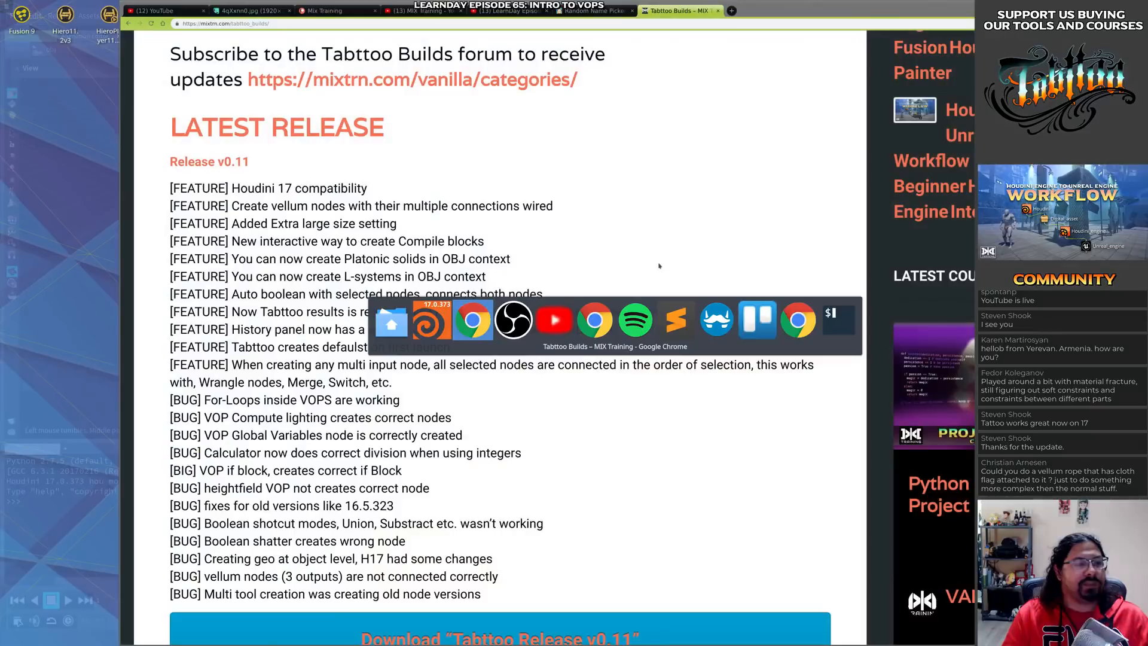
drag(311, 241, 377, 364)
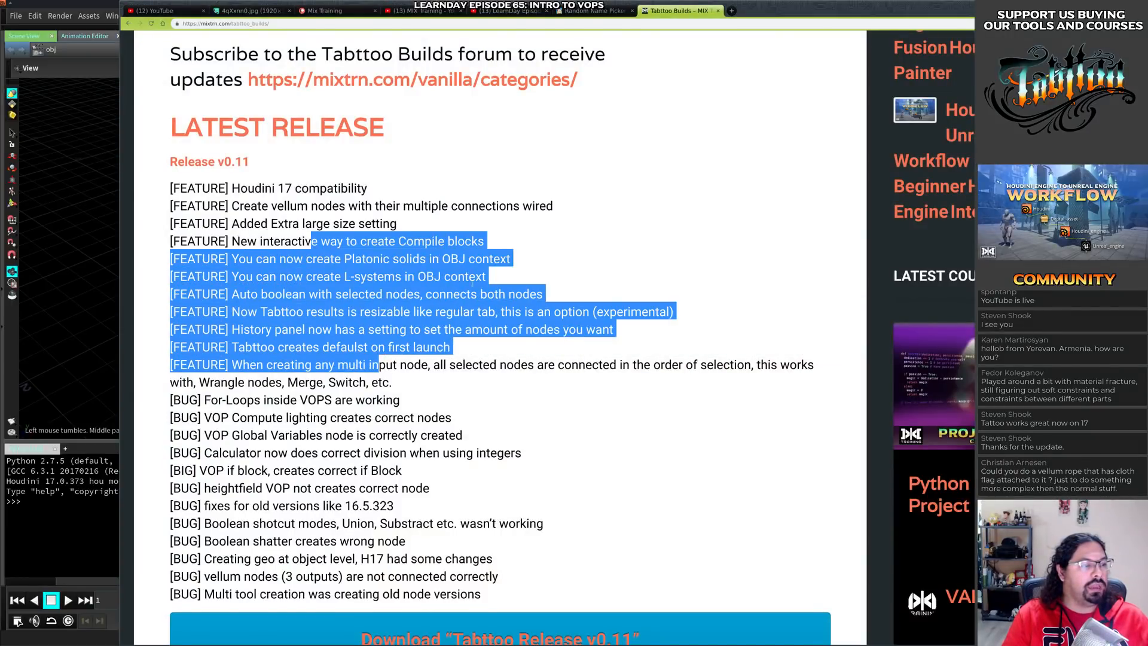
mouse_move(468, 284)
middle_down()
mouse_move(607, 257)
mouse_move(442, 287)
mouse_move(456, 263)
mouse_move(381, 276)
middle_up()
Switch to Houdini and examine the History Length and Global UI Size options in the Tabttoo settings
key(alt+Tab)
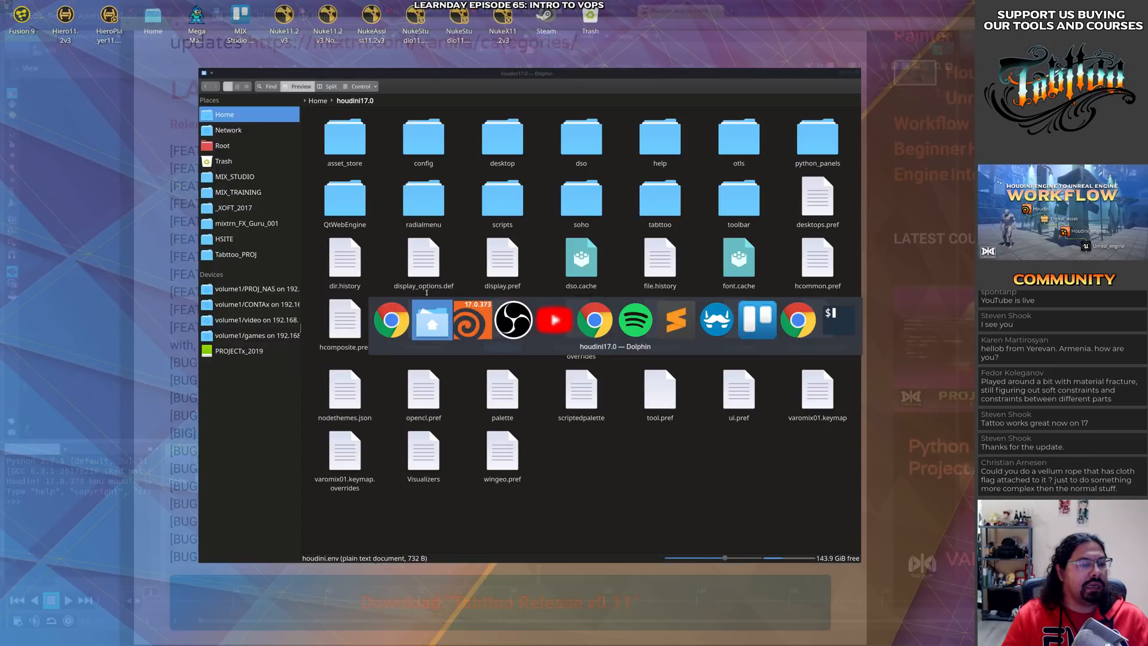
key(alt+Tab)
key(Tab)
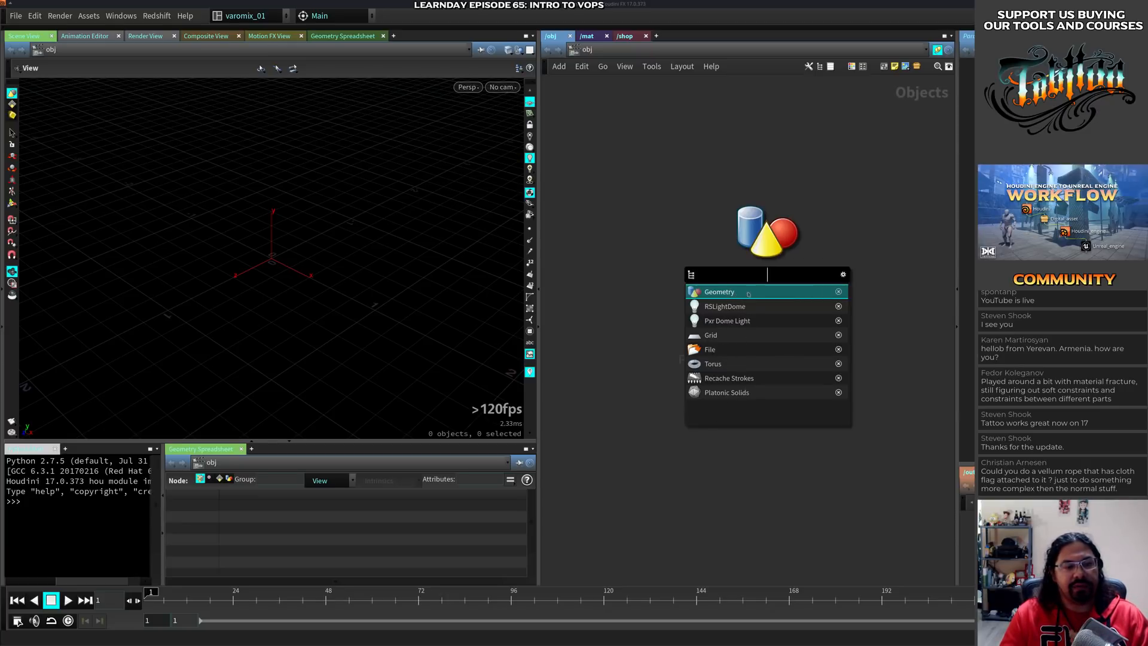
click(844, 275)
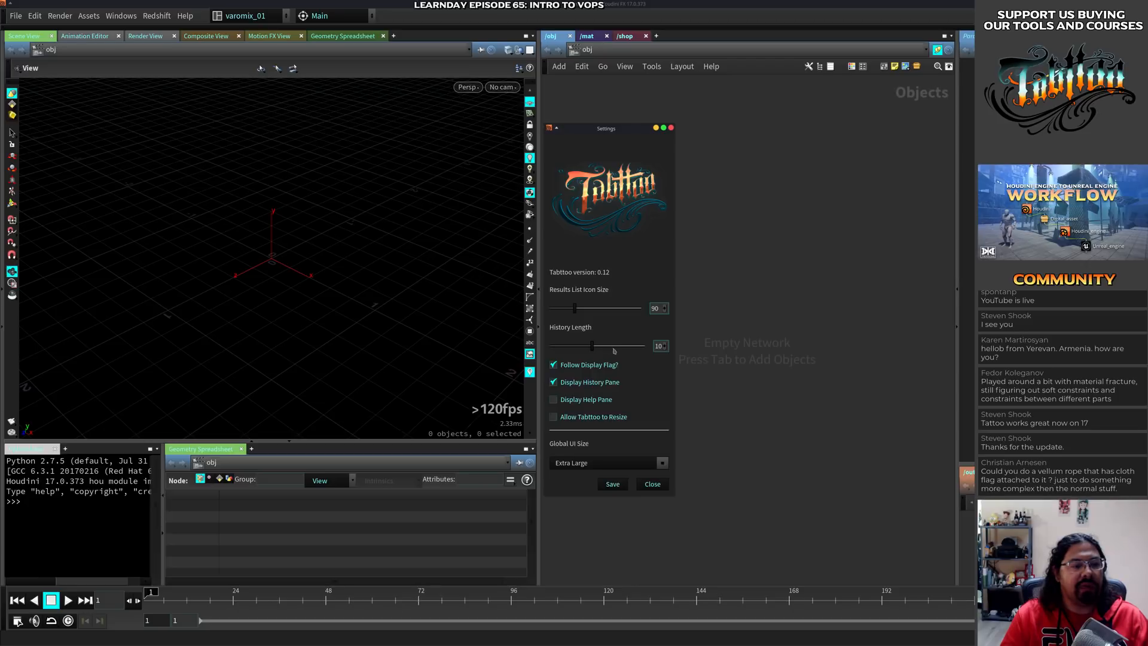
mouse_move(592, 346)
mouse_down()
mouse_move(541, 354)
mouse_move(593, 348)
mouse_up()
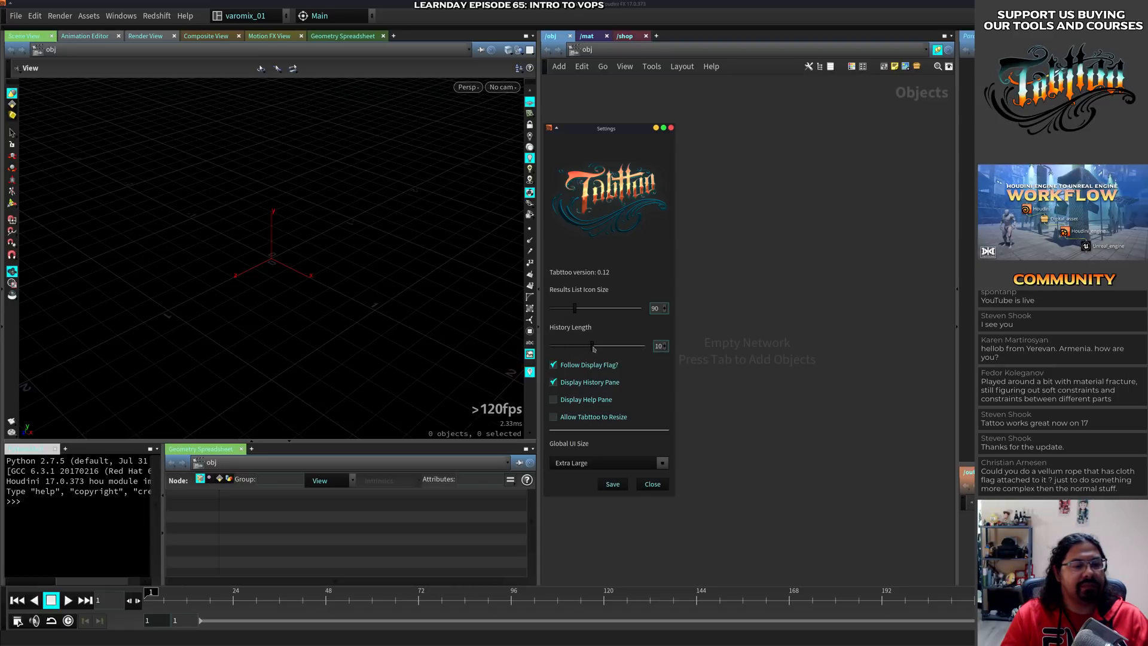
alt+drag(648, 388, 763, 331)
click(693, 405)
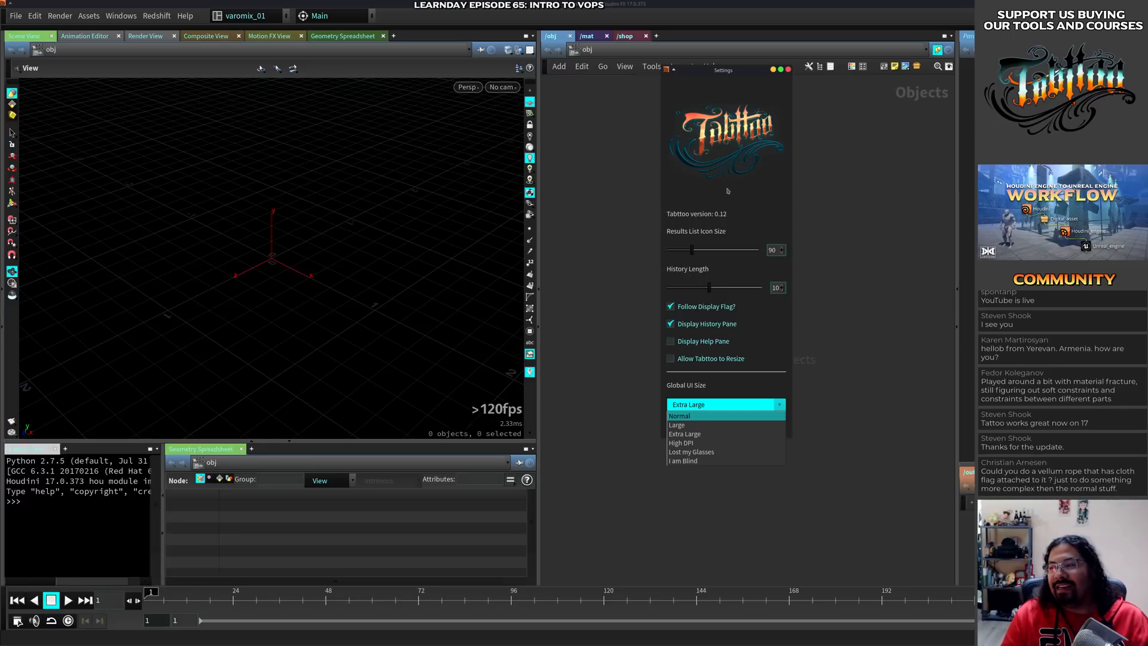
click(849, 168)
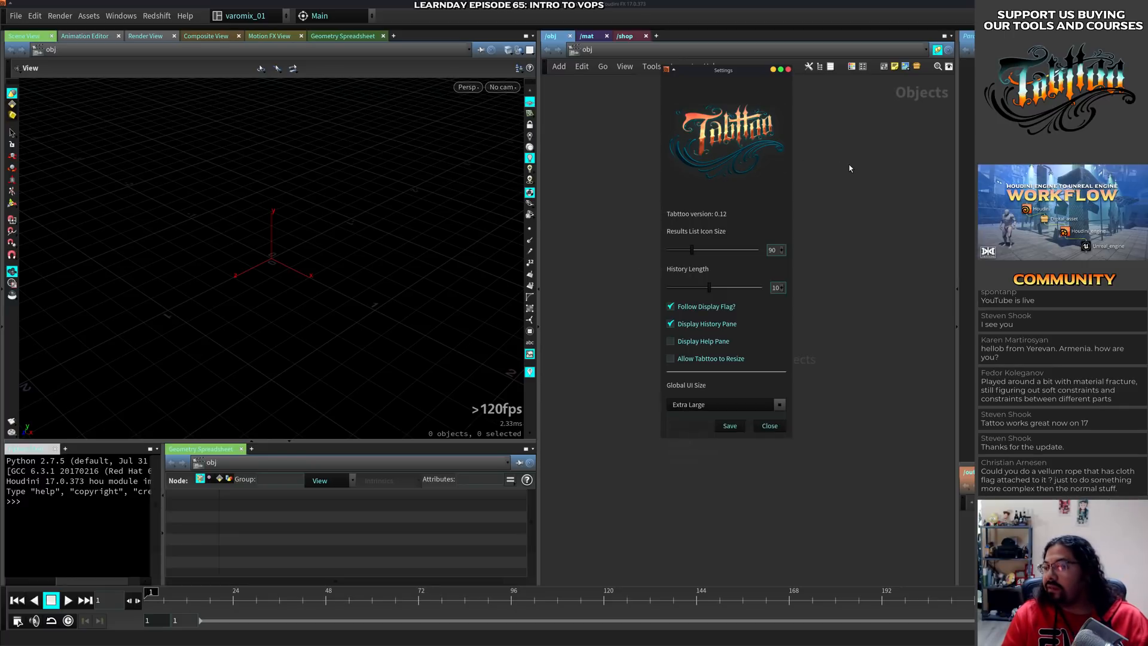
click(788, 70)
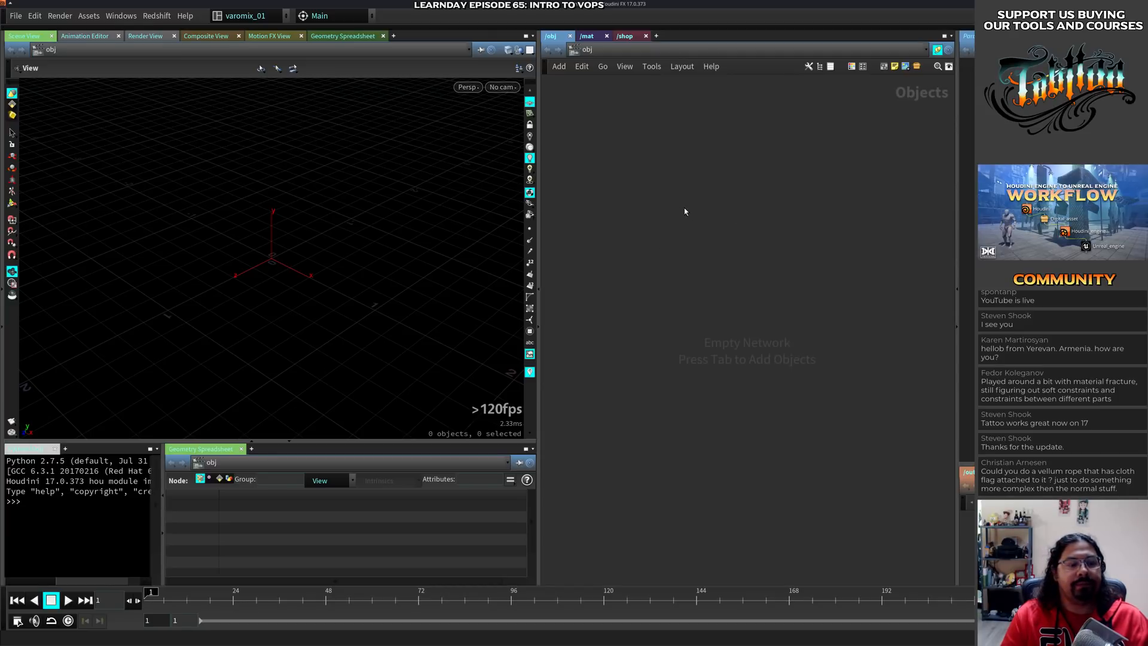
Add a Platonic Solids object to the empty object network
key(Tab)
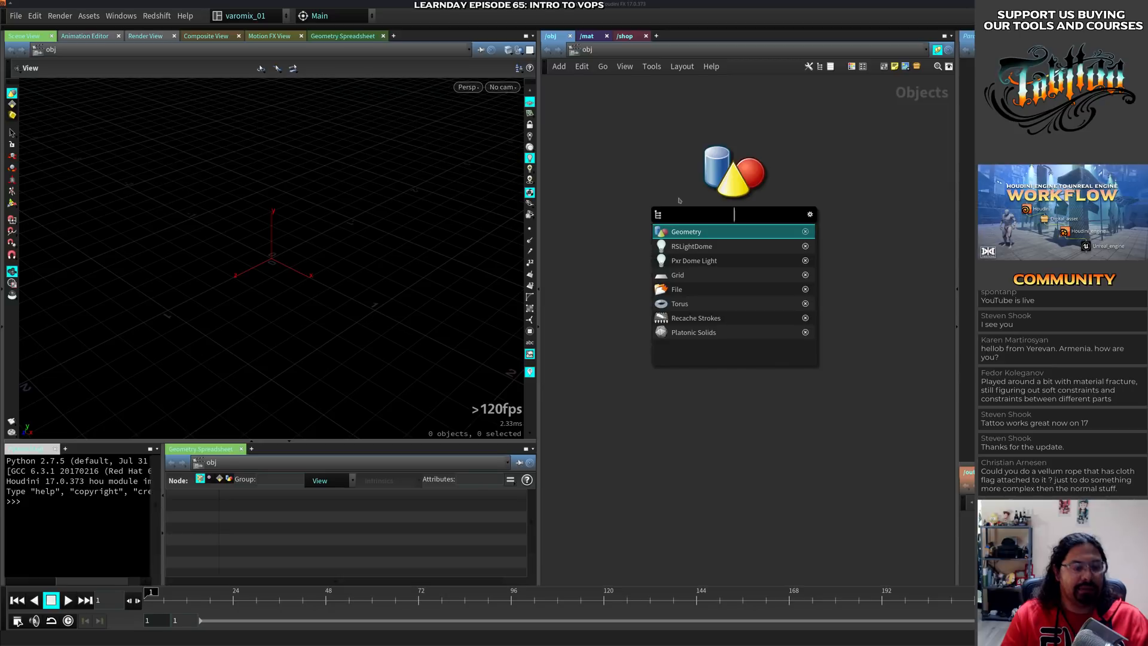
text(pla)
key(Down)
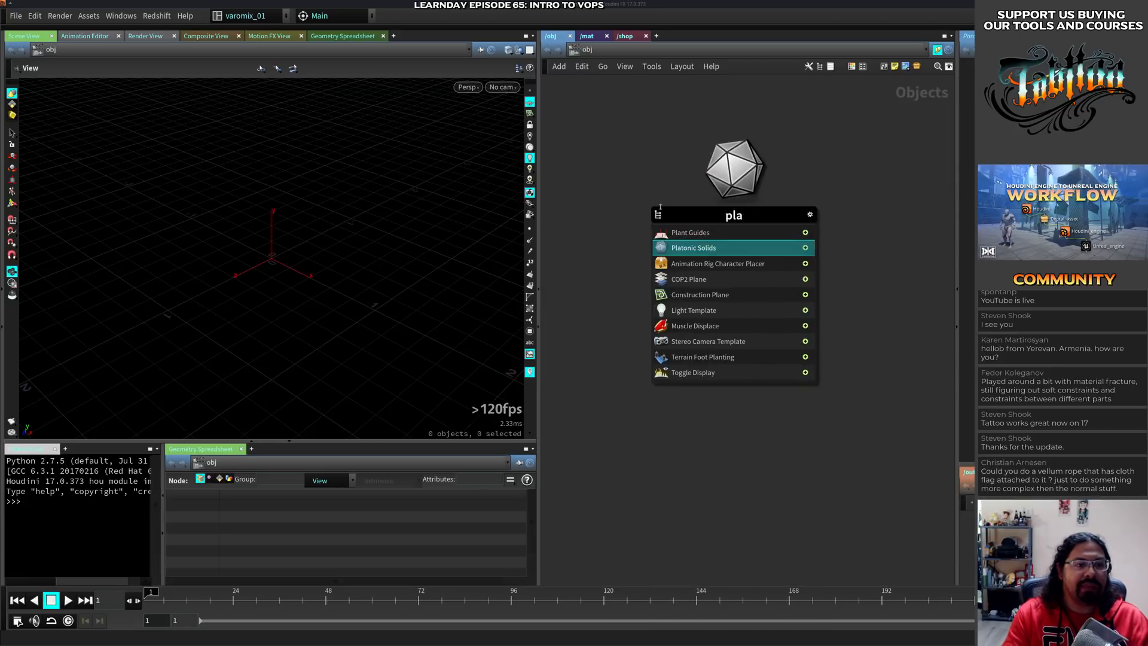
key(Return)
click(662, 211)
drag(691, 217, 705, 235)
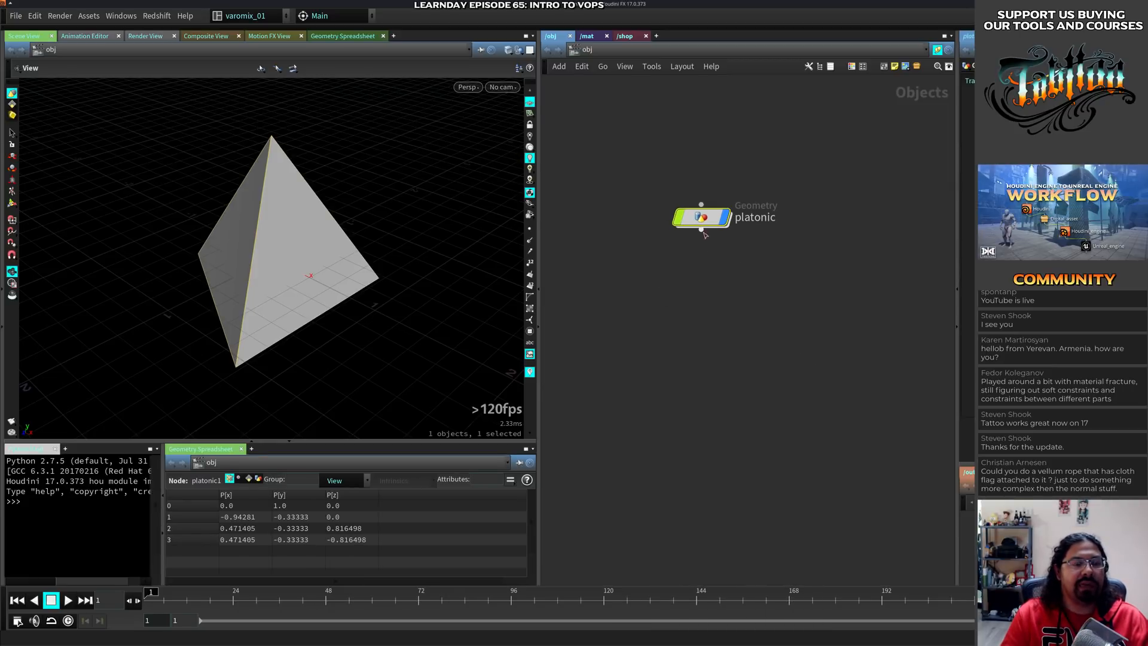
Try adding an L-system object below the platonic object, then delete it
click(687, 263)
key(Tab)
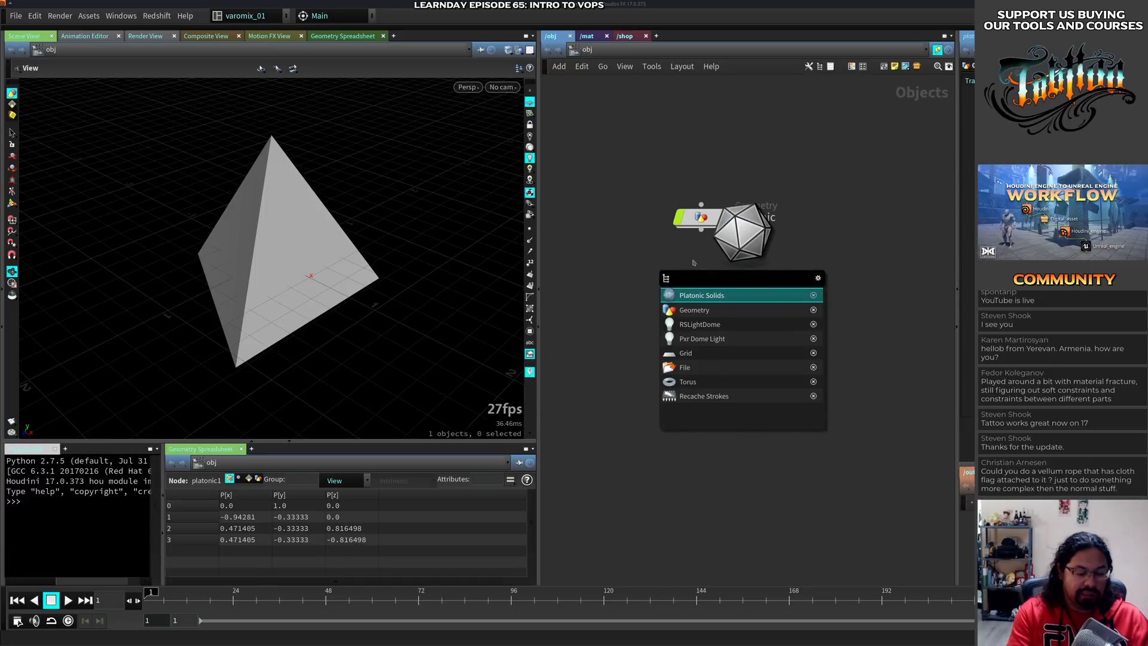
text(l)
key(Return)
click(693, 263)
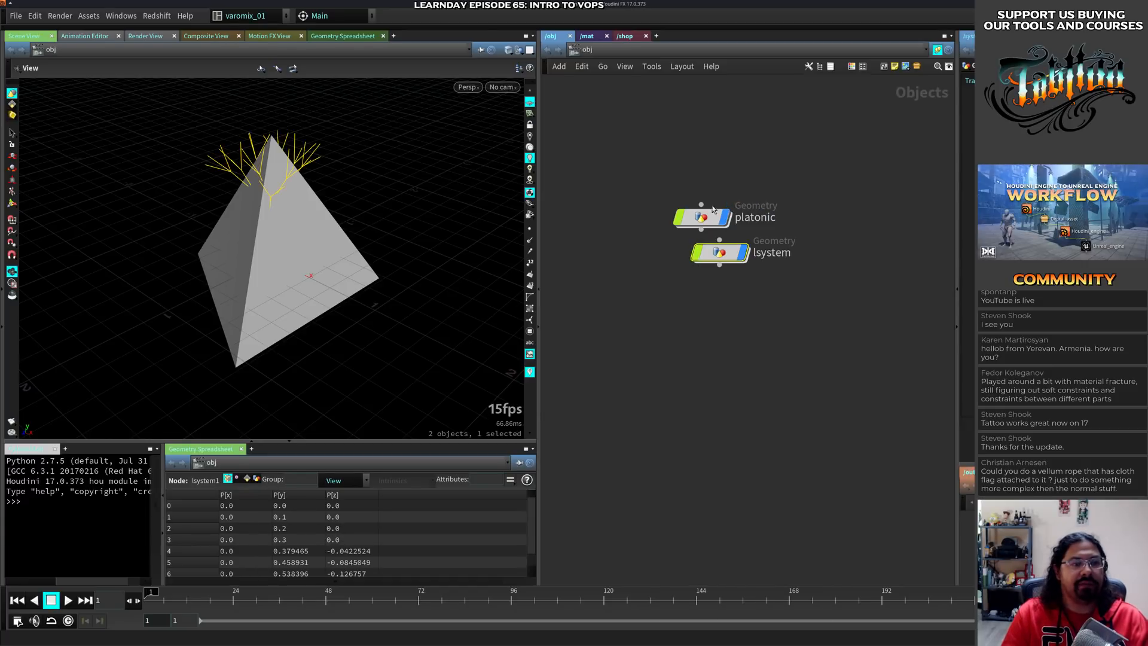
drag(713, 209, 711, 178)
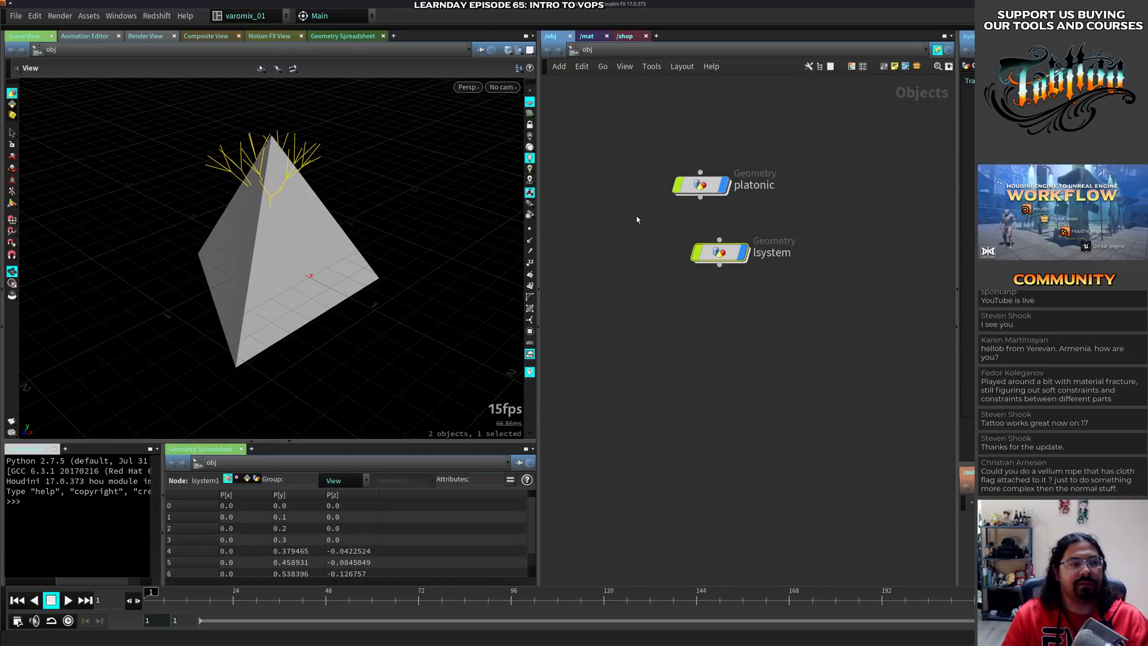
key(Delete)
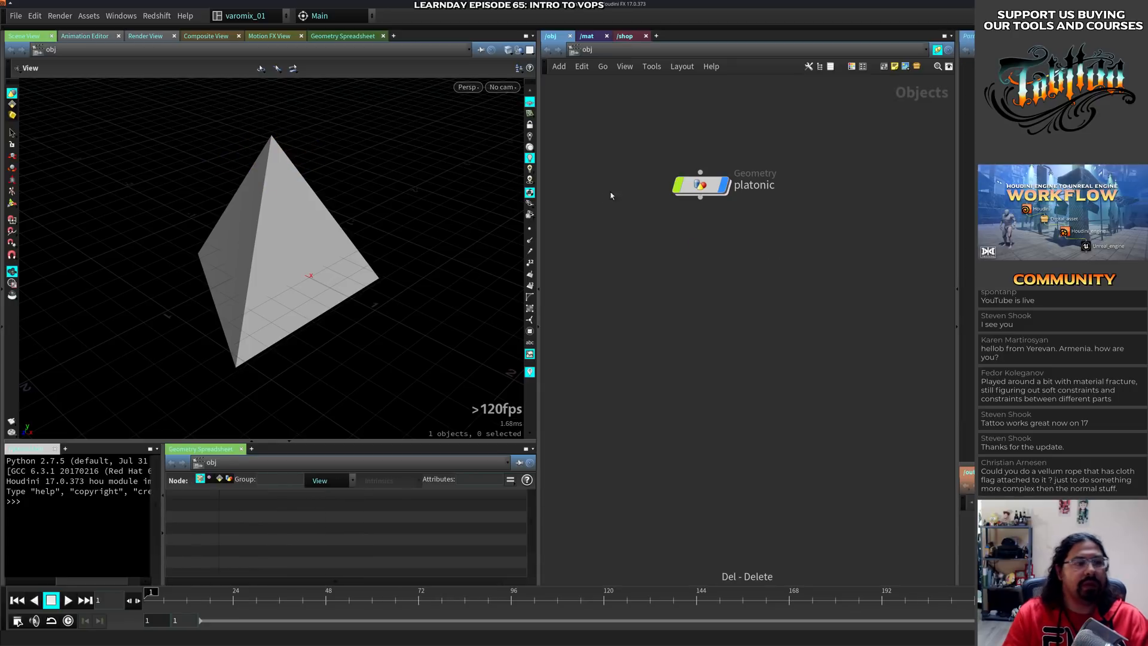
Enter the platonic object's geometry network and add a Box node beside the platonic1 node
click(701, 190)
double_click(702, 191)
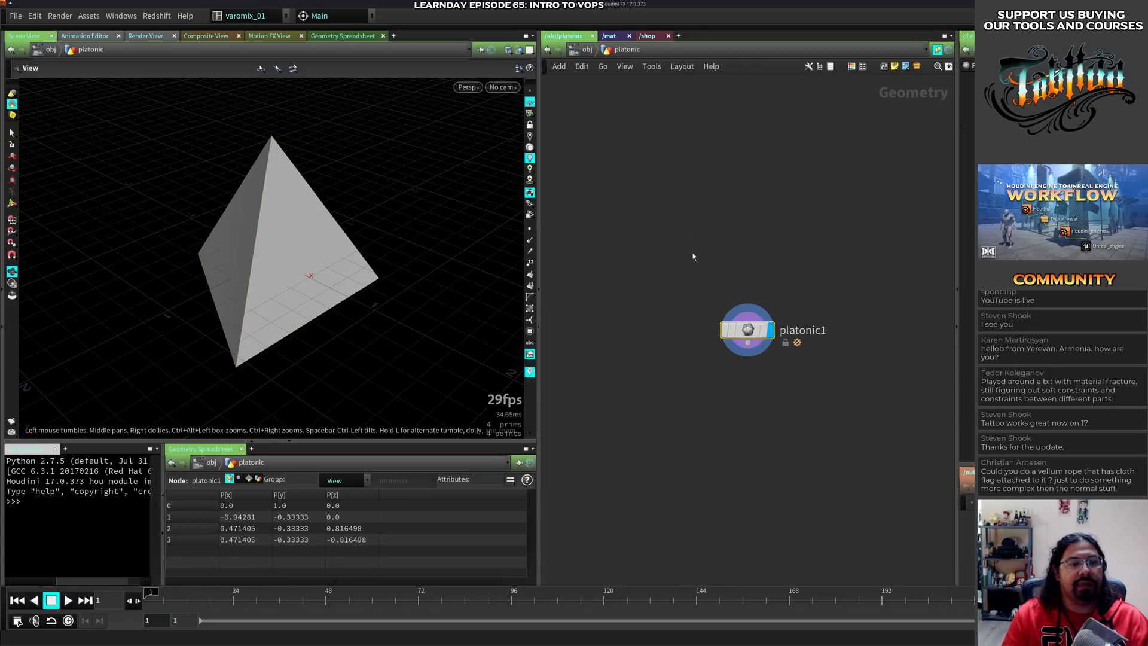
key(Tab)
text(box)
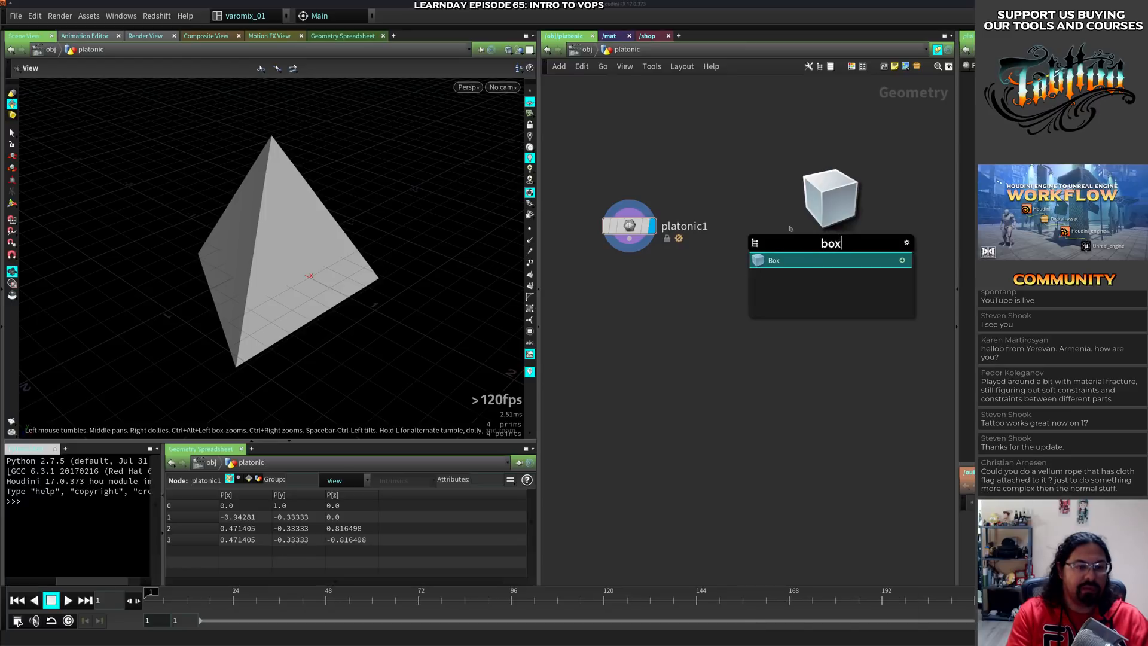
key(Return)
click(796, 234)
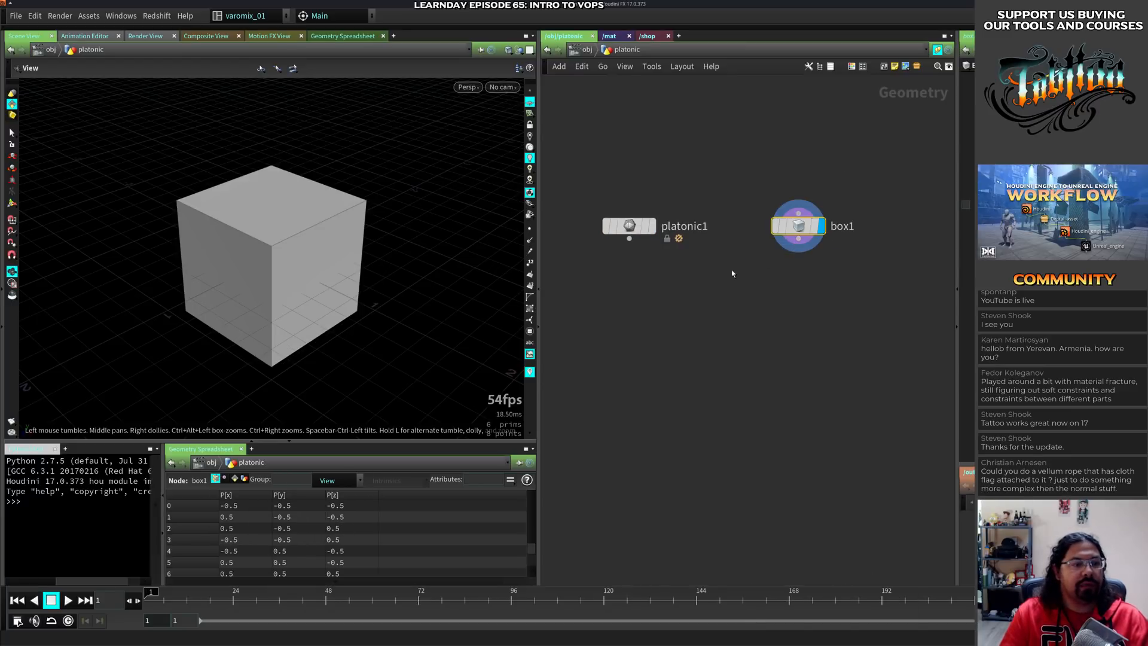
Make the platonic solid an Octahedron, display it, and move it about -0.7 along X so it partly overlaps the box
click(654, 236)
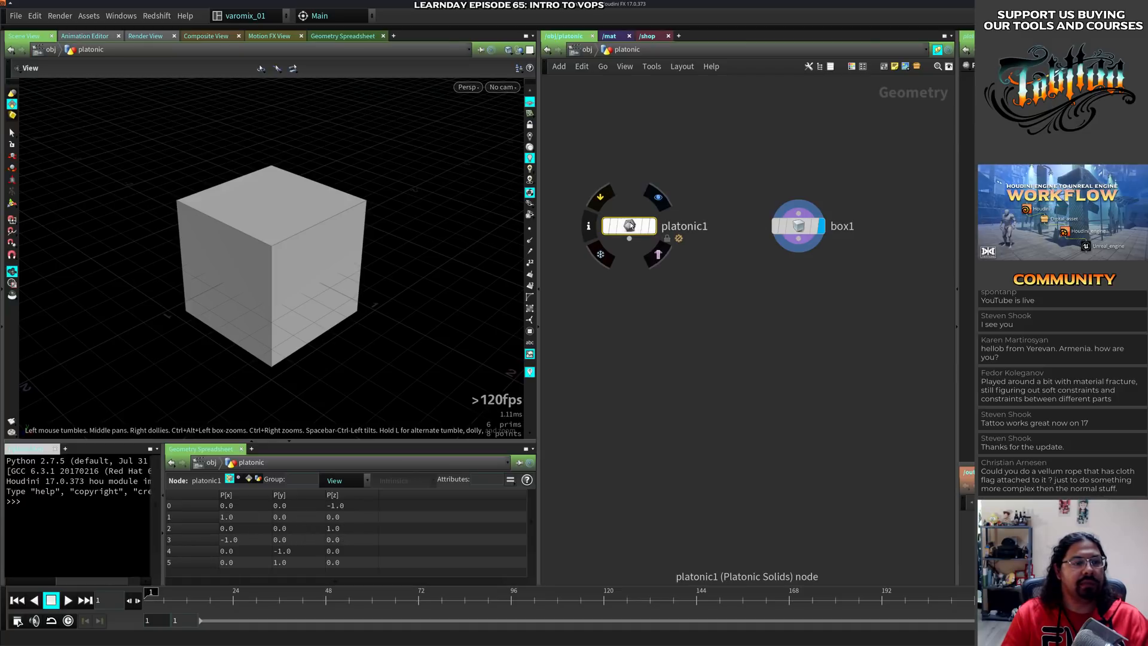
click(651, 226)
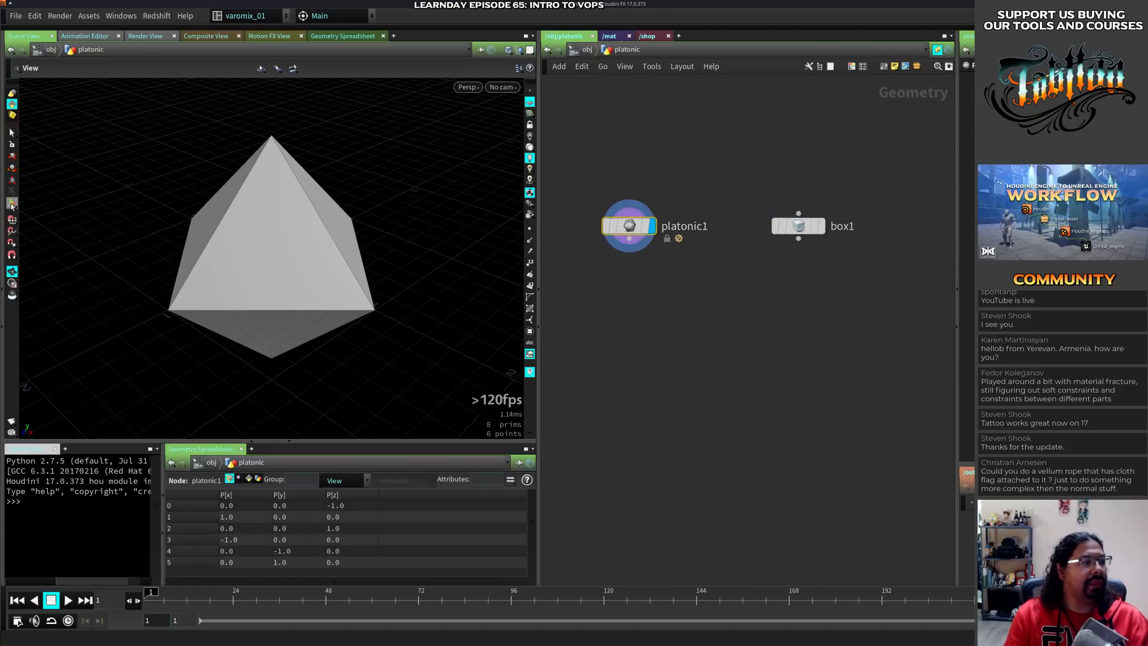
click(12, 203)
drag(338, 295, 476, 246)
click(815, 226)
key(Escape)
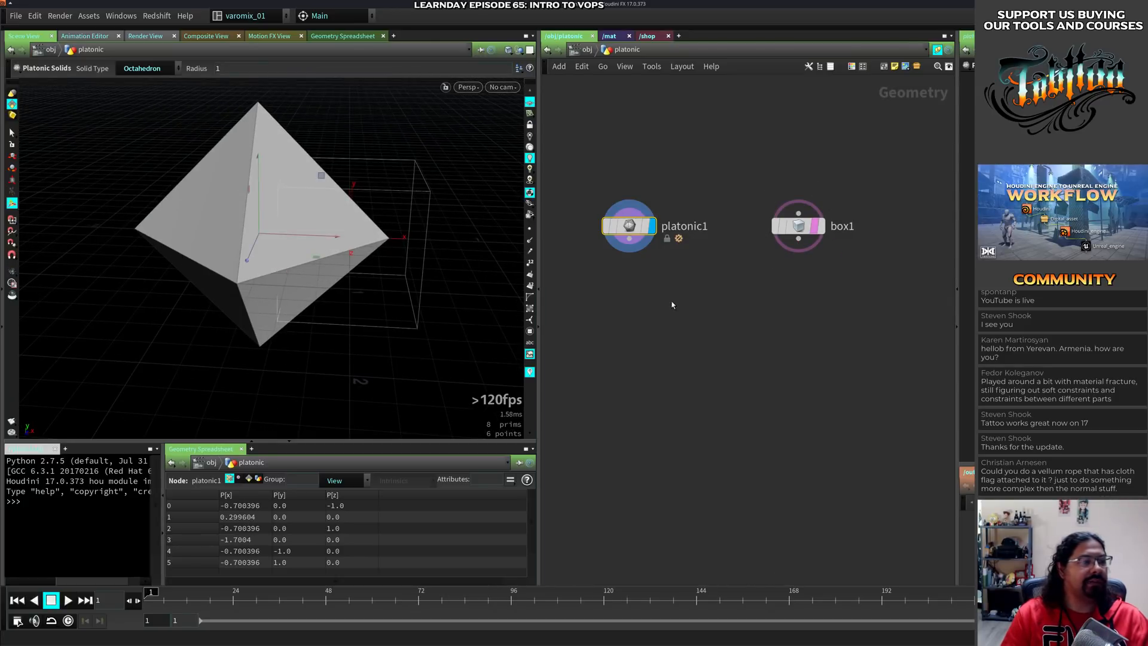
mouse_move(809, 227)
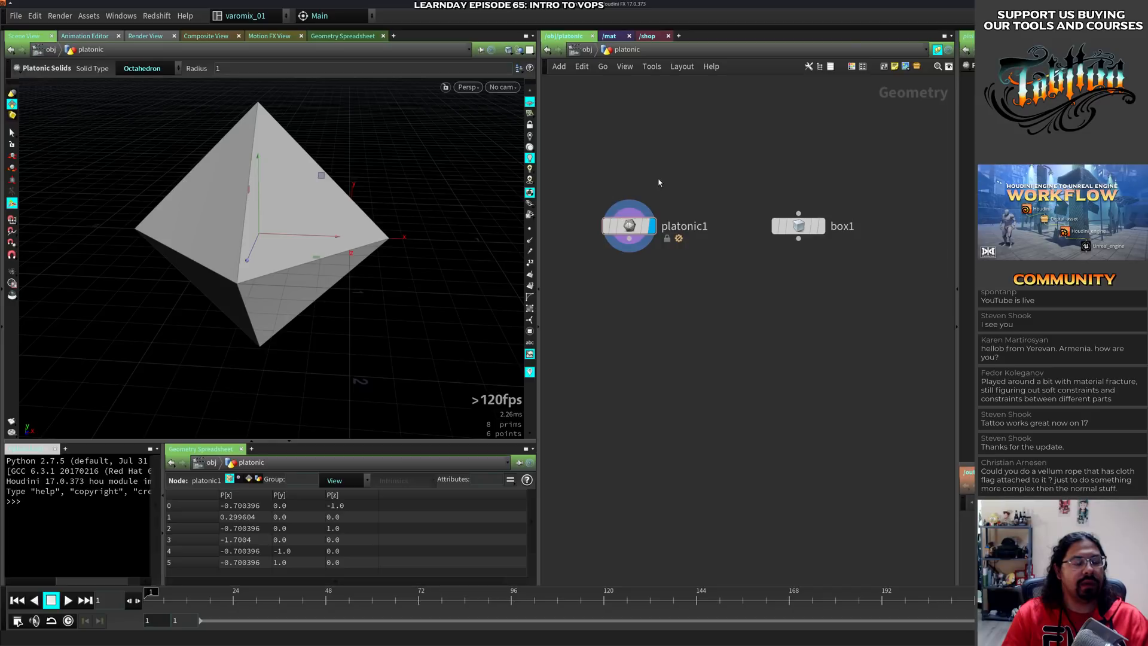
Select the platonic1 and box1 nodes, add a Boolean connected to both, and place it below them
drag(658, 182, 827, 289)
key(Tab)
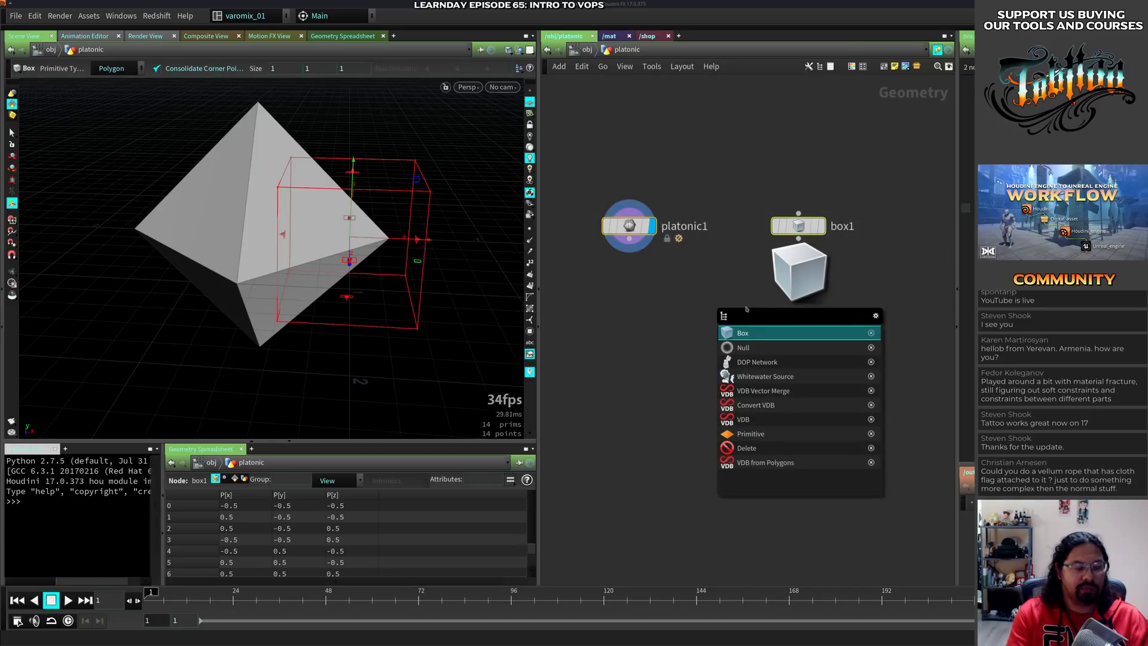
text(boo)
key(Return)
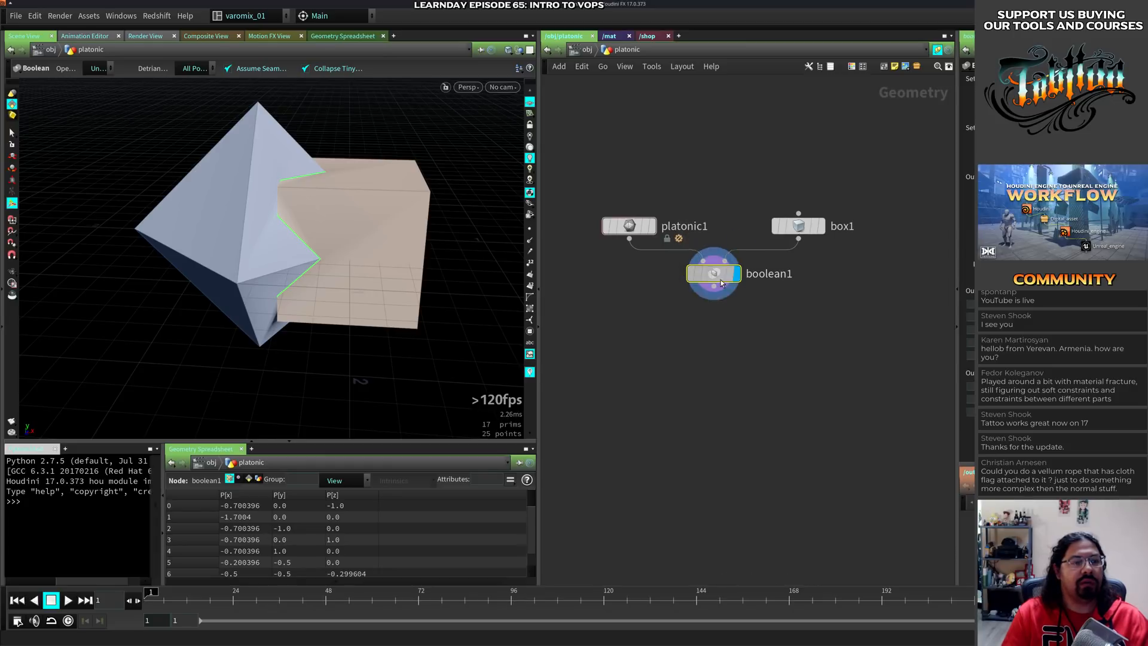
drag(732, 277, 732, 302)
alt+drag(418, 299, 393, 284)
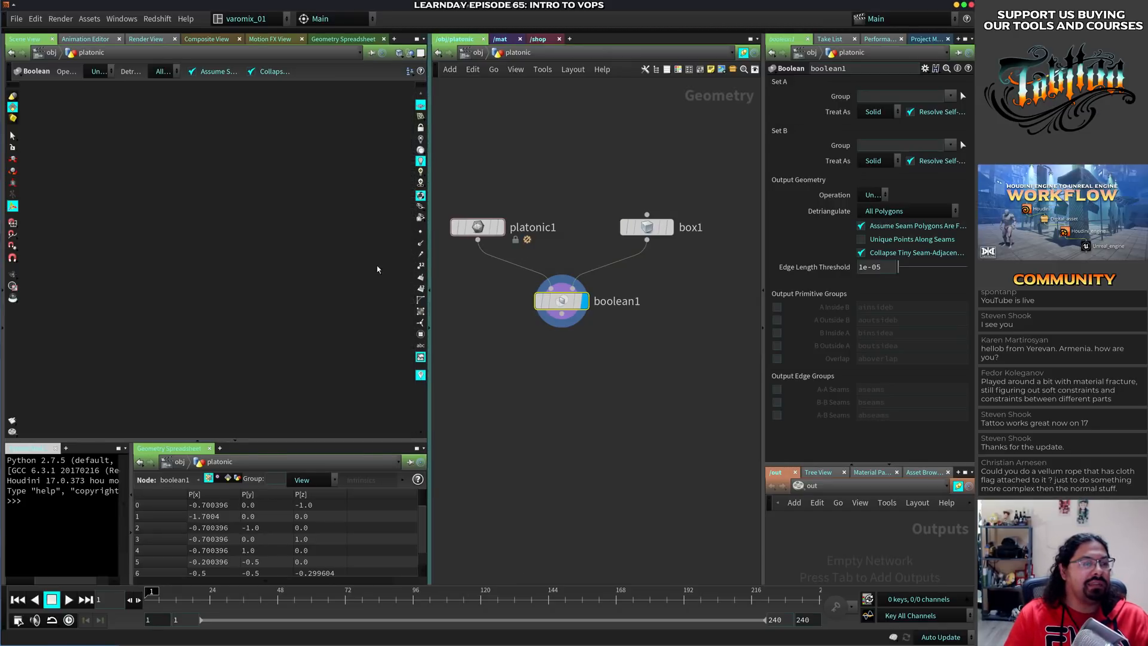
Duplicate the box1 node twice, placing the copies in a row beside the original
mouse_move(530, 231)
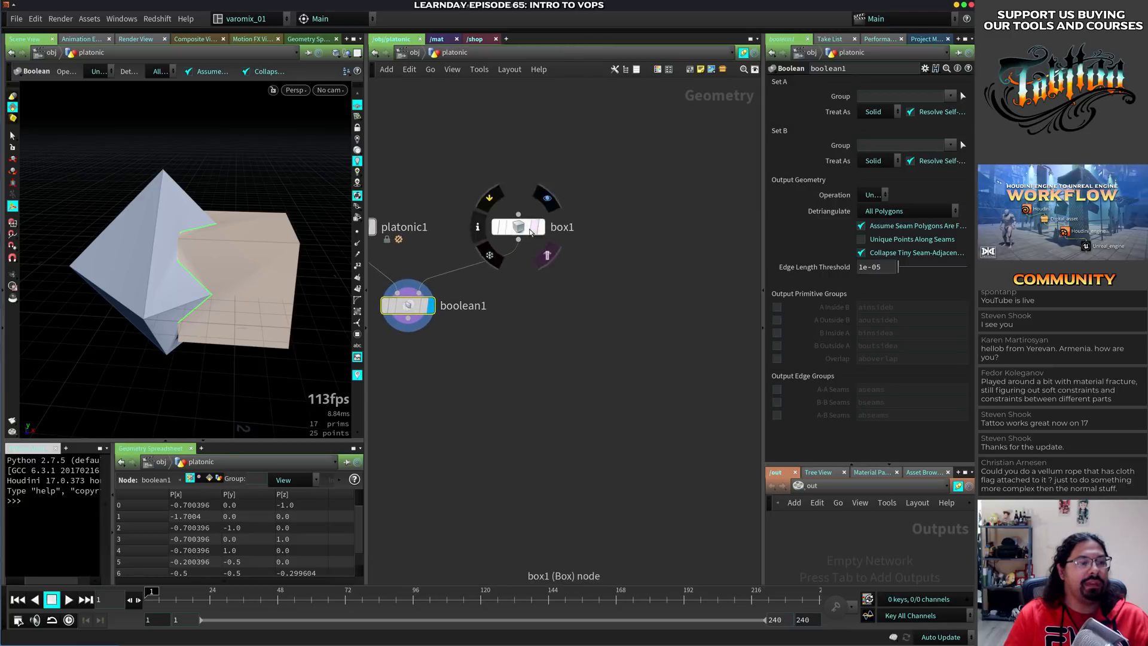
alt+drag(530, 232, 688, 233)
middle_drag(636, 275, 507, 282)
alt+drag(581, 234, 695, 241)
middle_drag(553, 314, 659, 327)
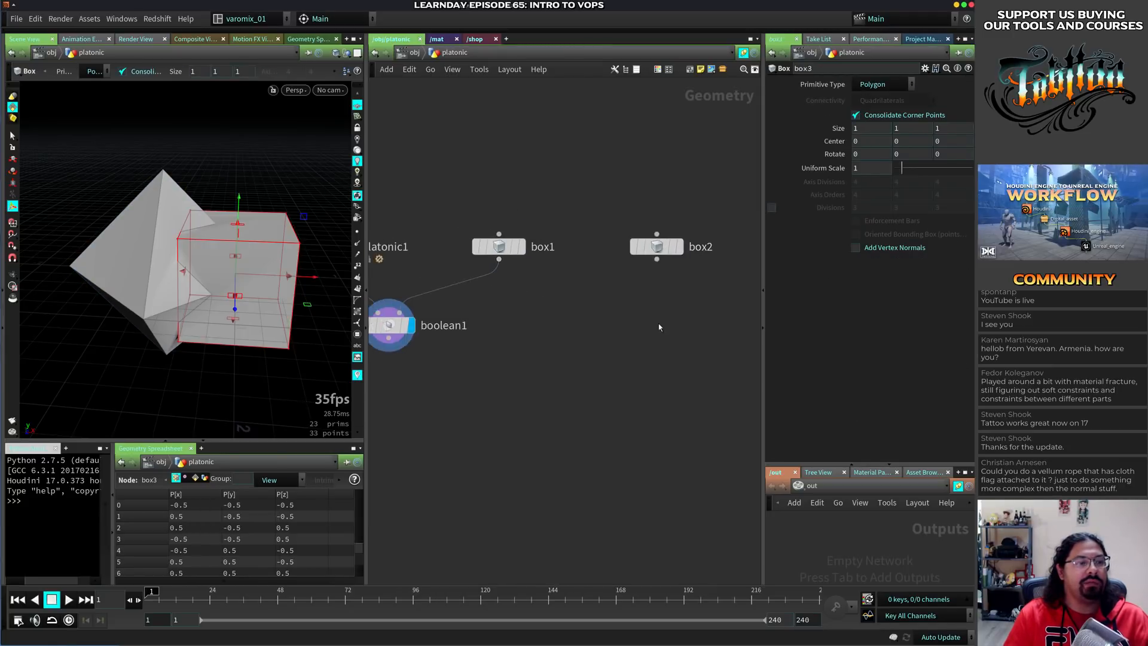
Delete the boolean1 node below platonic1 and box1
scroll(629, 302, down, 7)
scroll(556, 316, up, 2)
scroll(559, 313, up, 2)
middle_drag(558, 312, 516, 323)
click(556, 325)
key(Delete)
Select platonic1 and the three boxes, try adding an Attribute Wrangle connected to all four below them, and delete it
drag(428, 214, 707, 310)
middle_drag(652, 330, 622, 276)
scroll(607, 264, up, 4)
middle_drag(553, 264, 587, 259)
click(566, 259)
key(Tab)
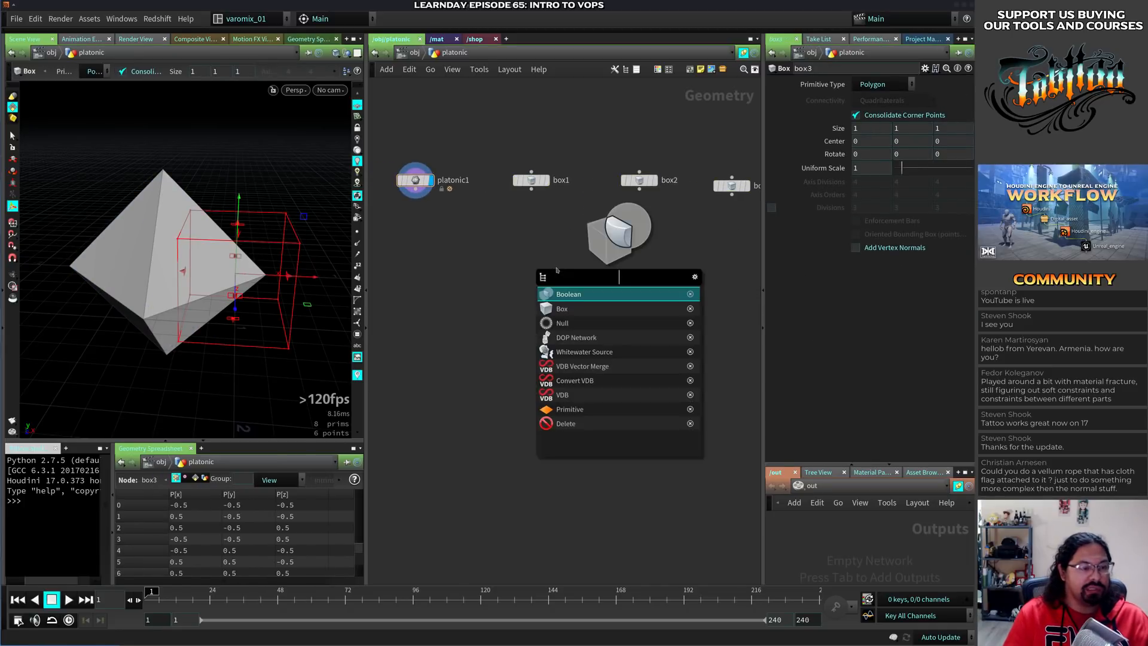
key(Escape)
drag(383, 129, 748, 278)
key(Tab)
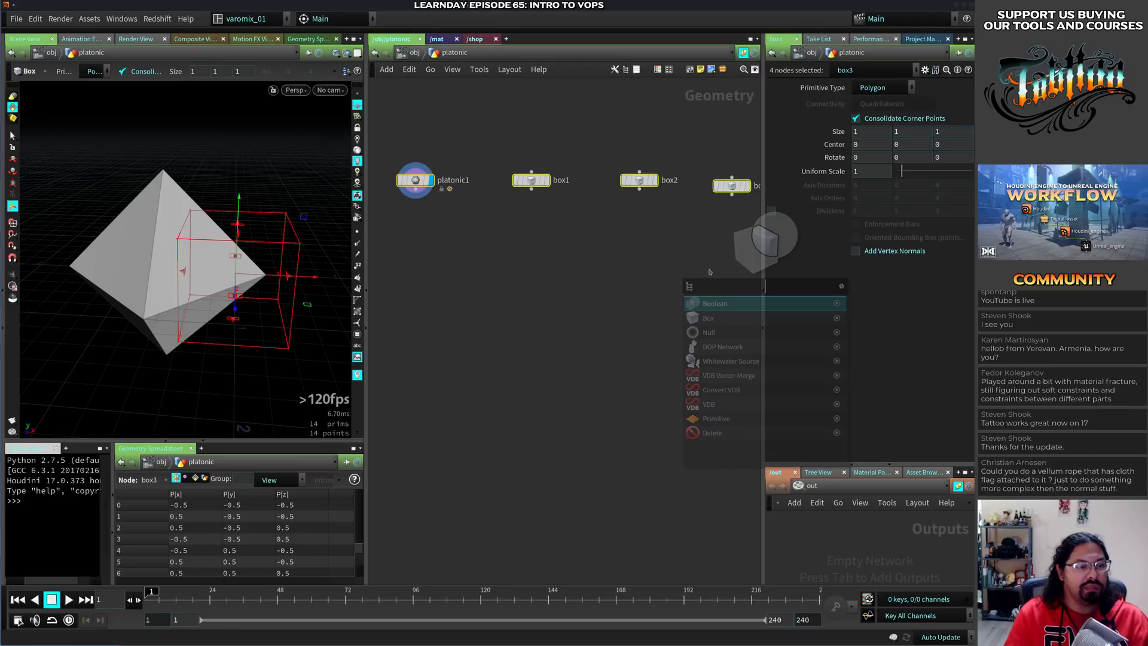
text(attribwr)
key(Return)
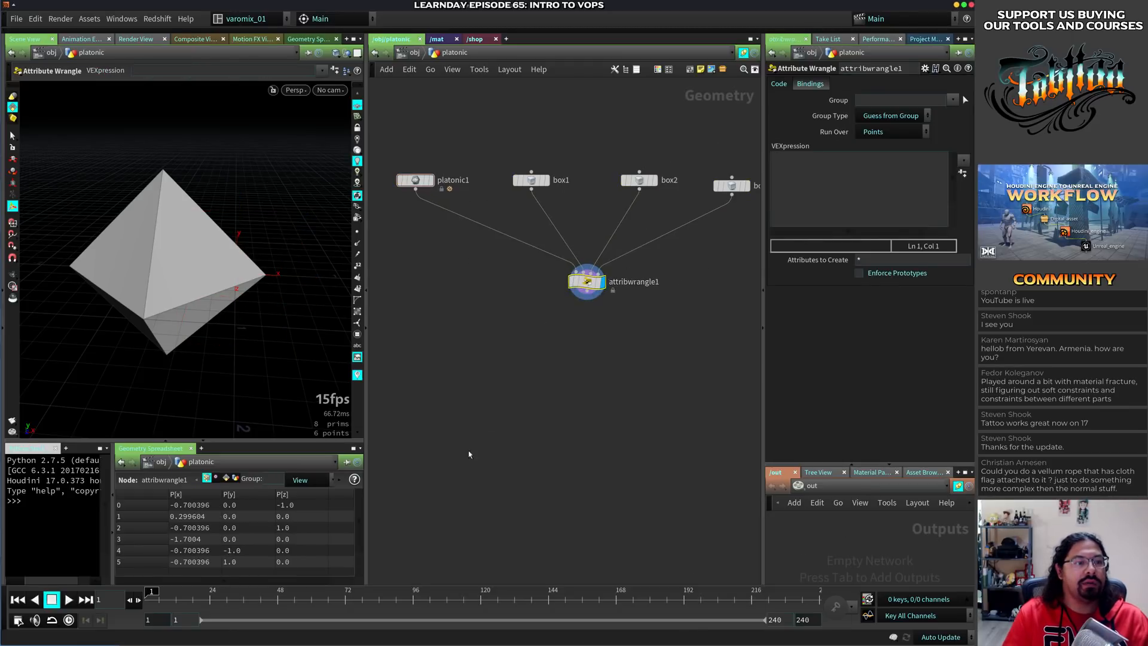
key(Delete)
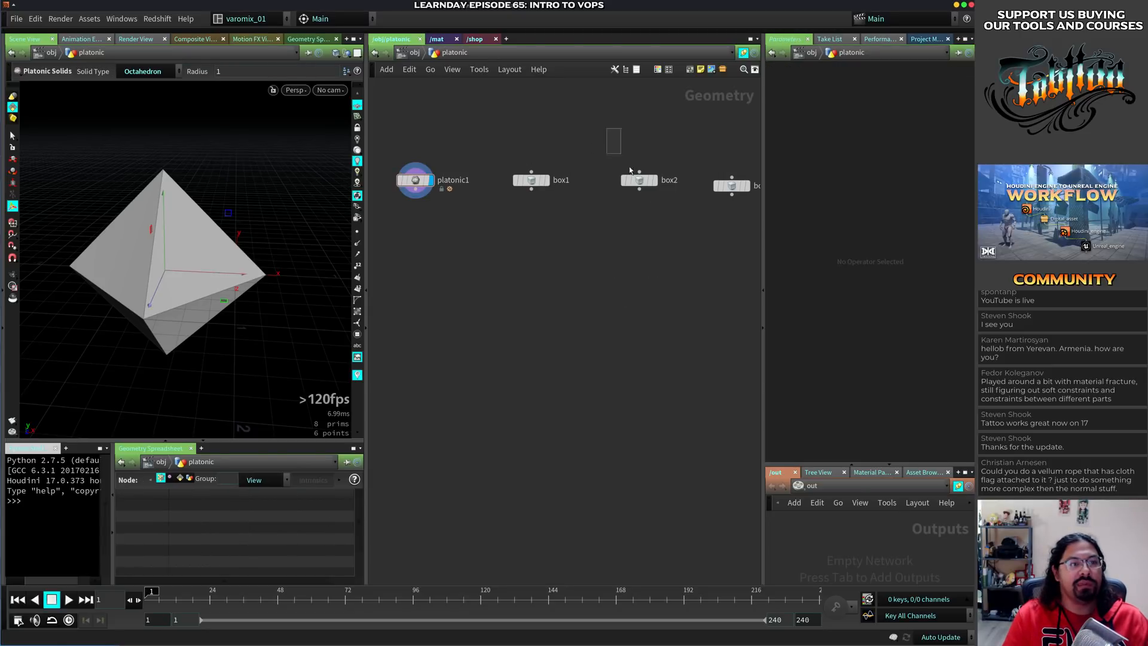
Select box2, box1, platonic1 and box3 in that order, try adding a Boolean to them, and undo it
drag(629, 171, 635, 184)
shift+drag(511, 133, 547, 209)
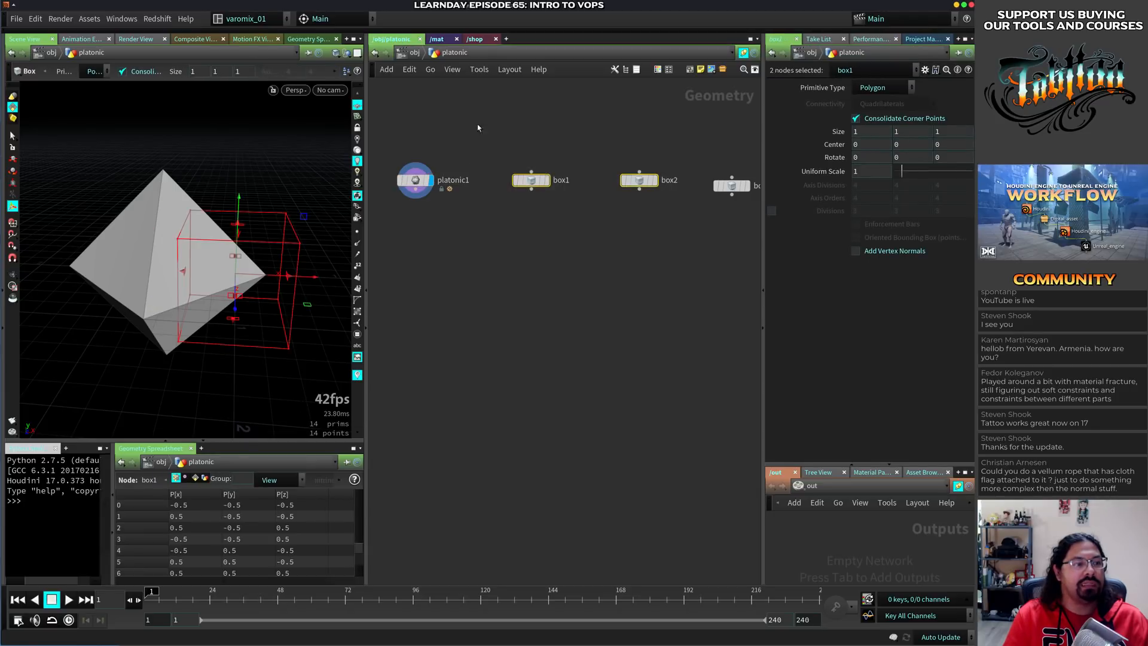
shift+drag(448, 136, 414, 195)
shift+drag(715, 132, 747, 239)
key(Tab)
text(boolean)
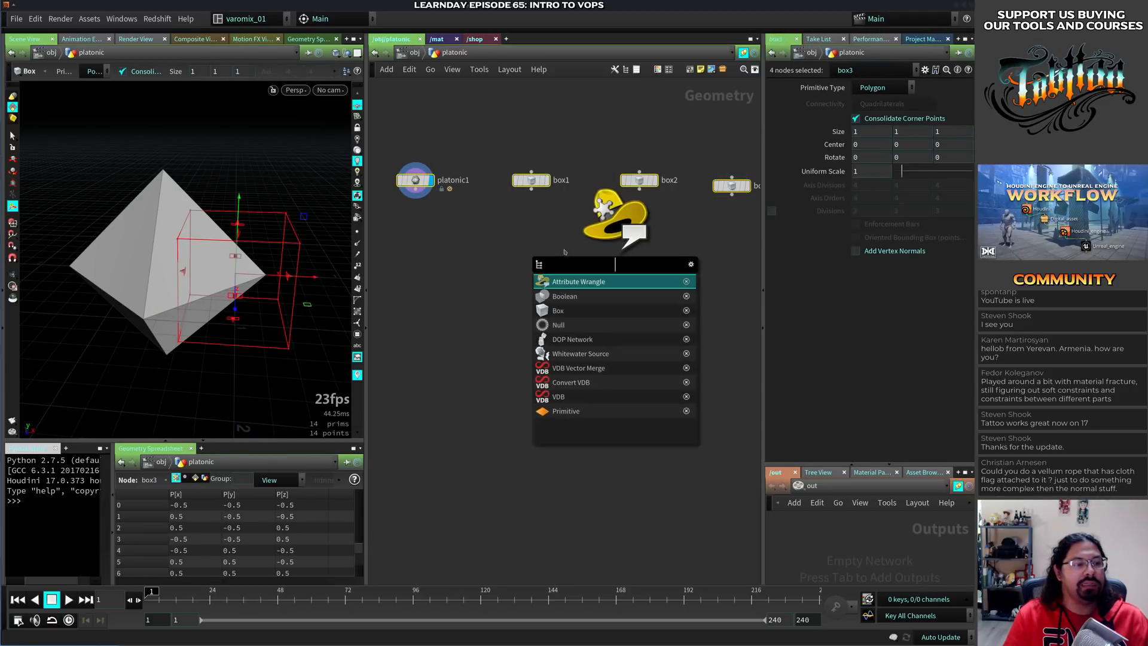
key(Return)
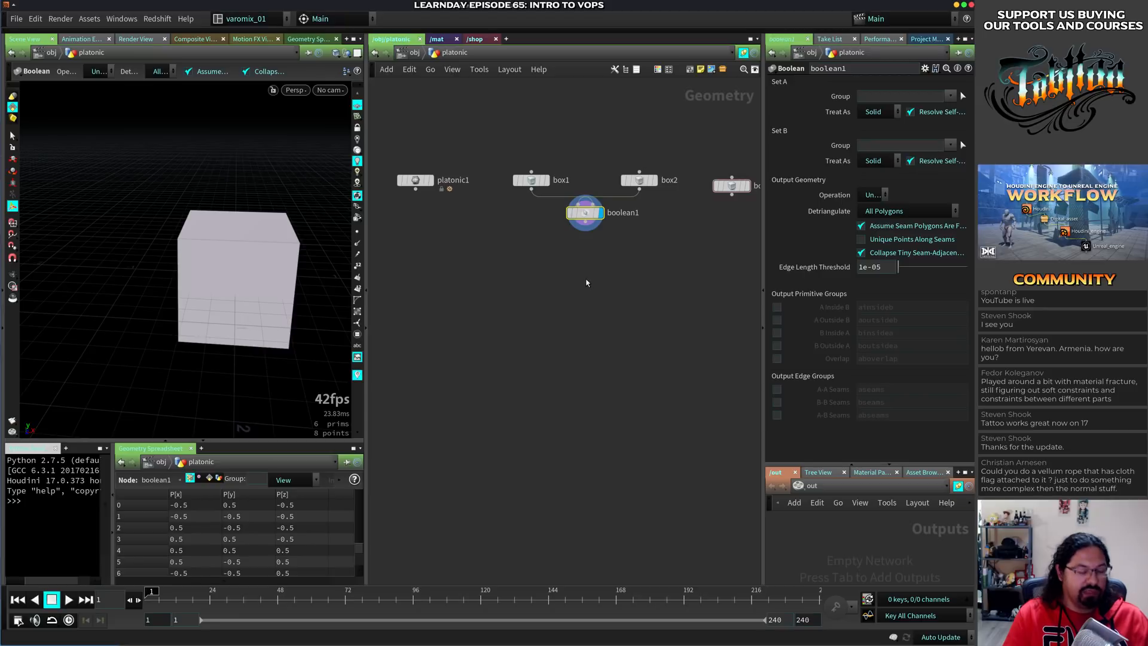
key(ctrl+z)
key(ctrl+z)
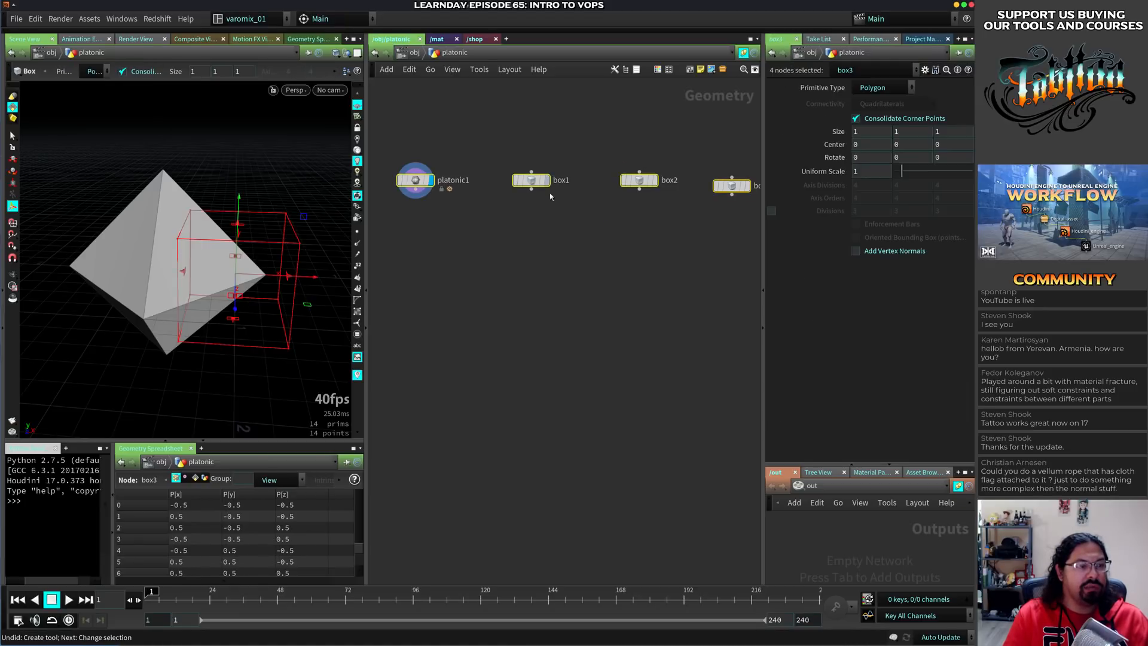
Try adding an Attribute Wrangle wired to the four nodes in selection order, move it further below them, and delete it
key(Tab)
text(attribw)
key(Return)
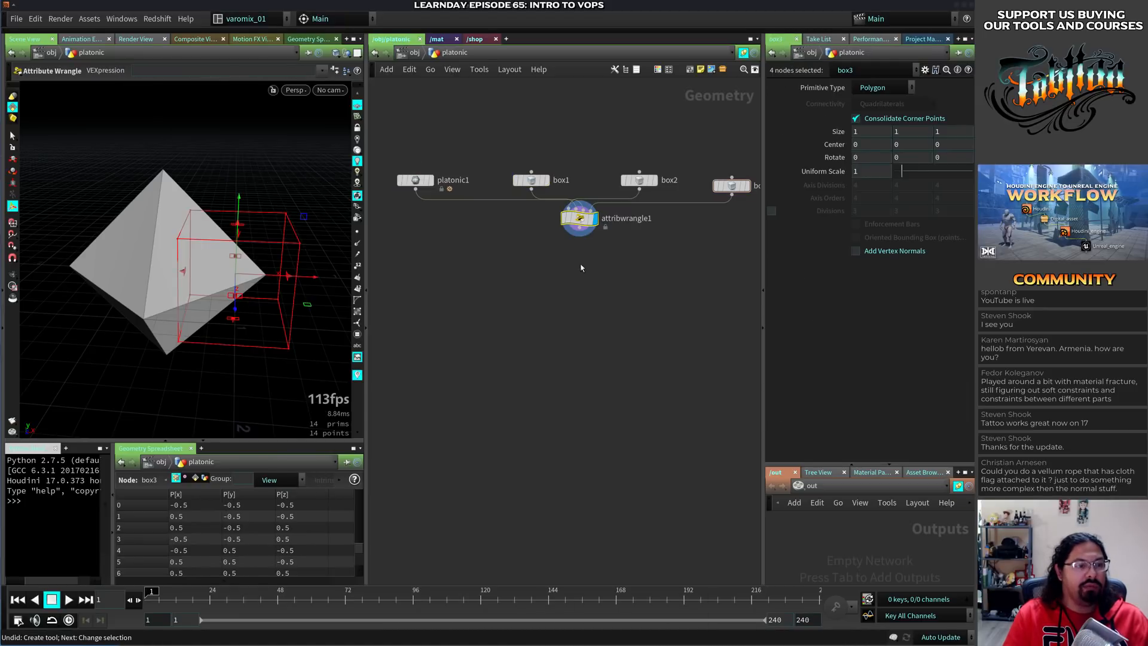
drag(579, 218, 582, 285)
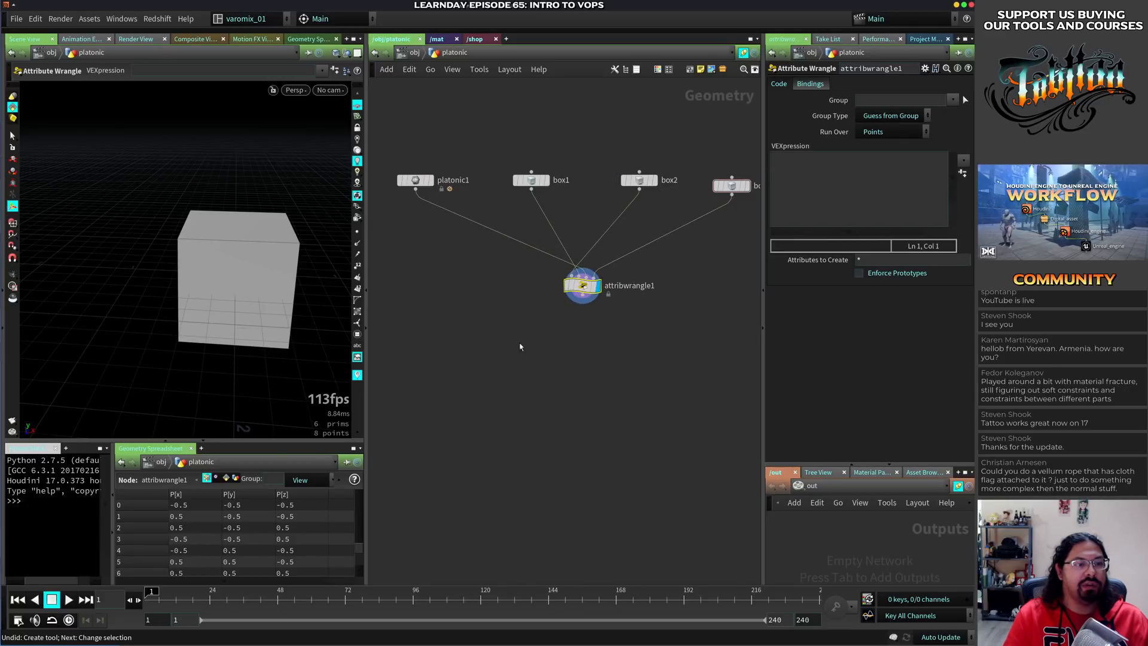
key(Delete)
Select the four nodes, try adding a Merge connected to all of them, move it below the row, and delete it
drag(400, 233, 743, 156)
key(Tab)
text(mer)
key(Return)
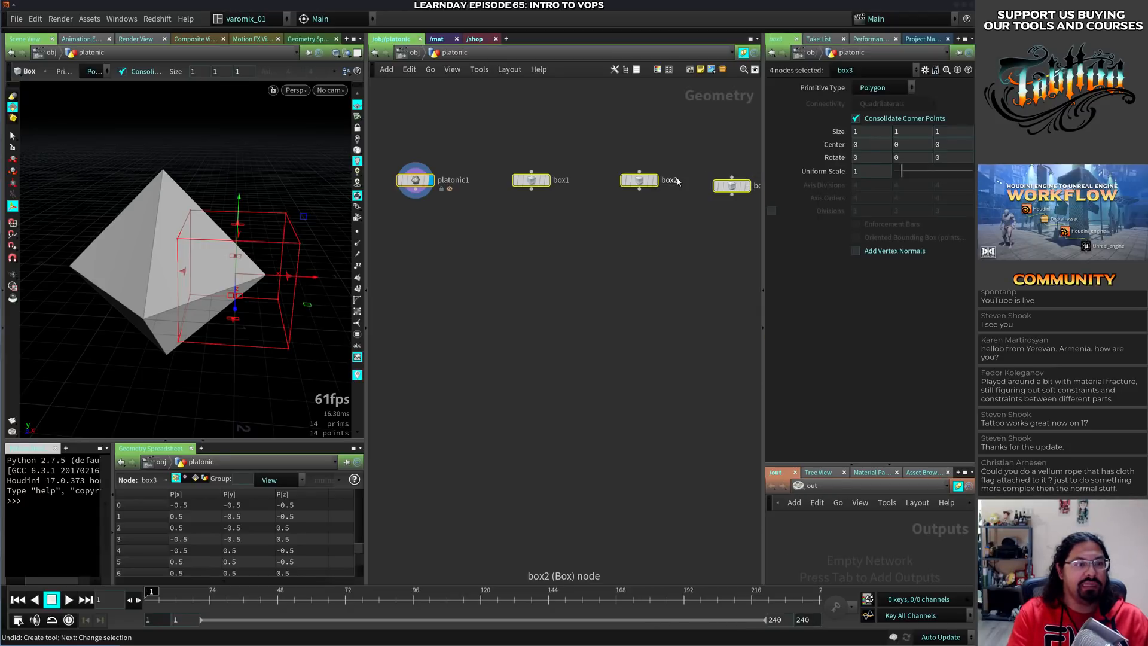
click(578, 217)
drag(577, 218, 578, 263)
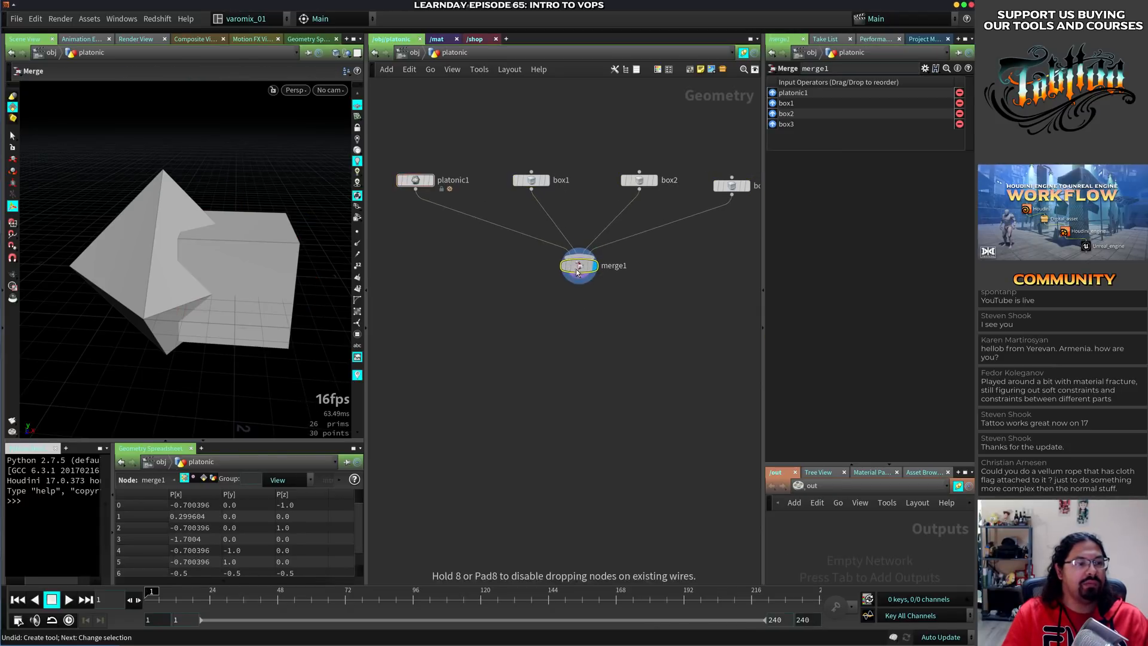
key(Delete)
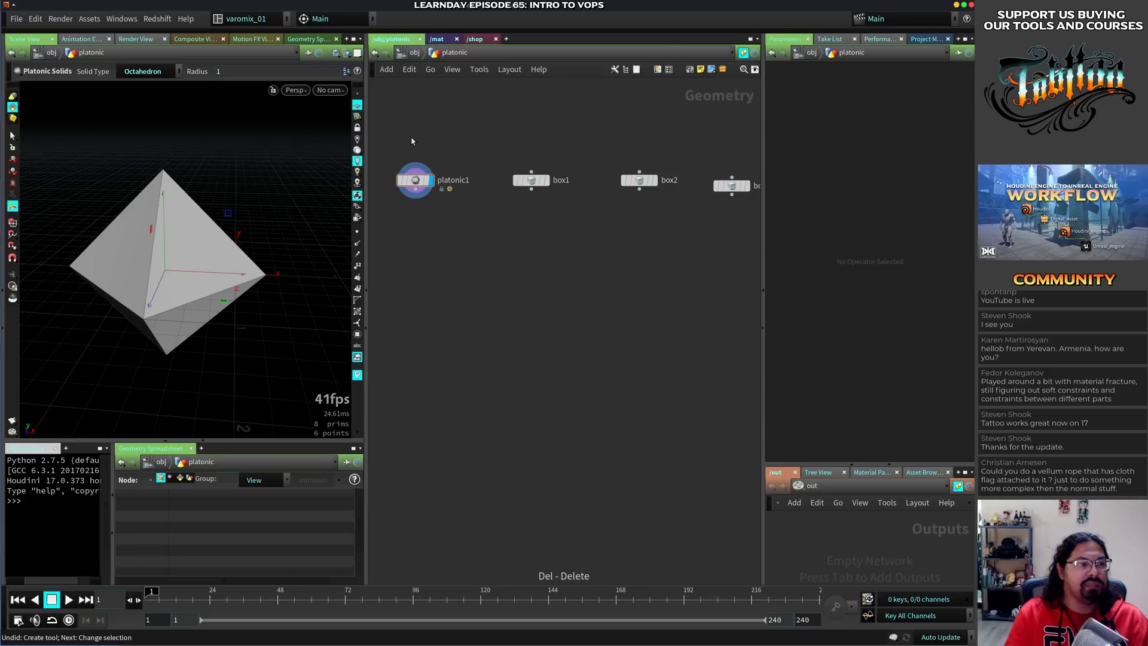
Select the four nodes, try adding a Switch connected to all of them, move it below the row, and delete it
drag(399, 140, 708, 247)
key(Tab)
text(sw)
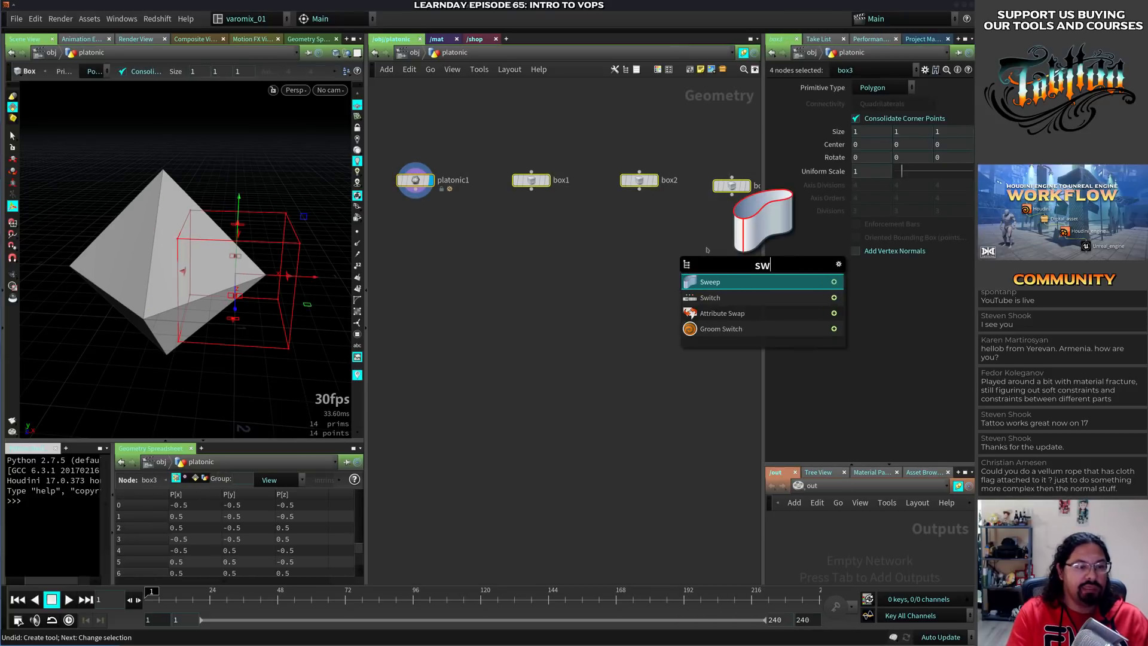
text(i)
key(Return)
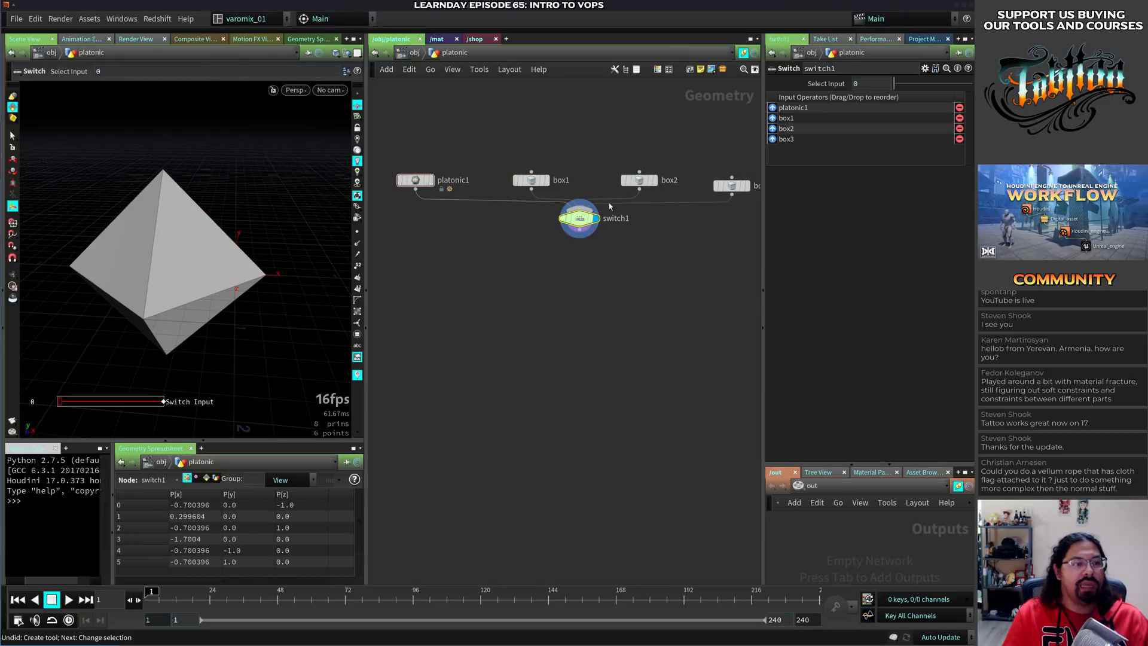
drag(572, 222, 567, 300)
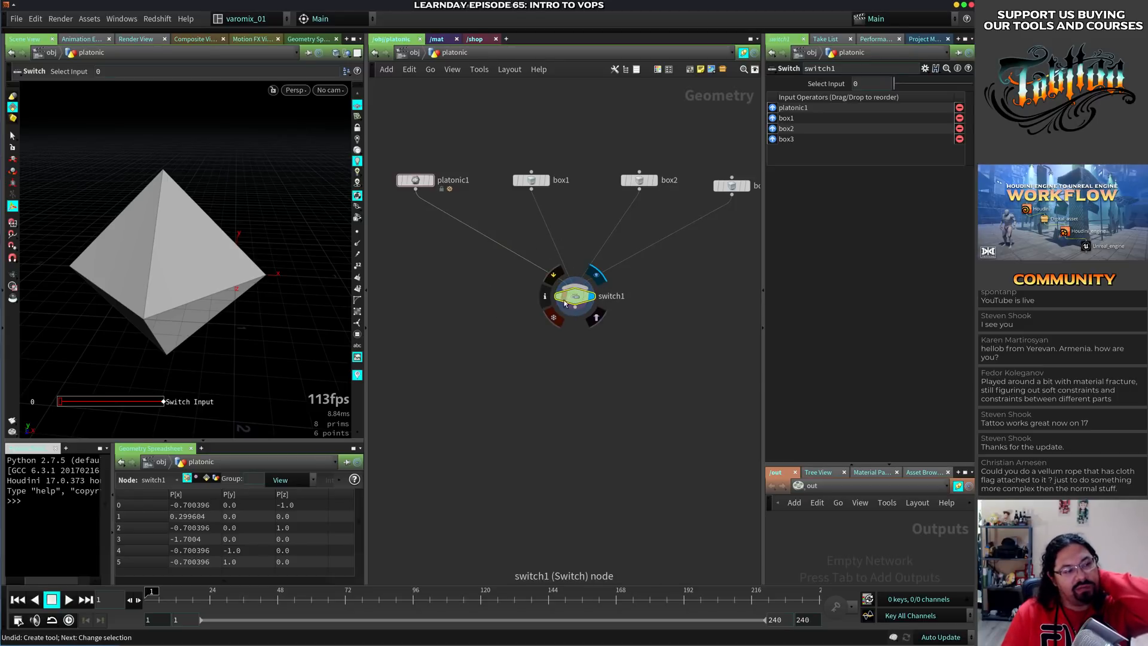
key(Delete)
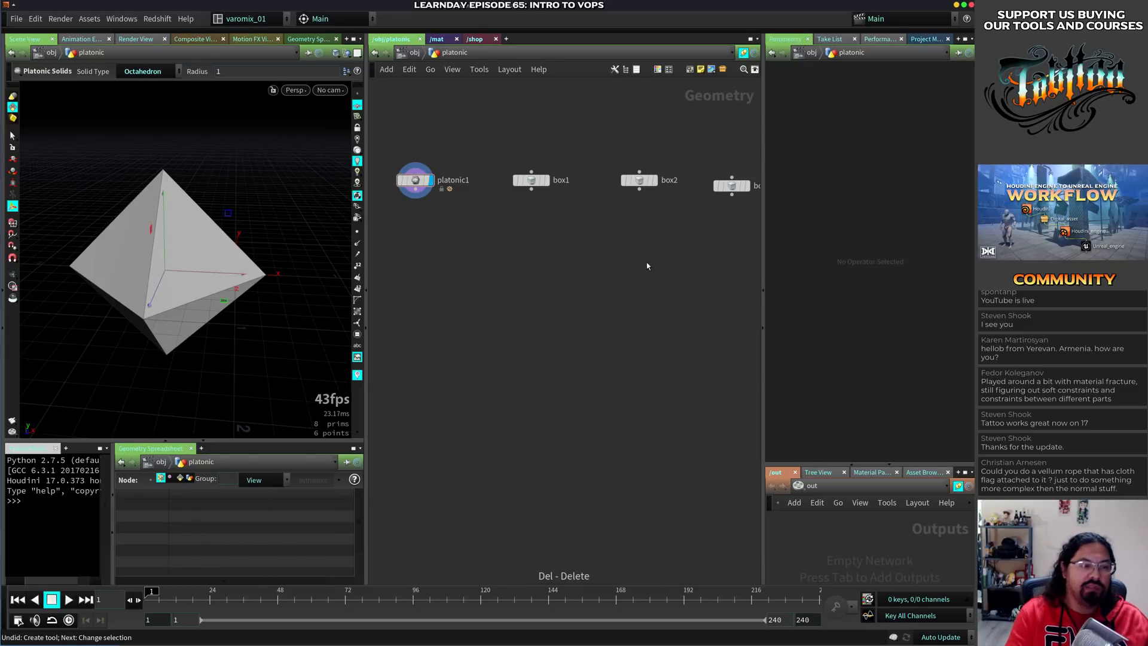
Select only platonic1 and box1, and add a Boolean Subtract node connected to both, placed below them
drag(561, 135, 394, 244)
middle_drag(461, 293, 547, 310)
scroll(547, 310, up, 2)
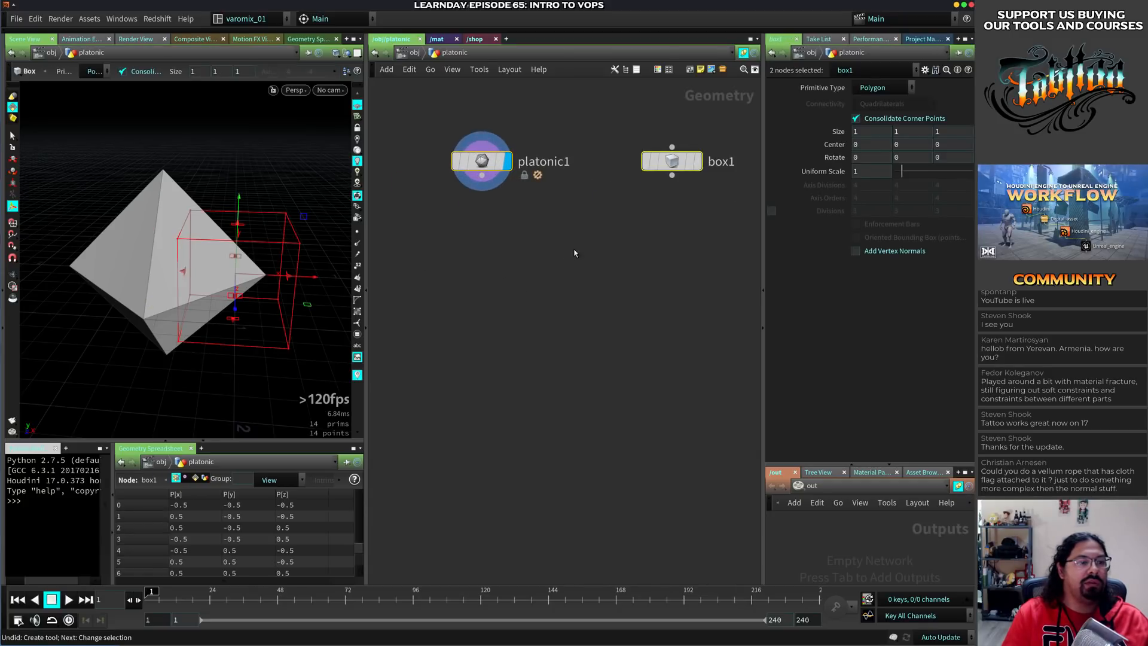
drag(474, 229, 523, 229)
key(Tab)
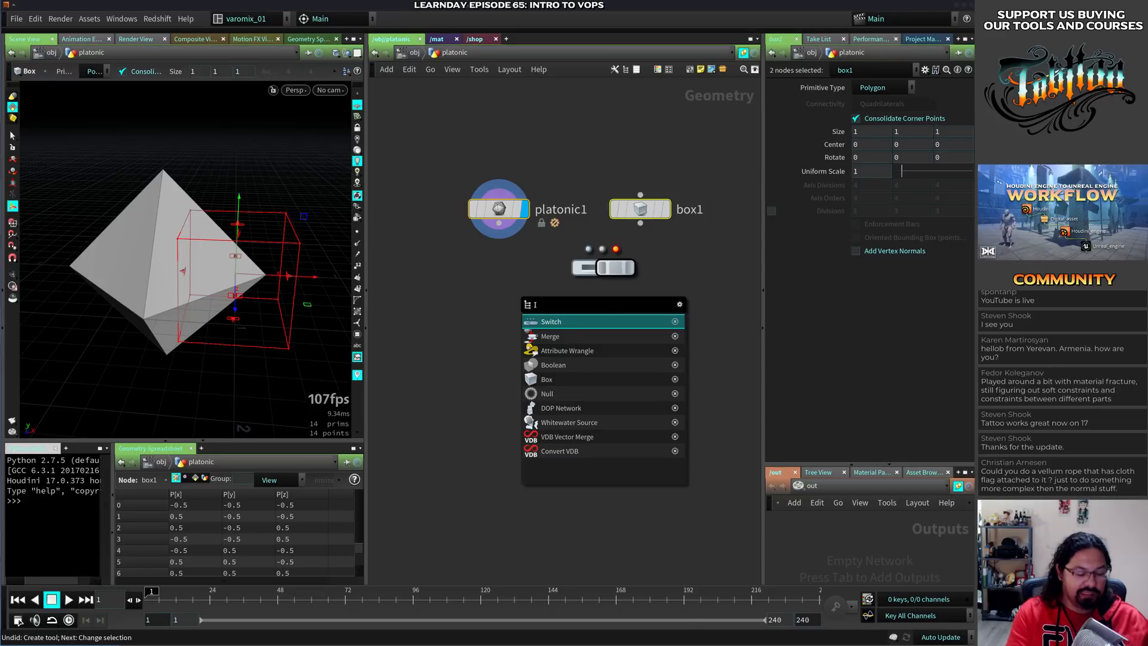
text(boole)
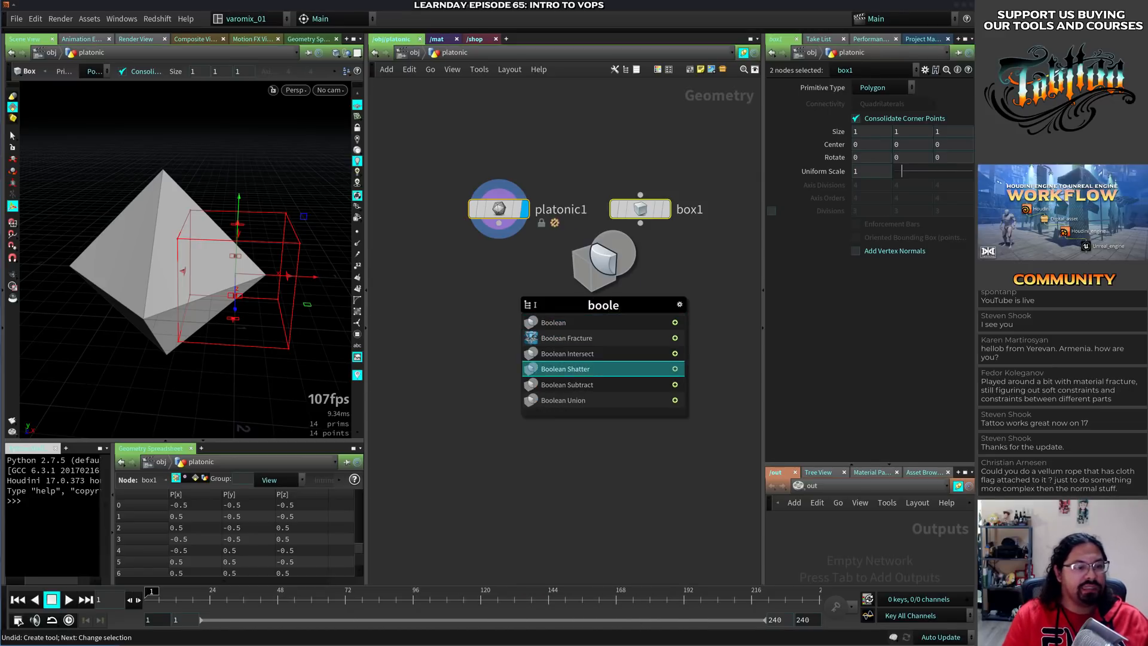
key(Up)
key(Down)
key(Down)
key(Down)
key(Up)
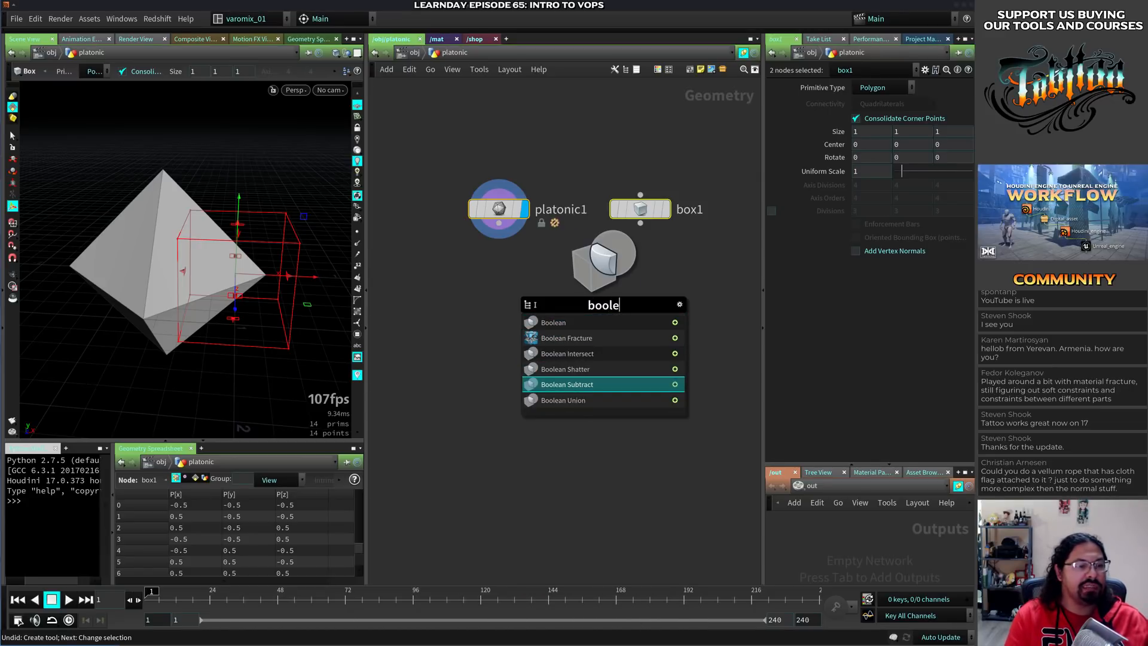
key(Return)
click(537, 307)
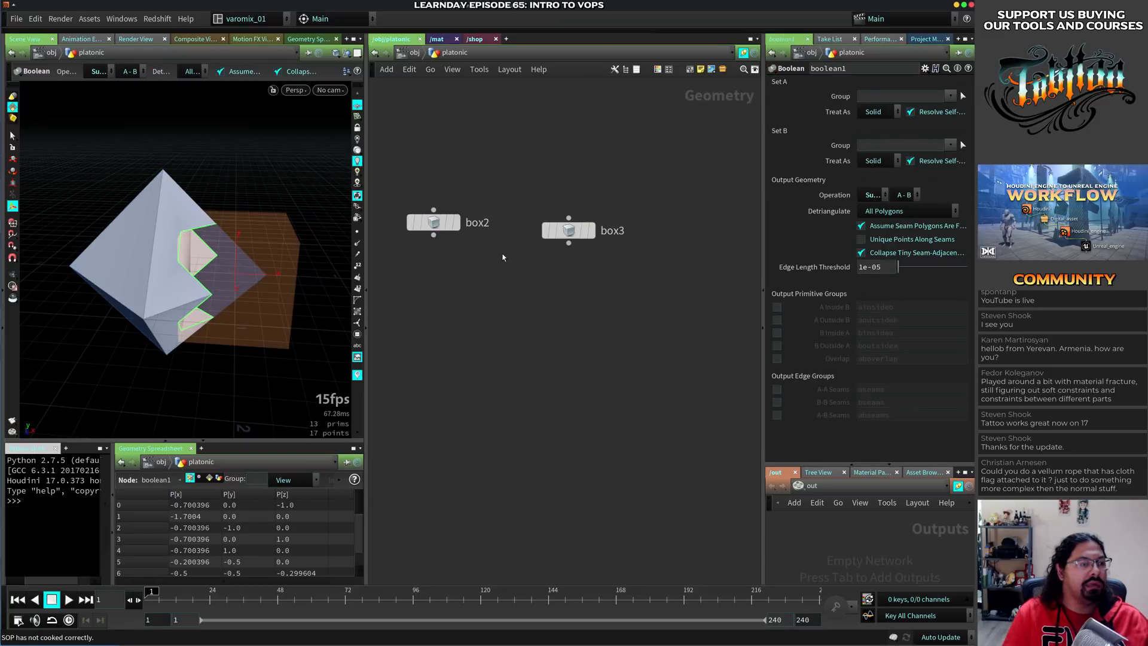
Examine the subtracted octahedron from several angles, with its input nodes selected to compare the box's position against the cut
middle_drag(475, 305, 739, 314)
middle_drag(414, 343, 575, 360)
alt+drag(256, 295, 197, 301)
alt+right_drag(197, 301, 238, 281)
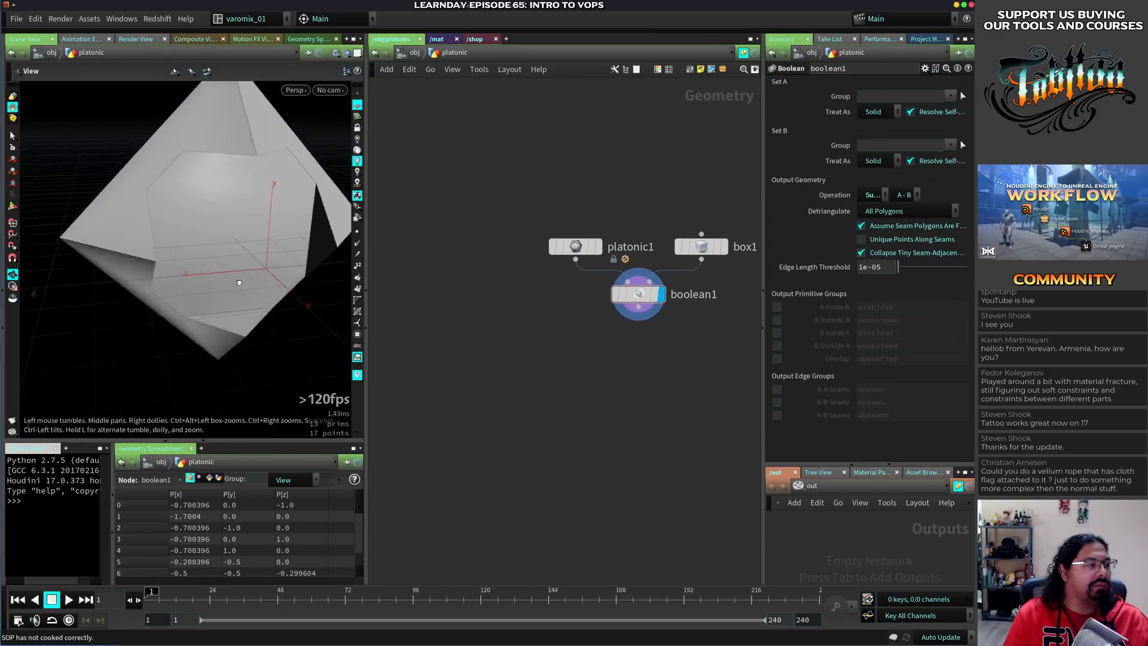
alt+drag(238, 282, 263, 276)
drag(520, 210, 690, 272)
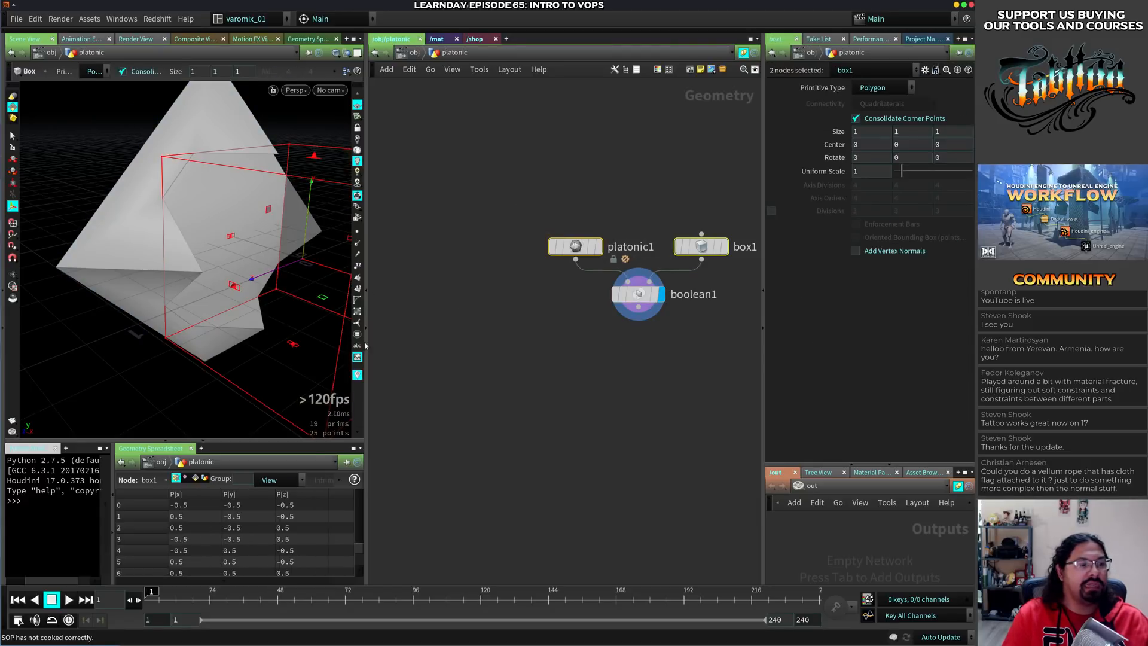
mouse_move(207, 308)
alt+mouse_down()
mouse_move(287, 318)
mouse_move(190, 312)
alt+mouse_up()
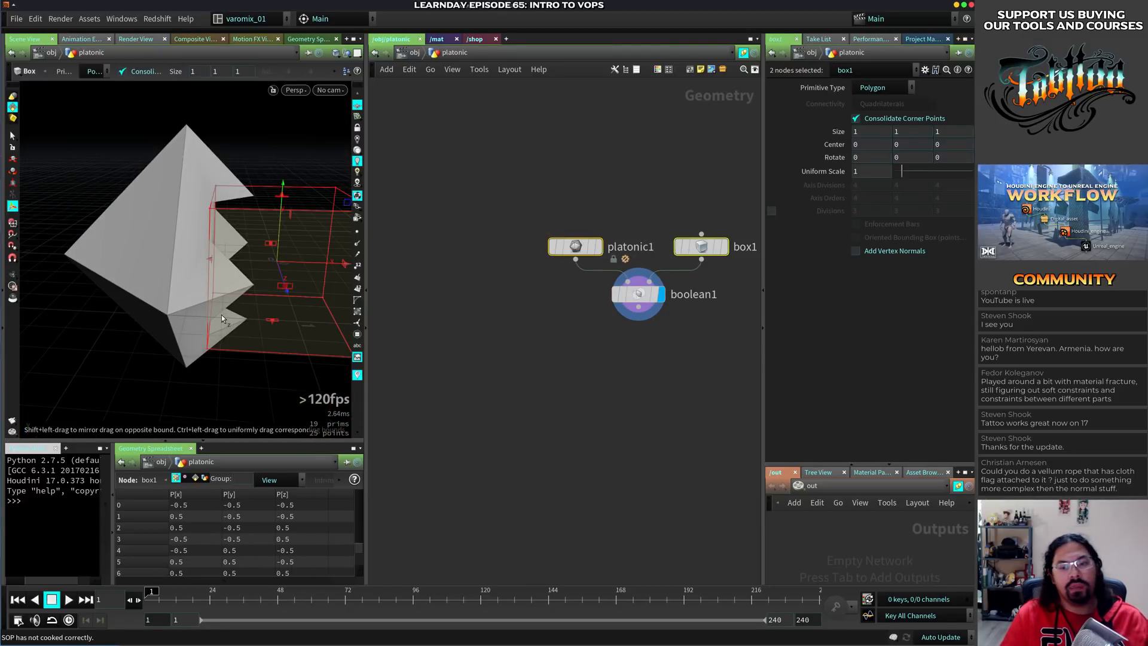
click(618, 349)
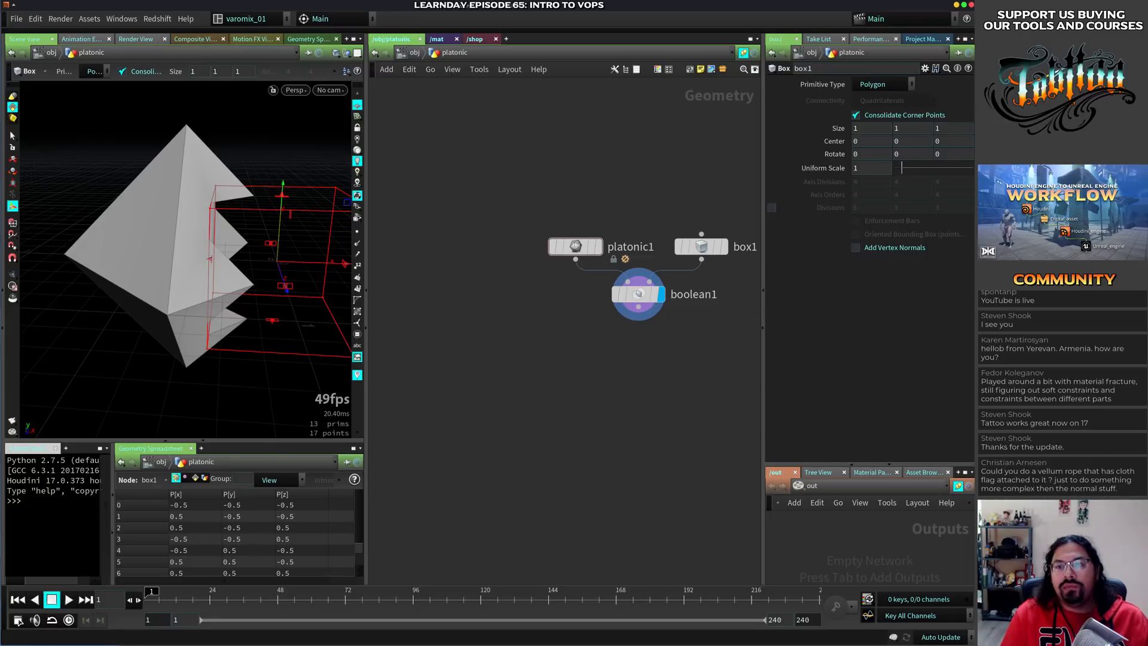
Switch to the browser to review the Tabttoo v0.11 release notes on compile blocks and Platonic solids, and return to Houdini
key(ctrl+F7)
click(635, 318)
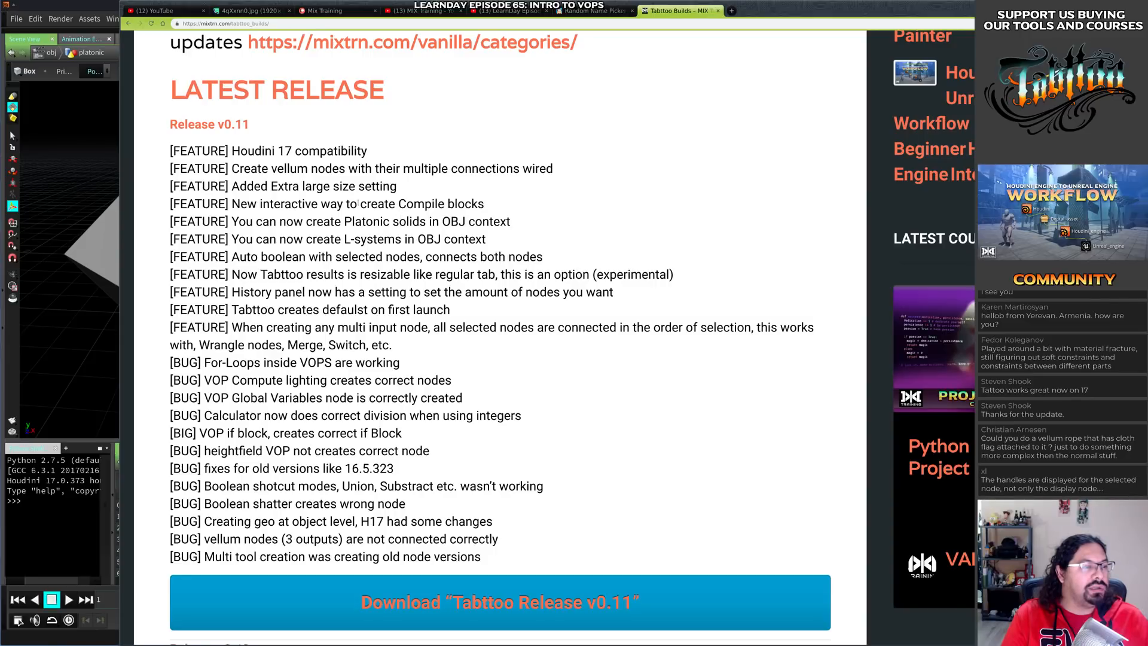
drag(261, 203, 633, 242)
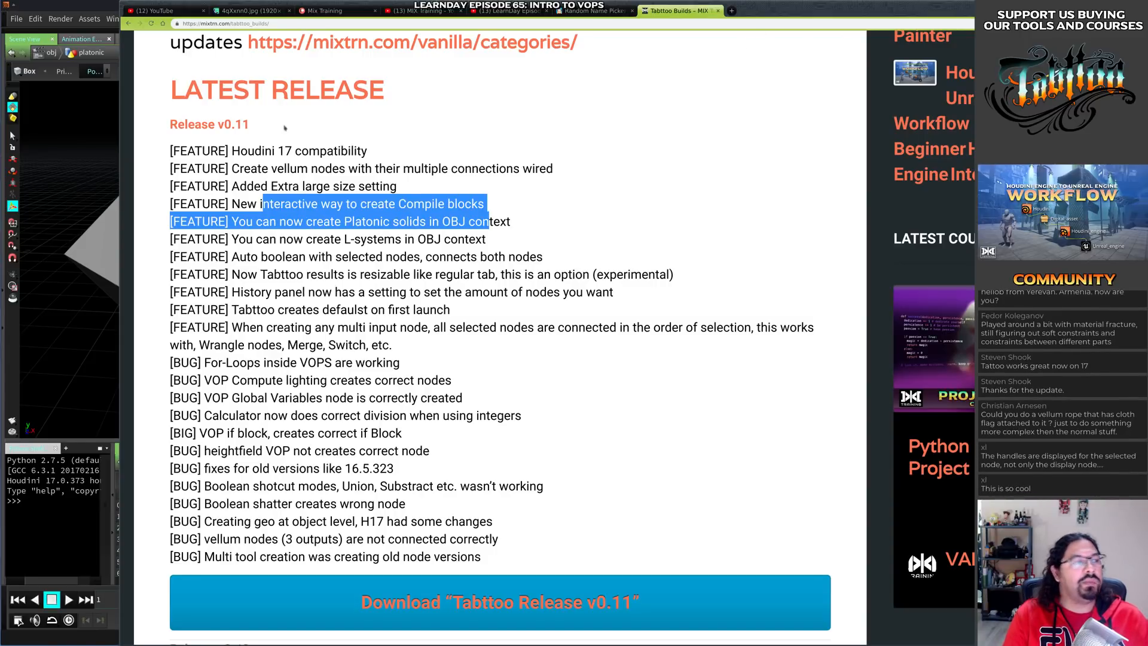
key(alt+Tab)
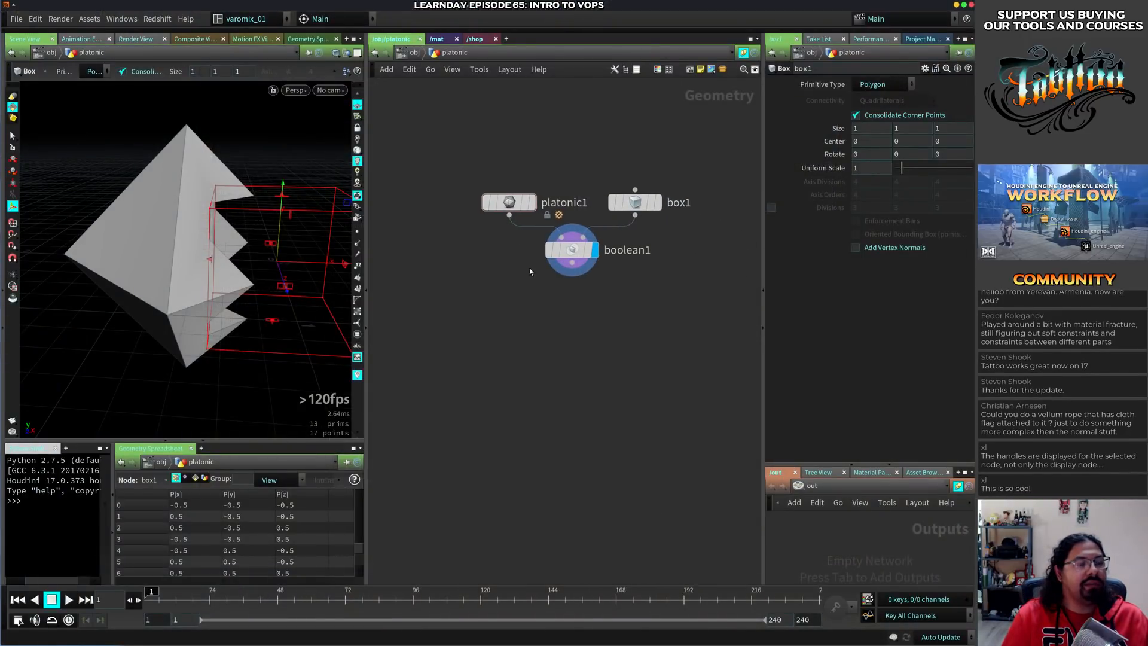
Add a PolyExtrude node below boolean1, connected to its output
key(l)
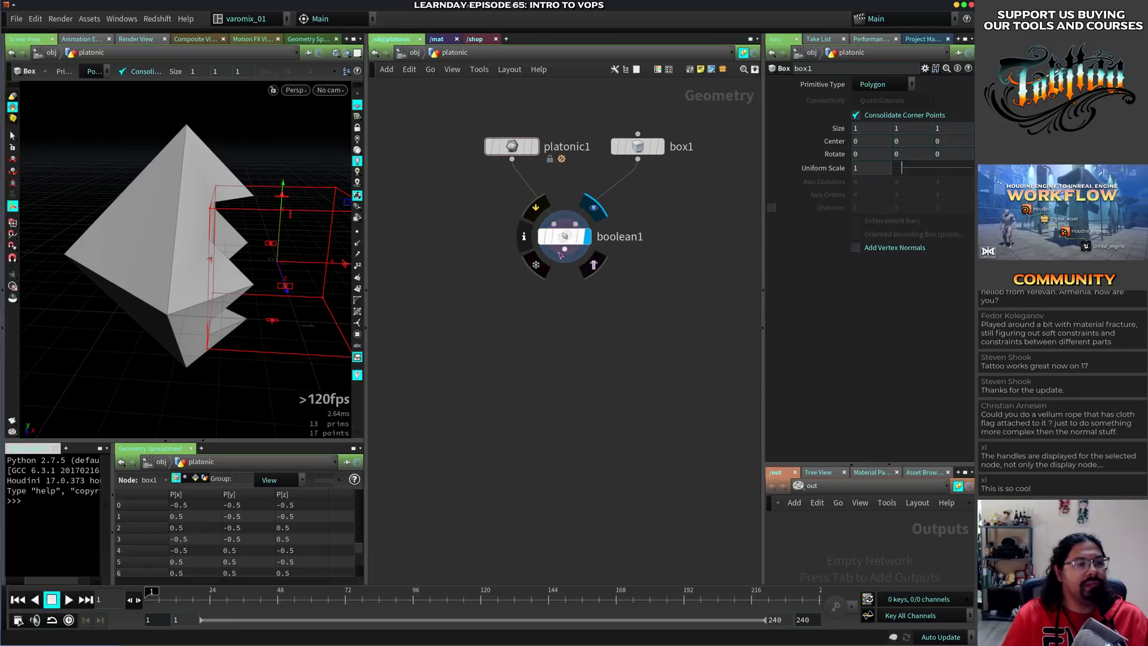
key(Tab)
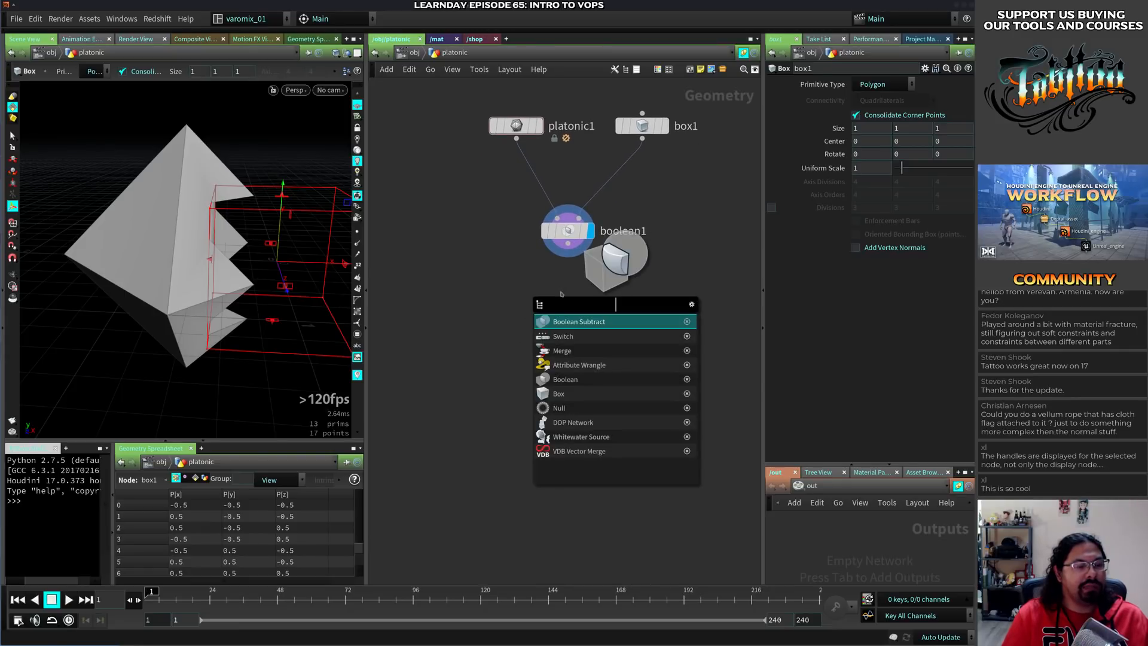
text(pol)
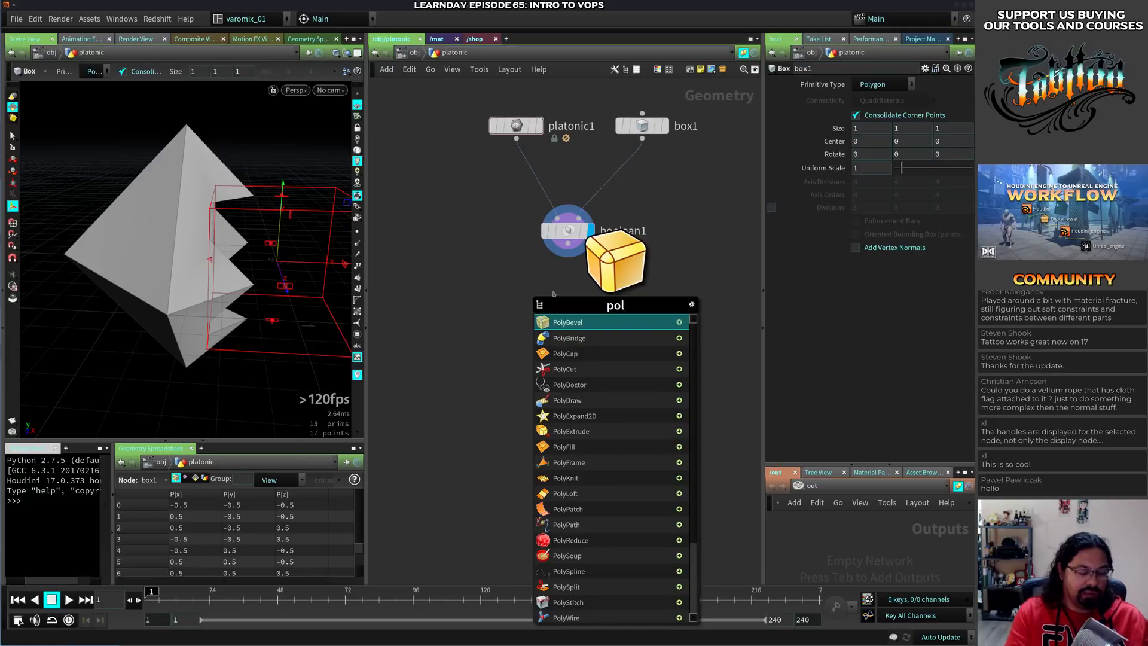
text(ye)
key(Down)
key(Return)
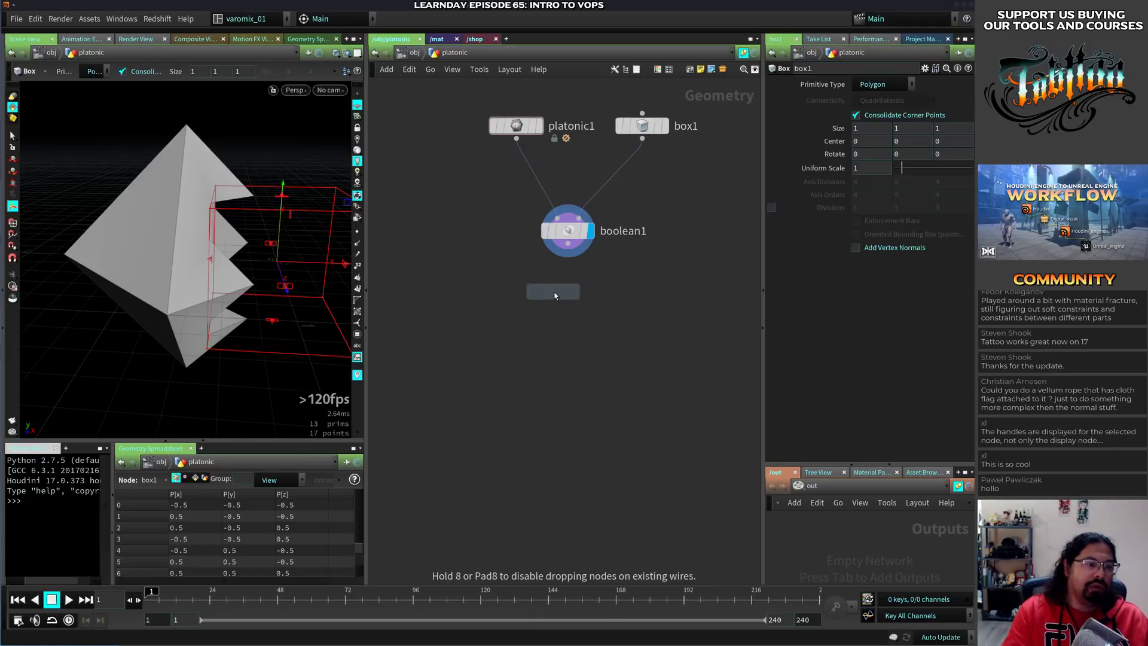
click(559, 349)
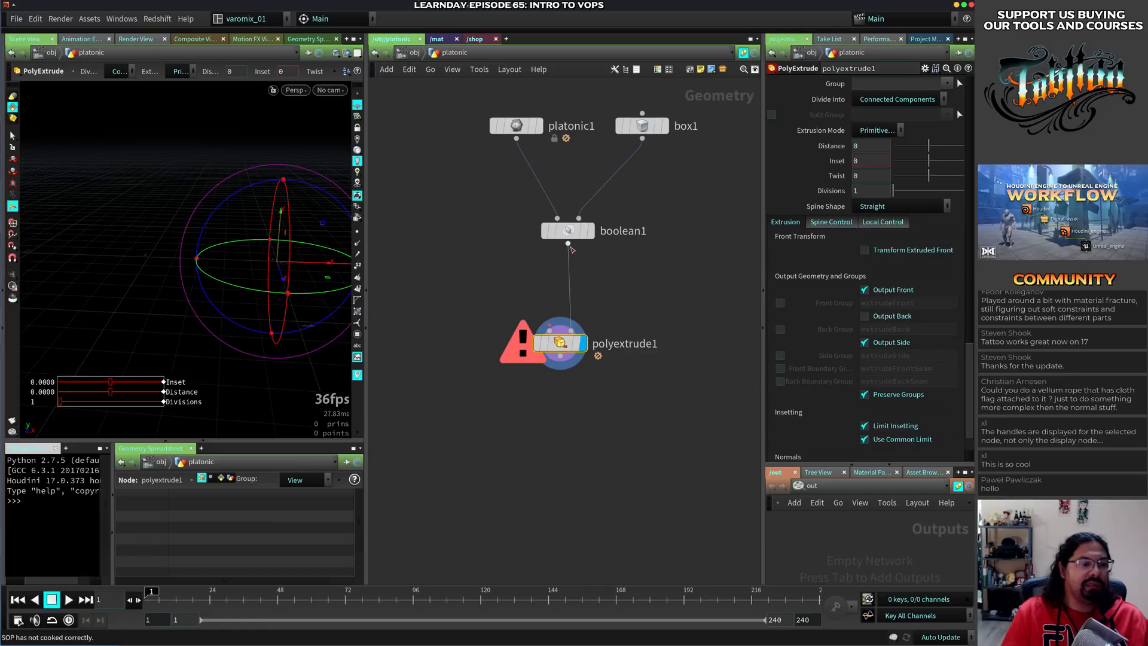
drag(570, 315, 562, 351)
Insert a Null node on the wire between boolean1 and polyextrude1
click(567, 230)
key(Tab)
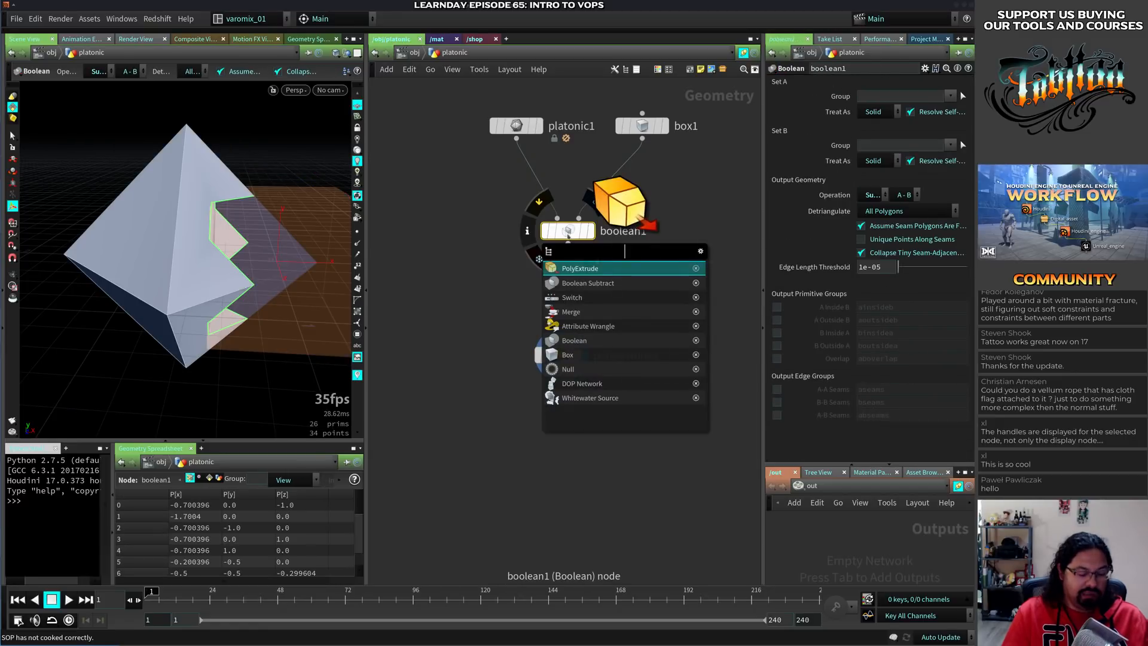
text(n)
key(Return)
click(567, 278)
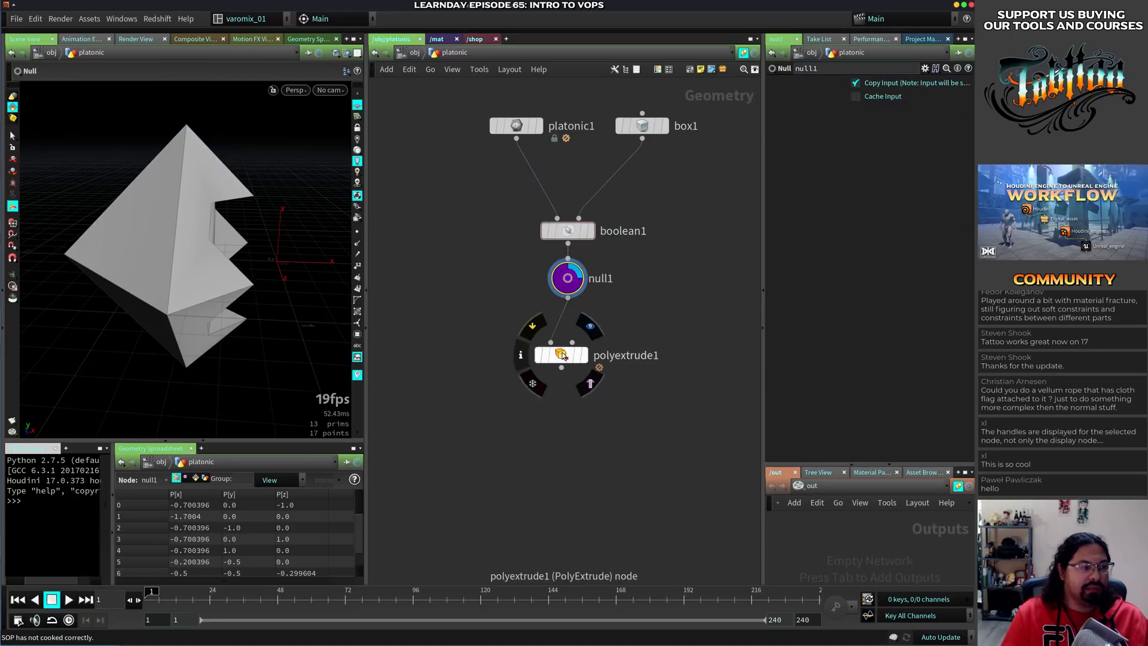
Add a UV Flatten node directly below polyextrude1, connected to its output
mouse_move(546, 364)
mouse_down()
mouse_move(546, 397)
mouse_move(547, 371)
mouse_up()
key(Tab)
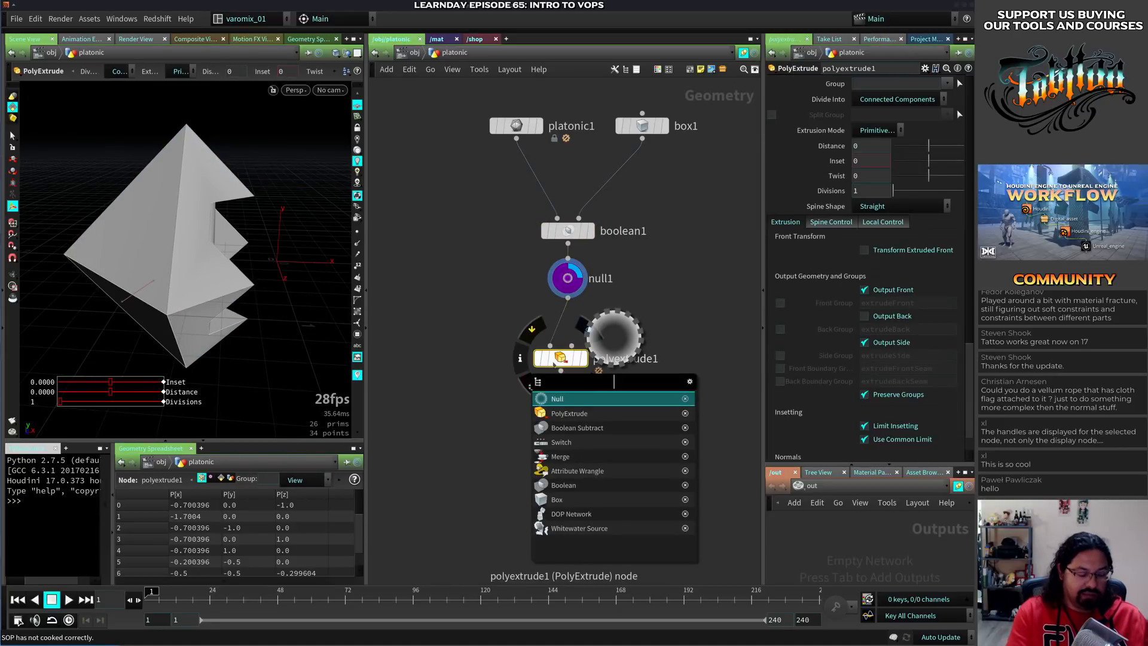
text(uvf)
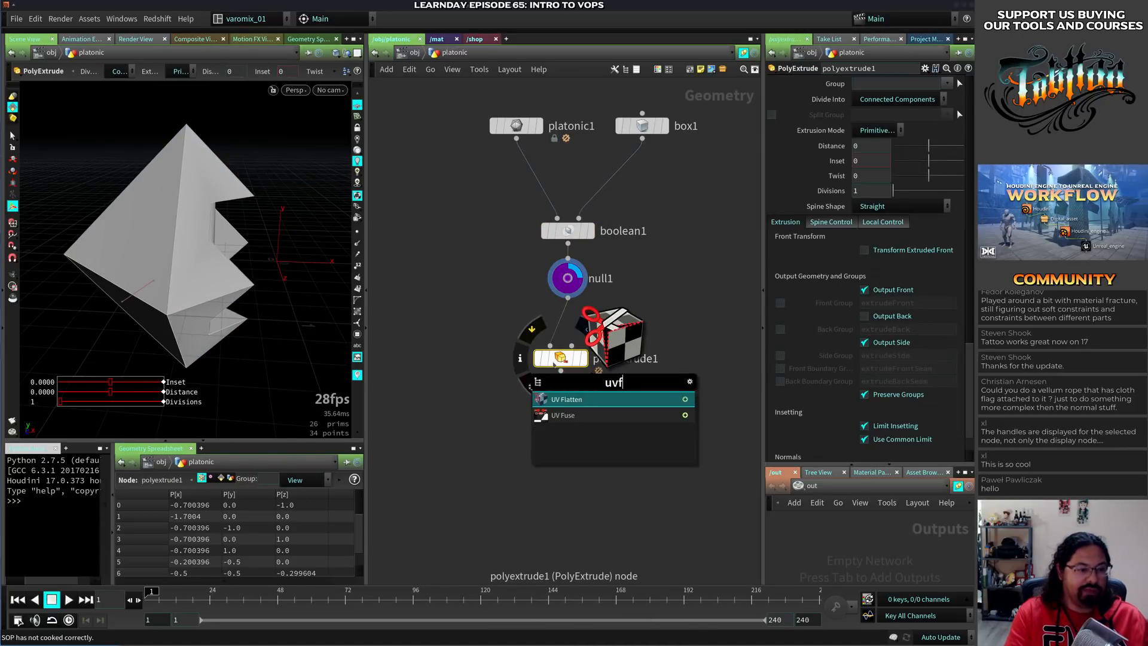
key(Return)
click(444, 344)
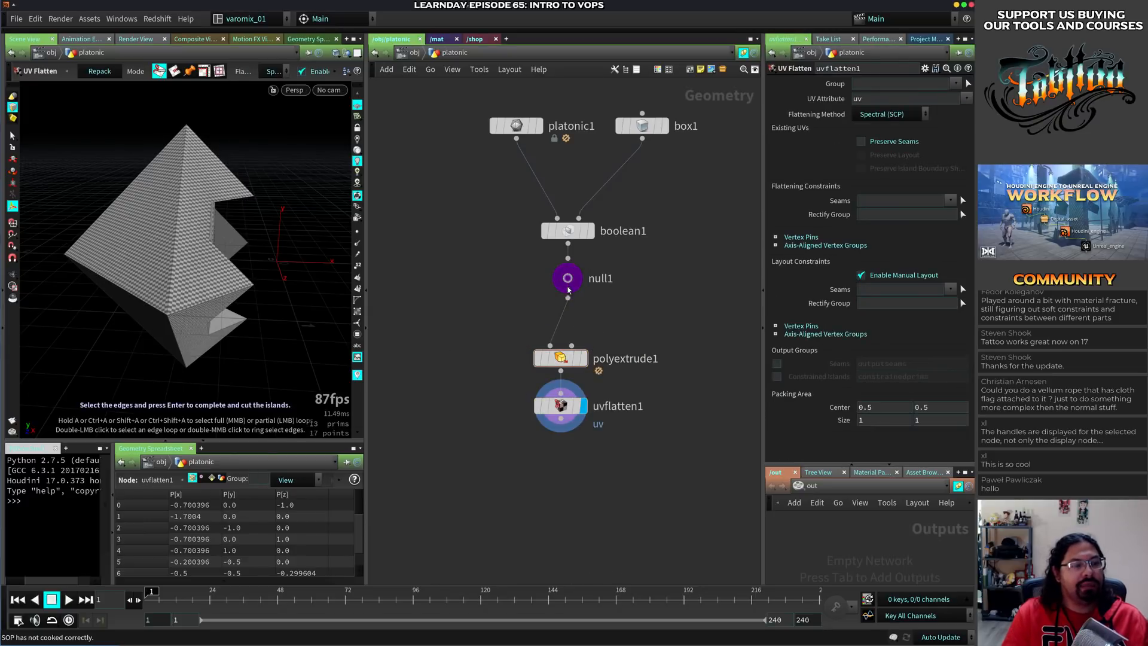
Spread the chain vertically by moving boolean1 up and null1 down, leaving room between them
drag(565, 283, 564, 292)
middle_drag(488, 332, 469, 341)
drag(556, 239, 564, 204)
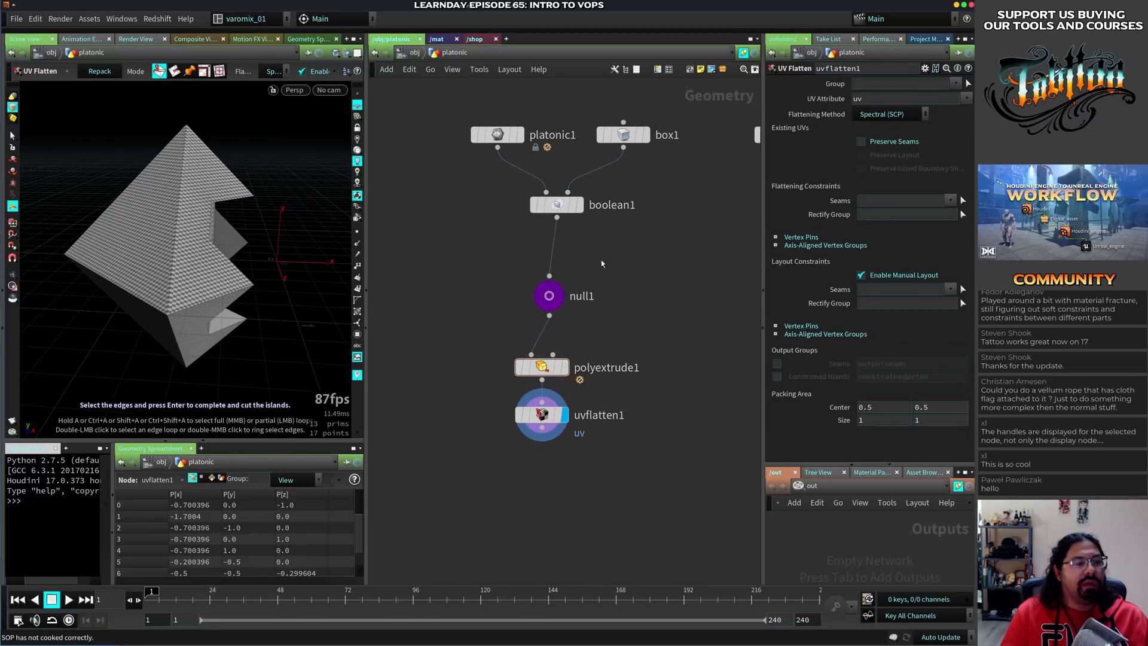
middle_drag(602, 261, 555, 245)
drag(520, 189, 513, 193)
Add an unconnected Compiled Block beside the chain using Houdini's regular node menu instead of Tabttoo, and select its two nodes
key(Tab)
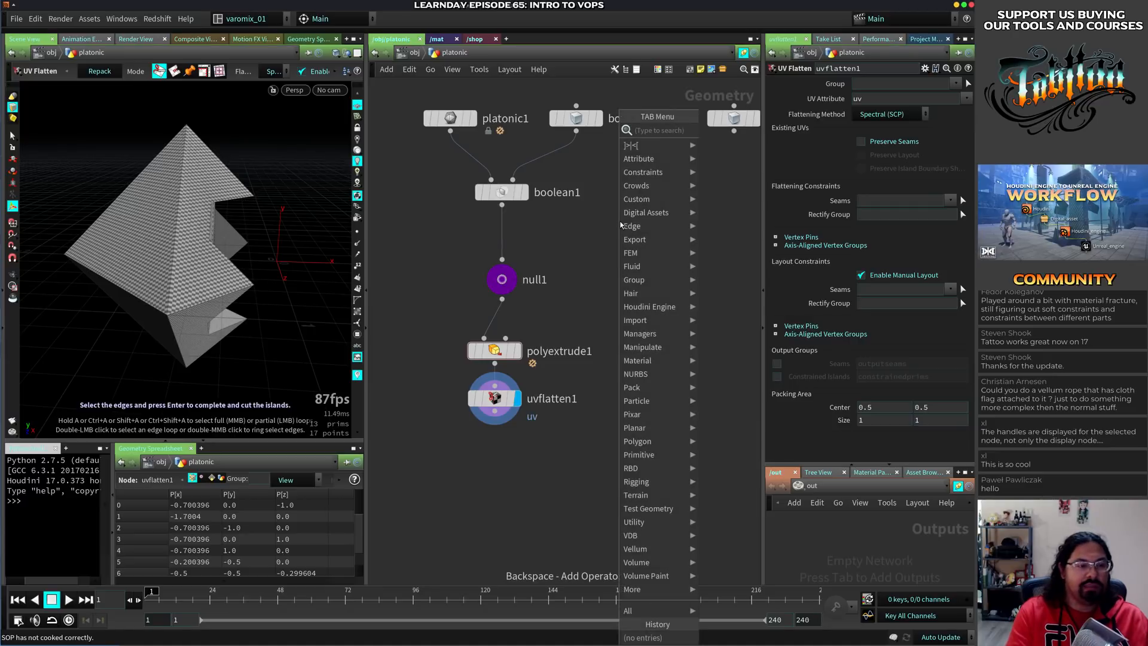
text(co)
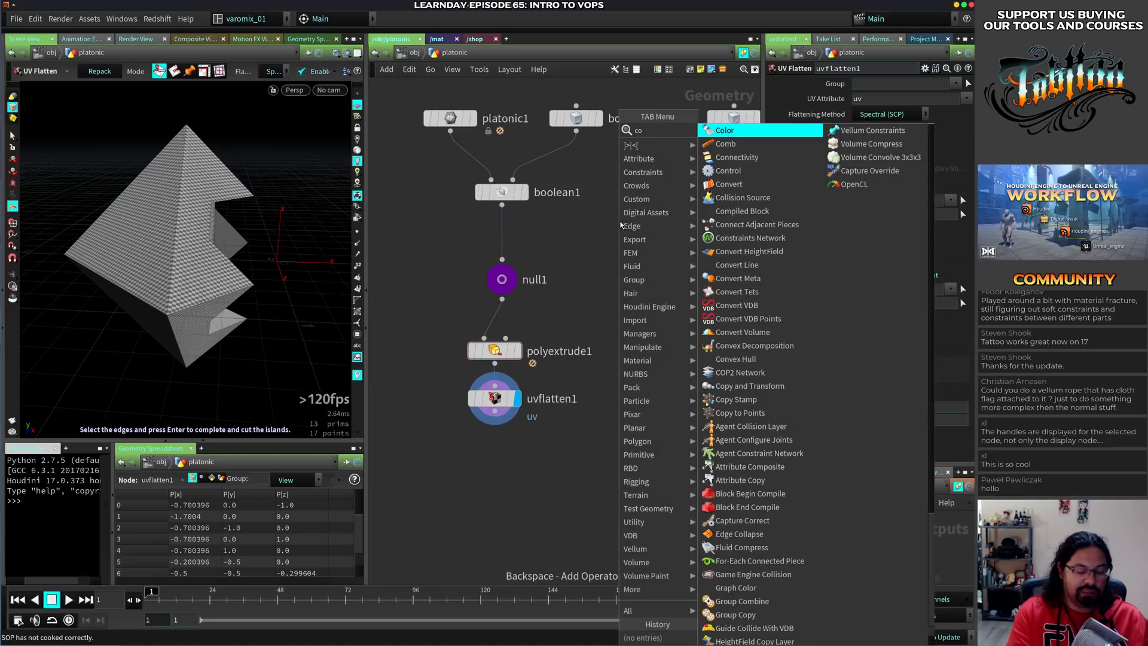
text(mp)
key(Return)
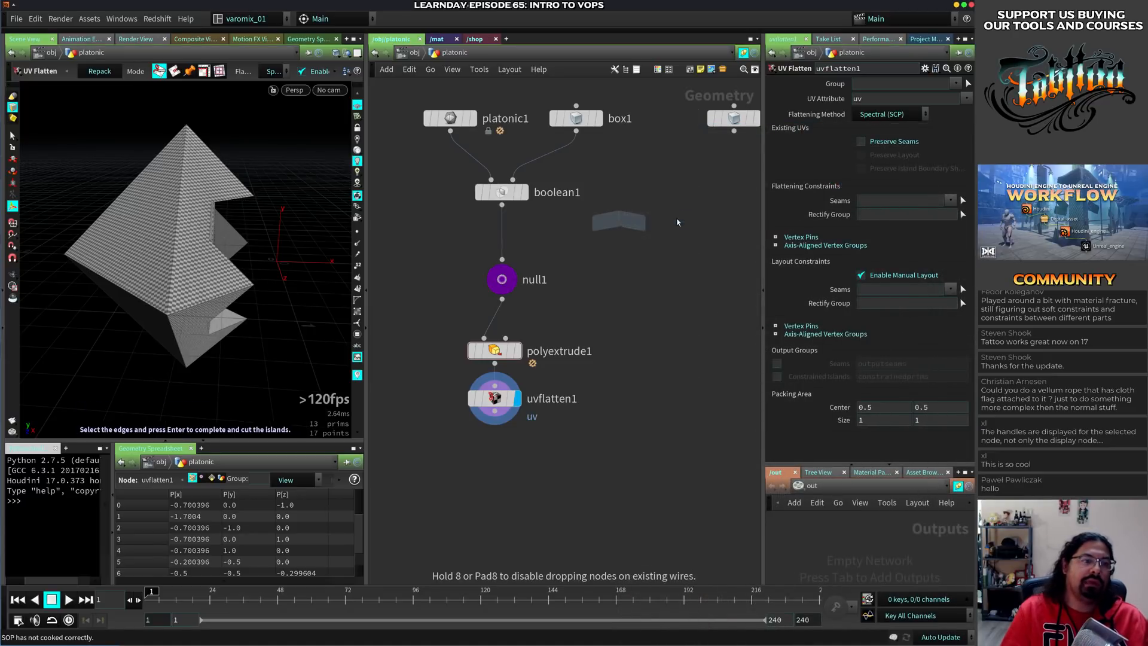
click(754, 226)
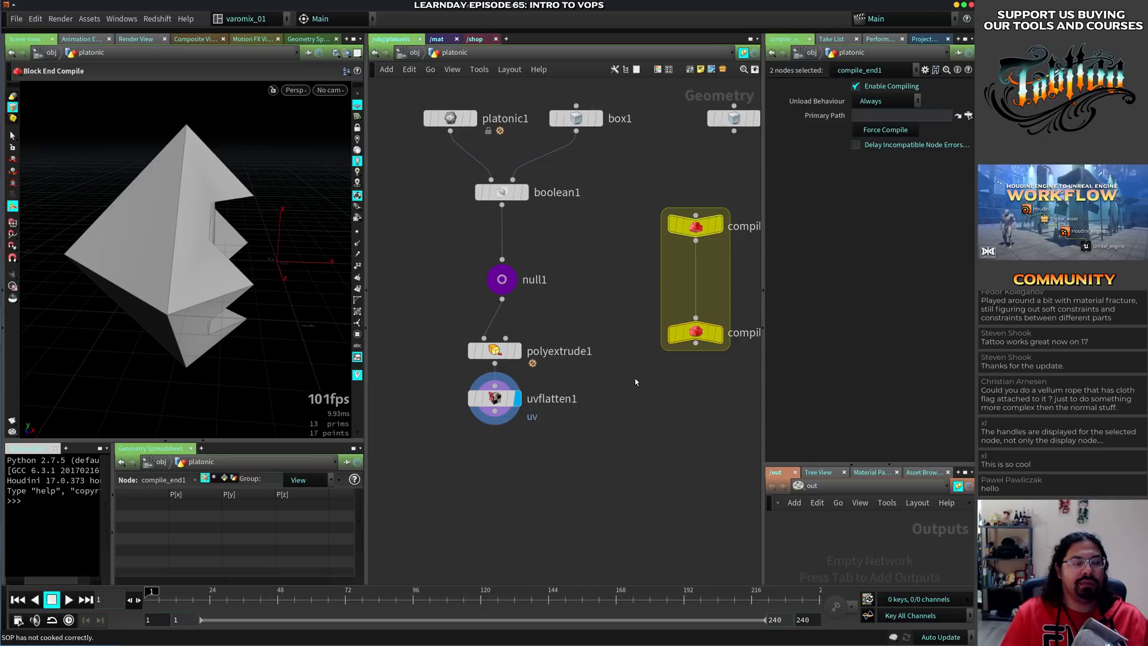
drag(637, 186, 730, 387)
Add a Compiled Block through Tabttoo, placing its begin node between boolean1 and null1 and its end node below uvflatten1
mouse_move(582, 329)
middle_down()
mouse_move(556, 331)
mouse_move(563, 323)
middle_up()
key(Tab)
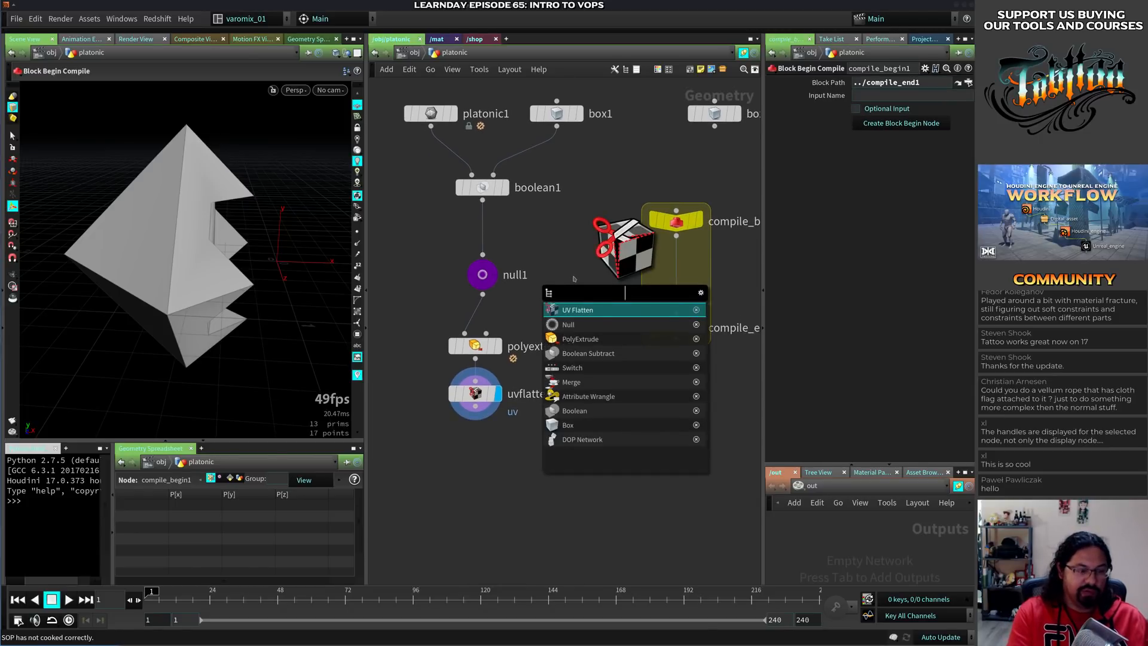
text(comp)
key(Return)
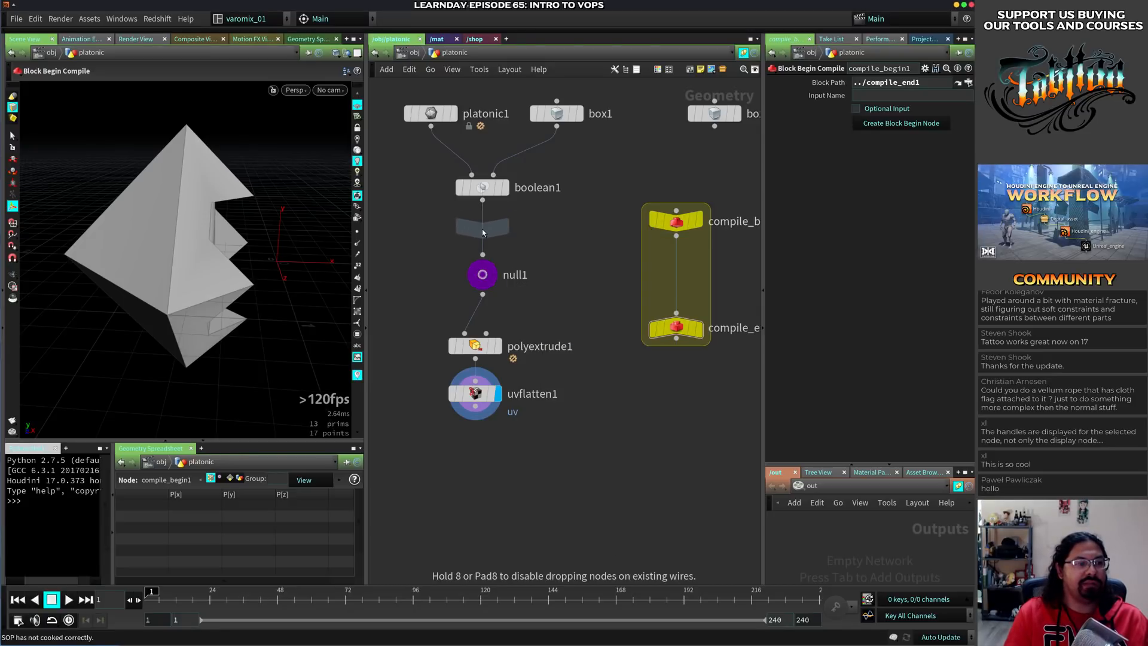
click(483, 229)
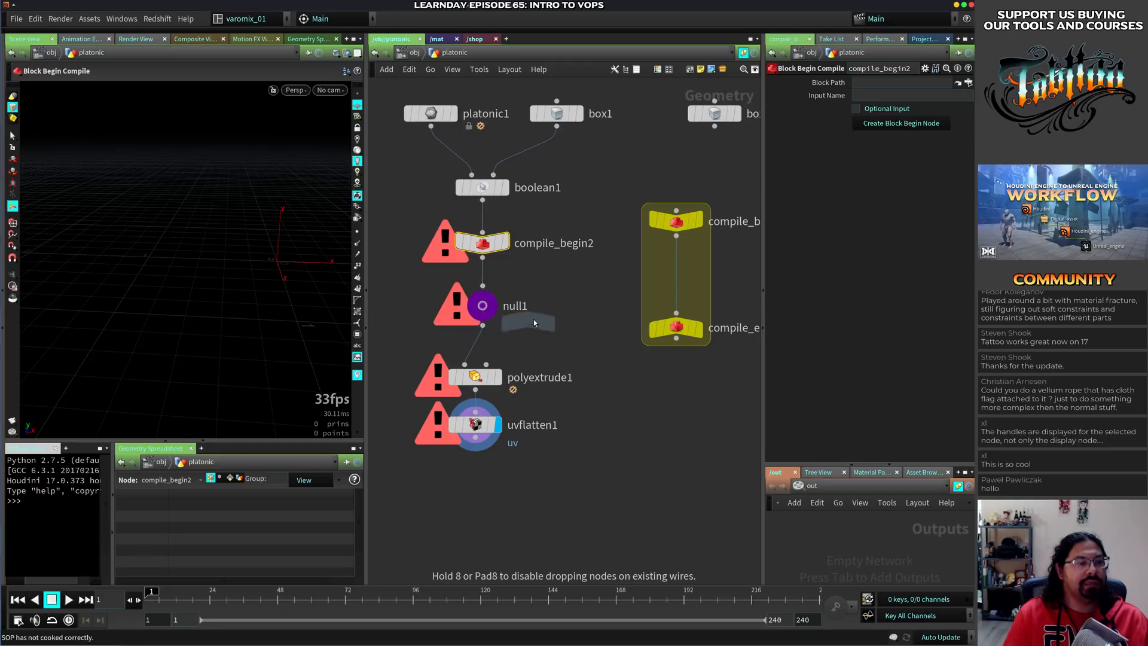
click(476, 443)
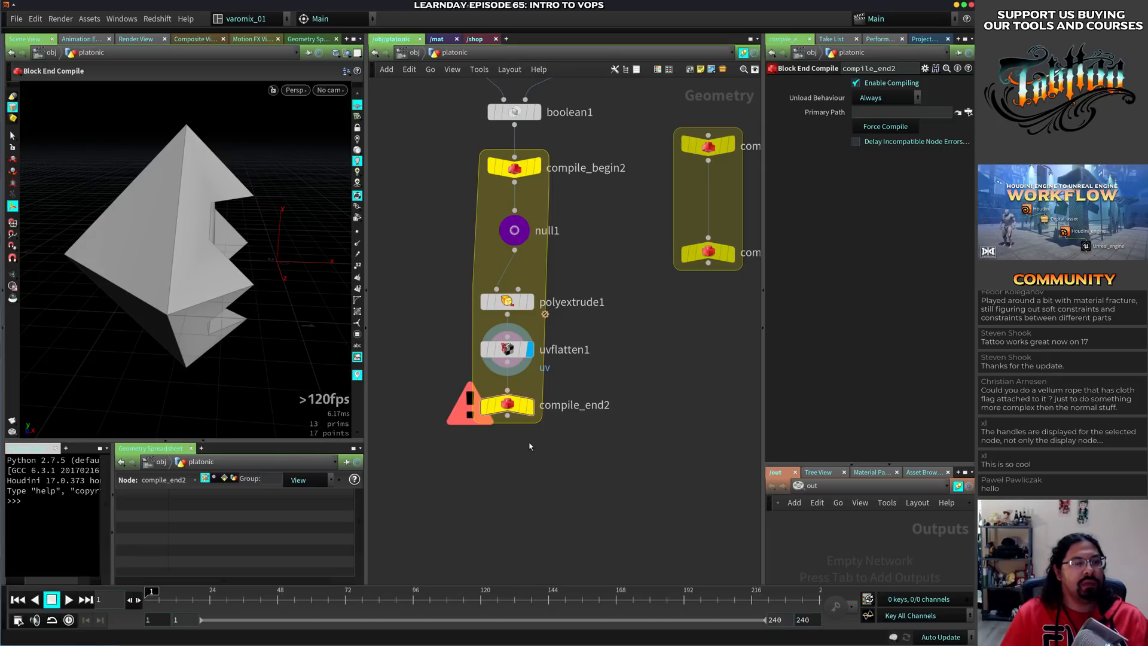
Delete the begin and end nodes of the compile block wrapped around null1, polyextrude1 and uvflatten1
key(Delete)
drag(599, 151, 523, 178)
key(Delete)
Add another Tabttoo Compiled Block with its begin node above null1 and its end node between polyextrude1 and uvflatten1
key(Tab)
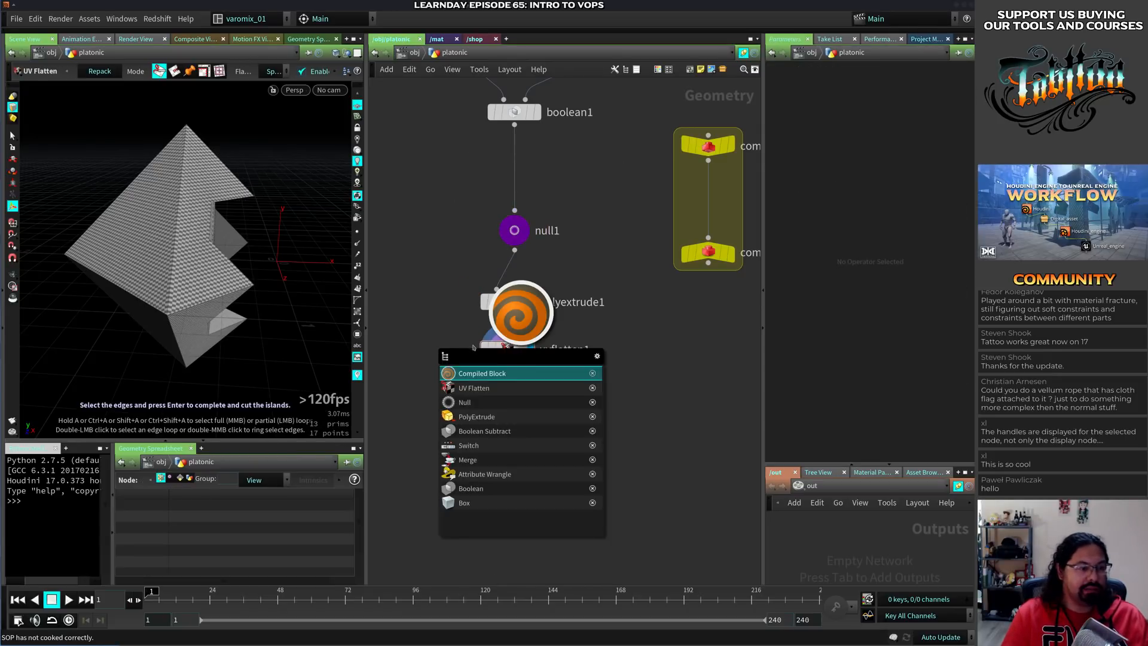
click(493, 374)
click(517, 161)
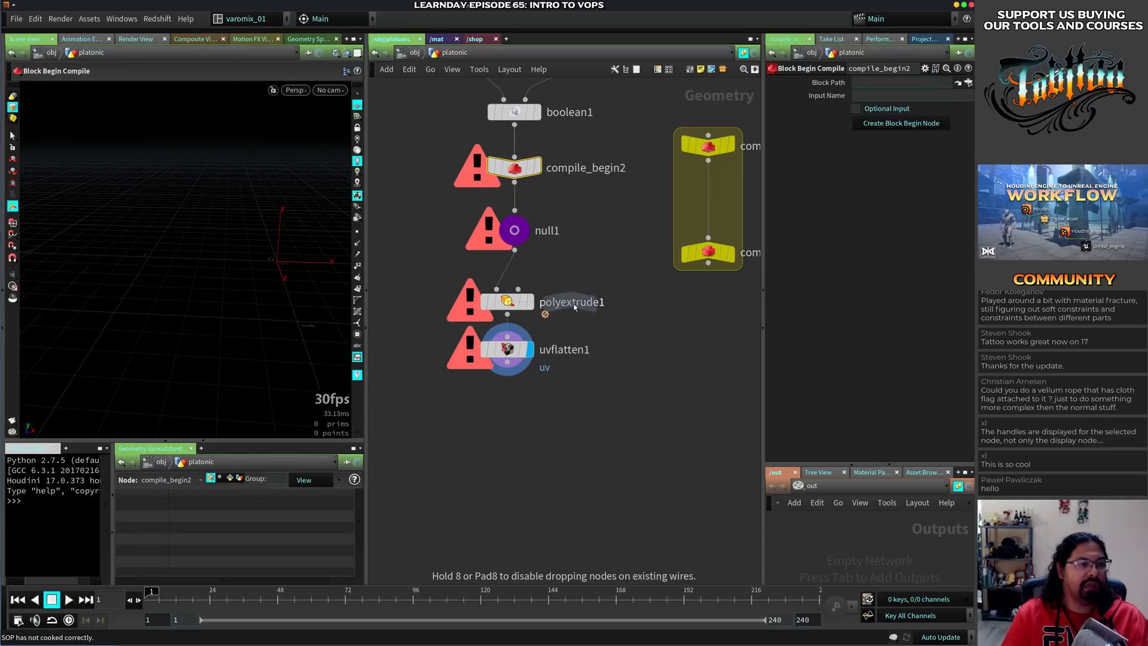
click(511, 333)
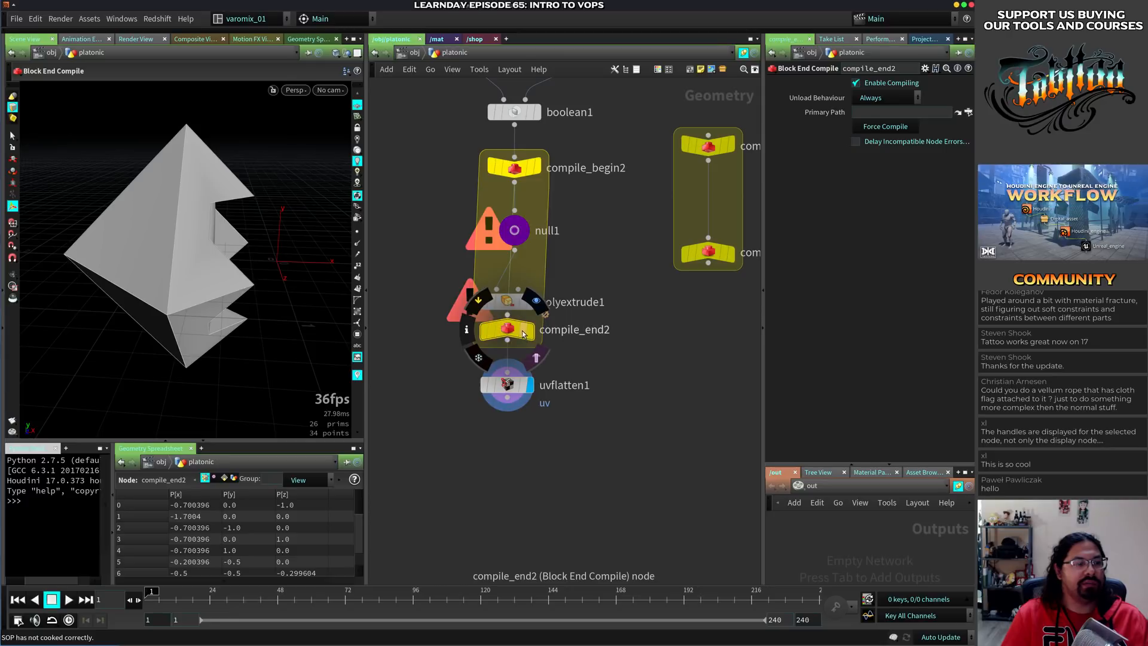
mouse_move(509, 338)
mouse_down()
mouse_move(505, 354)
mouse_move(441, 347)
mouse_move(521, 346)
mouse_up()
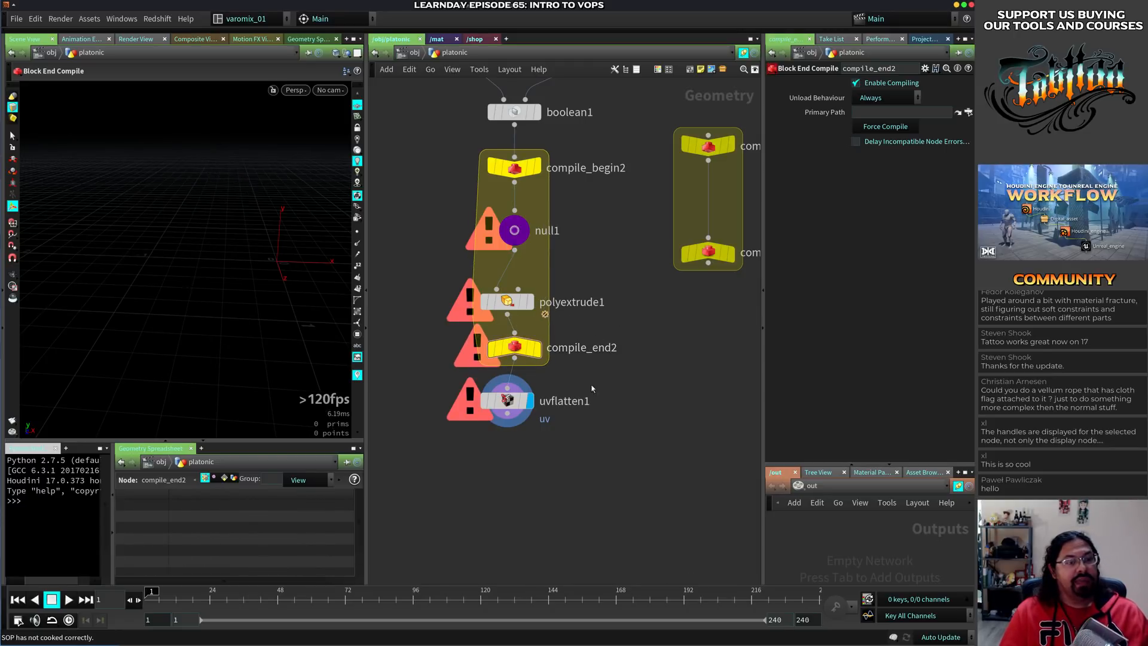
Delete compile_end2 and compile_begin2 from the chain
key(Delete)
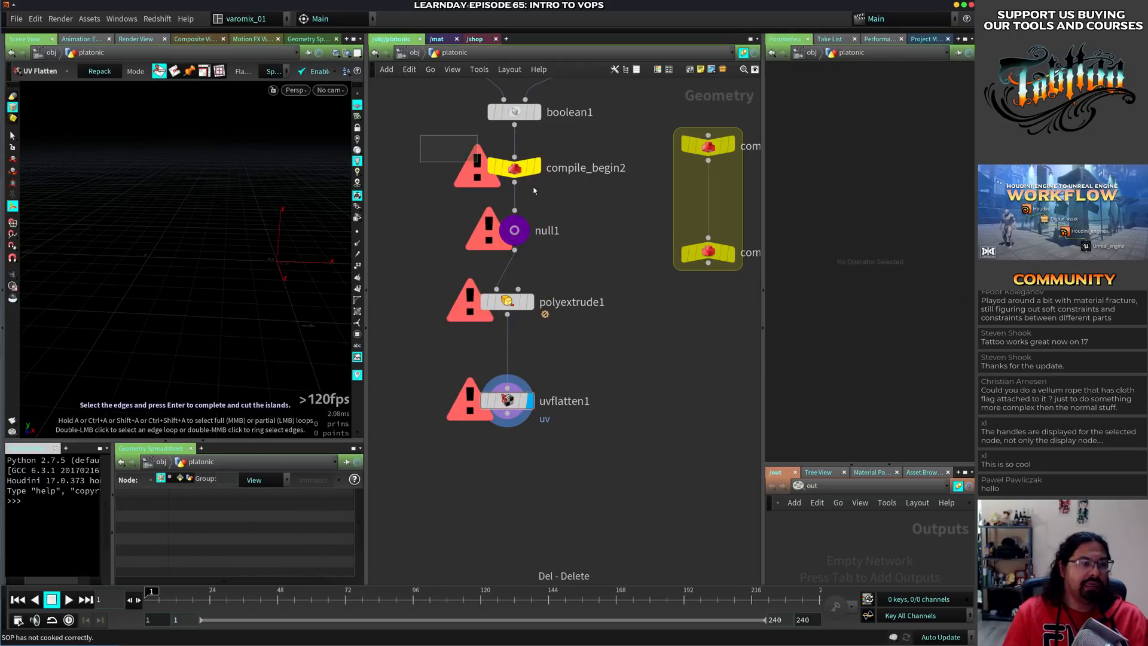
click(514, 167)
key(Delete)
Try wrapping null1 through uvflatten1 manually with compile_begin1 and compile_end1, and delete both compile nodes
drag(717, 147, 532, 168)
drag(705, 252, 498, 458)
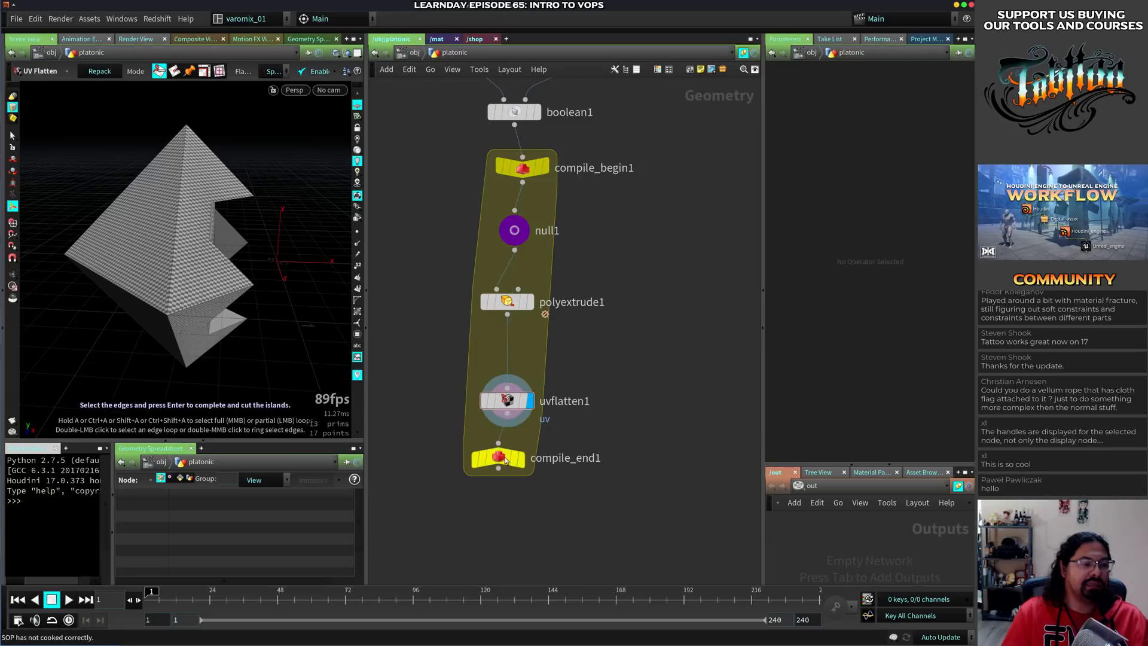
click(507, 413)
click(498, 442)
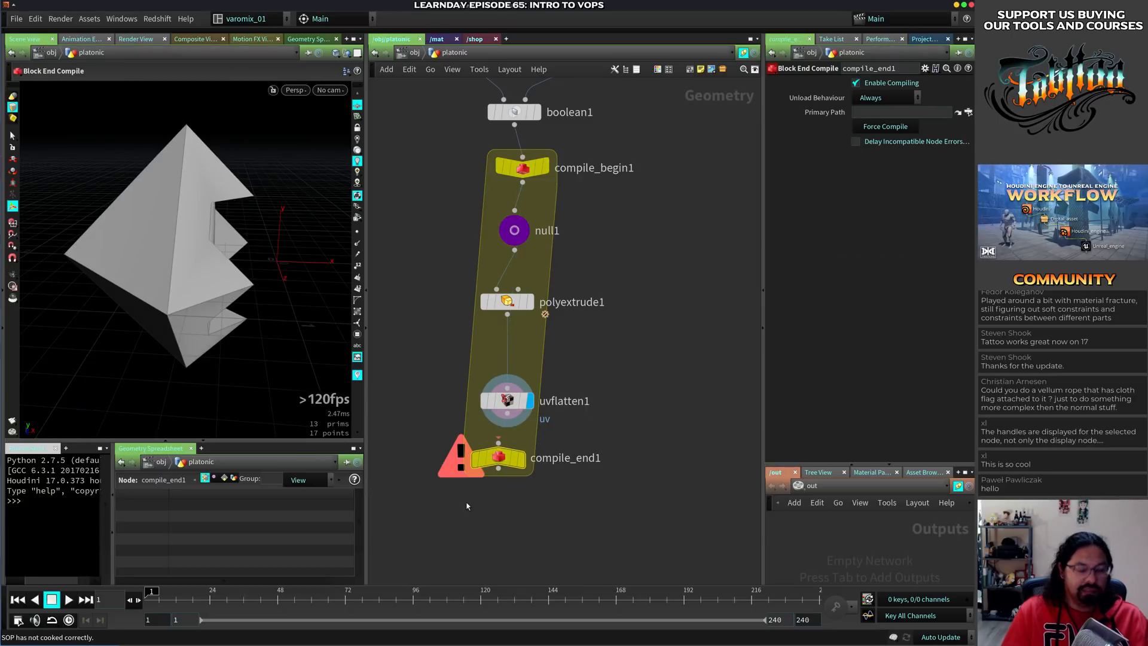
key(Delete)
key(Delete)
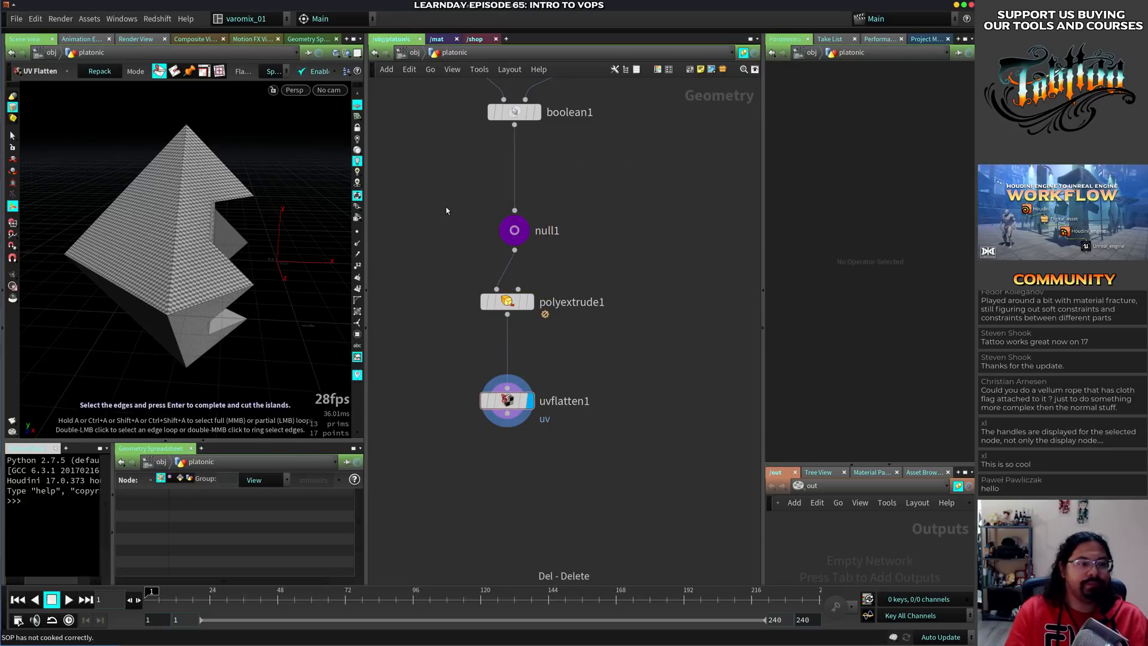
Switch to the browser to review the remaining Tabttoo v0.11 release notes, and return to Houdini
key(alt+Tab)
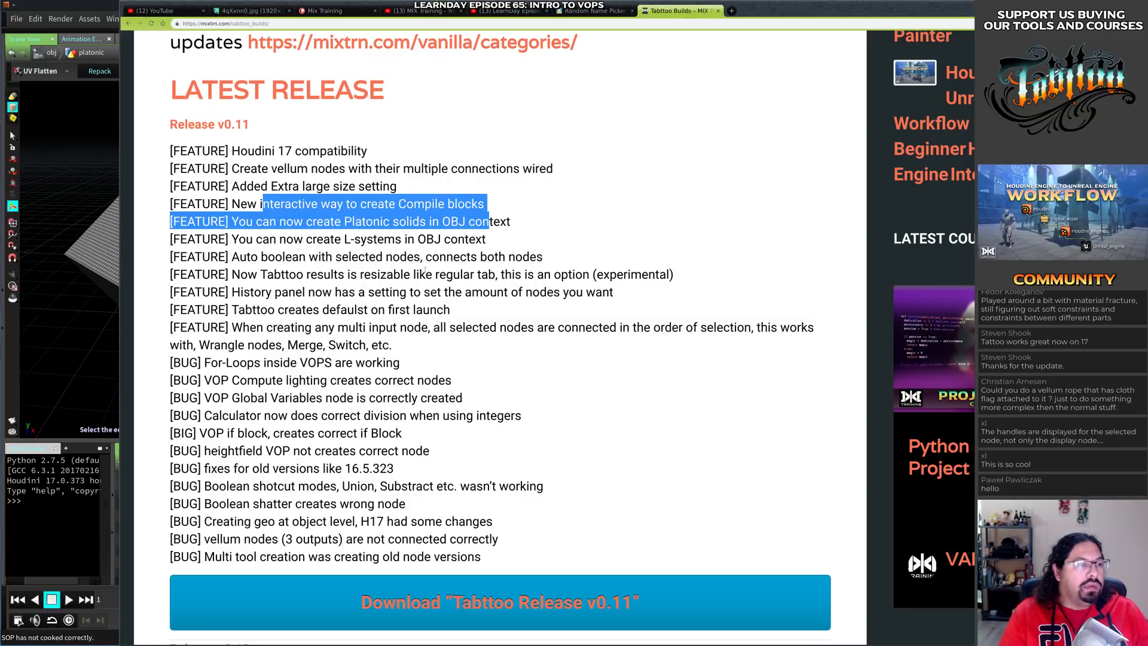
key(alt+Tab)
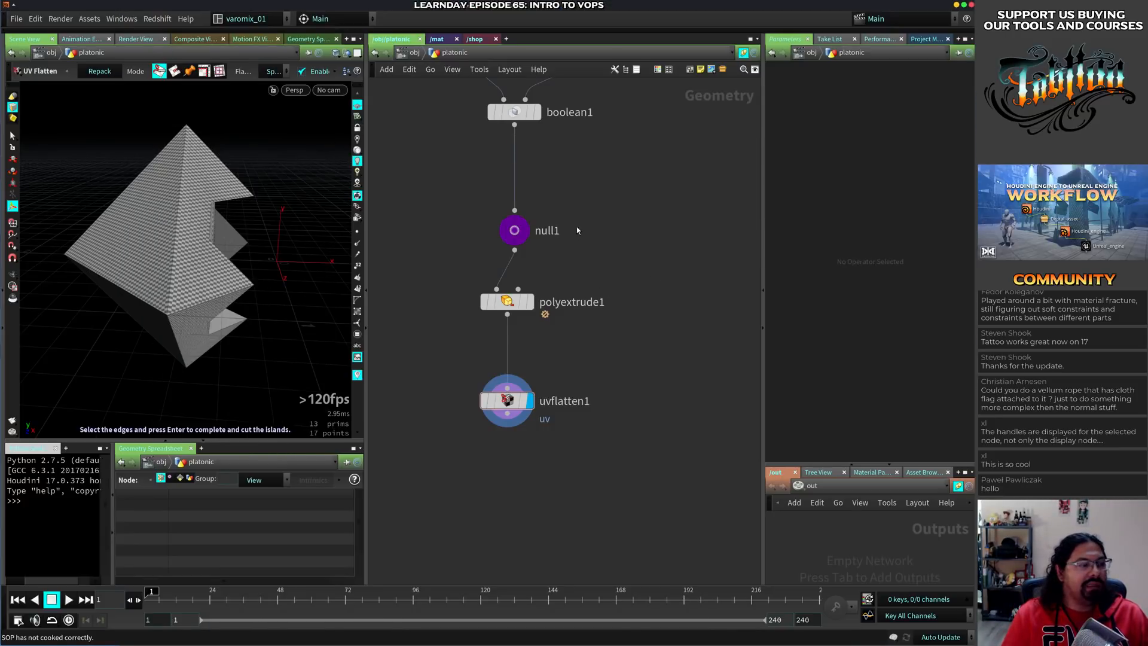
Open the Tabttoo settings to examine the history length, resize and global UI size options, and close them
key(Tab)
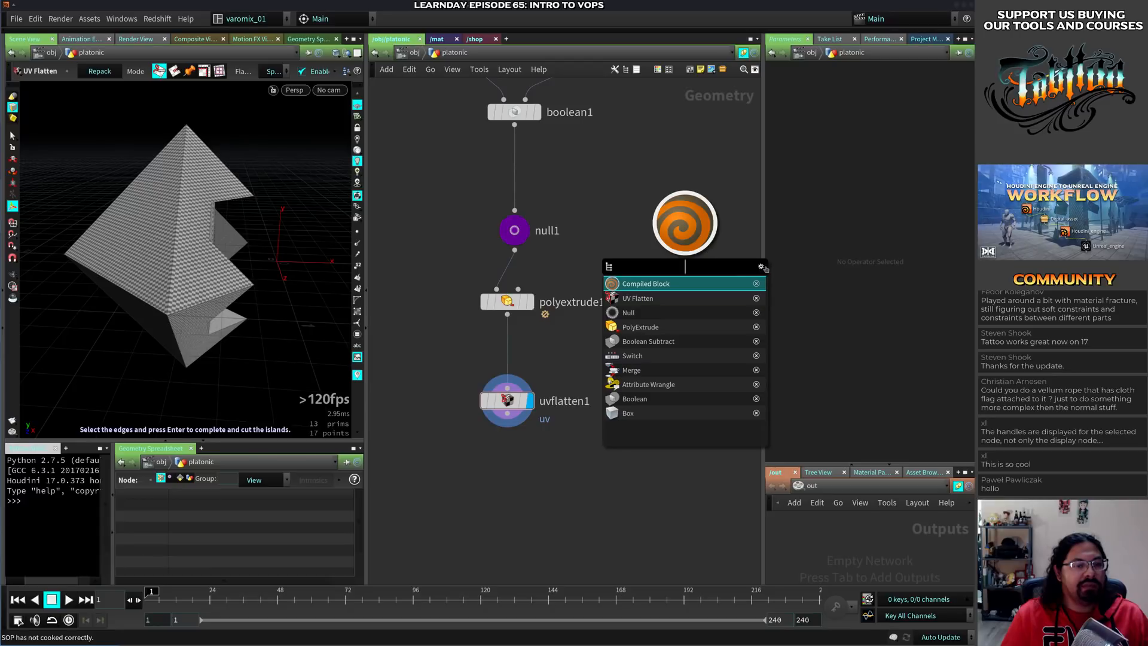
click(763, 269)
click(634, 273)
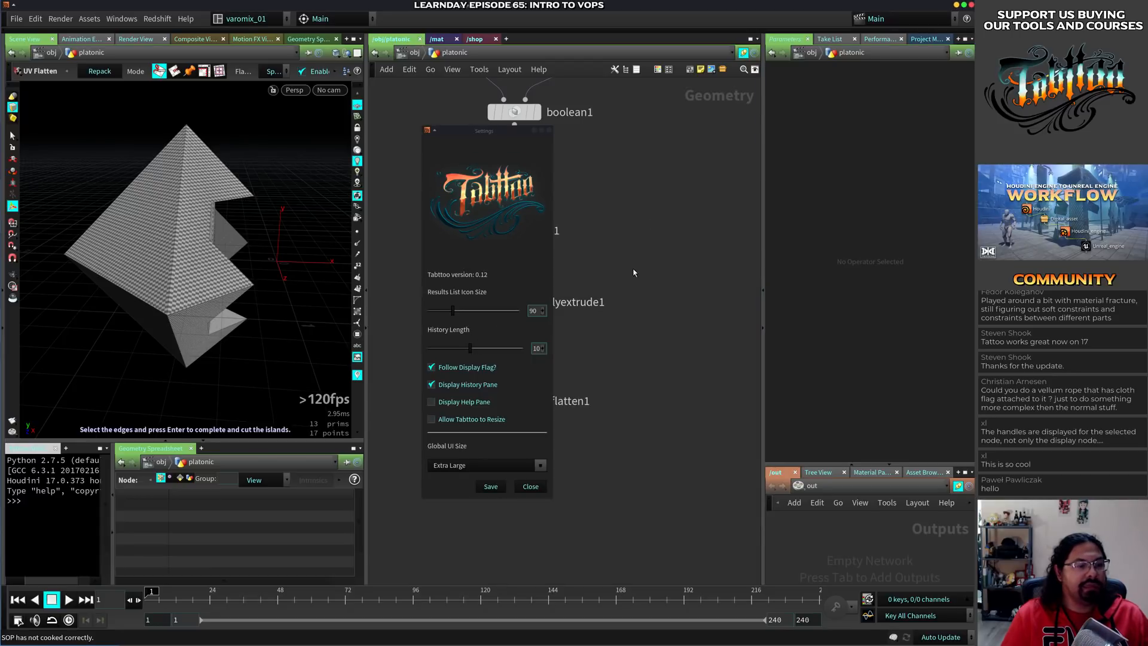
click(548, 130)
Search Tabttoo for the dummy text "asdasdas" to examine its results list, and dismiss it
key(Tab)
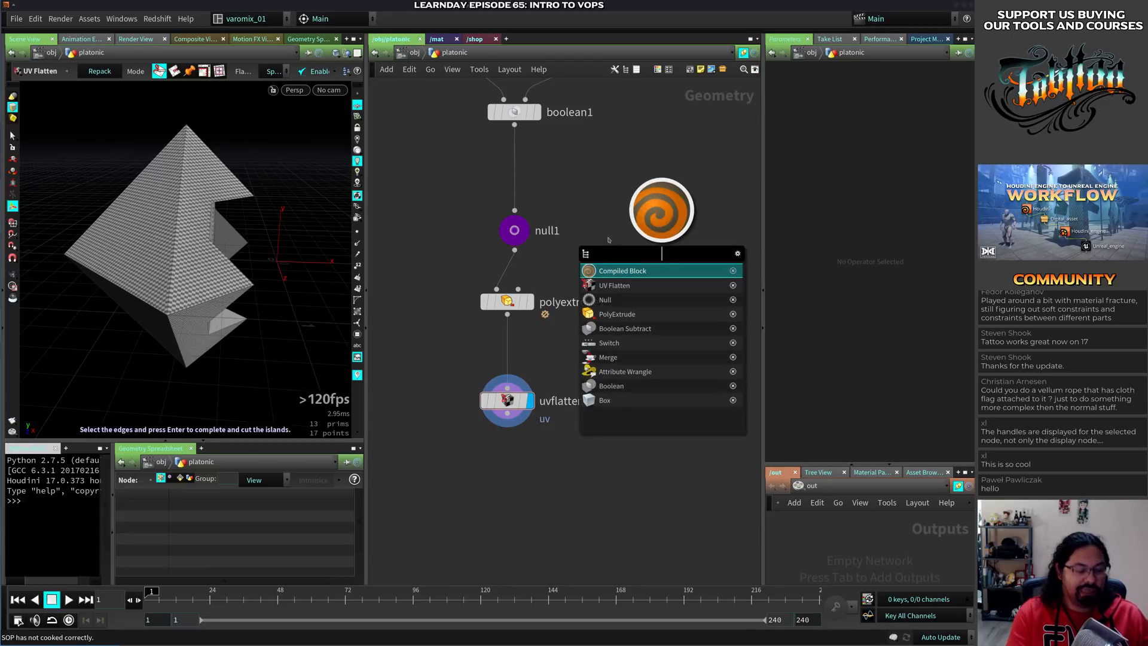
text(asdasdas)
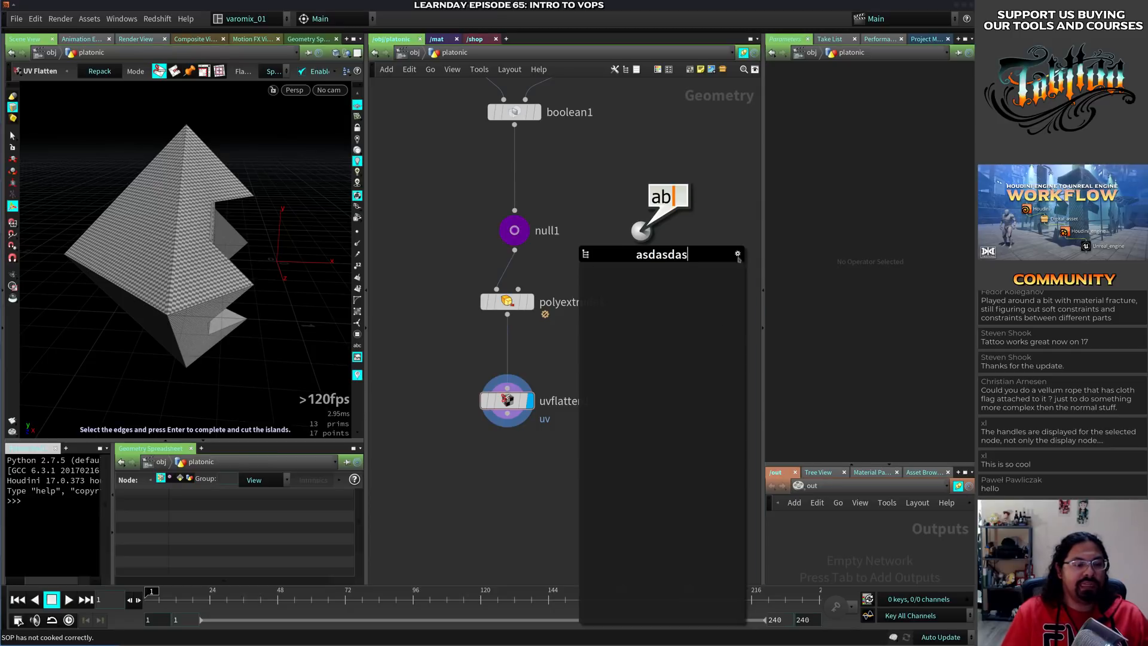
key(Escape)
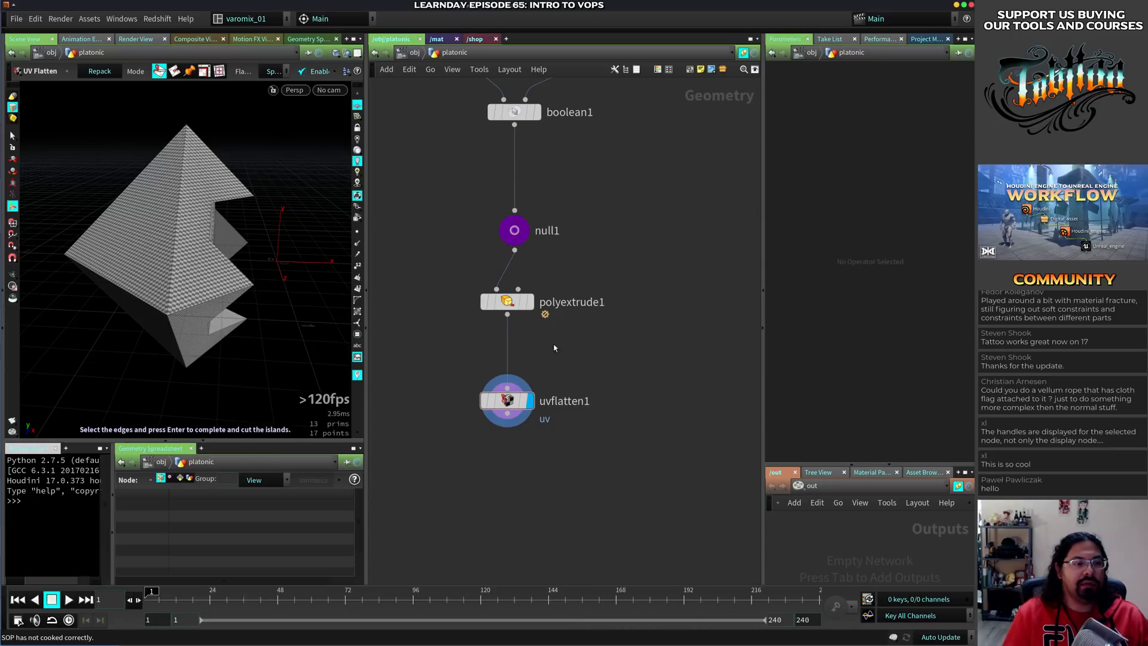
Switch the desktop layout to Build and narrow the scene view to give the parameters side more width
drag(764, 440, 677, 438)
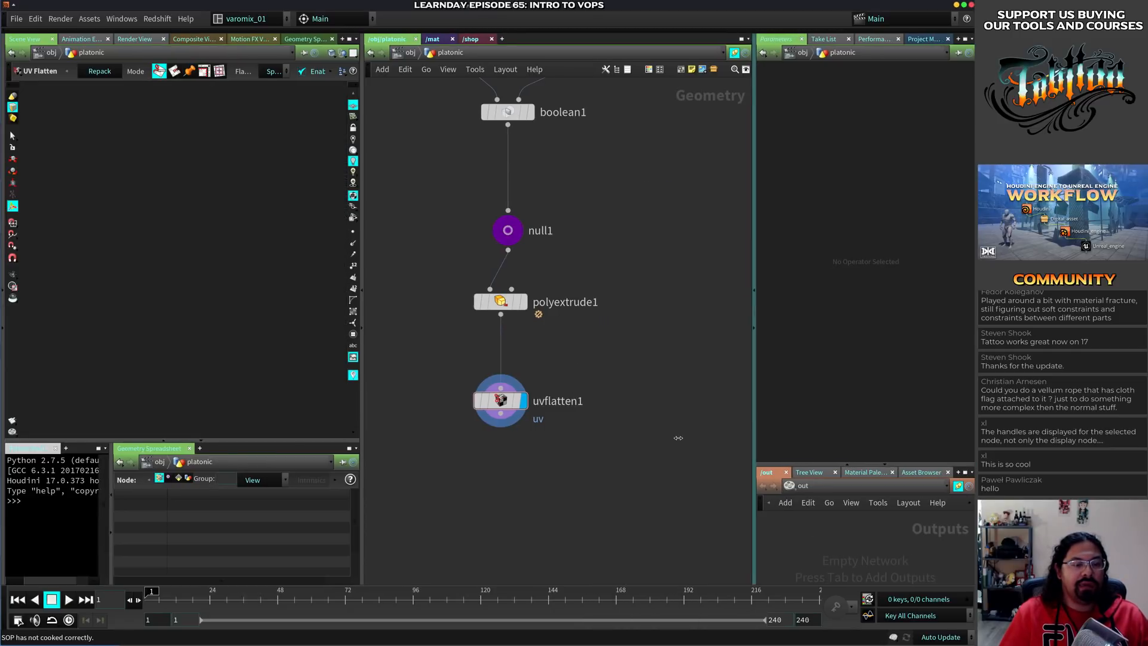
click(264, 23)
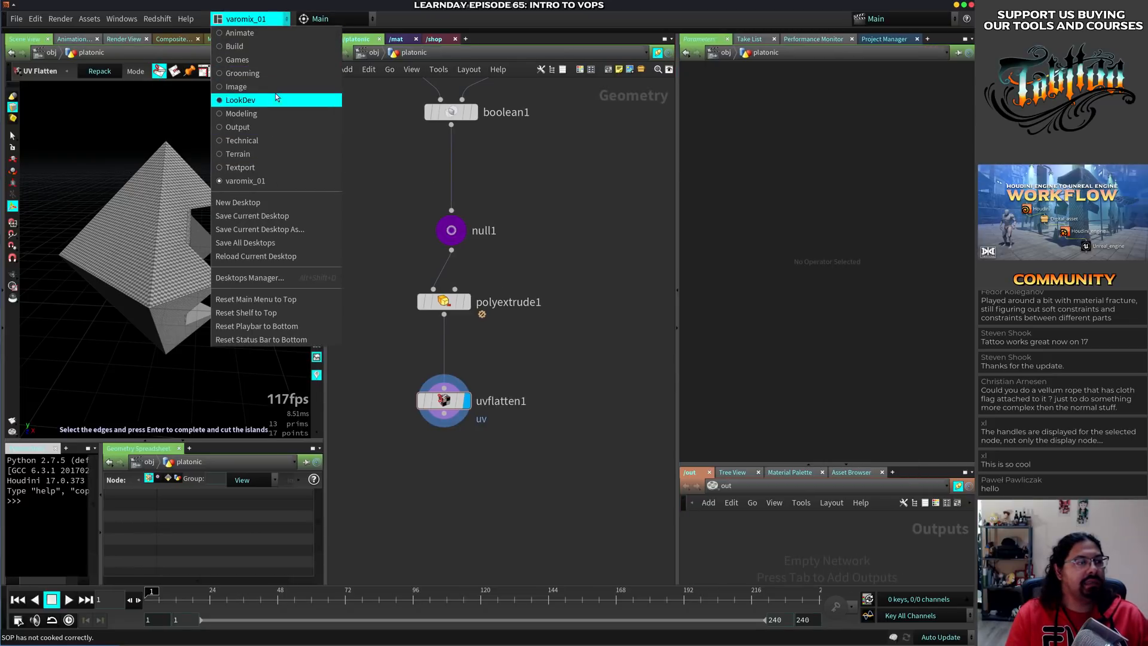
click(234, 47)
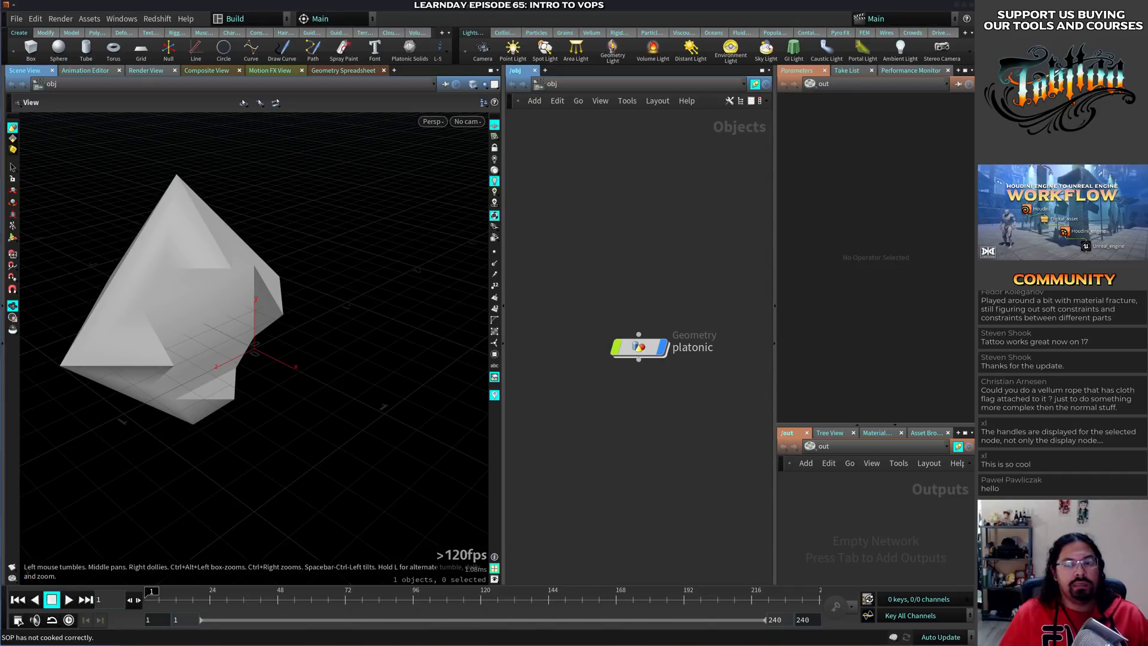
drag(771, 273, 715, 263)
drag(470, 249, 393, 239)
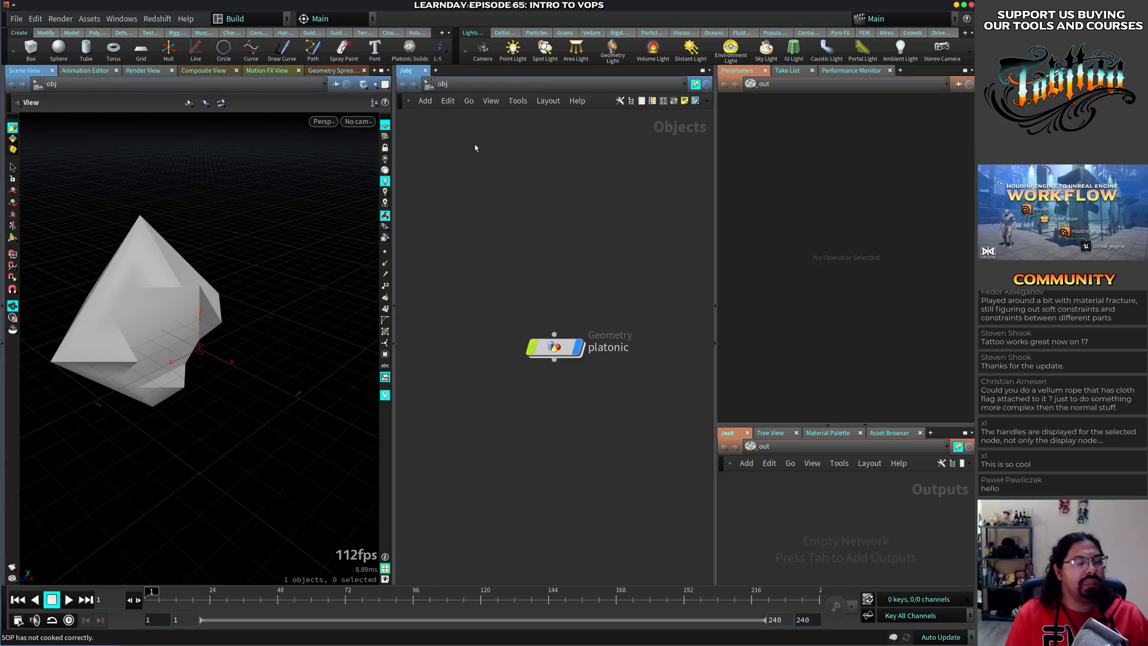
click(273, 20)
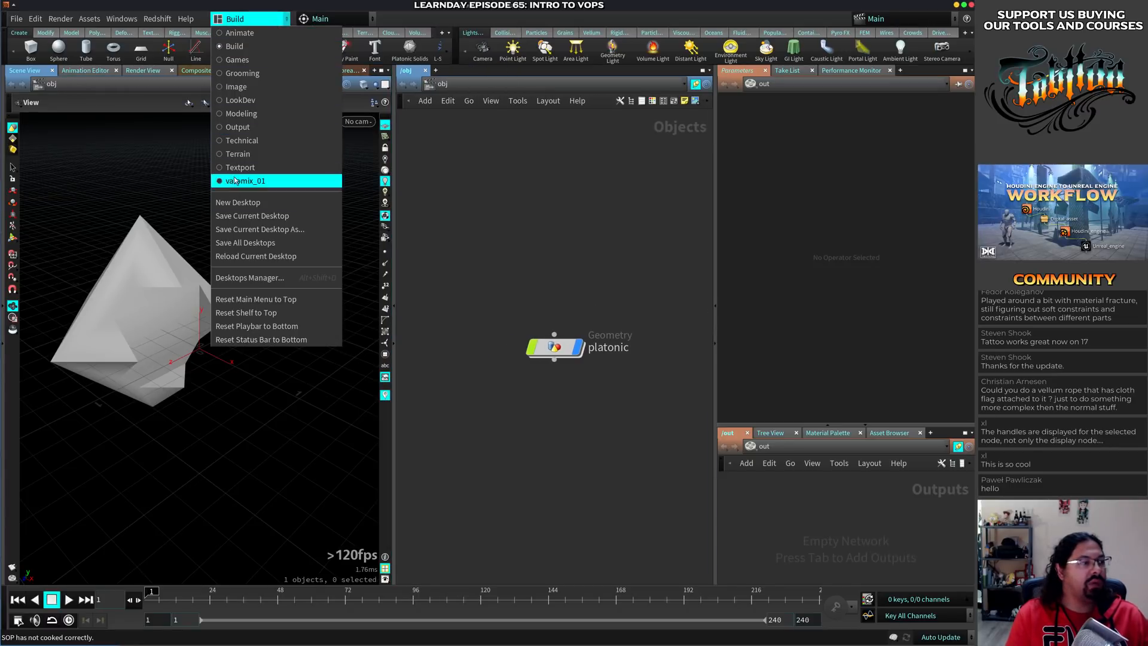
click(245, 242)
Close the separate obj network editor and enlarge the remaining out network pane in width and height
click(425, 70)
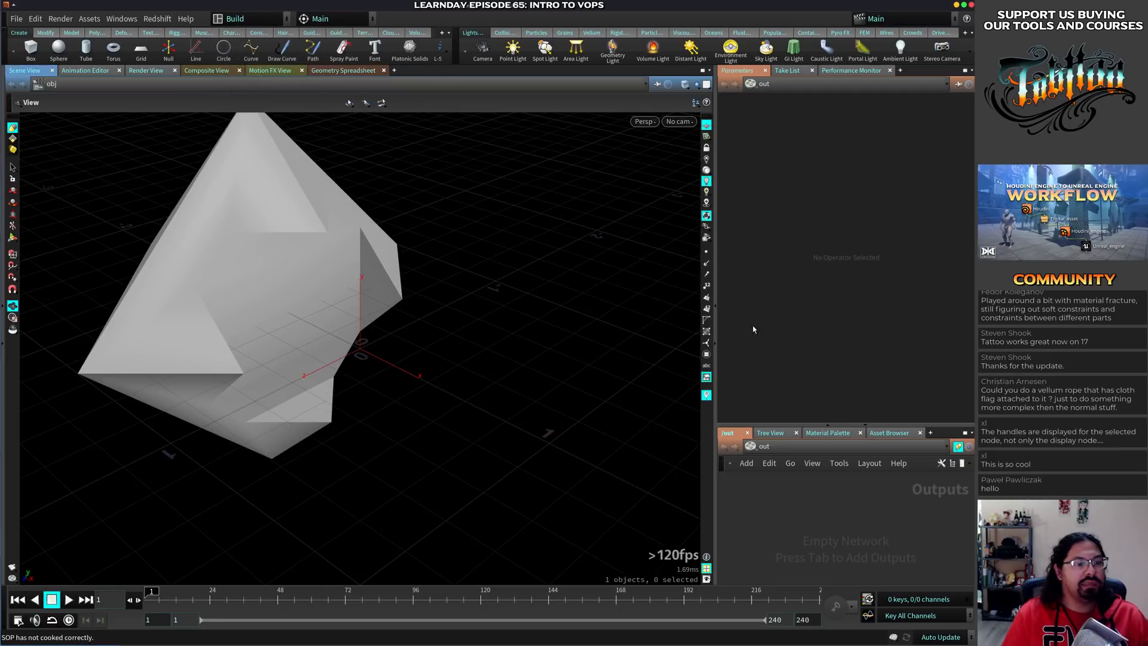
drag(720, 297, 536, 323)
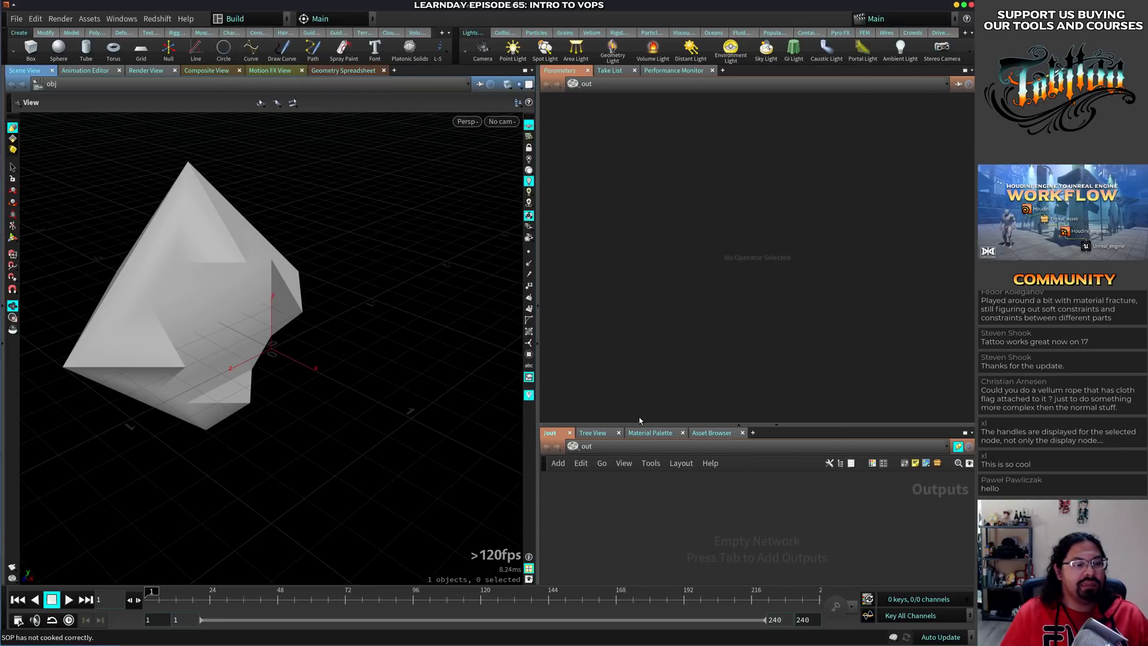
drag(639, 424, 639, 321)
Set the remaining network pane to the obj network, unpin it, and clear the selection of the platonic node
click(624, 343)
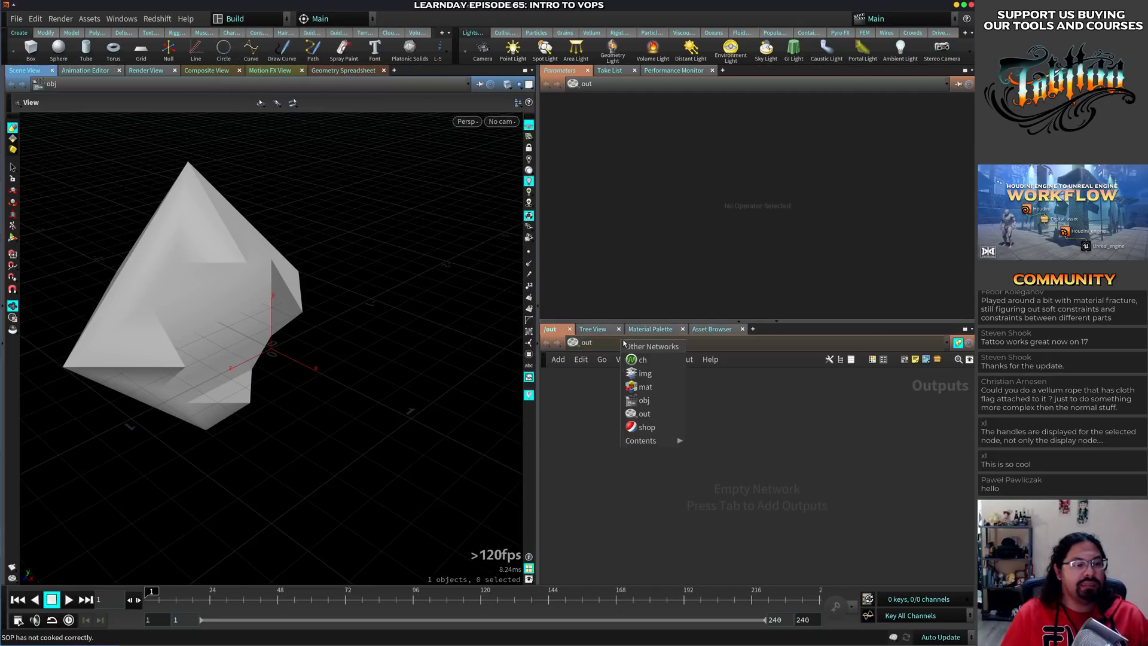
click(642, 400)
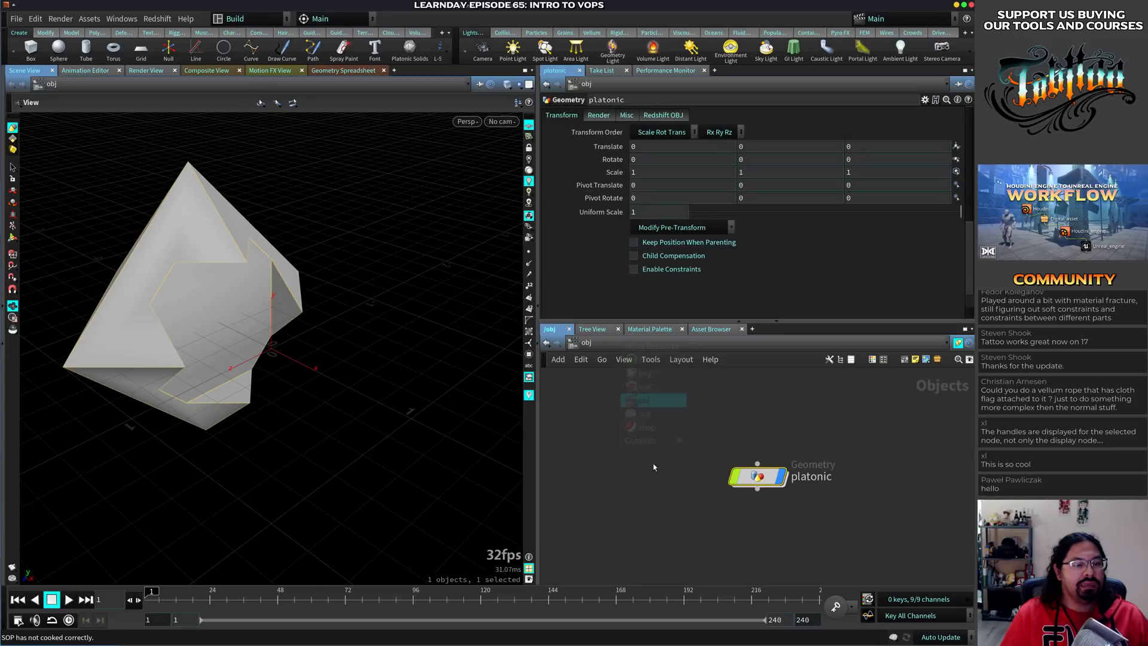
click(958, 343)
click(852, 408)
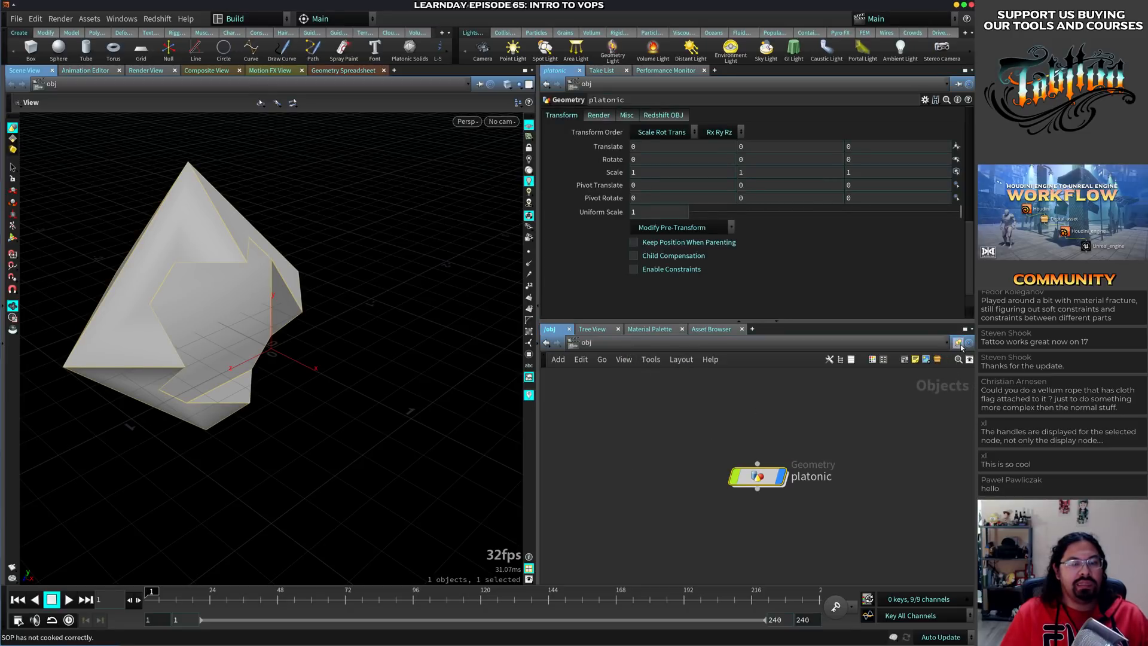
click(653, 449)
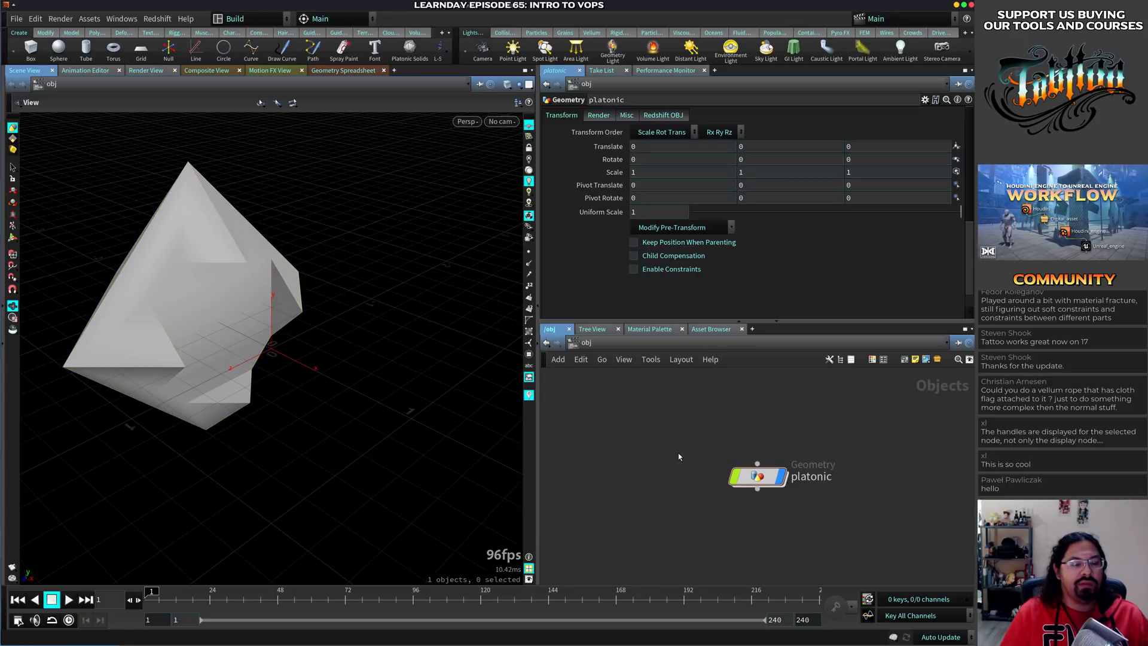
Shrink the obj network pane and search Tabttoo there for "asda" and "poly" to examine how its window fits
key(Tab)
key(Escape)
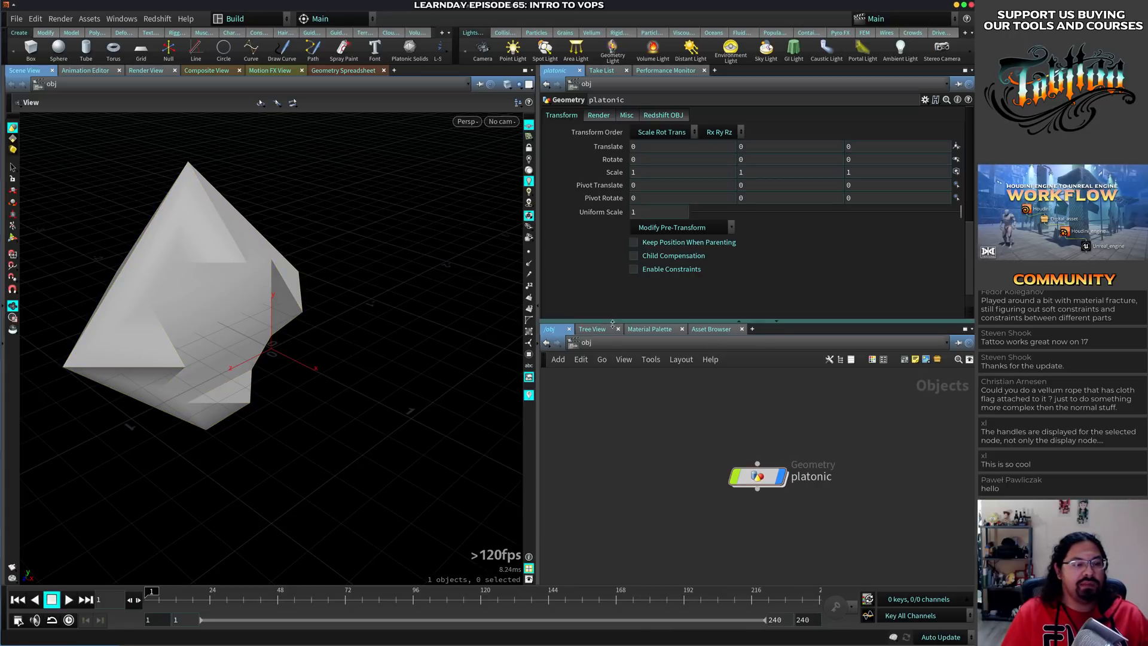
drag(661, 321, 661, 405)
key(Tab)
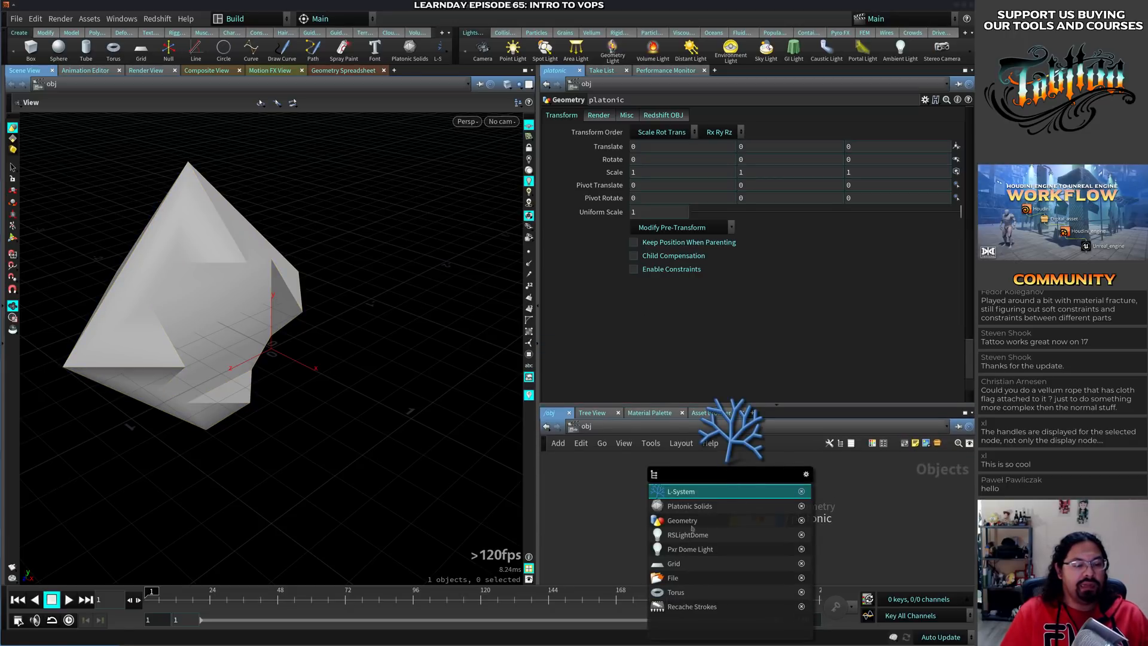
text(asda)
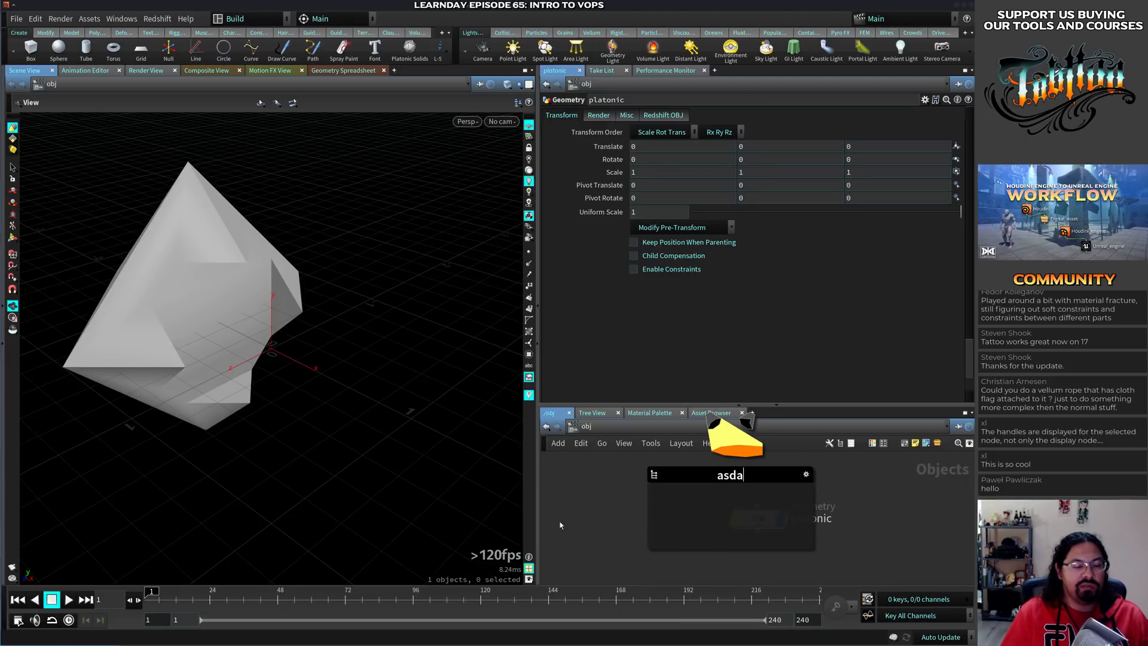
key(Escape)
key(Tab)
text(pol)
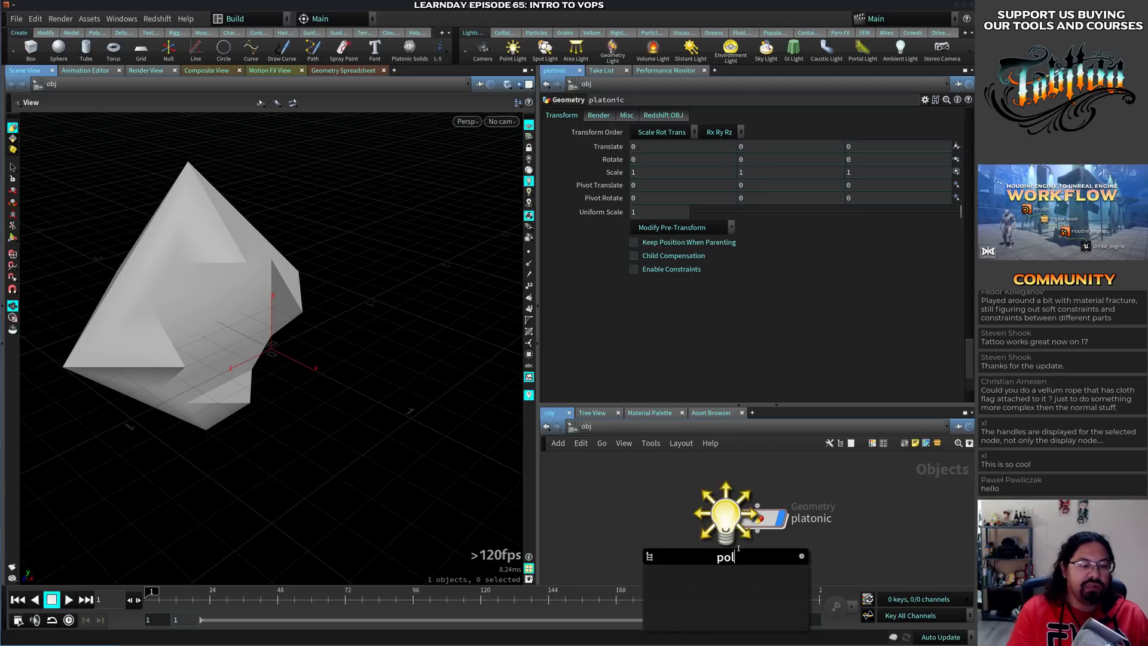
text(y)
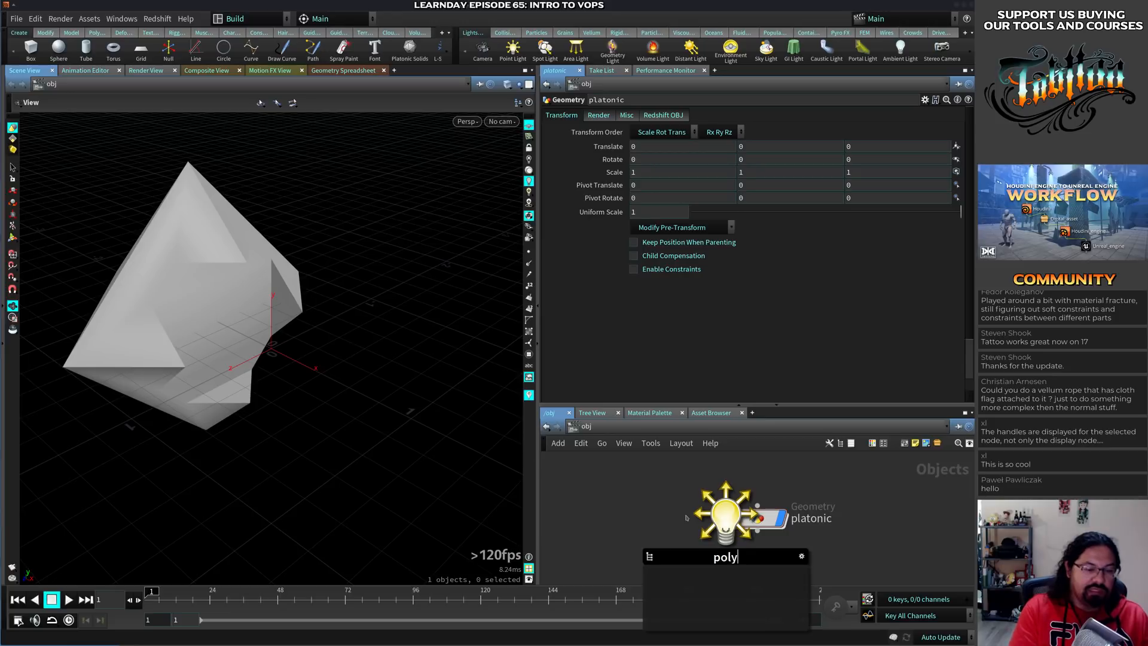
key(Escape)
Enter the platonic network, enable Allow Tabttoo to Resize in the Tabttoo settings, and save
double_click(783, 519)
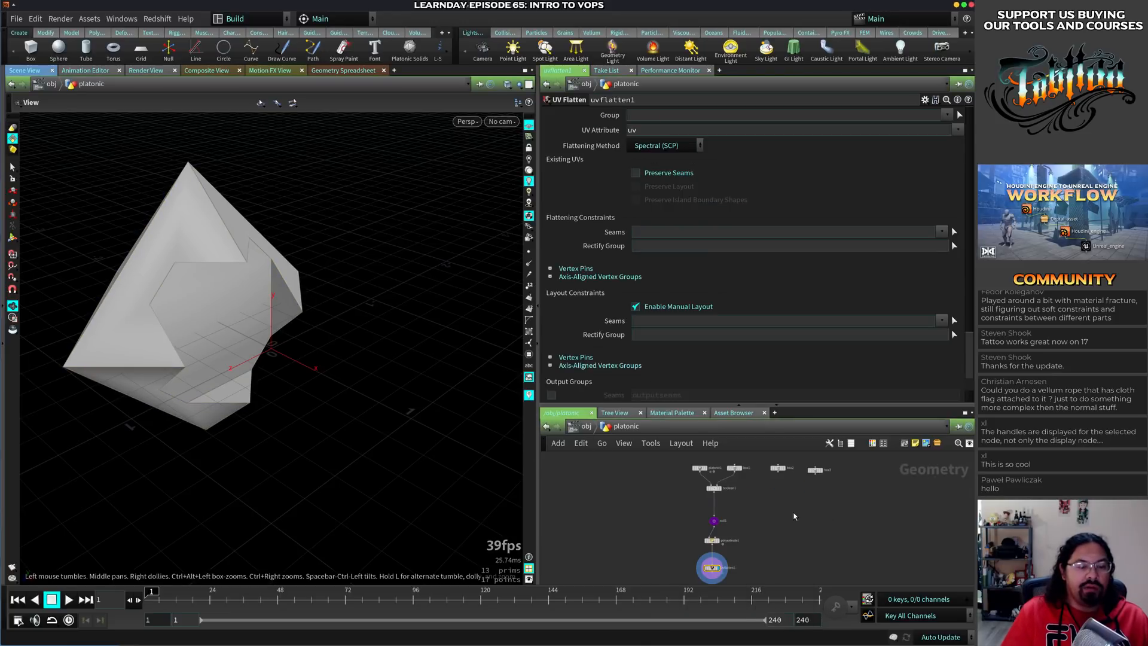
key(Tab)
click(933, 537)
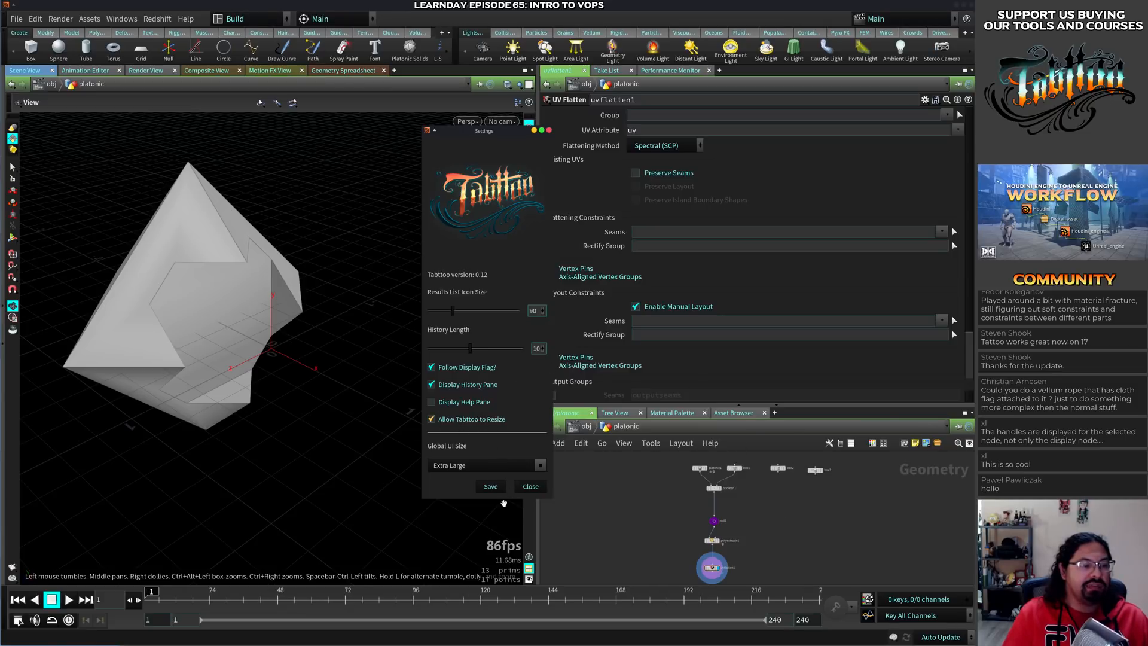
click(490, 486)
Search Tabttoo for "poly", "polye" and "vdb" to examine how the results list resizes
key(Tab)
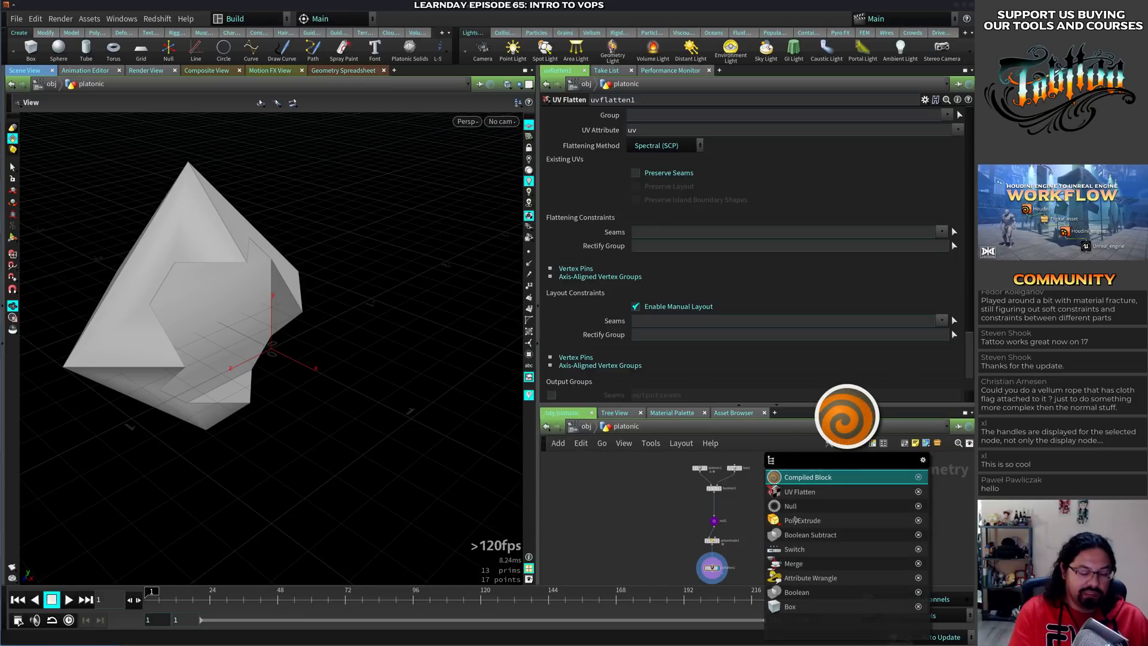
text(poly)
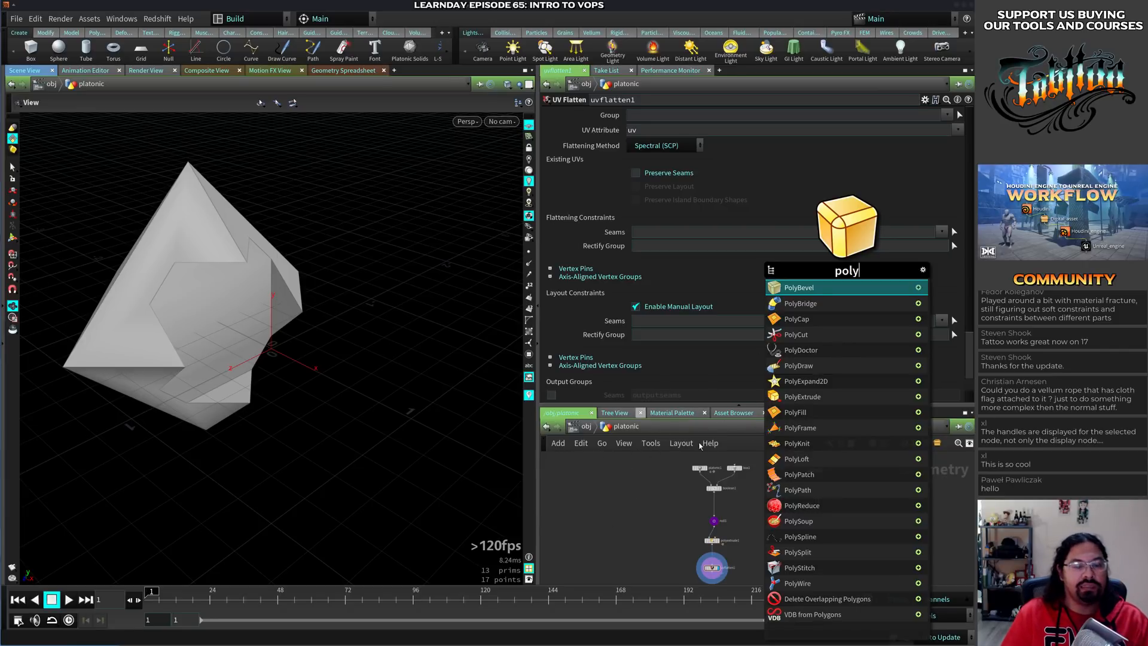
text(e)
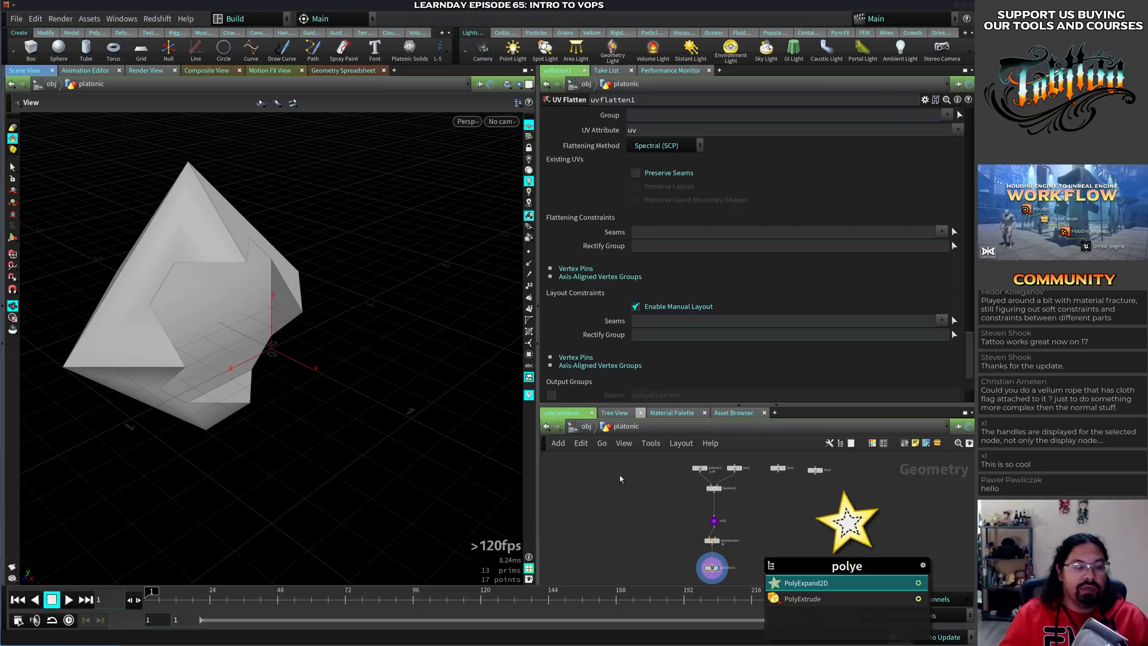
key(Escape)
key(Tab)
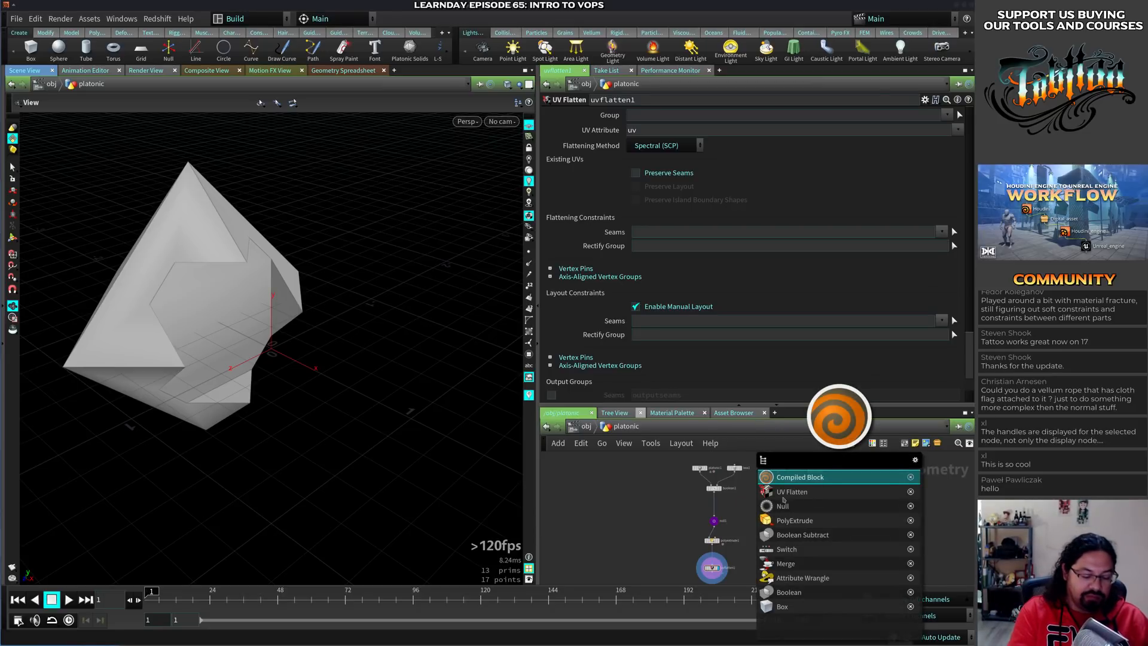
text(vdb)
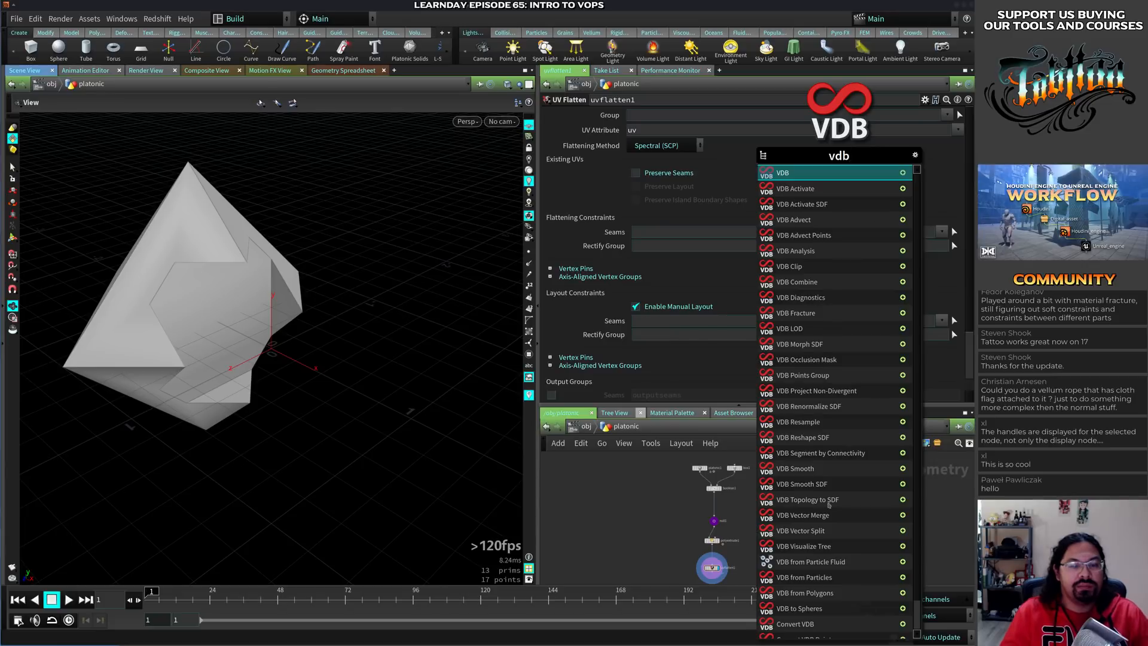
key(Escape)
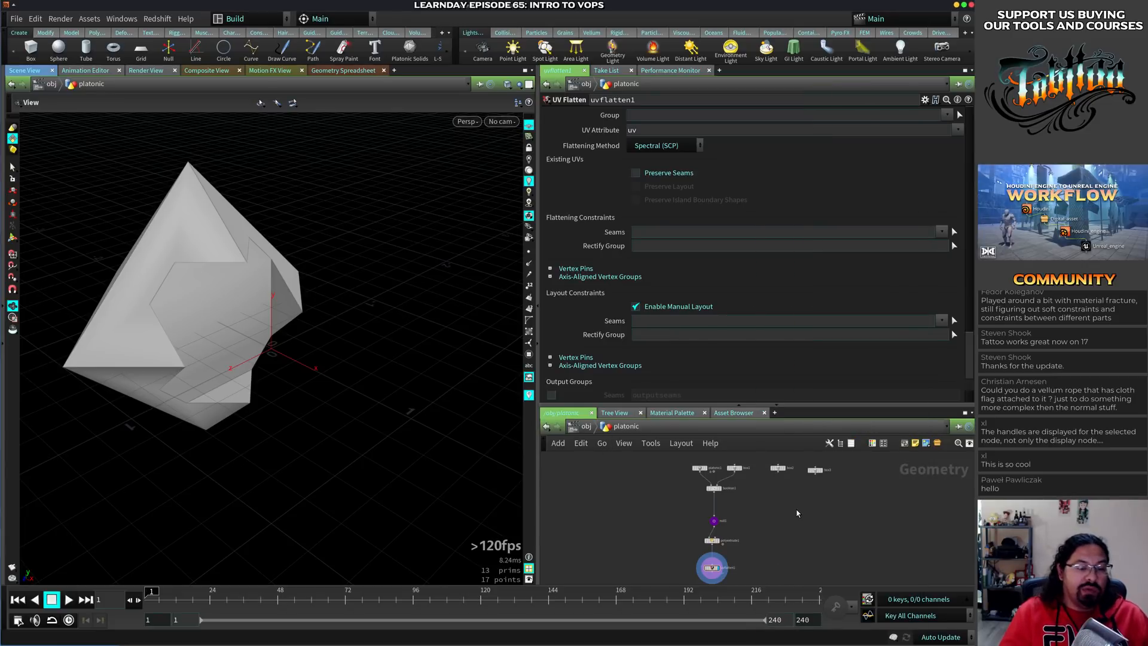
Disable Allow Tabttoo to Resize in the saved Tabttoo settings and return to the varomix_01 desktop layout
key(Tab)
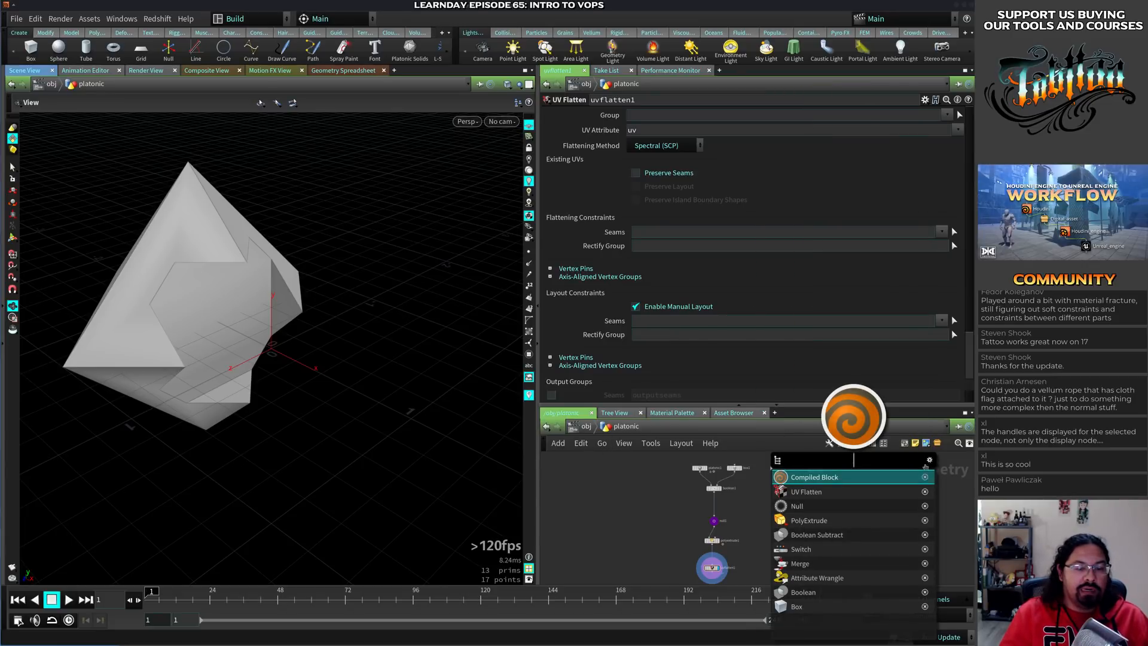
click(927, 465)
click(458, 420)
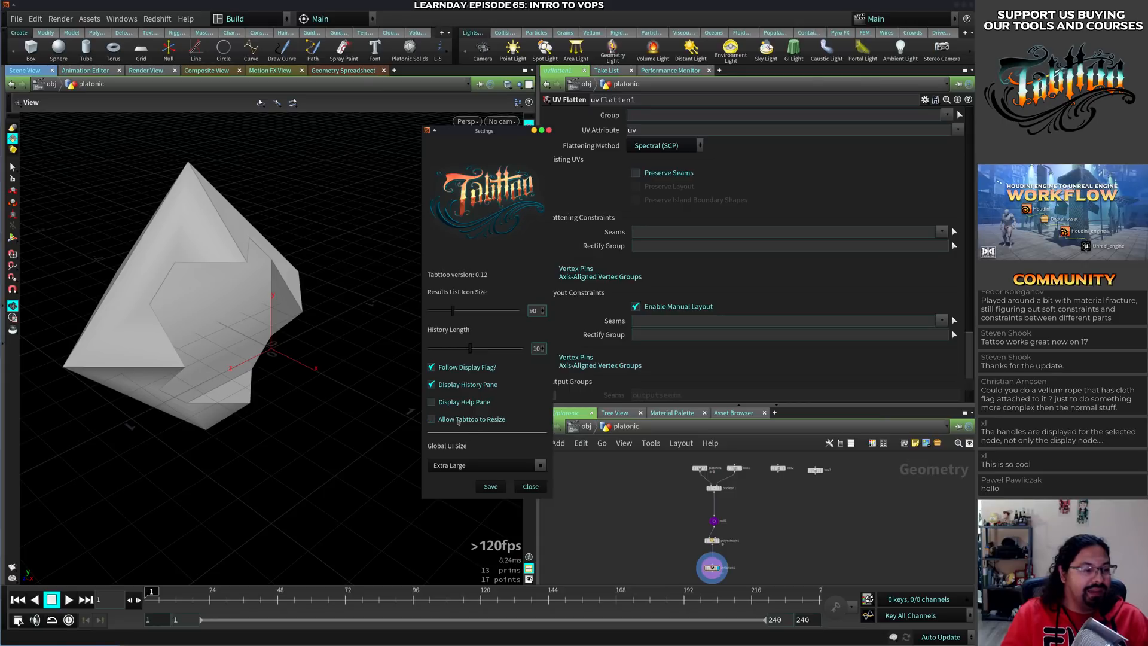
click(490, 487)
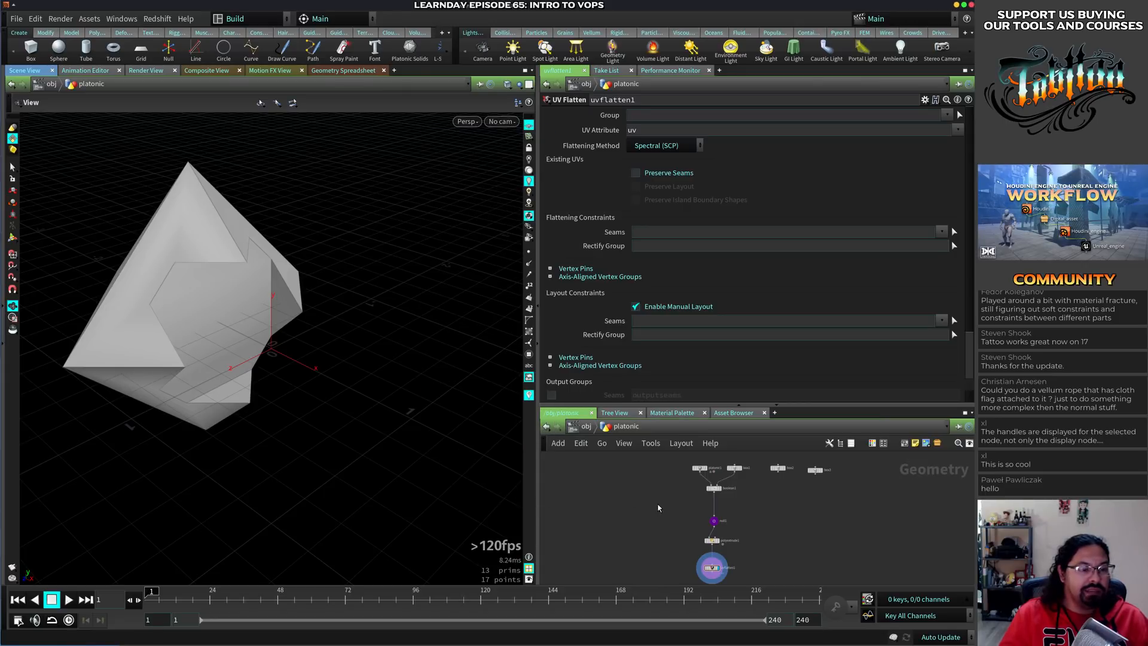
click(245, 18)
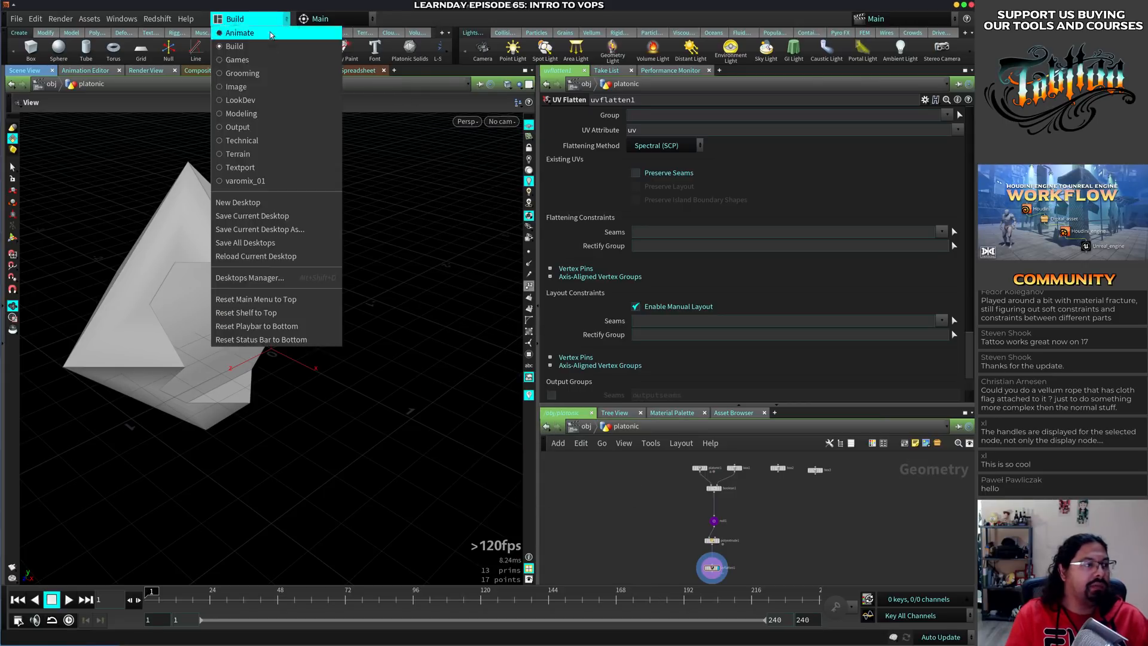
click(258, 181)
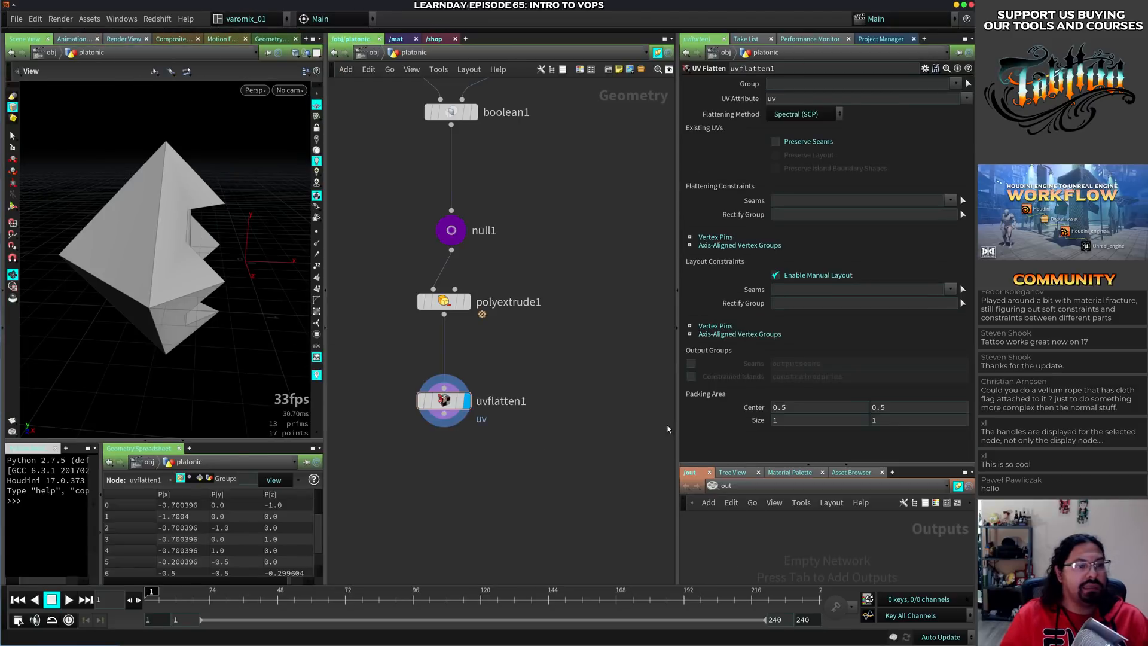
Switch to the browser to review the release note about vellum nodes with wired connections, and return to Houdini
key(alt+Tab)
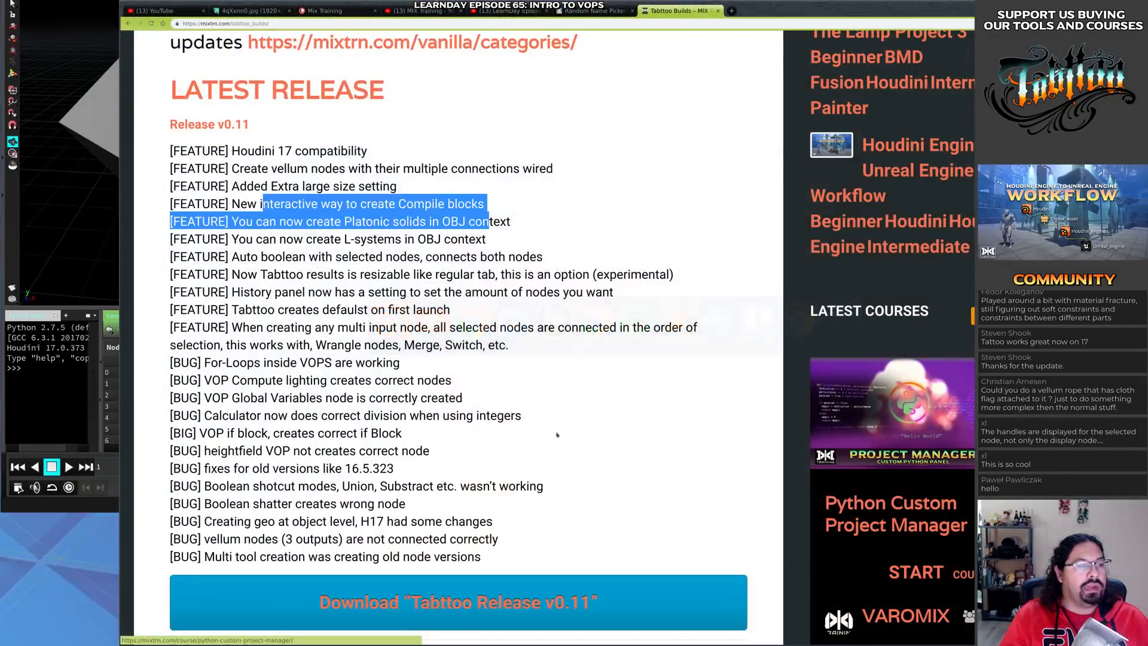
drag(287, 170, 404, 169)
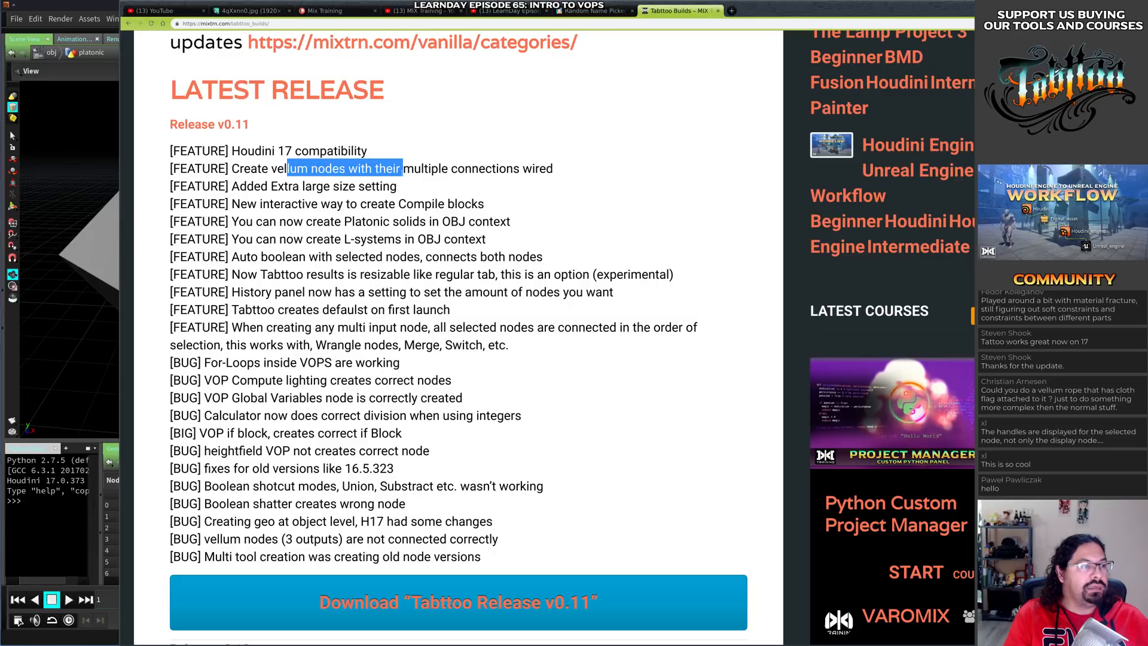
key(alt+Tab)
Add a Grid node with Tabttoo below the box2 node in the platonic network
middle_drag(546, 248, 507, 332)
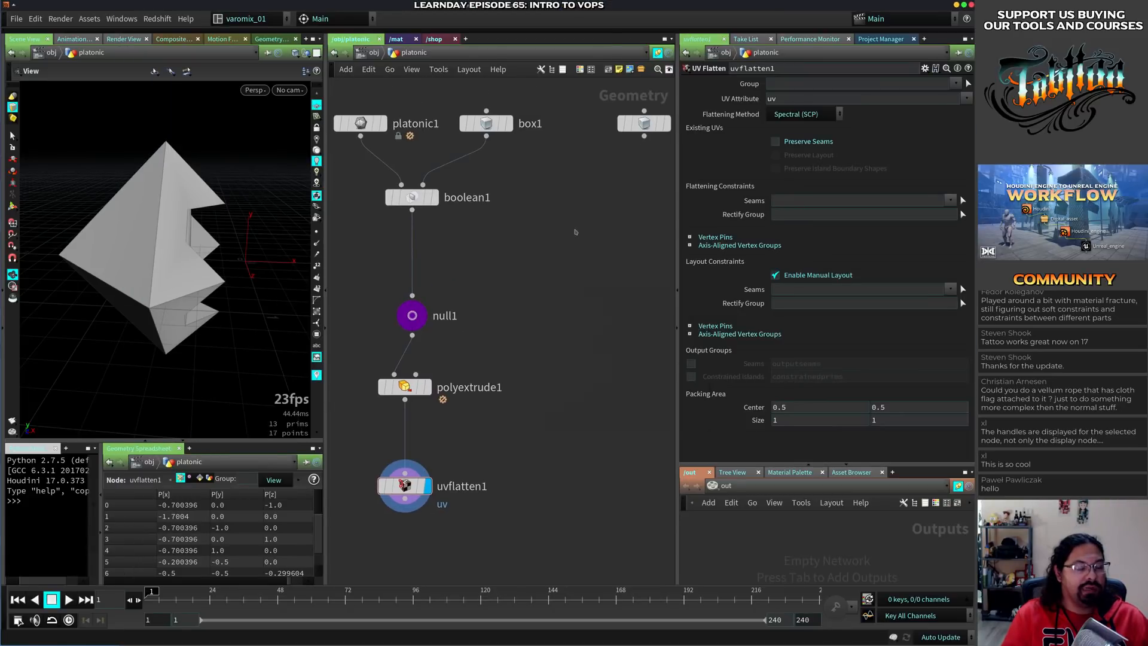
key(Tab)
key(Escape)
middle_drag(550, 219, 483, 276)
key(Tab)
text(grid)
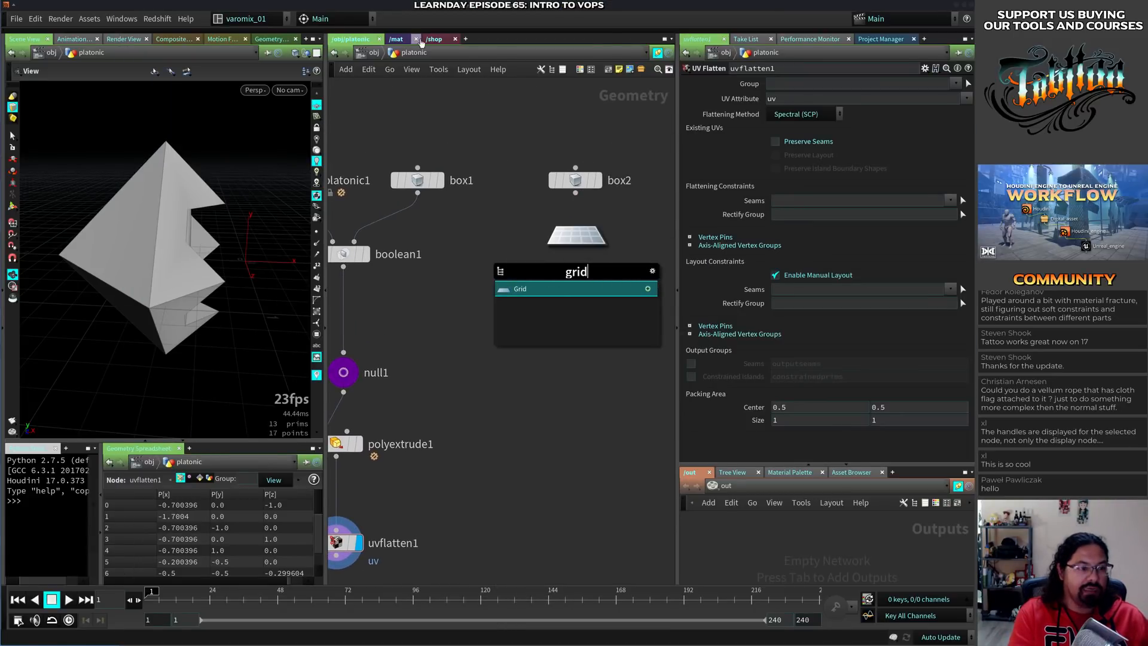
key(Return)
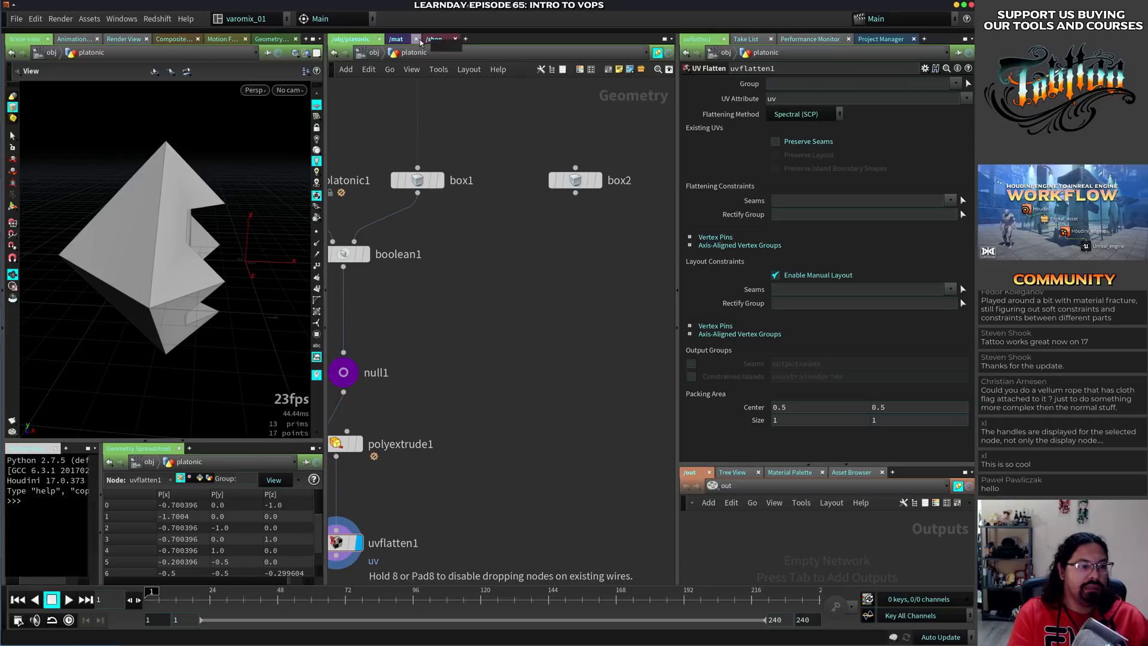
click(522, 239)
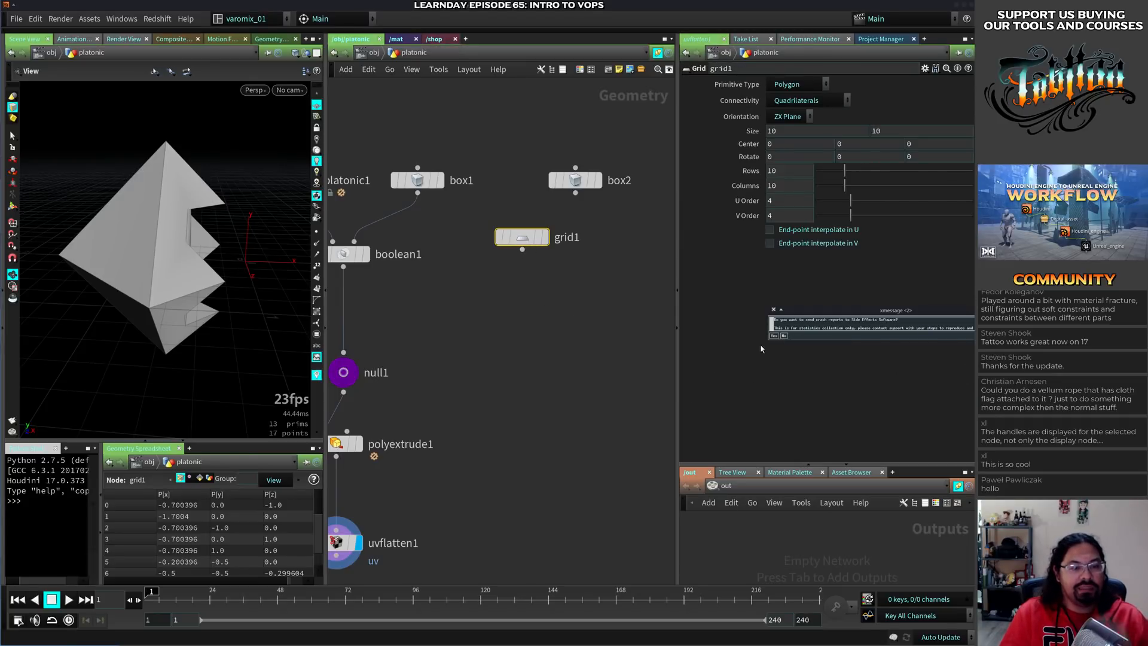
Decline sending the crash report, add a Grid object to the empty obj network with Tabttoo, and enter its geometry network
click(782, 335)
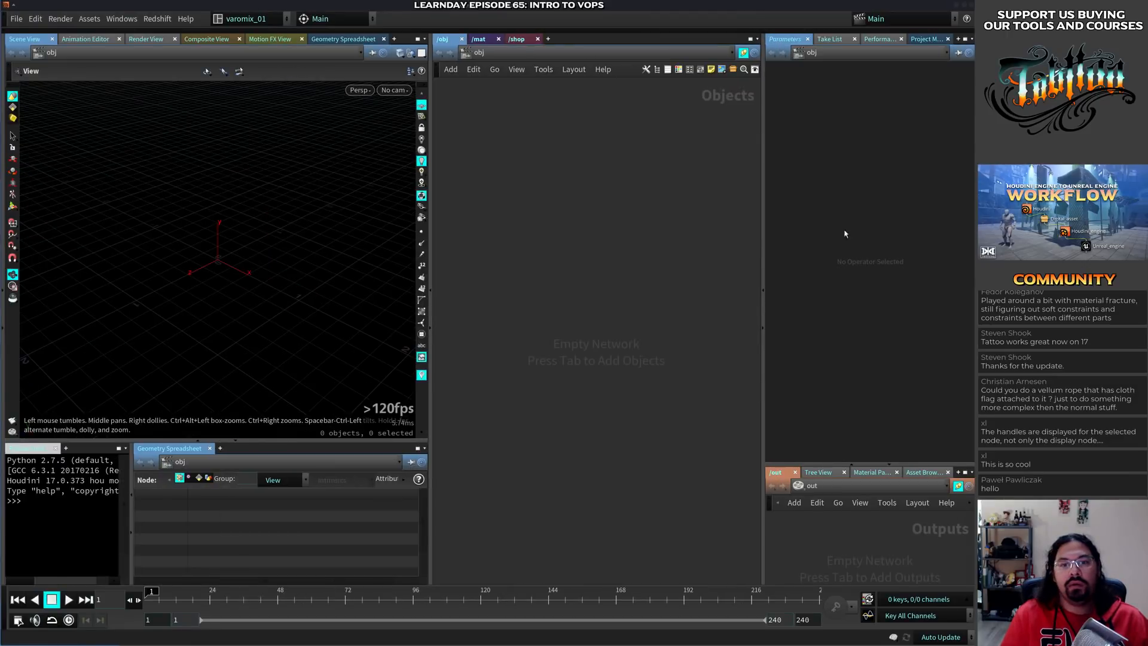
key(Tab)
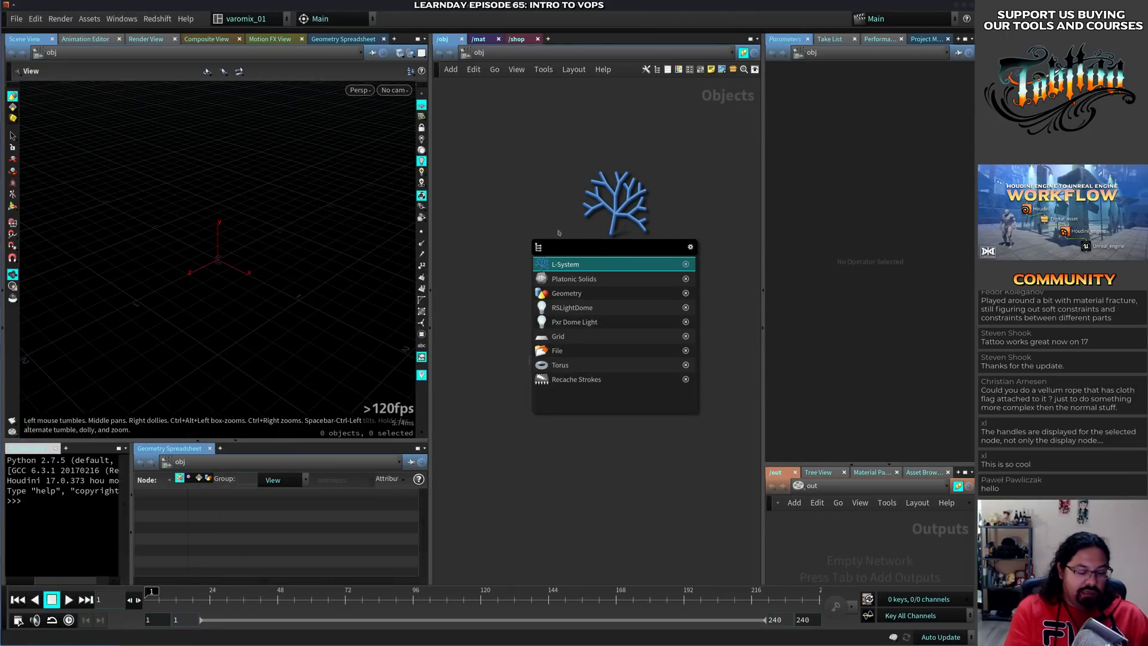
text(grid)
key(Return)
click(585, 224)
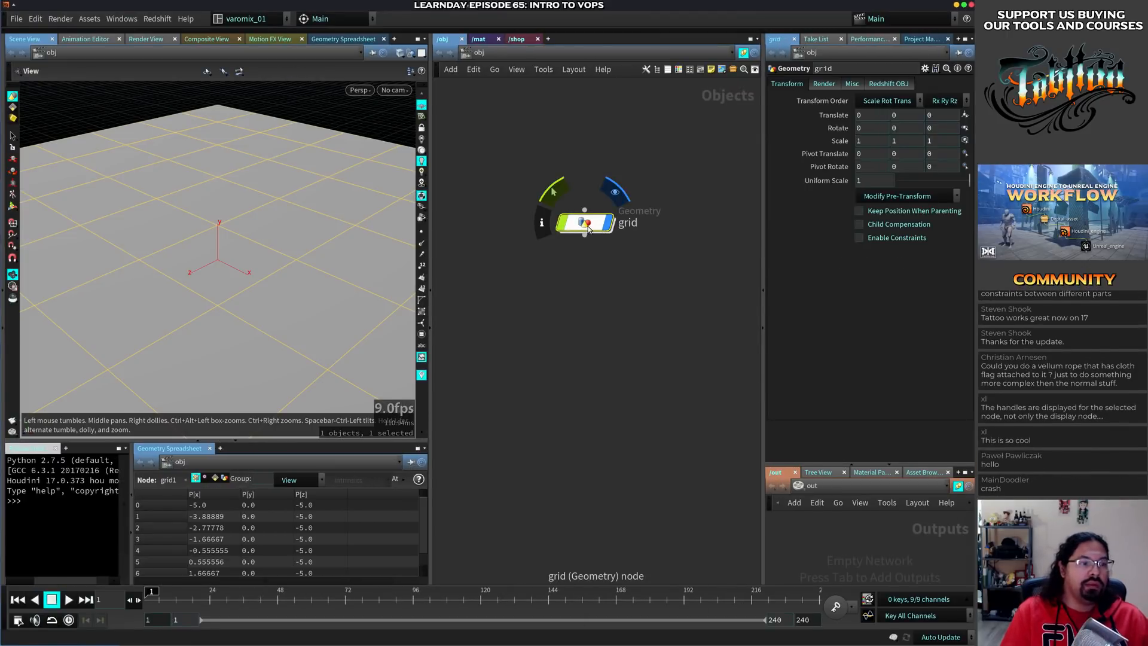
double_click(589, 229)
Add a Vellum Solver below grid1 with Tabttoo and move it farther down the network
key(Tab)
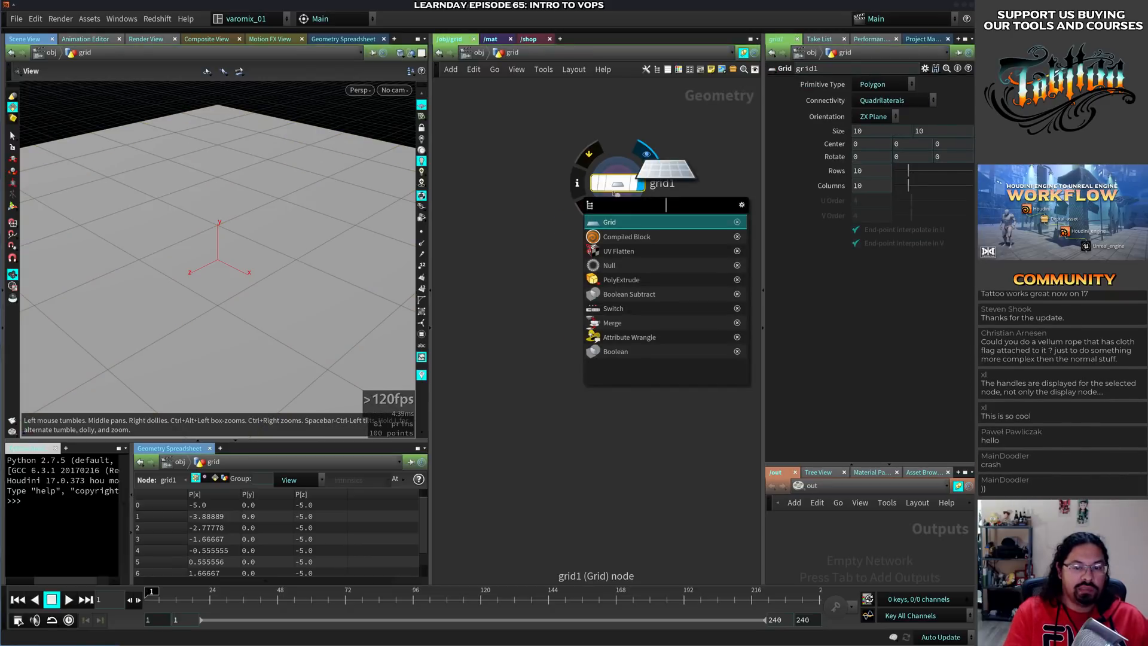
text(vs)
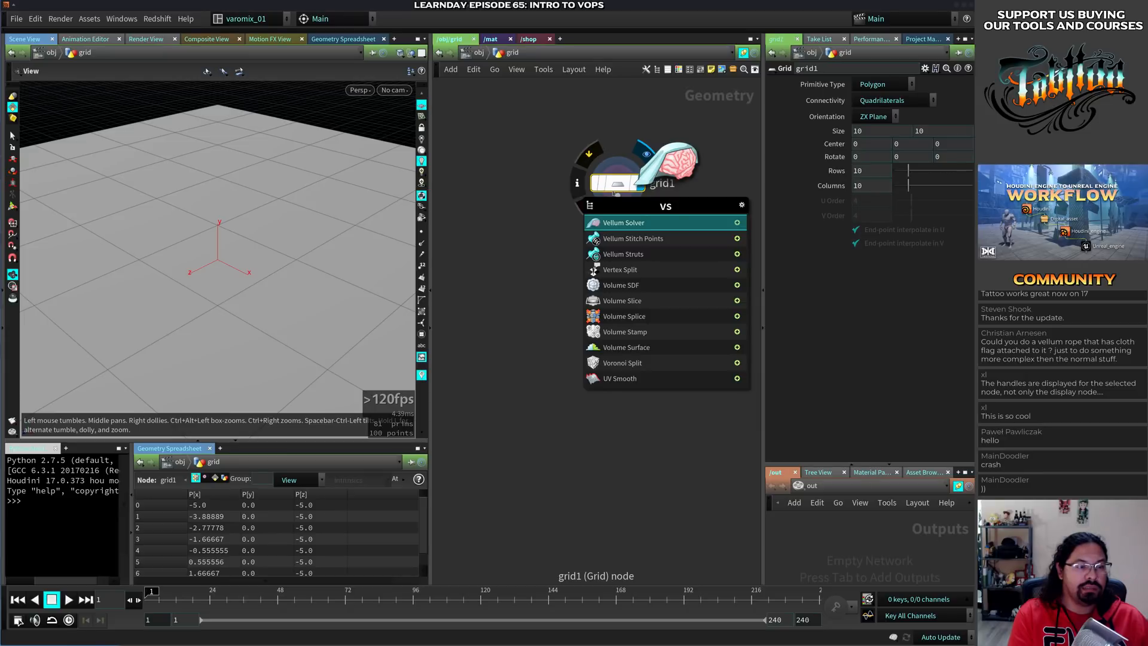
key(Return)
click(615, 236)
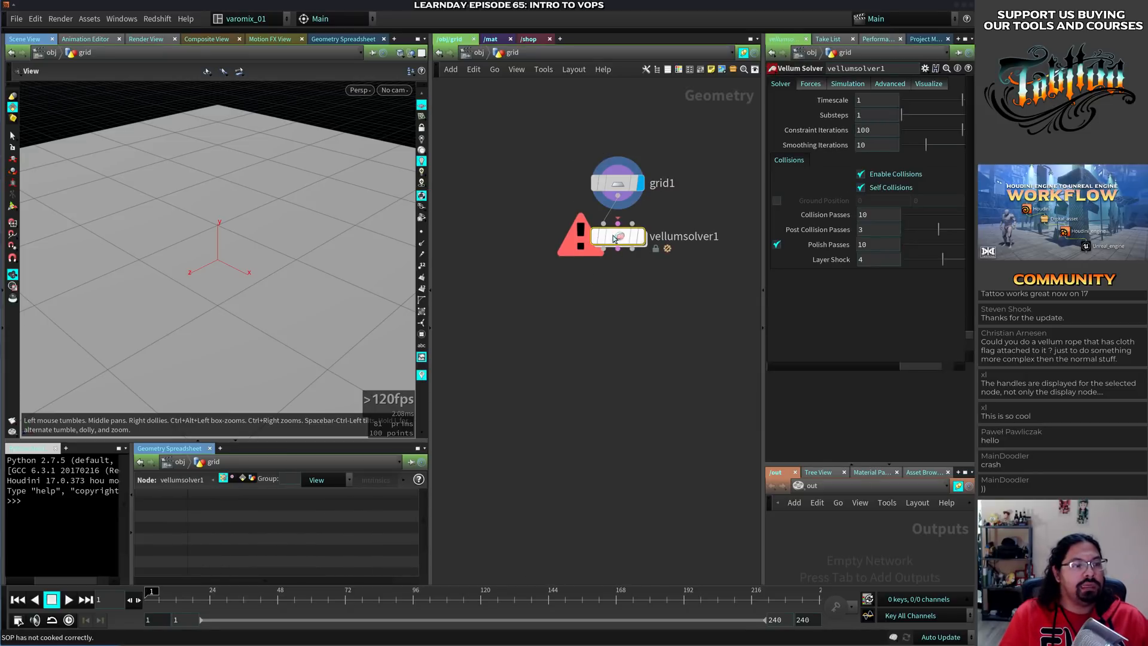
drag(616, 238, 618, 338)
Insert a Vellum Configure Cloth node between grid1 and the vellum solver with Tabttoo
click(617, 183)
key(Tab)
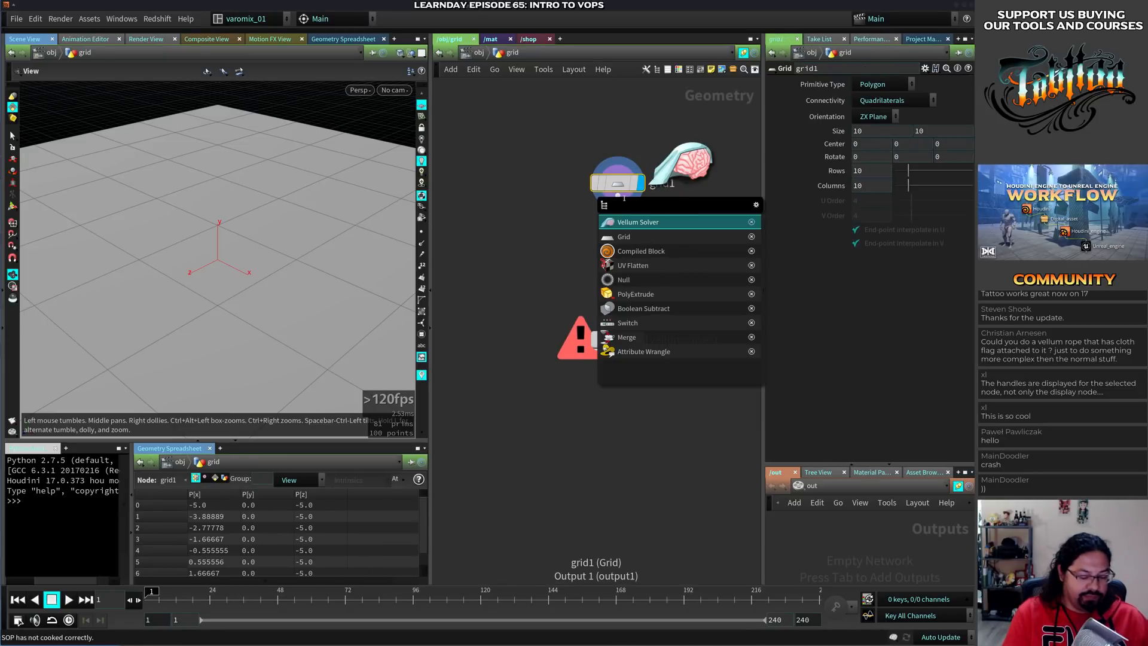
text(vc)
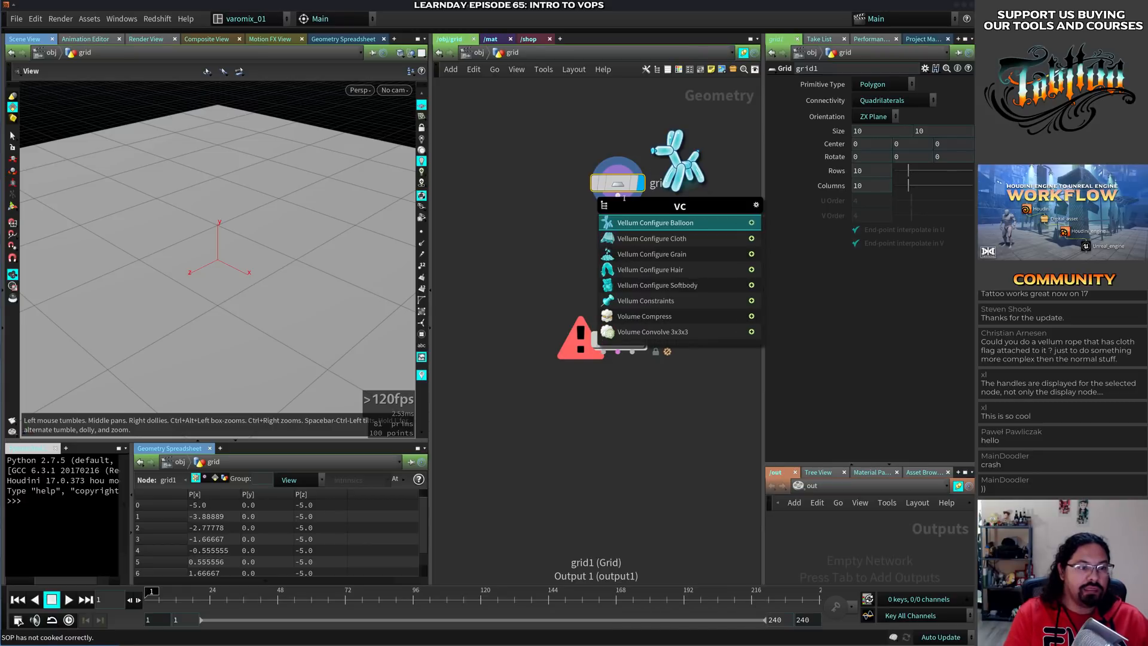
click(621, 238)
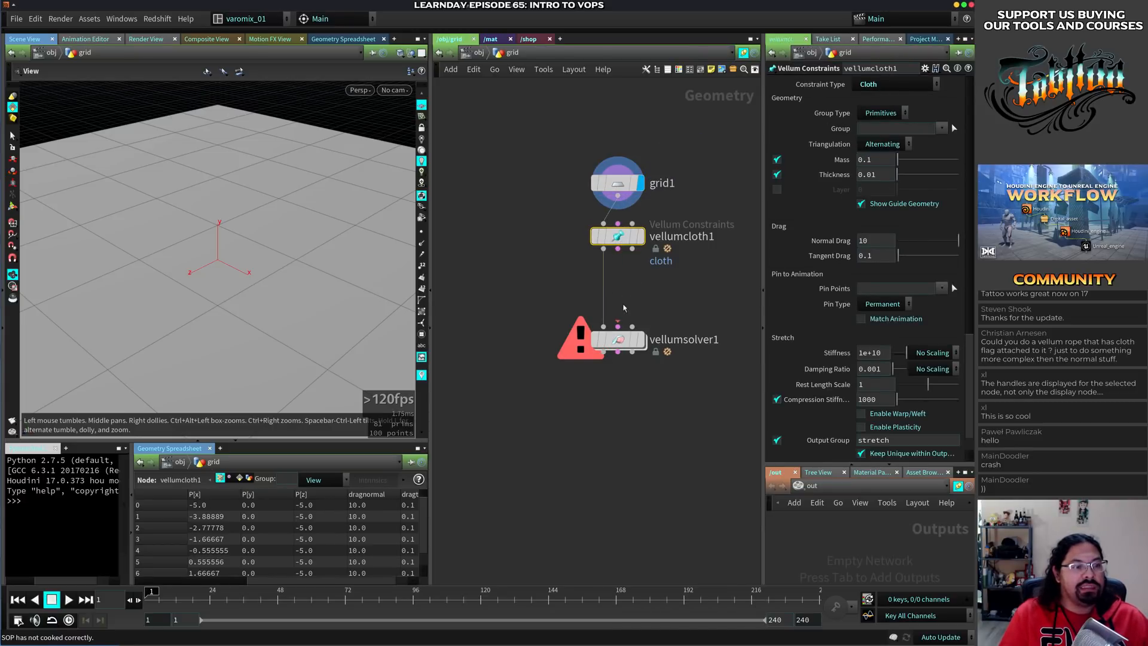
Delete the vellumsolver1 node and set the display flag on vellumcloth1
click(623, 344)
key(Delete)
click(619, 236)
middle_drag(650, 314, 596, 307)
click(586, 230)
middle_drag(542, 271, 565, 236)
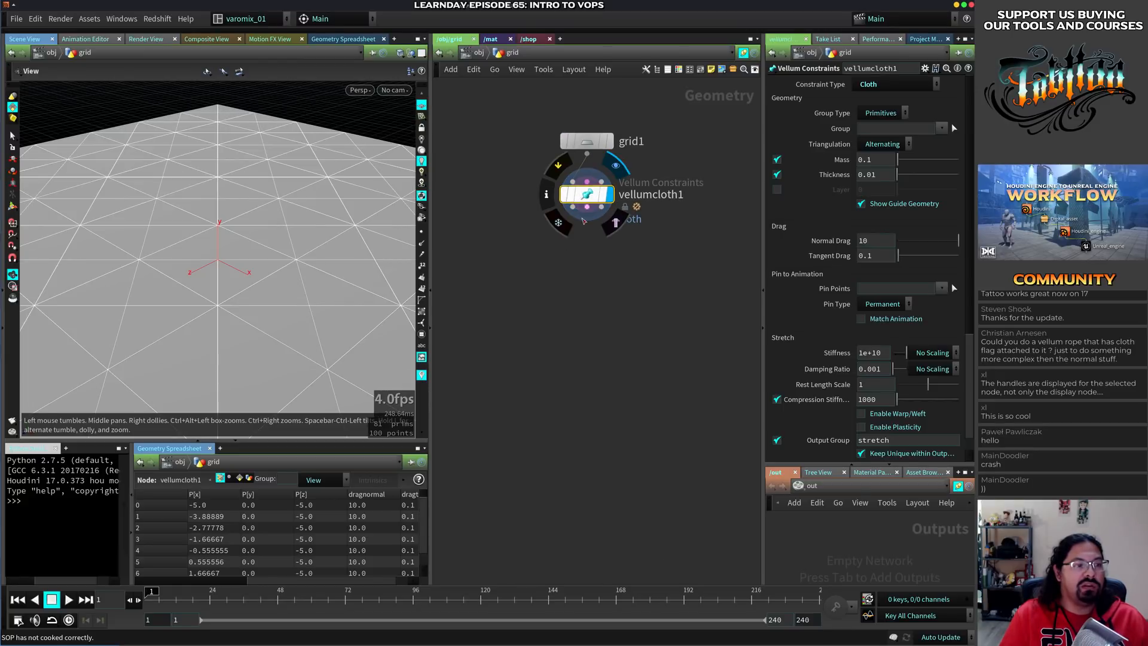
middle_drag(556, 277, 541, 314)
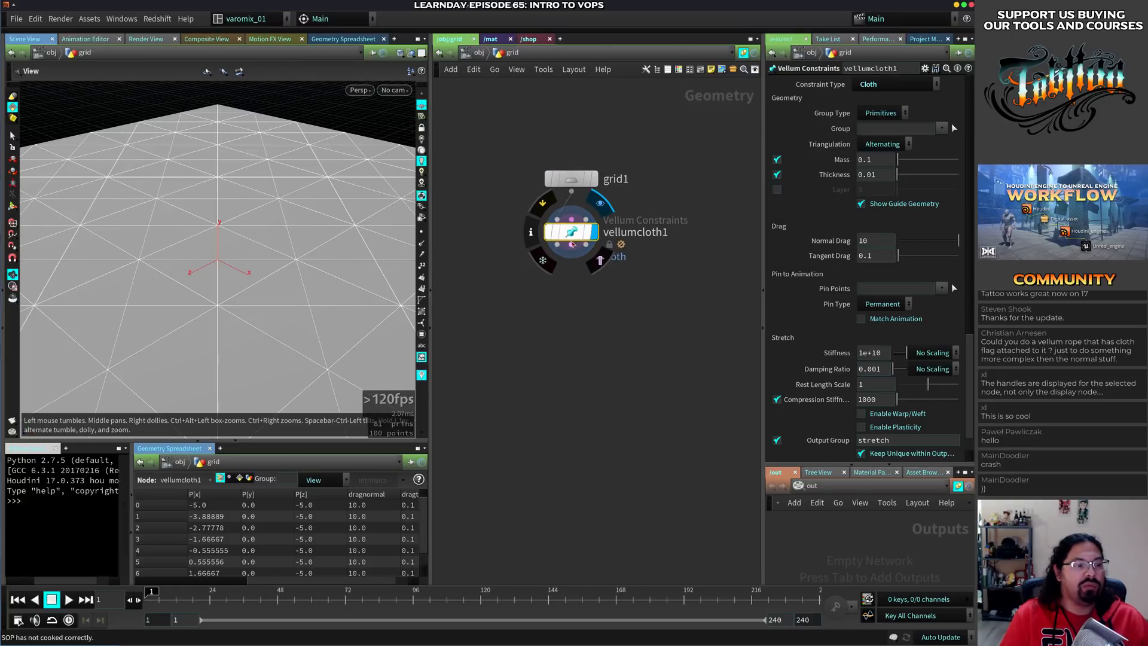
Add a Vellum Constraints node from vellumcloth1's Constraint Geometry output with Tabttoo and set its display flag
click(571, 245)
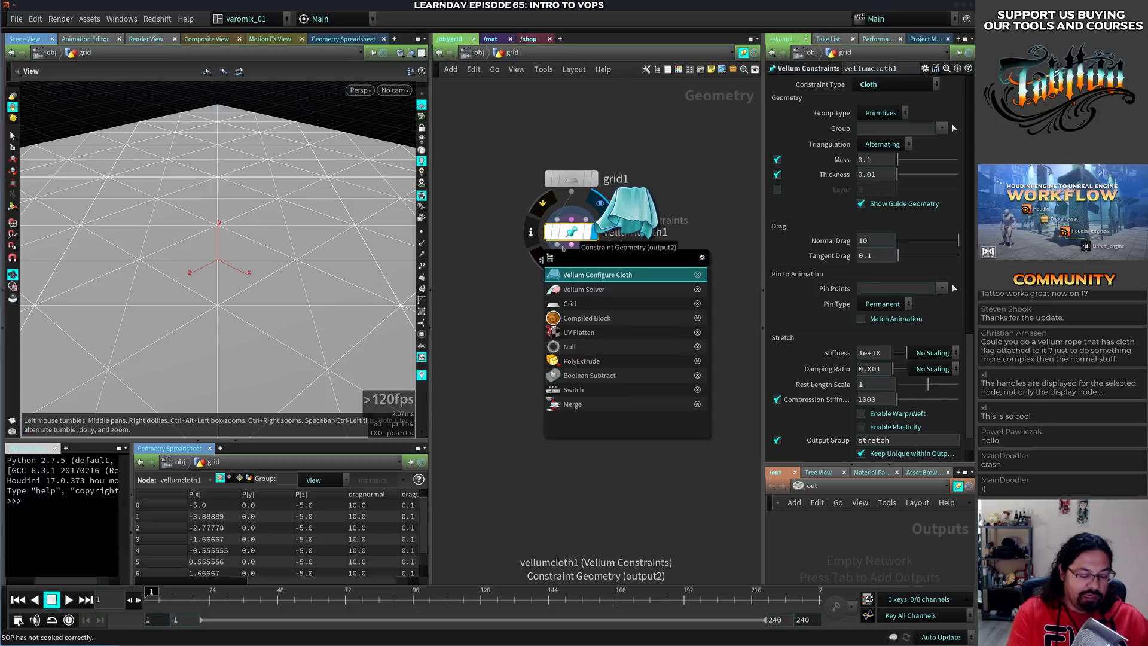
text(vc)
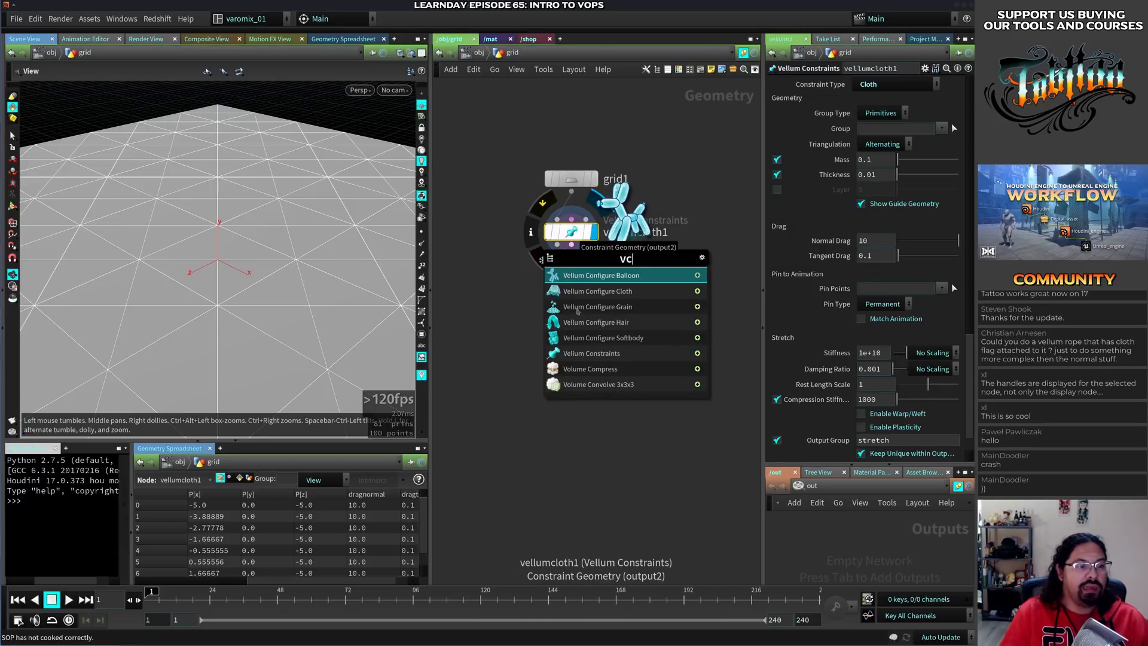
key(Down)
key(Down)
key(Down)
key(Down)
key(Down)
key(Return)
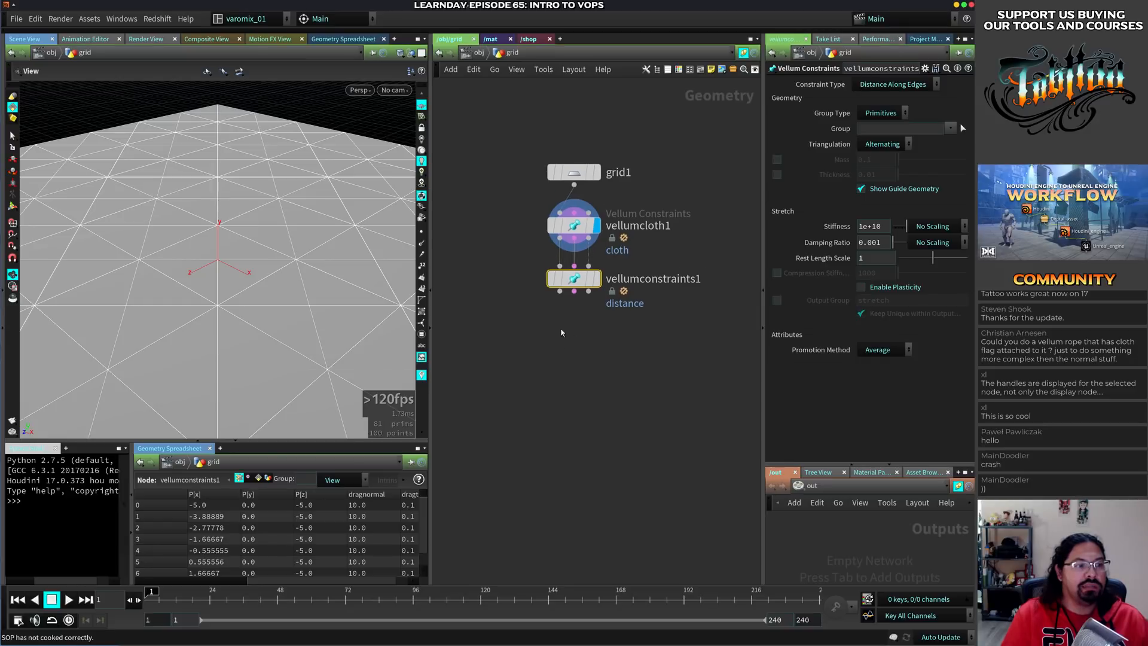
scroll(553, 345, up, 1)
key(r)
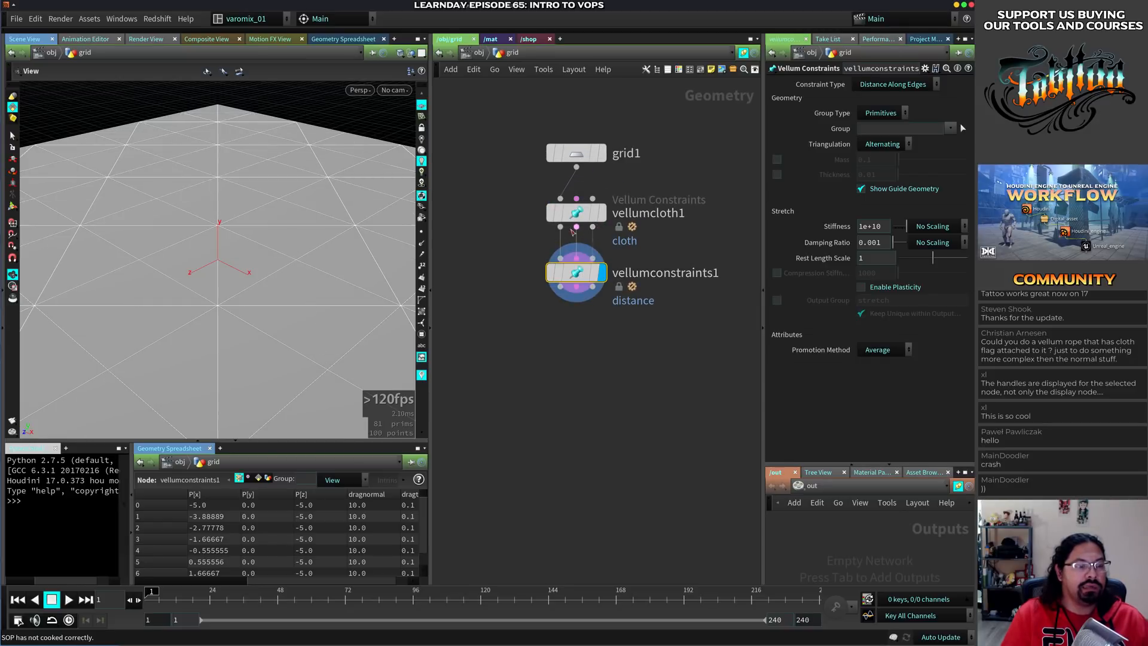
Add a Vellum Solver from vellumconstraints1's Constraint Geometry output, display it, and move it down to leave a gap
right_click(575, 287)
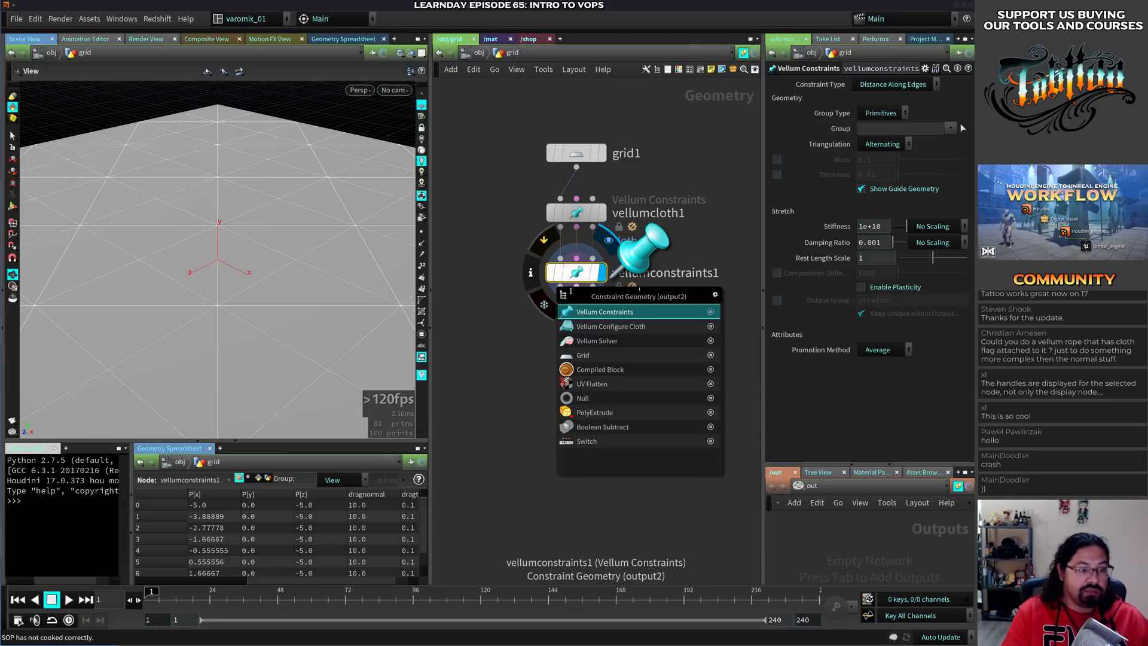
key(Down)
key(Down)
key(Return)
click(578, 330)
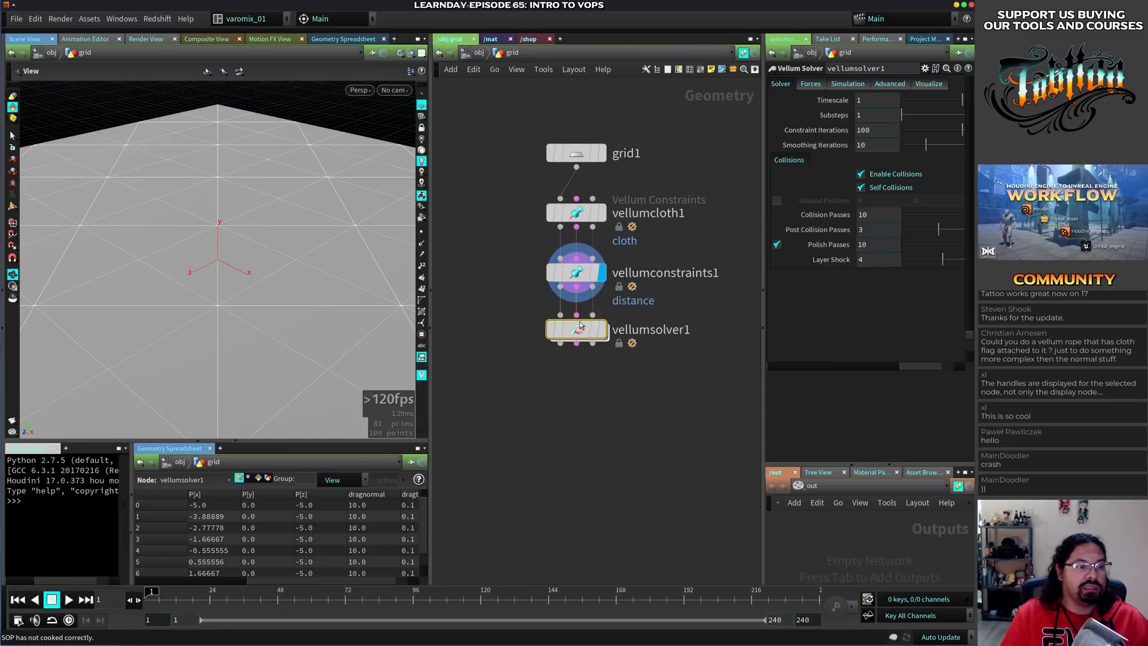
key(r)
drag(580, 325, 582, 399)
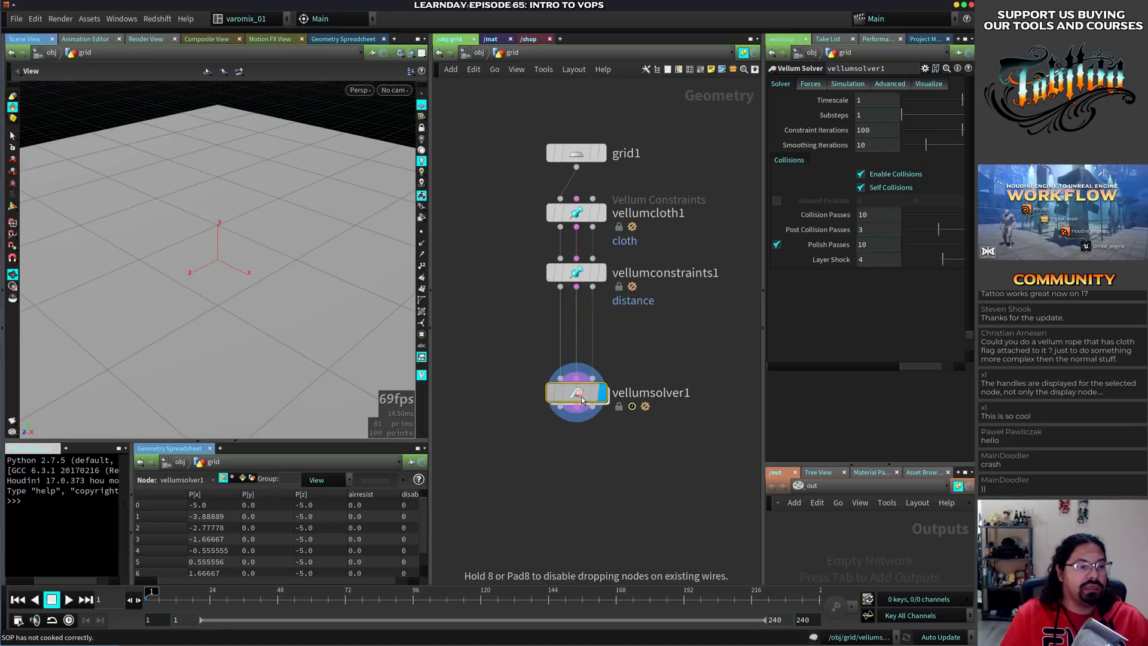
Insert a second Vellum Constraints node between vellumconstraints1 and vellumsolver1 with Tabttoo, and pull it off the wires beside the chain
click(575, 287)
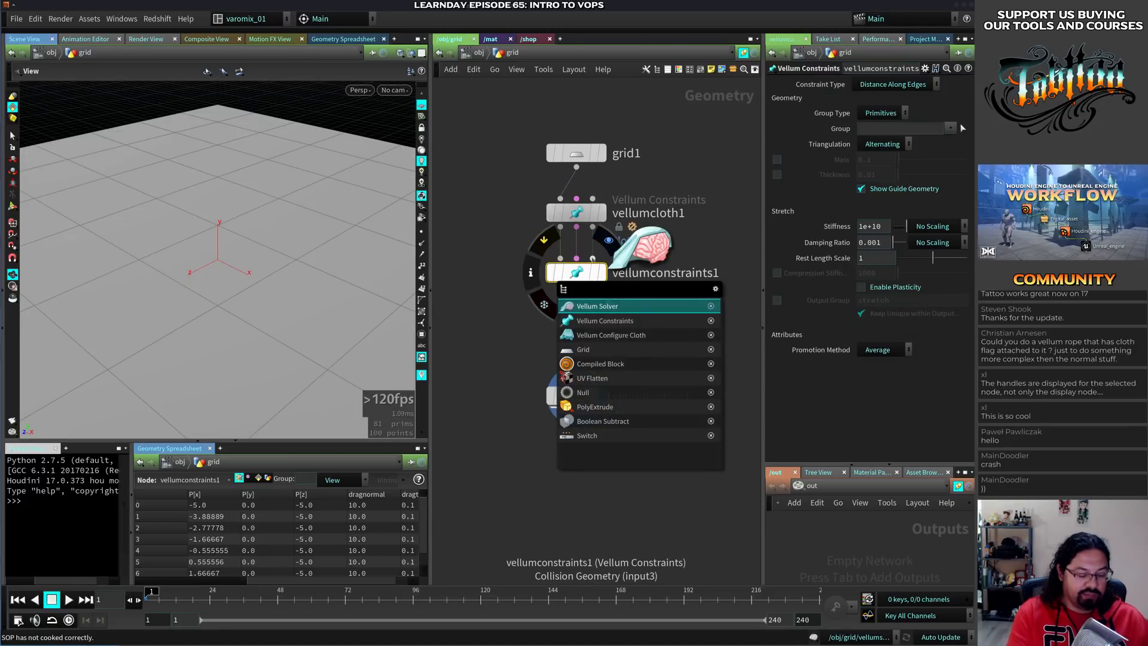
key(Down)
key(Return)
click(566, 320)
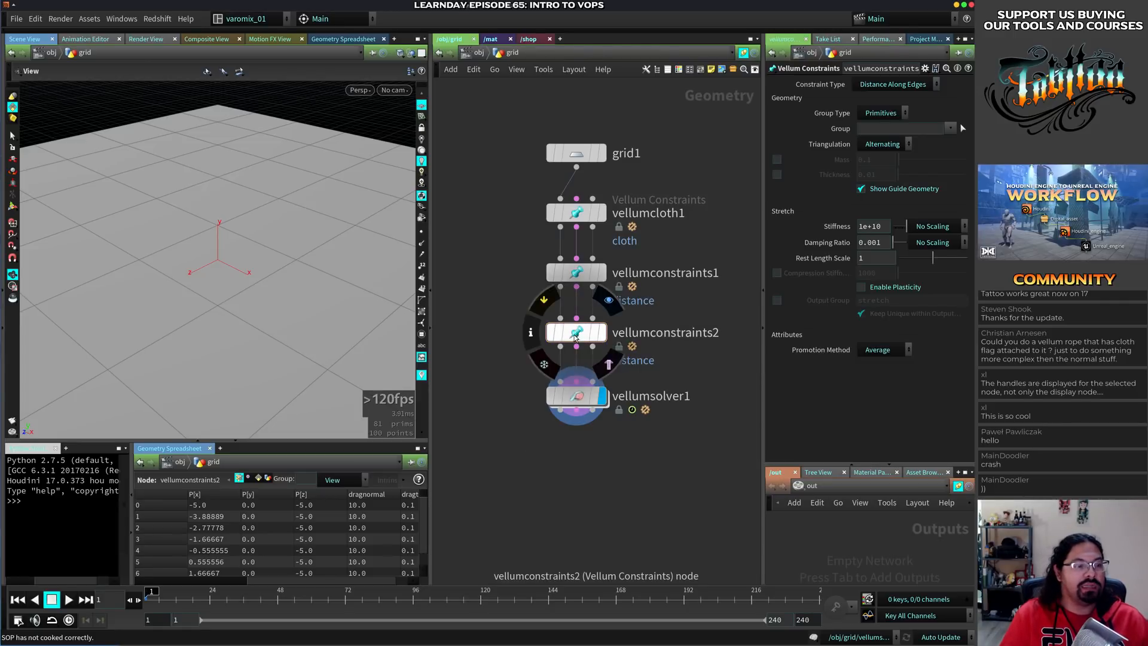
drag(571, 333, 481, 350)
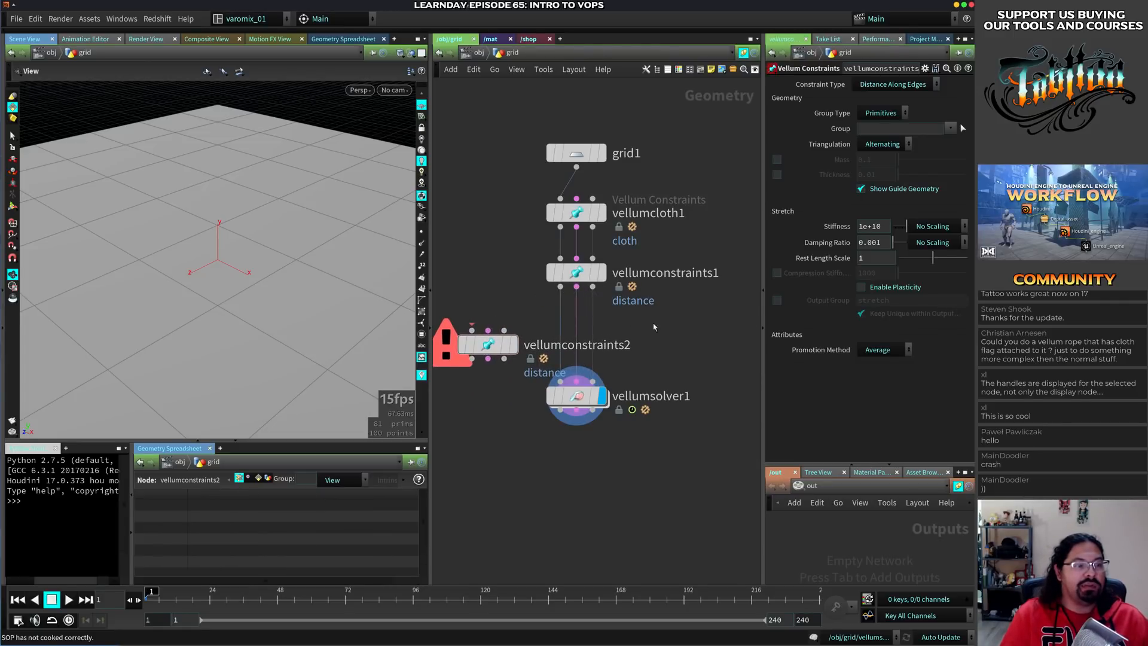
Add another Vellum Constraints node through Houdini's standard TAB menu and place it unwired beside the chain above vellumsolver1
key(Tab)
key(Escape)
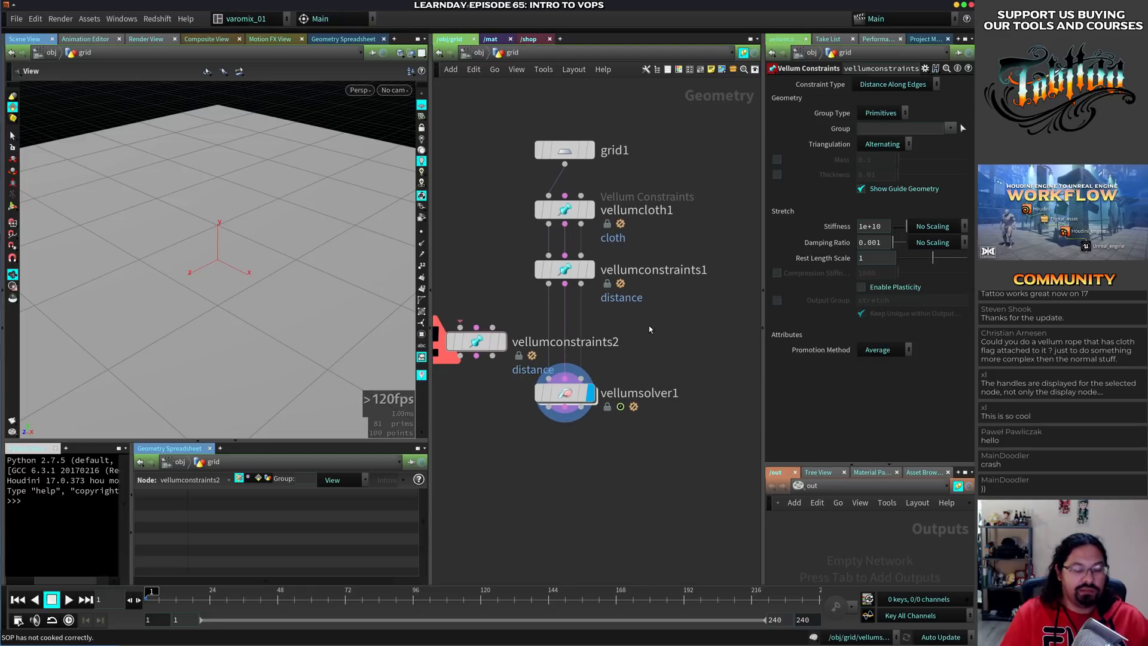
key(Tab)
text(vellum)
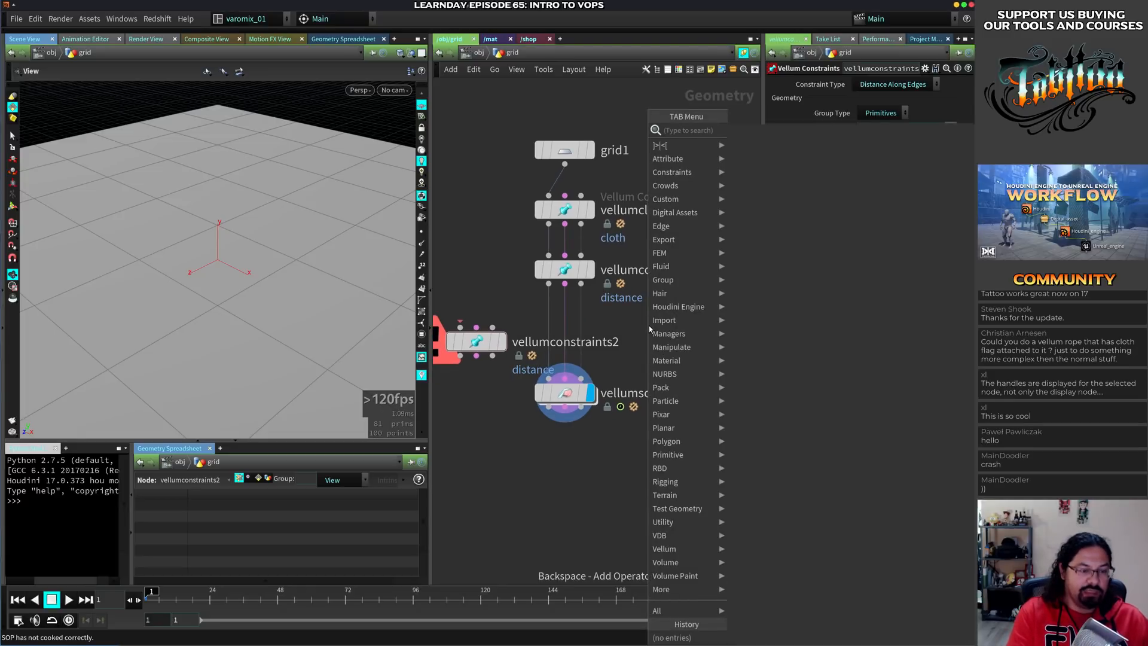
key(Down)
key(Down)
key(Return)
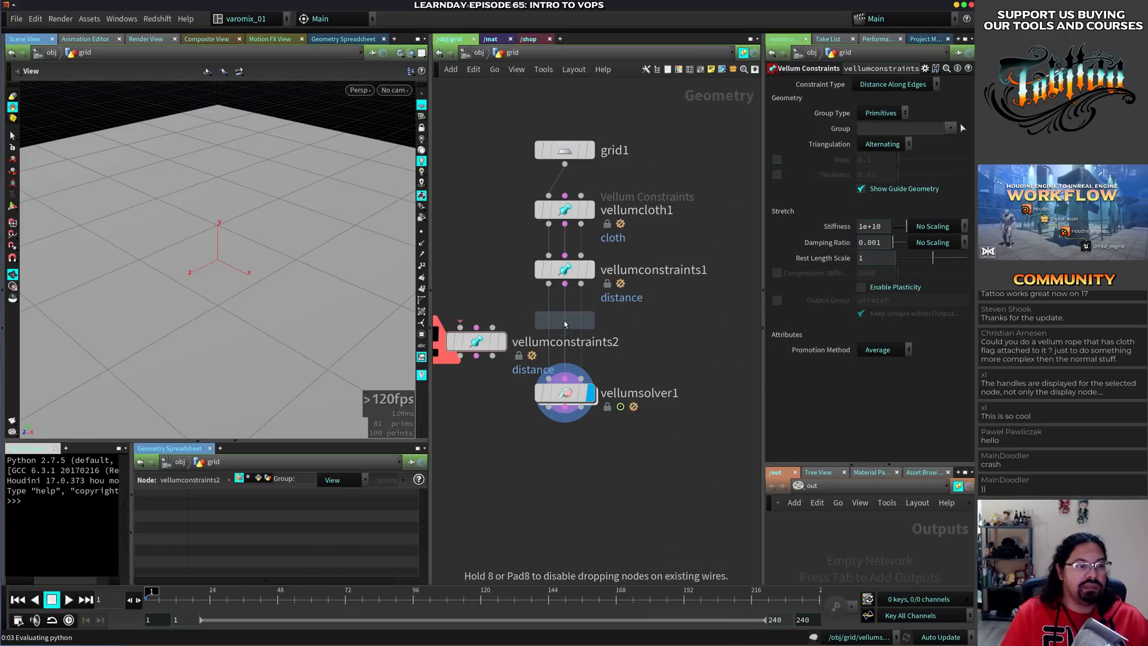
click(638, 333)
Wire vellumconstraints1's three outputs to vellumconstraints3's matching inputs, and vellumconstraints3's first output to vellumsolver1's first input
click(548, 283)
click(622, 318)
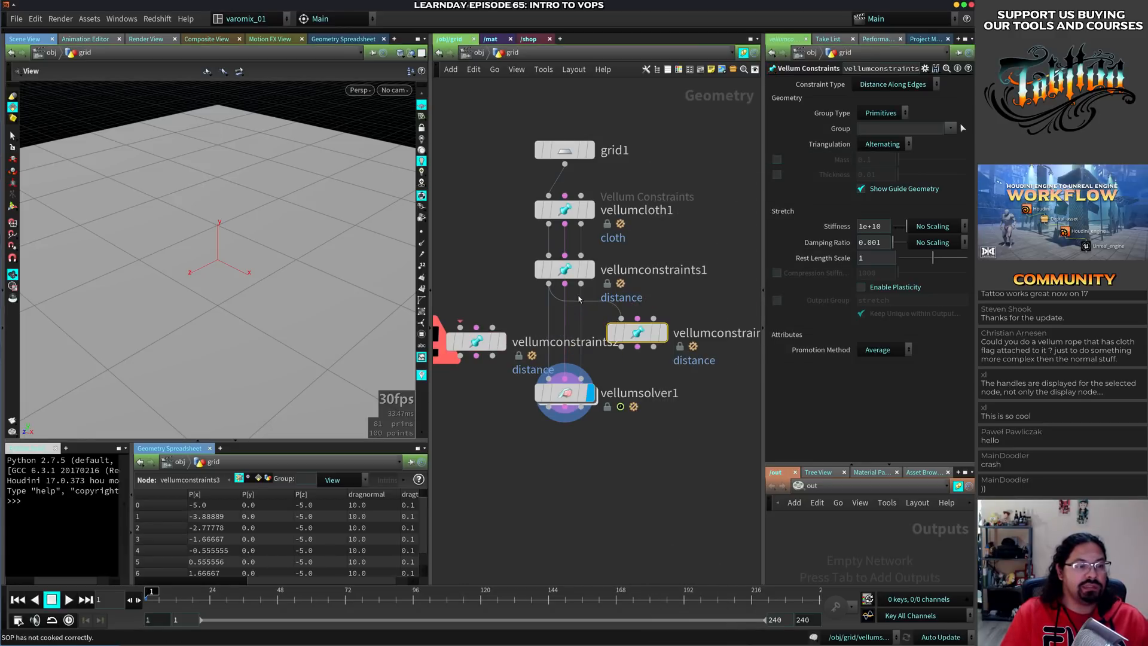
click(564, 284)
click(637, 318)
click(580, 283)
click(653, 318)
click(622, 346)
click(548, 378)
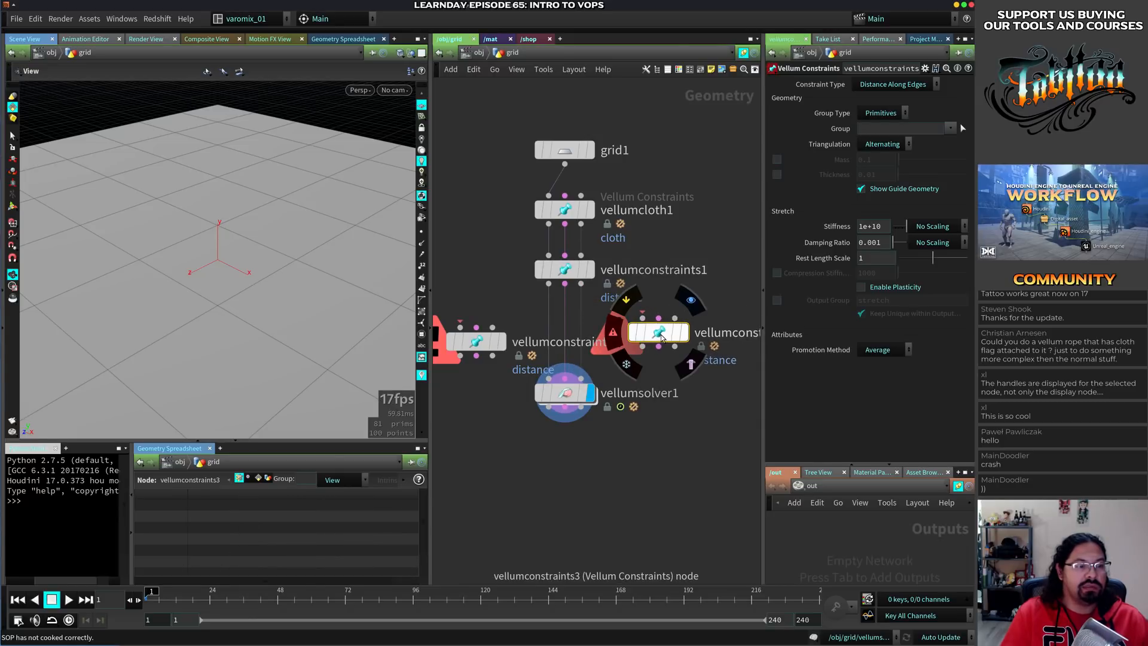
Drop vellumconstraints3 onto the wires above vellumsolver1, and delete both vellumconstraints2 and vellumconstraints3
drag(647, 334, 573, 331)
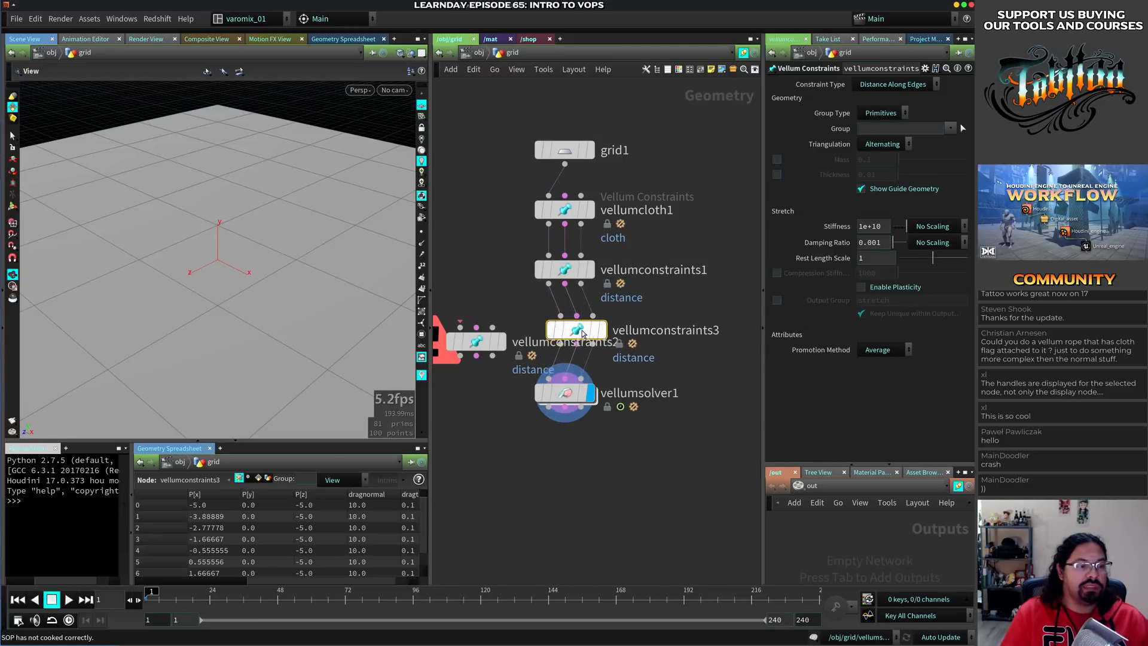
drag(665, 330, 460, 357)
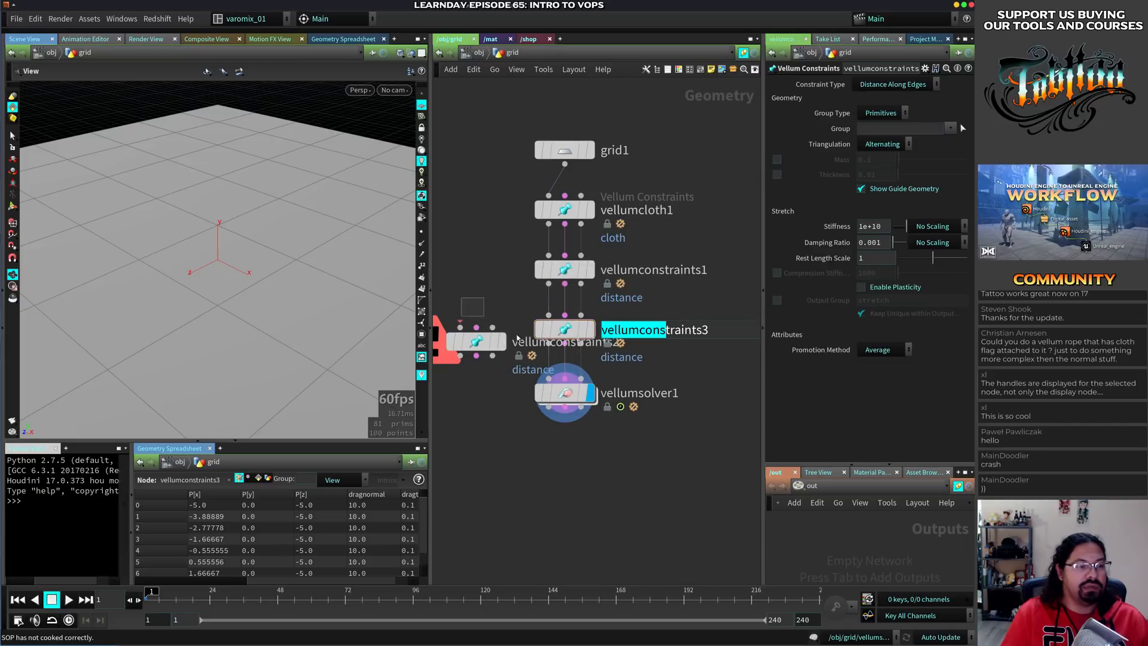
shift+click(476, 342)
key(Delete)
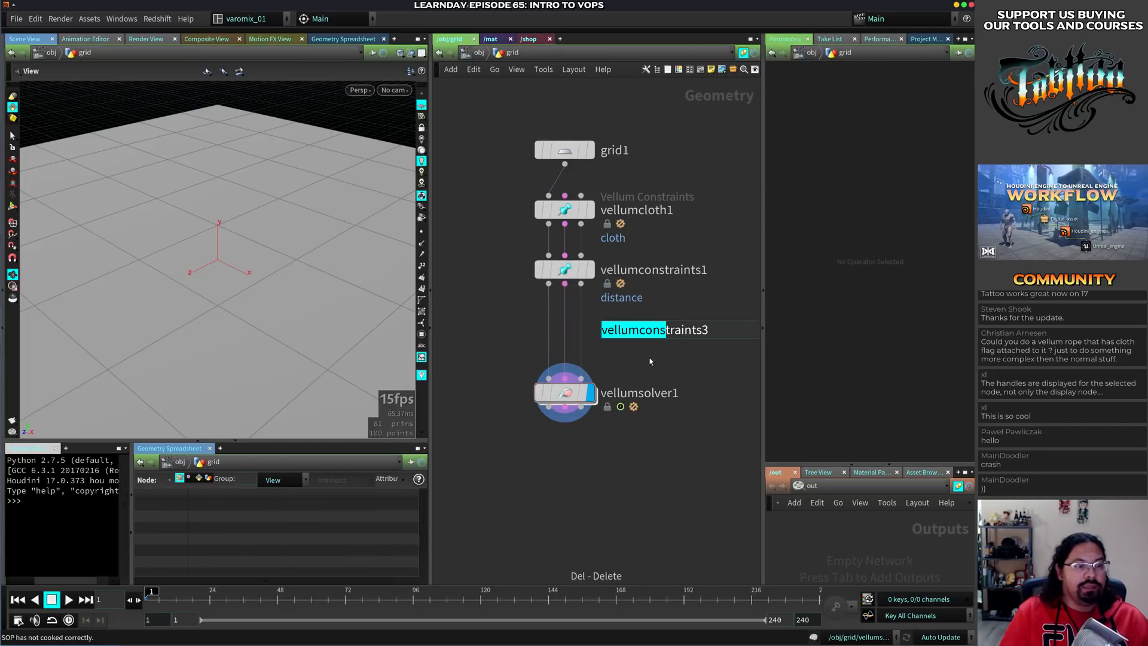
Try to clear the leftover vellumconstraints3 name field by leaving the grid network and entering it again
click(703, 335)
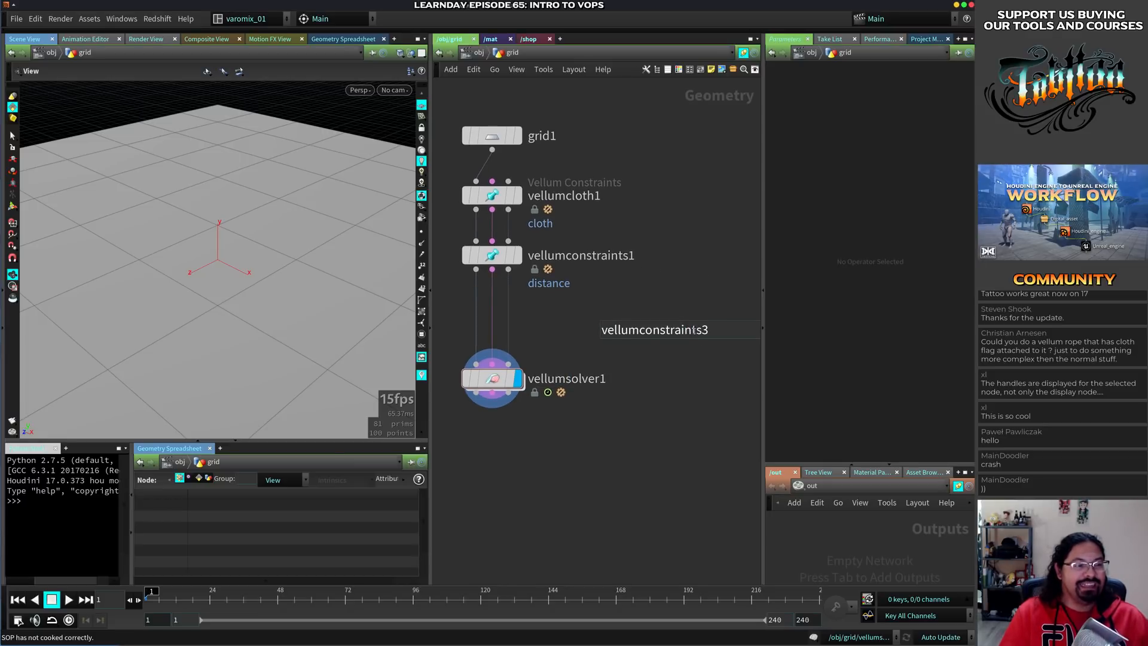
key(u)
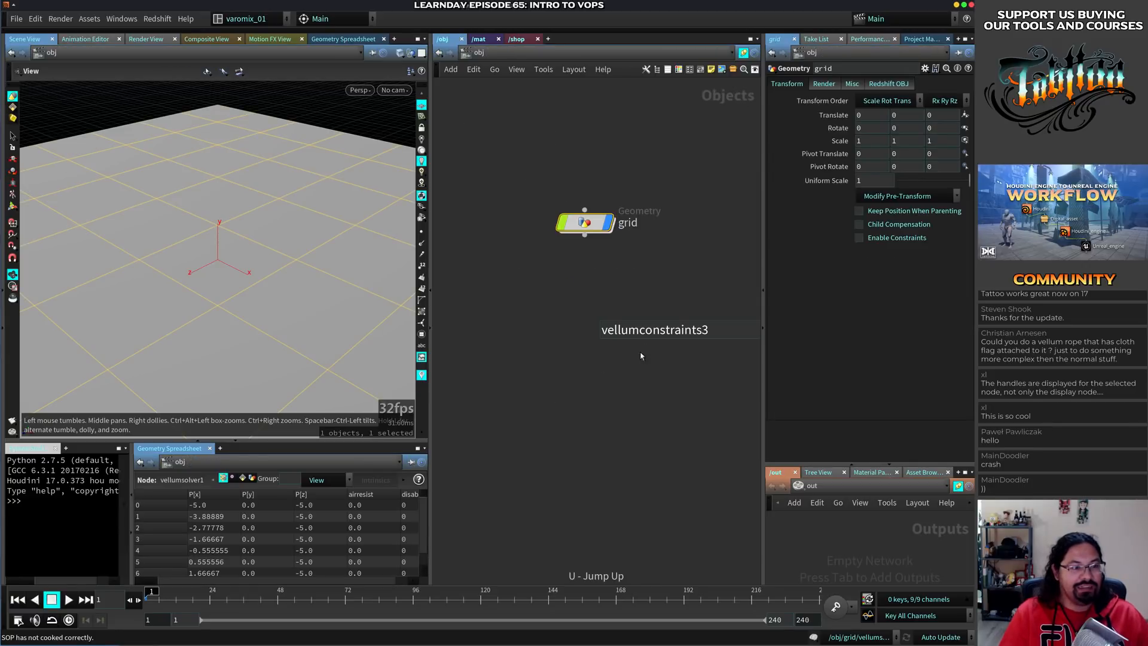
click(708, 326)
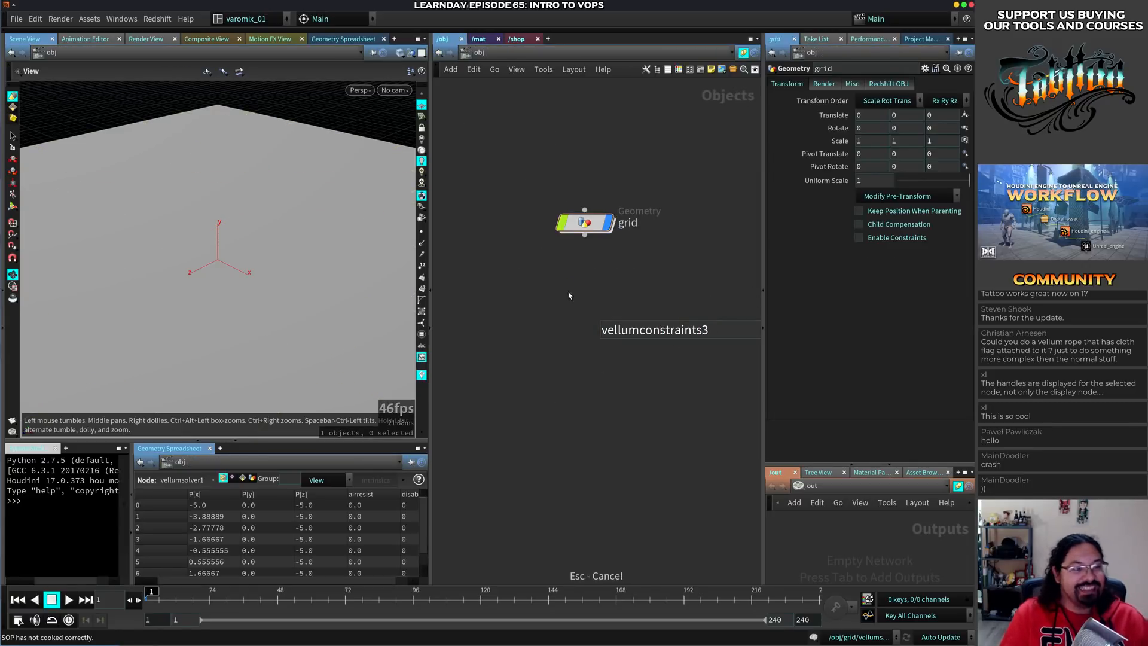
click(587, 223)
double_click(588, 224)
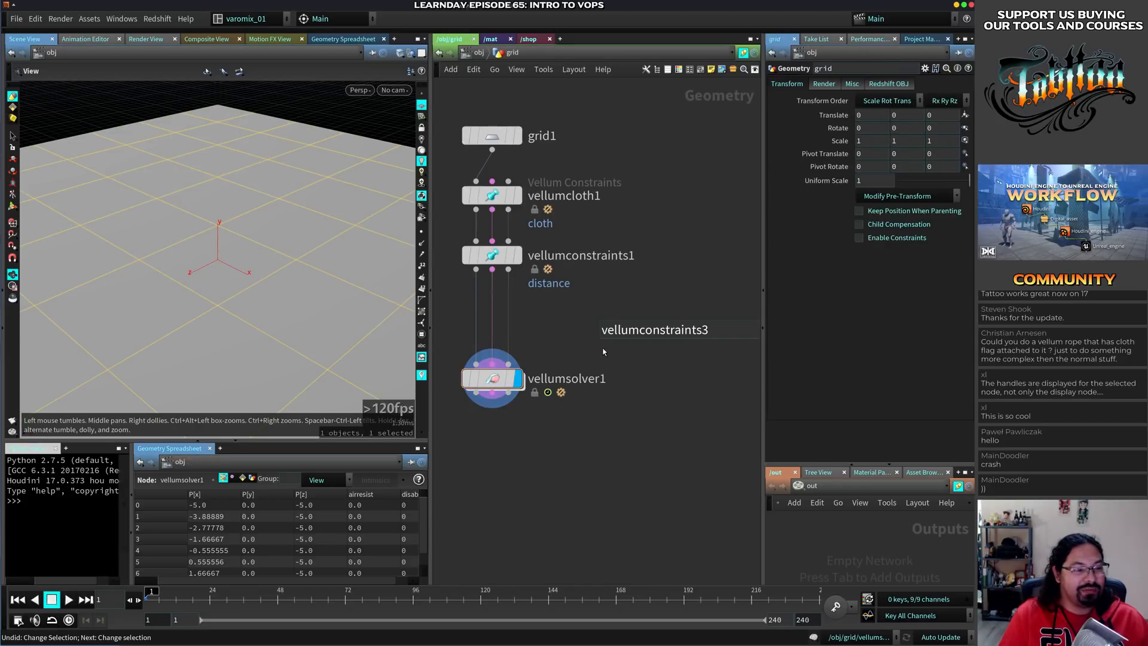
Undo the deletion of the two vellum constraints nodes and the drop of vellumconstraints3 onto the solver wires
key(ctrl+z)
key(ctrl+z)
key(ctrl+z)
key(ctrl+z)
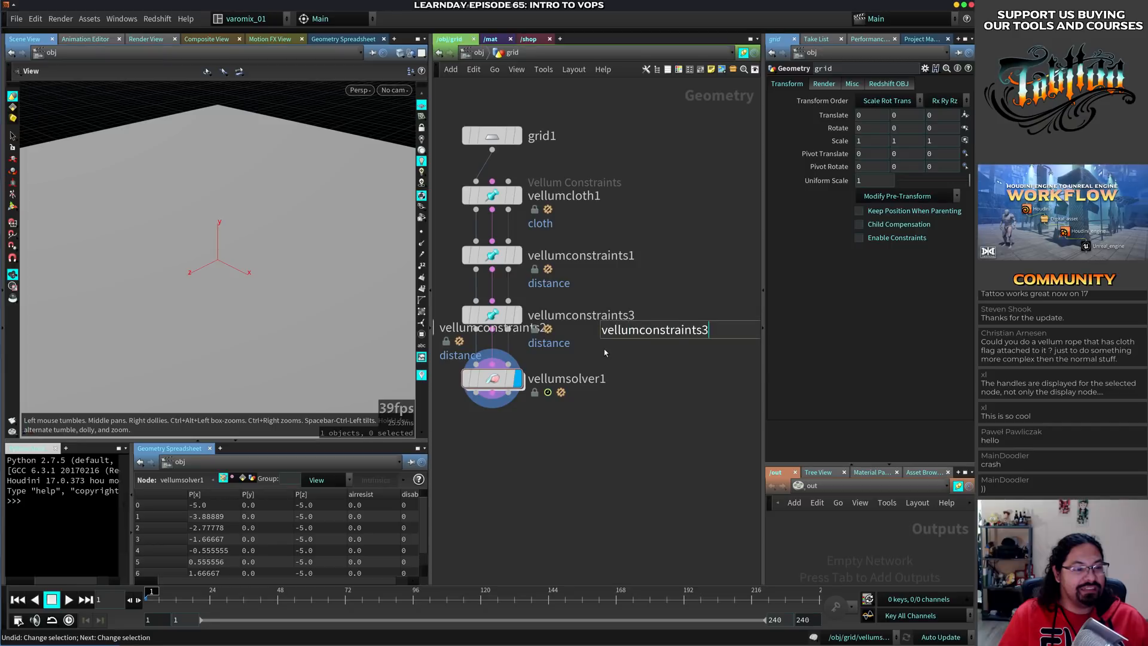
click(594, 354)
key(ctrl+z)
key(ctrl+z)
key(ctrl+z)
key(ctrl+z)
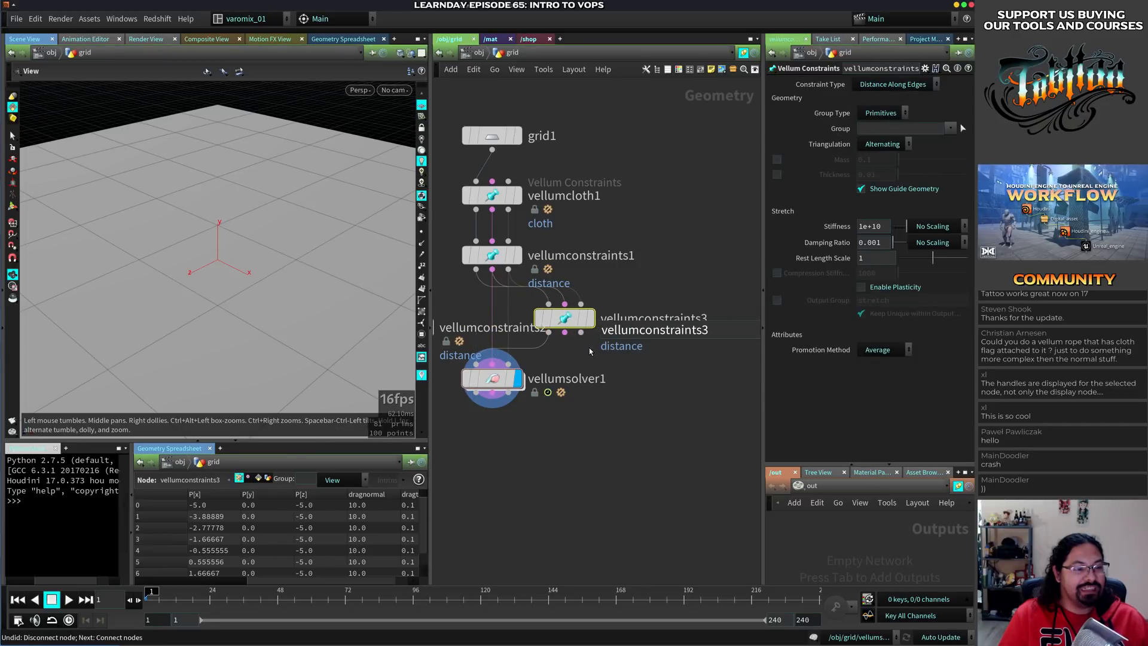
Reload the varomix_01 desktop layout to clear the leftover node name field in the grid network
key(grave)
mouse_move(574, 323)
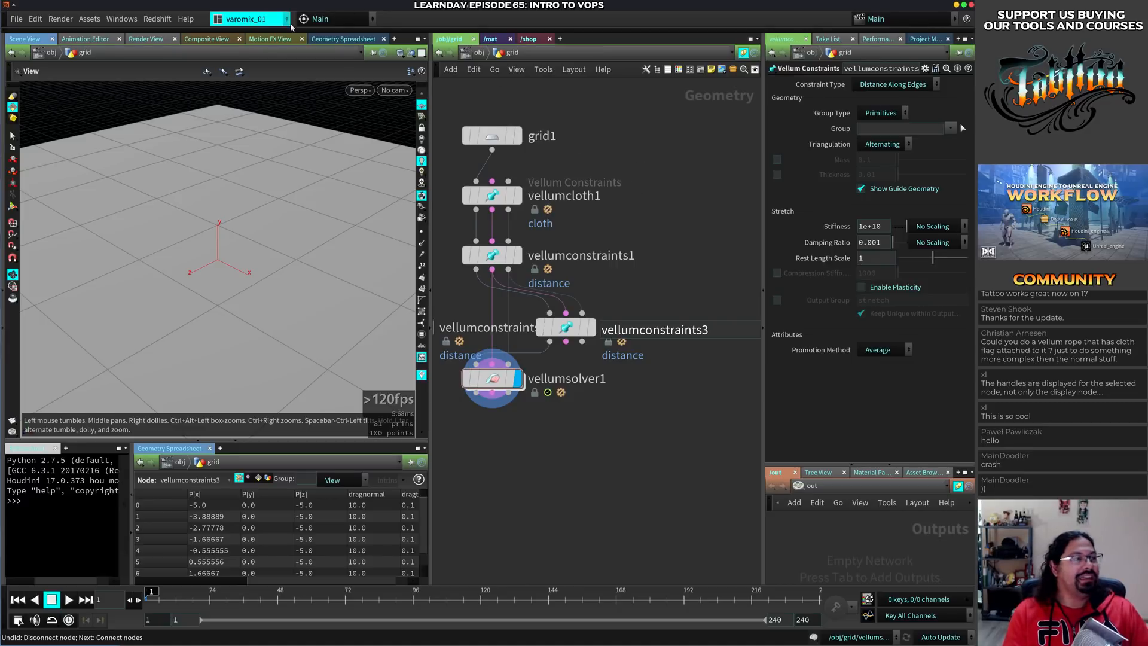
click(246, 18)
click(271, 256)
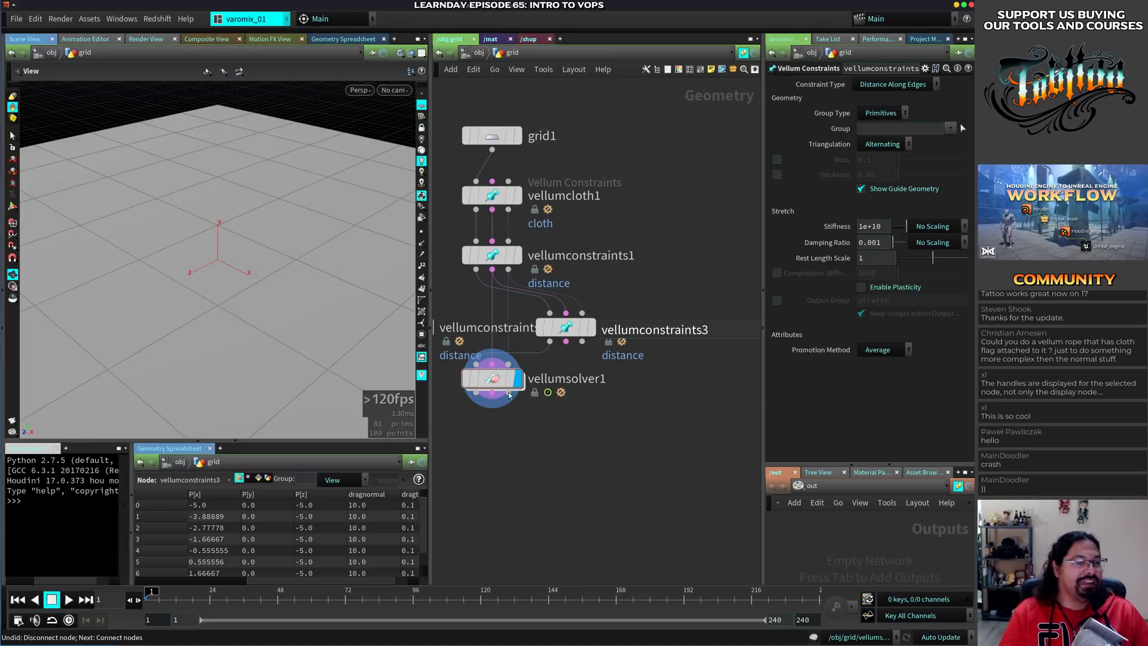
double_click(585, 331)
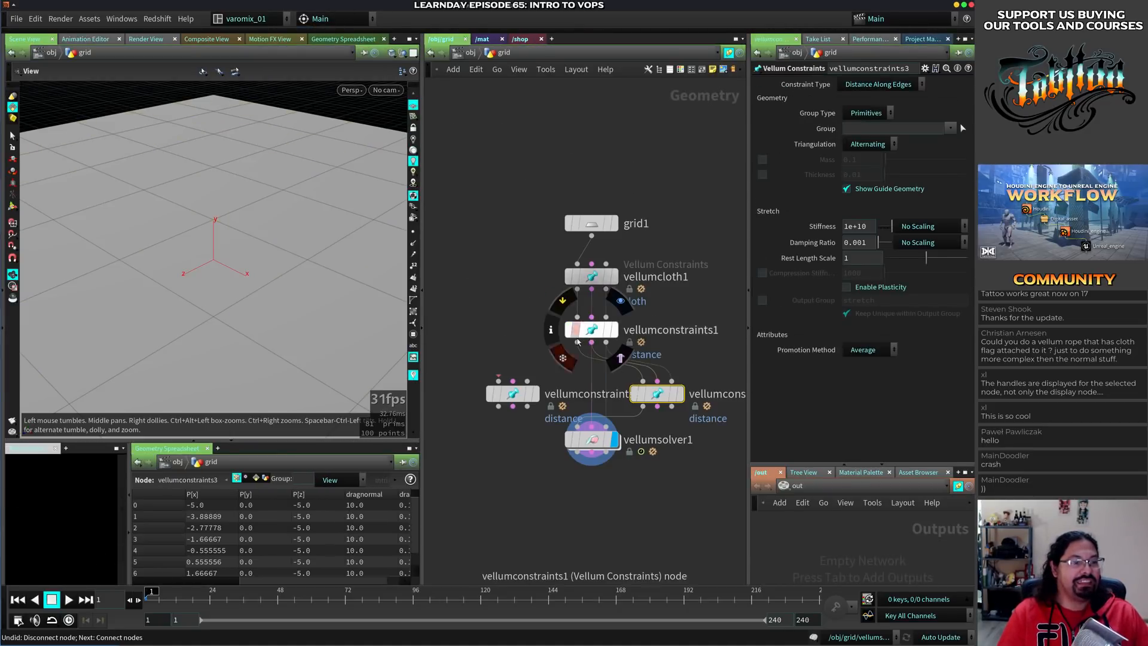
Delete vellumconstraints2 and vellumconstraints3 from the grid network
drag(685, 249, 449, 297)
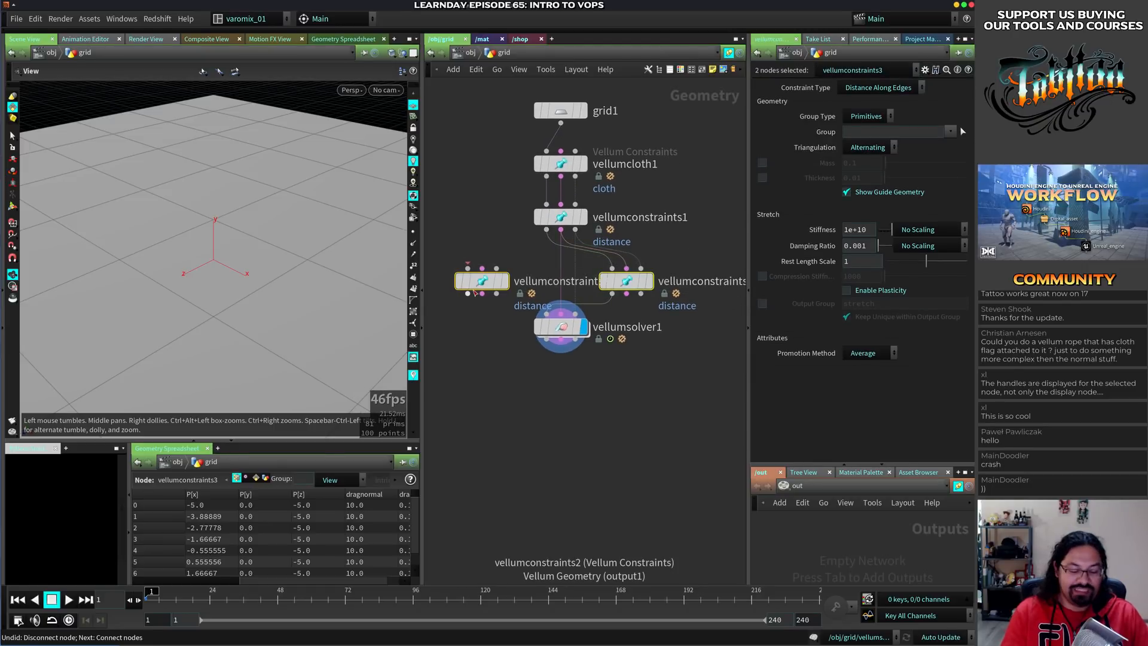
key(Delete)
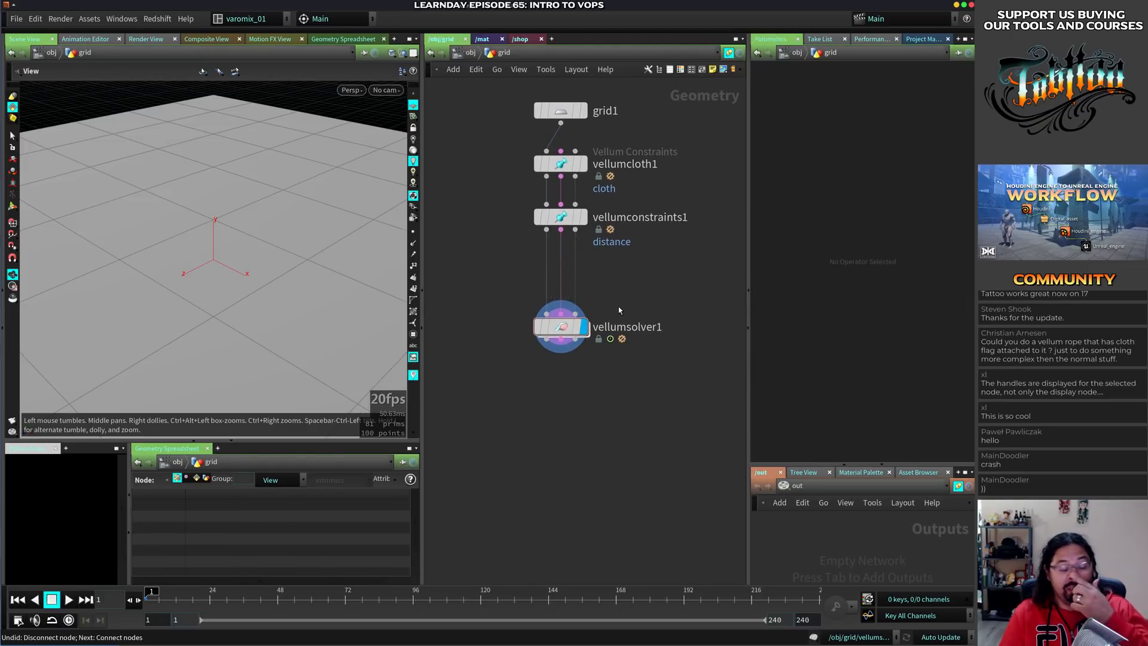
double_click(617, 327)
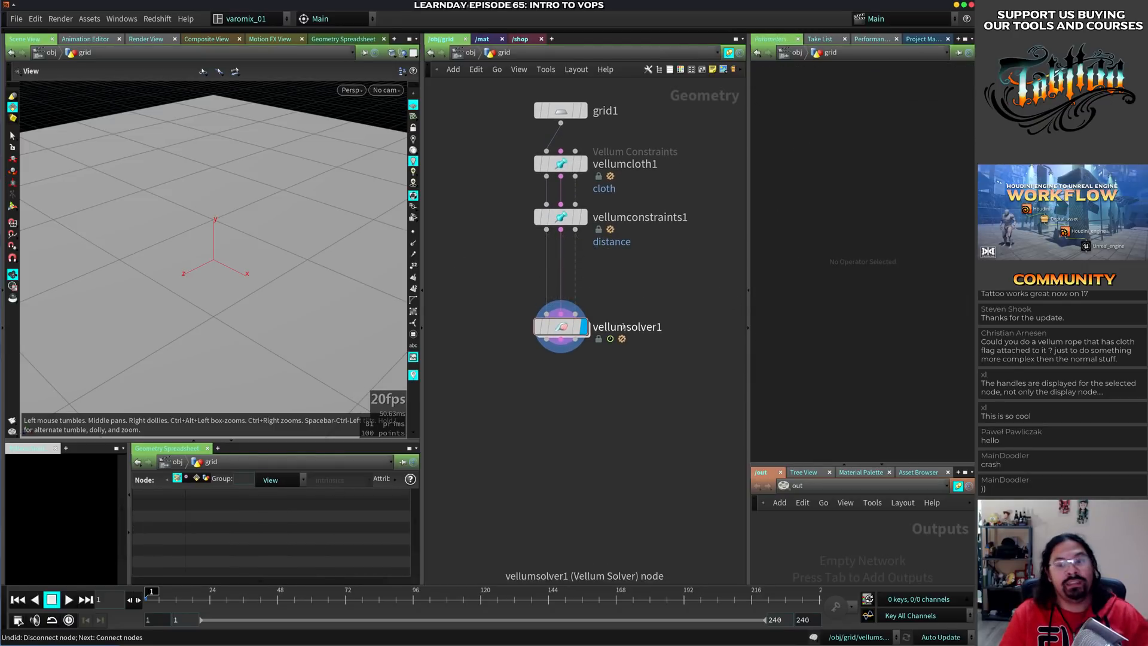
click(601, 381)
Switch to the browser and review the feature and bug-fix list of Tabttoo Release v0.11
key(alt+Tab)
key(alt+Tab)
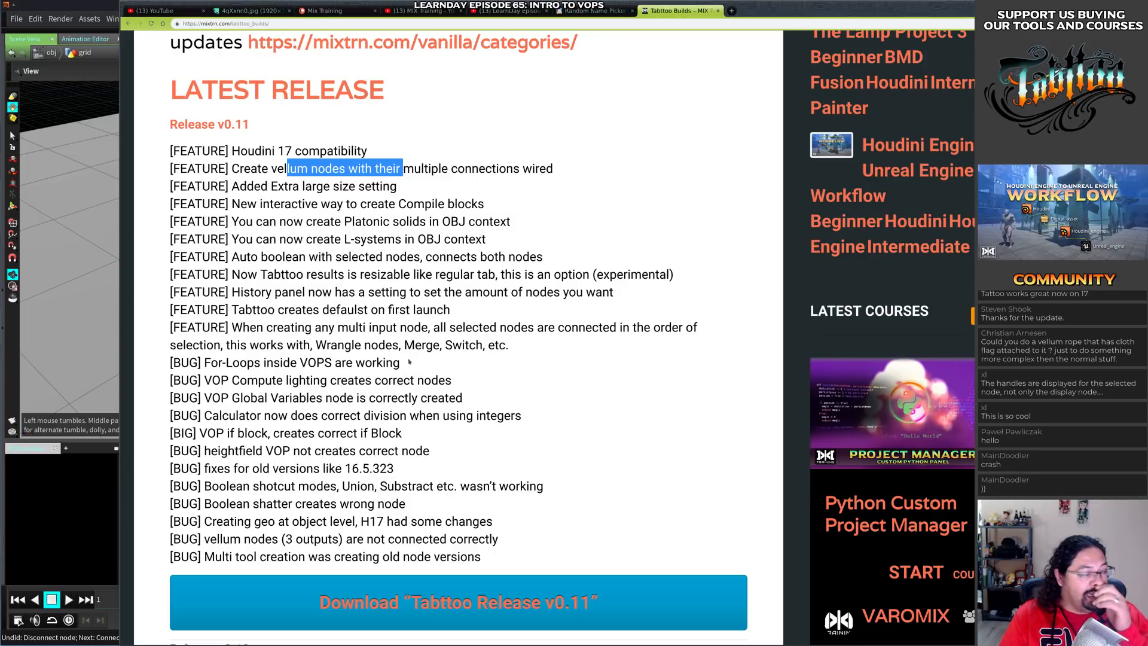
drag(341, 291, 491, 292)
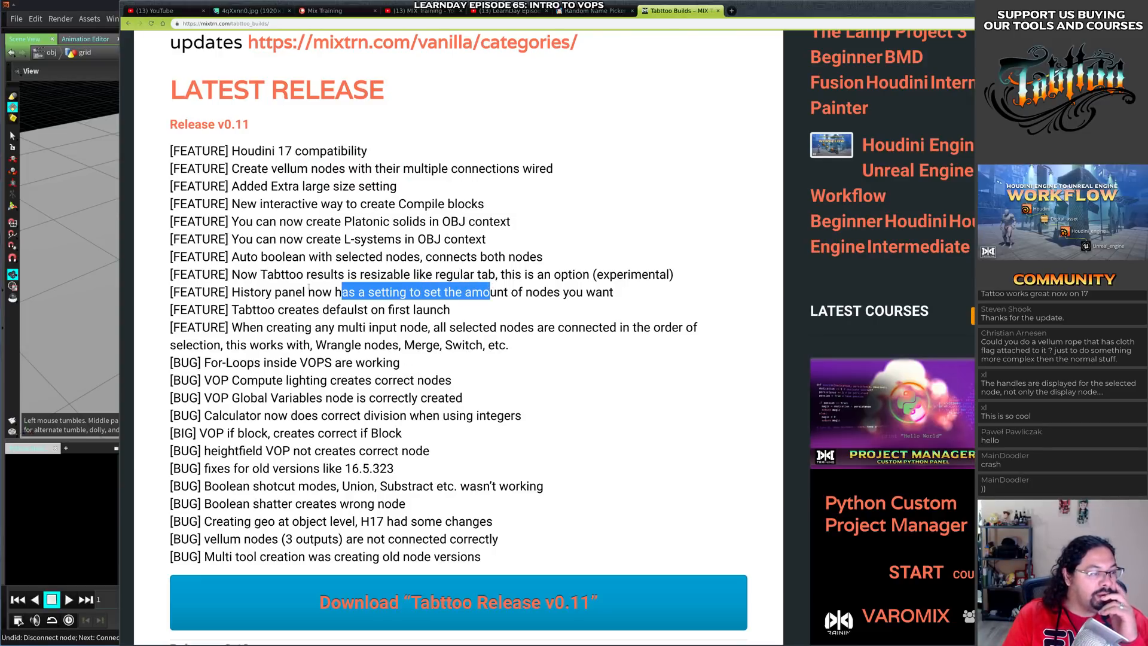
drag(344, 275, 400, 239)
drag(343, 208, 383, 220)
drag(312, 187, 372, 168)
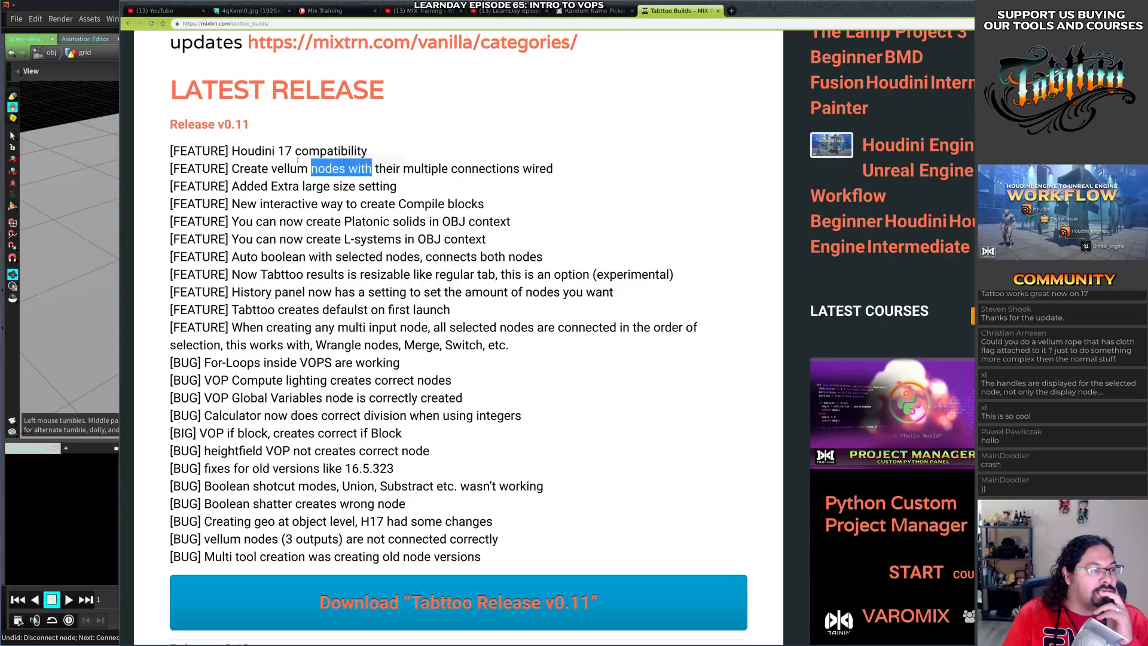
drag(295, 151, 320, 151)
click(357, 187)
drag(348, 327, 392, 345)
click(453, 351)
drag(358, 380, 392, 380)
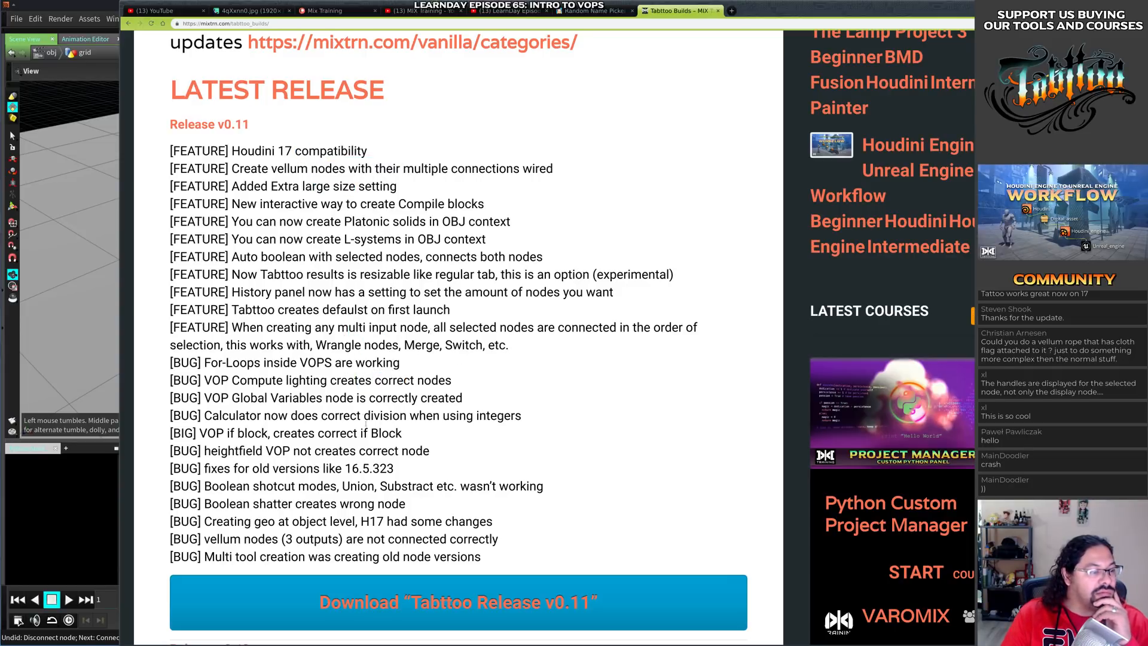
drag(363, 415, 355, 495)
click(355, 494)
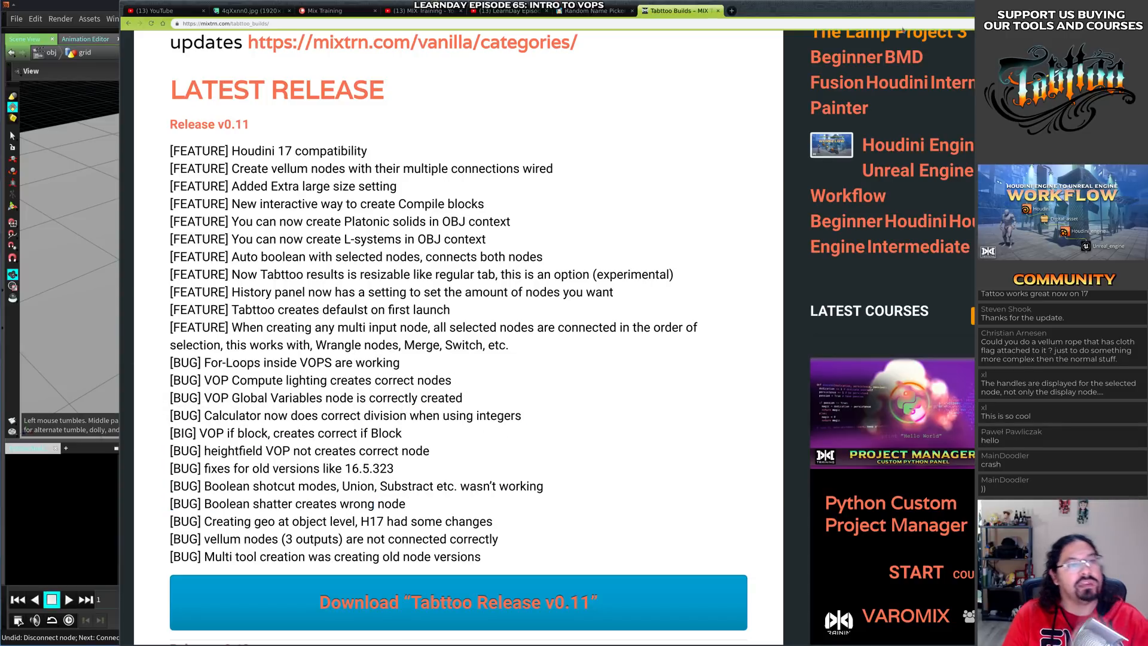
Switch back to Houdini and delete vellumcloth1, vellumconstraints1 and vellumsolver1 from the grid network
key(alt+Tab)
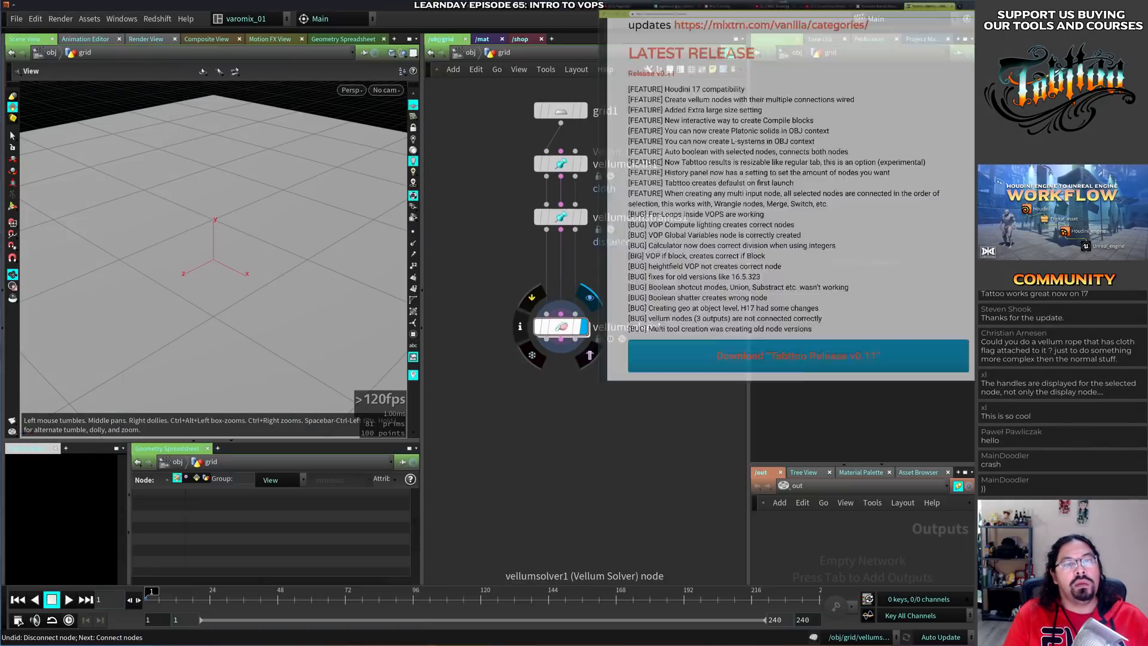
click(562, 327)
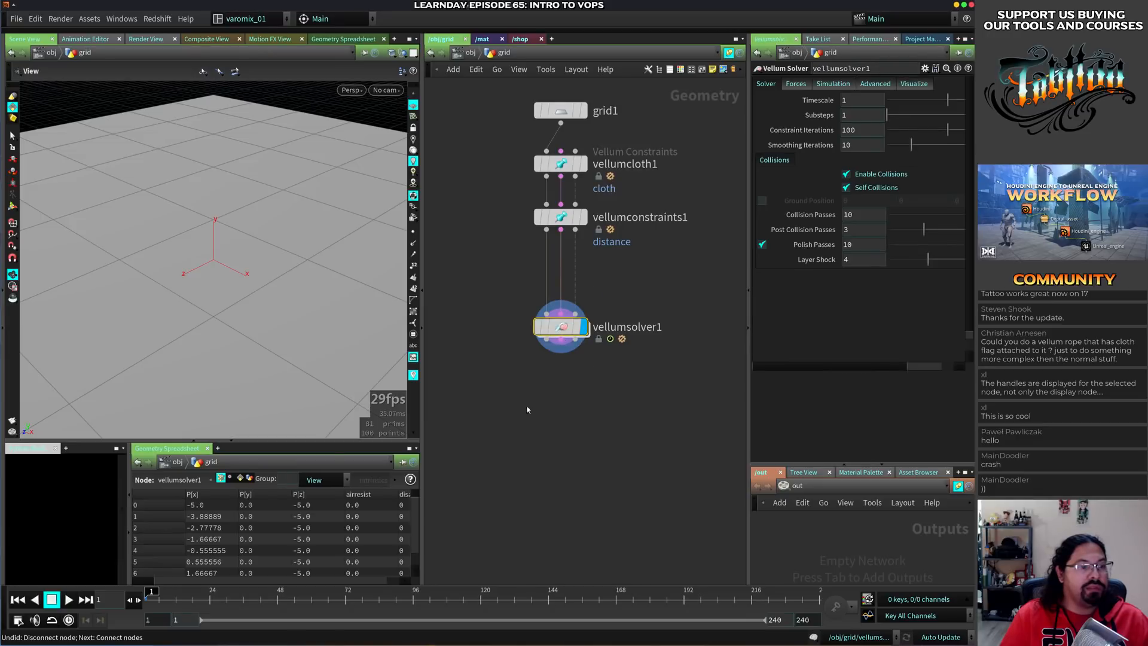
drag(526, 402, 624, 160)
key(Delete)
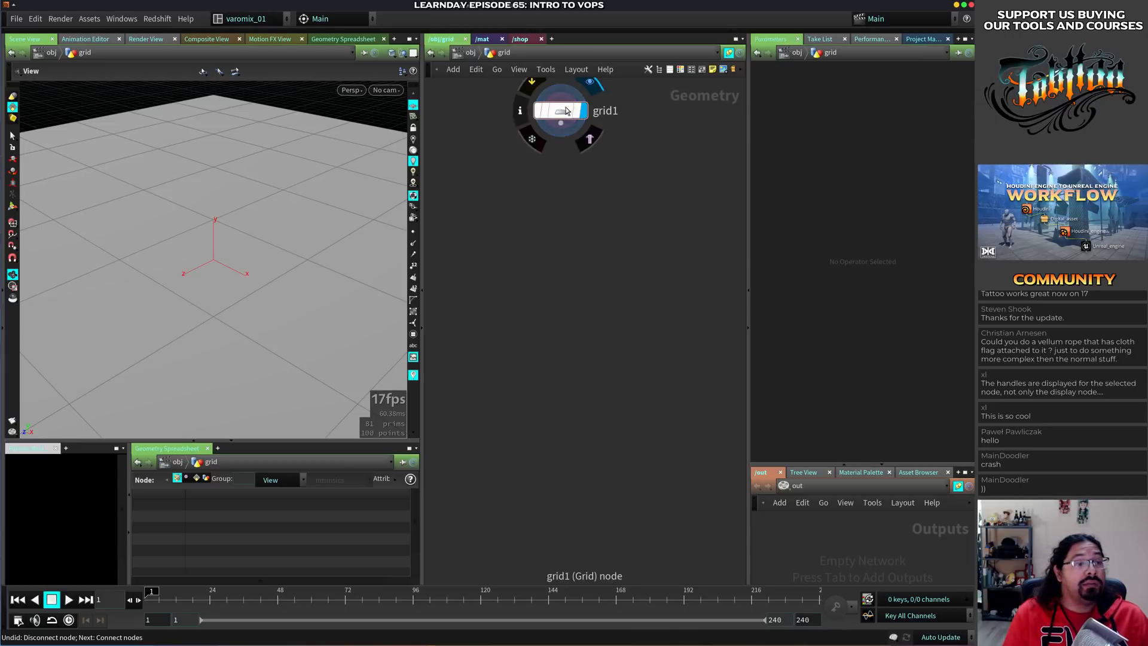
Go up to the object level and delete the grid object
middle_drag(527, 228, 582, 320)
right_drag(582, 320, 563, 300)
middle_drag(562, 301, 491, 289)
click(471, 53)
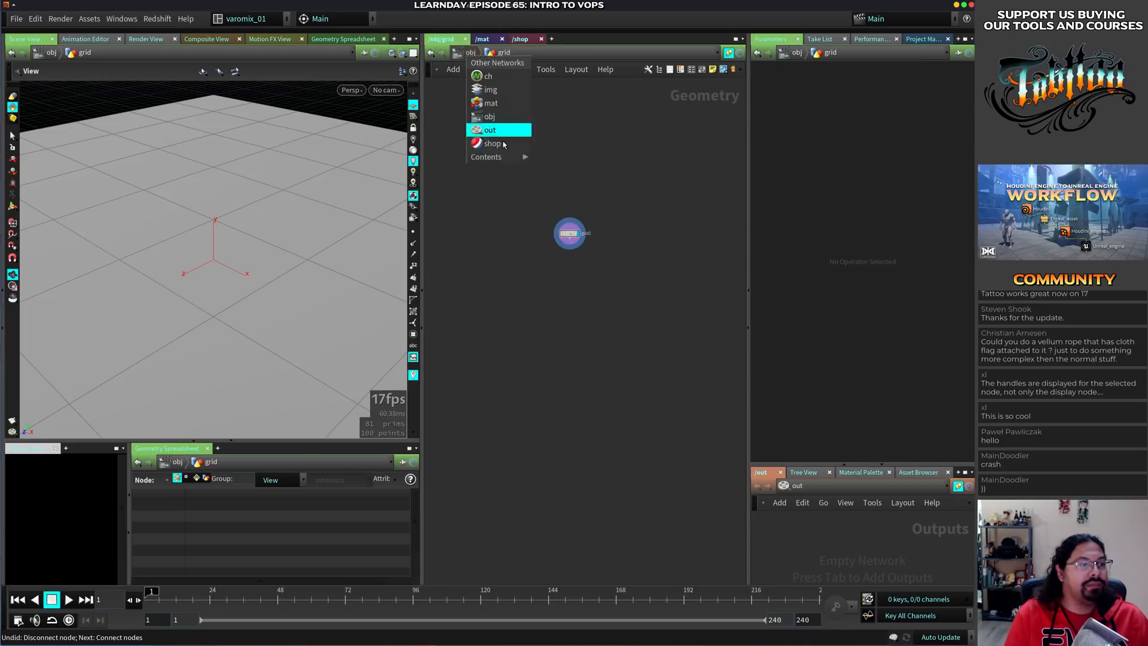
click(637, 196)
click(470, 53)
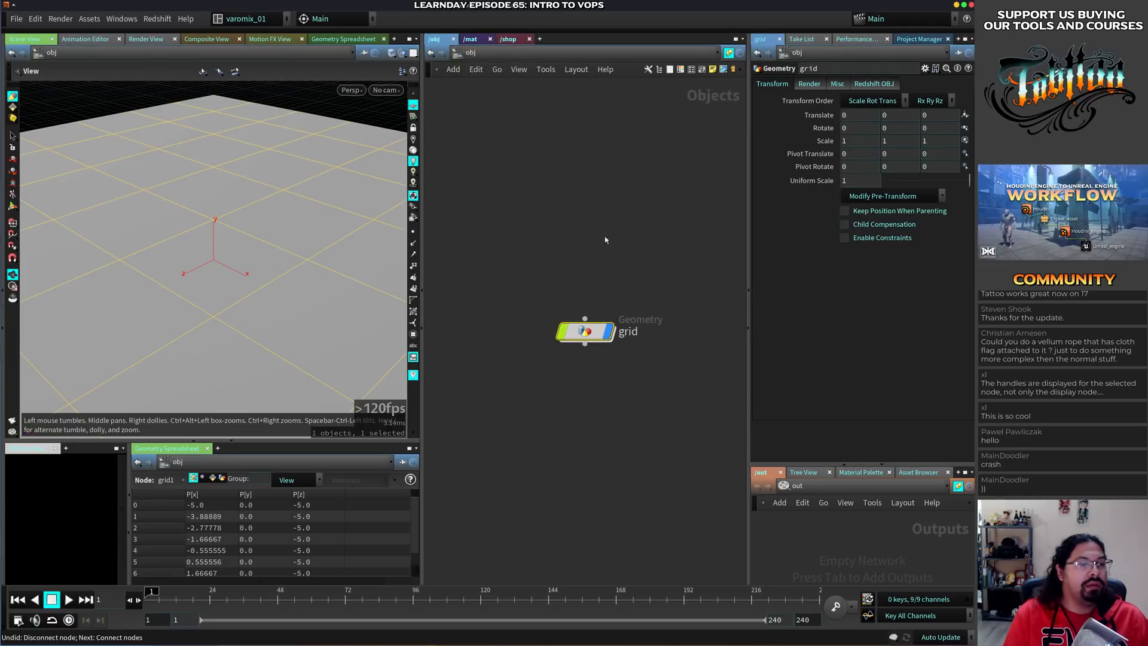
key(Delete)
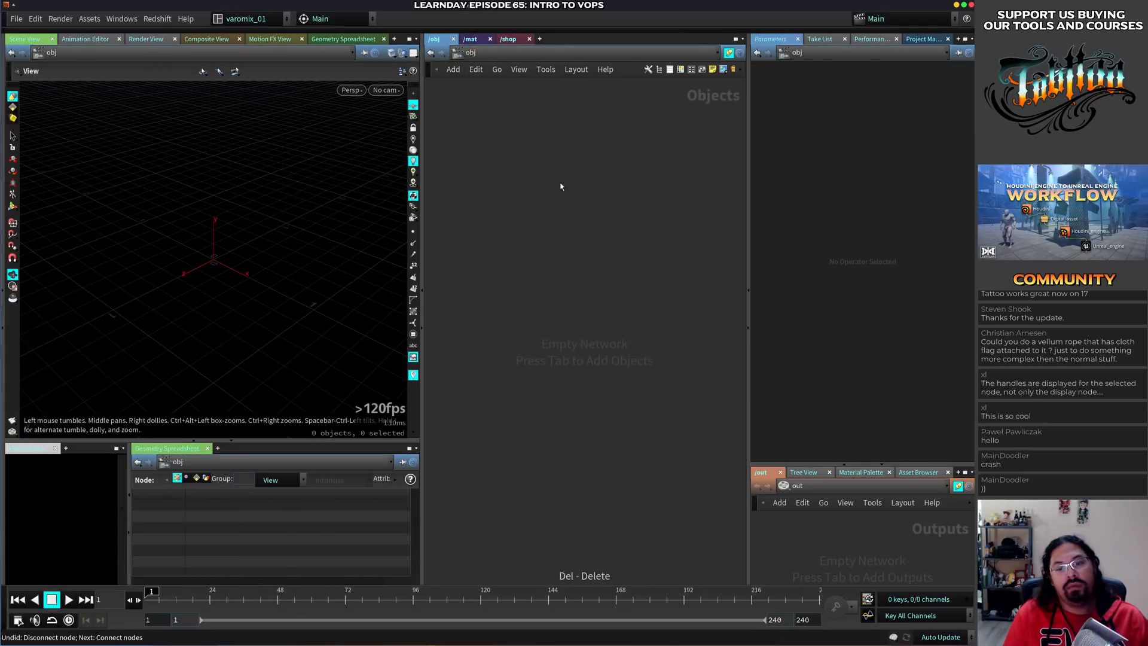
Create a Torus object in the empty object network
key(Tab)
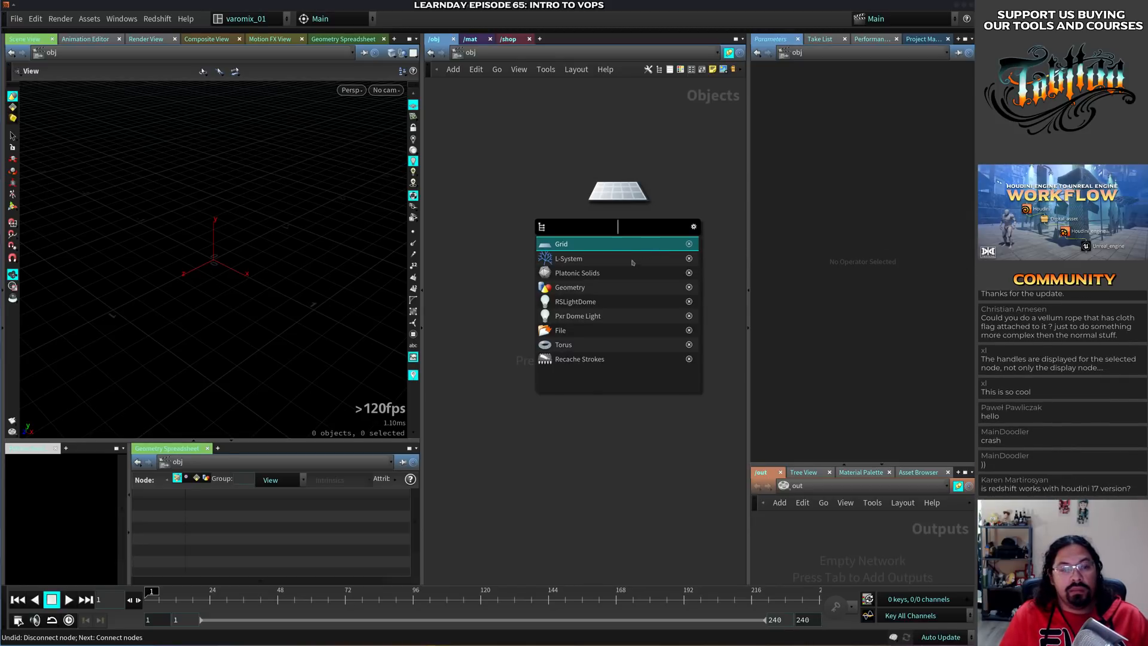
key(Escape)
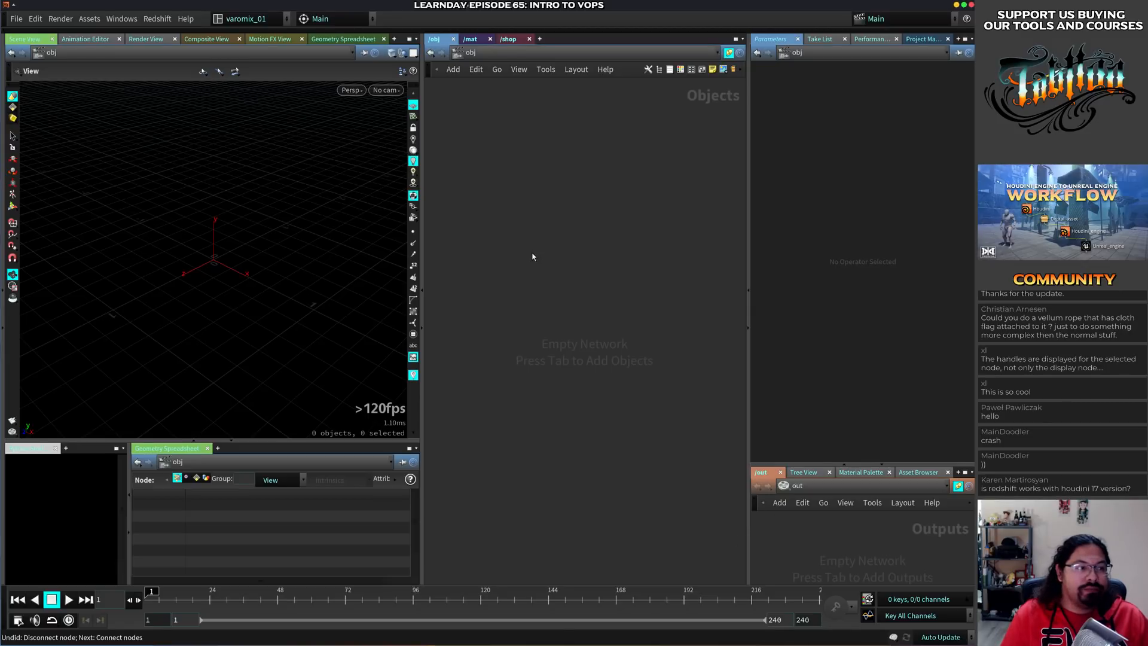
key(Tab)
text(tor)
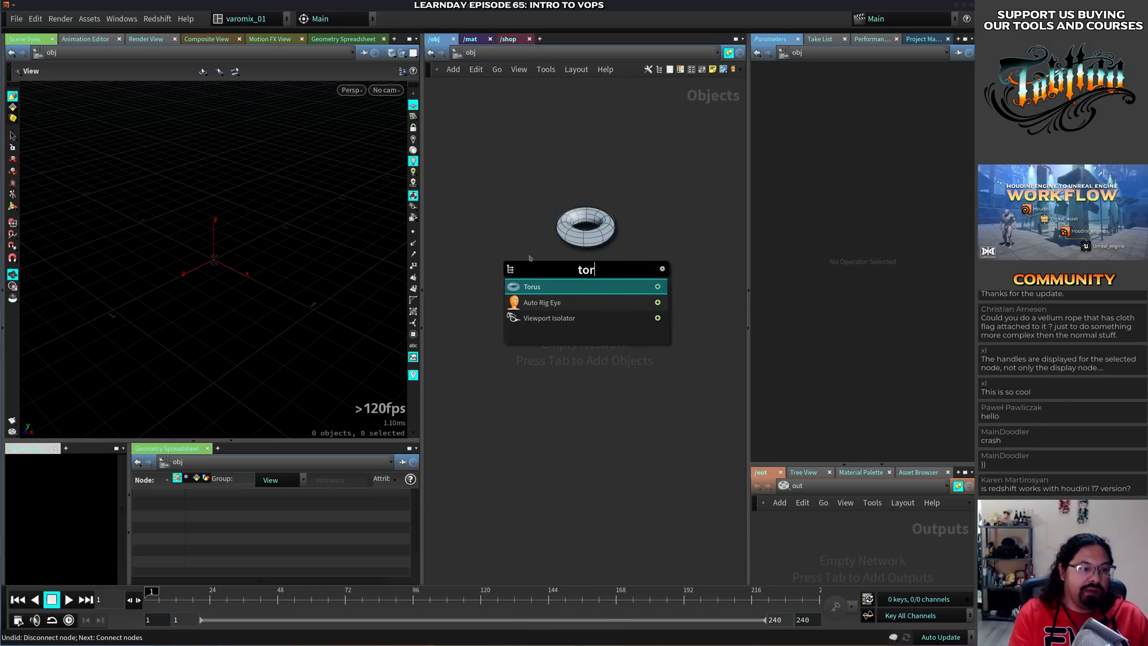
key(Return)
Add a Redshift render node to the output network and open its RenderView, moved clear of the viewport
click(844, 553)
key(Tab)
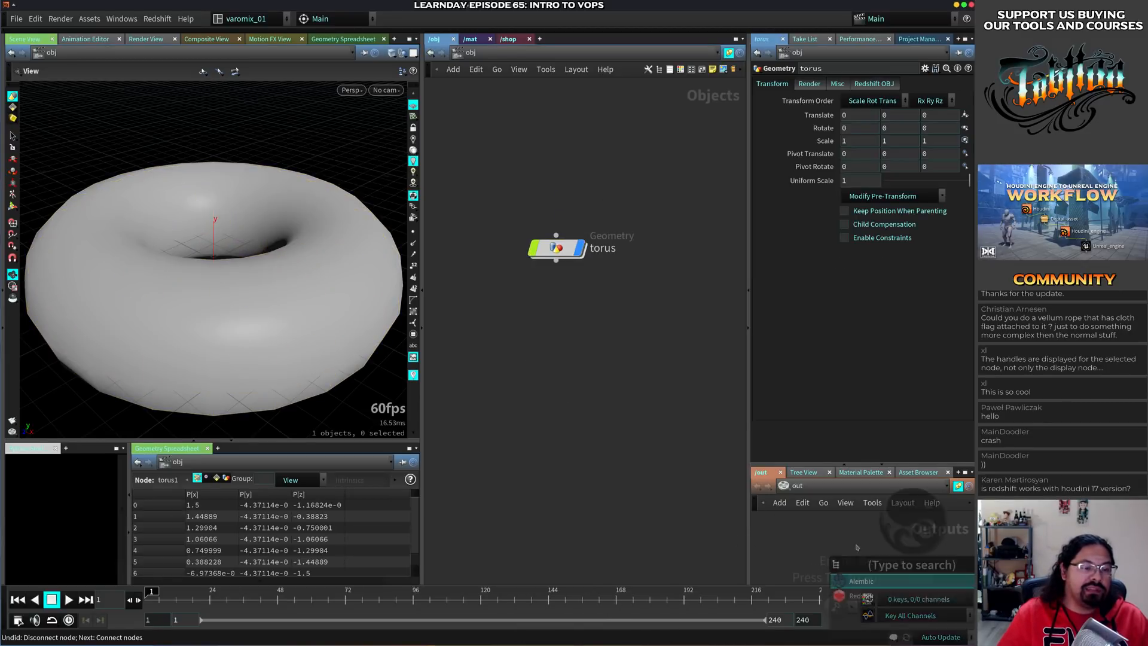
click(853, 596)
click(839, 530)
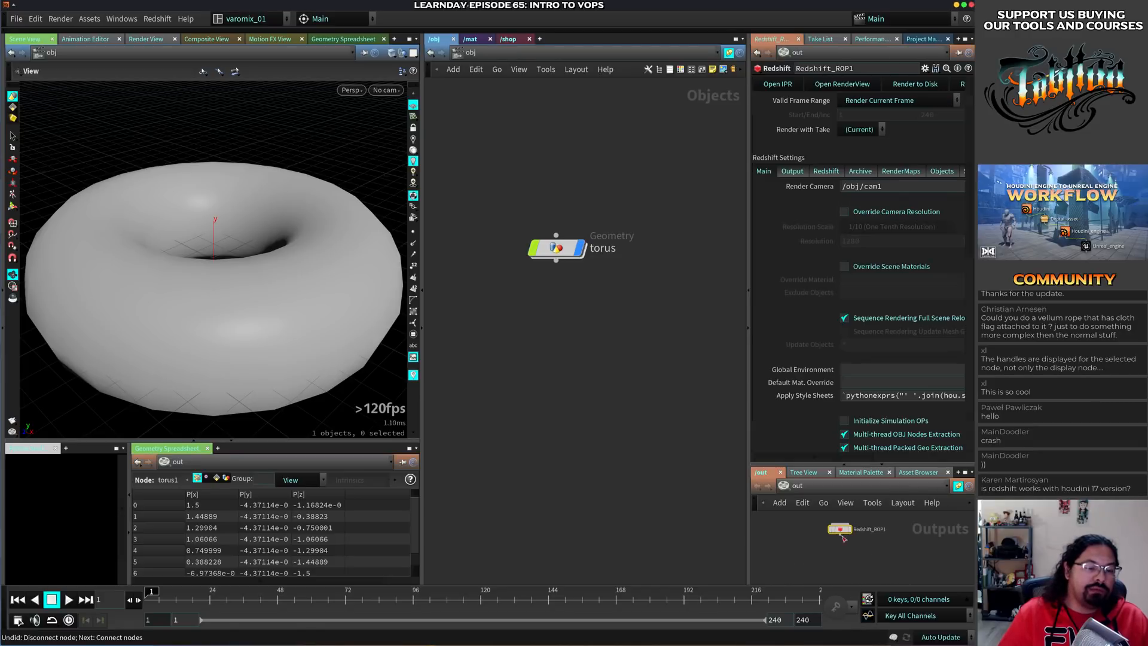
click(847, 88)
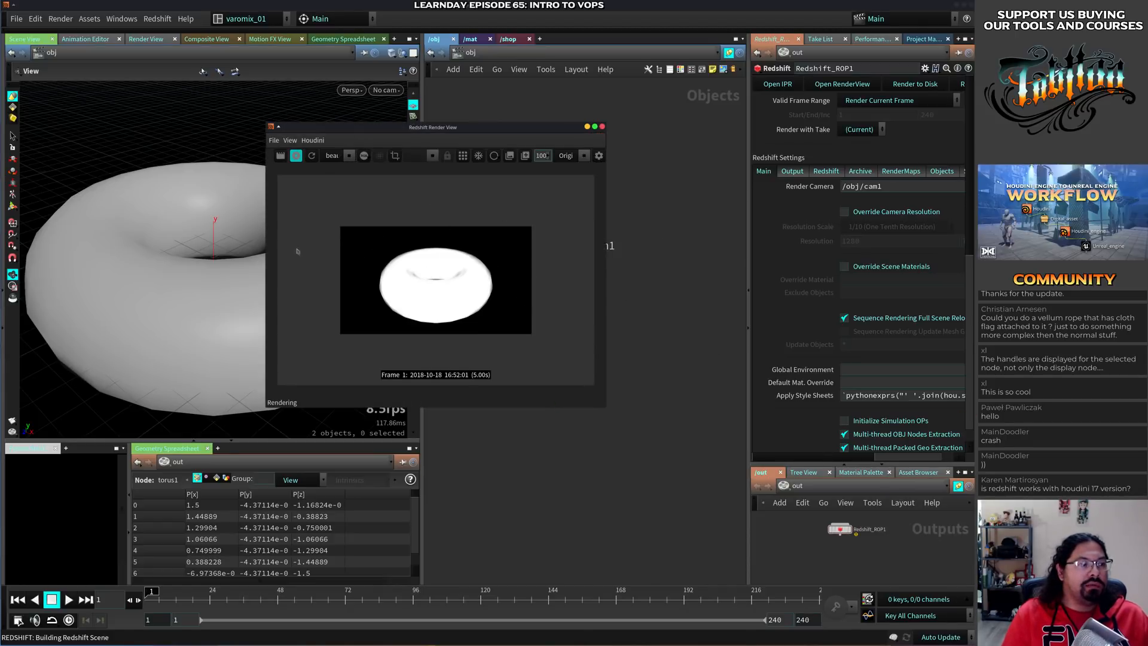
drag(445, 129, 654, 138)
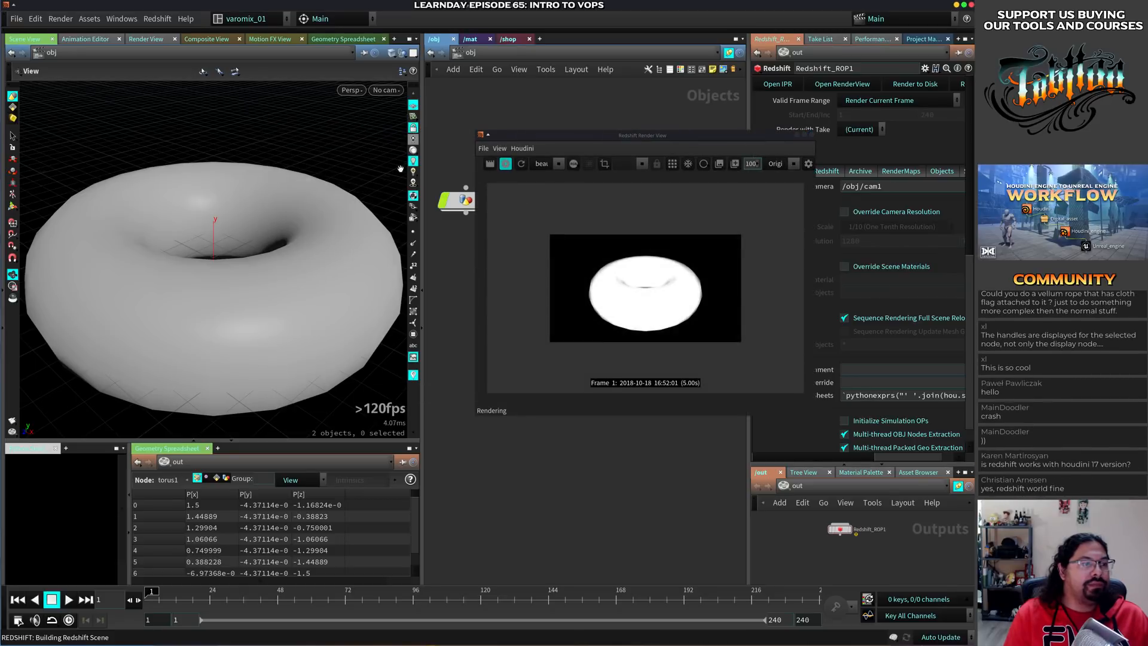
Set the viewport to look through cam1
drag(250, 272, 303, 270)
scroll(304, 269, down, 2)
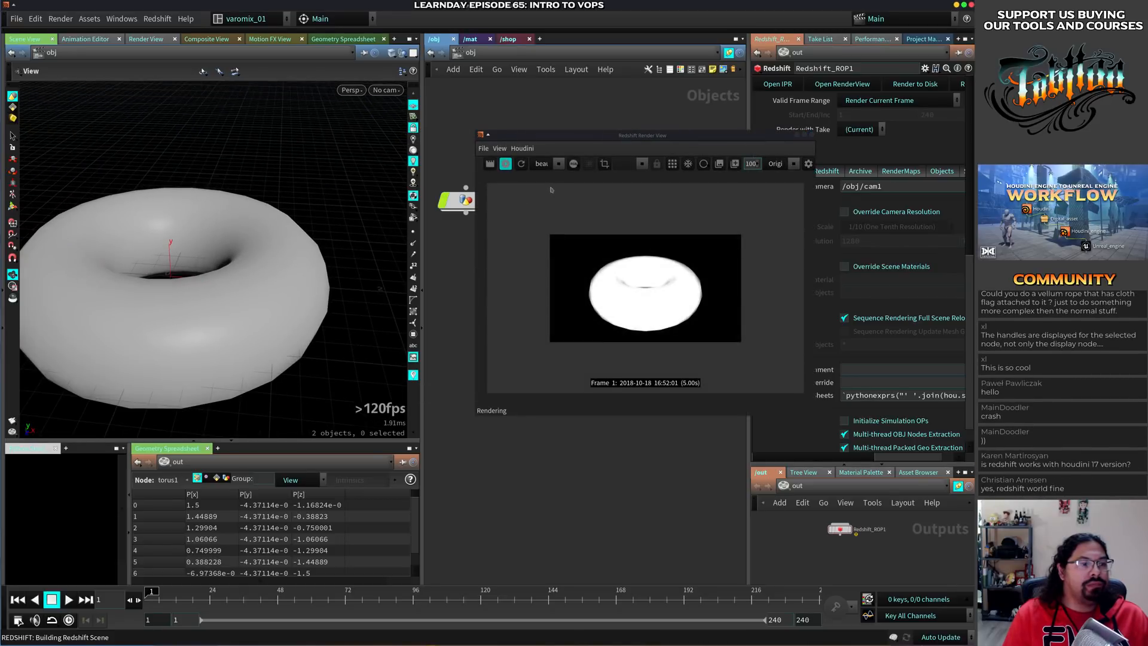
click(383, 91)
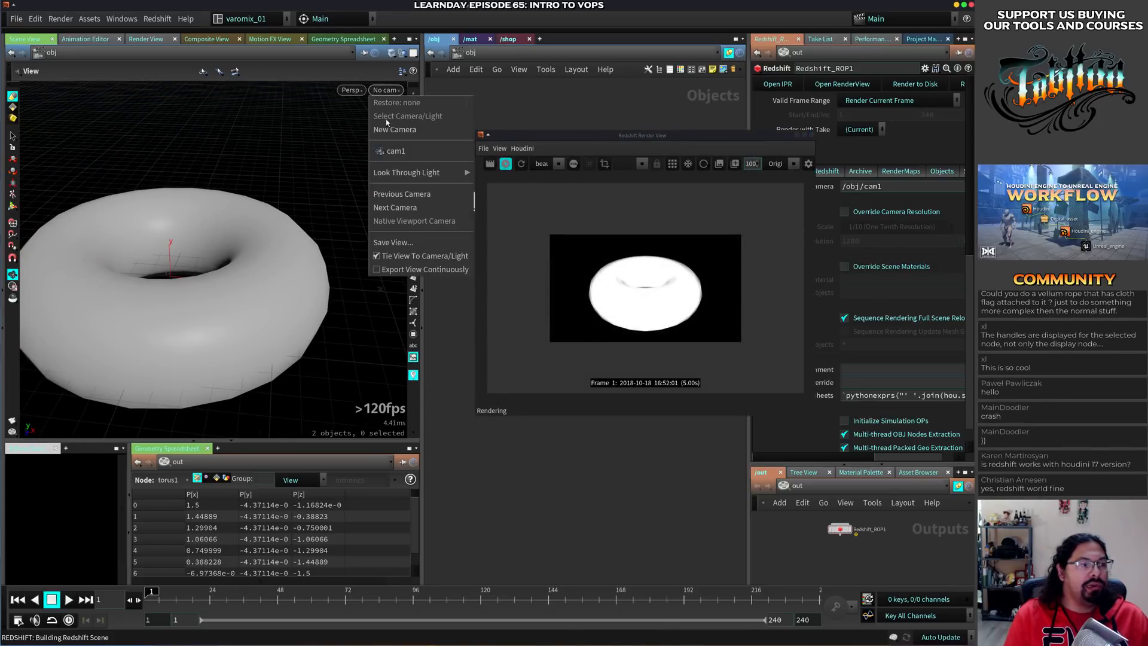
click(383, 150)
Reframe the torus through cam1 to test the live Redshift render, and close the render view
right_drag(295, 264, 179, 266)
drag(178, 267, 219, 306)
middle_drag(219, 306, 234, 289)
right_drag(234, 289, 225, 258)
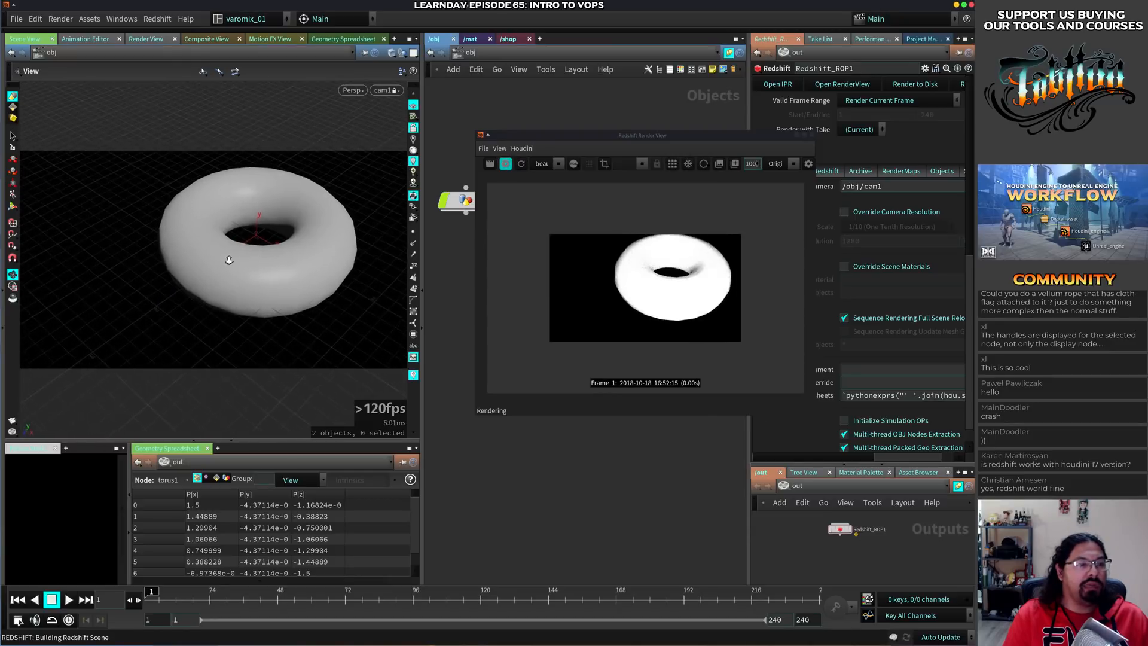
middle_drag(226, 259, 179, 269)
right_drag(179, 269, 245, 257)
mouse_move(246, 257)
middle_down()
mouse_move(235, 277)
mouse_move(243, 267)
middle_up()
right_drag(243, 267, 227, 270)
drag(228, 269, 263, 254)
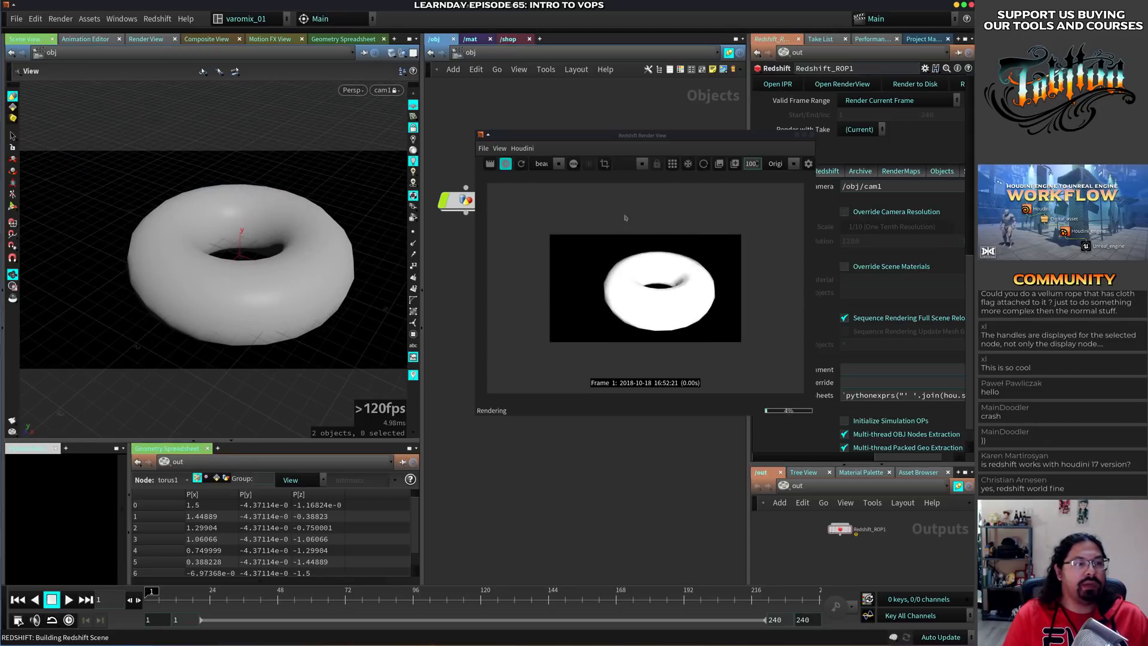
click(808, 137)
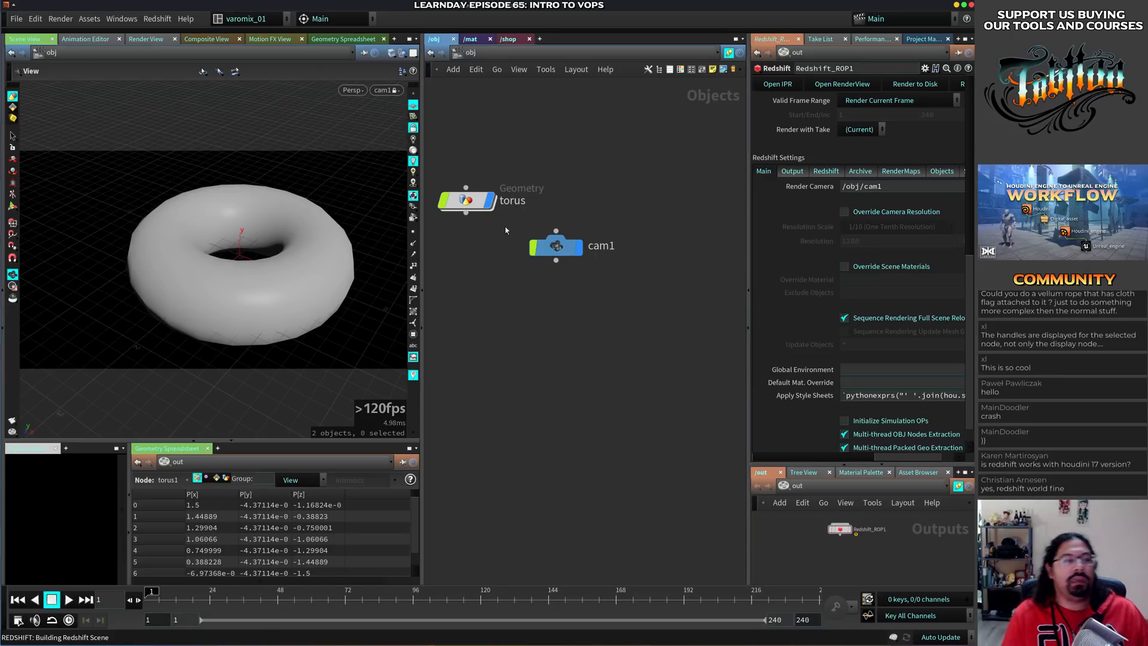
Delete the torus object and add an empty Geometry object above cam1
click(471, 202)
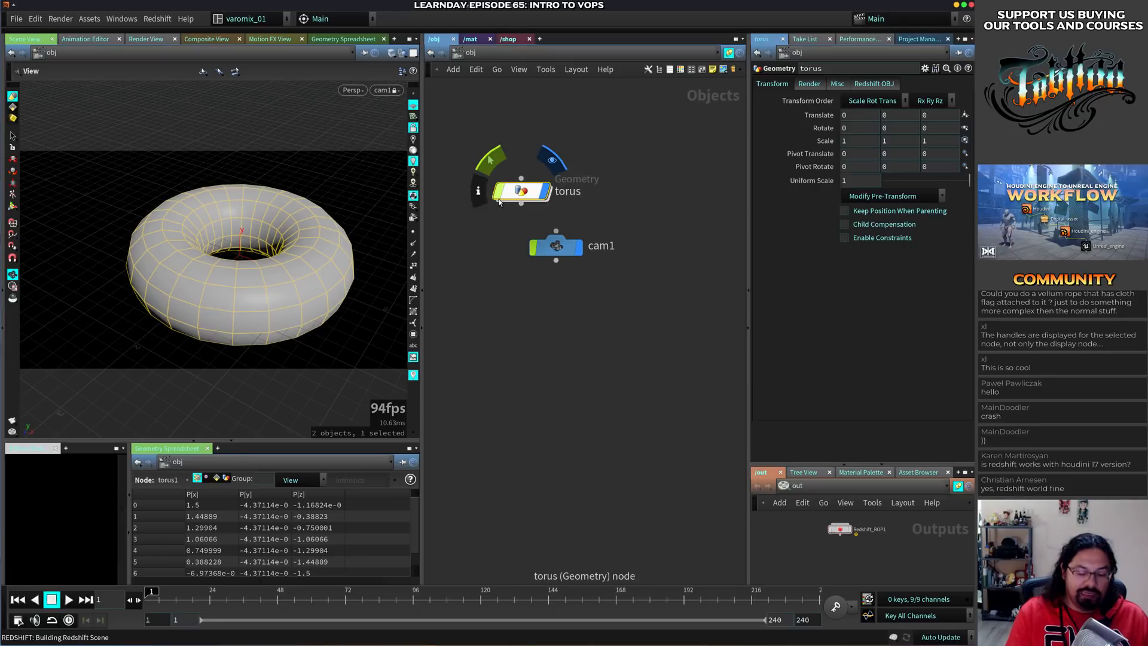
key(Delete)
key(Tab)
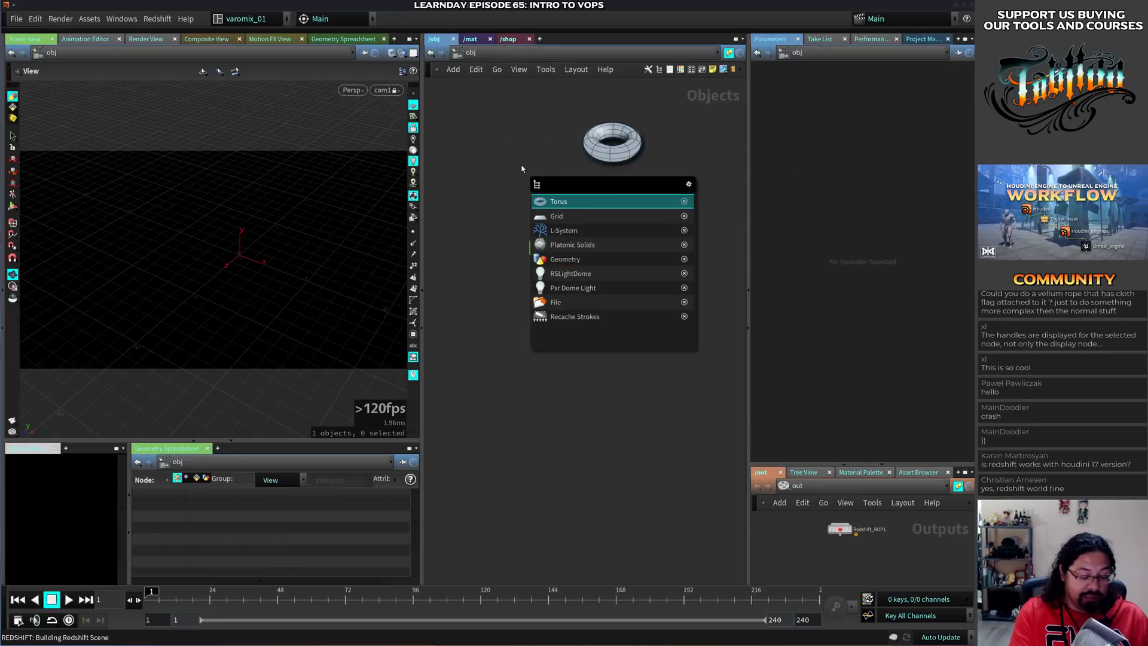
text(ge)
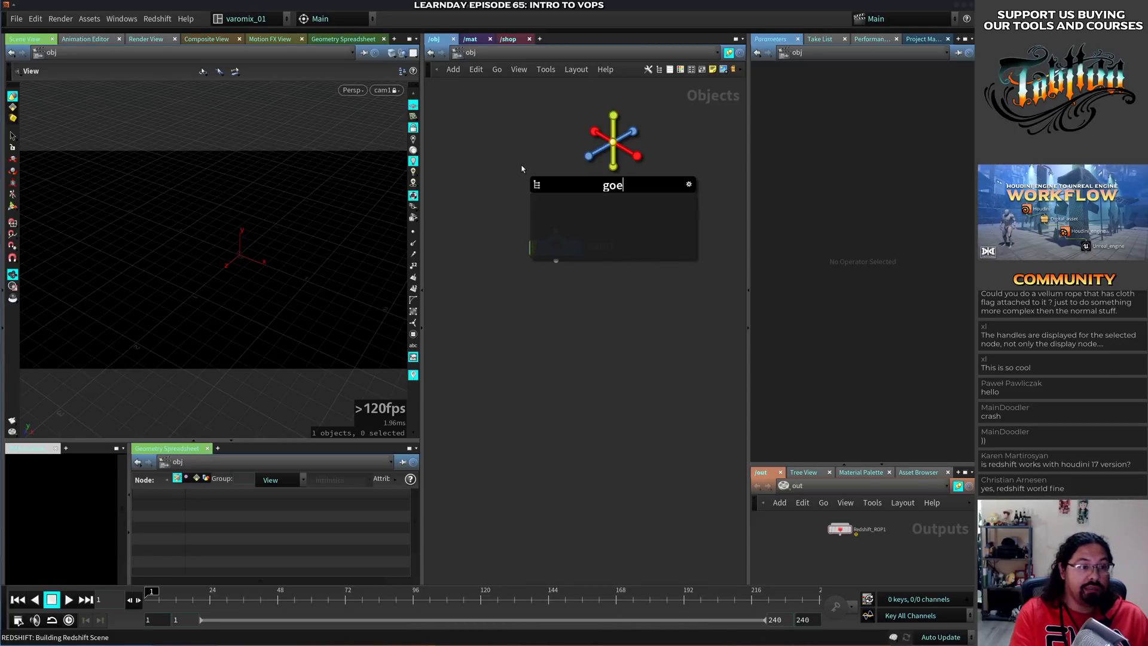
text(o)
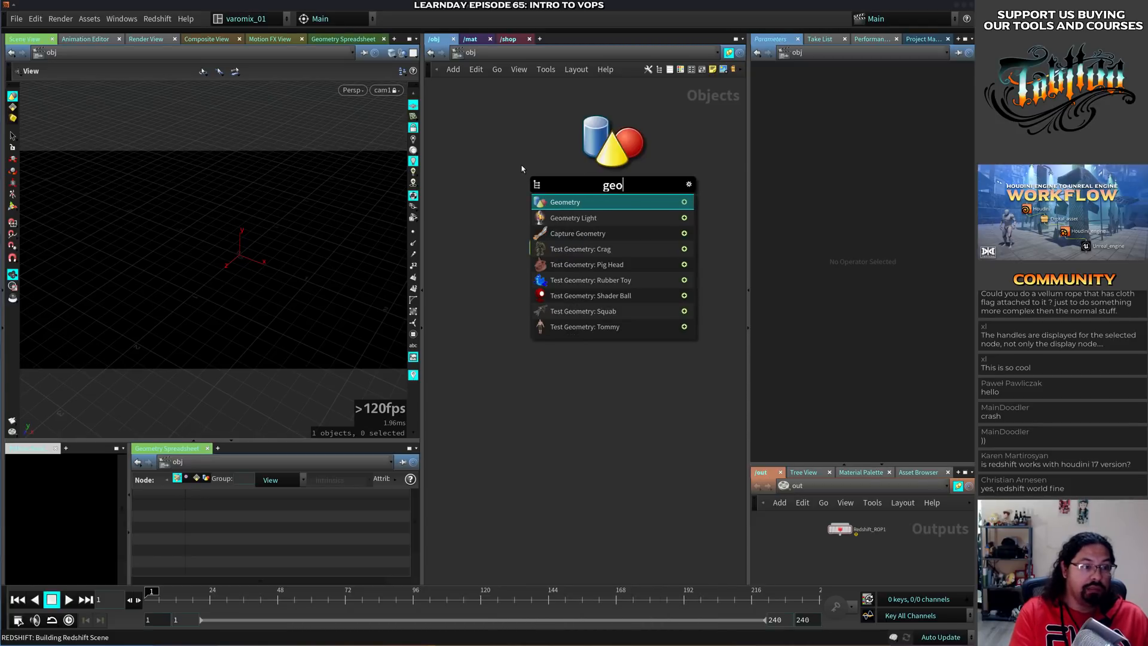
key(Return)
click(562, 175)
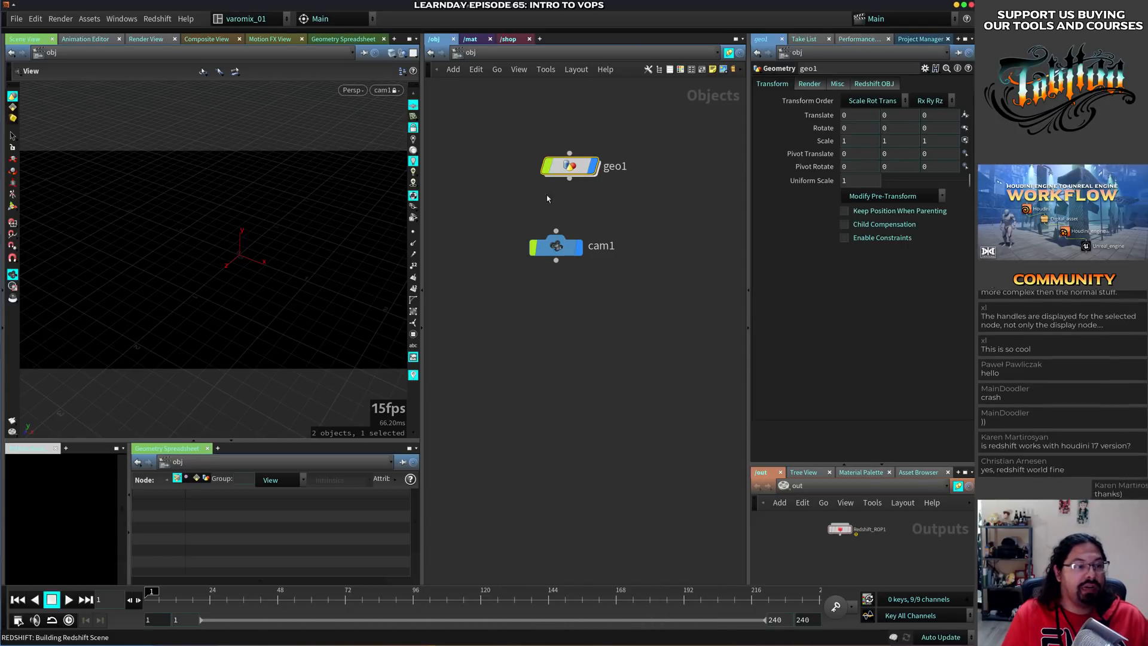
Go inside the new geo1 object and add a Line node to its empty network
double_click(569, 166)
key(Tab)
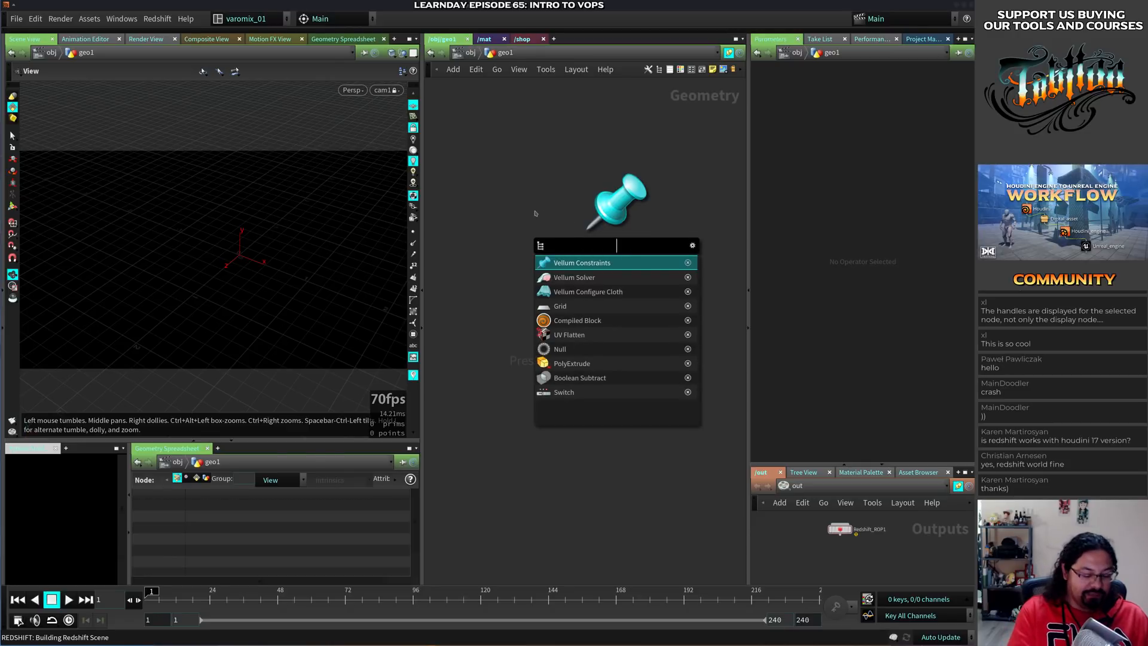
text(line)
key(Return)
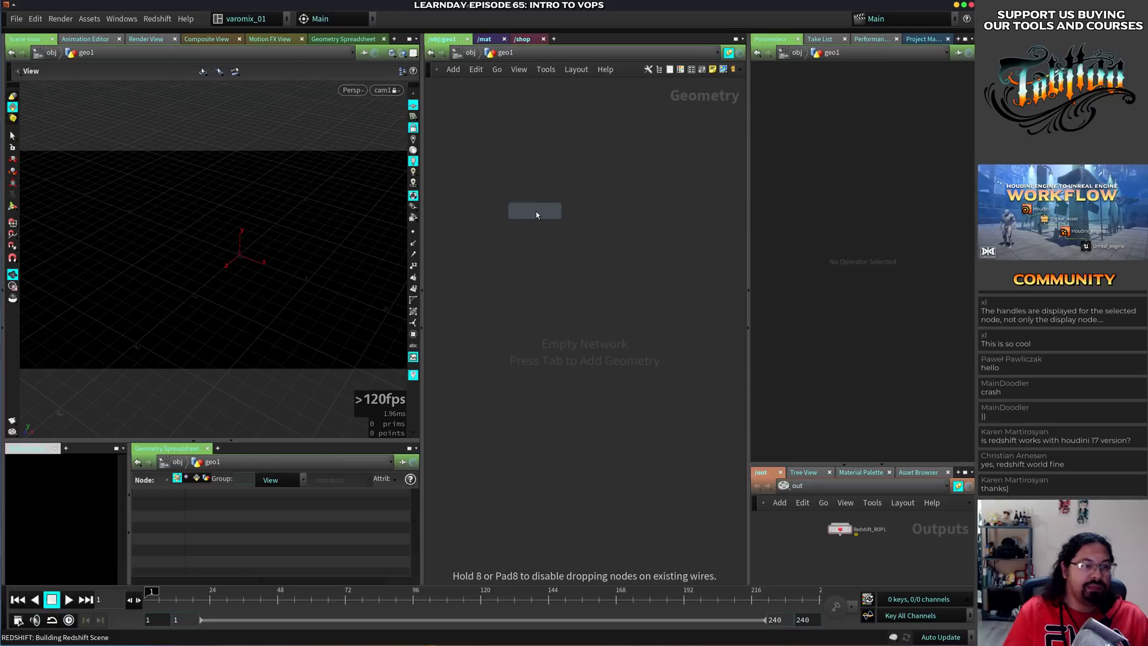
click(569, 168)
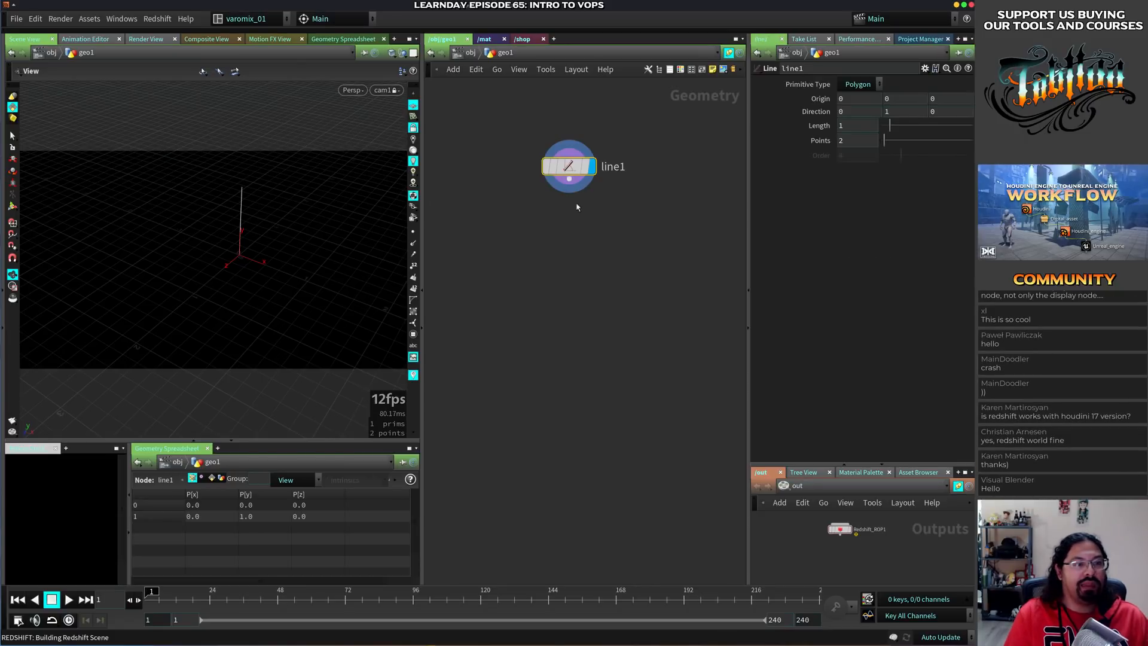
Dismiss the node search started from the line's output and show the shelf tools above the panes
click(569, 173)
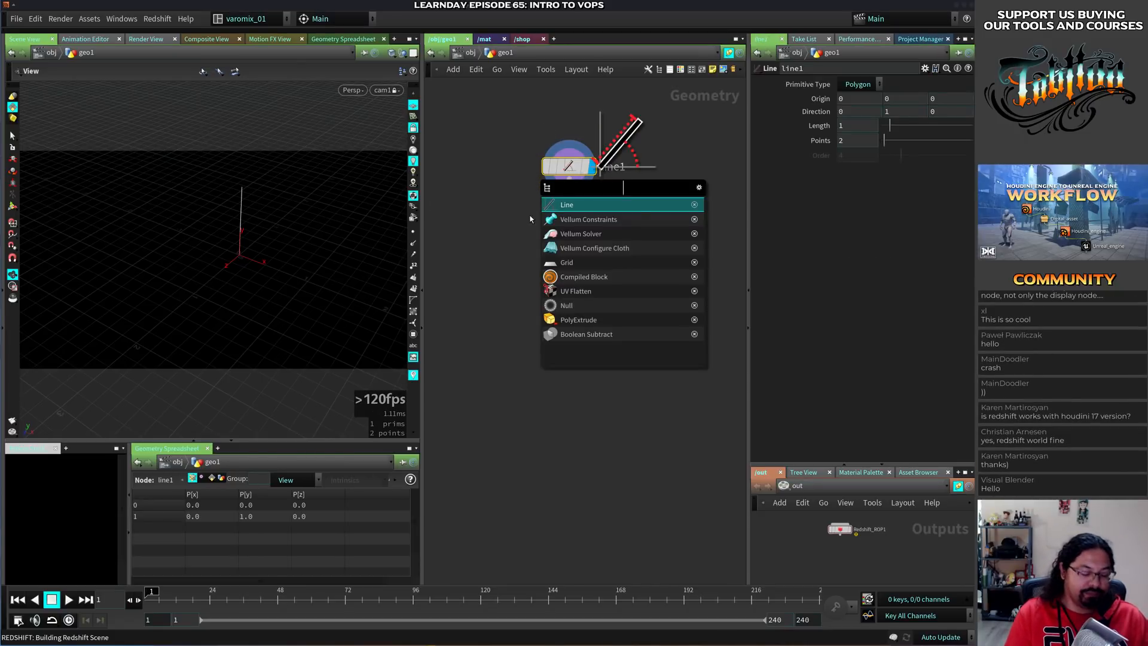
click(599, 31)
click(599, 30)
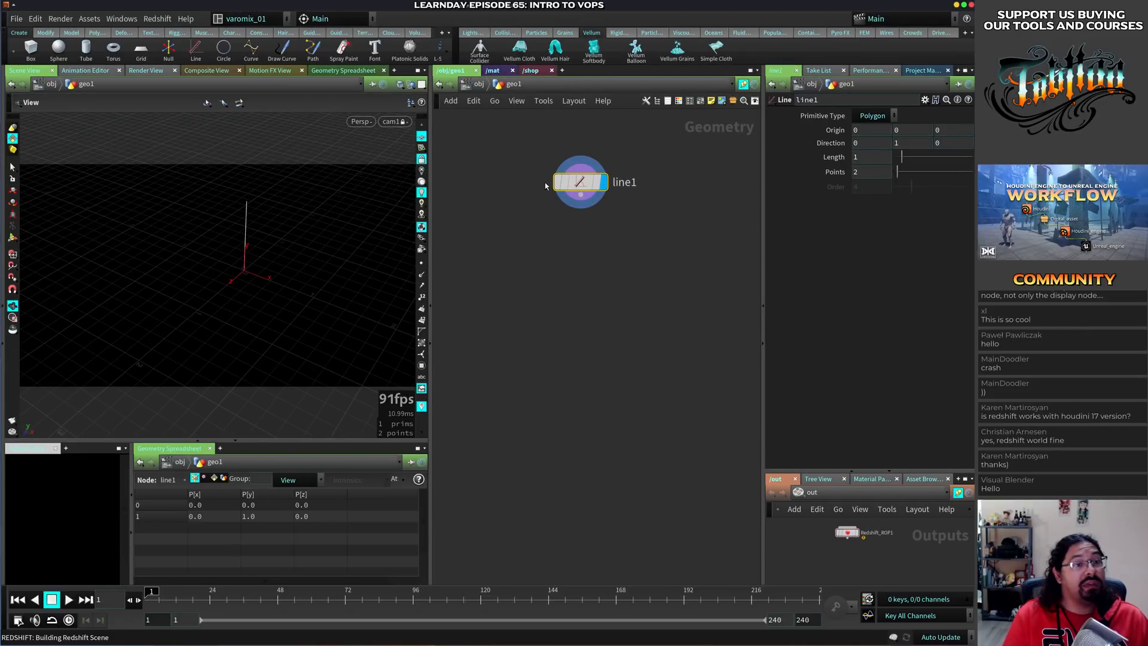
Search for the Vellum nodes from the line's output and add a Vellum Configure Cloth node below it
mouse_move(577, 185)
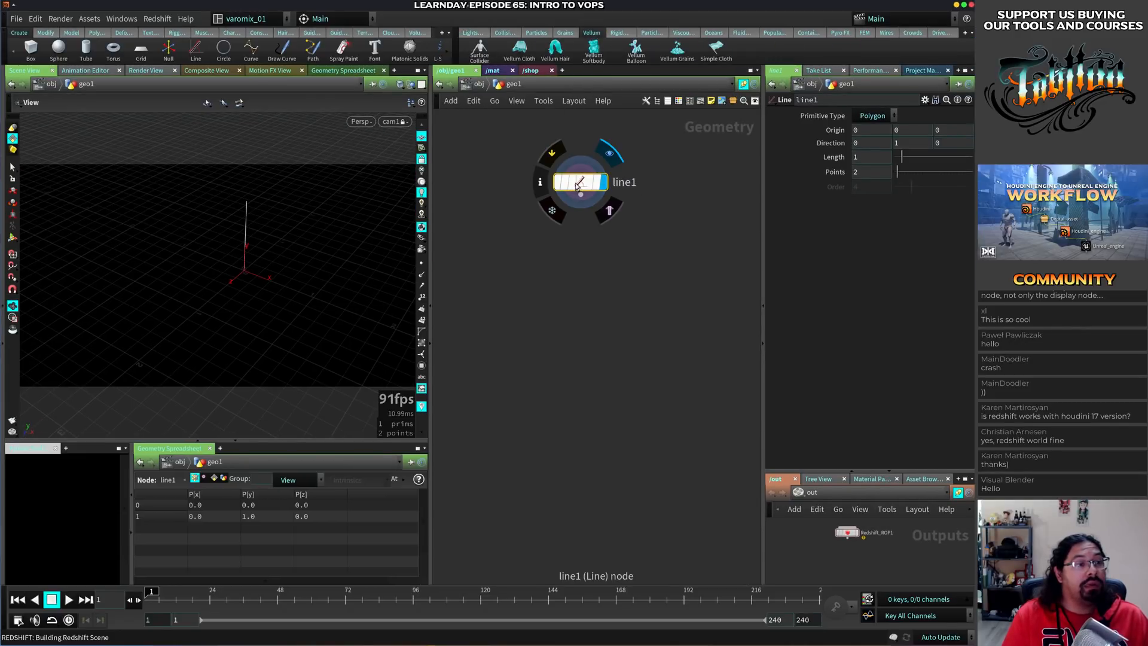
click(583, 189)
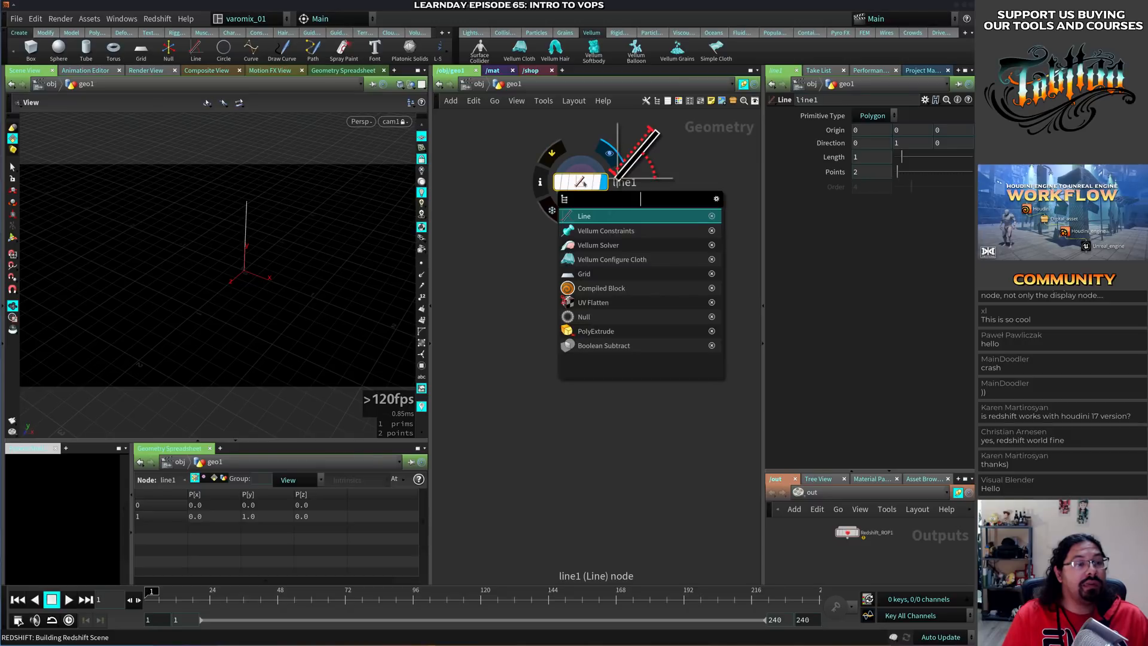
text(vellum)
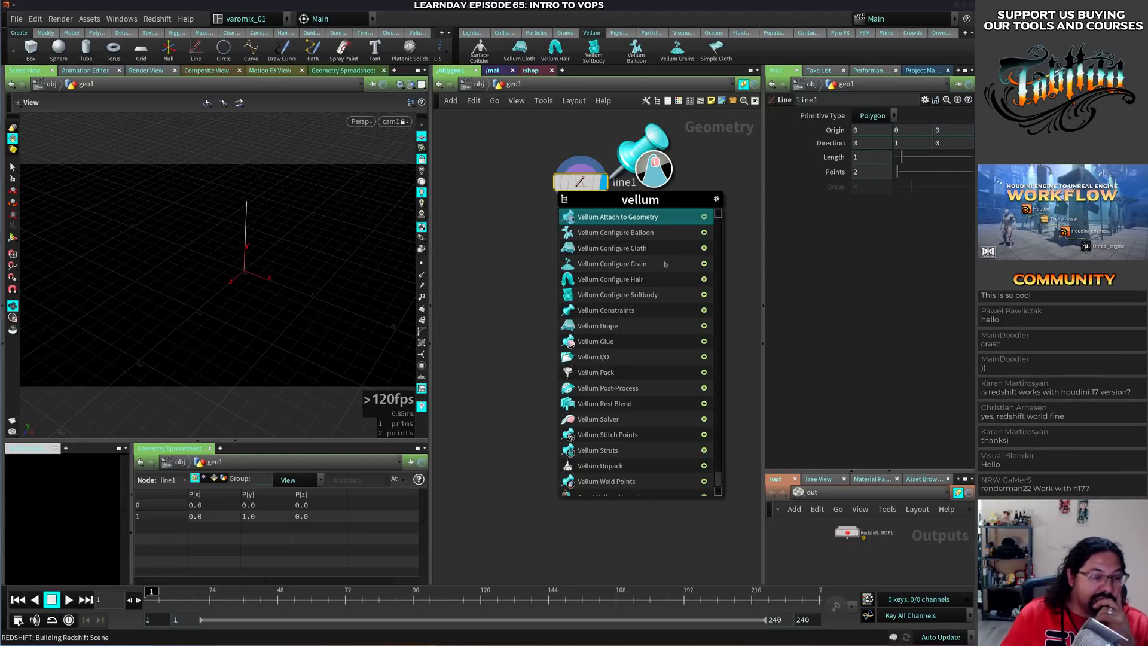
scroll(632, 287, down, 1)
scroll(631, 287, up, 1)
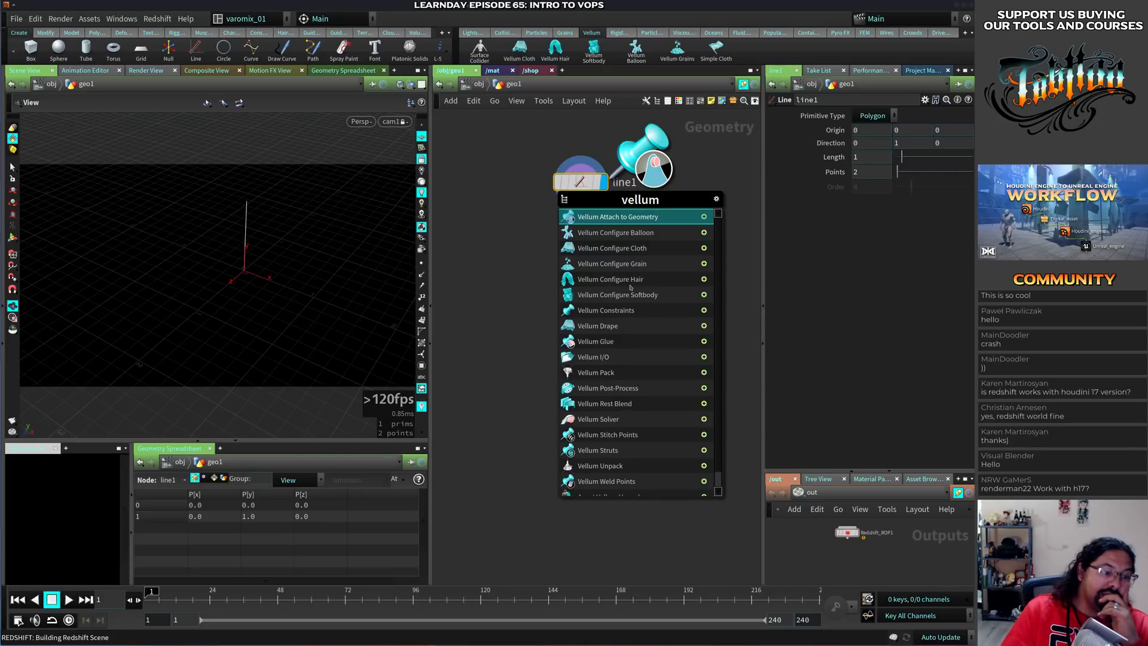
scroll(632, 287, down, 1)
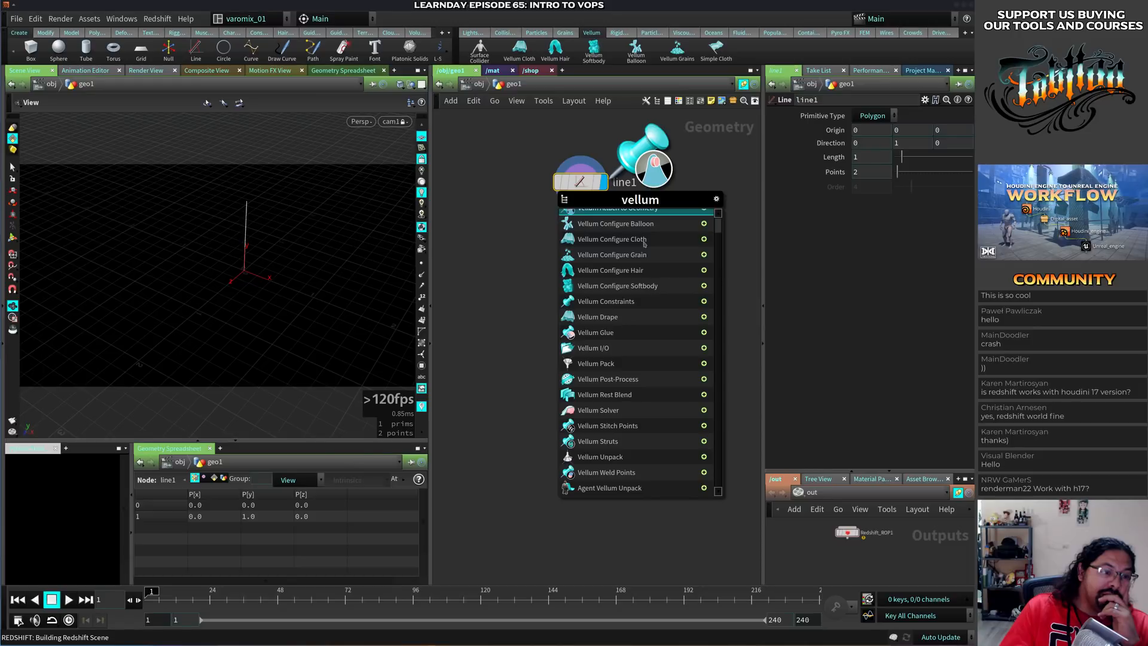
scroll(635, 369, up, 1)
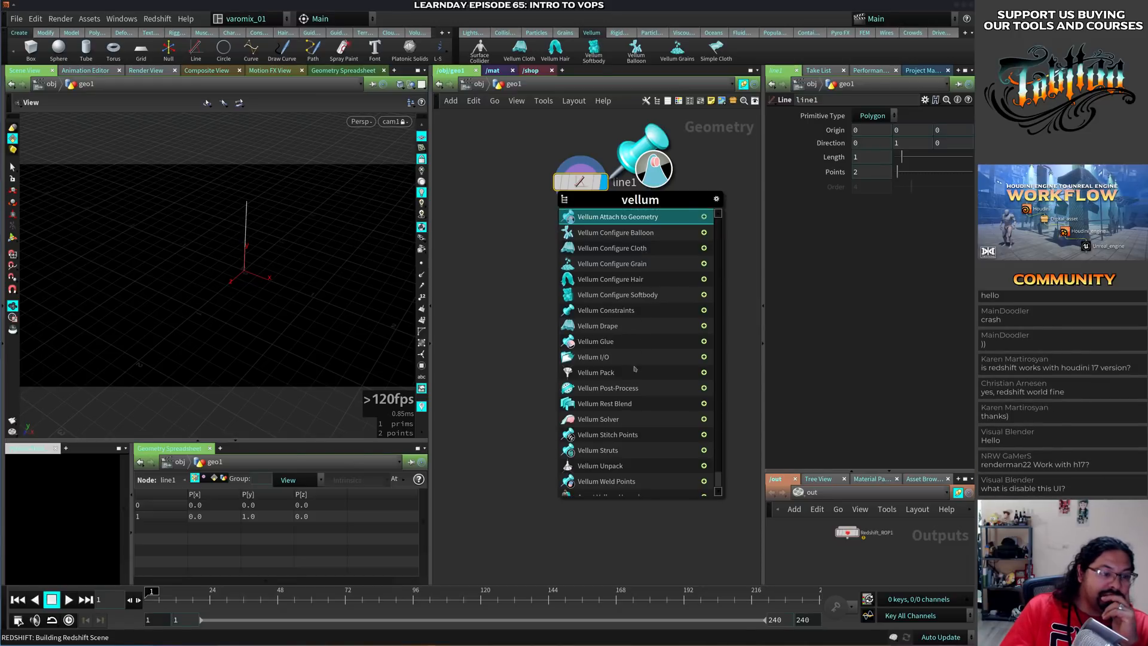
click(636, 248)
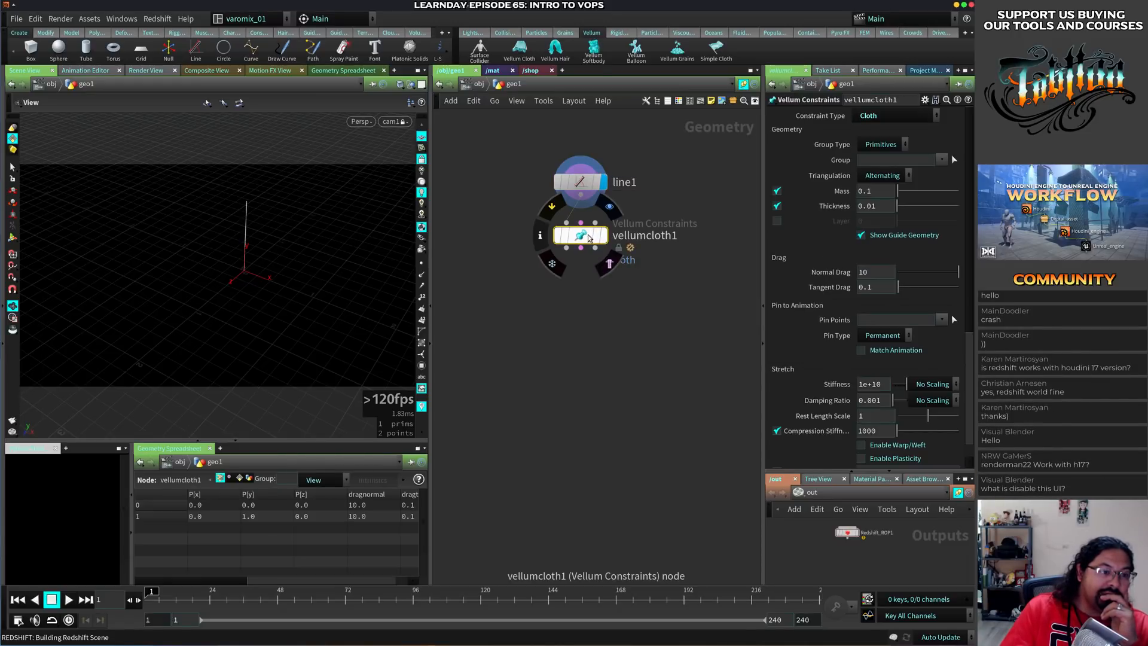
Set the Vellum node's constraint type to String and turn on its display flag
click(869, 117)
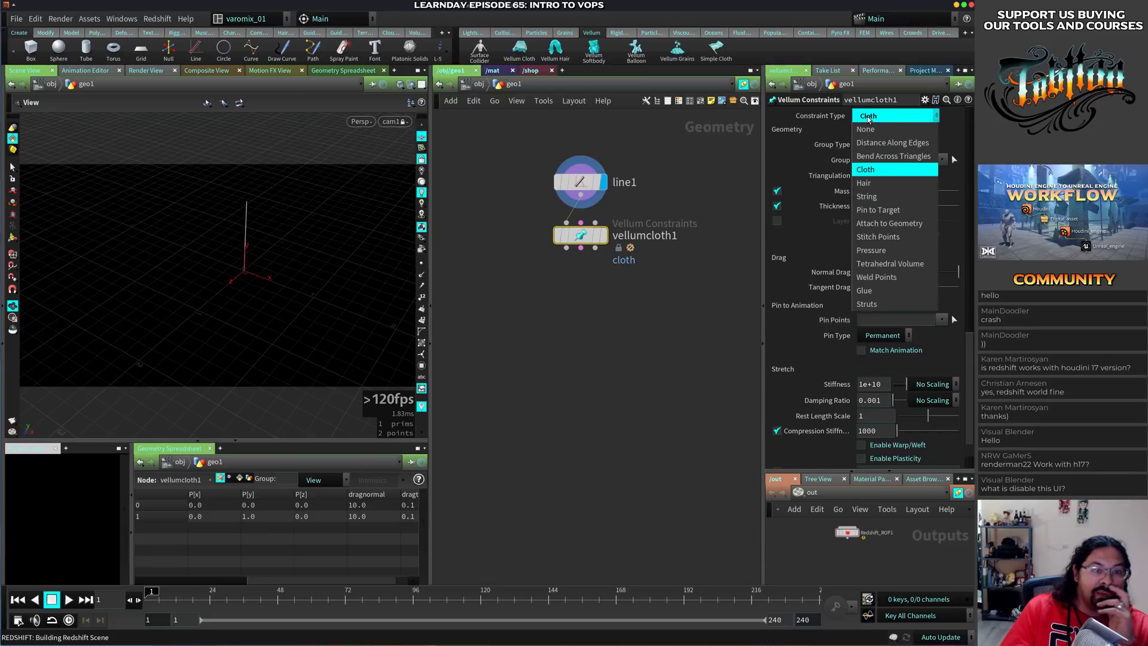
click(887, 197)
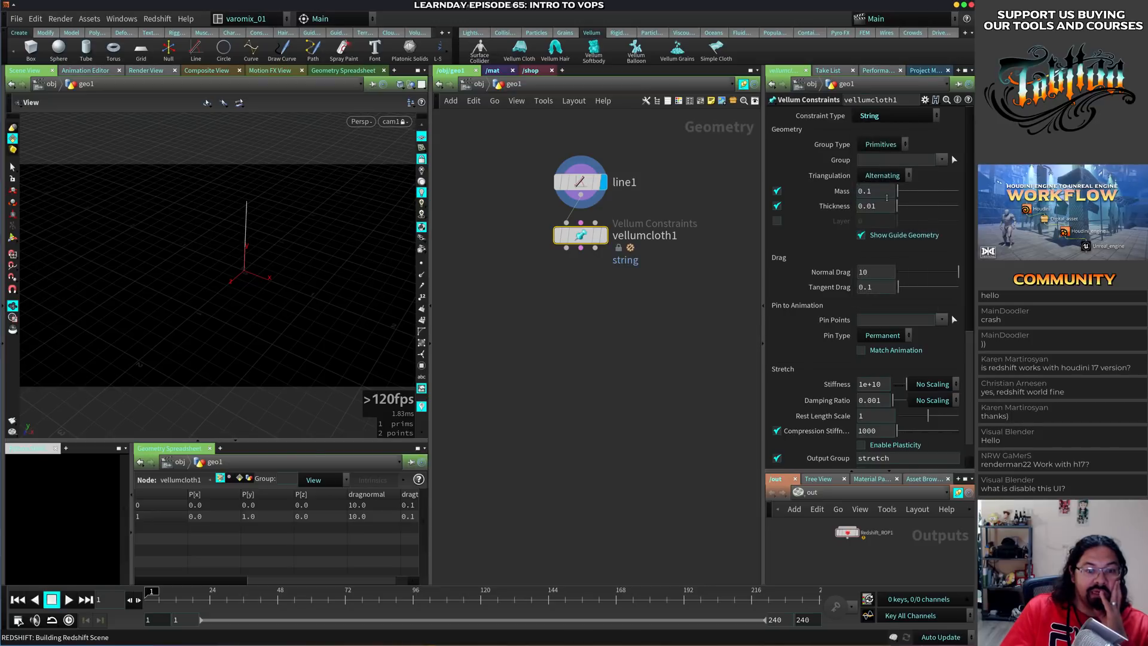
click(602, 237)
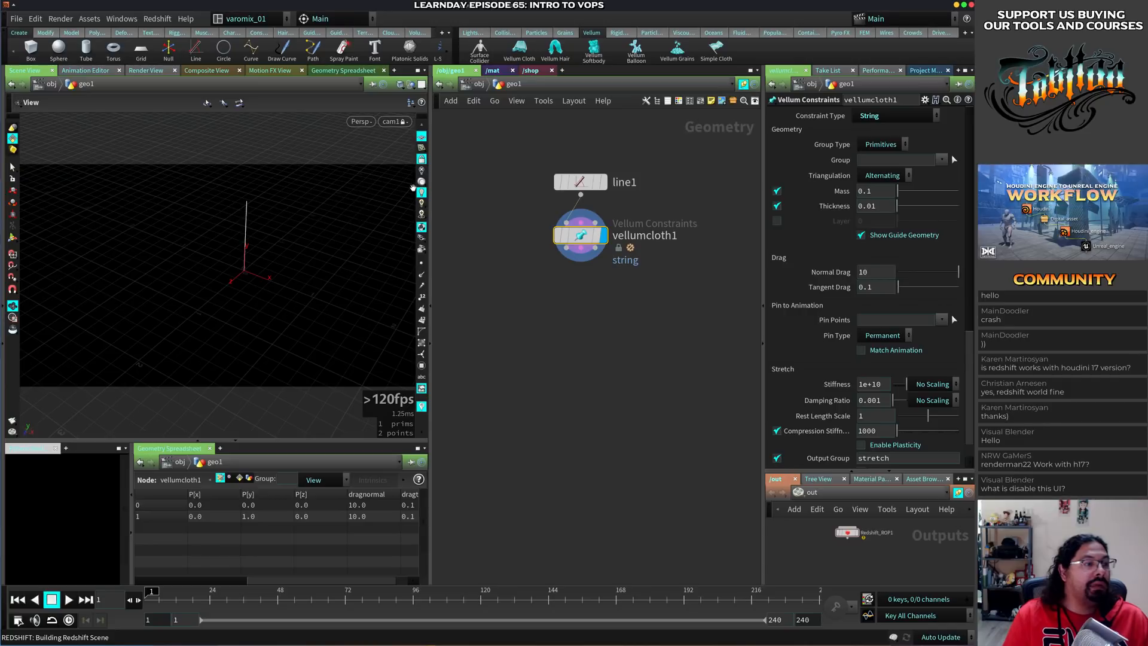
Release the viewport from cam1, then set the Line node's length to 5 and its points to 50
click(421, 159)
middle_drag(288, 297, 281, 314)
drag(281, 314, 290, 294)
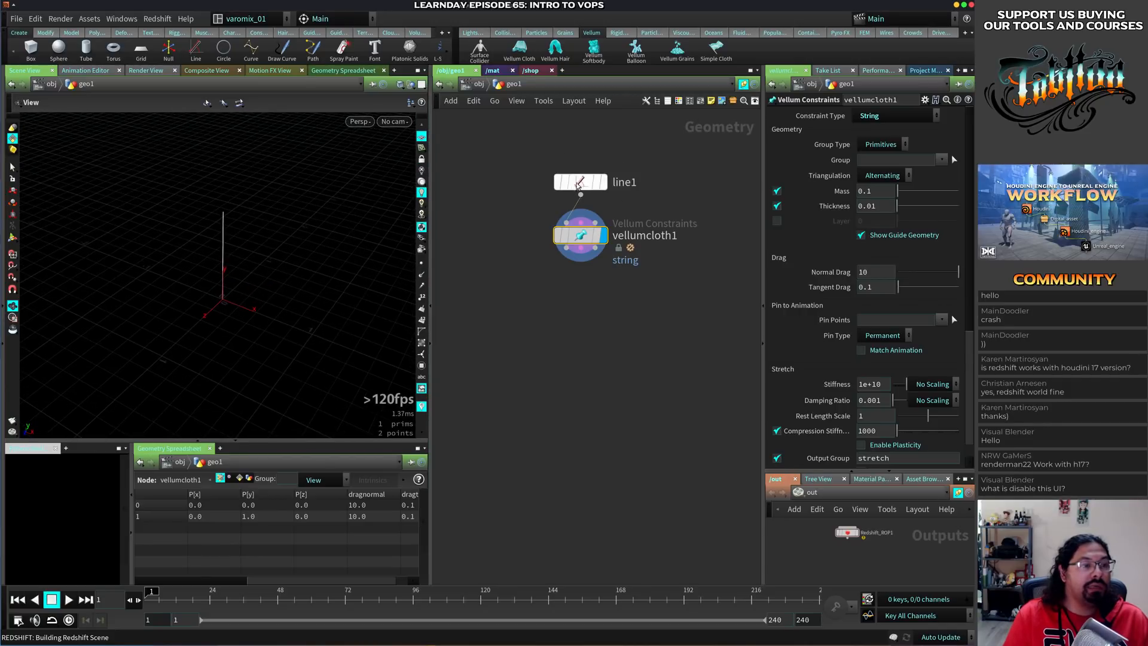
drag(587, 183, 588, 159)
drag(901, 157, 790, 153)
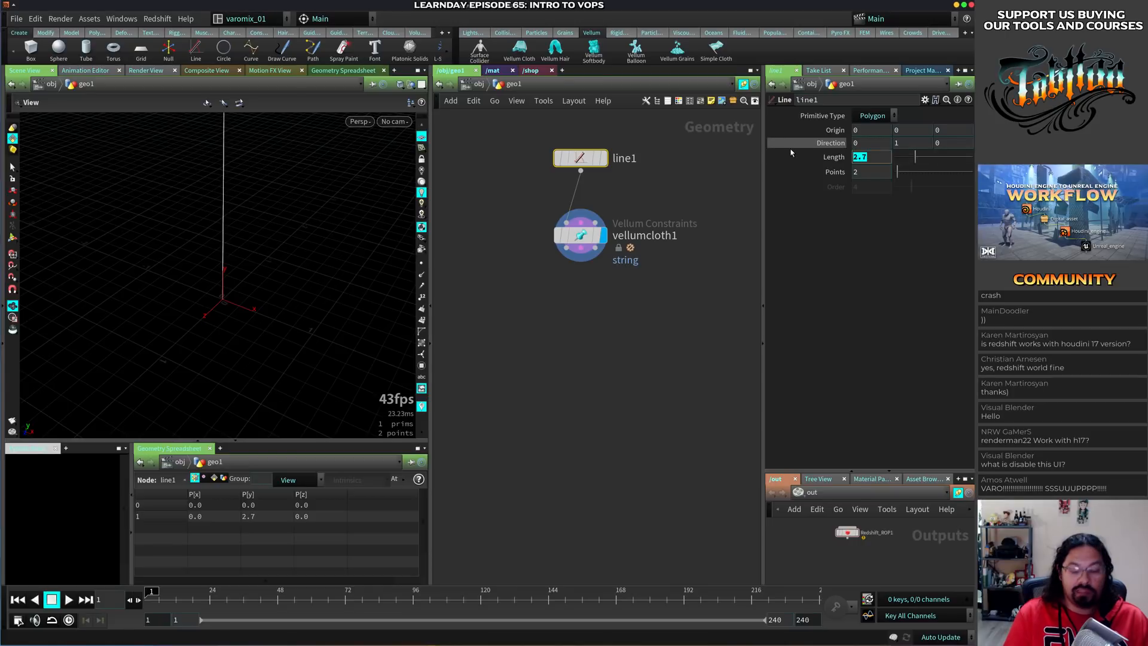
text(5)
key(Return)
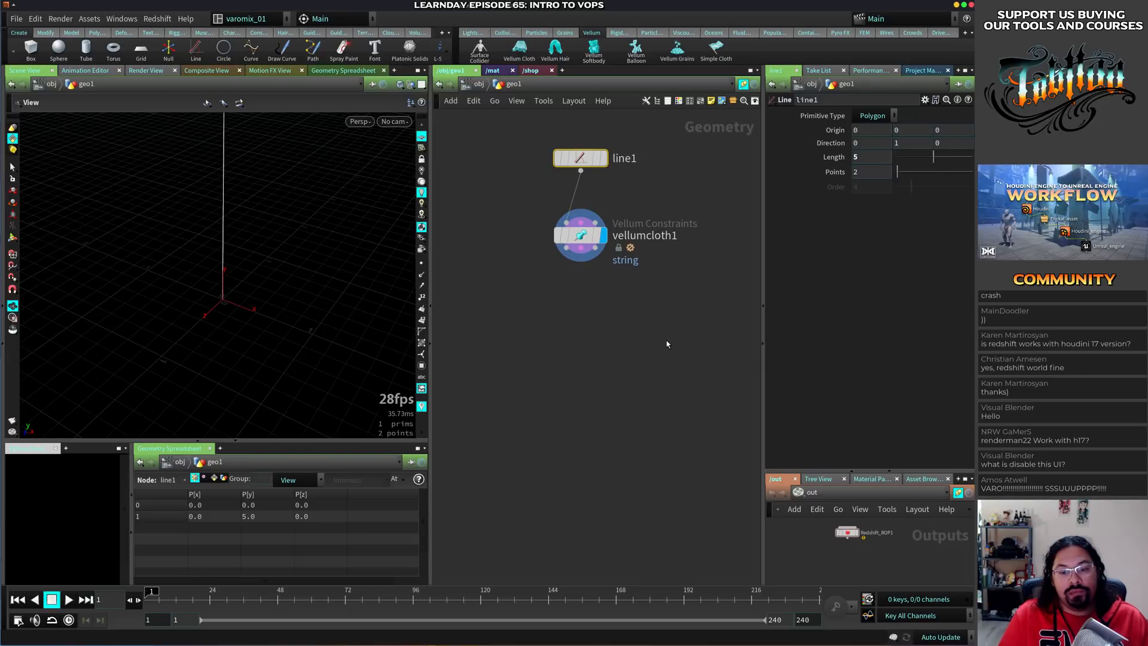
click(726, 339)
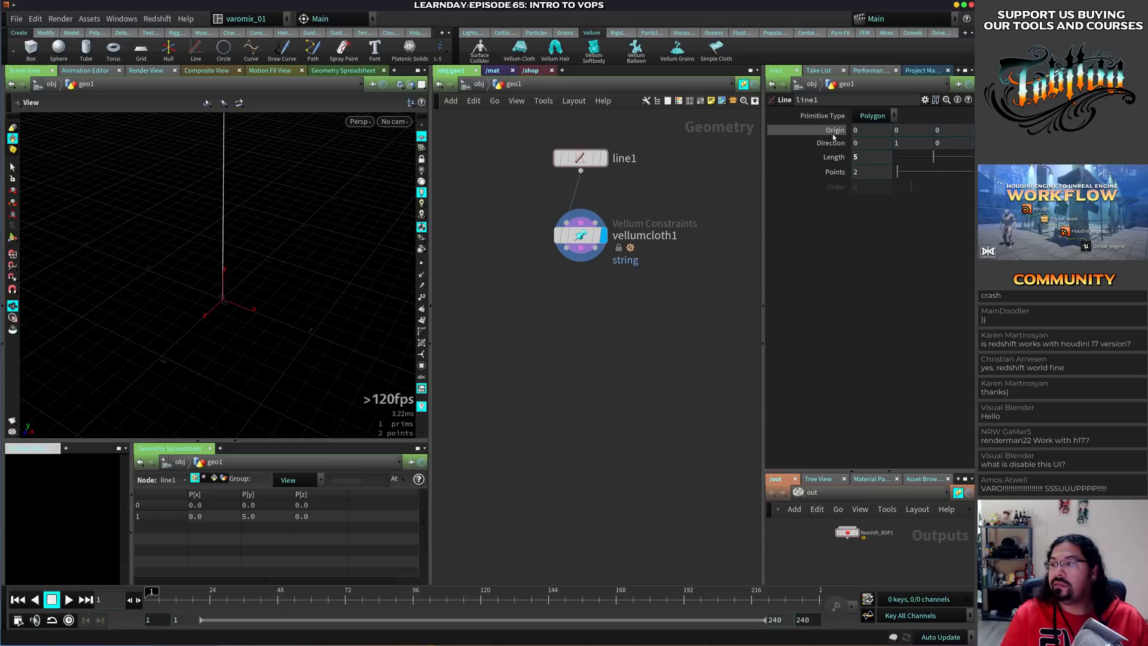
click(872, 116)
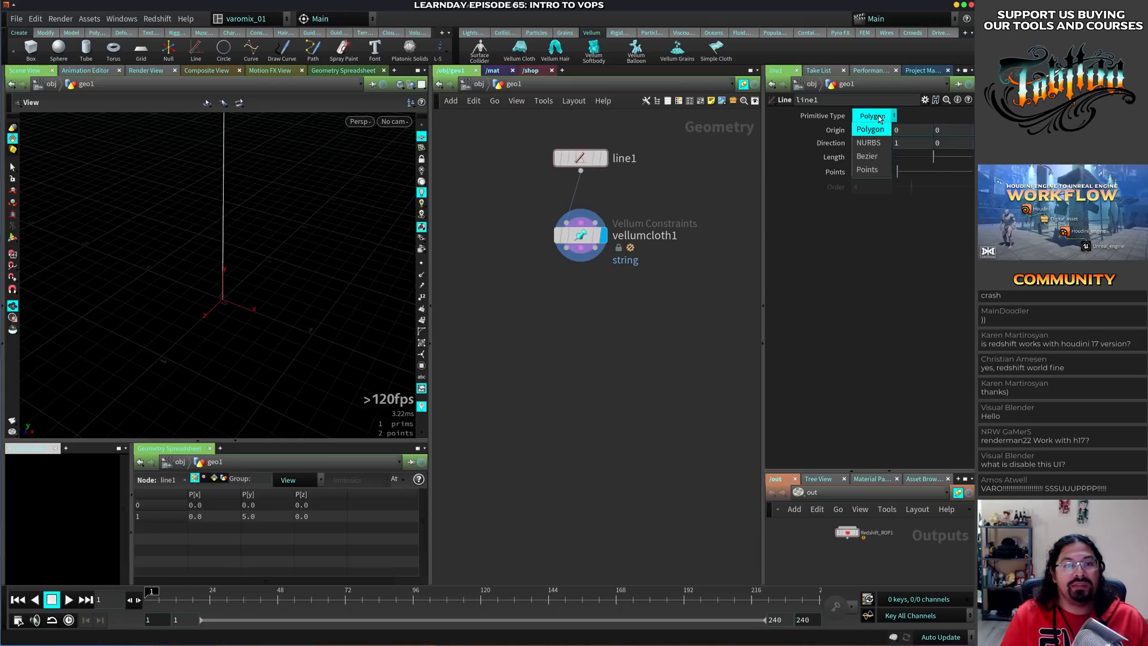
drag(902, 173, 972, 172)
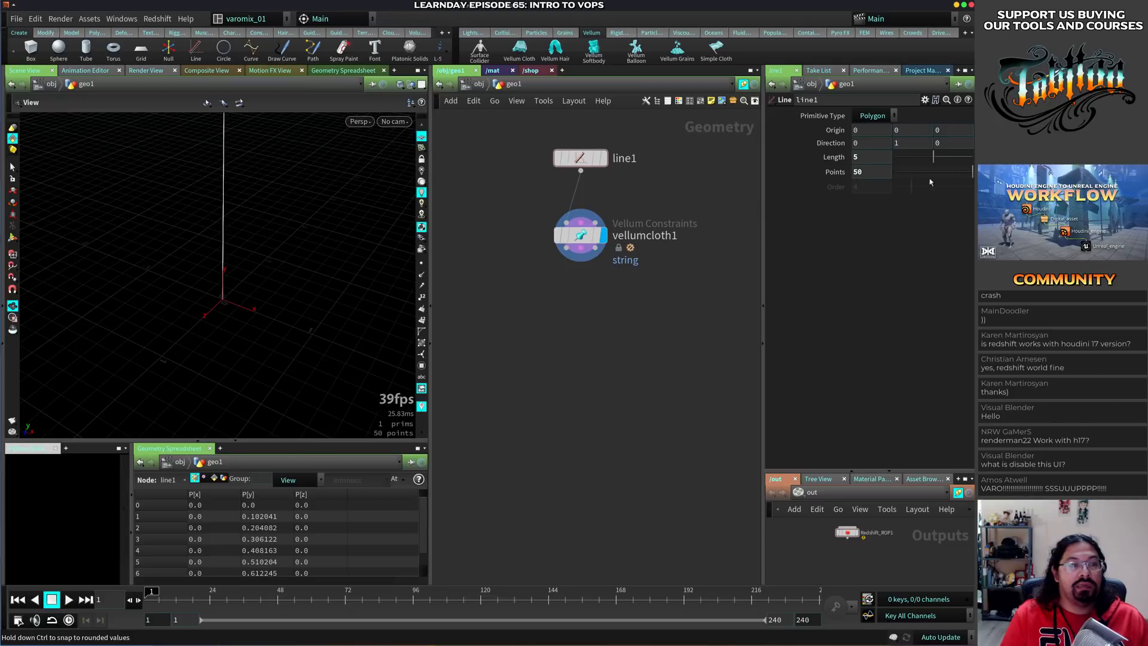
Collapse the lower panes to enlarge the viewport and select the whole line in it
middle_drag(300, 215, 296, 303)
drag(295, 303, 300, 328)
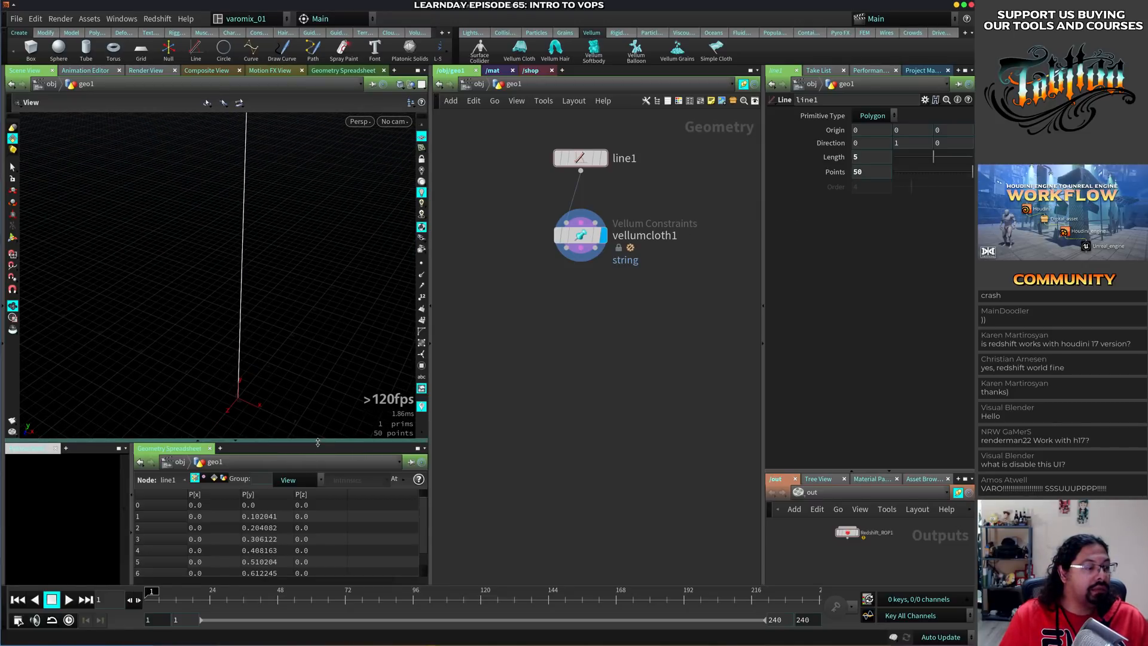
click(238, 442)
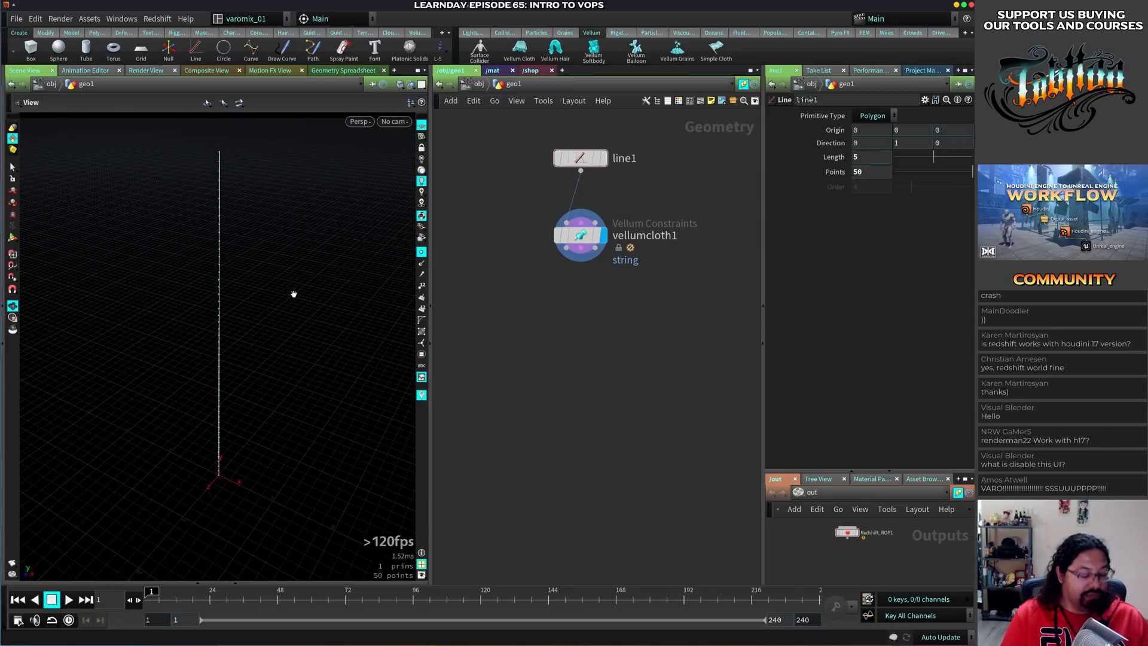
key(s)
click(219, 155)
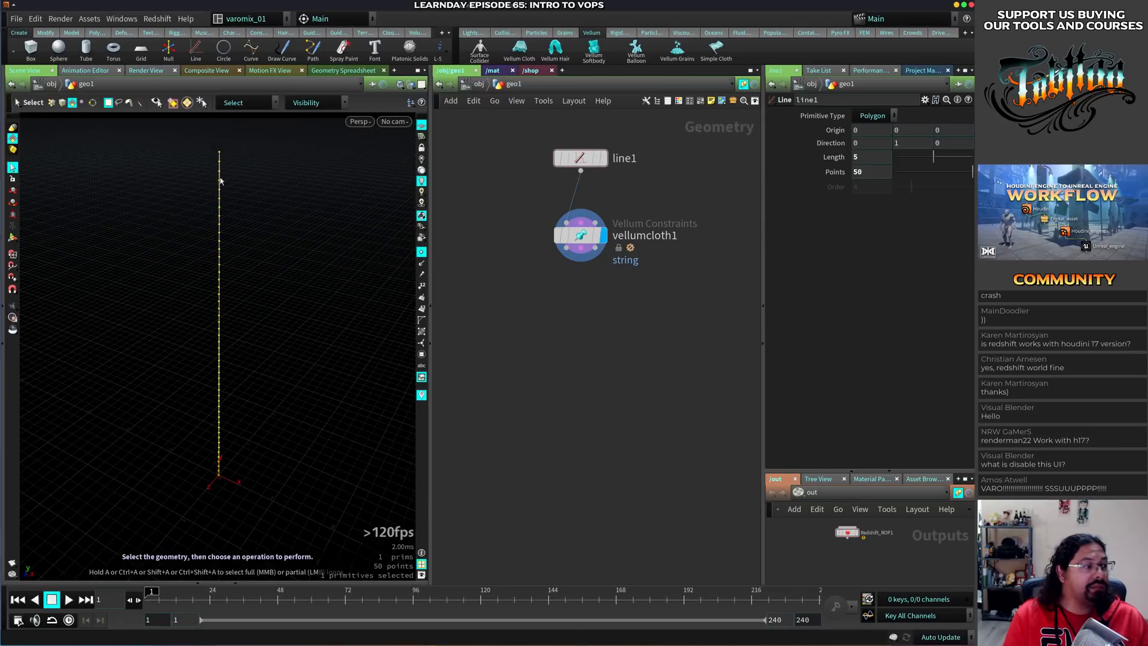
Add a Vellum Attach to Geometry node below the string constraint node
click(575, 237)
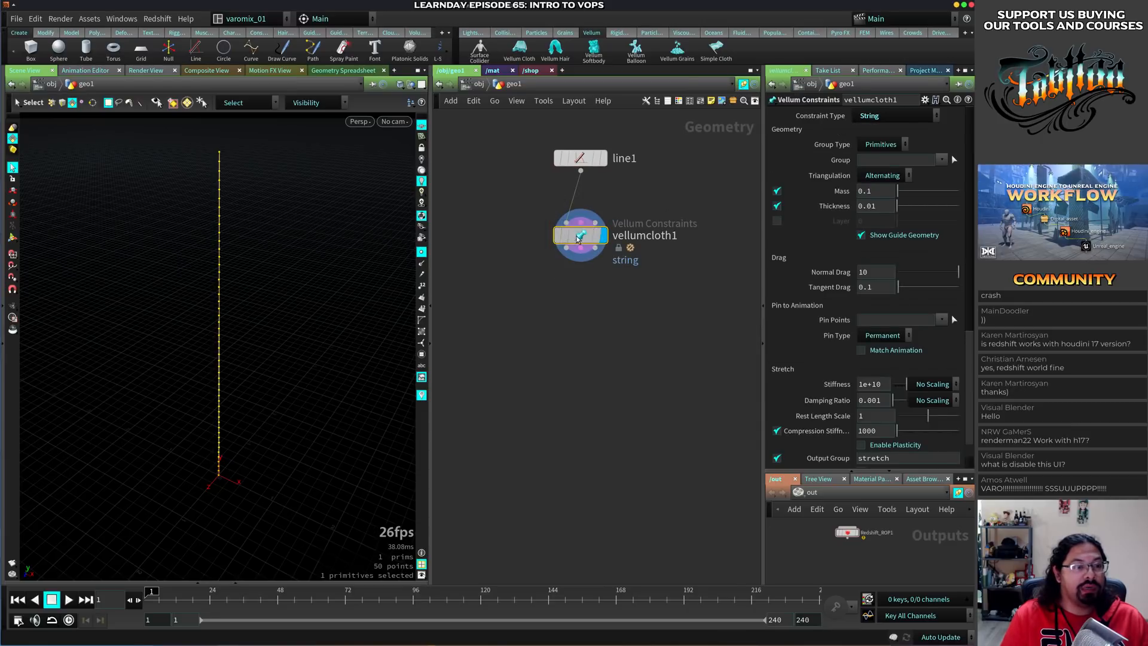
key(Tab)
text(vc)
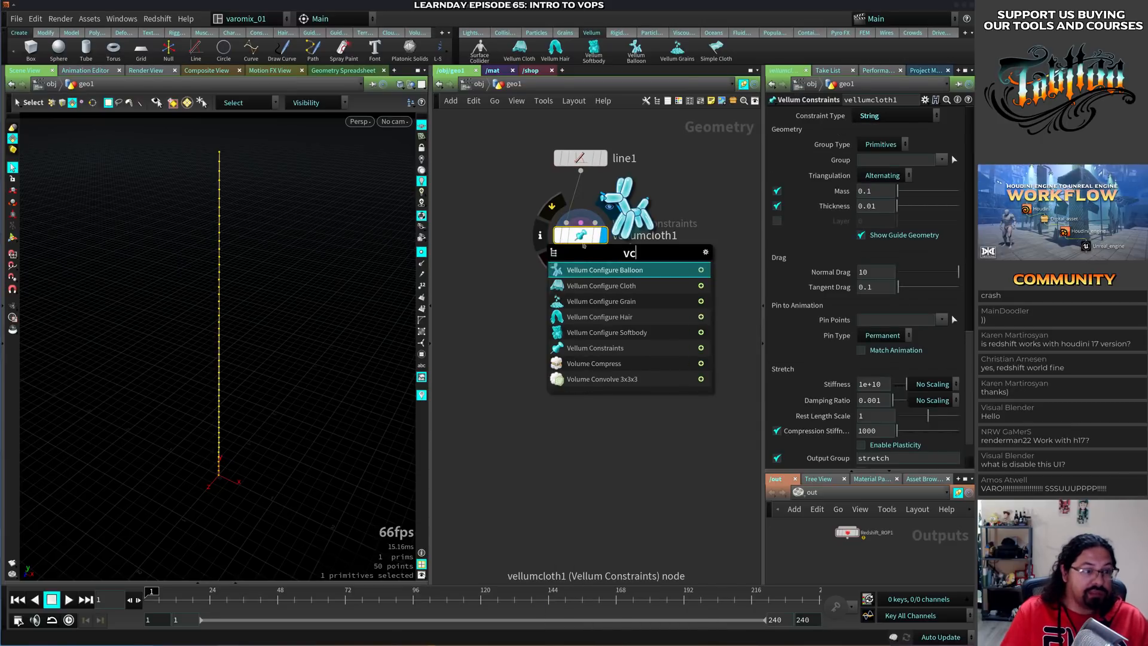
key(Down)
key(Down)
key(Down)
key(Down)
key(Down)
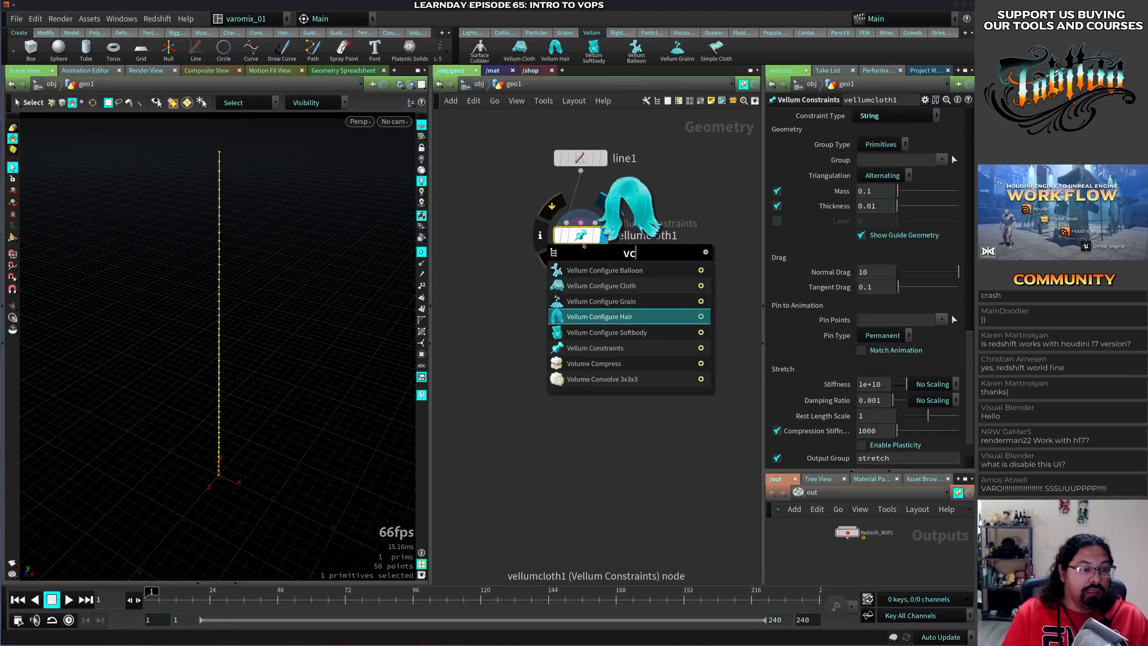
key(BackSpace)
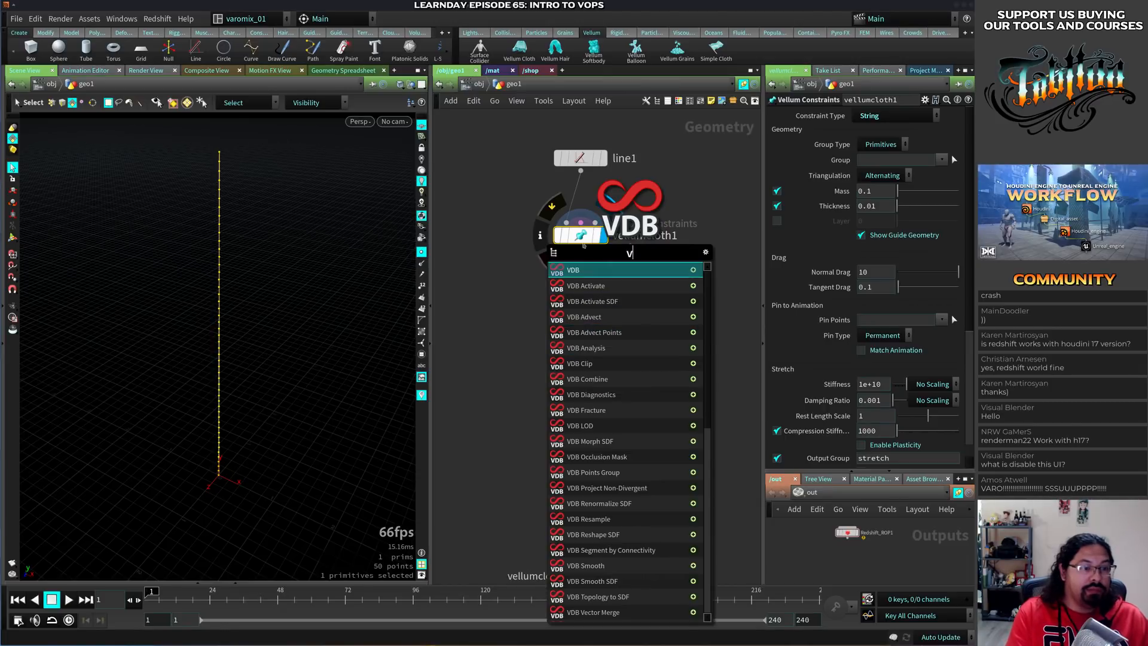
text(ellum)
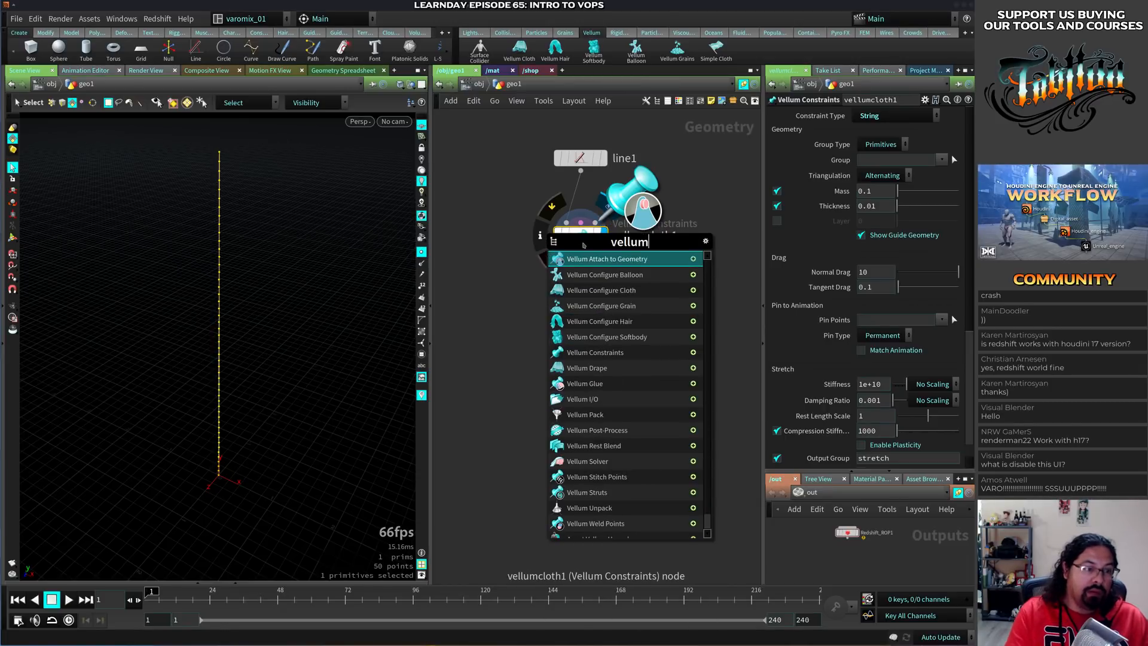
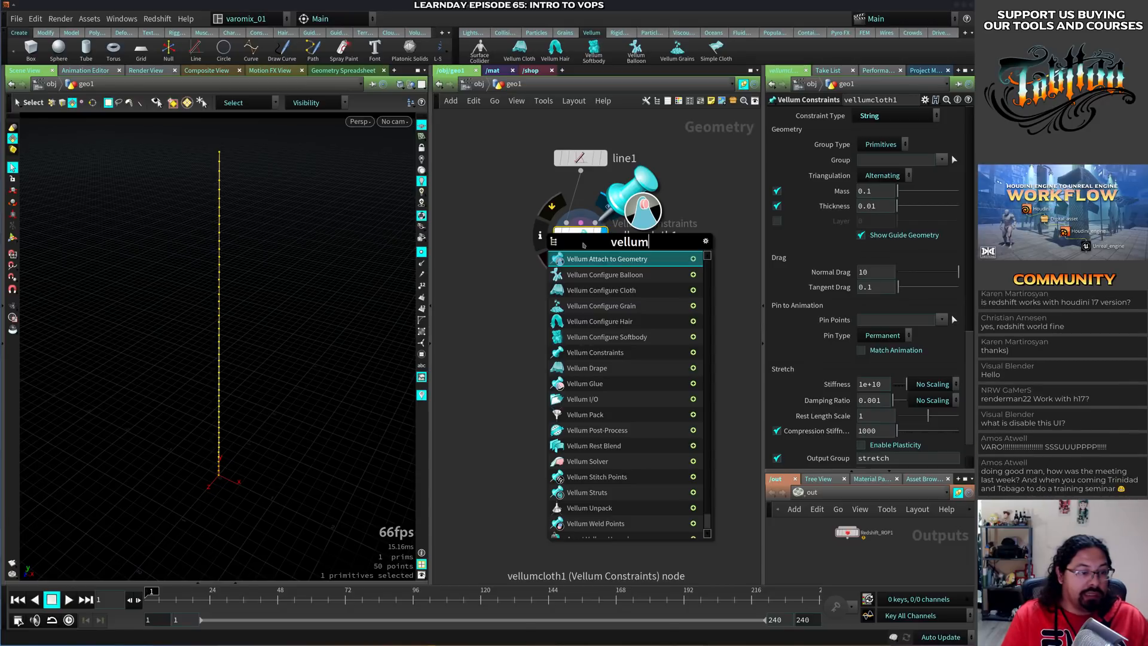
key(Down)
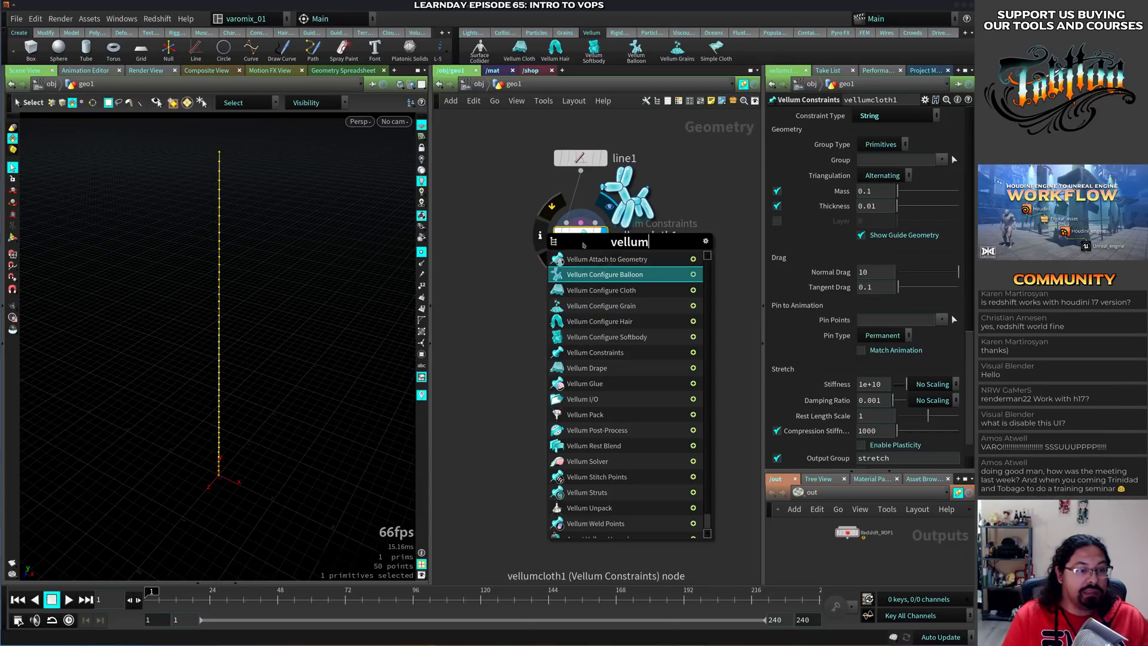
key(Up)
key(Return)
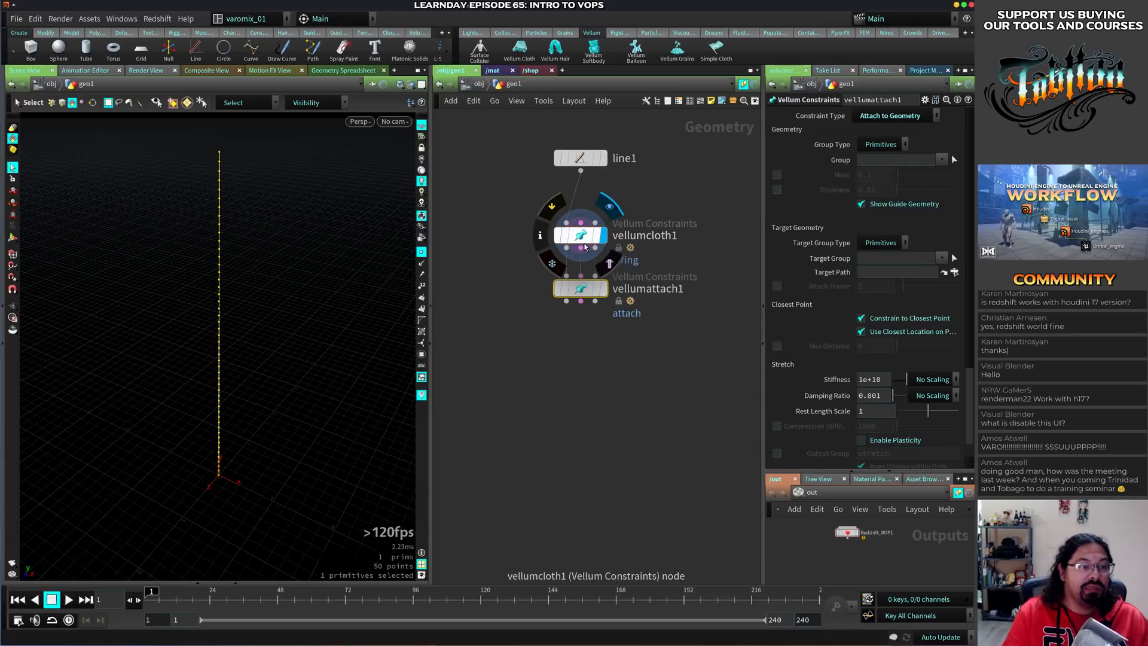
Change the second constraint node's type to Pin to Target and set its group to the line's two end points, 49 and 0
click(923, 118)
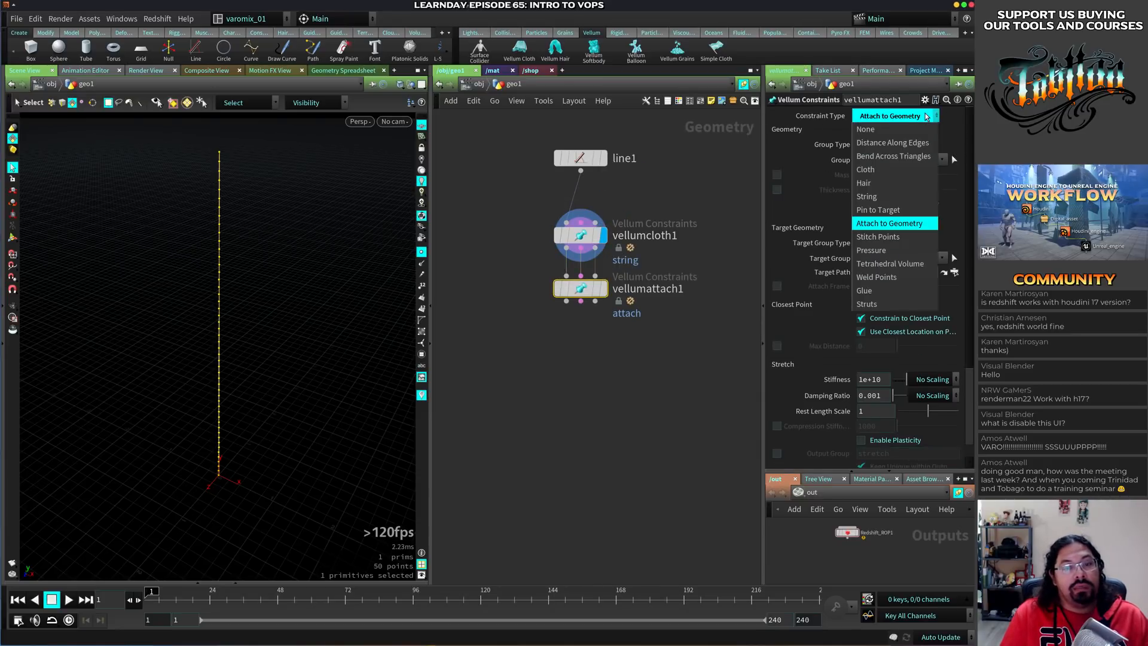
click(891, 210)
click(954, 160)
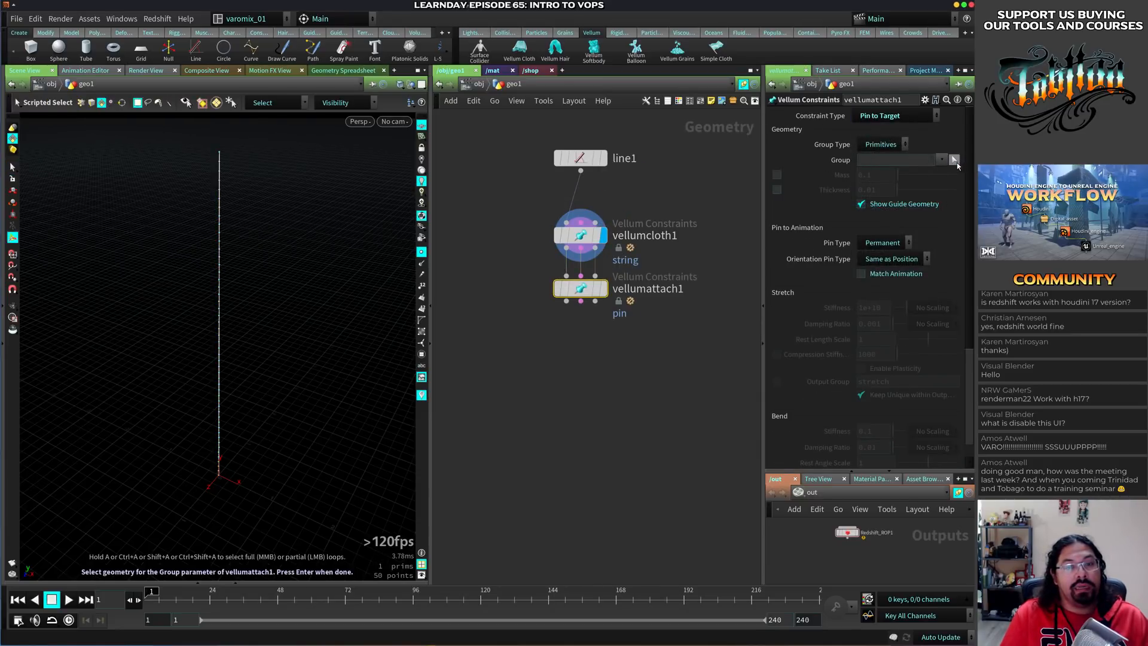
drag(171, 152, 258, 276)
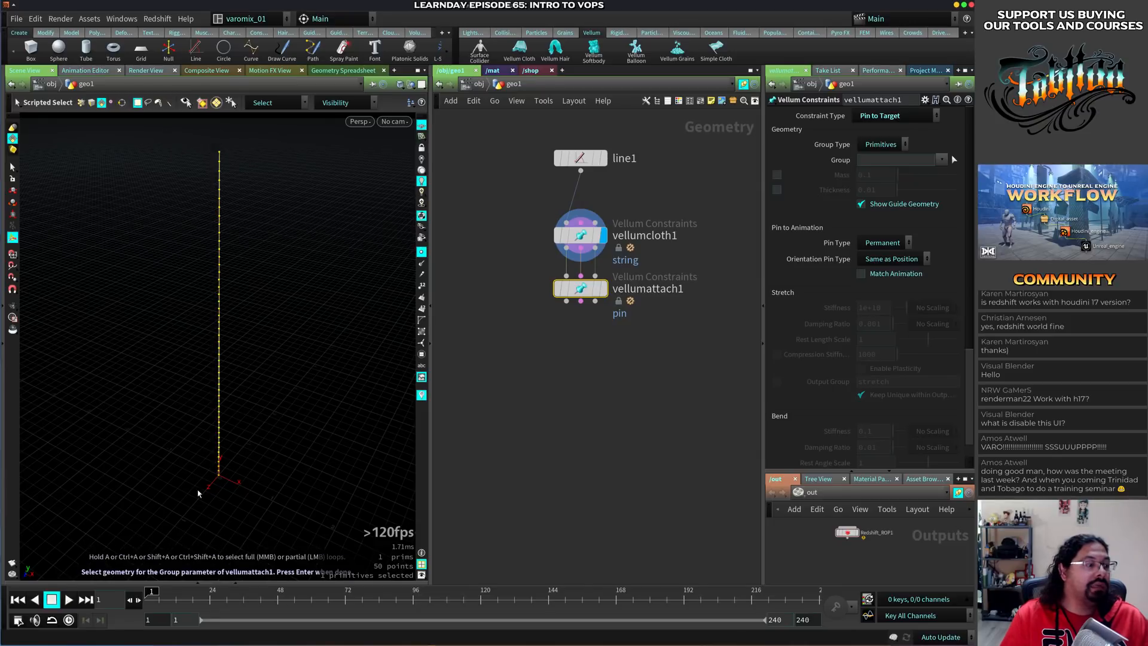
click(81, 103)
drag(192, 141, 239, 159)
drag(196, 494, 244, 479)
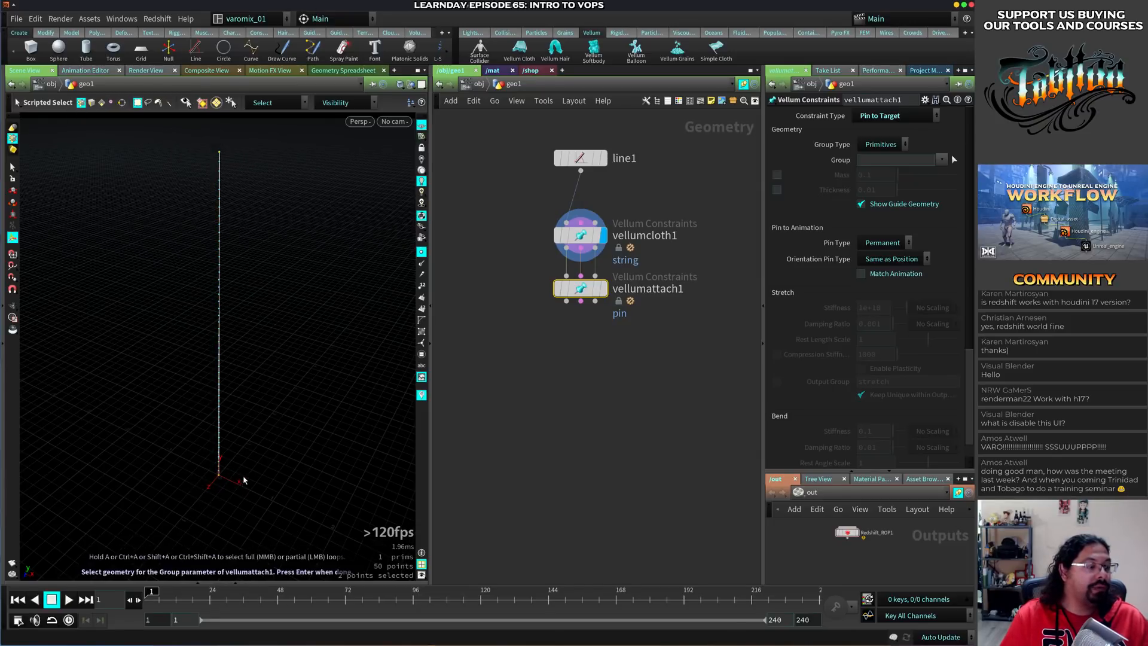
key(Return)
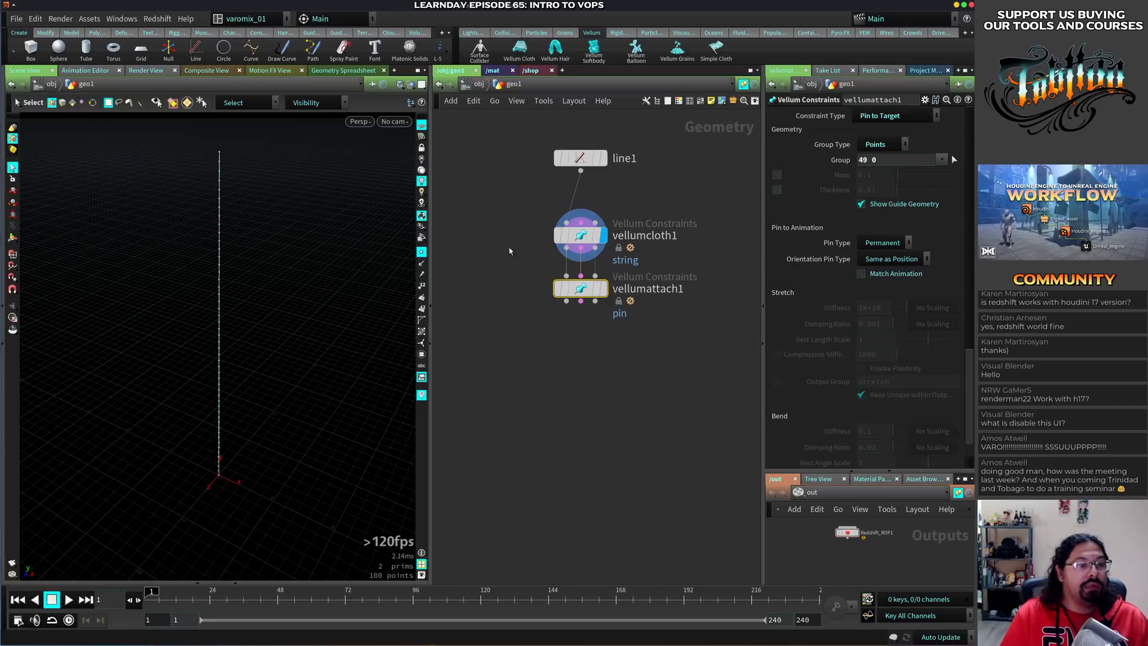
Add a Vellum Solver node below the pin constraint, display it, and play the simulation before returning to the first frame
click(602, 289)
key(Tab)
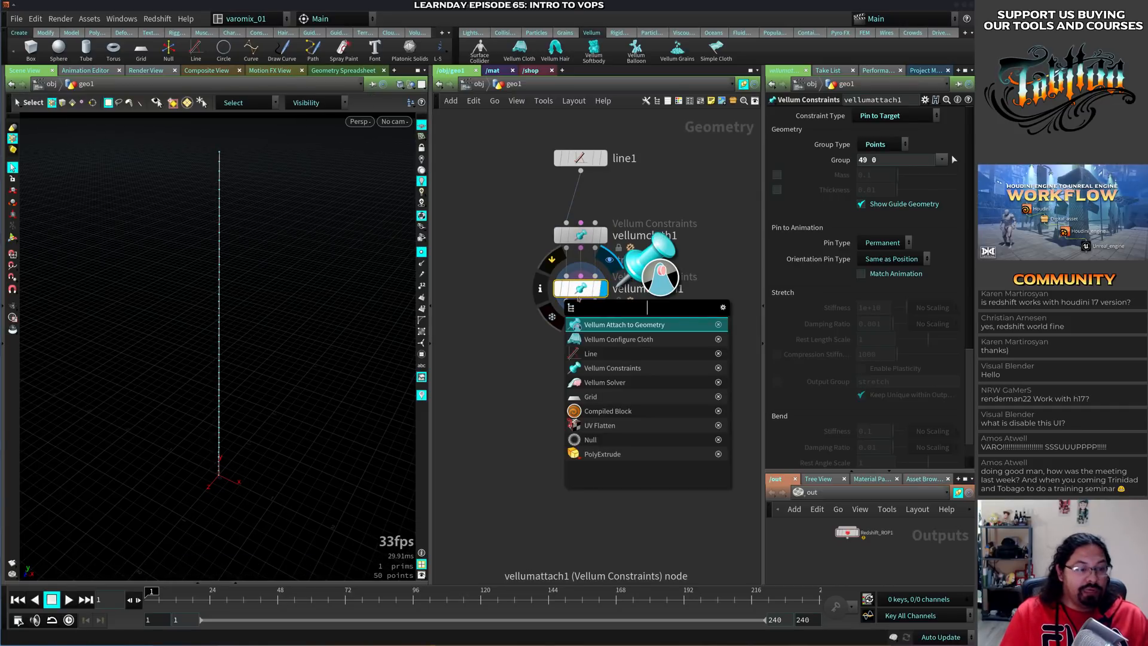
text(ve)
key(Escape)
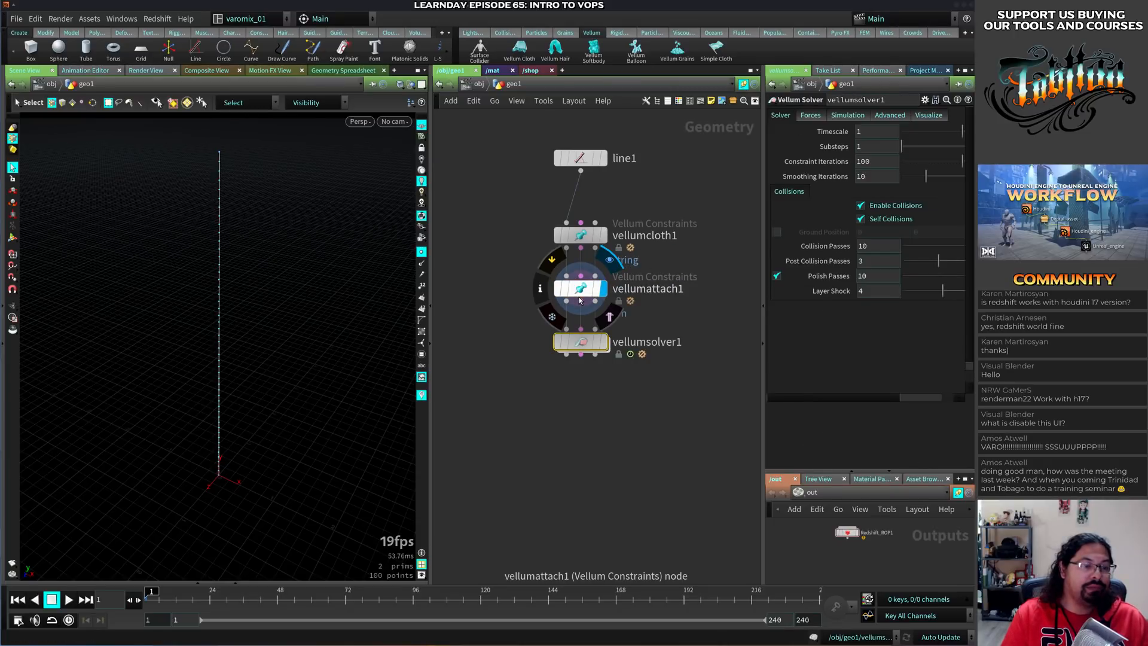
click(604, 342)
click(580, 395)
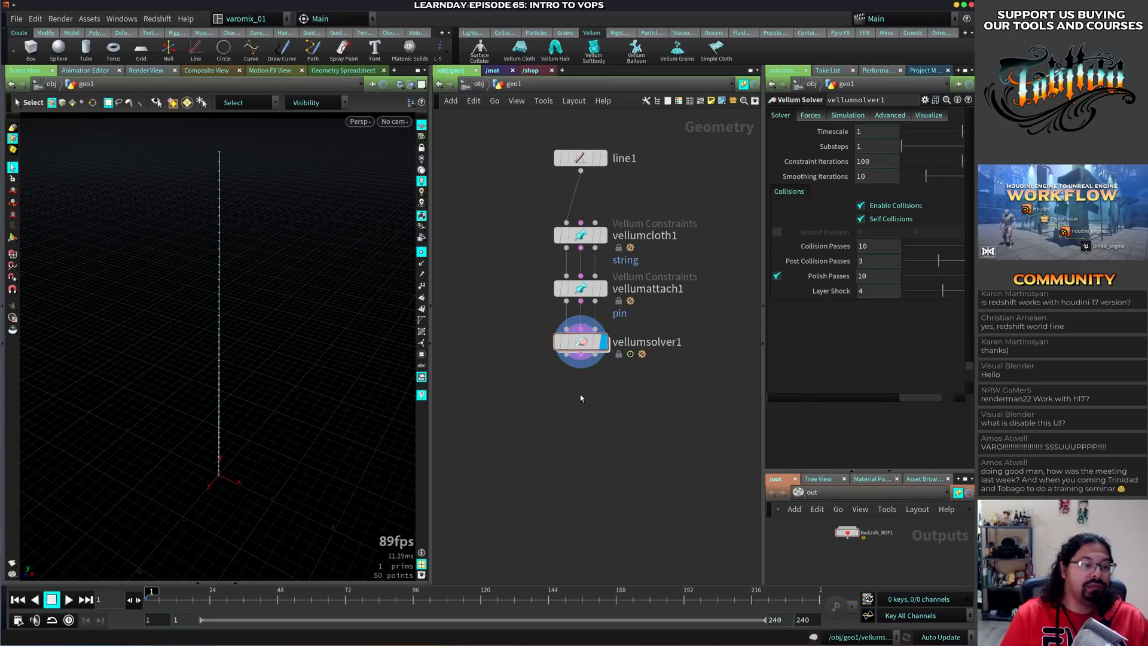
key(Up)
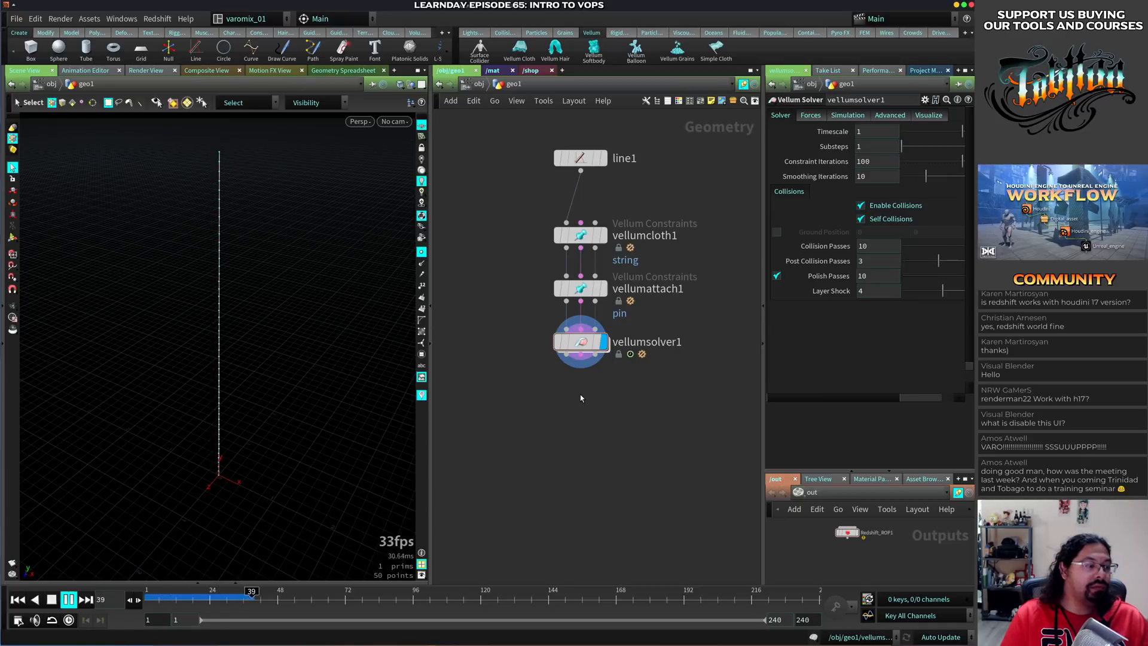
key(ctrl+Up)
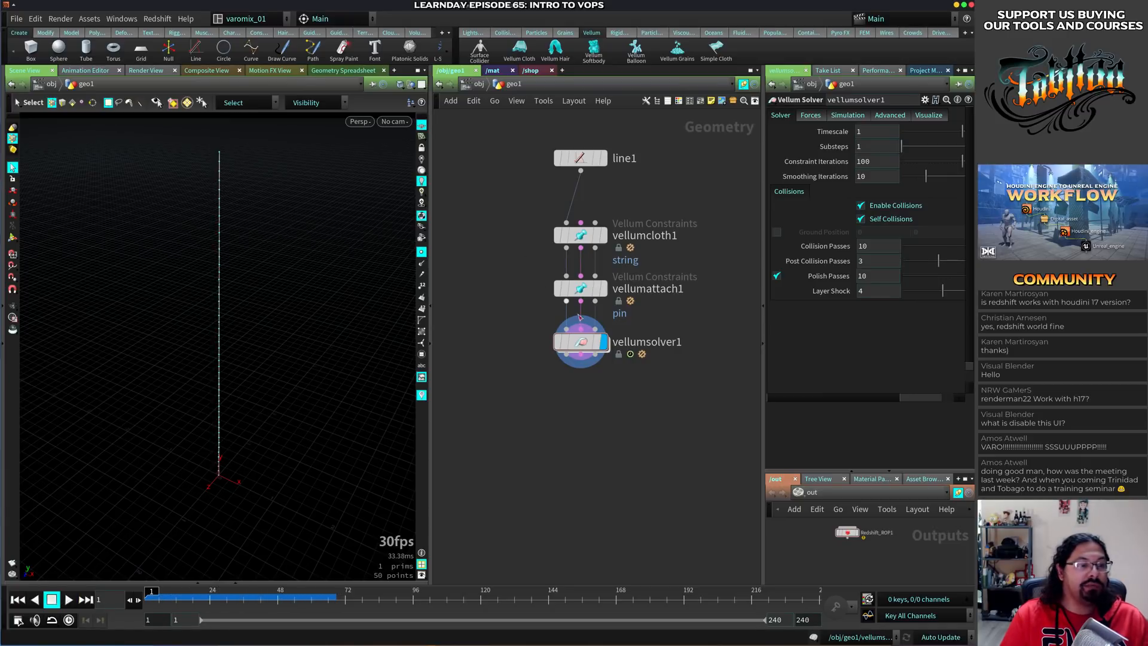
Set the Vellum Solver's X wind to 1, play the simulation and return to the first frame
click(583, 344)
click(810, 115)
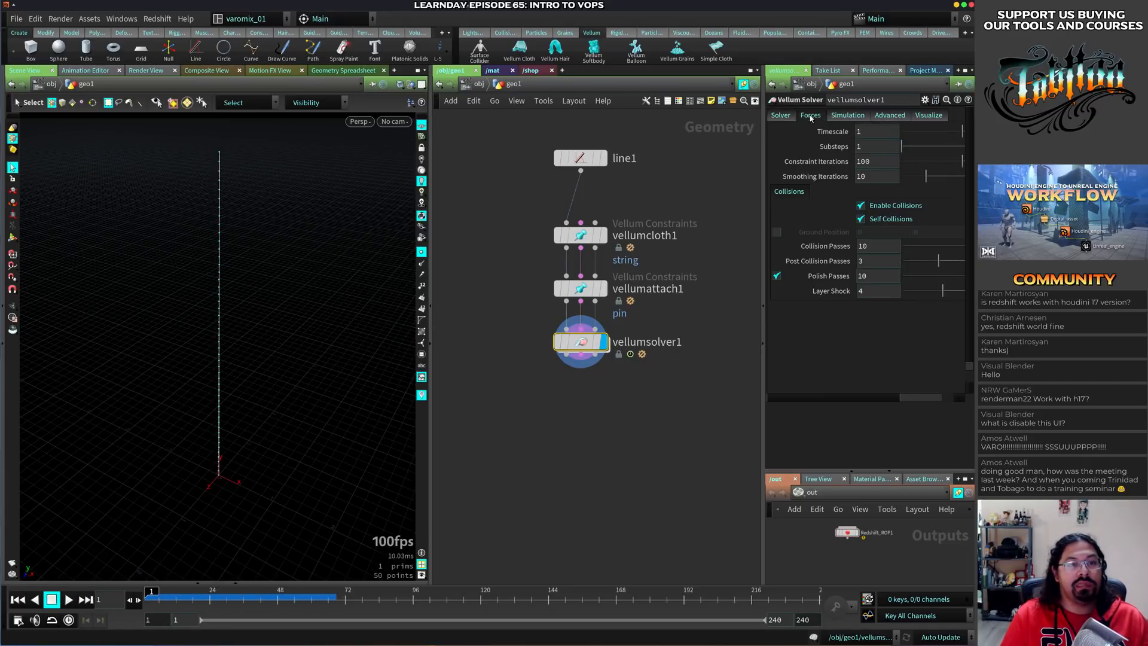
click(881, 140)
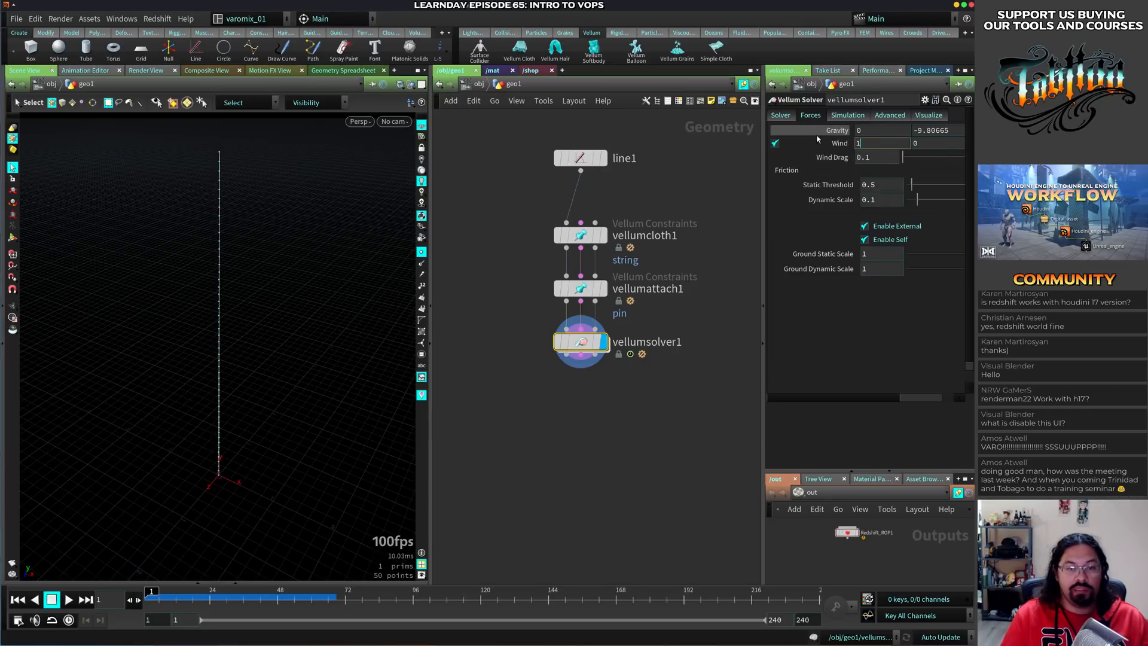
text(1)
key(Return)
key(Up)
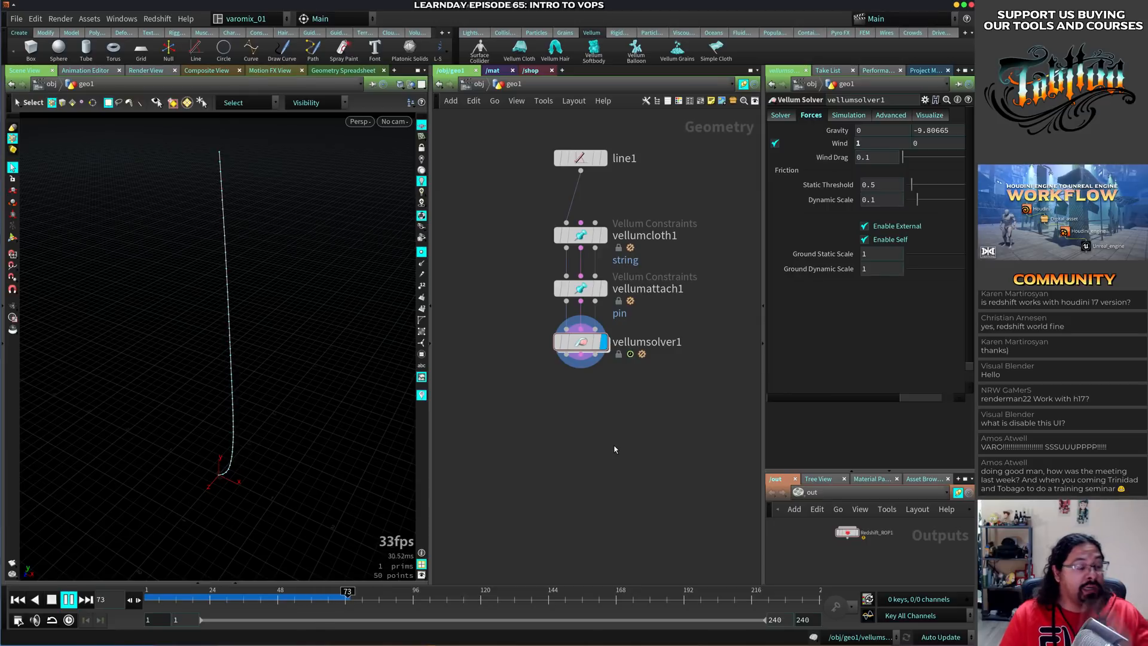
key(Up)
key(ctrl+Up)
key(Up)
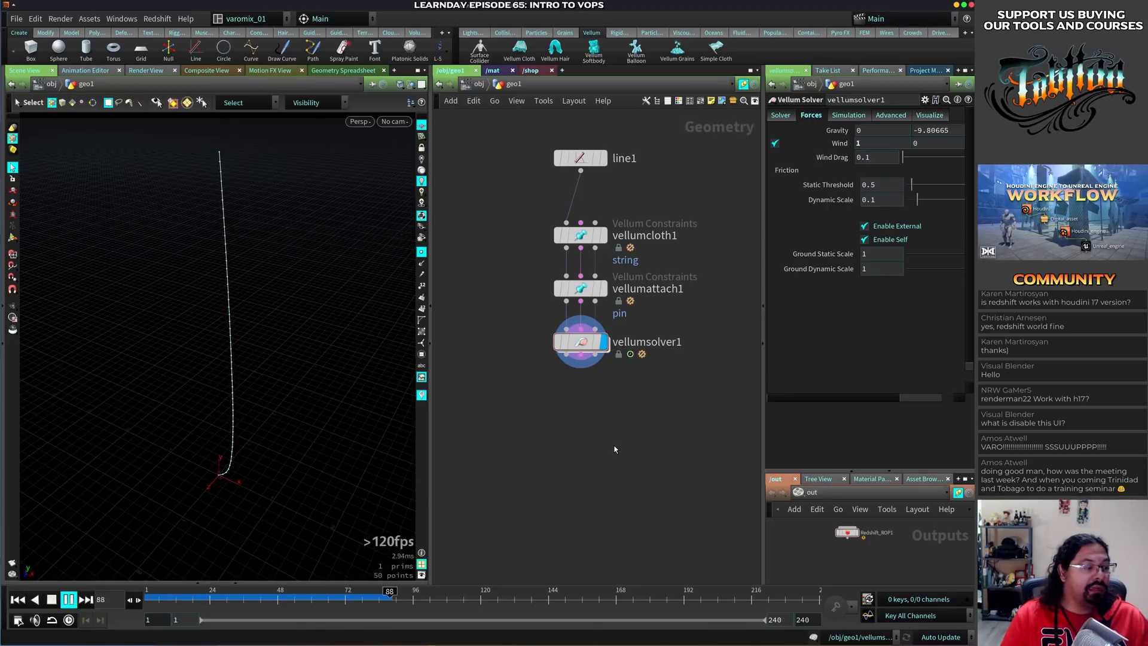
key(ctrl+Up)
Set the Vellum Solver's X wind to 2, replay the simulation and return to the first frame
click(882, 144)
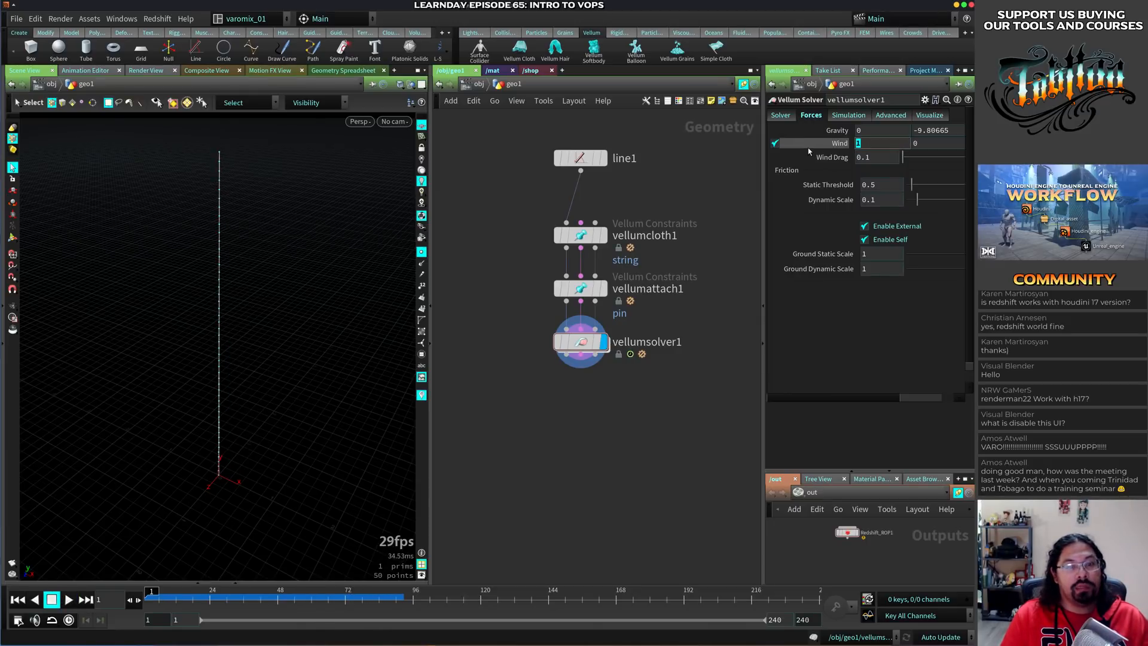
text(2)
key(Return)
key(Up)
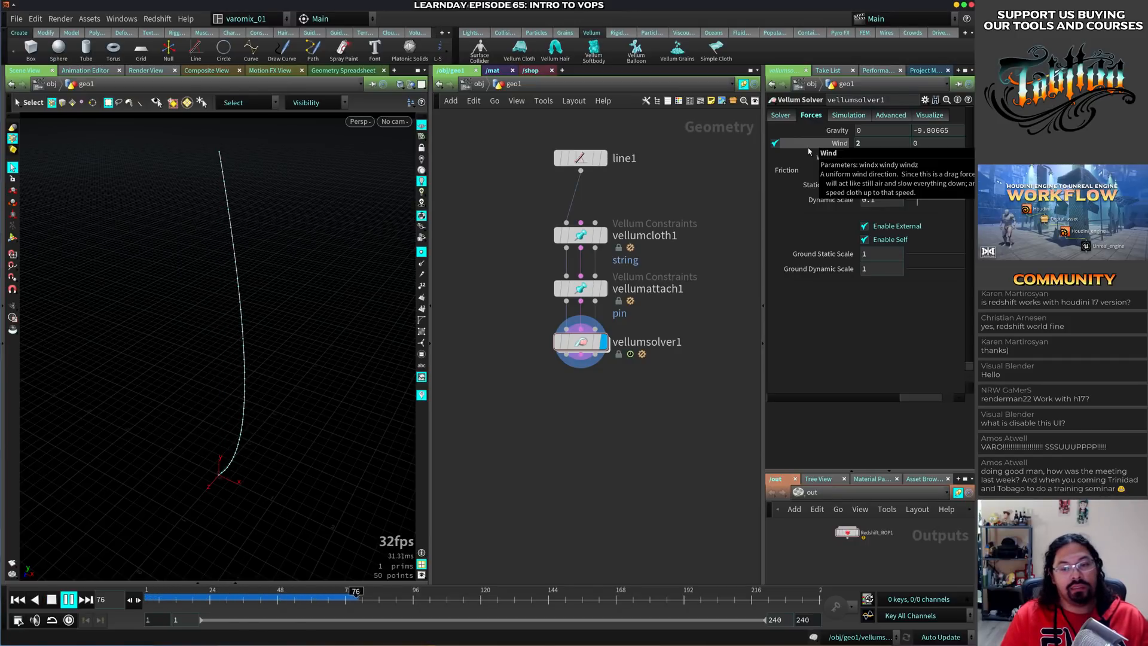
key(Up)
key(ctrl+Up)
key(Up)
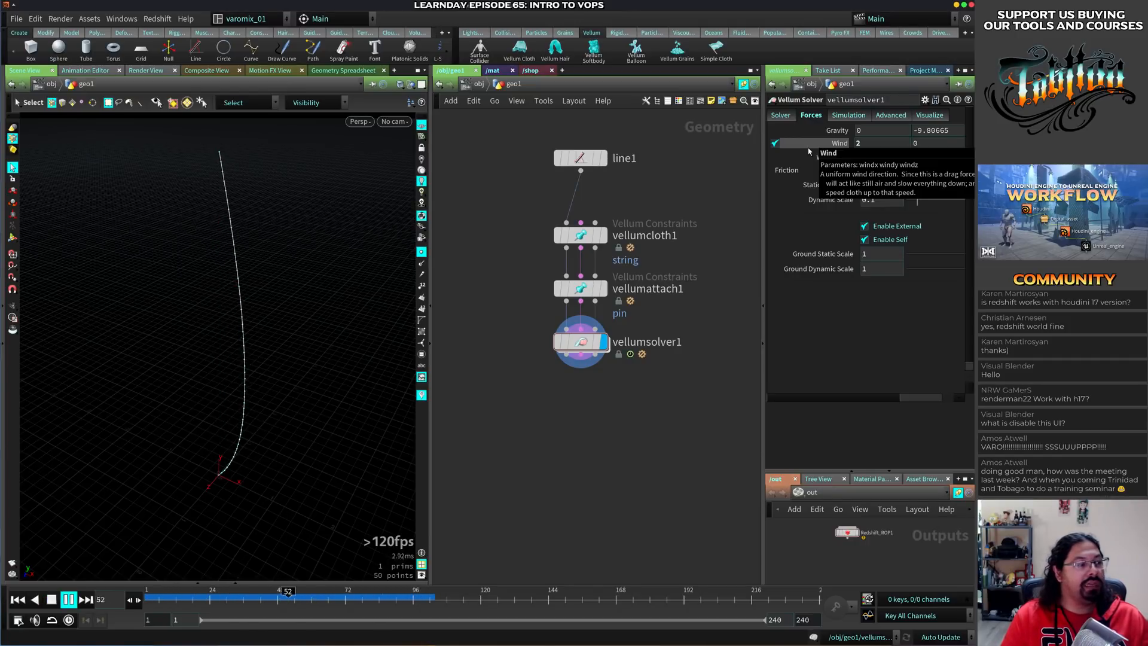
key(Up)
key(ctrl+Up)
key(Up)
key(Up)
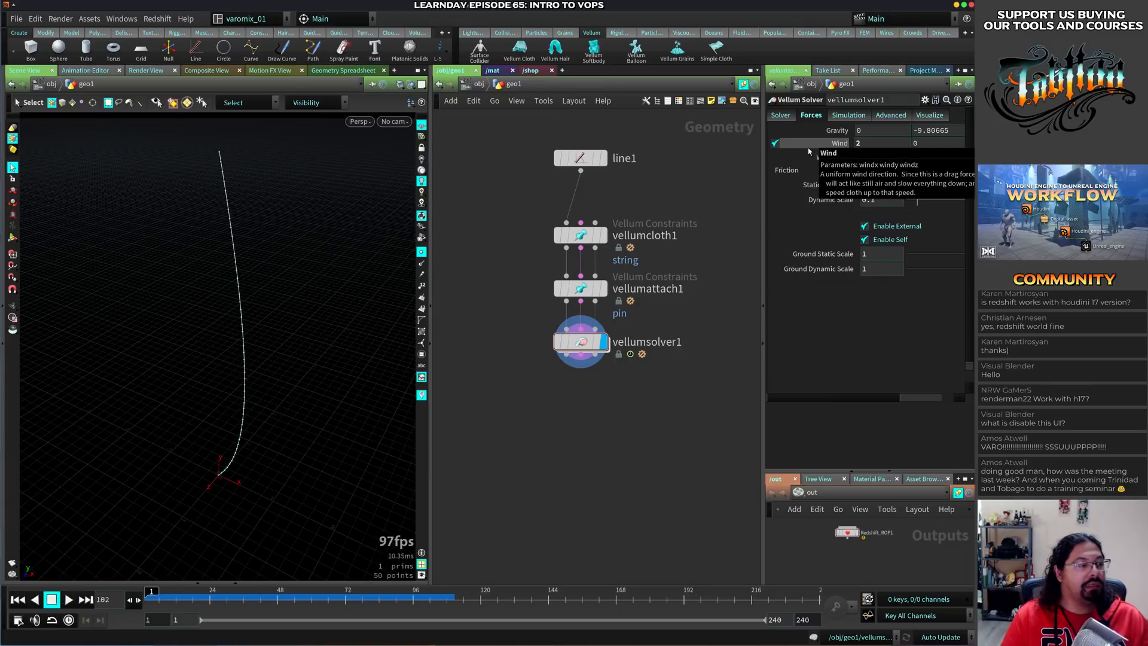
key(ctrl+Up)
Move the Vellum Solver node farther down the network to leave space below the pin constraint node
middle_drag(620, 421, 519, 411)
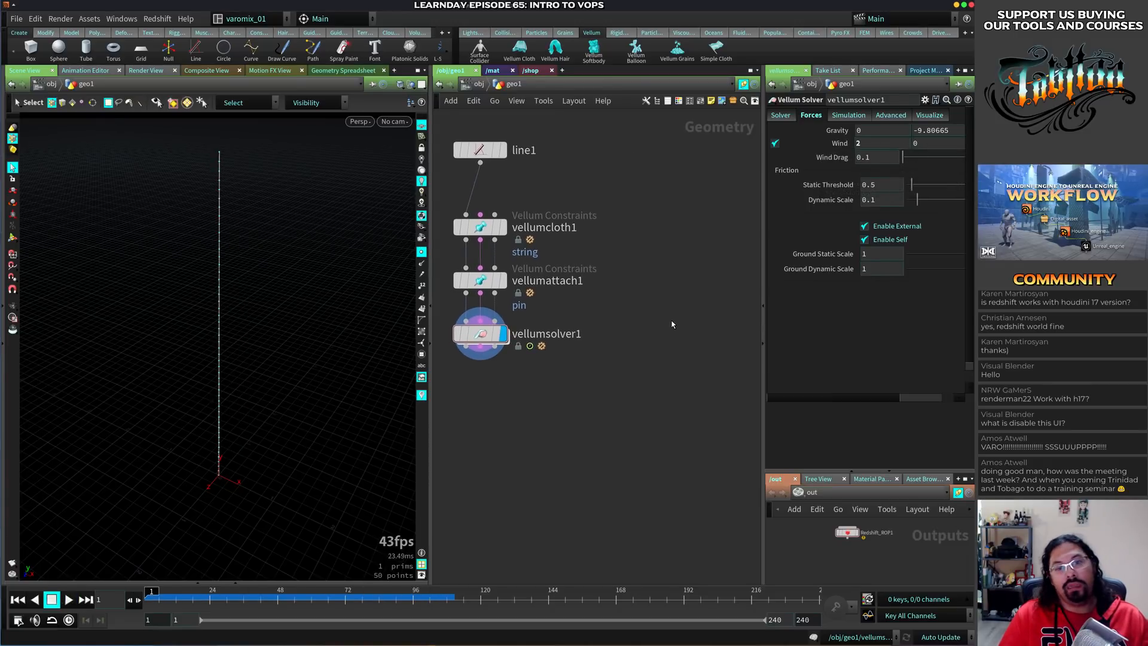
middle_drag(670, 314, 692, 311)
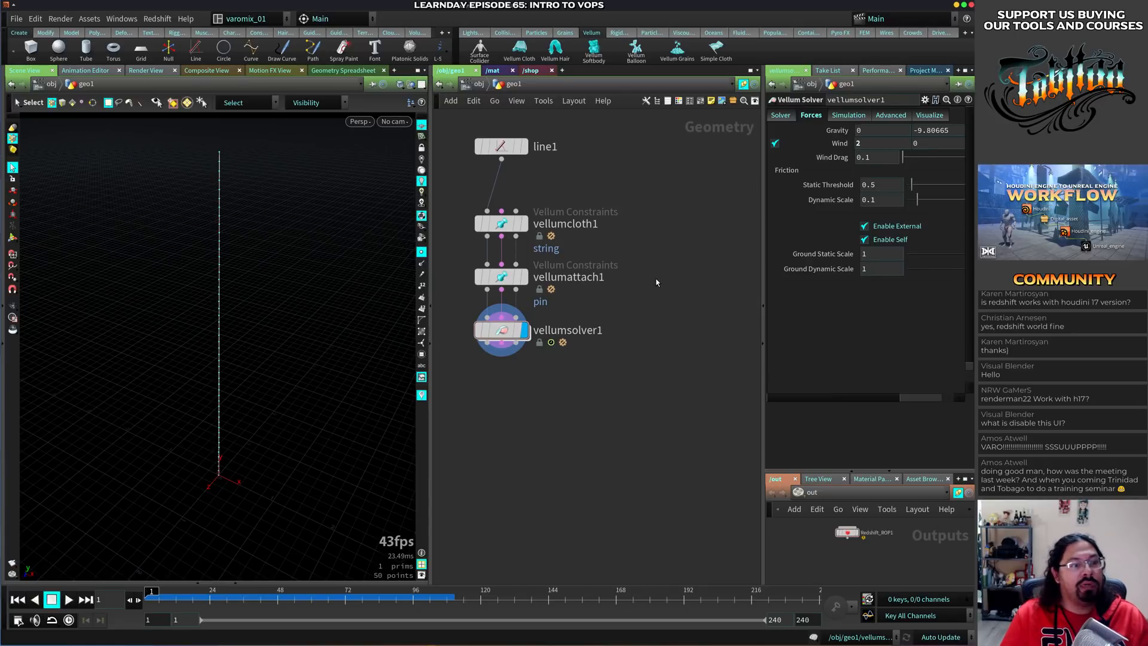
middle_drag(653, 281, 691, 246)
click(501, 235)
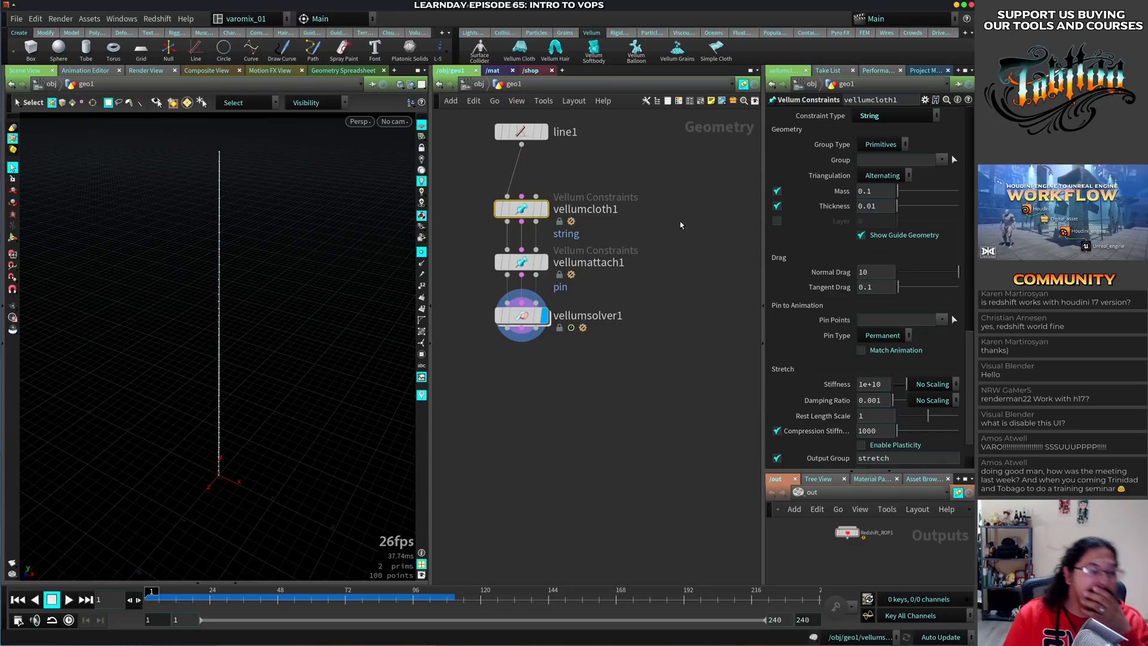
drag(550, 321, 560, 390)
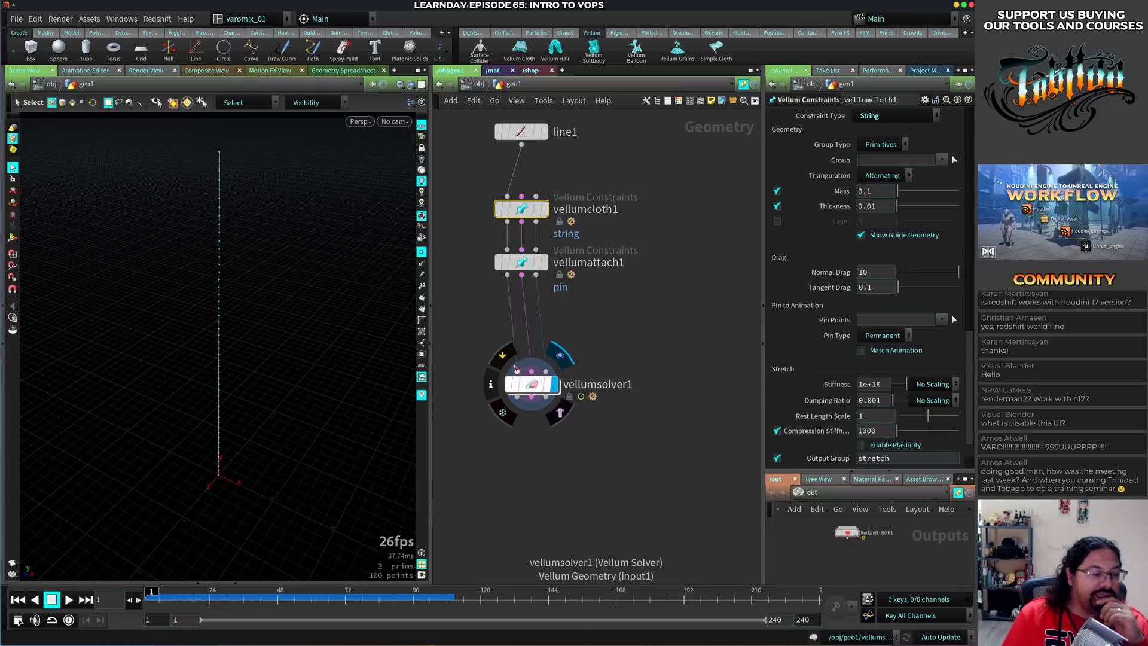
drag(540, 383, 523, 446)
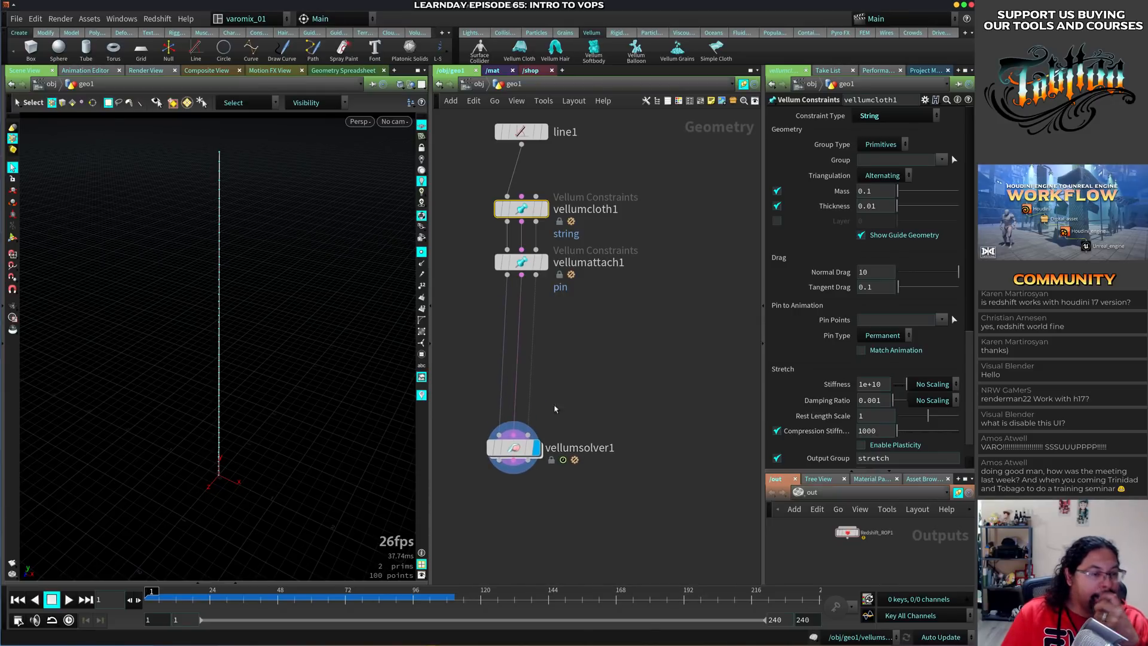
Add a Grid node in the empty network space beside the Line node
click(685, 237)
middle_drag(718, 173, 656, 223)
key(Tab)
text(grid)
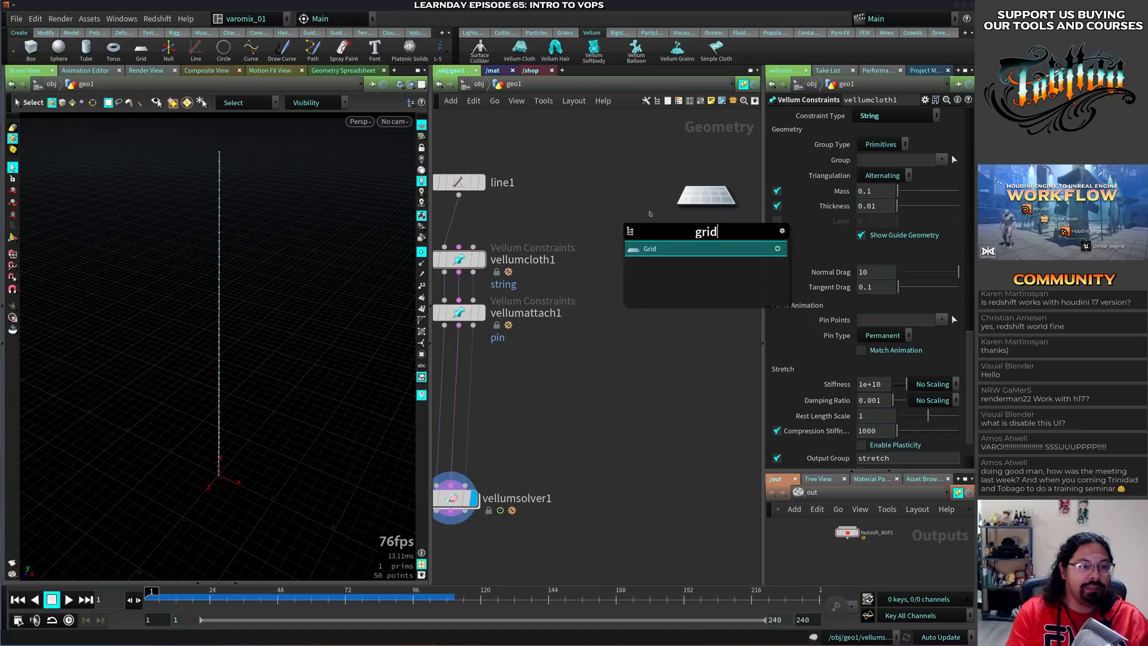
key(Return)
click(656, 193)
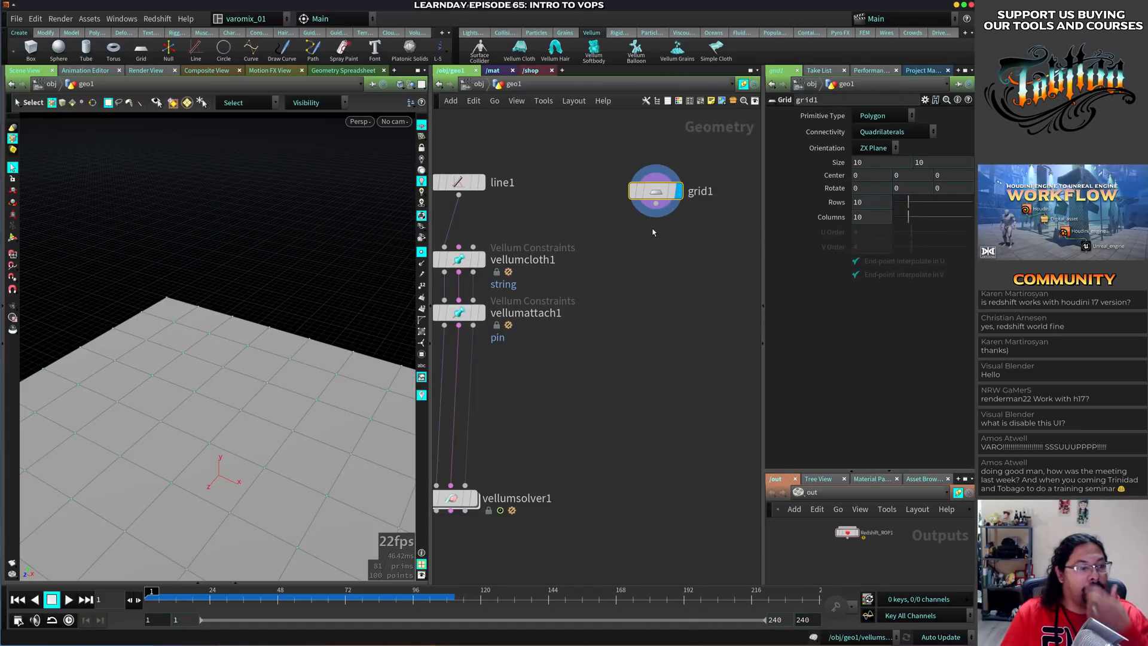
Set the grid's orientation to XY Plane and turn on the Line node's template flag
click(896, 149)
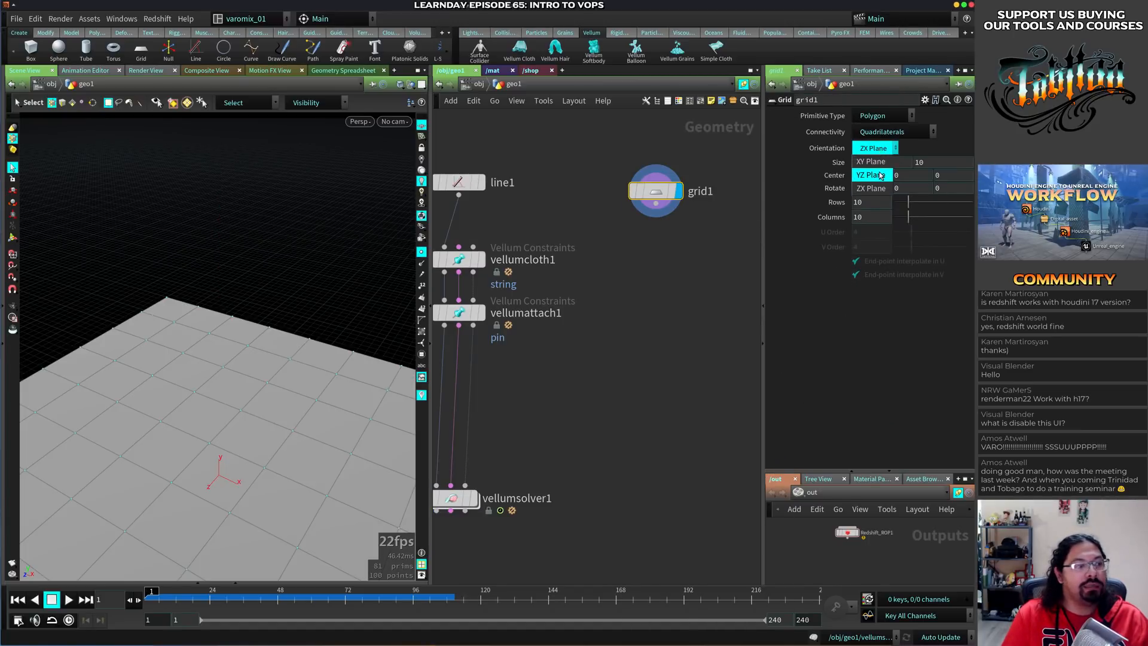
click(866, 173)
click(872, 149)
click(870, 147)
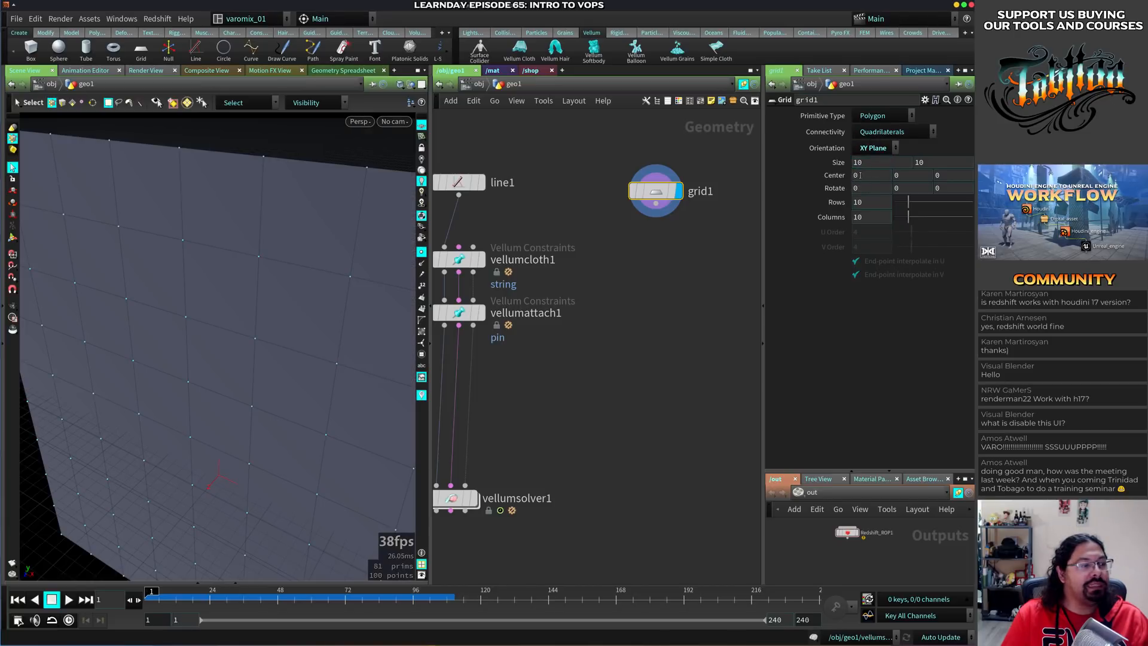
key(Escape)
key(h)
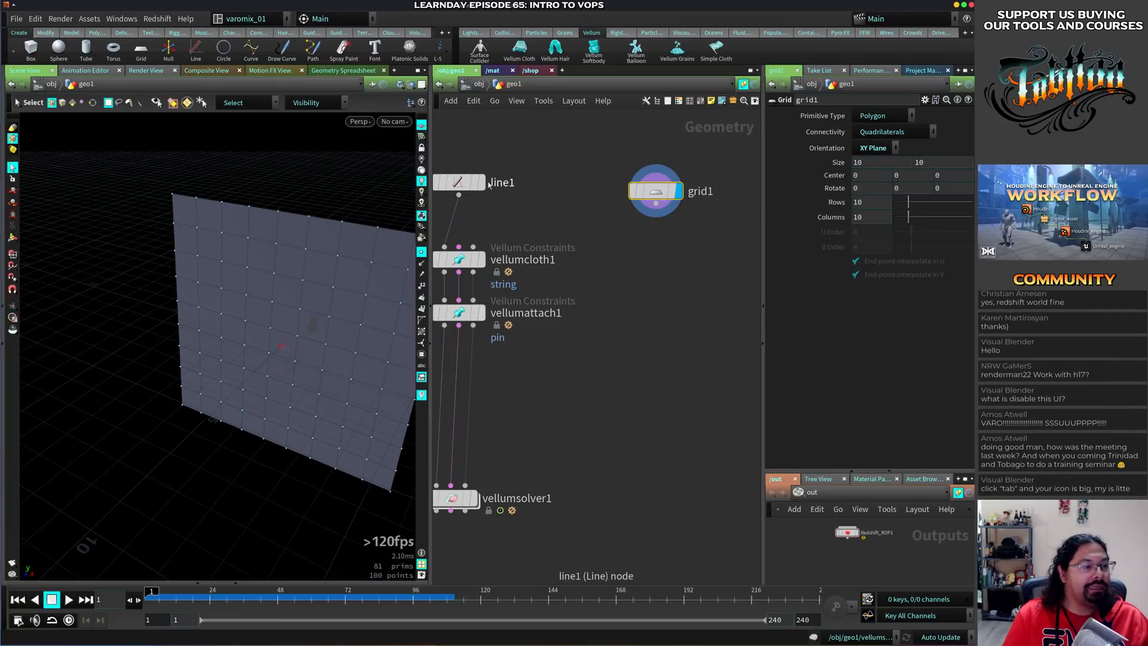
drag(290, 320, 323, 310)
key(s)
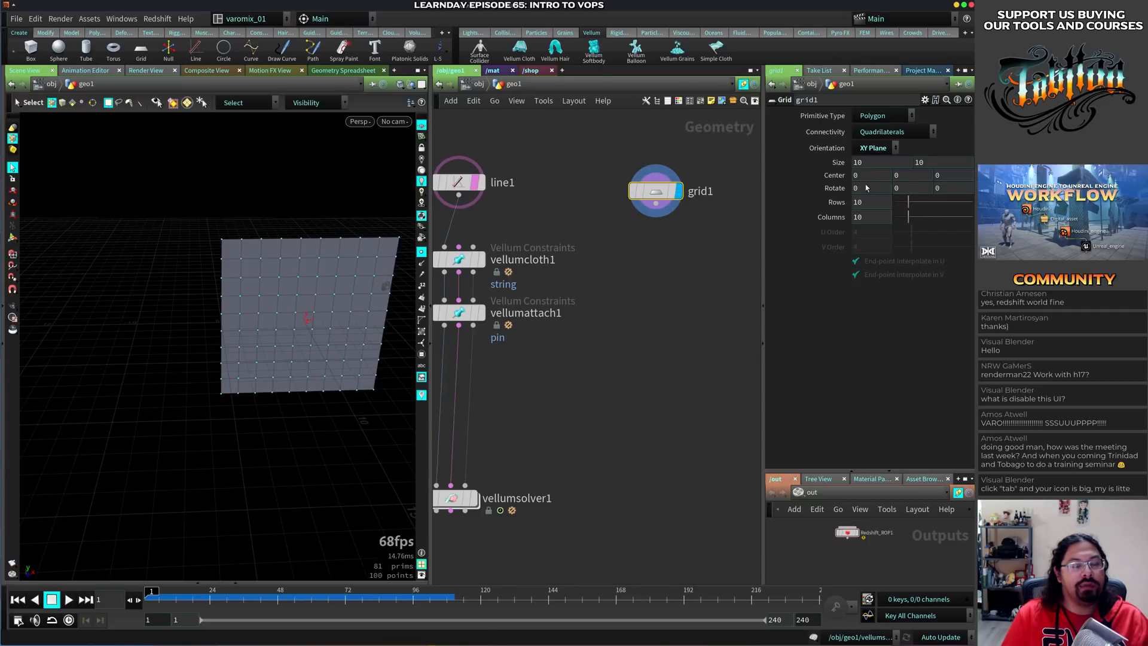
Align the Grid node with the Line node in the network and raise the grid to a centre Y of about 5
drag(682, 187, 677, 178)
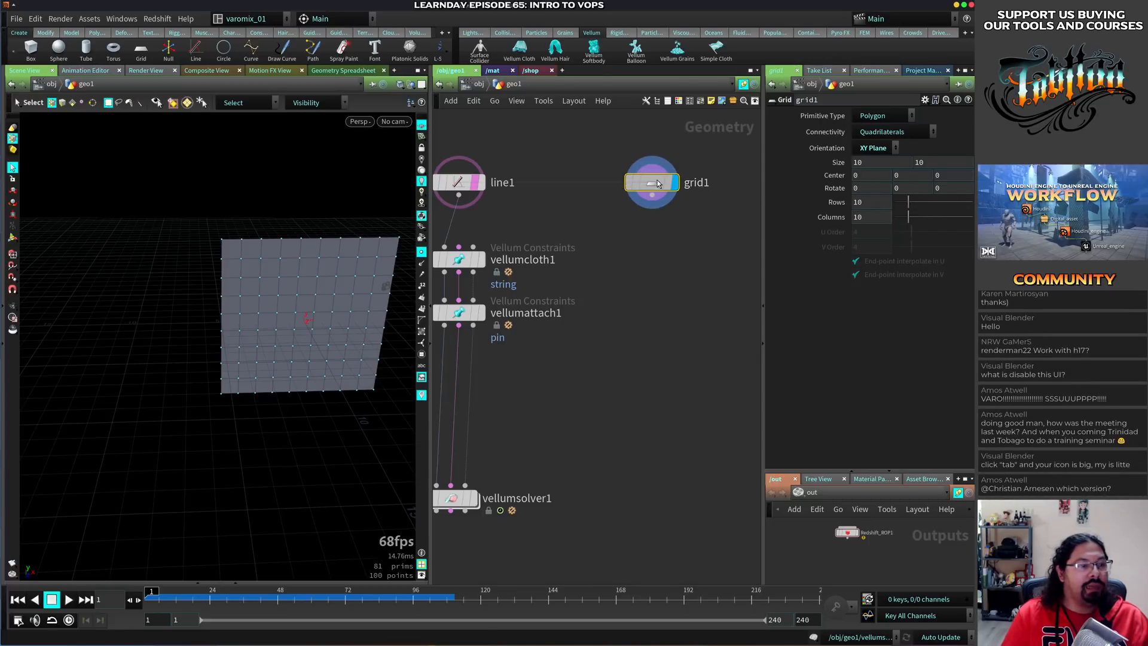
click(13, 237)
drag(310, 284, 327, 212)
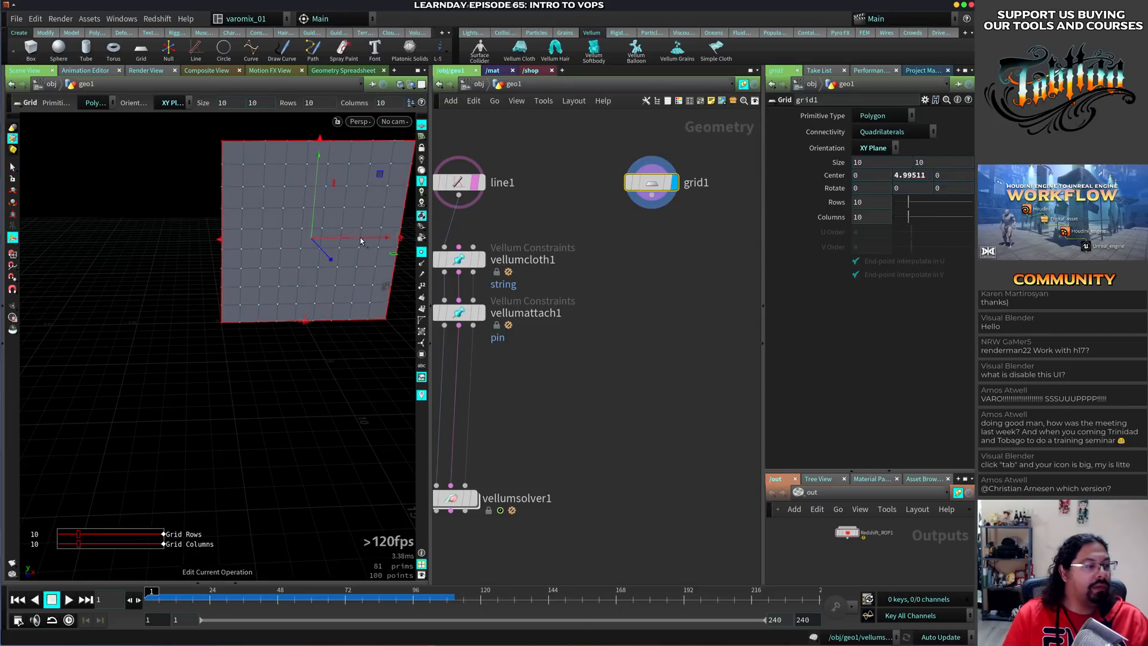
key(s)
key(Return)
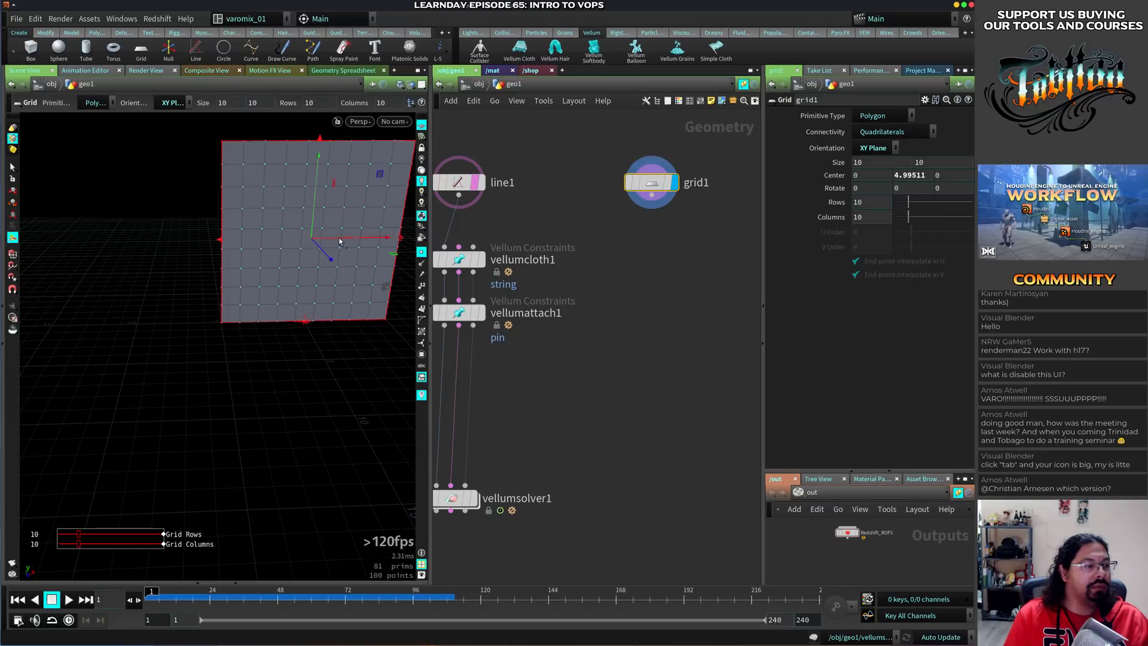
key(s)
key(Return)
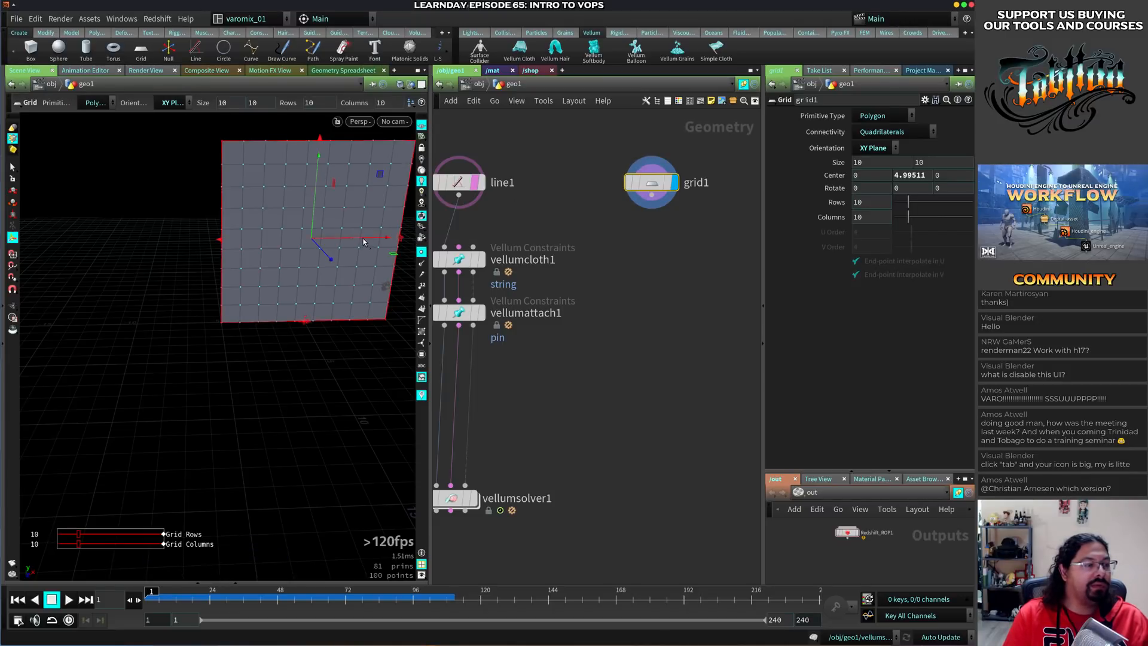
Move the grid along X to a centre of about 5.26, placing its vertical edge next to the line
drag(362, 241, 460, 238)
key(Escape)
drag(287, 299, 178, 394)
key(Return)
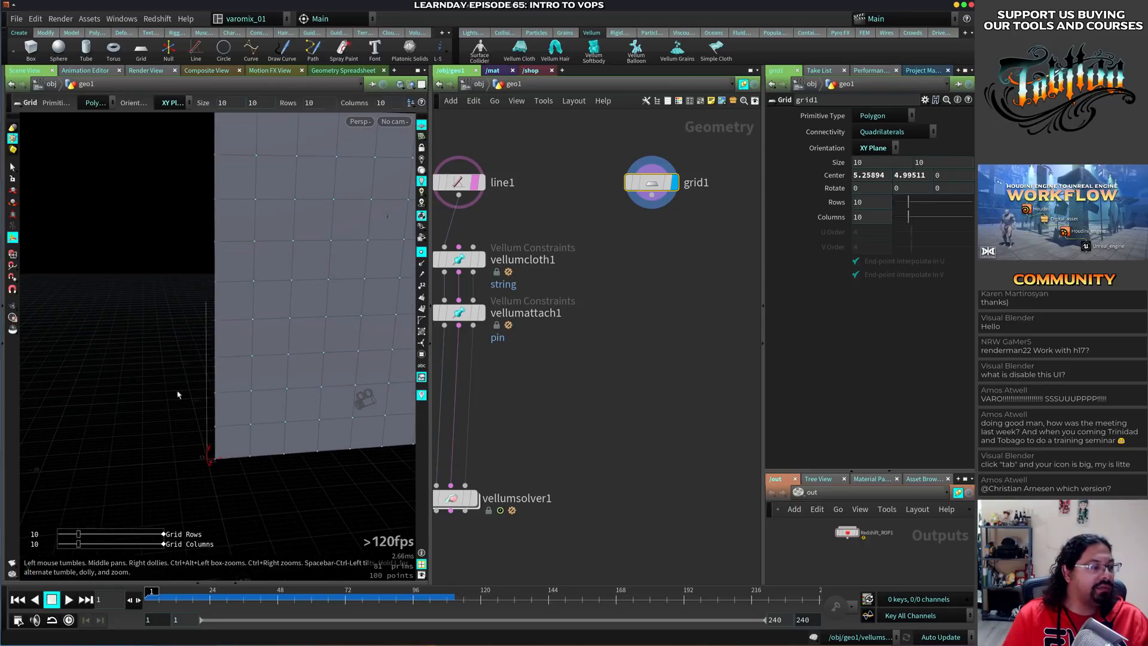
Check the line's length against the grid and set the grid's Y size to 5
click(461, 184)
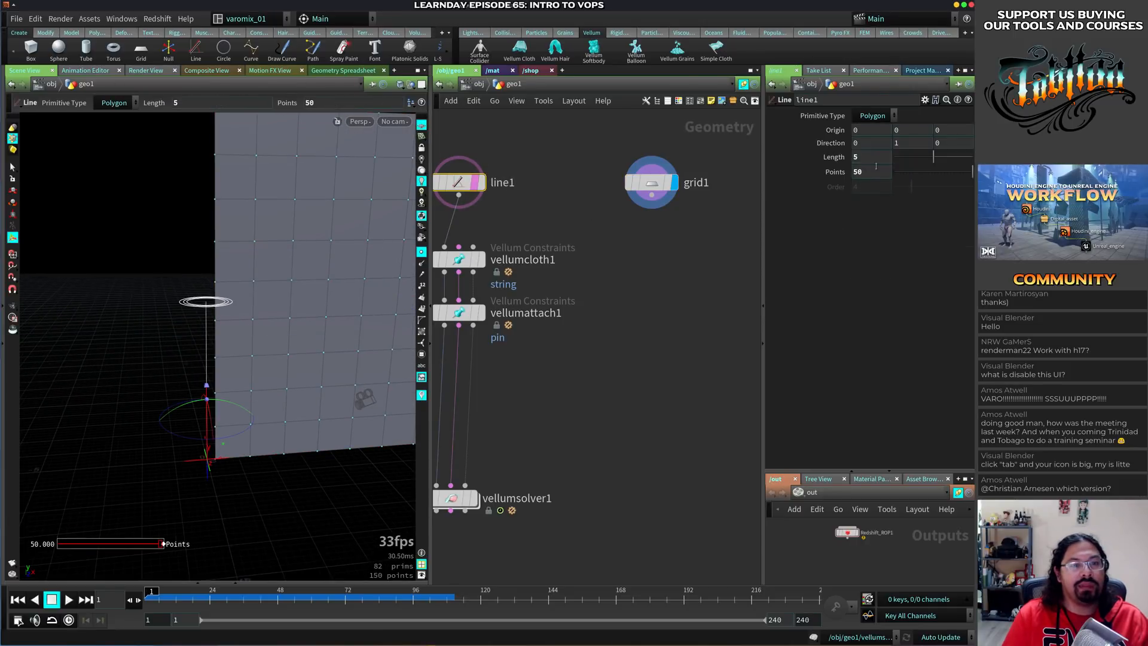
click(652, 181)
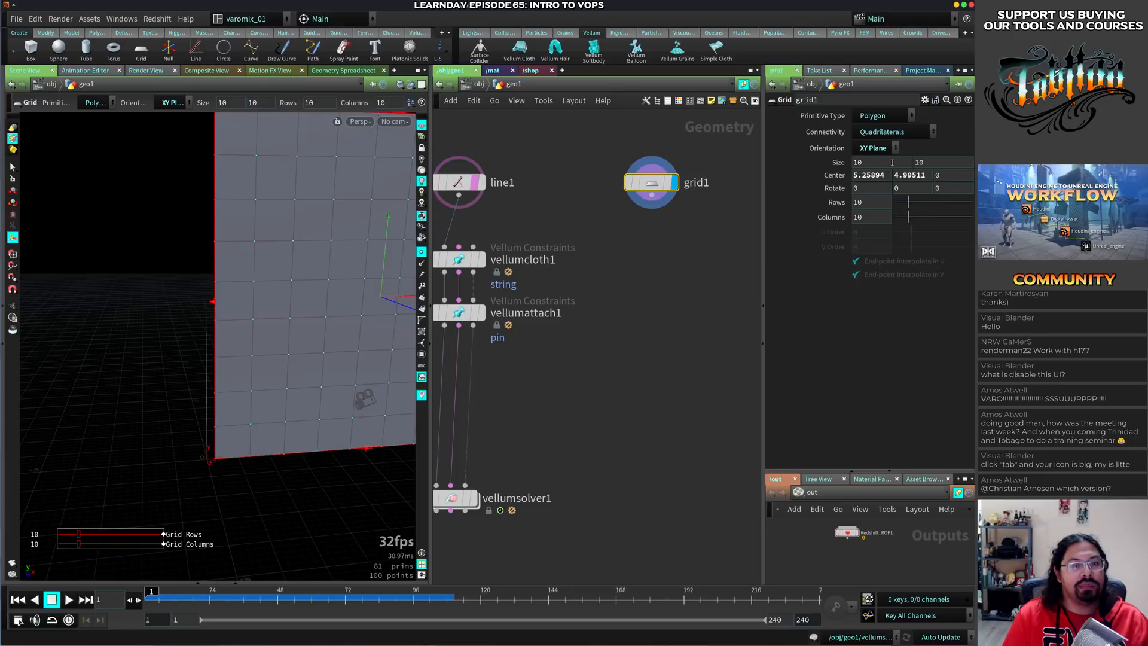
double_click(919, 162)
text(5)
key(Return)
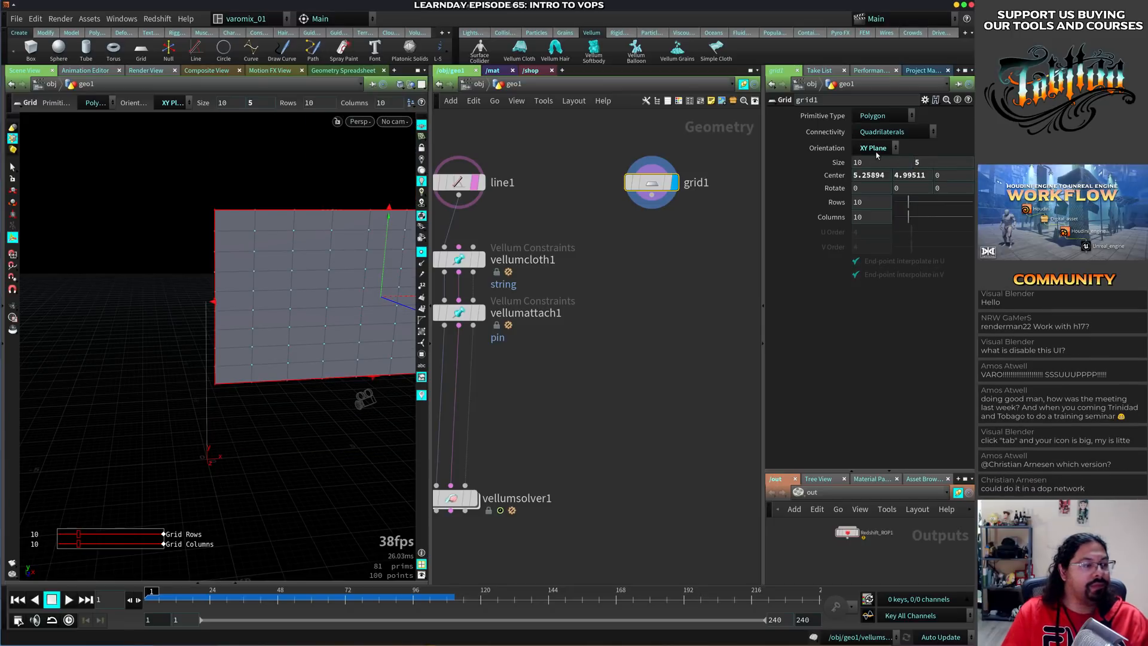
Set the grid's centre to 5 in X and 2.5 in Y
drag(905, 175, 838, 174)
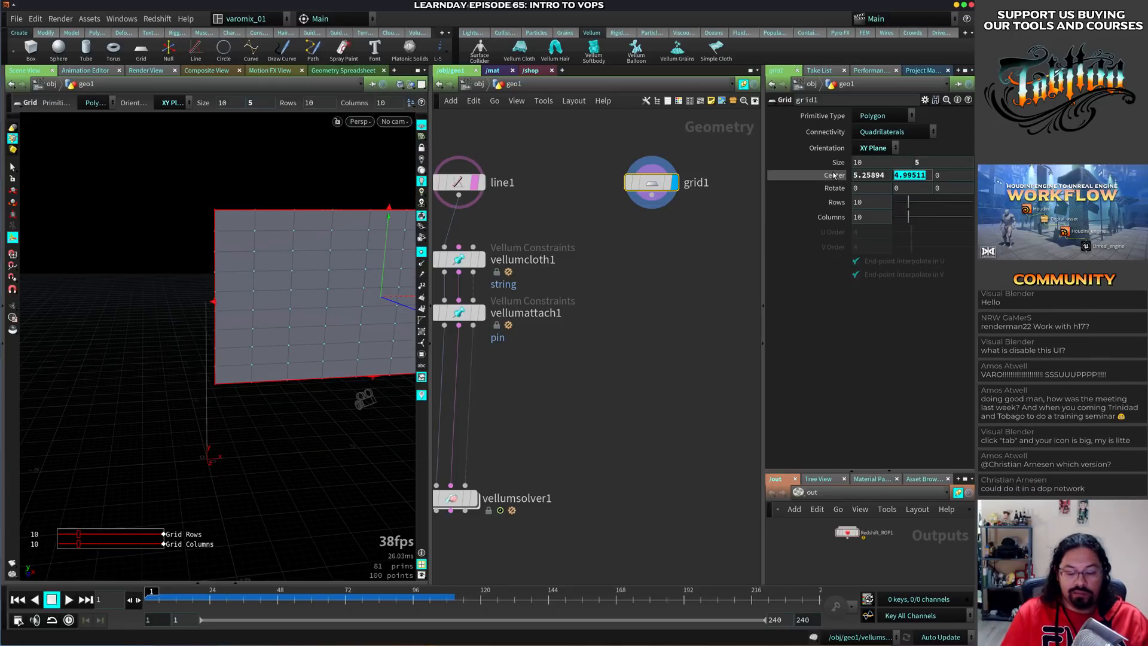
text(2.5)
key(Return)
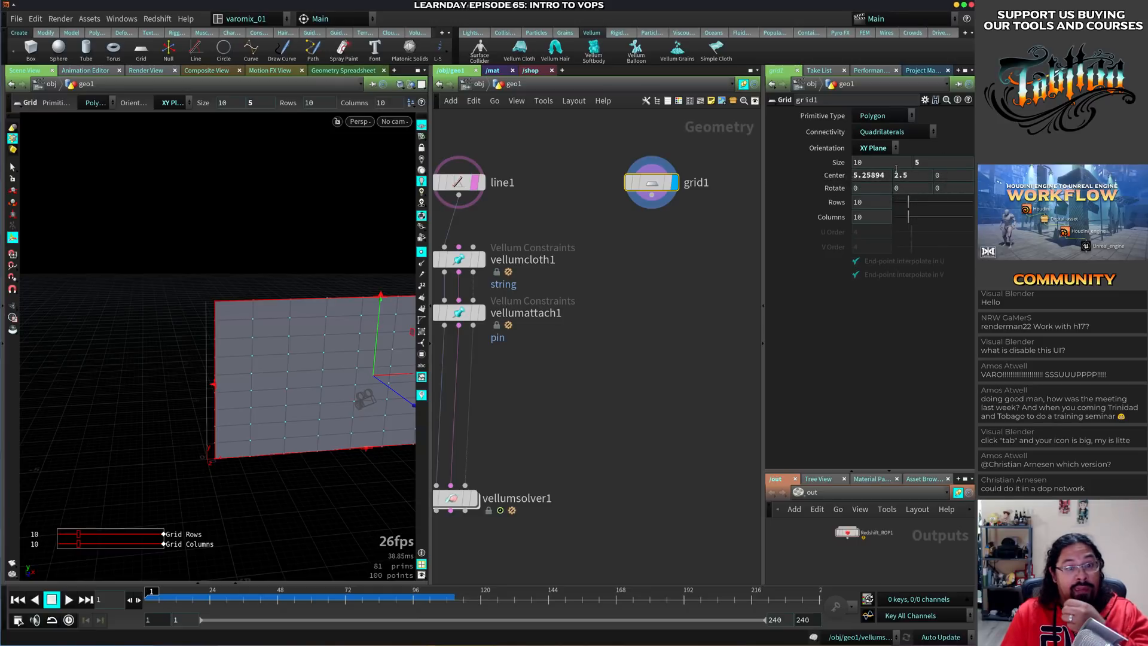
double_click(868, 175)
text(5)
key(Return)
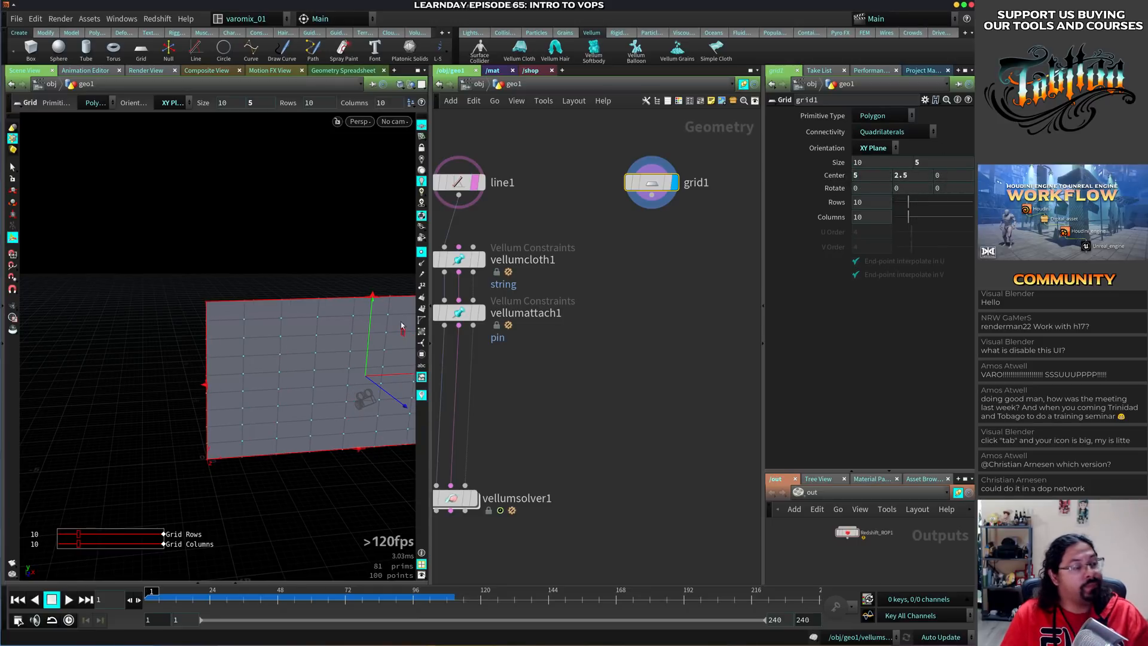
Increase the grid's resolution to 29 rows and 46 columns
drag(908, 202, 967, 217)
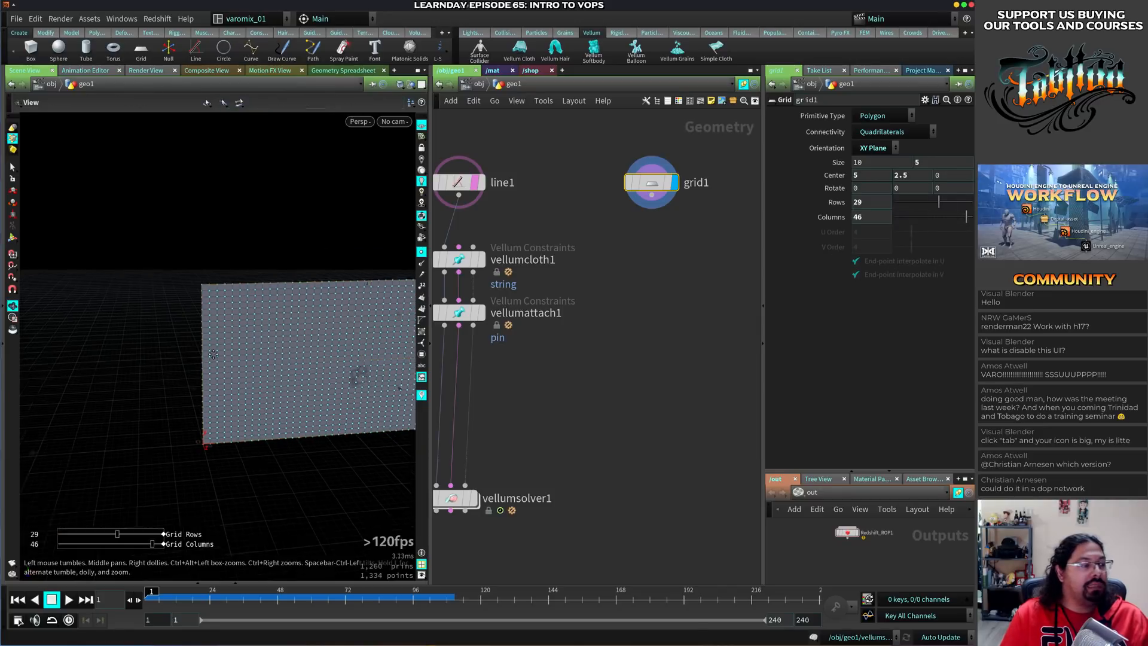
alt+right_drag(251, 284, 287, 295)
alt+drag(287, 295, 249, 340)
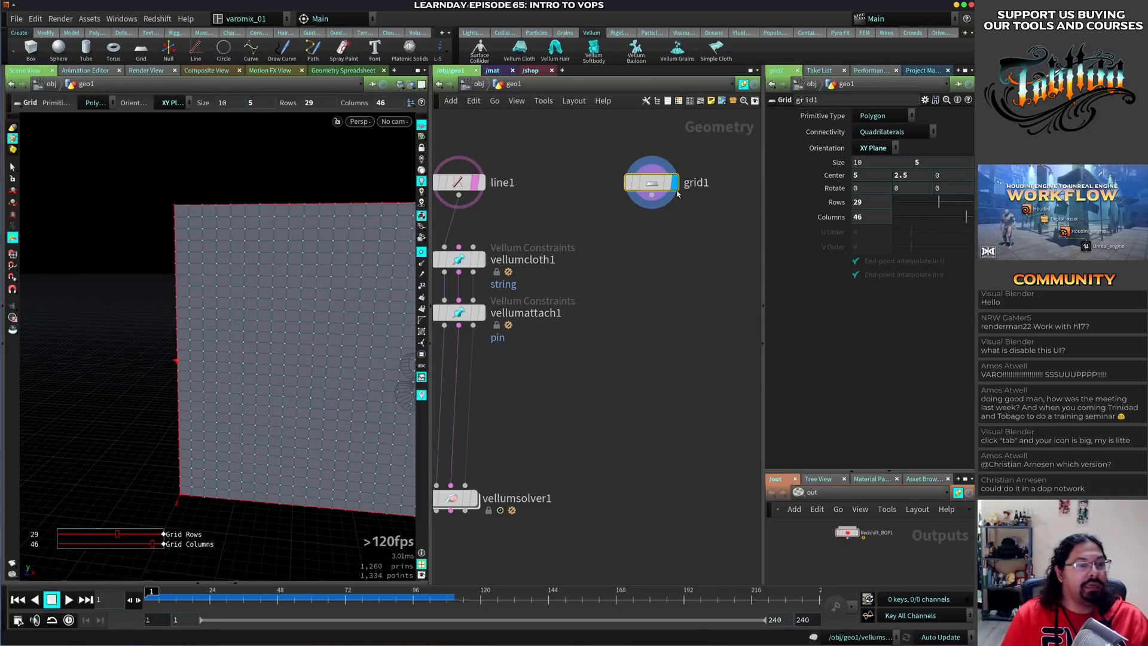
key(Tab)
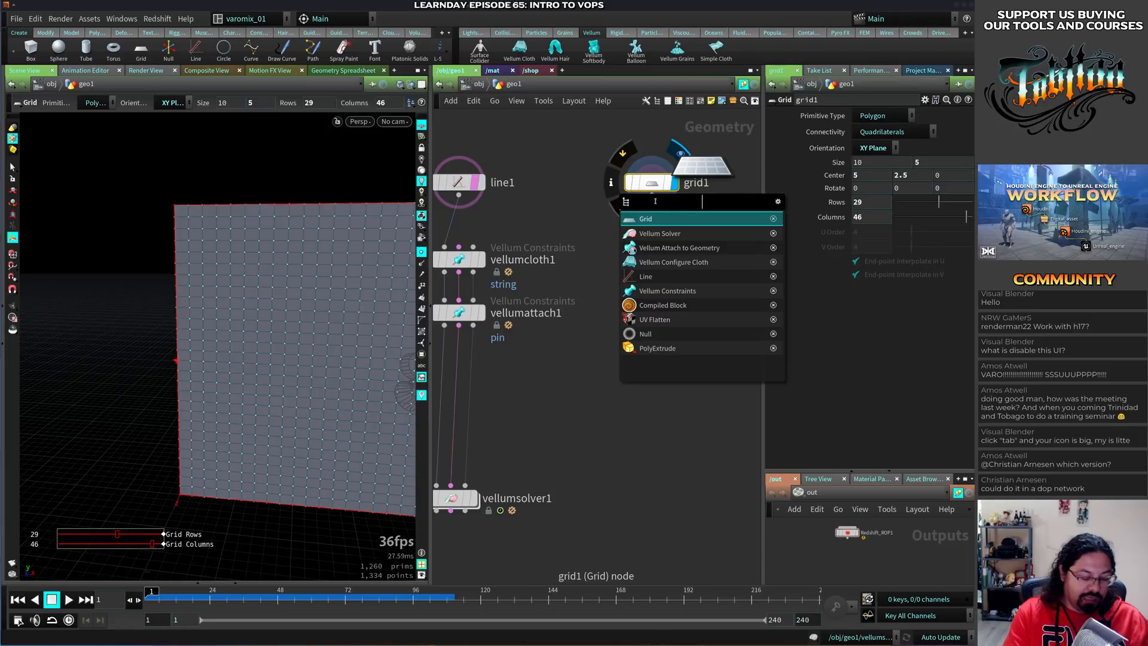
text(vc)
key(Down)
key(Down)
key(Return)
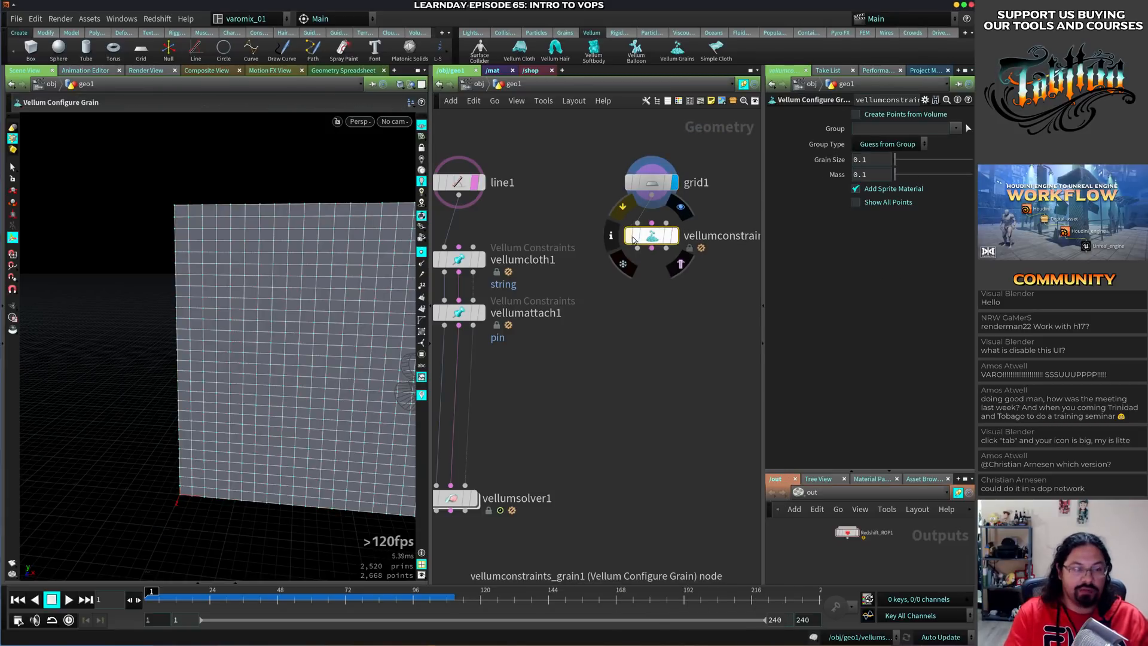
key(Delete)
Add a Vellum Configure Cloth node below the grid, wire it to the grid and display it
key(Tab)
text(v)
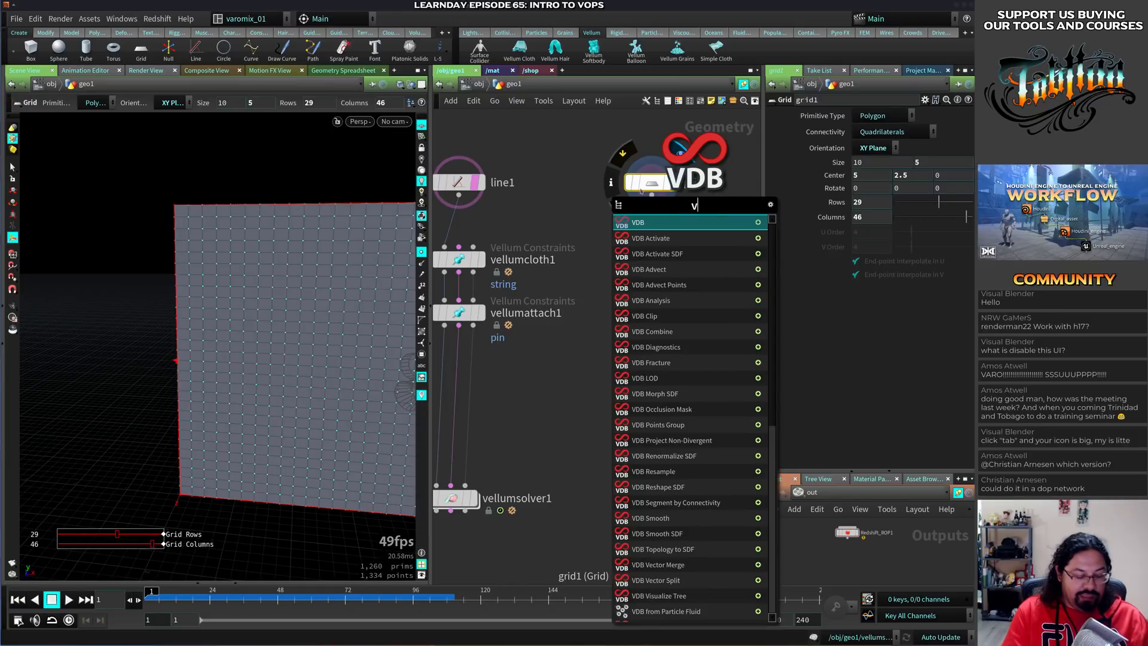
text(c)
key(Down)
key(Down)
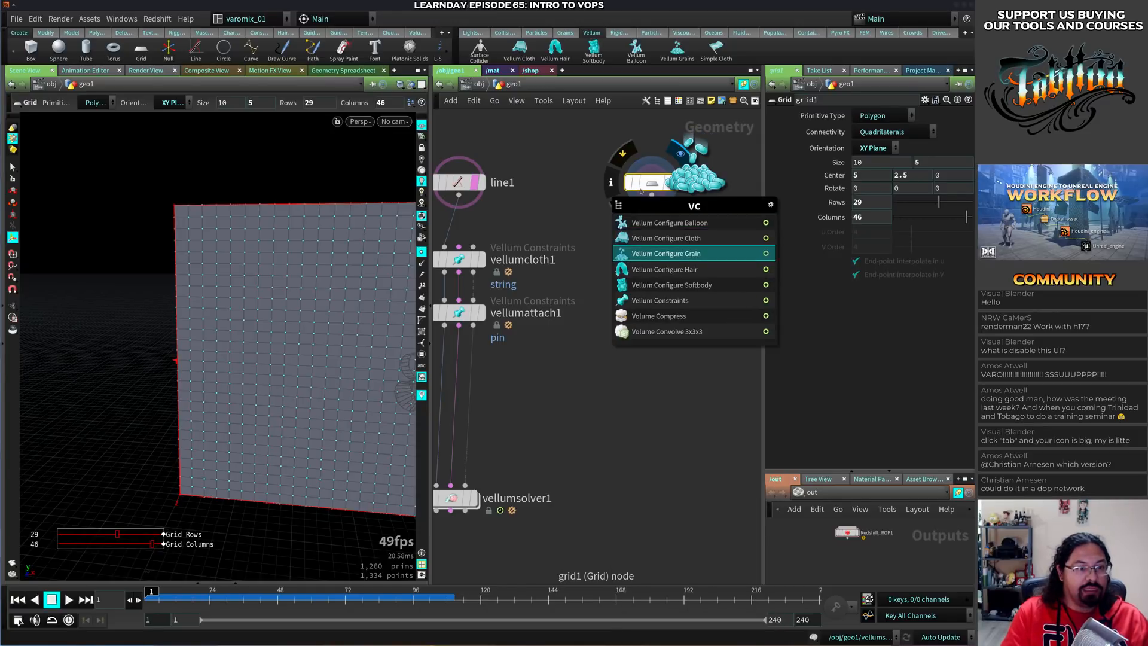
key(Up)
key(Return)
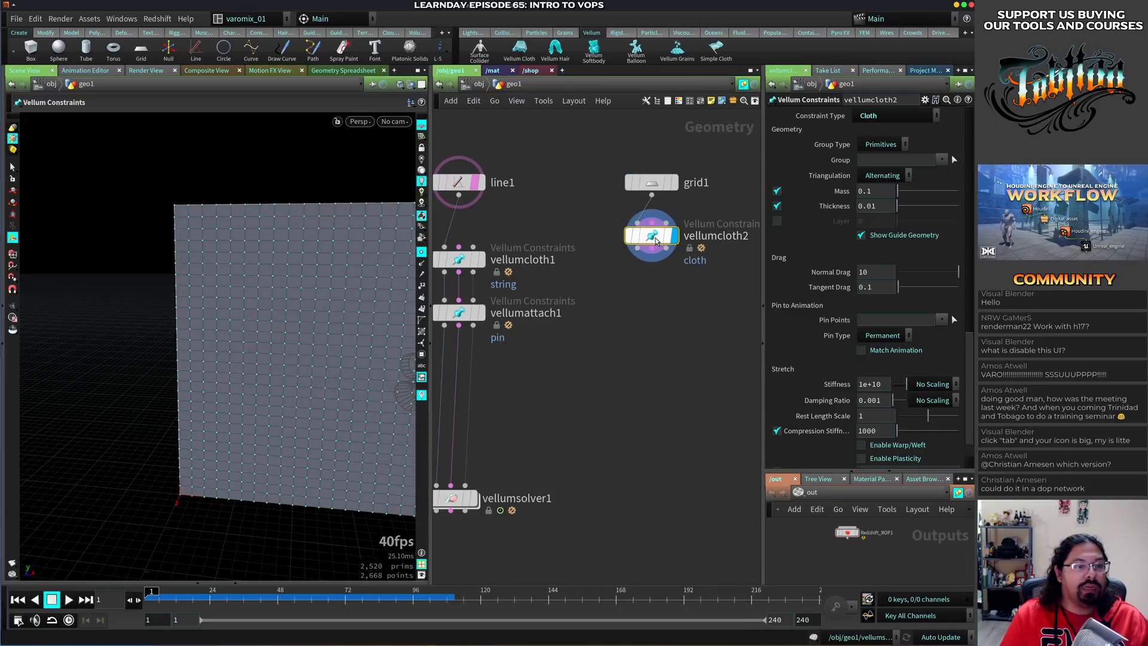
Add a Vellum Attach to Geometry constraint below the grid's cloth constraint and connect the two
key(Tab)
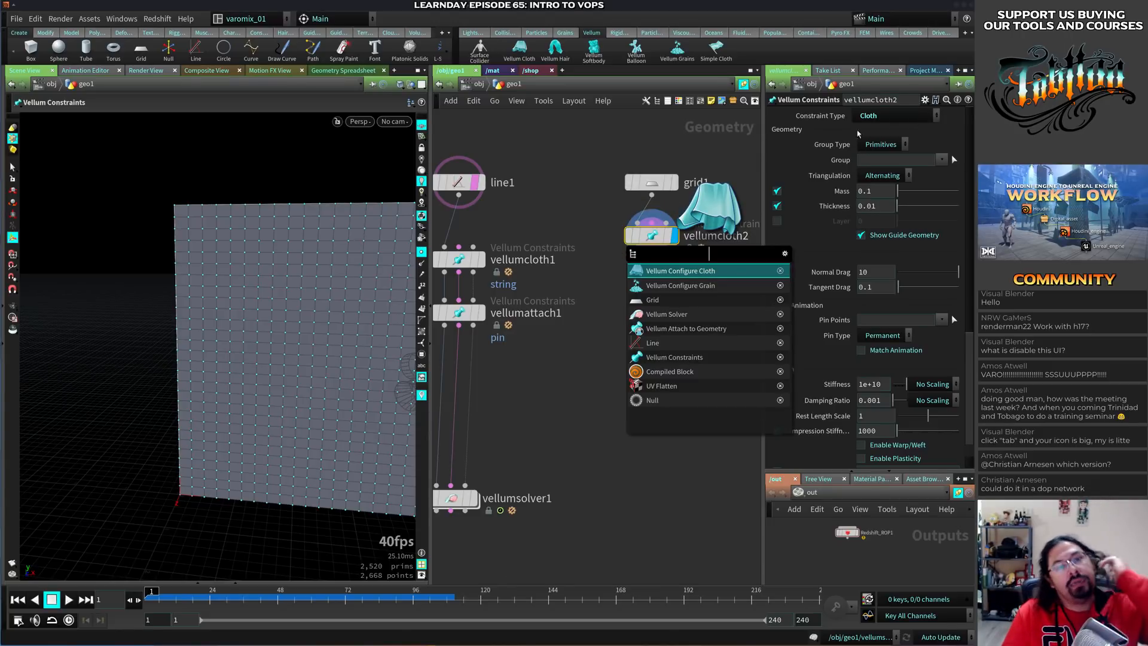
click(589, 350)
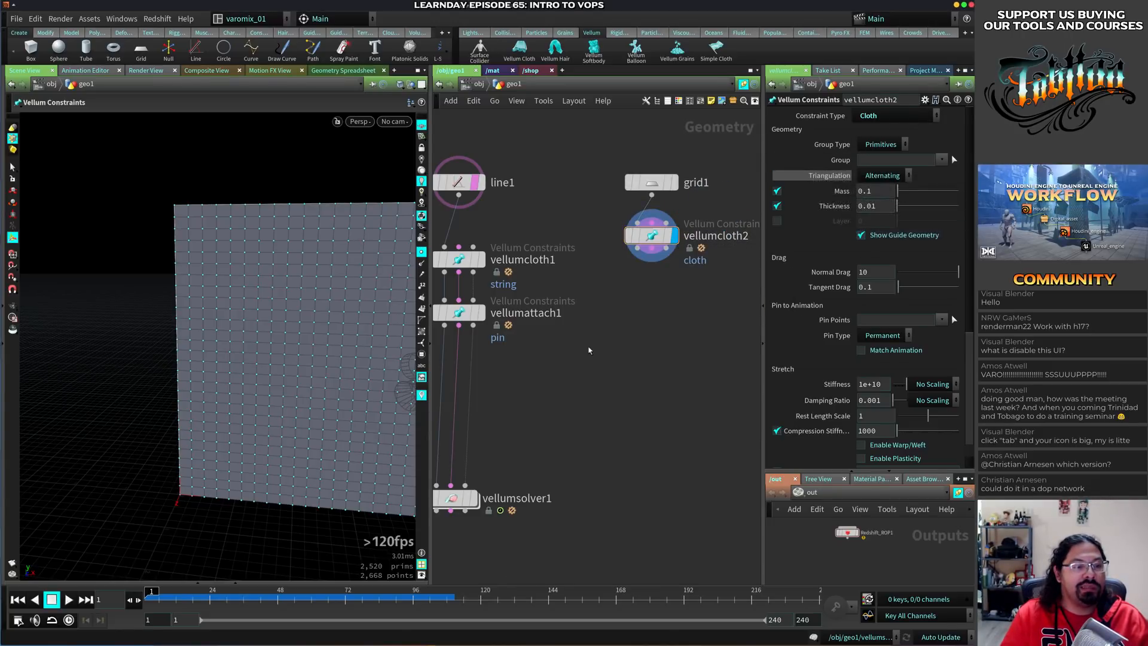
drag(652, 289, 646, 331)
middle_drag(657, 338, 631, 330)
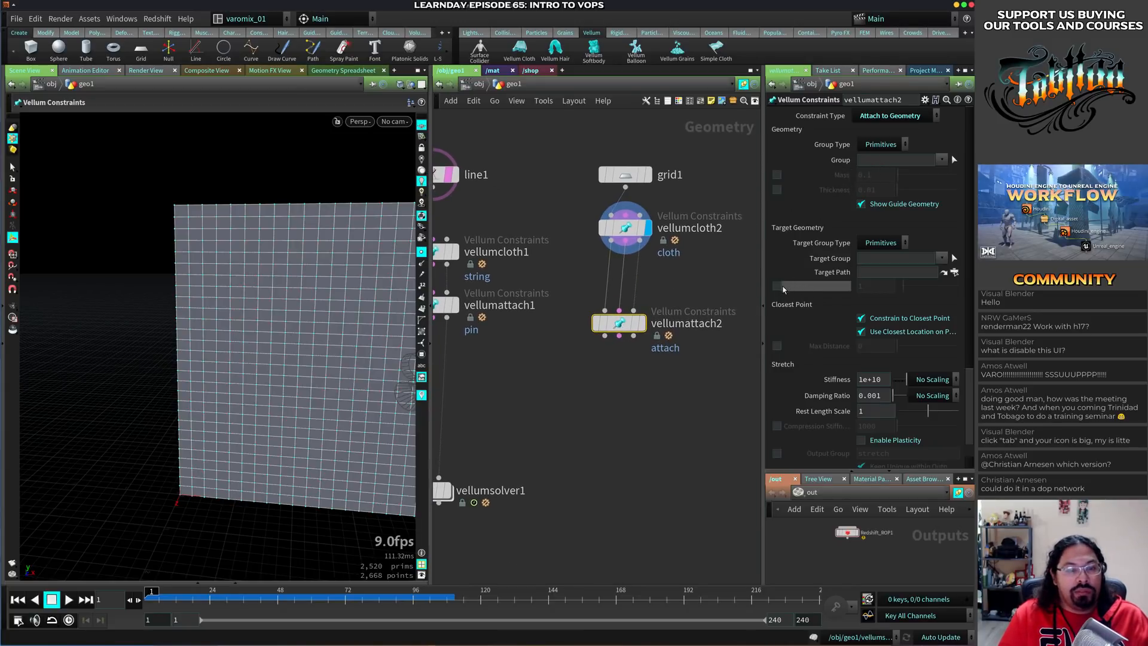
Move the Vellum Solver up beneath the string's pin constraint and append a Null node to its output
middle_drag(555, 346, 616, 300)
drag(500, 409, 508, 297)
click(503, 313)
key(Tab)
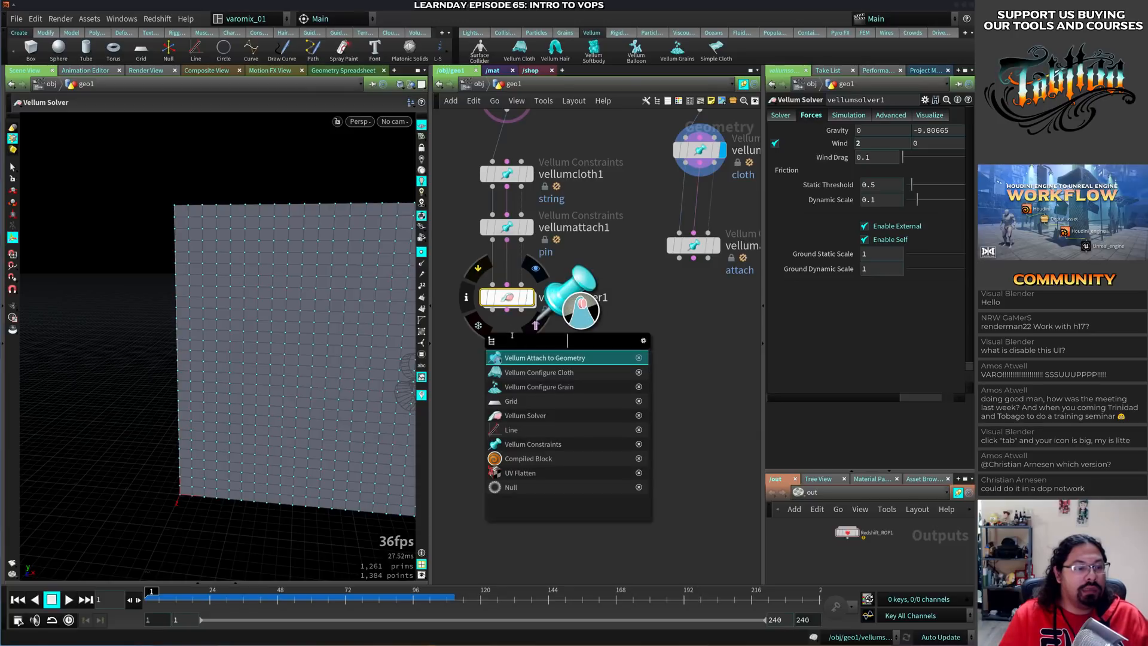
text(nu)
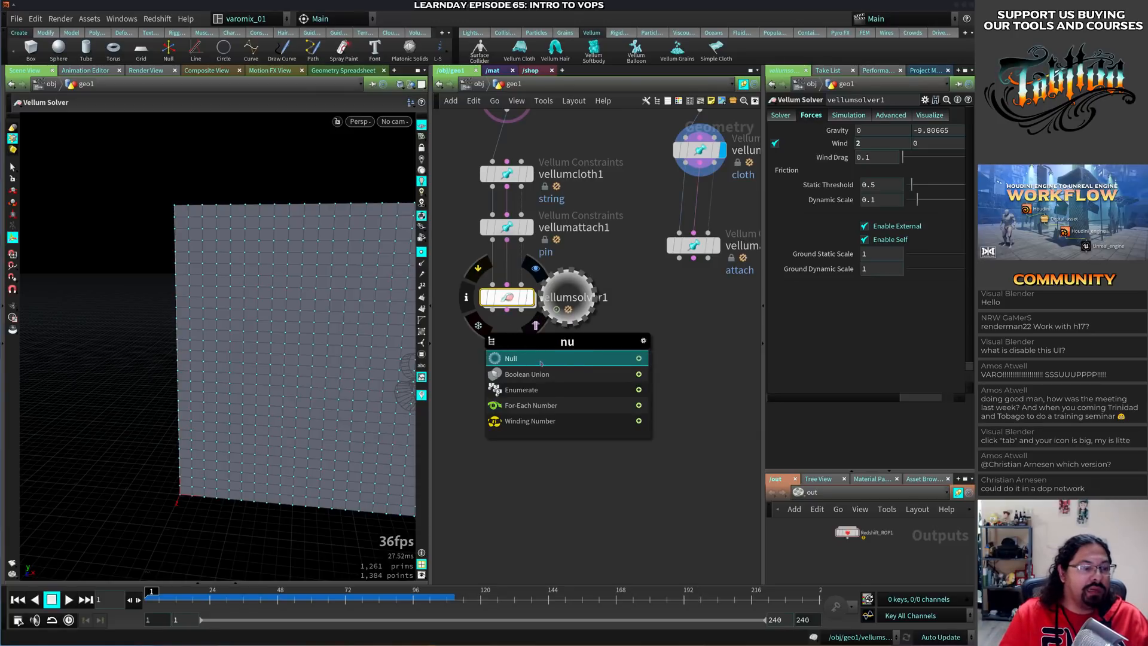
click(640, 359)
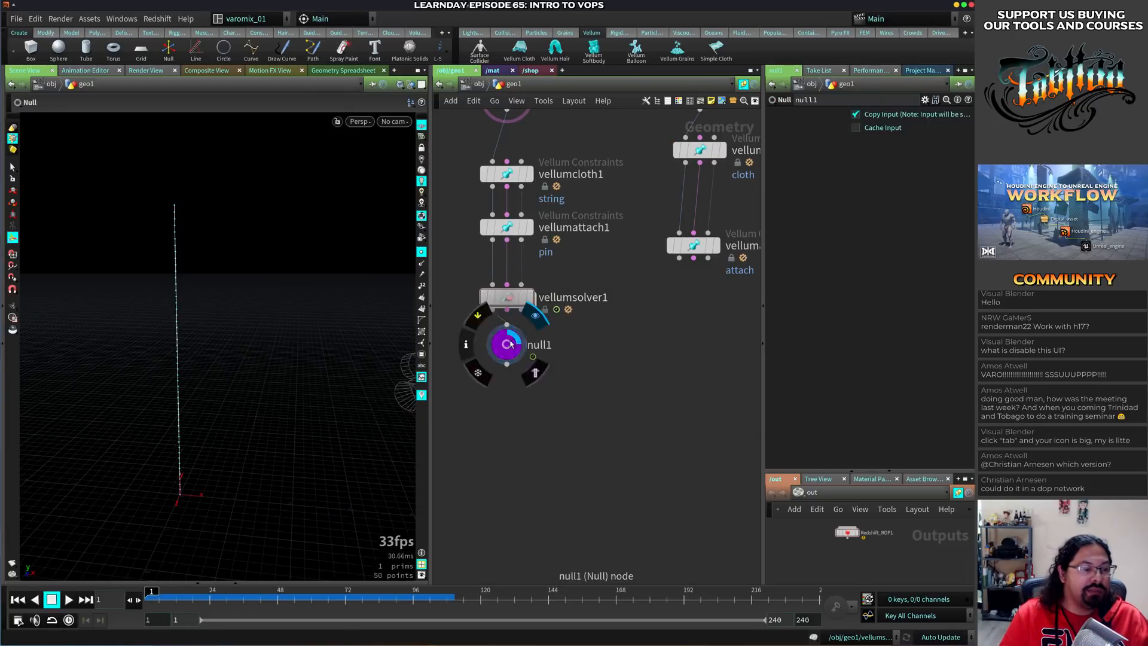
Place the Null a little lower under the solver and rename it geo
drag(511, 345, 511, 372)
click(538, 372)
text(g)
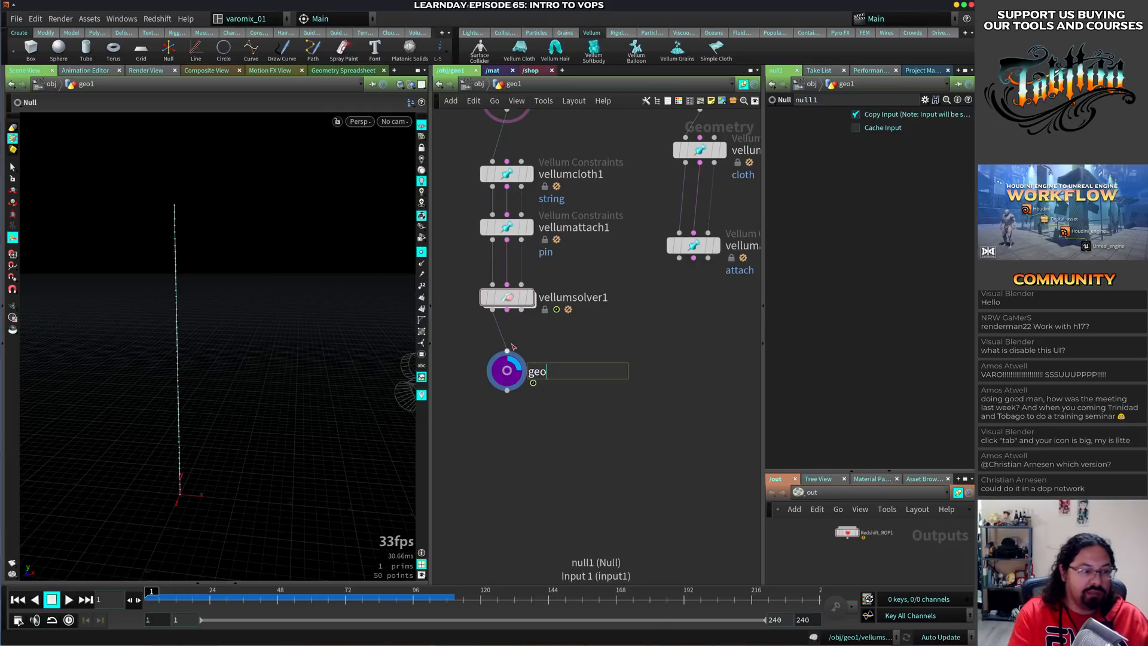
text(eo)
key(Return)
Set the attach constraint's Target Path to the geo Null (../geo) and its Target Group Type to Points
click(694, 245)
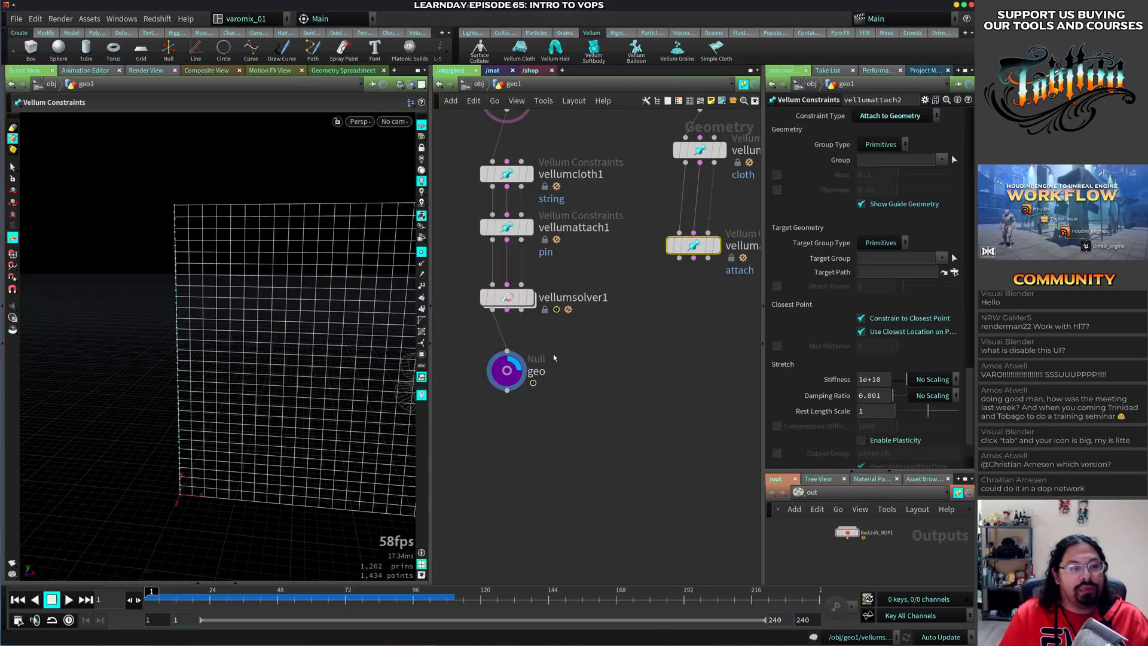
drag(507, 369, 897, 272)
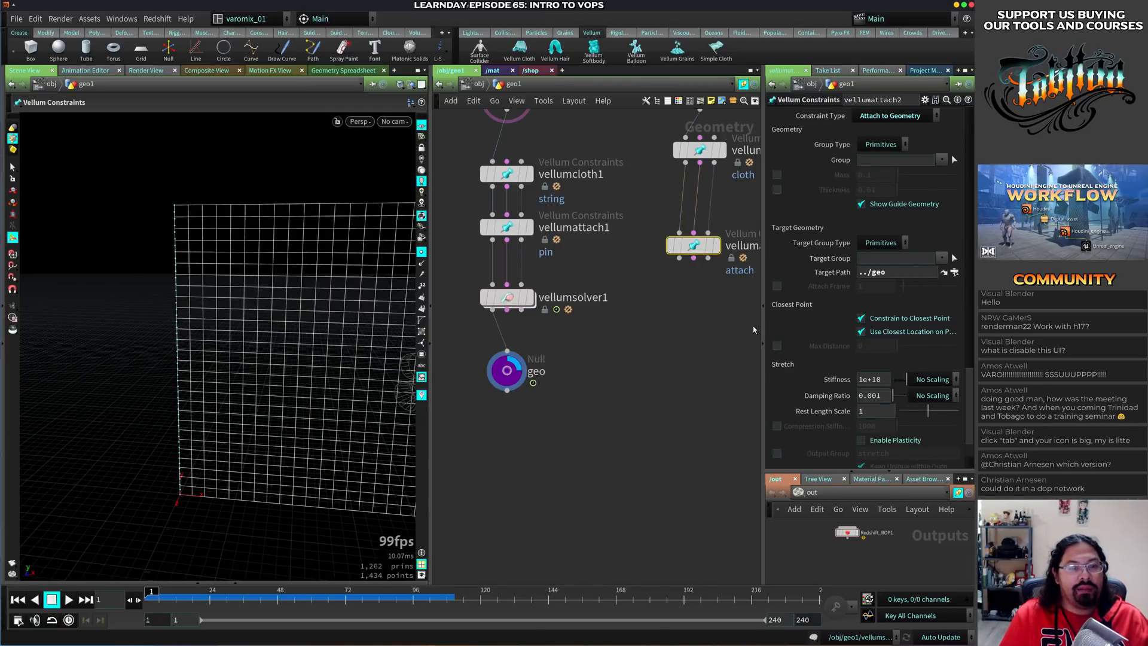
click(888, 243)
click(885, 254)
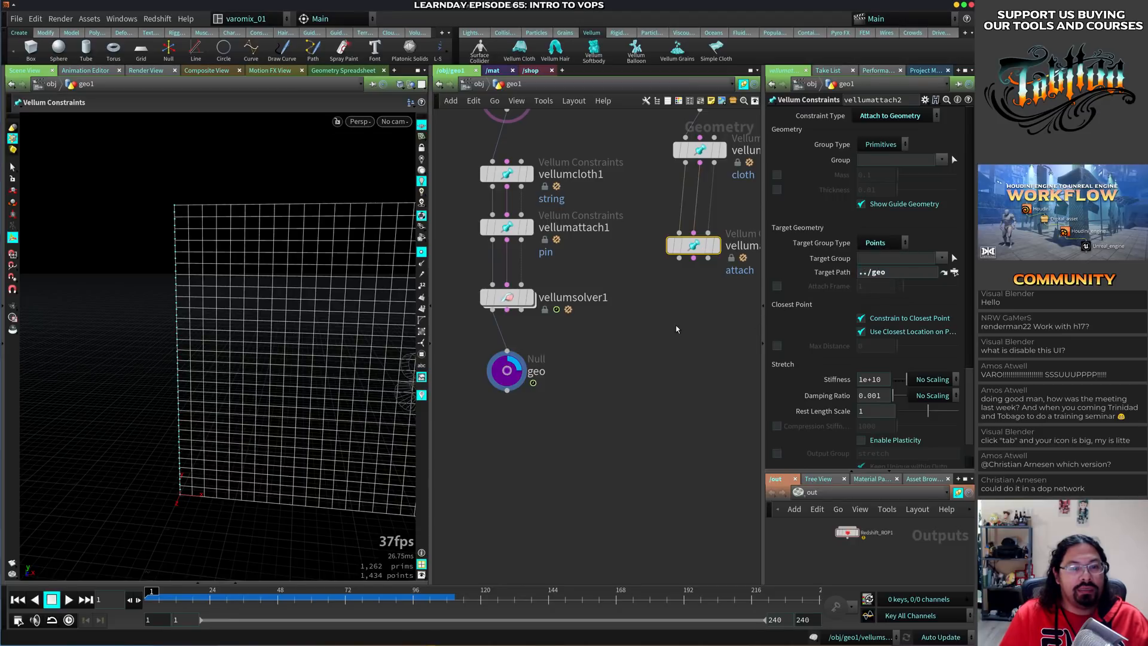
Move the geo Null further down and insert a Group Create node between the Line node and its cloth constraint
drag(501, 367, 501, 401)
middle_drag(502, 401, 551, 522)
click(558, 225)
key(Tab)
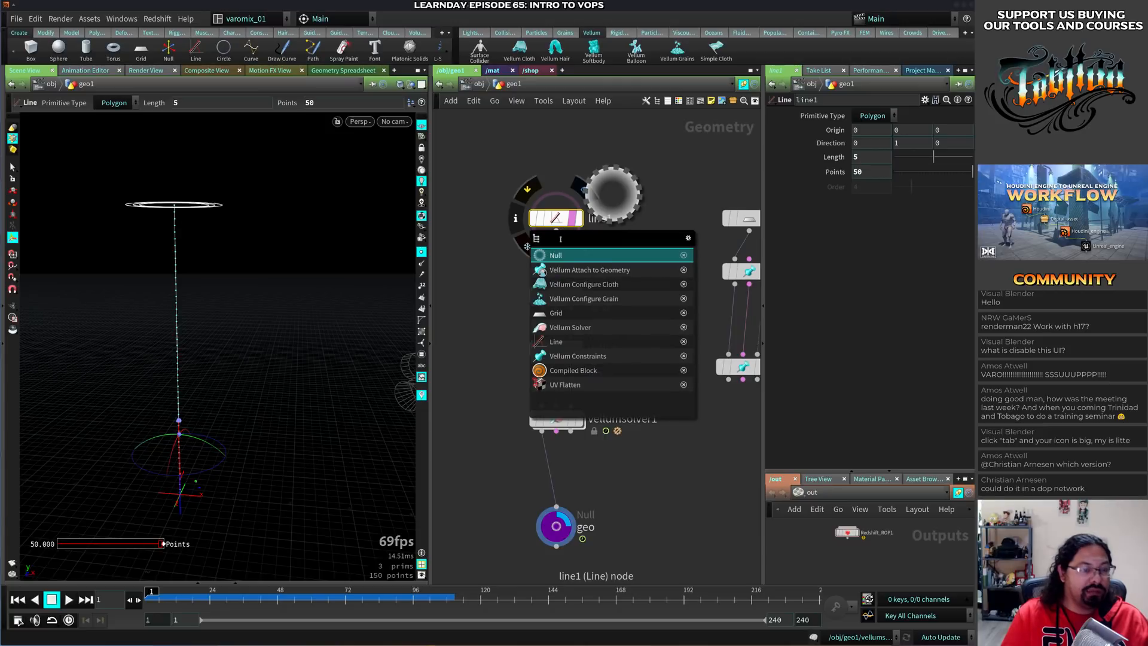
text(grp)
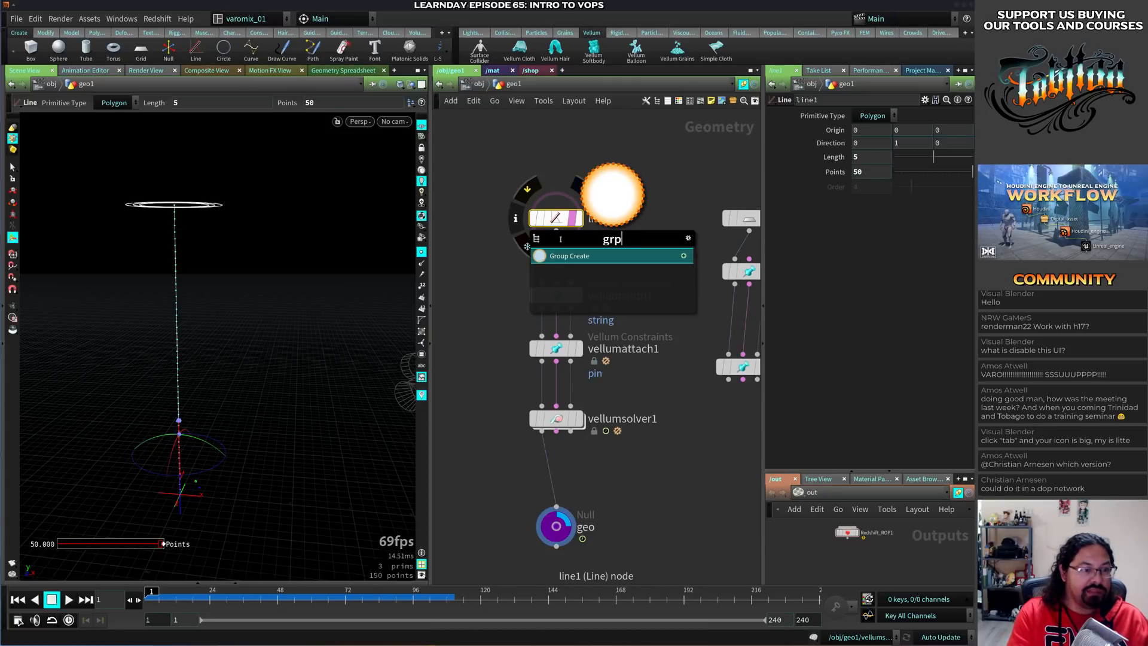
key(Return)
key(Return)
Rename the Group Create node as line_grp
double_click(605, 267)
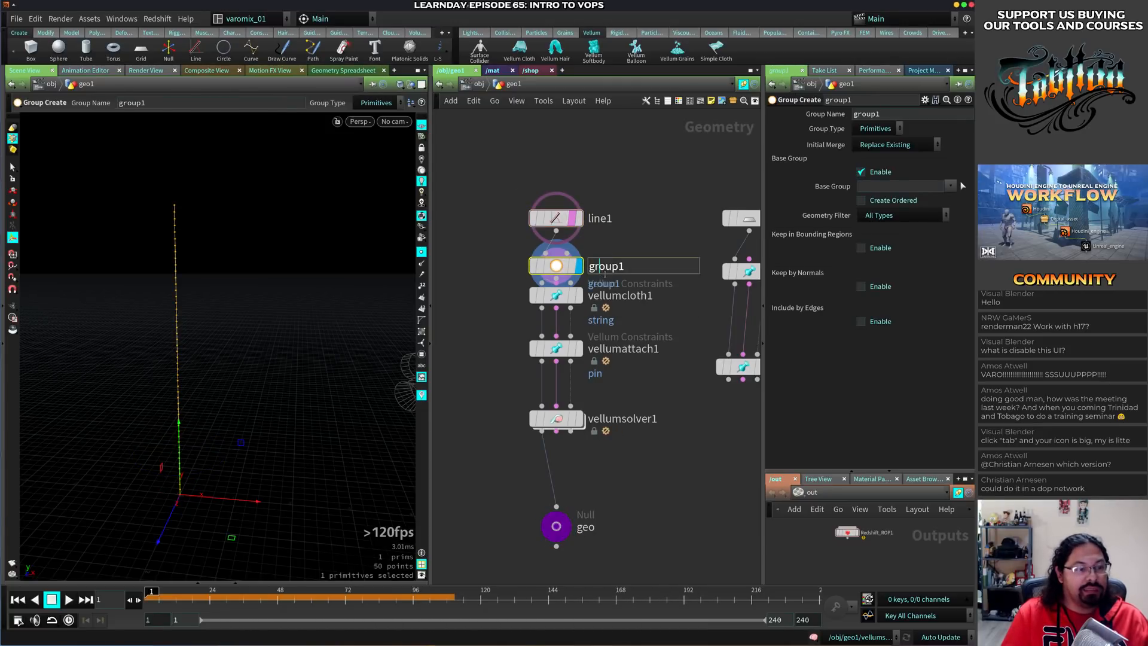
text(gr)
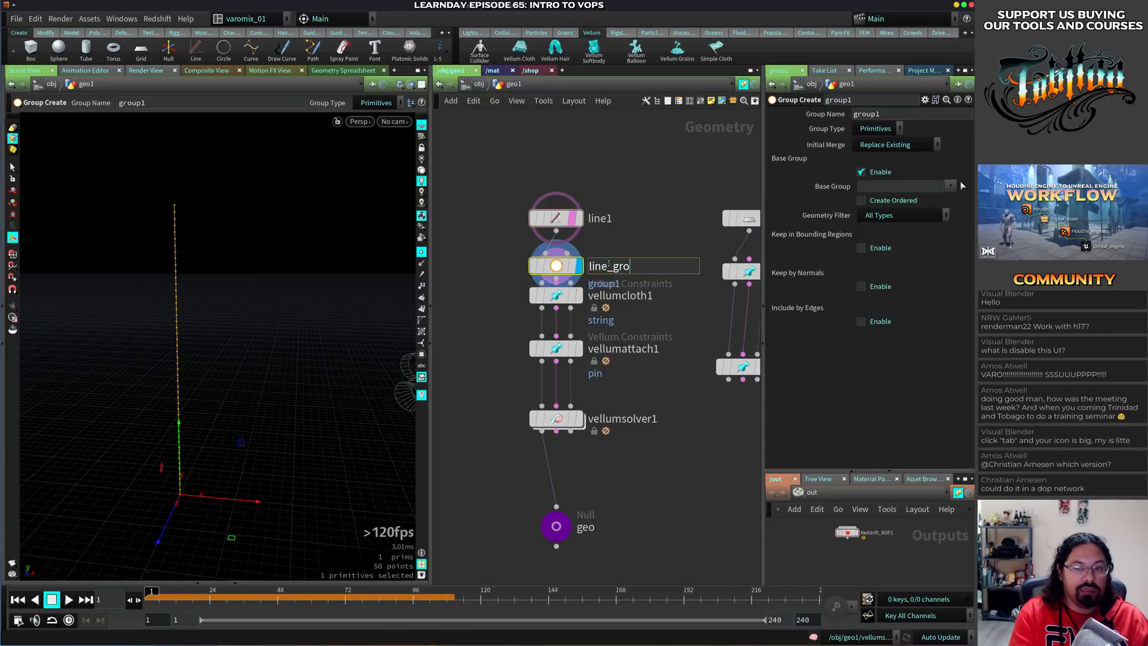
key(Return)
double_click(645, 266)
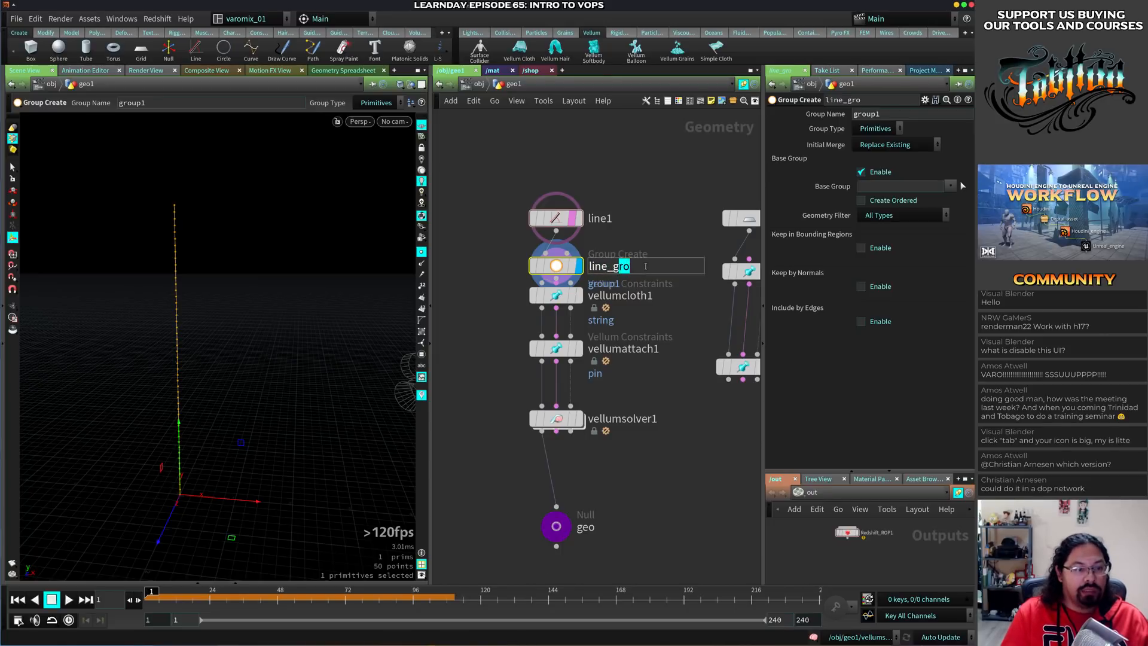
text(grp)
key(Return)
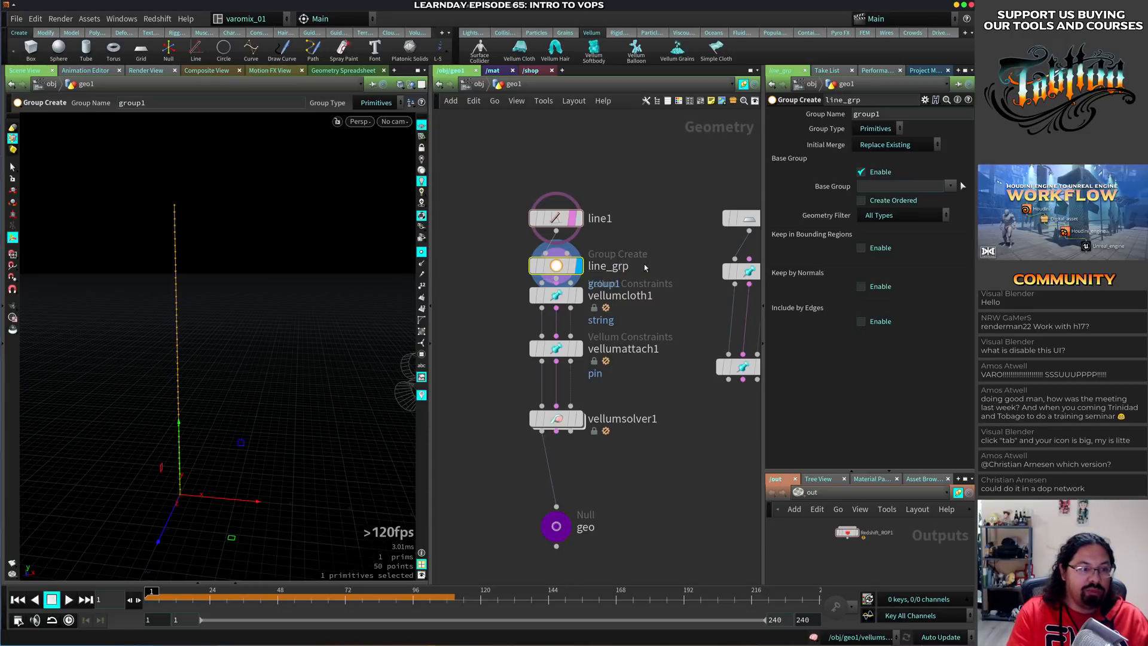
Display the grid's attach constraint and check which target groups it offers
scroll(556, 383, down, 5)
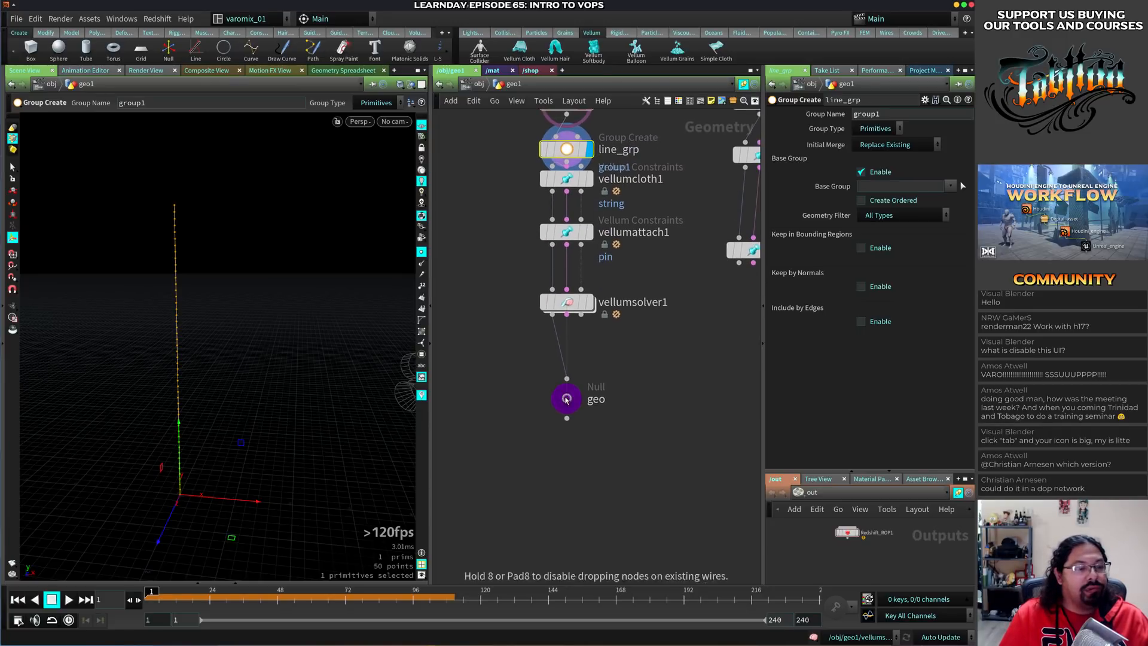
middle_drag(619, 333, 564, 365)
click(710, 290)
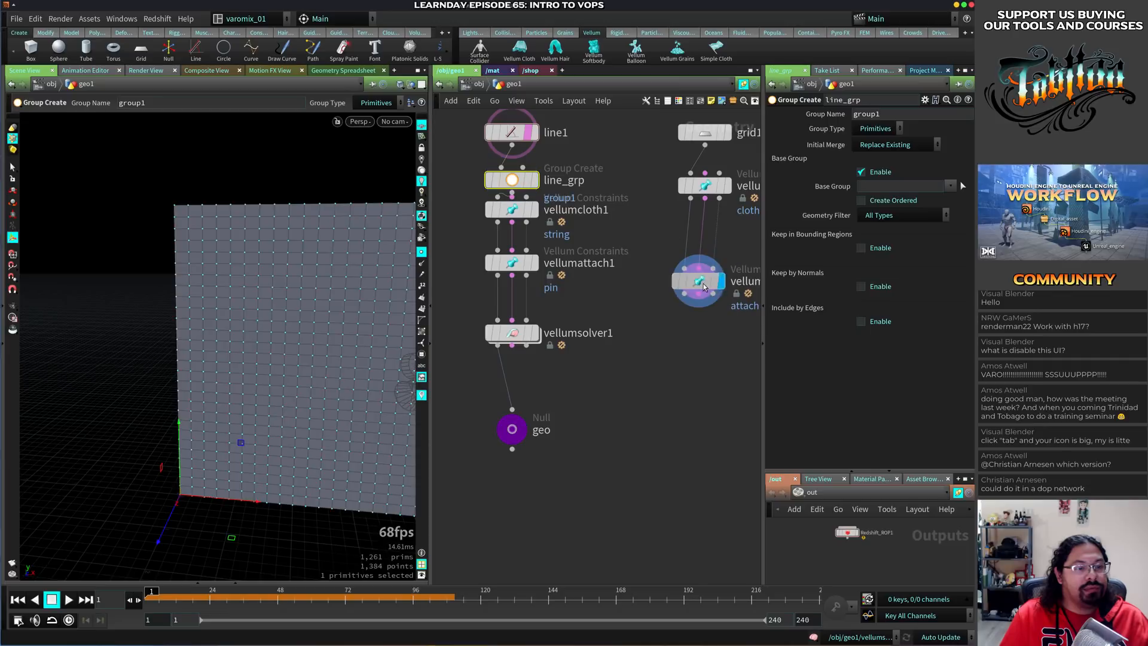
click(942, 258)
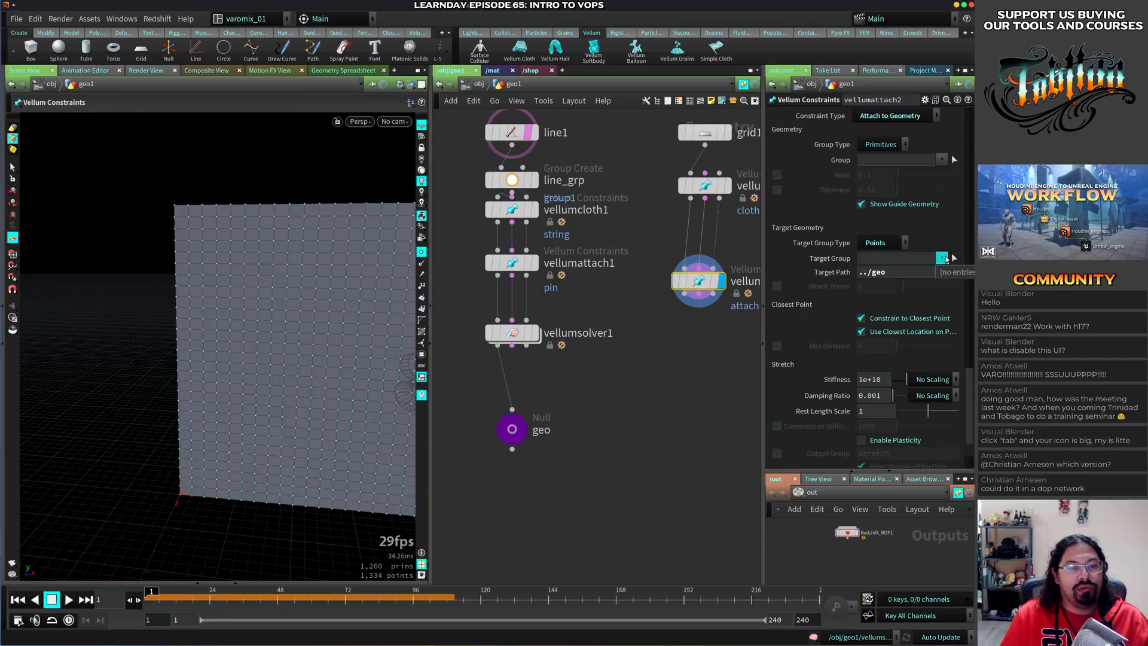
click(879, 259)
click(942, 258)
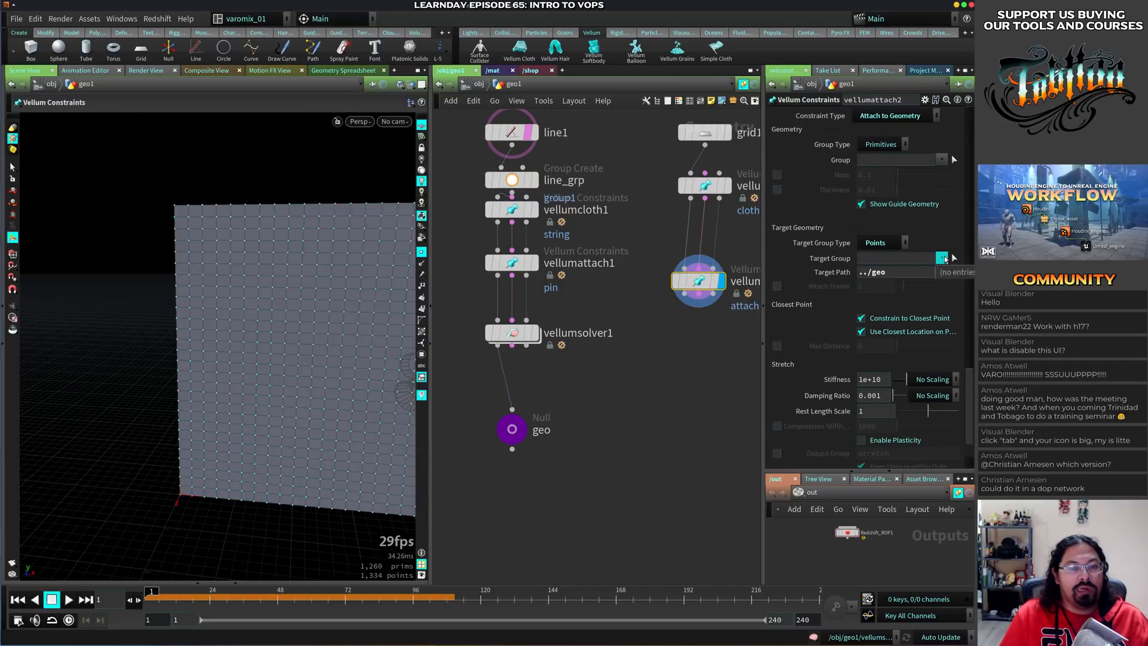
click(923, 260)
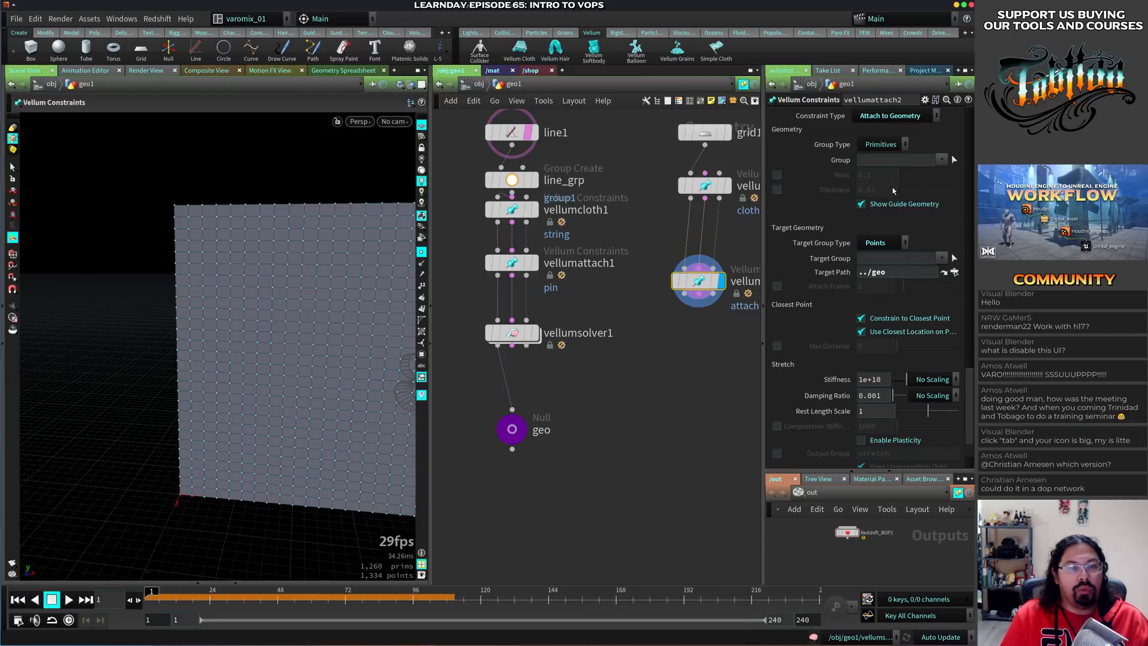
Set the grid attach constraint's Group to the strip of primitives along the grid's edge next to the line
click(954, 159)
drag(94, 178, 182, 505)
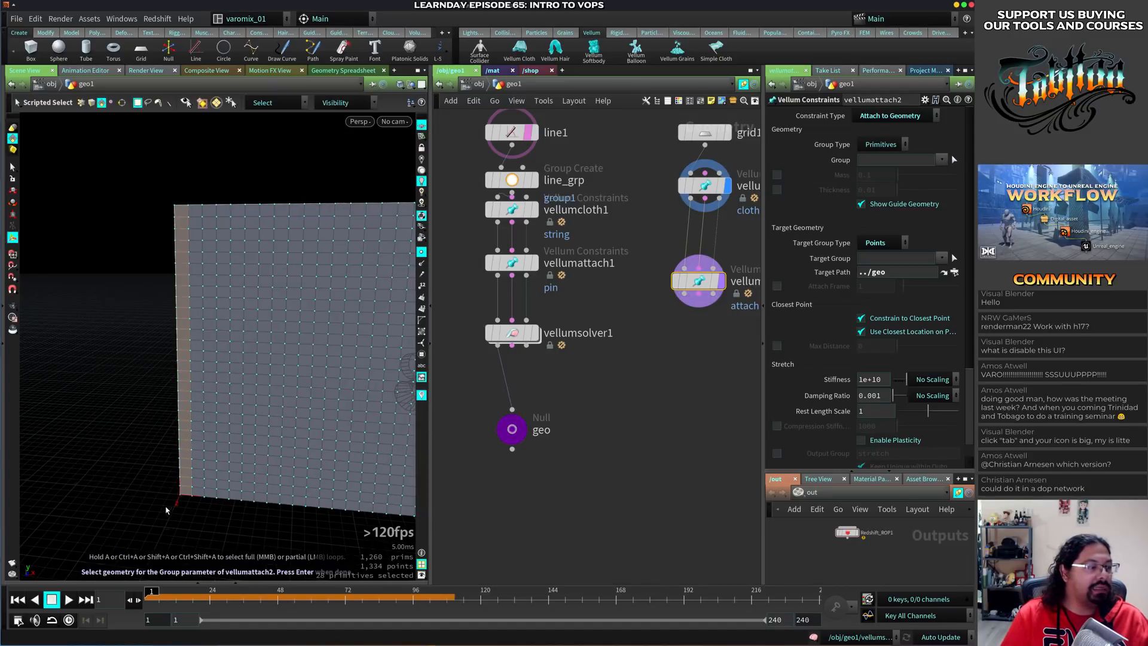
key(Return)
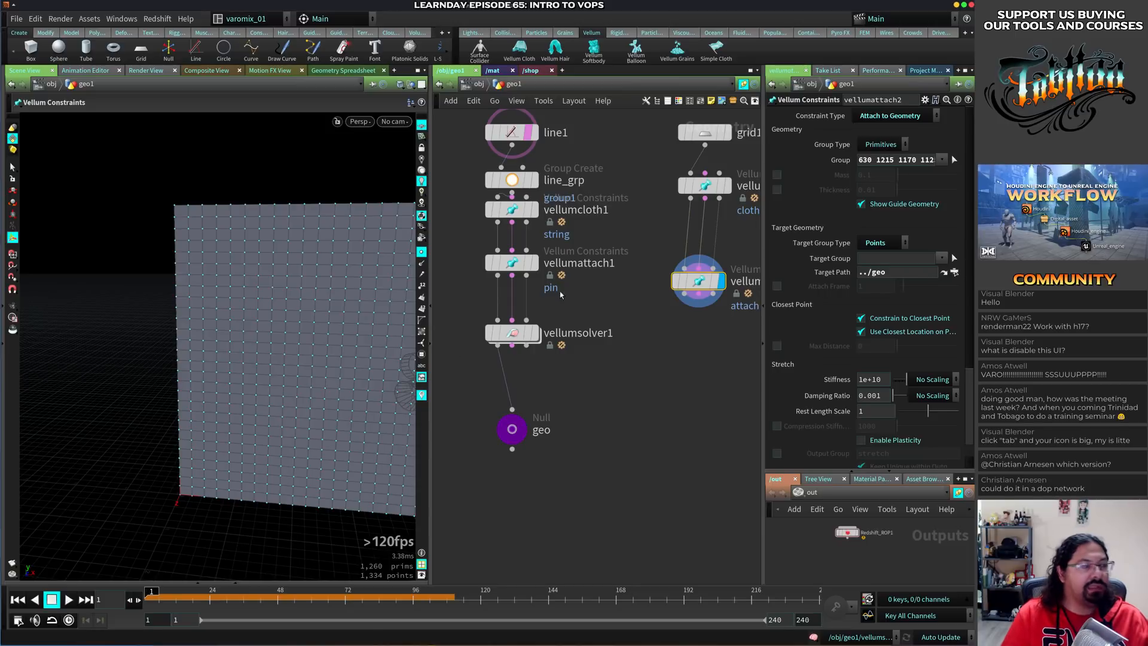
Set the grid attach constraint's Target Group to line_grp
click(942, 258)
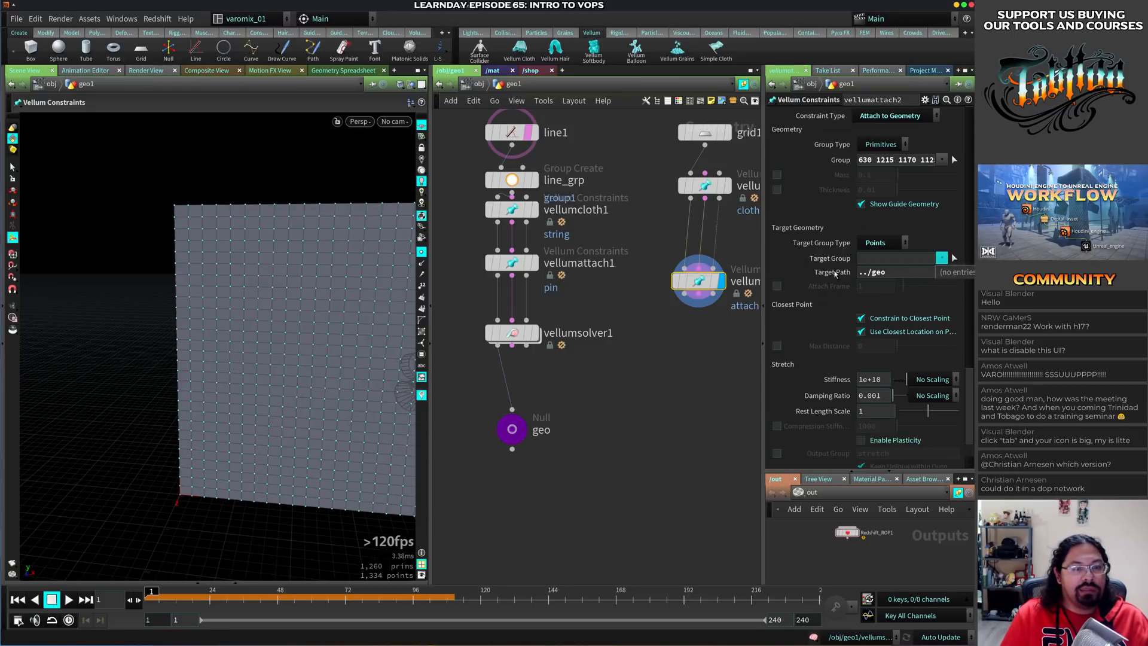
click(898, 257)
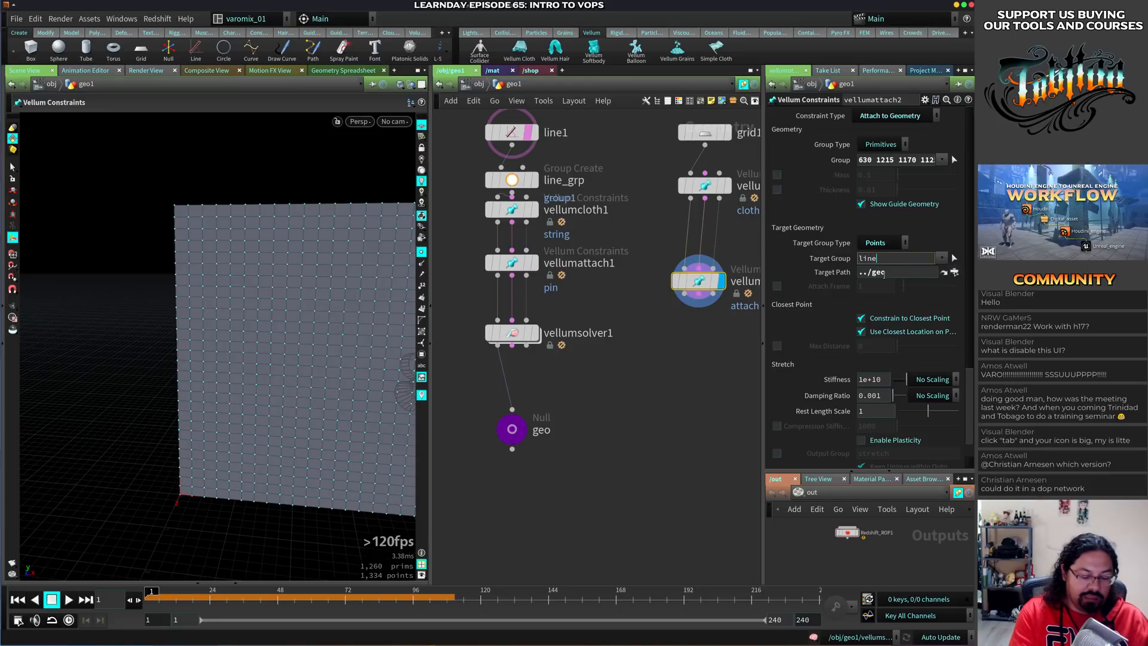
text(line_grp)
key(Return)
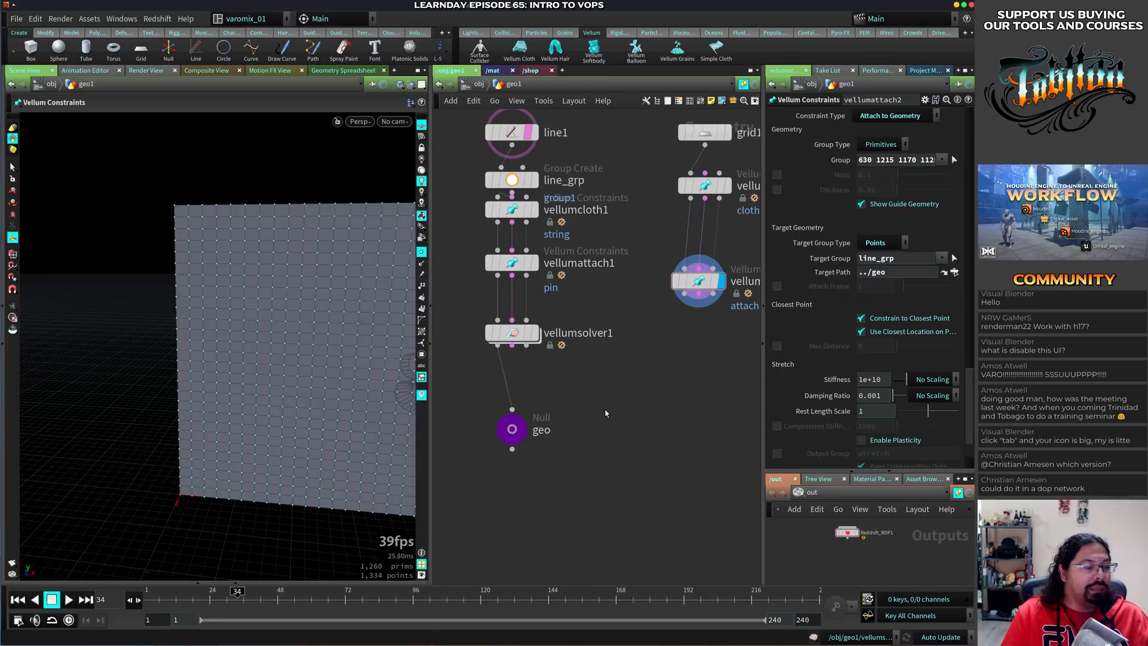
Duplicate the string's Vellum Solver and wire the copy below the grid's attach constraint
middle_drag(661, 368, 655, 338)
alt+drag(500, 307, 686, 317)
drag(678, 264, 708, 309)
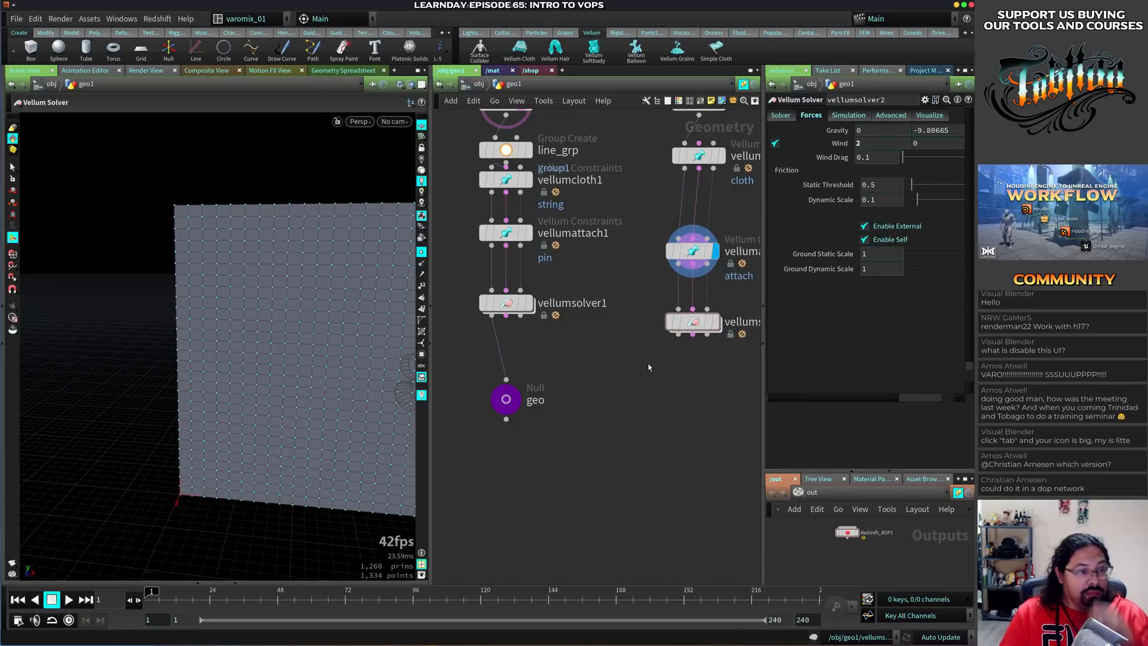
Move the string's solver and the geo Null down slightly, and add a Merge node fed by the string's Vellum Solver
drag(529, 302, 529, 330)
drag(535, 399, 535, 427)
key(Tab)
text(merge)
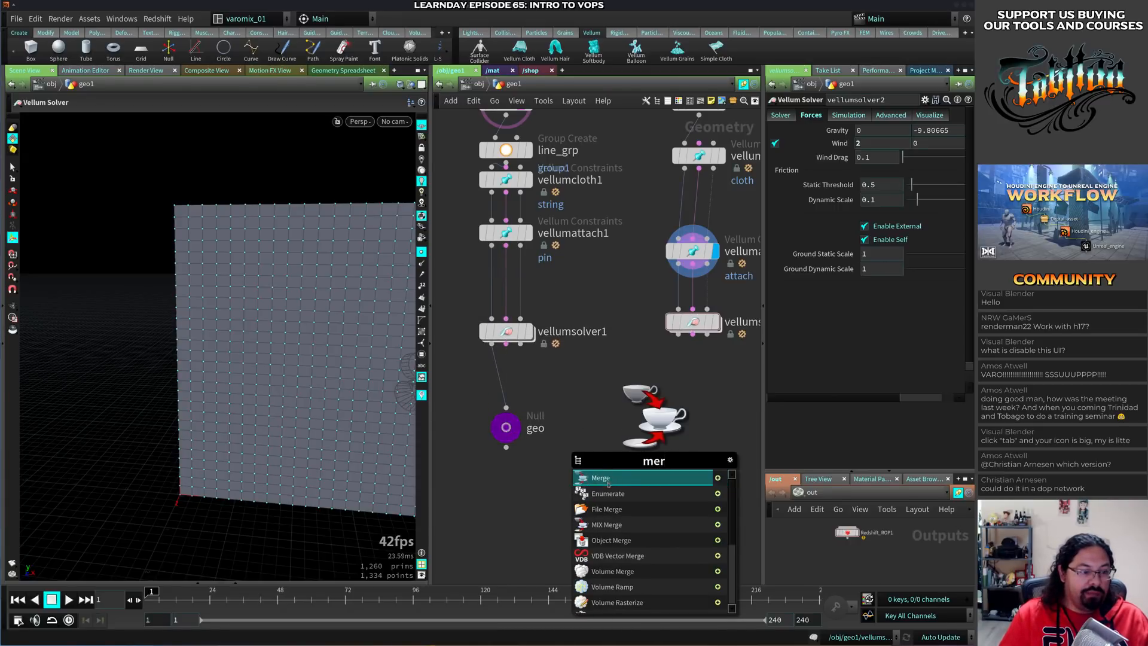
key(Return)
click(607, 449)
drag(493, 345, 607, 426)
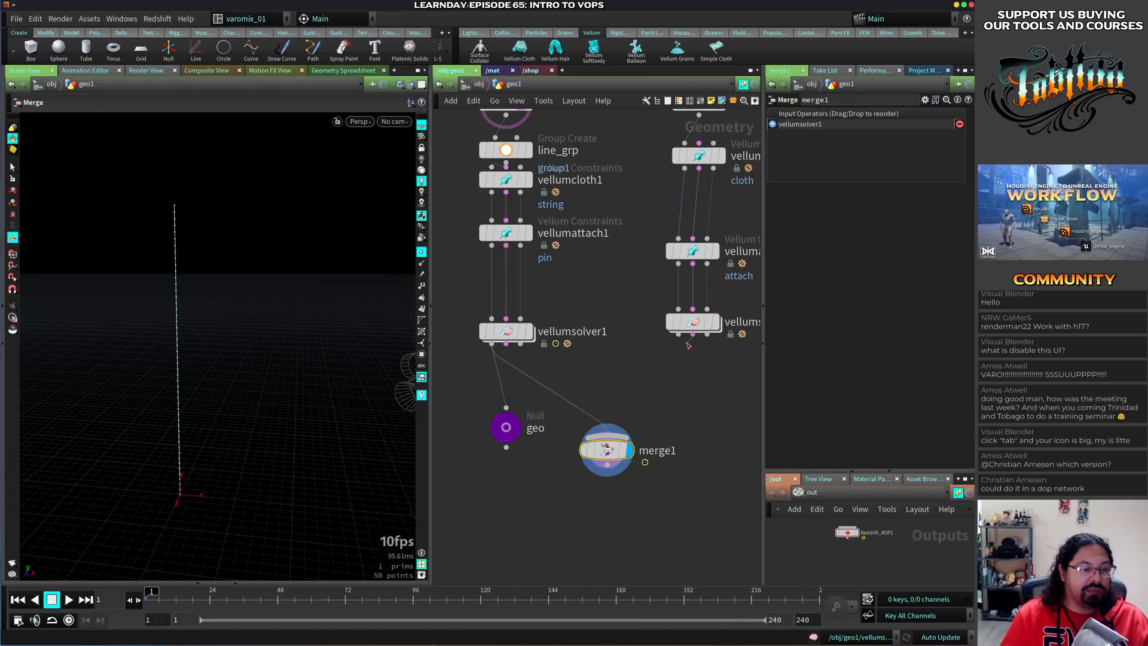
Wire the vellumsolver2 output into merge1, play the combined string and cloth simulation, and return to the first frame
drag(650, 379, 602, 438)
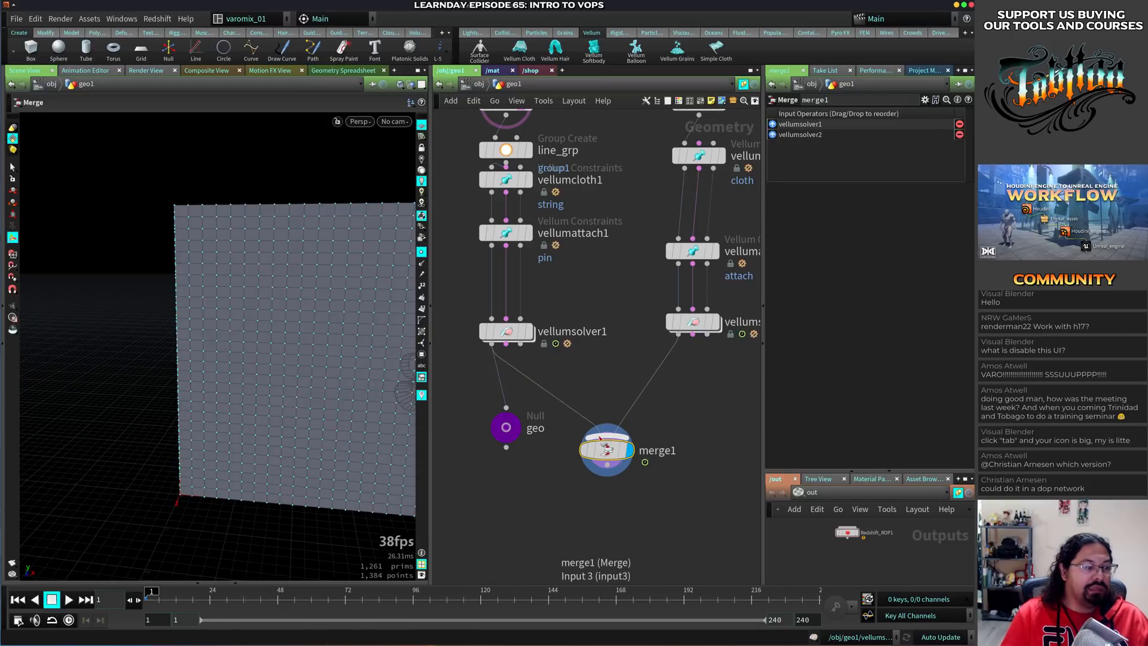
key(Up)
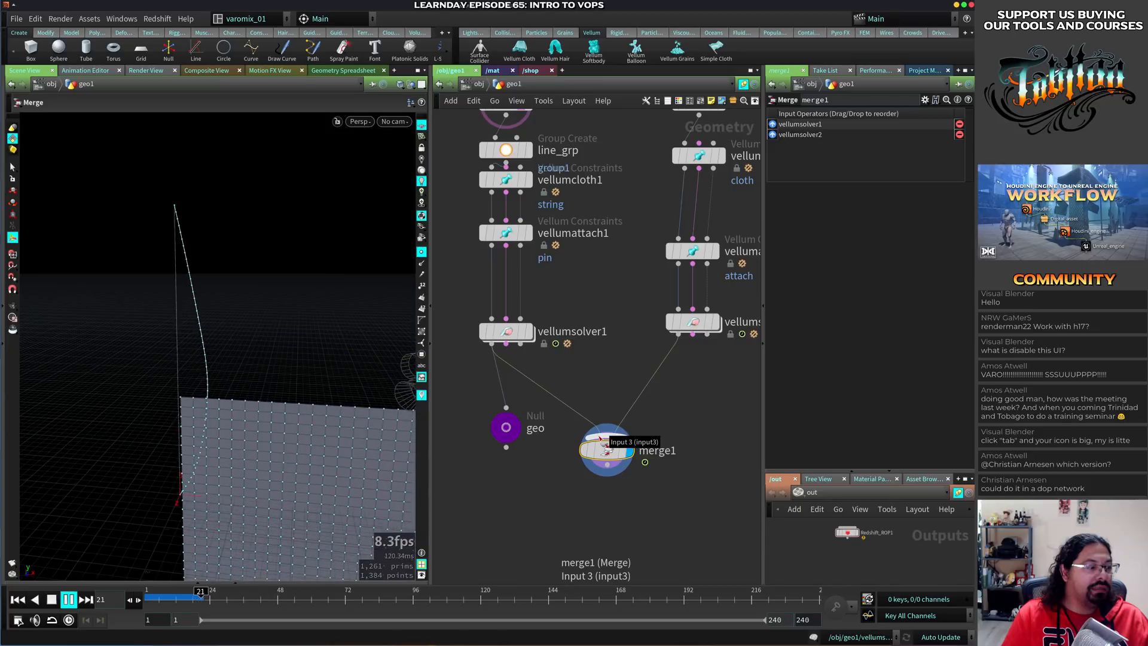
key(Up)
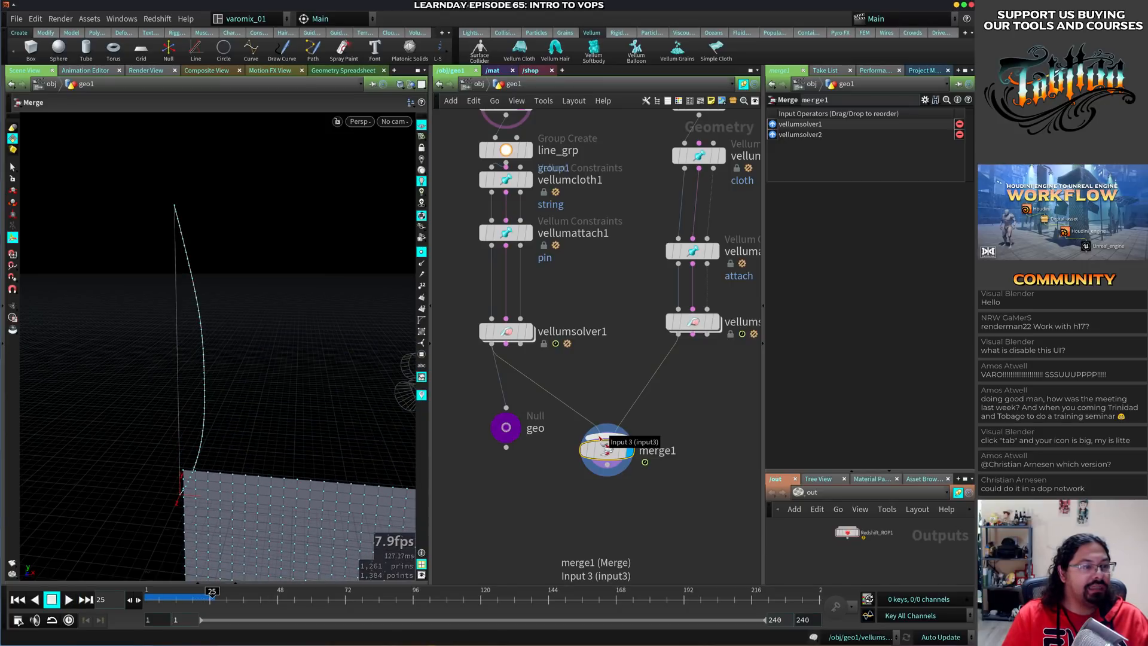
key(ctrl+Up)
key(Up)
key(ctrl+Up)
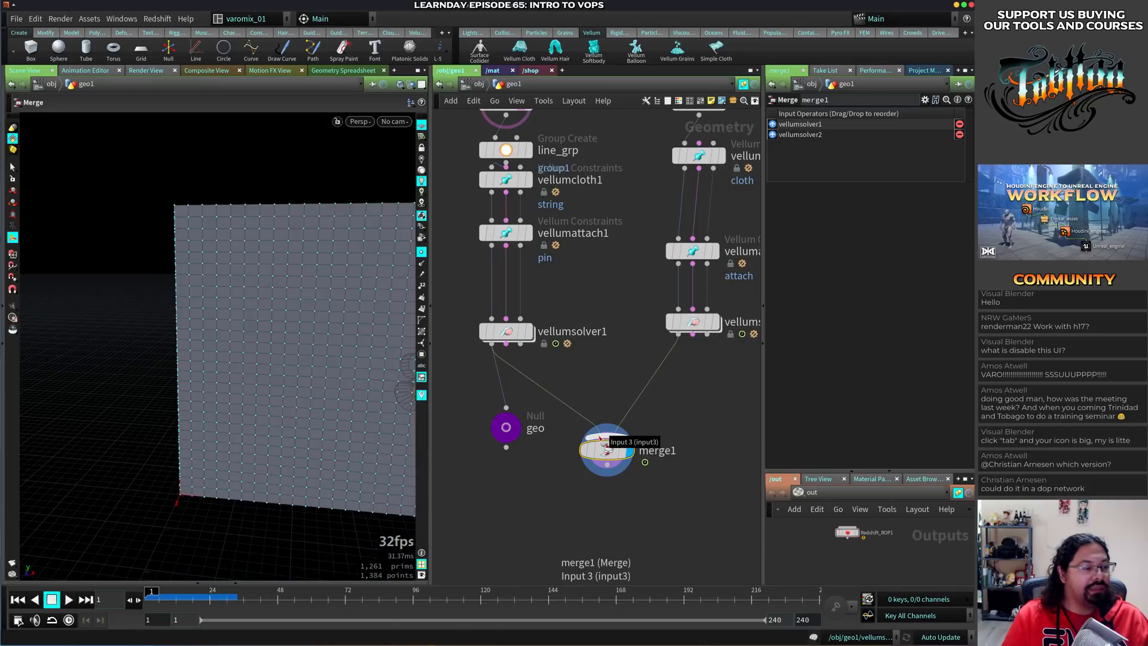
scroll(223, 361, down, 3)
alt+drag(222, 361, 248, 349)
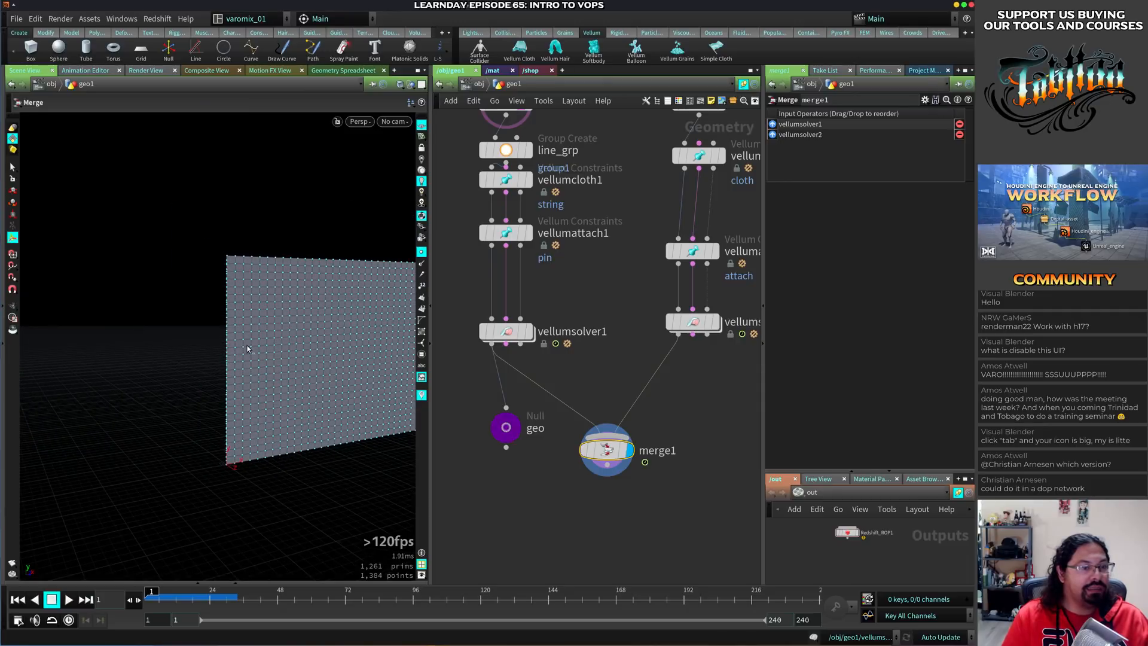
key(Up)
key(ctrl+Up)
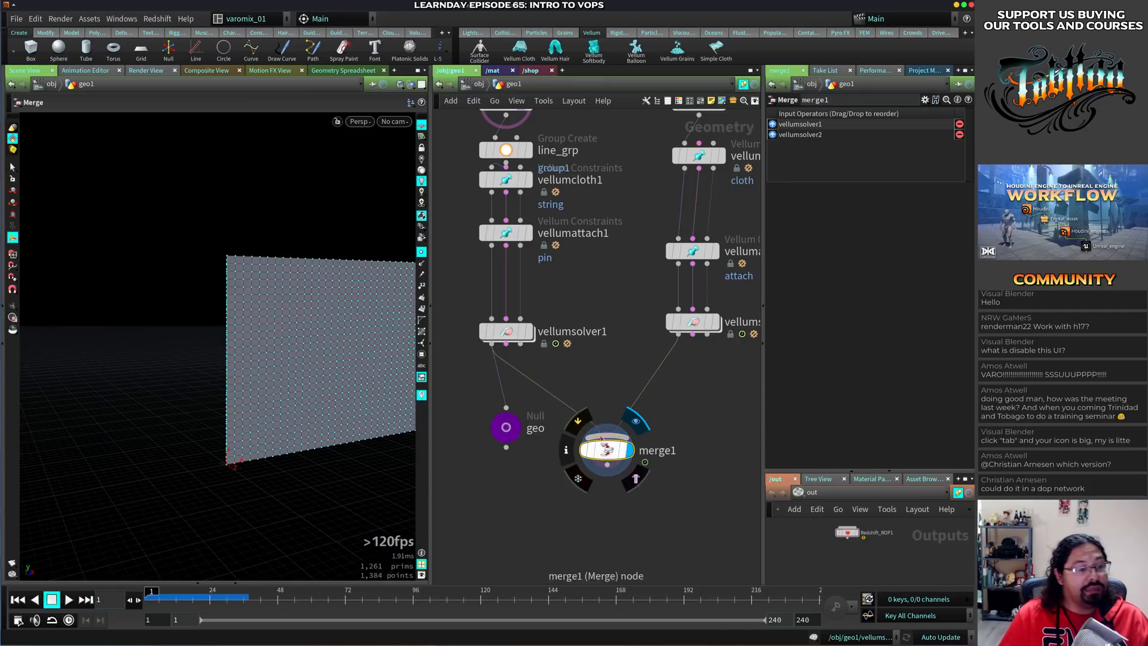
Turn off Show Guide Geometry on the vellumattach2 constraint
middle_drag(695, 390, 635, 442)
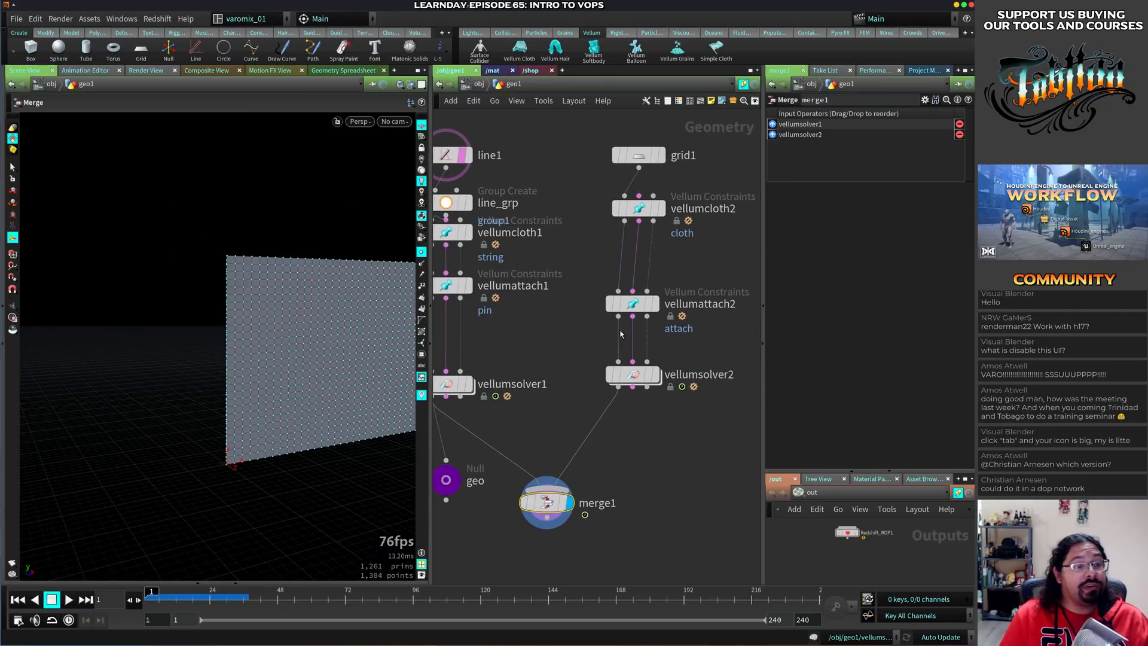
click(632, 304)
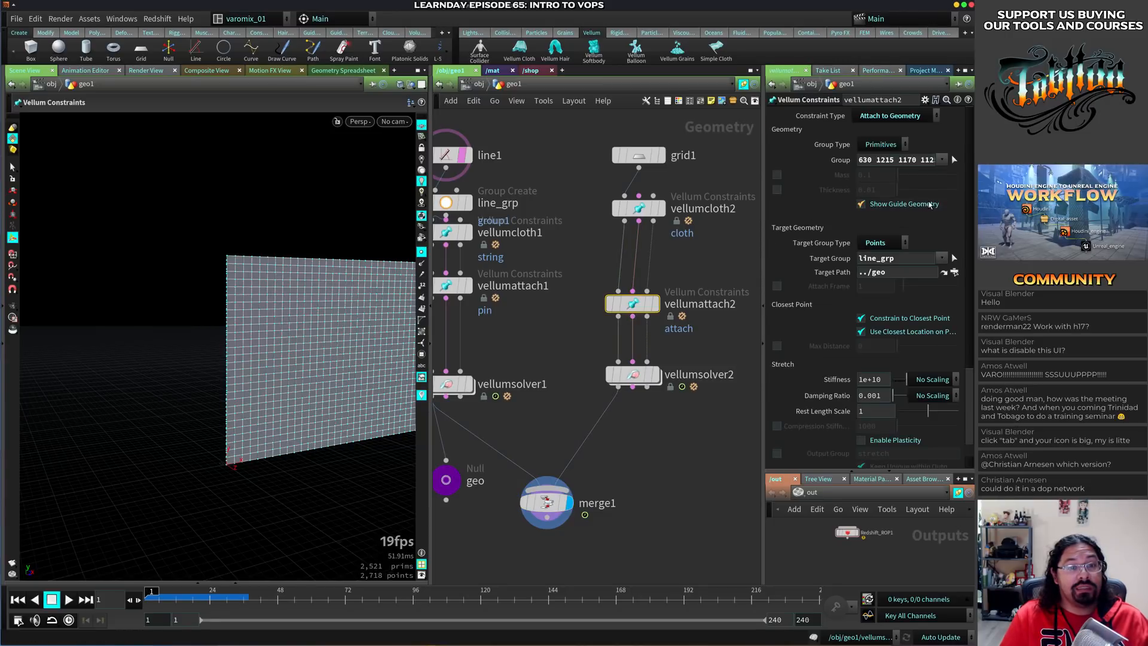
click(895, 205)
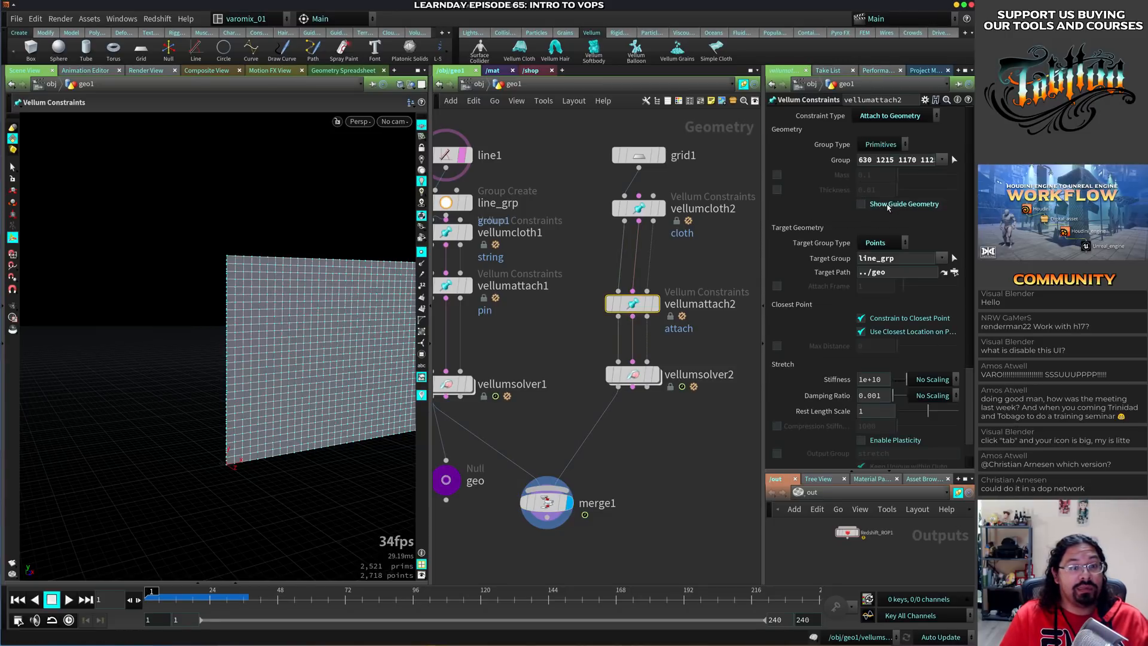
On the line_grp Group Create node, set the group name to line_grp and the group type to Points
middle_drag(506, 397, 562, 369)
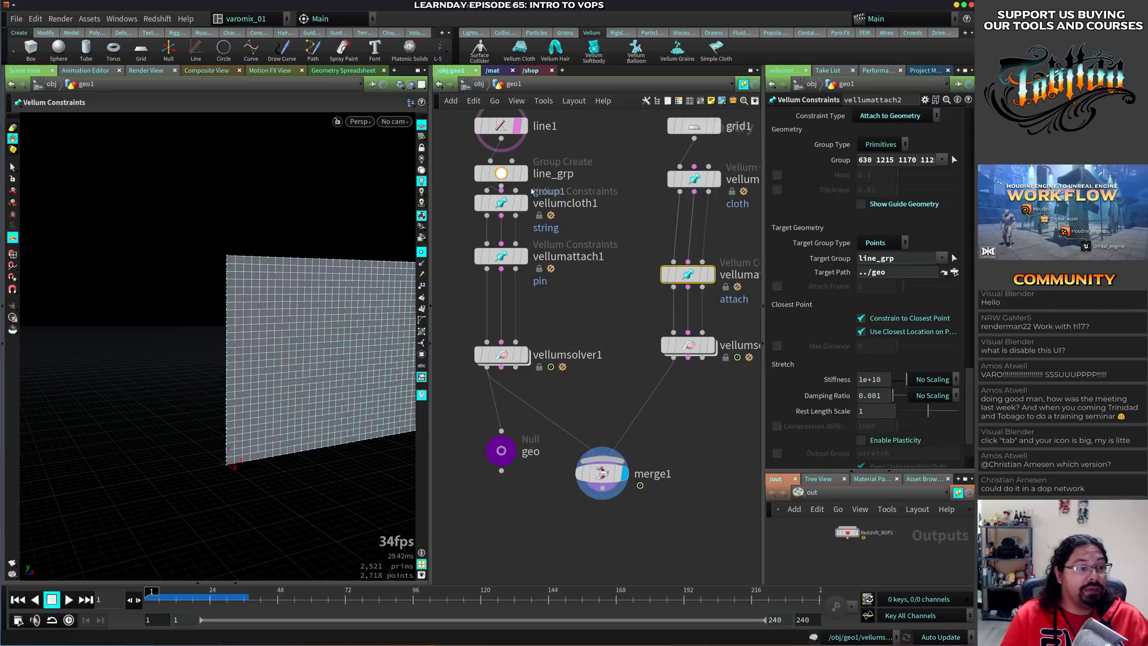
click(501, 173)
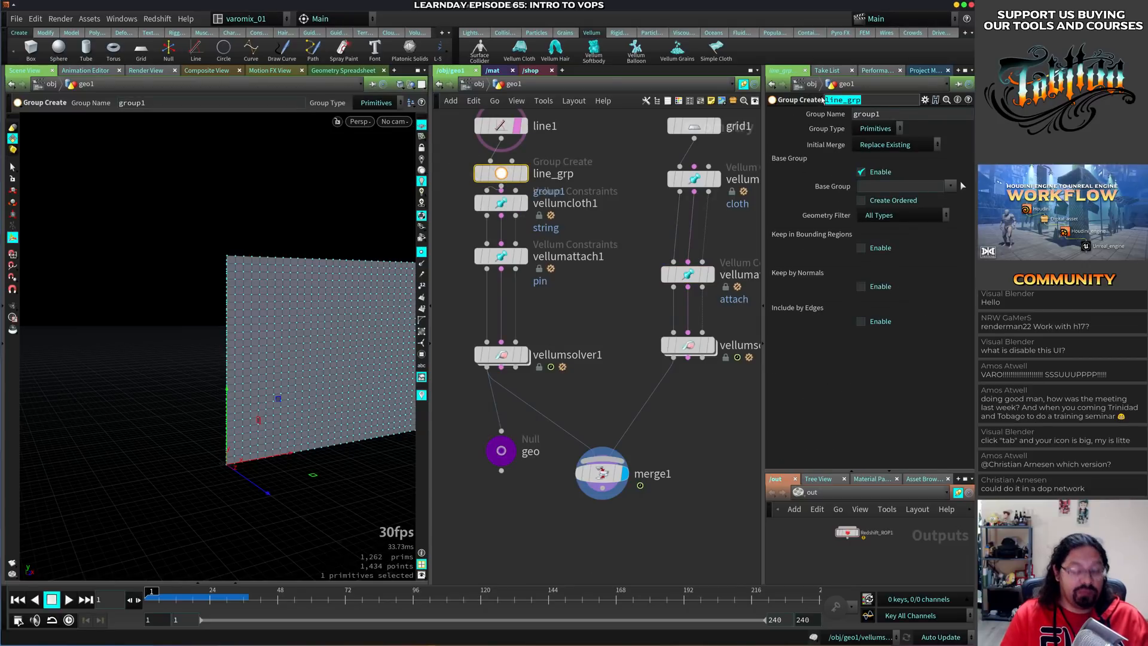
double_click(866, 114)
key(ctrl+b)
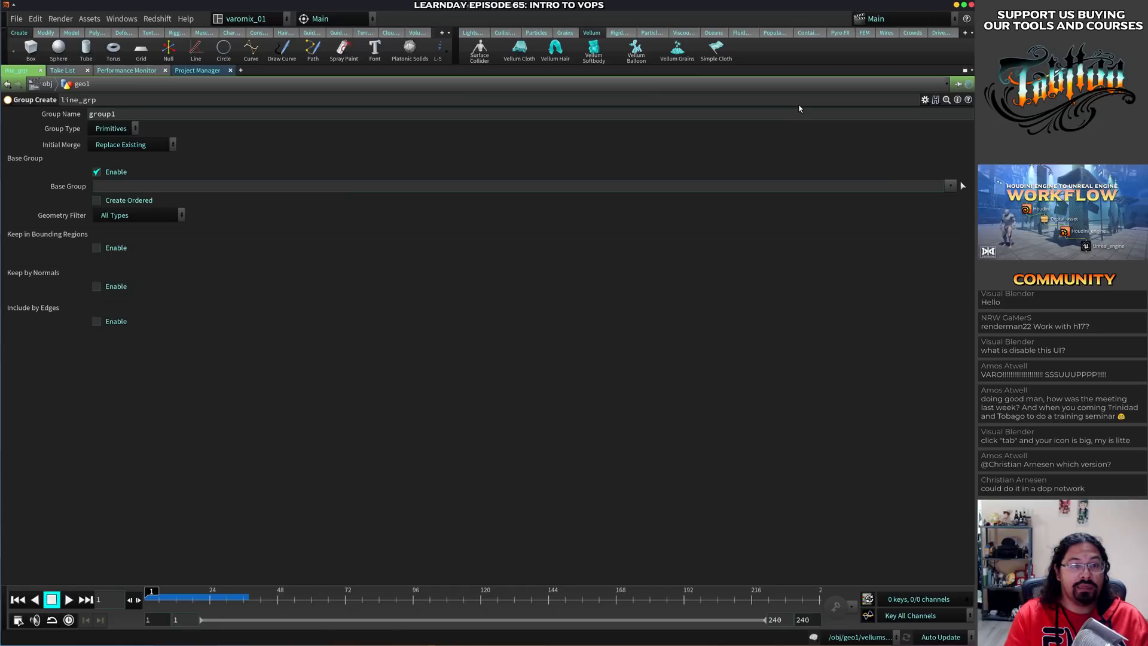
key(ctrl+b)
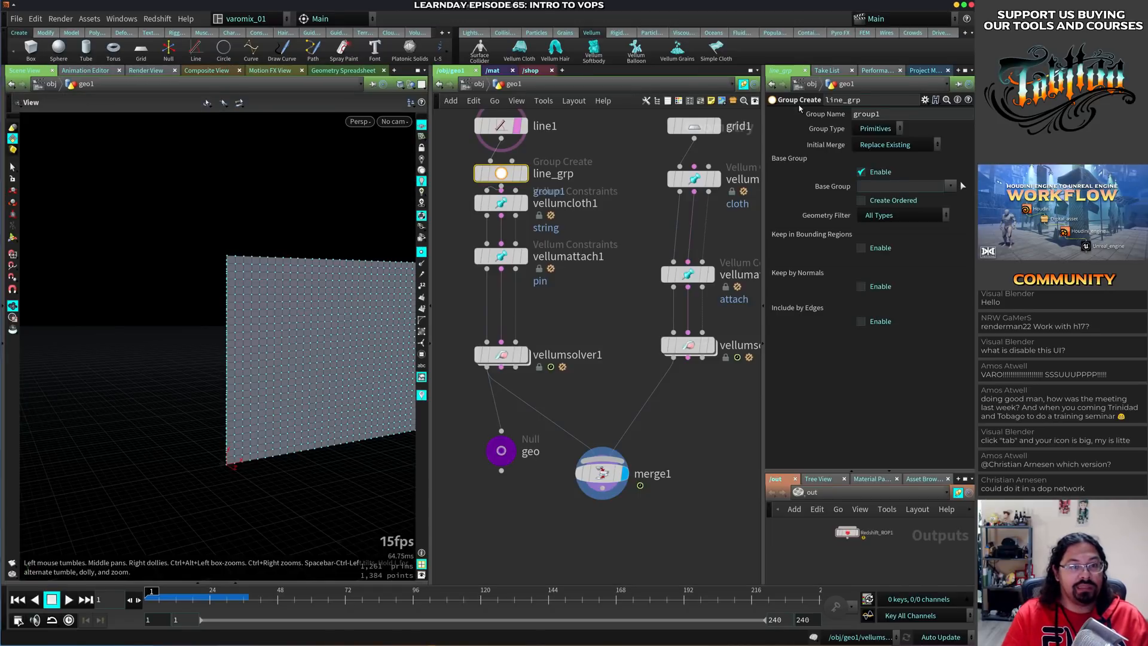
double_click(889, 113)
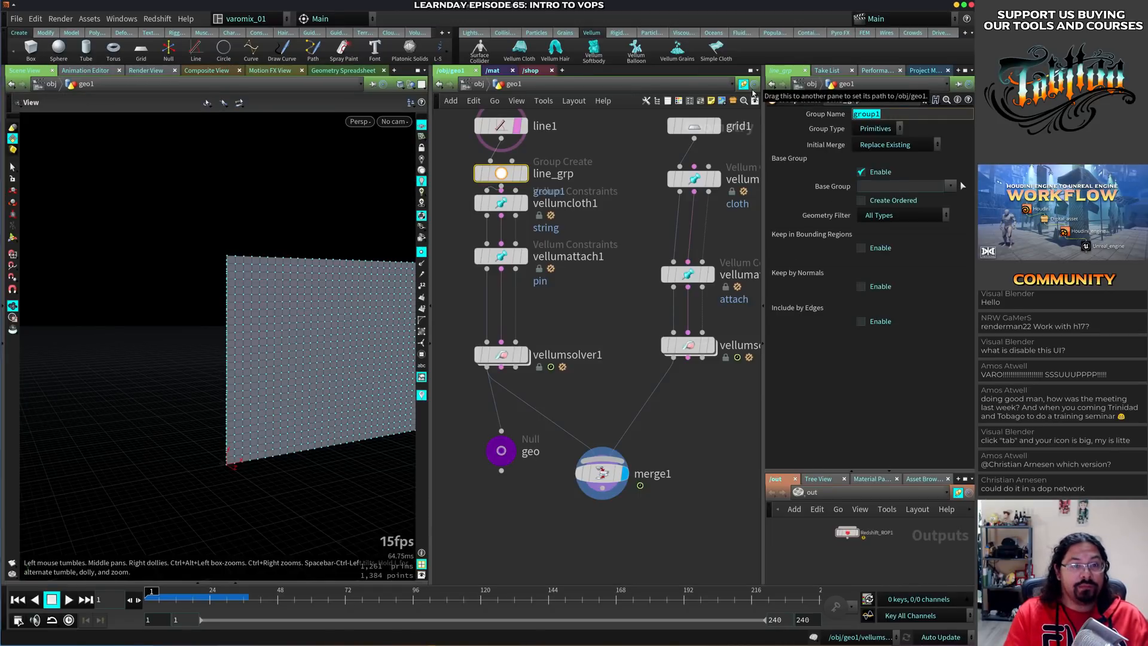
text(¶)
key(Return)
click(875, 128)
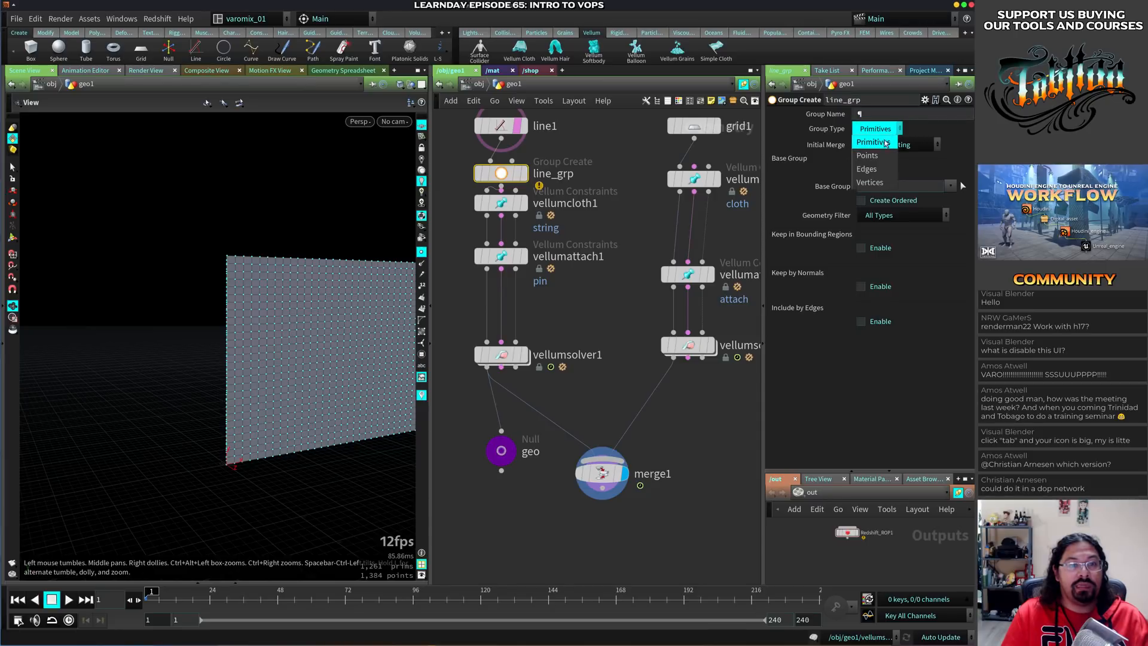
click(872, 141)
text(lin)
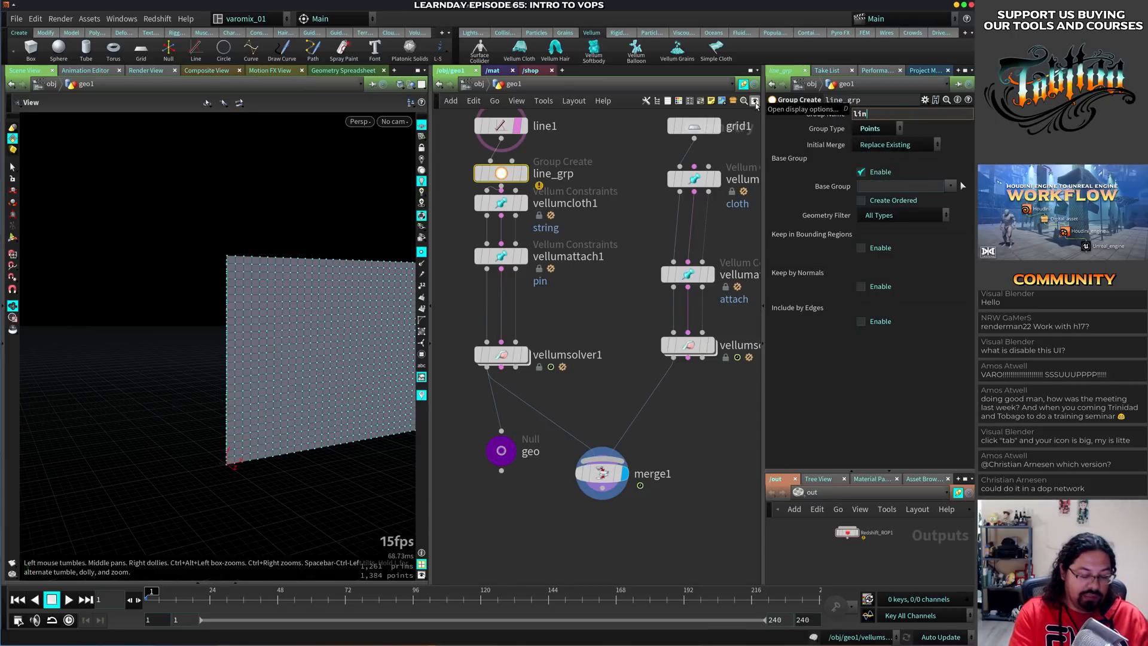
text(e_grp)
key(Return)
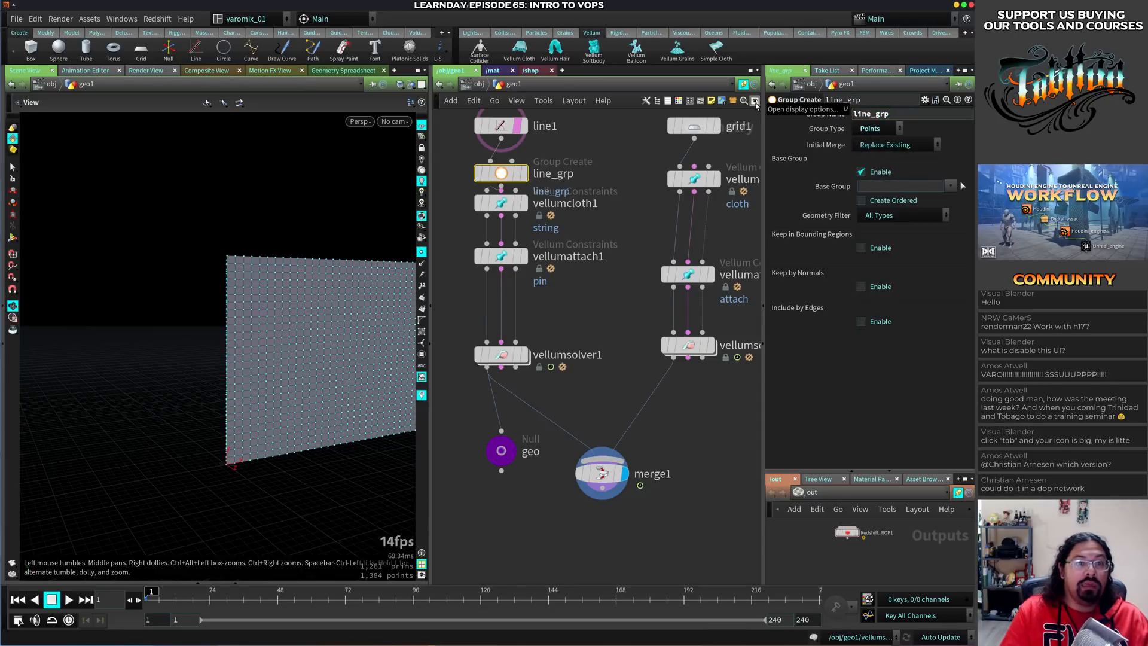
Play the merge1 simulation to test the renamed point group, and rewind to the first frame
click(602, 469)
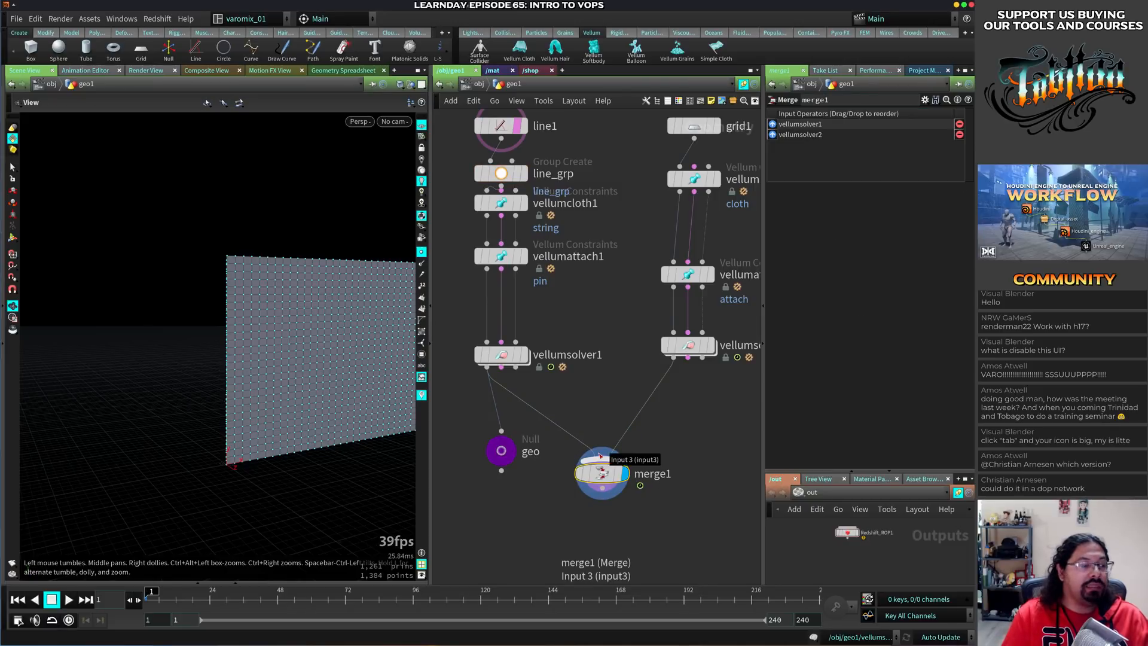
key(Up)
key(ctrl+Up)
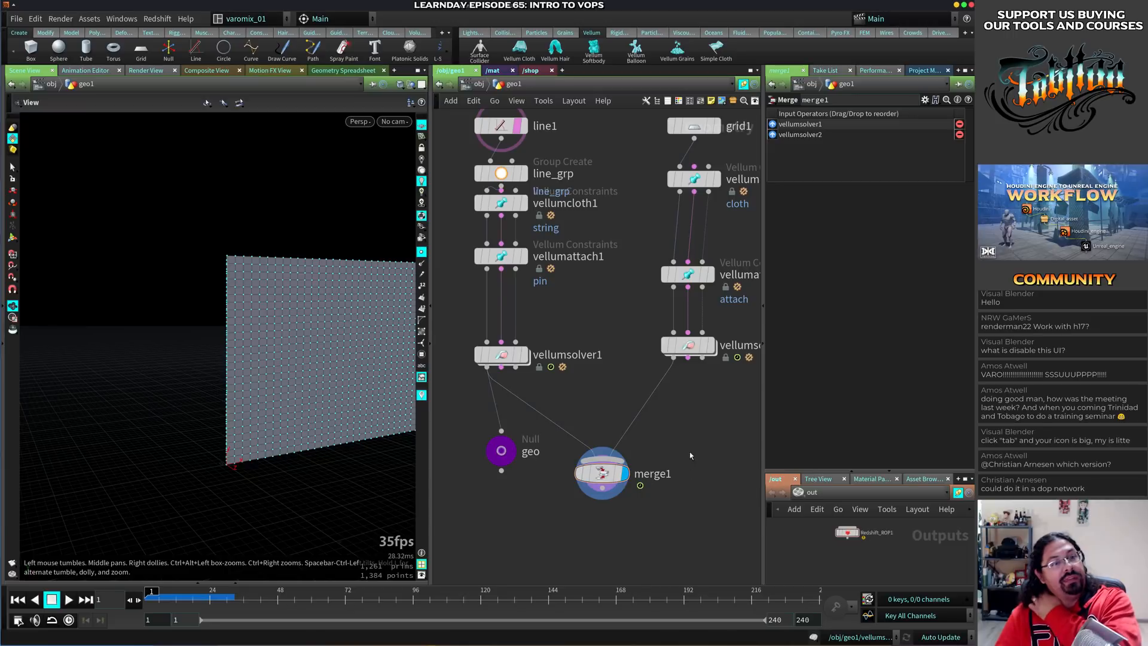
Set the vellumattach2 group type to Points and reselect the cloth's points along the edge beside the line as its group
click(687, 274)
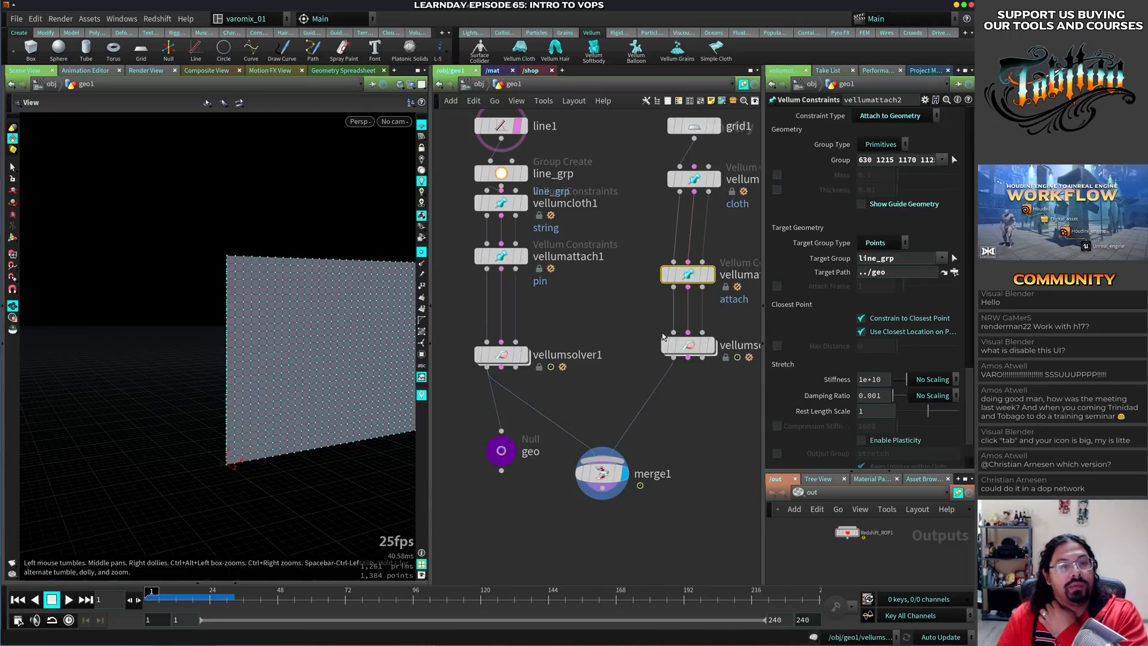
click(877, 142)
click(876, 169)
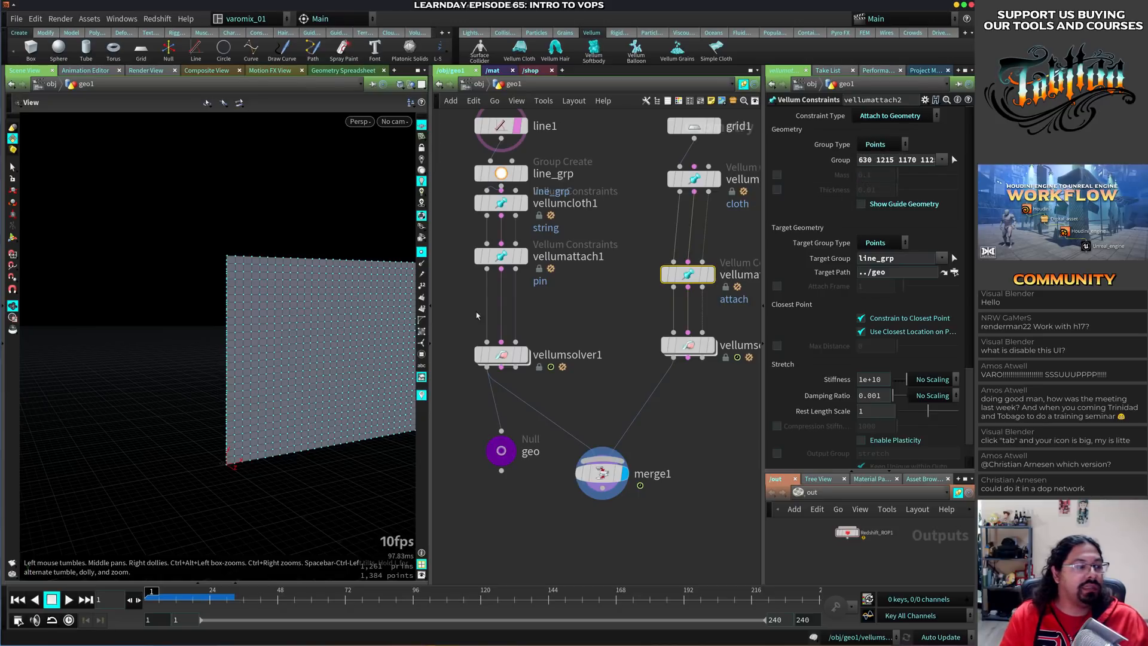
click(954, 160)
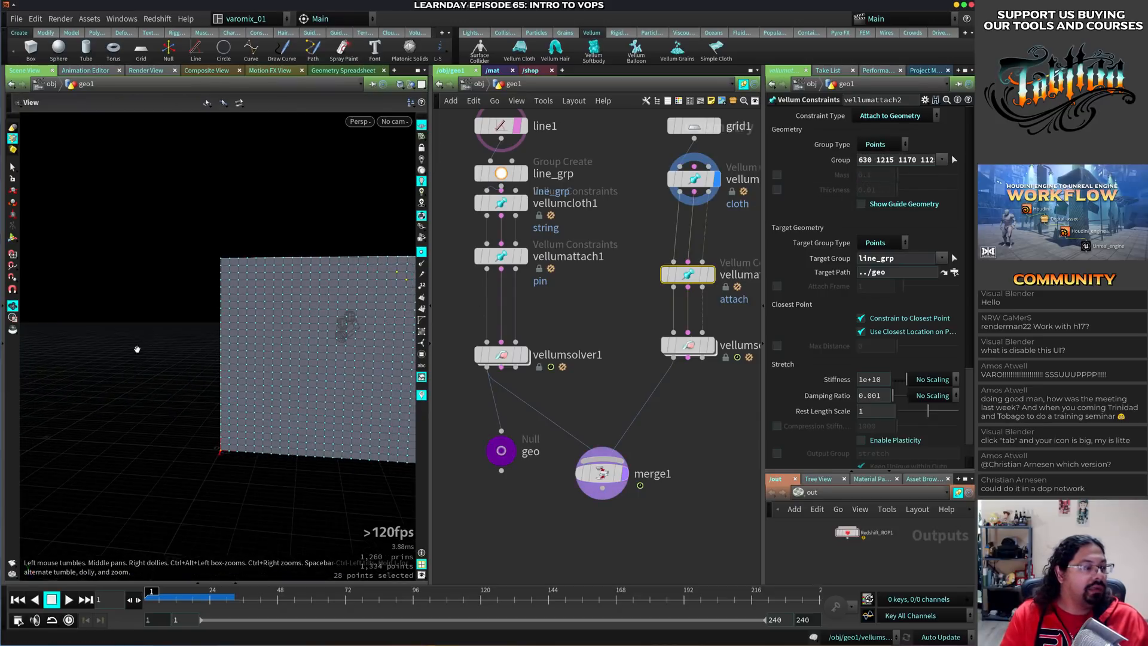
drag(154, 224, 228, 490)
key(Return)
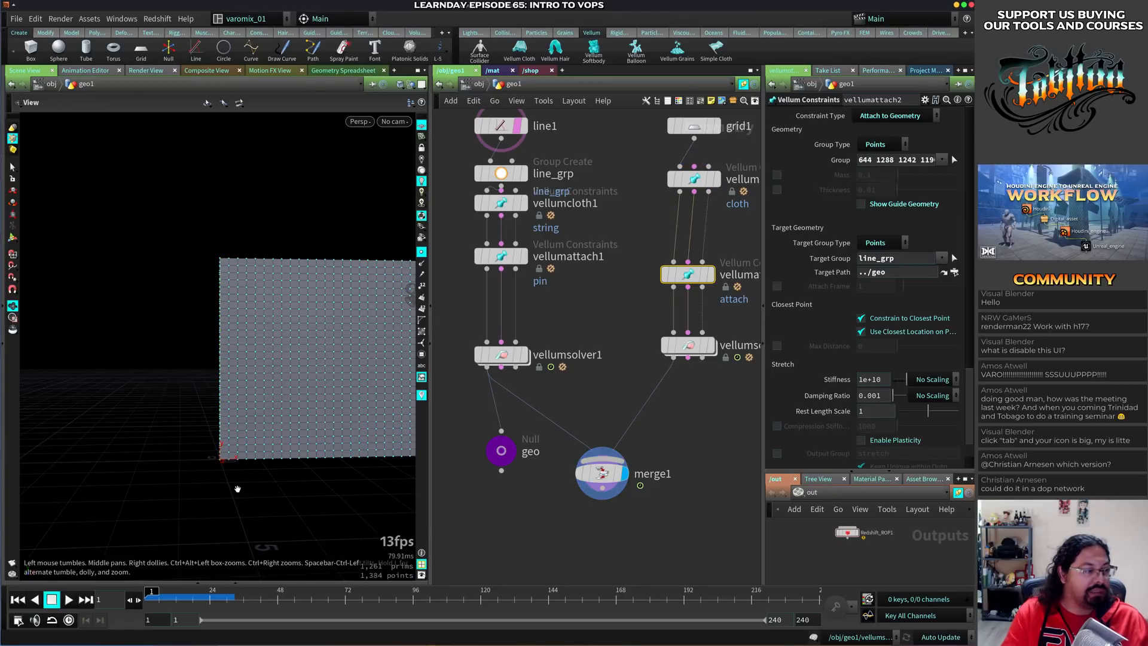
Replay the merge1 simulation with the new attachment points, and rewind to the first frame
click(600, 472)
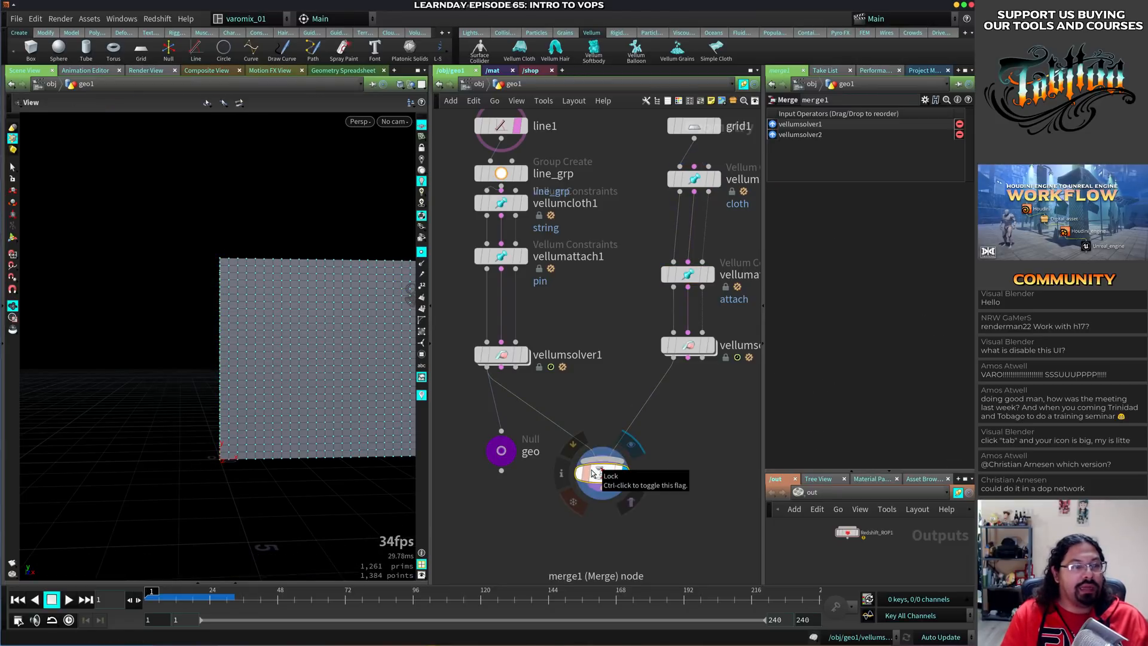
key(Up)
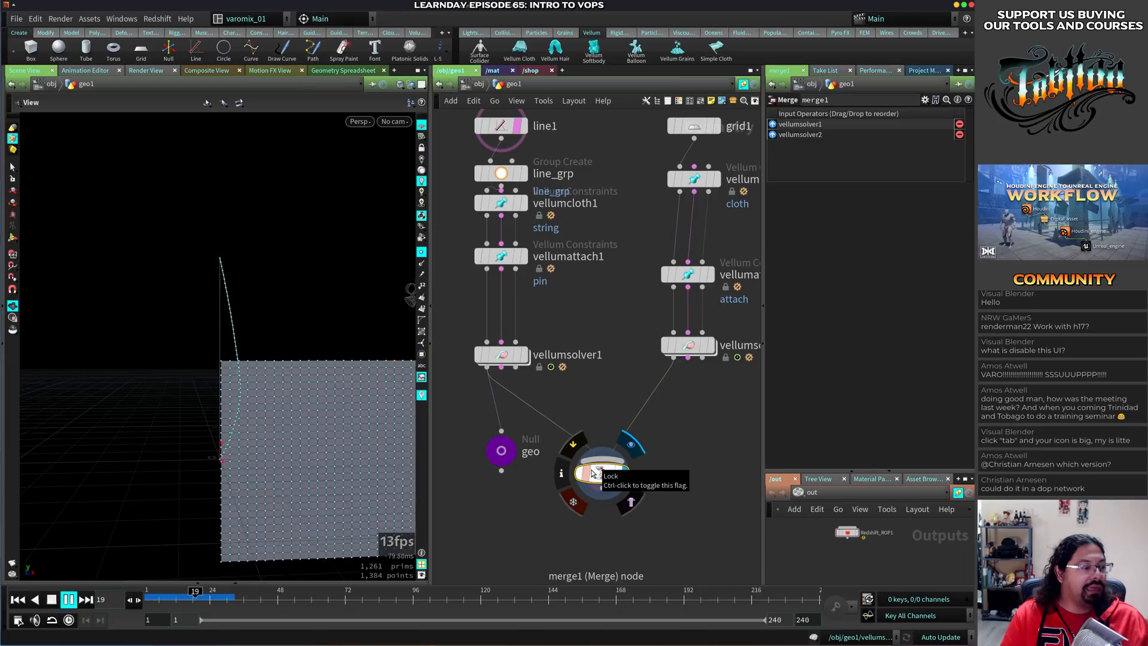
key(ctrl+Up)
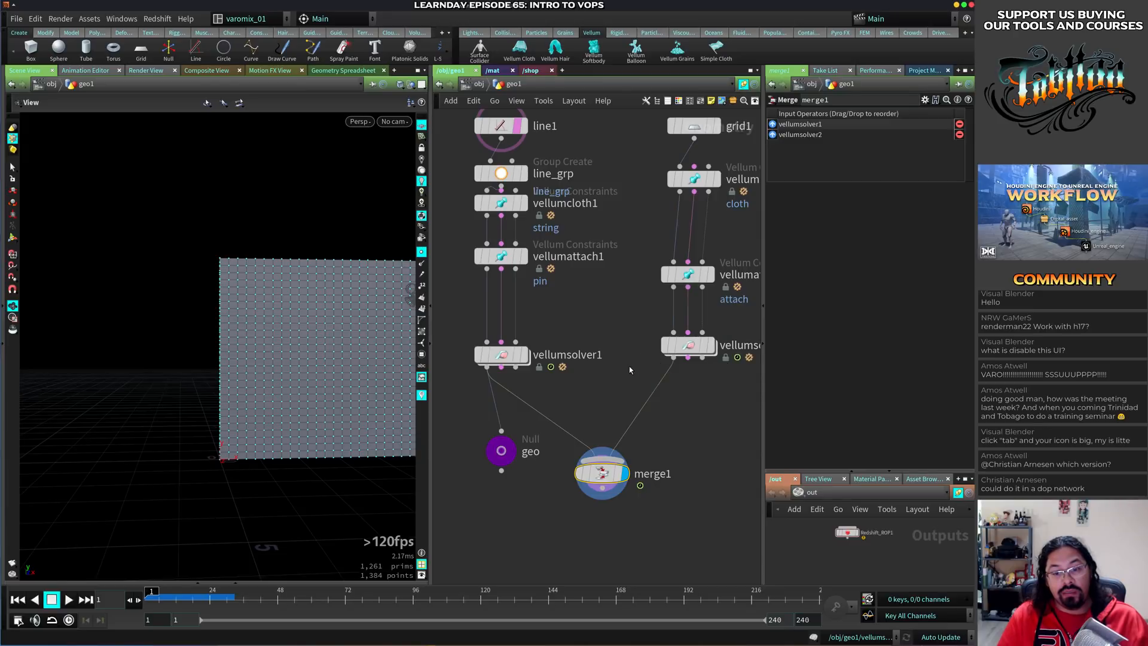
key(Tab)
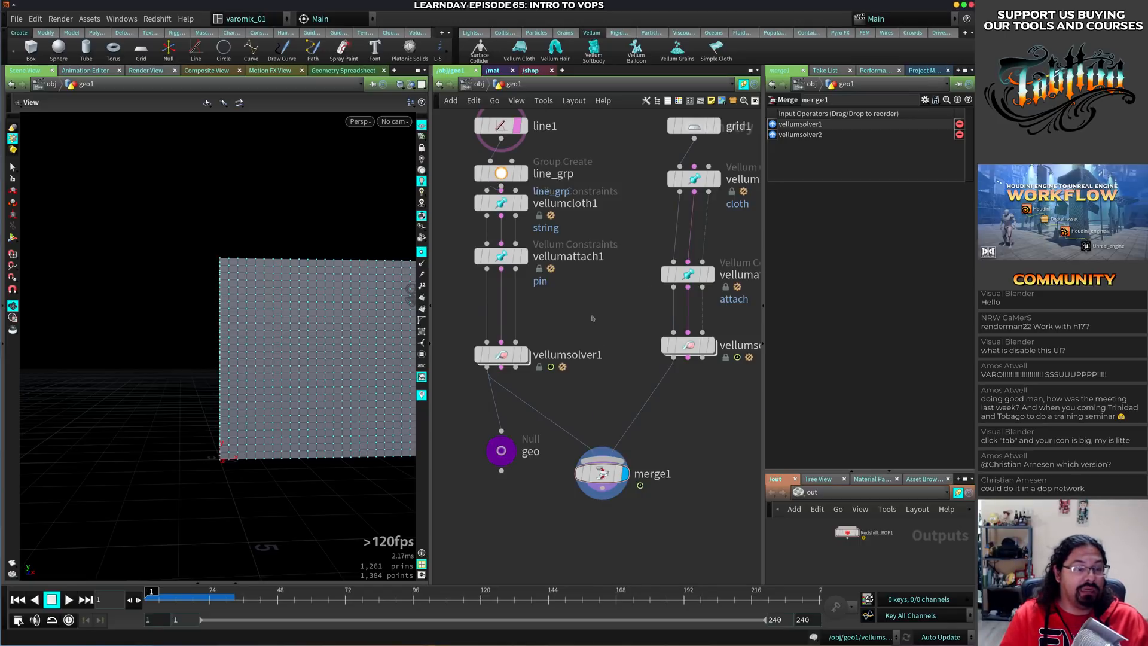
key(Tab)
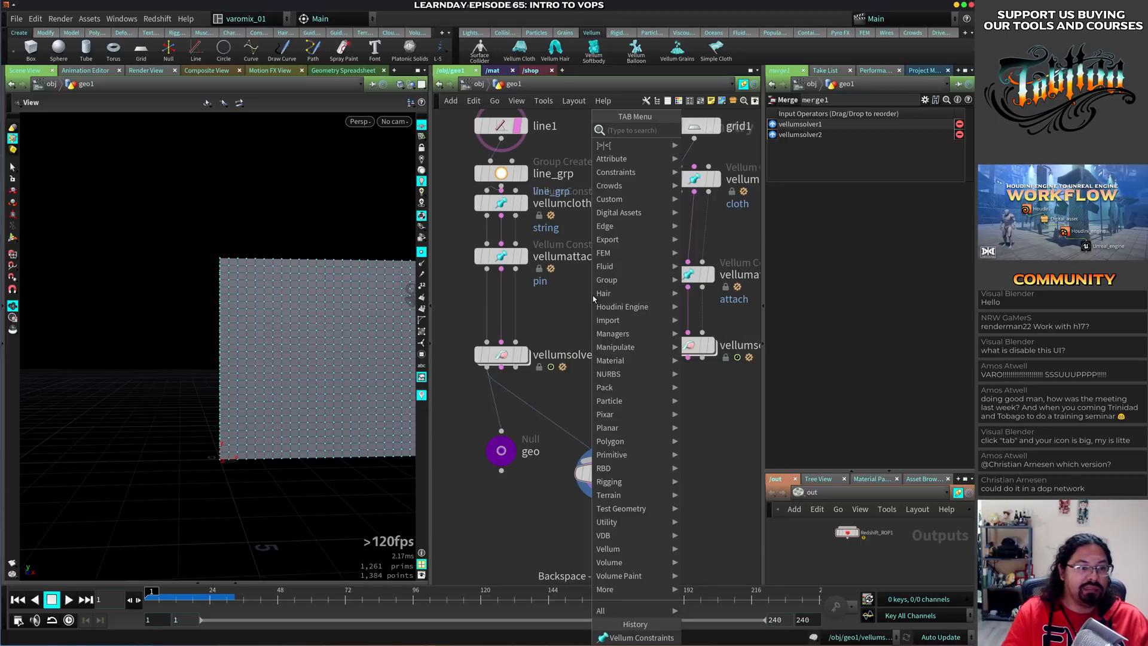
key(Escape)
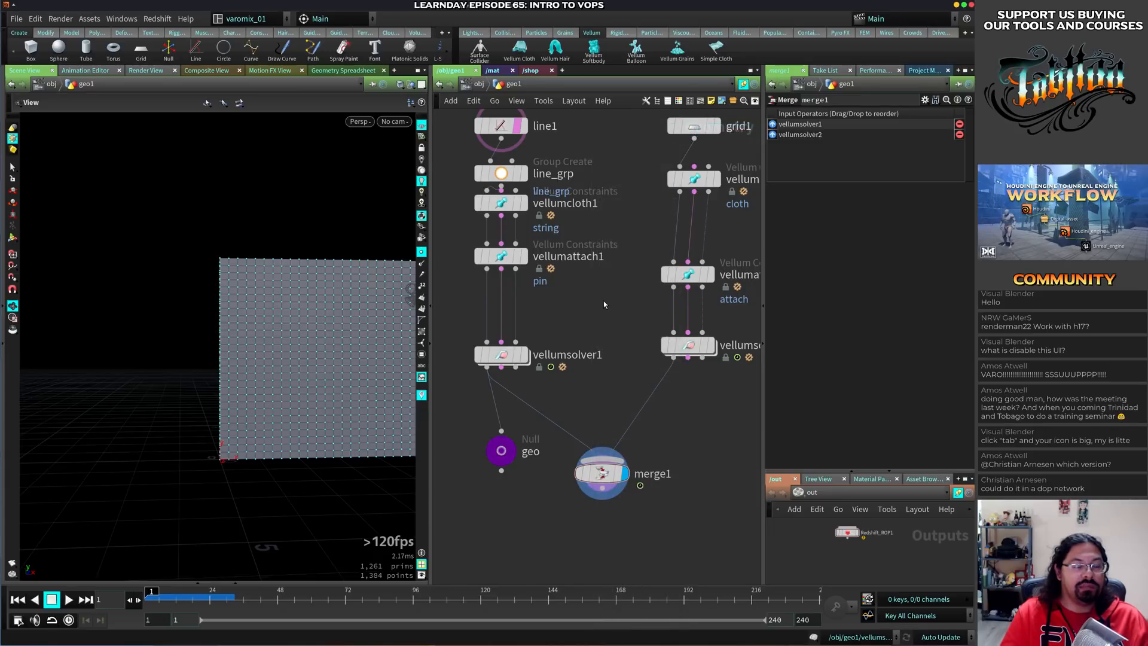
key(Tab)
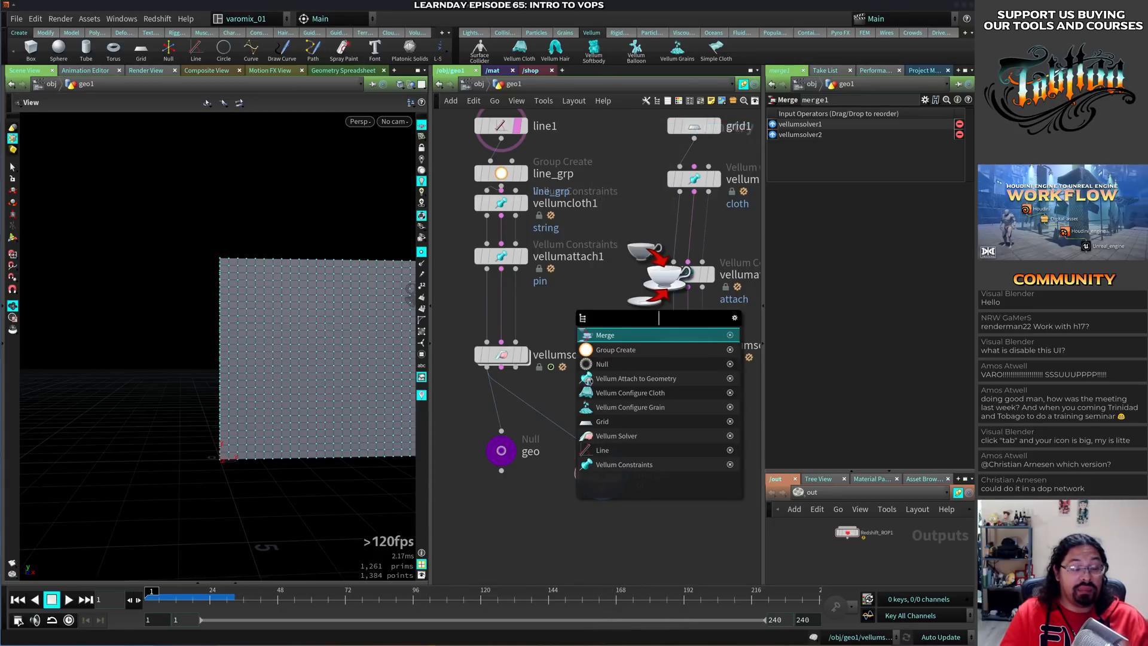
key(Escape)
Switch to the Chrome window with the Tabttoo Builds page and open the Tabttoo purchase page on the MIX Training site
key(alt+Tab)
key(alt+Tab)
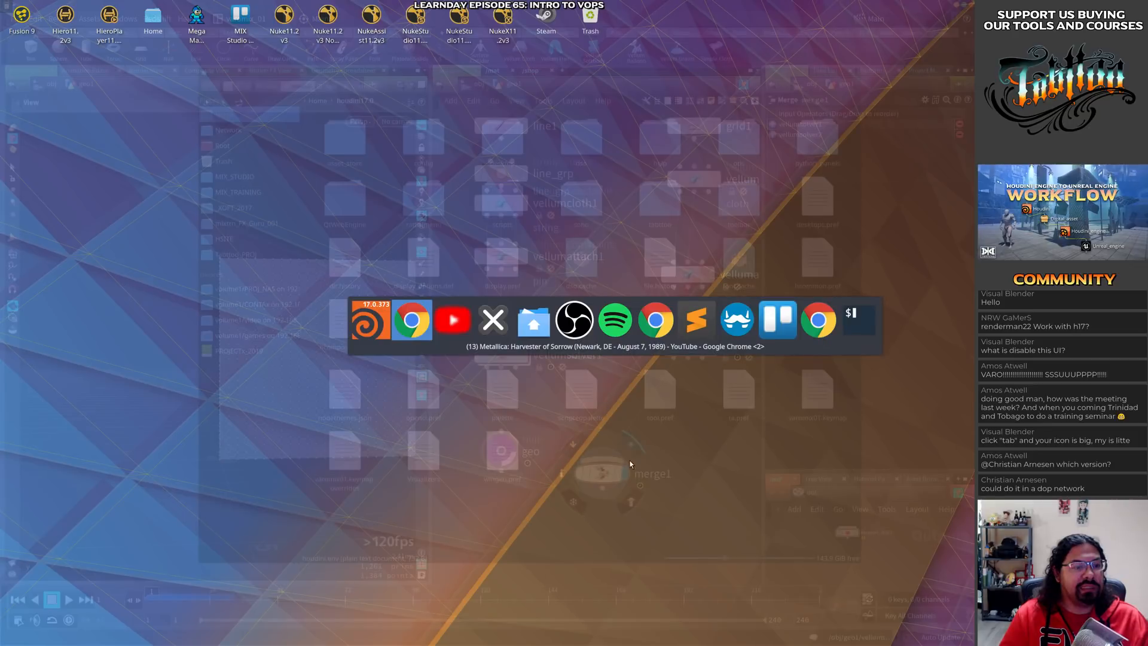
key(alt+Tab)
key(alt+Tab)
key(alt+Tab)
key(alt+Tab)
key(alt+Tab)
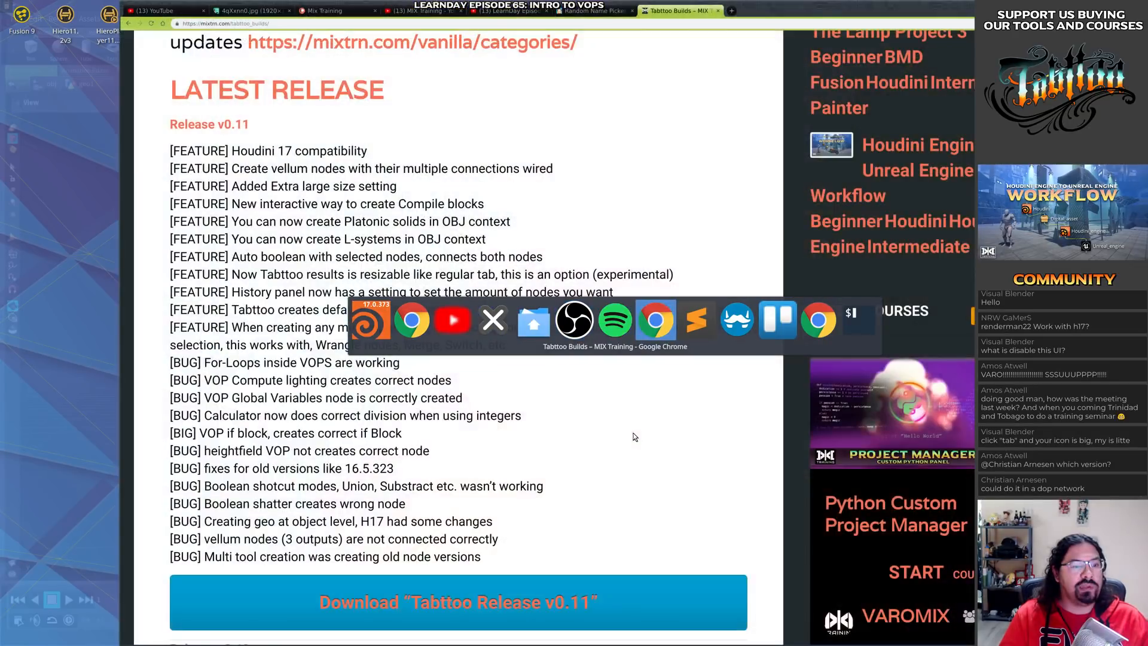
scroll(495, 353, up, 20)
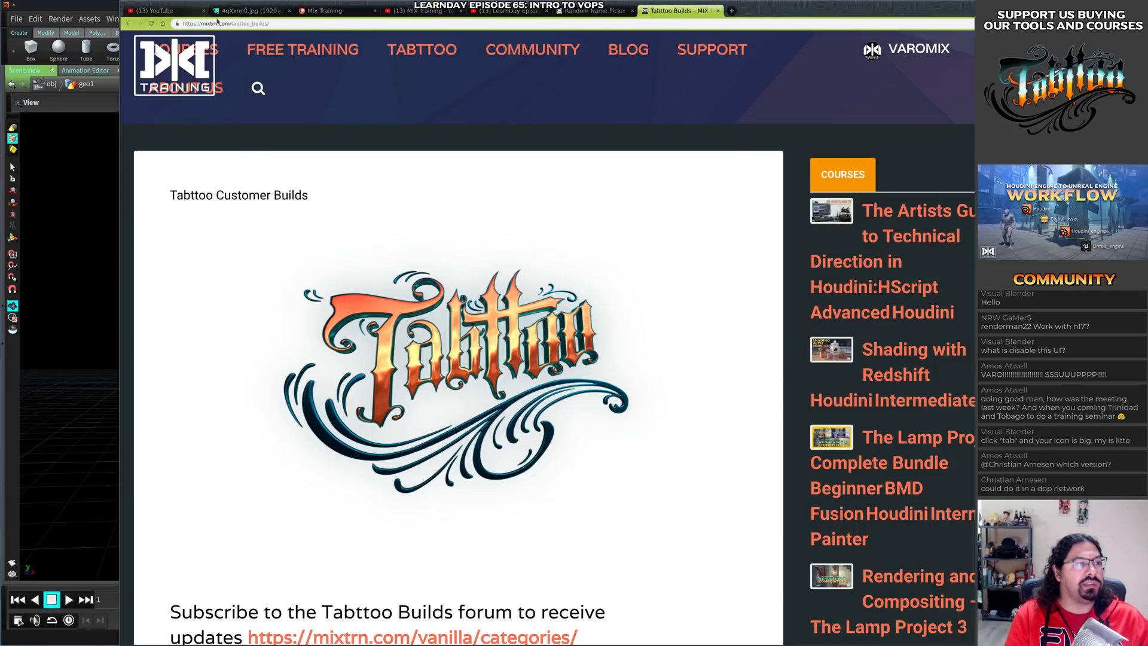
mouse_move(420, 55)
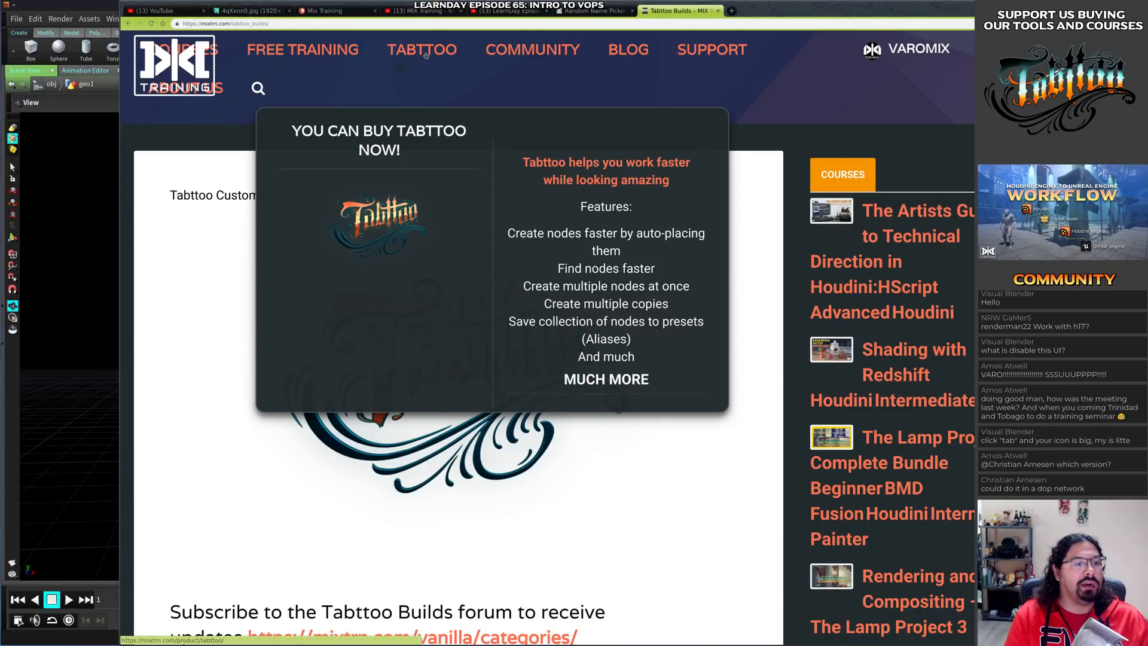
click(401, 135)
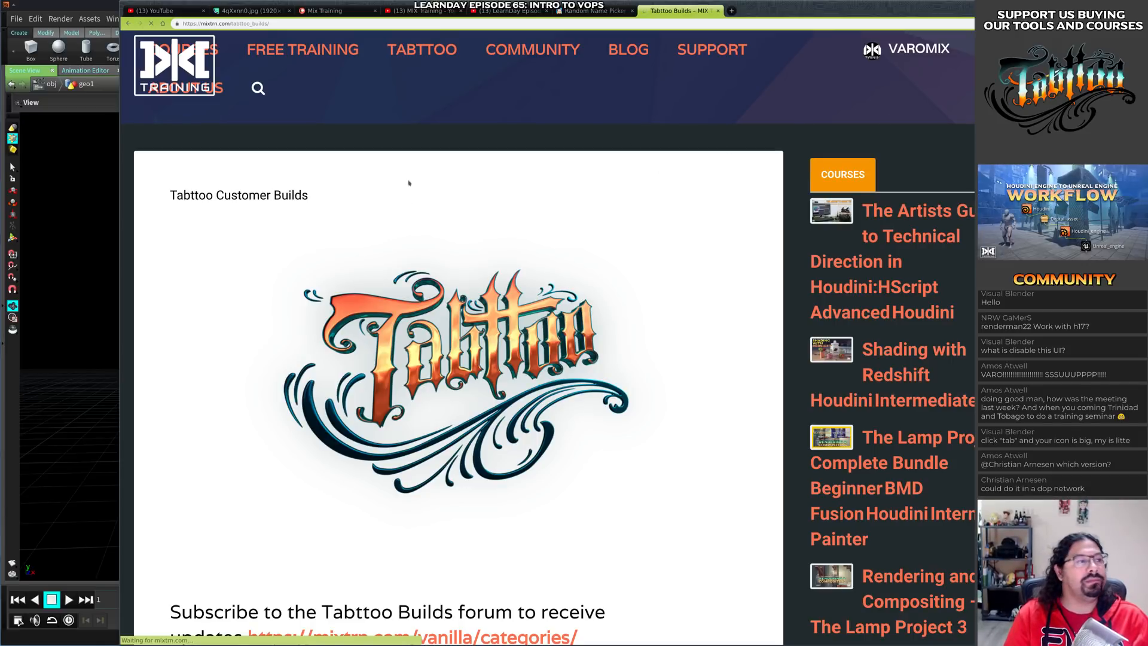
Switch back to Houdini and space out the network by moving merge1 down and line1, line_grp and grid1 up
key(alt+Tab)
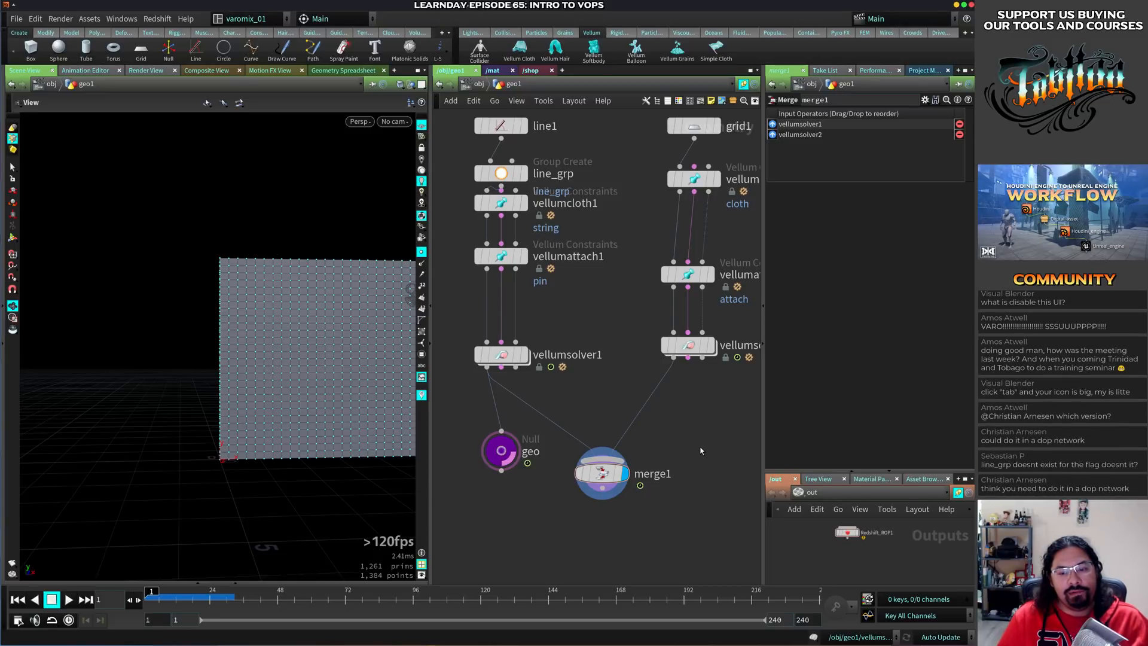
scroll(633, 460, up, 3)
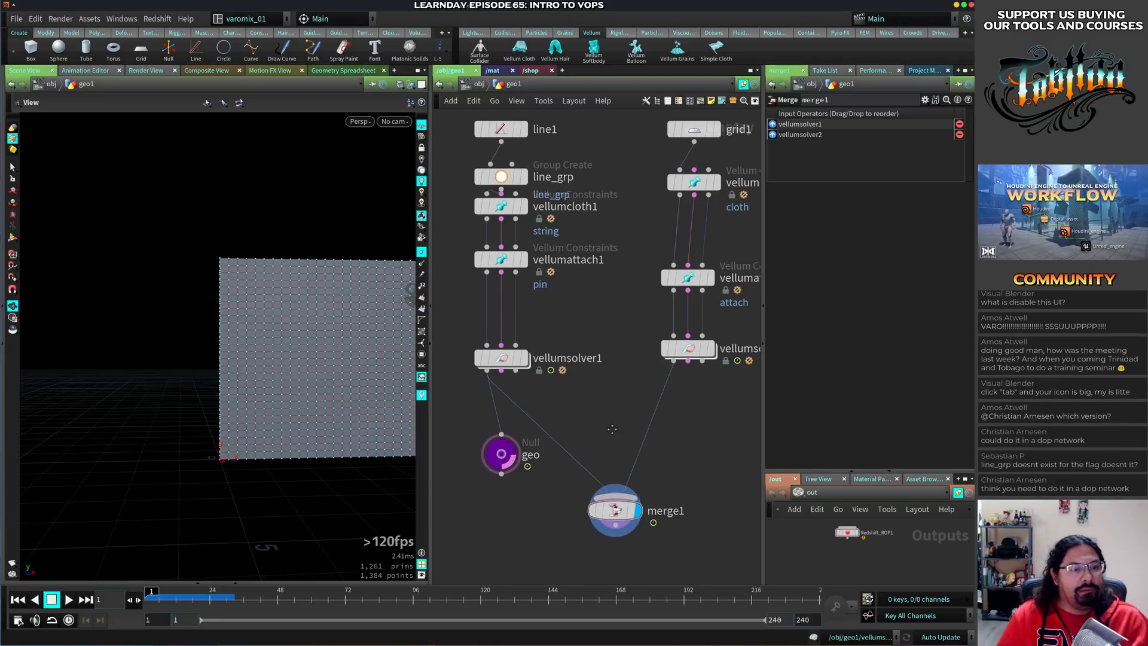
drag(492, 190, 504, 142)
drag(492, 238, 503, 190)
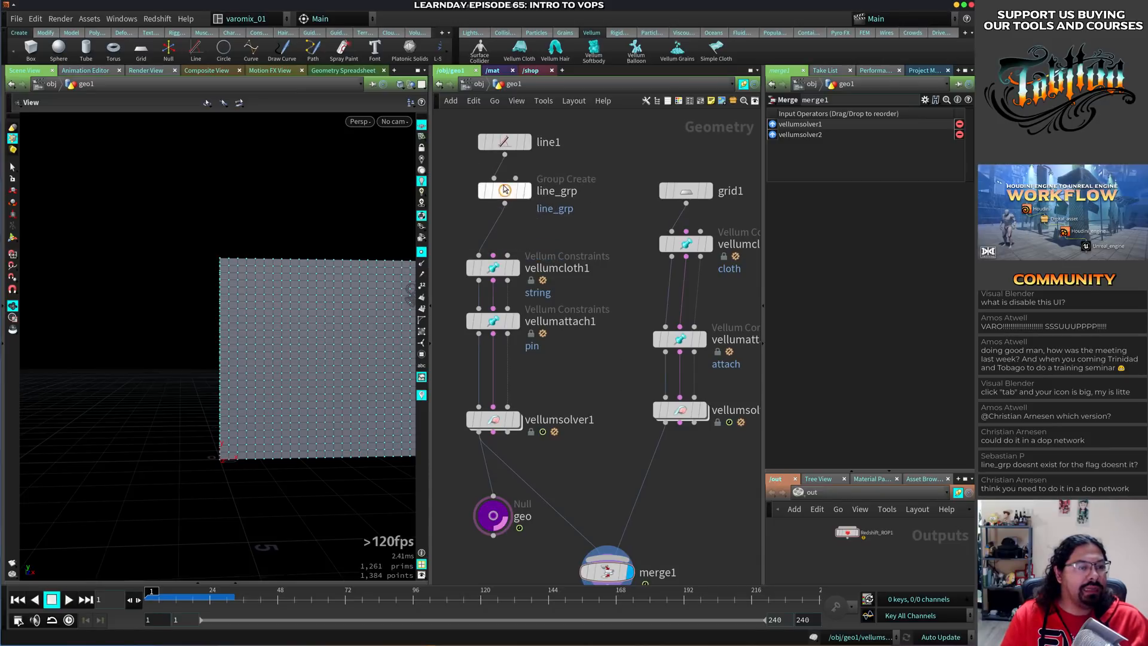
drag(685, 190, 686, 141)
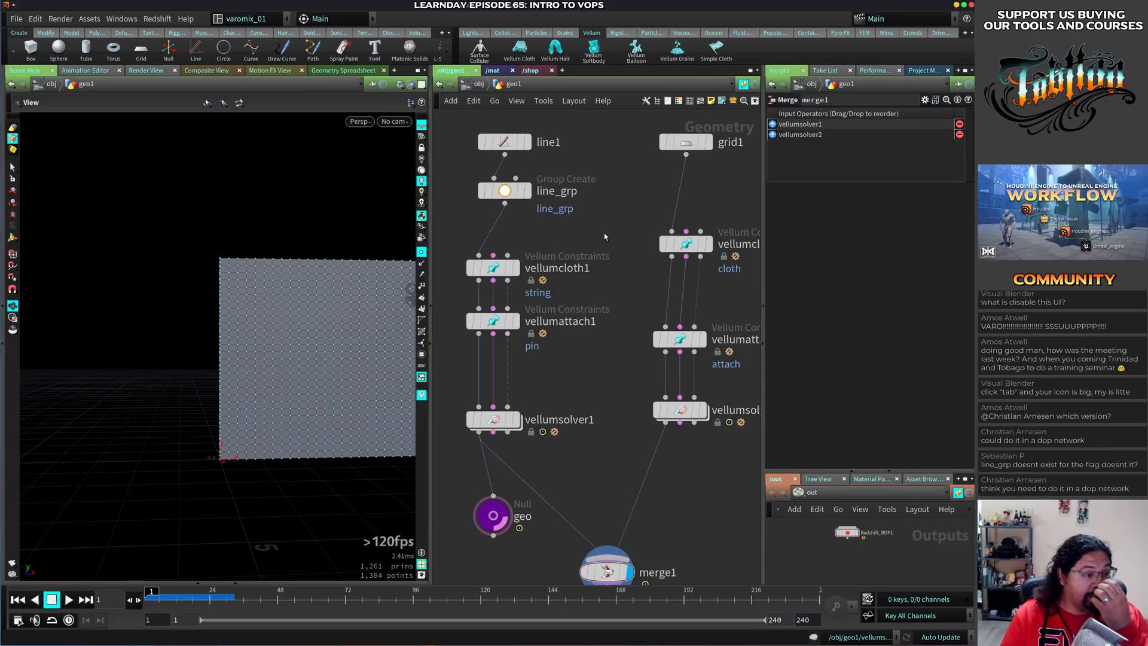
key(Tab)
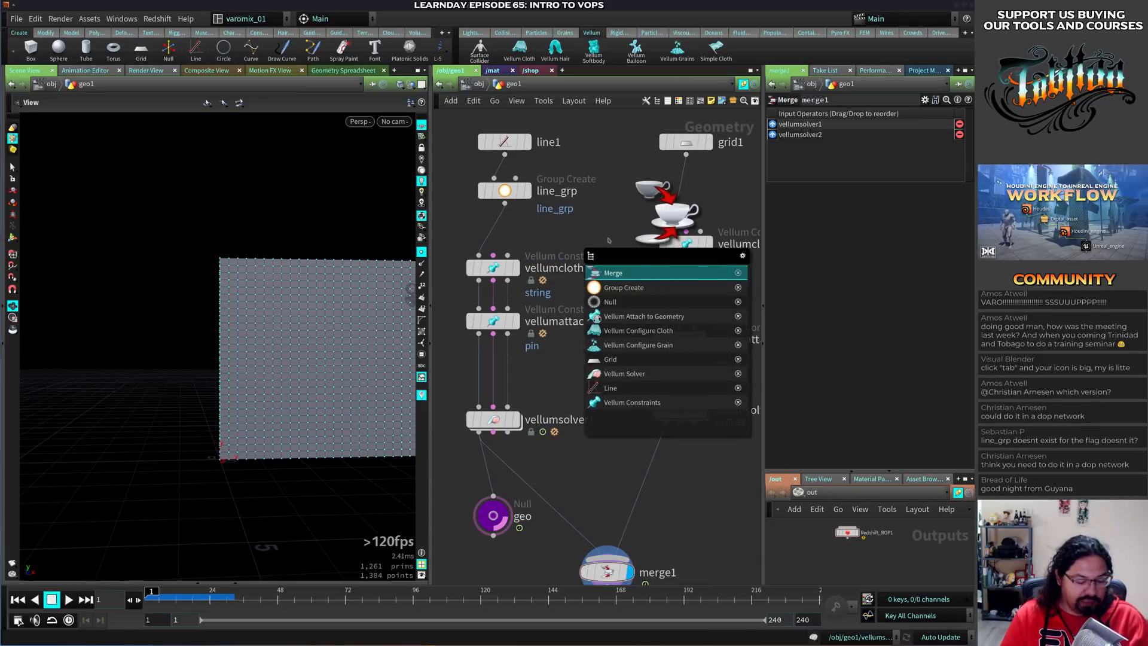
key(Escape)
key(Tab)
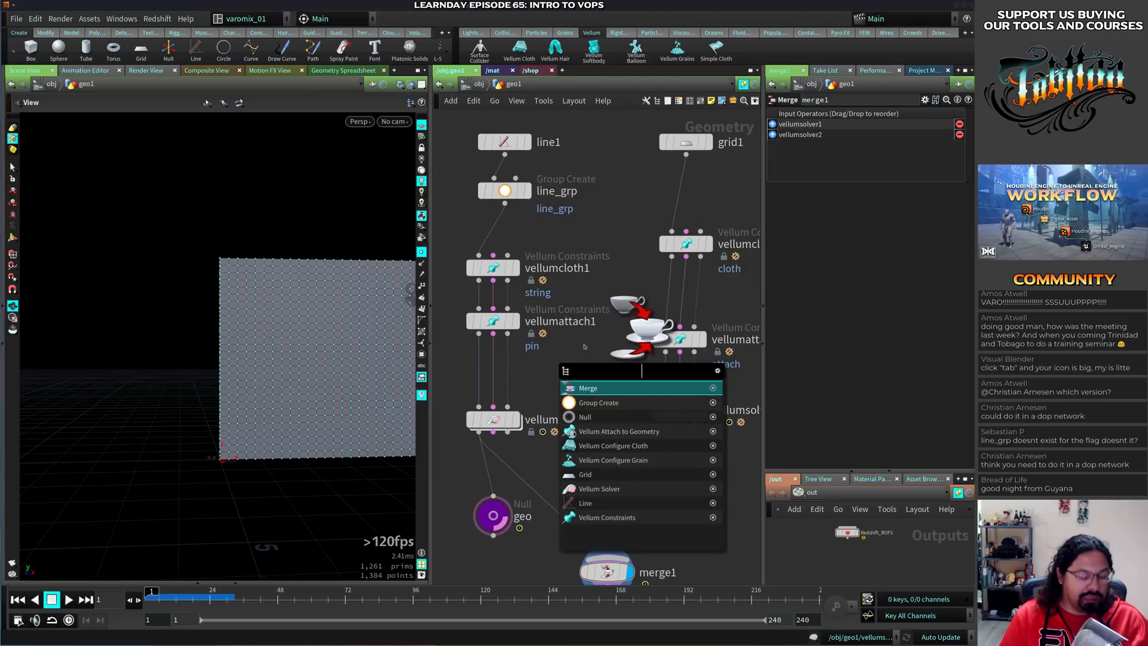
text(me)
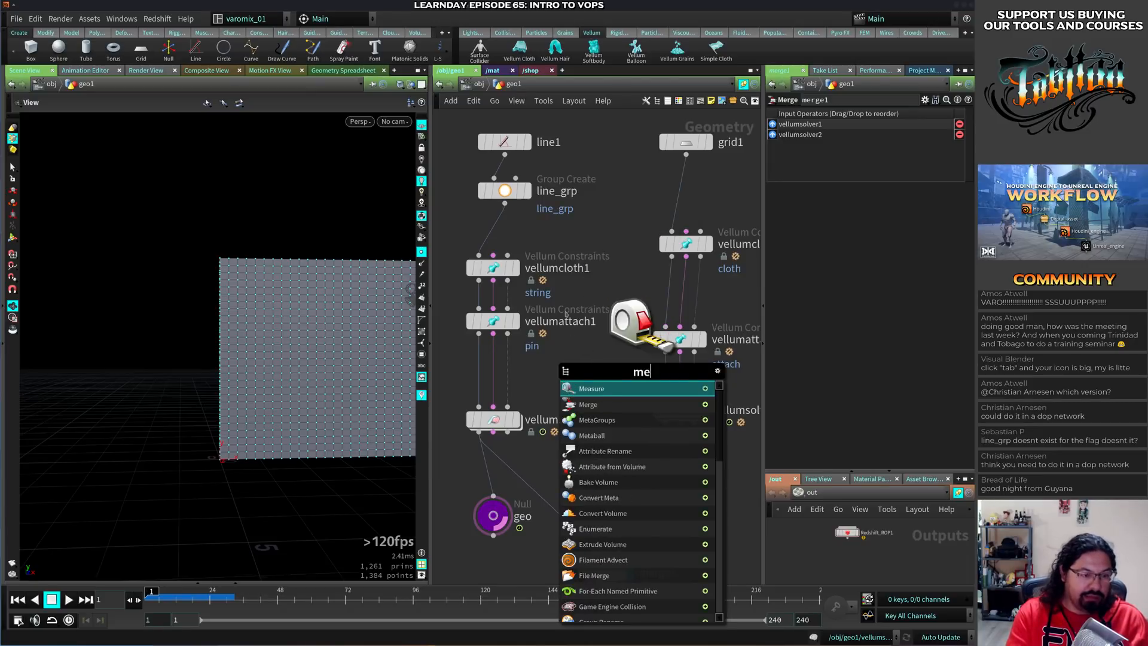
text(rg)
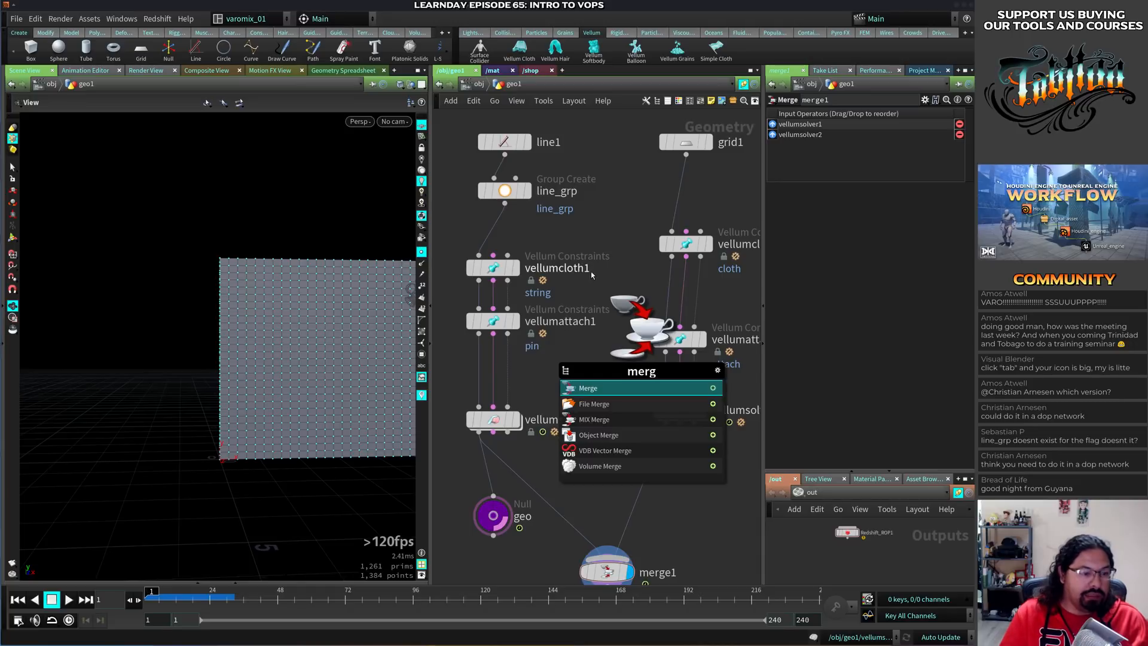
key(Escape)
Search the available nodes for "vellum" and look through the list
key(Tab)
text(vellum)
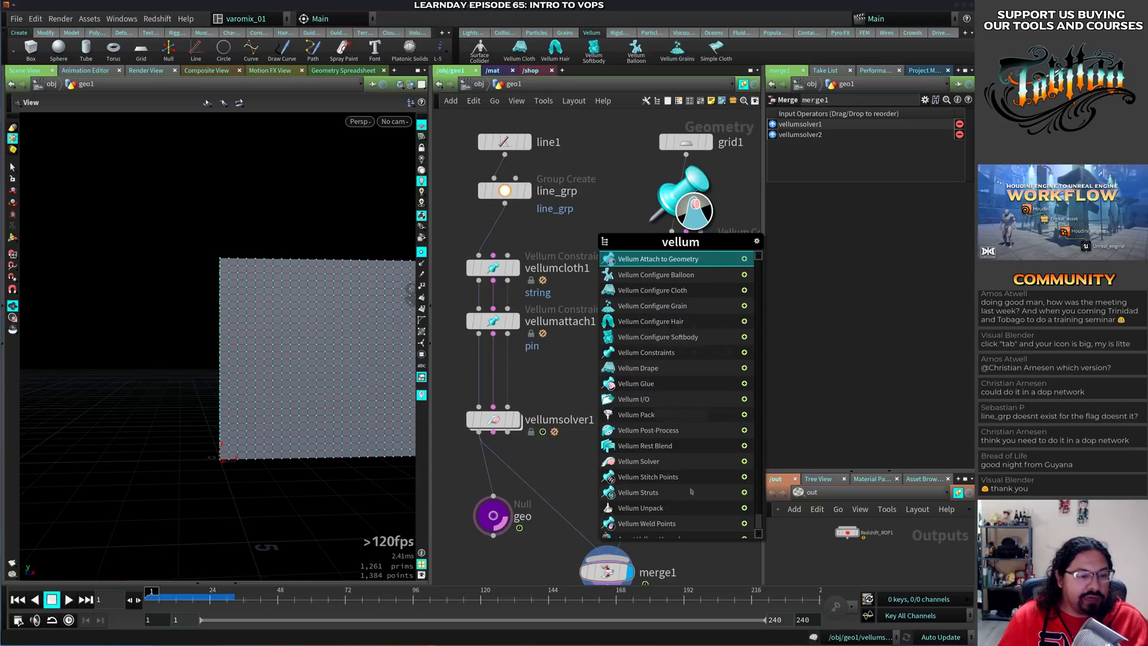
scroll(761, 354, down, 1)
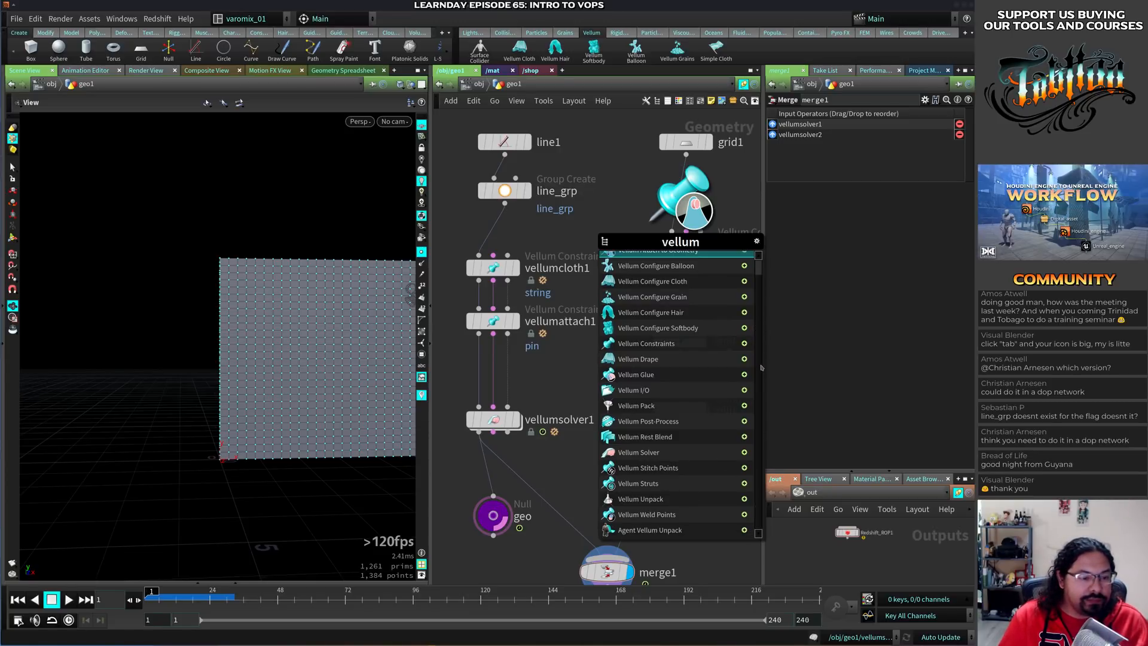
scroll(761, 364, up, 1)
click(565, 372)
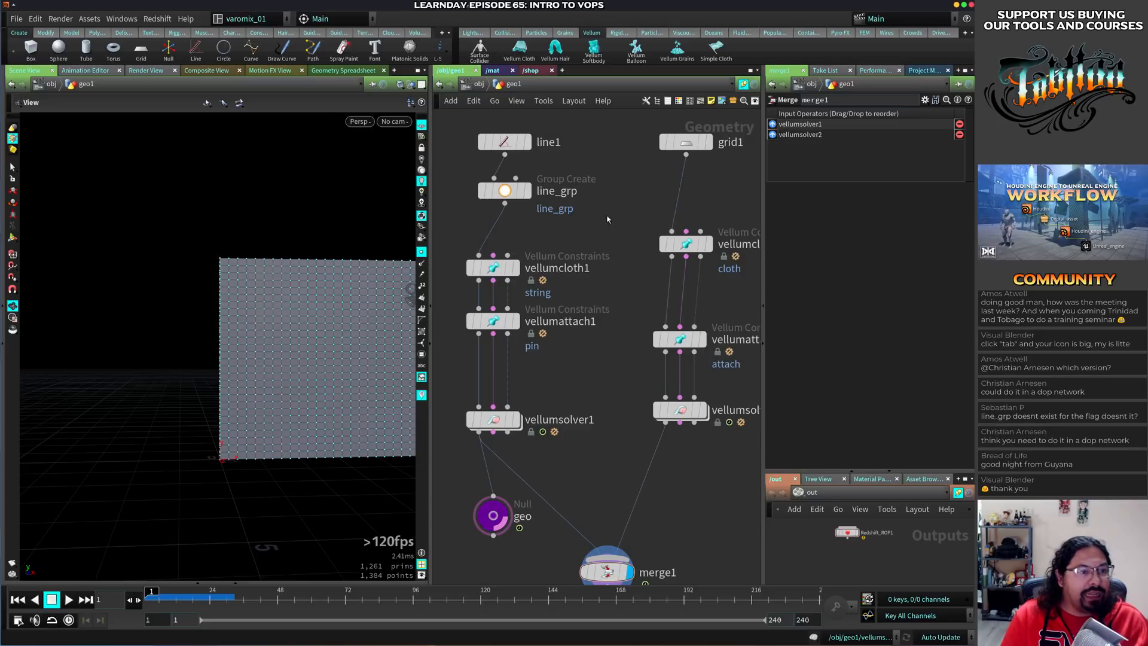
Review the settings of grid1 and vellumsolver2, and the target geometry and stretch settings of vellumattach2
click(686, 143)
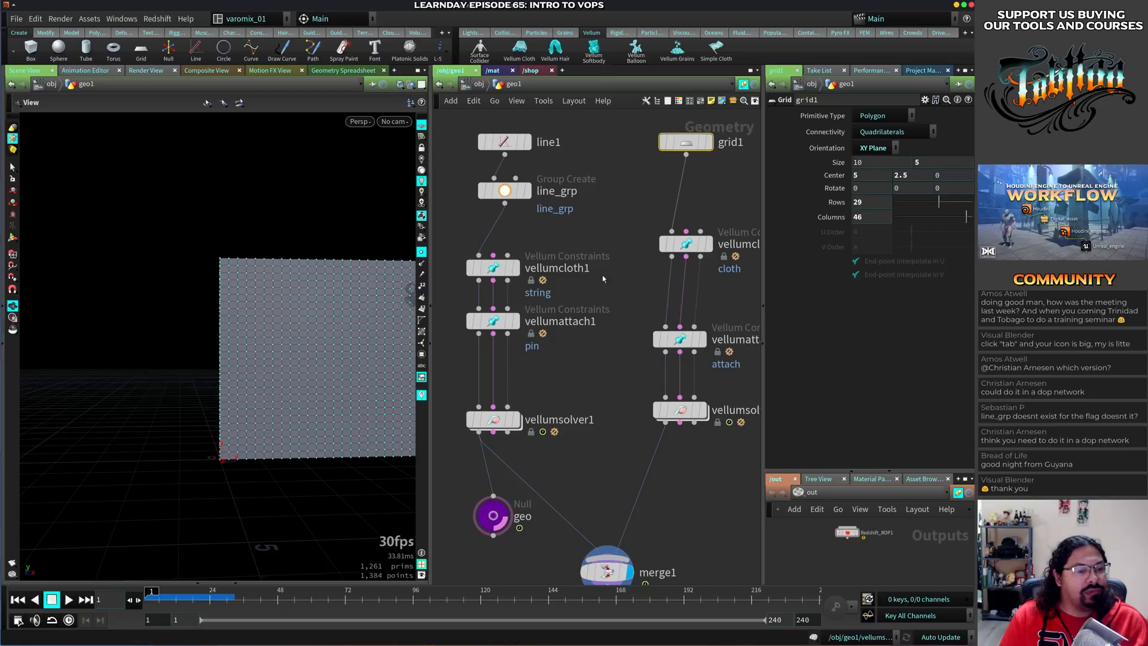
middle_drag(592, 493, 583, 403)
click(672, 322)
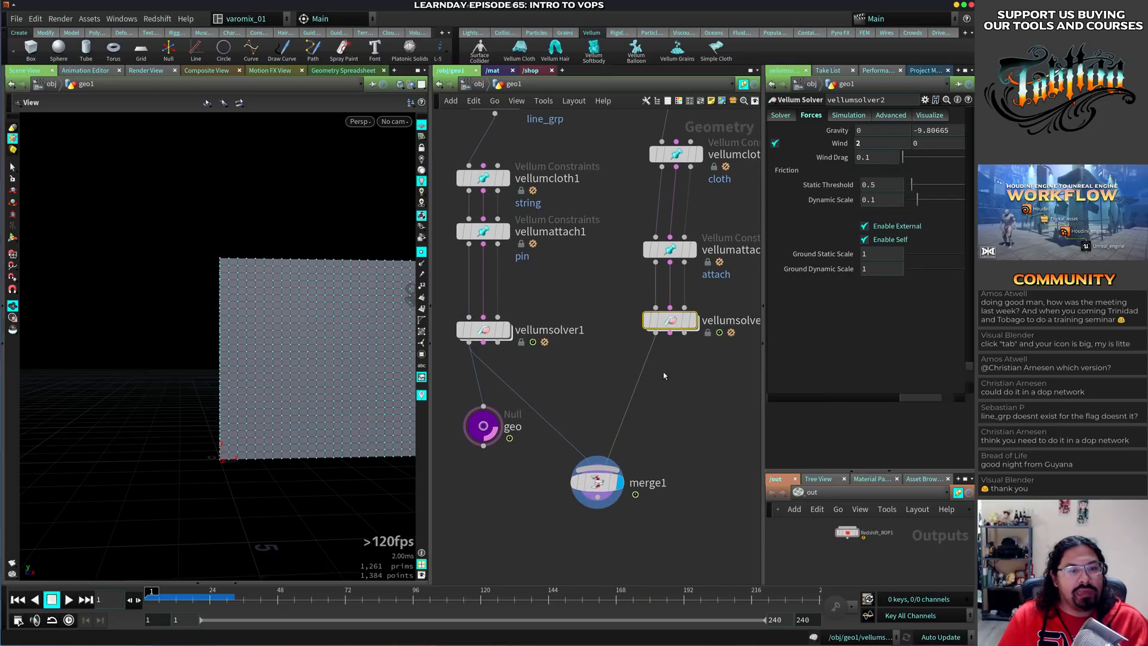
click(669, 250)
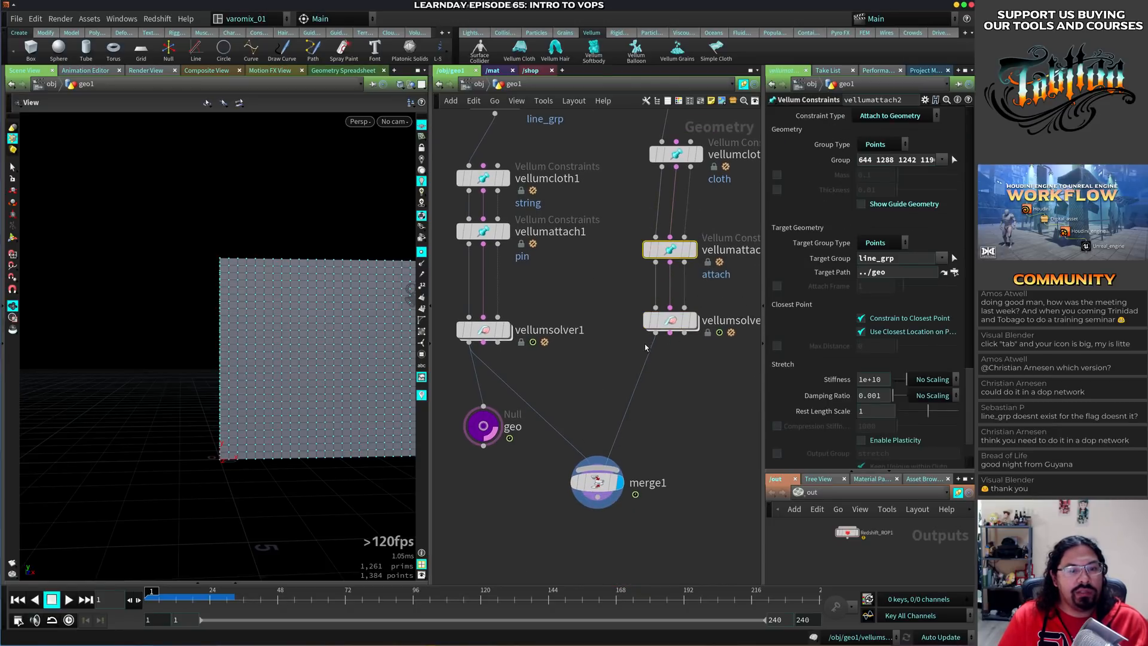
scroll(955, 286, down, 3)
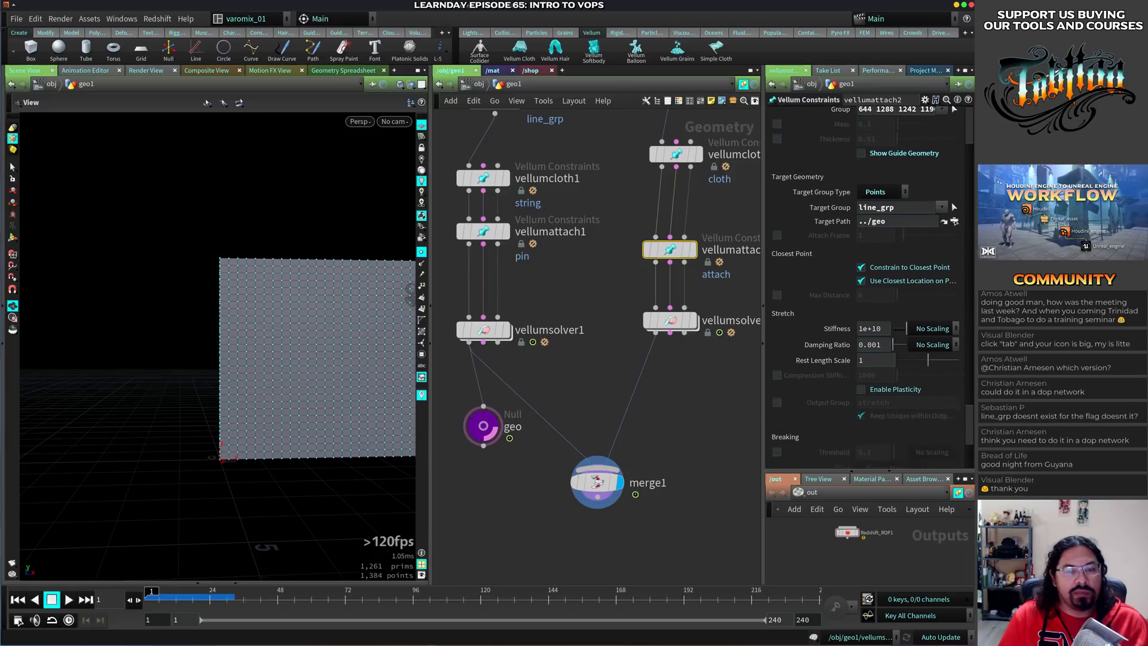
scroll(873, 287, up, 3)
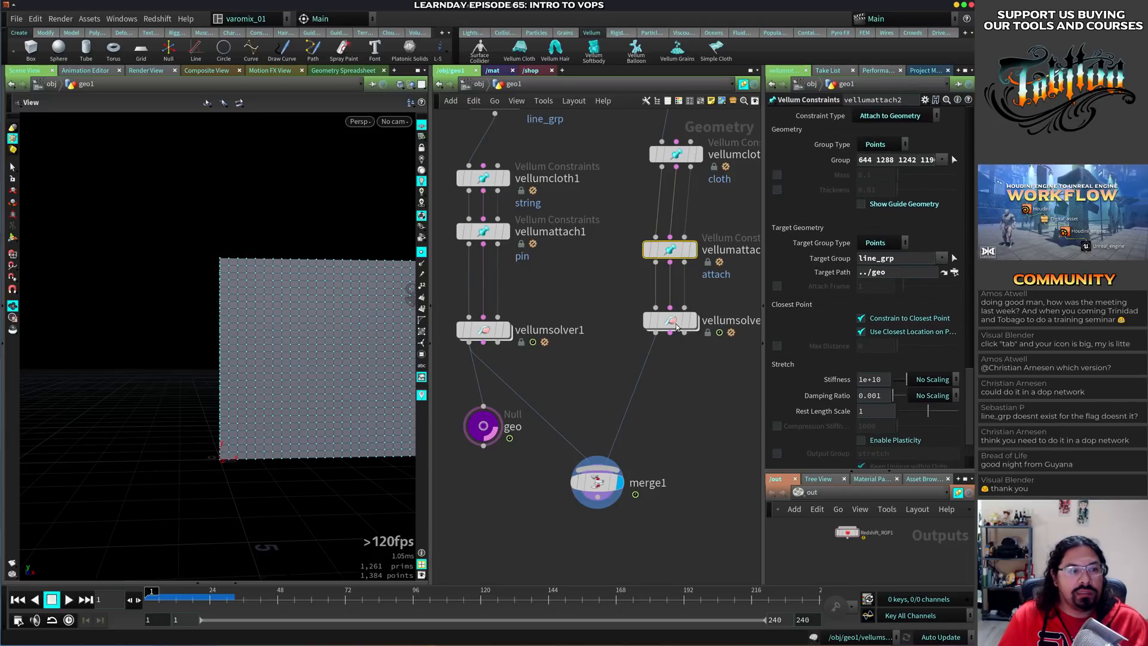
middle_drag(581, 287, 599, 365)
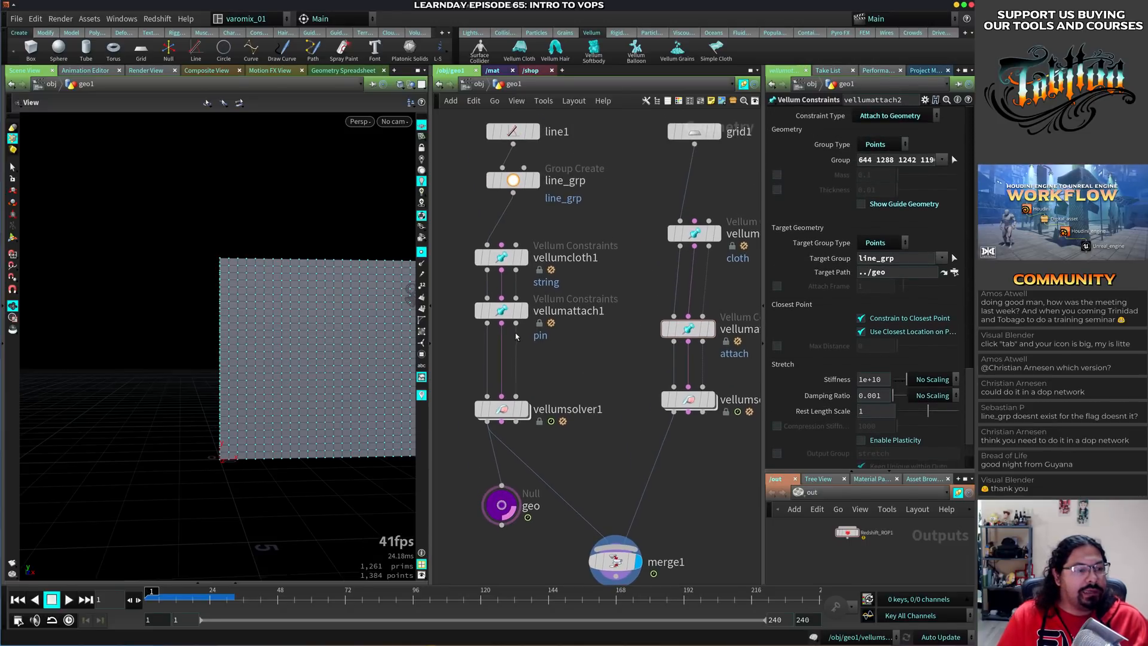
mouse_move(501, 411)
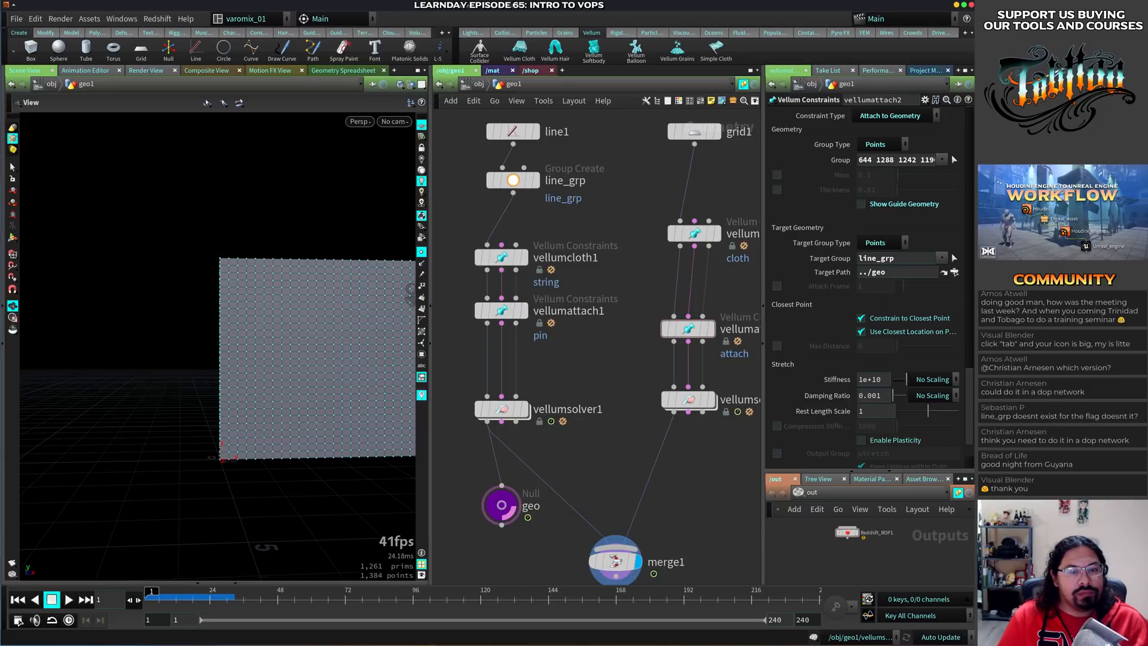
scroll(969, 289, down, 2)
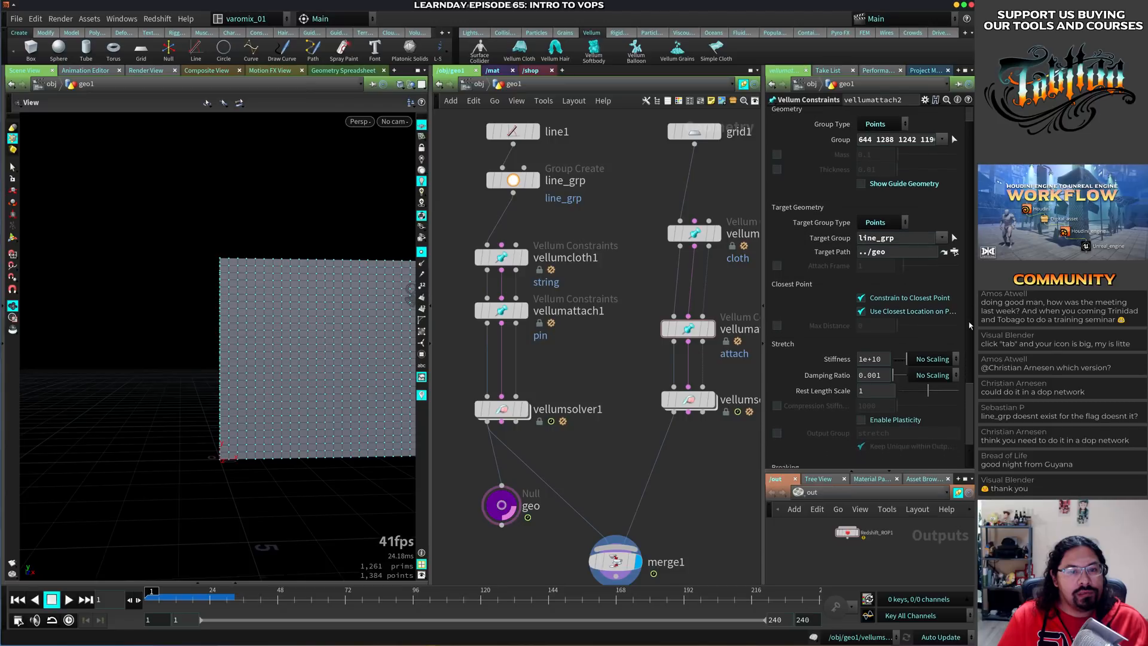
scroll(969, 290, up, 2)
scroll(969, 289, down, 2)
scroll(969, 289, up, 2)
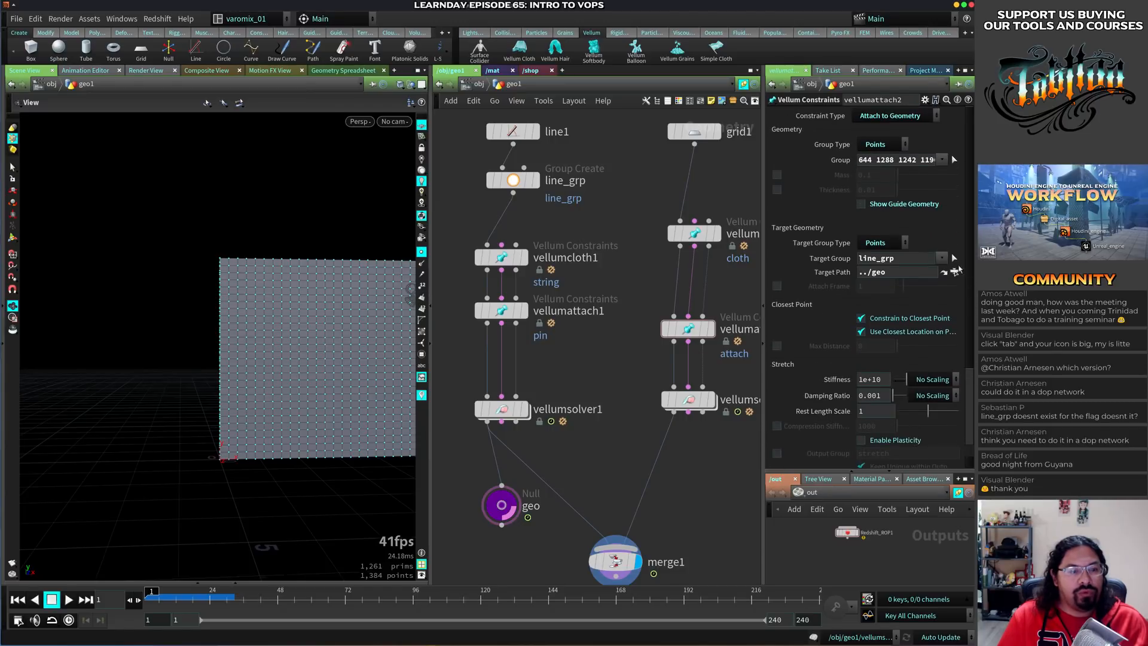
Delete both Vellum solvers, the geo null, merge1 and the whole grid1 cloth branch from the geo1 network
scroll(620, 210, down, 3)
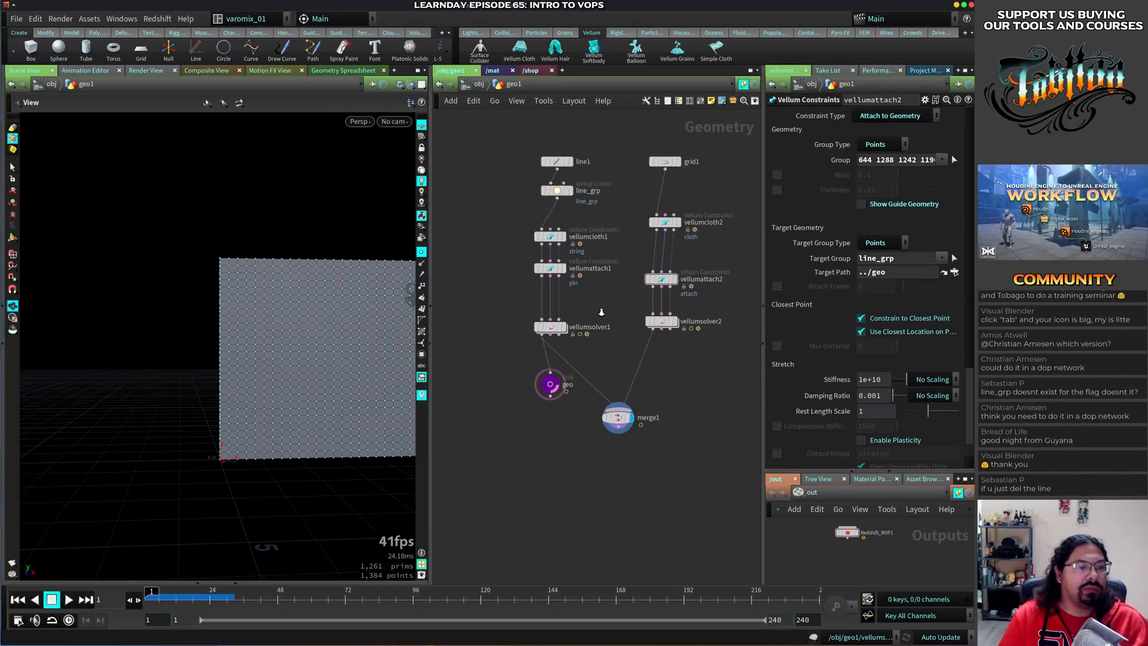
drag(506, 447, 711, 306)
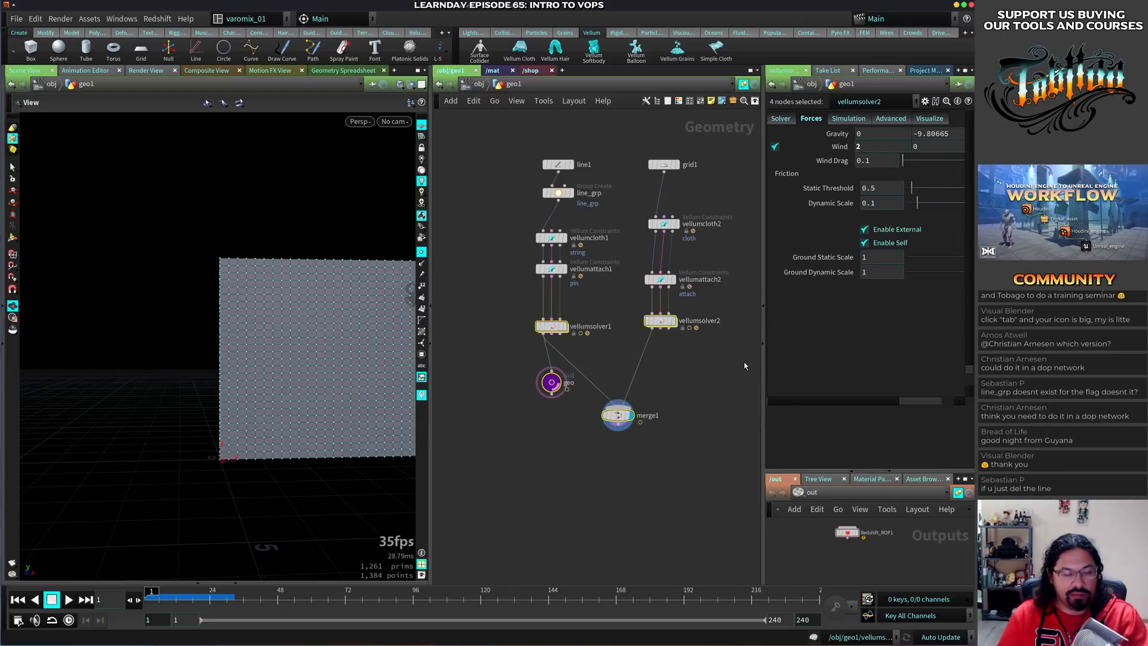
key(Delete)
drag(723, 132, 656, 316)
key(Delete)
Try deleting line_grp, vellumcloth1 and vellumattach1 so only line1 is left, and undo the deletion
drag(484, 318, 615, 183)
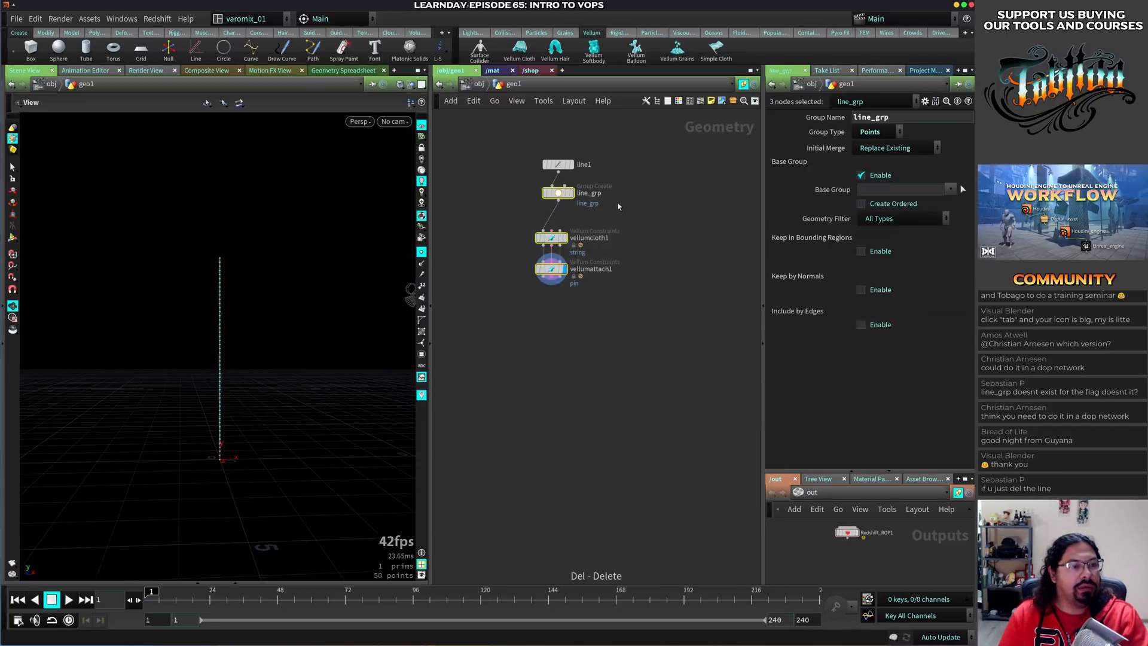
key(Delete)
click(557, 172)
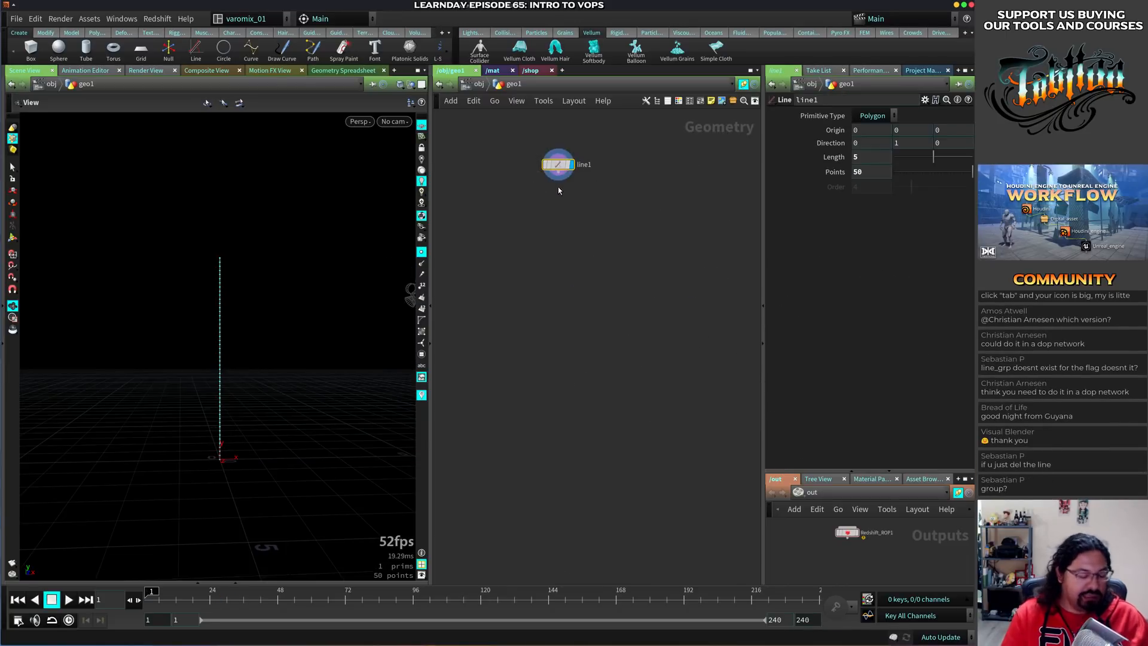
key(ctrl+z)
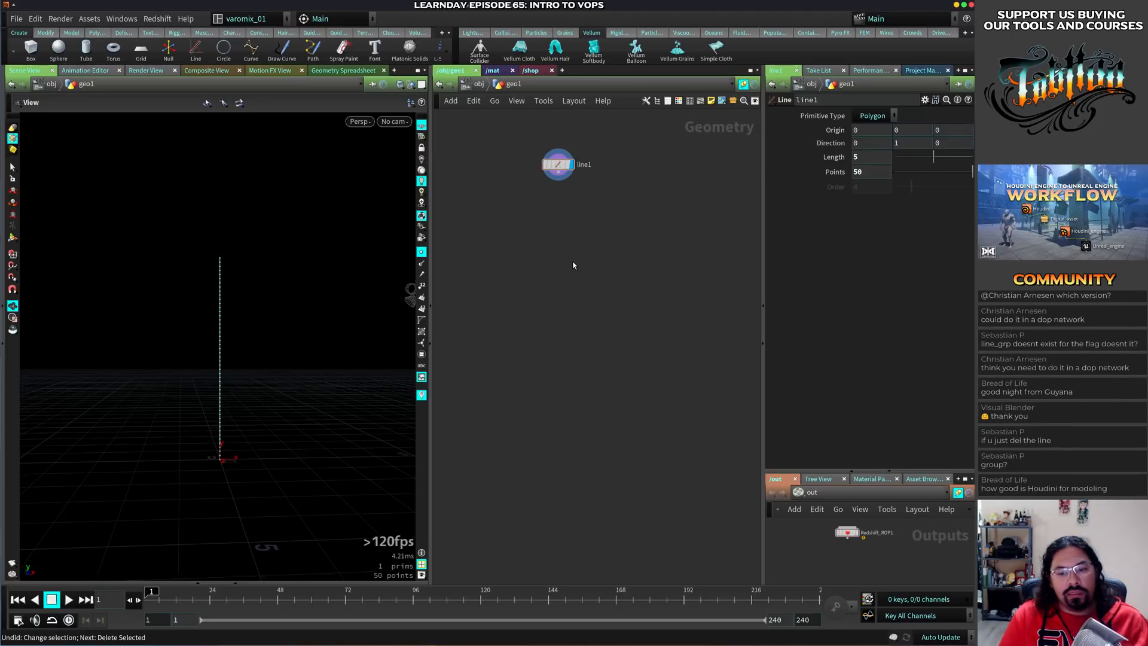
key(ctrl+z)
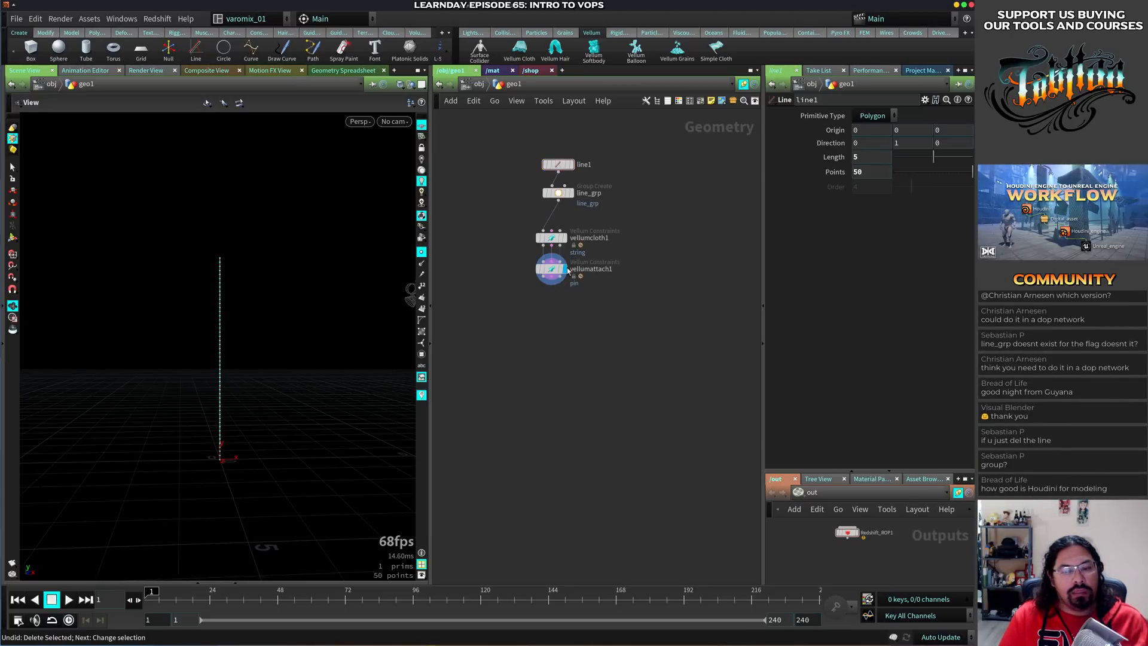
Delete vellumcloth1 and vellumattach1 below the line_grp node, keeping line1 and line_grp
scroll(515, 293, up, 5)
middle_drag(509, 288, 494, 354)
drag(505, 382, 616, 279)
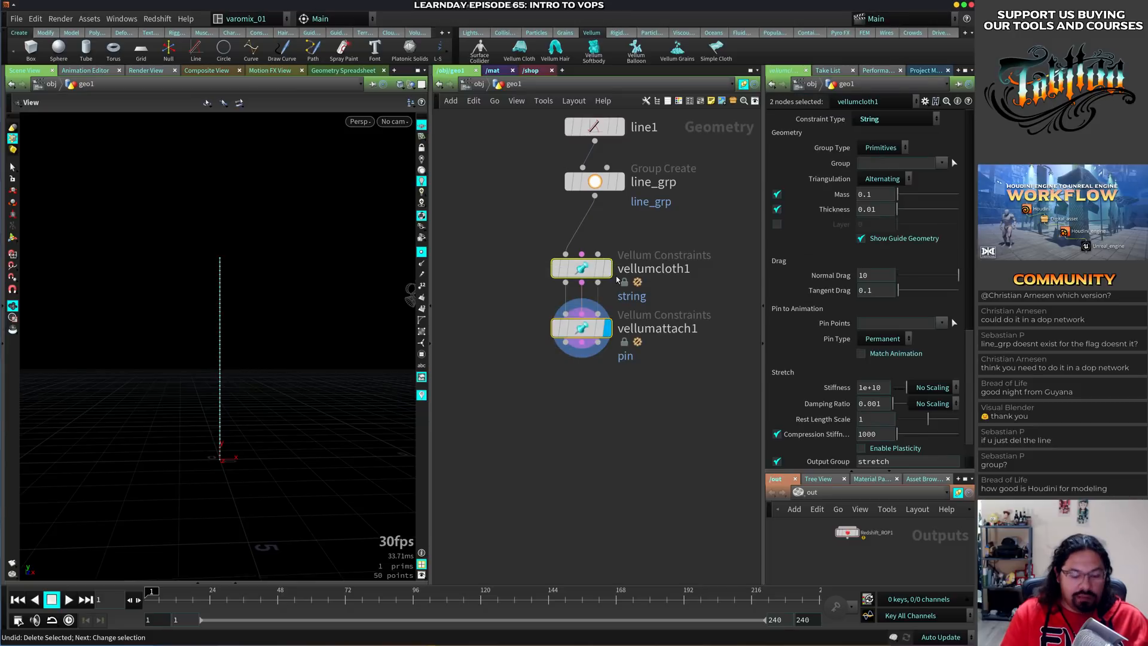
key(Delete)
middle_drag(574, 235, 536, 324)
mouse_move(576, 305)
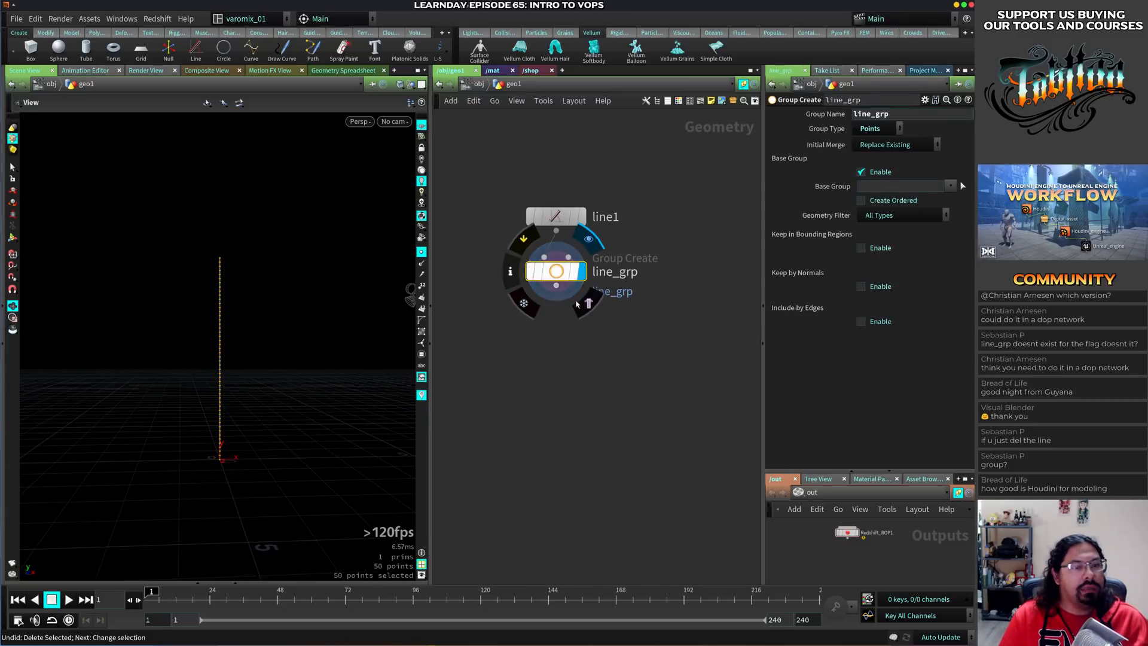
Go up from geo1 to the obj level and select the geo1 object
click(473, 84)
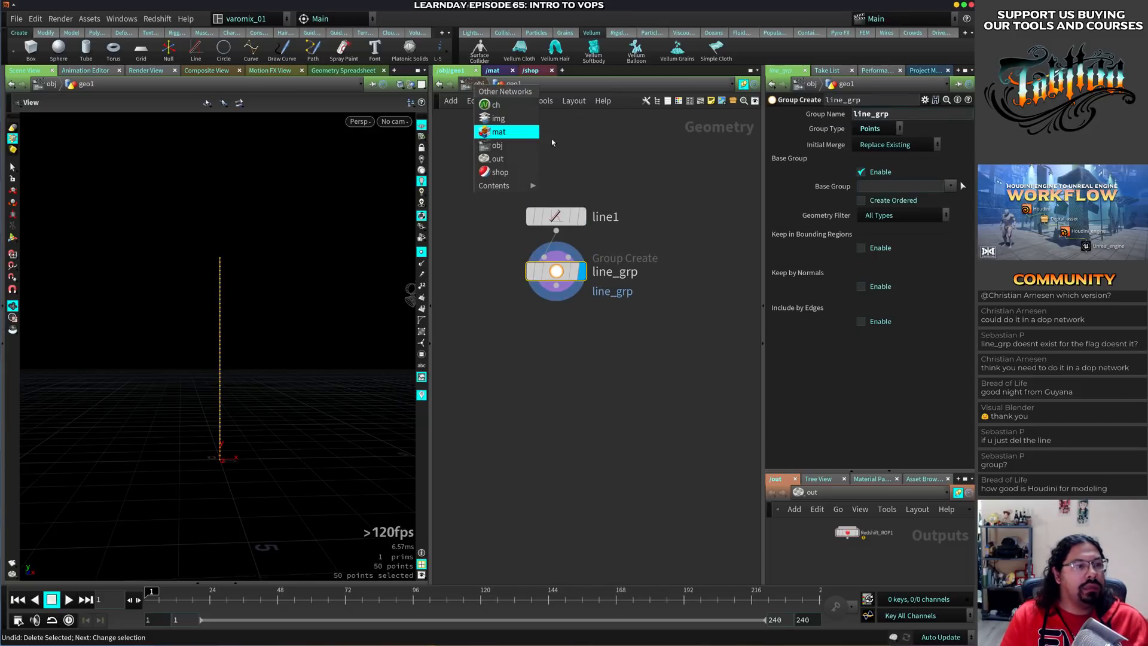
click(621, 166)
click(479, 84)
click(649, 168)
drag(649, 168, 579, 213)
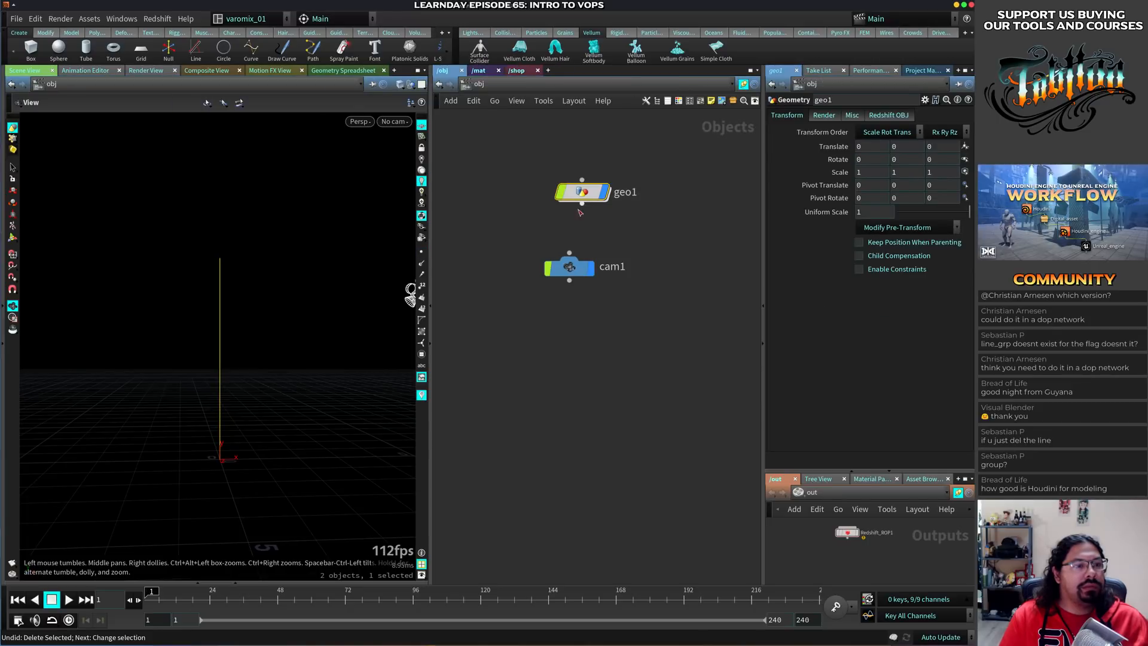
Try the Simple Cloth tool on geo1 without a collision object, and undo the generated Vellum setup
click(714, 50)
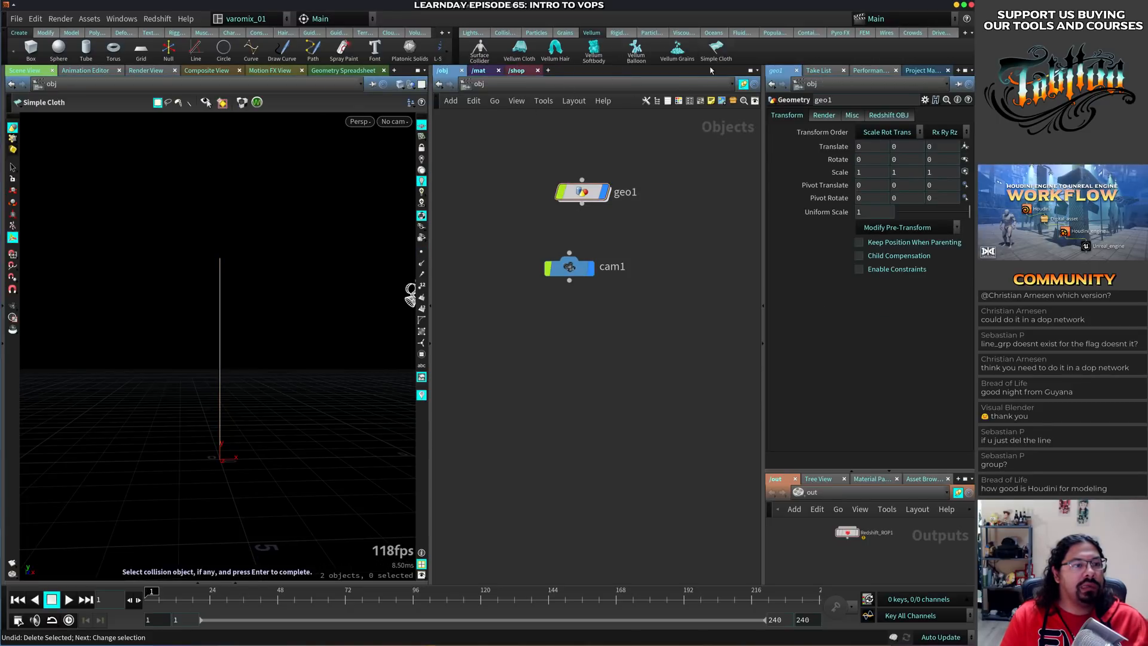
double_click(580, 199)
key(u)
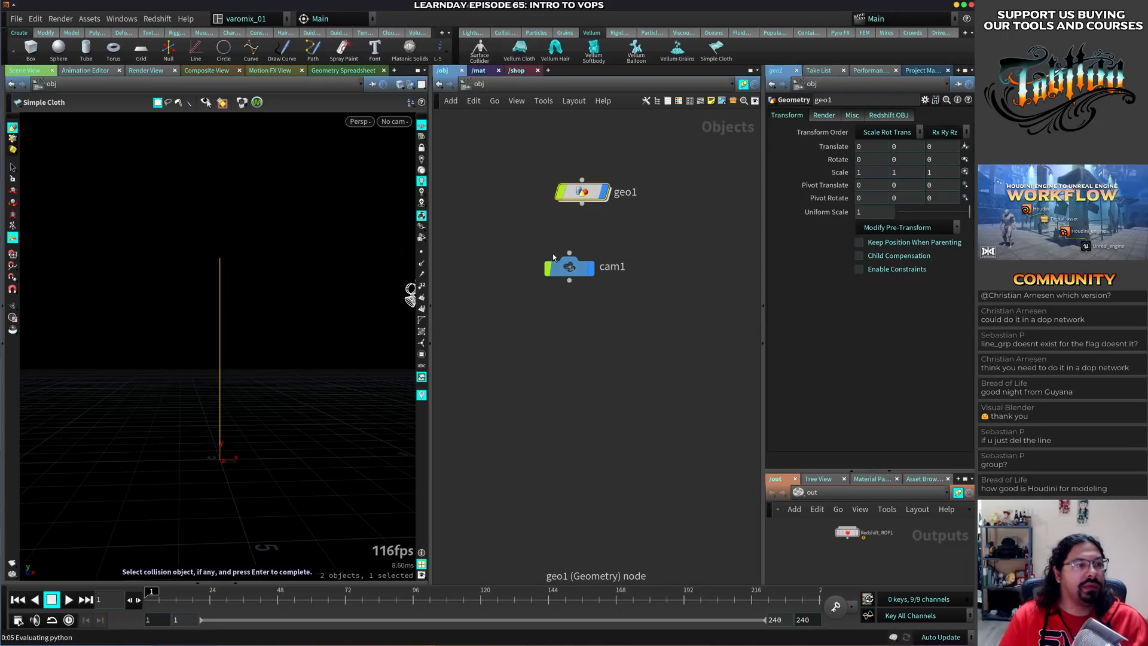
key(Return)
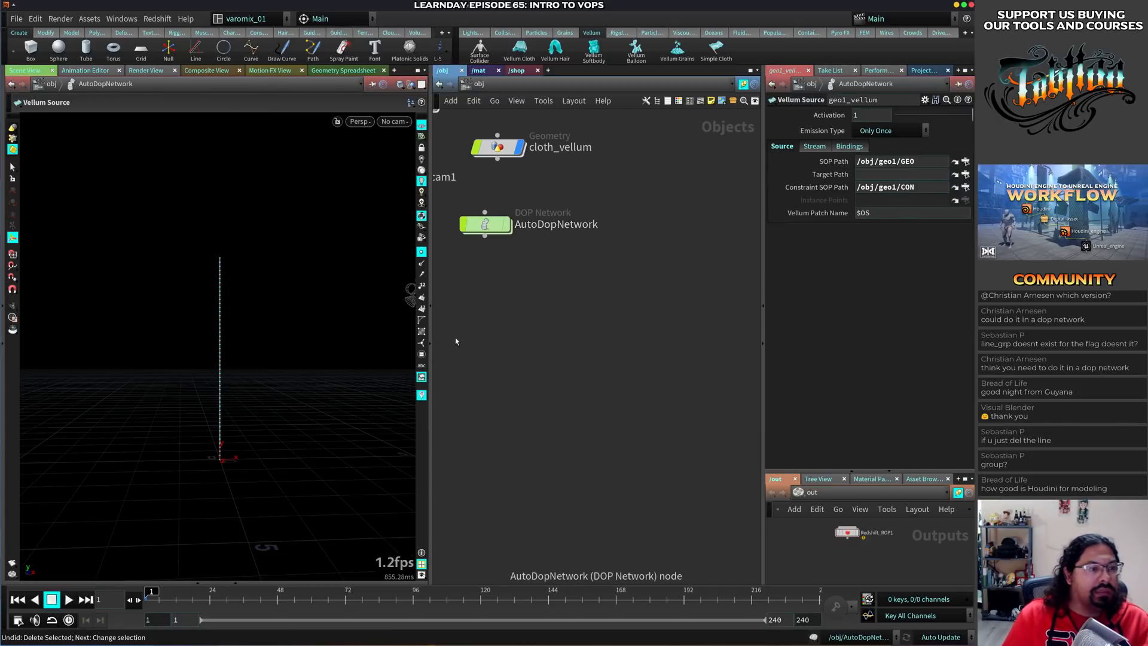
key(h)
key(ctrl+z)
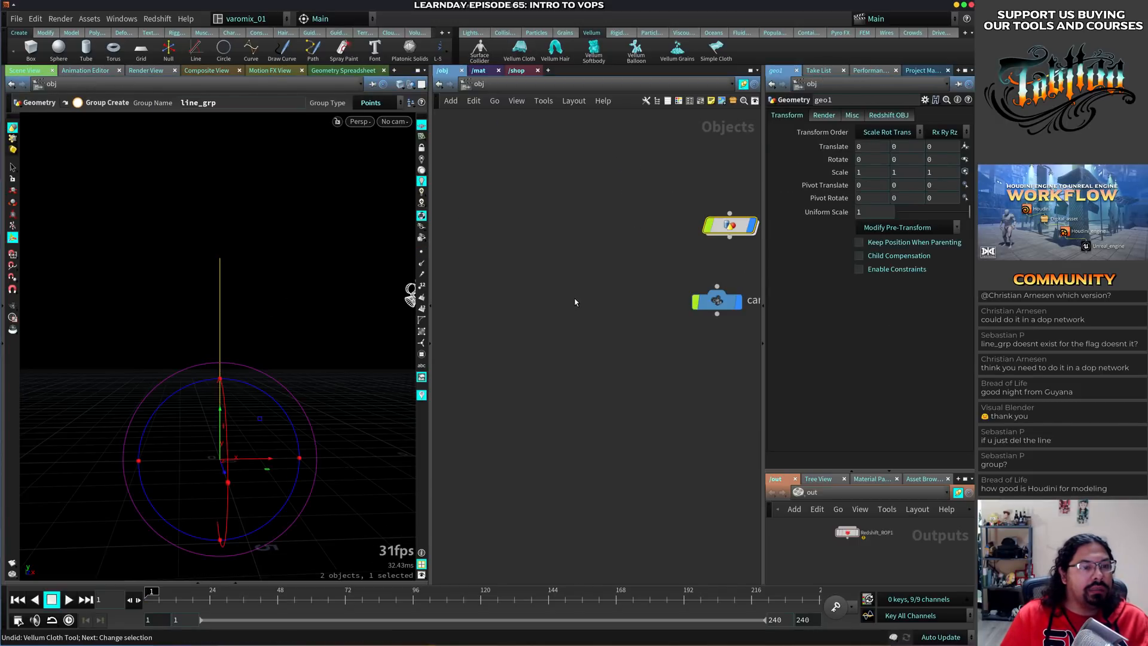
key(h)
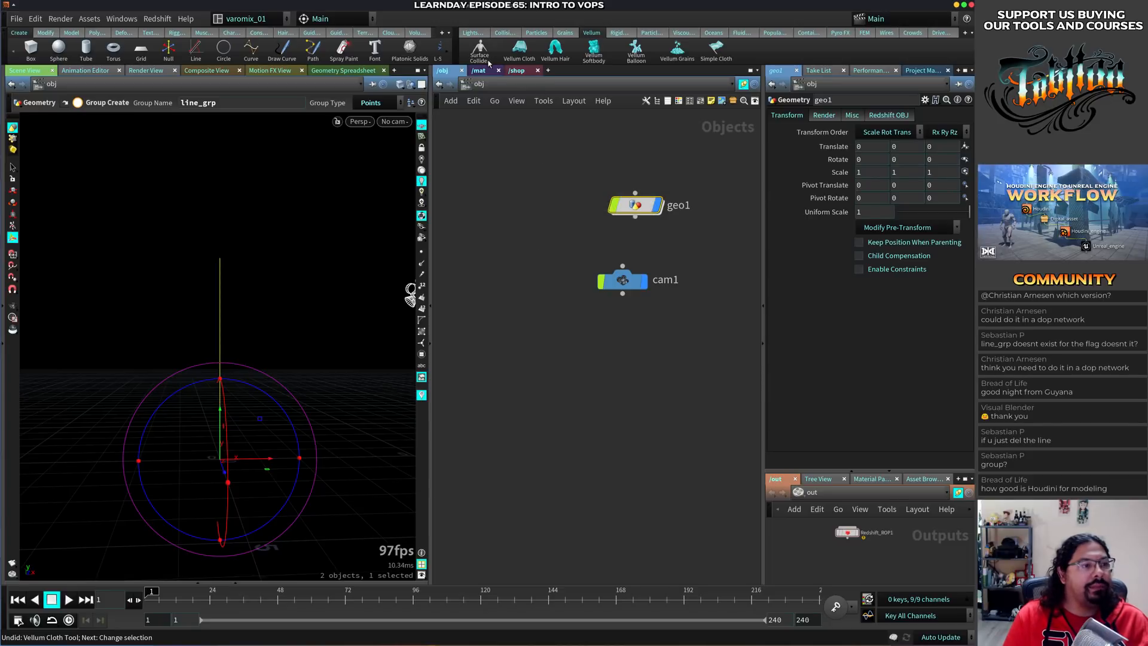
Apply the Vellum Cloth tool to geo1 and lay out the generated nodes at the object level
click(519, 48)
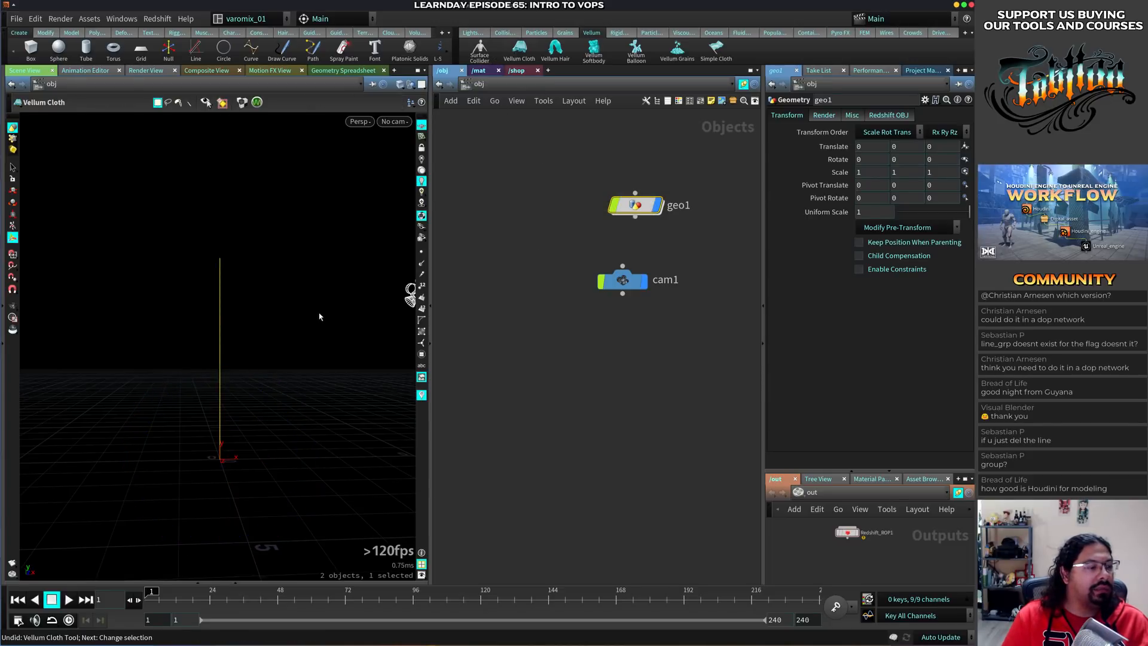
key(Return)
key(l)
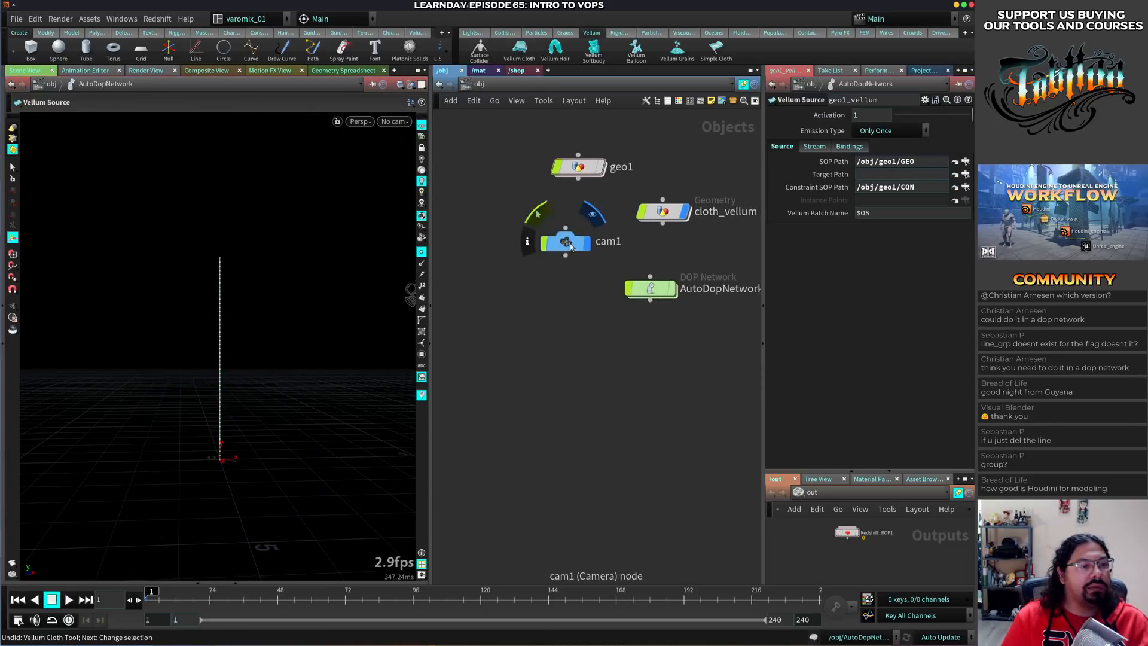
drag(662, 214, 692, 202)
Inside geo1, offset the GEO null from the chain and set the constraint type of cloth_constraints to String
double_click(580, 167)
middle_drag(581, 272, 586, 394)
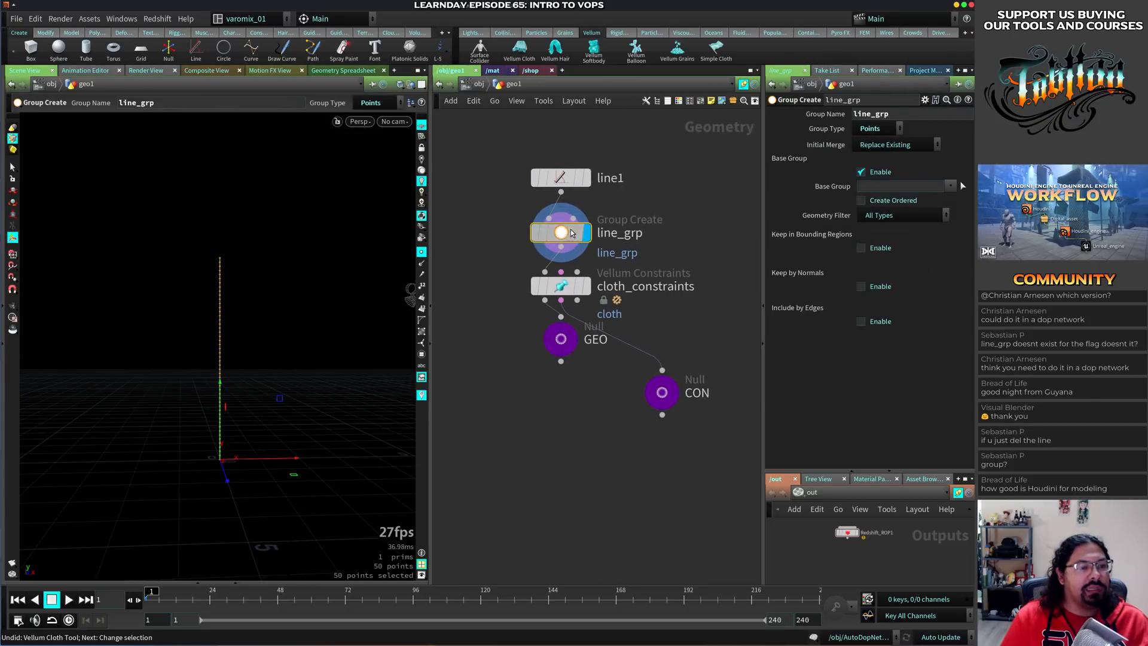
click(560, 290)
drag(561, 338, 494, 358)
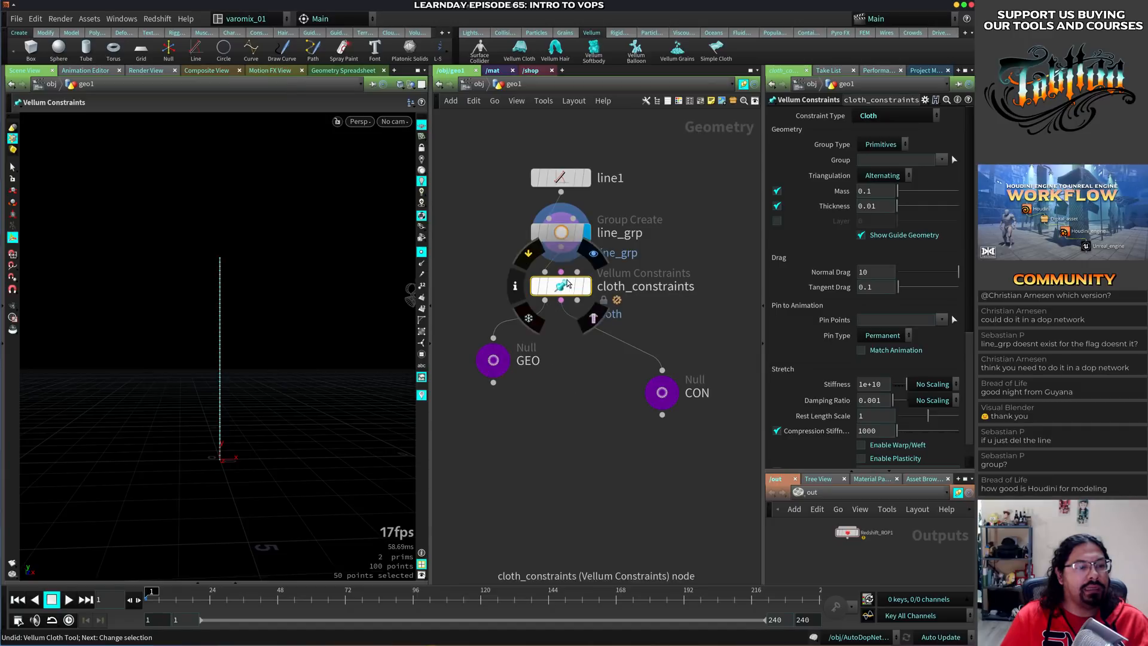
click(894, 115)
click(885, 196)
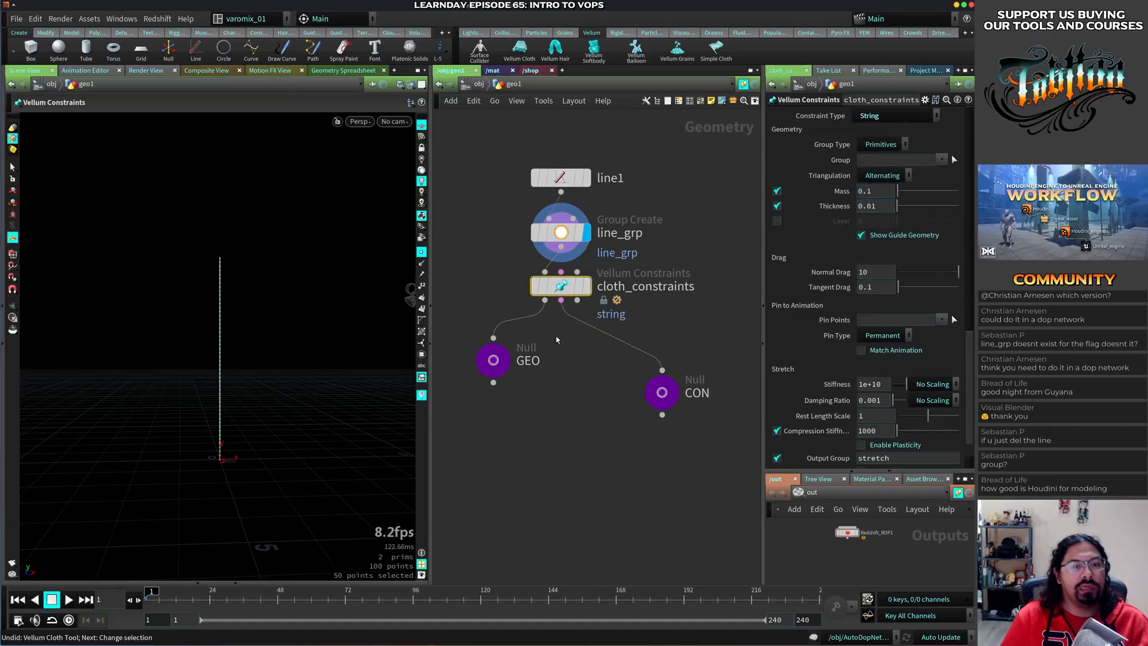
Switch the network overview map to automatic display
key(o)
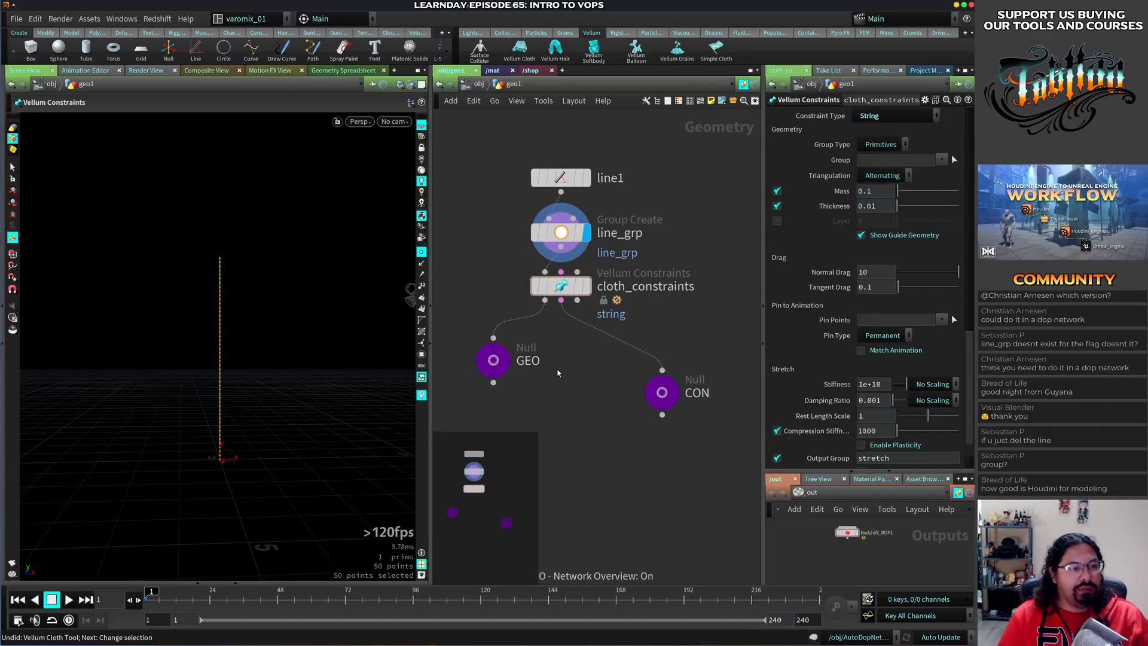
key(o)
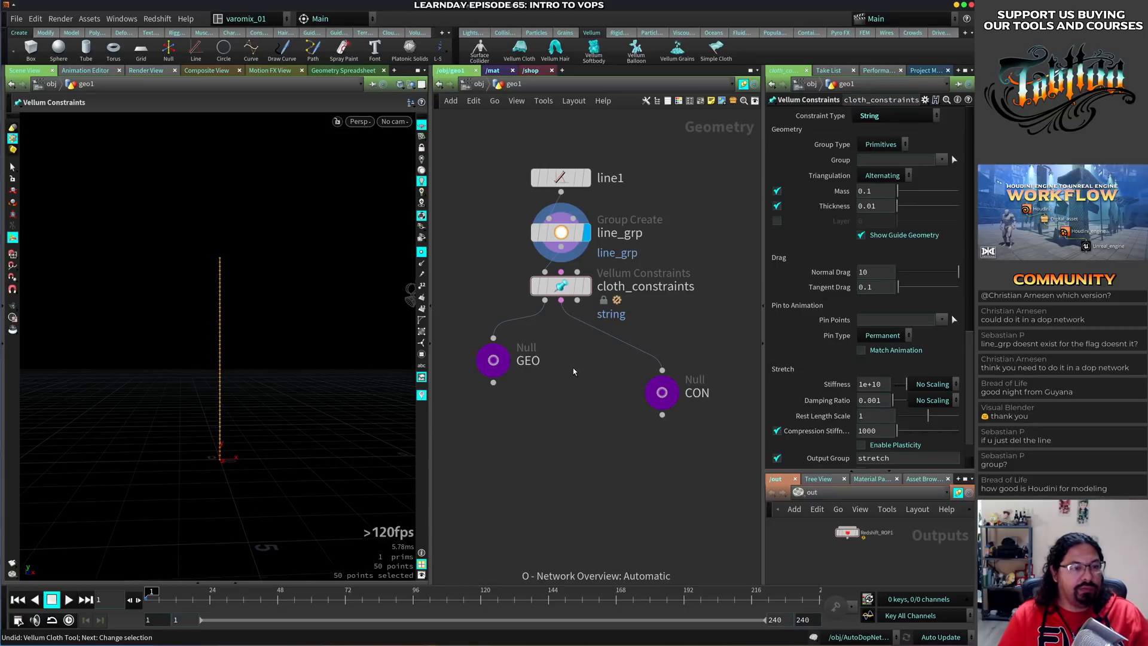
middle_drag(735, 262, 652, 289)
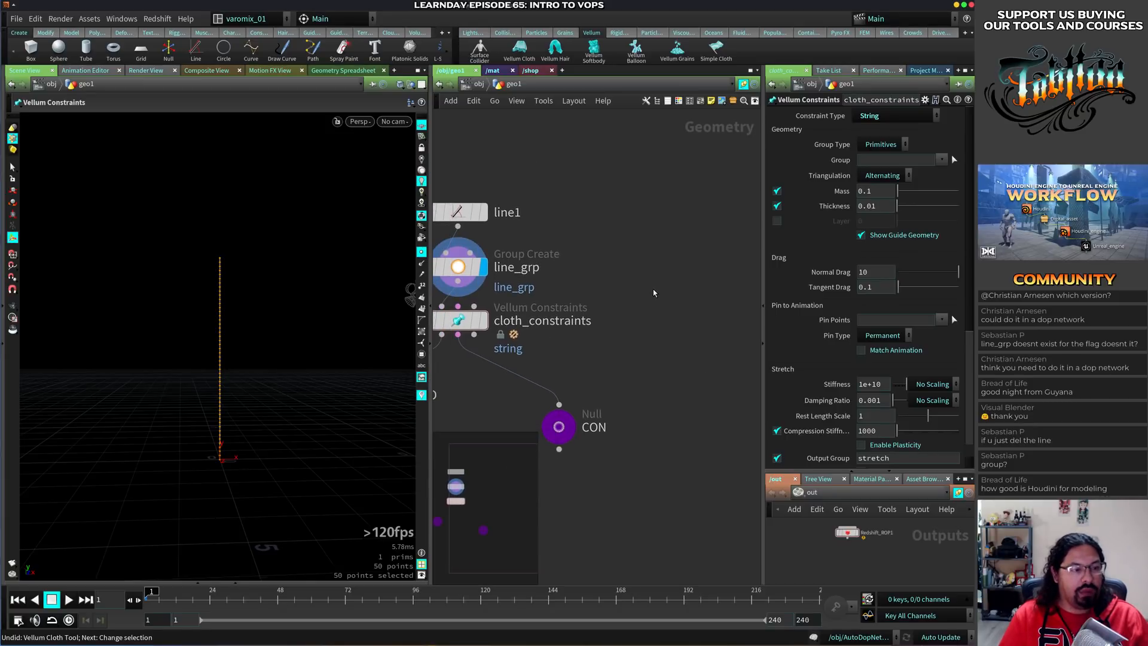
Return to the object level, rearrange cam1, geo1 and AutoDopNetwork, and go inside AutoDopNetwork
key(u)
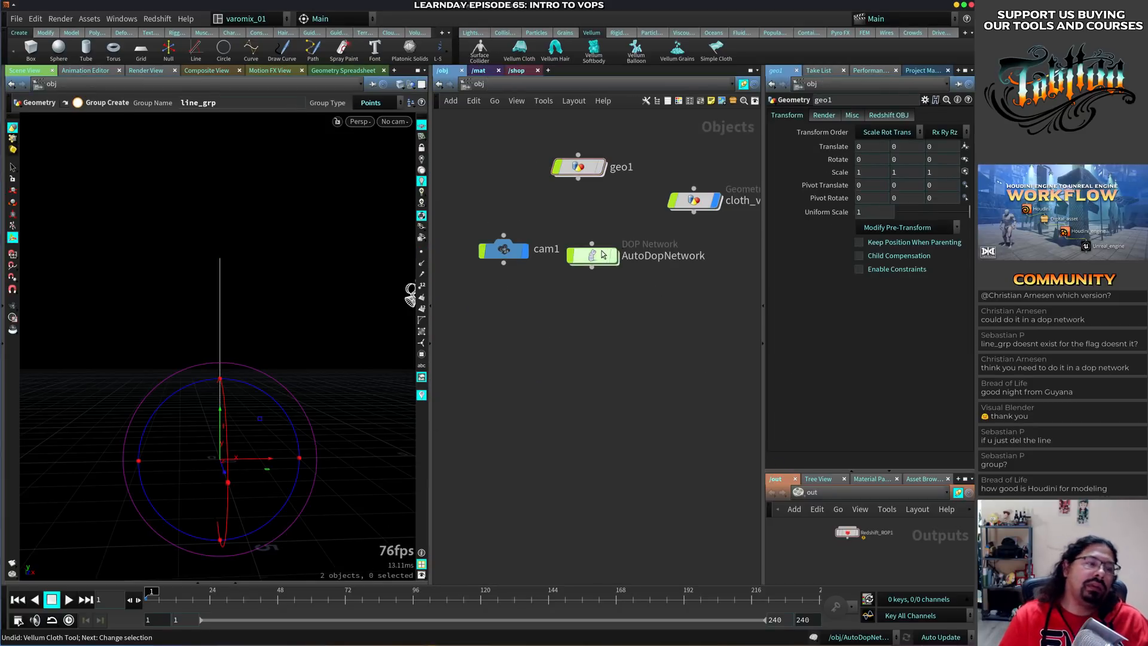
click(601, 256)
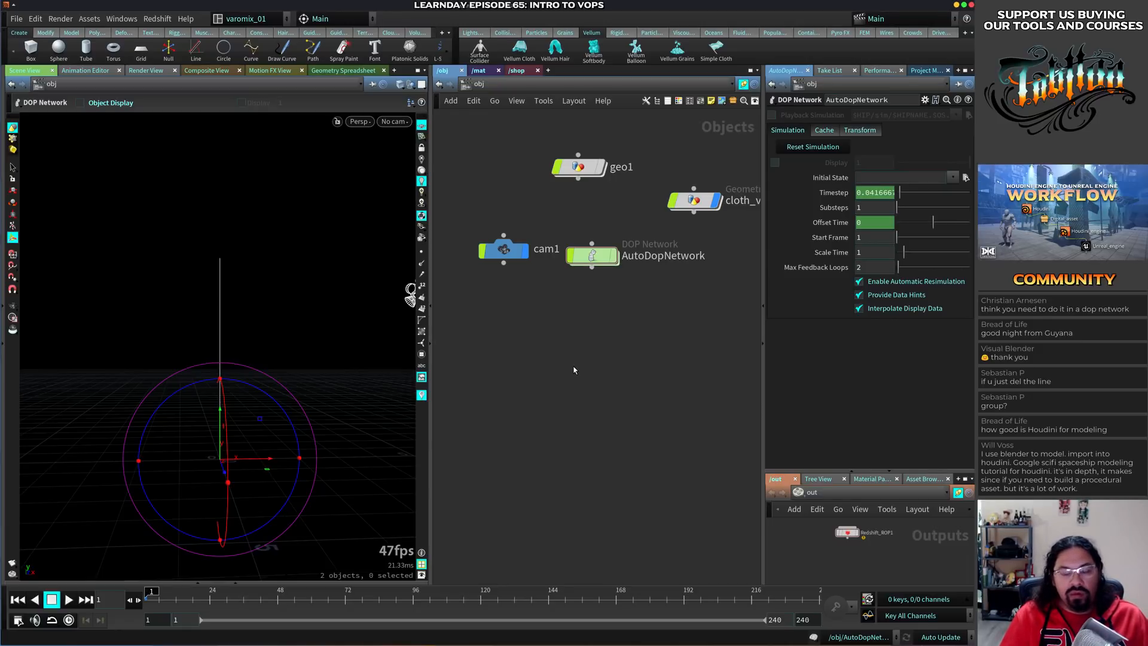
drag(538, 256, 517, 175)
drag(586, 166, 594, 167)
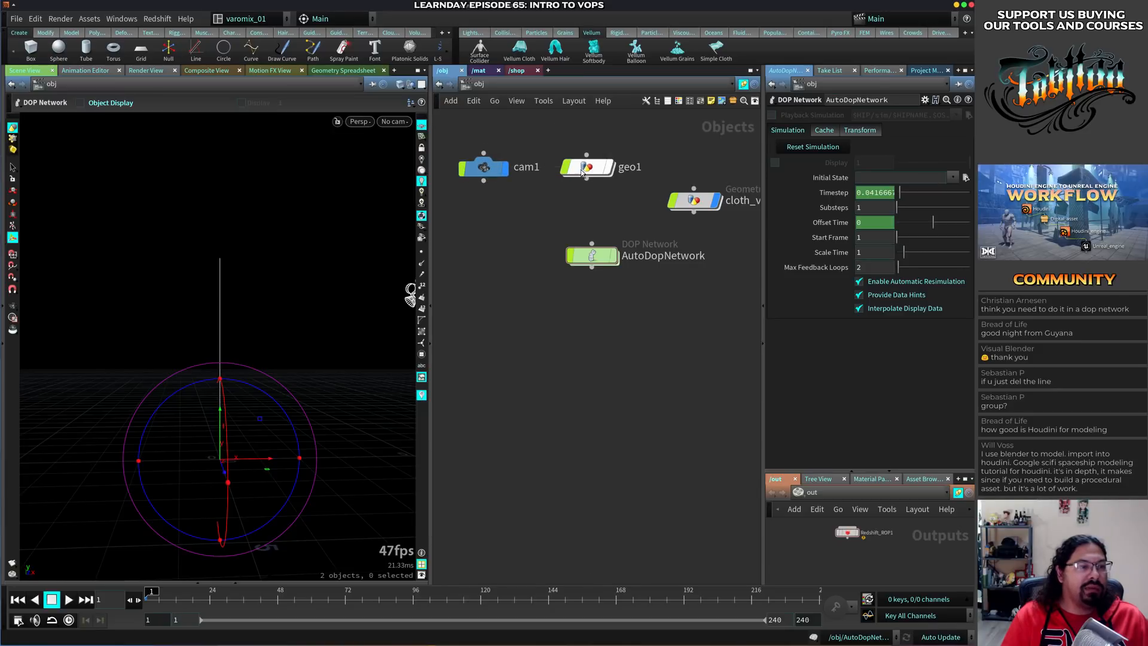
drag(589, 256, 584, 240)
double_click(584, 239)
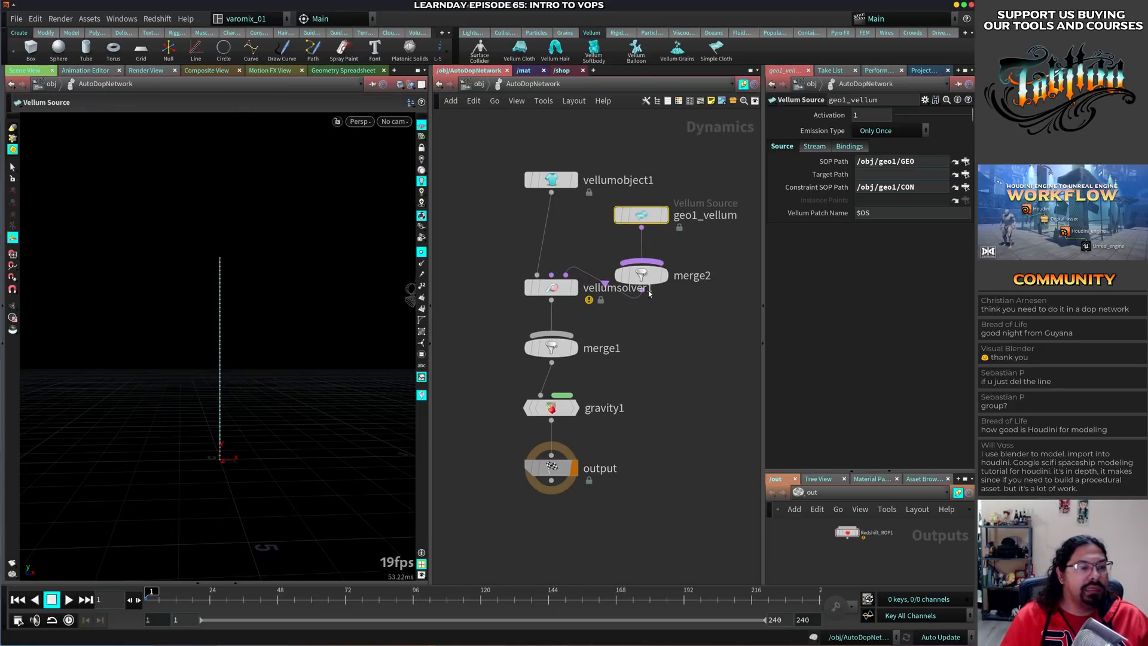
Rearrange the geo1_vellum and merge2 nodes beside the Vellum solver and check the geo1_vellum source settings
drag(626, 195, 639, 164)
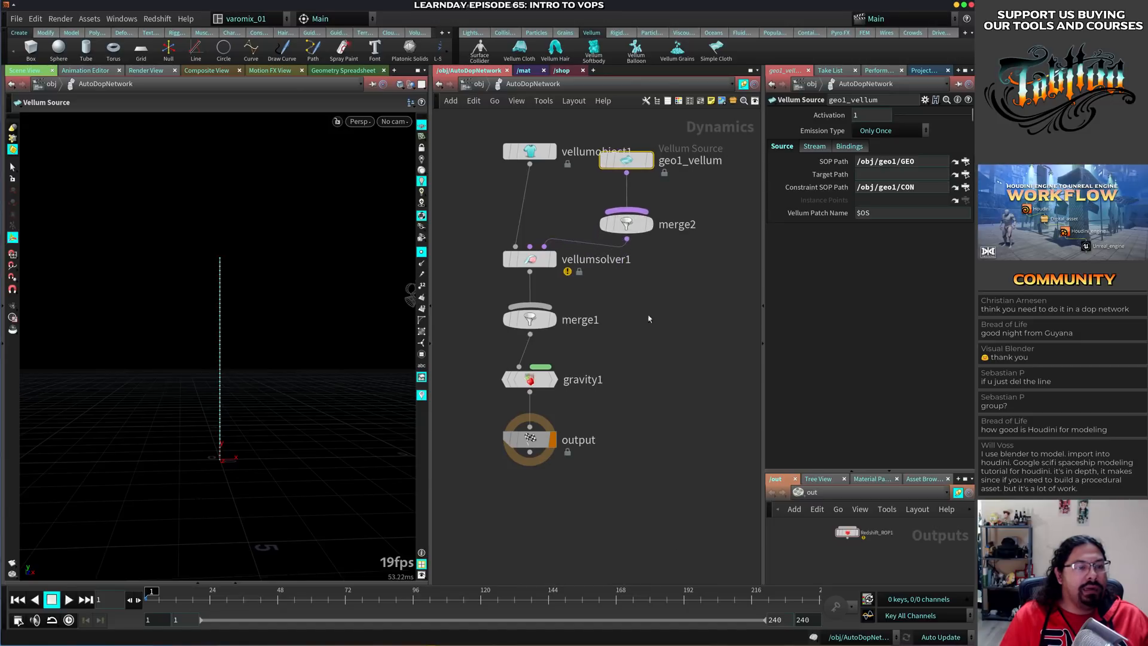
drag(612, 207, 611, 220)
middle_drag(659, 224, 609, 257)
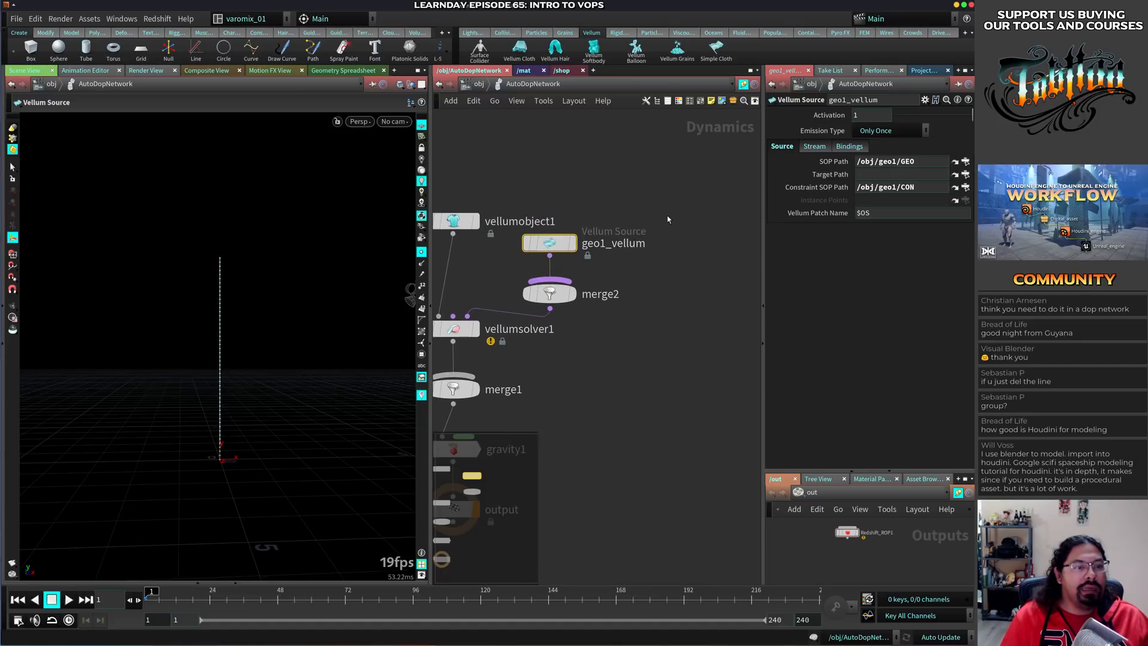
click(667, 219)
click(553, 244)
click(690, 261)
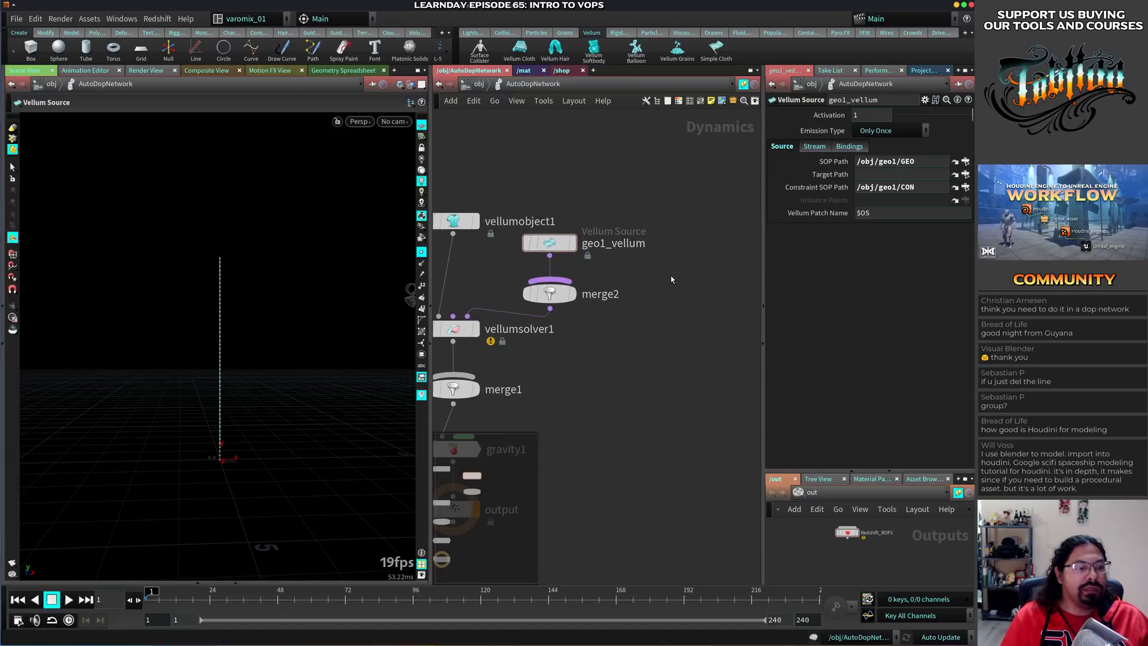
Go back into geo1 and add a Grid node beside the line chain
key(u)
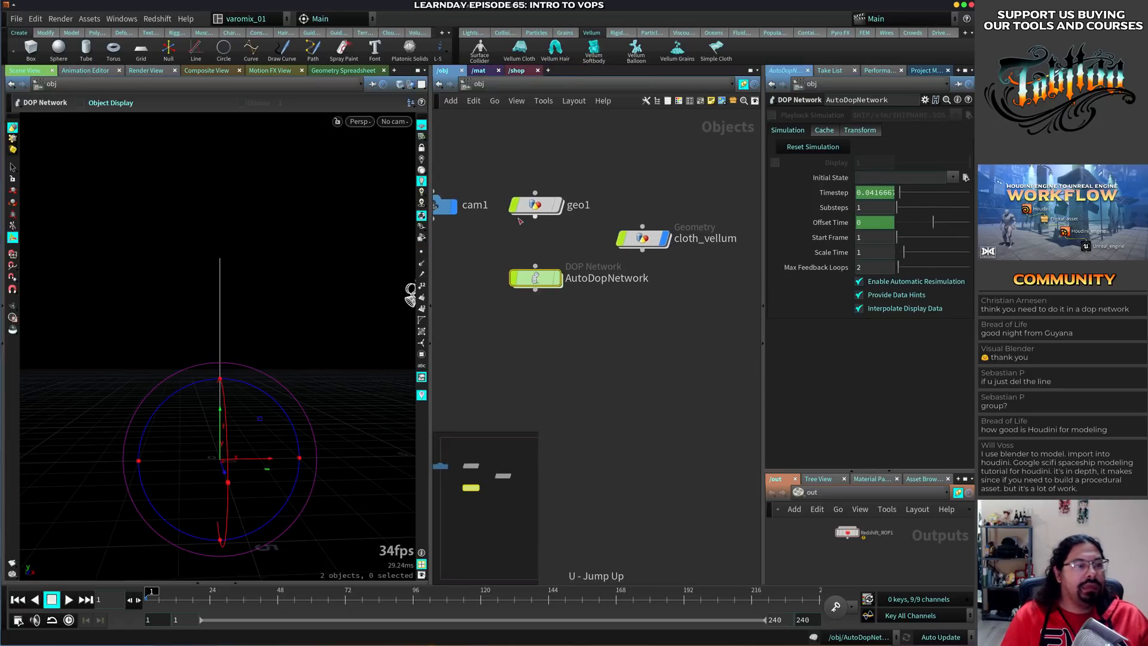
double_click(533, 206)
key(Tab)
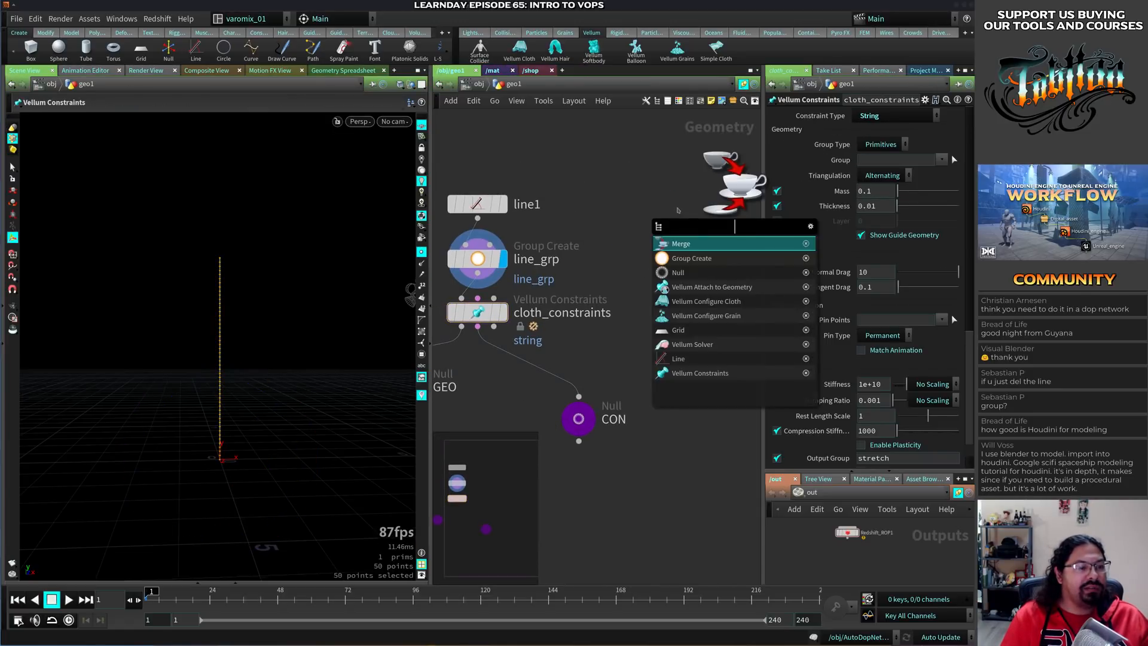
text(attribvop)
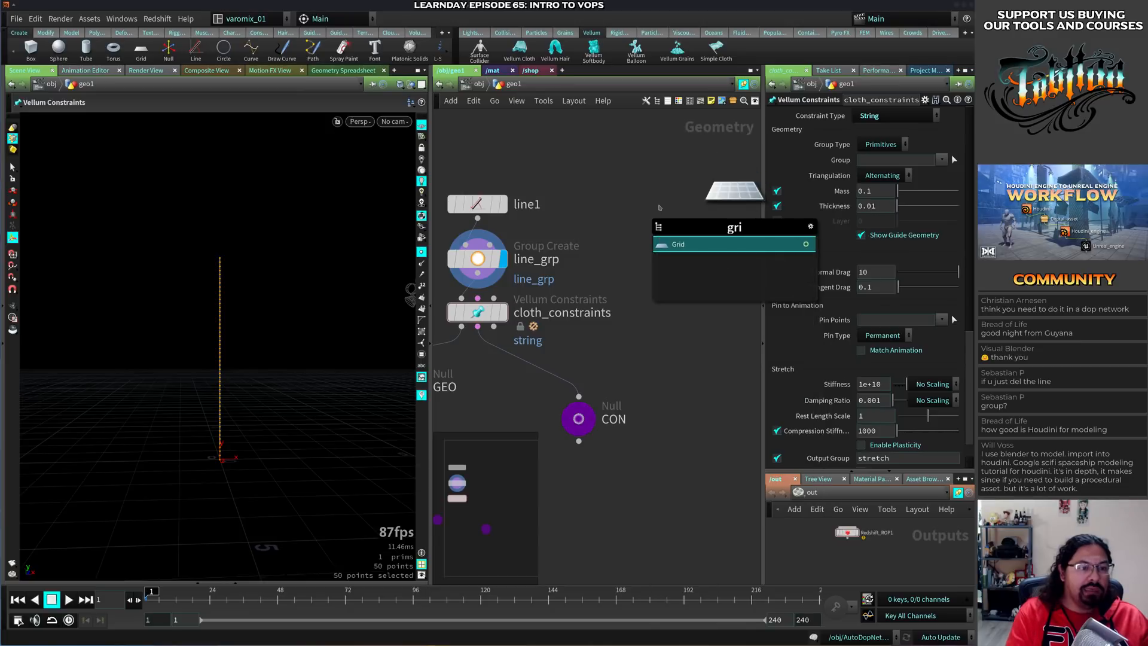
key(Return)
click(686, 198)
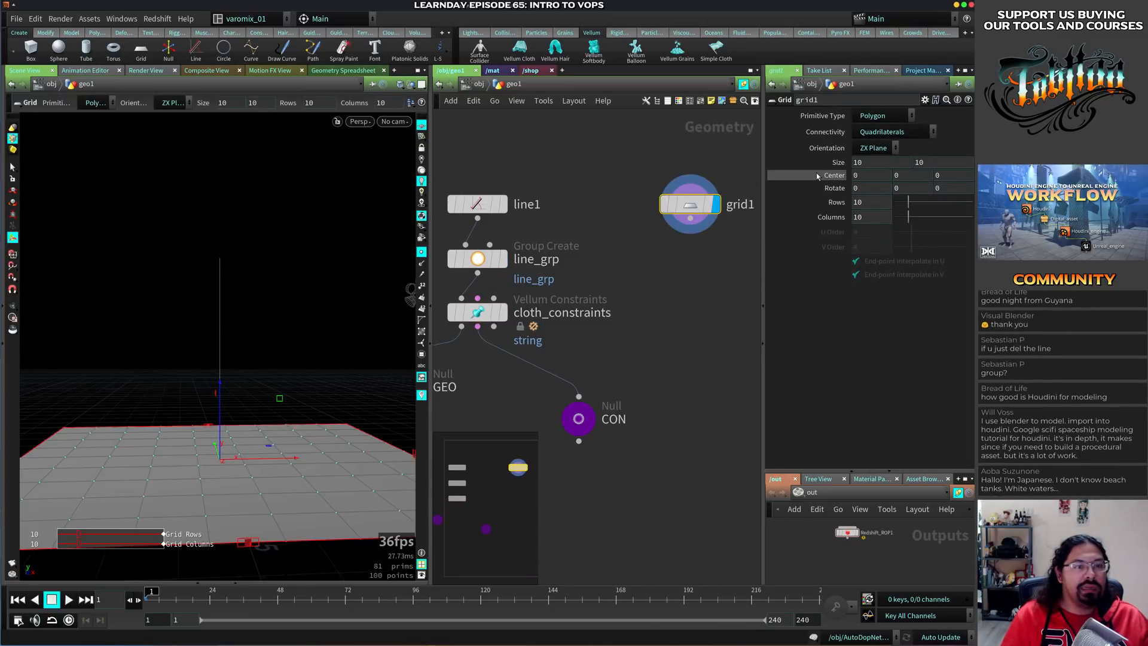
Orient the grid to the XY Plane and set its second size value to 5
click(874, 147)
click(883, 162)
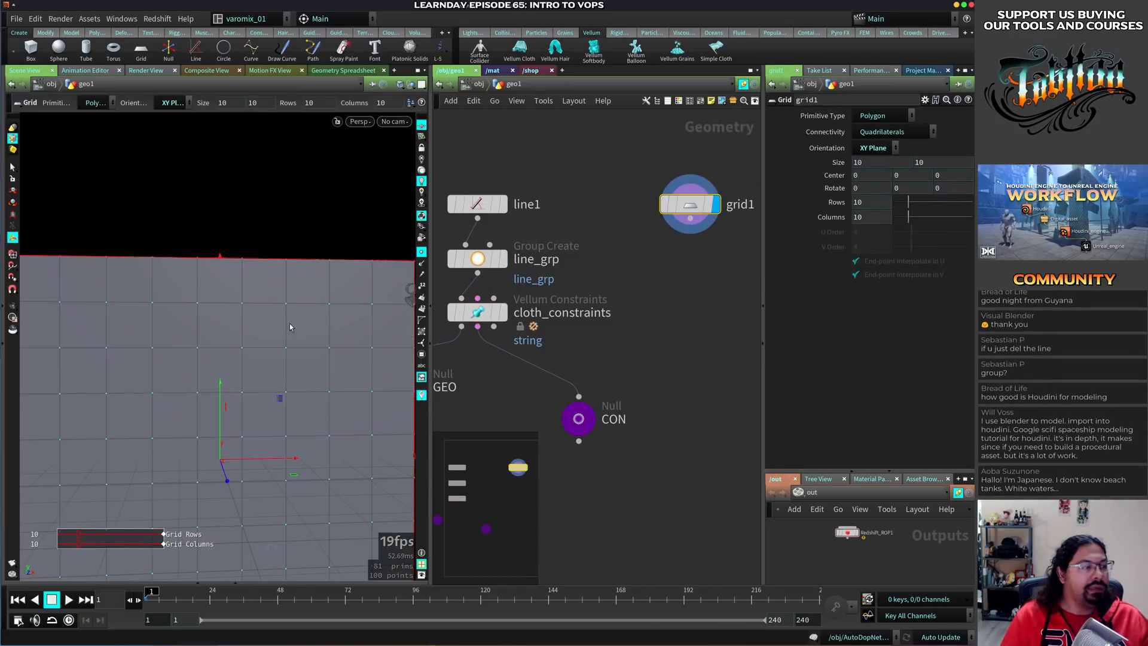
double_click(932, 164)
text(5)
key(Return)
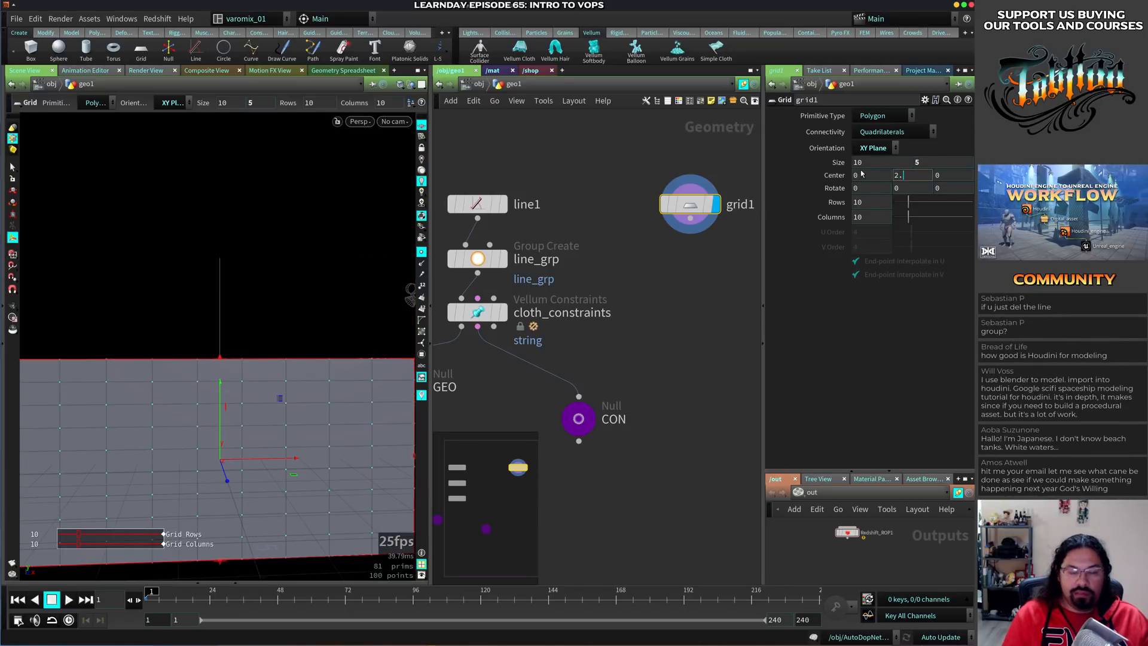
Set the grid's center to 5 in X and 2.5 in Y
double_click(899, 175)
text(2.5)
key(Return)
double_click(856, 175)
text(5)
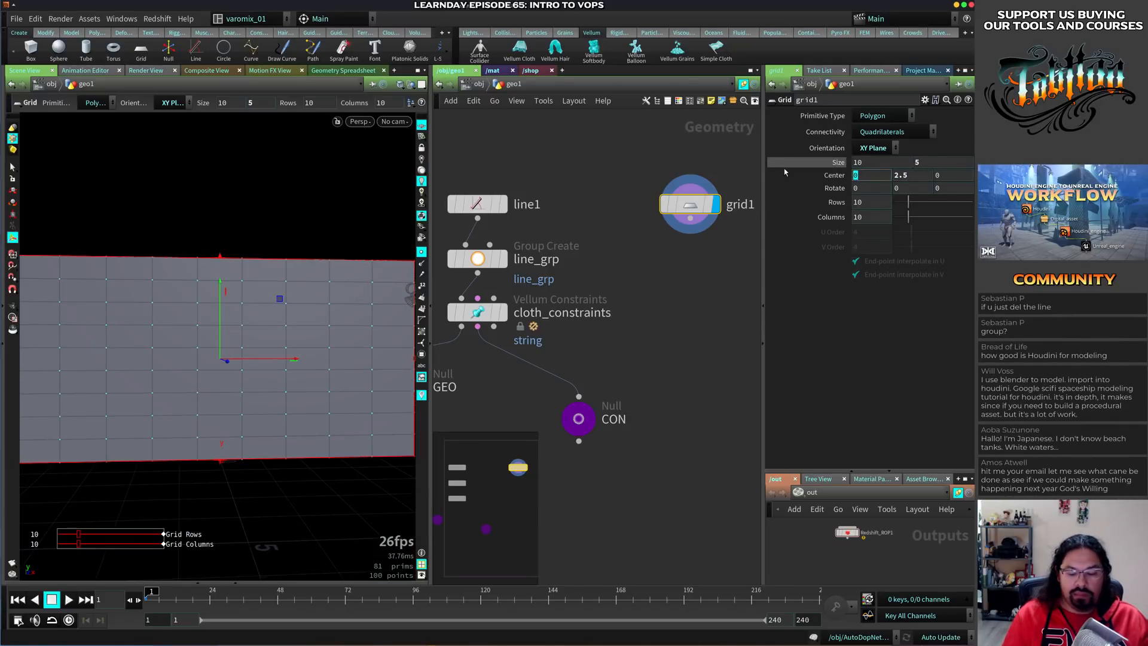
key(Return)
Shorten the grid's width to about 6.37 from its far edge and raise it to 35 rows and 34 columns
scroll(164, 328, down, 3)
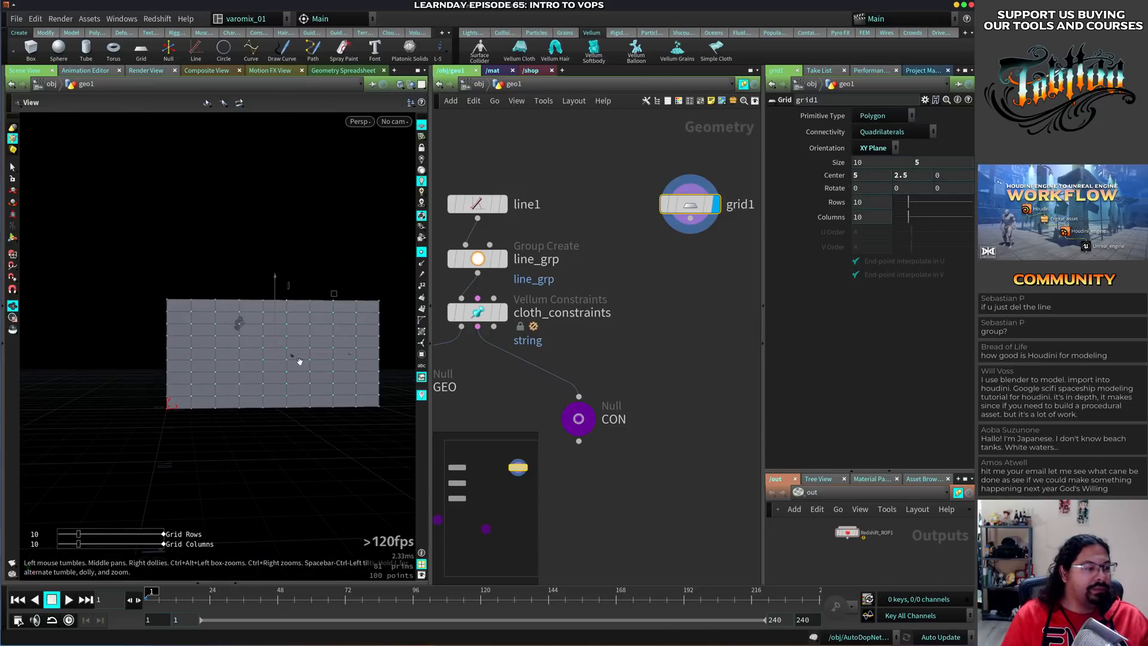
drag(381, 357, 303, 355)
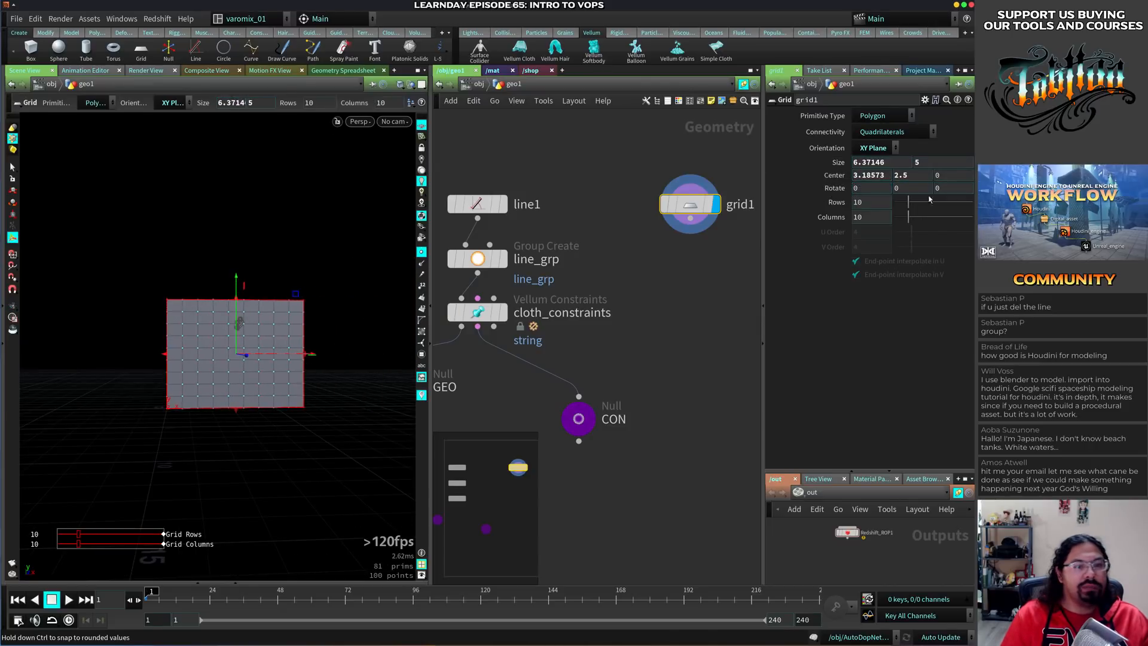
drag(908, 202, 946, 217)
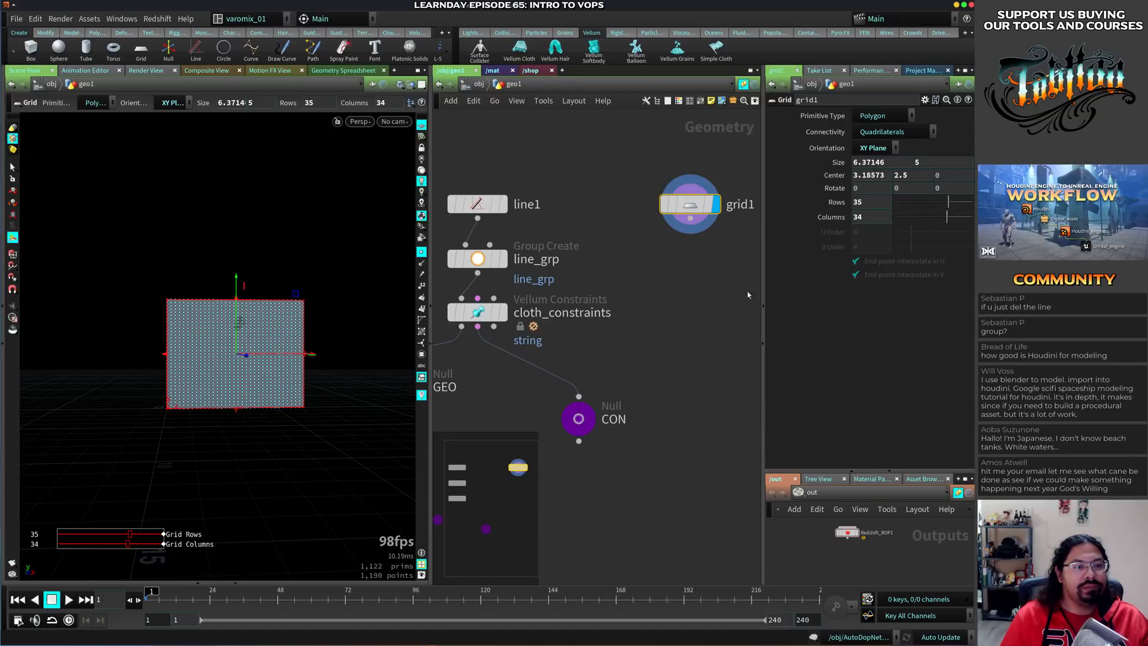
Add a Vellum Configure Cloth node below grid1
key(Tab)
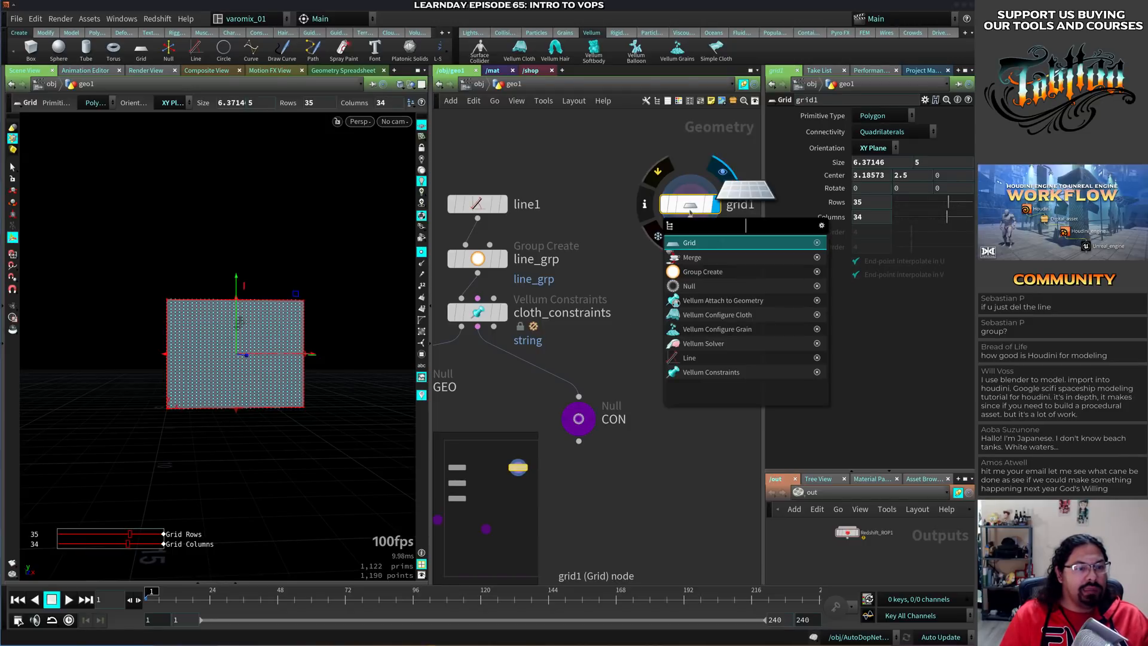
click(714, 314)
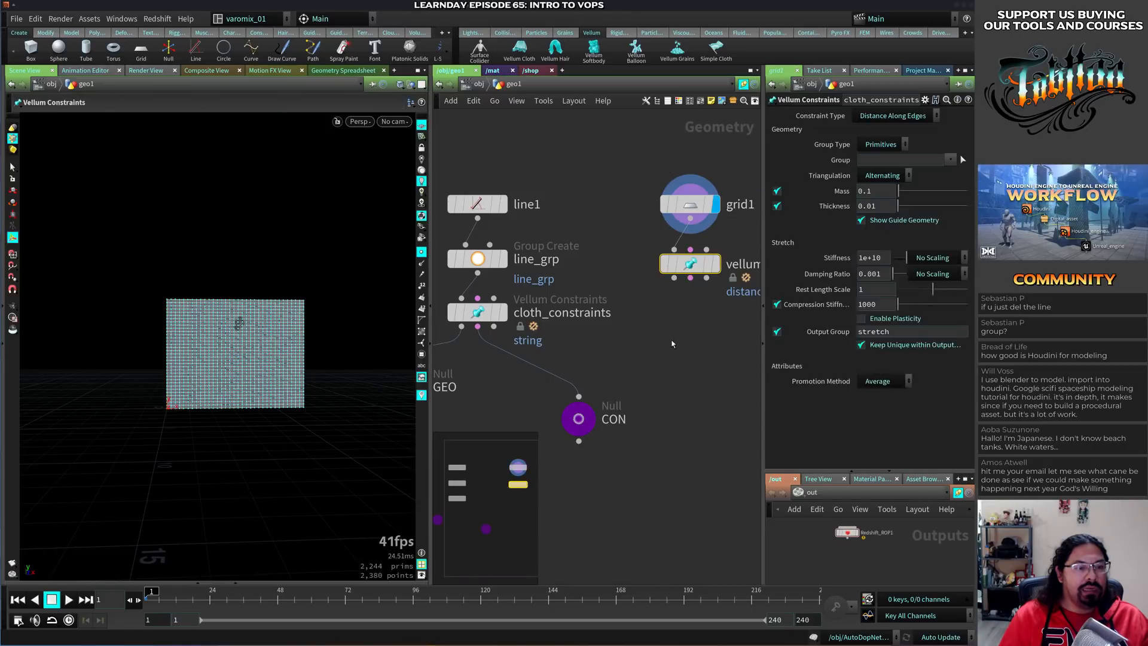
middle_drag(687, 316, 750, 293)
Duplicate the GEO and CON nulls and wire them to the geometry and constraint outputs of vellumcloth1
drag(722, 336, 446, 412)
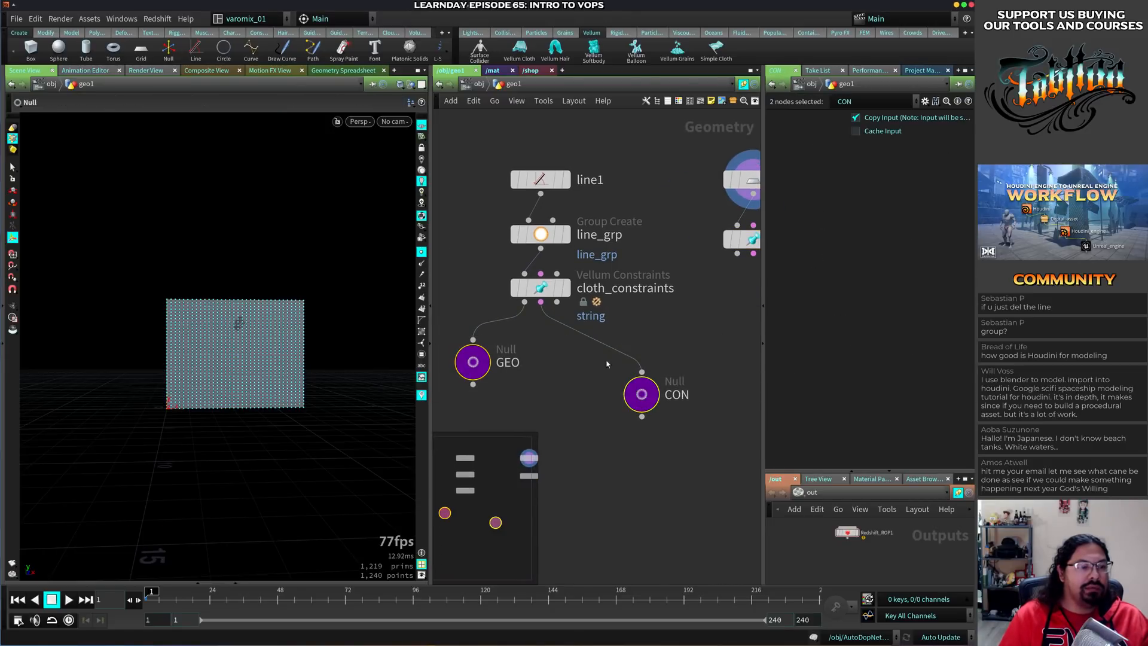
alt+drag(472, 363, 684, 345)
middle_drag(683, 344, 539, 347)
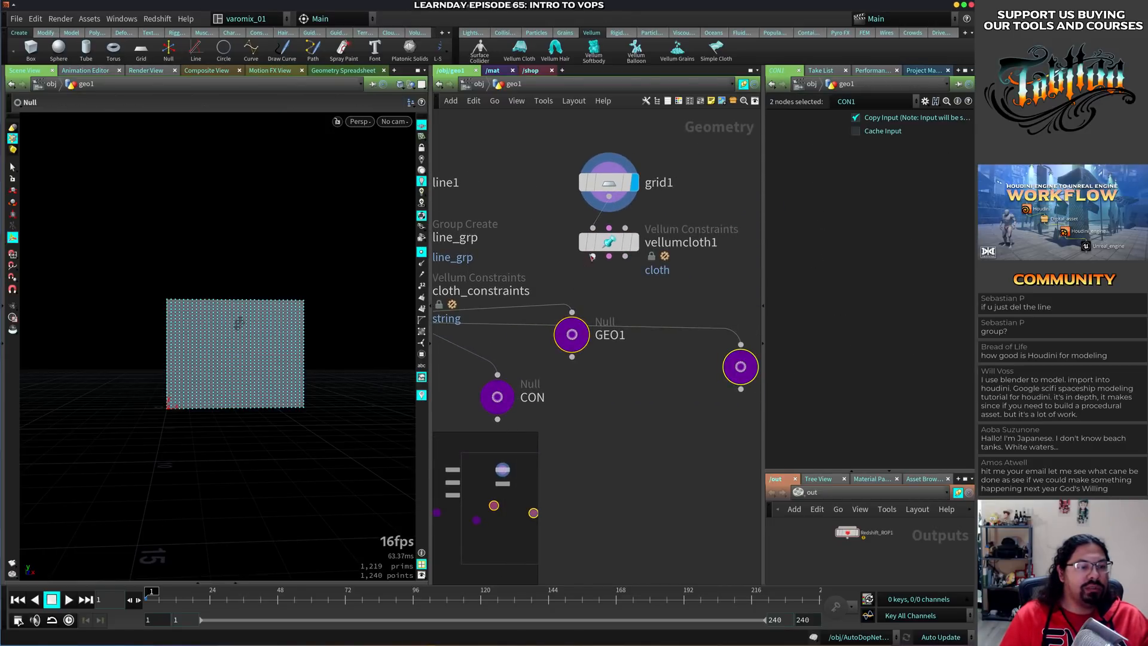
drag(592, 256, 572, 312)
click(609, 256)
click(739, 345)
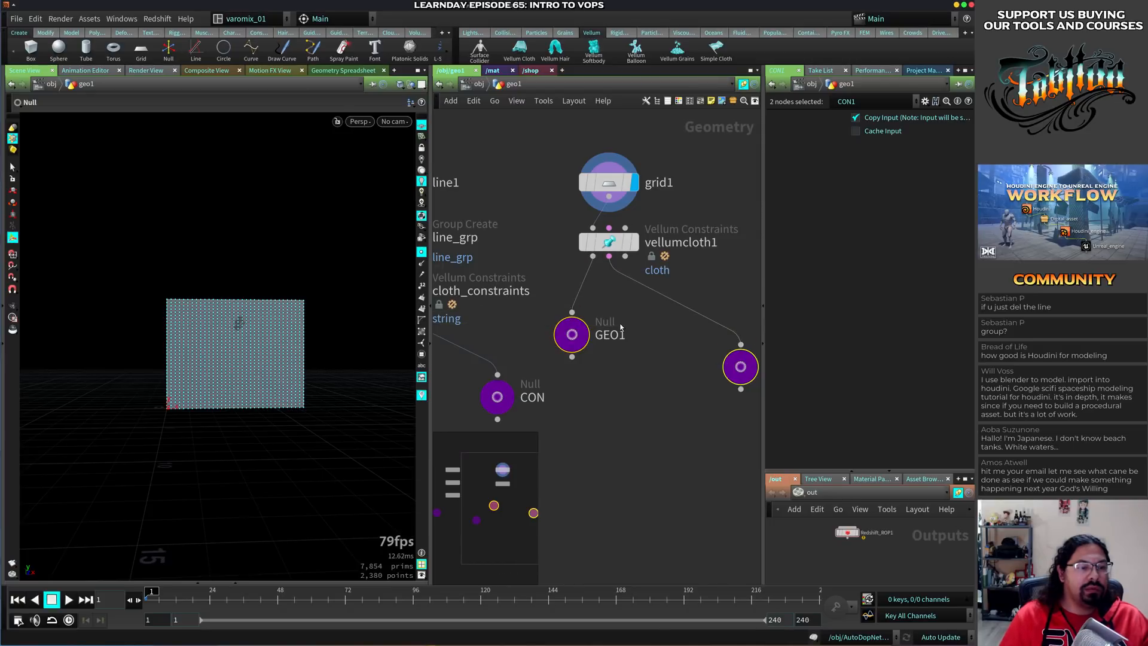
Rename the two duplicated nulls as GEO_cloth and CON_cloth
double_click(610, 335)
text(GEO_cloth)
key(Return)
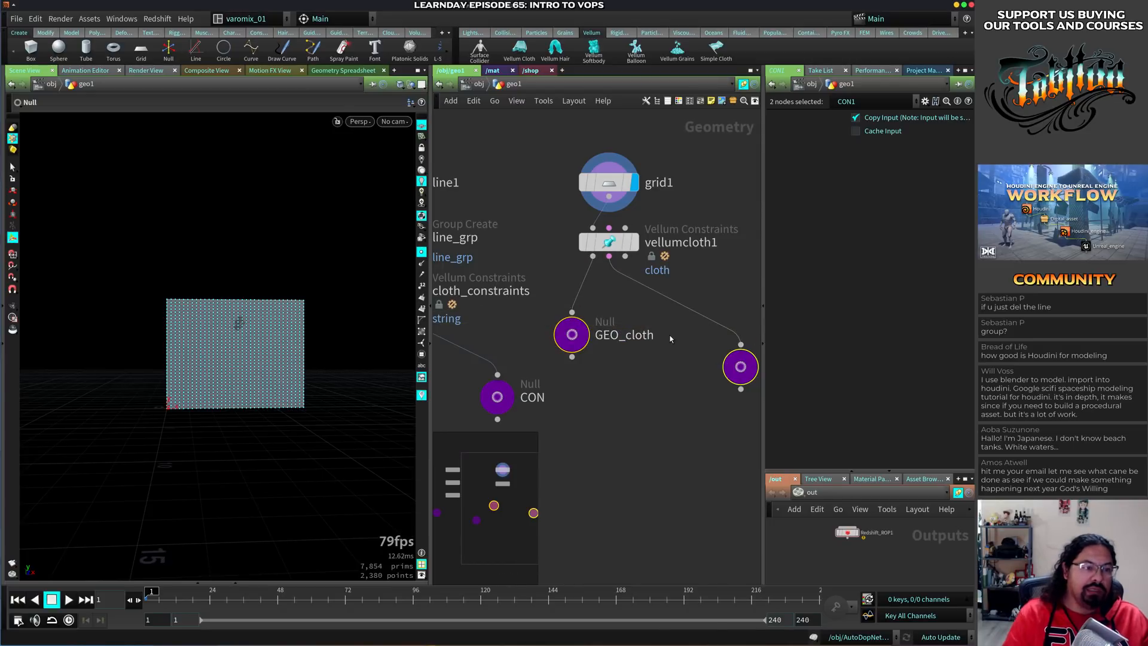
middle_drag(640, 423, 524, 412)
double_click(659, 357)
key(BackSpace)
text(_cont)
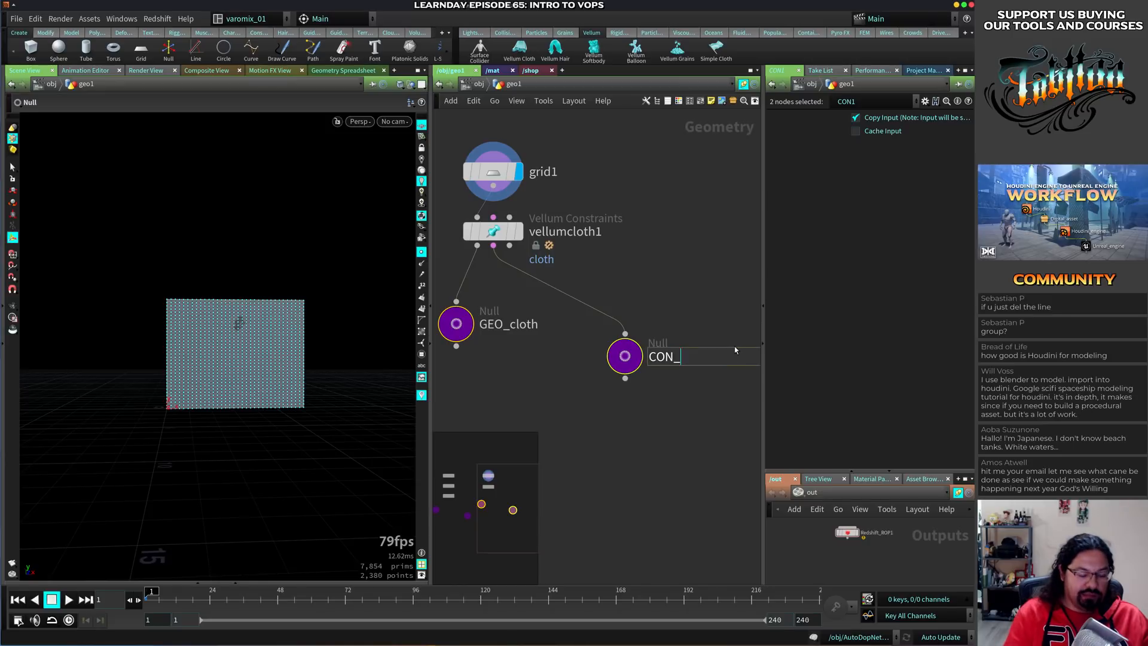
key(BackSpace)
key(BackSpace)
key(BackSpace)
text(loth)
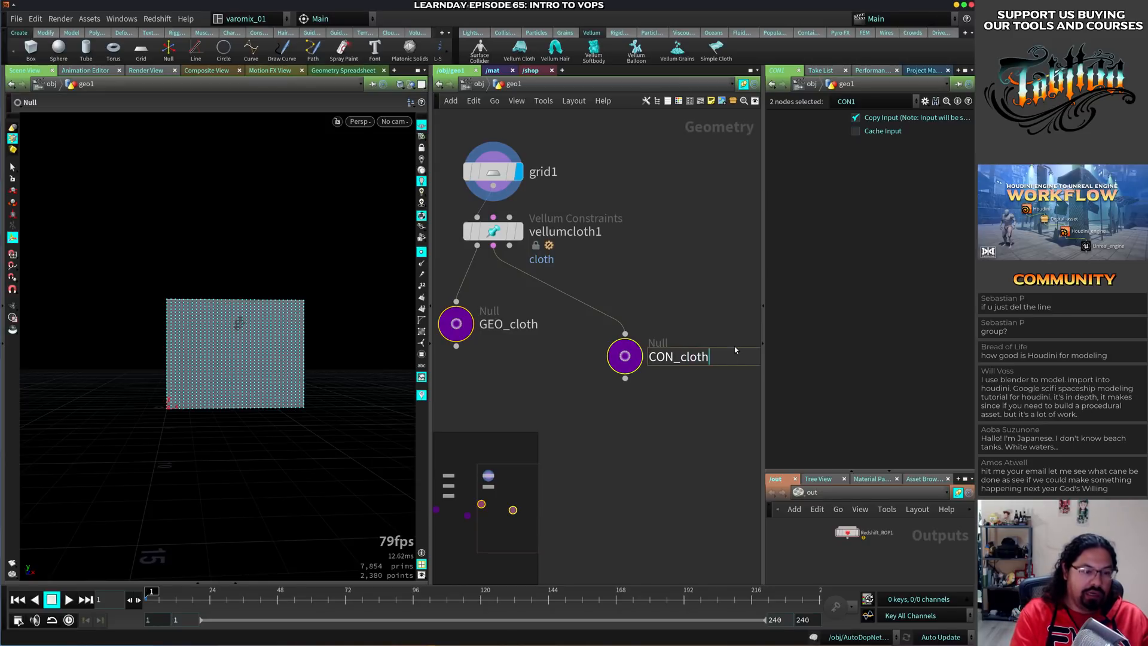
key(Return)
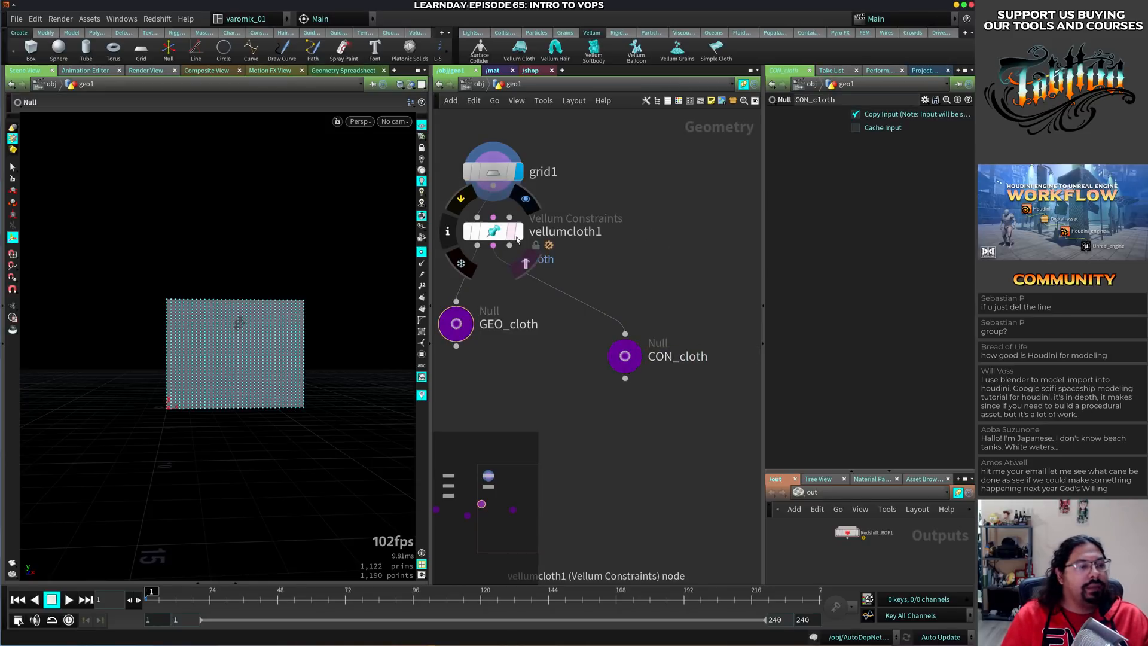
Select vellumcloth1 and return to the object level
click(493, 231)
middle_drag(439, 113, 510, 103)
click(479, 85)
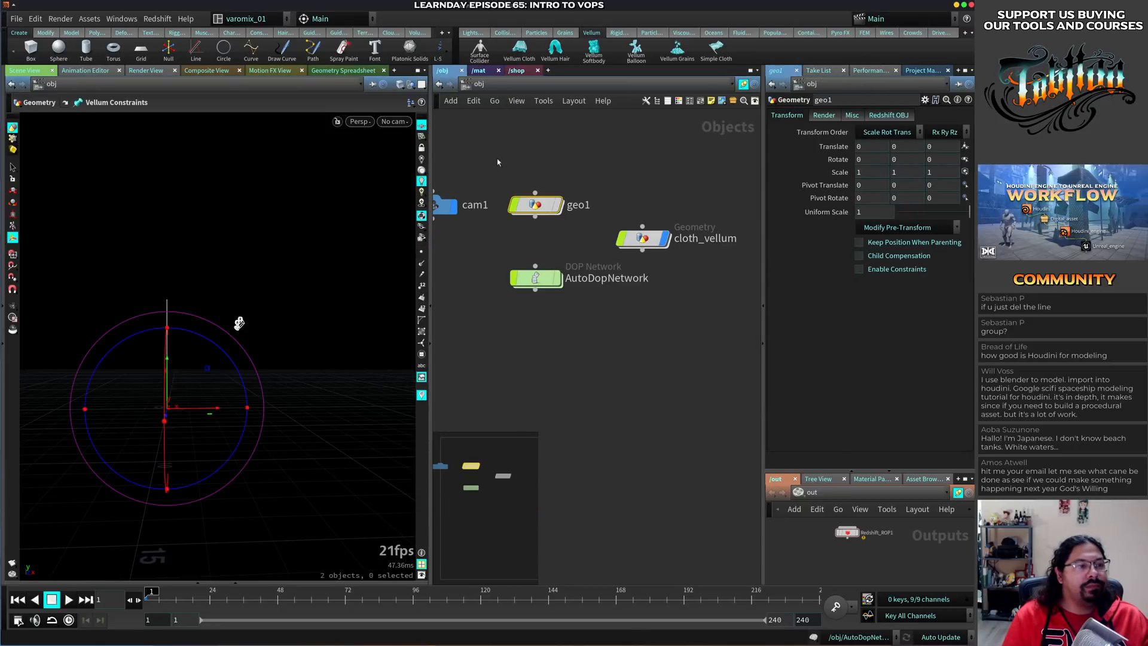
Inside AutoDopNetwork, duplicate the geo1_vellum source and place the copy beside the original
middle_drag(569, 339, 615, 336)
double_click(582, 276)
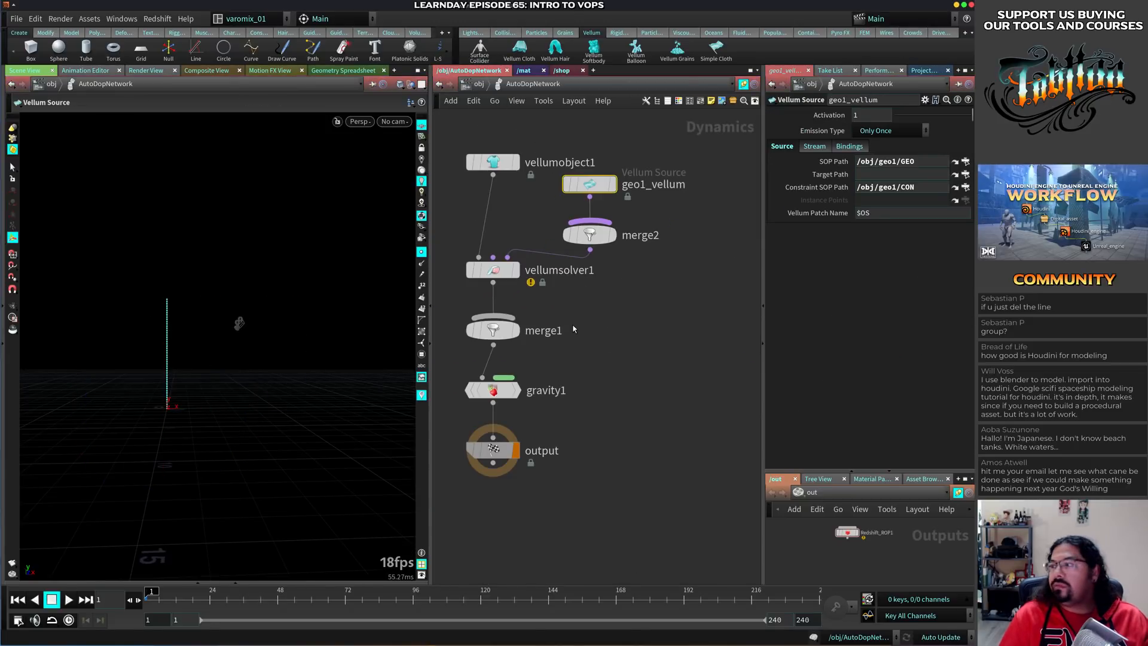
middle_drag(651, 251, 614, 250)
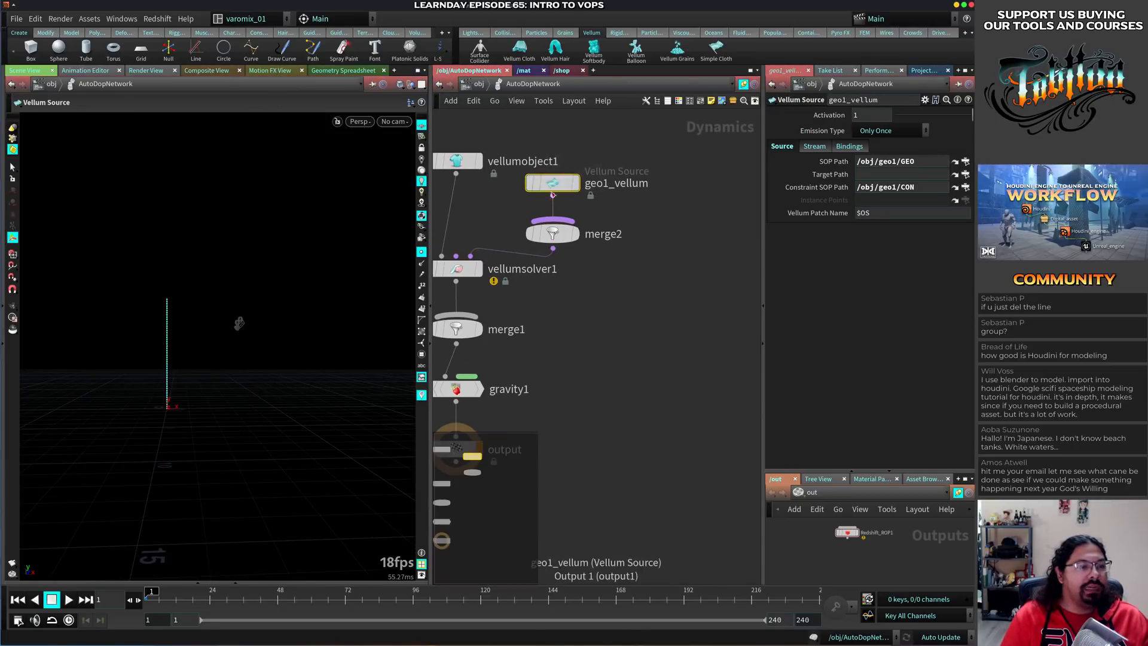
alt+drag(552, 184, 732, 195)
middle_drag(663, 242, 560, 238)
drag(628, 198, 610, 187)
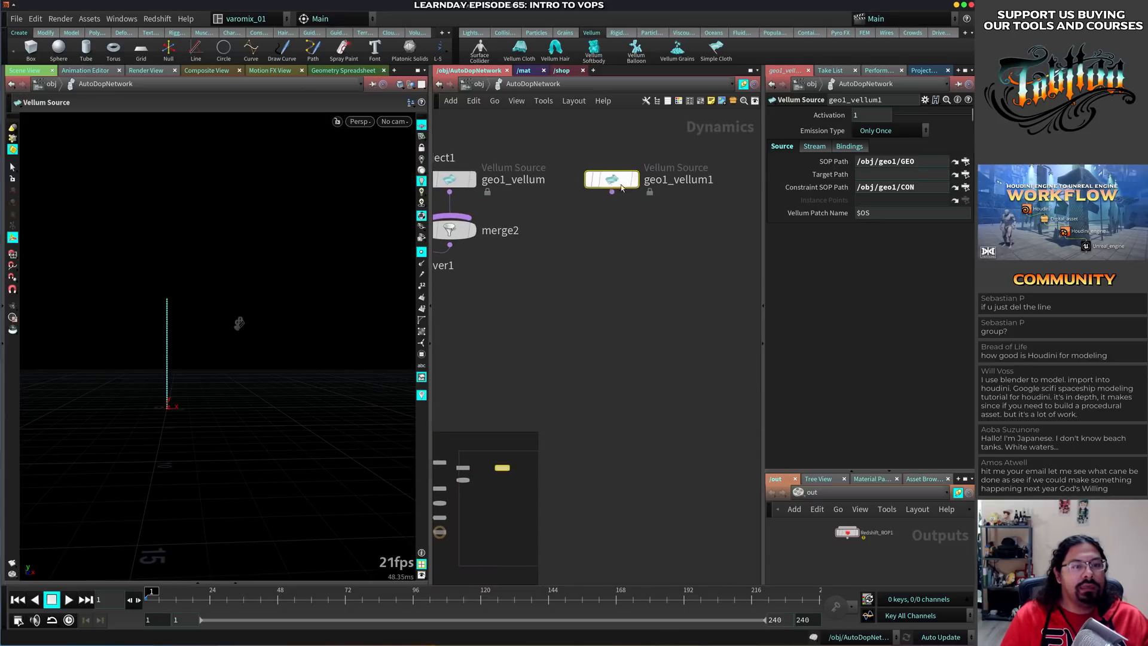
Set the duplicated Vellum source's SOP path to /obj/geo1/GEO_cloth and its constraint SOP path to /obj/geo1/CON_cloth/
click(926, 162)
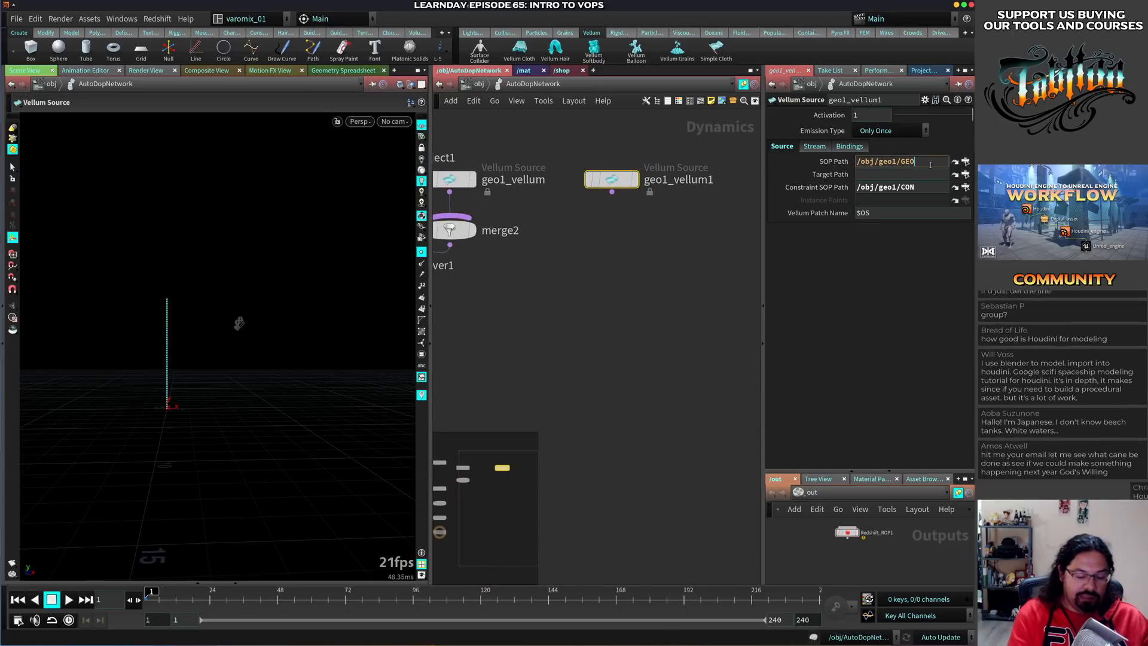
text(_cloth)
key(Return)
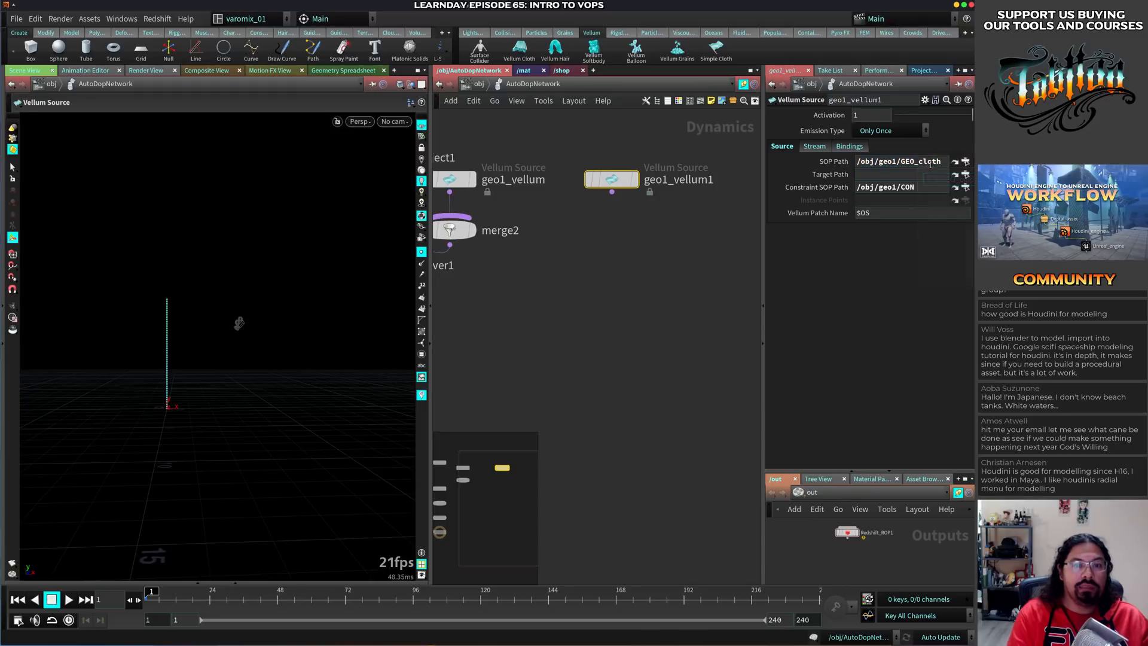
click(932, 188)
text(_)
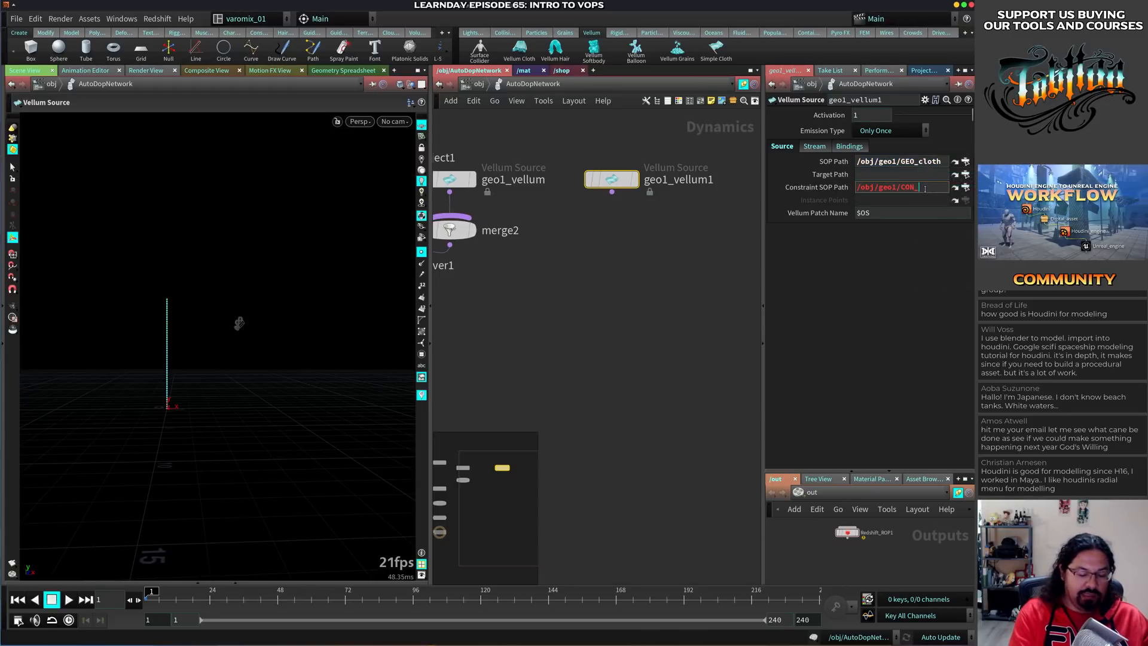
text(cloth/)
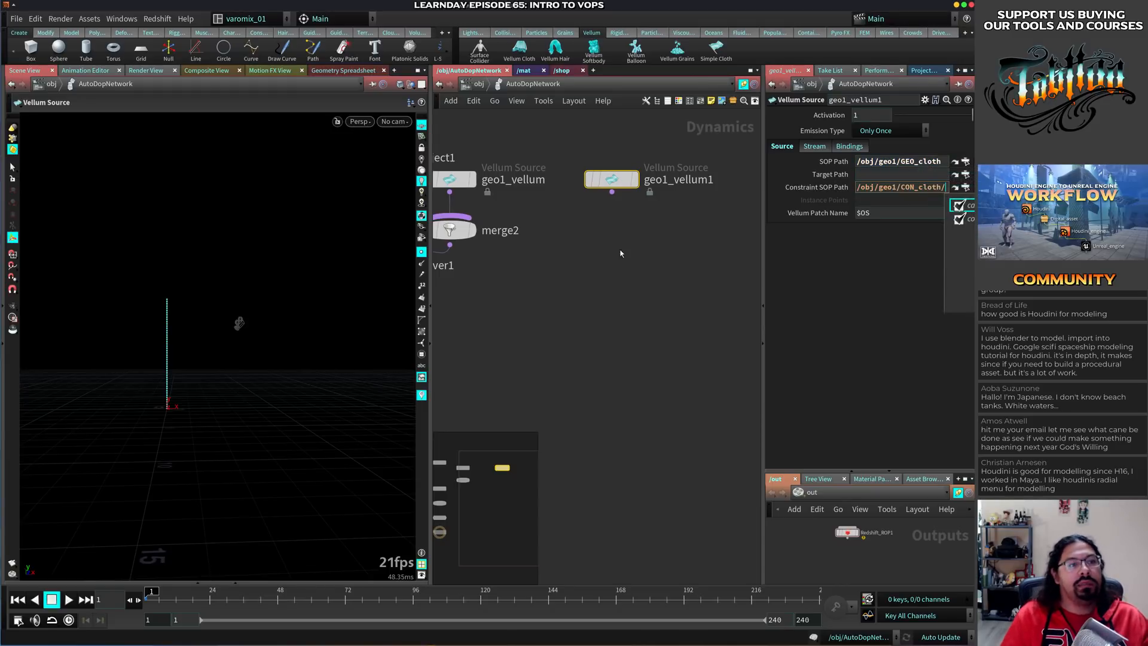
Wire geo1_vellum1 into merge2 and move the source up to make room below it
click(612, 193)
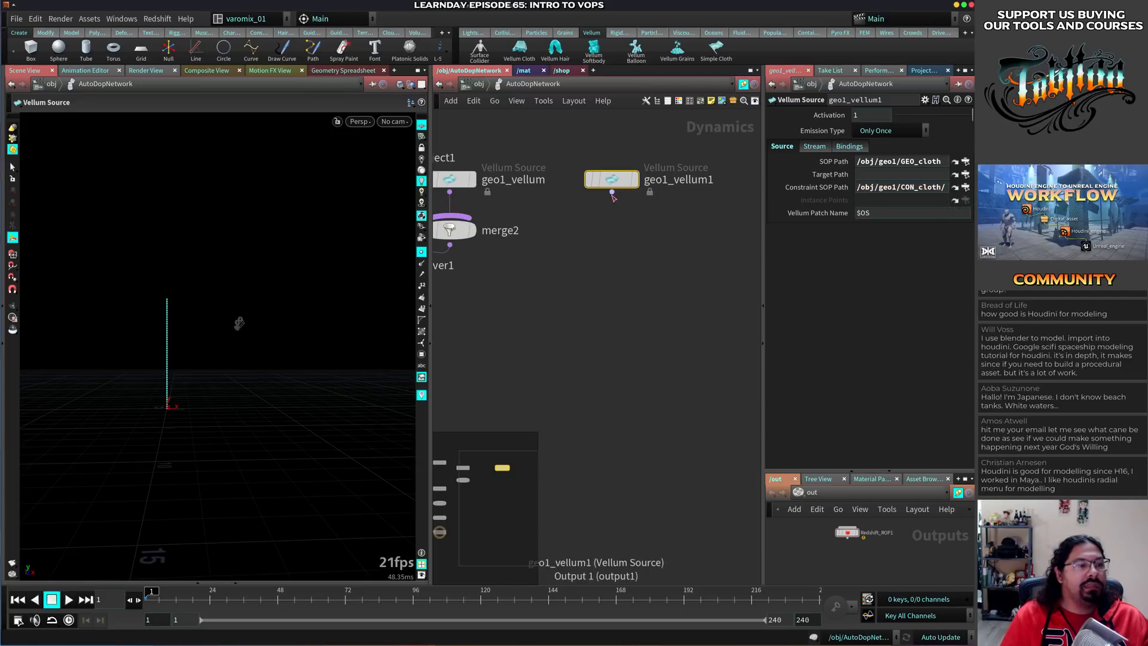
click(452, 216)
middle_drag(513, 307, 640, 299)
alt+right_drag(200, 377, 207, 376)
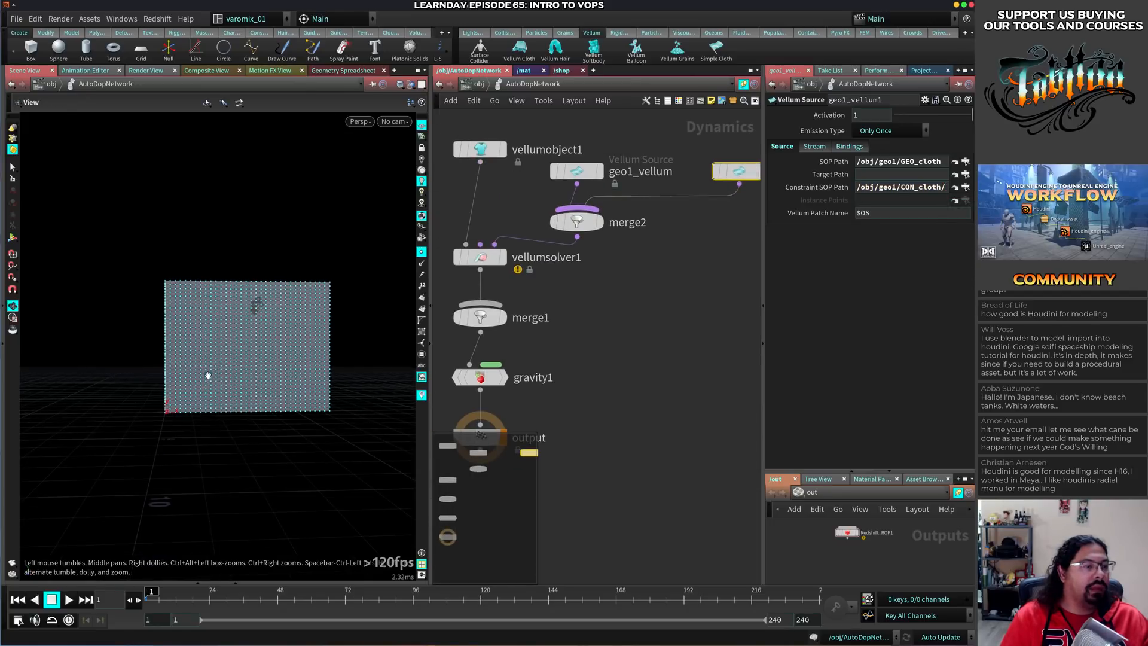
middle_drag(641, 264, 607, 277)
drag(701, 186, 707, 163)
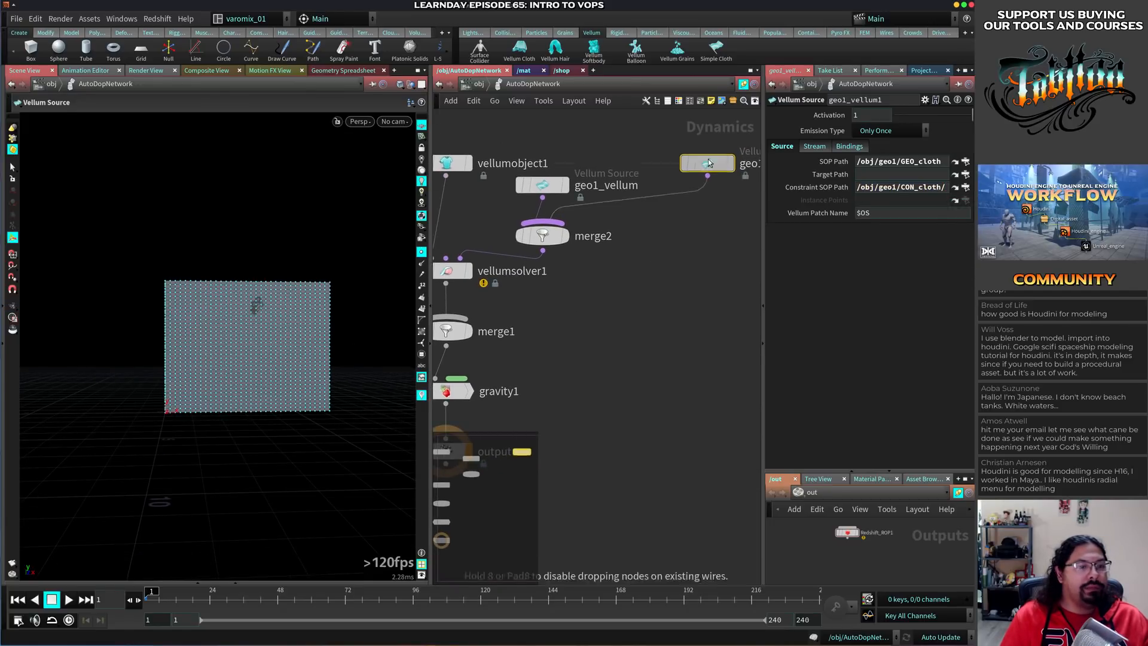
Insert a Vellum Constraints node between geo1_vellum1 and merge2 with constraint type Attach to Geometry
key(Tab)
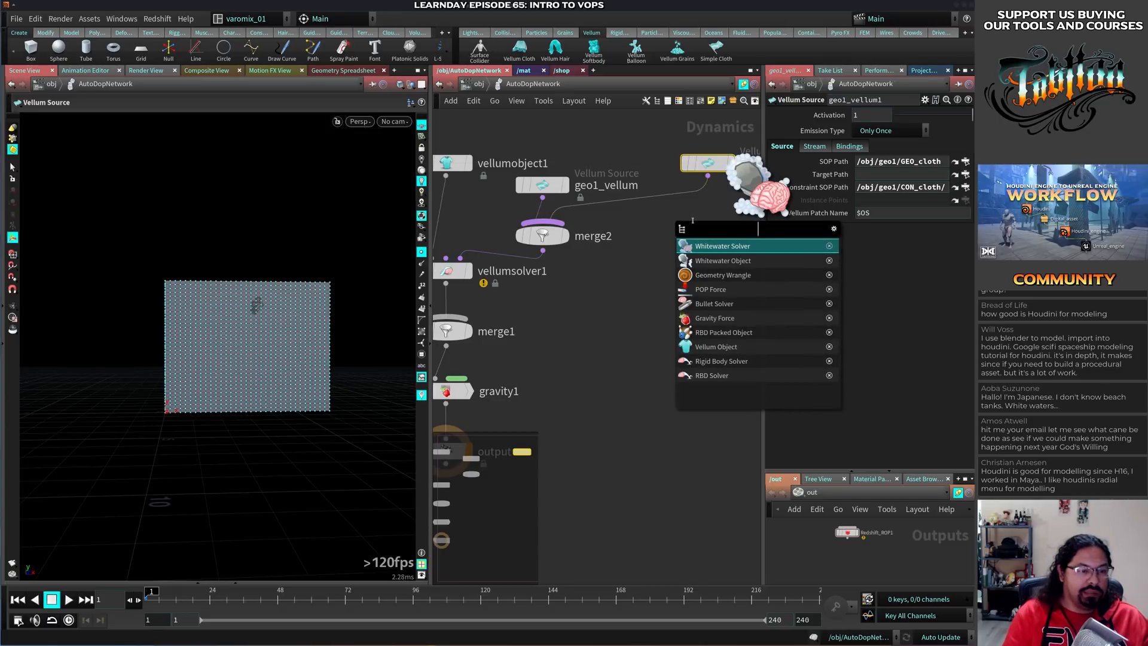
text(vc)
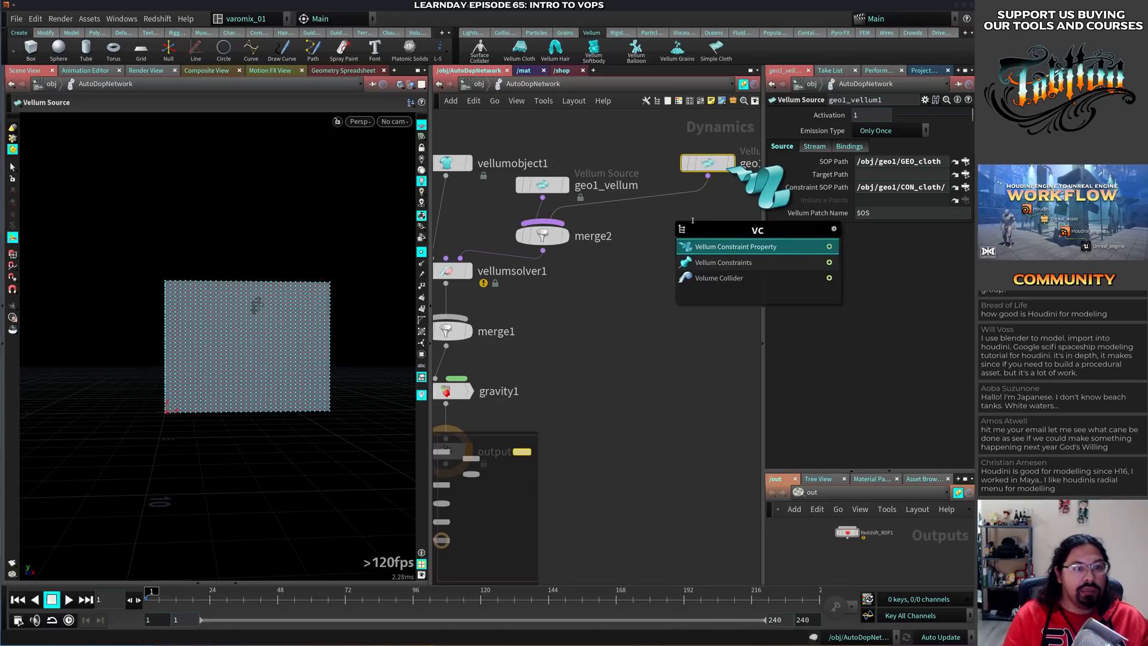
key(Down)
key(Return)
click(694, 224)
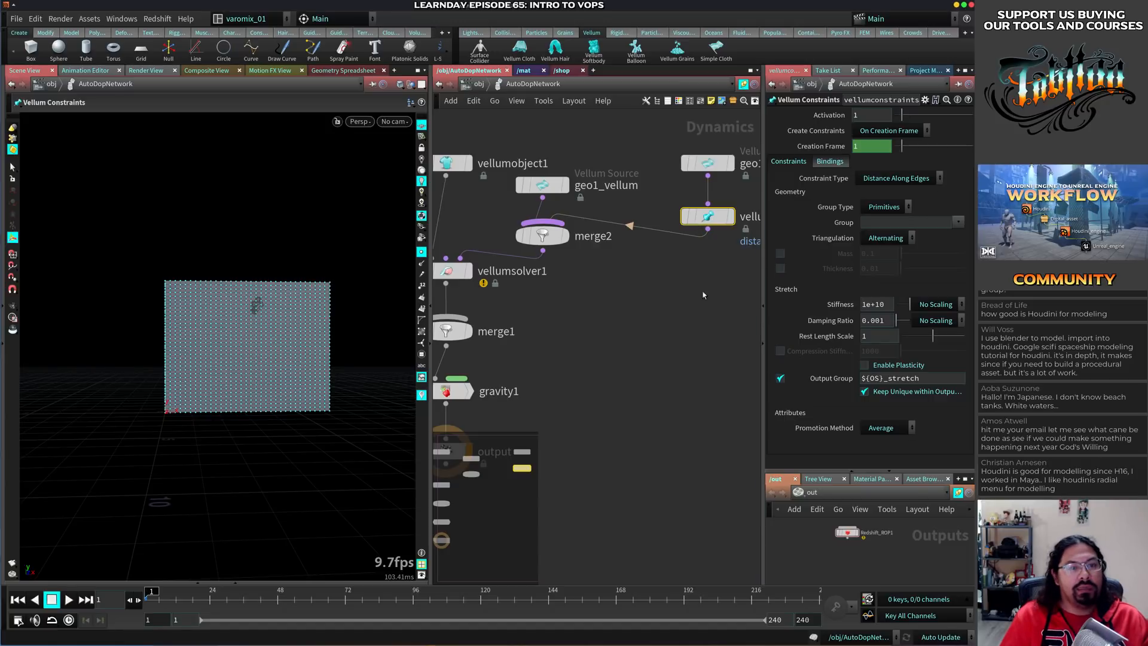
click(896, 178)
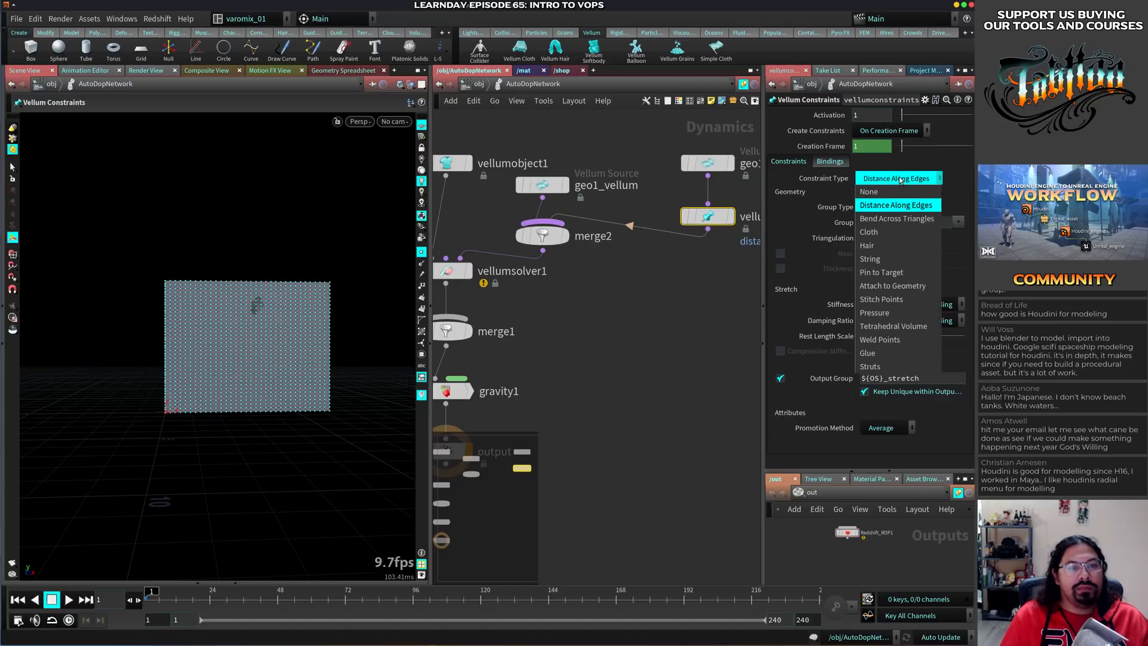
click(893, 286)
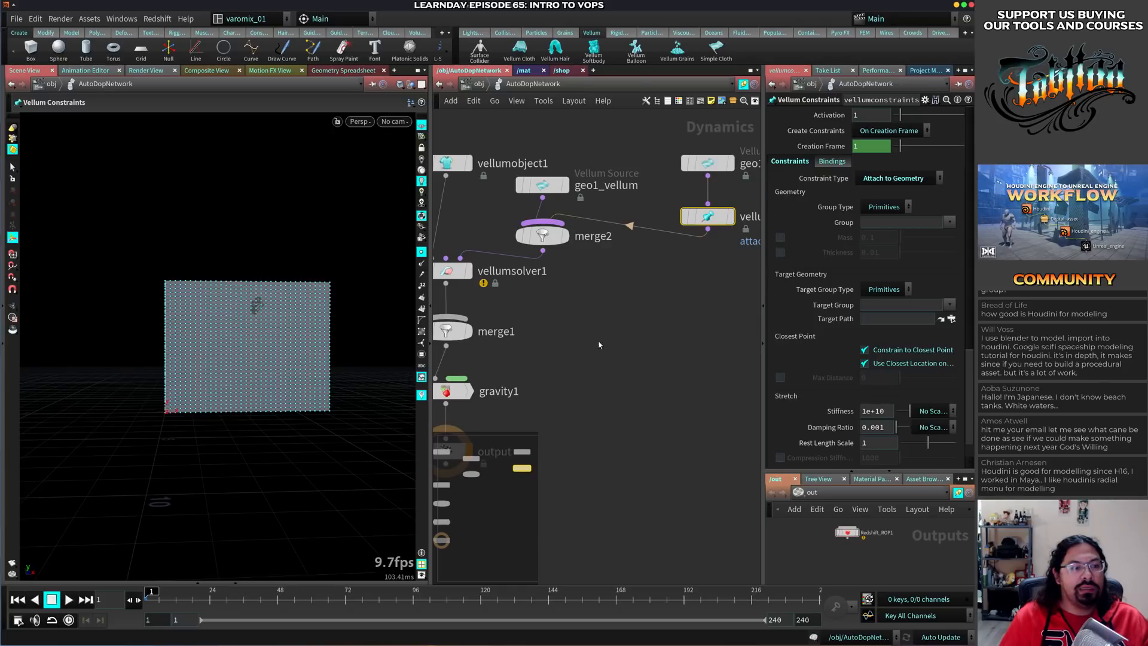
middle_drag(599, 345, 699, 331)
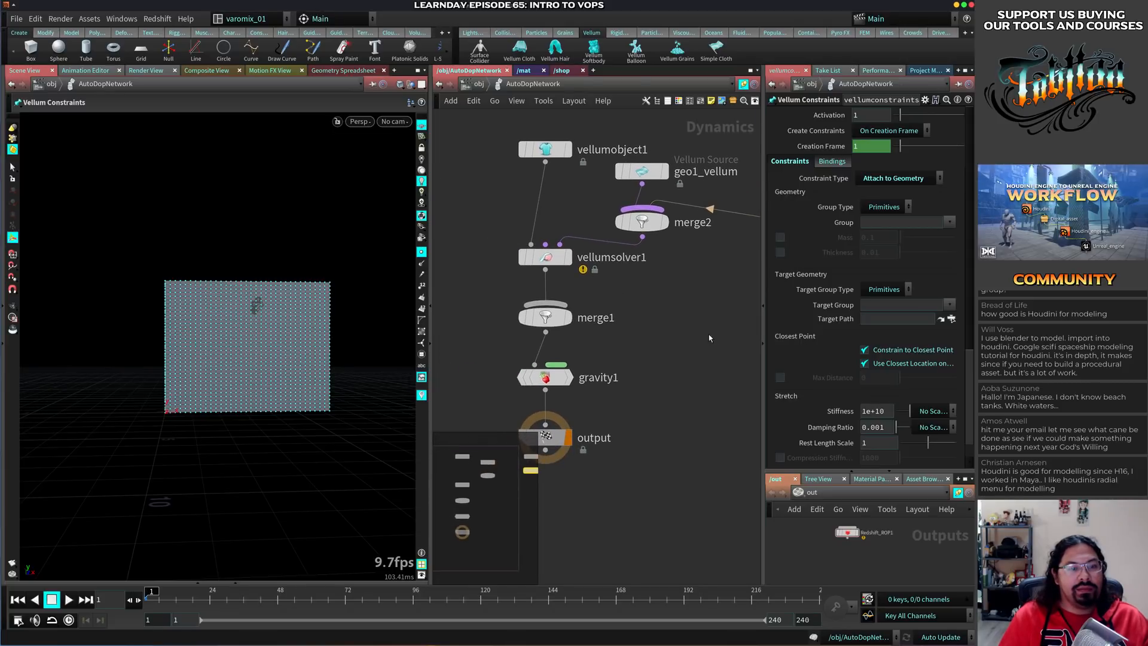
Set the attach constraint's target path to the string source geo1_vellum in AutoDopNetwork
click(951, 318)
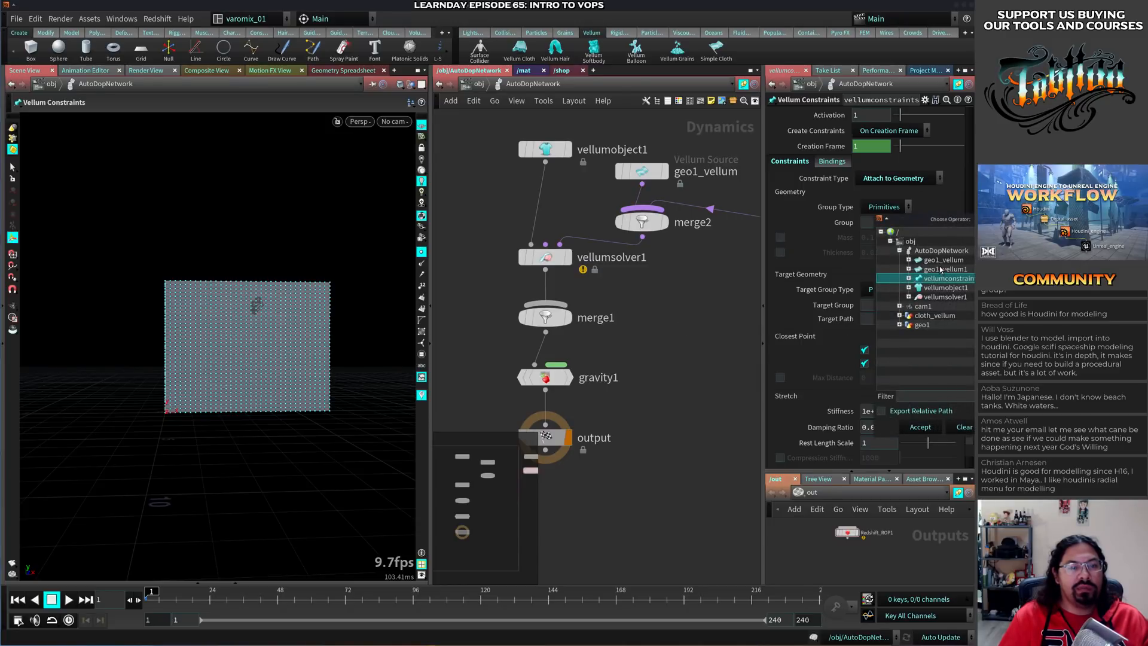
double_click(943, 268)
middle_drag(742, 296, 650, 328)
click(551, 203)
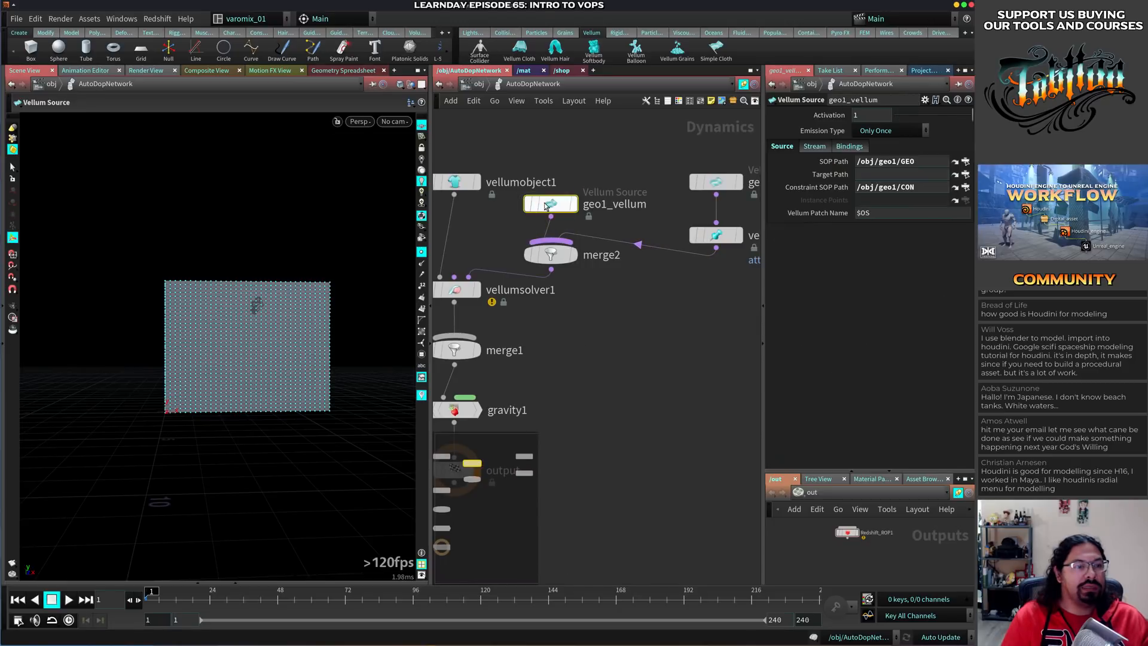
click(716, 237)
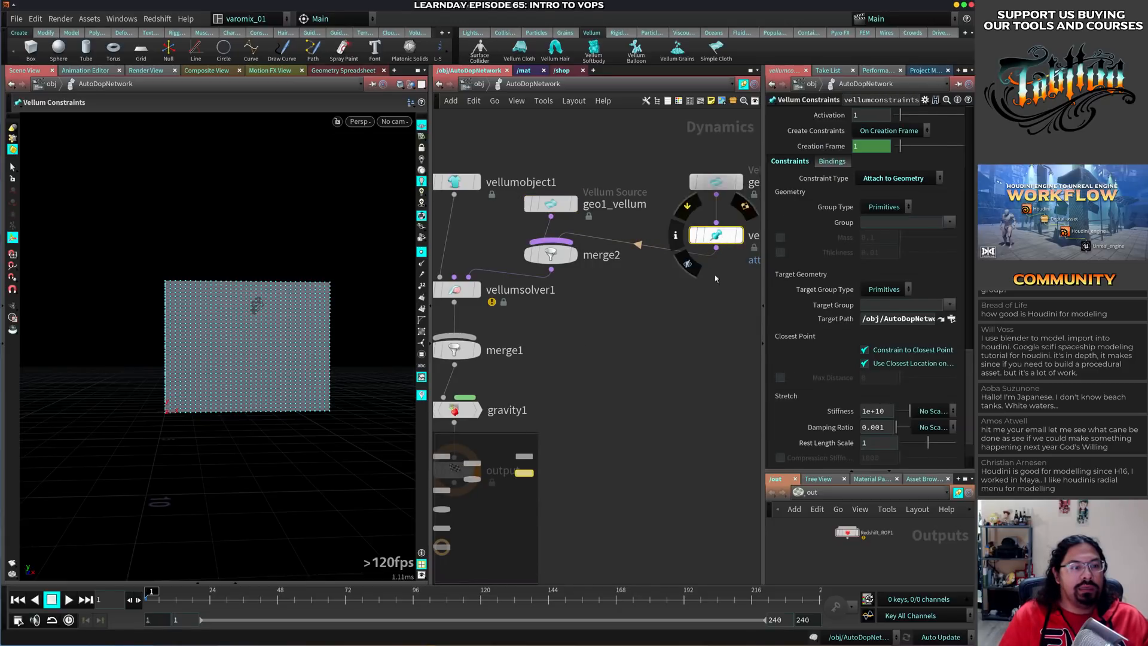
click(914, 317)
key(End)
key(BackSpace)
text(=)
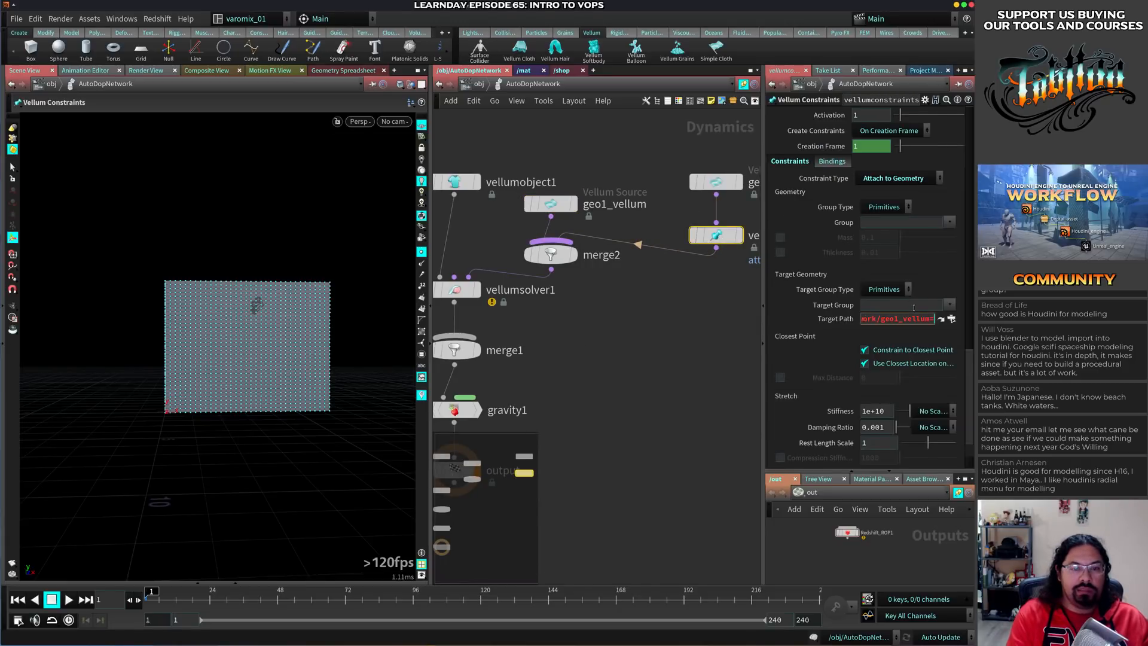
key(Return)
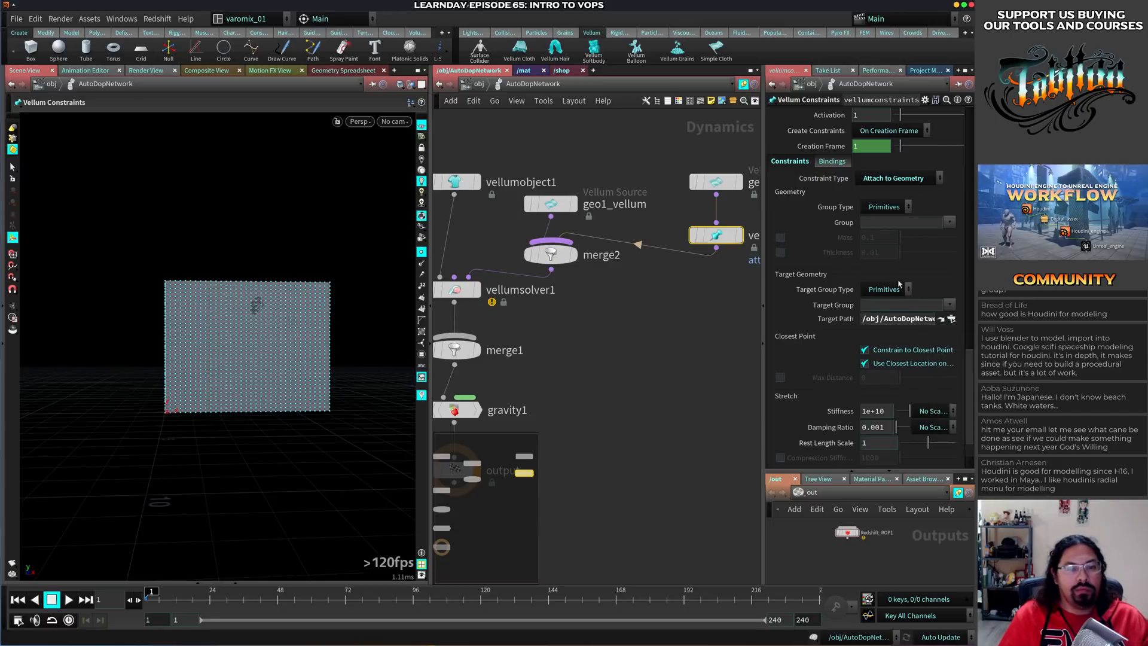
Widen the parameter pane and set the attach constraint's group type to Points
click(899, 287)
click(906, 285)
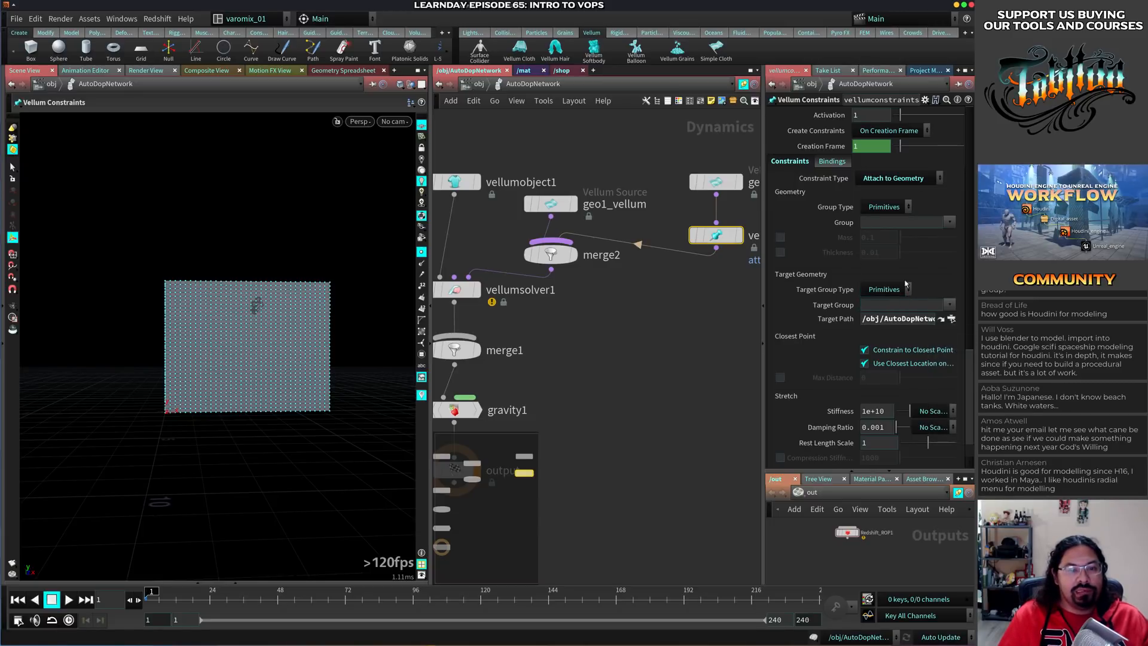
middle_drag(694, 384, 726, 326)
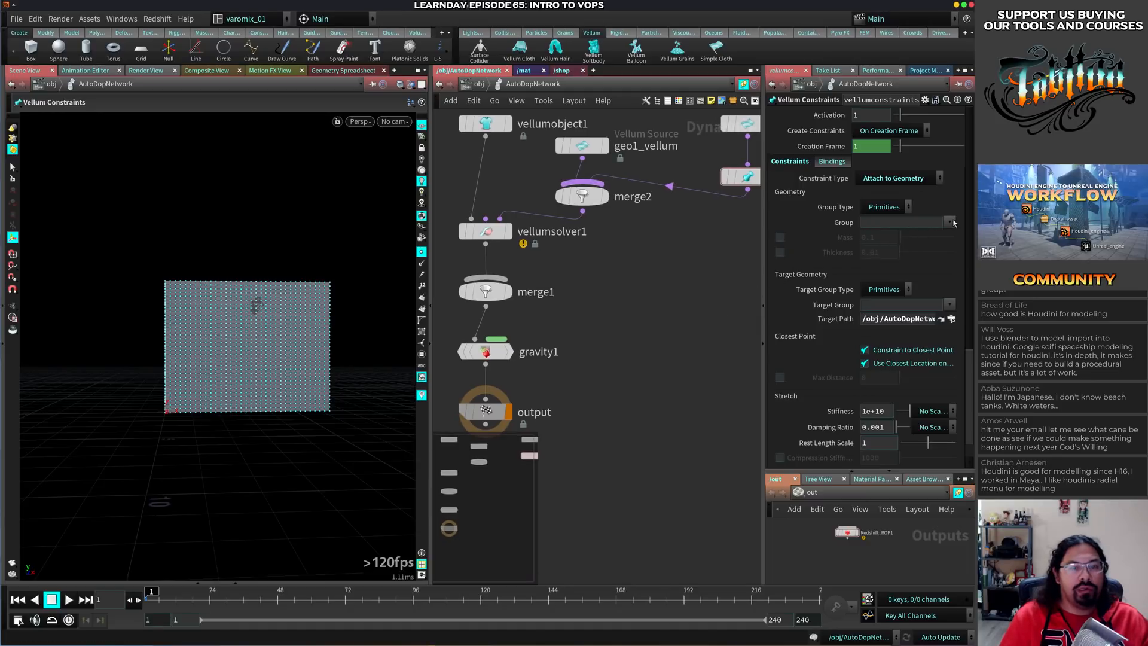
drag(760, 249, 688, 254)
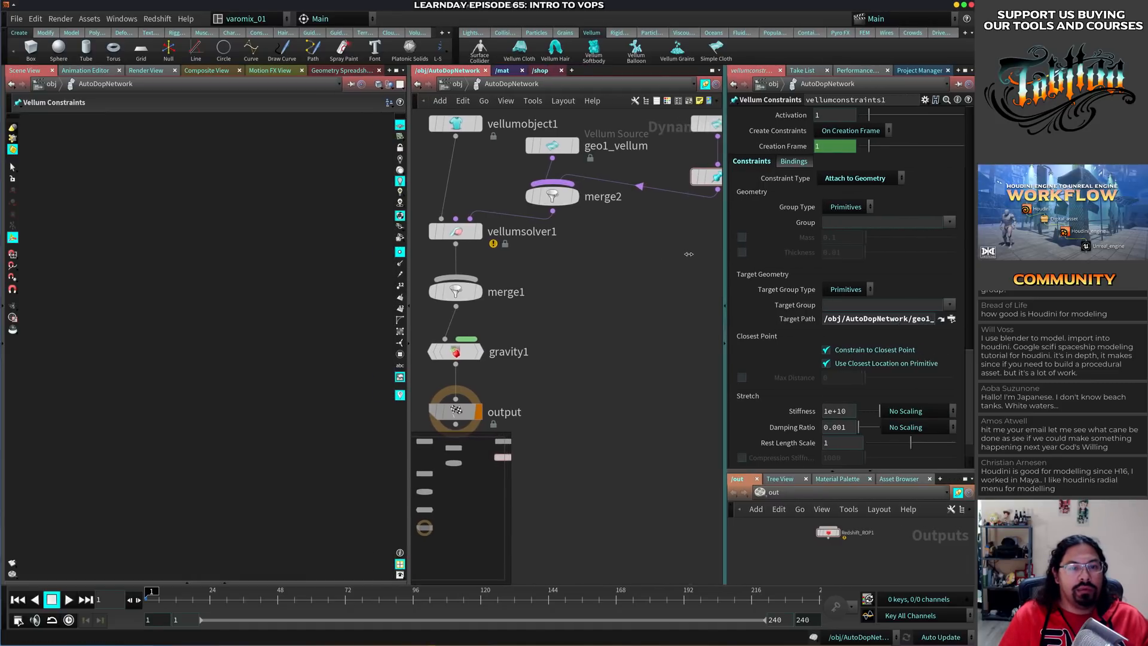
click(855, 214)
click(835, 238)
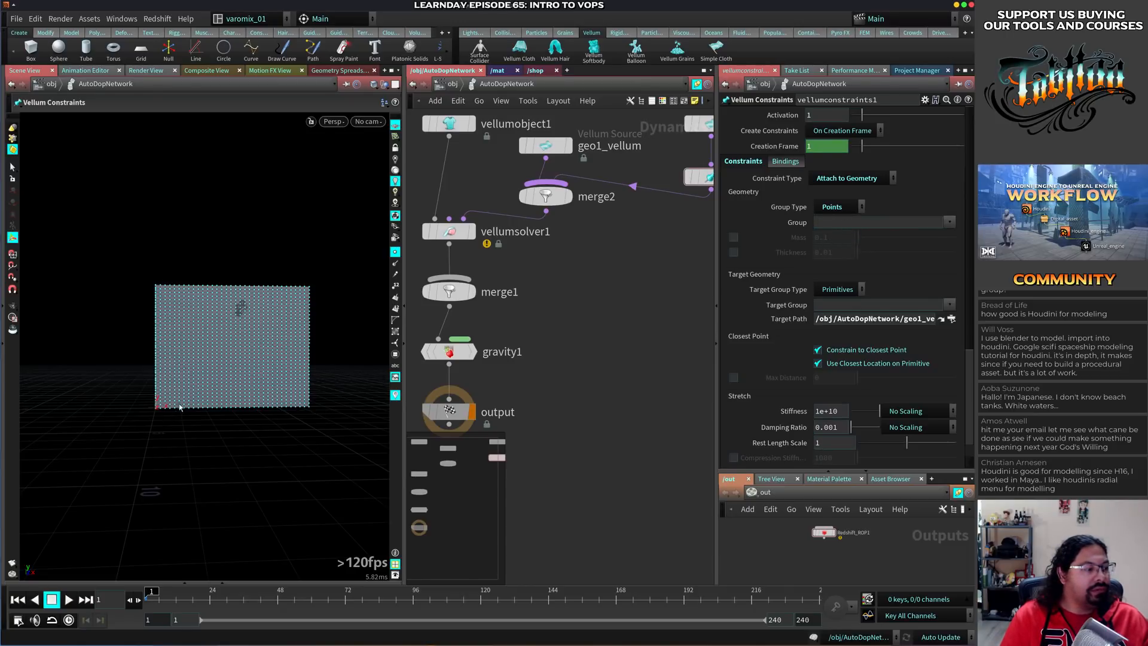
middle_drag(619, 272, 499, 355)
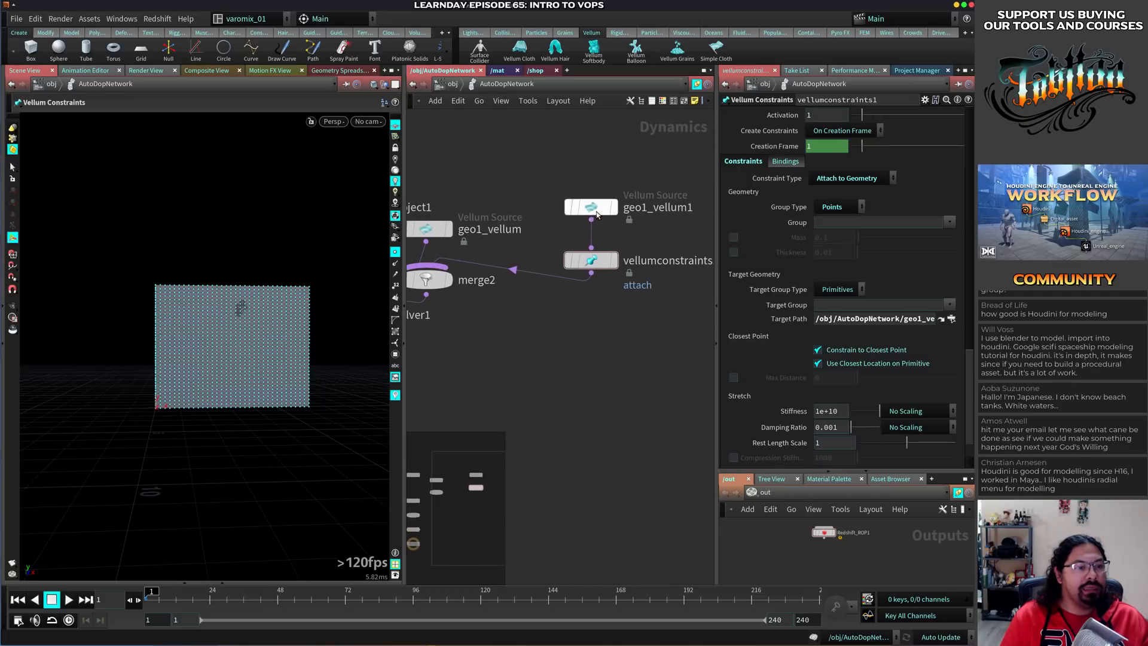
drag(597, 213, 596, 180)
key(Tab)
text(gr)
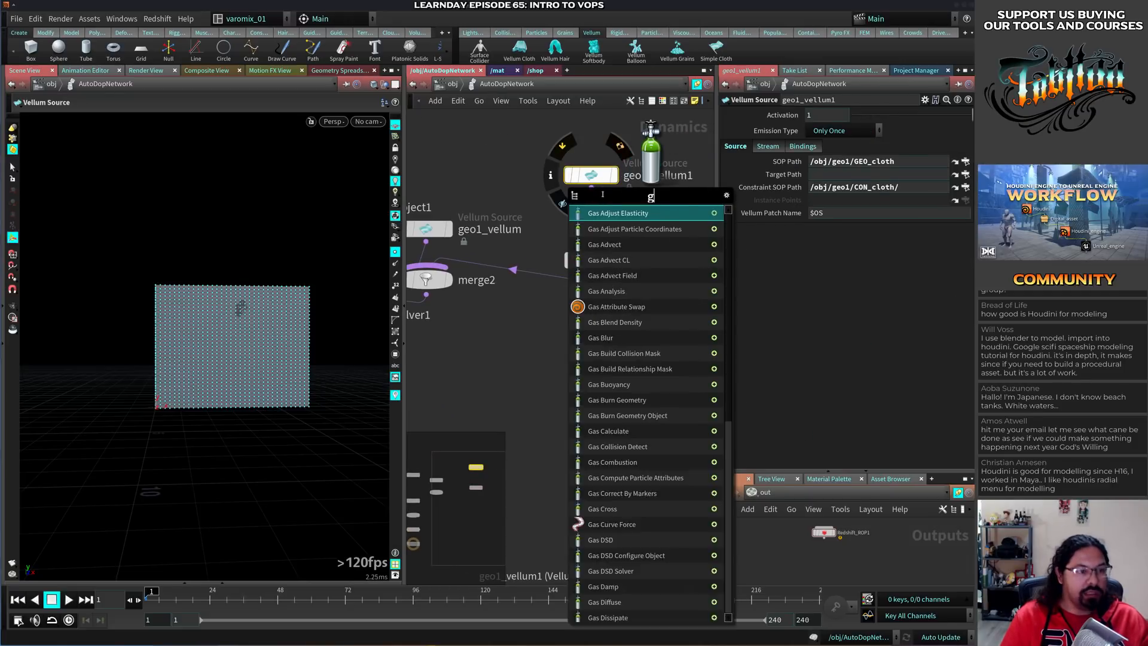
click(543, 238)
middle_drag(553, 280, 605, 314)
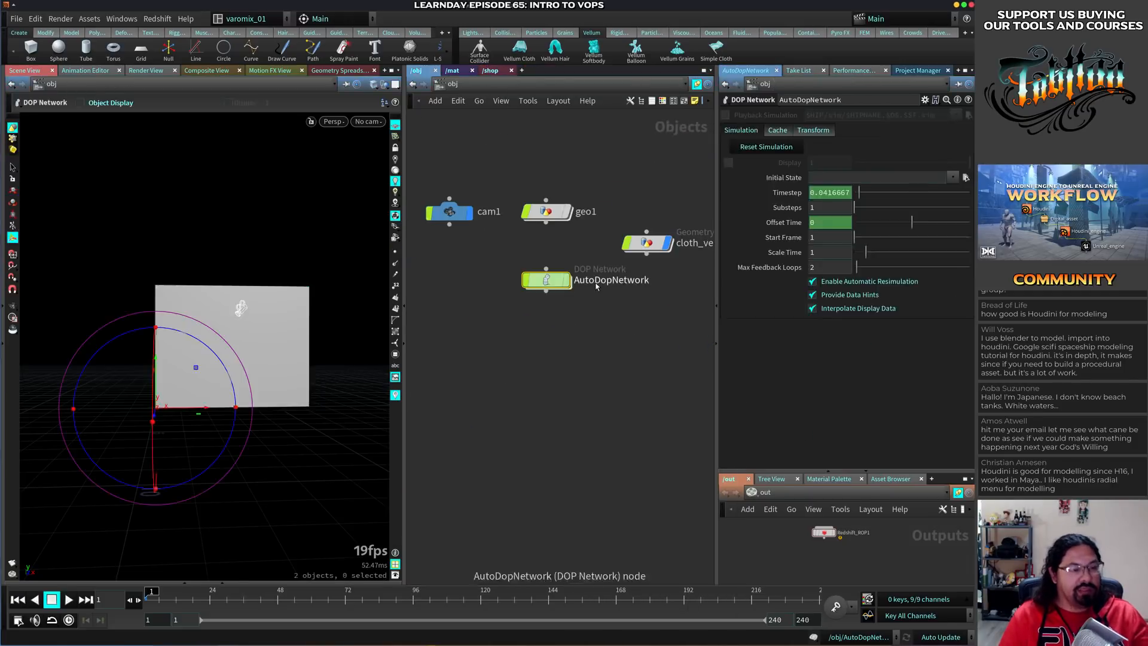
Go back into geo1 and insert a Group Create node between grid1 and vellumcloth1
key(u)
double_click(546, 212)
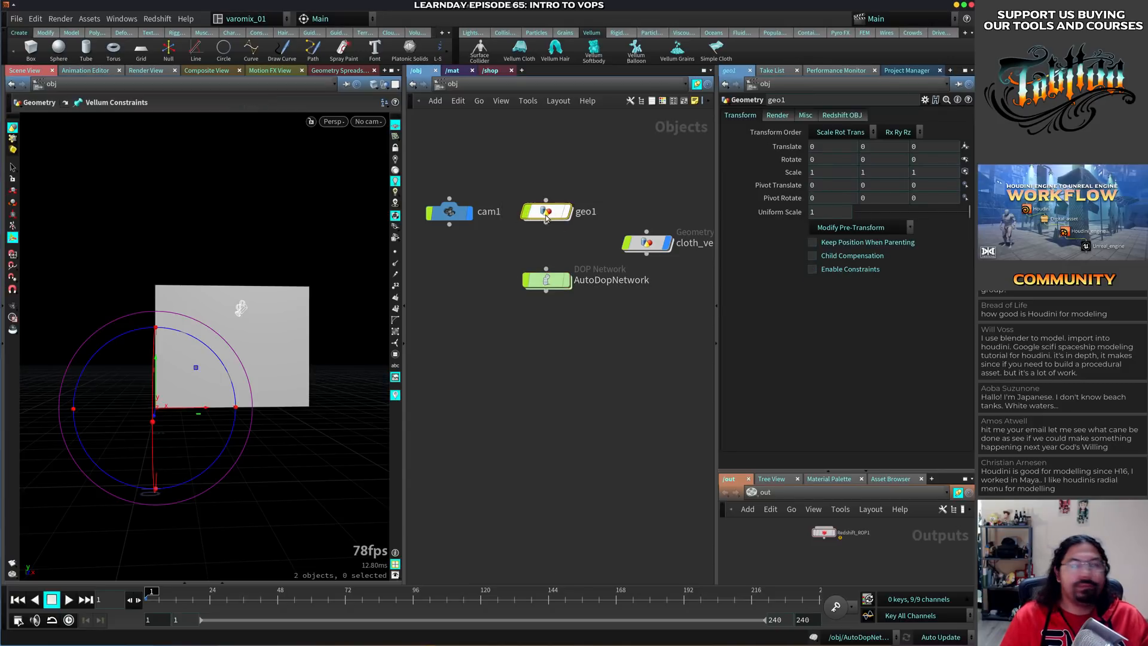
middle_drag(521, 226, 574, 244)
drag(607, 197, 608, 181)
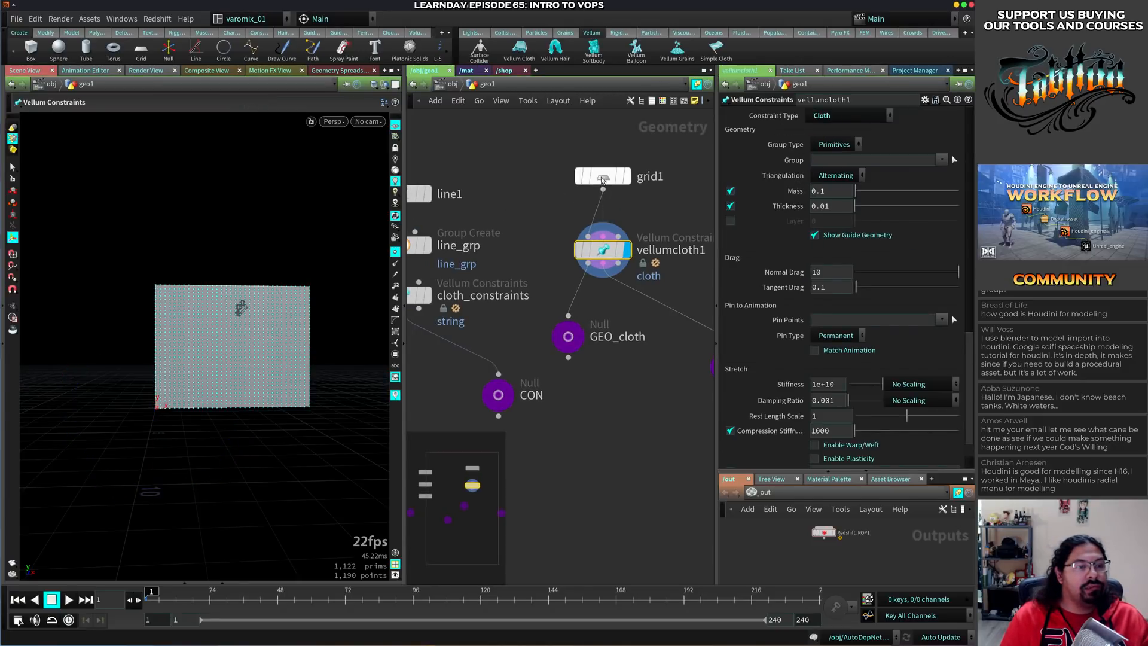
key(Tab)
text(grp)
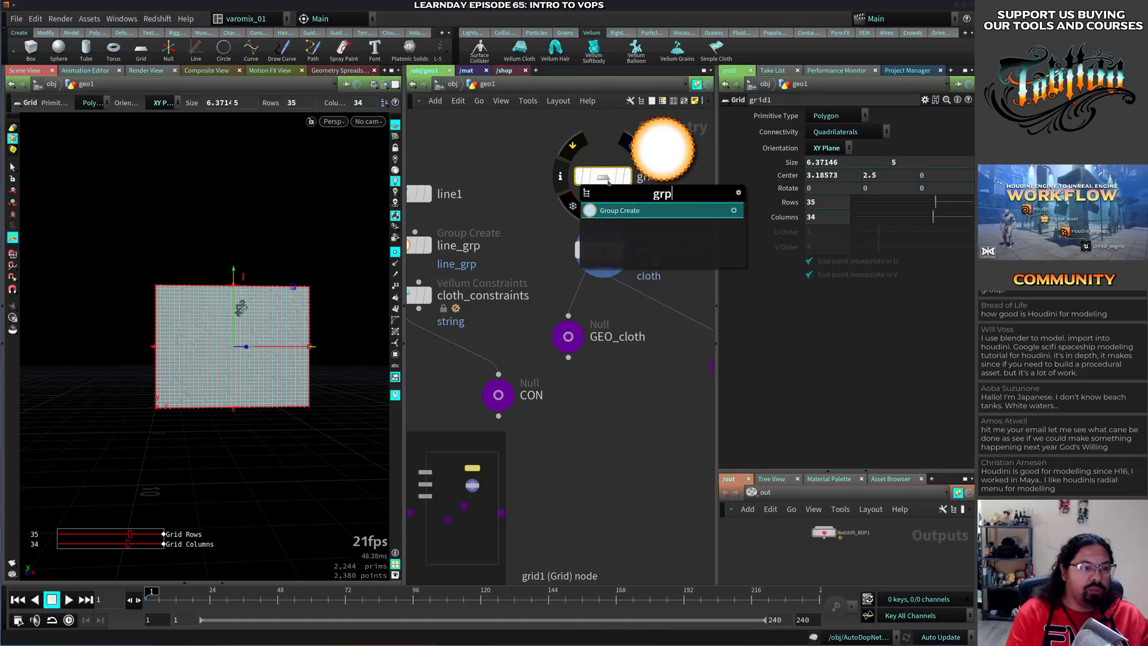
key(shift+Return)
Set the new Group Create node's group type to Points and name the group attach_grp
click(842, 132)
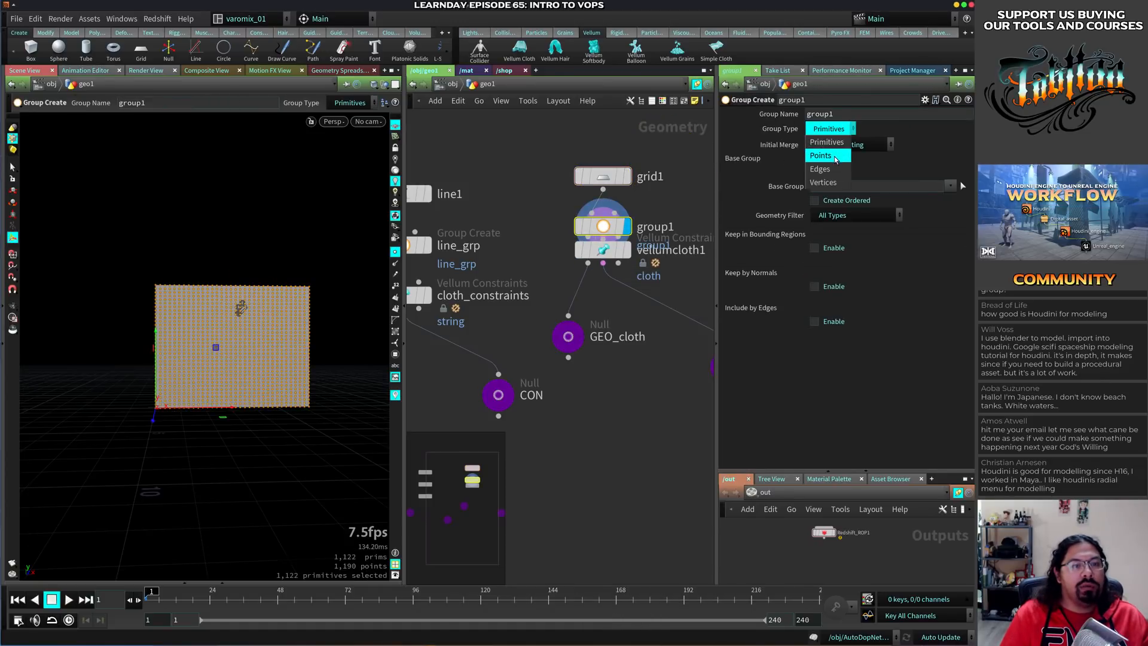
click(821, 155)
text(att)
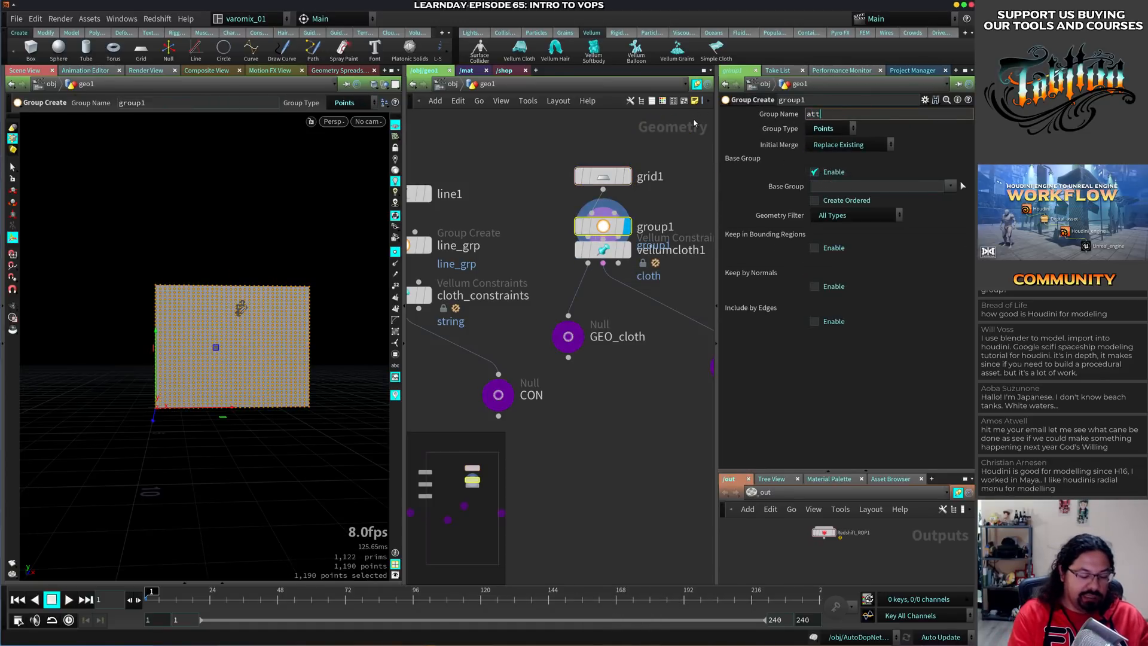
text(ach_grp)
key(Return)
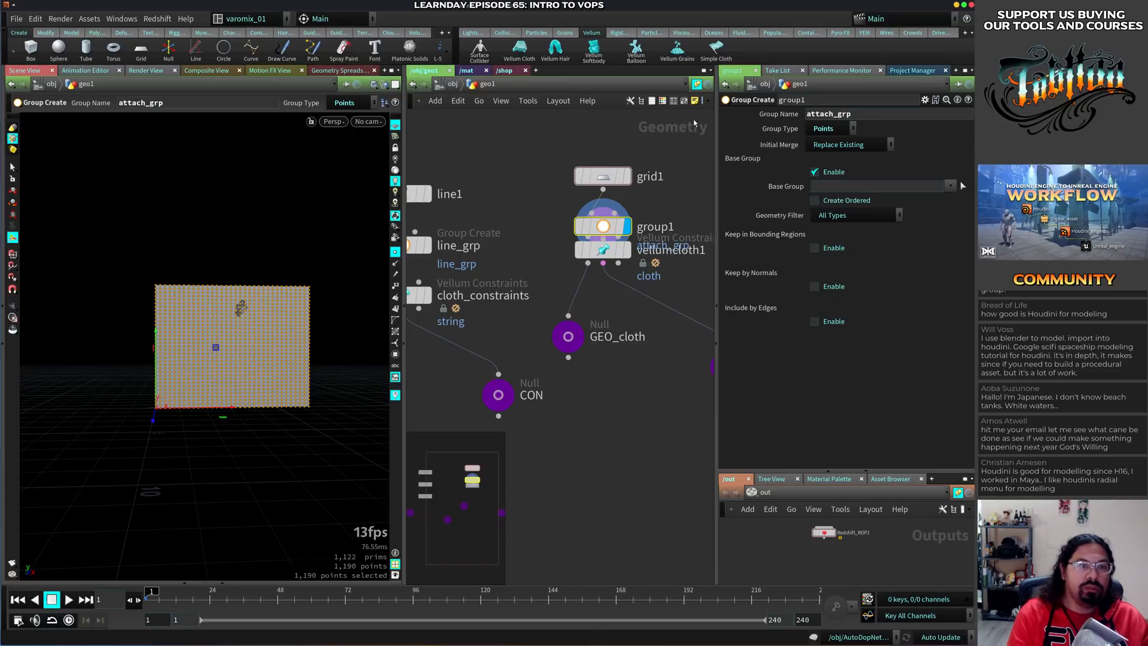
Fill attach_grp's base group with the column of points along the grid's left edge
click(956, 185)
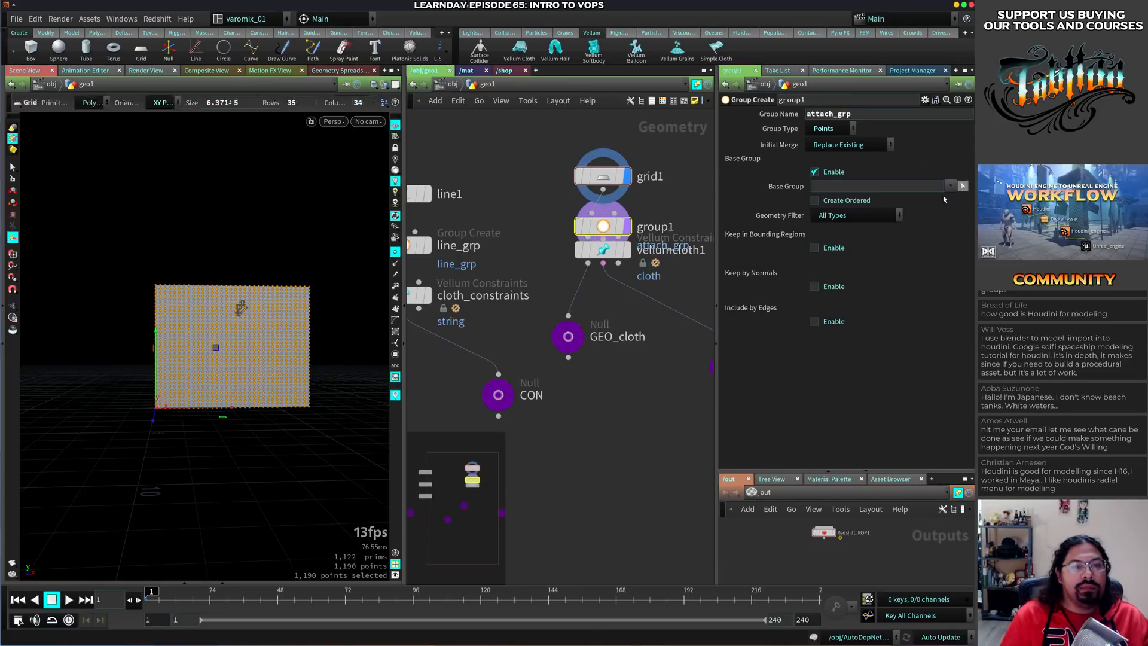
drag(81, 248, 149, 440)
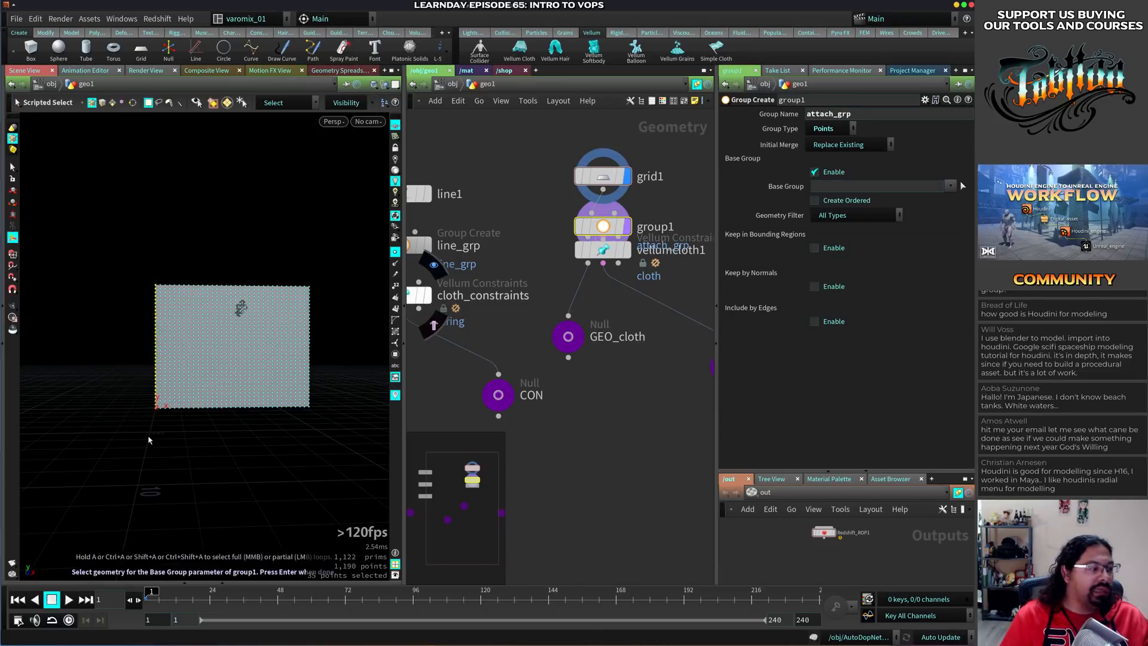
key(Return)
Check the string's line_grp group settings, return to AutoDopNetwork and select the vellumconstraints1 node
middle_drag(446, 368, 550, 354)
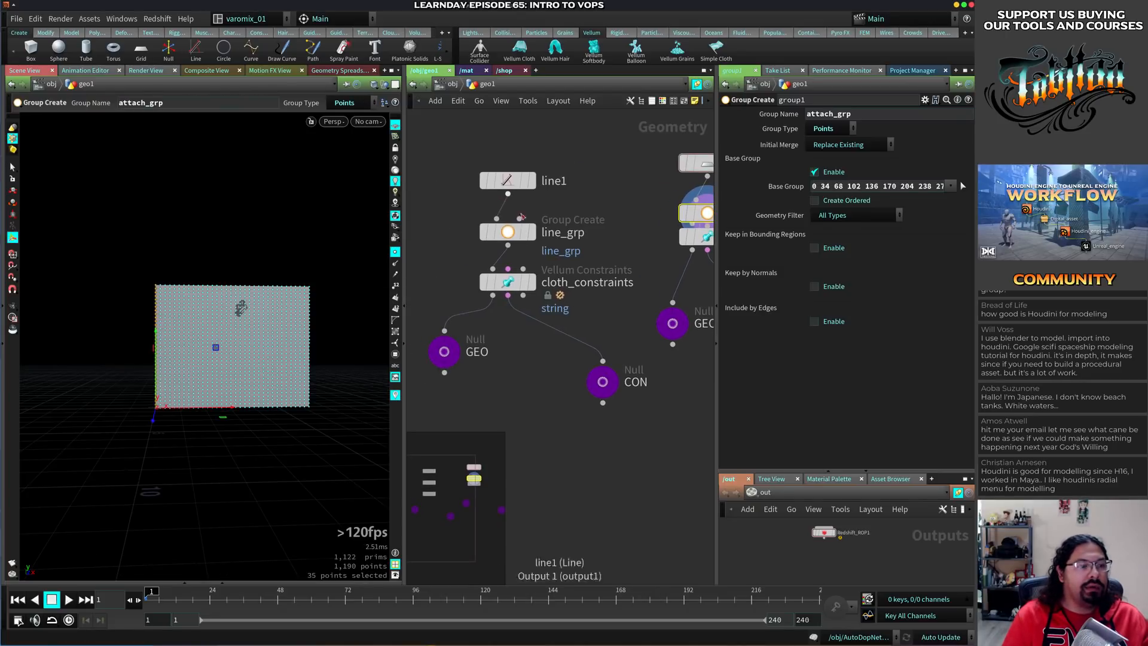
click(510, 232)
middle_drag(680, 397, 606, 361)
click(597, 367)
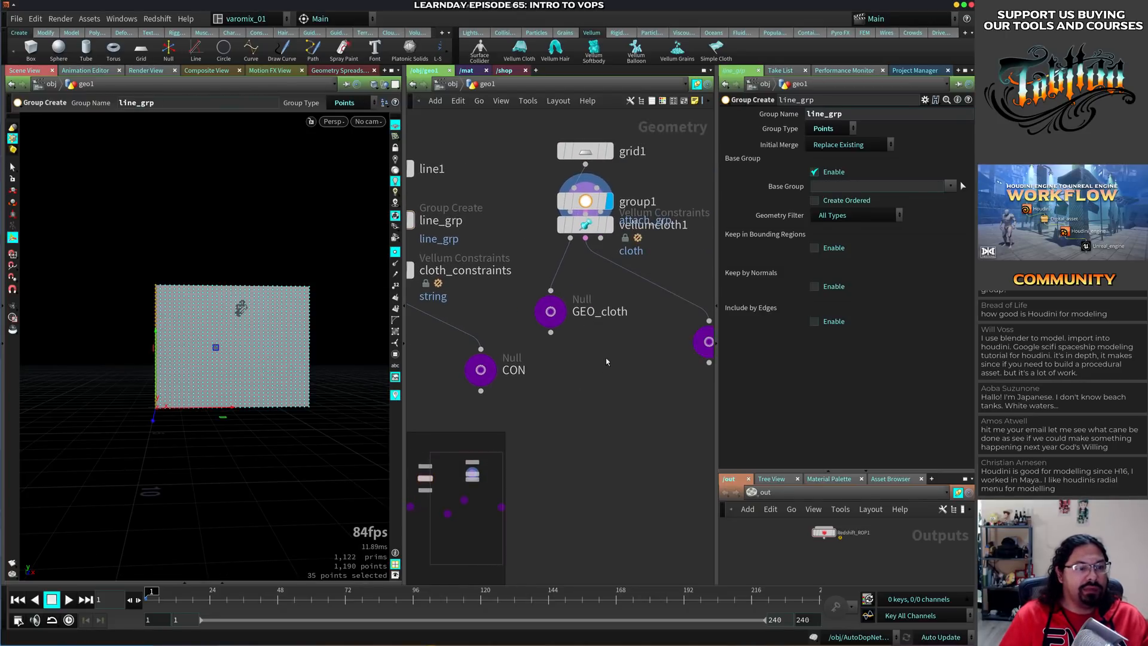
key(u)
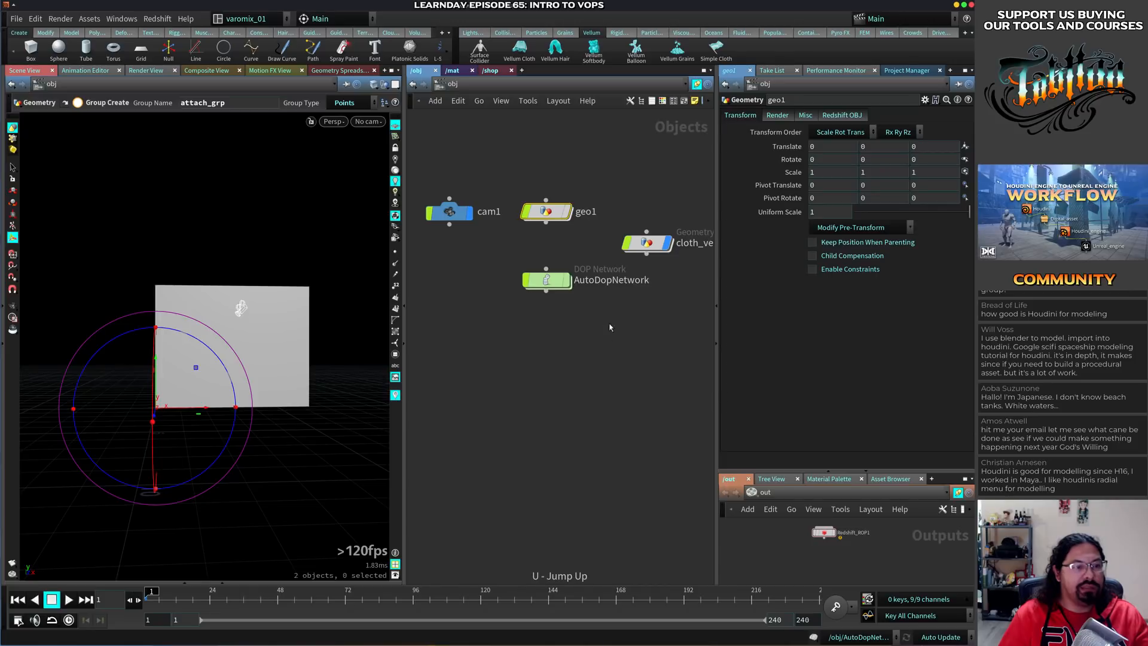
double_click(544, 285)
middle_drag(644, 294, 557, 249)
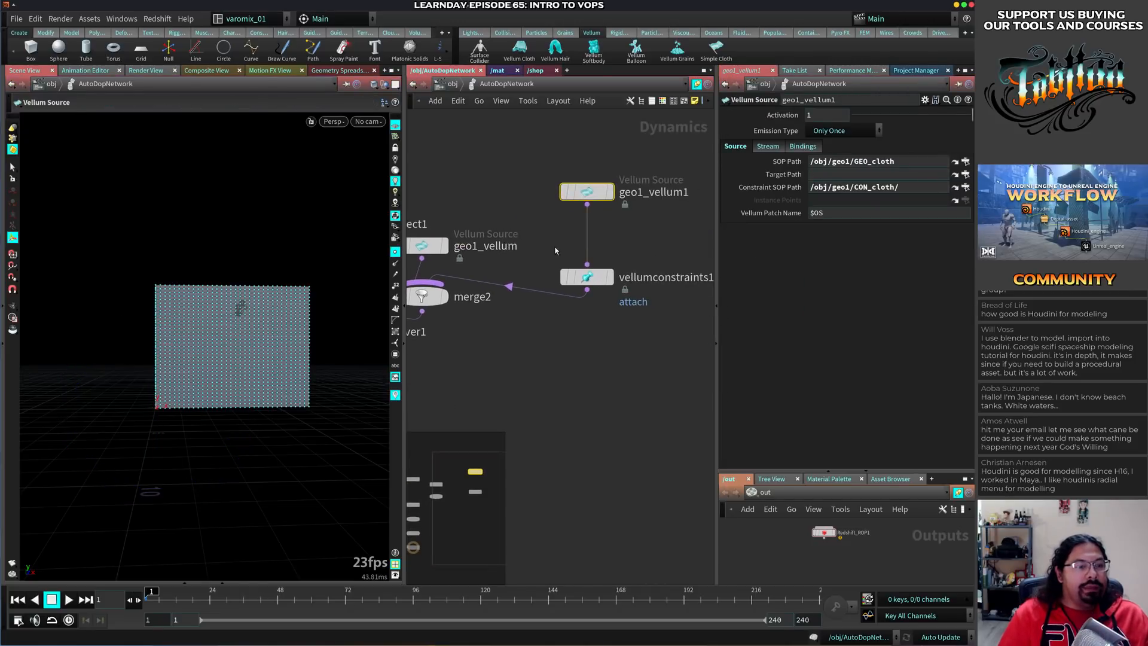
click(586, 276)
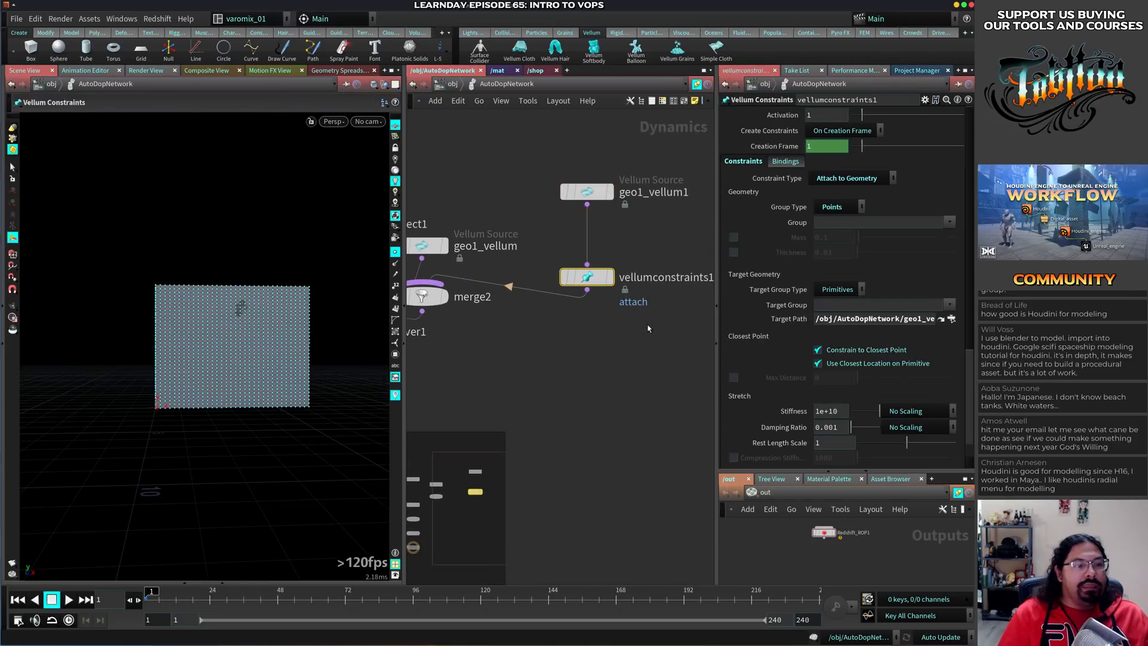
Try to choose the attach constraint's target group from the list of available groups
click(950, 305)
click(956, 376)
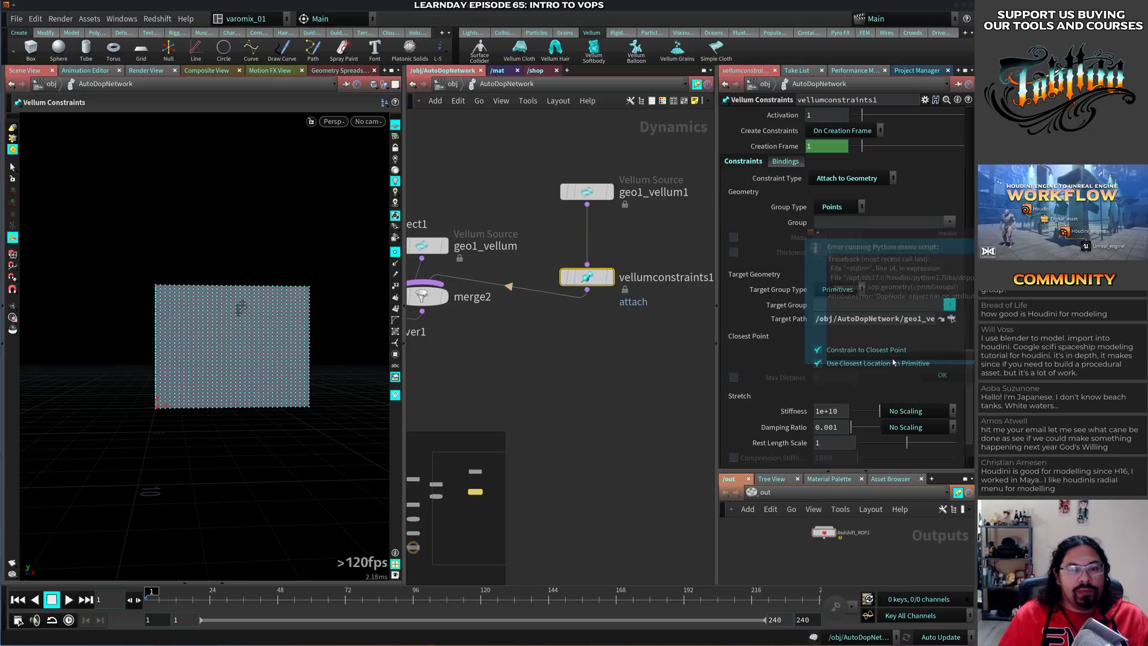
click(950, 306)
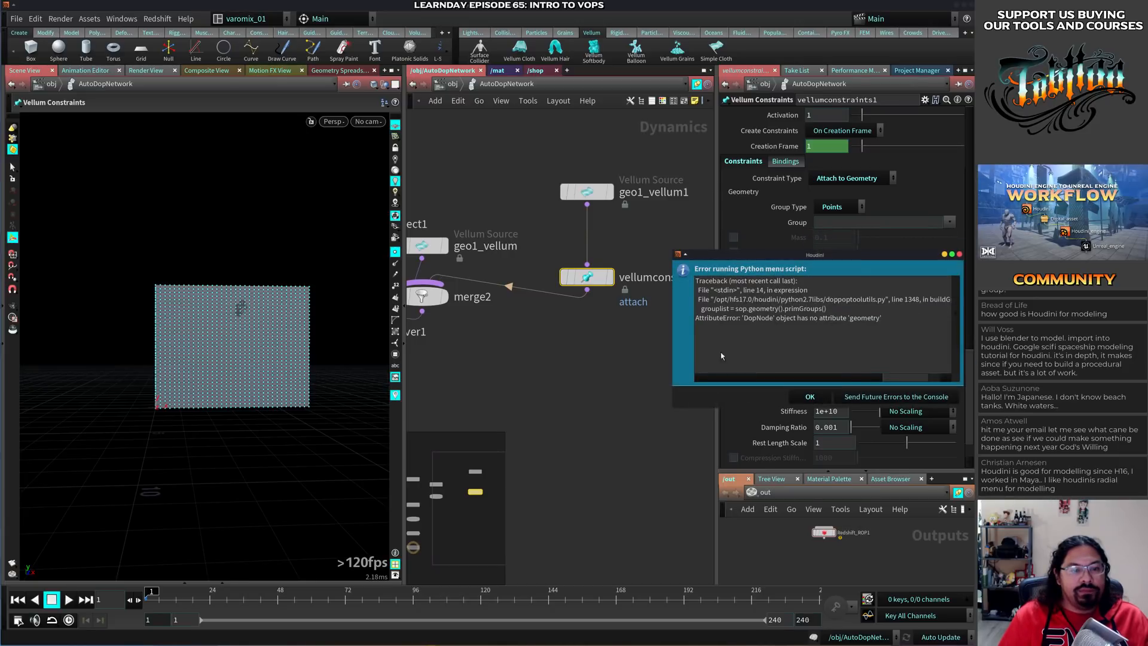
drag(836, 254, 650, 229)
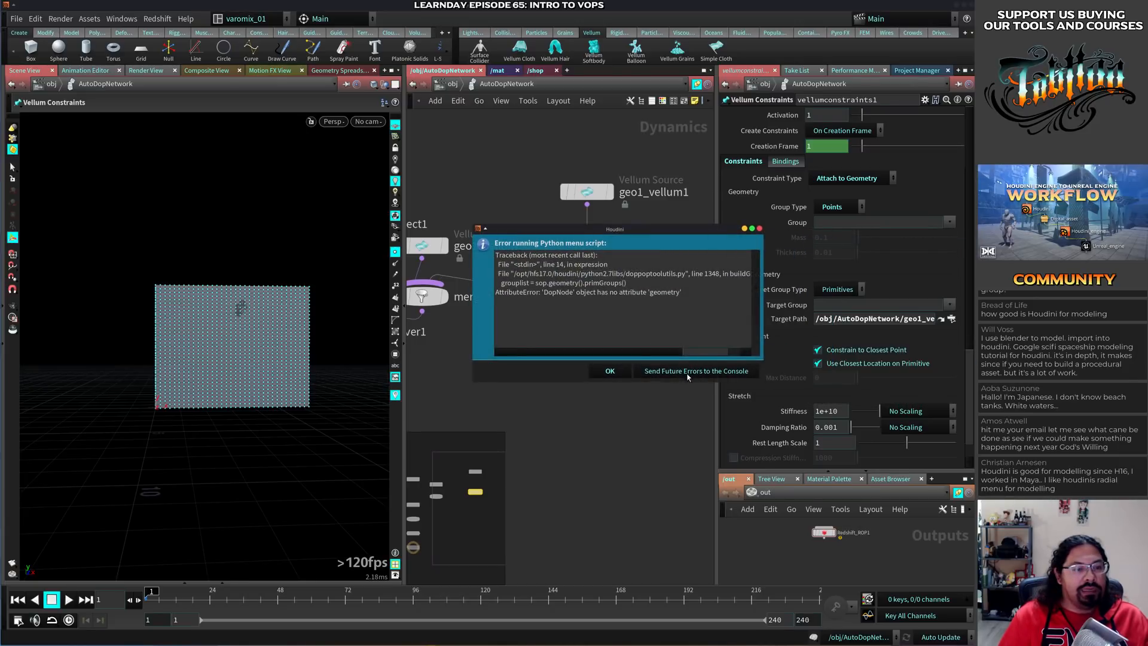
click(616, 370)
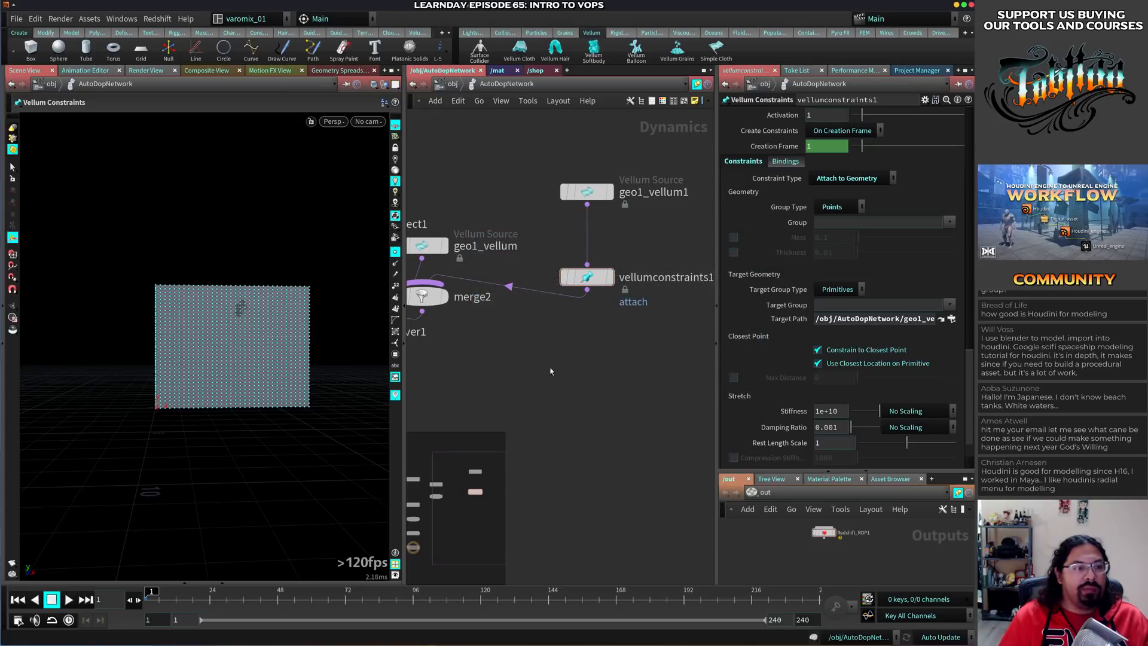
Move the vellumobject1 node clear of the chain above vellumsolver1 and view the solver's node info
middle_drag(482, 371, 668, 347)
drag(511, 199, 438, 195)
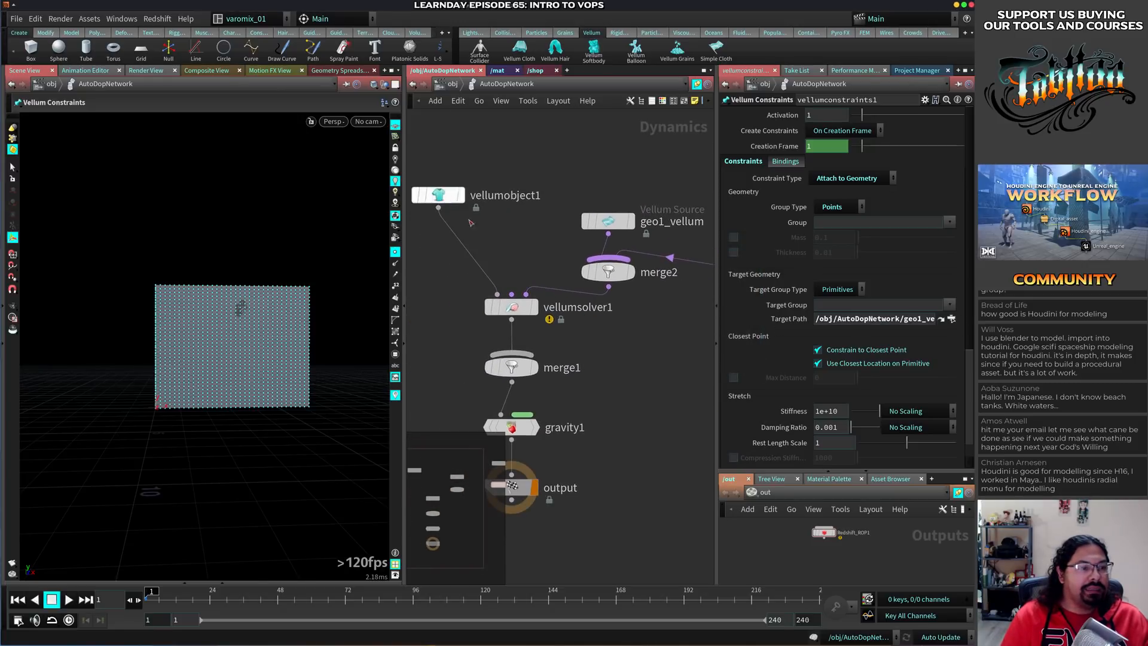
middle_click(520, 313)
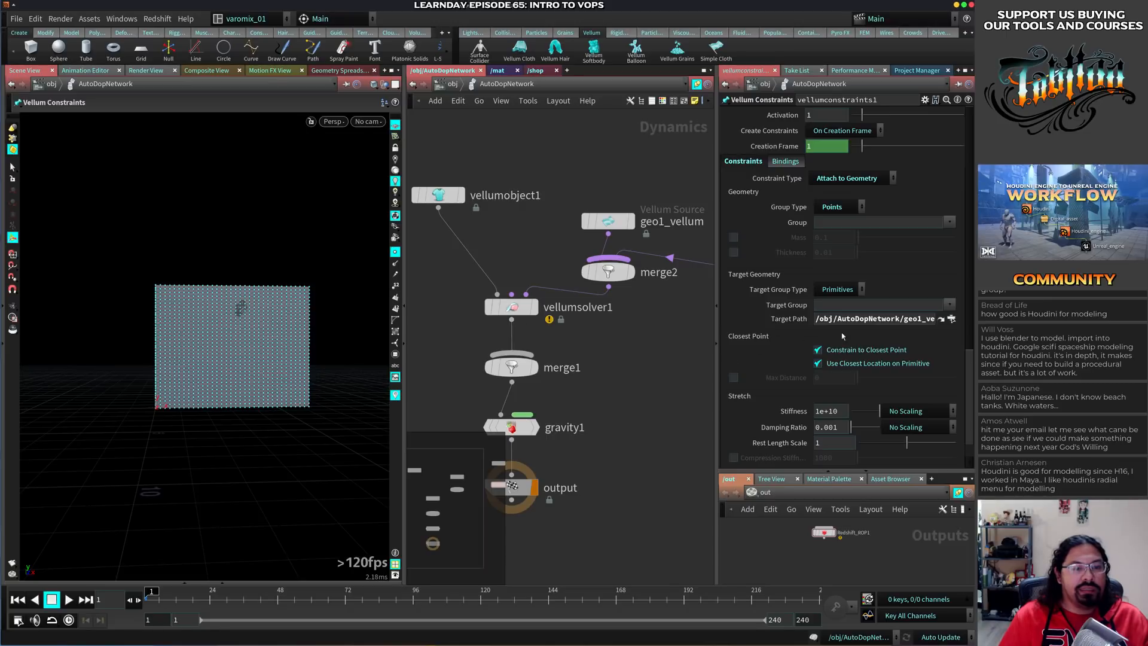
Set the attach constraint's target group type to Points and try again to list its available target groups
click(838, 289)
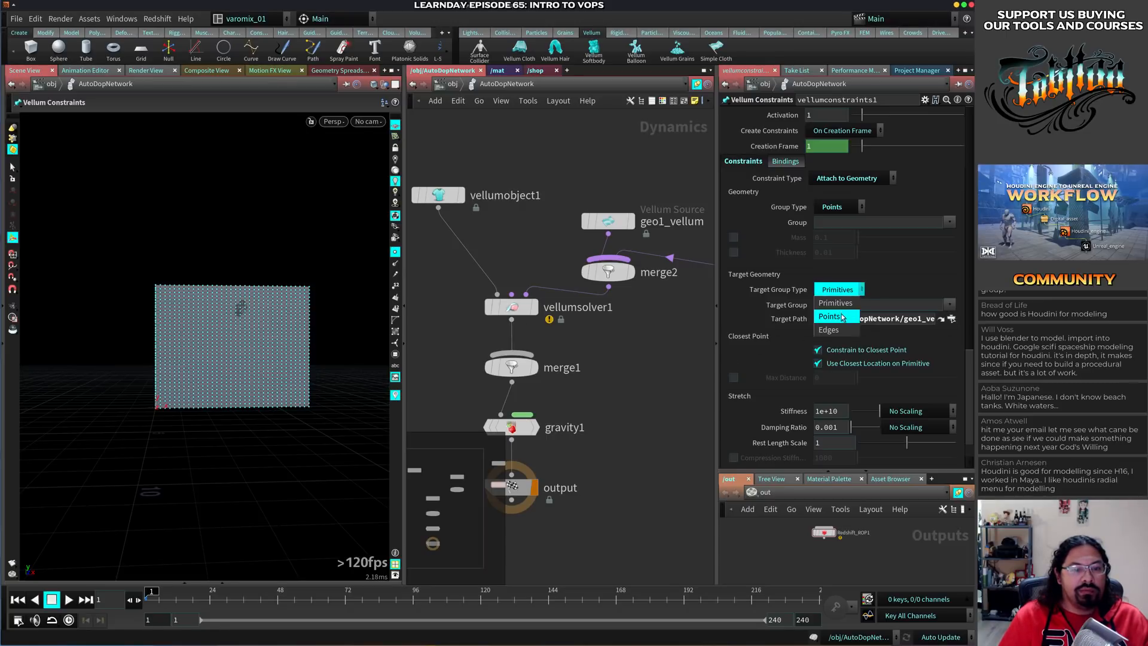
click(842, 317)
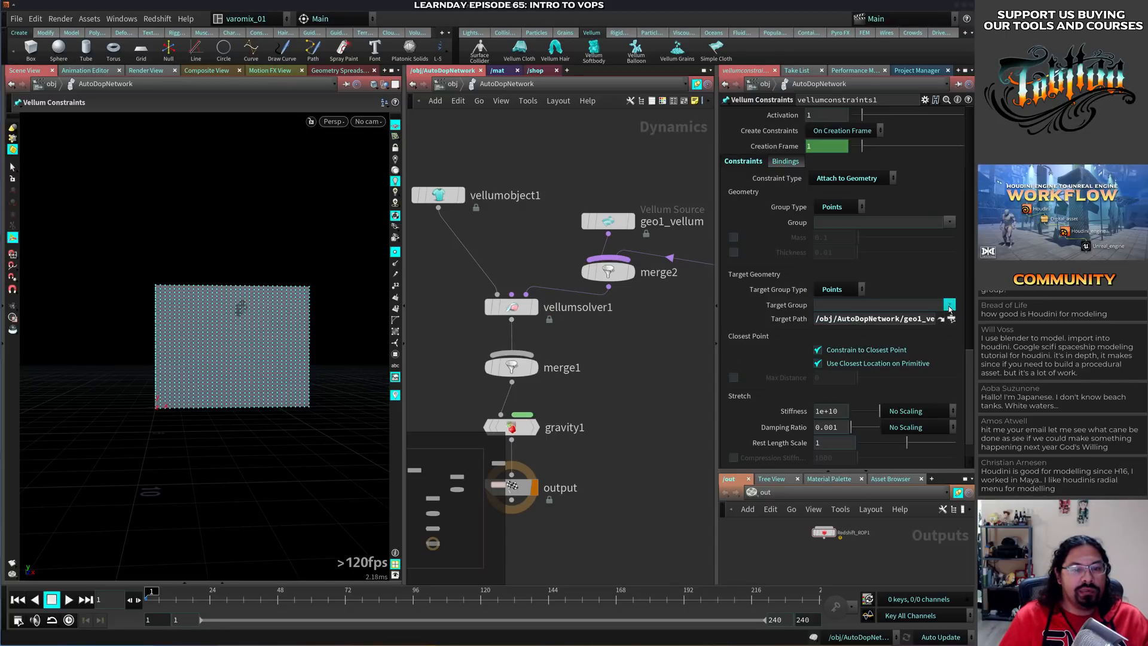
click(949, 306)
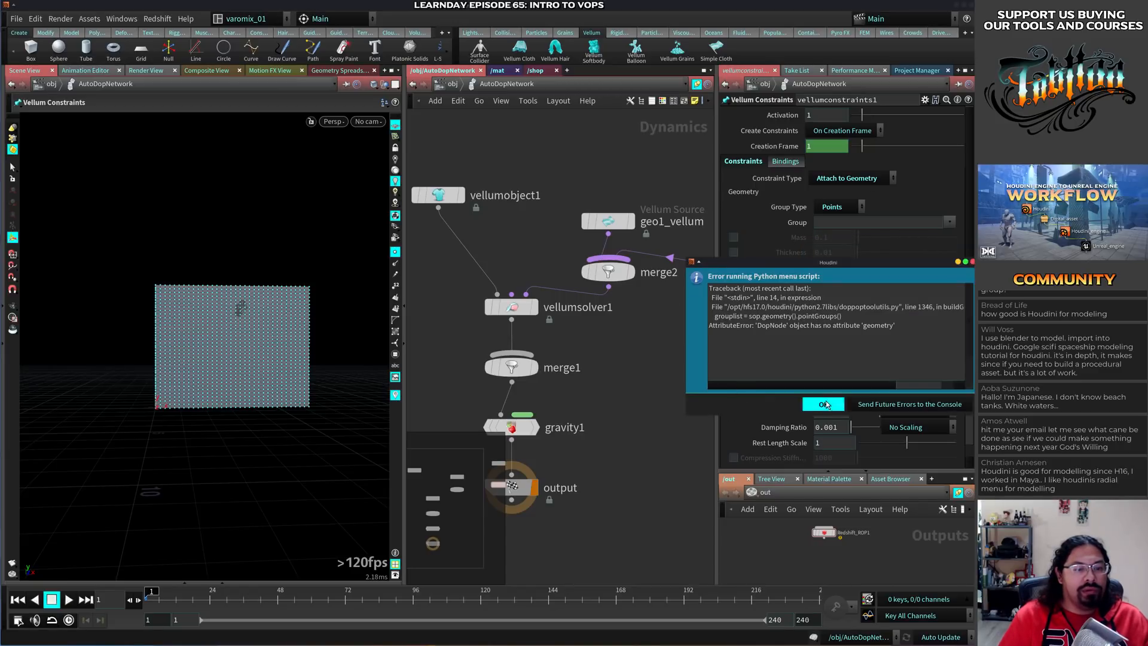
click(823, 404)
Set the attach constraint's target group to line_grp and its source group to attach_grp
middle_click(512, 307)
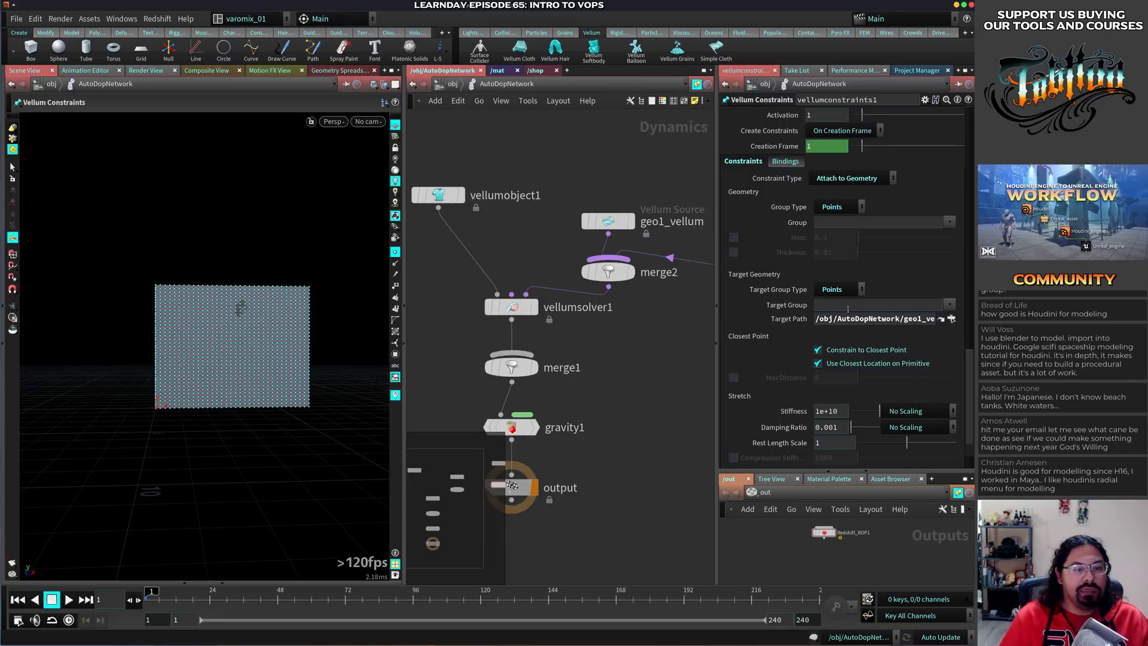
click(878, 305)
text(line)
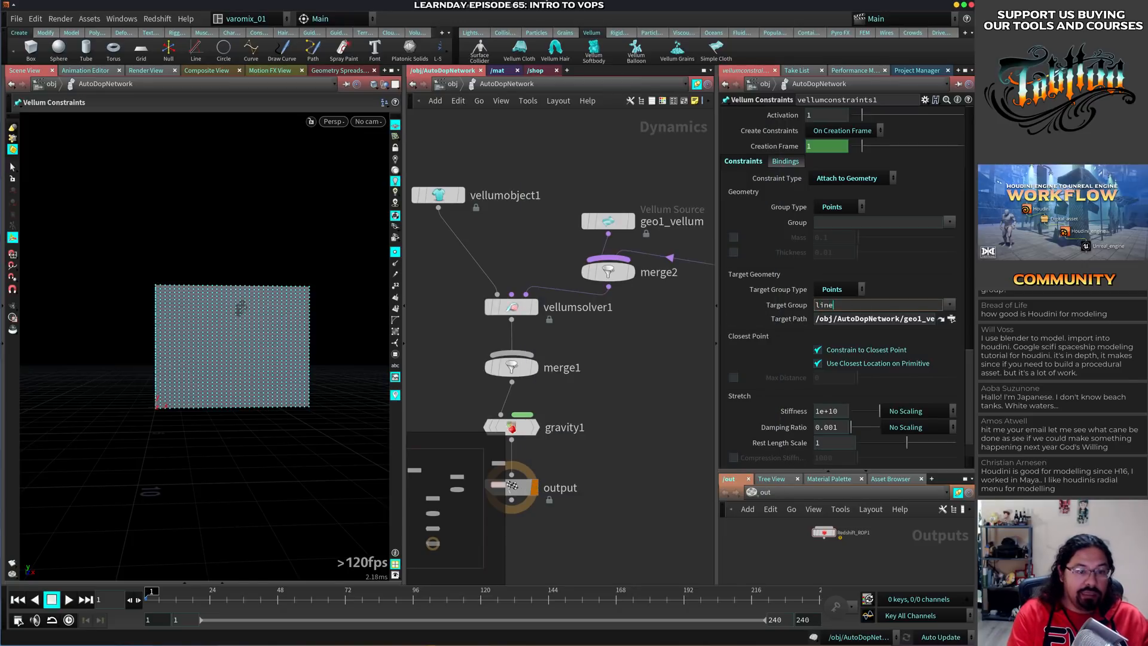
text(_grp)
key(Return)
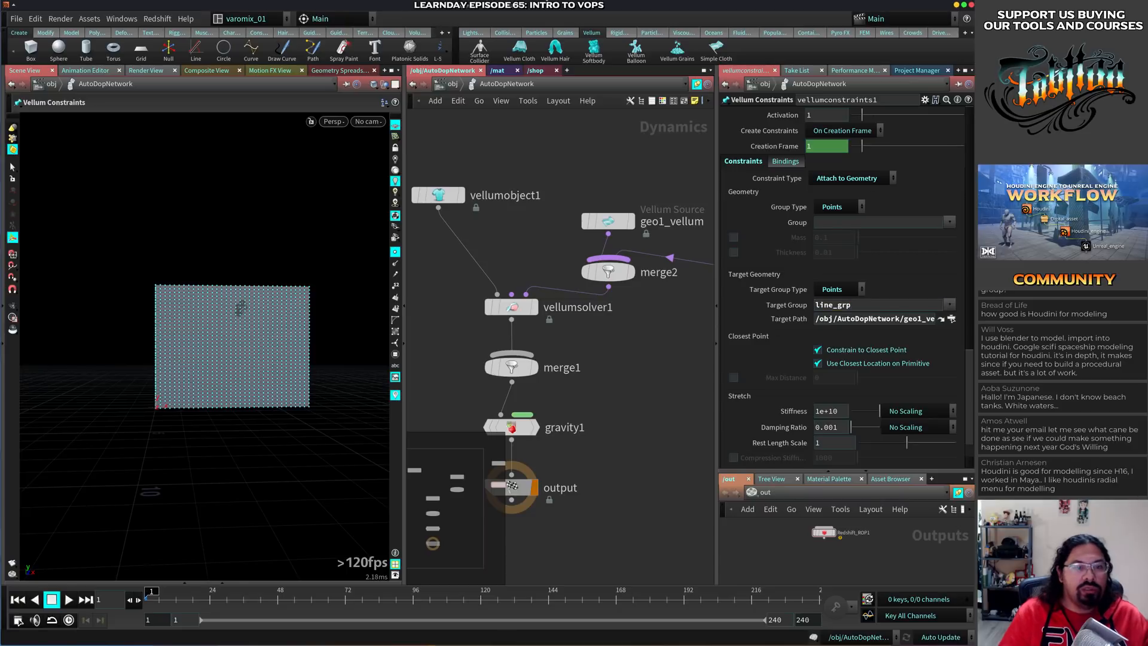
click(949, 223)
click(959, 237)
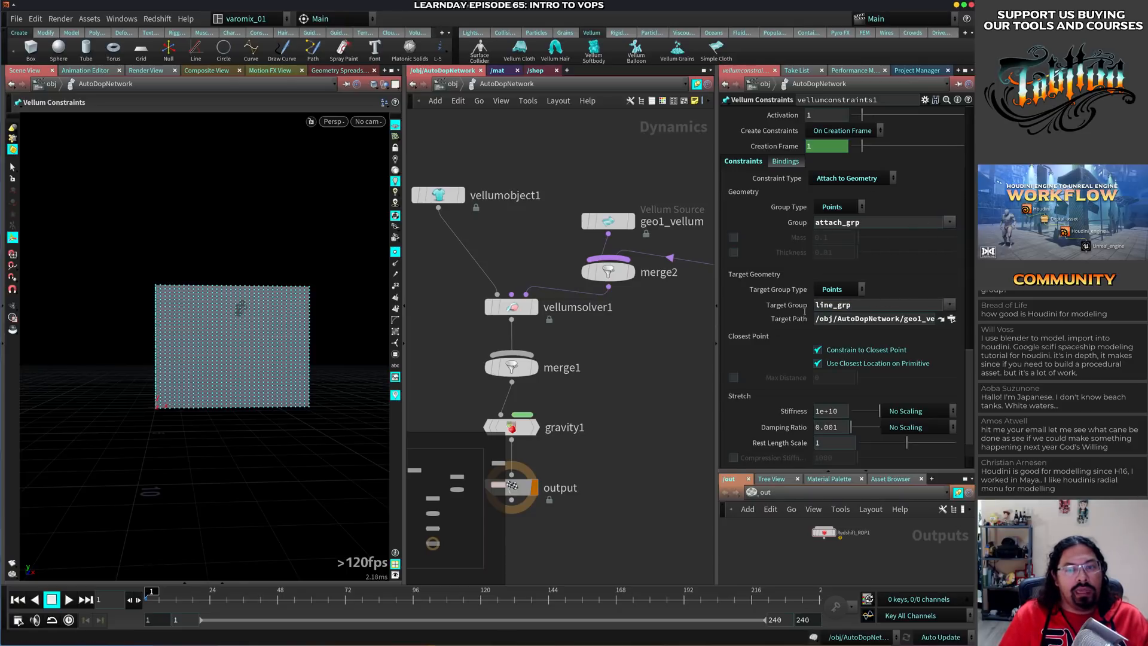
Play the simulation, rewind to frame 1 and bypass the gravity1 node
key(Up)
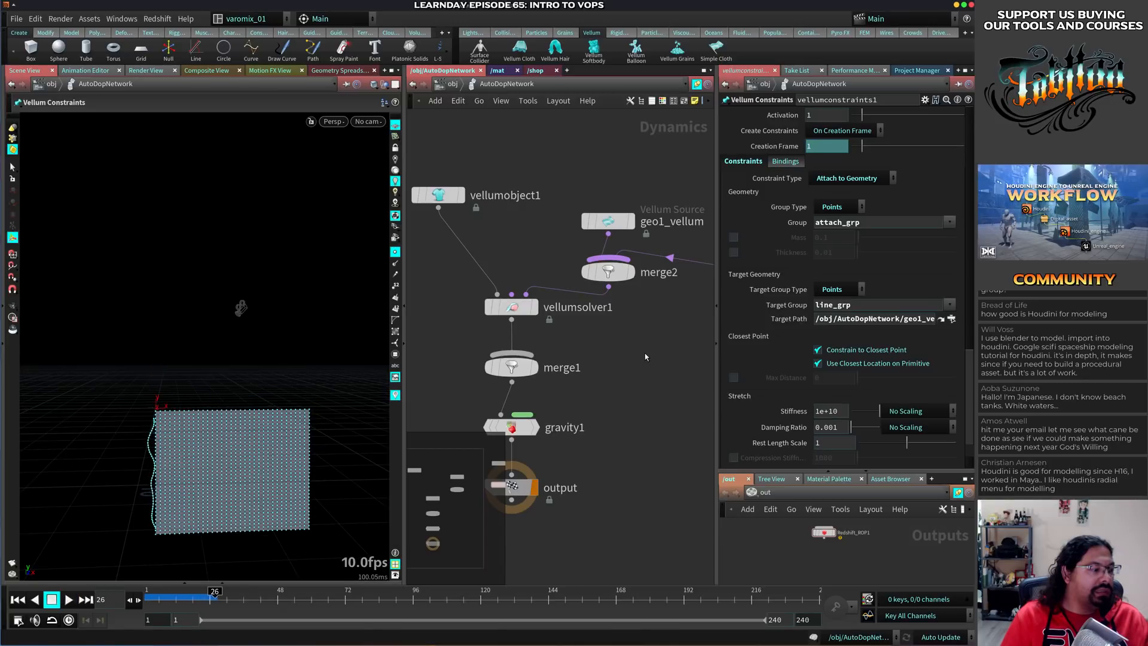
key(ctrl+Up)
click(514, 428)
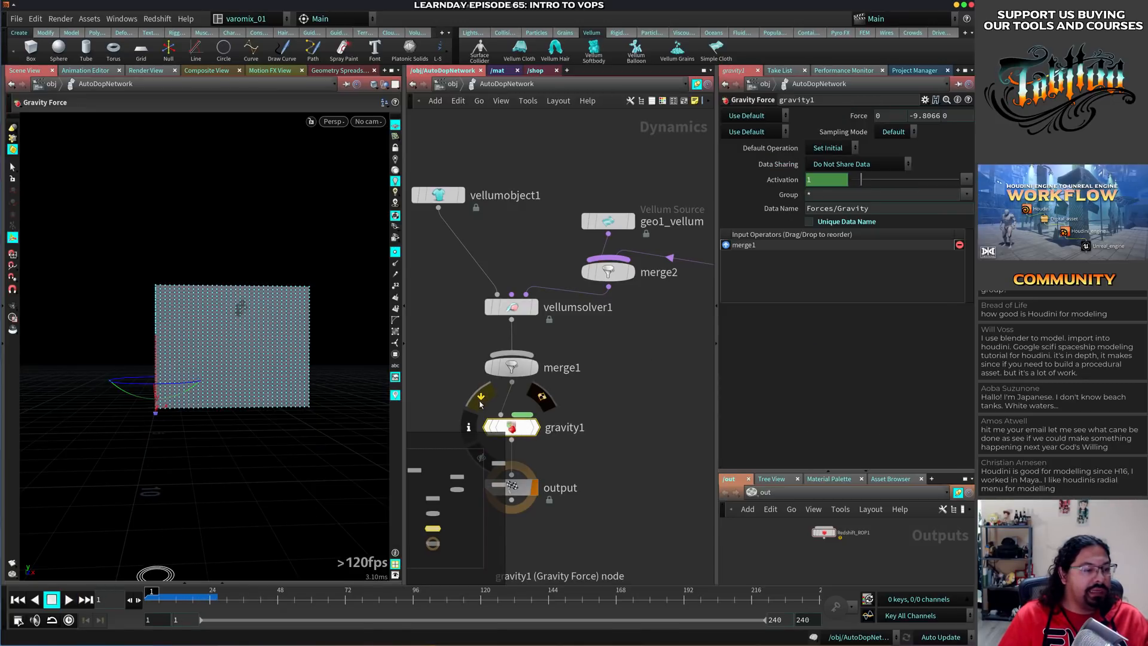
key(b)
Play the simulation without gravity from two view angles to check the cloth's attachment to the string, and rewind
key(Up)
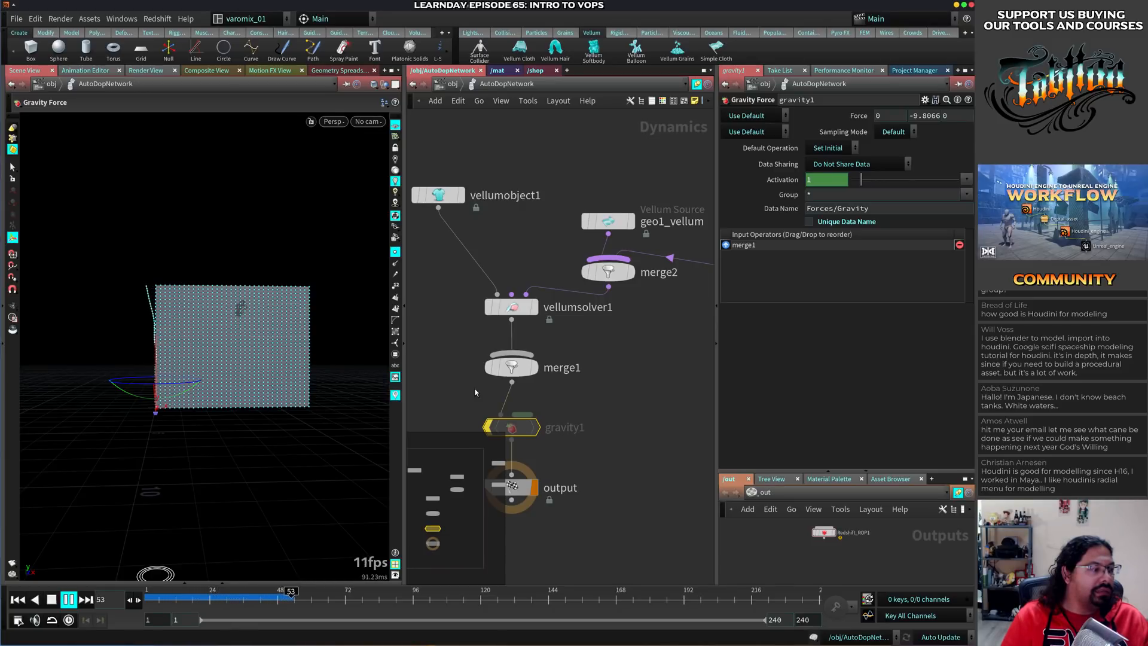
key(Up)
key(ctrl+Up)
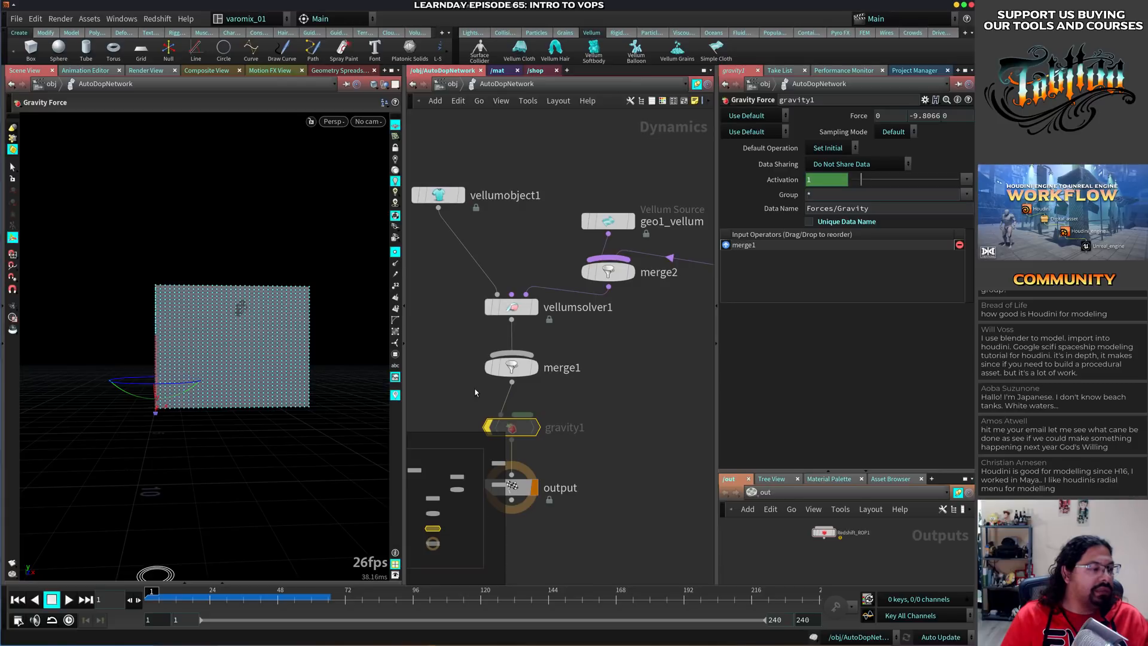
alt+drag(153, 367, 233, 358)
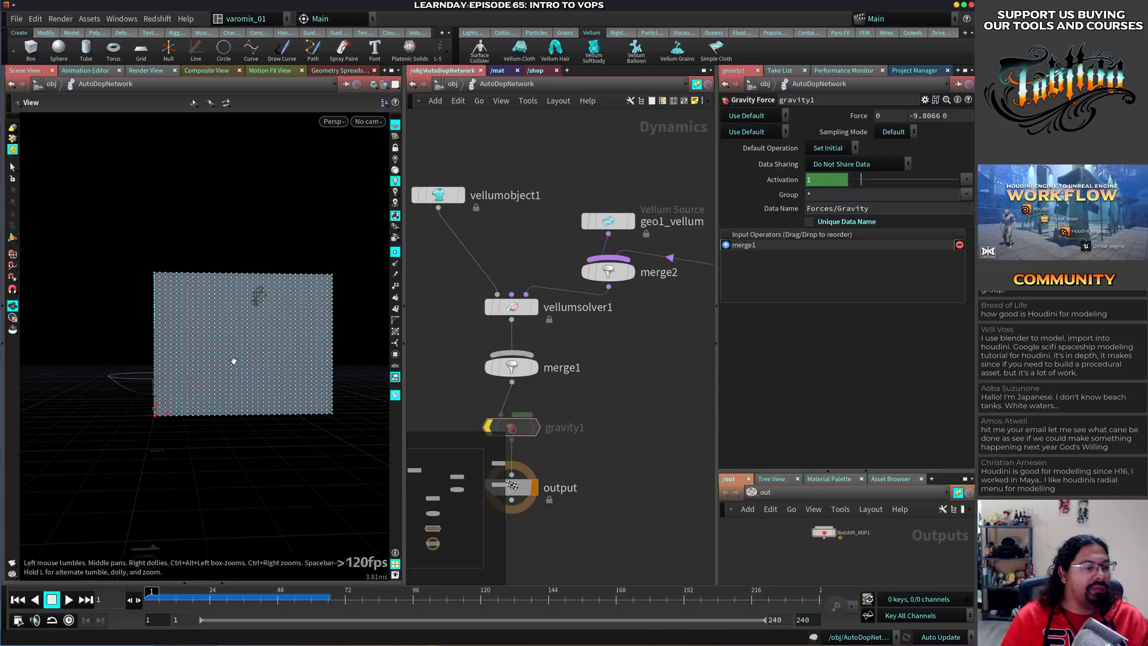
key(Up)
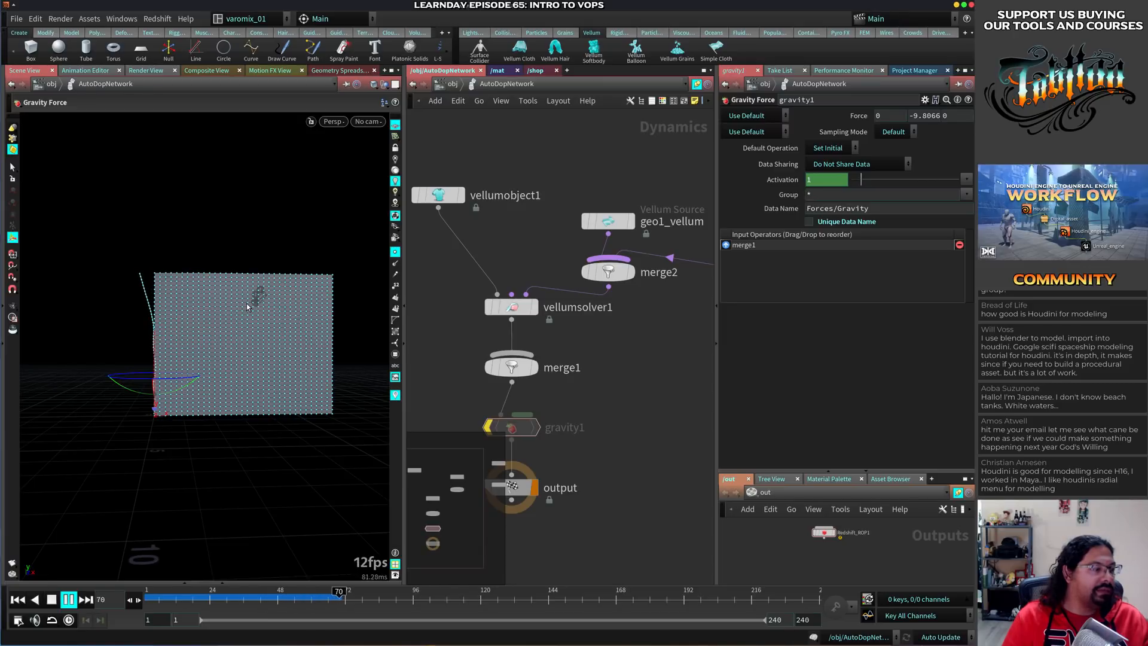
key(ctrl+Up)
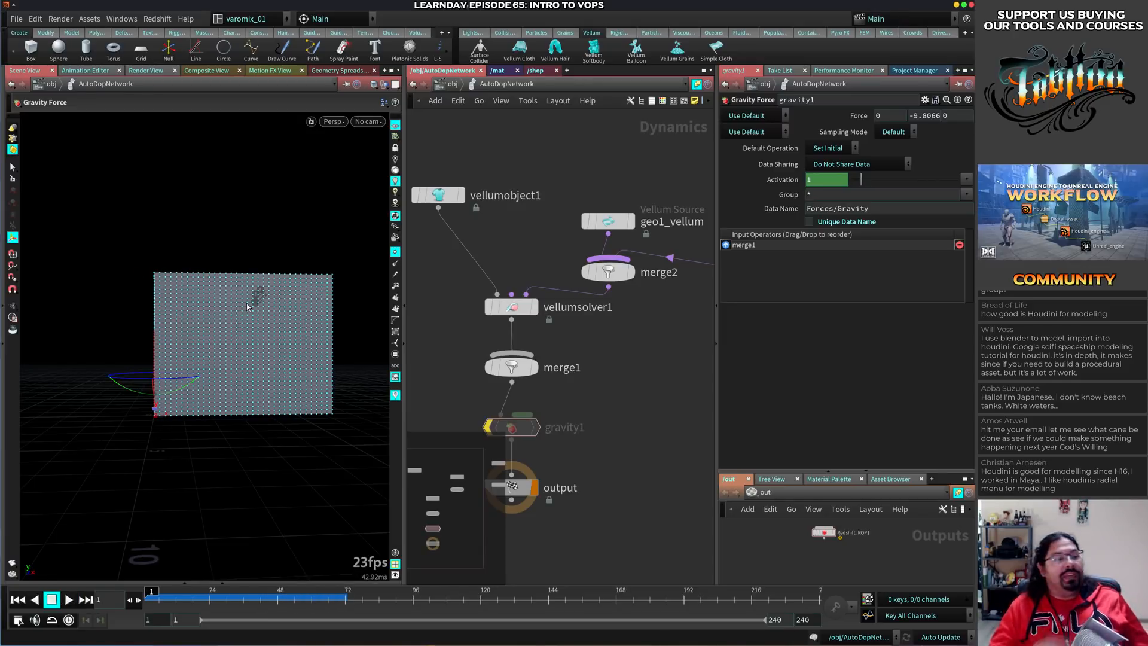
Go up to the object level and delete cam1, geo1, cloth_vellum and AutoDopNetwork
key(u)
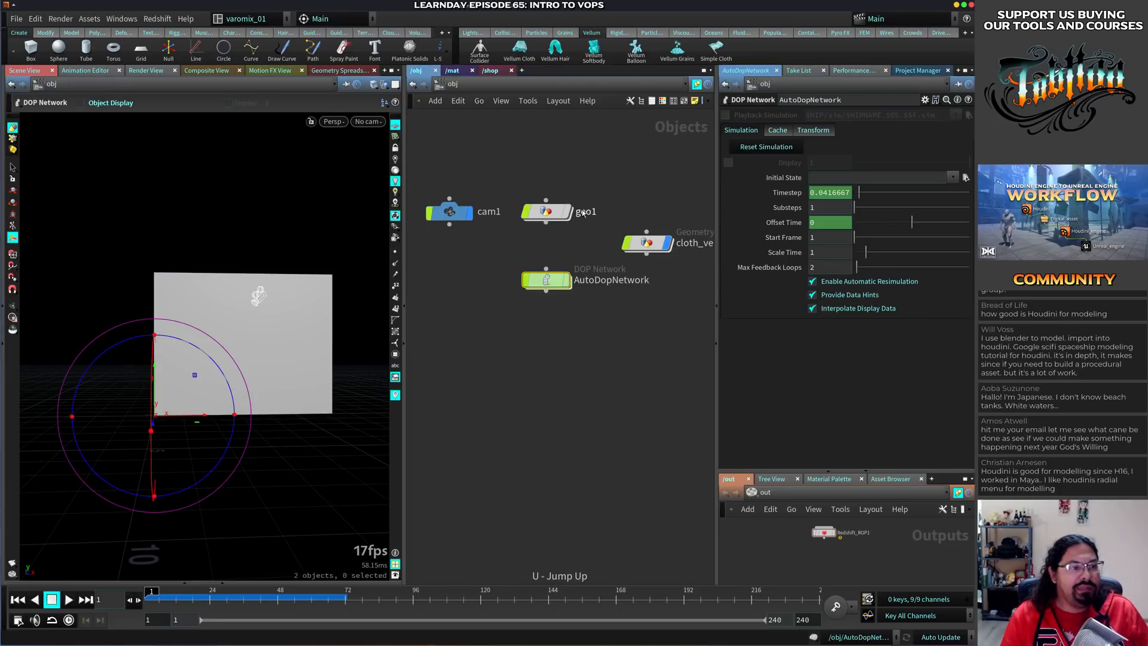
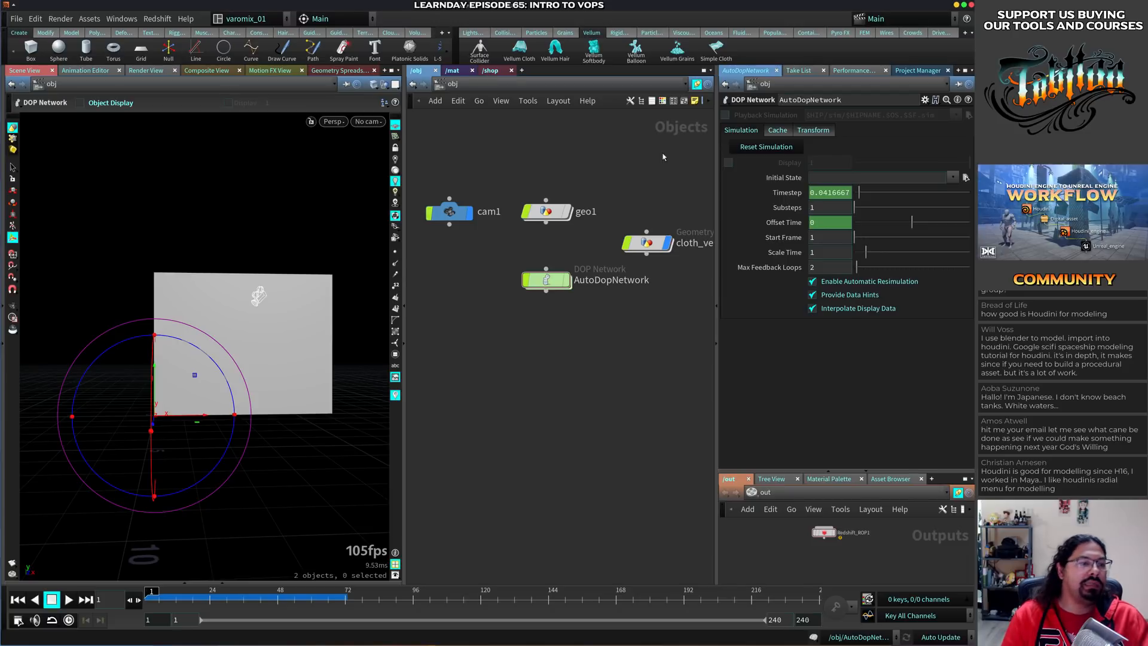
drag(662, 157, 443, 312)
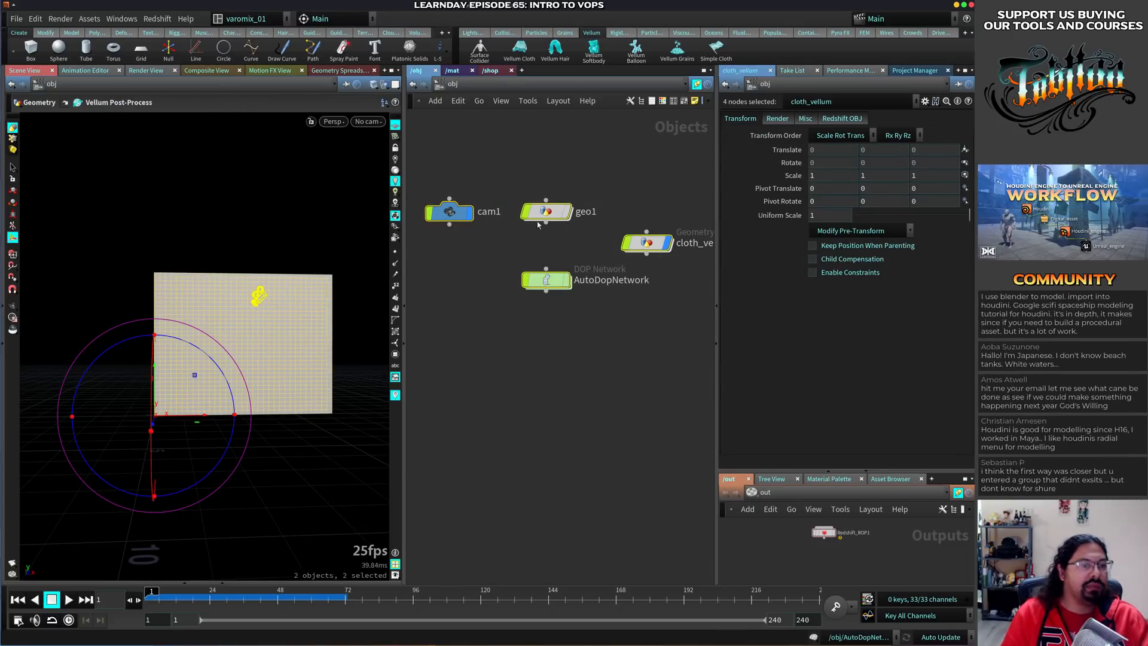
key(Delete)
Add a Torus object to the empty scene and orbit to see it from above
key(Tab)
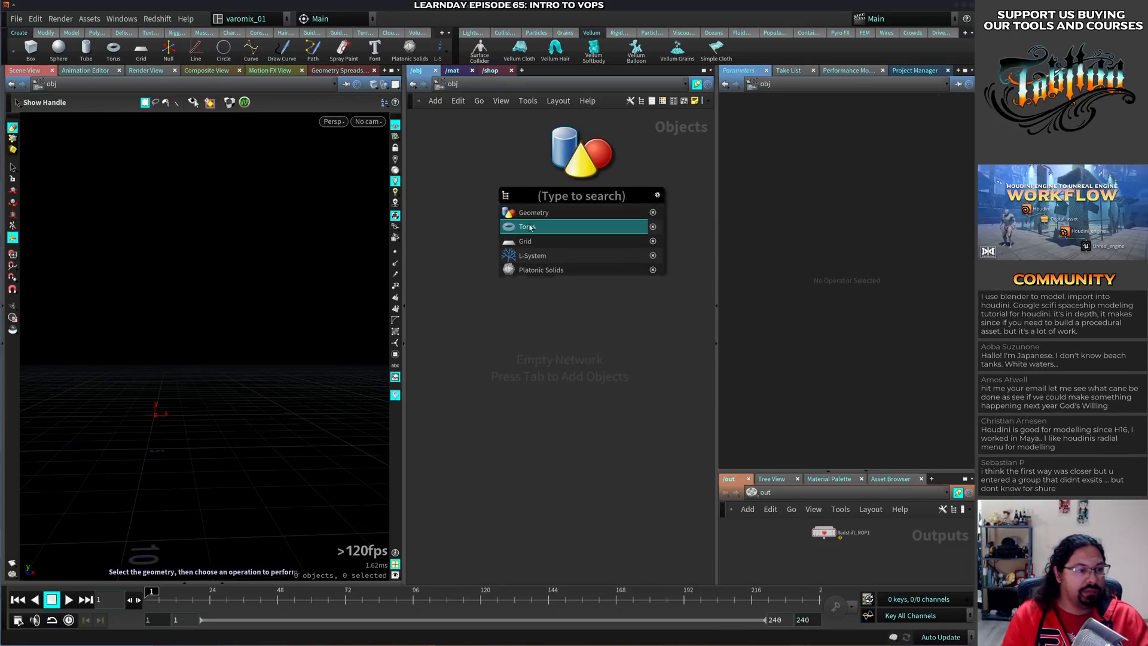
click(532, 226)
alt+drag(307, 314, 266, 302)
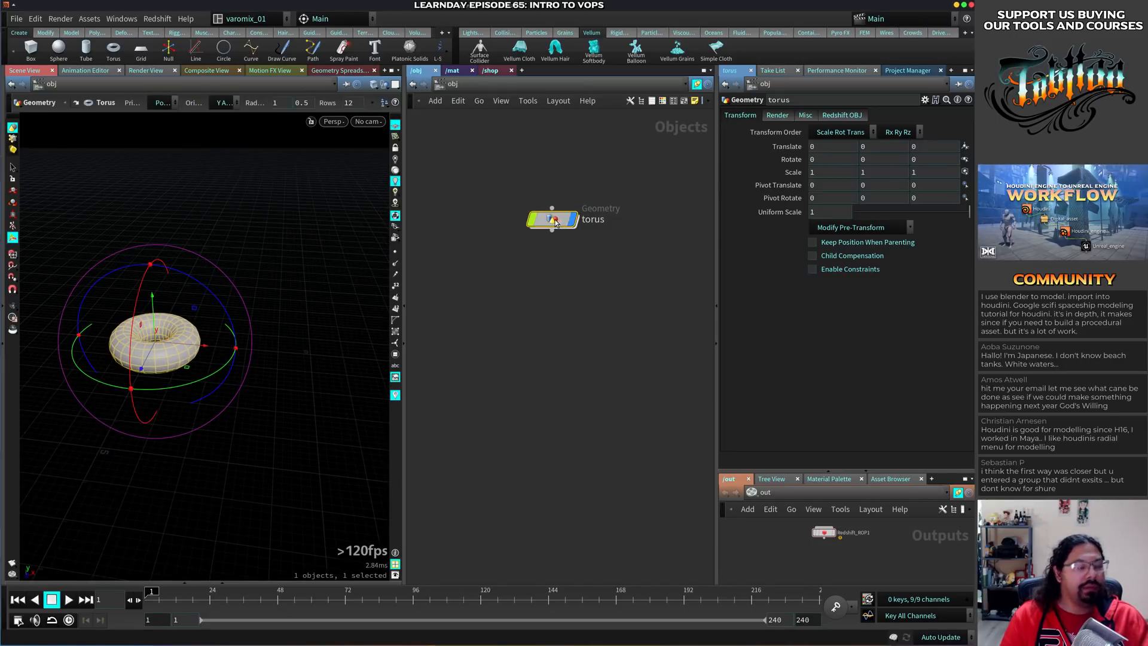
Delete the torus and add a fresh Torus object to the empty scene
key(Delete)
key(Tab)
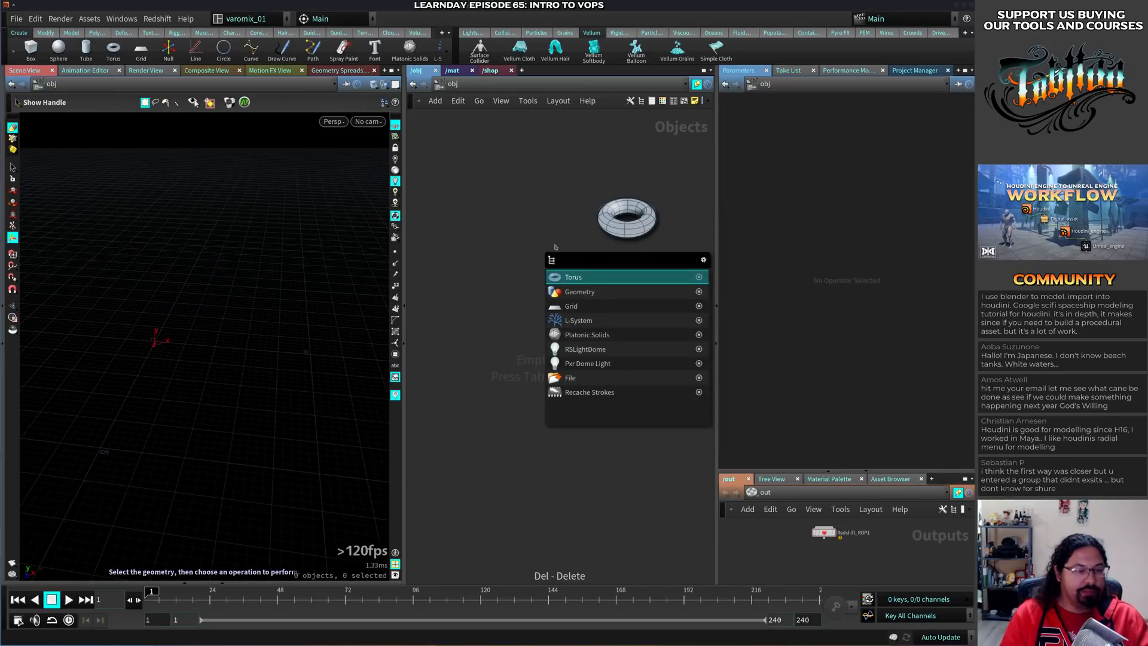
key(Escape)
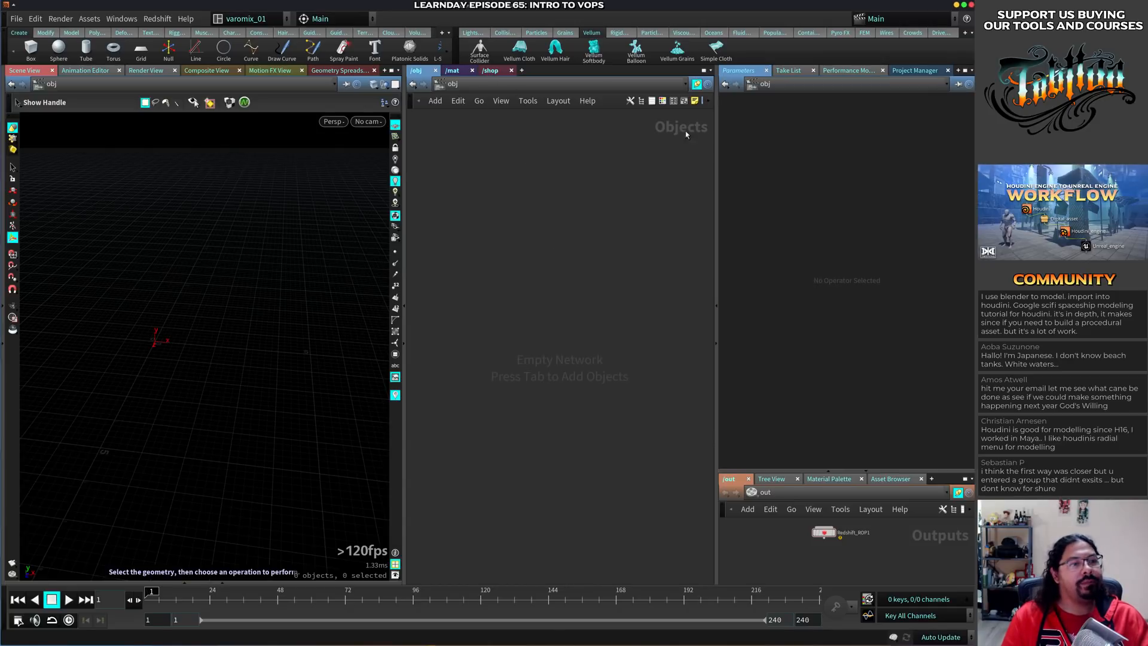
click(594, 56)
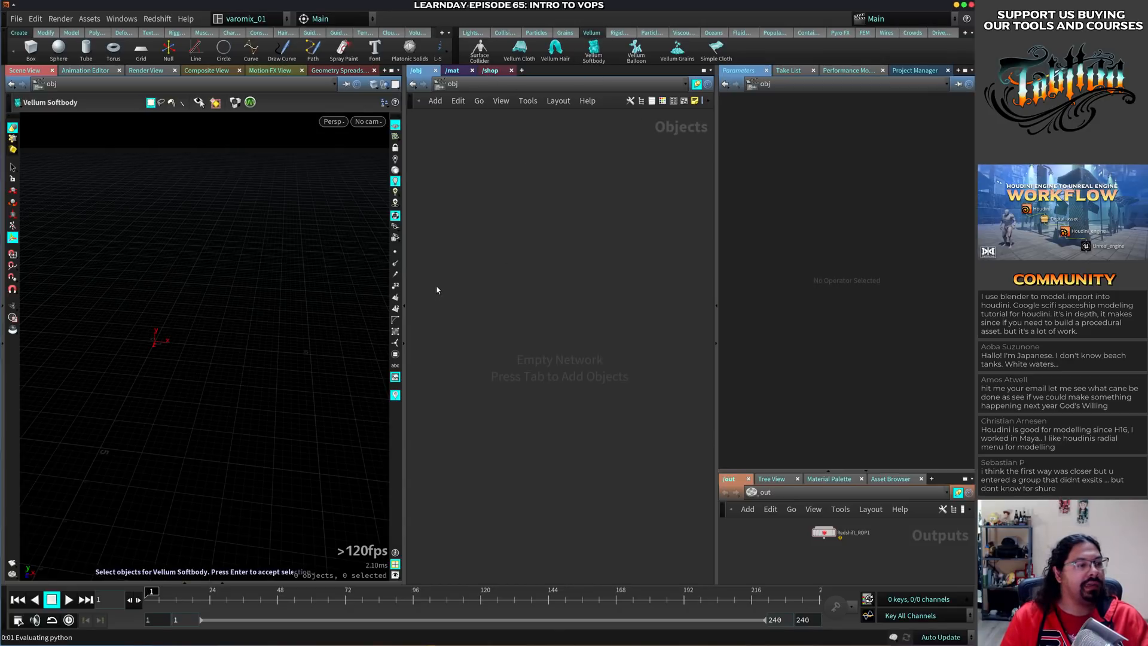
key(Tab)
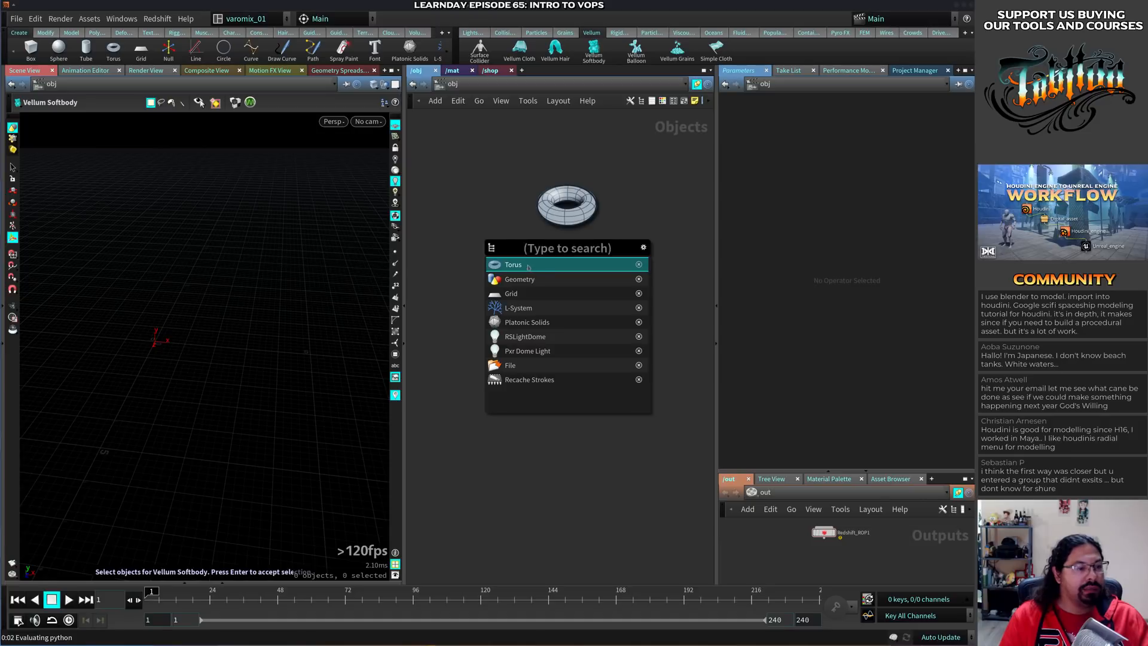
key(Return)
click(552, 247)
key(Escape)
drag(550, 259, 554, 250)
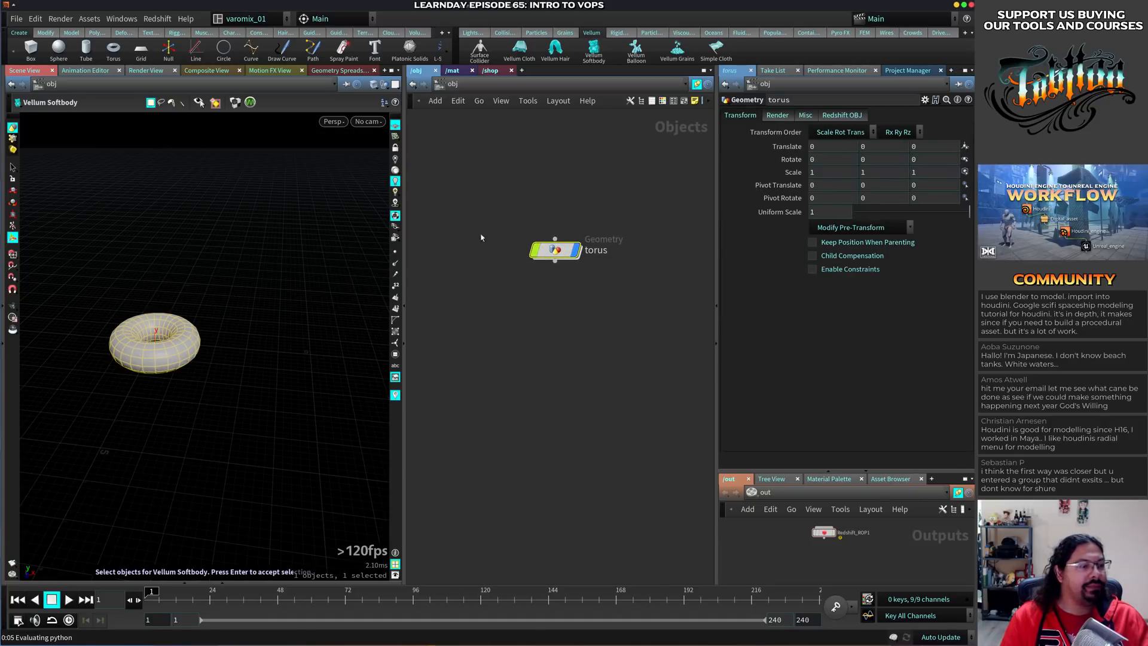
Move the torus straight up to about 2.4 units on Y
click(12, 190)
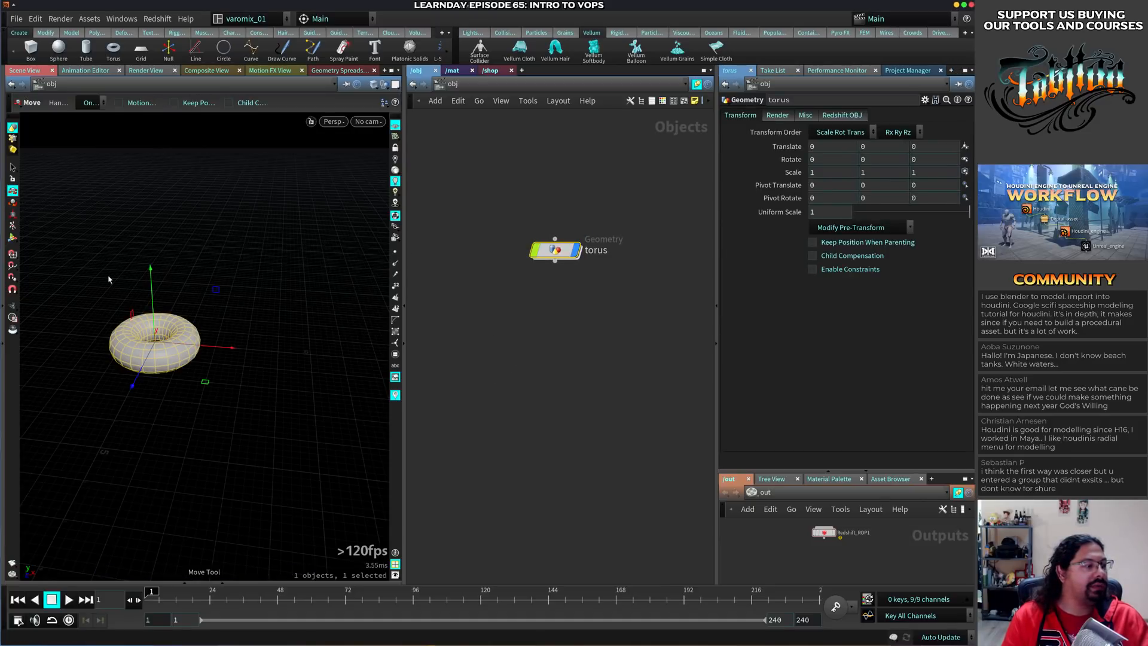
drag(154, 270, 150, 197)
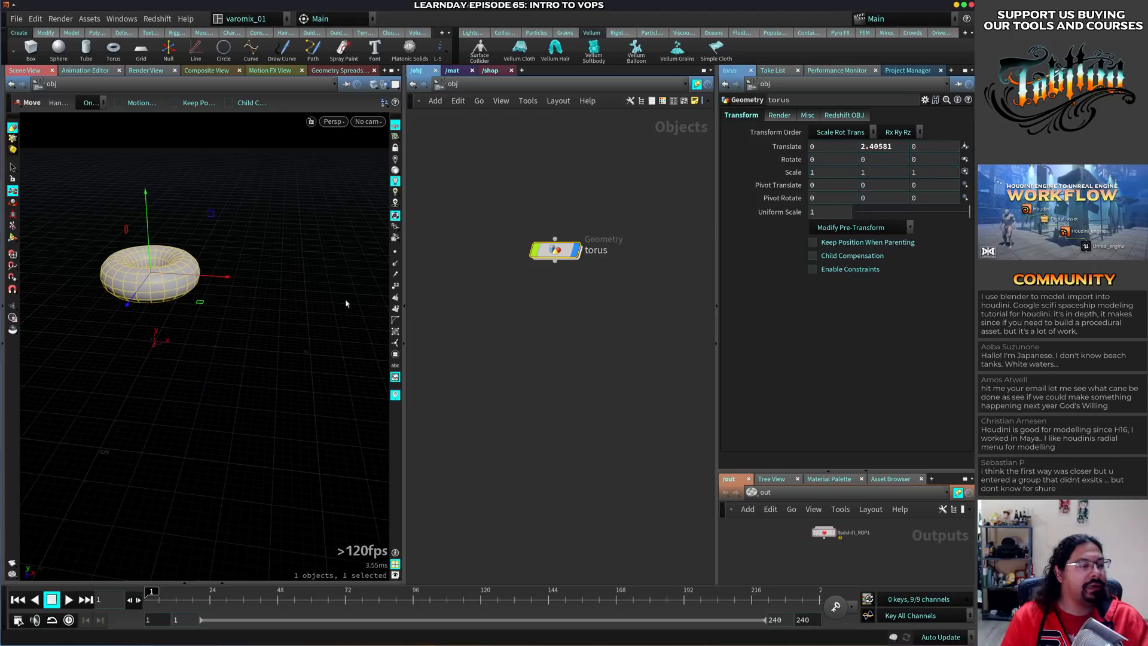
mouse_move(263, 298)
alt+mouse_down()
mouse_move(222, 298)
mouse_move(285, 301)
alt+mouse_up()
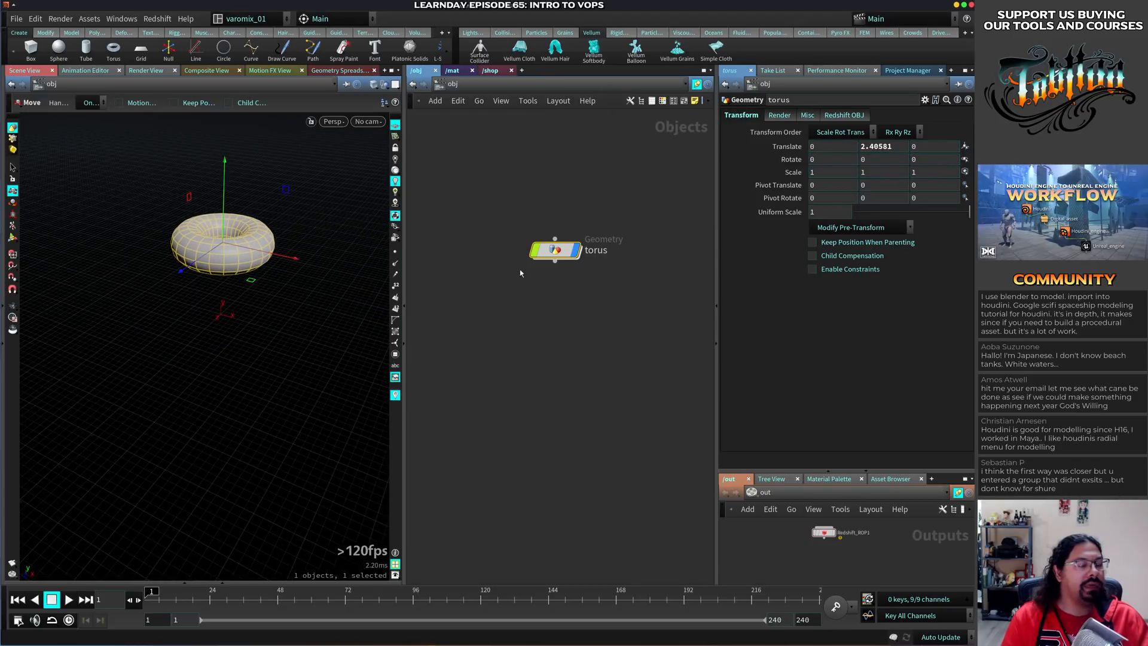
Add a Ground Plane collision object to the scene
drag(556, 250, 536, 232)
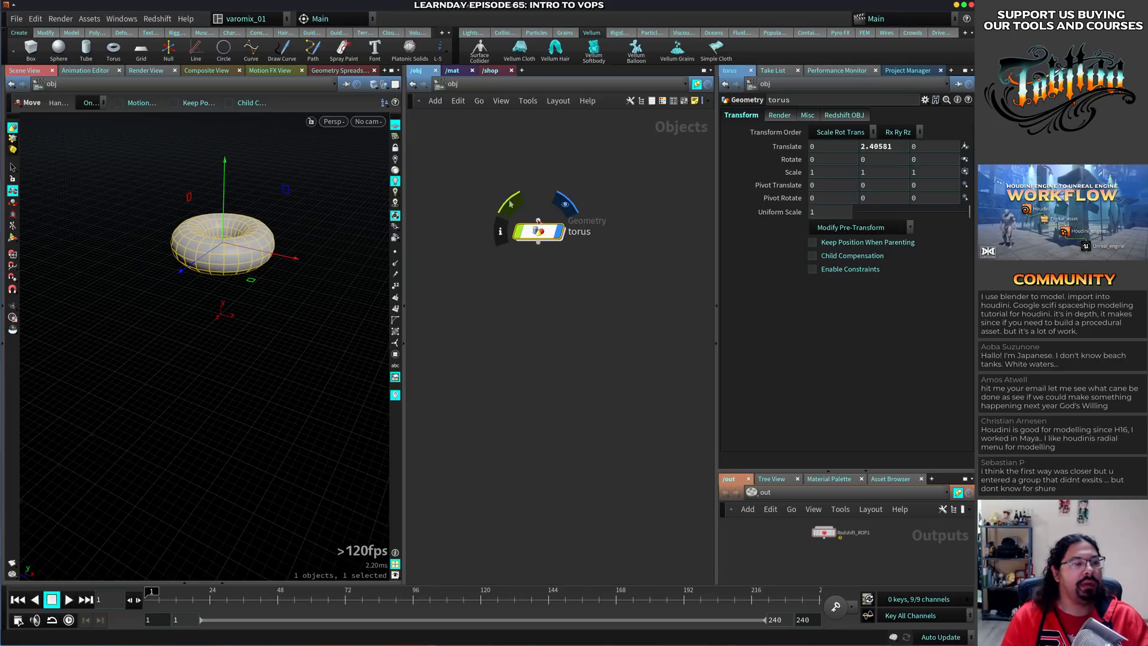
click(504, 32)
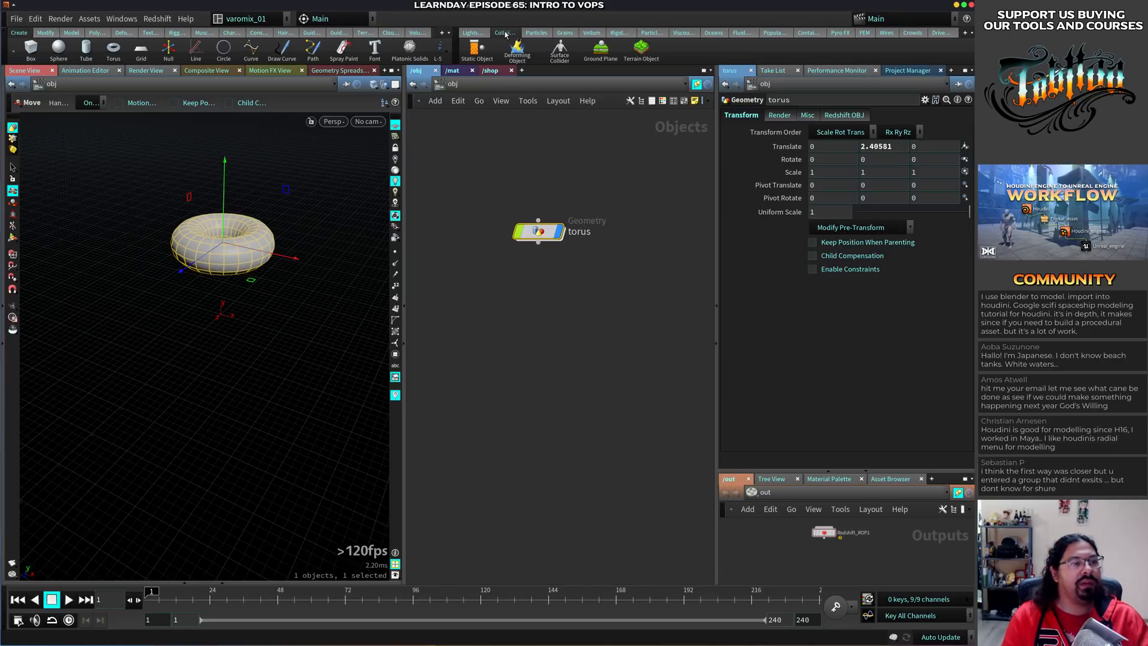
click(608, 57)
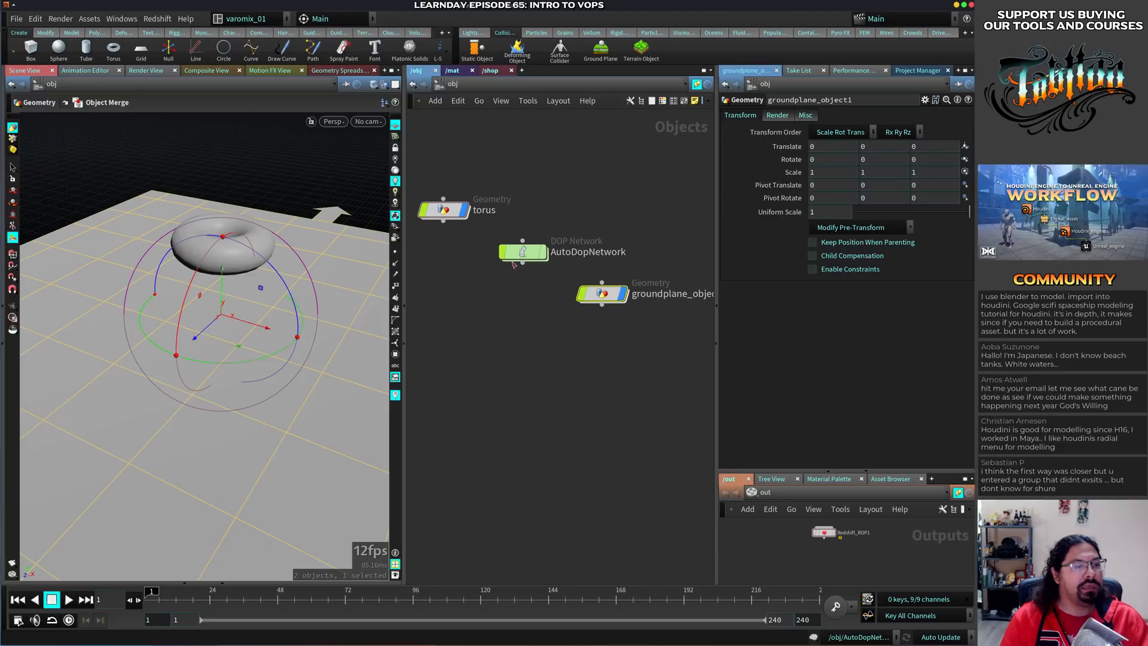
Turn the torus into a Vellum Softbody
click(443, 210)
click(591, 33)
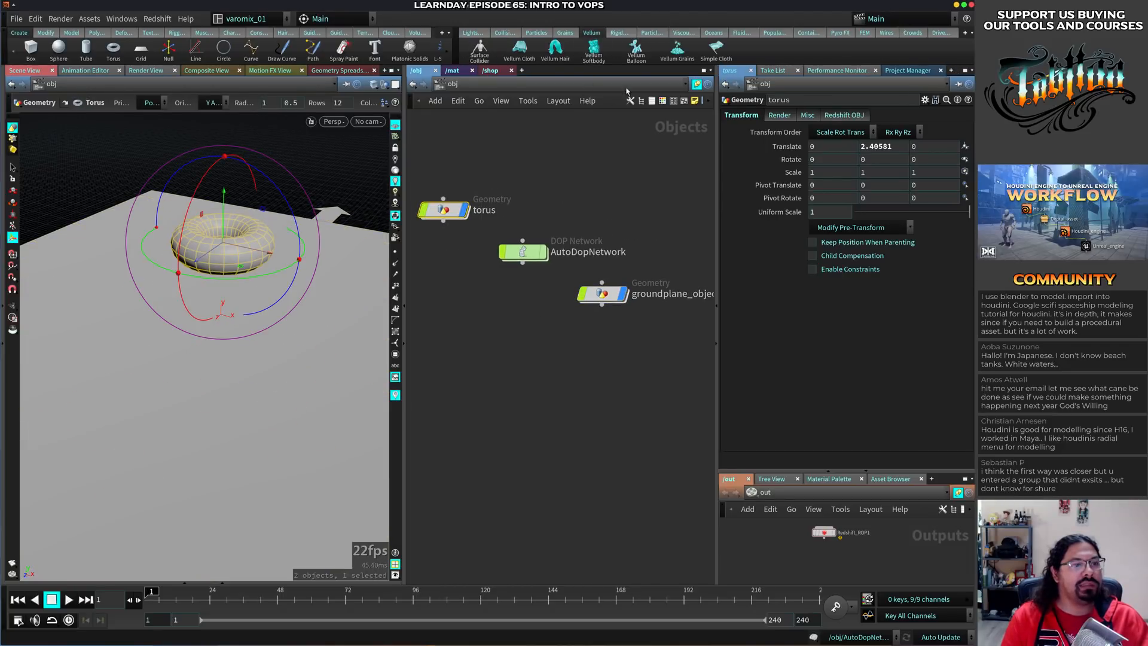
click(593, 52)
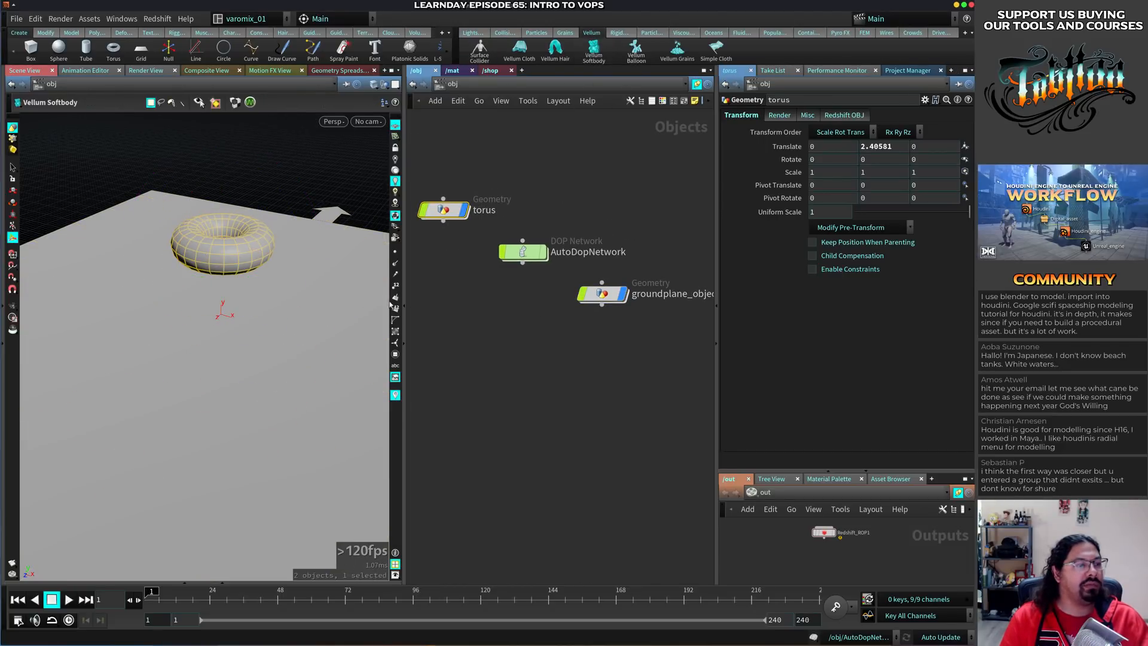
key(Return)
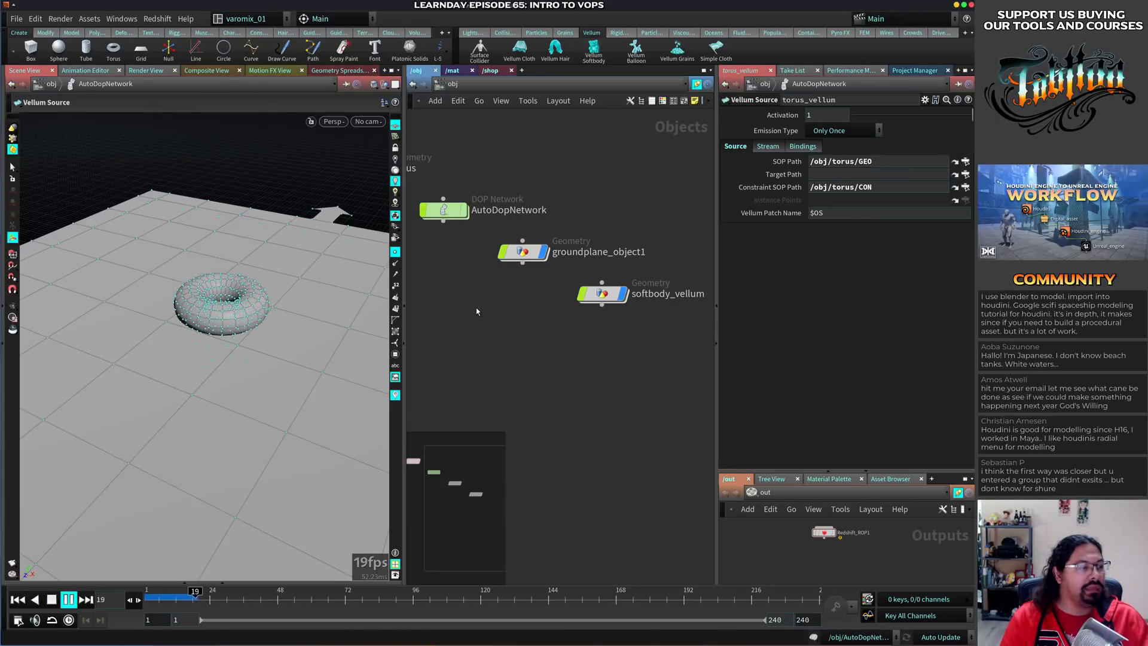
Turn off the point display in the viewport and move the torus node closer to AutoDopNetwork
click(395, 251)
middle_drag(545, 375, 611, 338)
key(o)
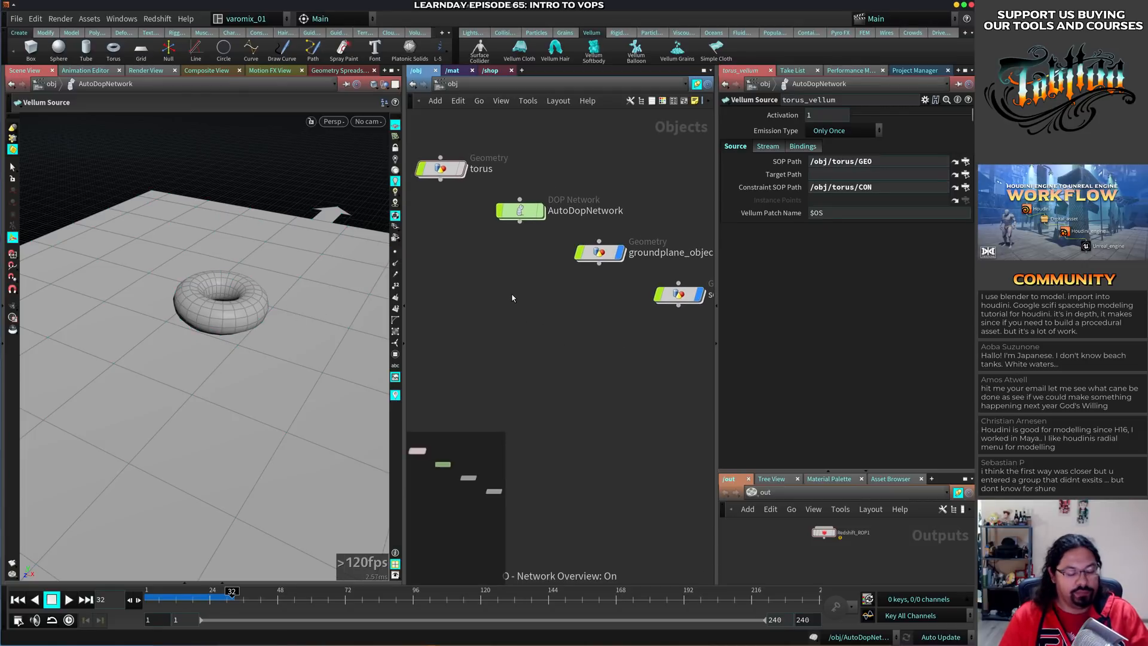
key(o)
middle_drag(512, 299, 550, 353)
drag(480, 223, 531, 214)
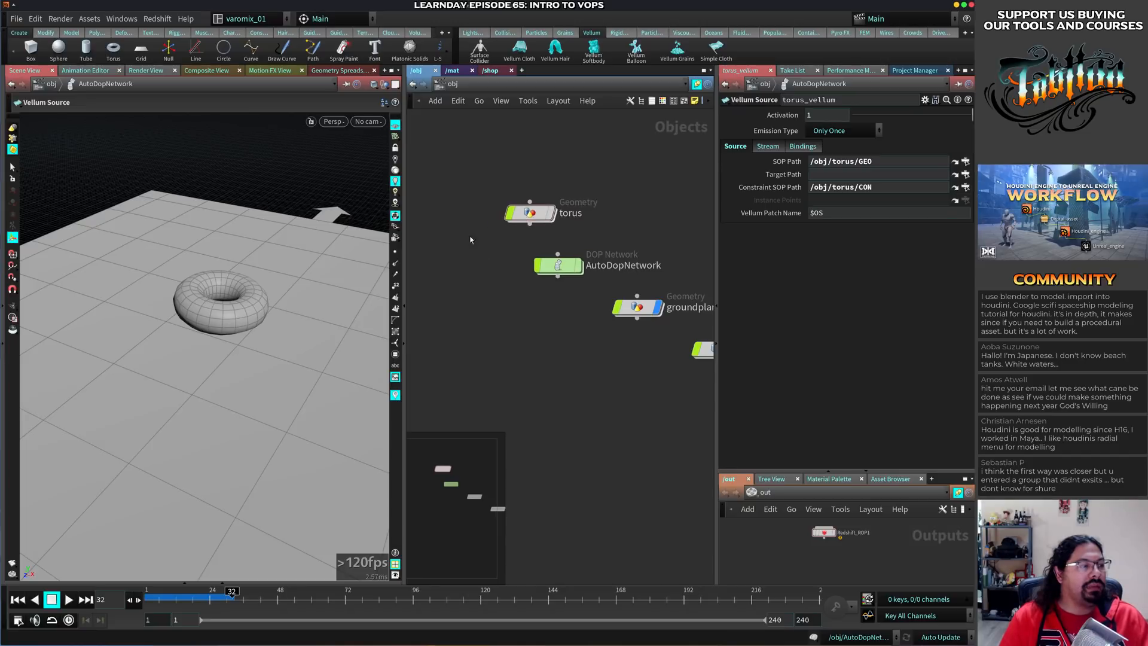
middle_drag(485, 149, 490, 192)
key(Tab)
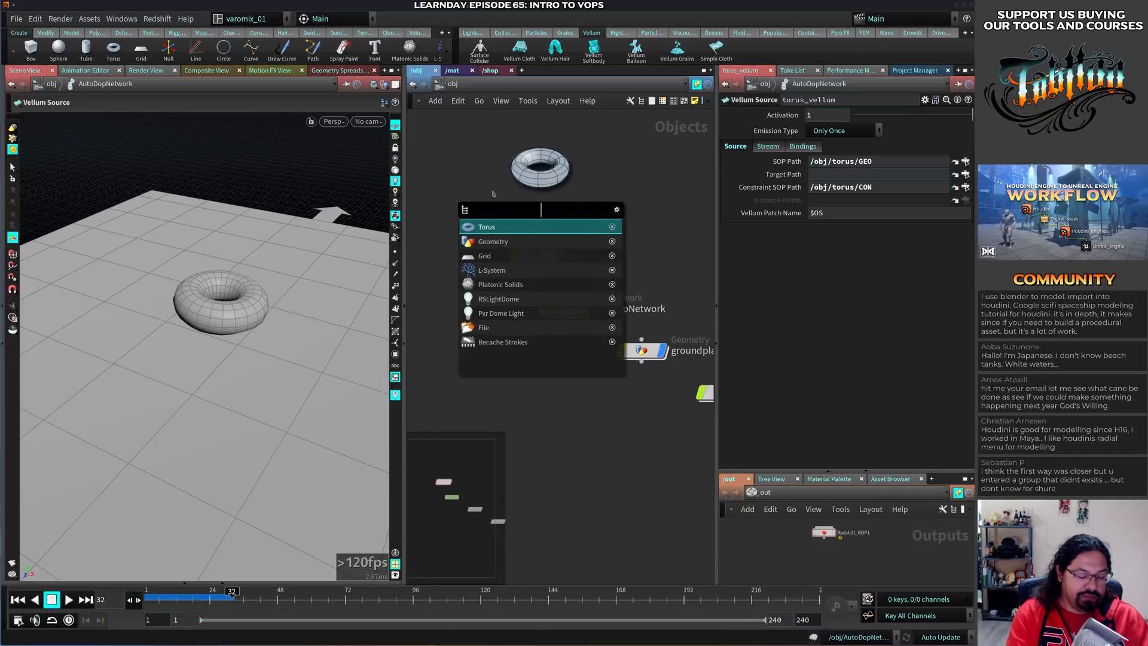
text(rob)
text(tes)
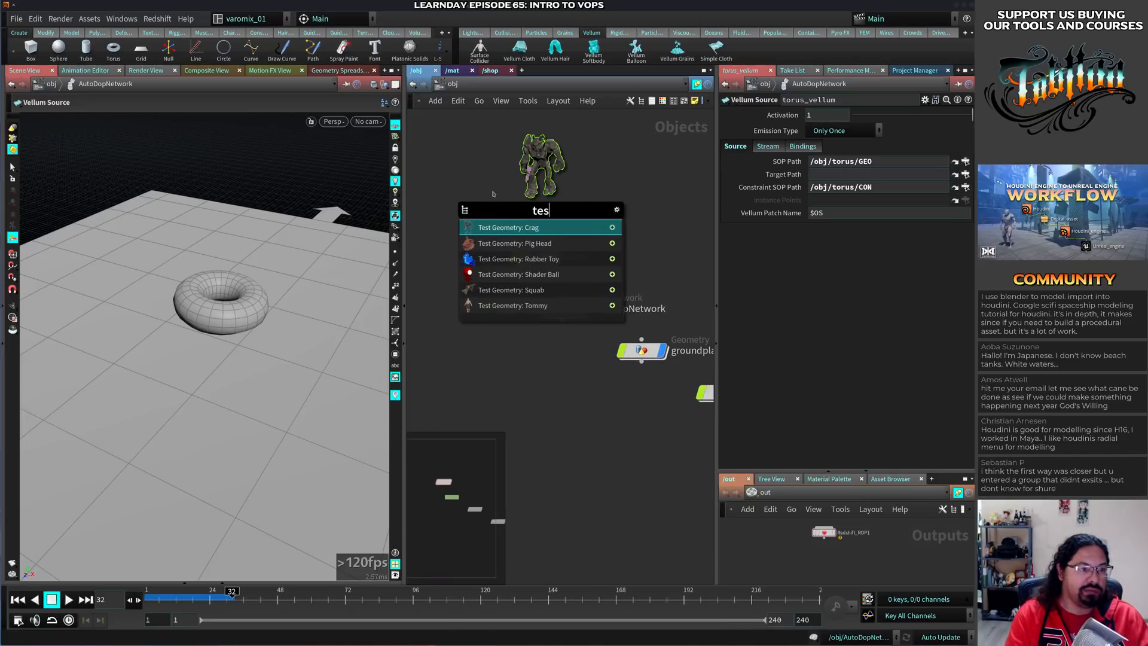
key(Escape)
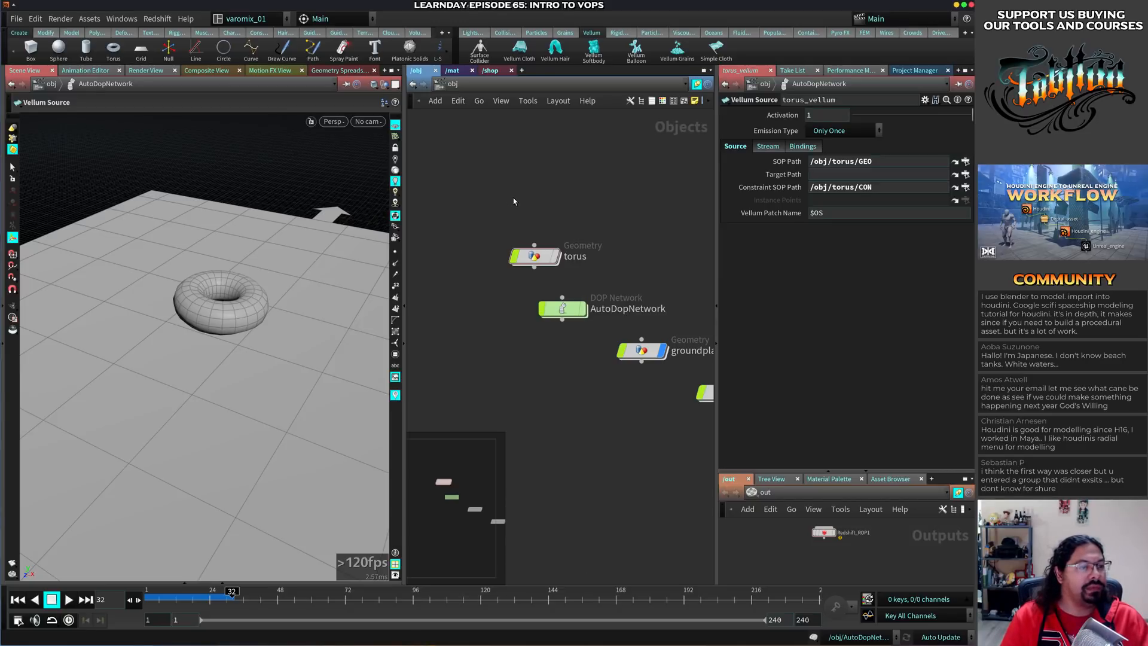
Rewind the simulation to frame 1 and frame all the nodes in the object network
key(ctrl+Up)
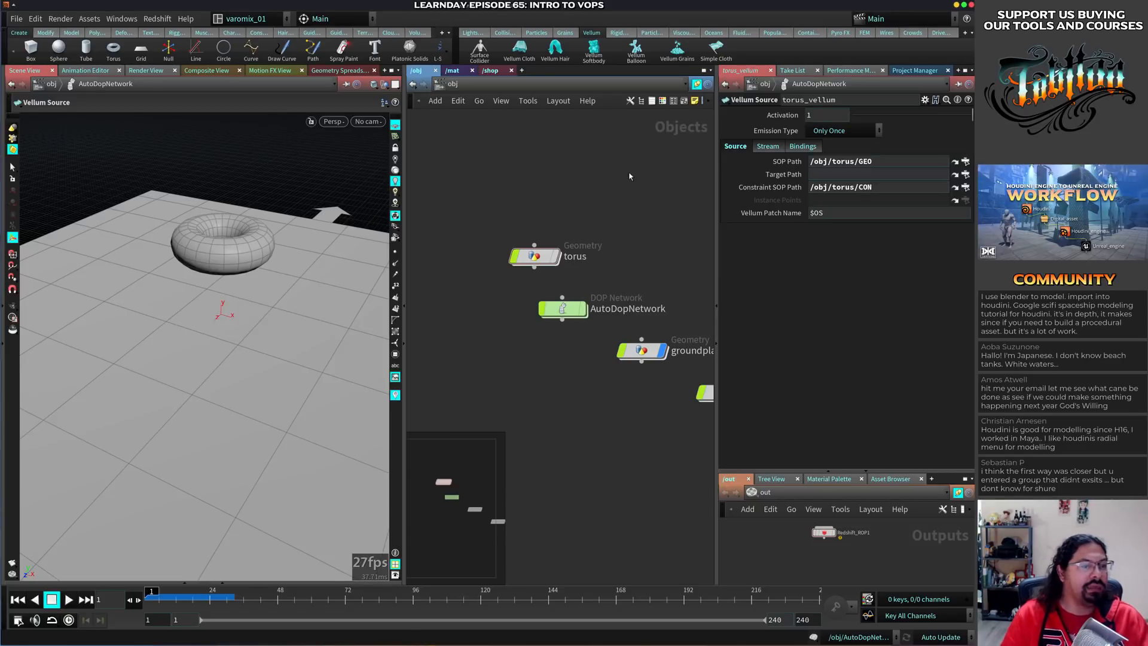
key(Tab)
key(Escape)
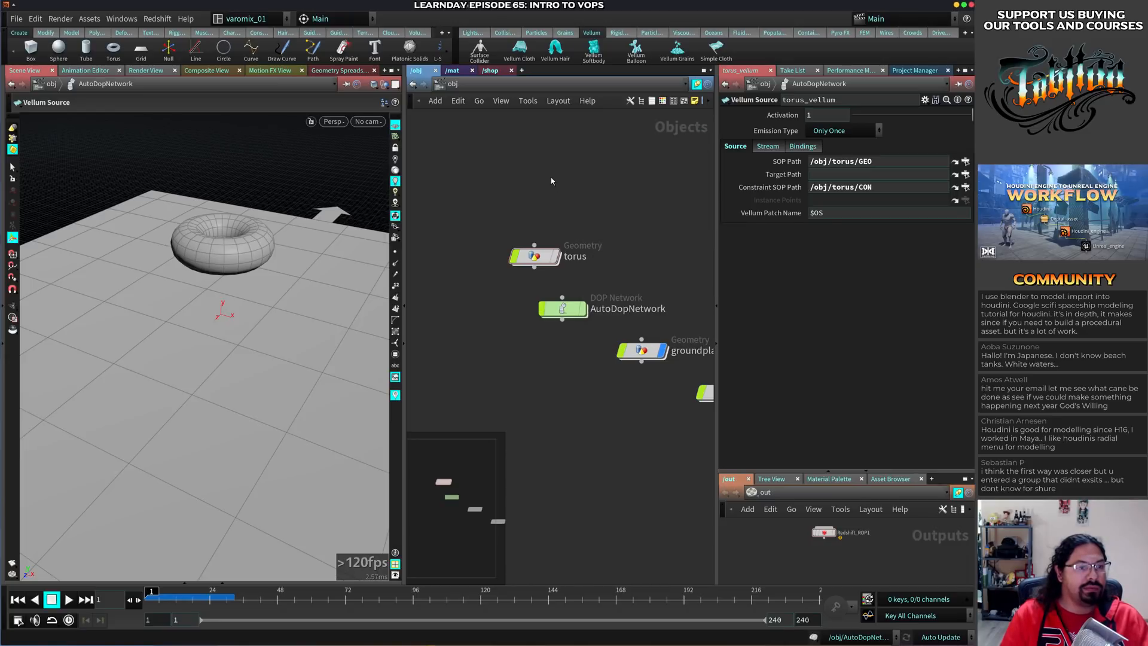
key(h)
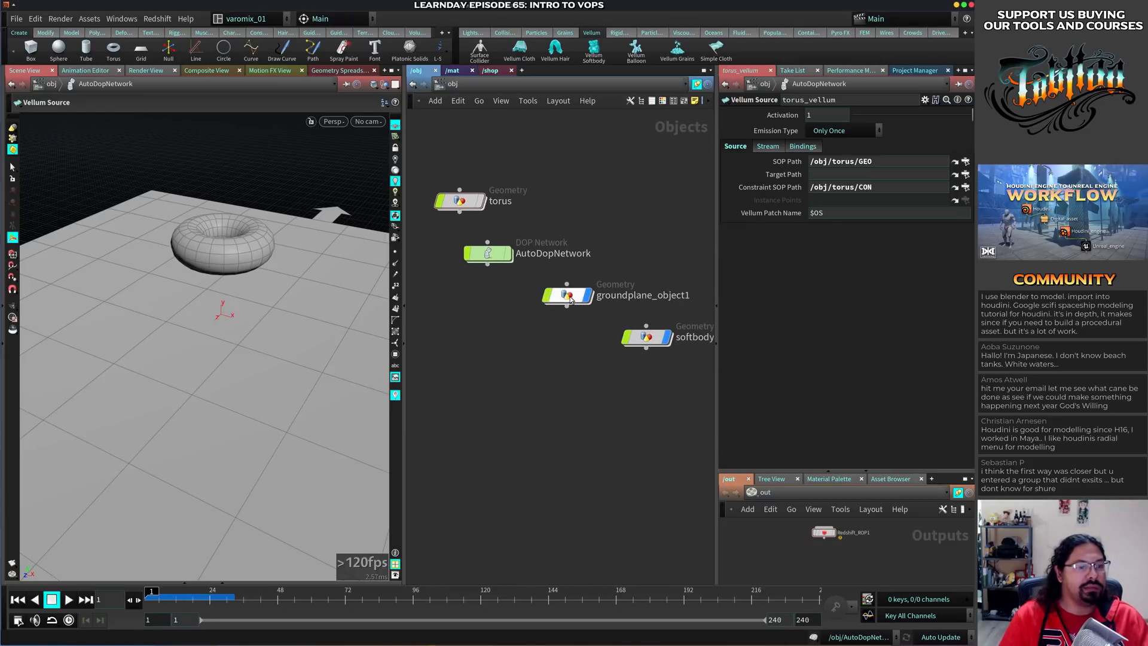
Add a Test Geometry: Rubber Toy object and place its node above the torus node
key(Tab)
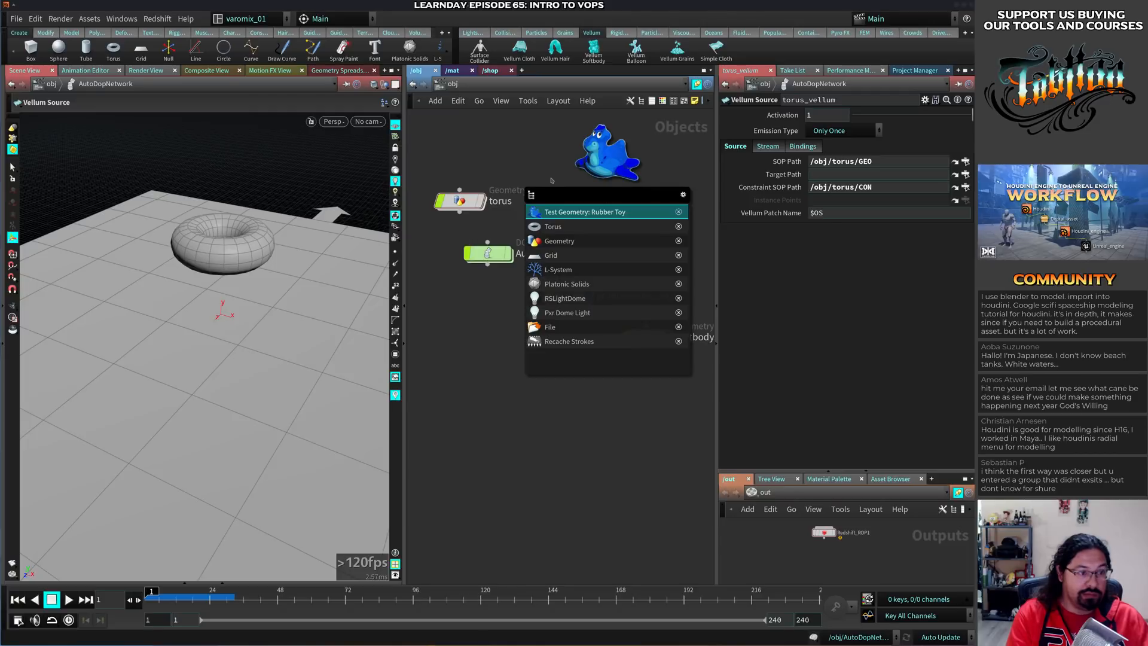
key(Escape)
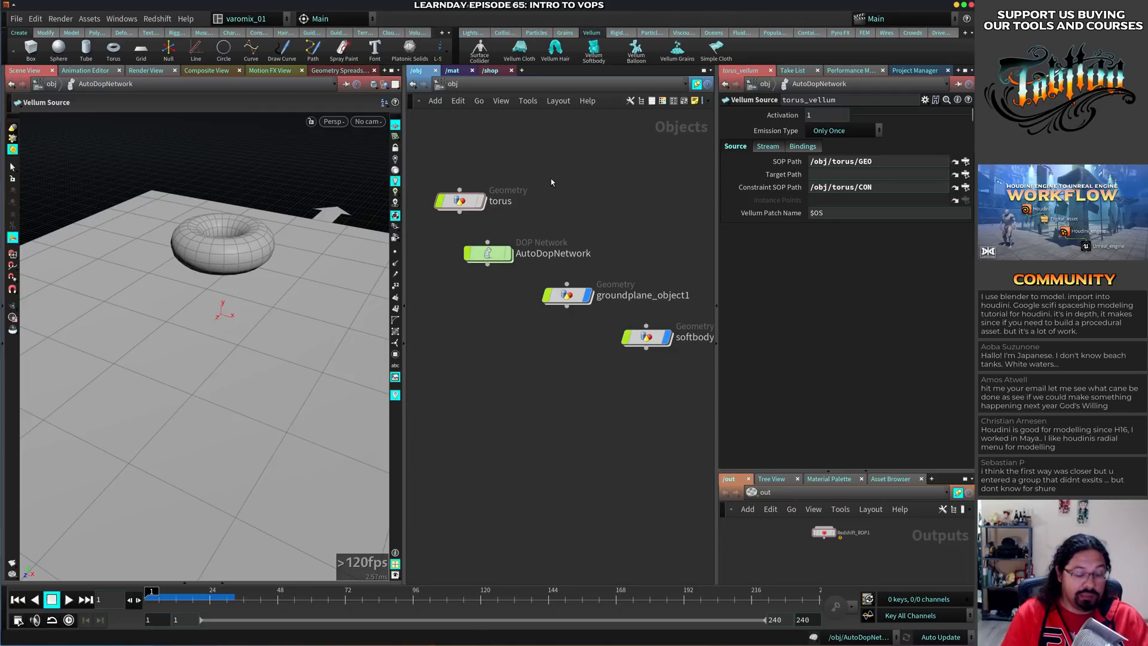
key(Tab)
text(geo)
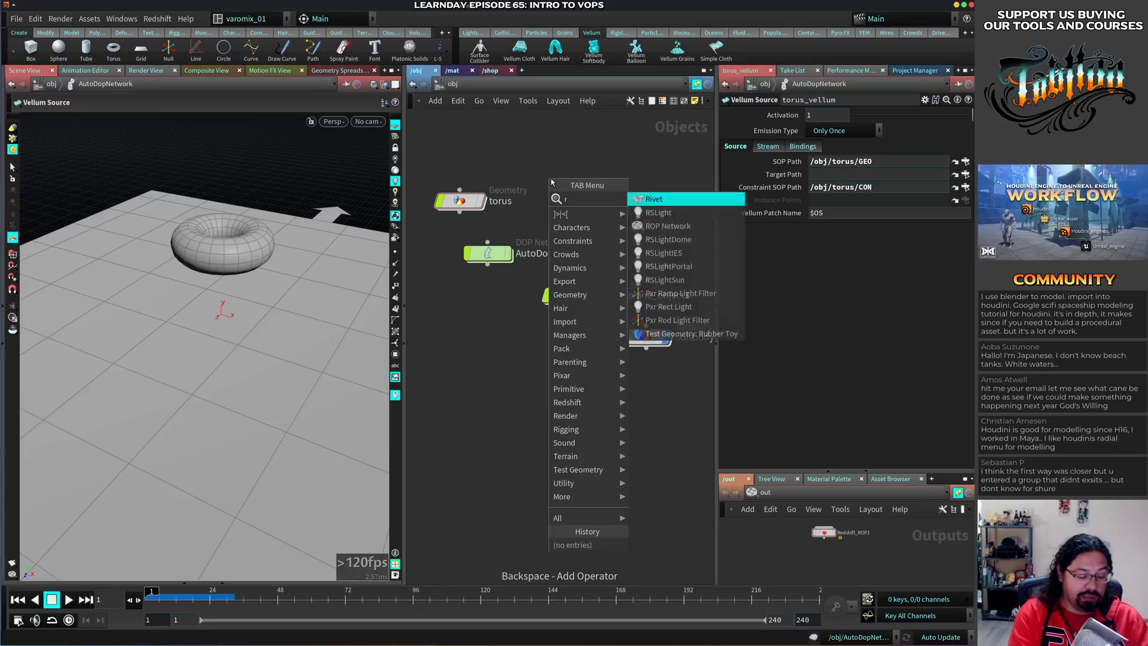
key(Return)
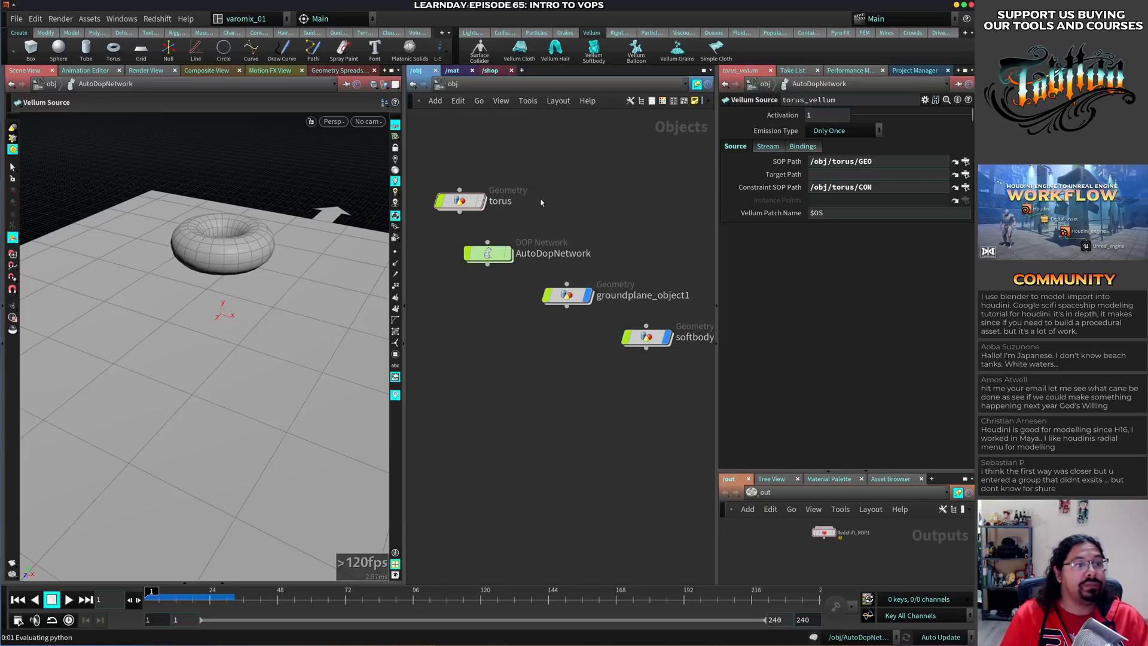
click(563, 166)
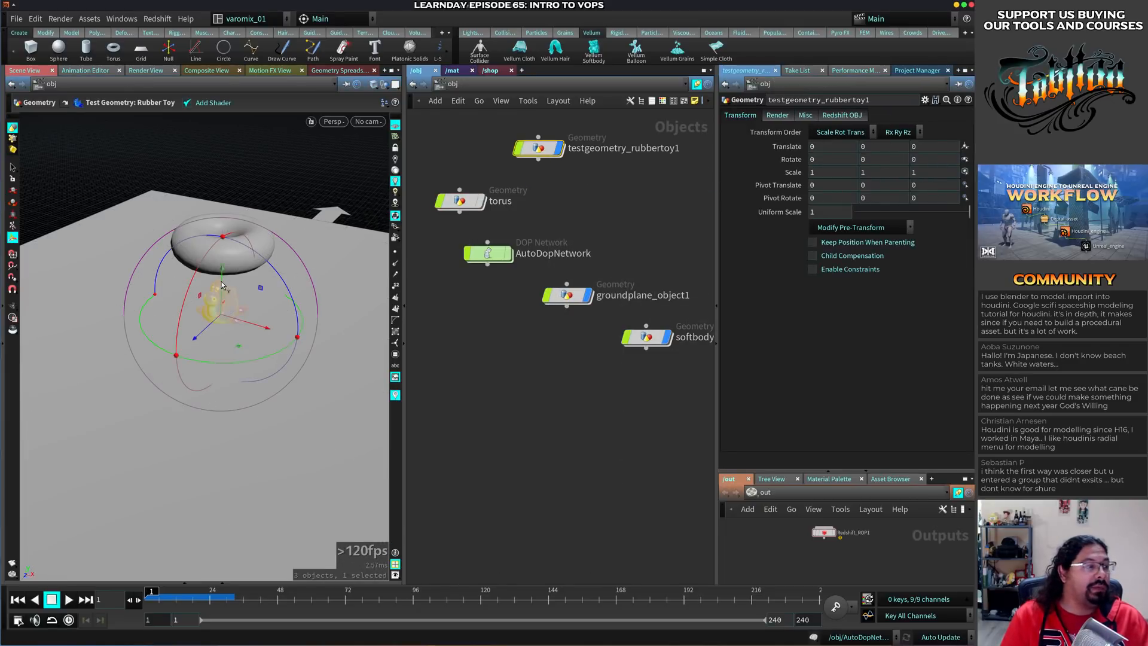
Raise the rubber toy above the torus to about 4.3 units on Y and set its uniform scale to 1.7
drag(221, 285, 222, 151)
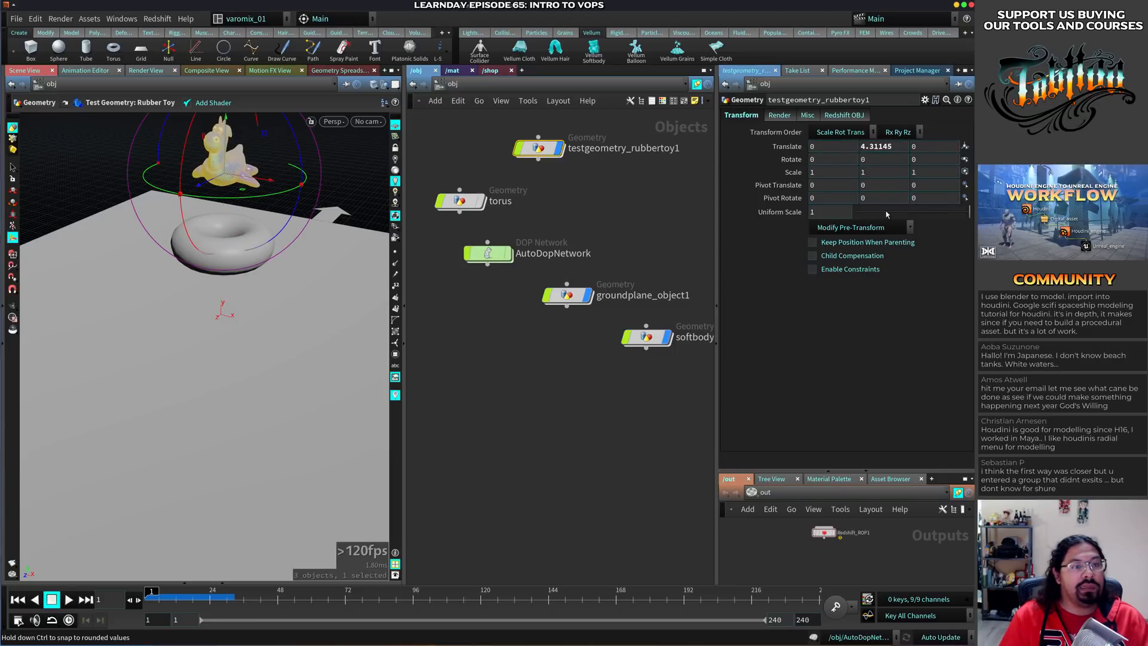
middle_drag(821, 211, 733, 223)
alt+middle_drag(261, 306, 284, 388)
alt+drag(284, 389, 287, 379)
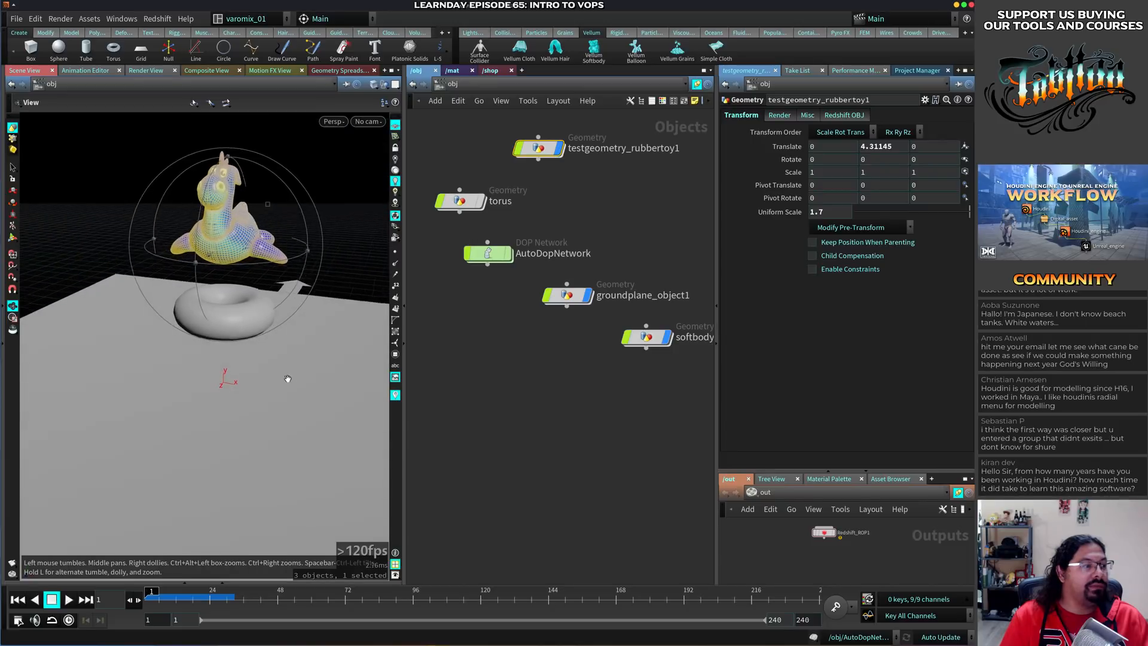
Make the rubber toy an RBD Hero Object in the simulation
click(502, 35)
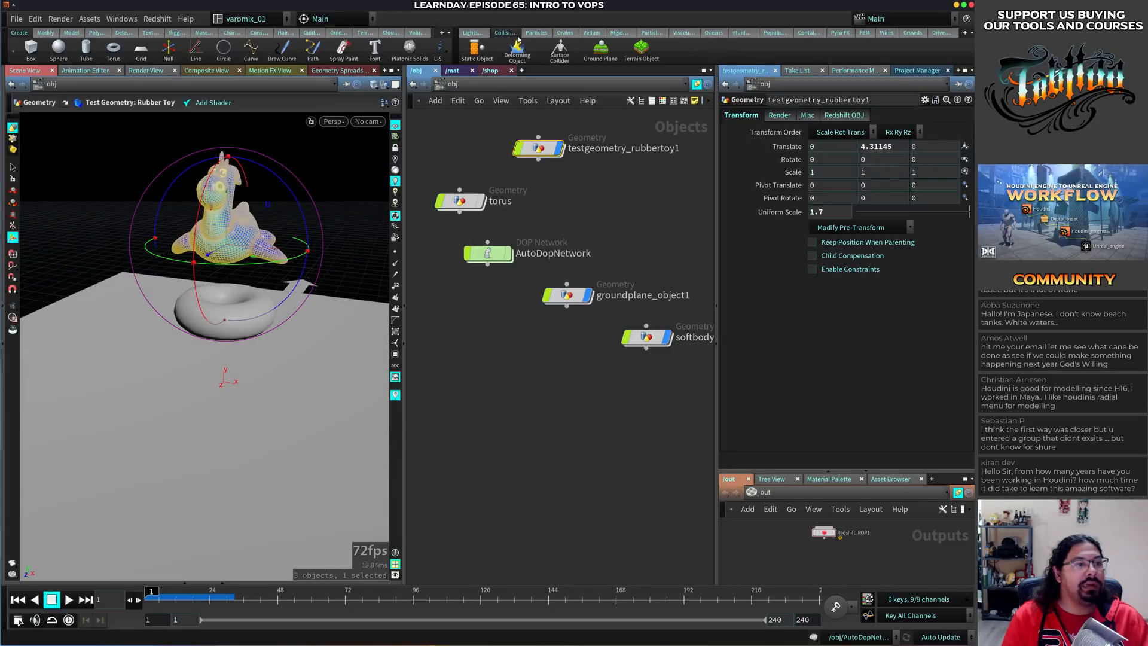
click(627, 35)
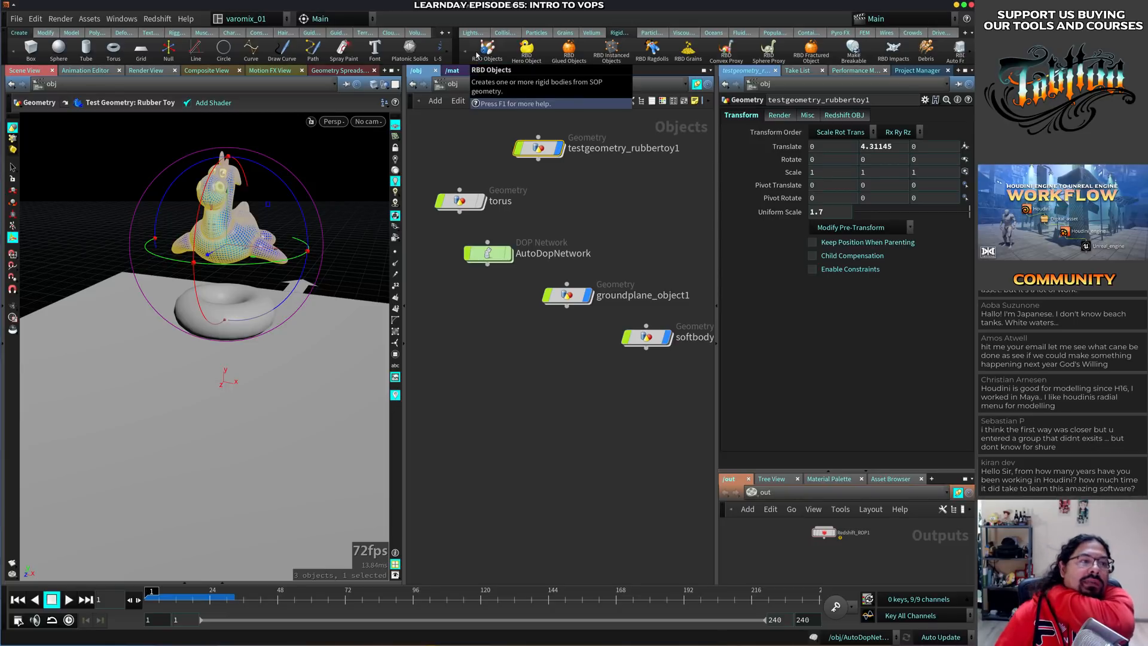
click(532, 49)
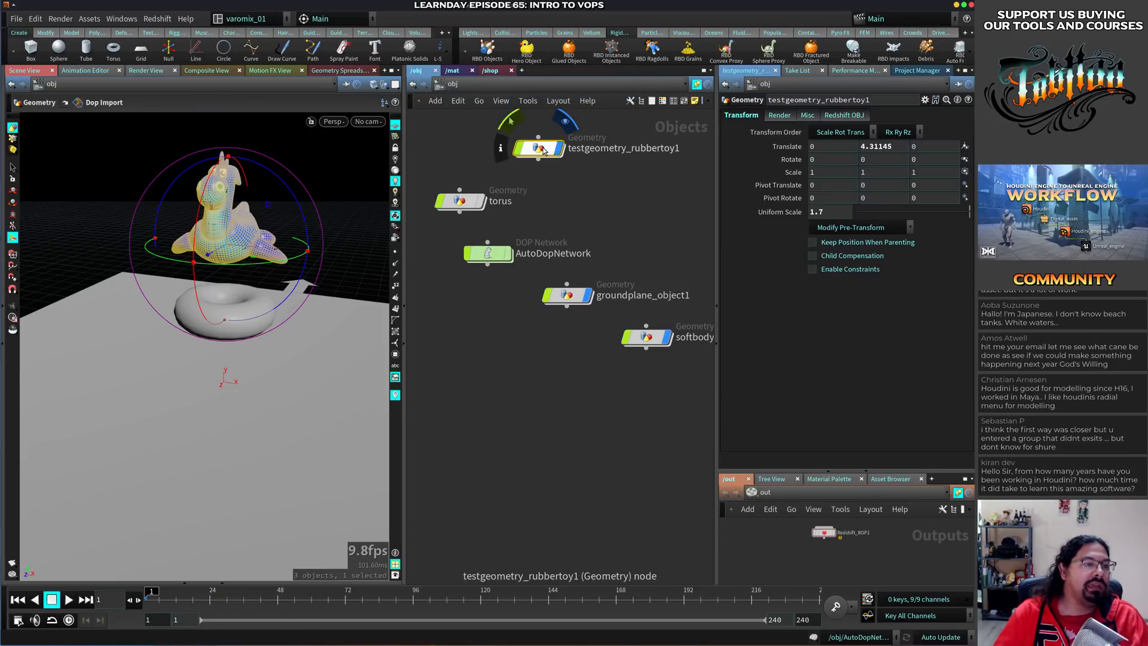
Play the simulation to frame 32, stop it and inspect up close how the rubber toy rests on the soft torus
key(Up)
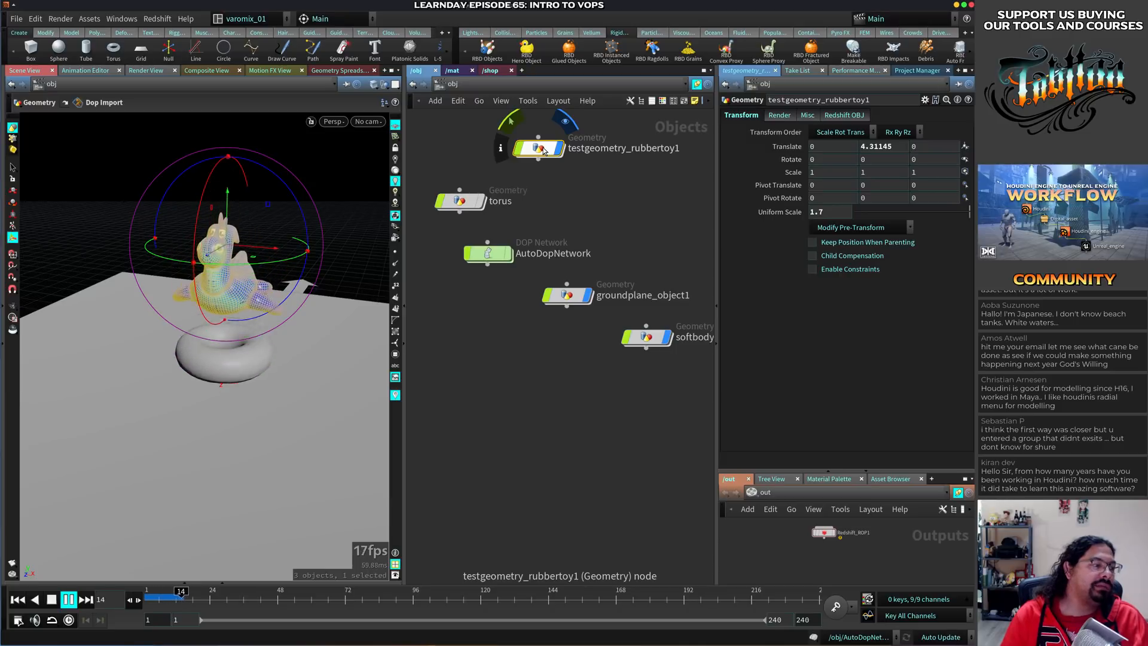
key(Up)
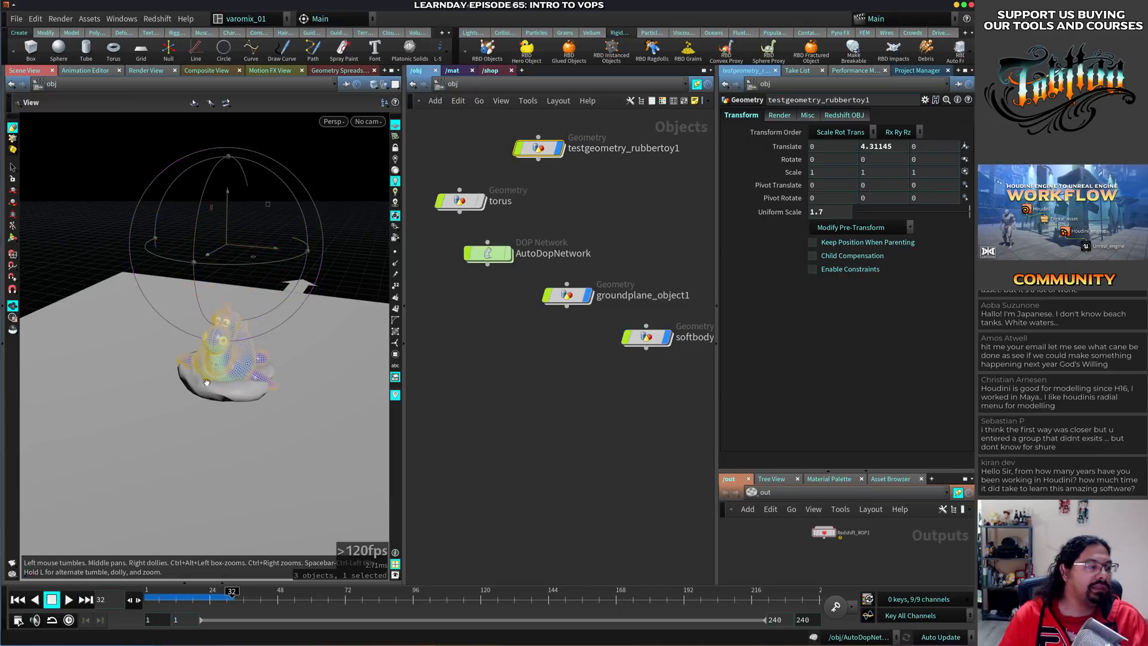
right_drag(206, 381, 332, 386)
drag(332, 386, 187, 377)
right_drag(187, 376, 302, 374)
drag(302, 374, 252, 370)
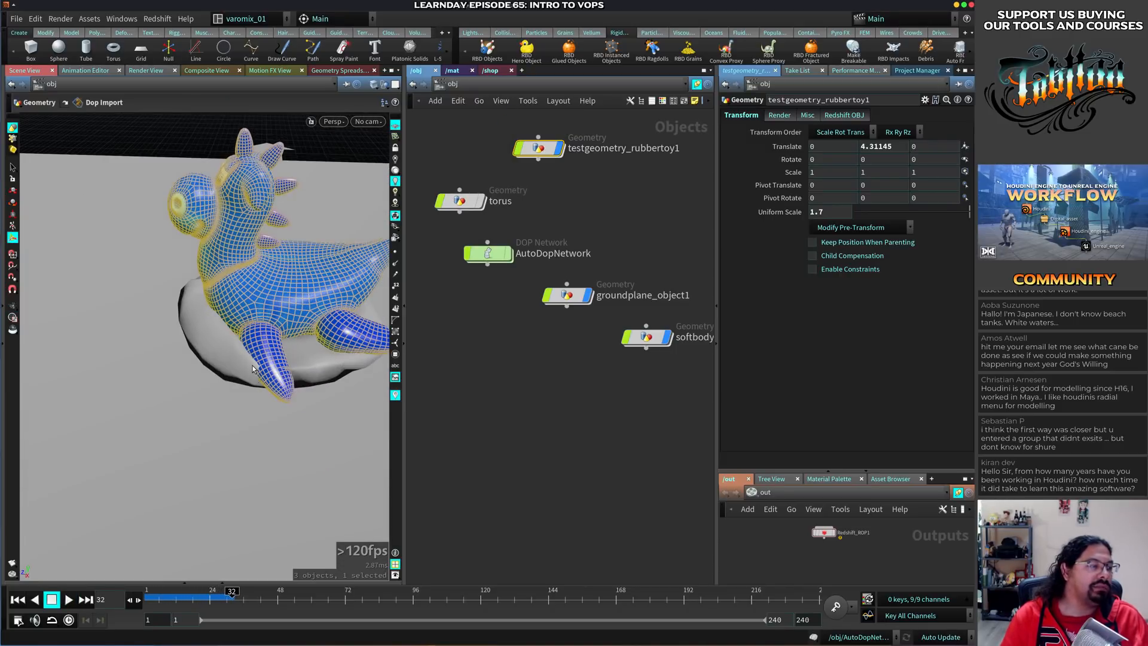
Return the simulation to the first frame and insert a Remesh with target edge length 0.1 after torus1 inside the torus object
key(Up)
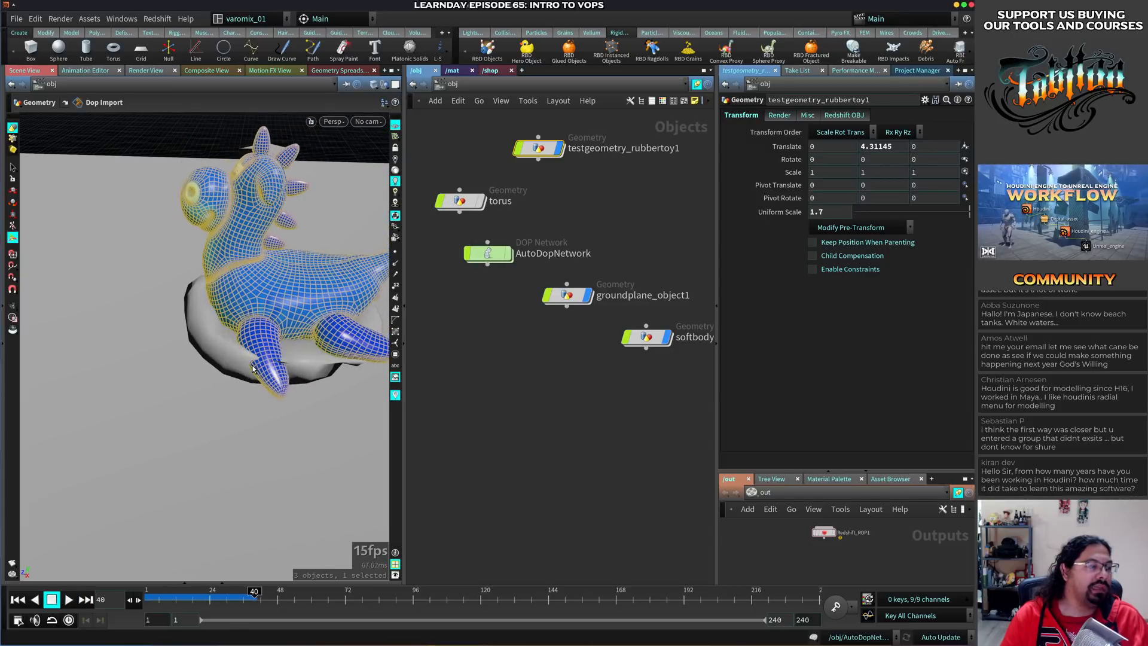
key(Up)
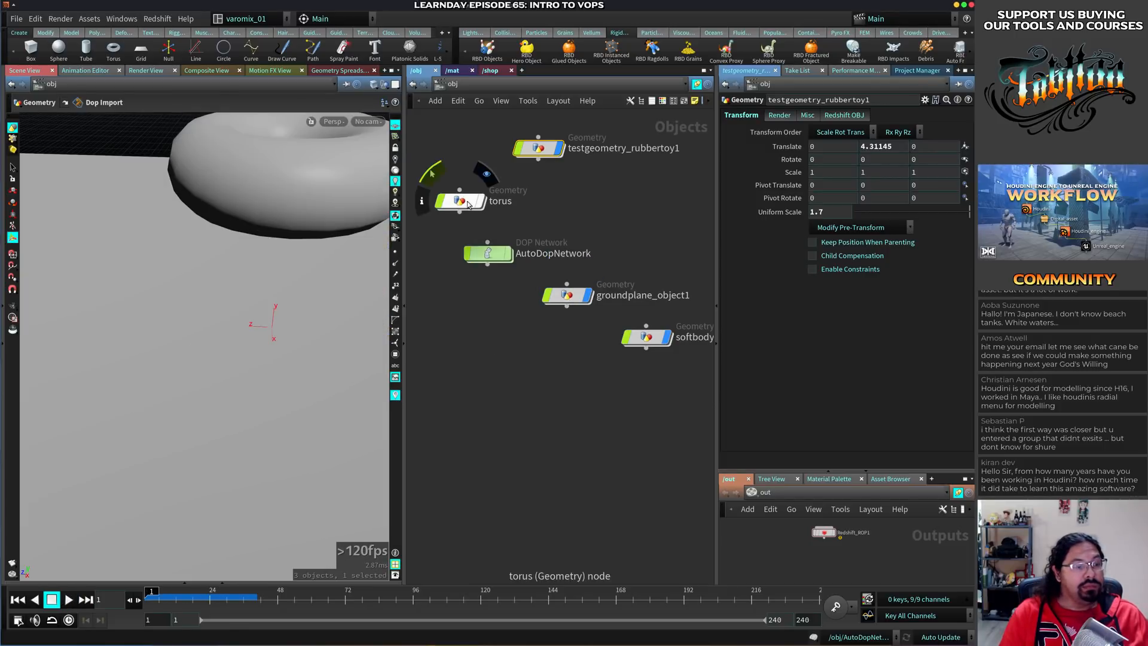
click(459, 200)
double_click(460, 202)
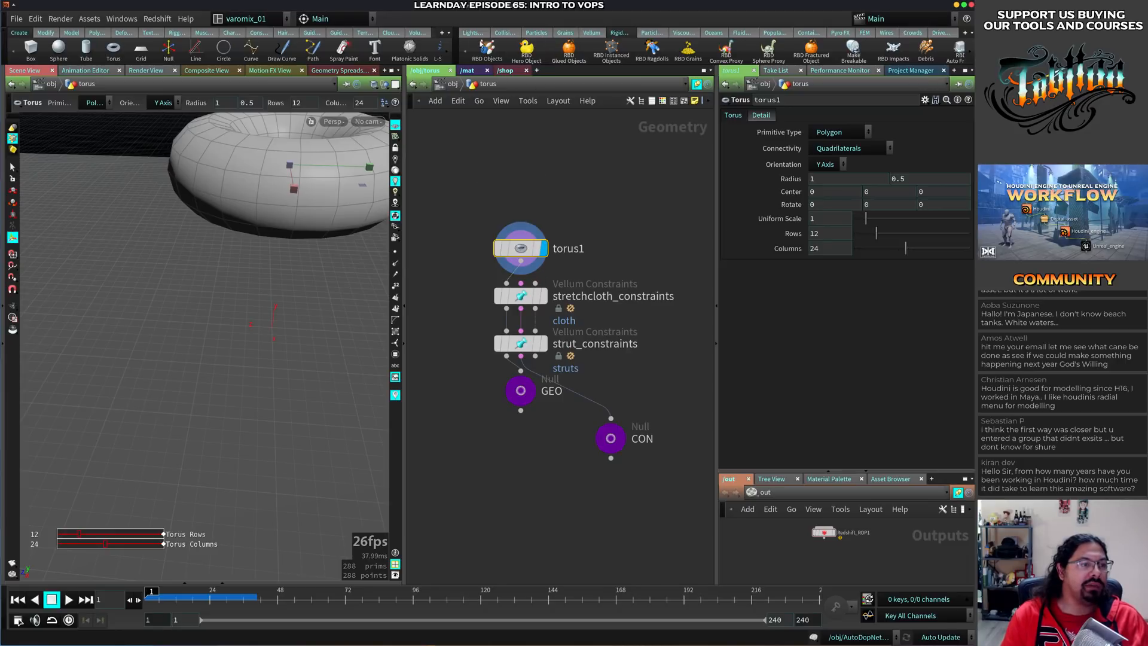
drag(525, 249, 524, 222)
right_click(525, 233)
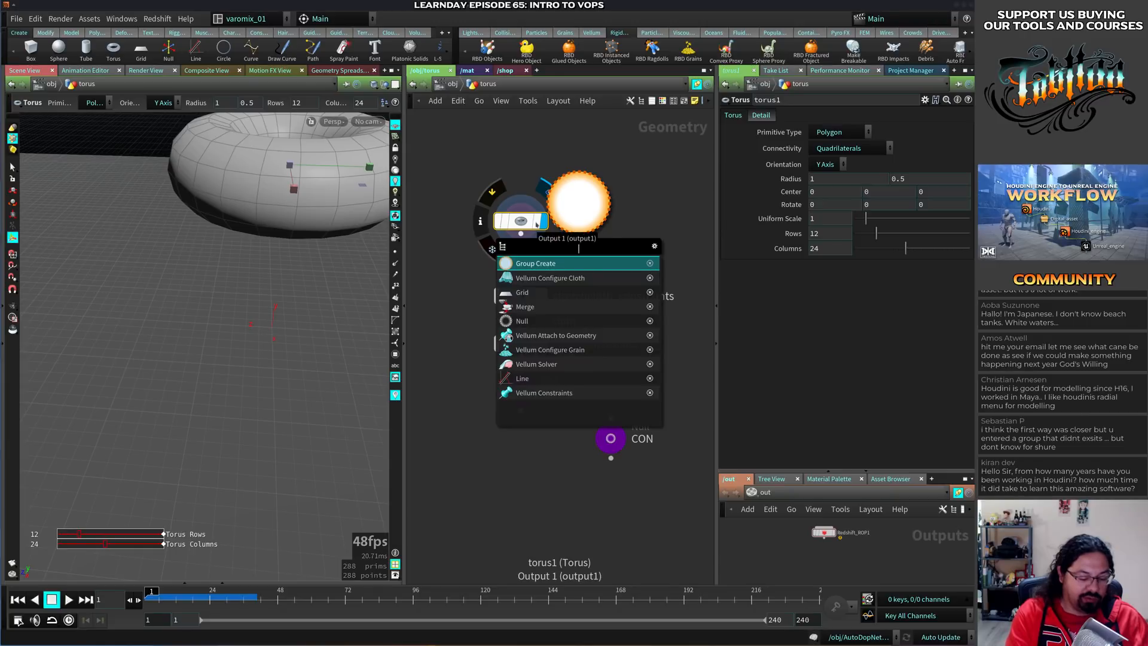
text(remesh)
key(Return)
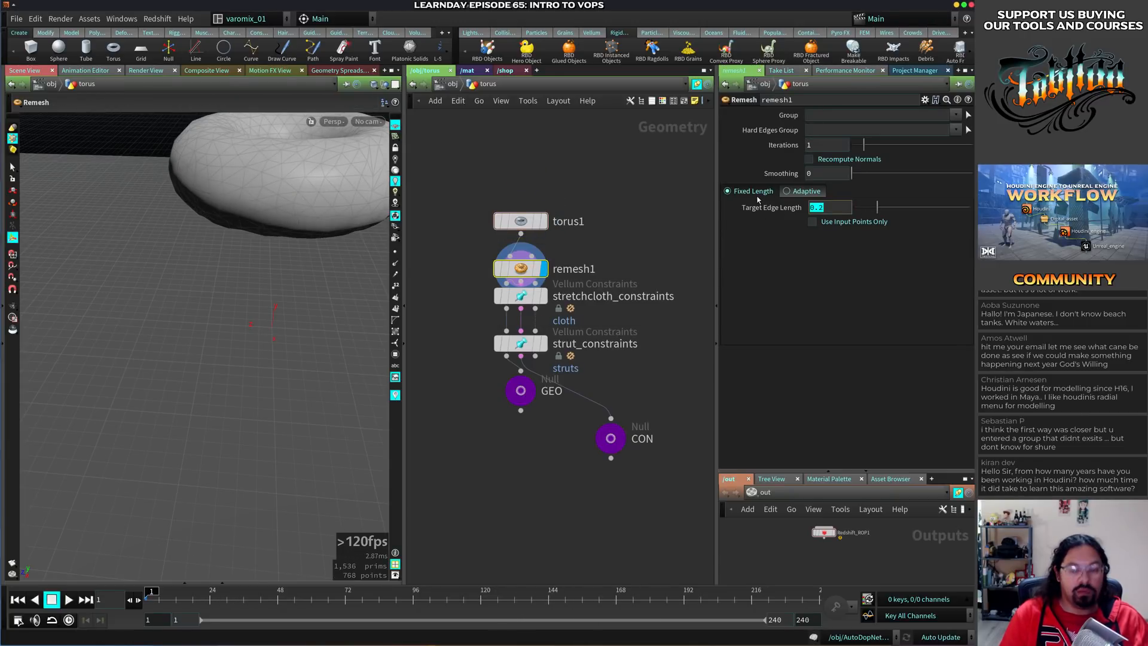
text(0.1)
key(Return)
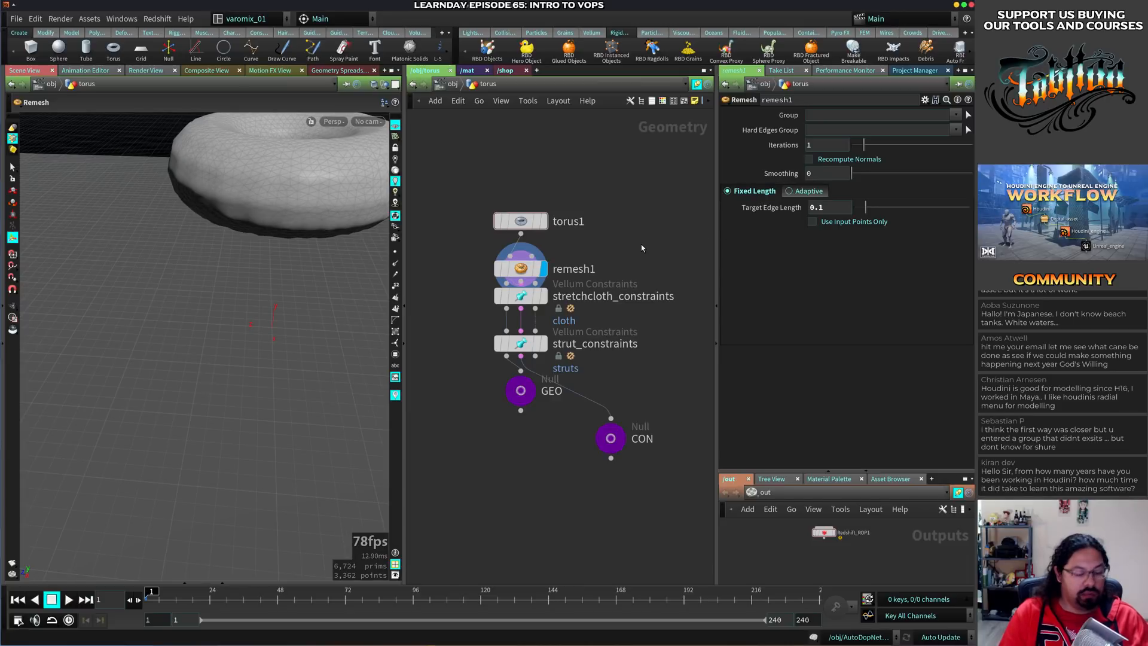
Play the remeshed softbody simulation twice from the object level and examine how the torus deforms and wrinkles under the rubber toy
key(u)
key(Up)
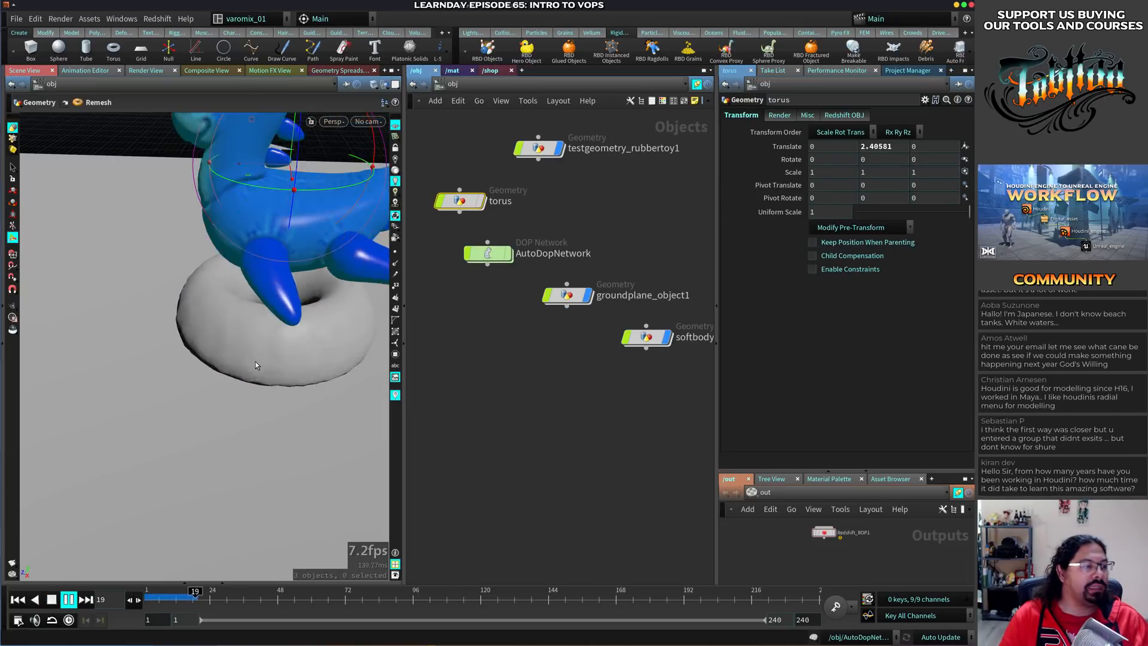
alt+right_drag(272, 390, 189, 384)
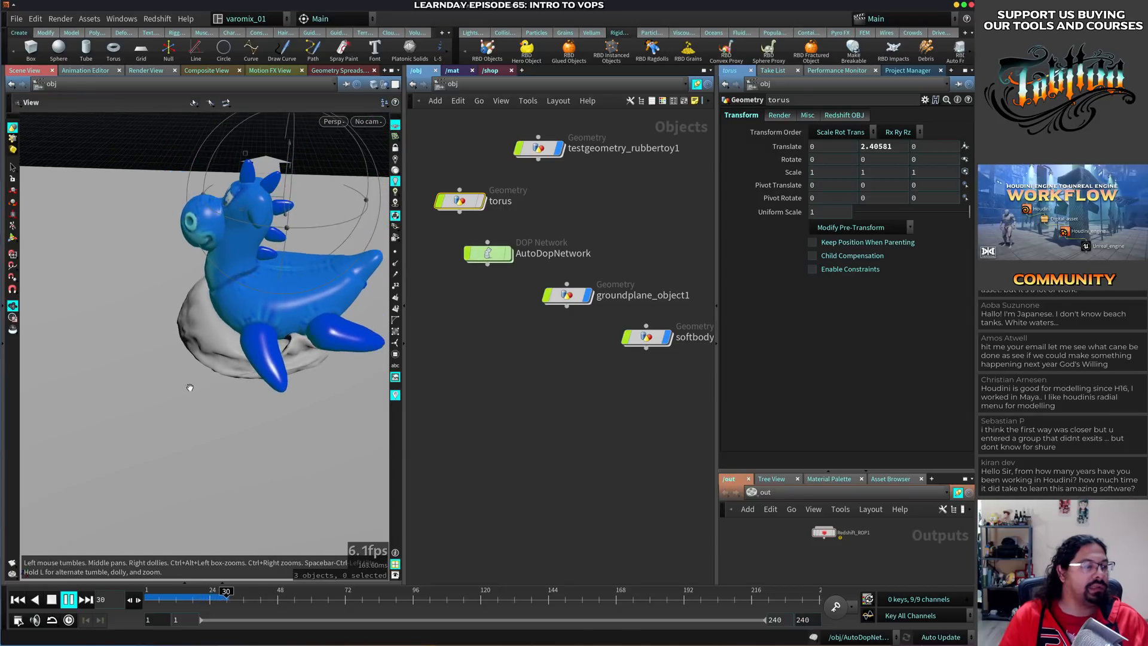
alt+drag(190, 384, 216, 419)
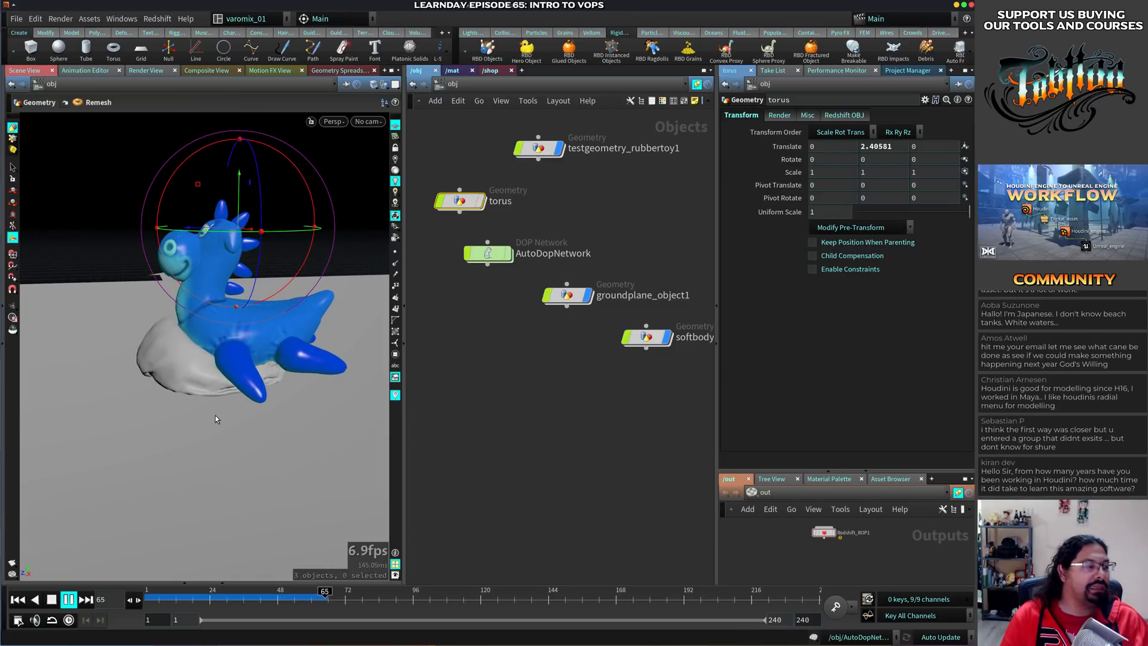
key(ctrl+Up)
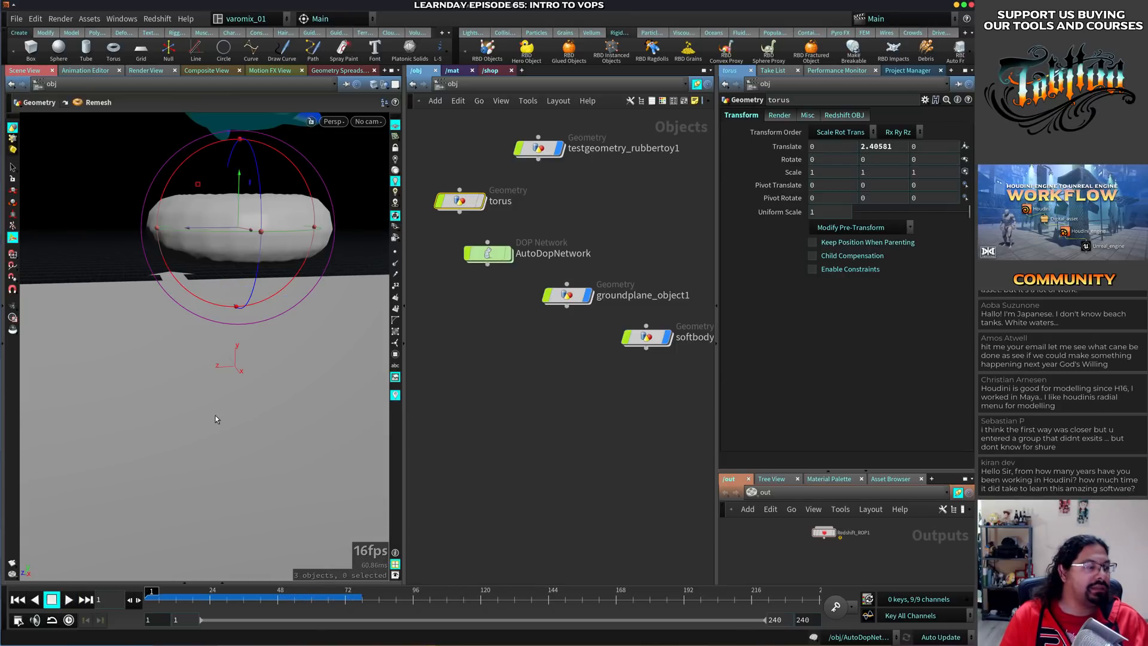
key(Up)
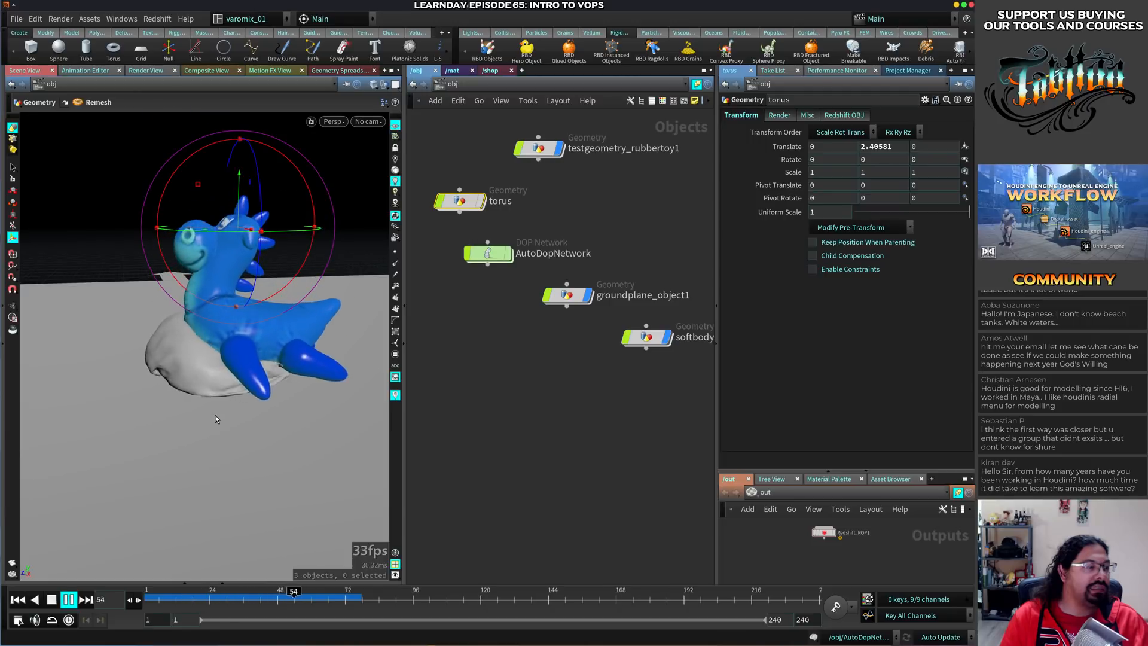
Reset the timeline to frame 1 and delete all five objects of the softbody scene
key(ctrl+Up)
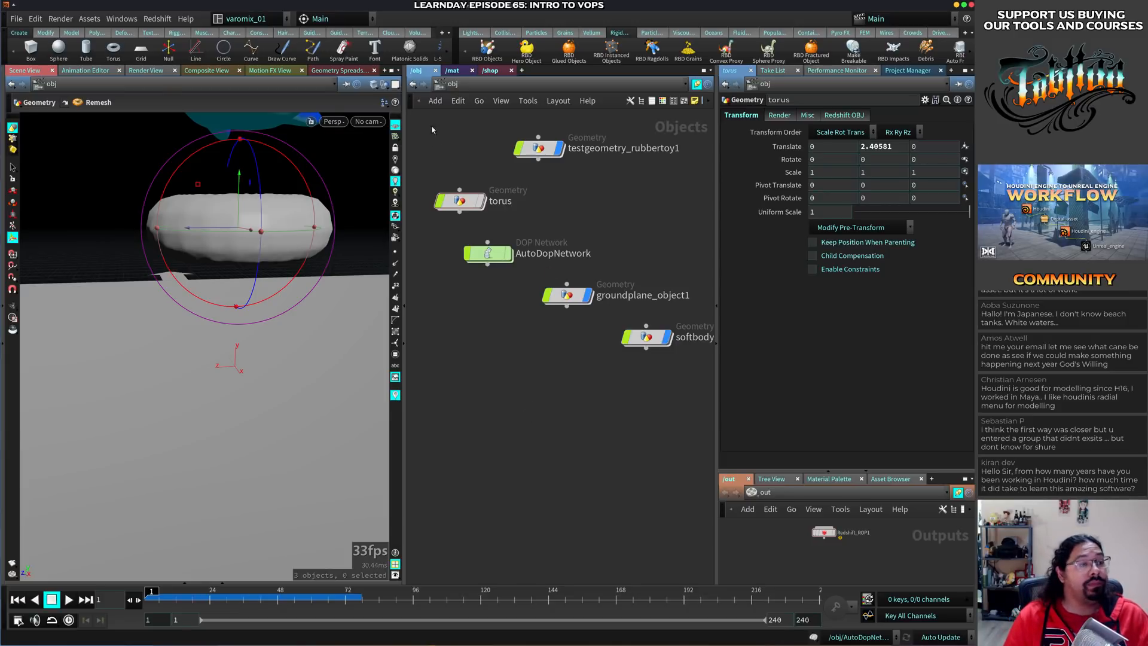
drag(421, 126, 645, 377)
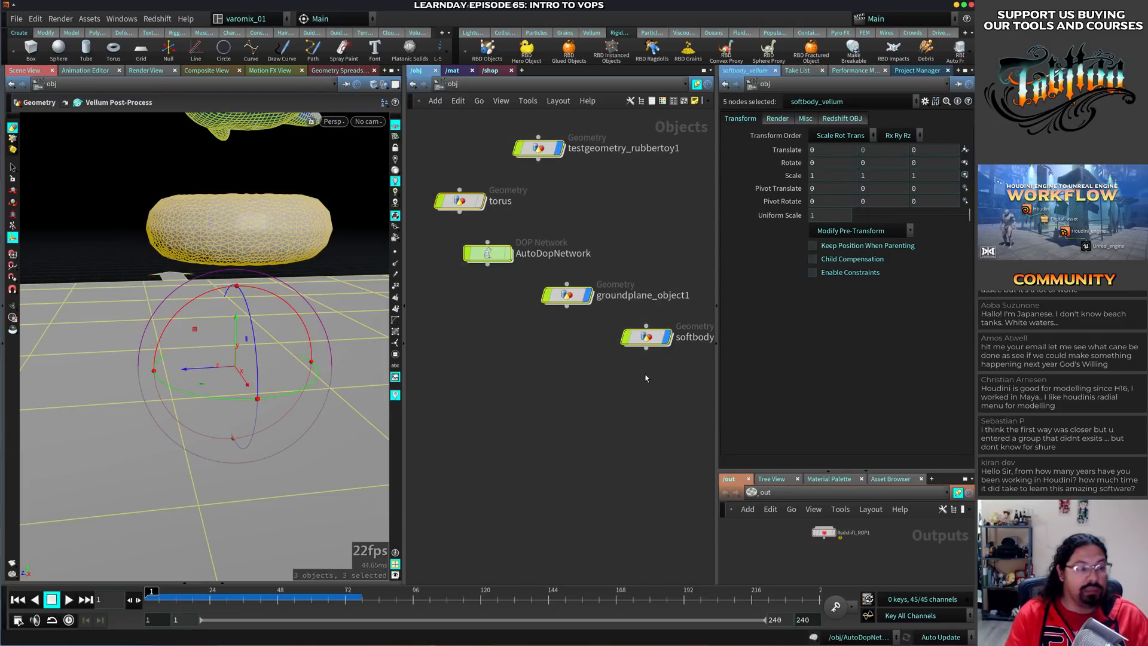
key(Delete)
key(Tab)
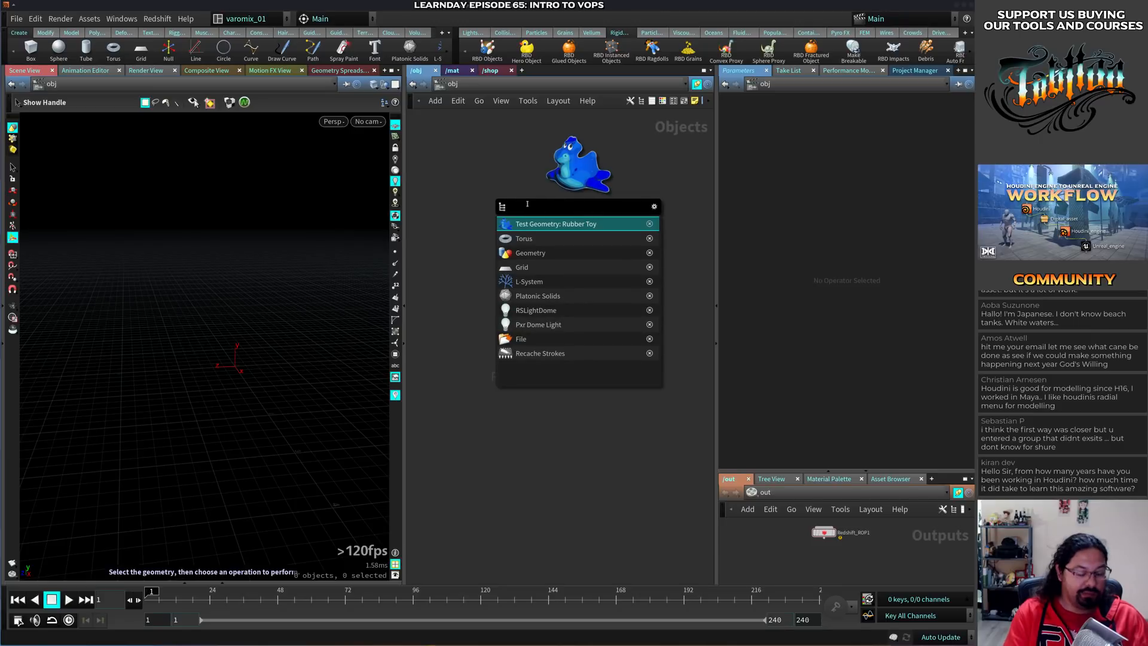
key(Down)
key(Return)
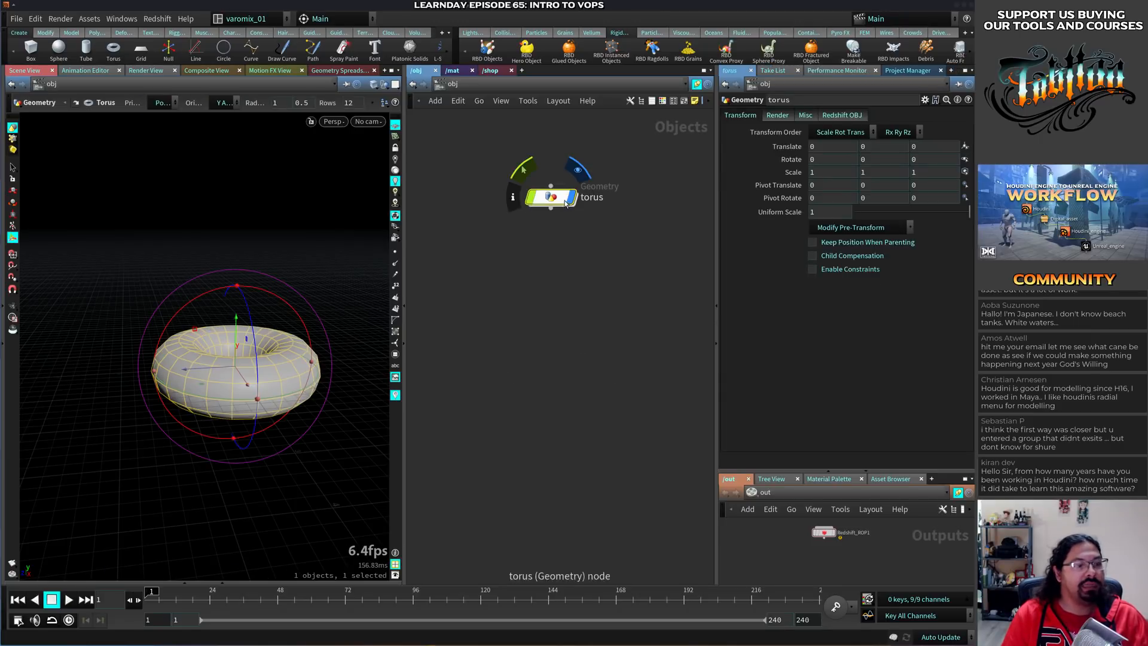
click(569, 180)
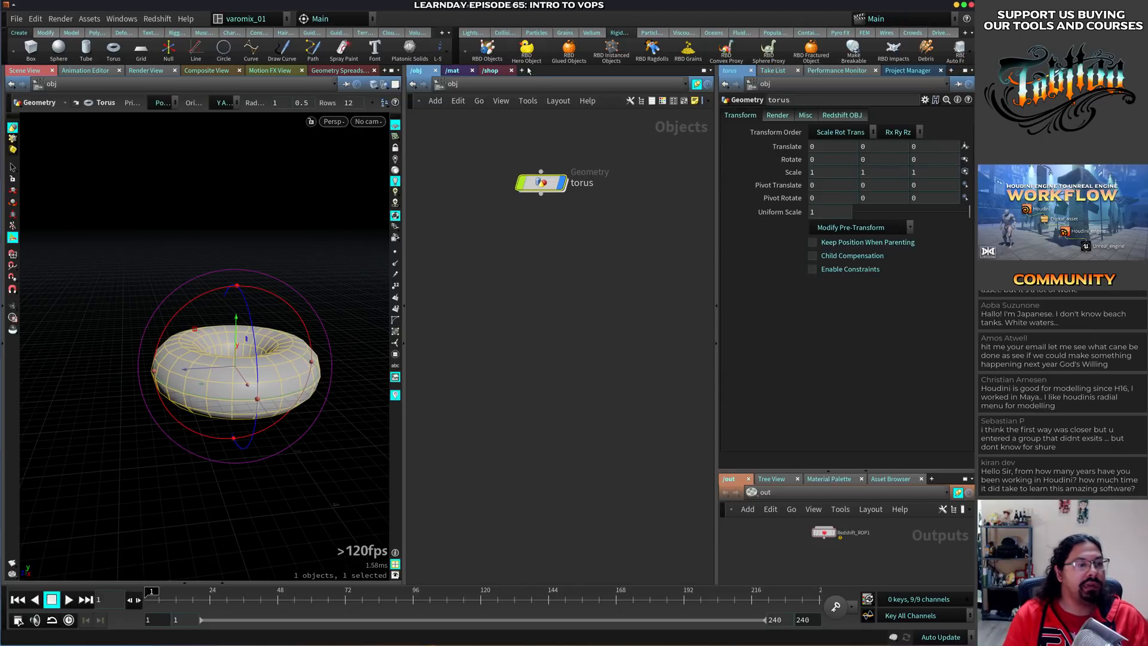
drag(534, 192, 526, 179)
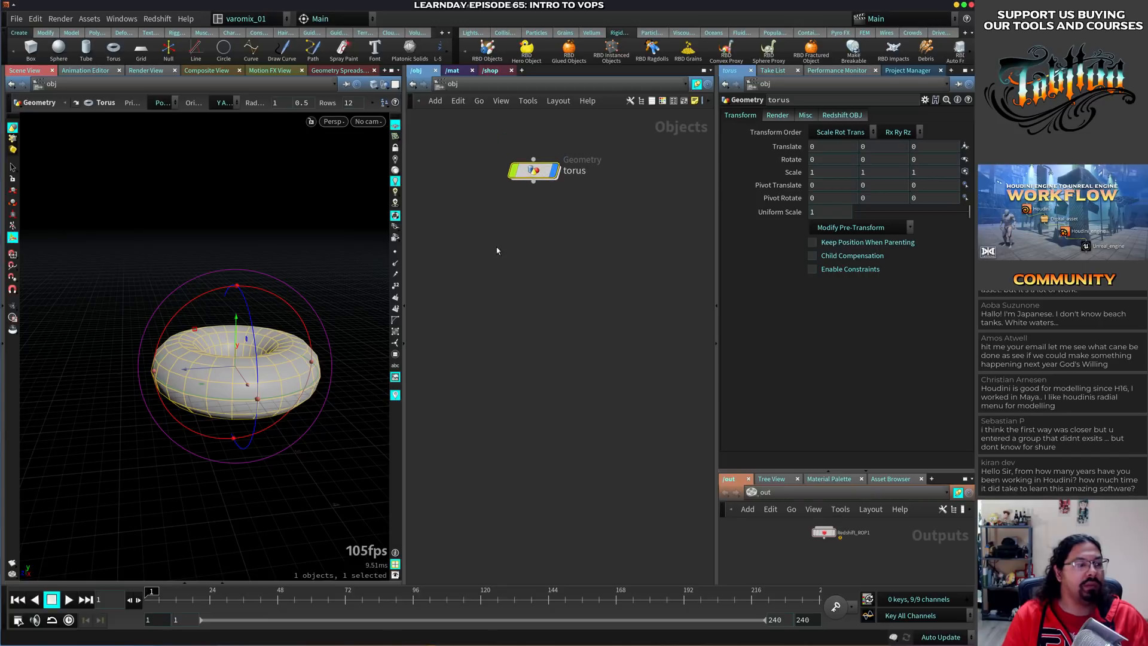
click(519, 224)
click(533, 169)
key(Delete)
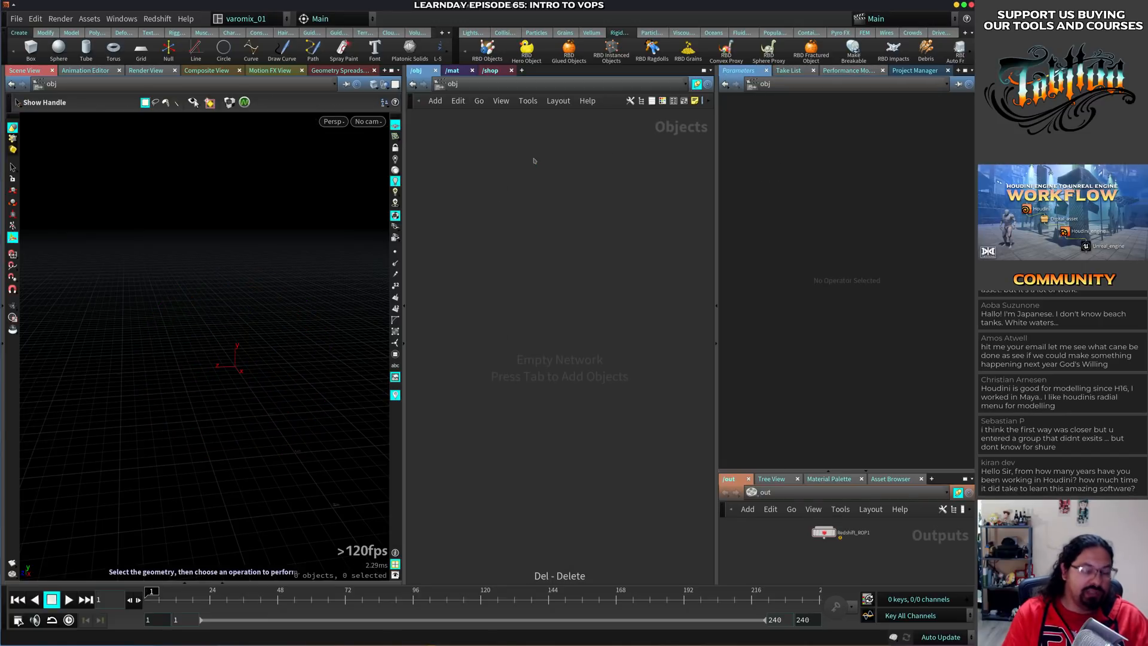
Add a Grid object to the empty scene and tidy the grid1 node's placement in its network
key(Tab)
text(grid)
key(Return)
click(536, 162)
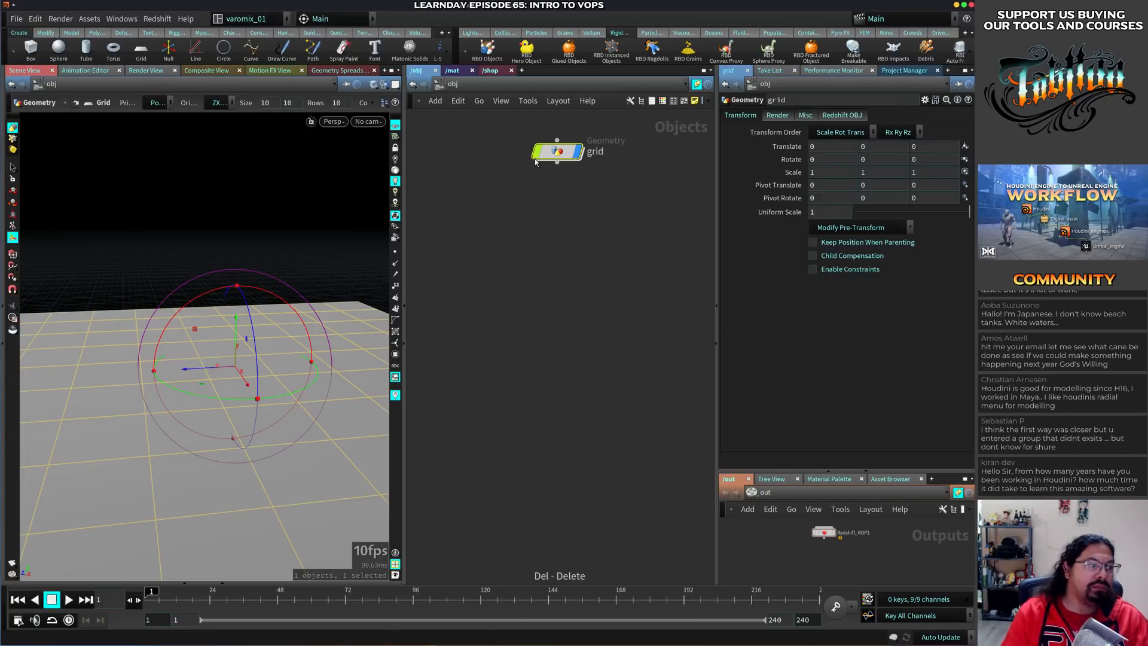
double_click(557, 151)
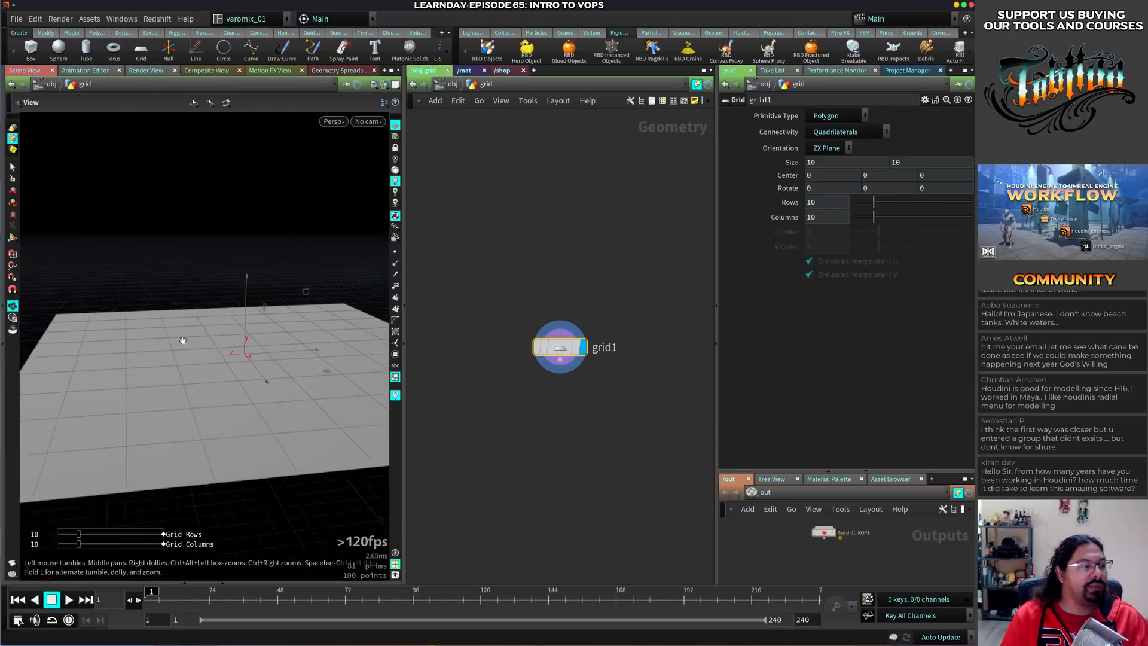
drag(560, 347, 557, 194)
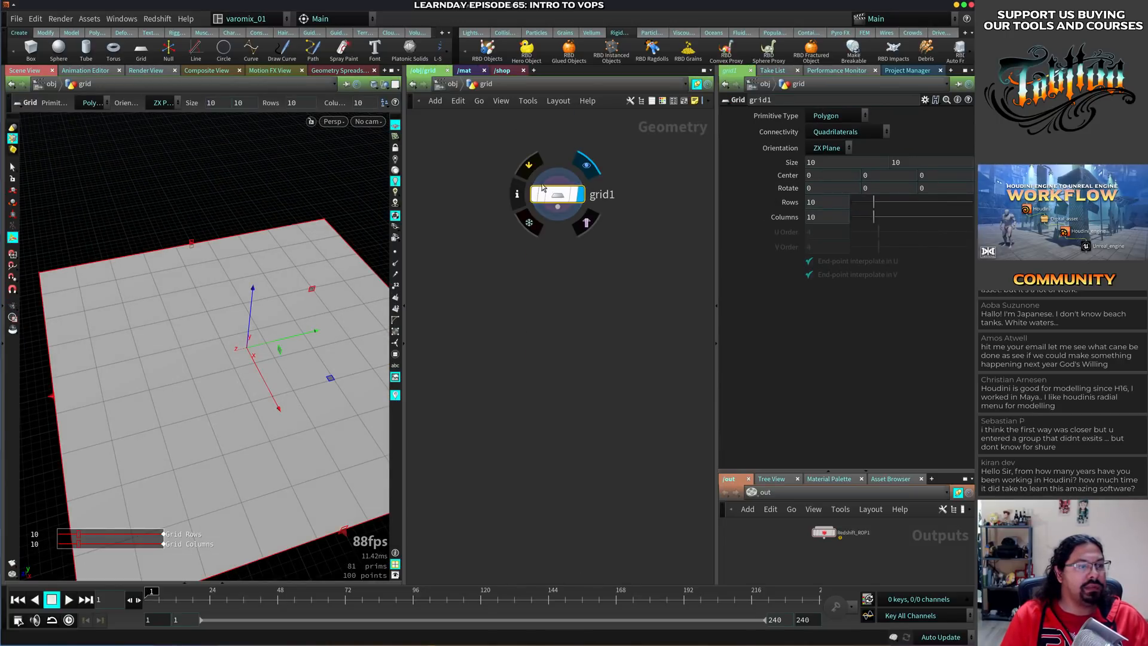
click(453, 84)
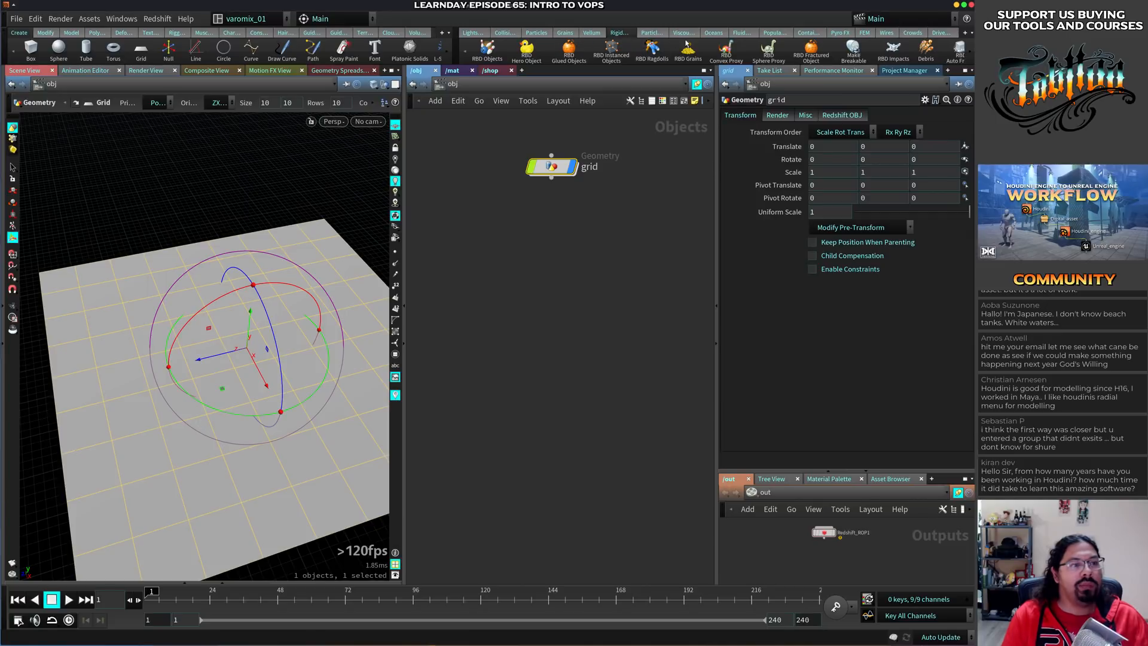
Apply the Pyro FX Colored Smoke tool to the grid and play the simulation to frame 13
click(840, 33)
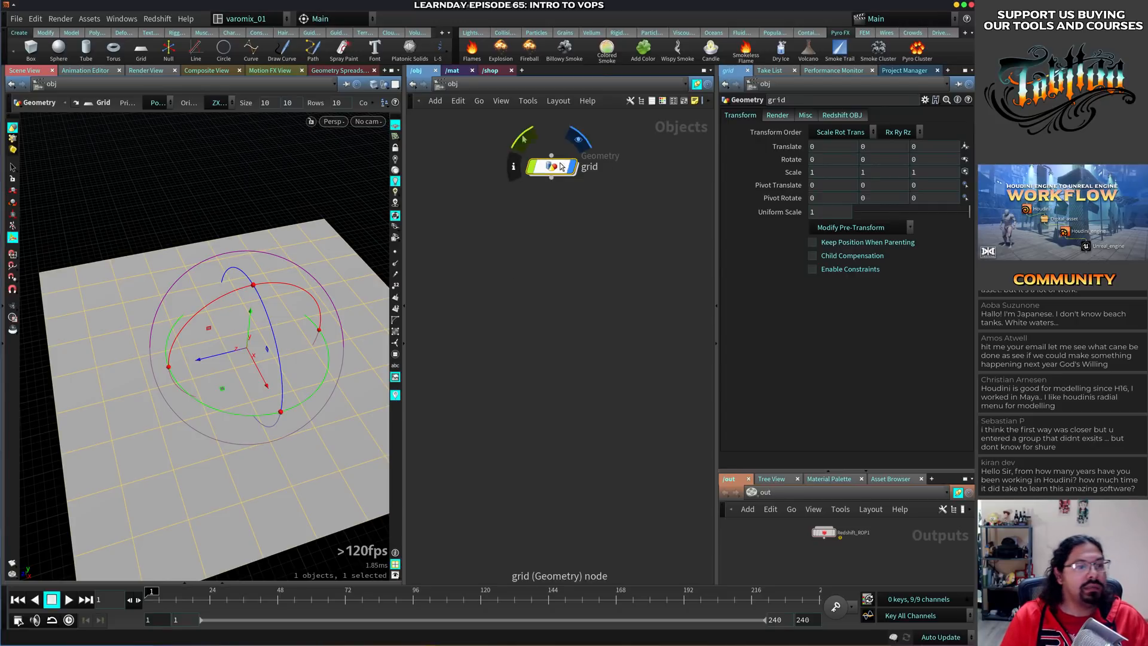
click(607, 53)
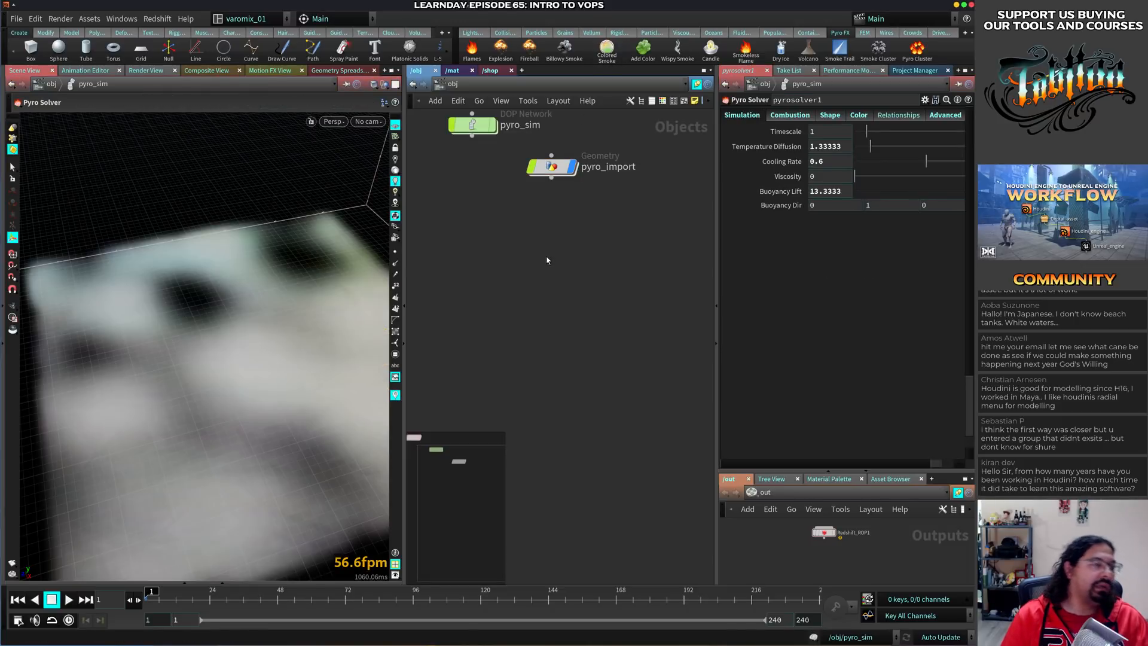
key(Up)
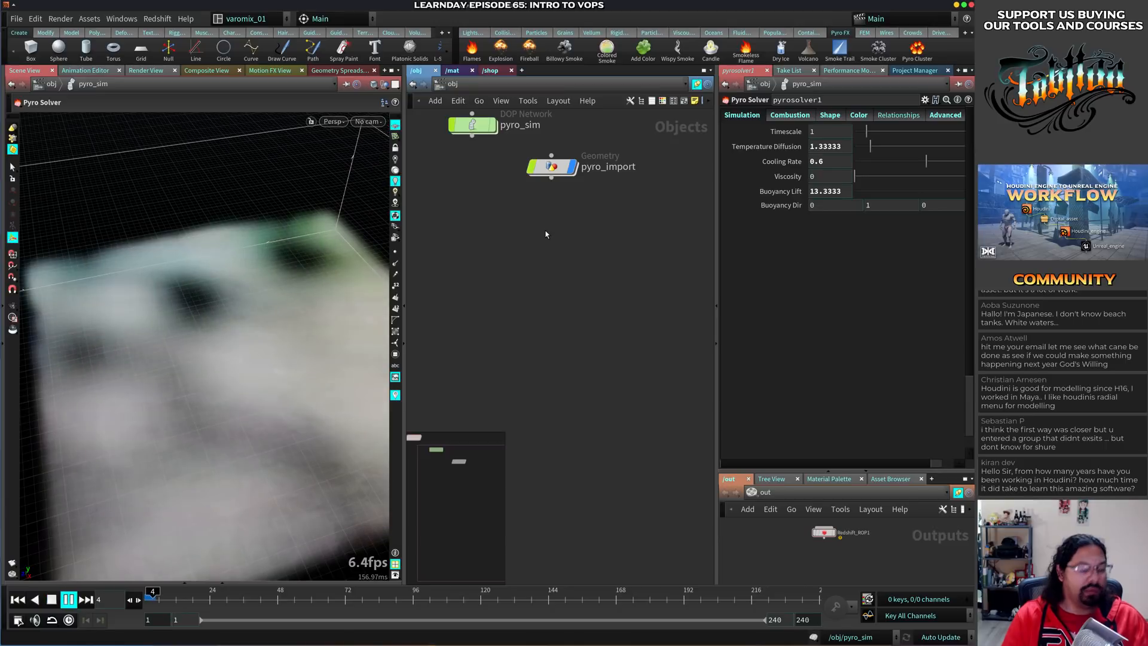
key(o)
key(Down)
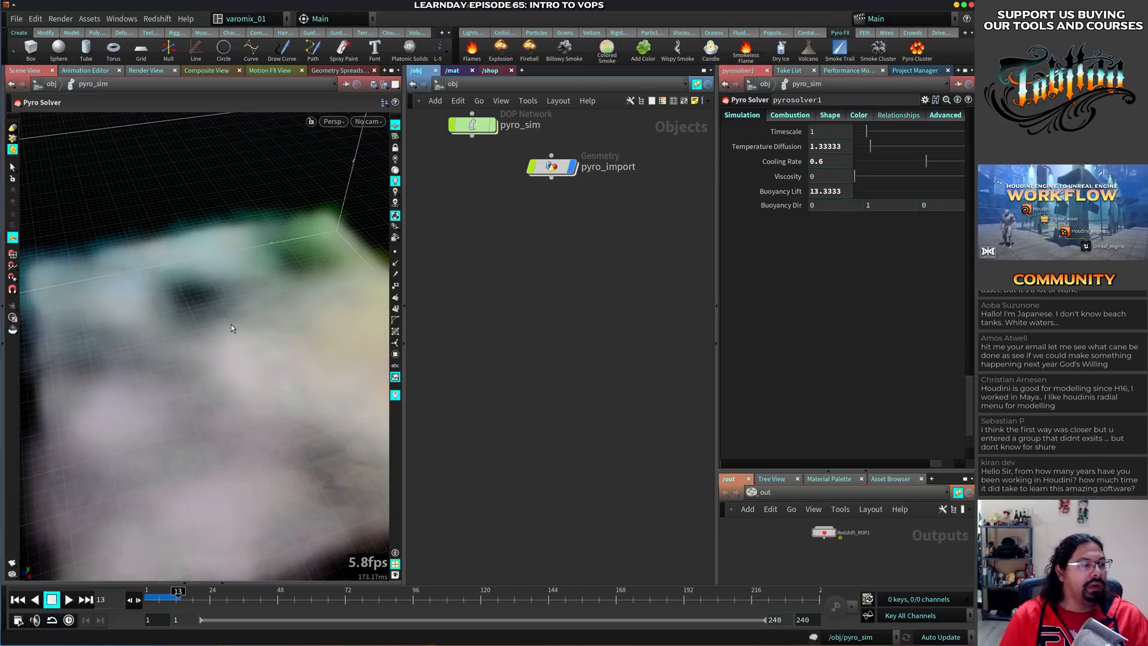
Open the grid object's network and set grid1 to 100 rows and 100 columns
key(h)
double_click(488, 232)
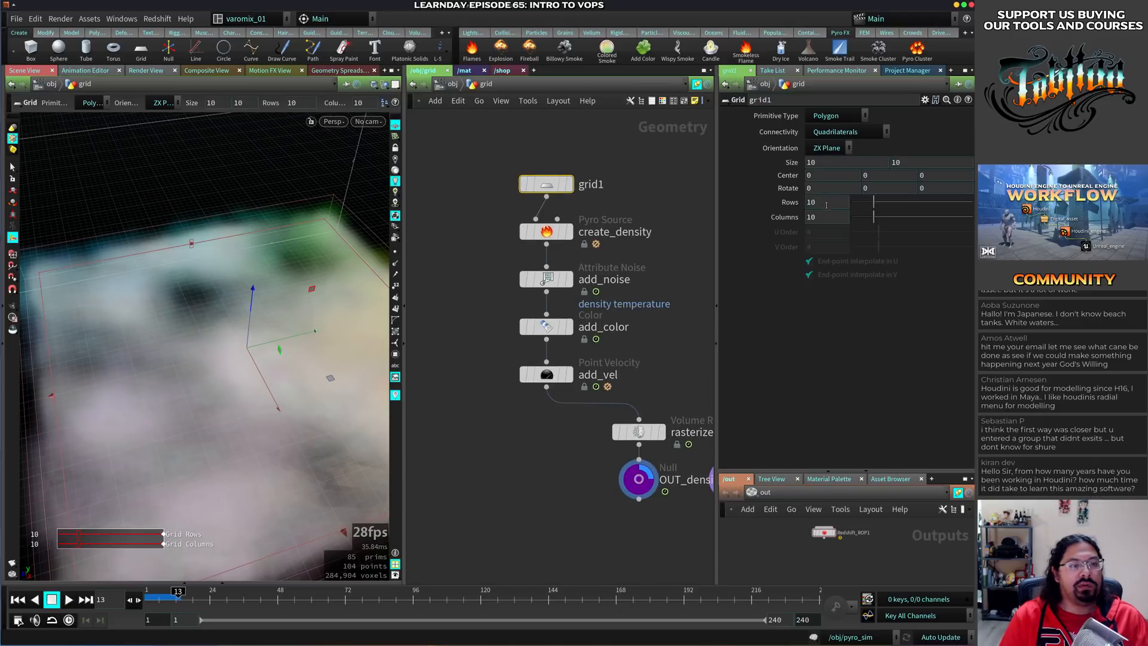
text(100)
key(Tab)
text(100)
key(Return)
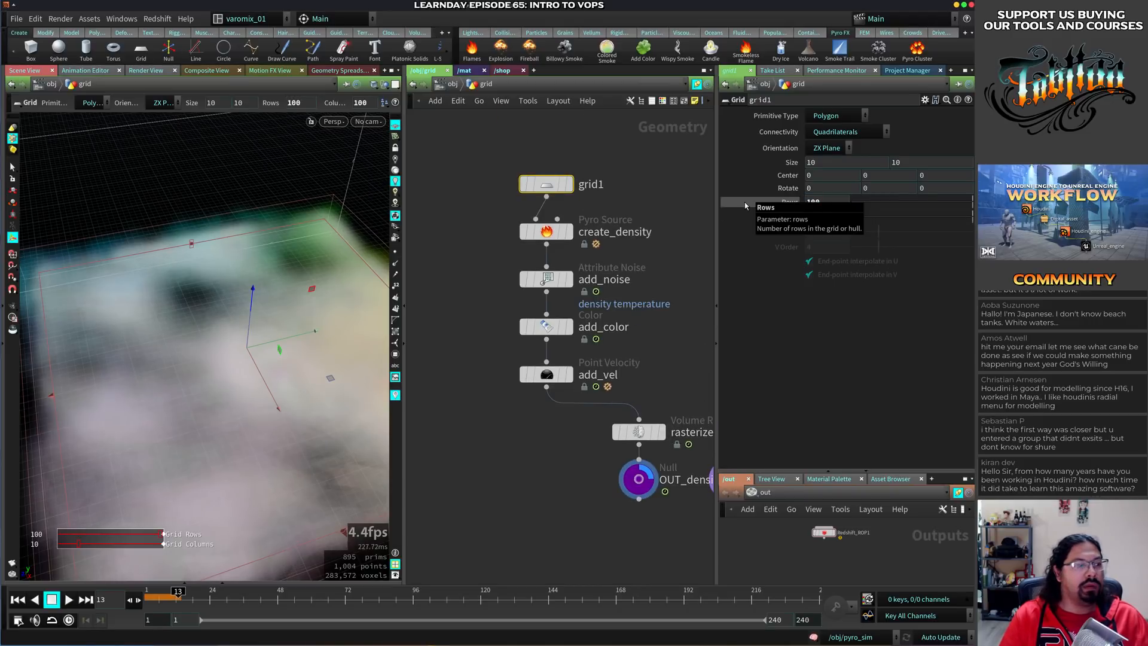
Examine the settings of the create_density, add_noise, add_color and add_vel nodes that build the smoke source
middle_drag(568, 346, 566, 285)
click(569, 221)
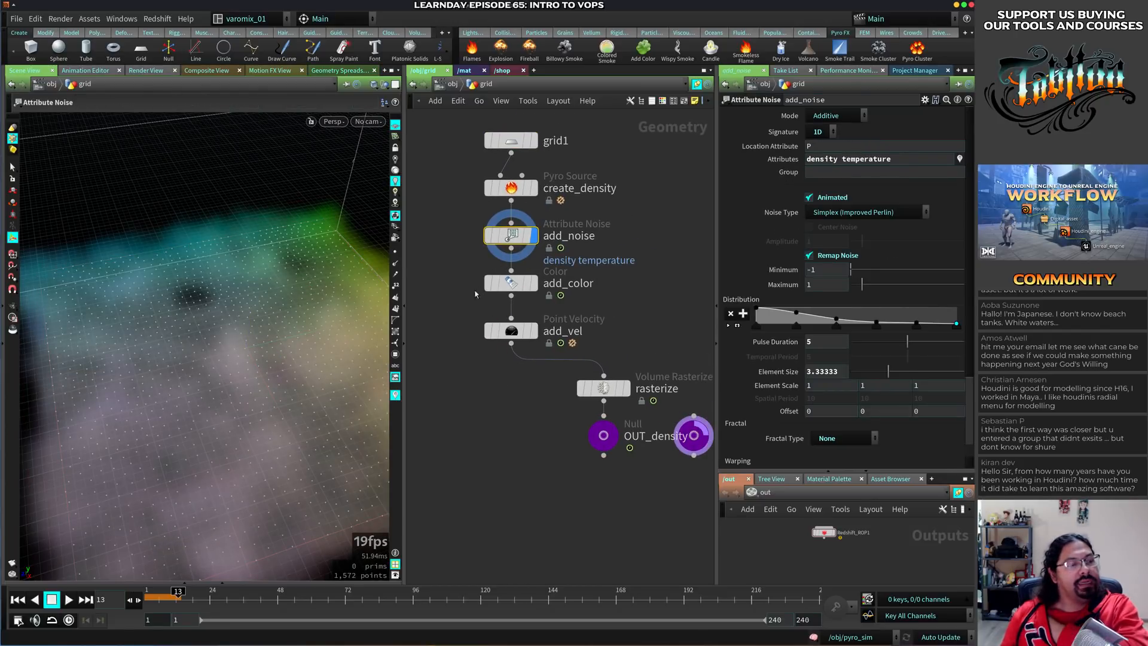
click(534, 189)
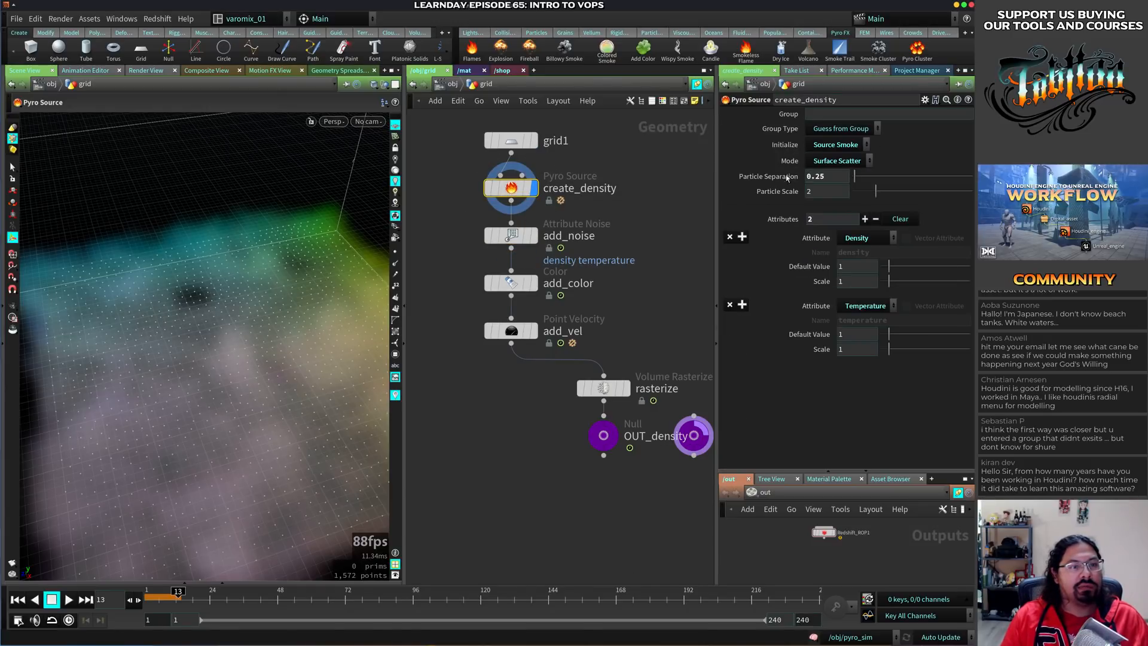
click(532, 236)
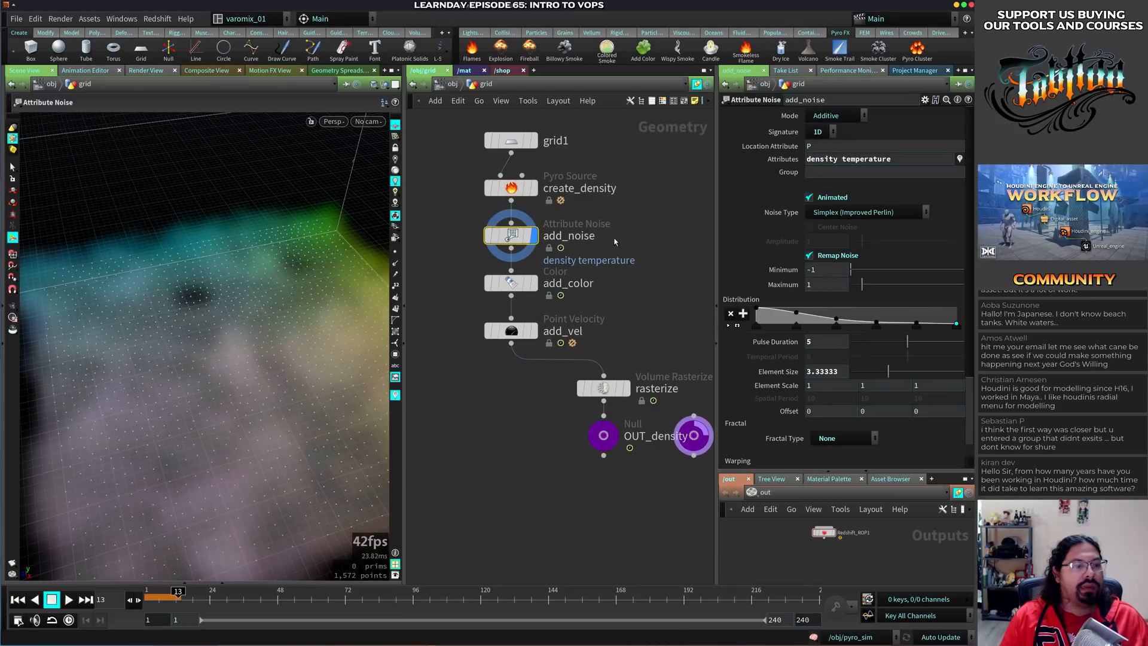
click(532, 282)
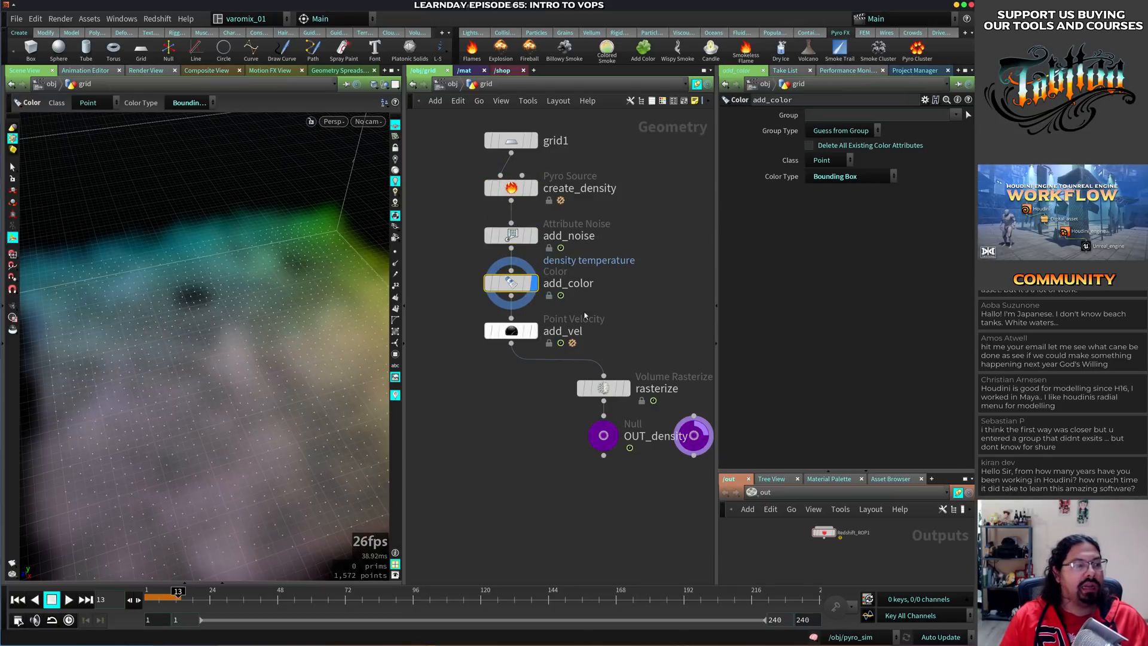
middle_drag(516, 365, 506, 302)
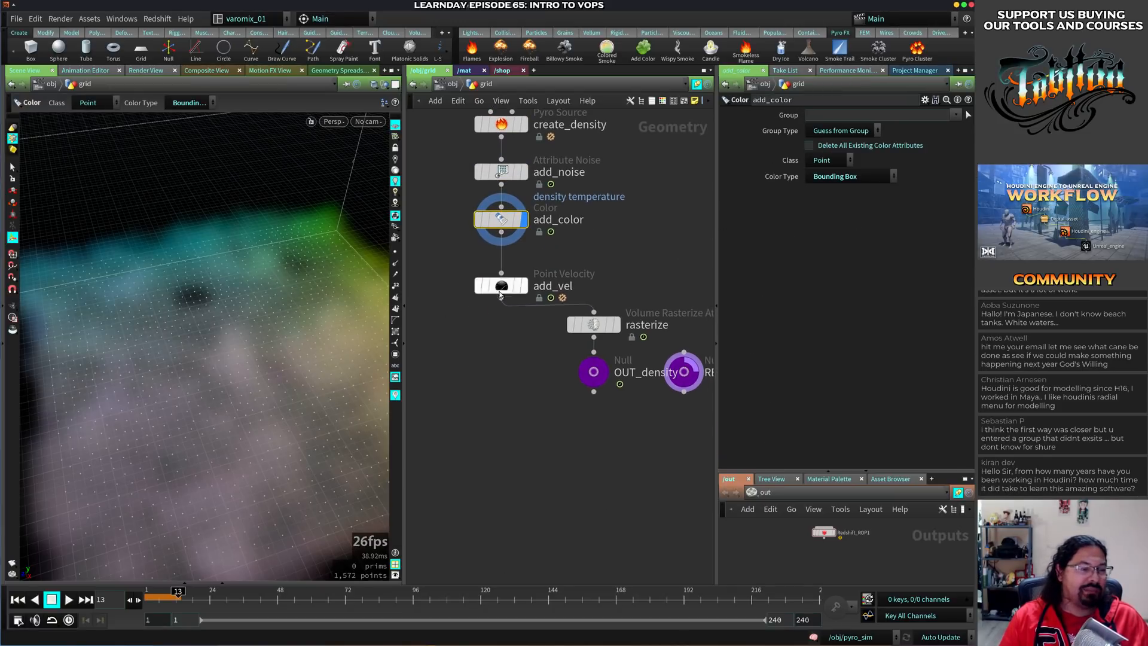
click(478, 288)
drag(478, 288, 479, 274)
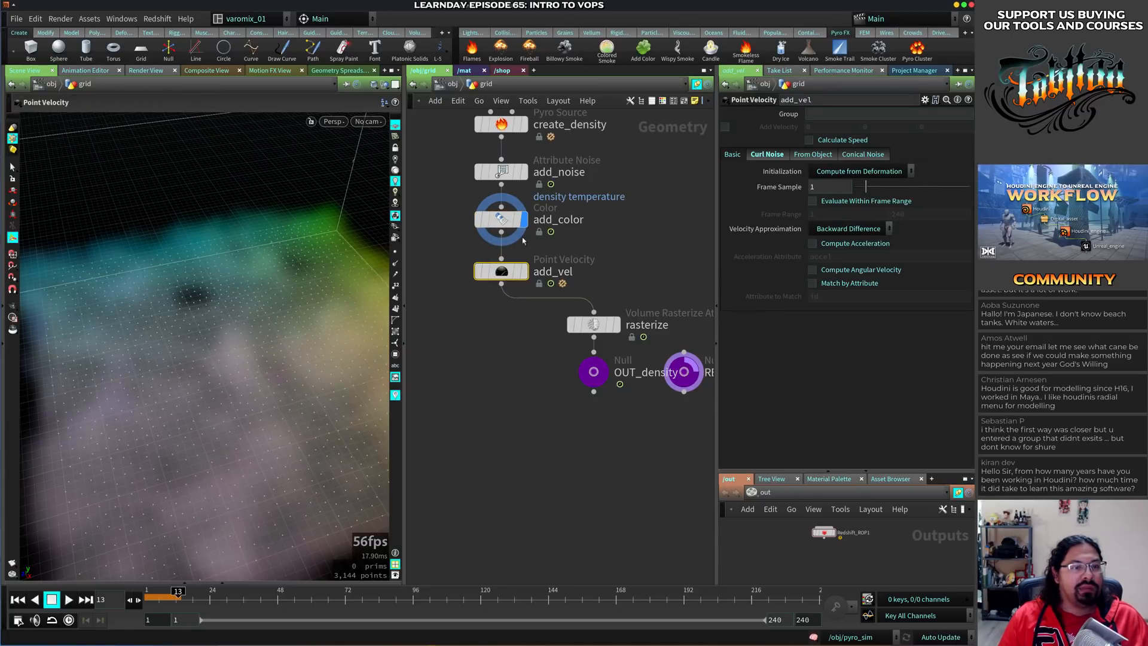
middle_drag(601, 376, 592, 381)
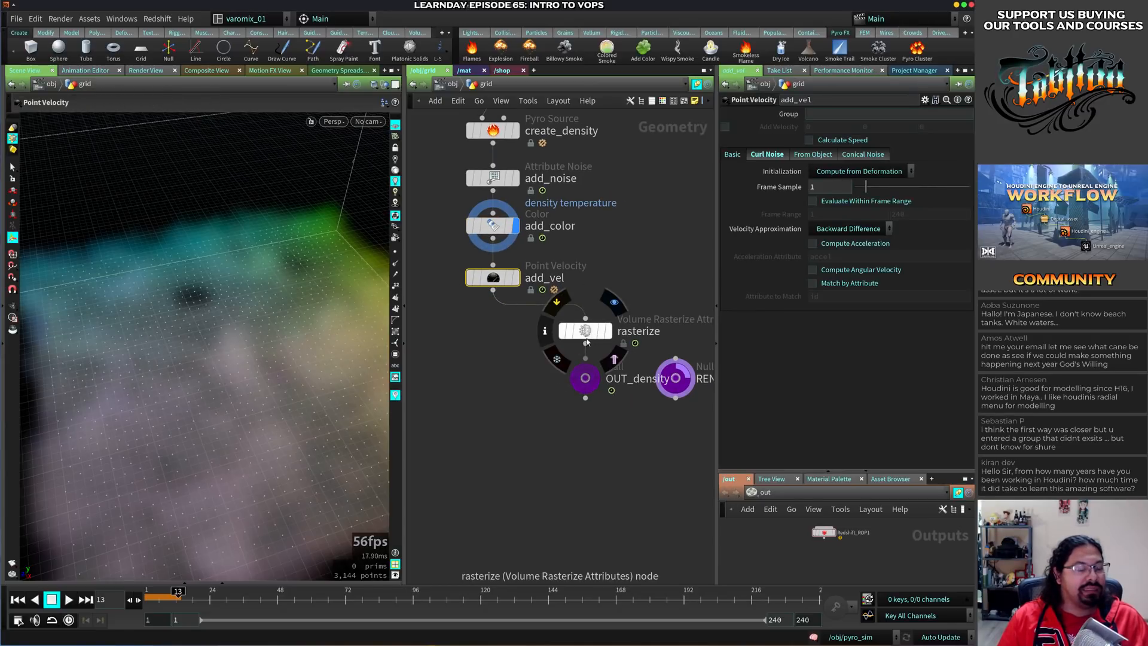
Play the colored smoke simulation and return the timeline to the first frame
click(518, 369)
key(Up)
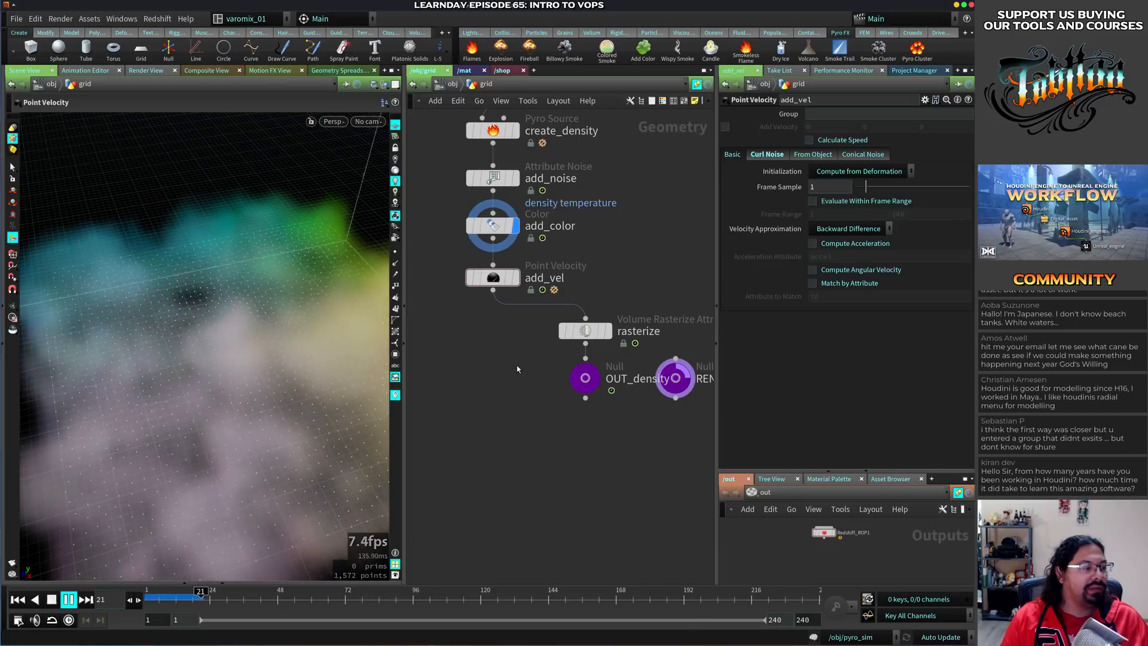
key(ctrl+Up)
Insert a UV Texture node between grid1 and create_density
middle_drag(604, 117, 586, 193)
drag(484, 160, 484, 143)
key(Tab)
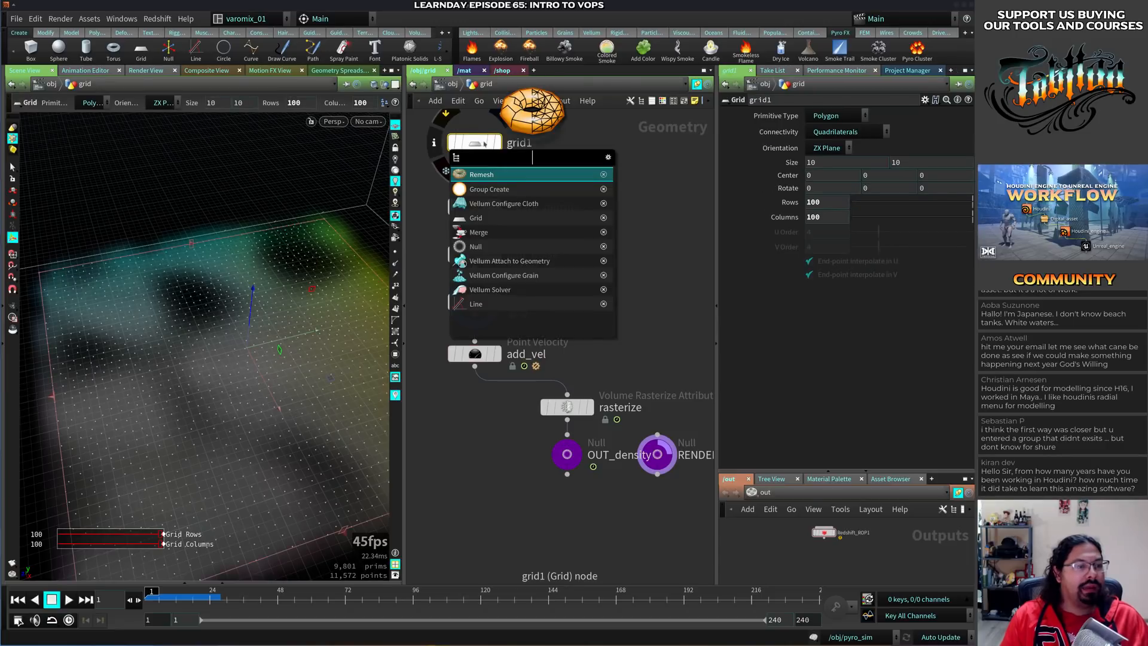
text(uvt)
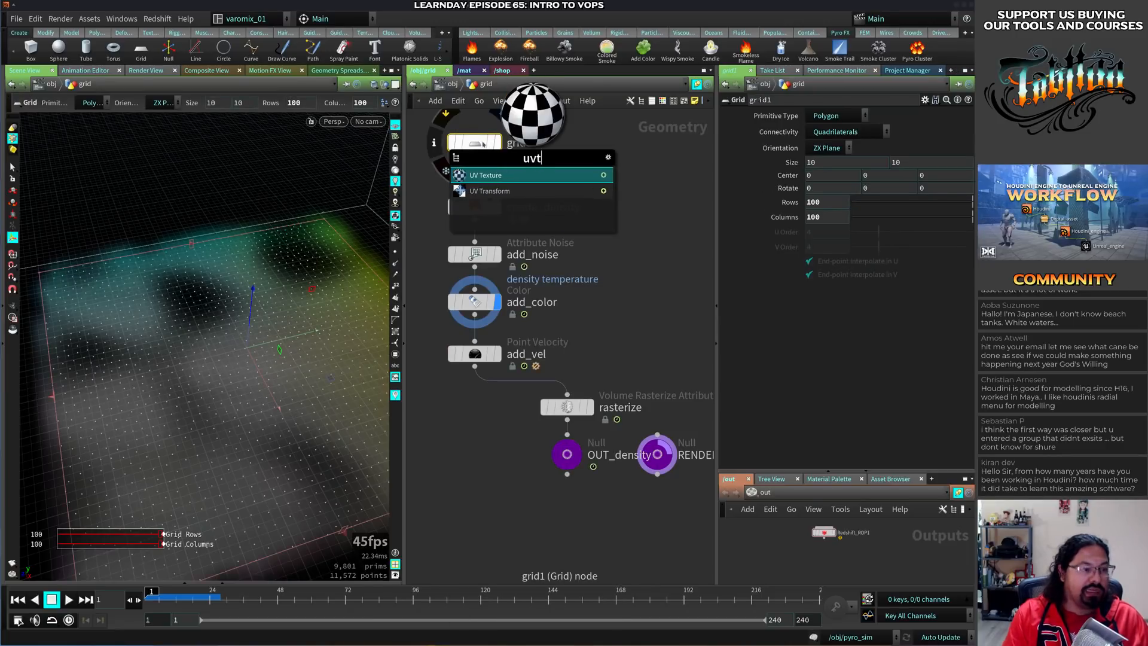
key(Return)
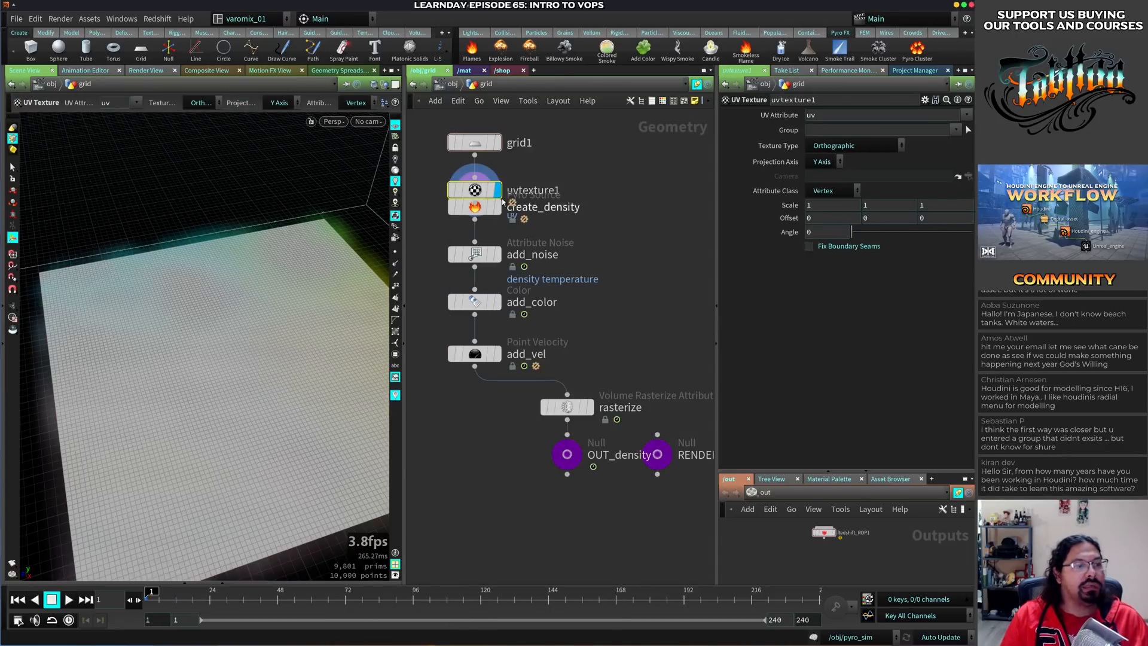
drag(478, 192, 478, 180)
Check the grid's UV layout in the UV viewport, return to the perspective view and collapse the shelf area
key(space+5)
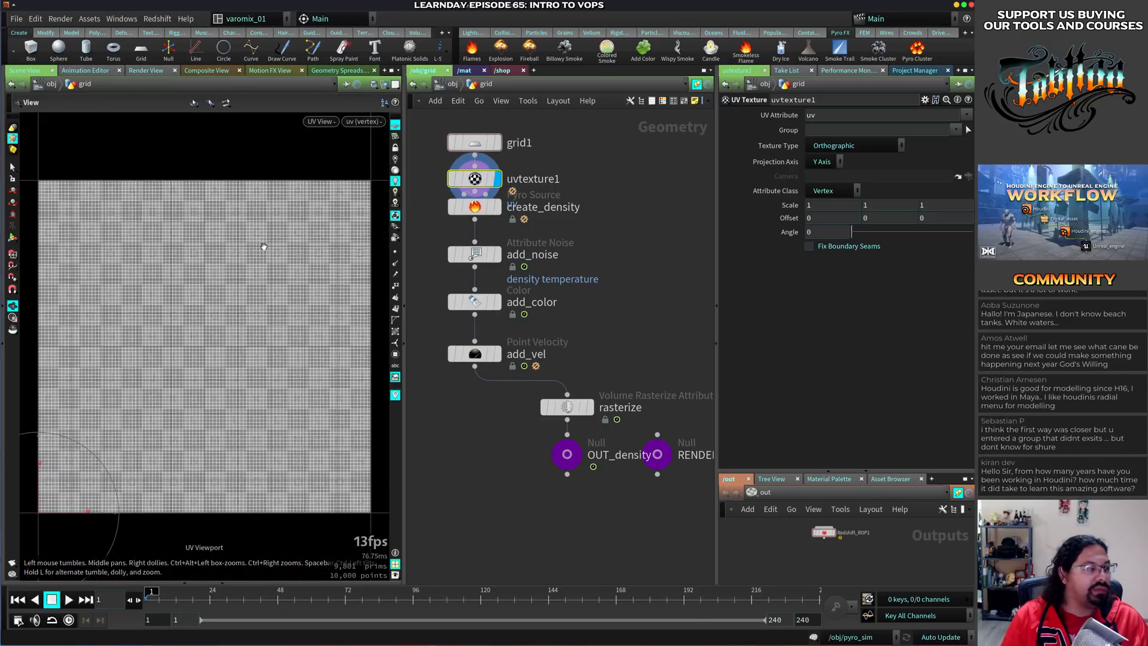
key(space+1)
click(4, 47)
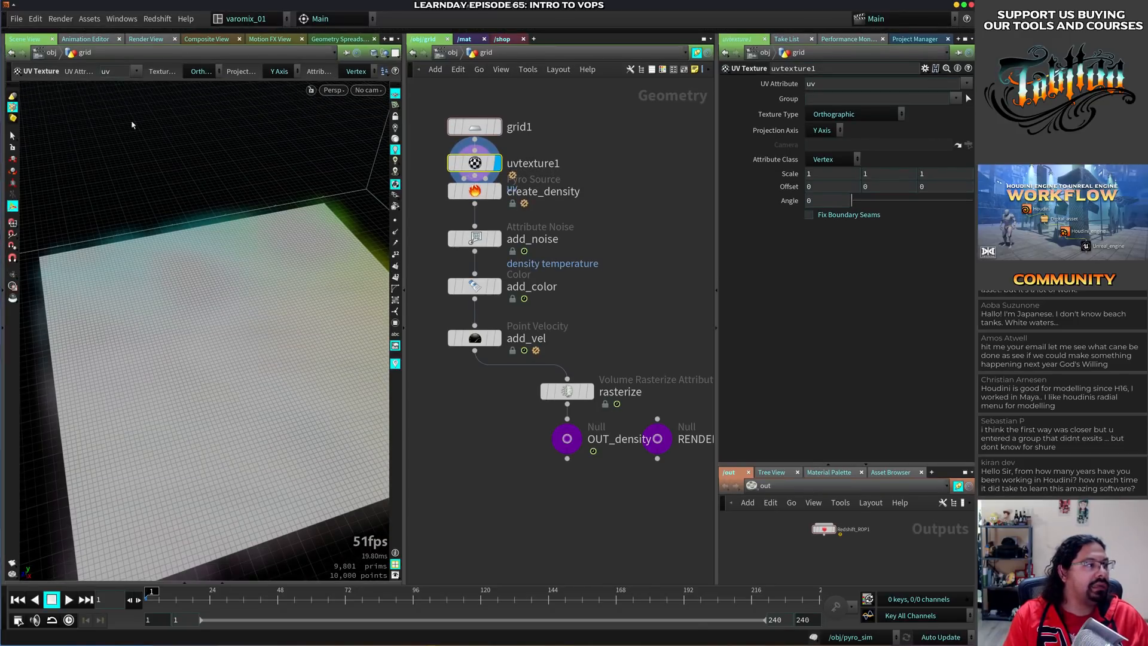
Bypass the add_color node in the smoke source network
click(494, 284)
click(452, 285)
middle_drag(438, 270, 476, 221)
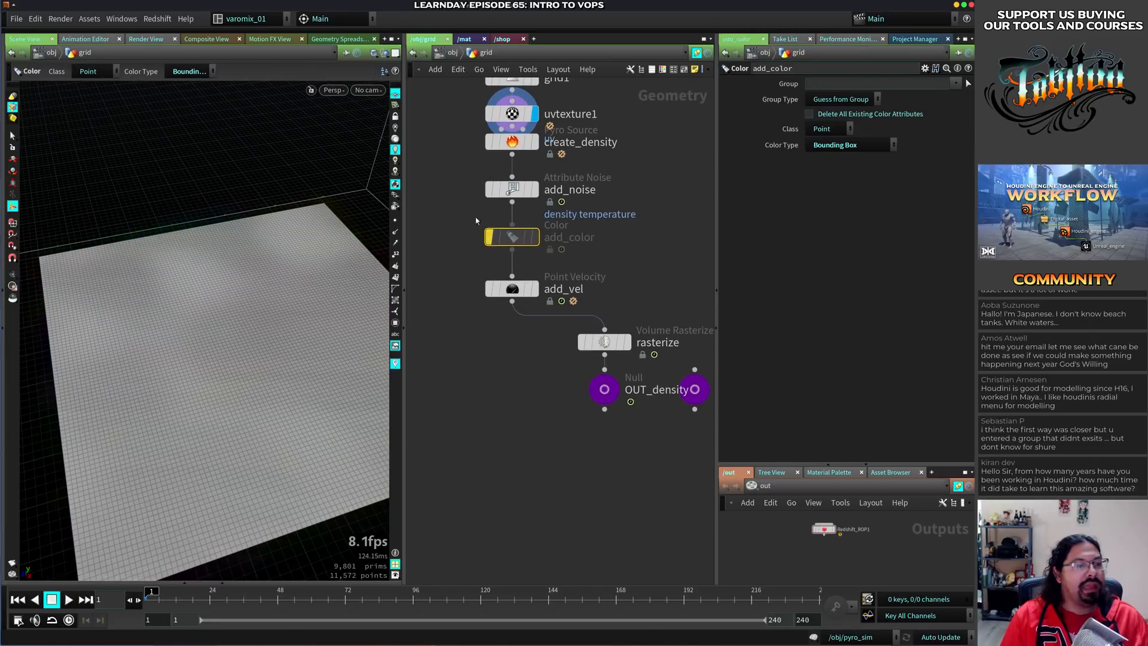
Add an Attribute from Map node in the empty space beside the pyro source chain
click(622, 187)
middle_drag(688, 112, 620, 178)
key(Tab)
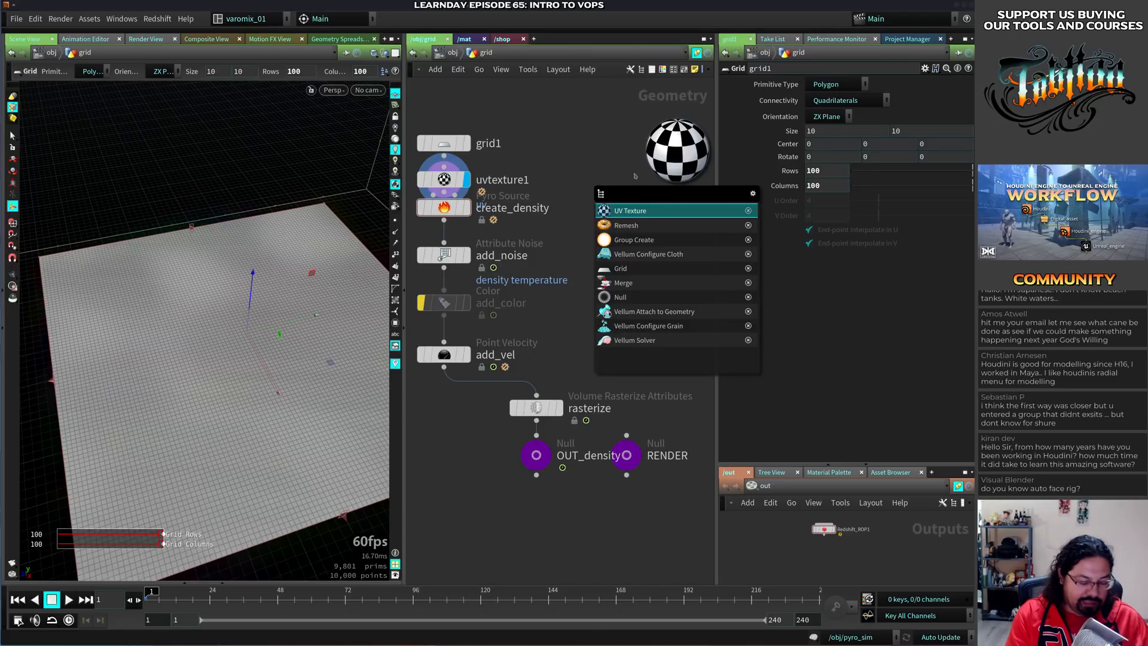
text(colo)
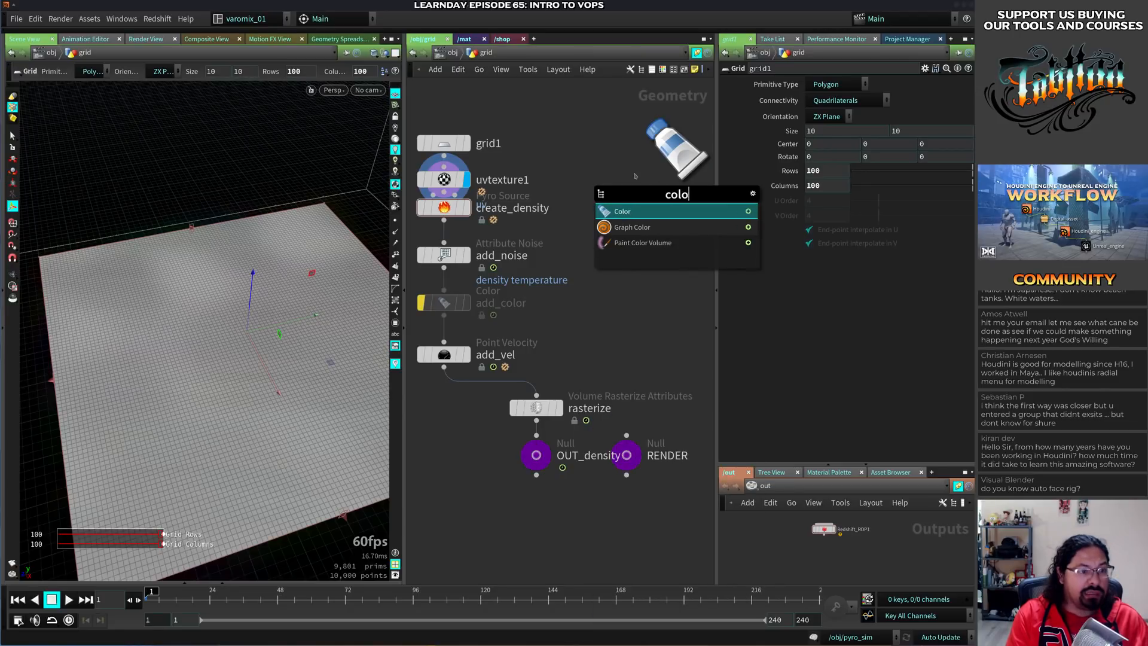
key(BackSpace)
key(ctrl+a)
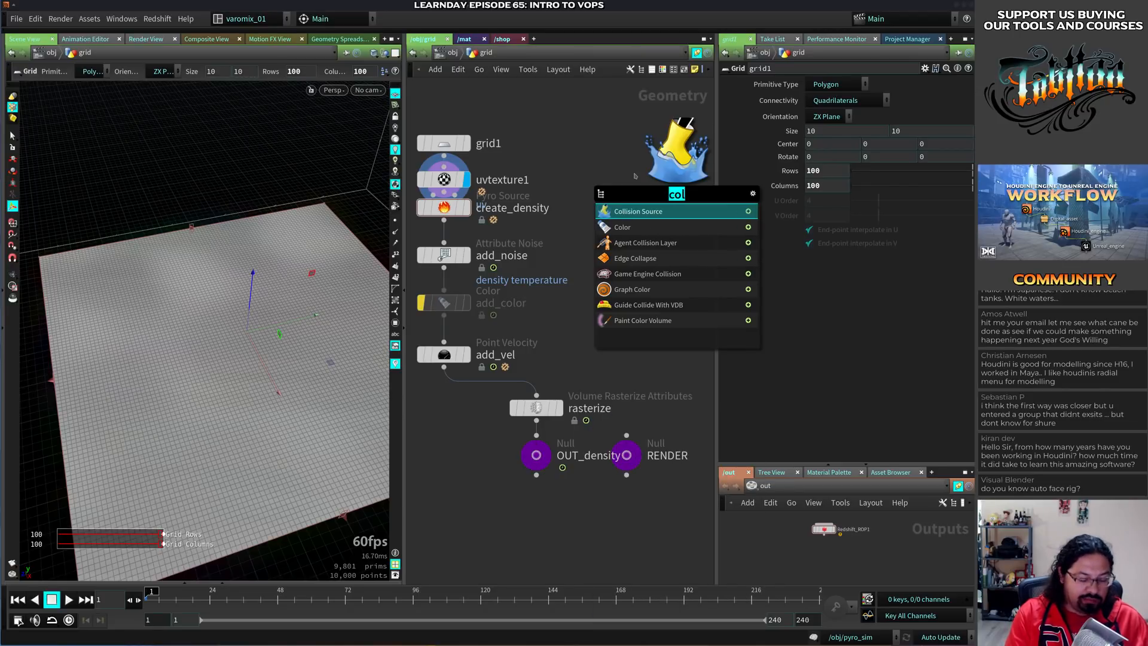
text(map)
key(Return)
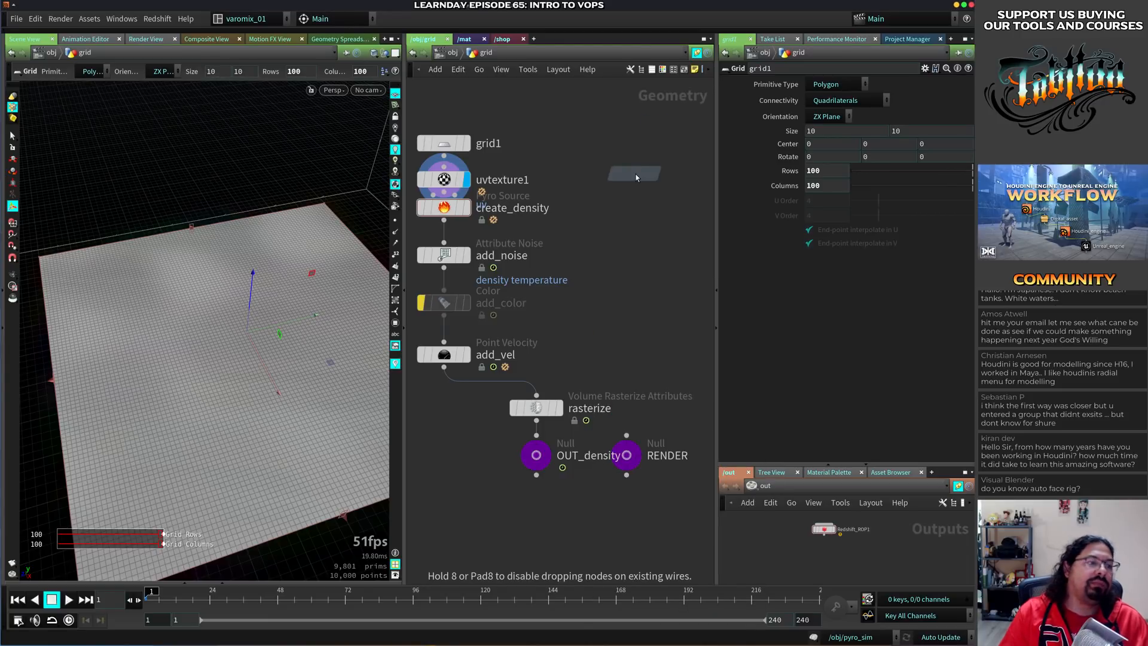
click(606, 232)
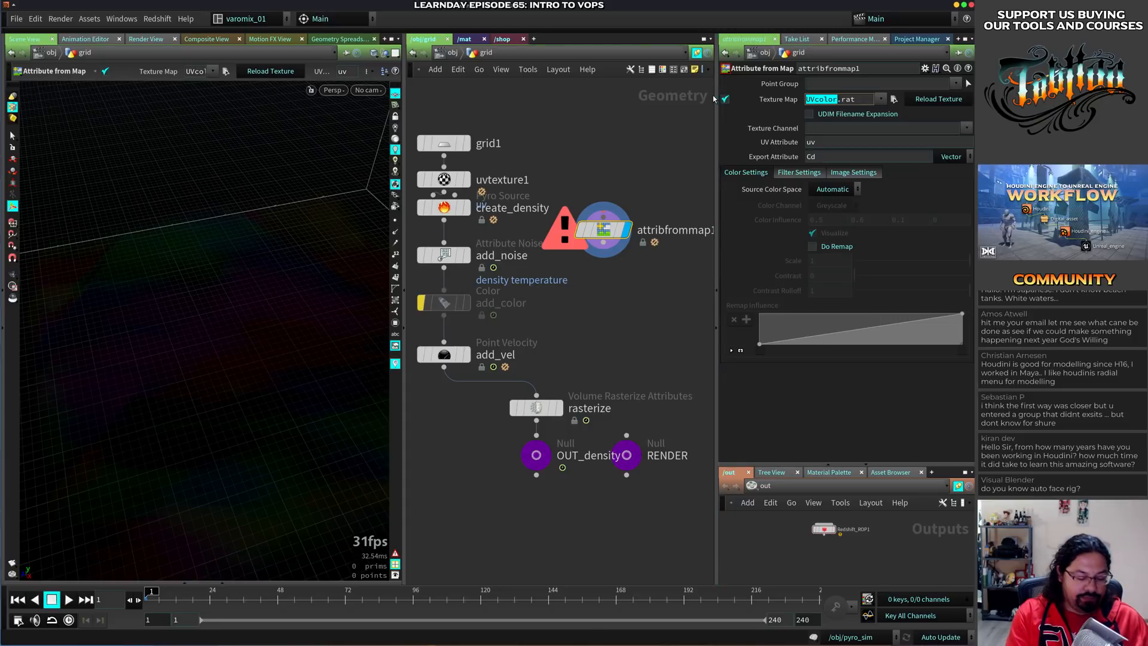
Set attribfrommap1's texture map to Mandril.rat and connect the output of uvtexture1 to its input
text(Mandril)
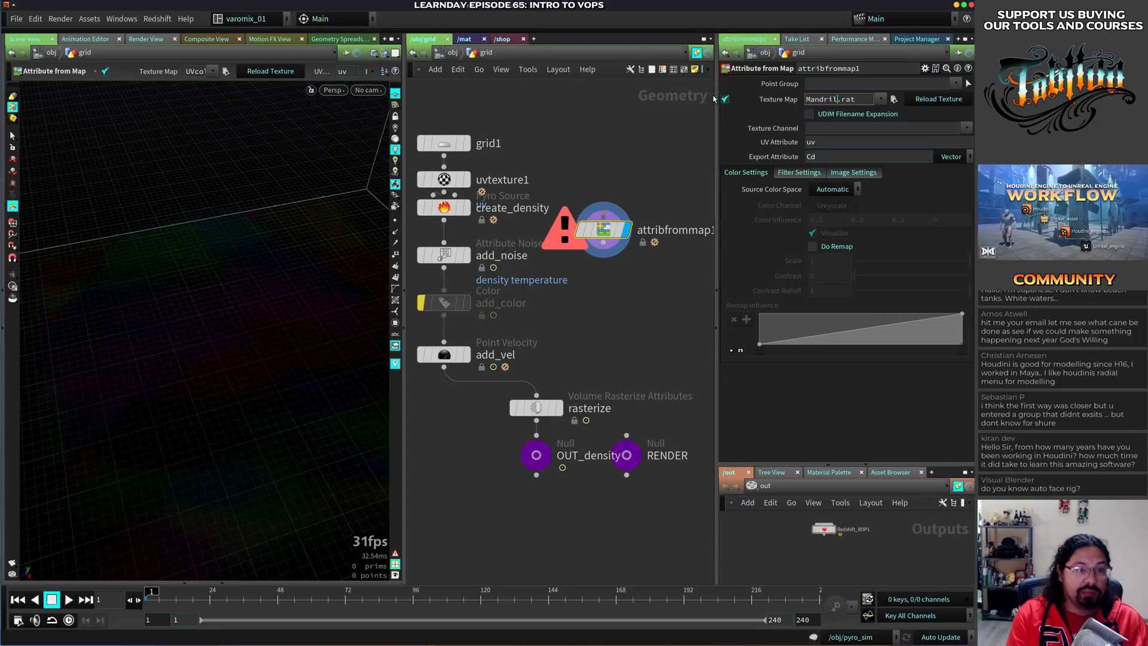
key(Return)
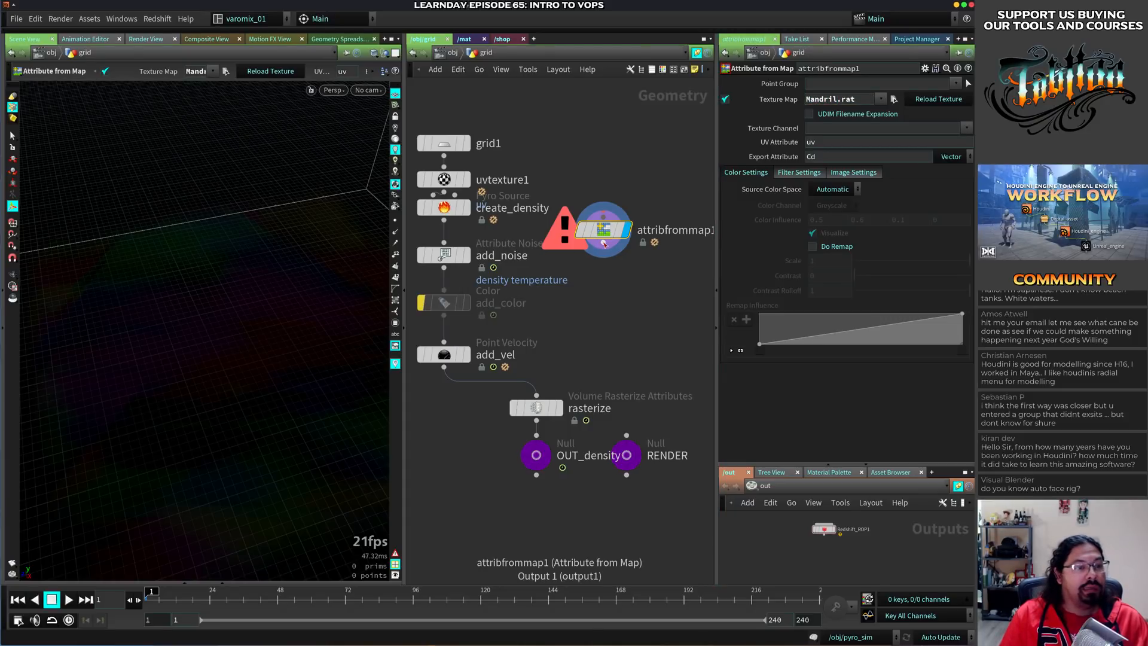
click(604, 243)
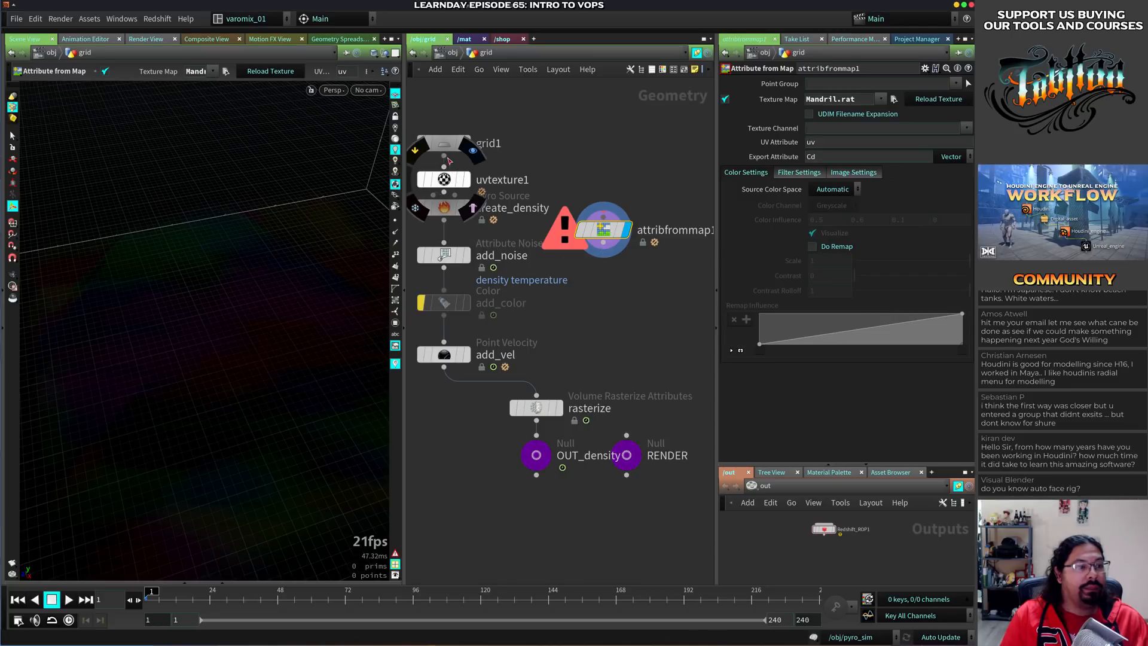
click(444, 192)
click(590, 245)
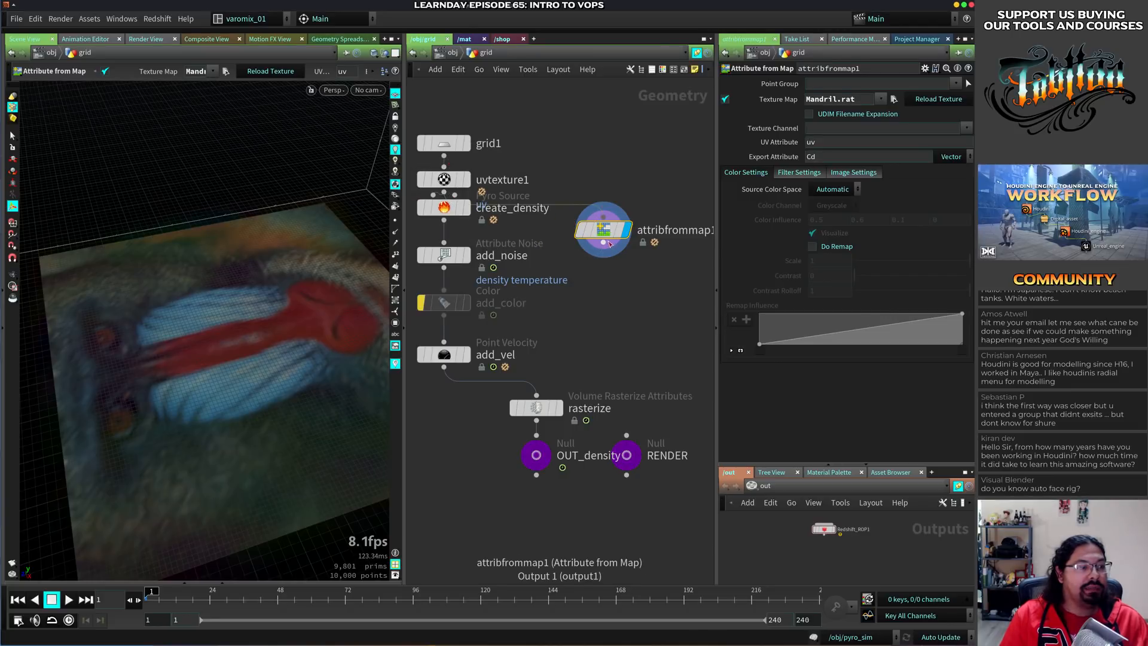
alt+right_drag(287, 343, 274, 349)
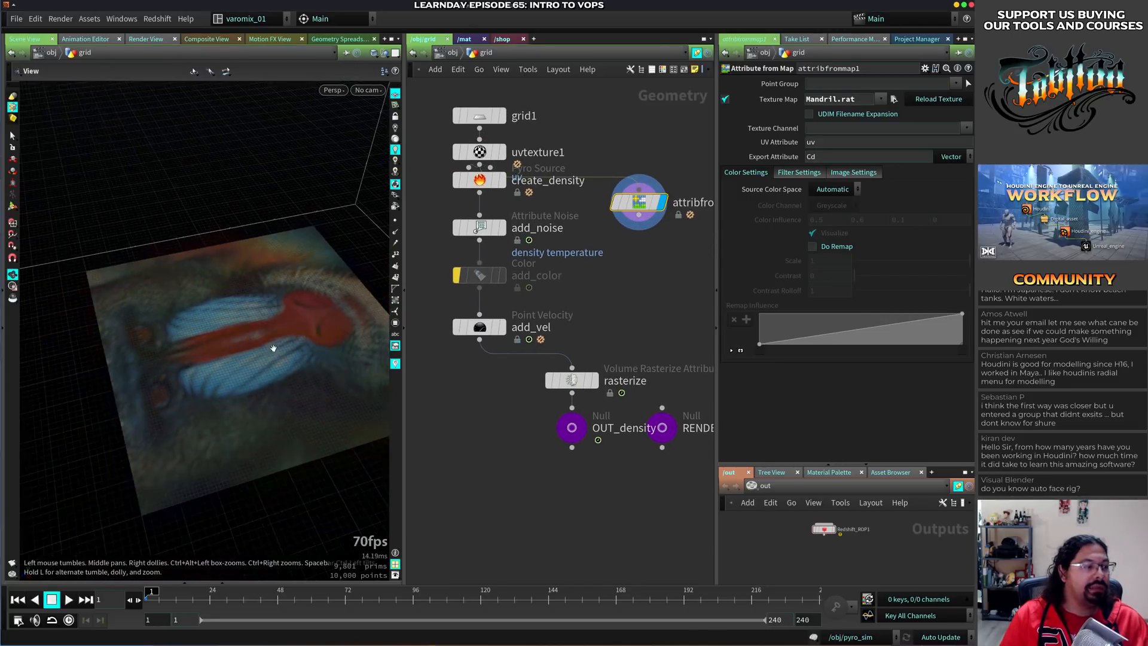
alt+middle_drag(273, 349, 238, 358)
Insert attribfrommap1 between add_noise and the bypassed add_color node and play the simulation to frame 60
drag(630, 212, 491, 294)
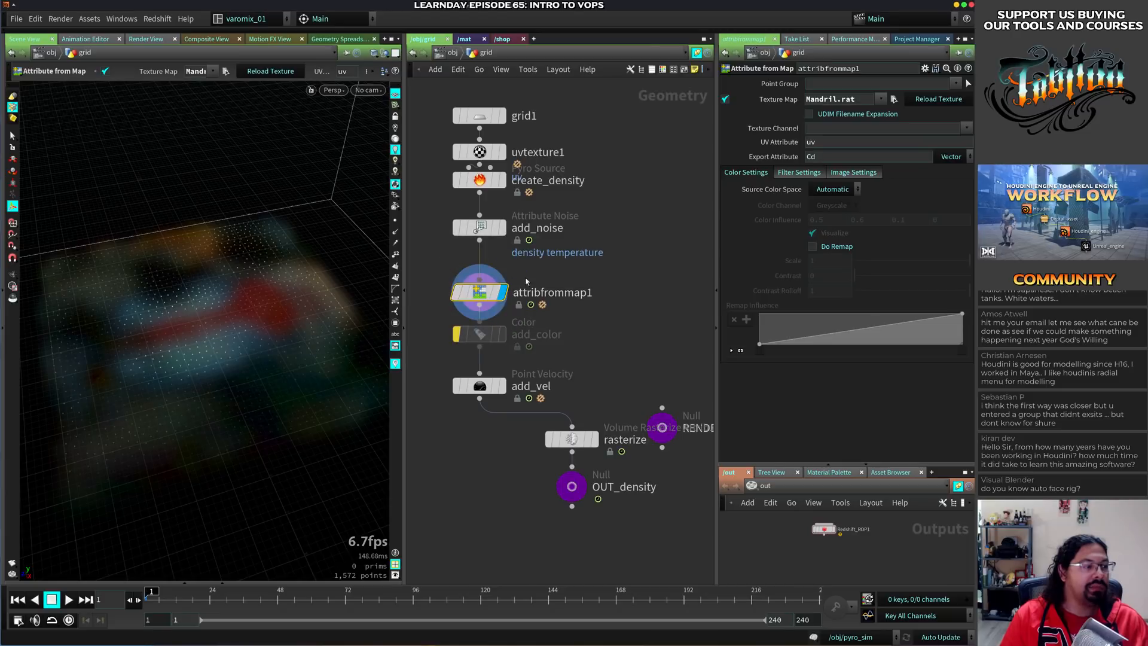
key(Escape)
mouse_move(145, 333)
mouse_down()
mouse_move(231, 328)
mouse_move(231, 341)
mouse_move(118, 346)
mouse_move(174, 313)
mouse_move(136, 333)
mouse_up()
key(Return)
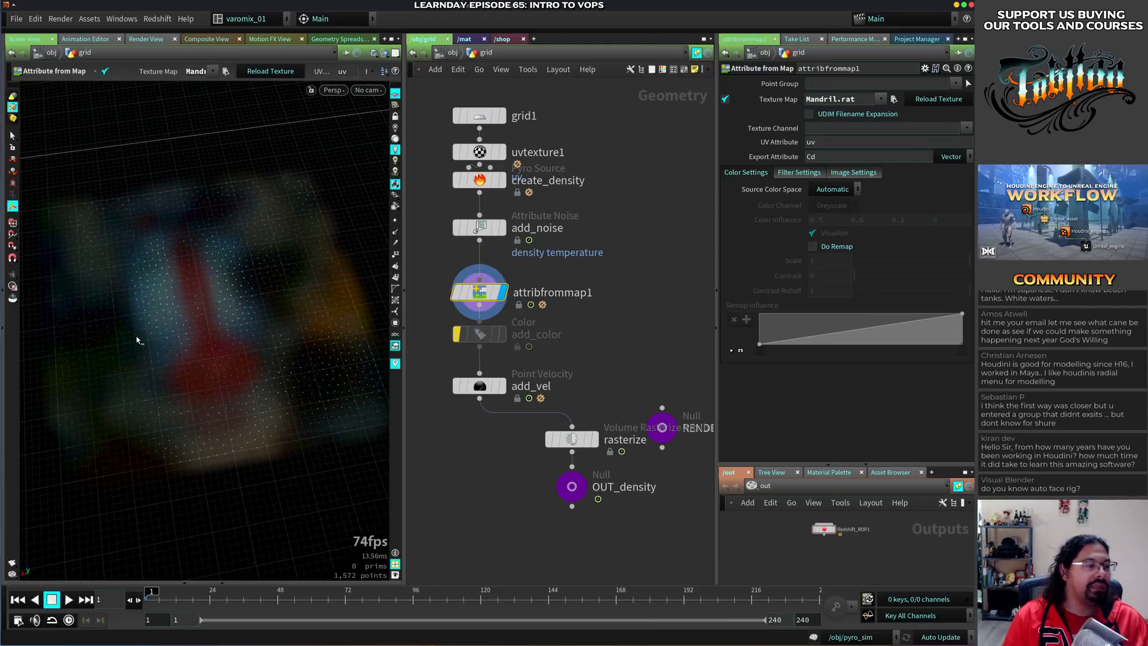
key(Up)
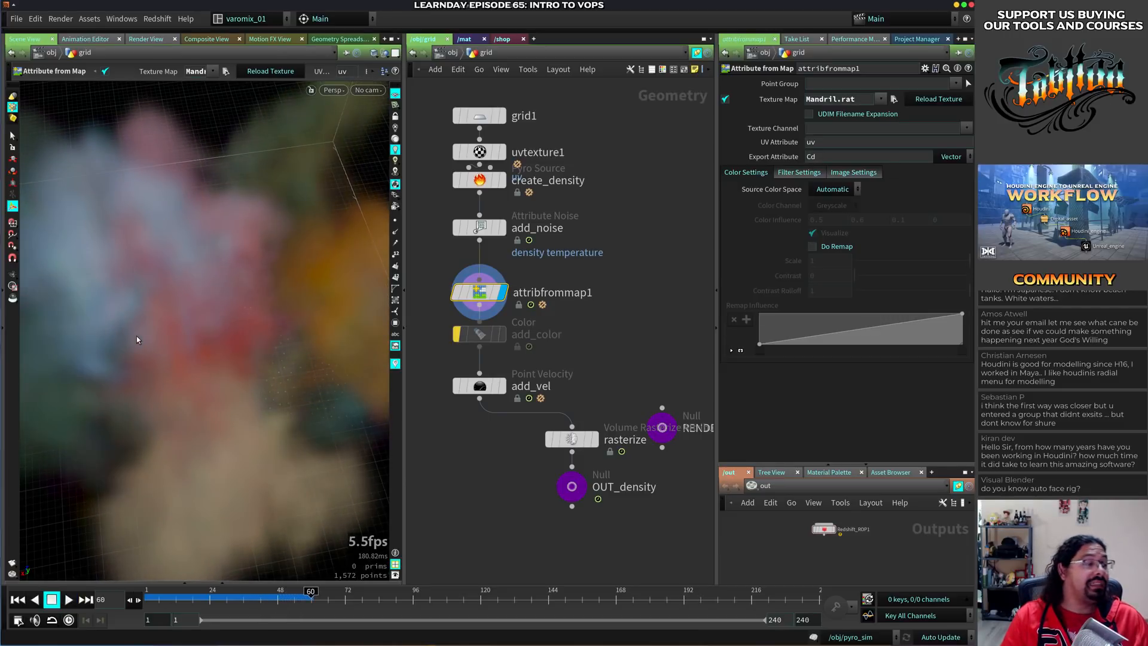
View the smoke from the side and replay the simulation from the first frame to frame 94
key(Escape)
alt+right_drag(292, 318, 213, 312)
alt+drag(213, 312, 221, 276)
key(ctrl+Up)
key(Up)
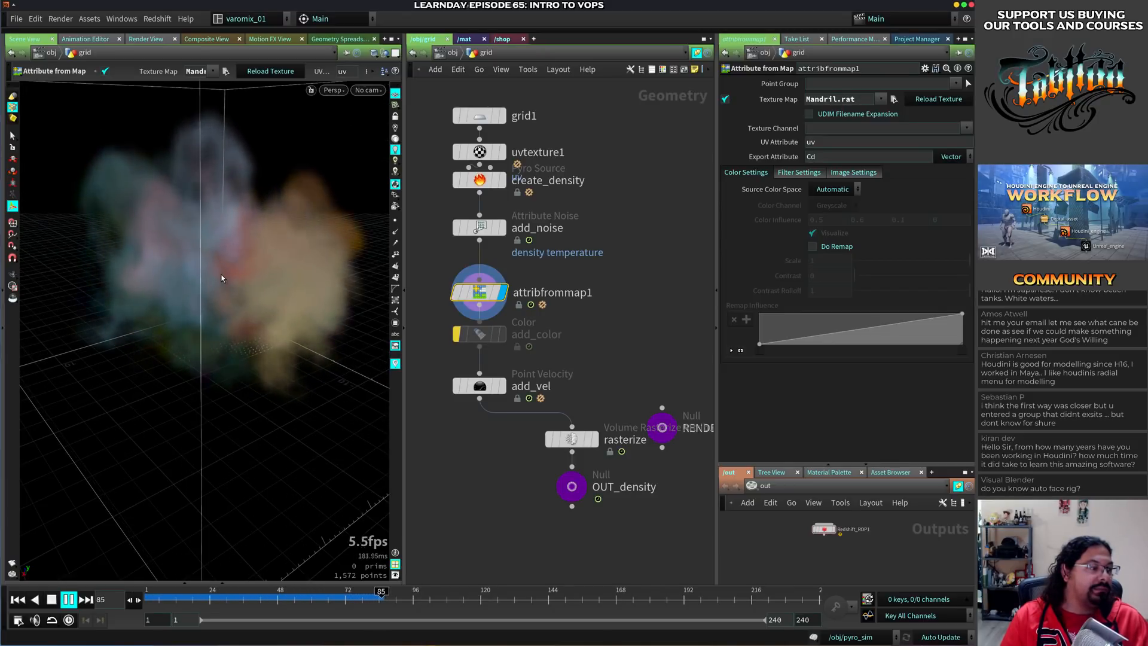
key(Up)
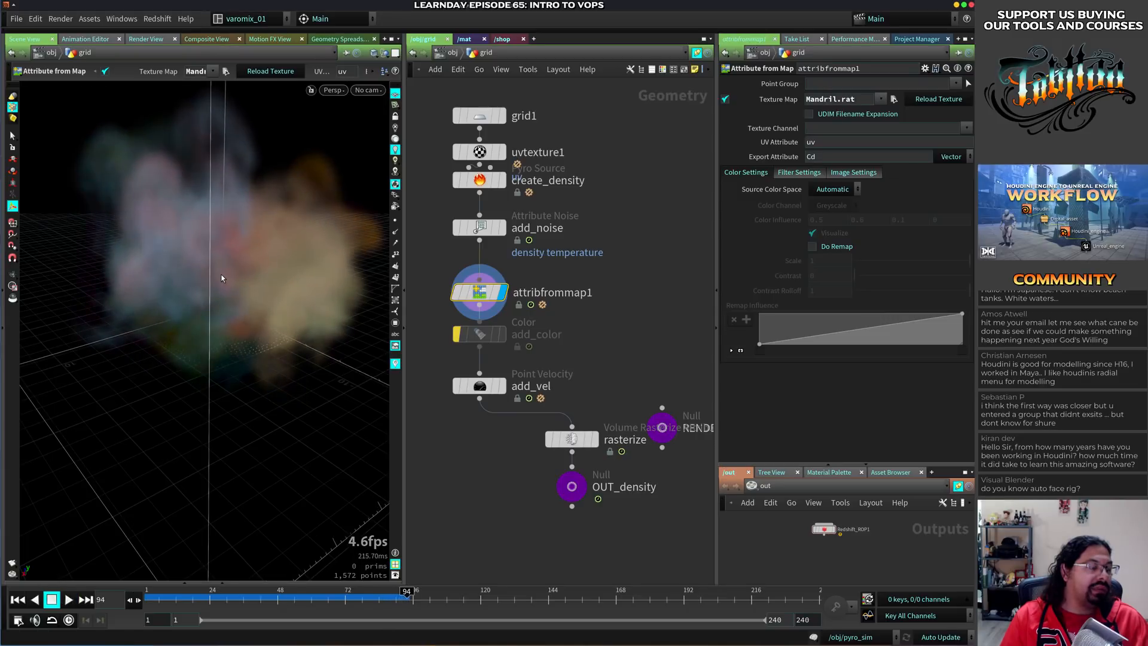
View the smoke at an angle from above and replay the simulation to frame 50
mouse_move(154, 358)
alt+mouse_down()
mouse_move(171, 333)
mouse_move(237, 376)
mouse_move(159, 353)
alt+mouse_up()
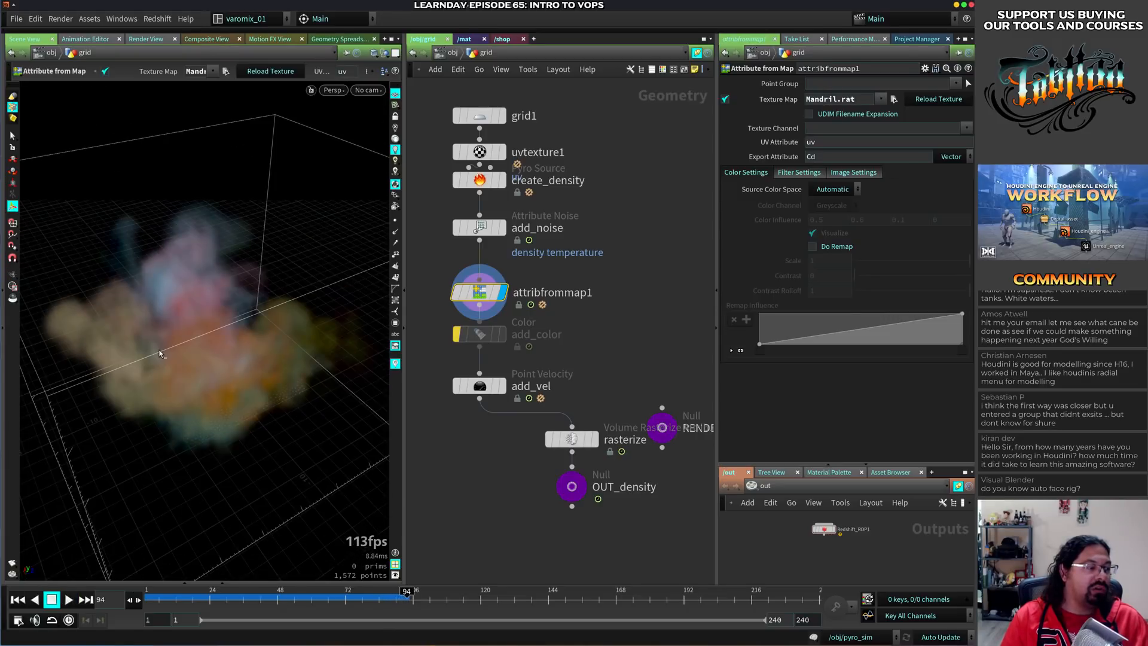
key(ctrl+Up)
key(Up)
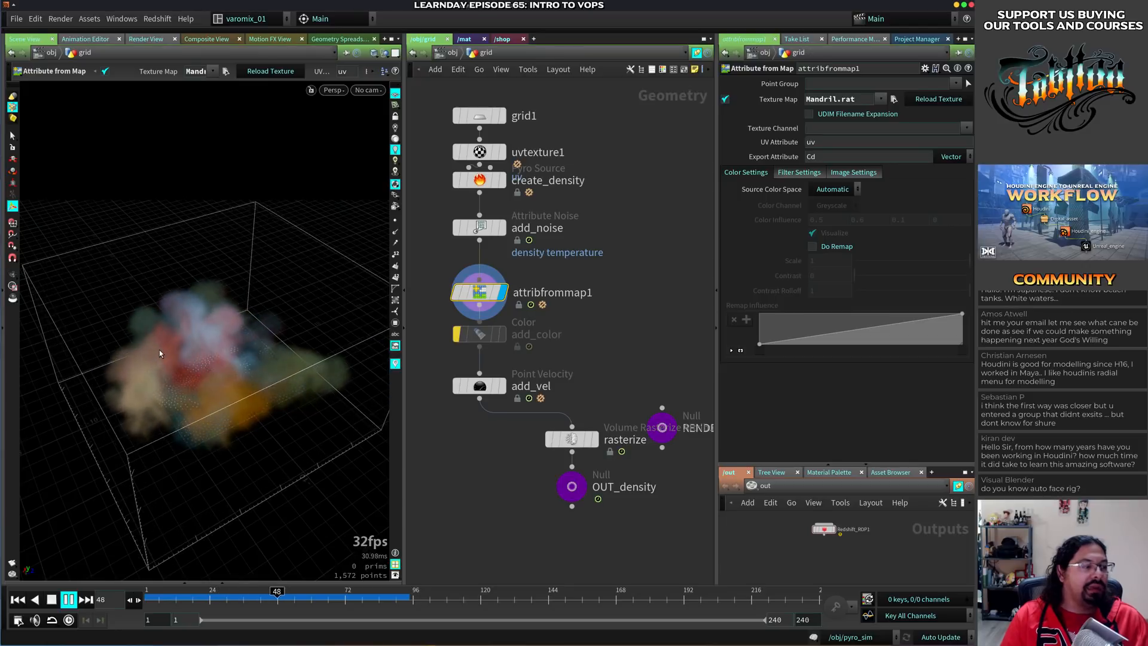
key(Up)
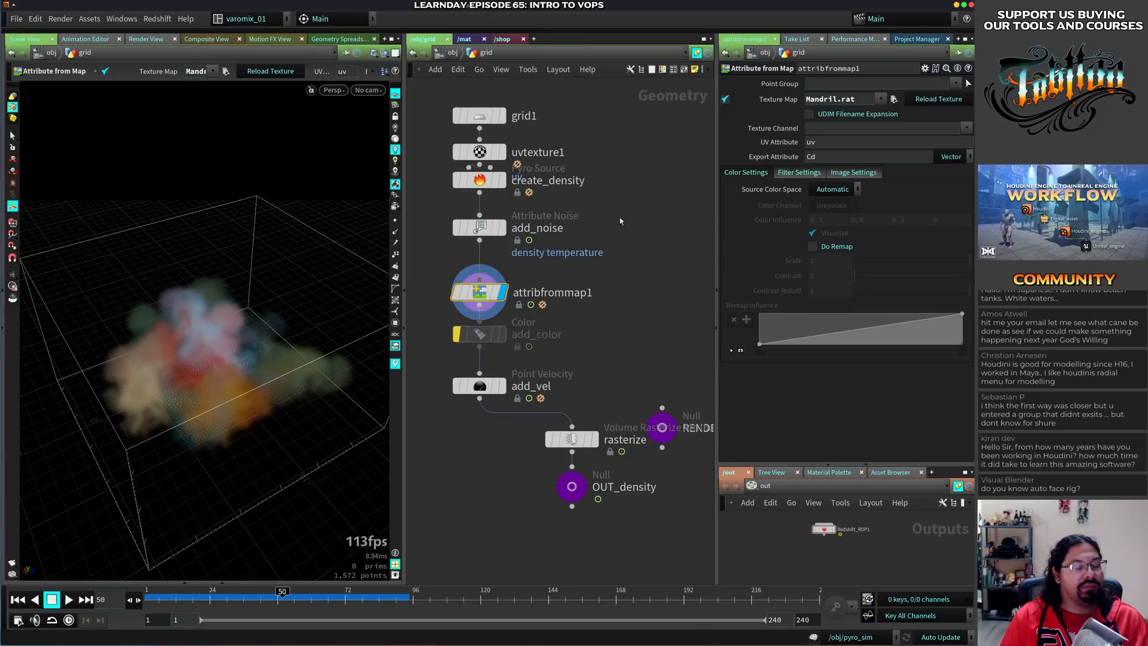
Open the pyro_sim network and examine the pyro, source_density_from_grid, merge2 and pyrosolver1 nodes
key(u)
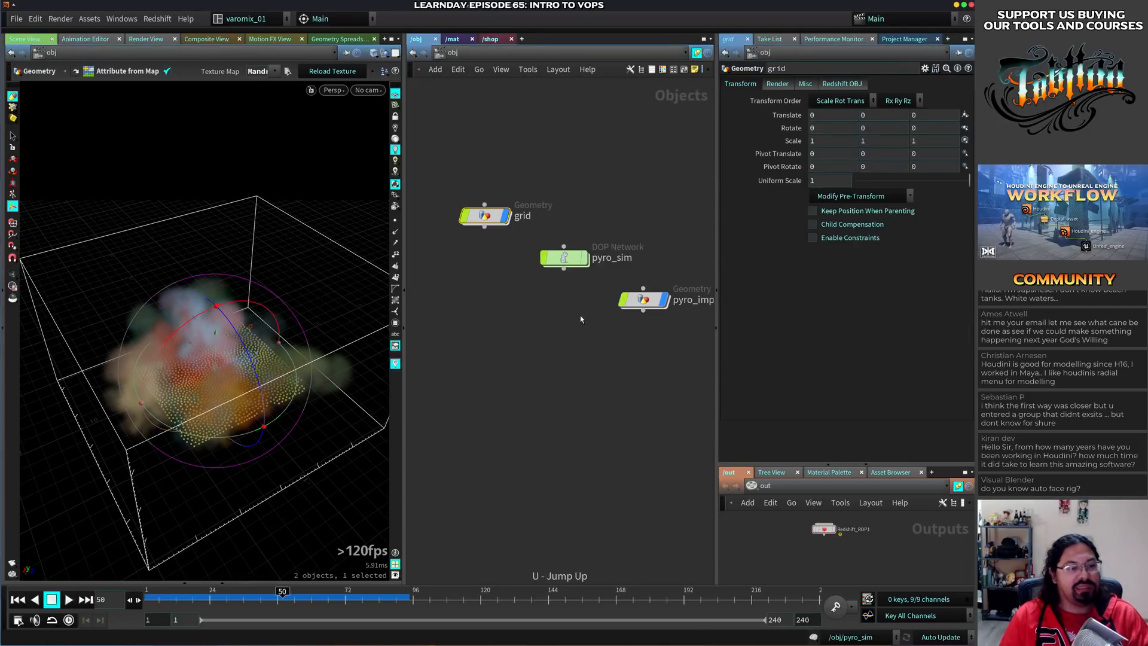
double_click(558, 258)
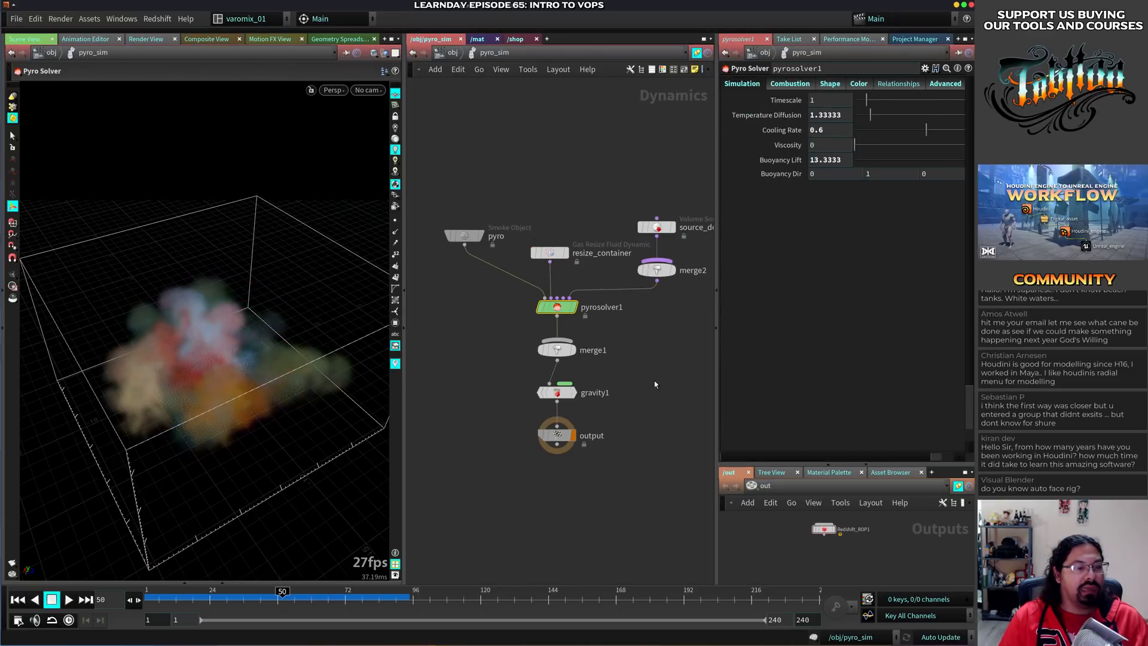
click(432, 229)
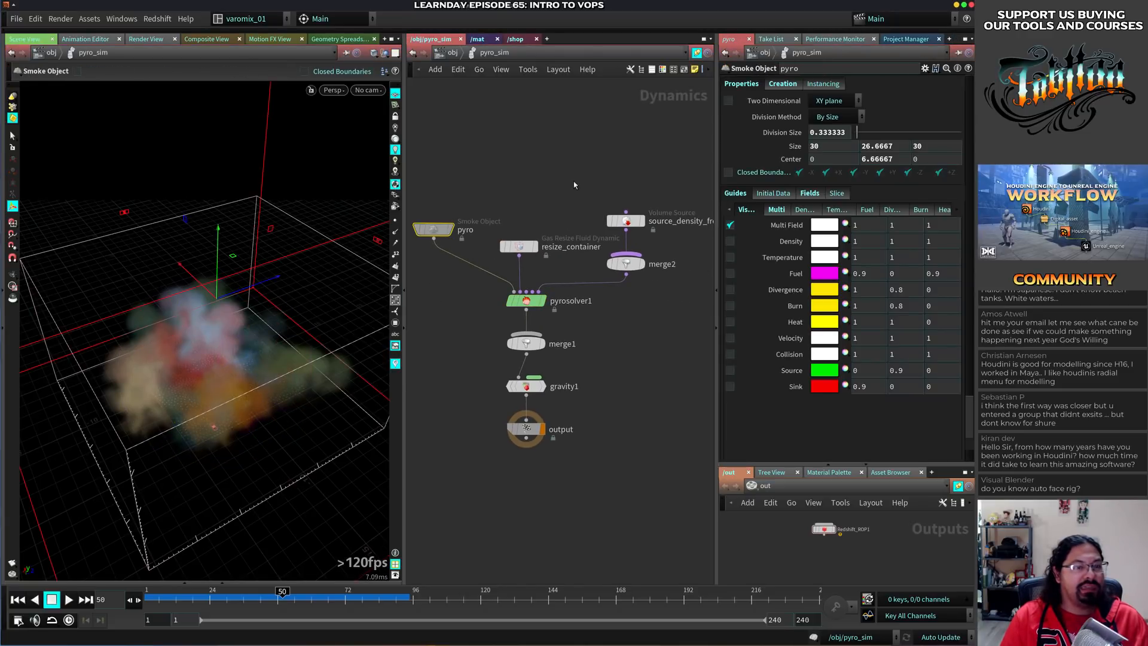
click(625, 220)
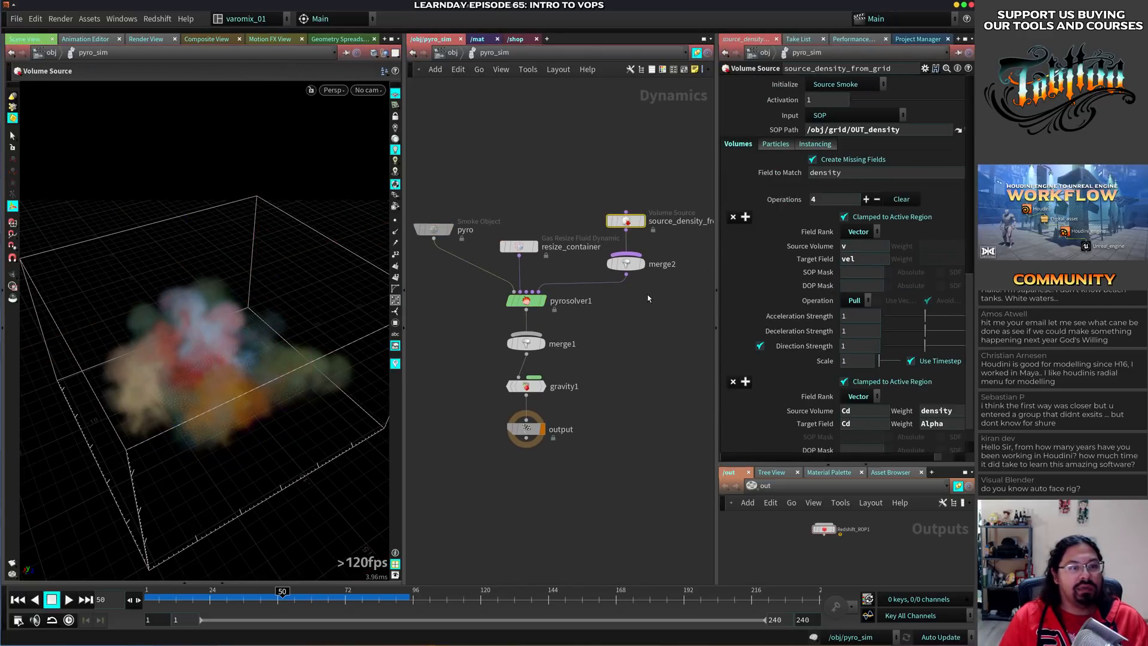
click(627, 264)
click(526, 300)
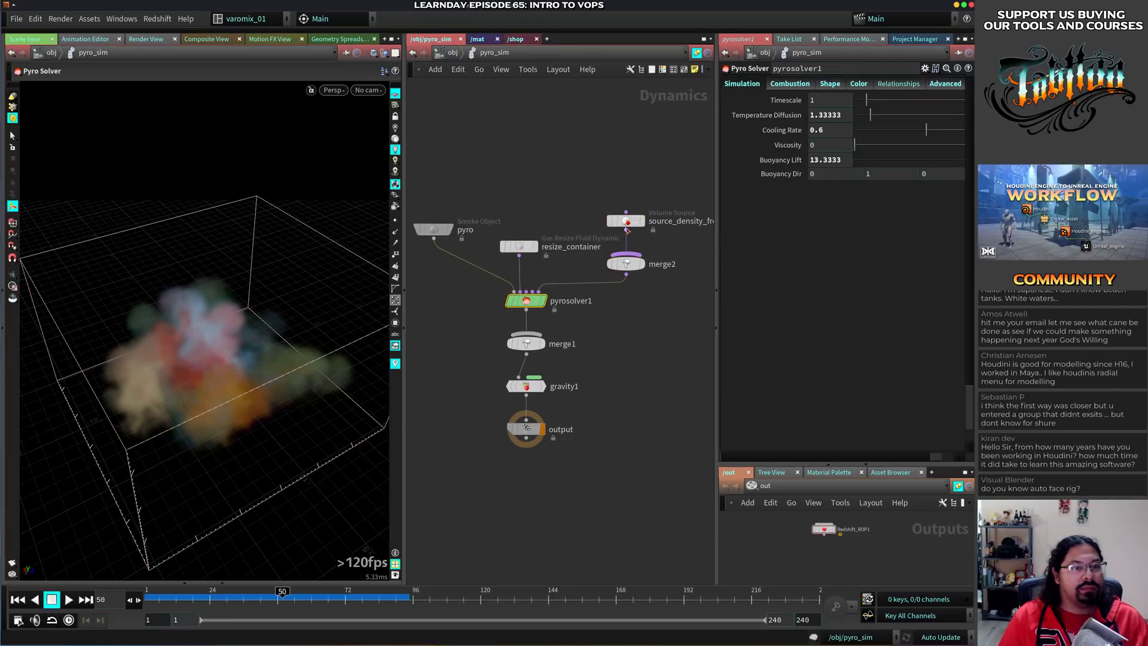
middle_drag(474, 314, 505, 304)
click(465, 219)
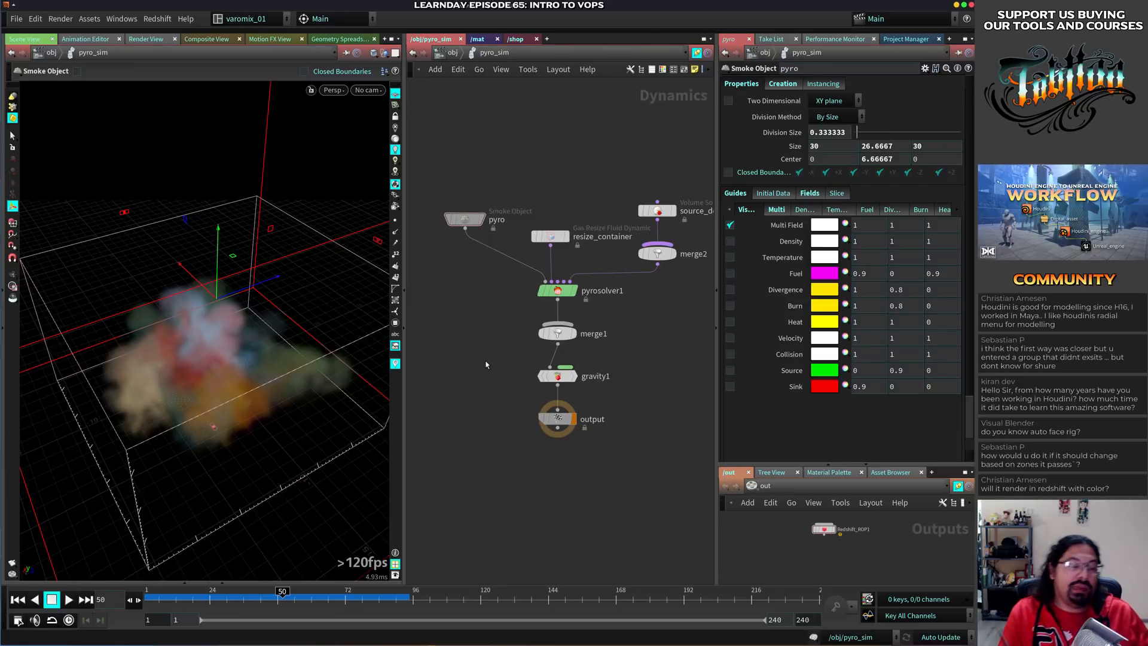
Return to the object level, reposition the grid object's node slightly, and open its geometry network
key(u)
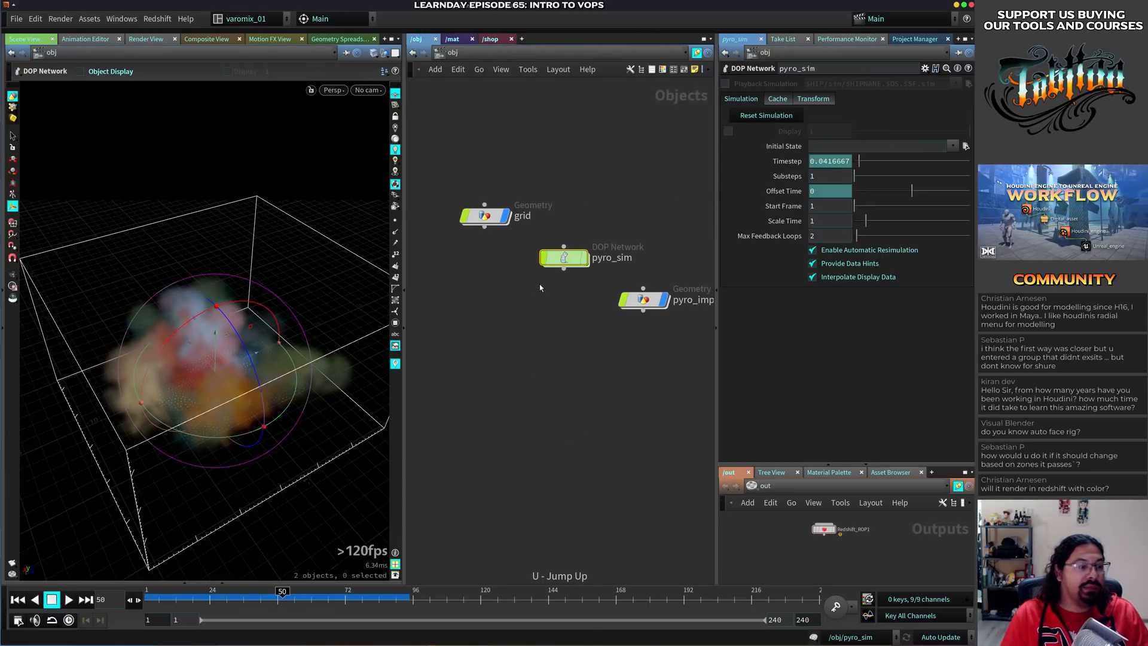
click(482, 219)
drag(483, 217, 503, 198)
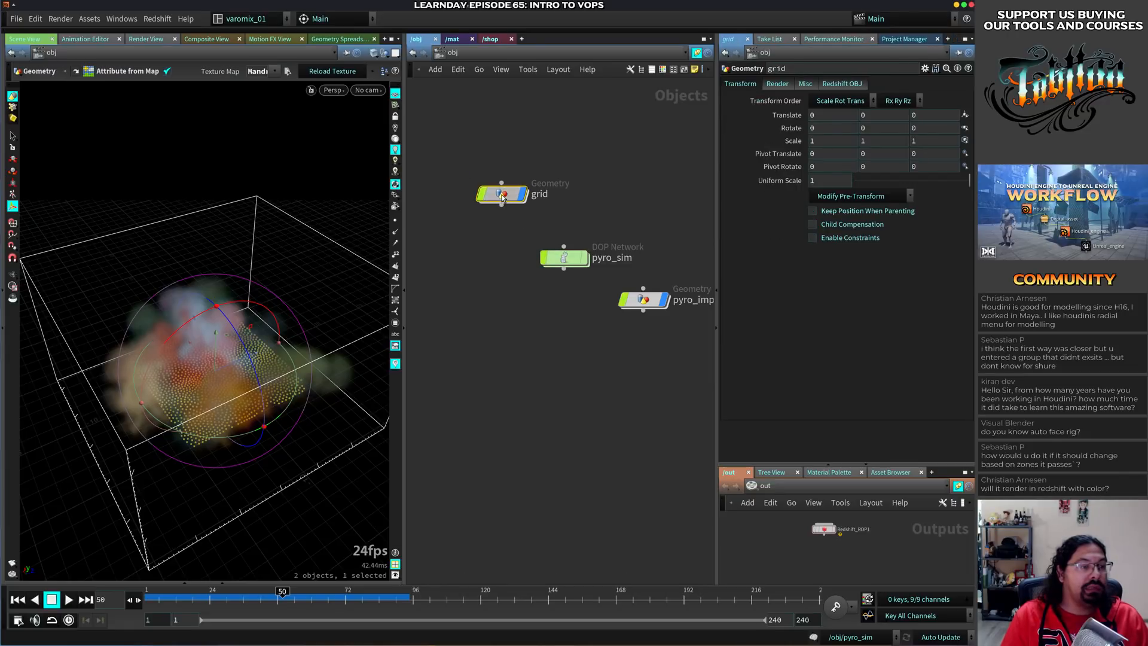
double_click(503, 196)
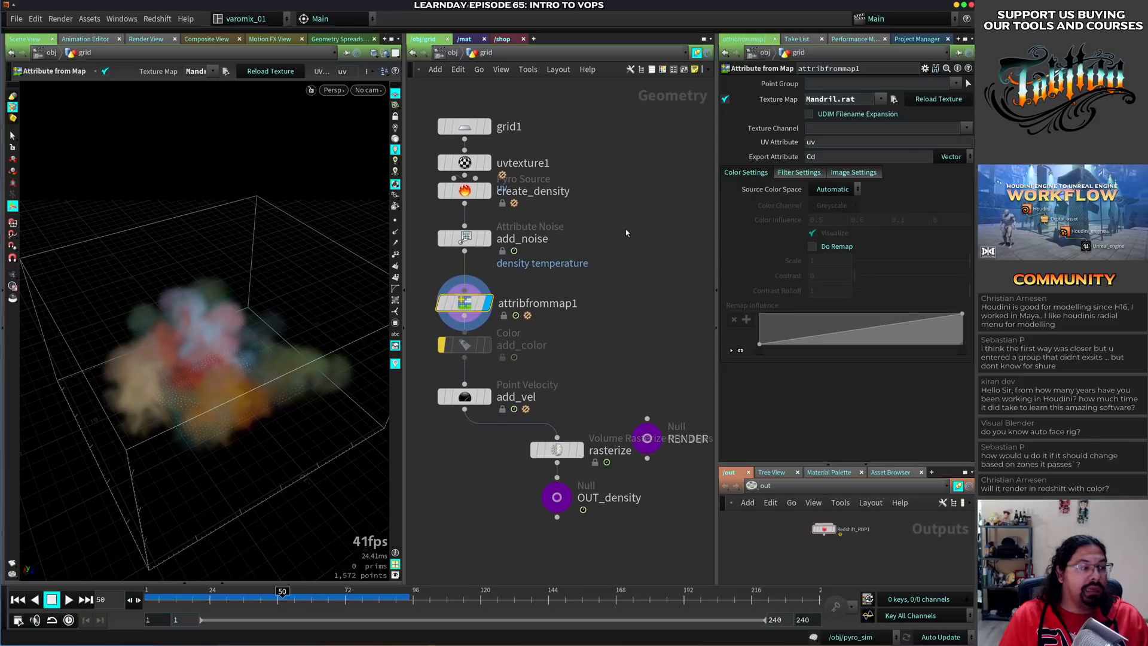
key(Tab)
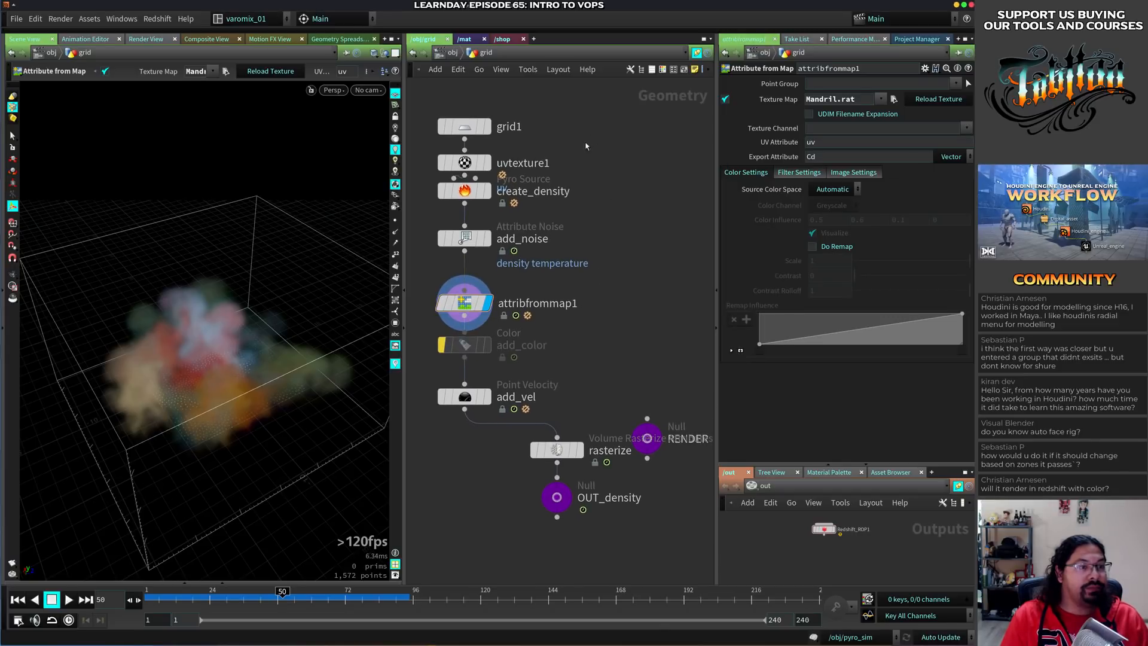
Show the shelves and apply the Pyro FX Add Color tool to the smoke at the object level
click(607, 27)
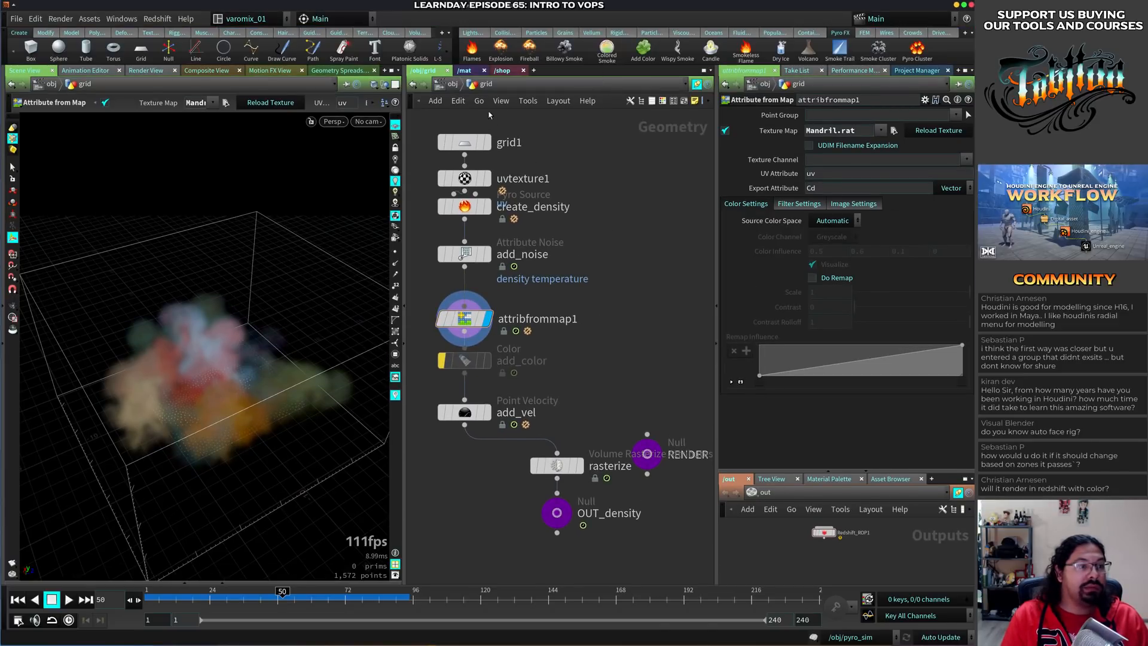
click(453, 83)
click(642, 52)
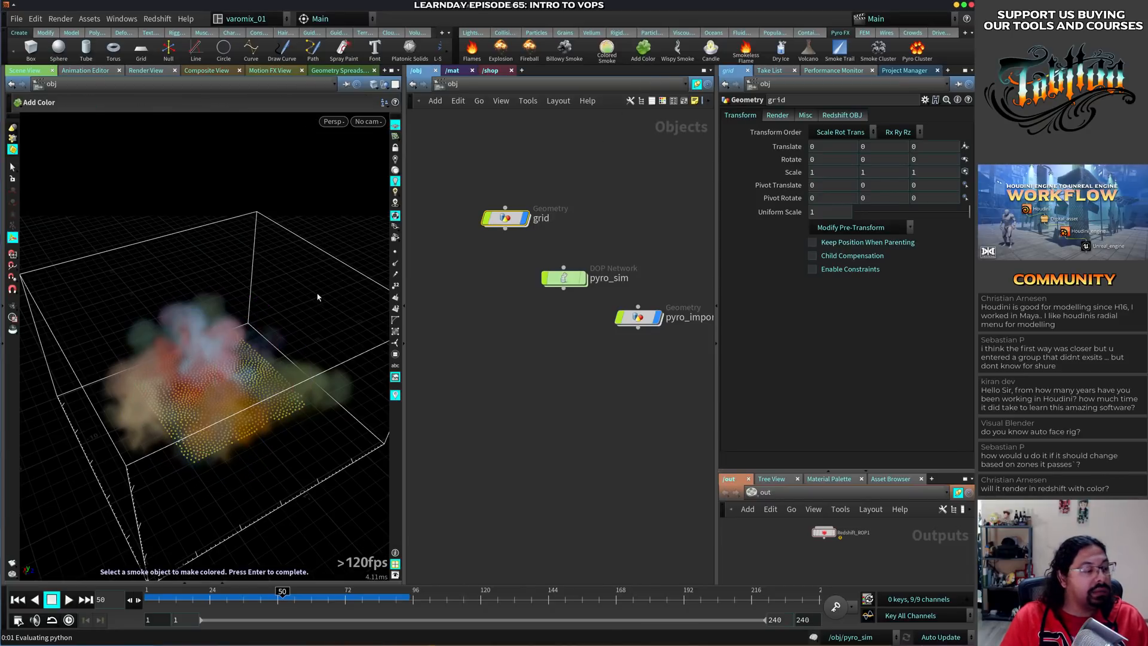
click(300, 259)
key(Return)
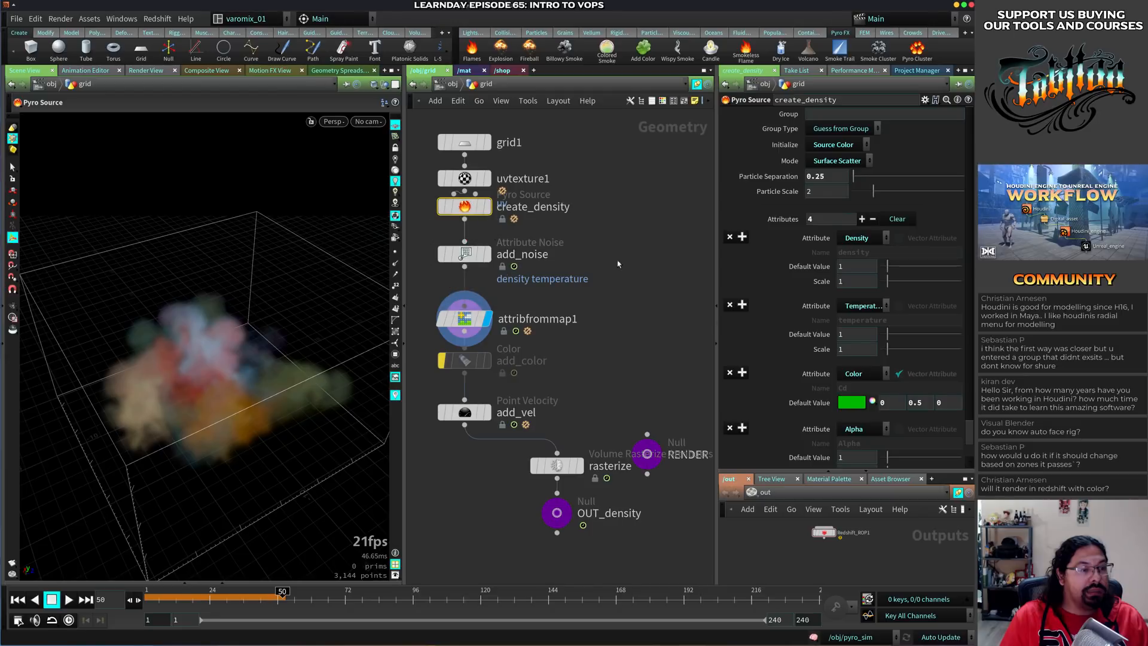
Examine the add_noise and add_color nodes and the pyro_sim network, and return to the grid network
middle_drag(646, 308, 661, 319)
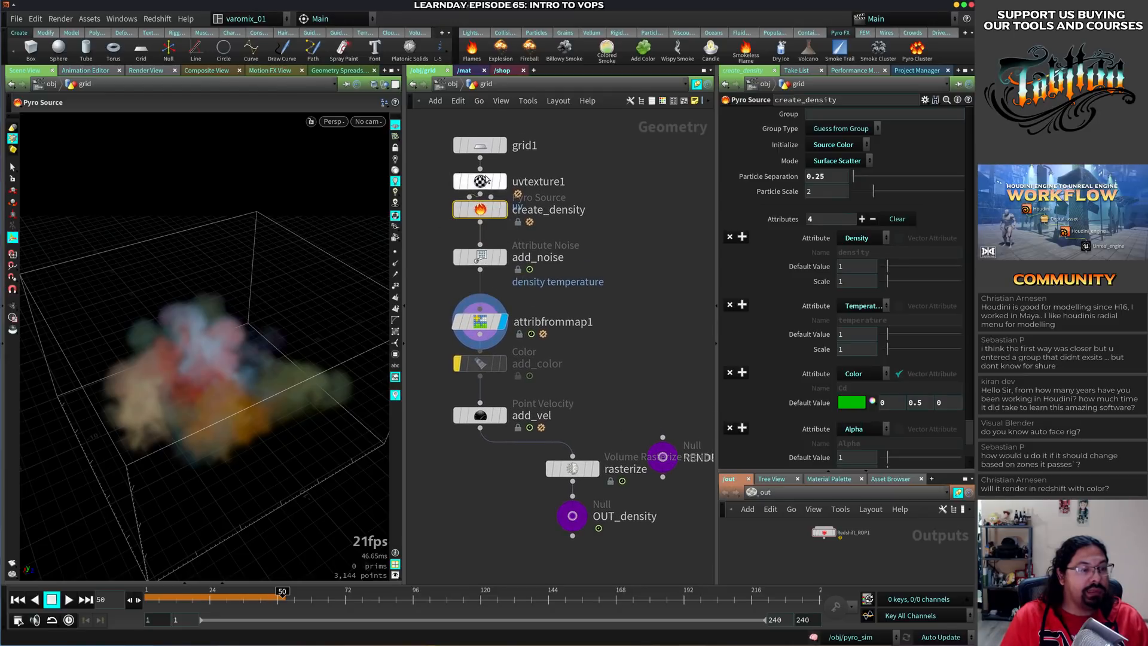
click(480, 257)
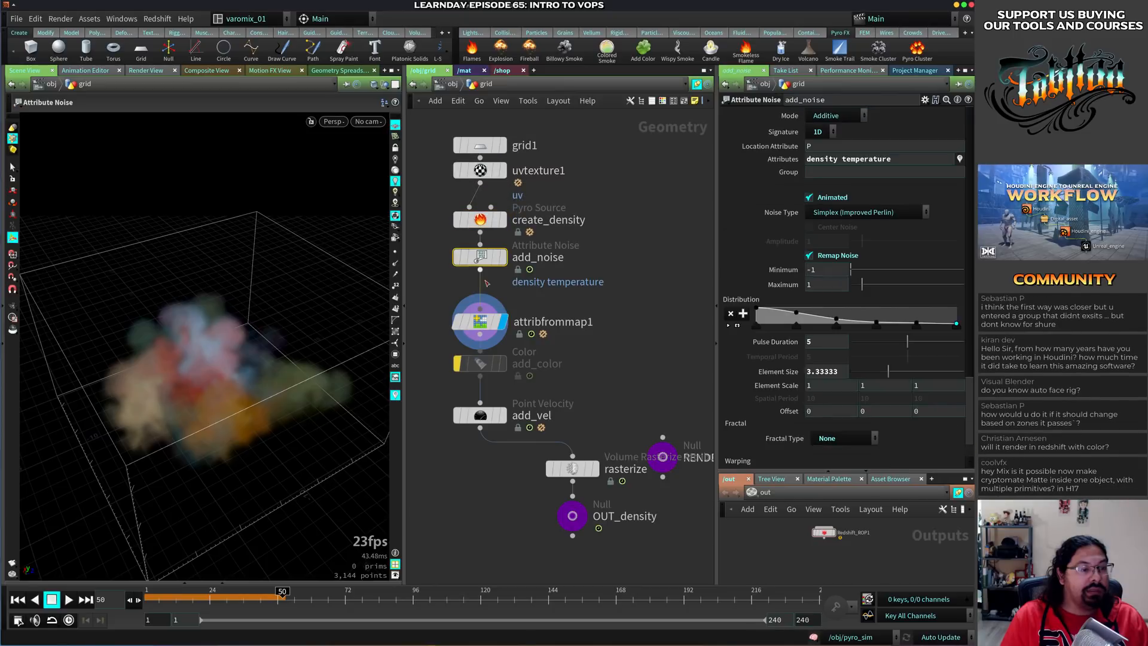
click(478, 323)
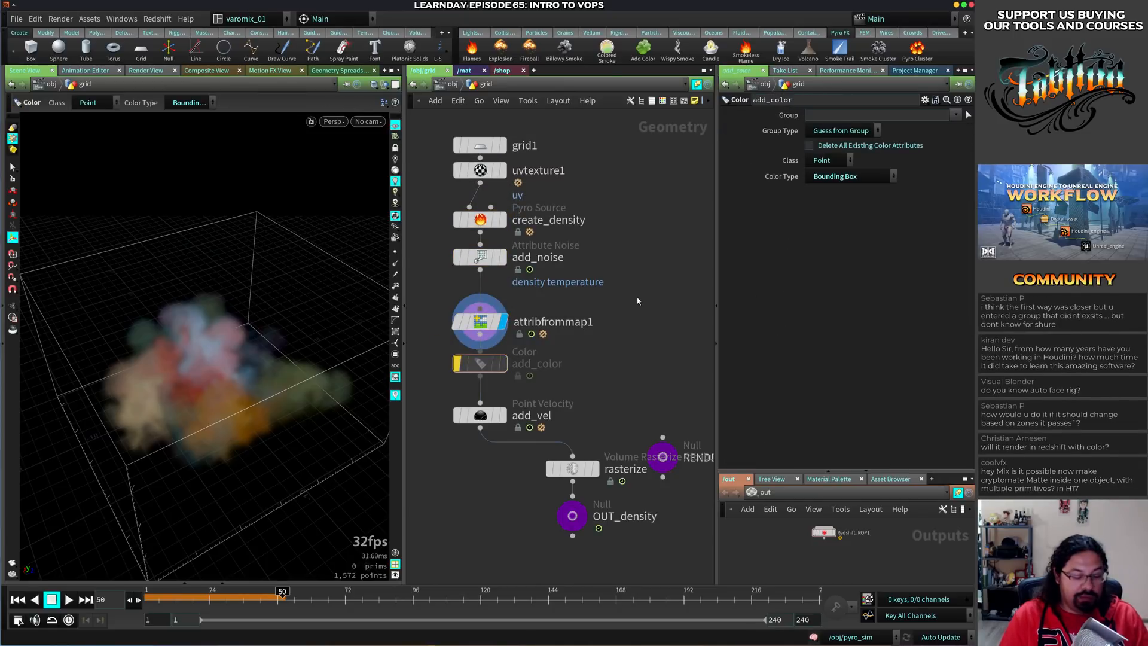
key(u)
double_click(564, 277)
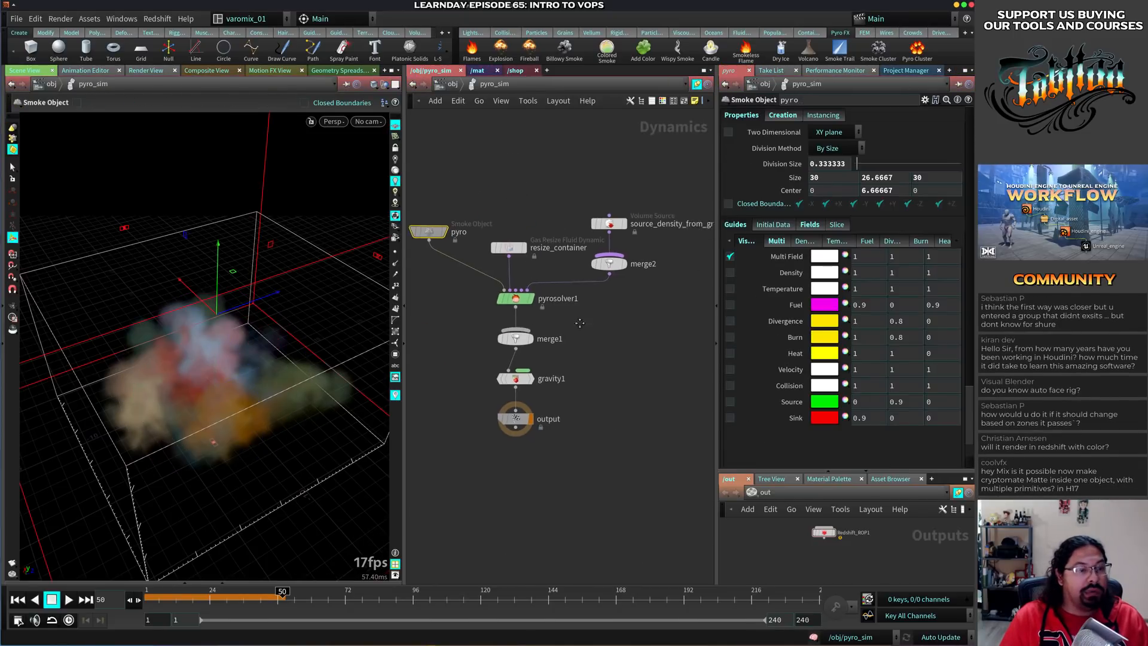
key(u)
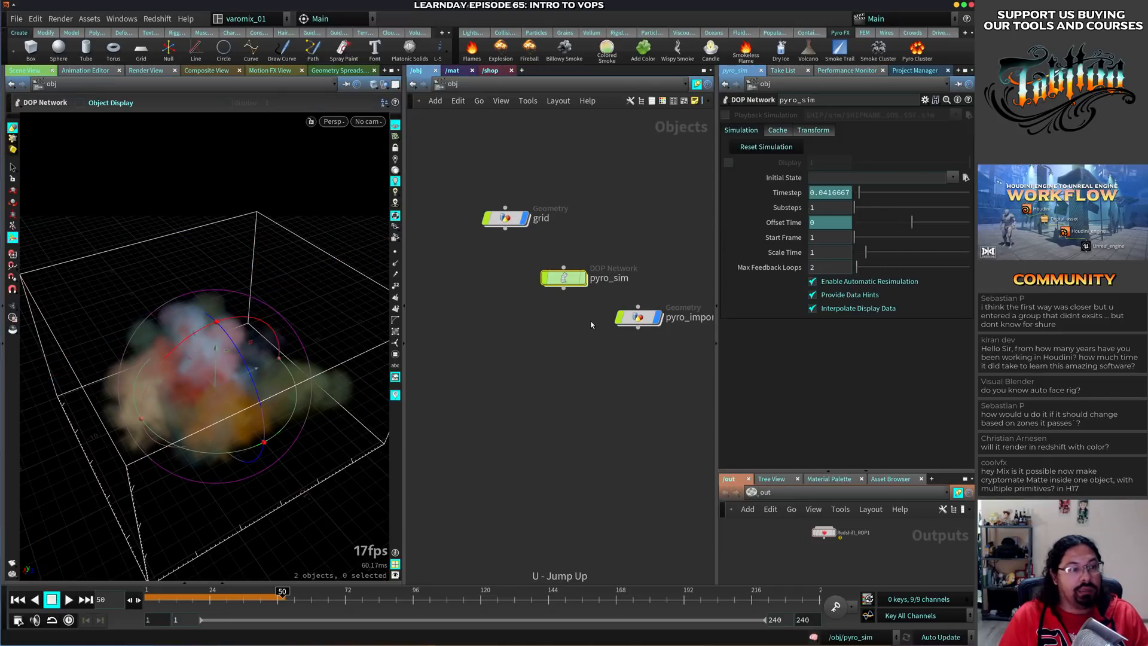
double_click(507, 219)
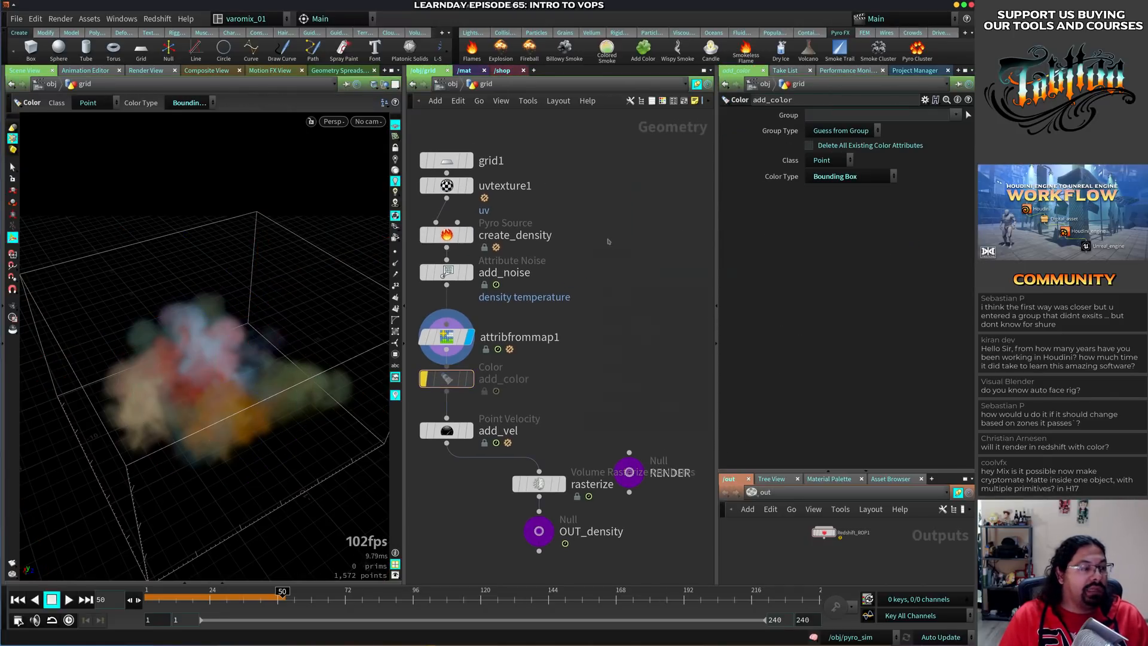
Add a Tube node beside the grid chain, display it, and stretch the tube to a height of about 13.25
key(Tab)
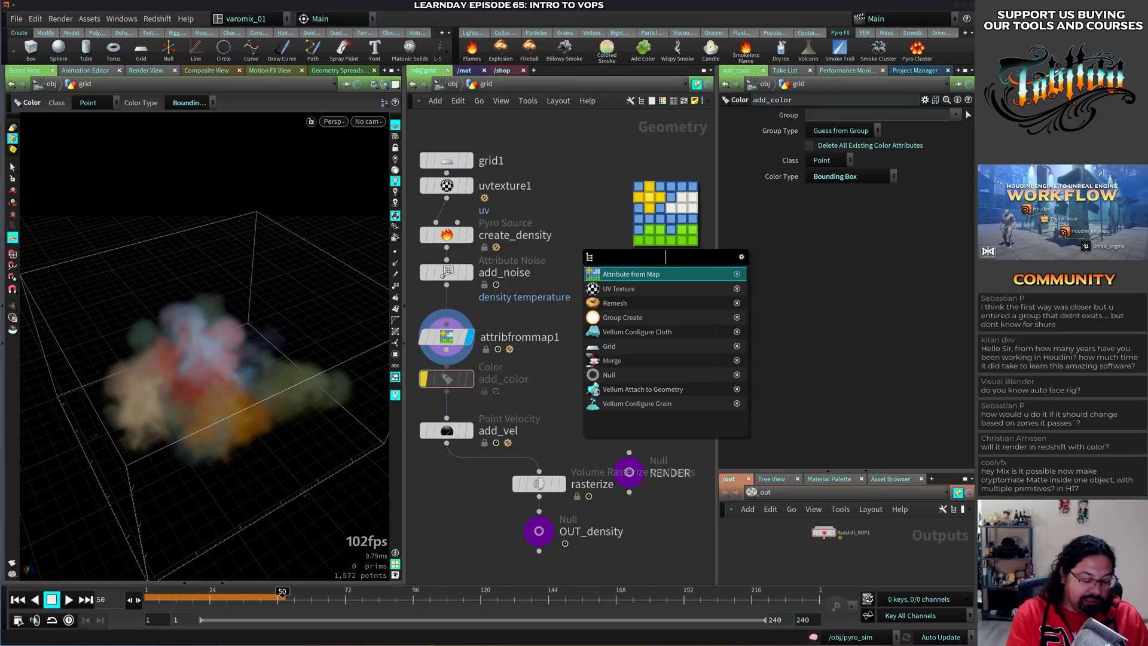
text(tube)
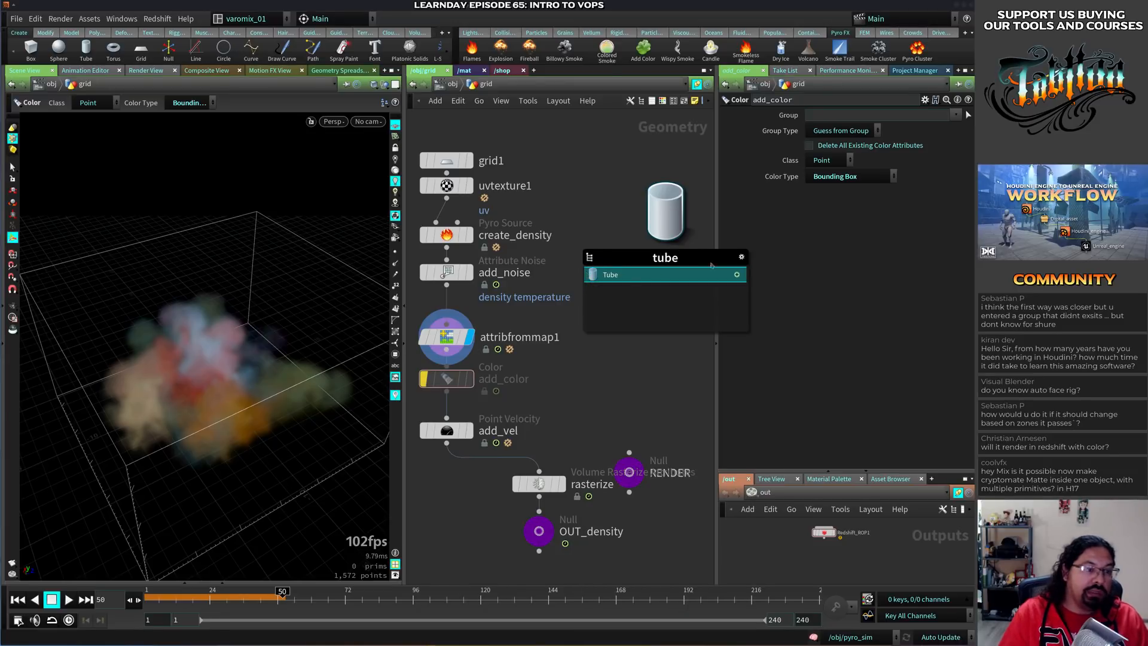
click(660, 274)
click(629, 234)
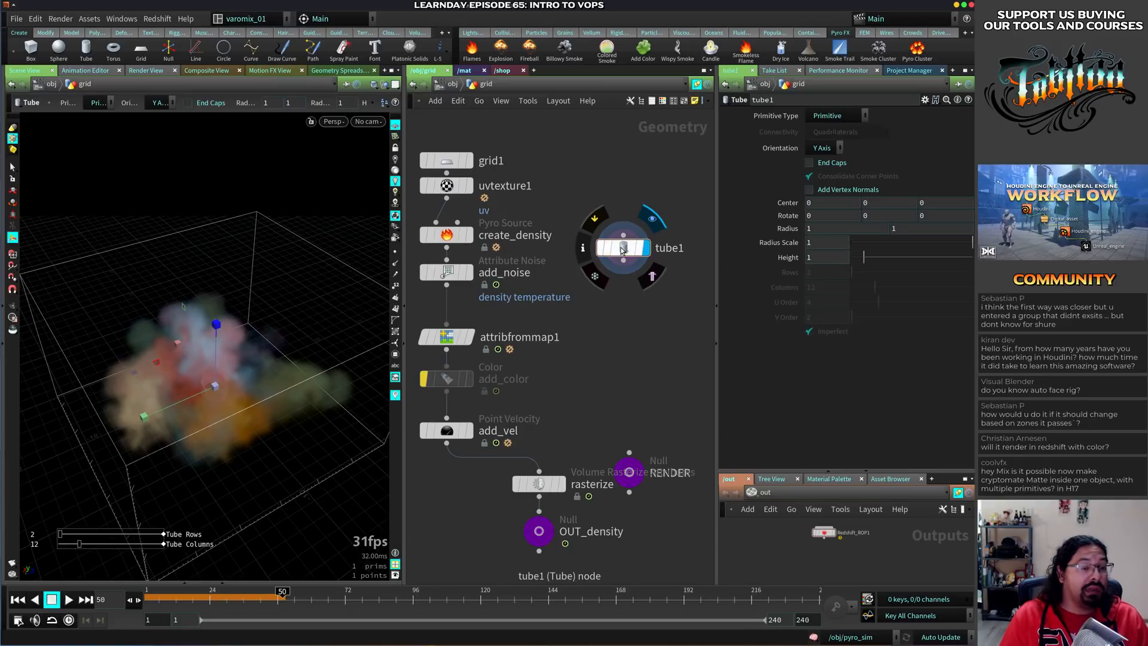
drag(623, 247, 613, 219)
drag(216, 325, 203, 227)
drag(218, 325, 217, 239)
drag(631, 218, 638, 210)
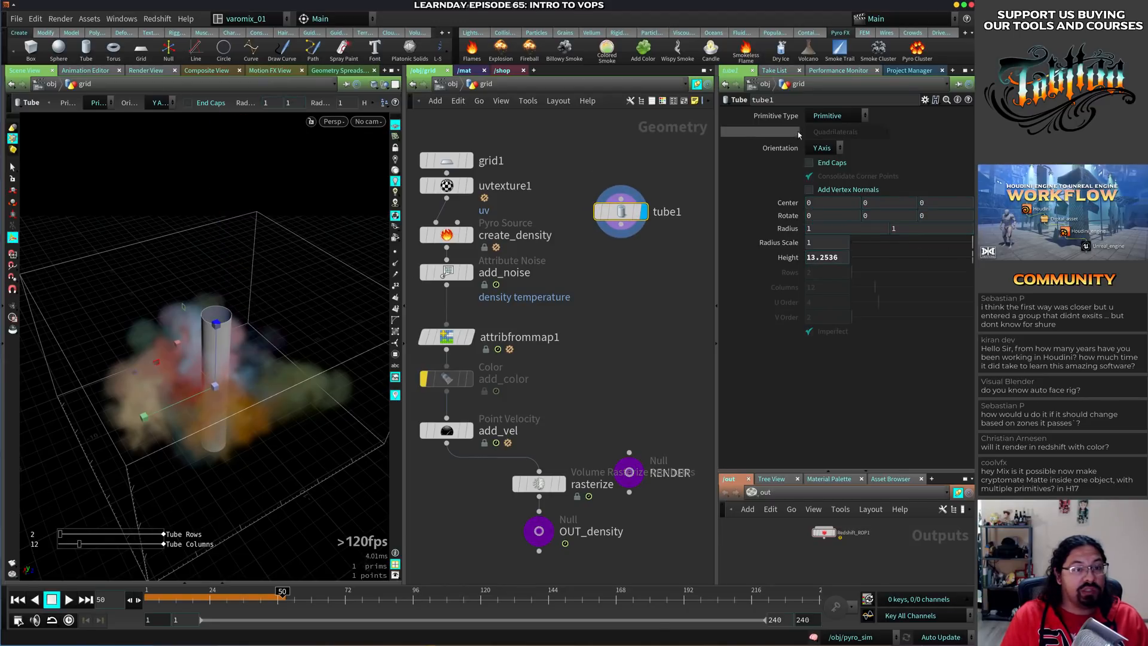
Set the tube's primitive type to Polygon and rotate it about 92 degrees around X so it lies horizontally
click(827, 116)
click(824, 143)
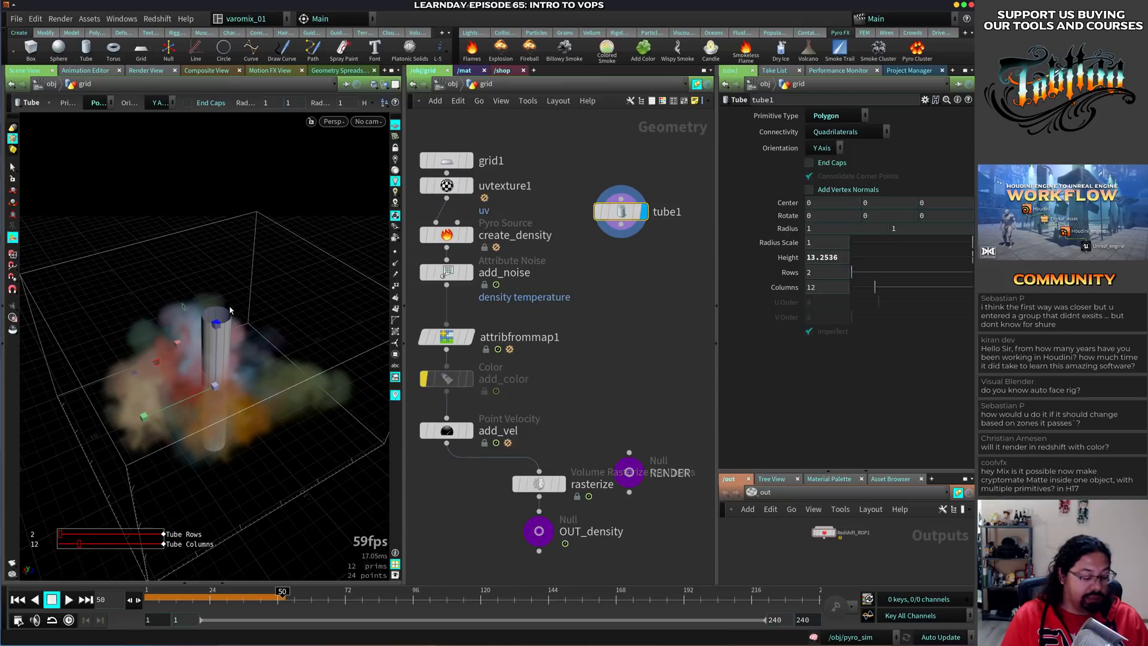
key(r)
mouse_move(230, 331)
mouse_down()
mouse_move(207, 341)
mouse_move(345, 302)
mouse_move(320, 317)
mouse_up()
key(w)
key(w)
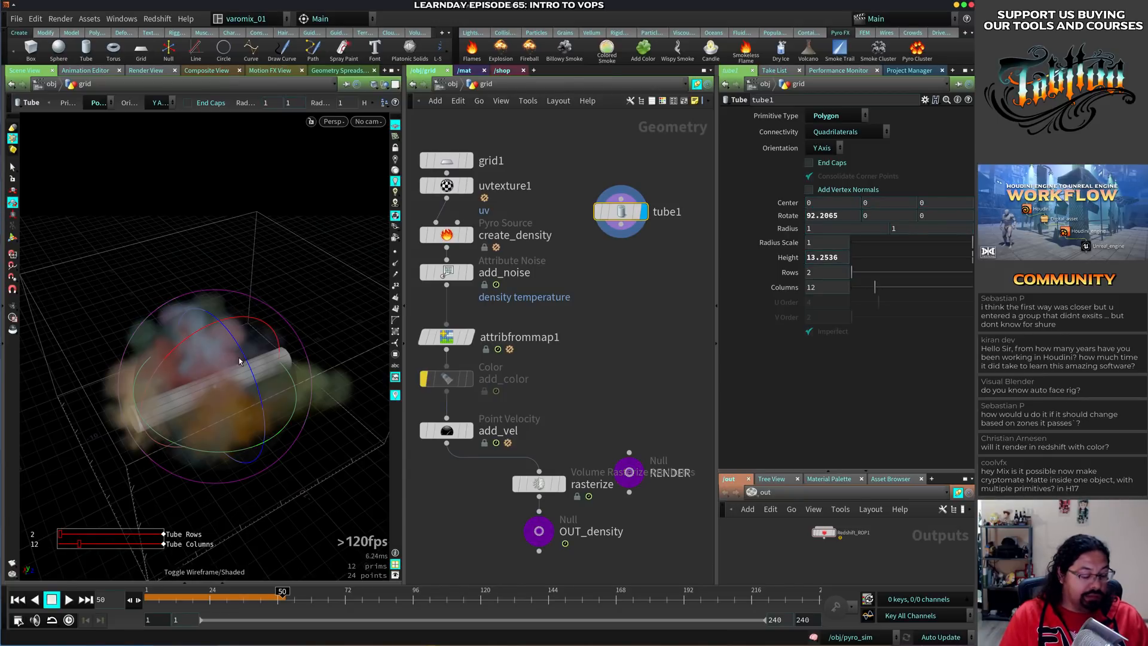
Move the horizontal tube above the smoke, to a center of about 7.52 in Y and 0.29 in Z
key(t)
key(w)
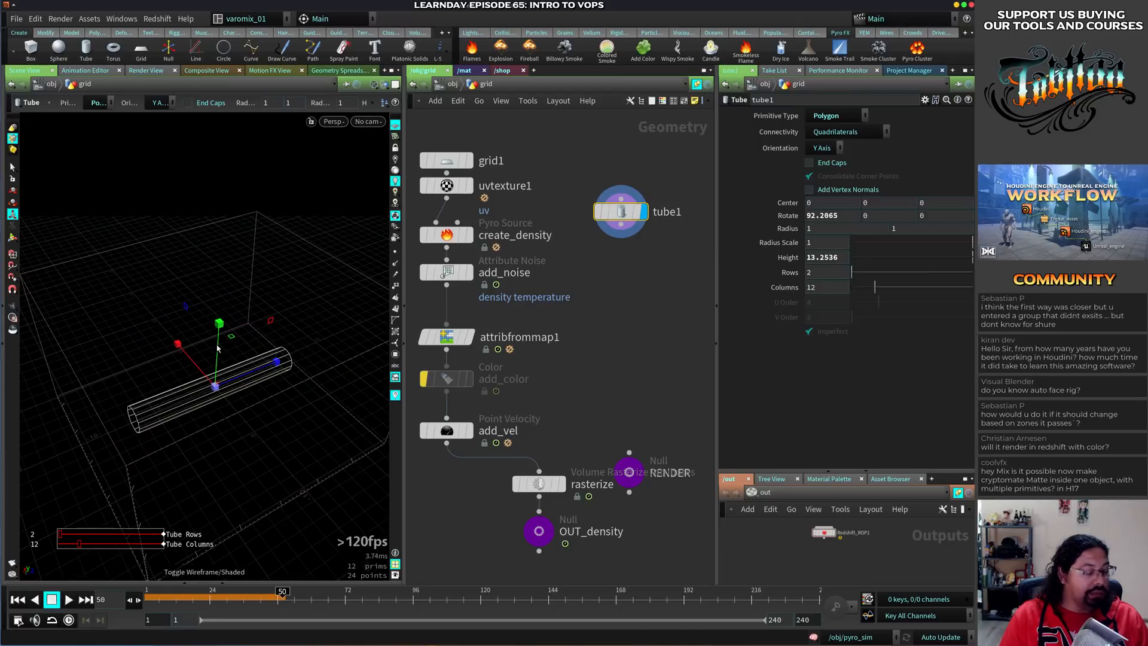
key(w)
key(t)
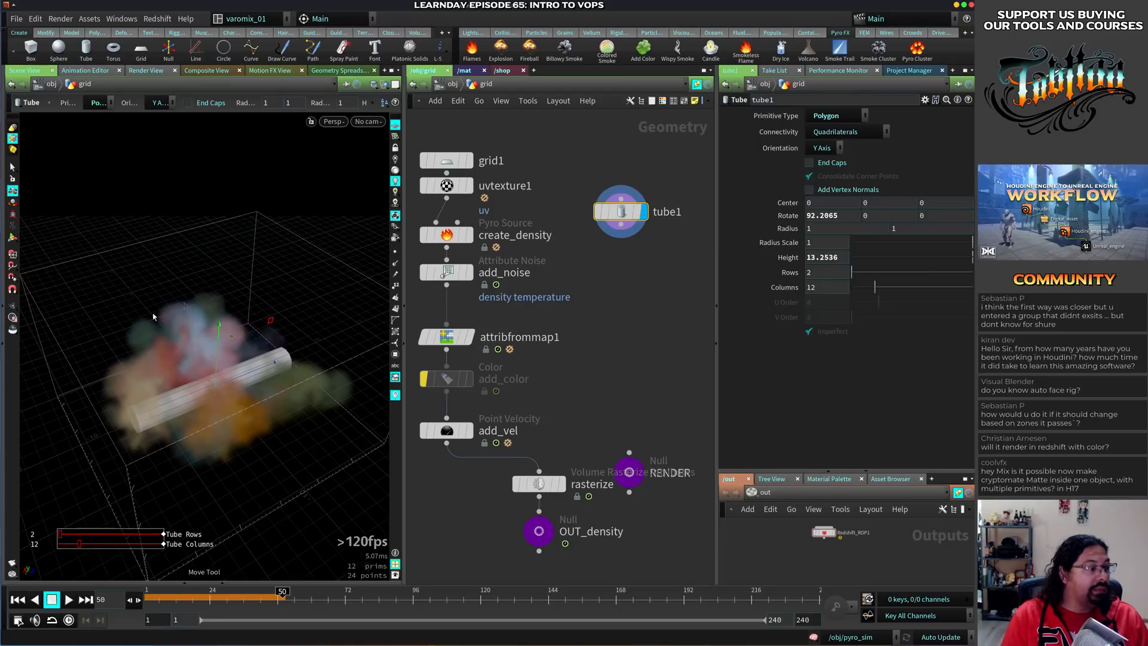
key(s)
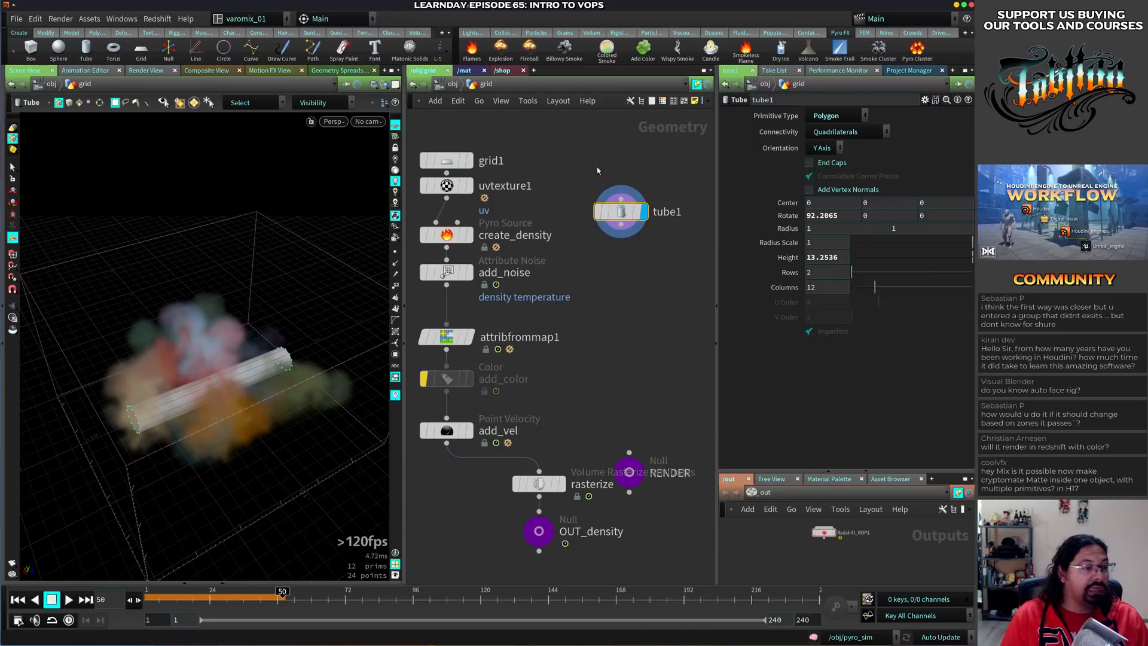
key(Return)
key(w)
key(w)
key(w)
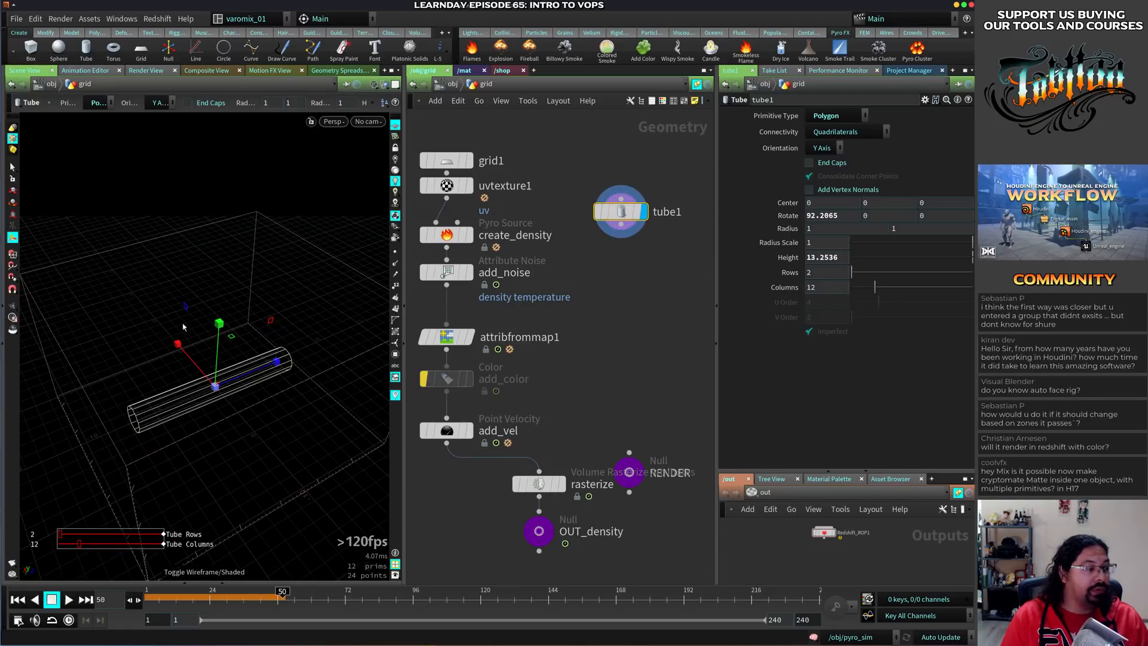
key(t)
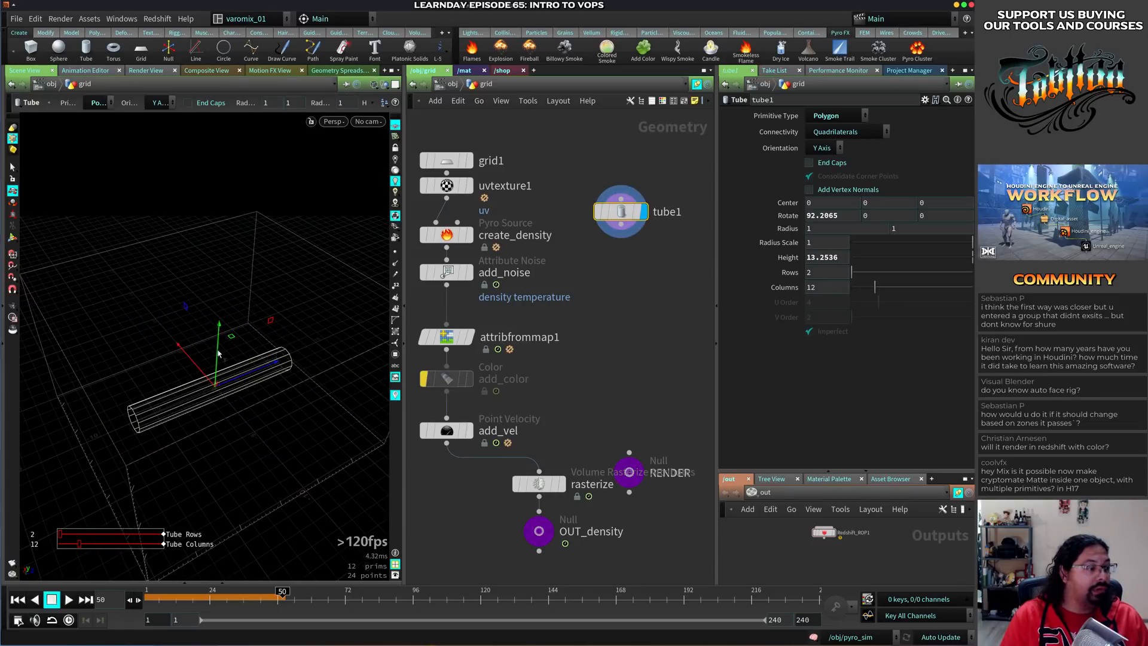
mouse_move(218, 354)
mouse_down()
mouse_move(218, 257)
mouse_move(197, 365)
mouse_move(203, 322)
mouse_up()
key(w)
key(e)
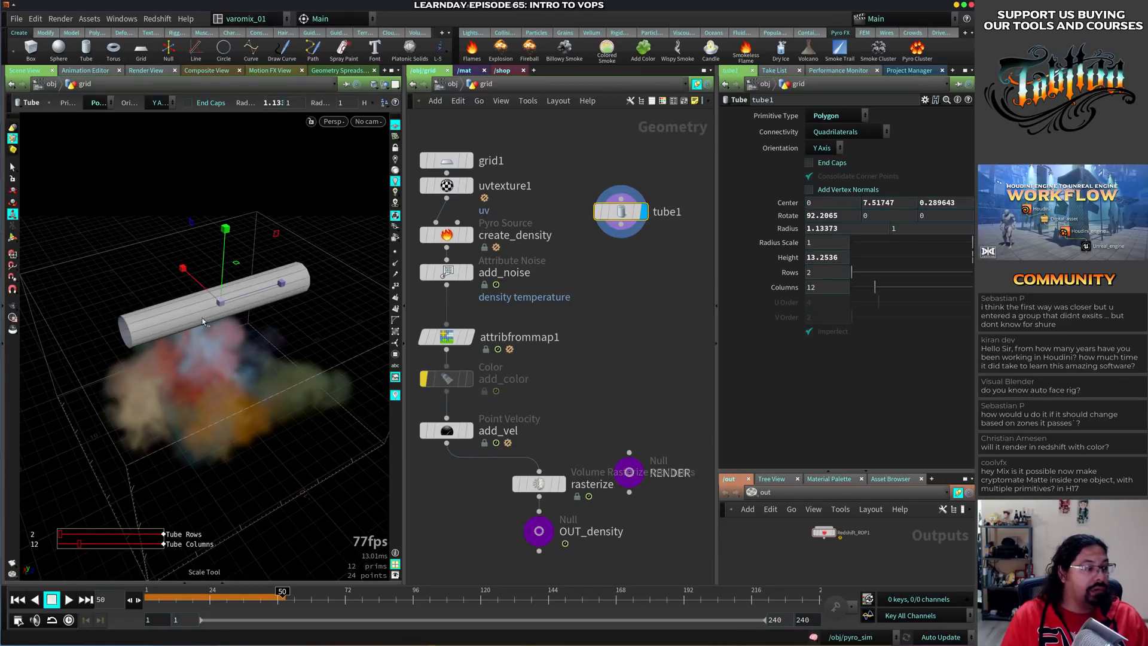
key(ctrl+z)
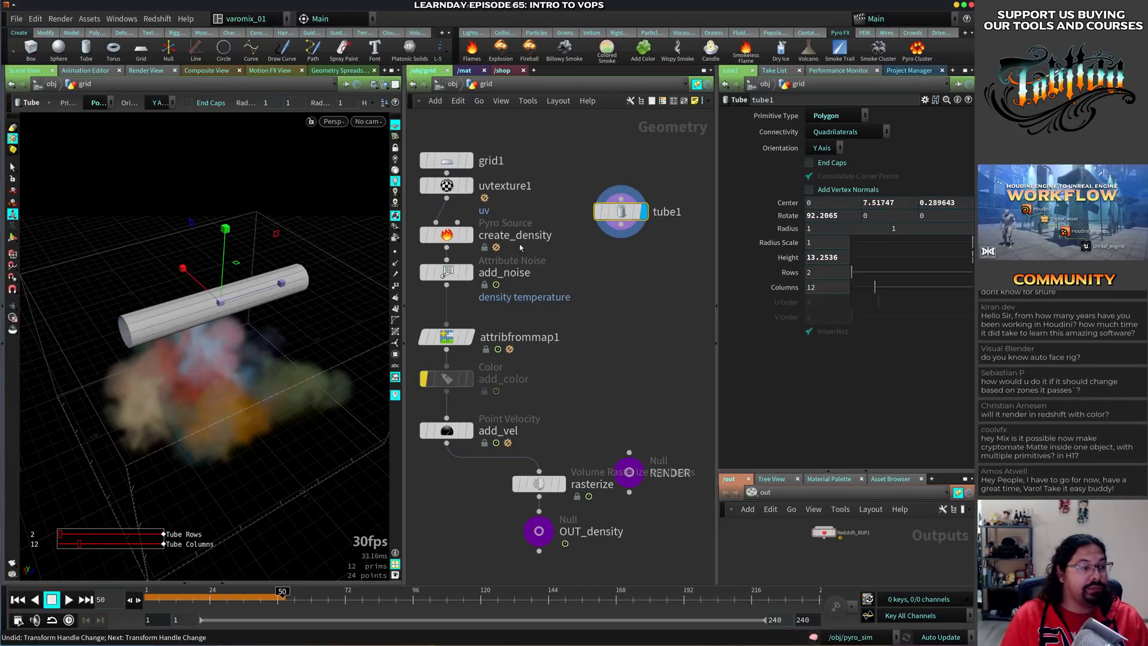
Append a Color node to tube1 and set its constant color to red (1, 0, 0)
click(620, 222)
text(clr)
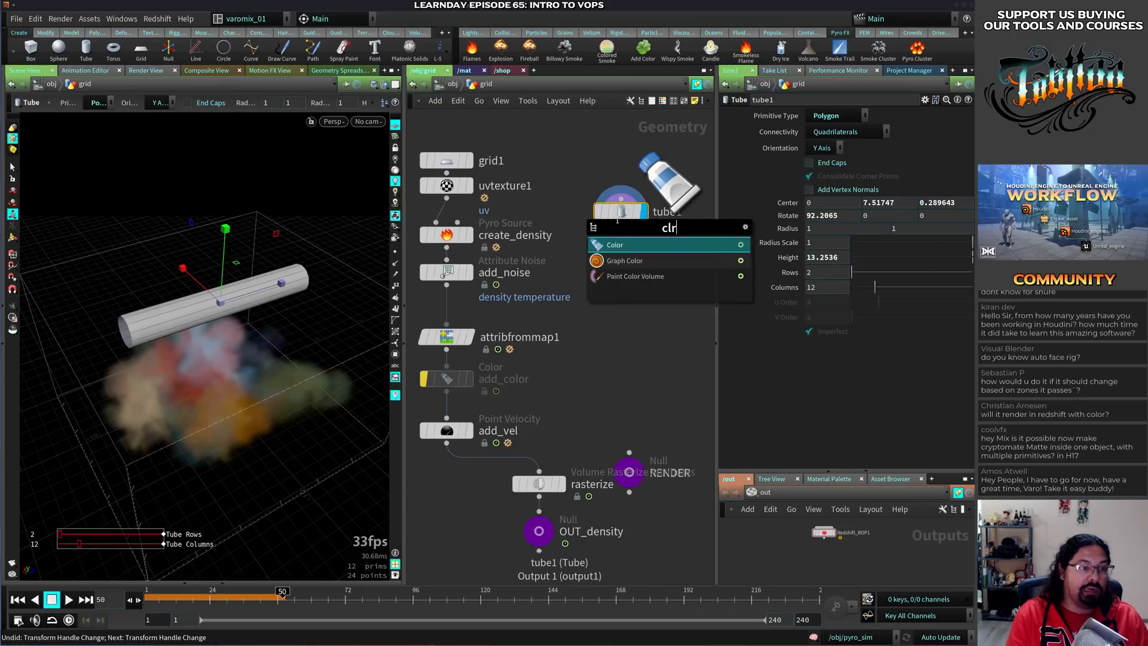
key(Return)
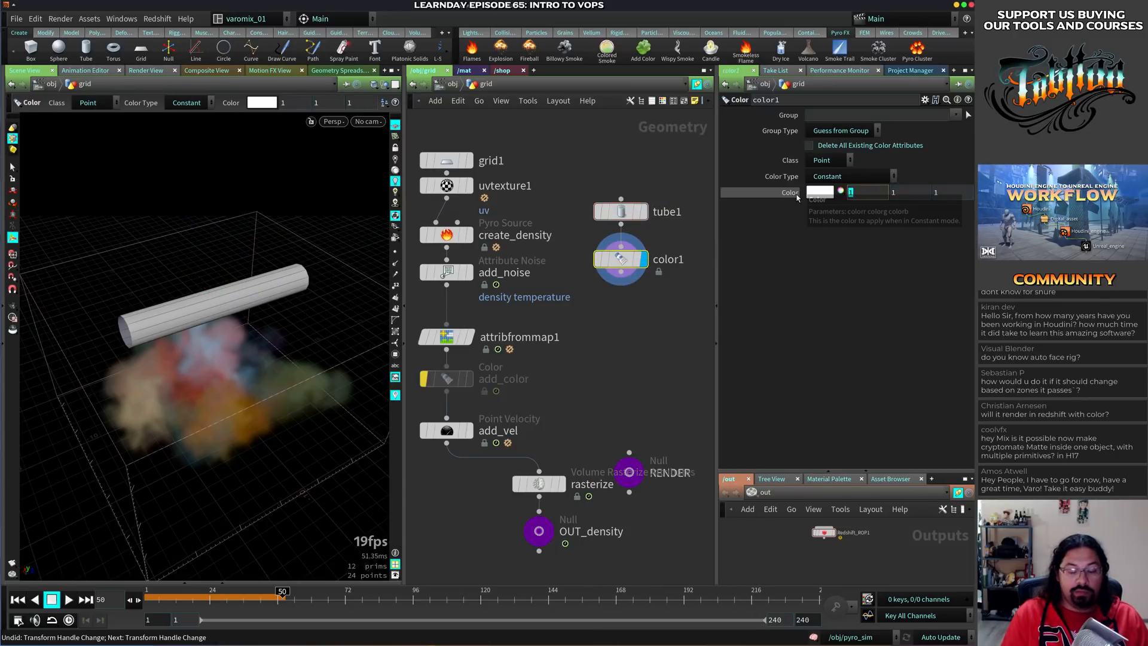
key(Tab)
text(0)
key(Tab)
text(0)
key(Tab)
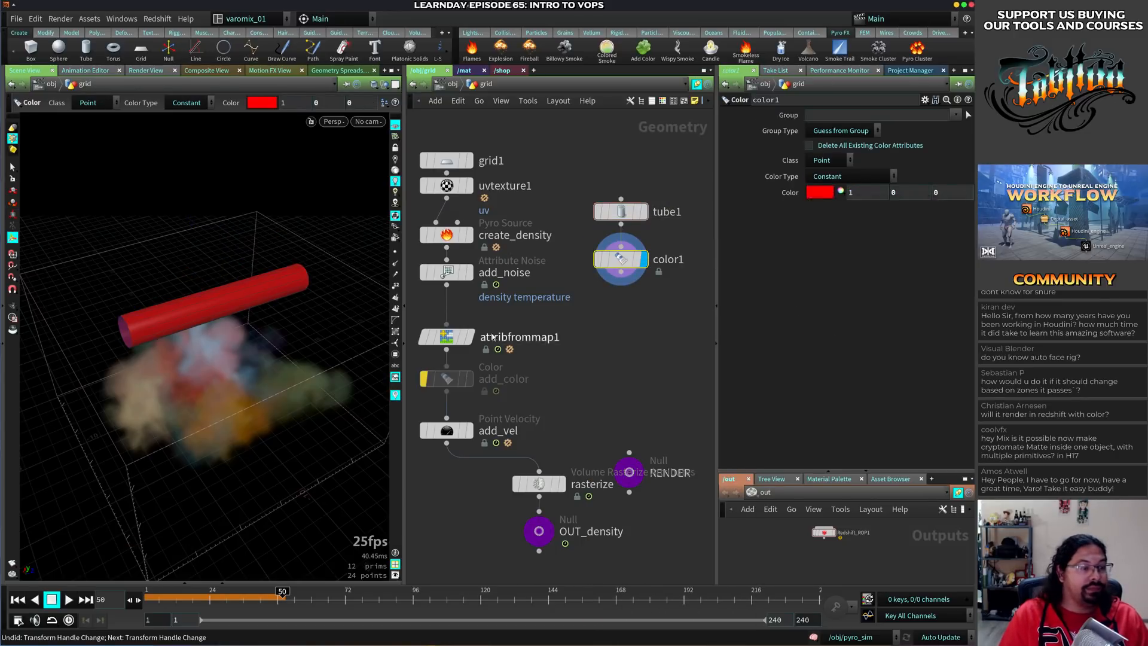
Replace attribfrommap1 in the chain with an Attribute Transfer node before add_color, using color1 as its second input
drag(447, 338, 607, 340)
click(449, 306)
key(Tab)
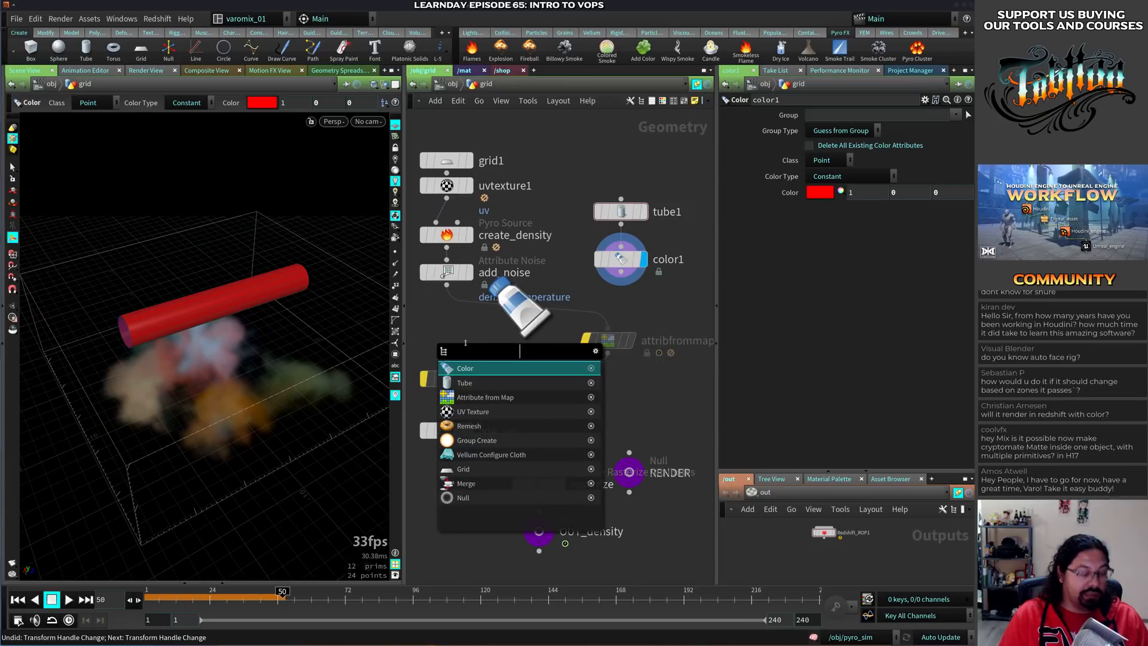
text(at)
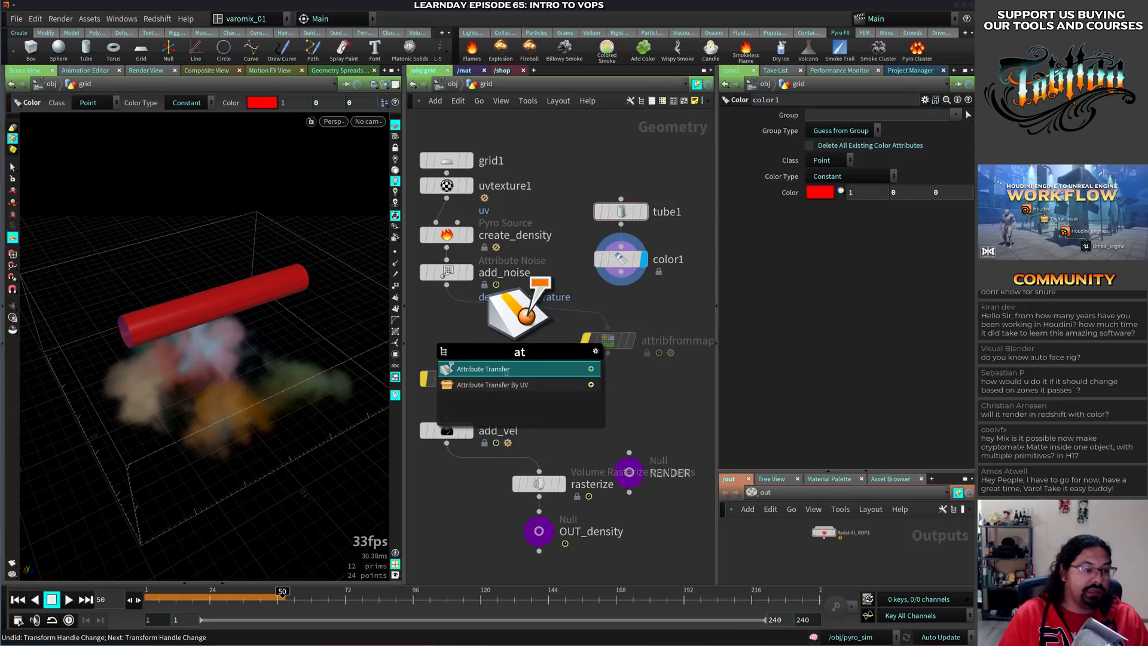
click(505, 369)
click(457, 341)
click(465, 351)
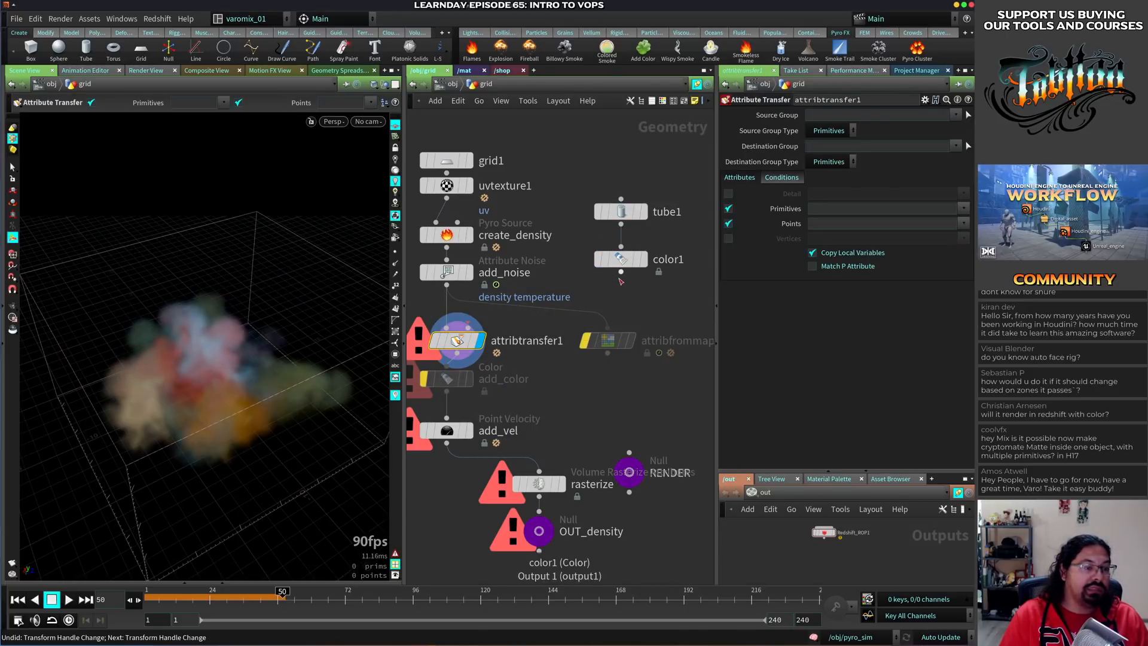
click(621, 278)
Play the simulation with the transferred tube color from the first frame, and rewind it to frame 1
key(ctrl+Up)
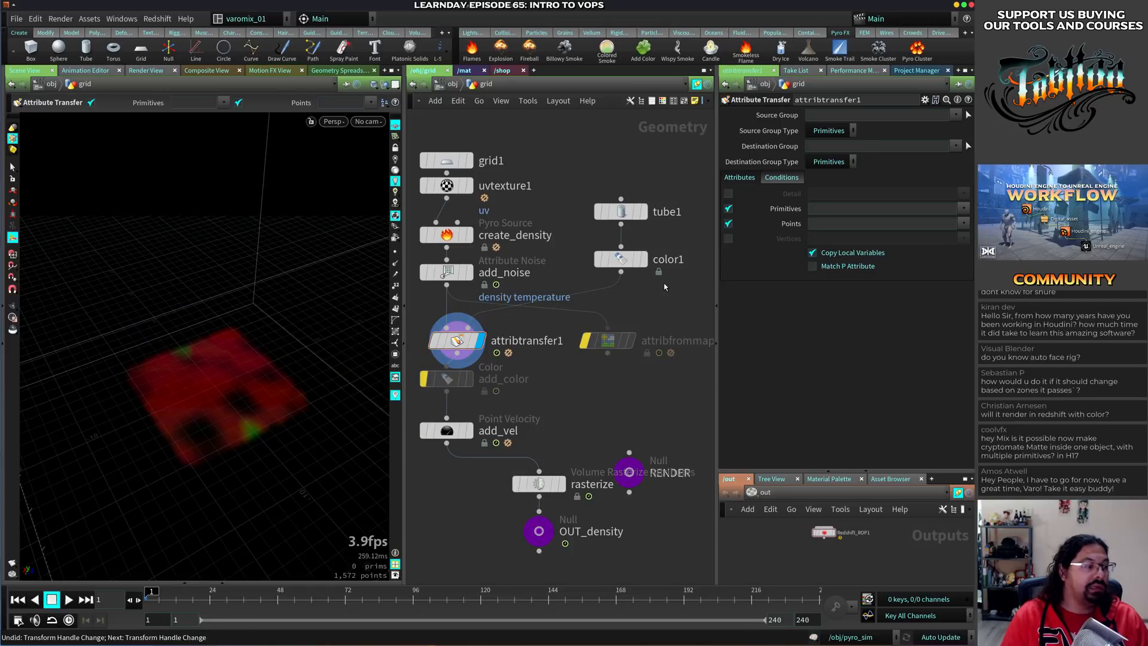
key(Up)
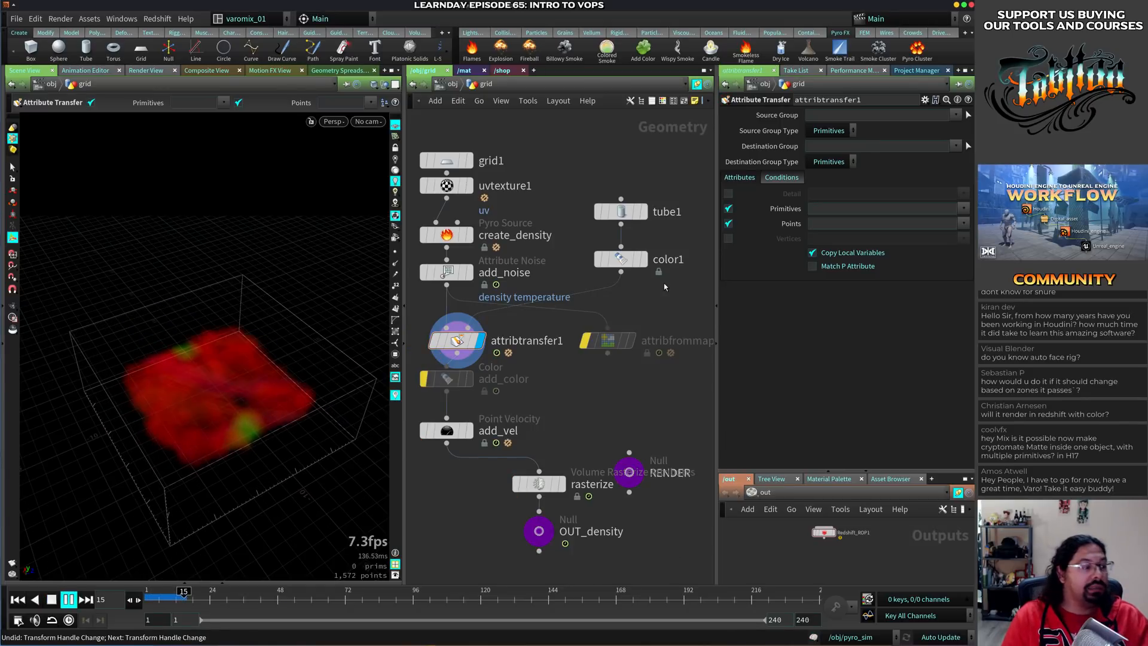
key(ctrl+Up)
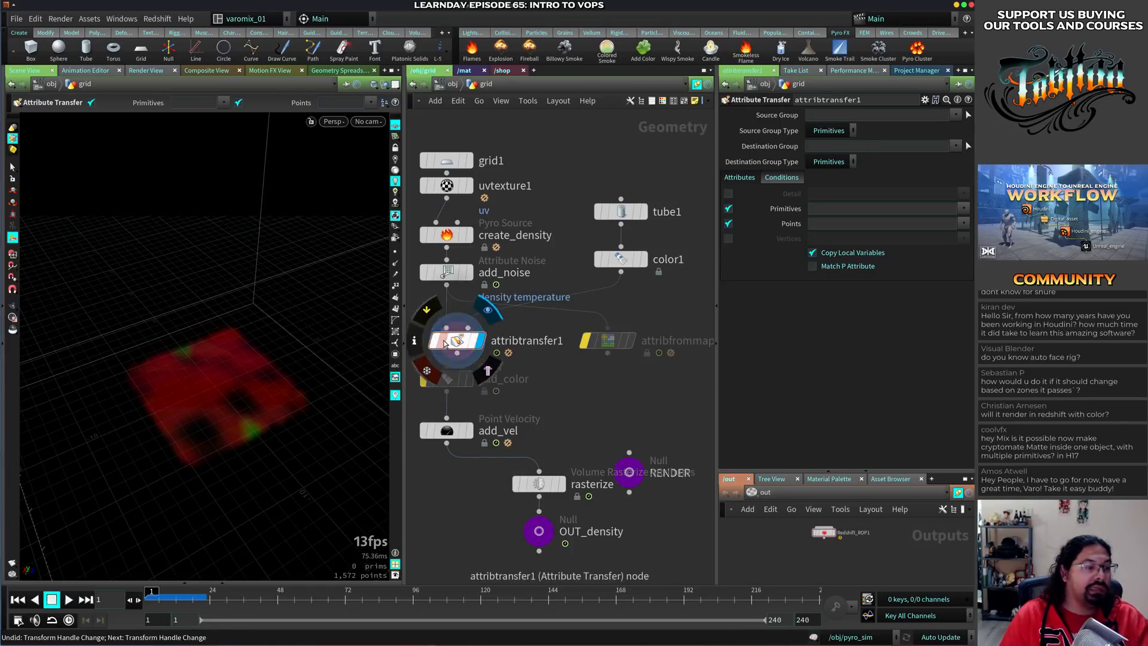
Align attribtransfer1 with the main node chain and set its Distance Threshold to 1.31
drag(457, 341, 447, 342)
click(479, 316)
key(Escape)
click(447, 341)
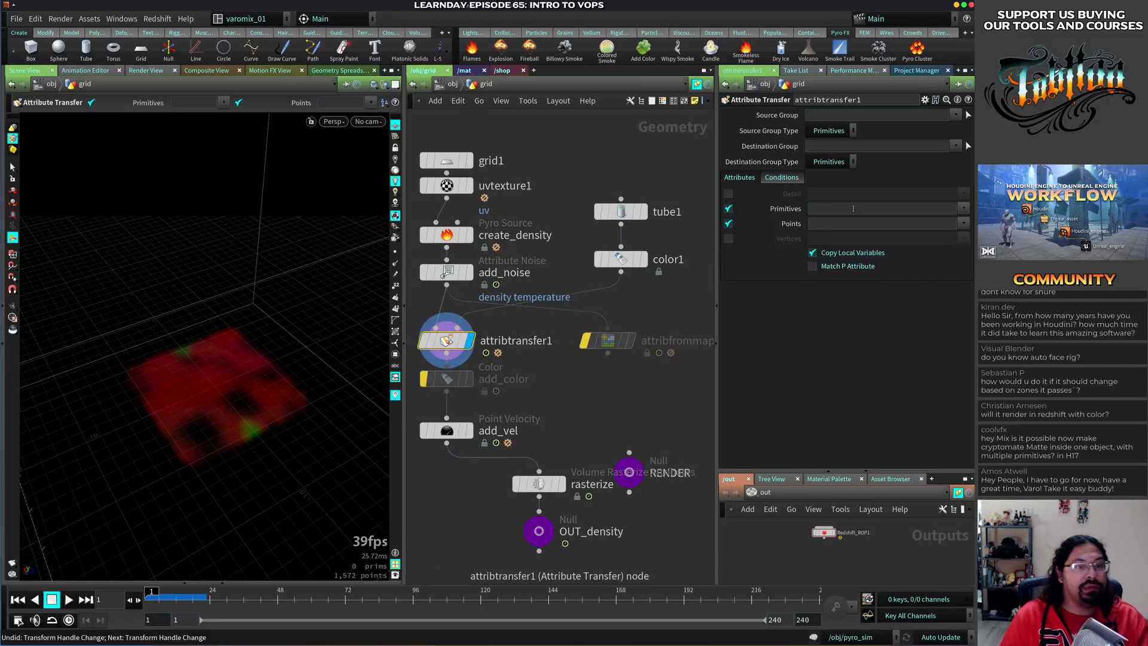
click(783, 182)
drag(891, 242, 868, 242)
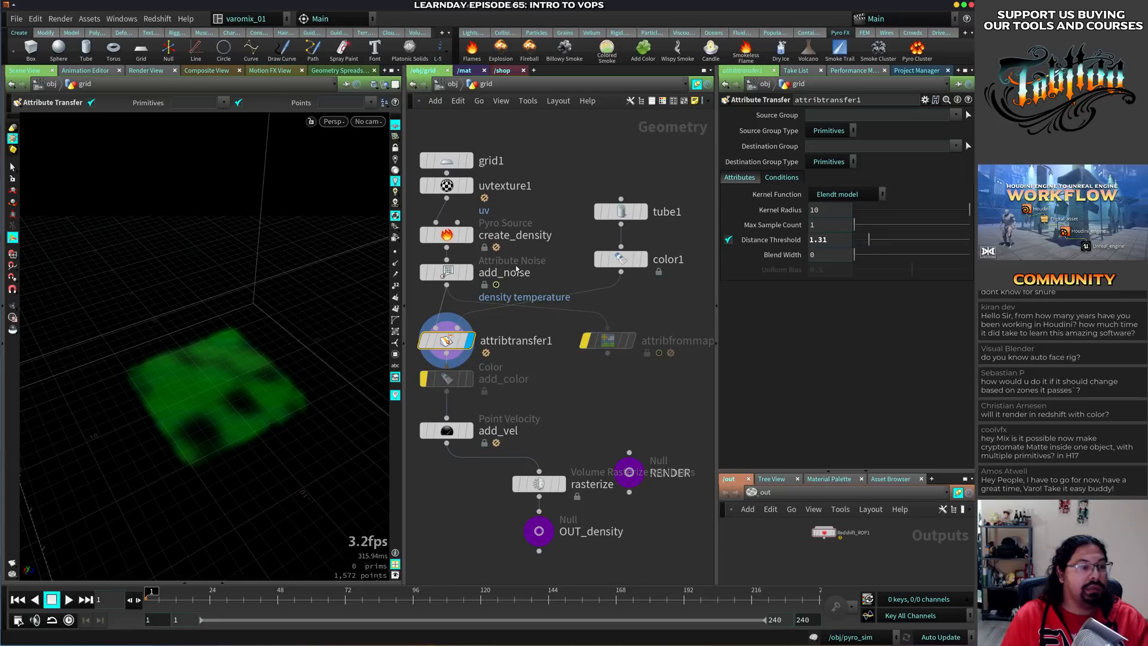
Insert add_color between add_noise and attribtransfer1, and take it out of bypass
middle_drag(469, 387, 507, 371)
drag(507, 372, 471, 310)
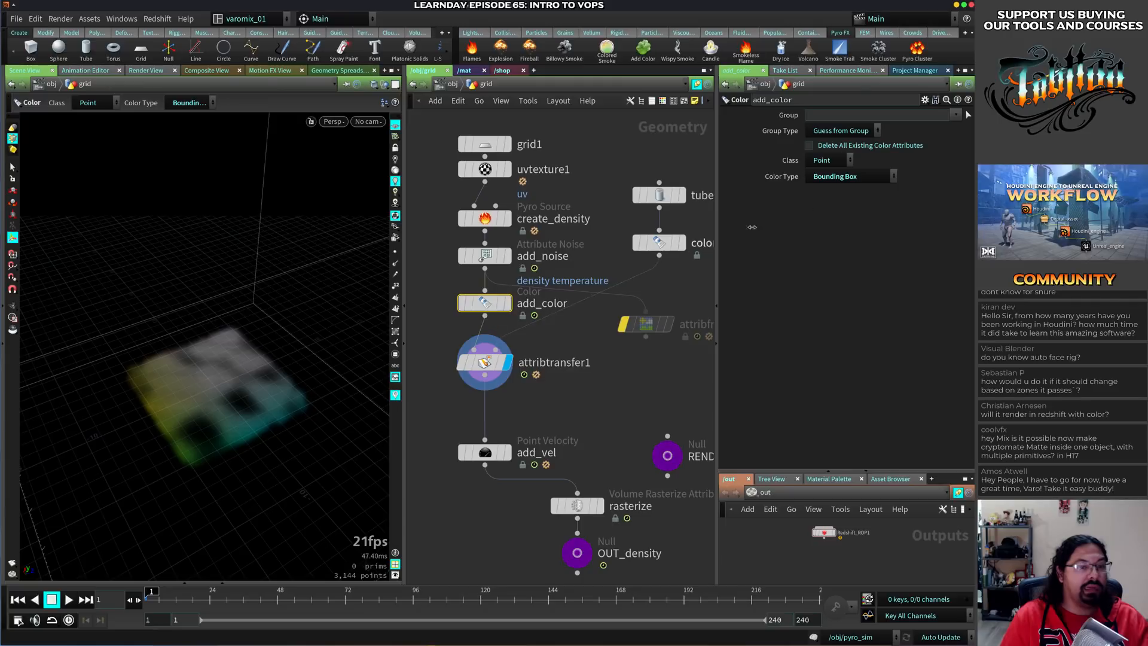
Set add_color's color type to Constant with white (1, 1, 1), and play the simulation from the first frame
click(836, 161)
click(837, 201)
click(849, 176)
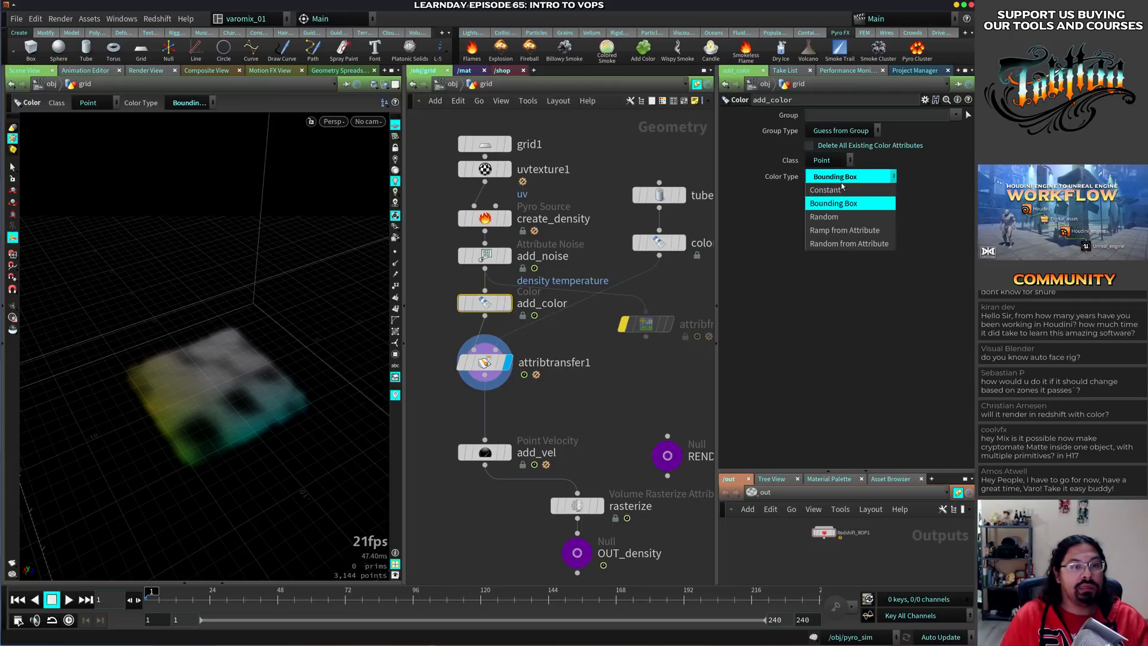
click(827, 182)
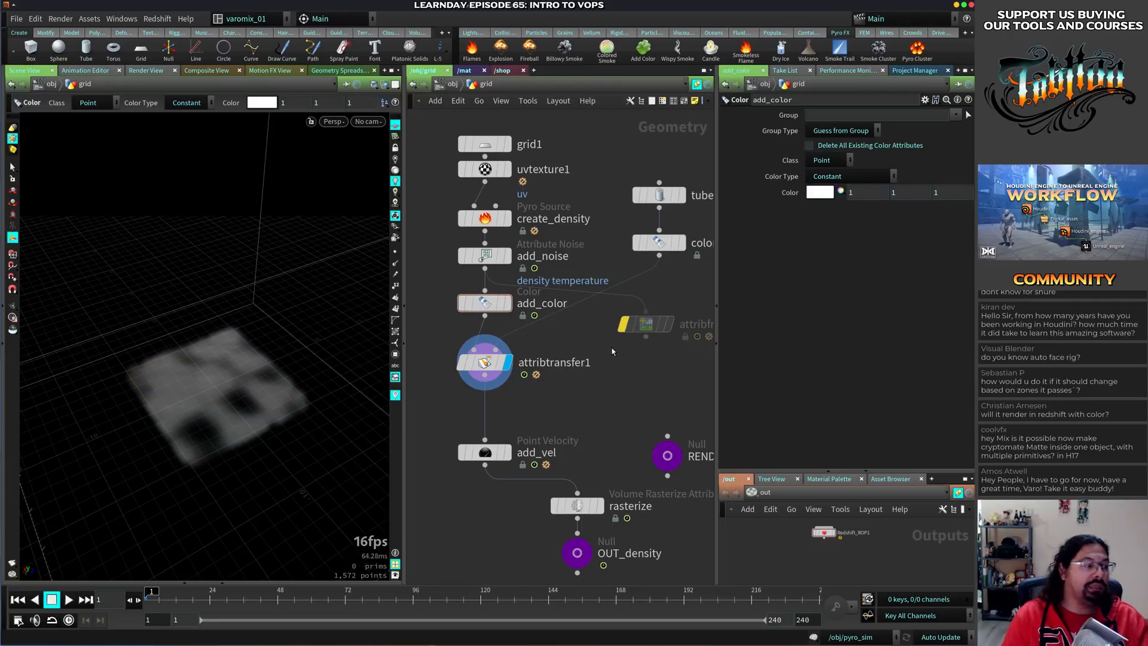
key(Up)
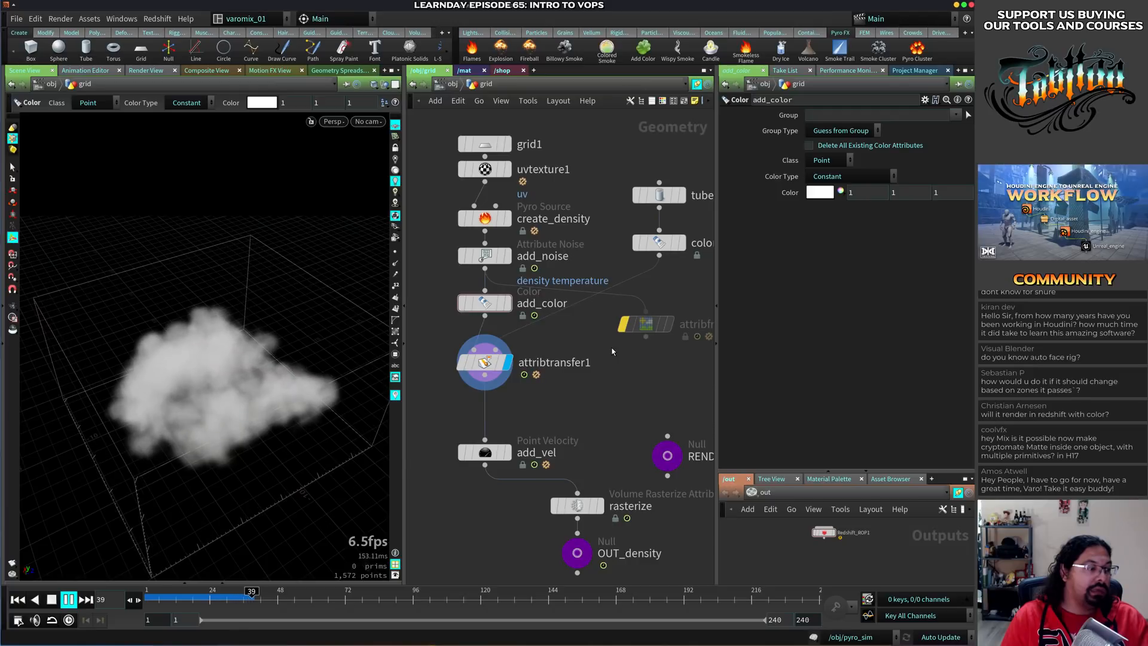
Display the tube's color node as a template beside the cloud and replay the simulation from frame 1
key(Up)
alt+drag(230, 368, 256, 326)
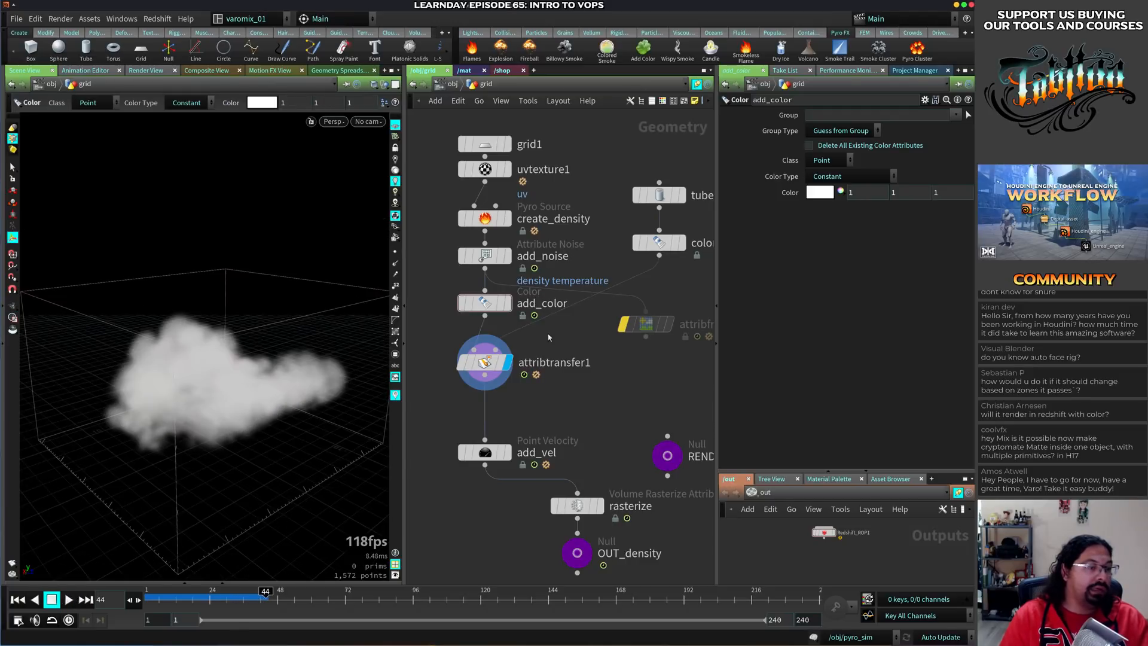
click(675, 242)
key(ctrl+Up)
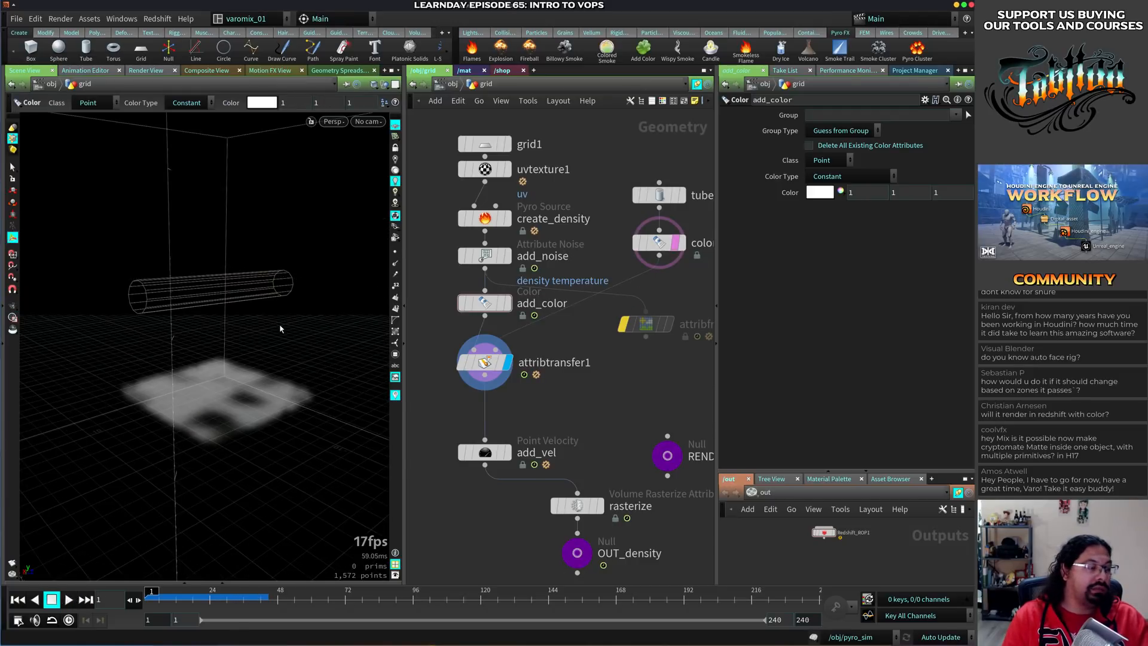
key(Up)
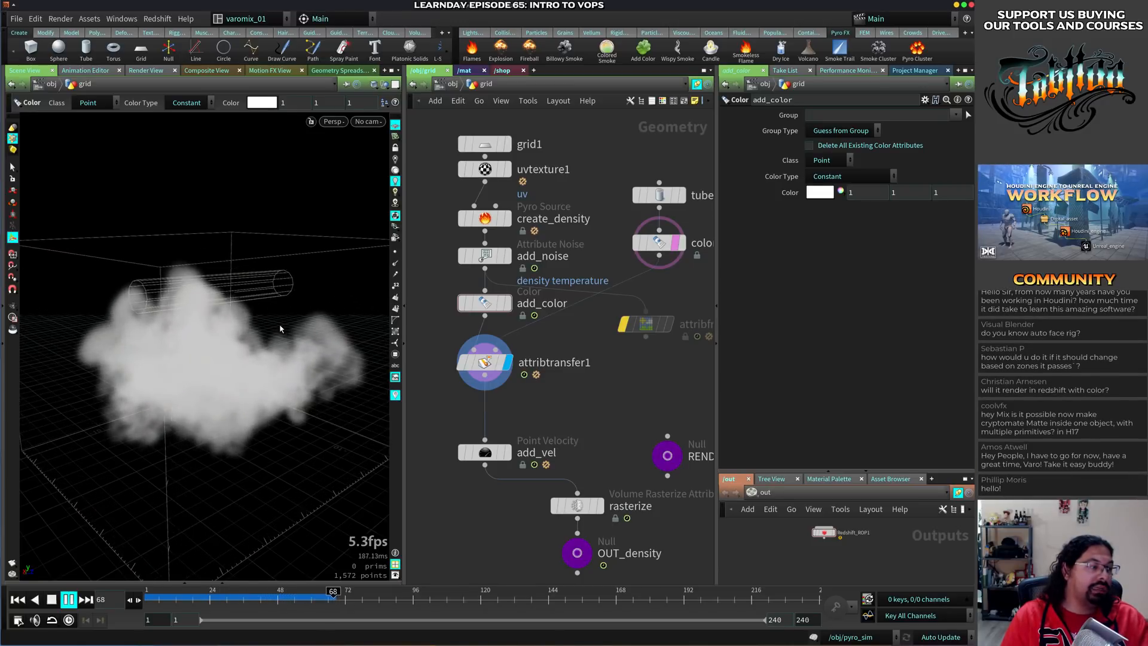
key(Up)
alt+drag(158, 282, 245, 299)
alt+right_drag(245, 299, 246, 342)
key(Down)
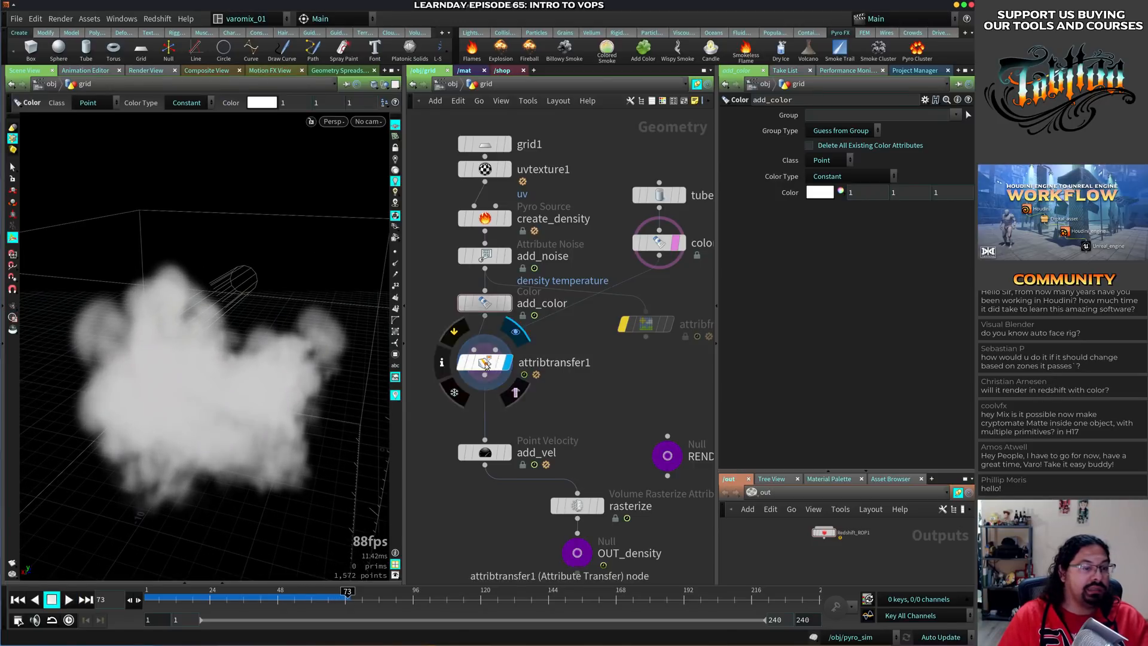
Restrict attribtransfer1's transferred point attributes to Cd
click(739, 177)
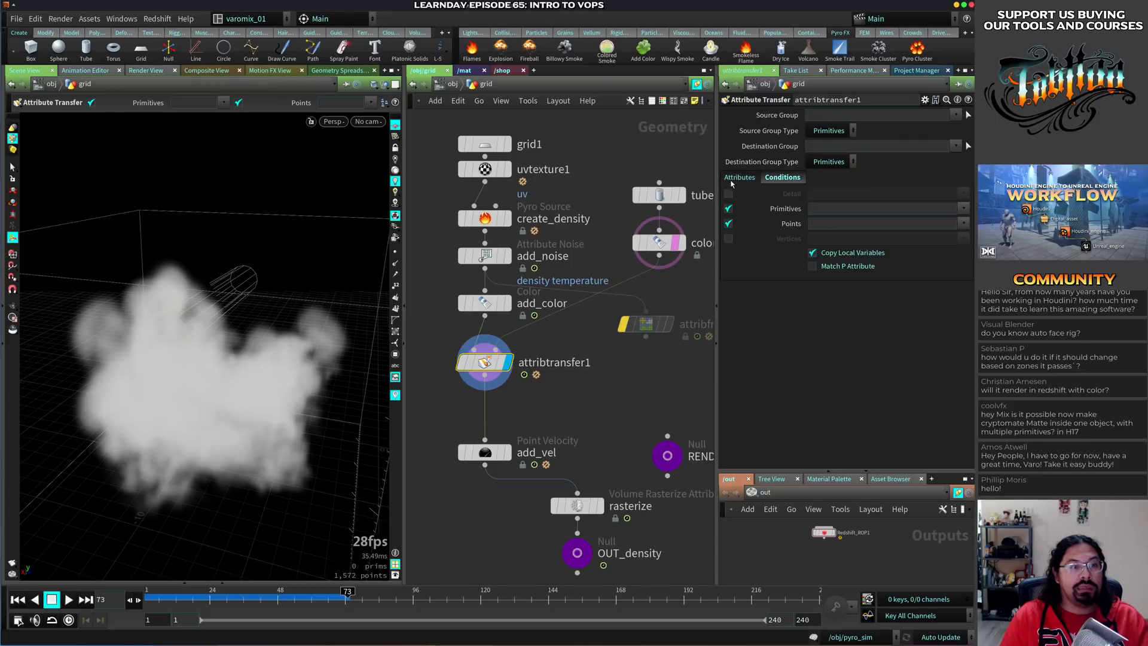
click(966, 238)
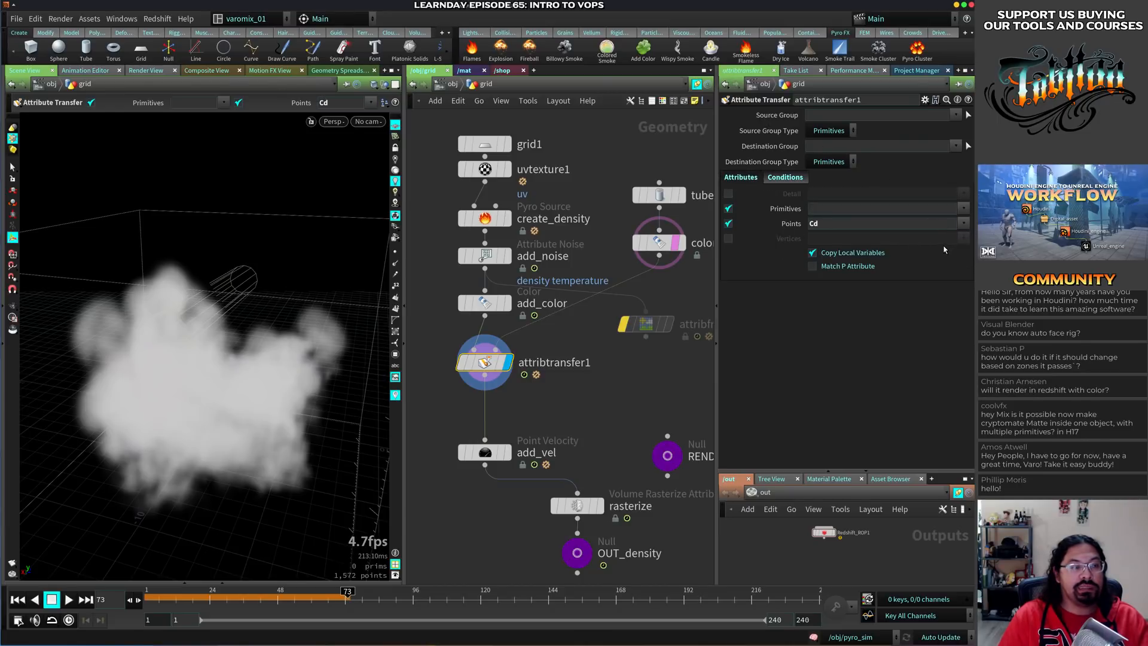
click(829, 162)
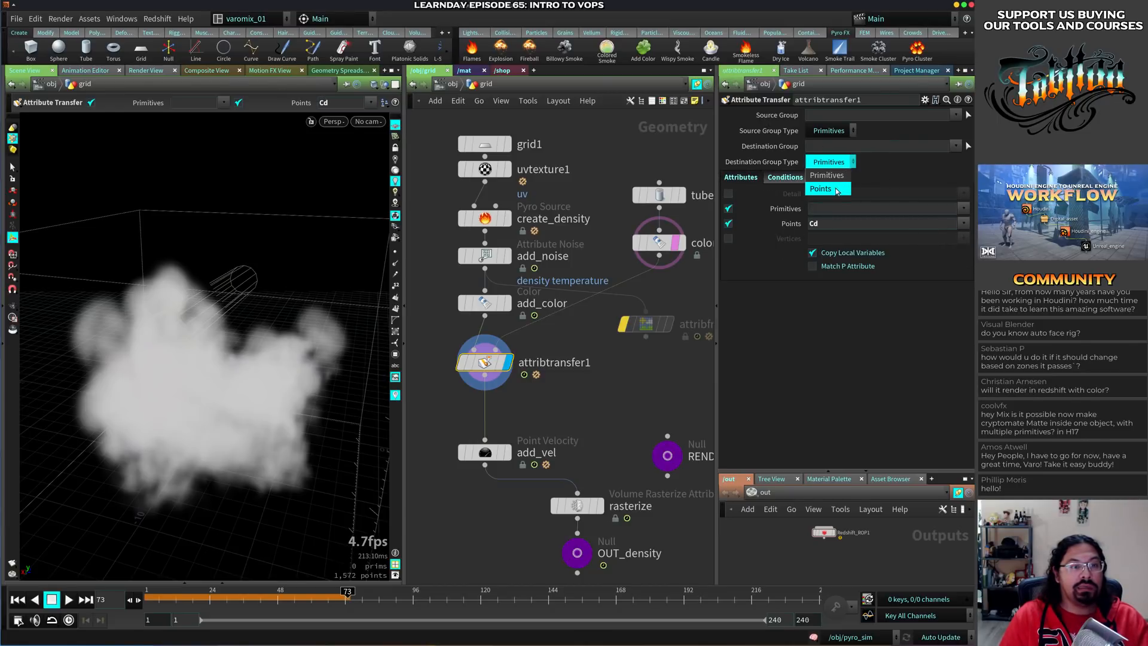
click(825, 175)
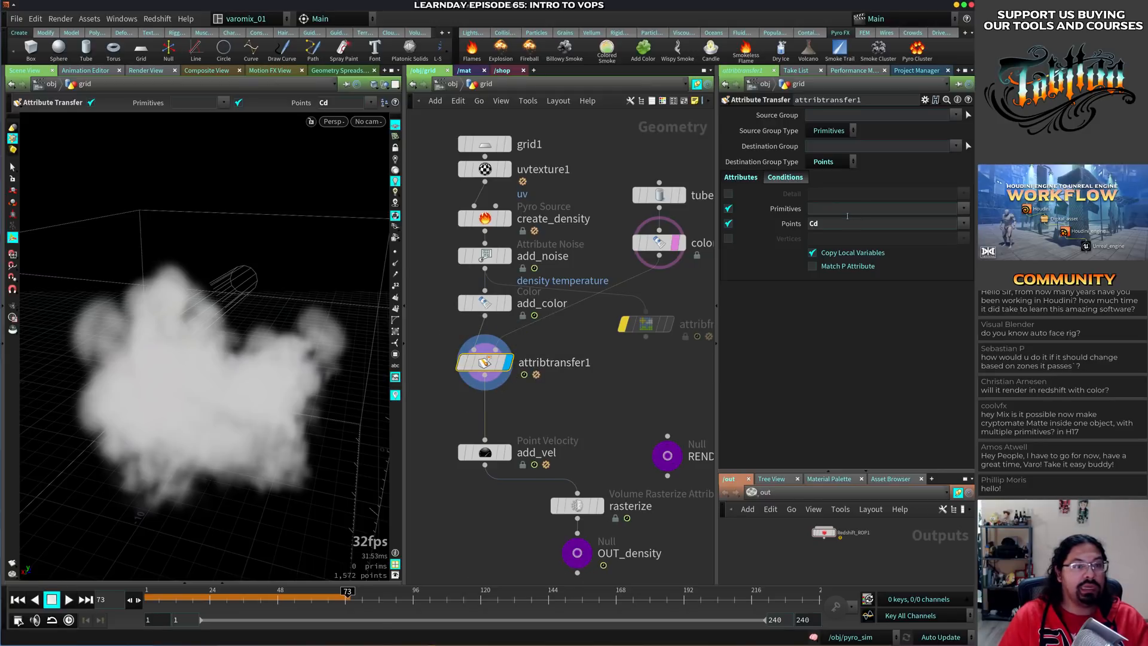
click(829, 161)
click(826, 175)
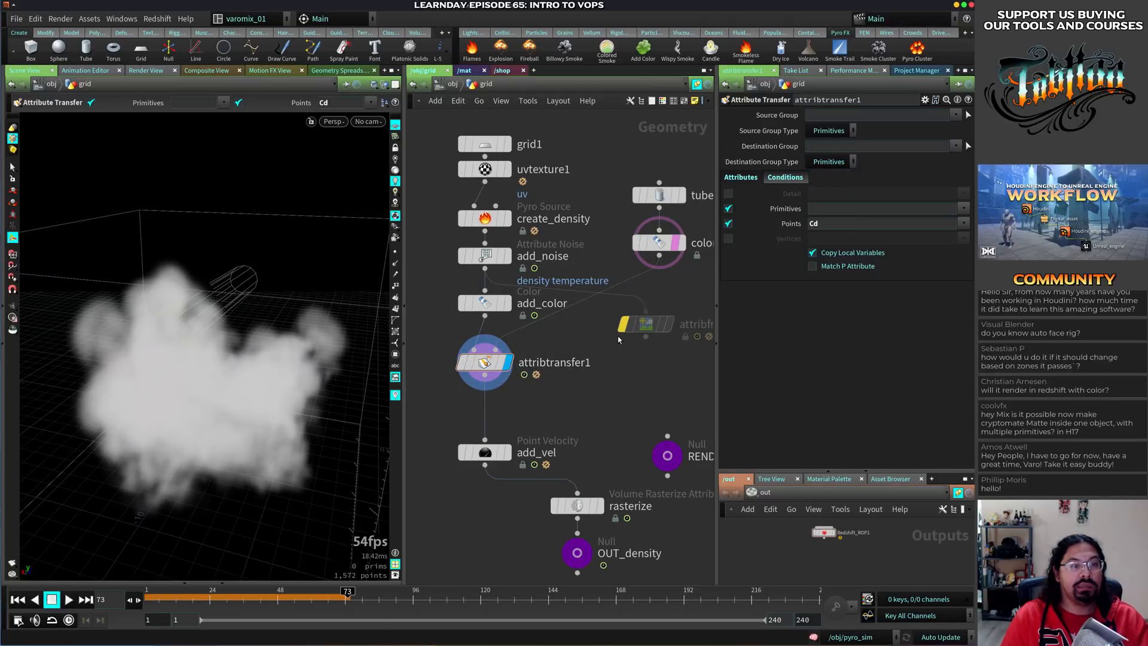
Replay the simulation from frame 1 and examine the cloud near the tube for transferred color
key(ctrl+Up)
key(Up)
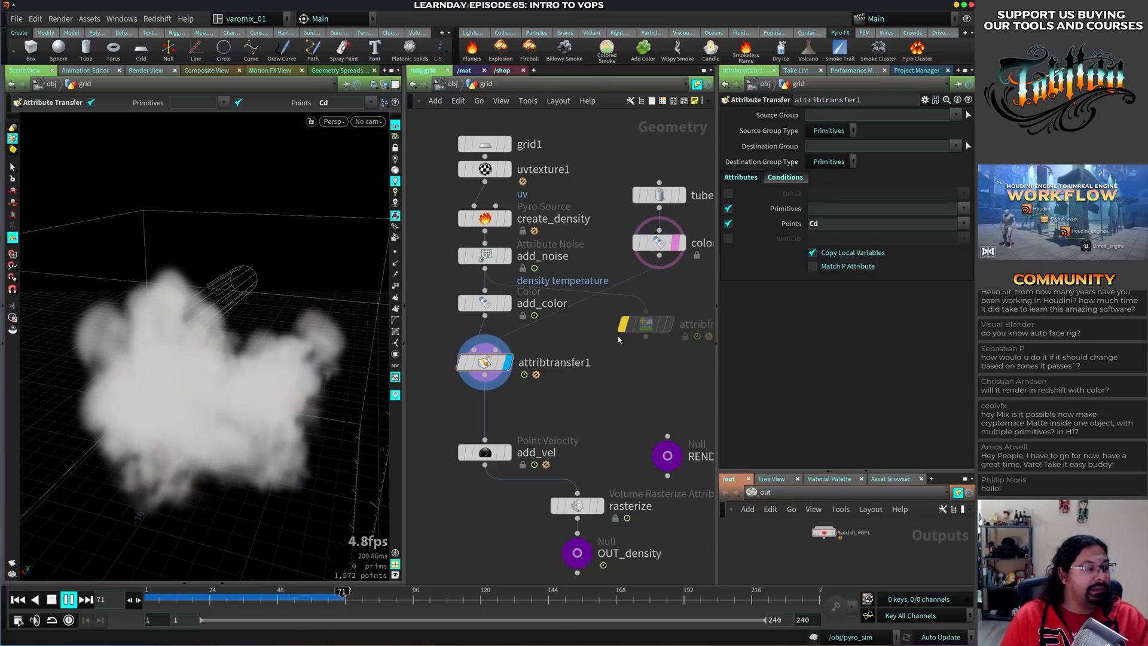
key(Escape)
alt+drag(204, 335, 170, 359)
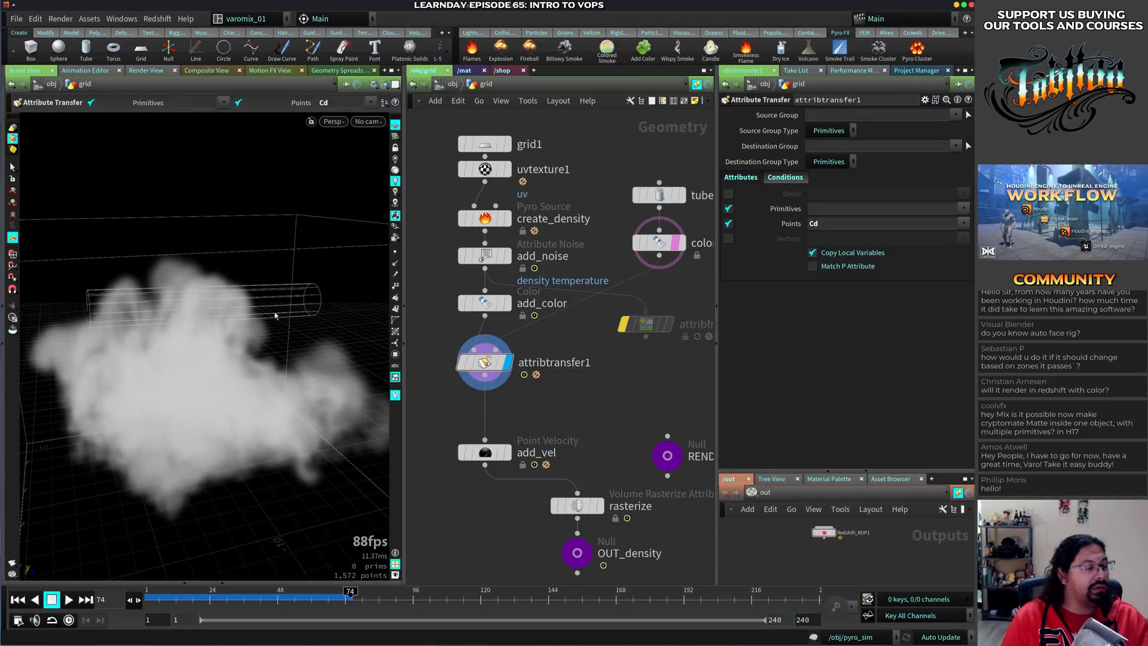
Increase tube1's resolution to 43 rows and 38 columns, then restart the simulation from frame 1
click(659, 195)
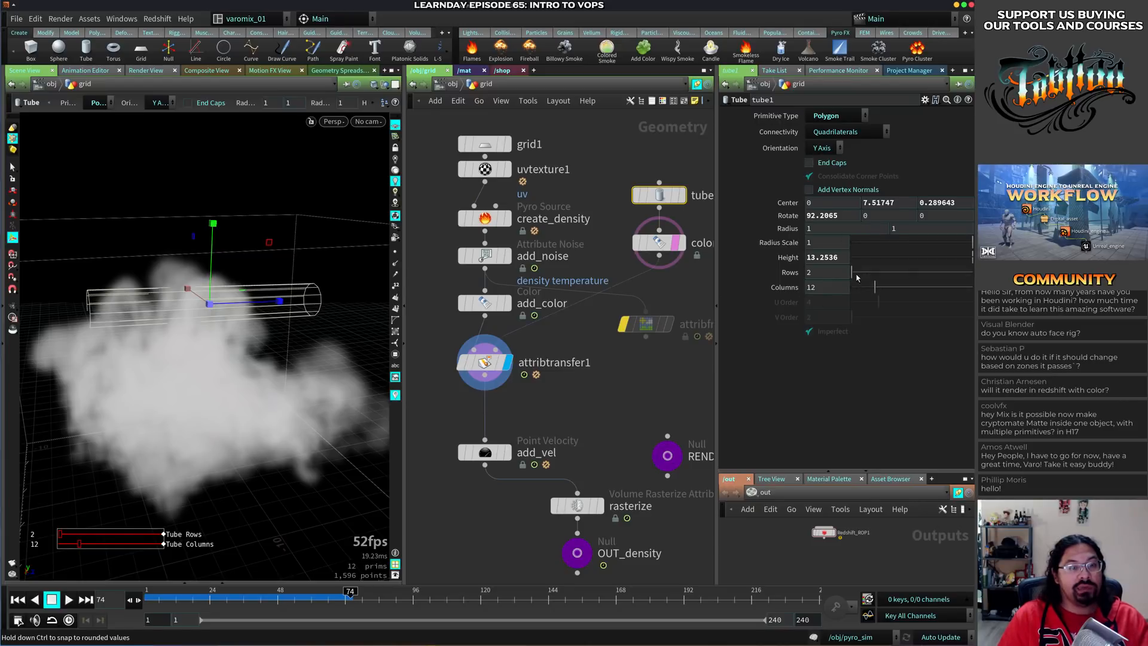
drag(853, 272, 942, 288)
alt+drag(178, 348, 225, 328)
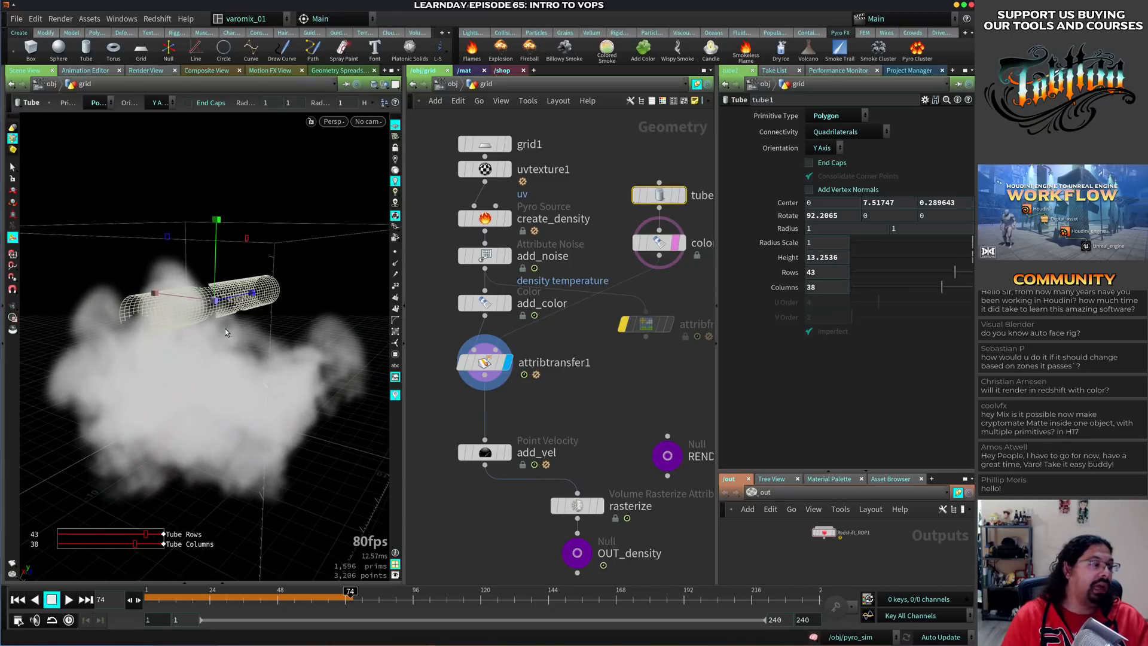
key(ctrl+Up)
key(Up)
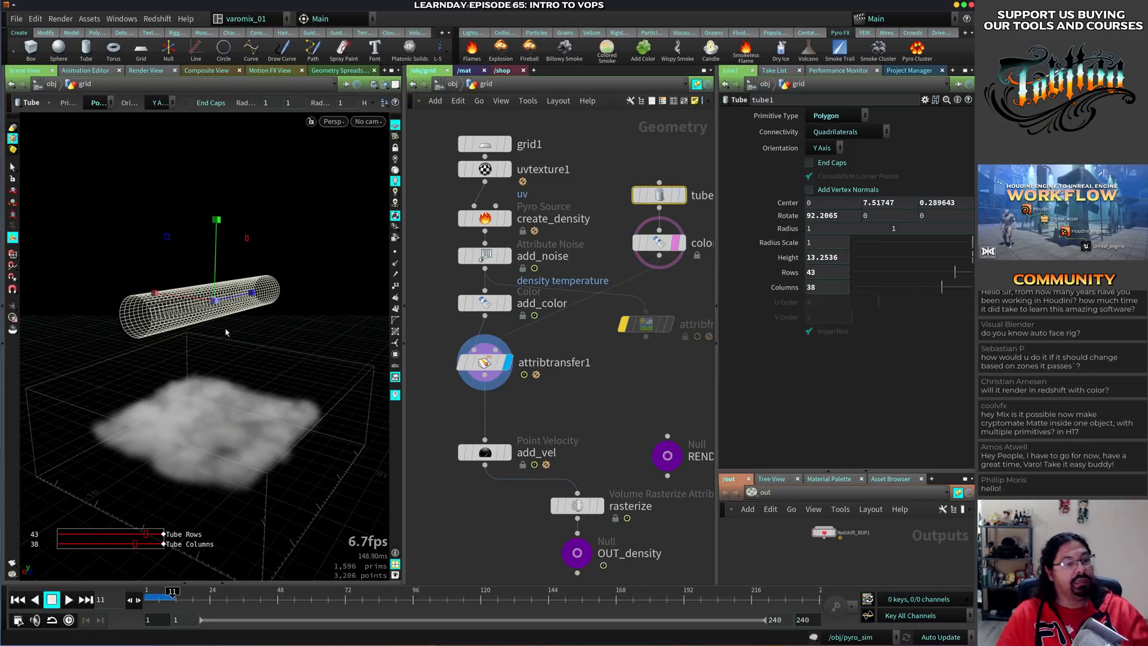
Review attribtransfer1's Conditions settings and replay the simulation from the first frame
click(485, 363)
click(776, 179)
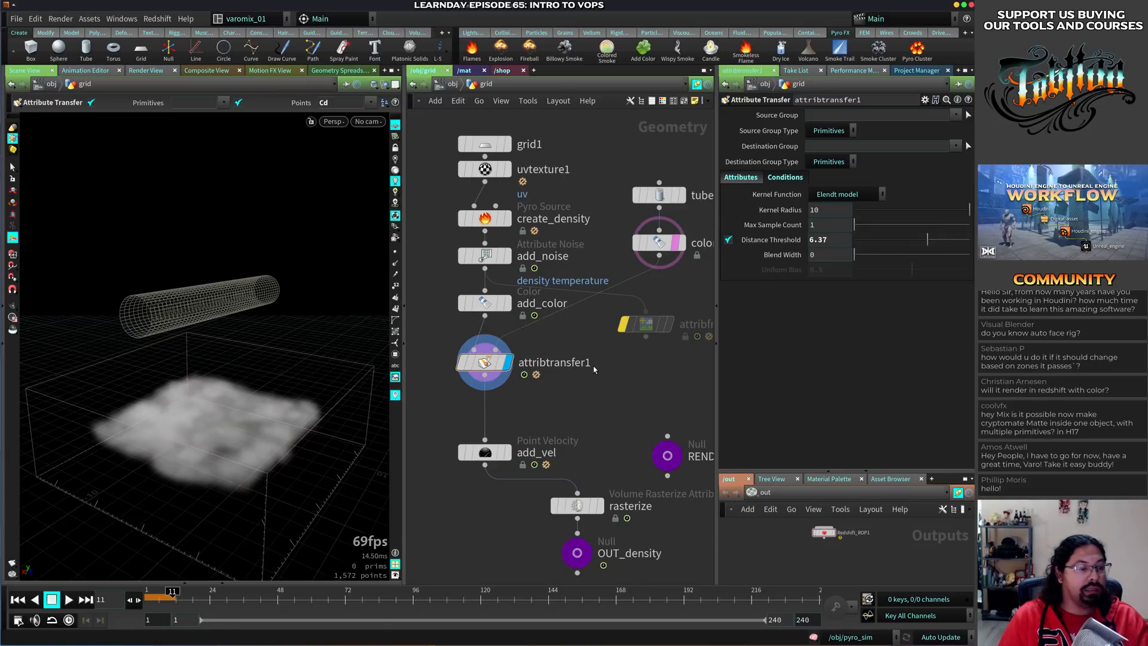
key(ctrl+Up)
key(Up)
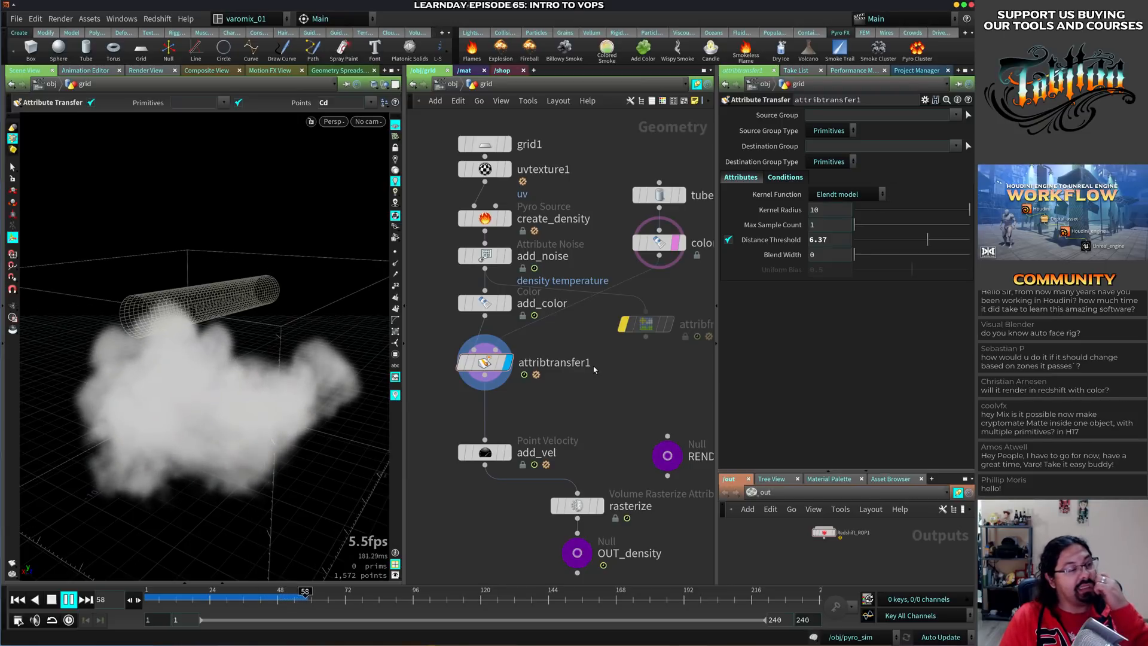
key(Up)
Enter the pyro_sim network and select the source_density_from_grid volume source
key(u)
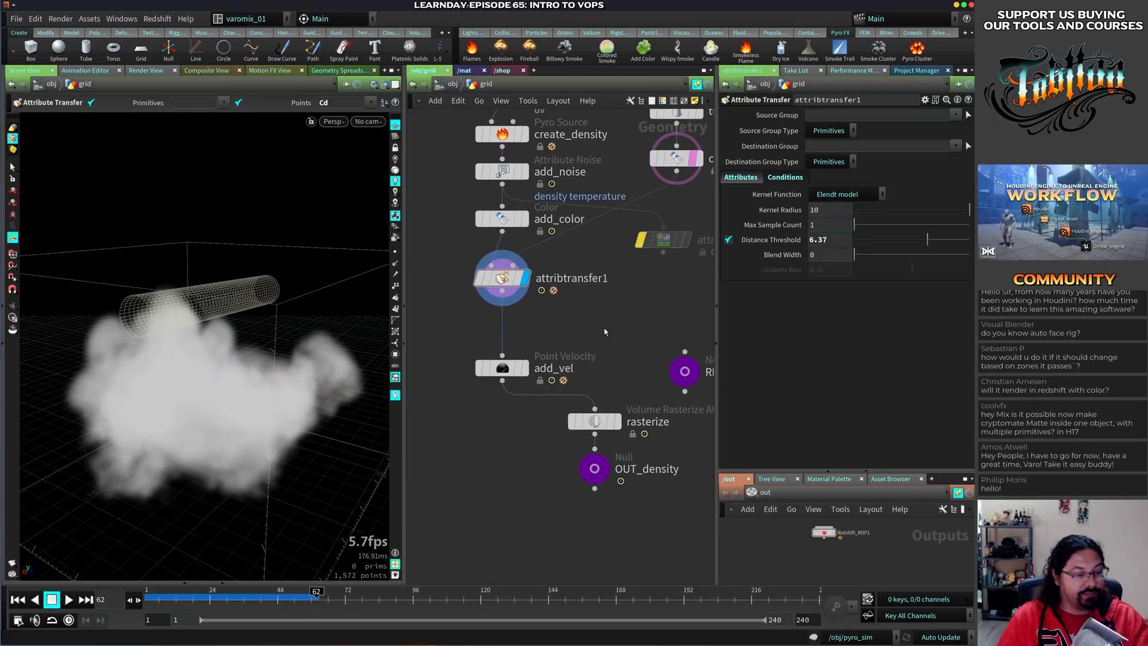
double_click(566, 280)
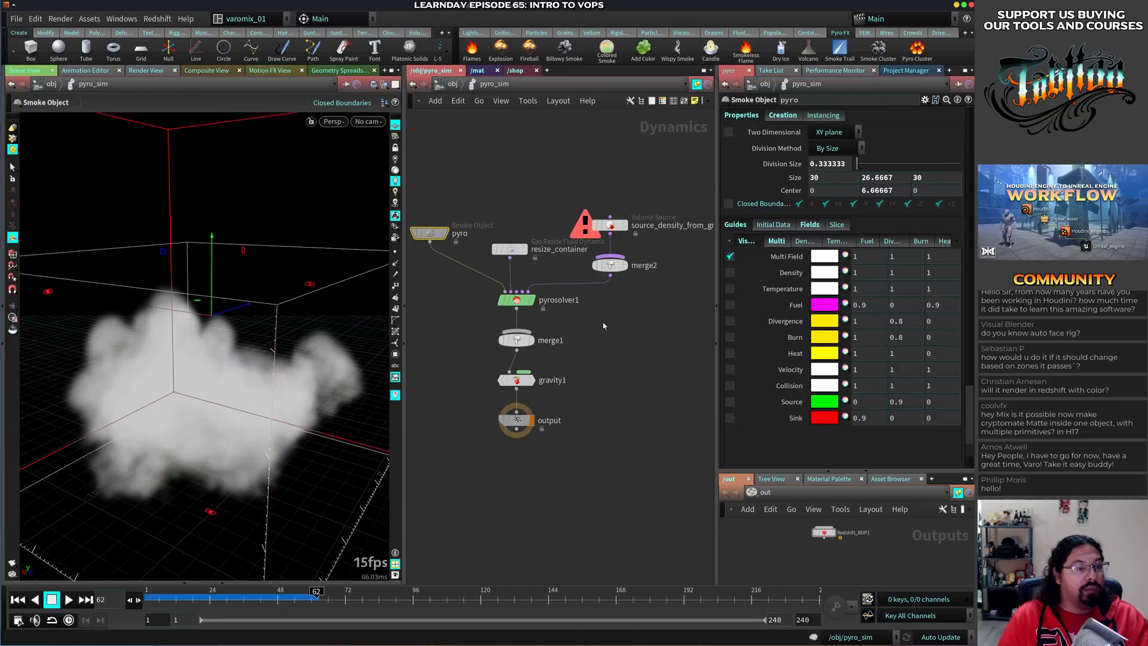
click(609, 227)
Inspect the source_density_from_grid node's information and replay the simulation from frame 1
middle_click(610, 230)
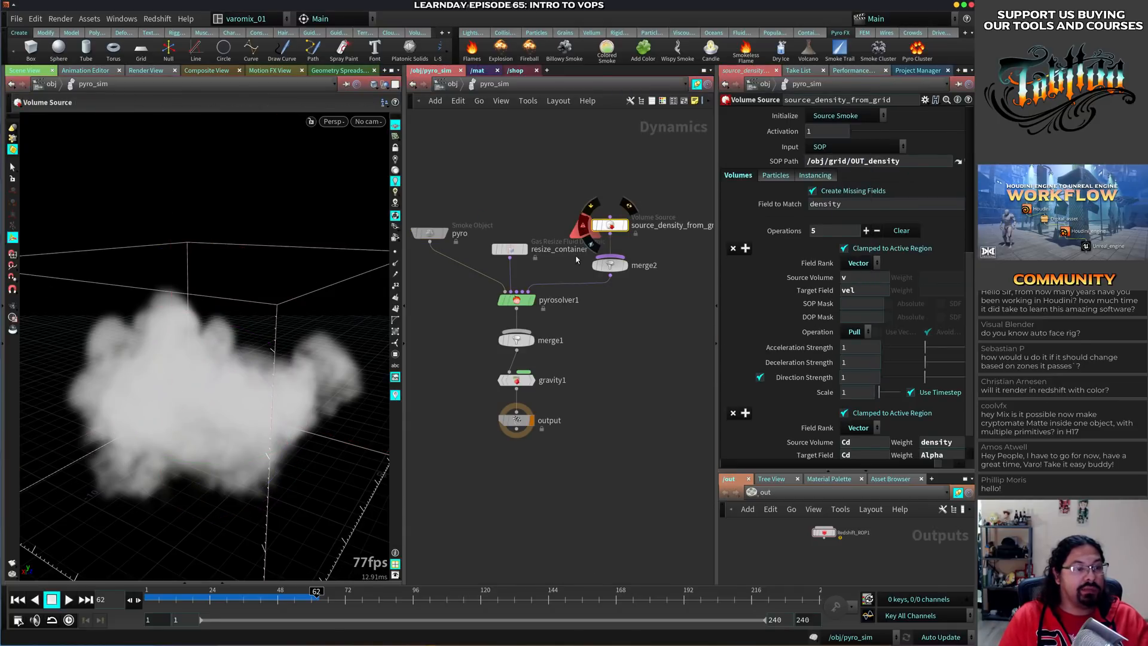
middle_click(587, 220)
key(ctrl+Up)
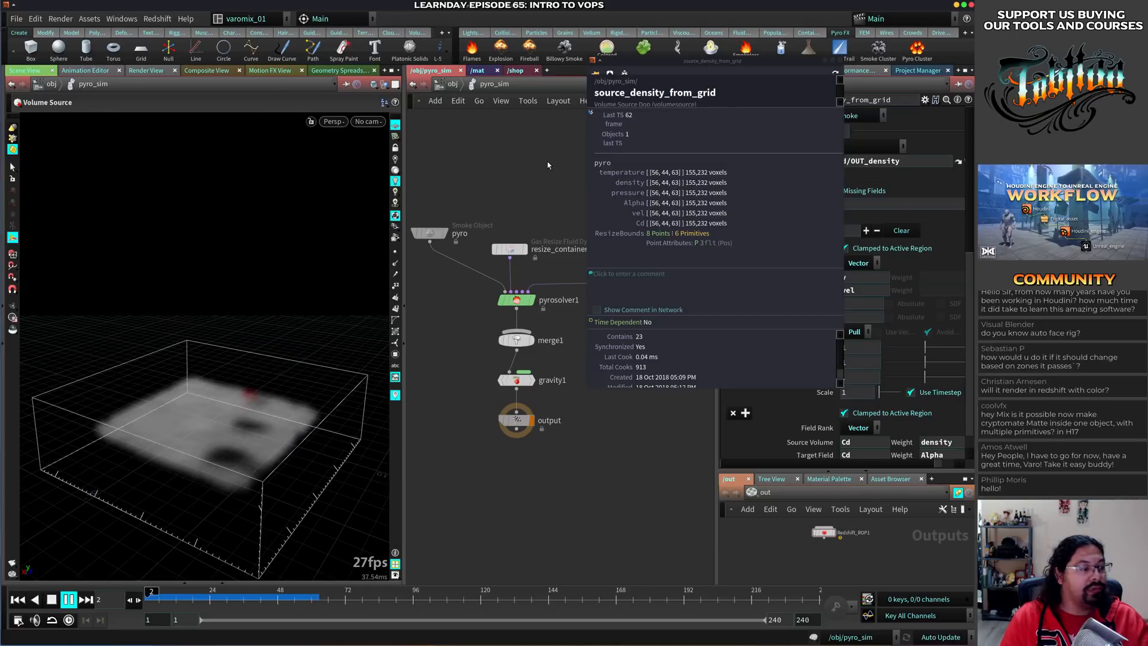
key(Up)
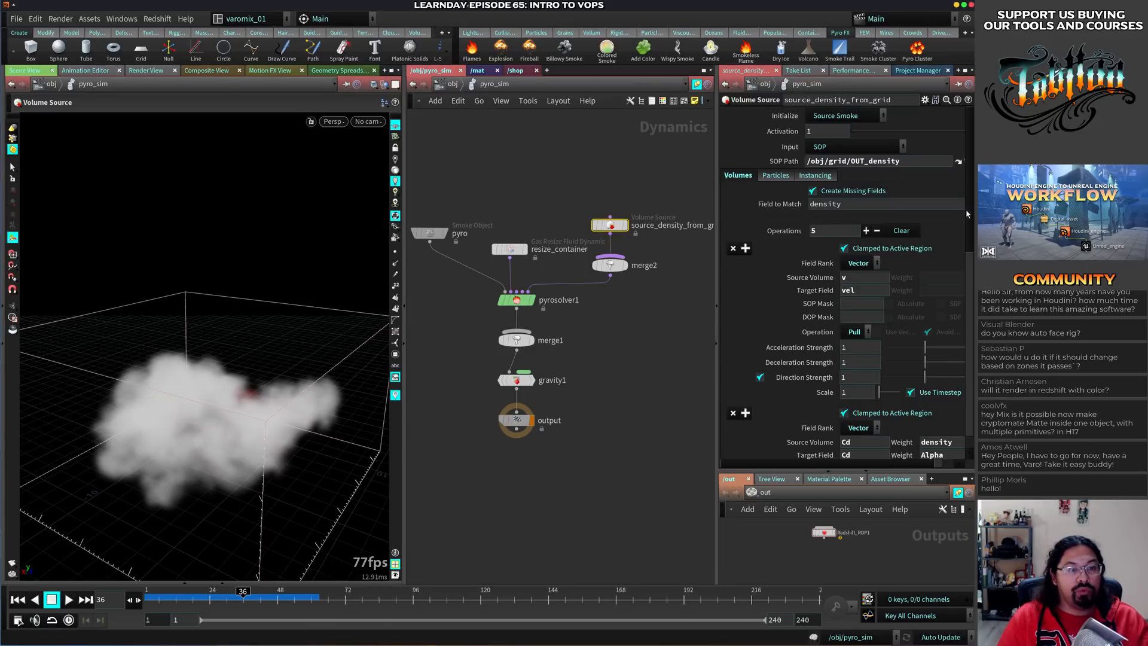
Remove the last volume source operation, the Cd-to-Cd one with Alpha as both source and target weight
scroll(967, 214, down, 10)
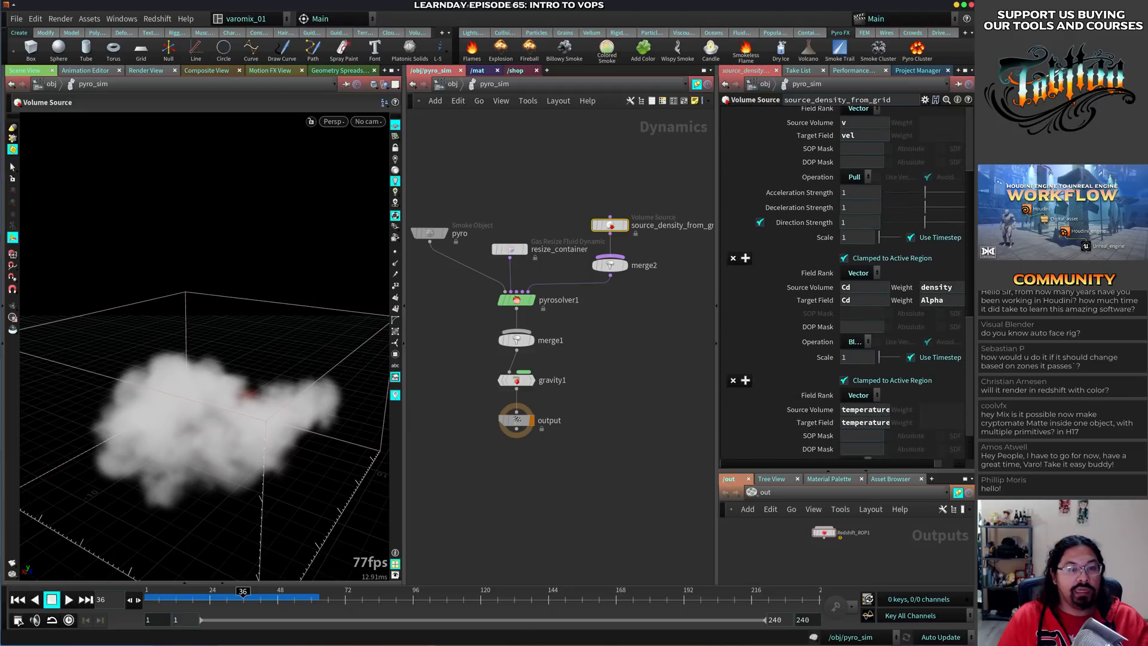
scroll(847, 282, down, 4)
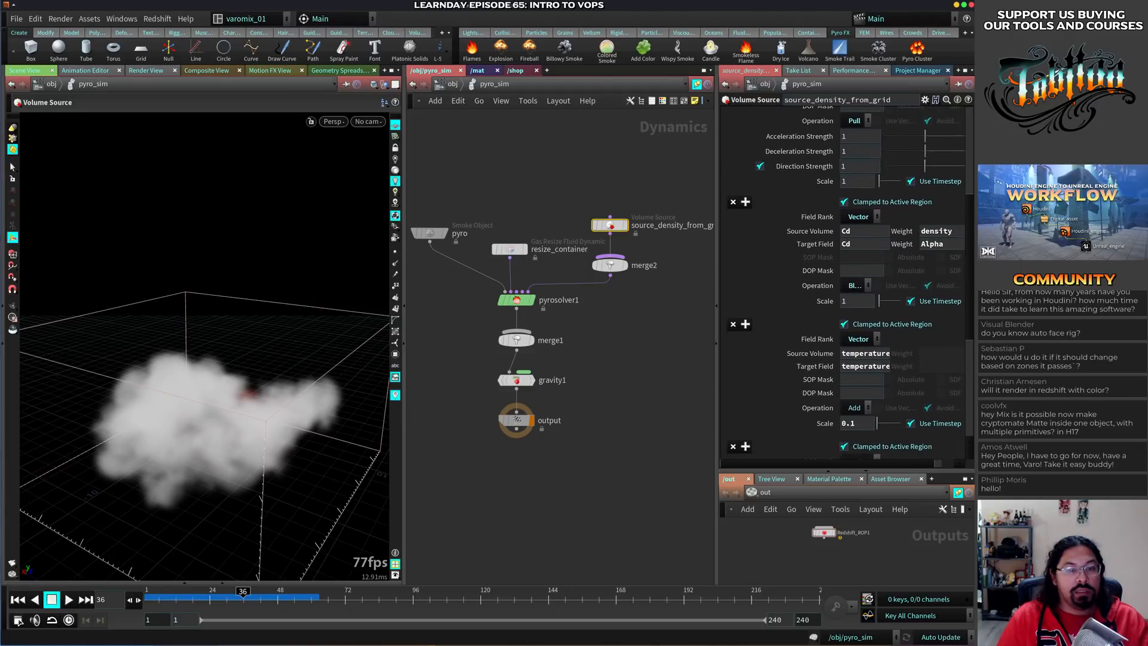
scroll(864, 281, down, 1)
click(864, 273)
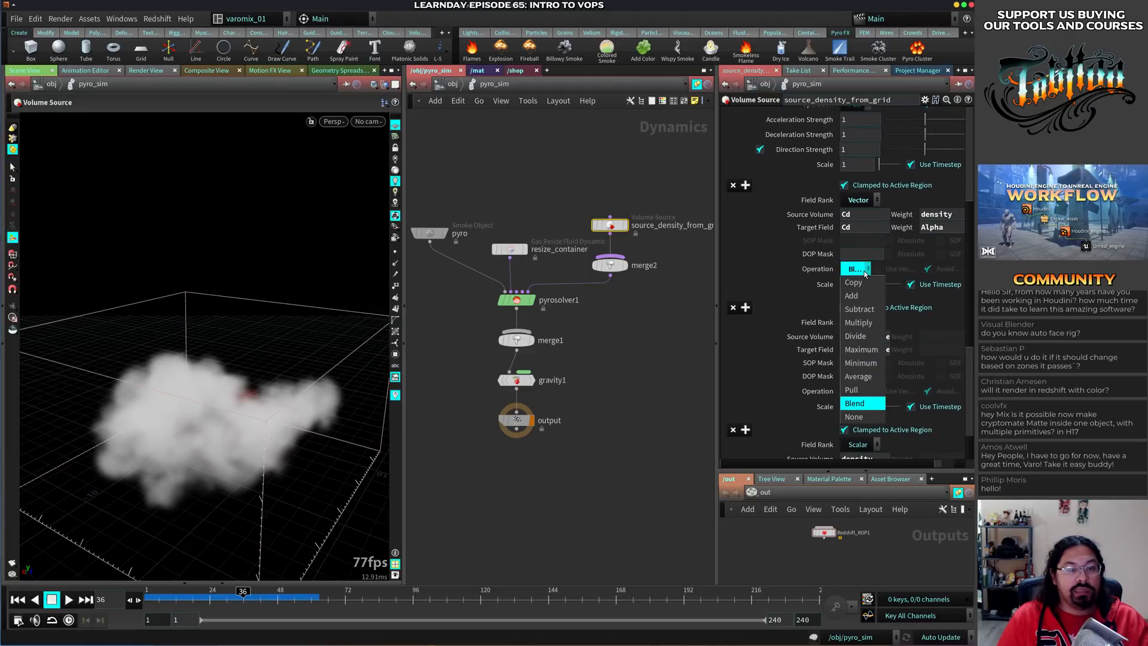
click(864, 274)
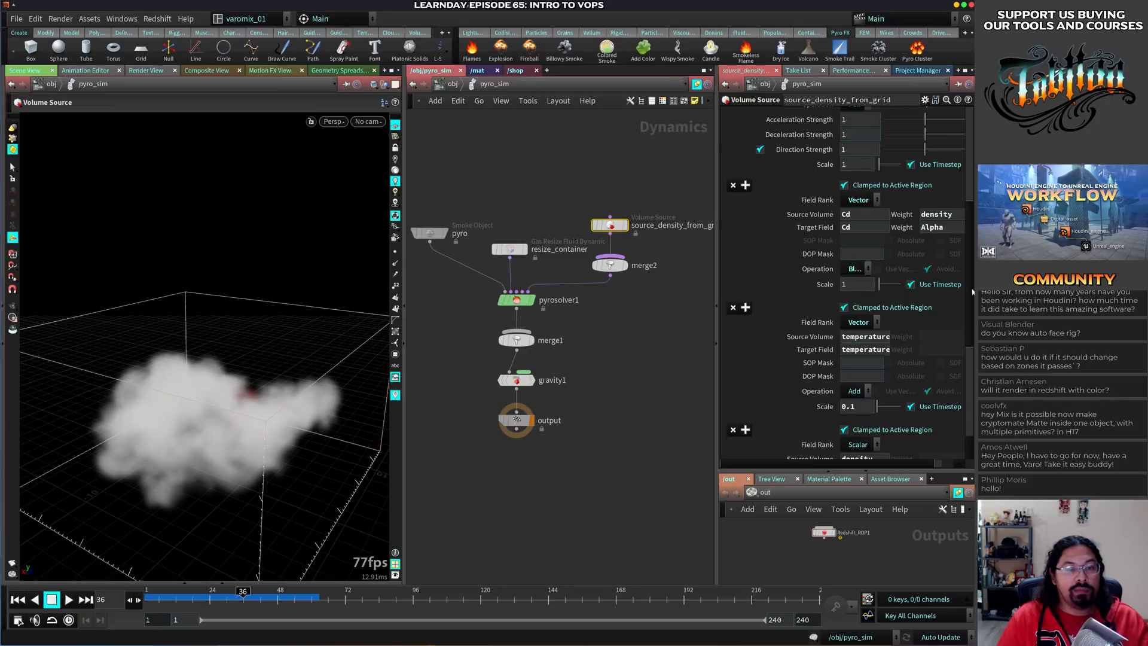
scroll(847, 283, down, 10)
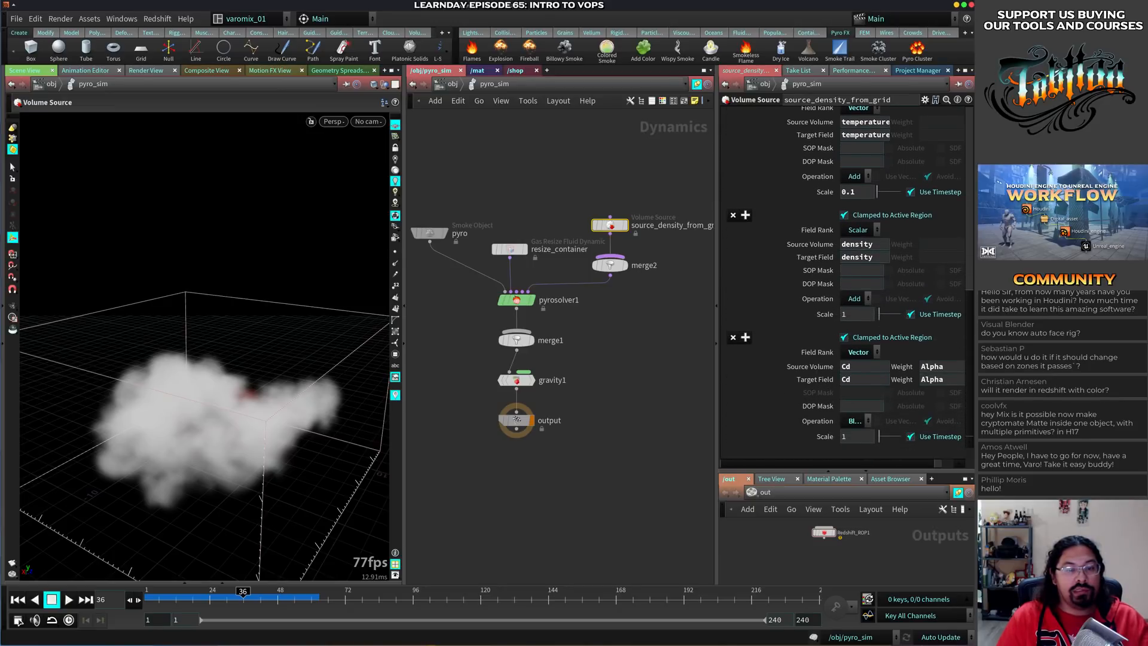
mouse_move(971, 385)
mouse_down()
mouse_move(971, 298)
mouse_move(973, 385)
mouse_up()
click(734, 338)
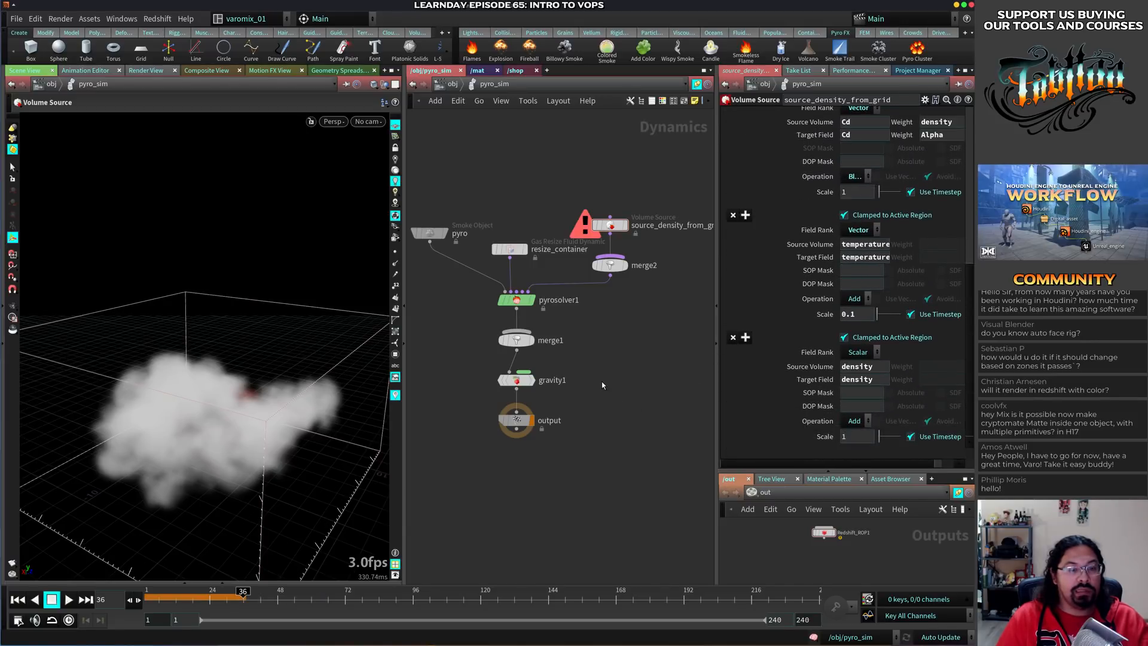
Play the simulation from the first frame to check the cloud's color, then return to frame 1
key(ctrl+Up)
key(Up)
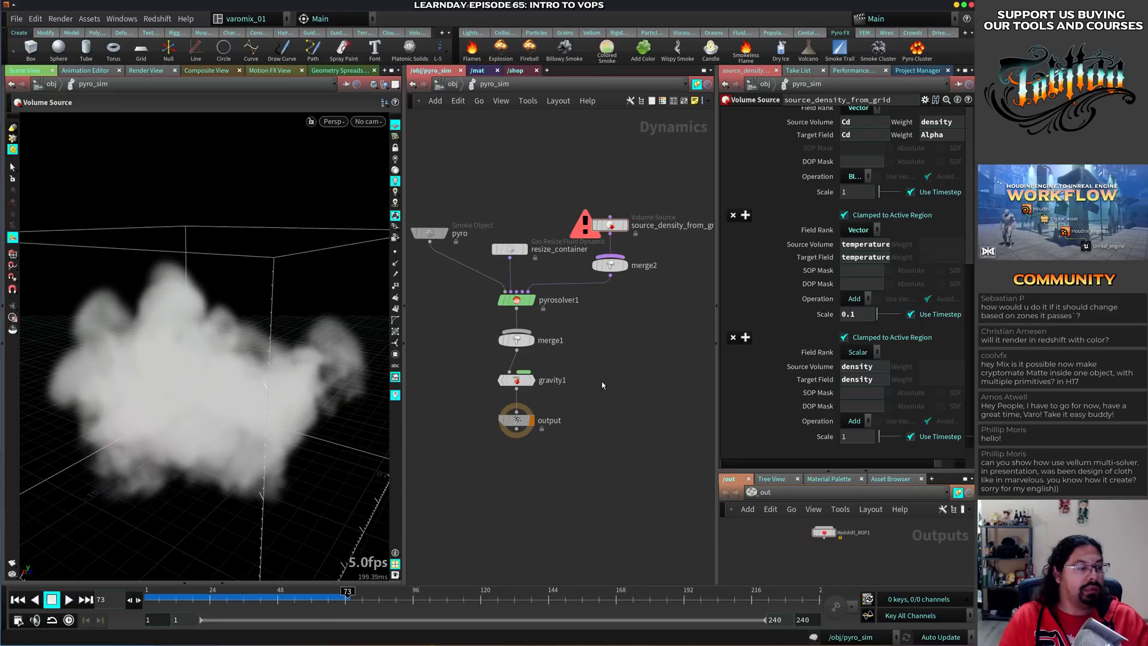
key(ctrl+Up)
Examine the volume source operations, pyrosolver1's Advanced settings, and the pyro smoke object's guides, initial data and fields
scroll(971, 282, up, 10)
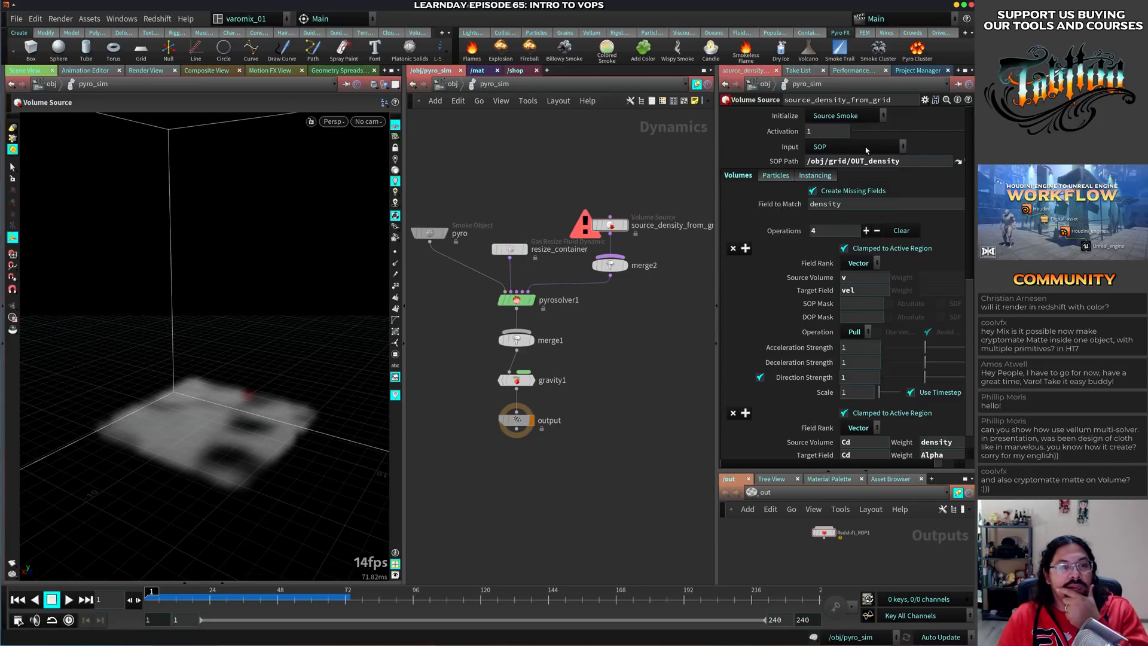
click(517, 300)
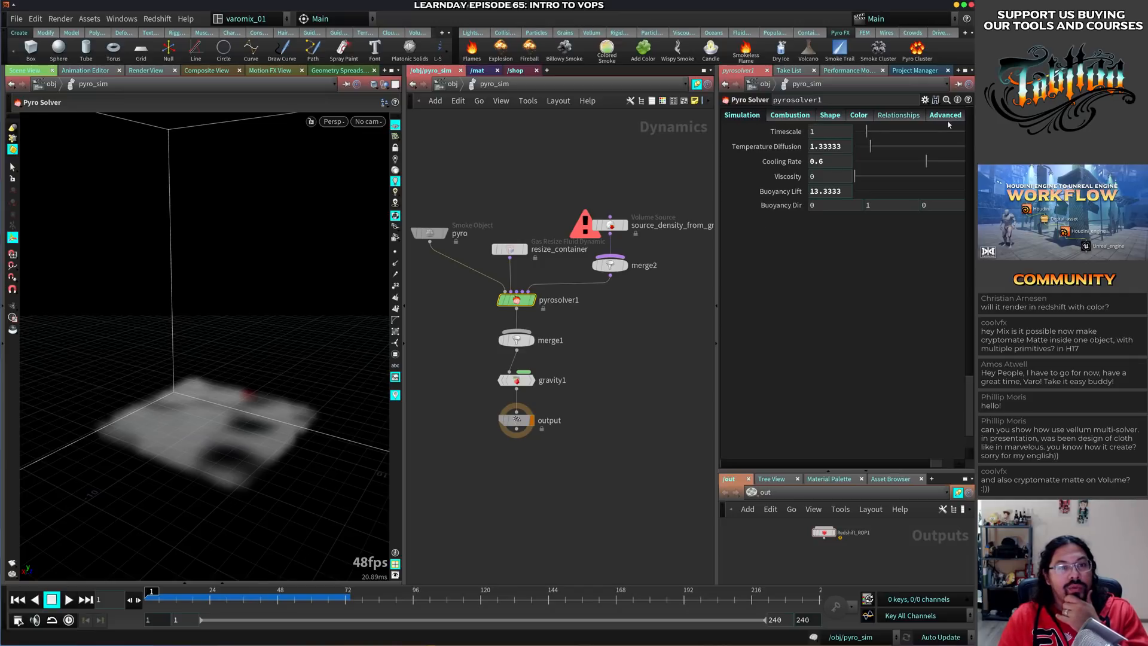
click(947, 116)
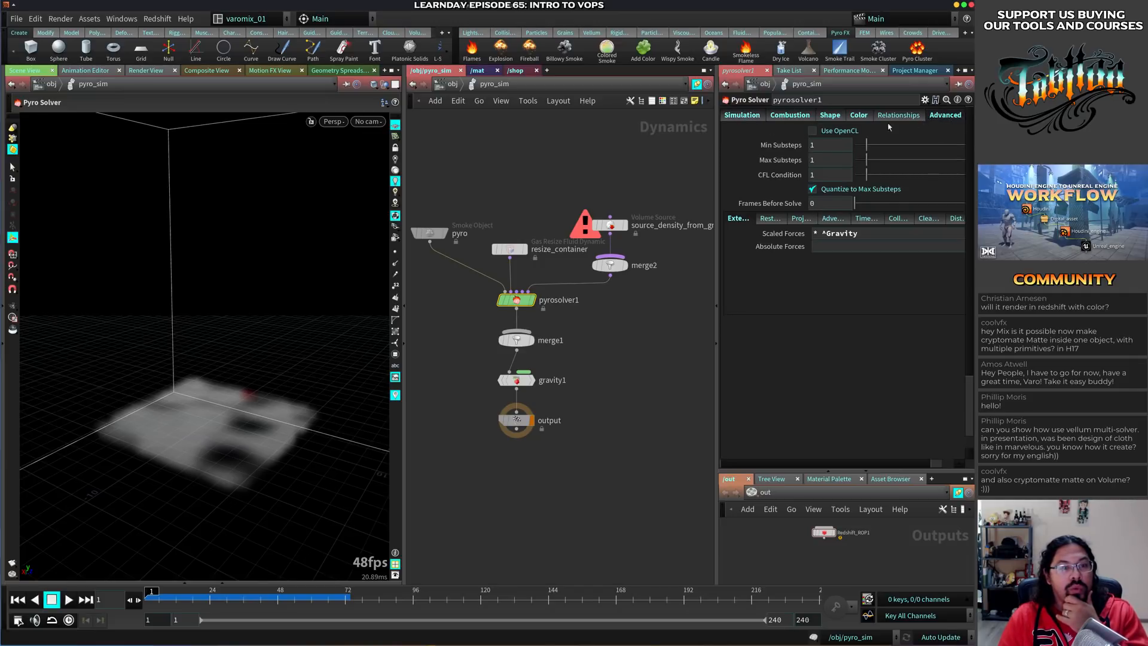
click(429, 233)
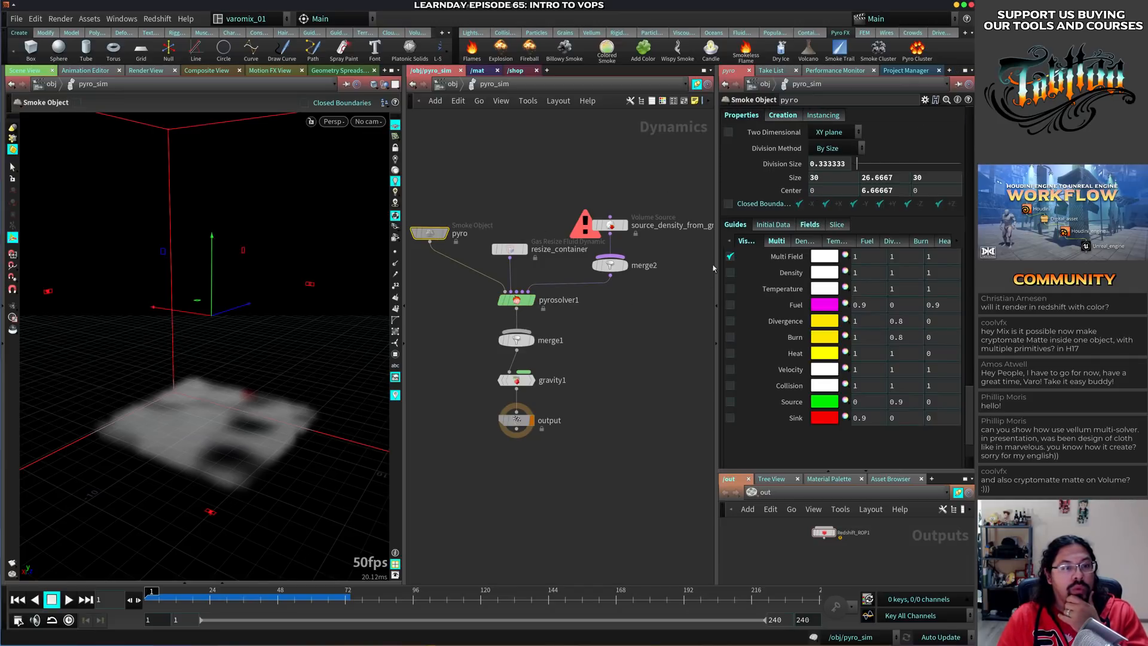
click(735, 225)
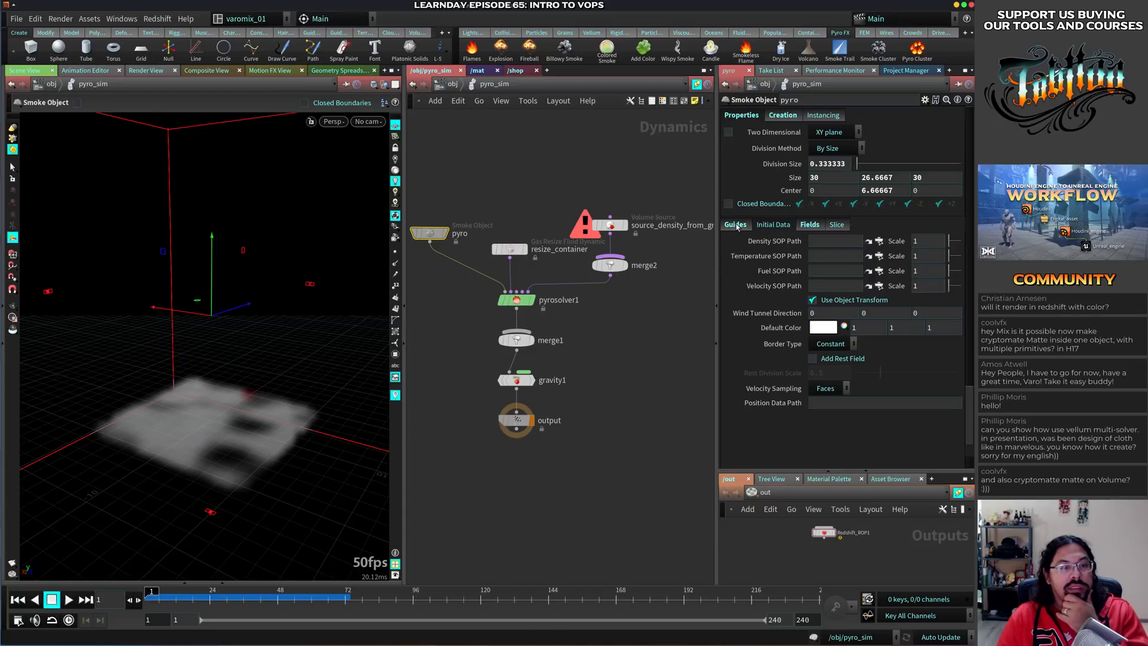
click(809, 224)
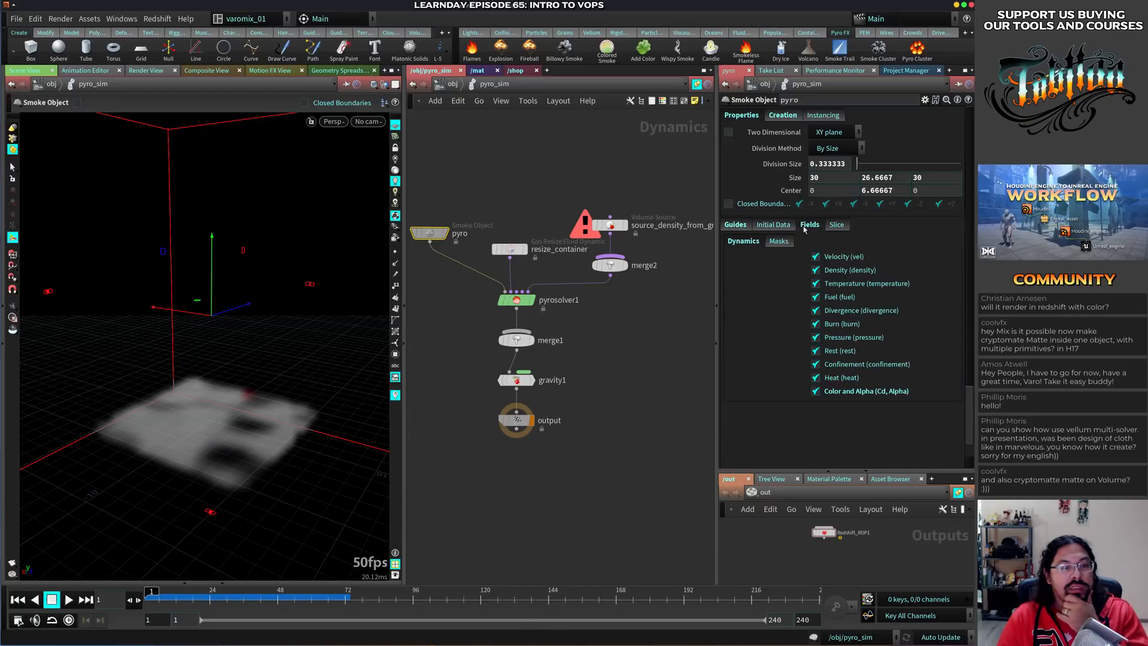
click(735, 228)
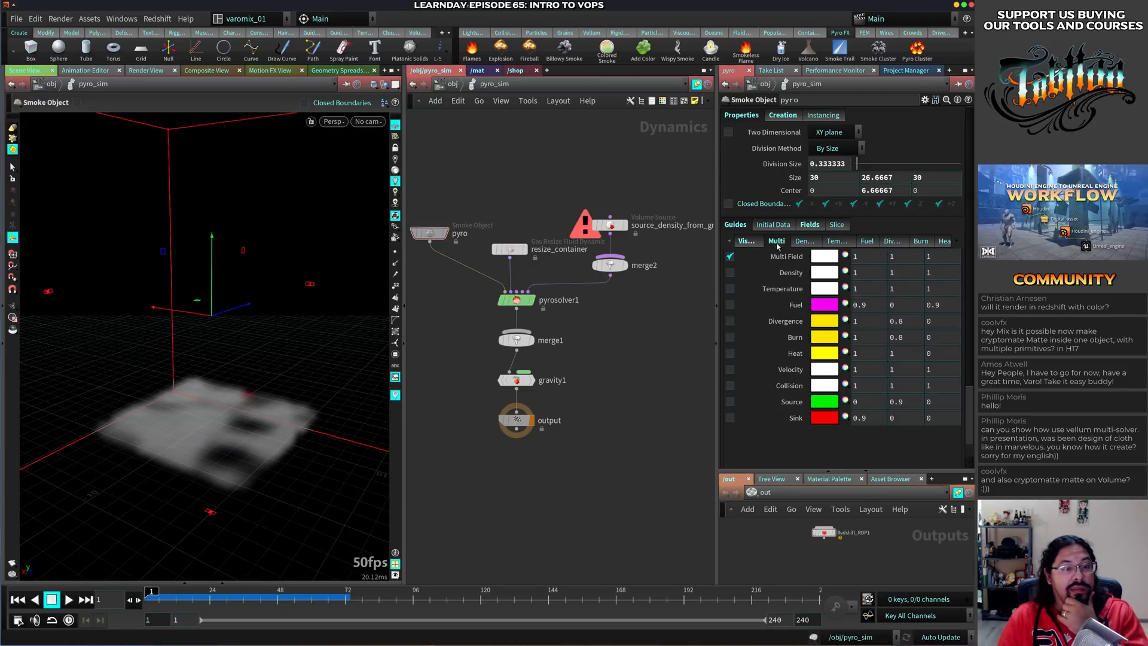
Review the pyro smoke object's guide visualization settings and read the error details of the source_density_from_grid node
click(746, 240)
scroll(973, 277, down, 3)
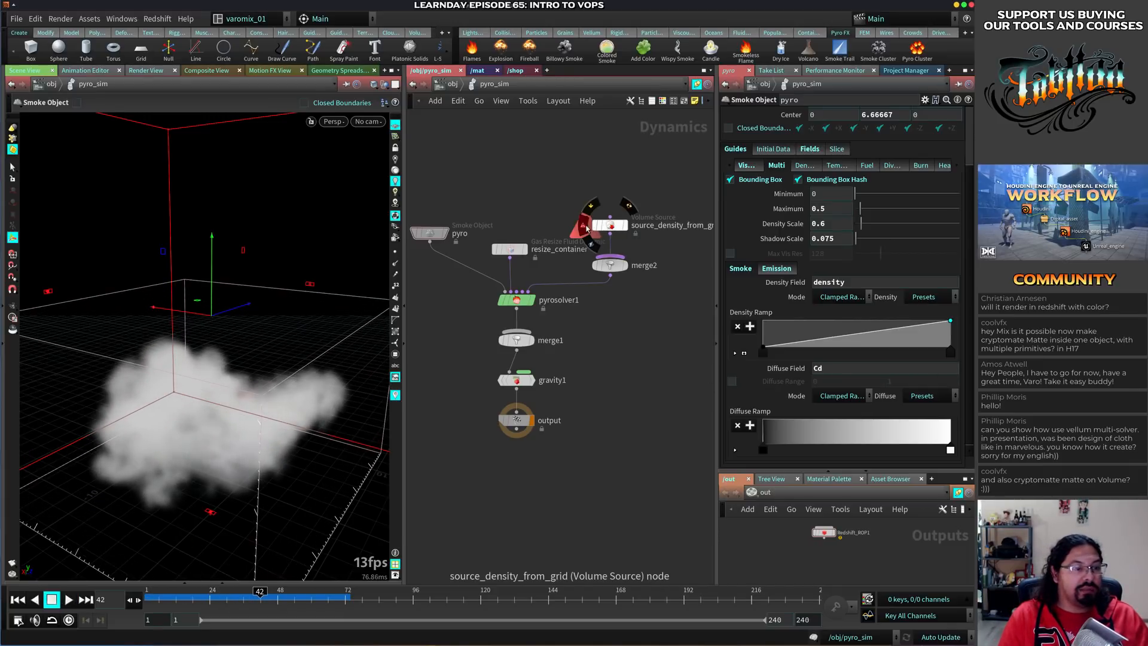
click(586, 225)
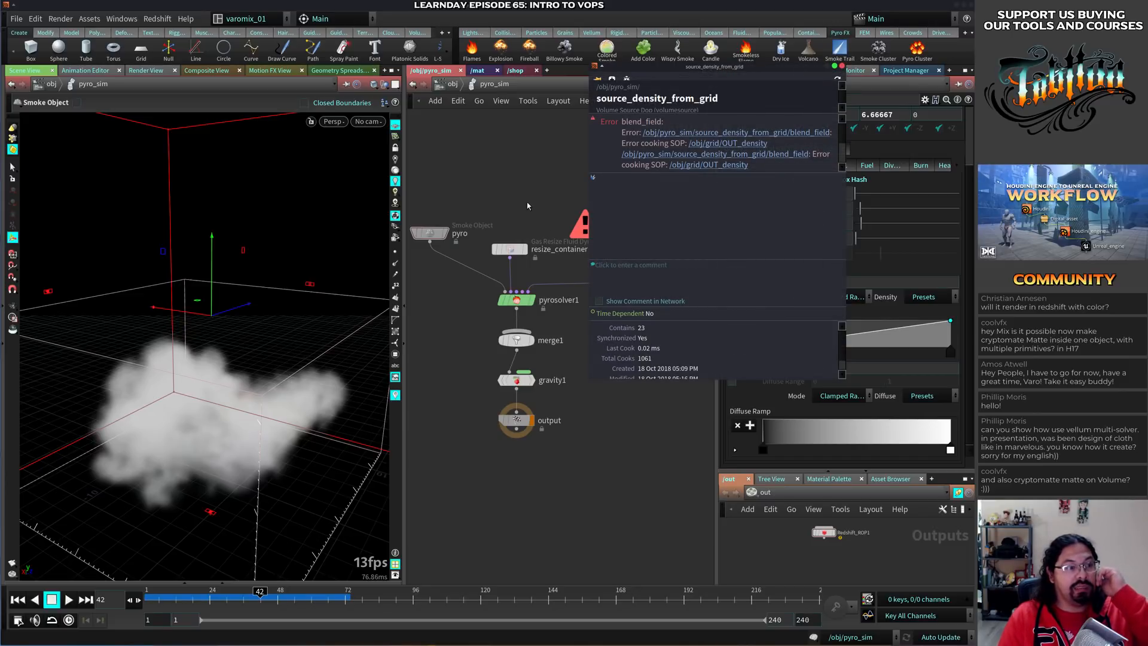
key(u)
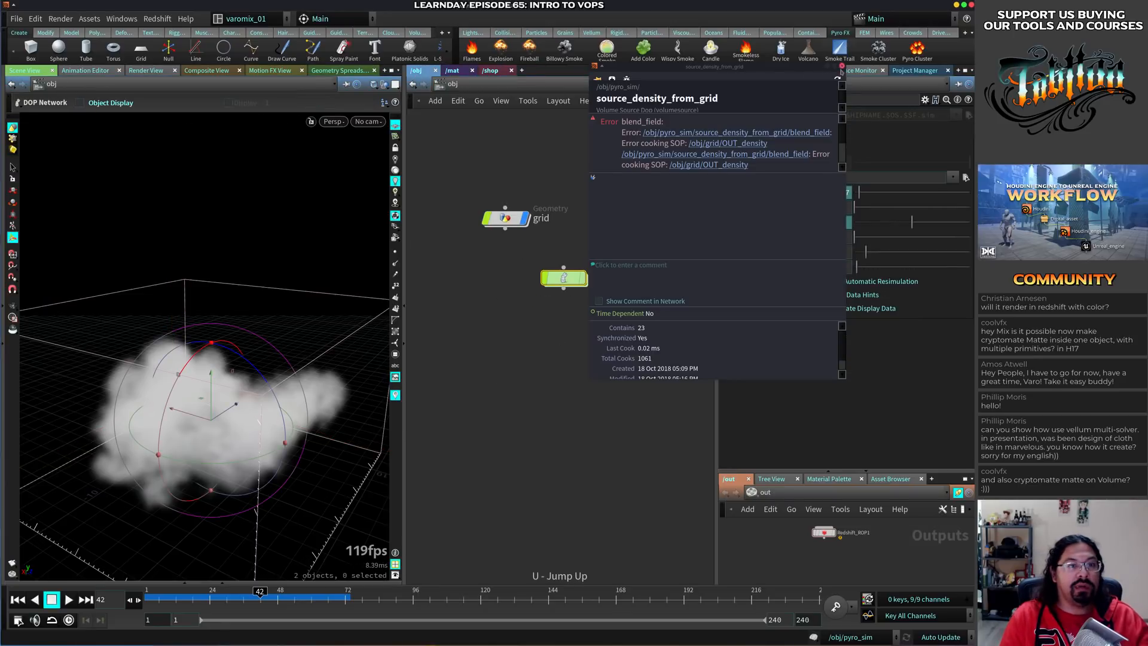
click(843, 69)
Display the OUT_density node inside the grid object and return the timeline to frame 1
double_click(505, 218)
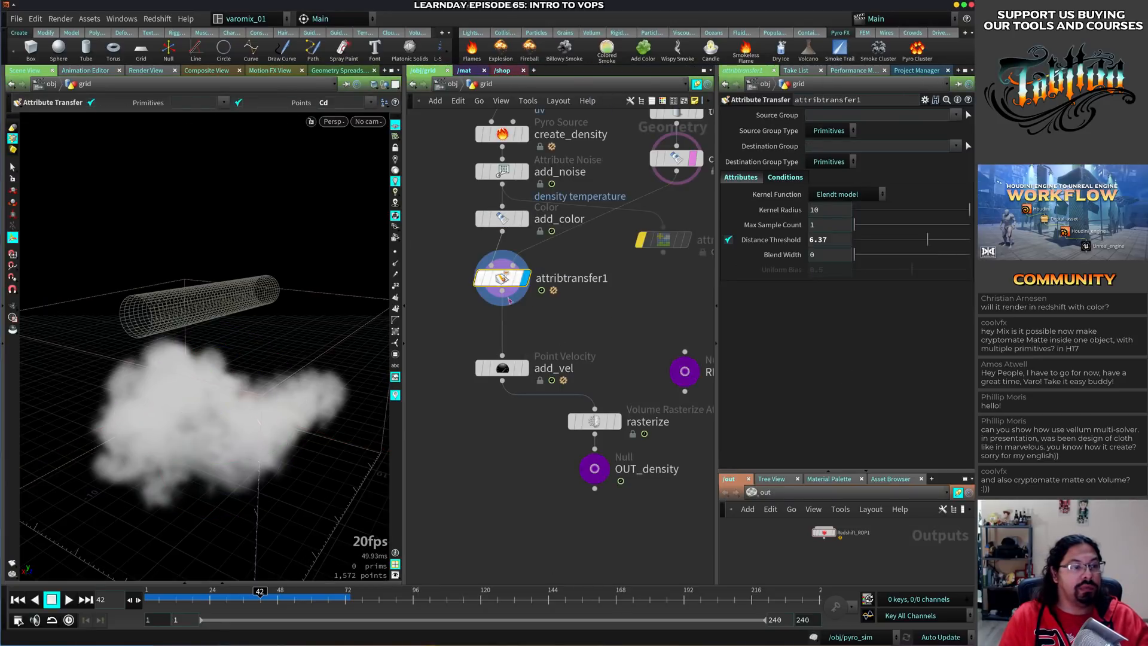
middle_drag(606, 354, 582, 271)
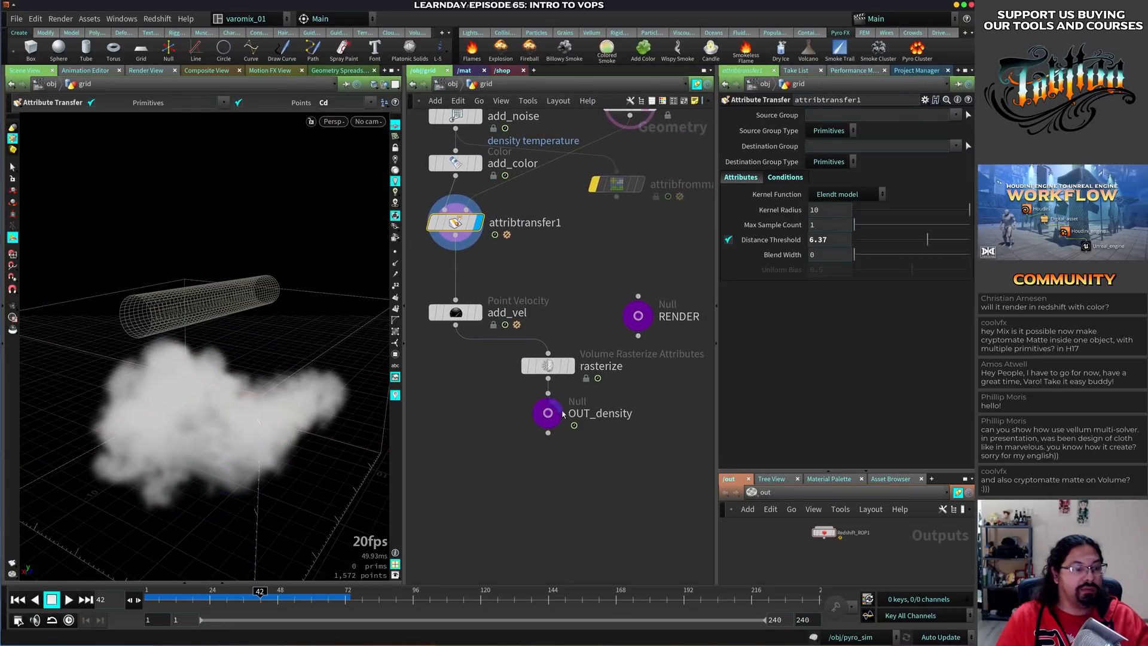
click(562, 412)
click(501, 407)
key(ctrl+Up)
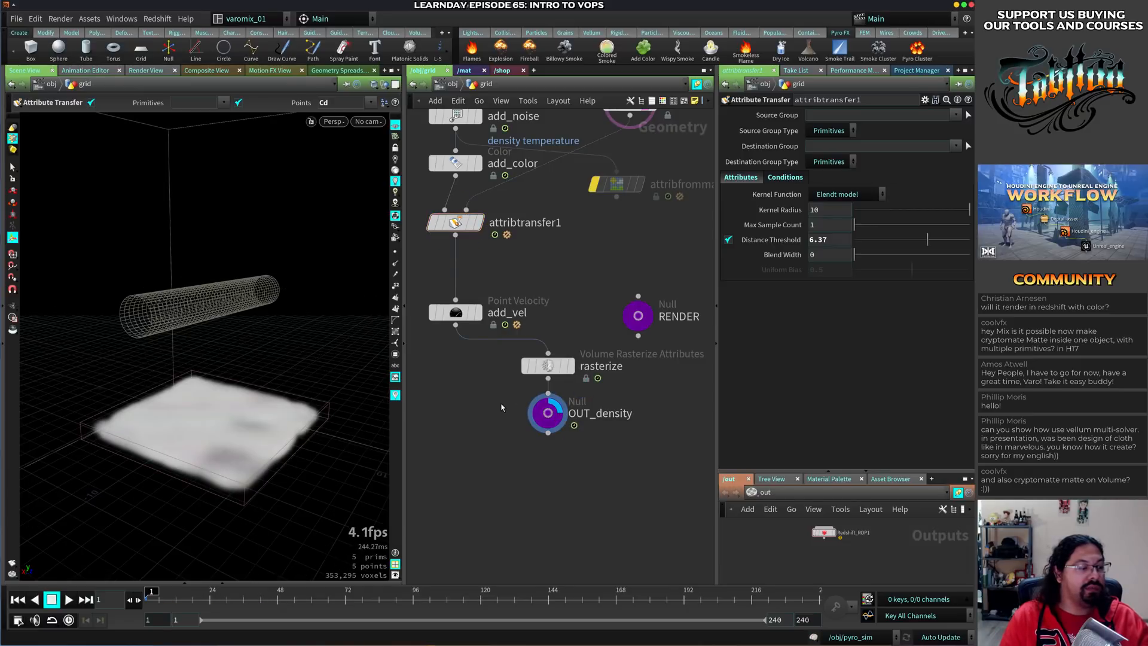
Lower tube1 toward the grid with its transform handle, to a center height of about 5.15
middle_drag(589, 241, 581, 368)
click(621, 182)
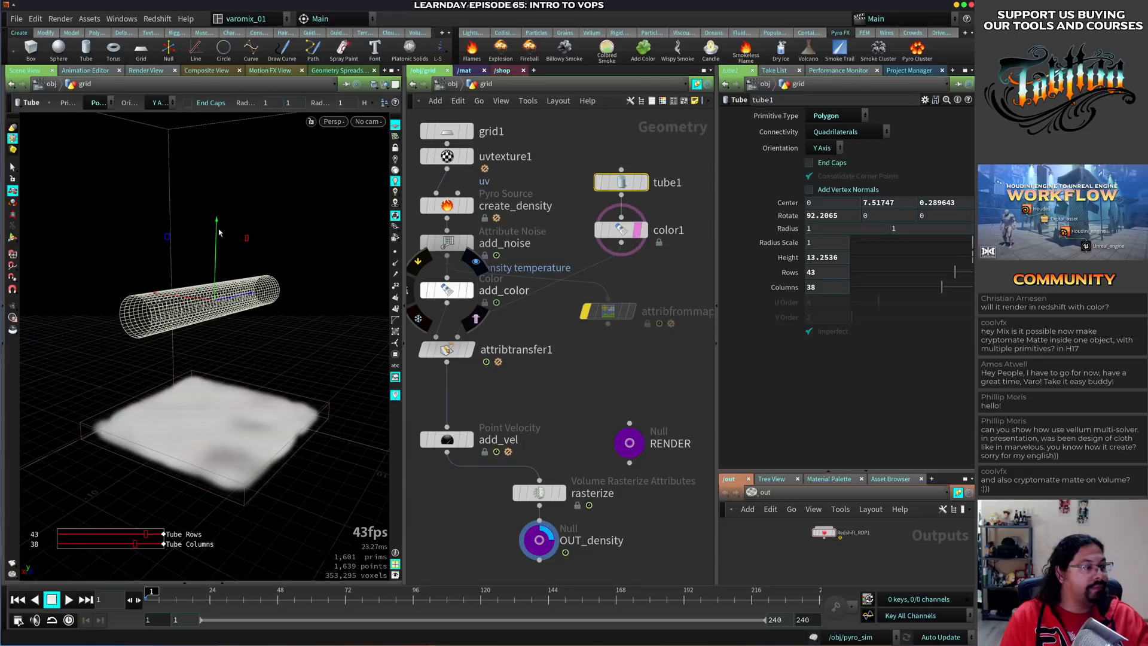
key(s)
click(621, 182)
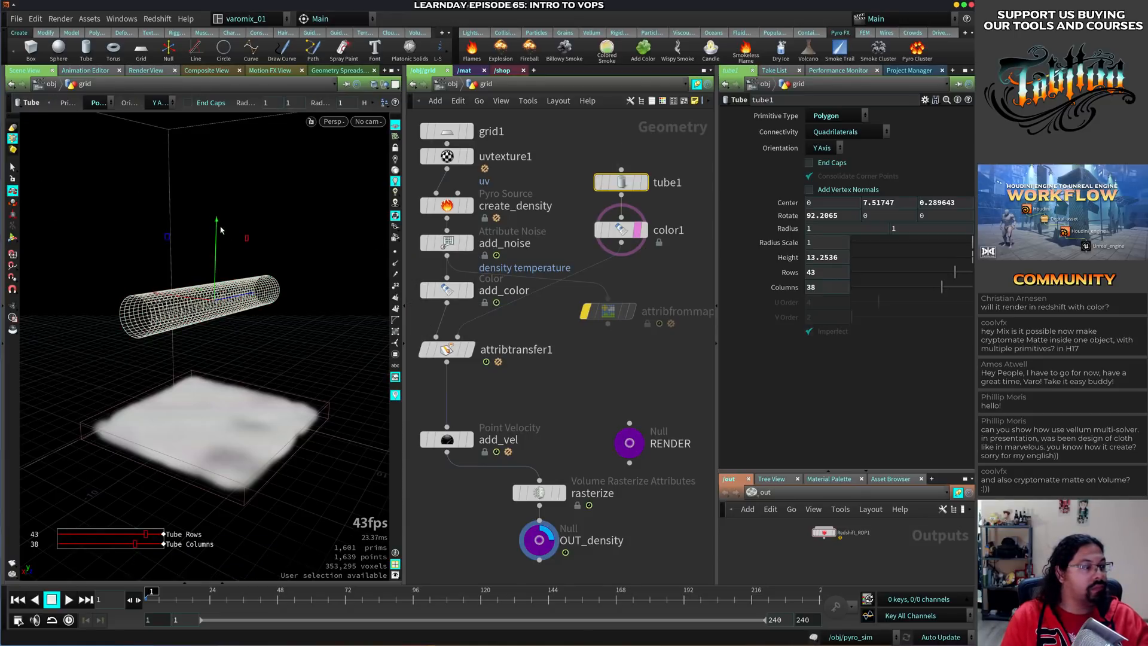
key(s)
key(Return)
drag(216, 231, 216, 274)
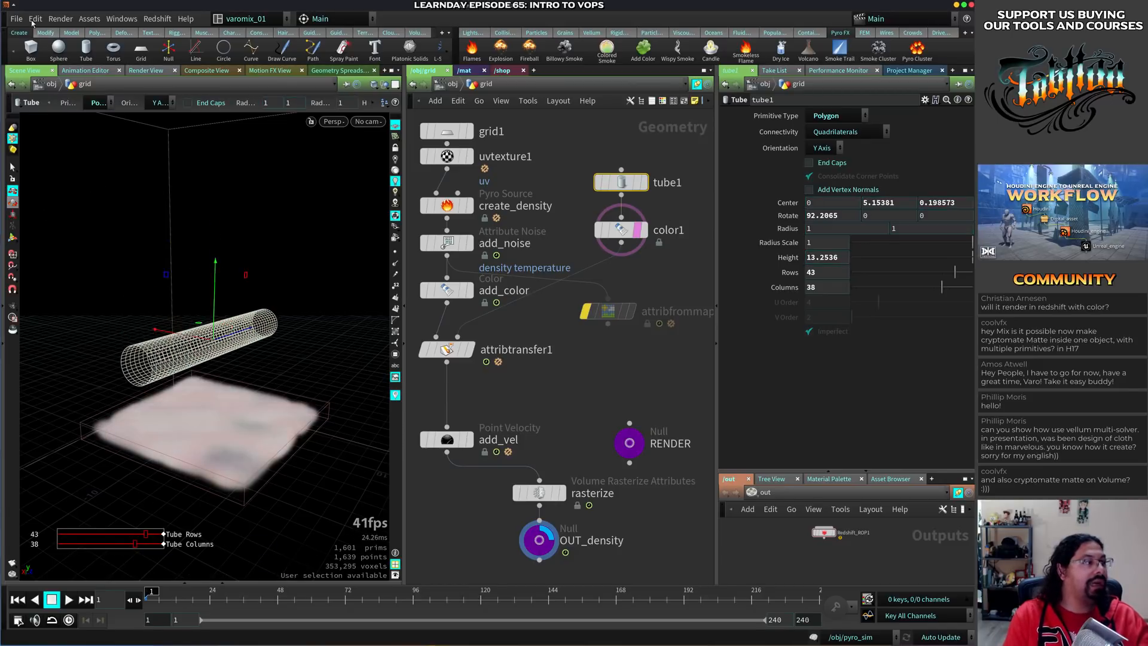
Set the handle pick distance to 9 pixels in the Handles preferences and accept the change
click(35, 18)
mouse_move(121, 133)
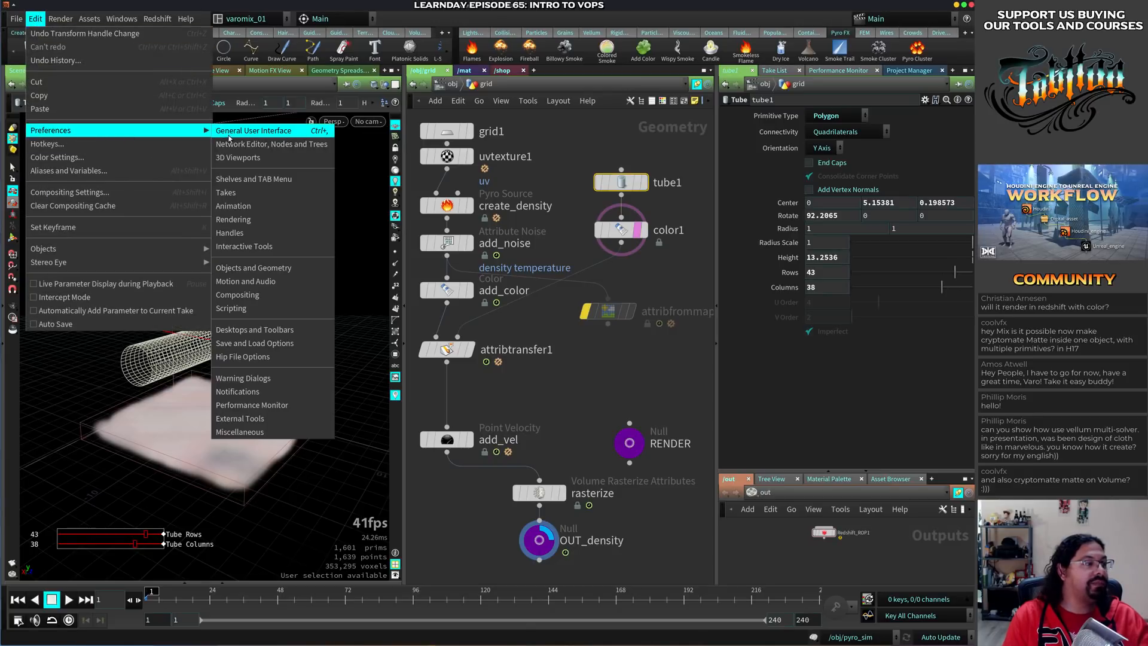
click(237, 132)
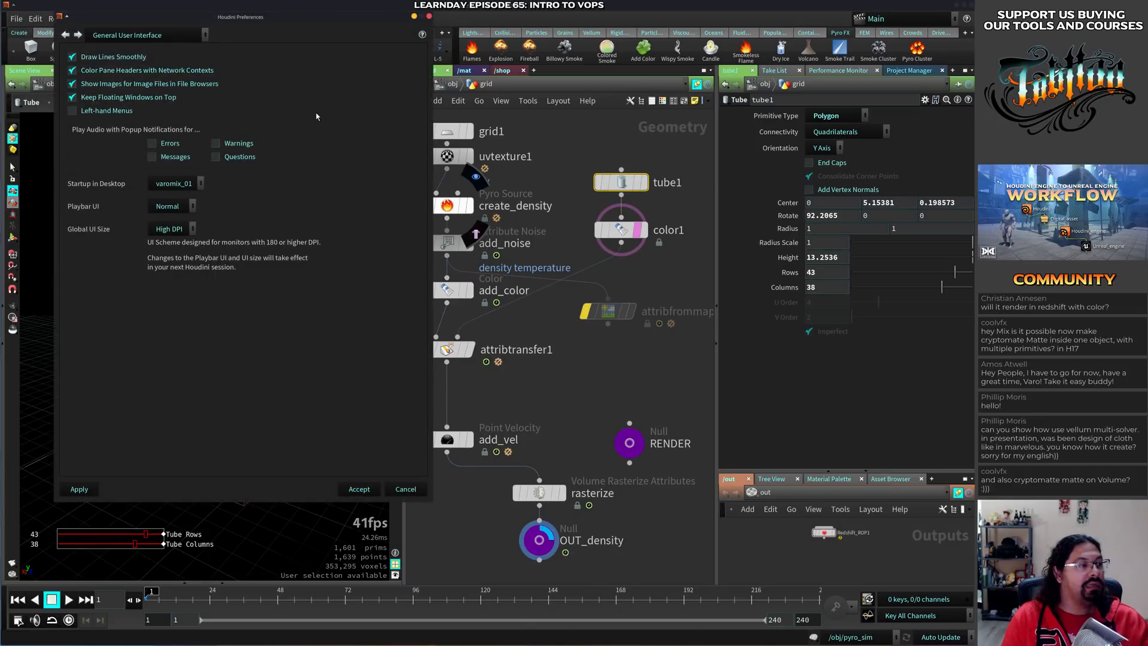
click(163, 36)
click(149, 126)
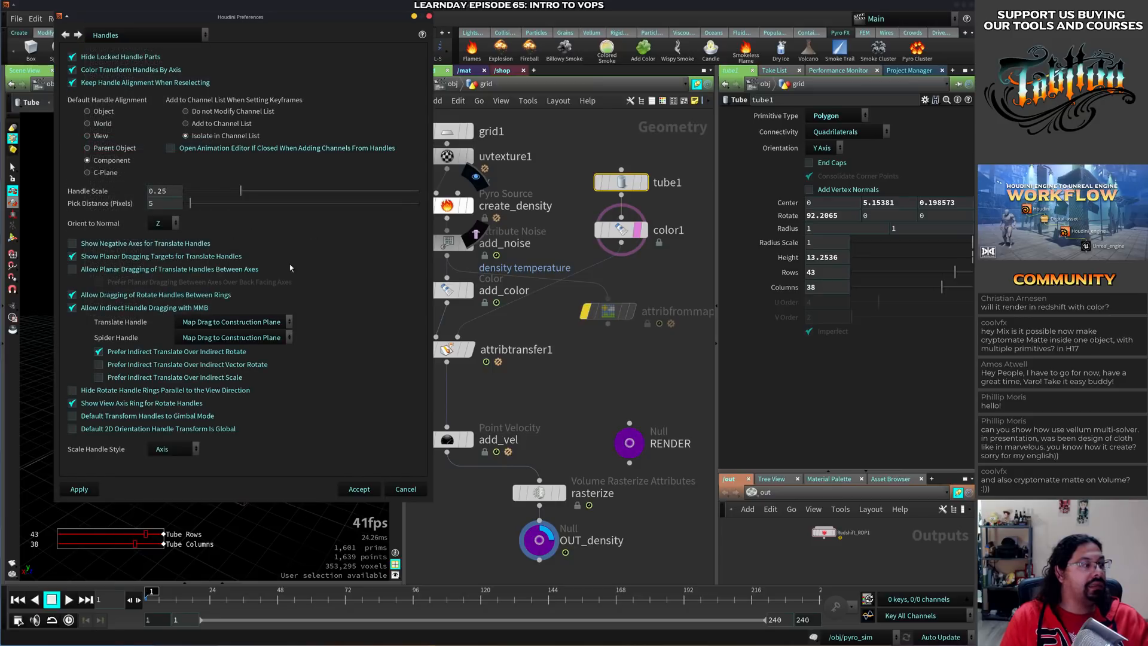
drag(206, 207, 217, 207)
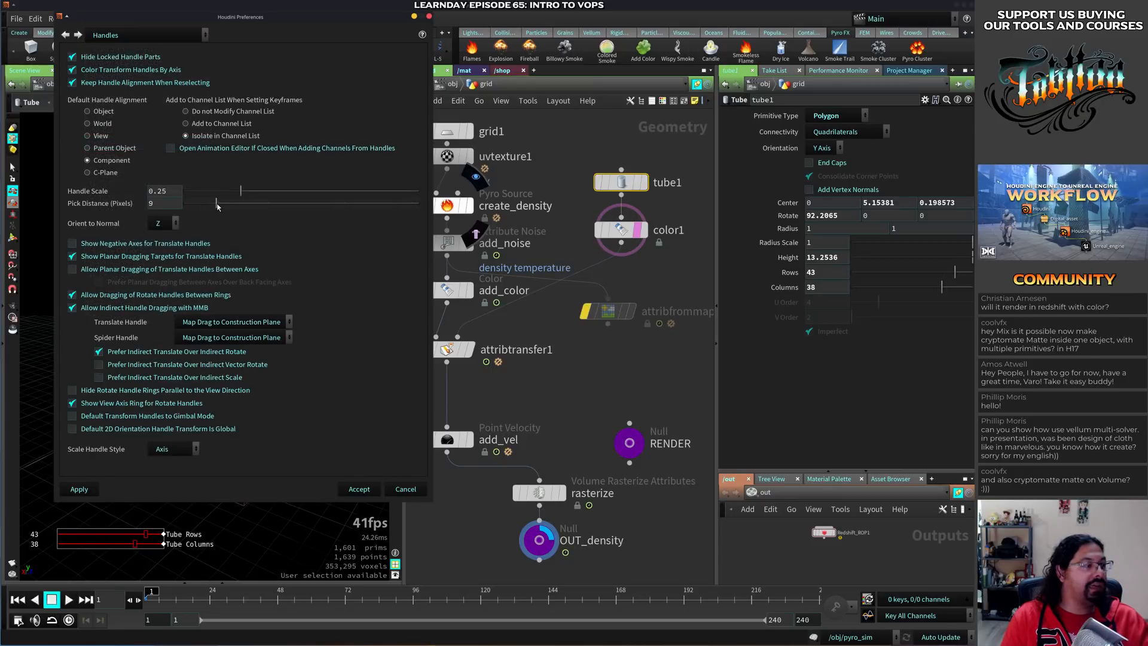
click(359, 489)
Lower tube1 further to a center height of about 4.07 and play the simulation from frame 1 to check the transferred color
mouse_move(214, 270)
mouse_down()
mouse_move(217, 327)
mouse_move(217, 289)
mouse_up()
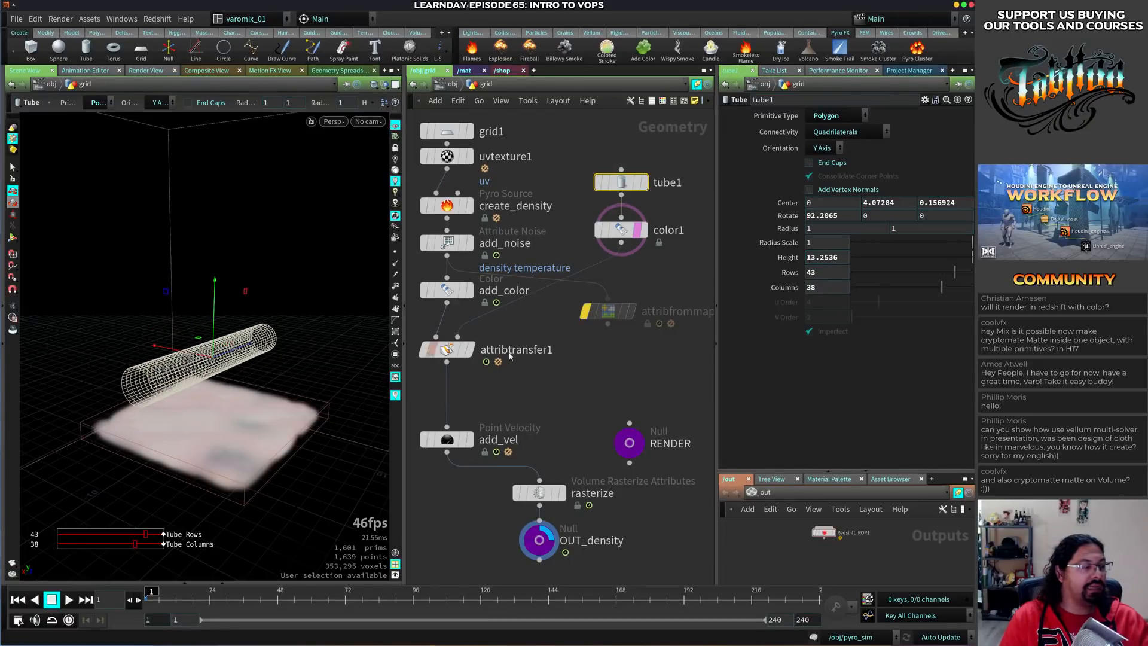
click(621, 229)
click(583, 357)
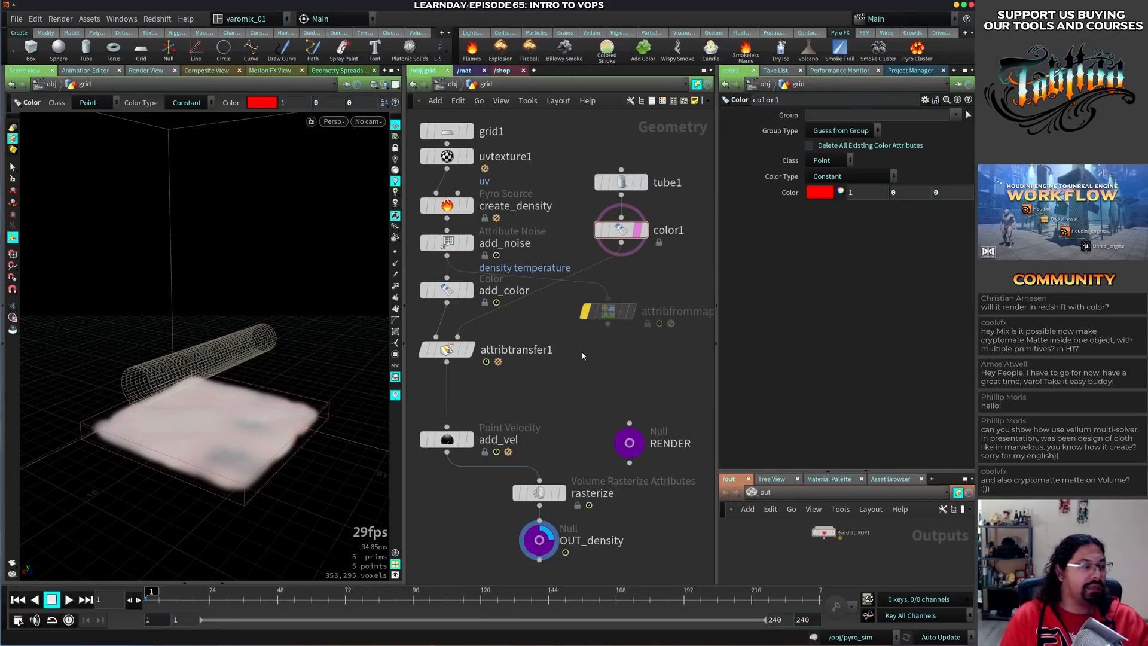
key(Up)
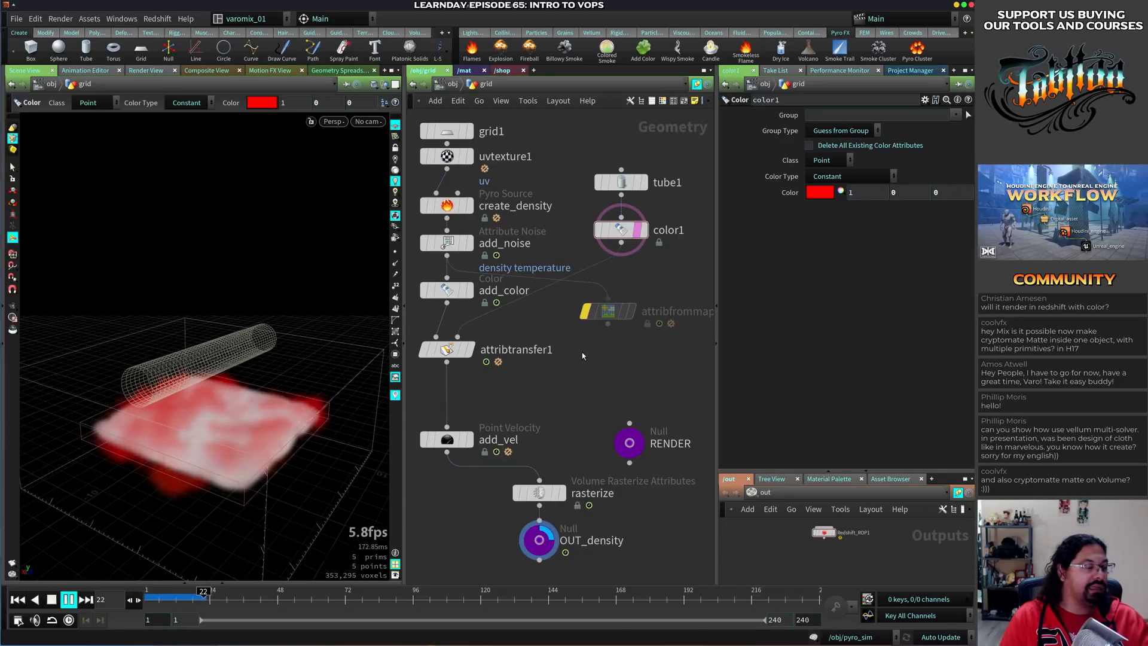
key(ctrl+Up)
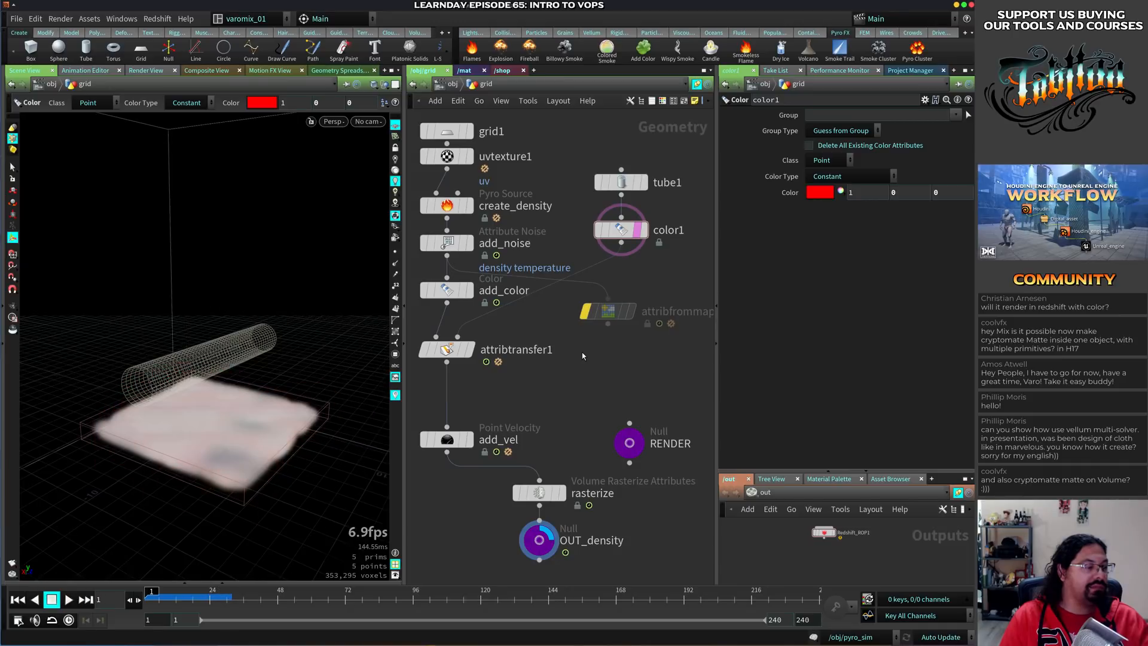
Replay the smoke simulation from the object level and return to frame 1
key(u)
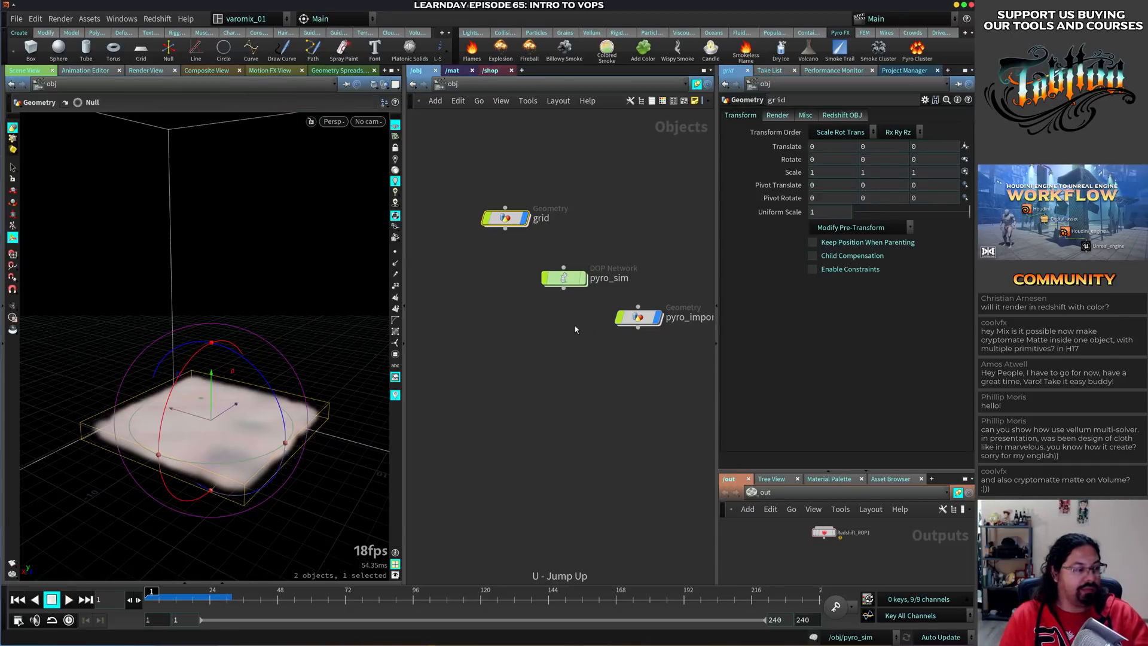
key(Up)
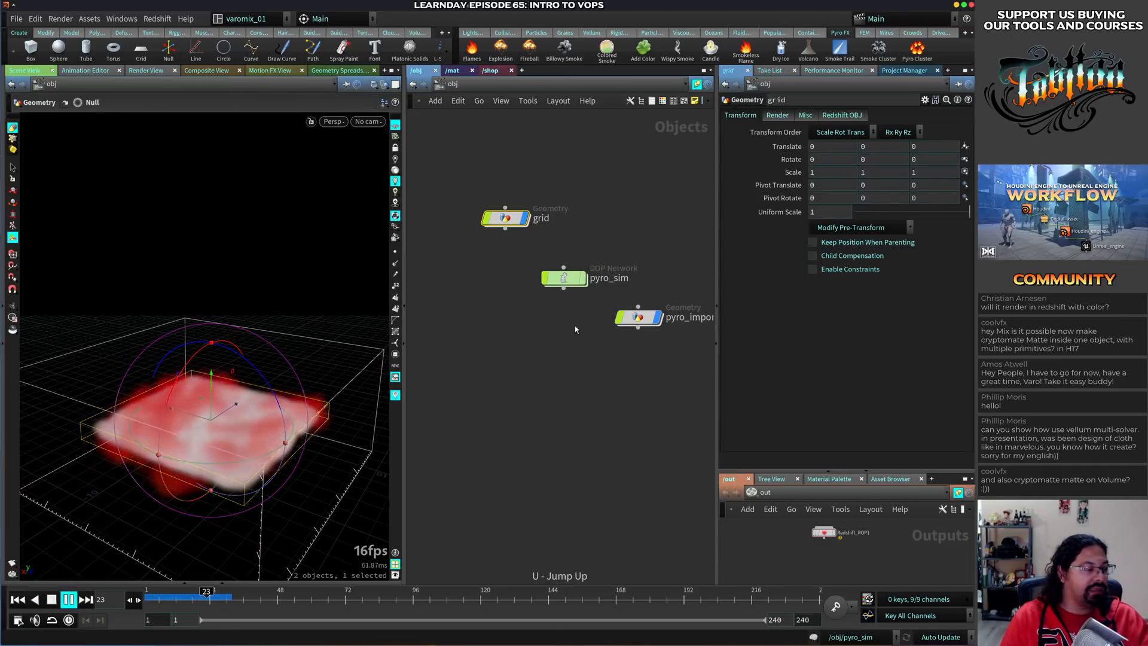
key(ctrl+Up)
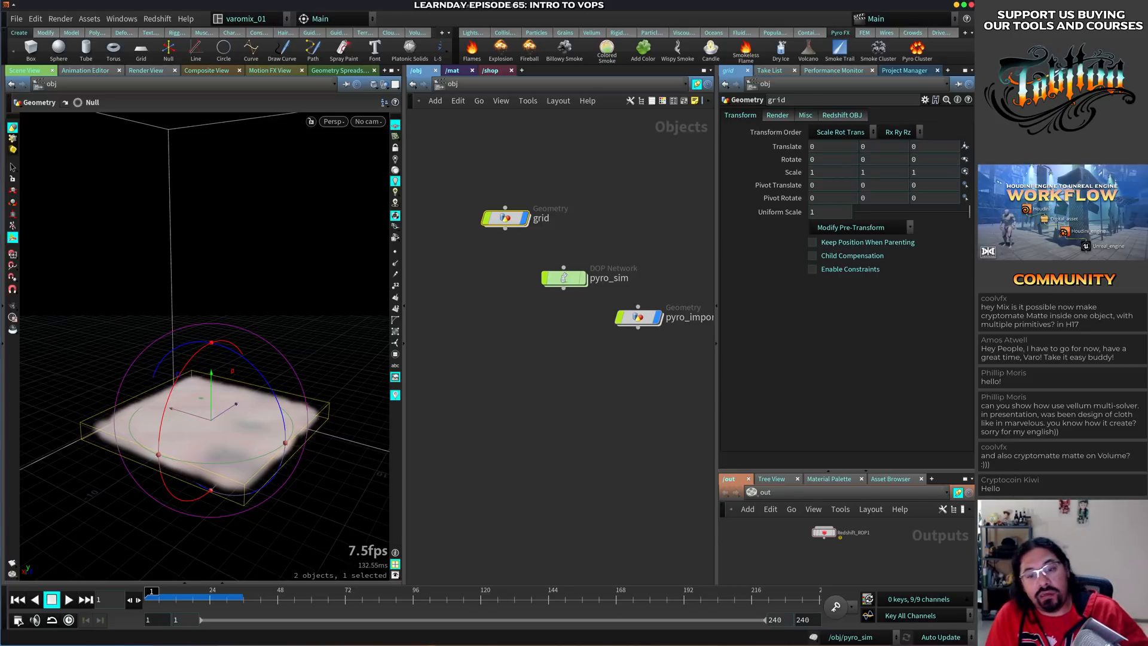
Delete the grid, pyro_sim and pyro_import objects from the scene
click(654, 257)
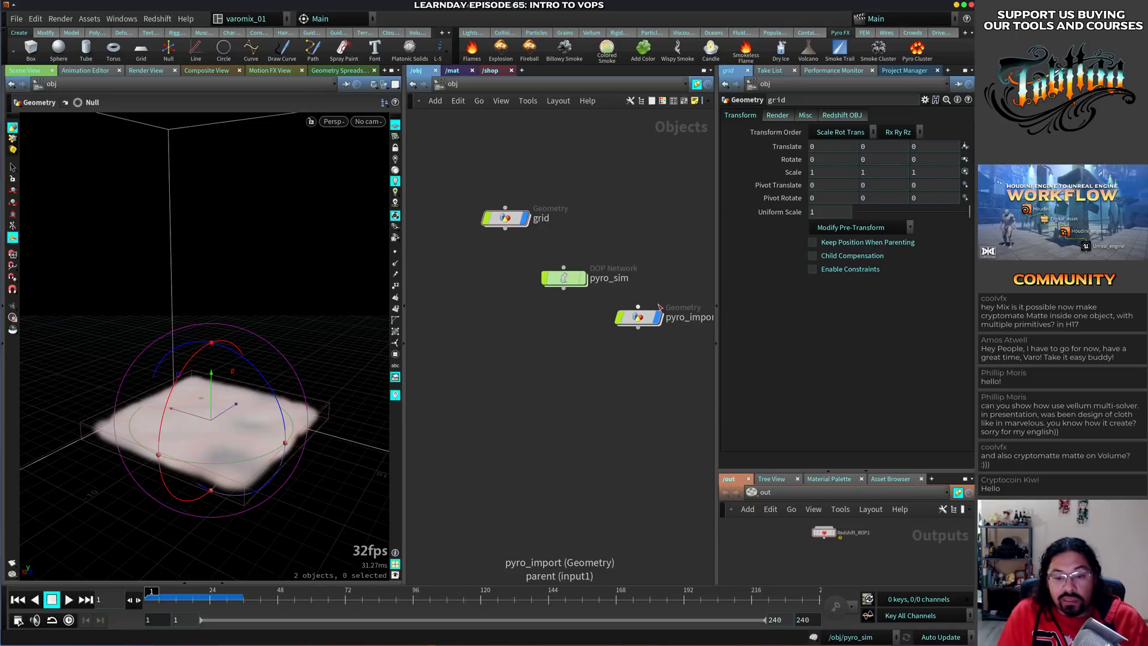
mouse_move(558, 272)
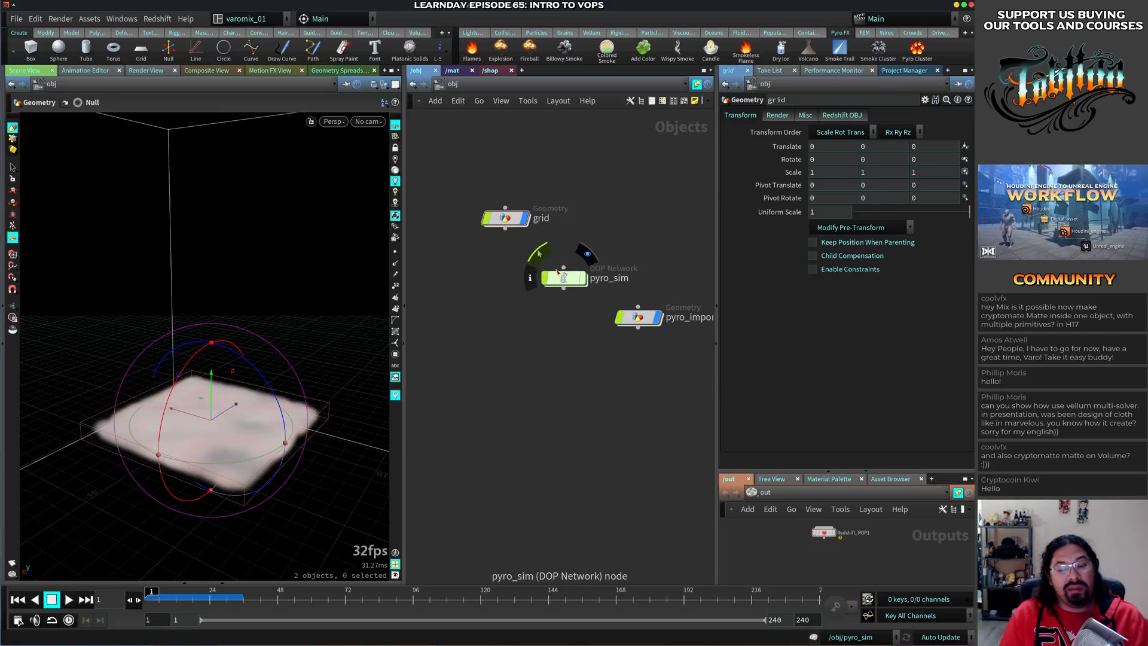
middle_drag(530, 320, 525, 354)
click(499, 242)
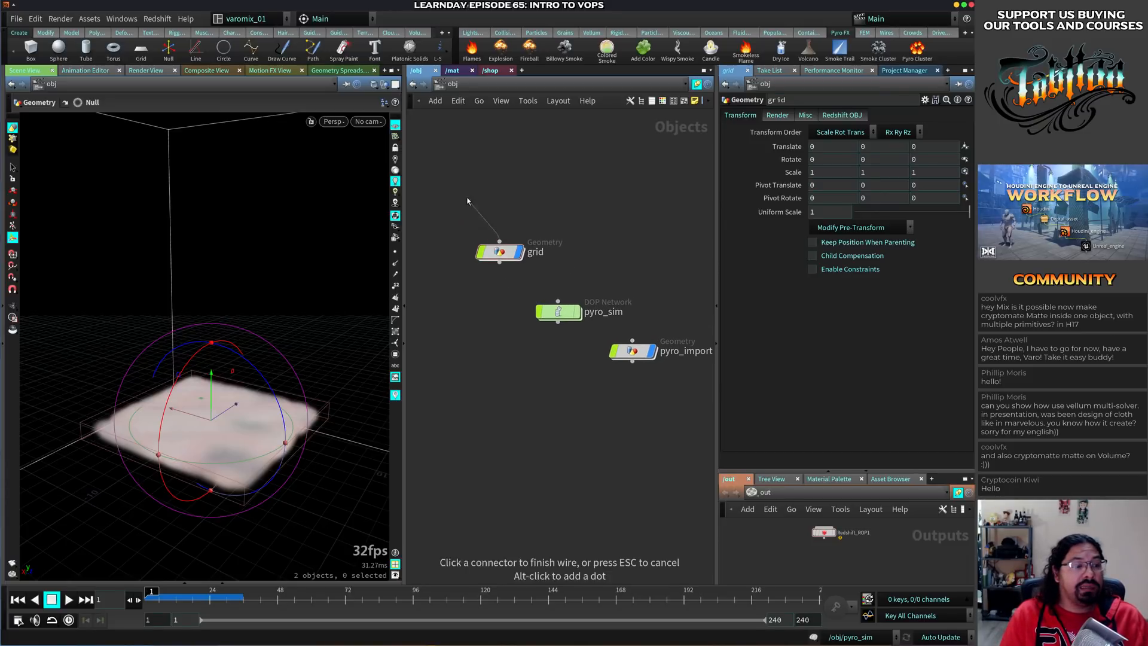
click(632, 361)
drag(449, 172, 656, 414)
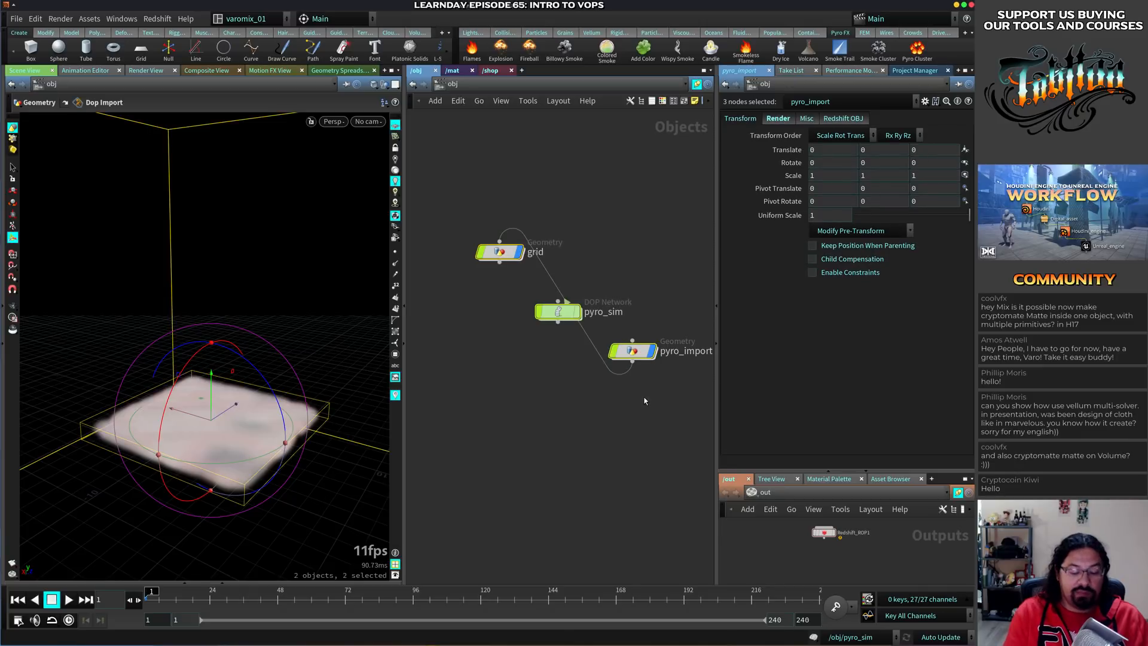
key(Delete)
Create a new Geometry object in the empty scene and go inside it
key(Tab)
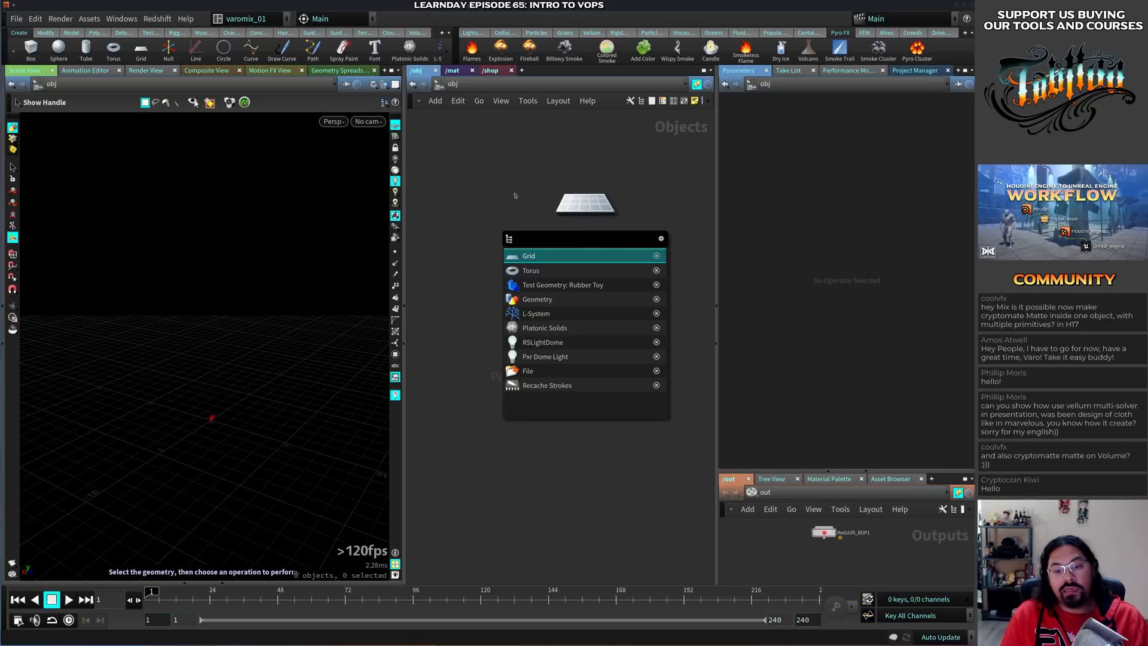
key(Escape)
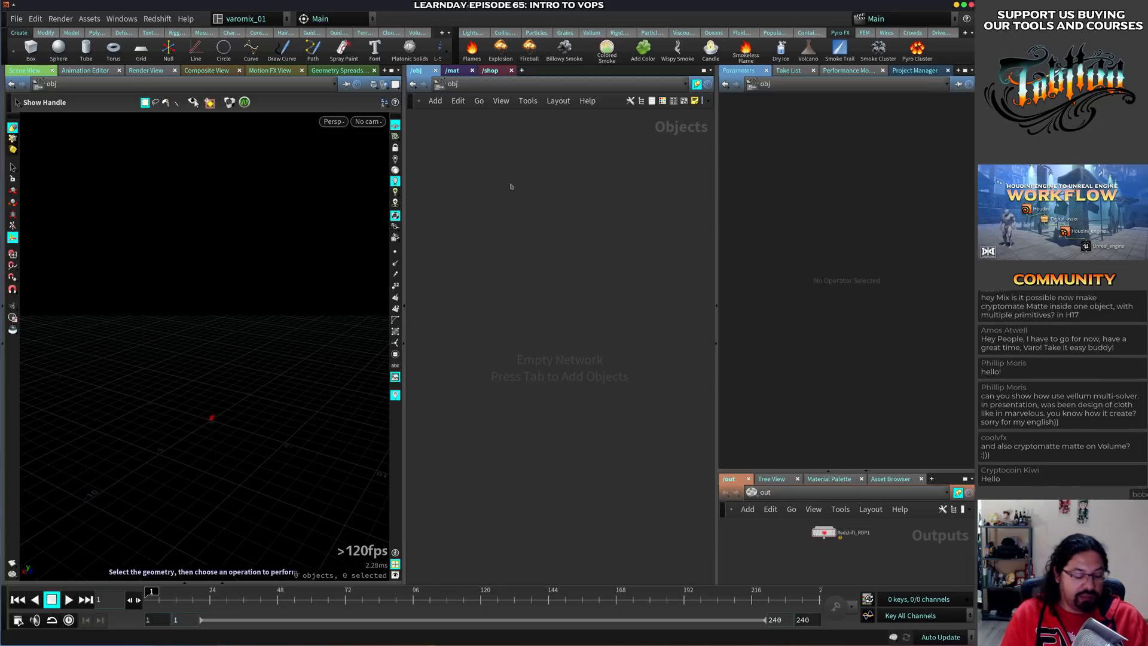
key(Tab)
text(geo)
key(Return)
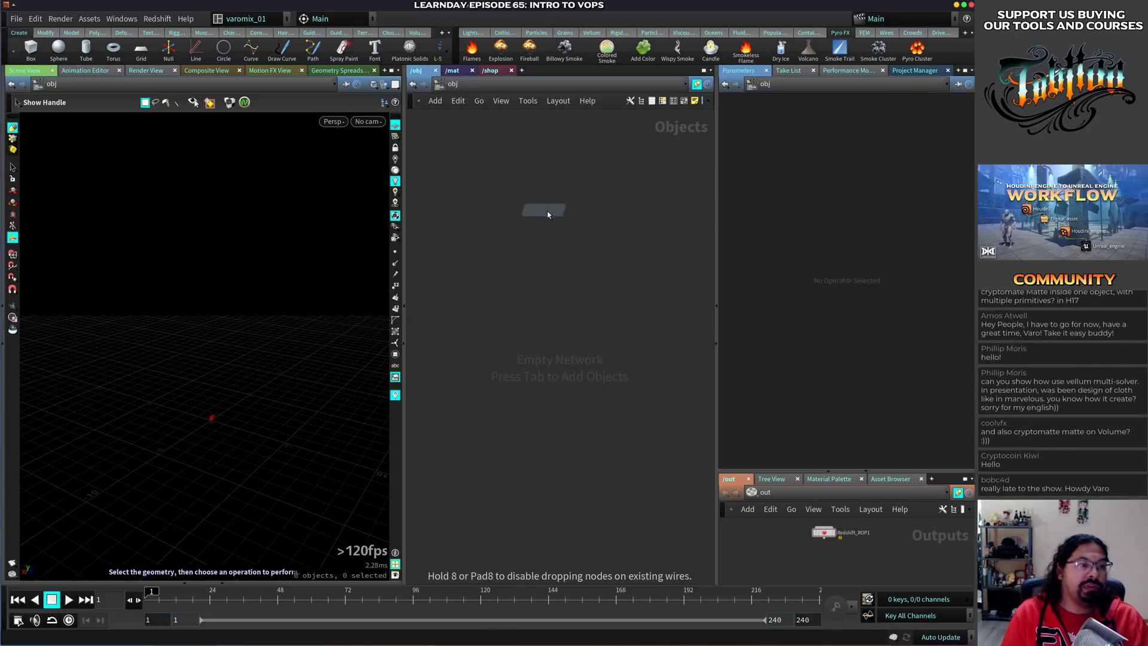
click(546, 213)
double_click(554, 217)
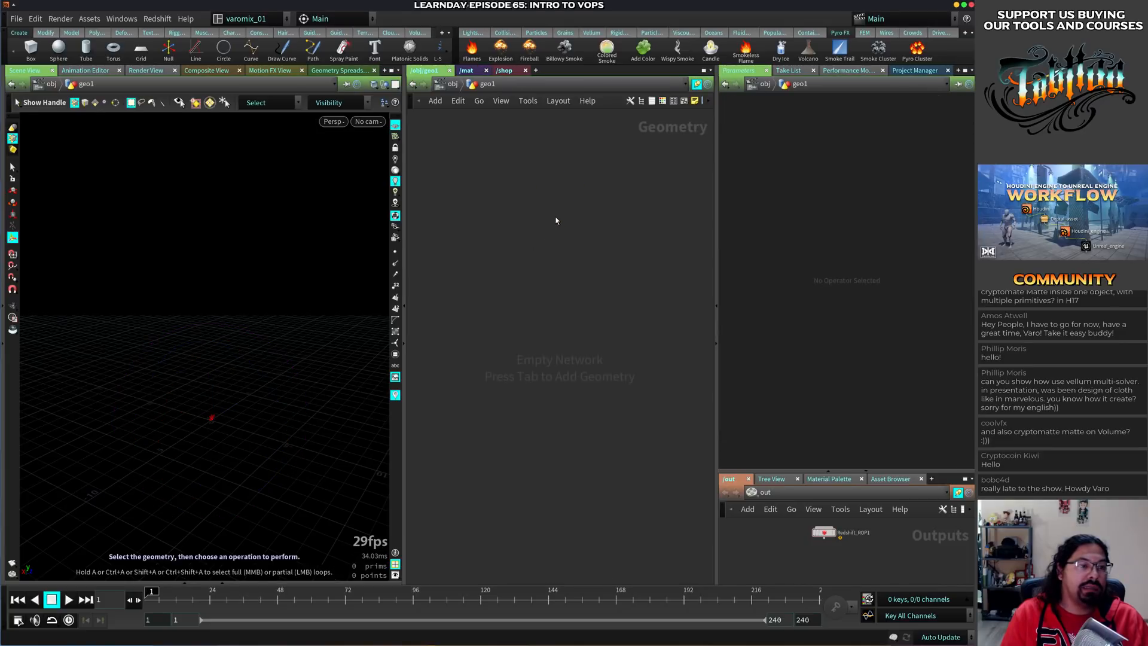
Search the available geometry nodes for "pan" and "cloth", and look through the node categories down to Vellum
key(Tab)
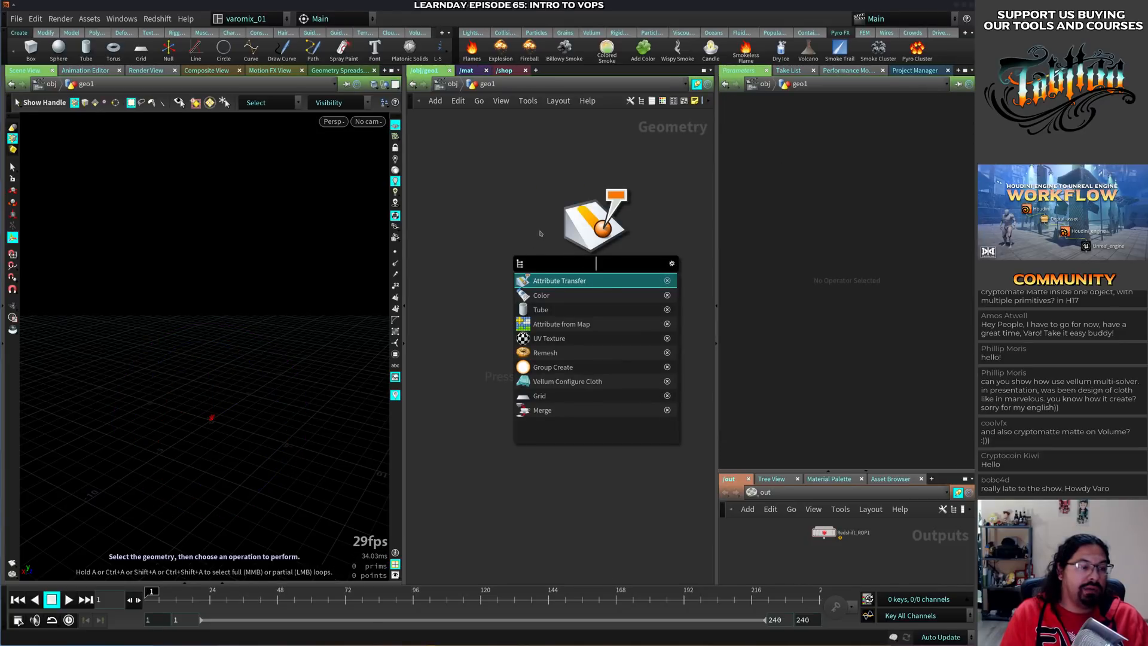
text(p)
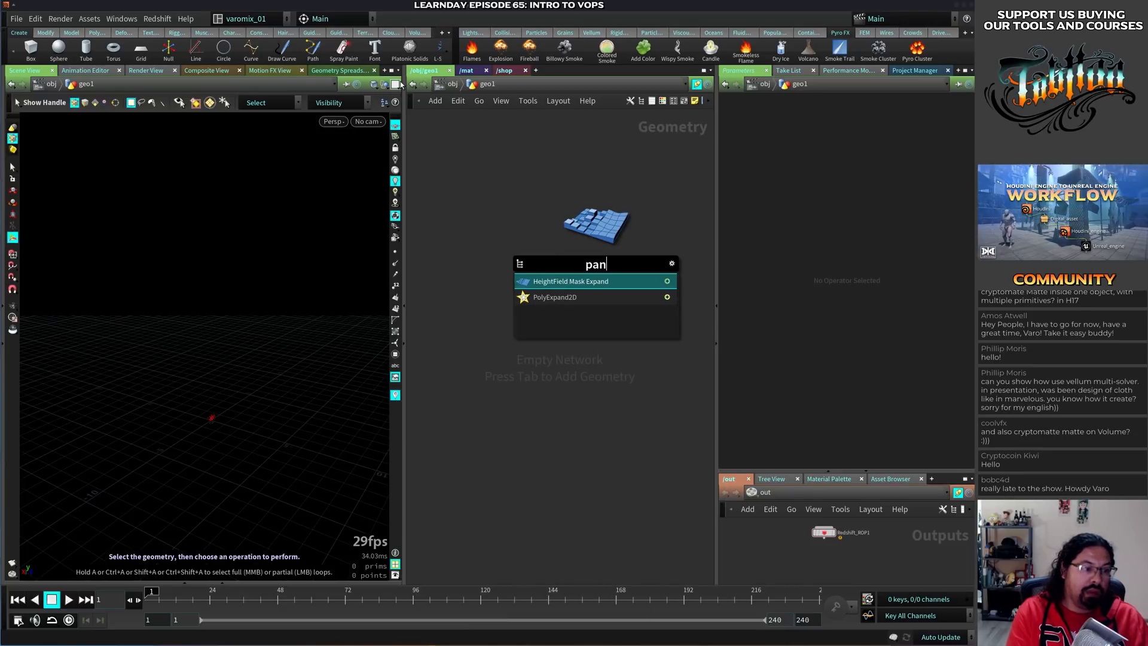
key(BackSpace)
text(cloth)
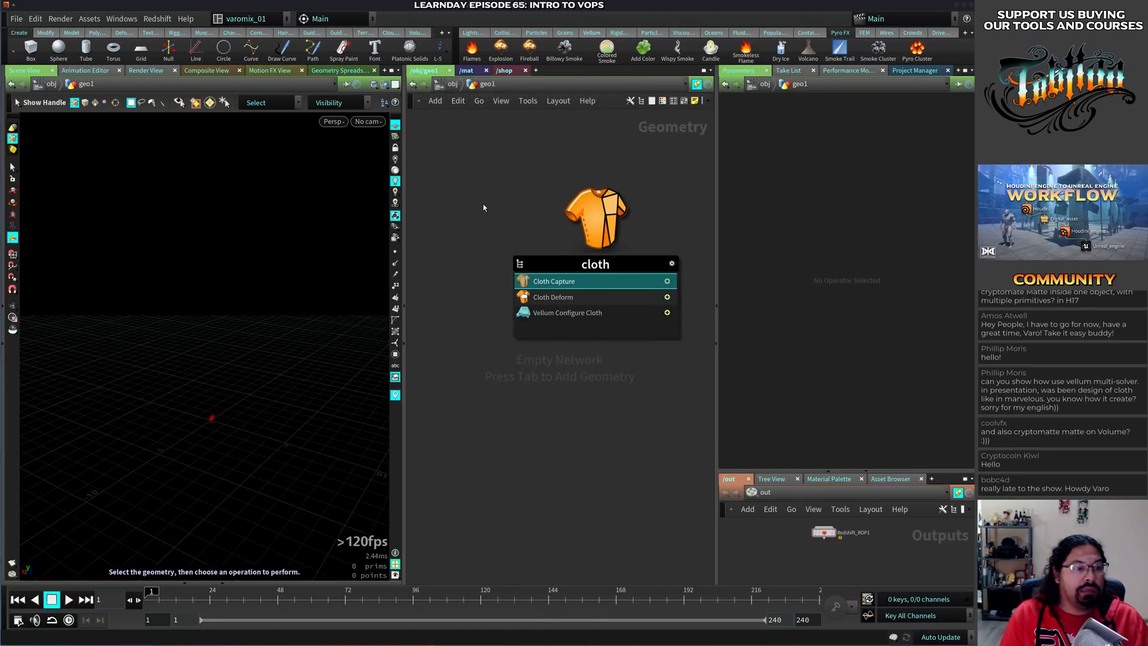
key(Escape)
key(Tab)
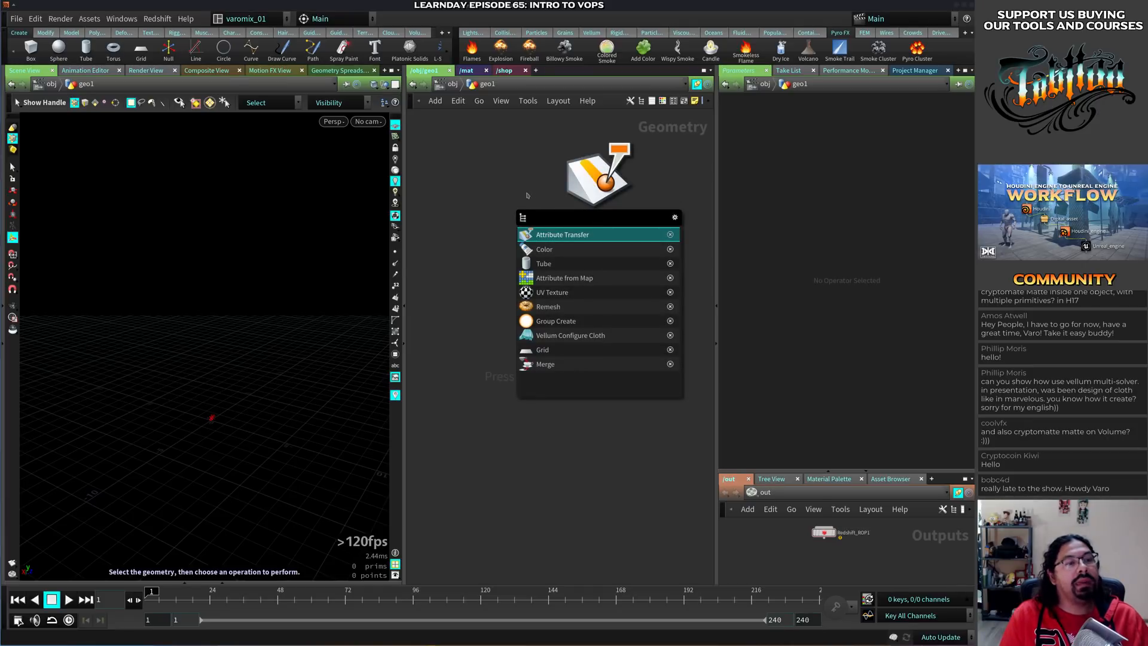
key(Escape)
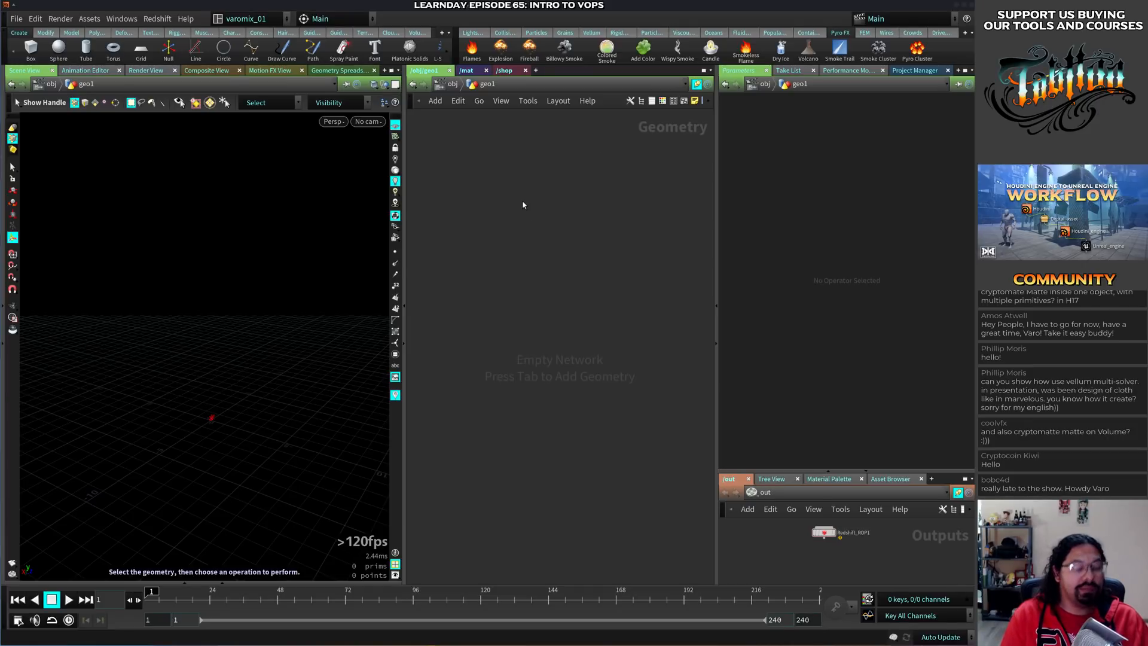
key(Tab)
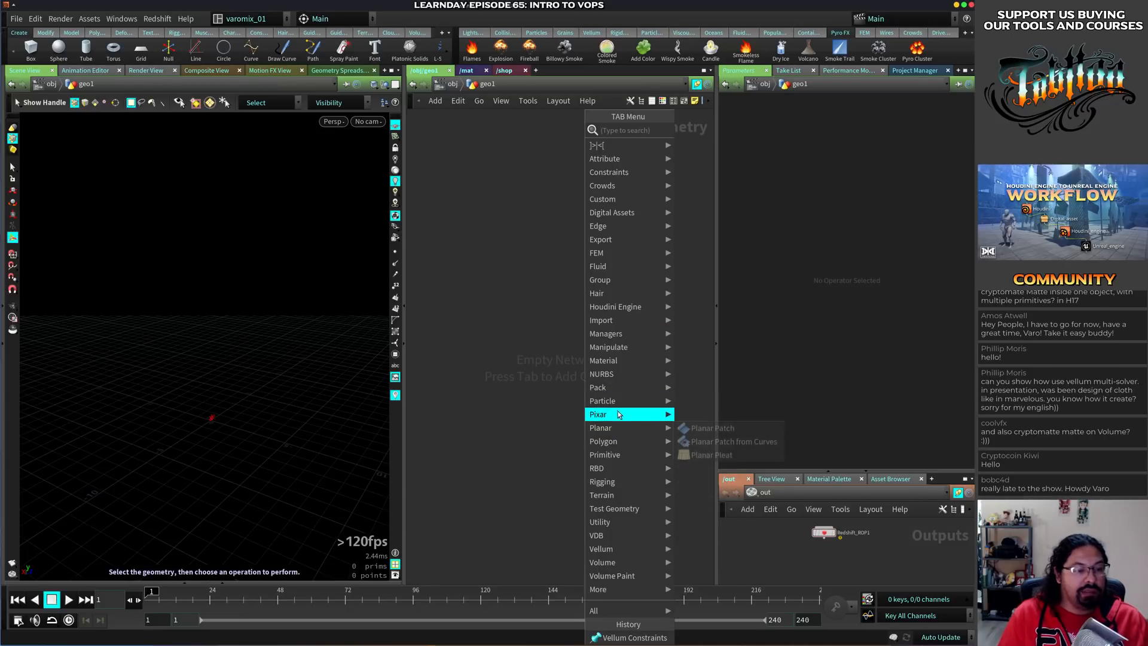
mouse_move(638, 552)
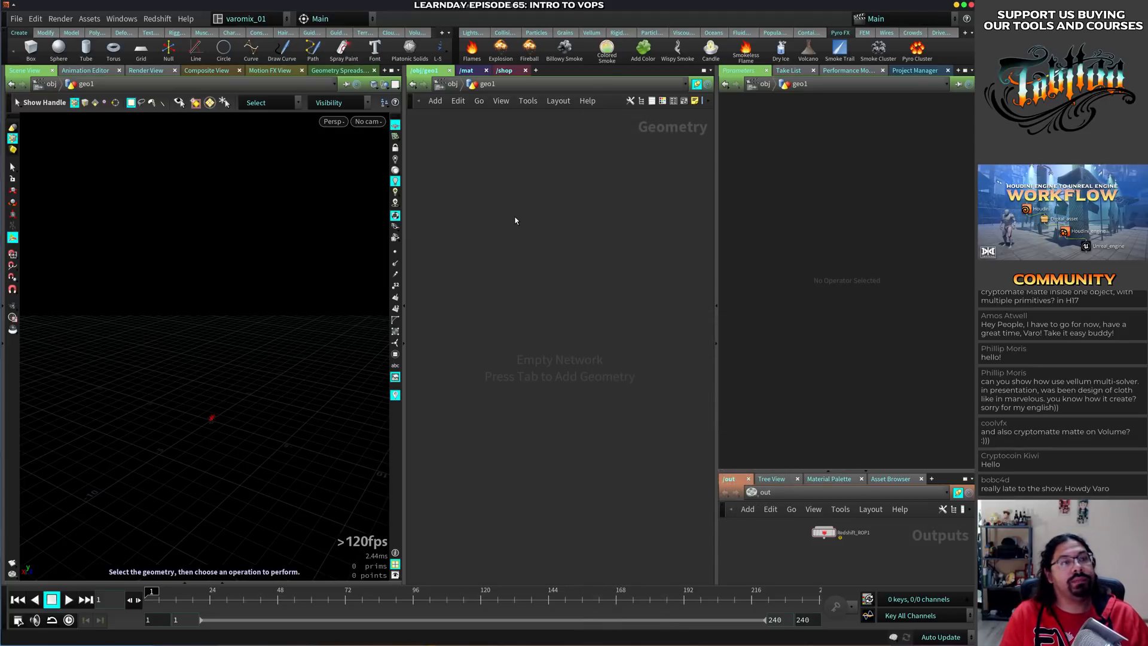
Add a Curve node to the empty network and place its first point in the top view
key(Tab)
key(Escape)
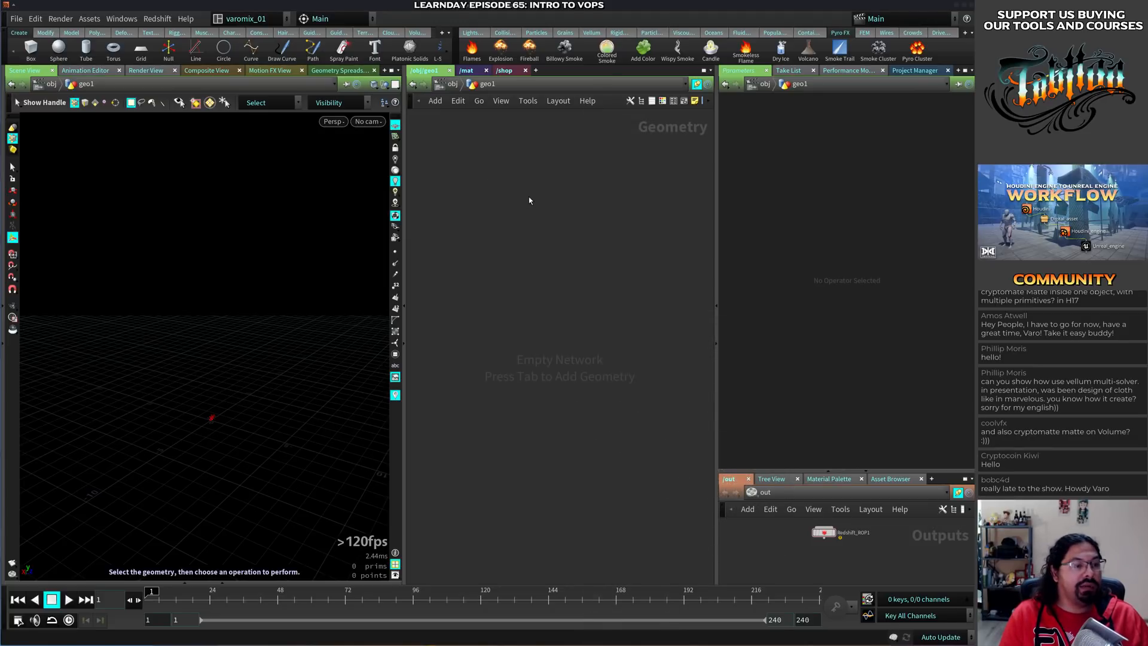
key(Tab)
text(c)
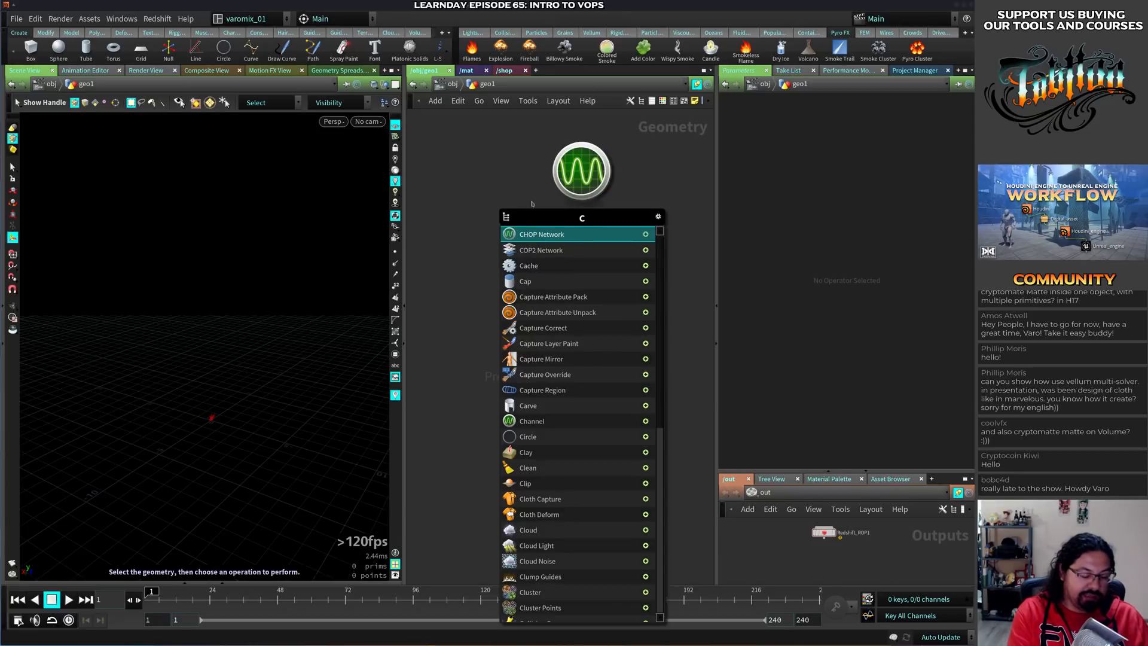
text(urv)
key(Return)
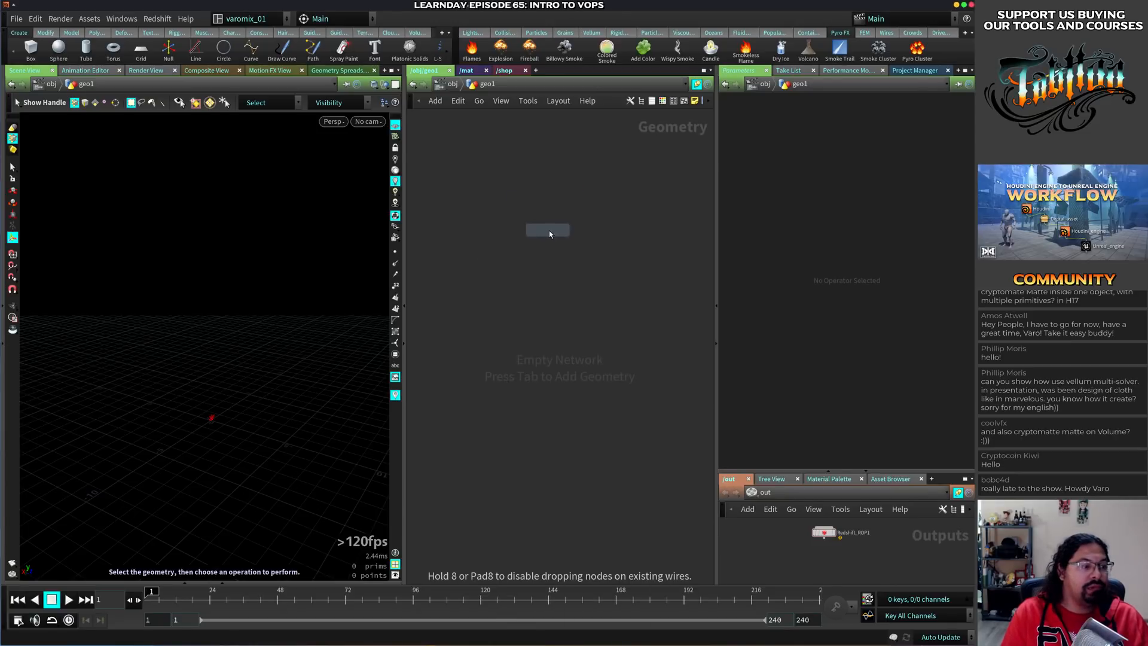
click(549, 231)
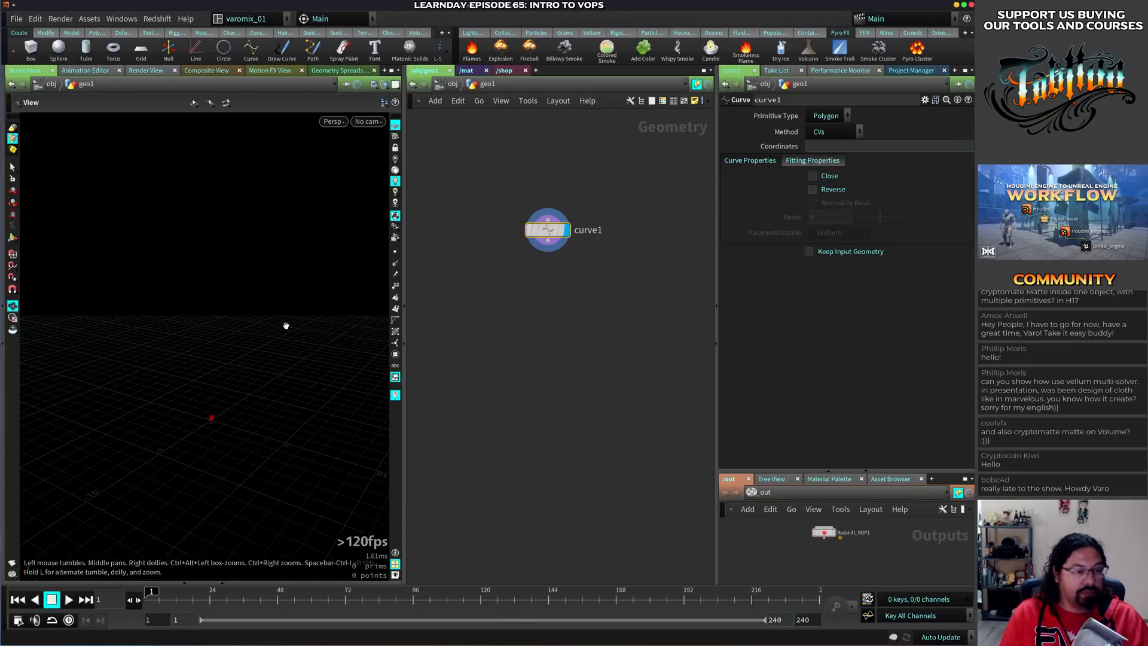
key(grave)
key(space+2)
click(283, 325)
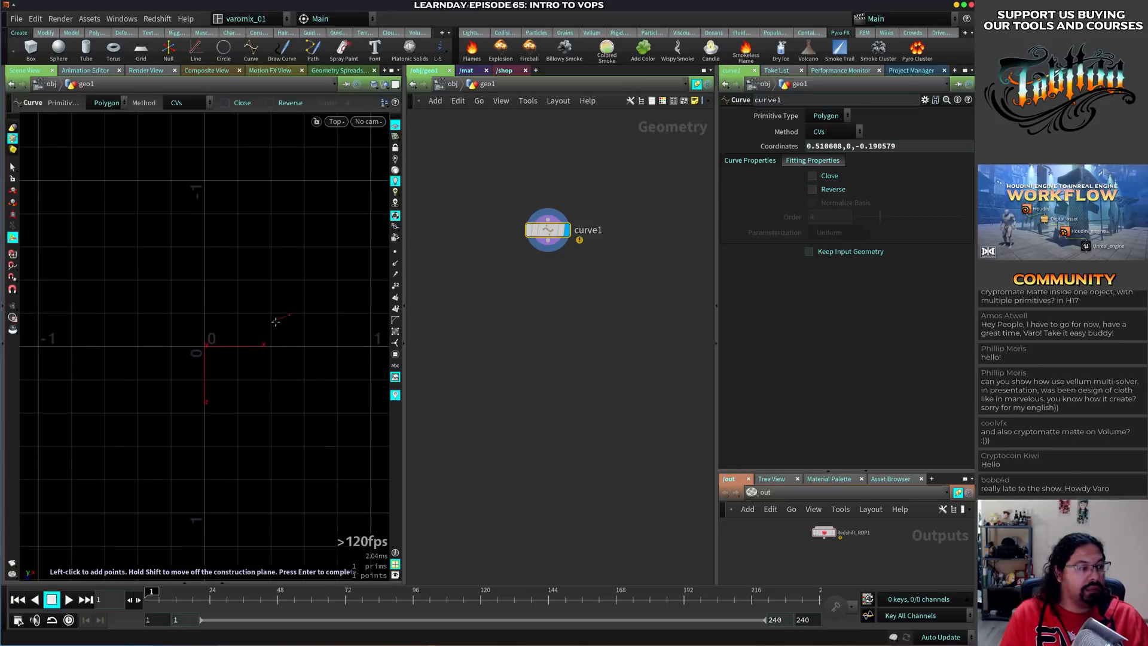
Switch the viewport to the front view
key(space+1)
key(space+2)
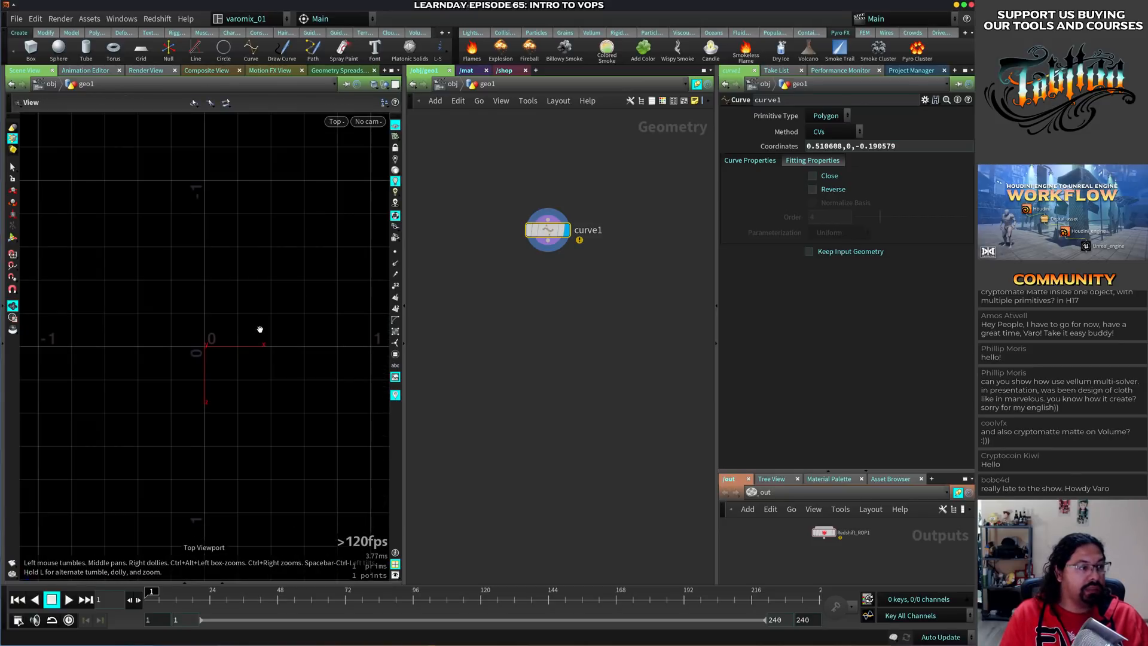
key(space+3)
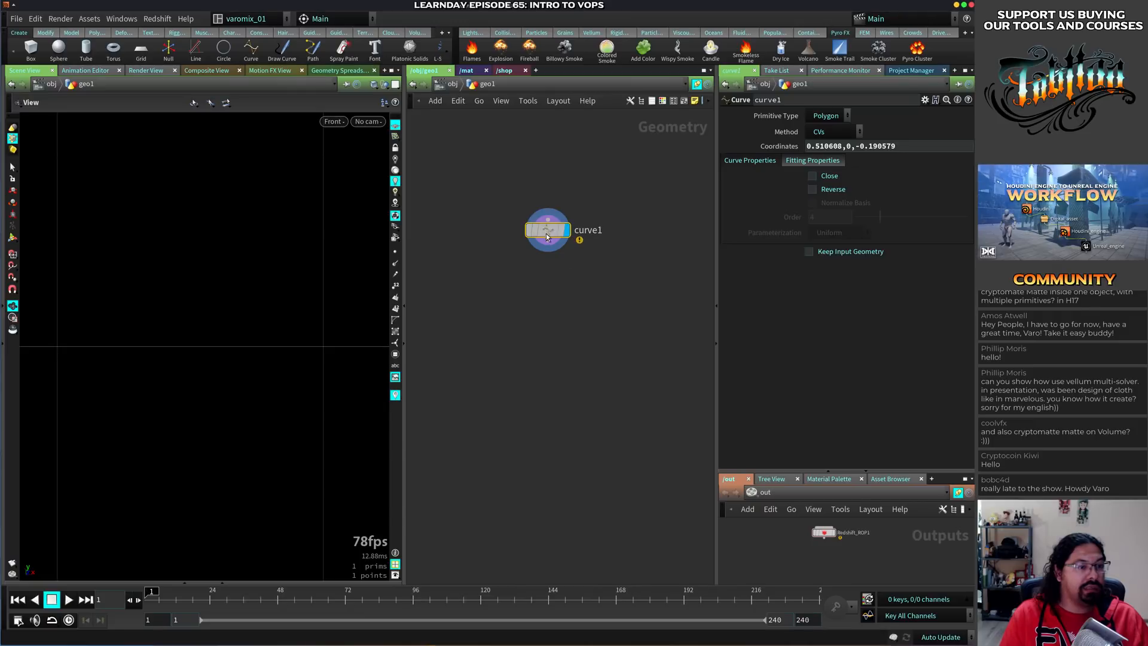
middle_drag(237, 332, 209, 329)
right_drag(208, 328, 167, 341)
middle_drag(168, 340, 228, 344)
scroll(240, 335, down, 2)
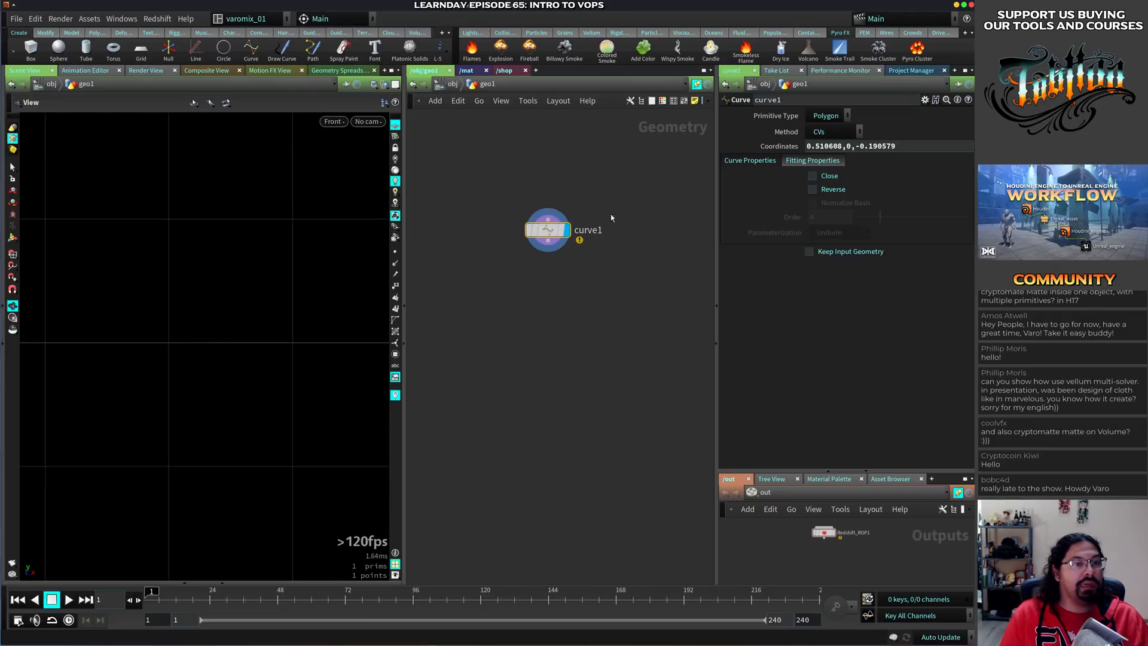
Delete the Curve node and add a fresh Curve node in its place
drag(547, 230, 544, 215)
drag(599, 160, 525, 266)
key(Delete)
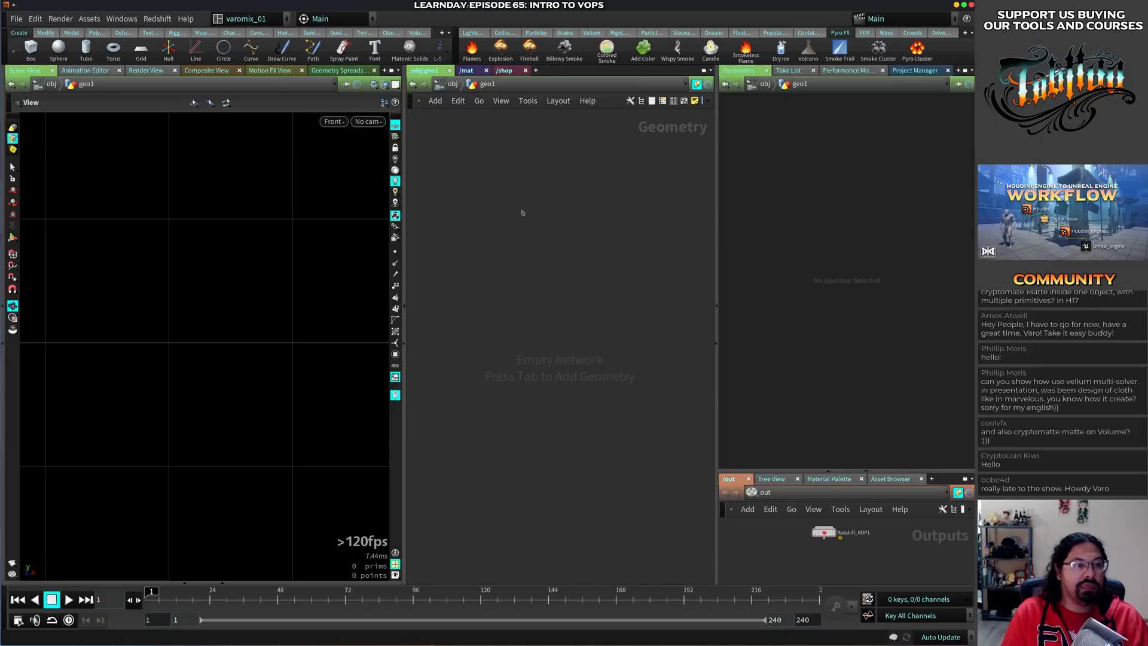
key(Tab)
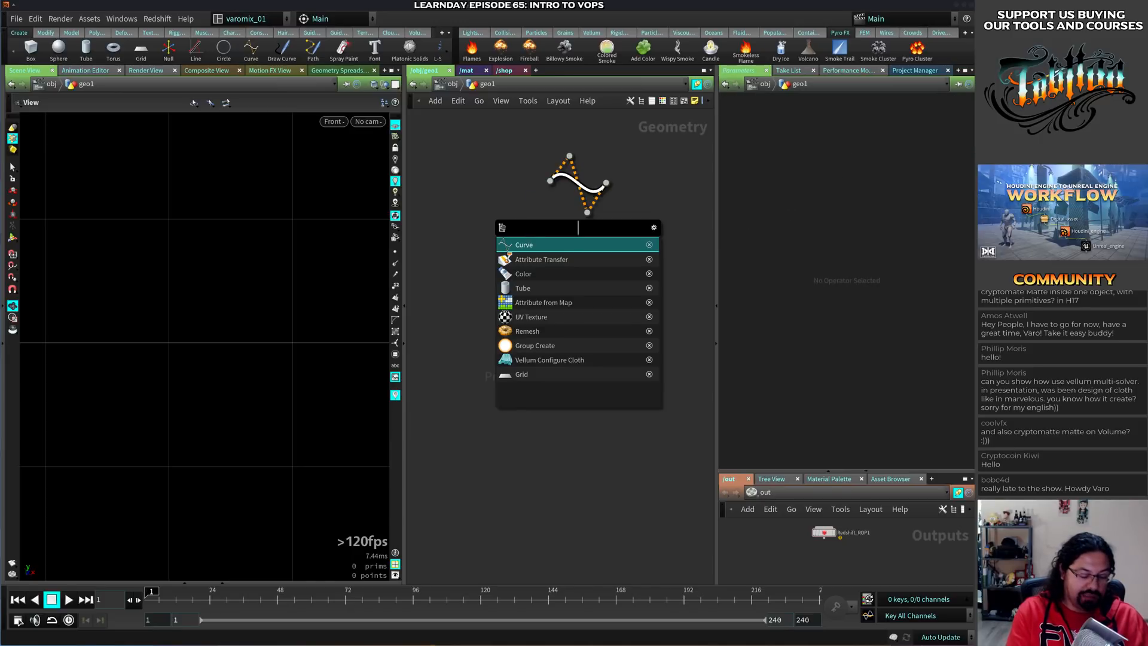
text(cure)
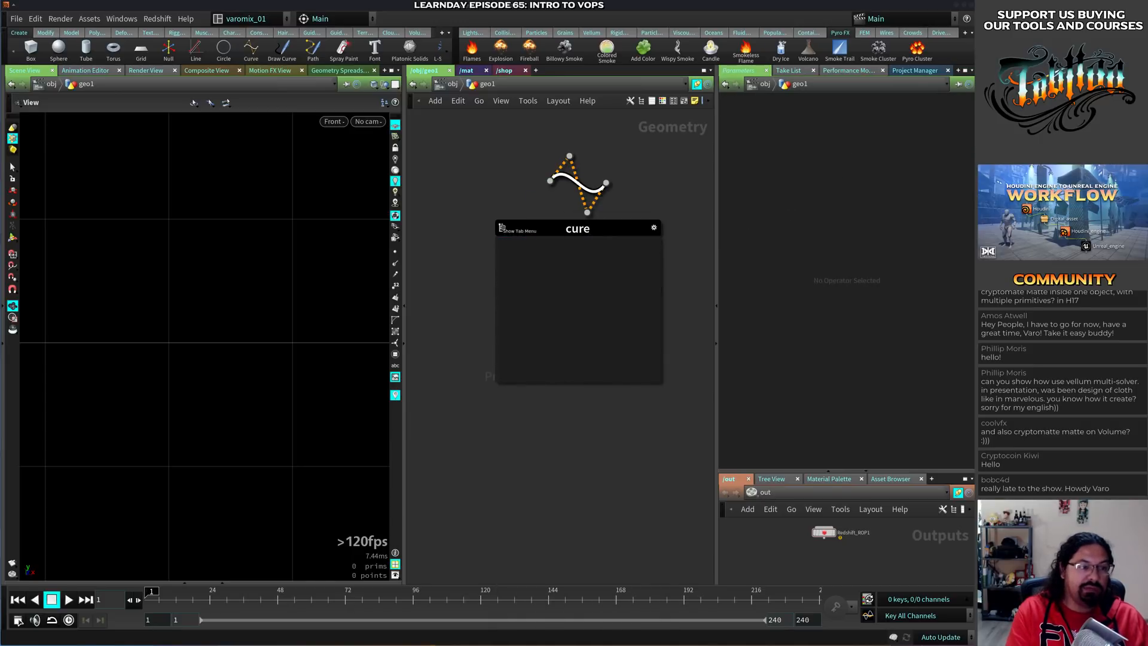
key(BackSpace)
text(=)
key(Return)
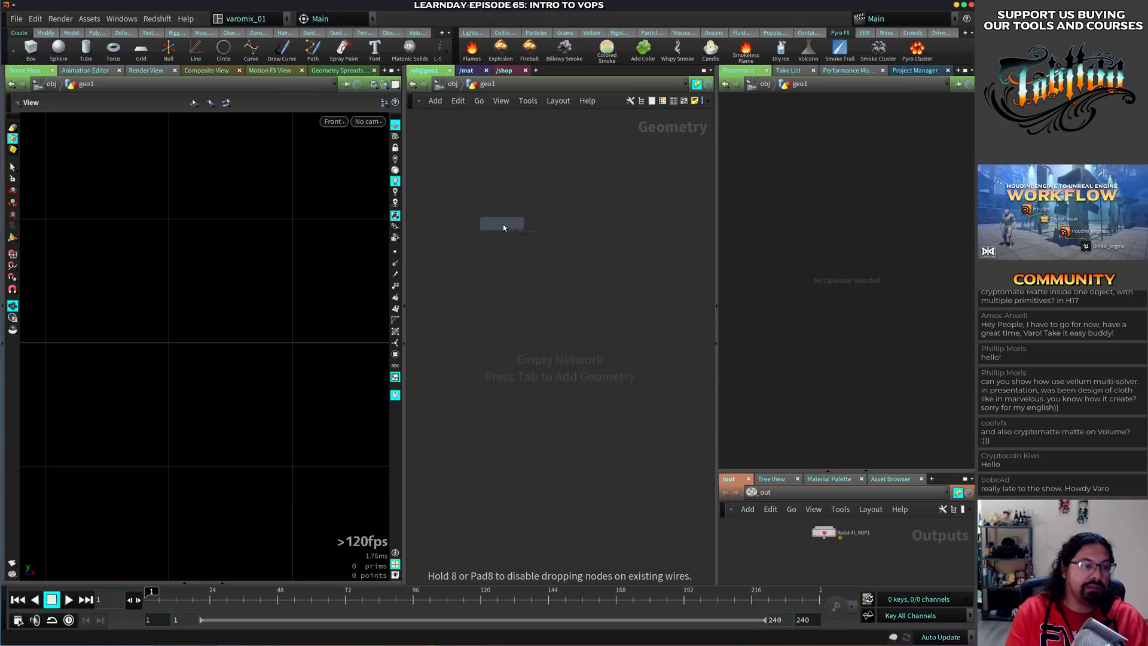
click(575, 230)
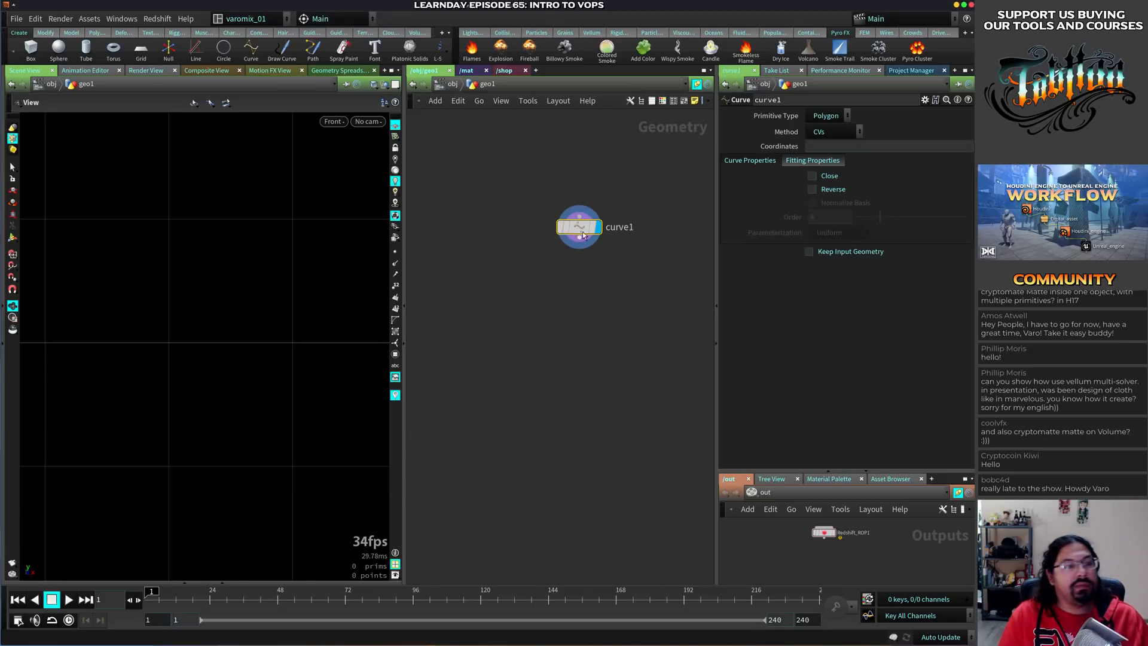
drag(580, 230, 576, 213)
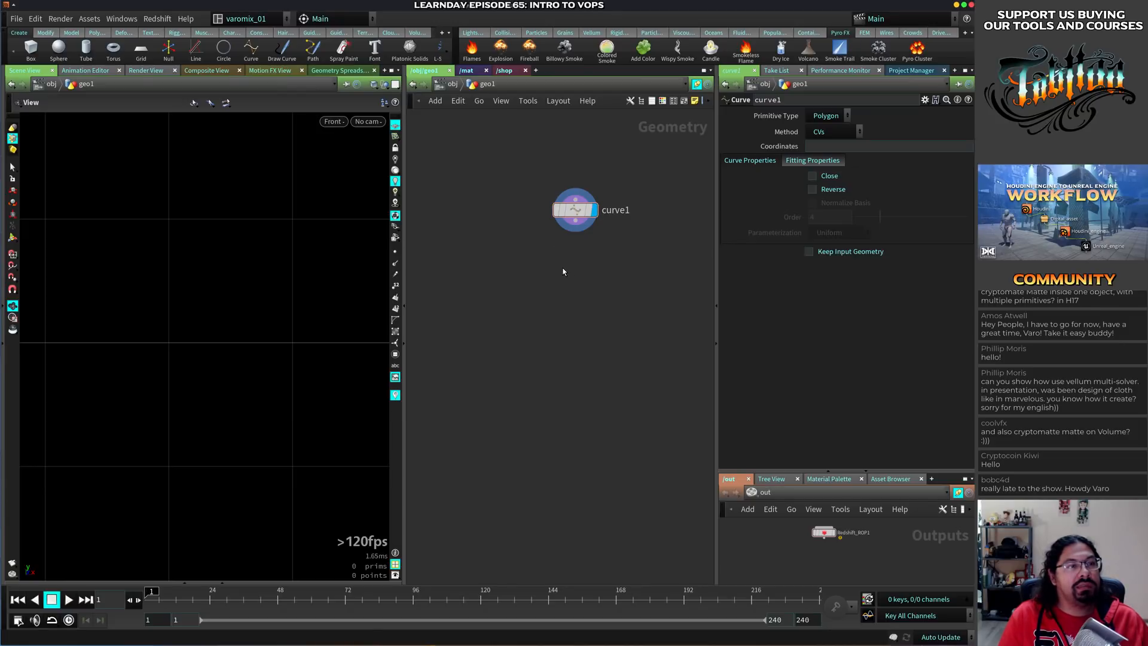
Replace the Curve node with a Draw Curve node as the only node in the network
key(Tab)
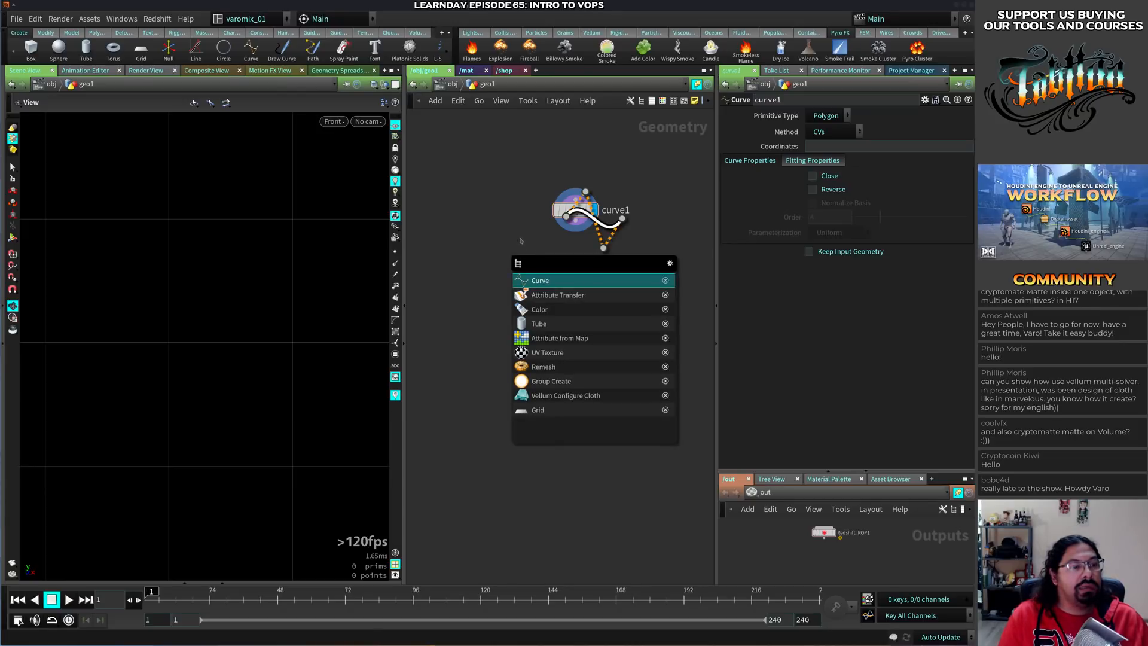
key(Escape)
key(Tab)
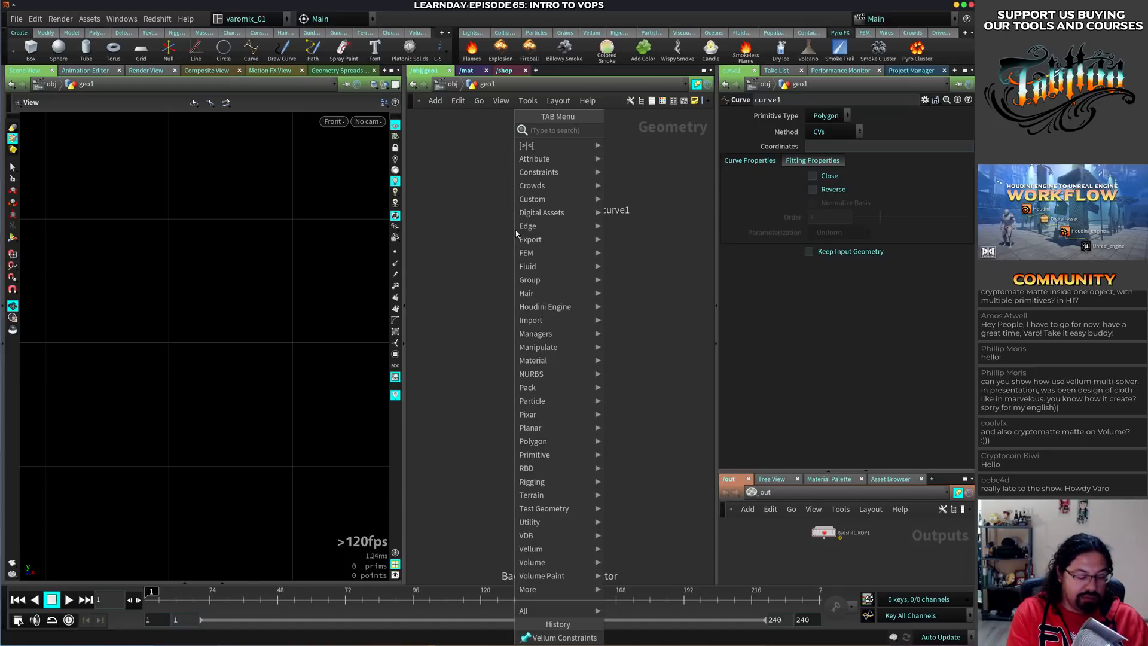
text(dra)
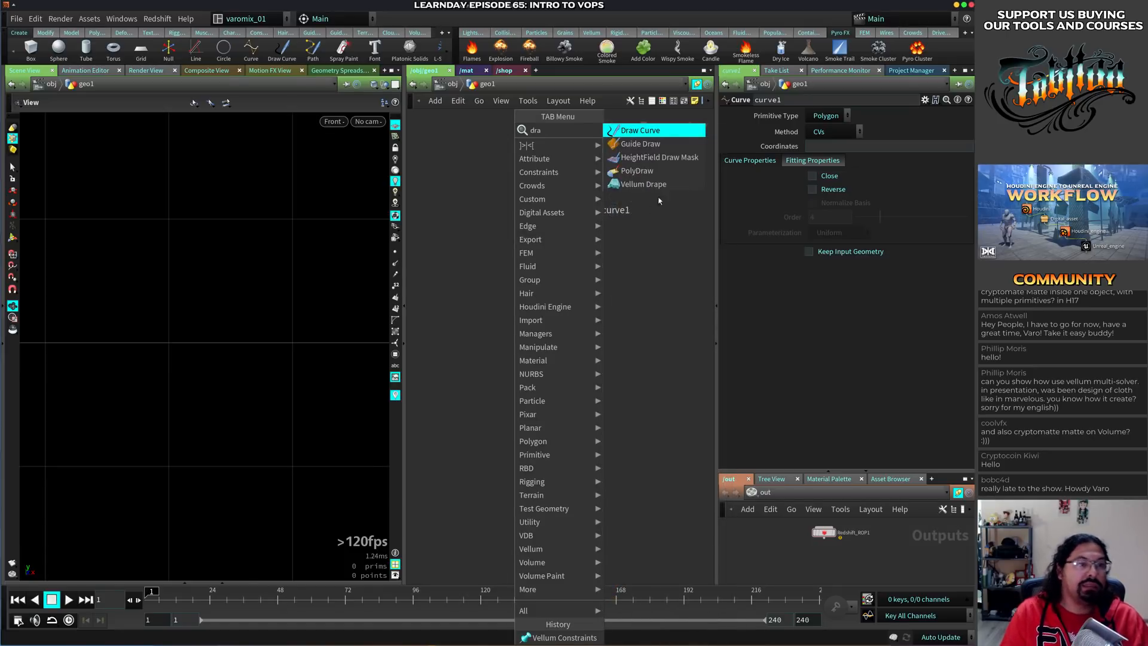
click(645, 132)
click(519, 186)
click(573, 210)
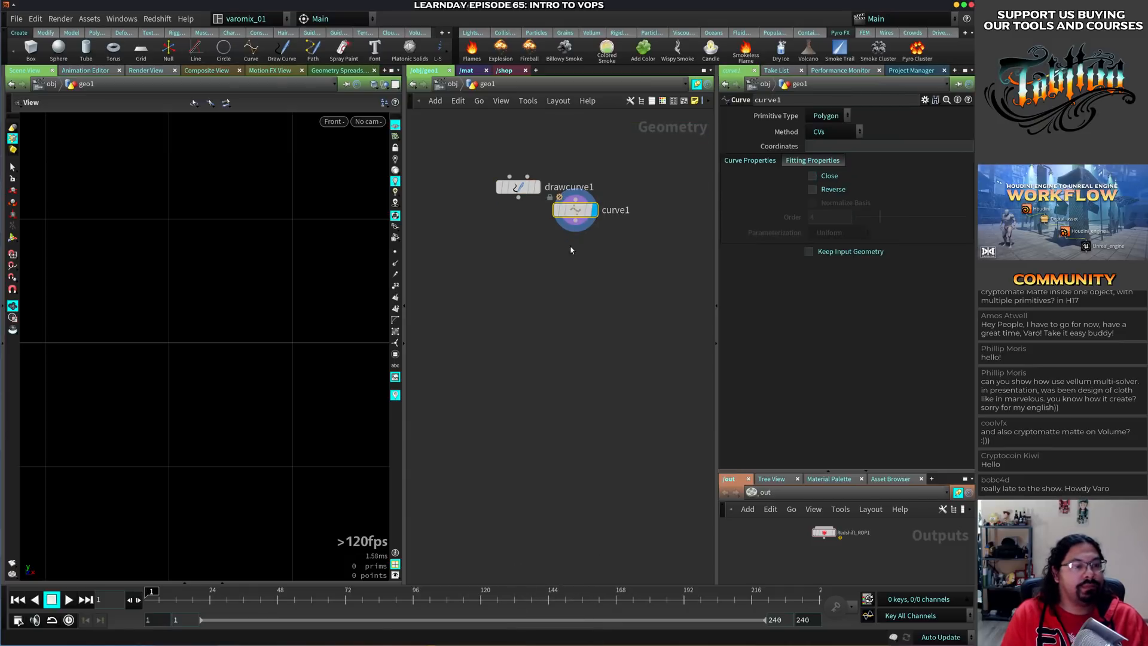
key(Delete)
drag(518, 188, 539, 212)
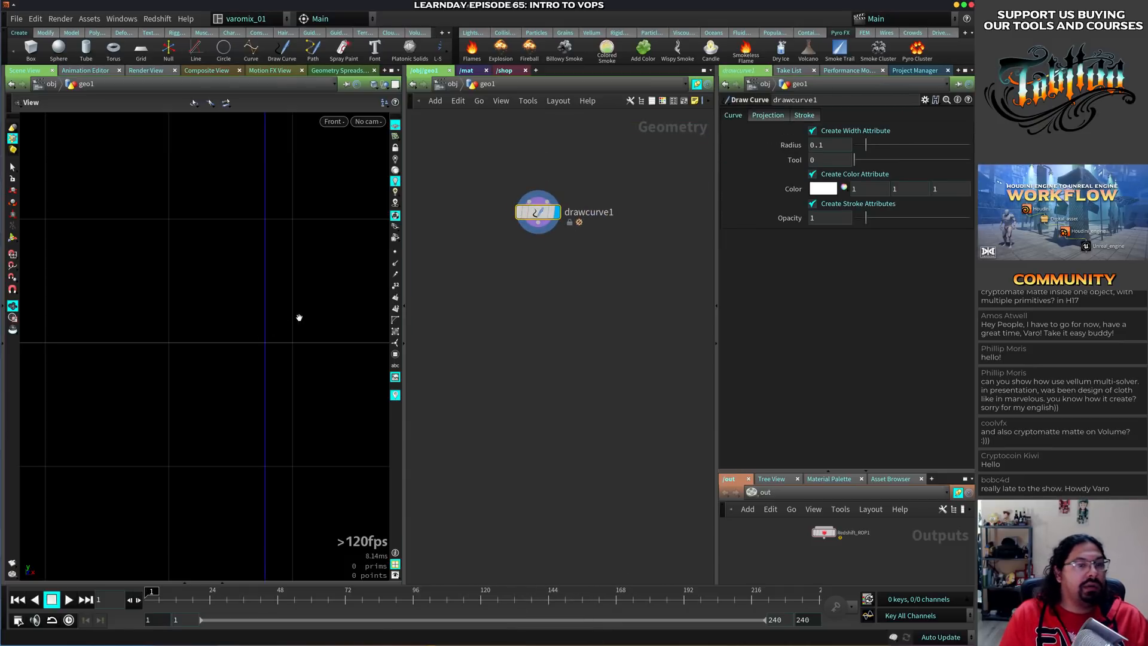
Activate stroke drawing for the Draw Curve node in the front view, framed wide around the origin
right_drag(315, 310, 134, 361)
middle_drag(231, 361, 259, 393)
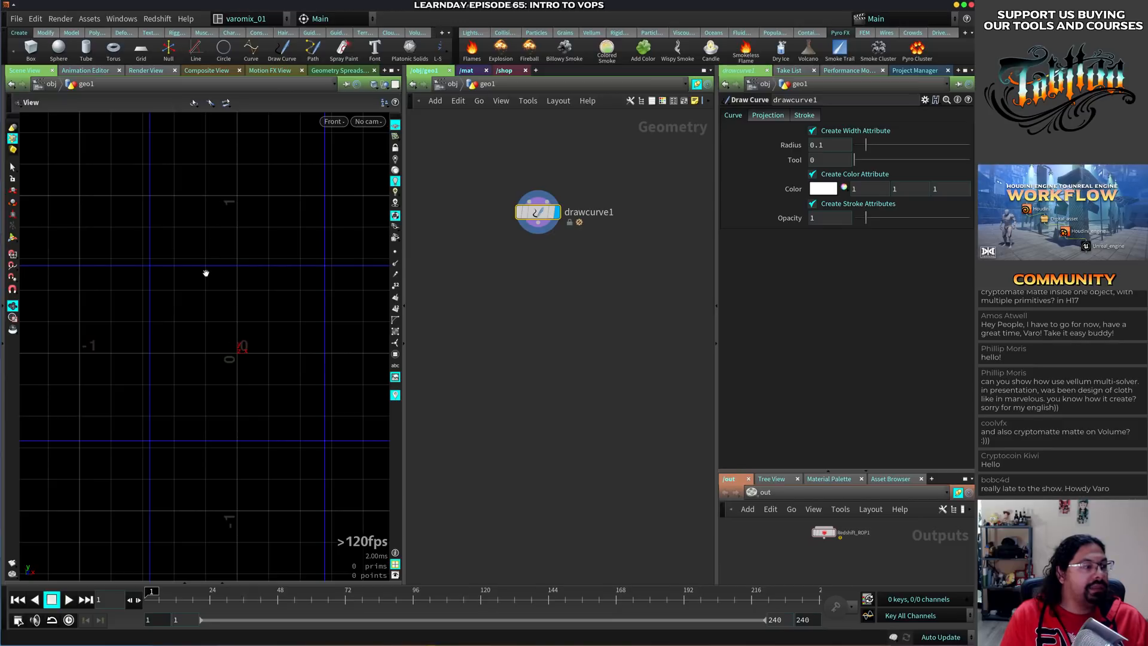
key(Return)
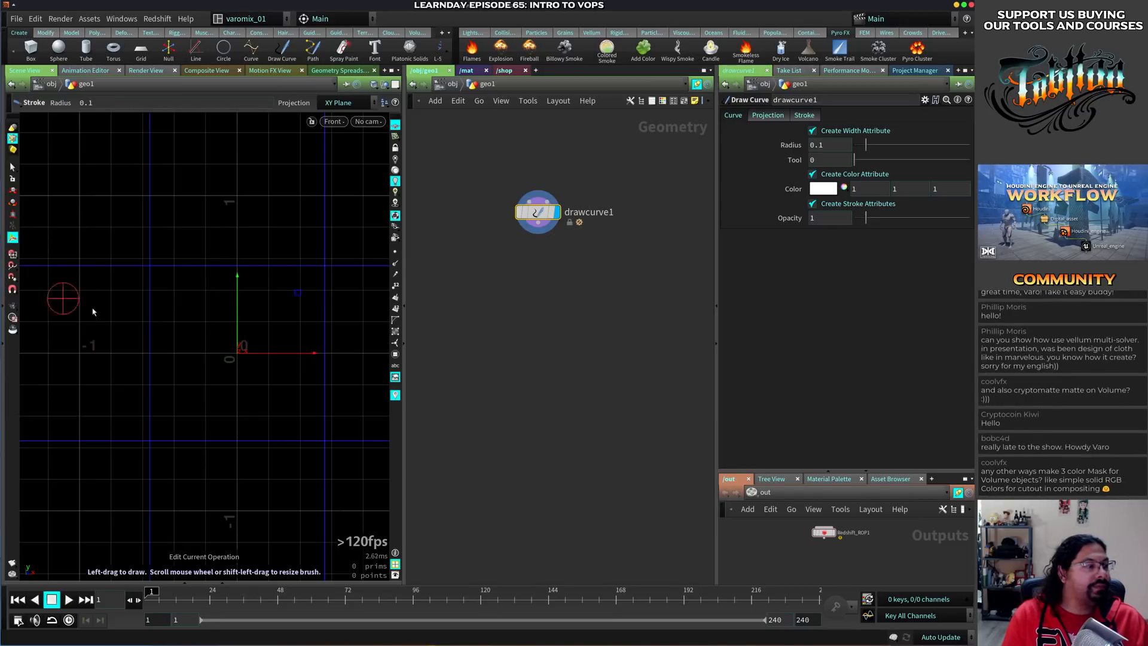
middle_drag(264, 296, 210, 313)
right_drag(240, 296, 190, 325)
middle_drag(206, 325, 173, 374)
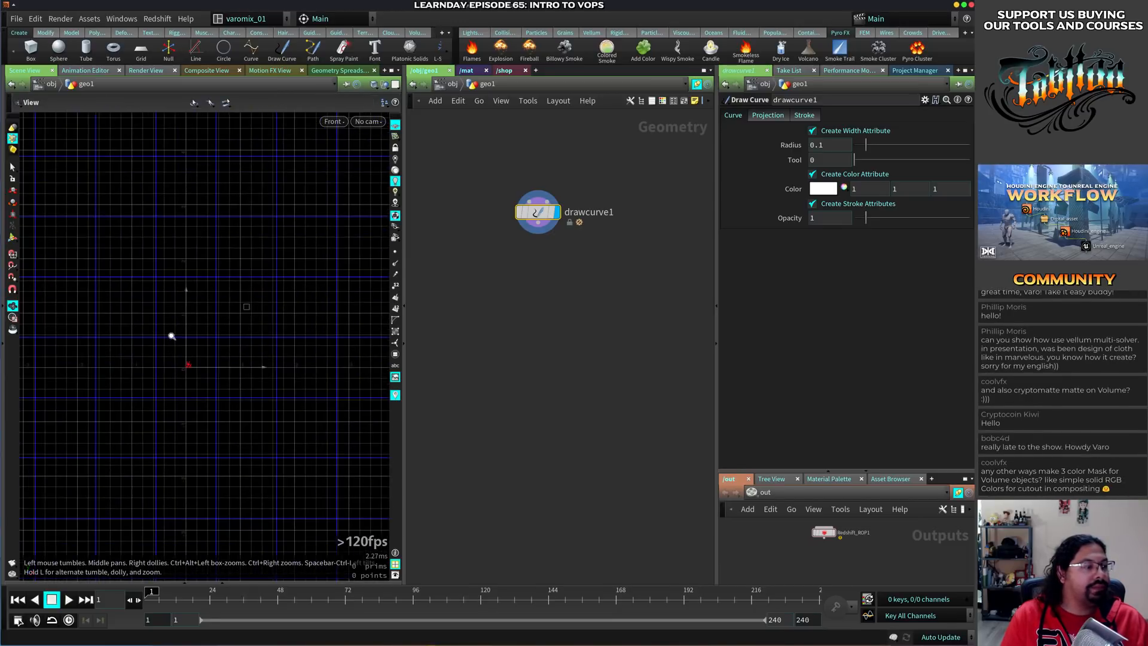
right_drag(171, 335, 216, 265)
Try to draw the shoulder, armhole, side and hem strokes of a garment pattern, and undo them all
mouse_move(177, 260)
mouse_down()
mouse_move(254, 262)
mouse_move(299, 318)
mouse_move(303, 420)
mouse_up()
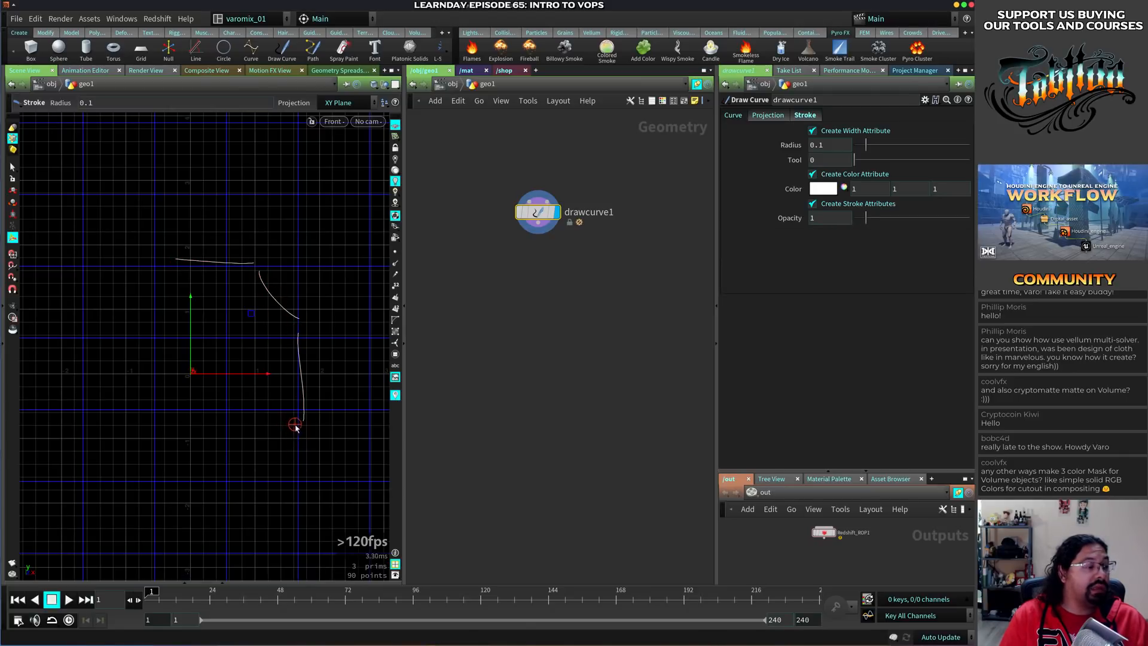
drag(294, 424, 156, 430)
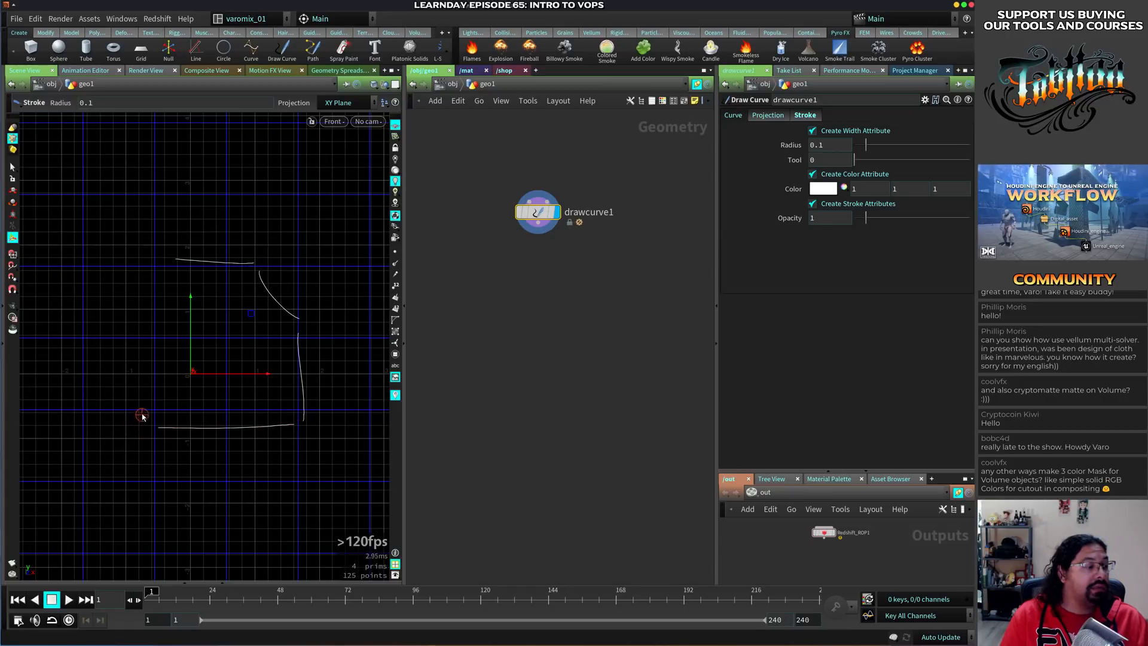
key(ctrl+z)
drag(290, 422, 109, 431)
key(ctrl+z)
key(ctrl+z)
key(ctrl+z)
key(ctrl+z)
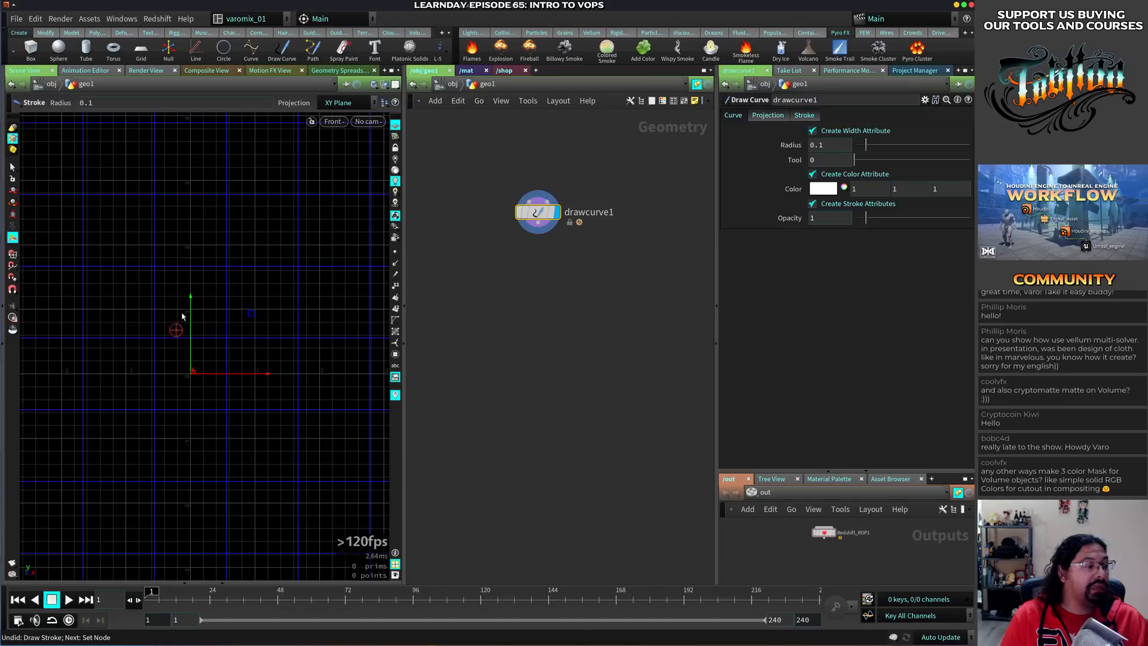
Draw a sleeveless shirt outline in eight separate strokes: two shoulders, neckline, two armholes, two sides and the hem
mouse_move(154, 259)
mouse_down()
mouse_move(249, 257)
mouse_move(276, 311)
mouse_move(289, 404)
mouse_up()
mouse_move(269, 406)
mouse_down()
mouse_move(121, 417)
mouse_move(109, 334)
mouse_move(139, 262)
mouse_up()
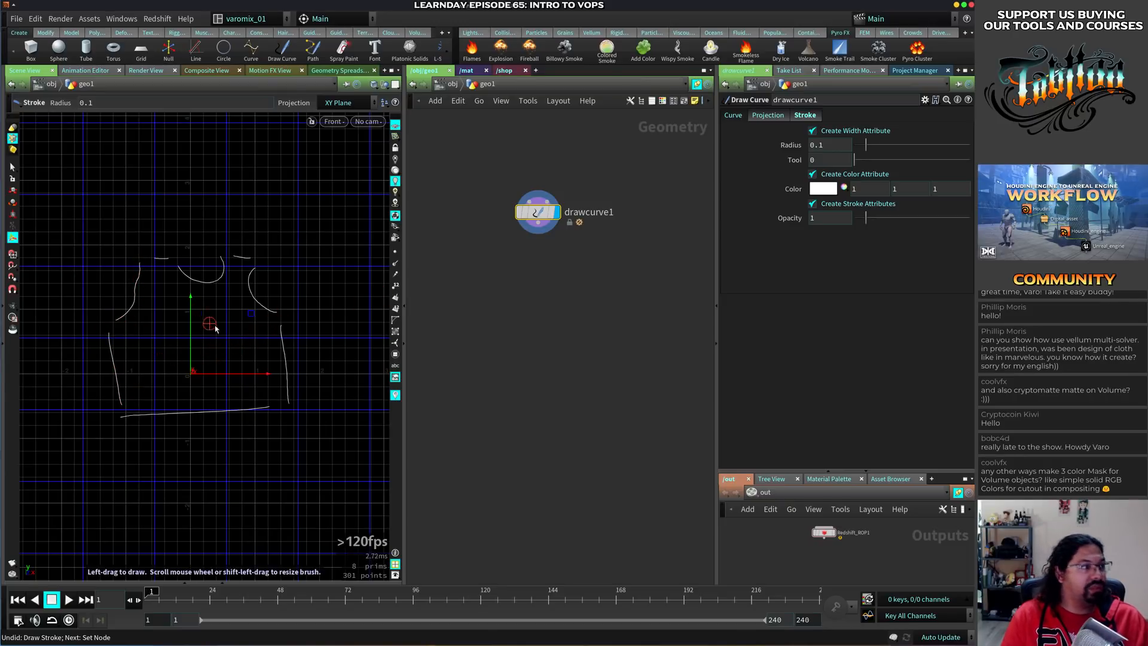
Add a Vellum Drape node below the Draw Curve node, connected to its output
click(547, 227)
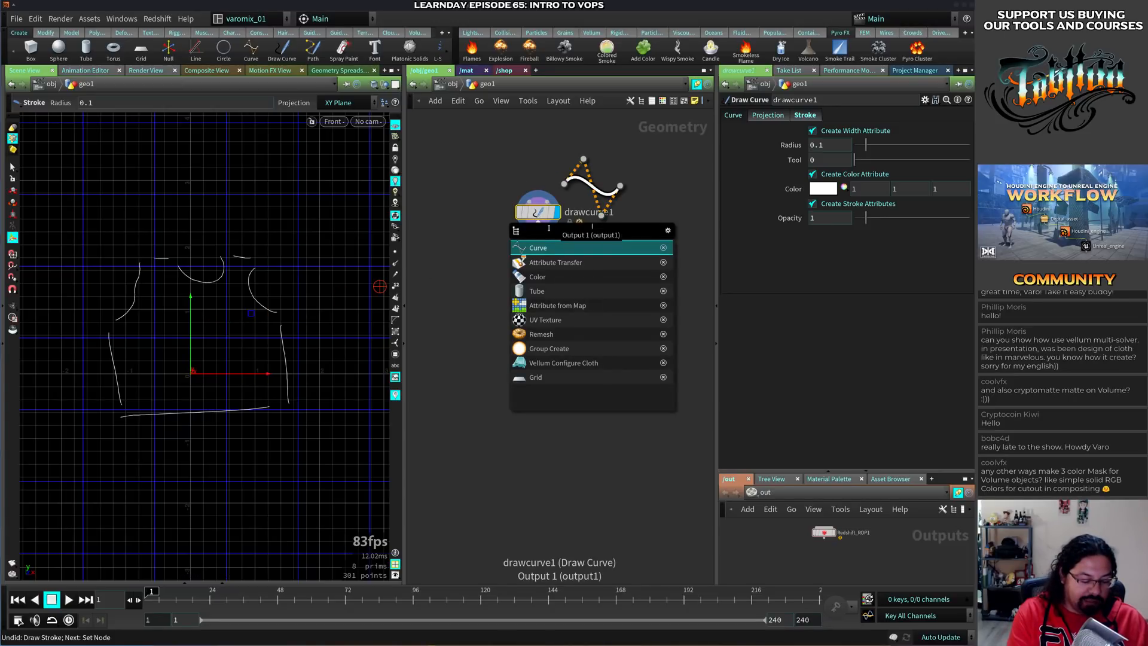
text(vellum)
key(Down)
key(Down)
key(Down)
key(Down)
key(Down)
key(Down)
key(Down)
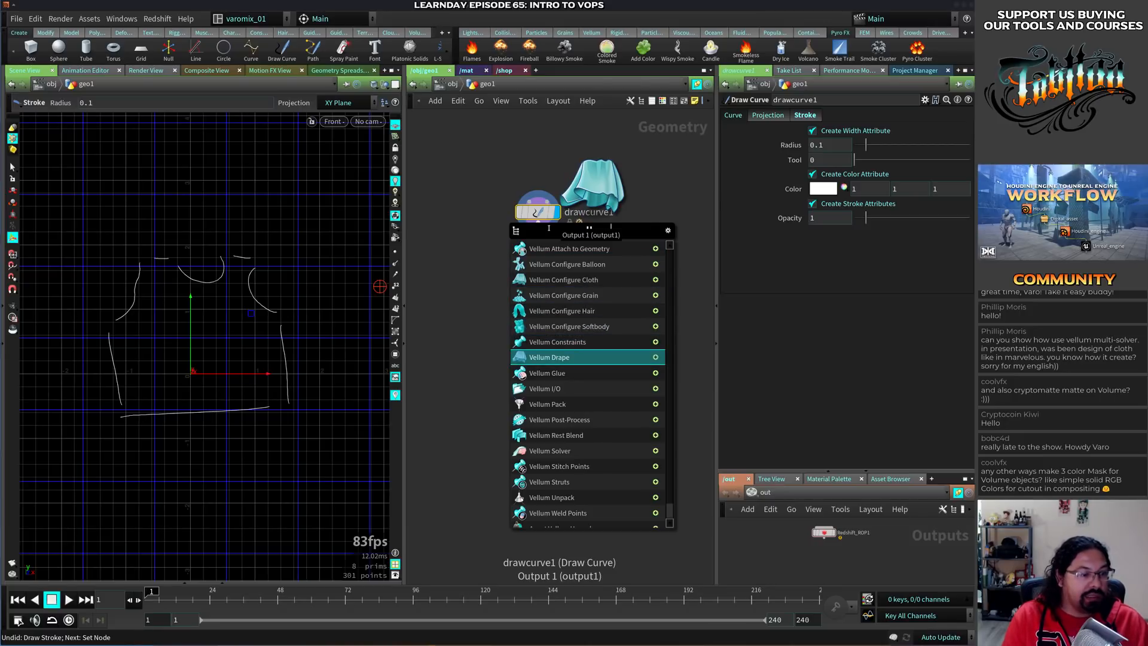
key(Return)
click(546, 253)
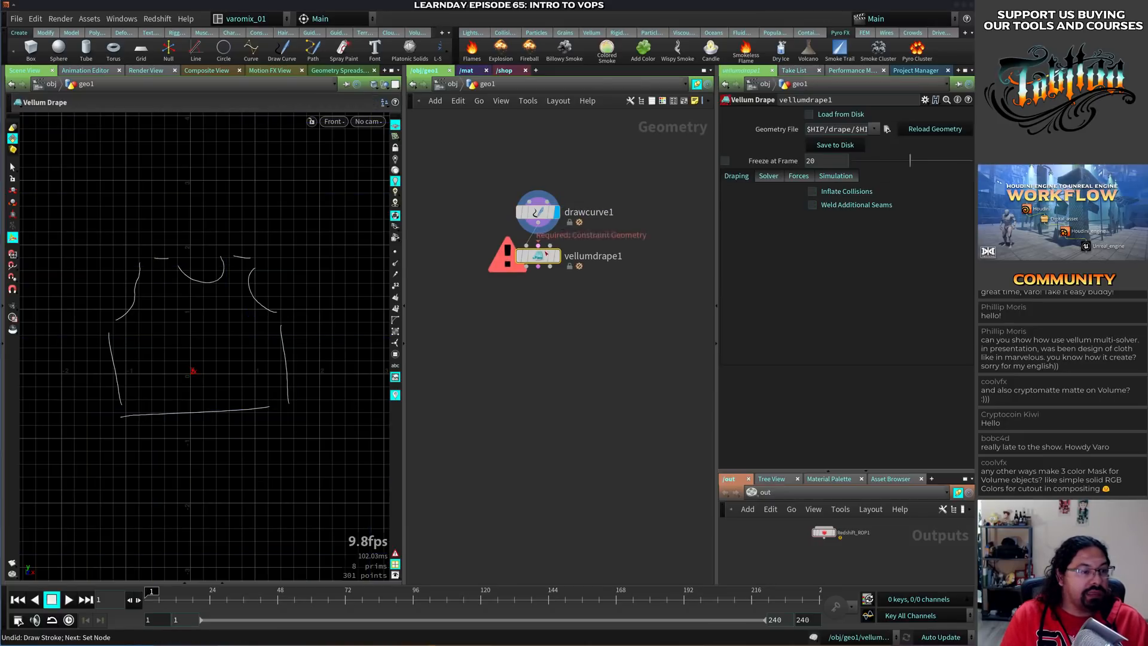
Set the display to the Vellum Drape node and check it in the perspective view
drag(546, 257, 545, 269)
click(558, 268)
key(Escape)
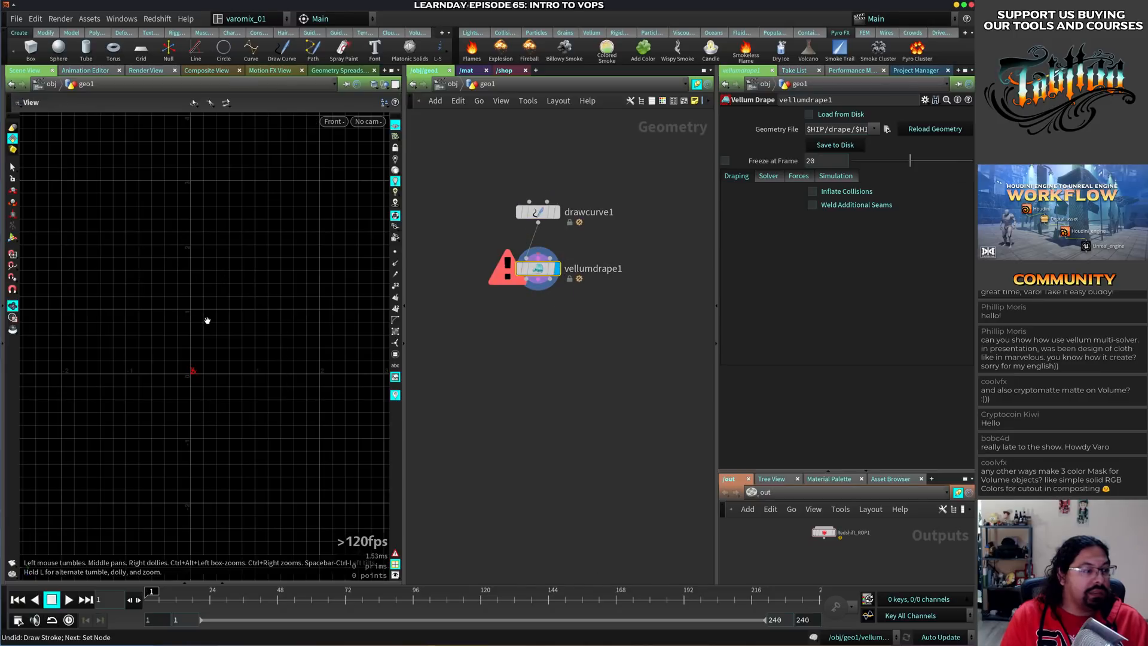
key(space+1)
middle_click(538, 268)
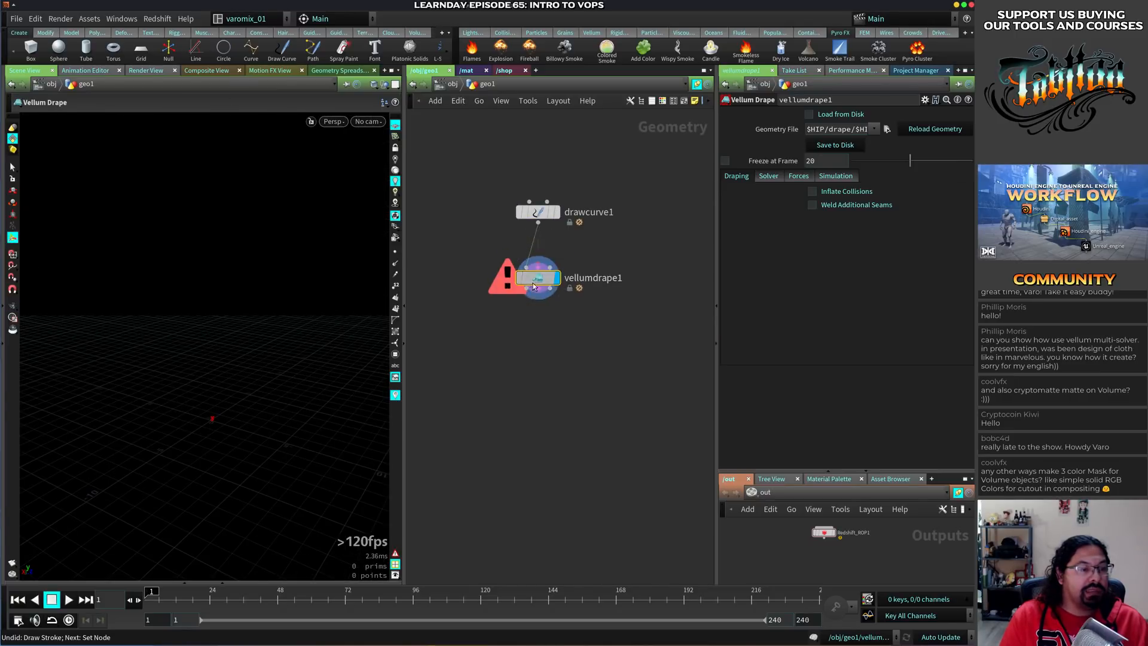
Look through the Vellum nodes offered by the node search
key(Tab)
text(vellum)
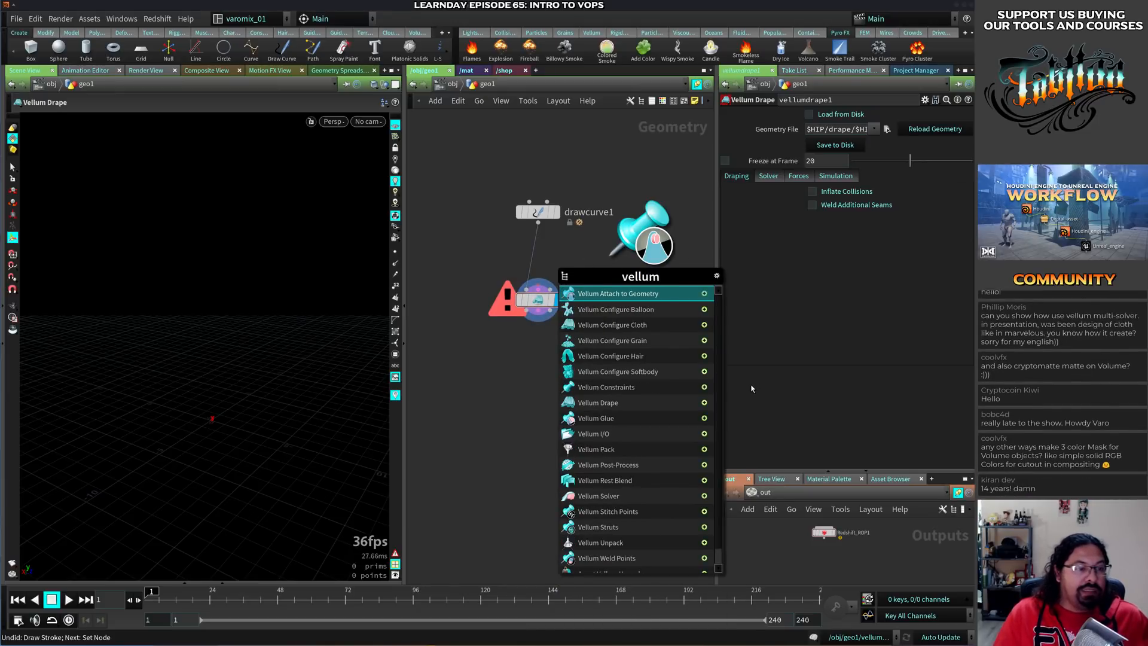
scroll(631, 382, down, 1)
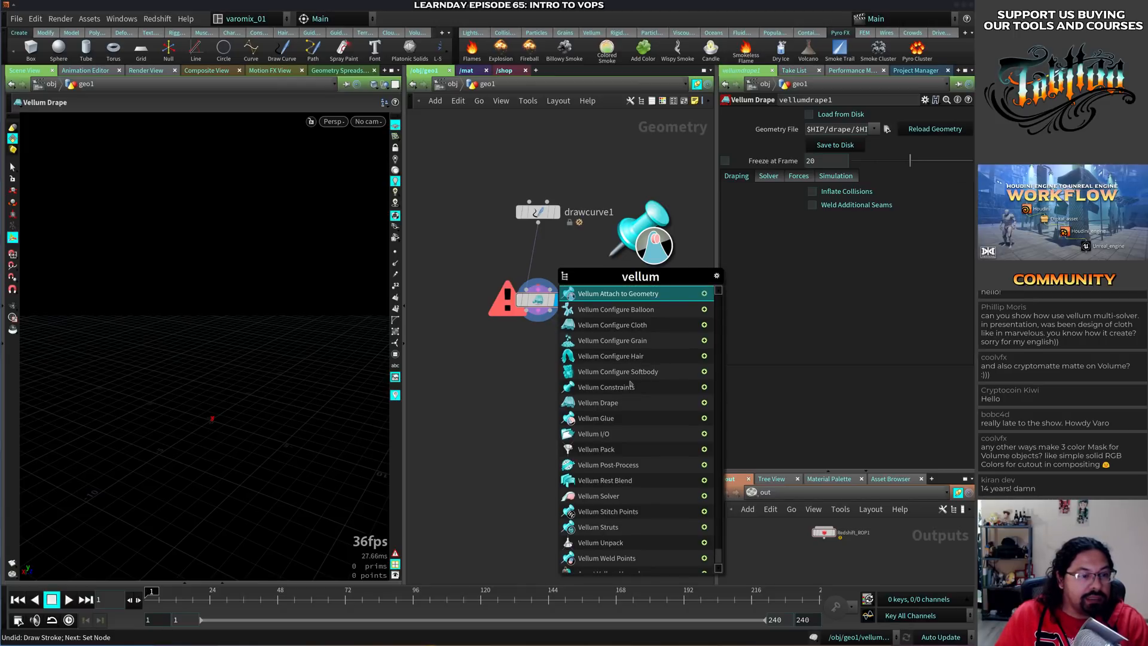
key(Escape)
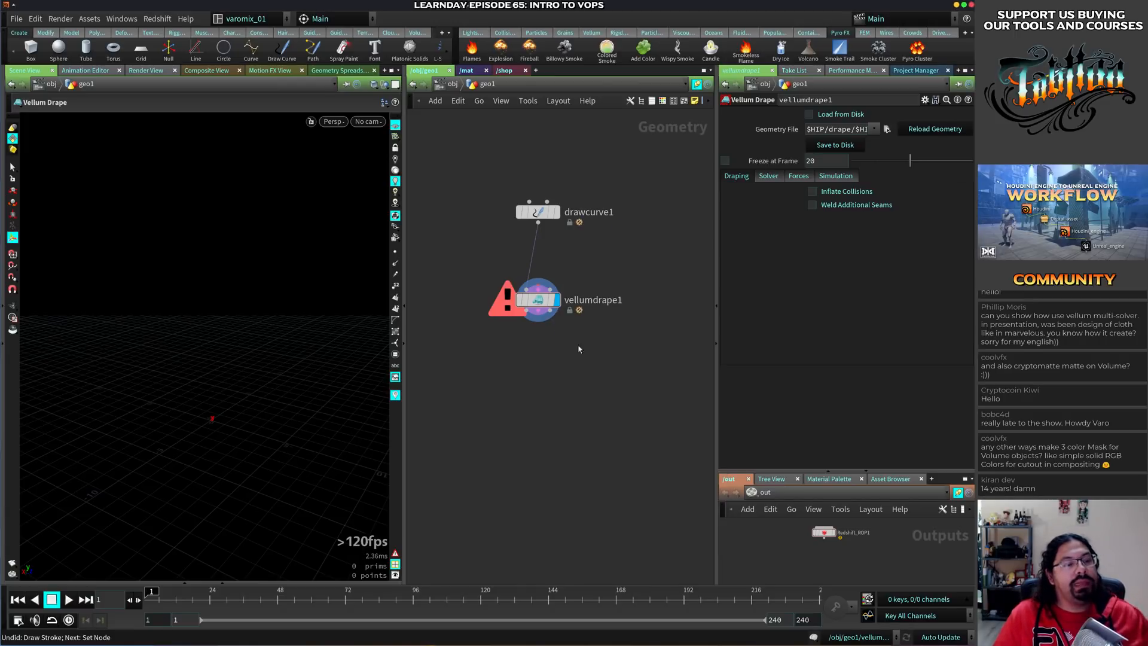
Search the node list for cloth tools and examine the nodes in the Vellum category
key(Tab)
text(pa)
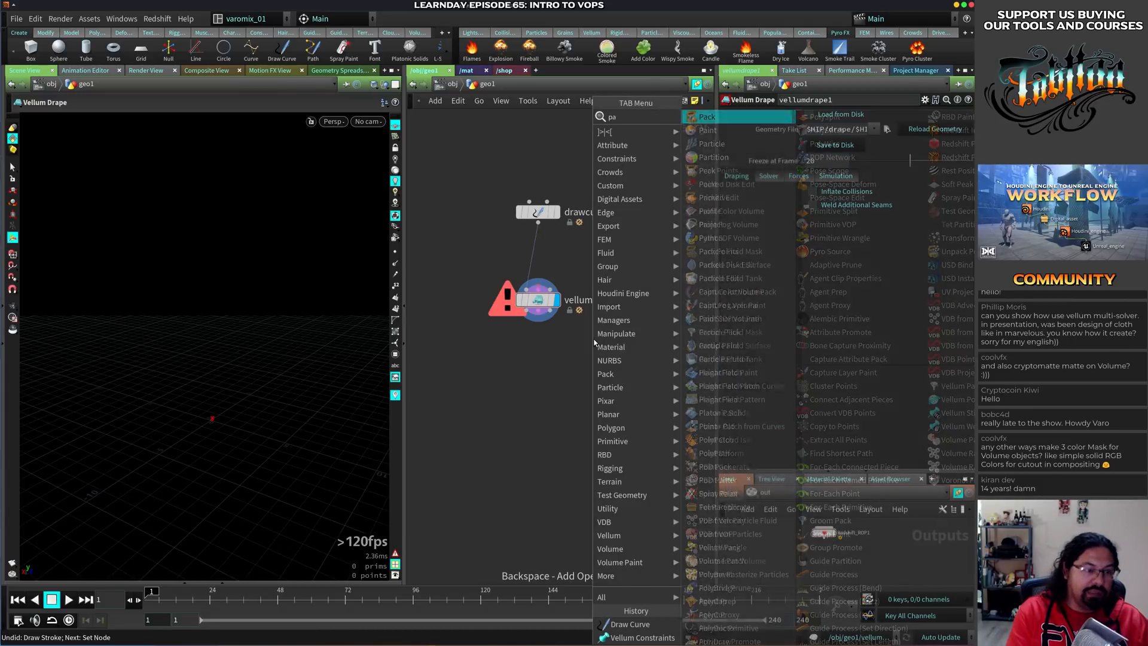
key(BackSpace)
key(BackSpace)
key(BackSpace)
key(BackSpace)
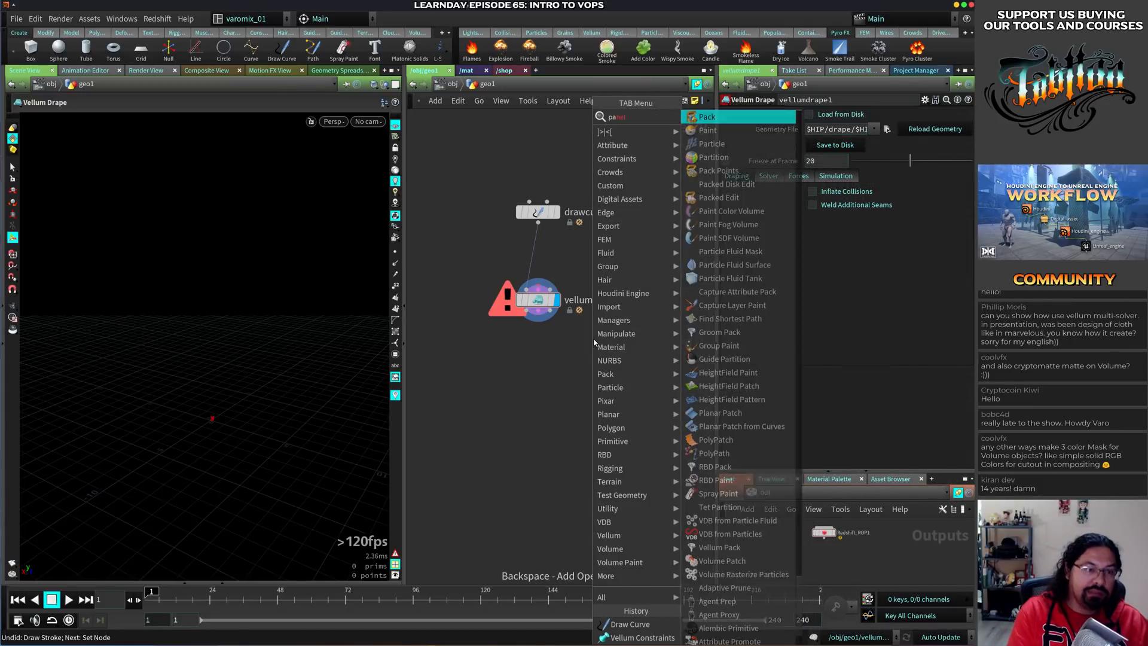
text(cloth)
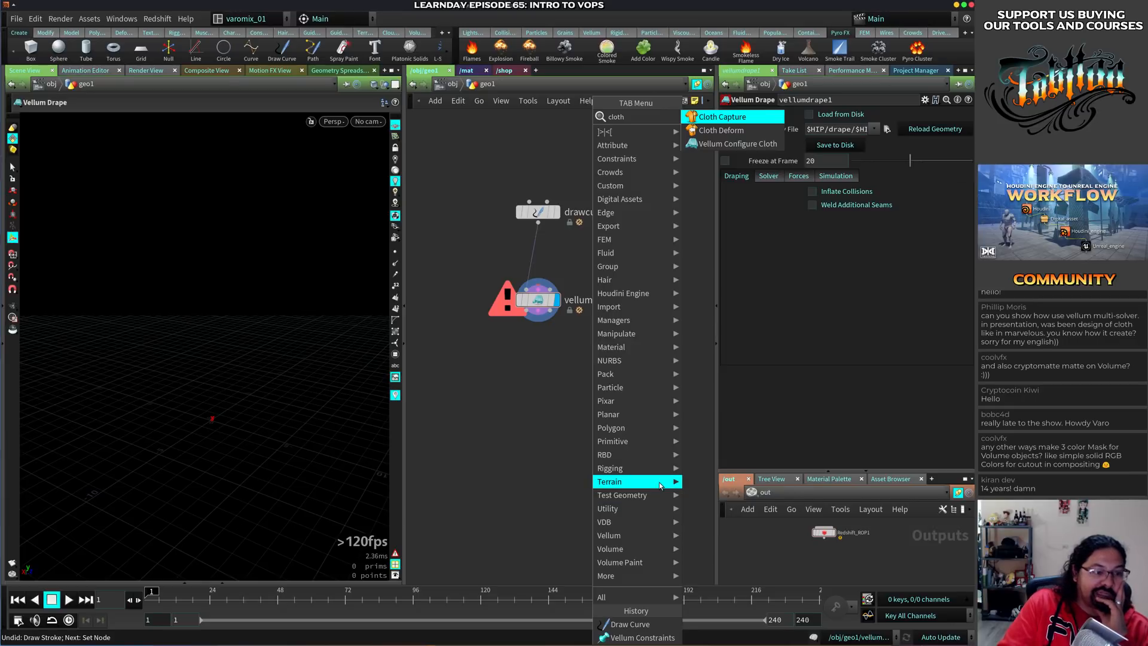
mouse_move(660, 540)
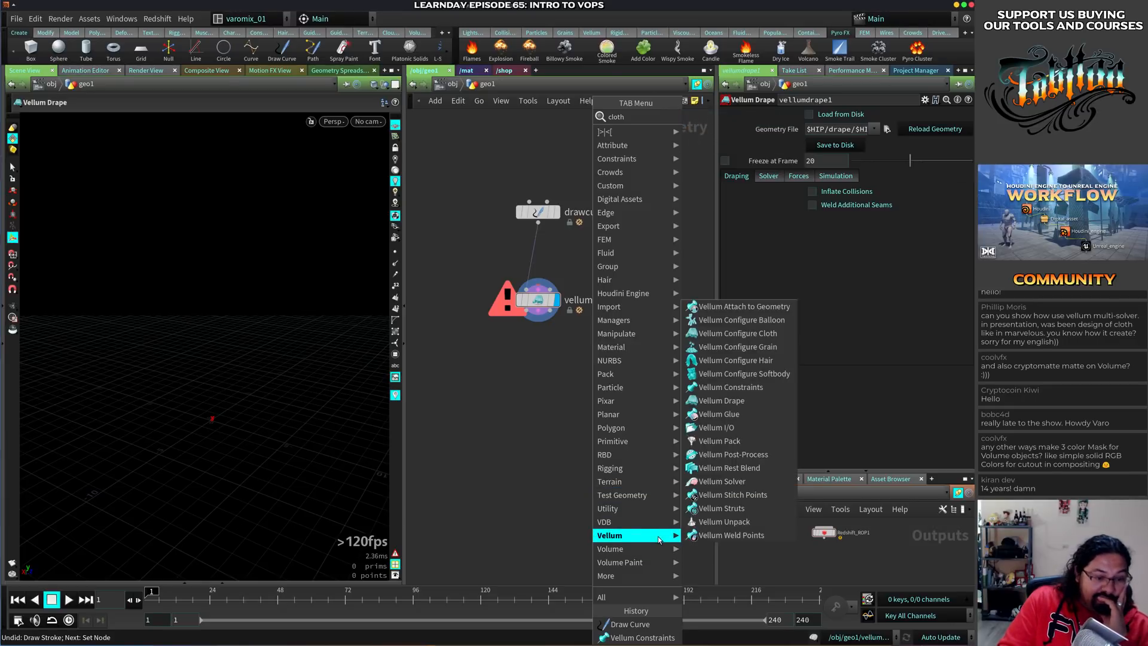
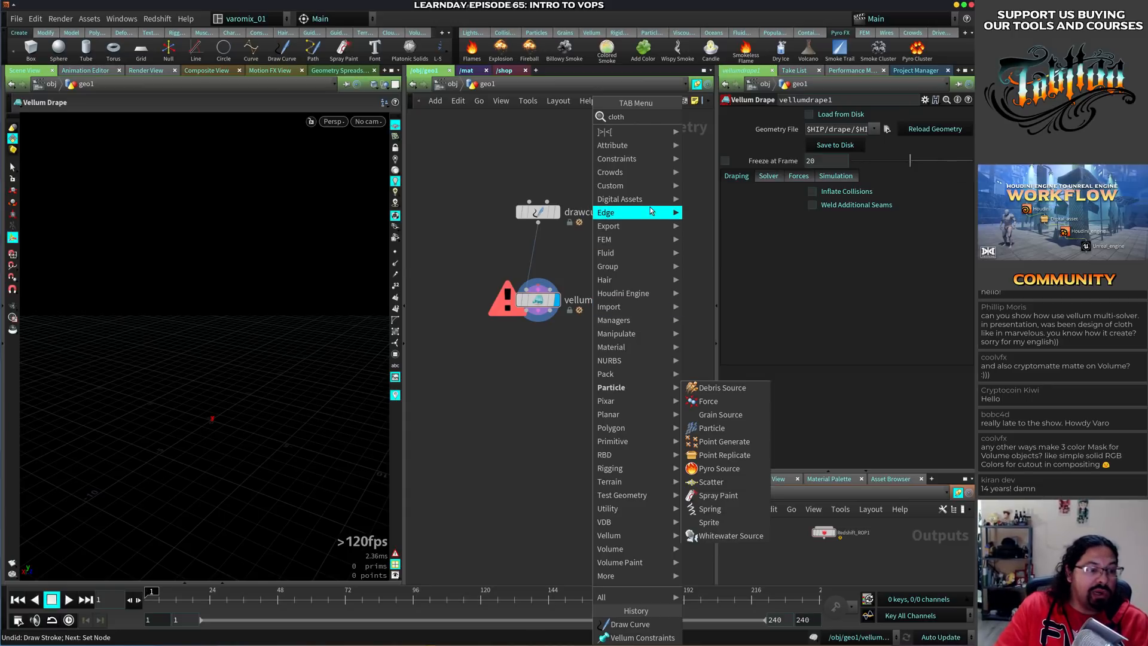
click(526, 401)
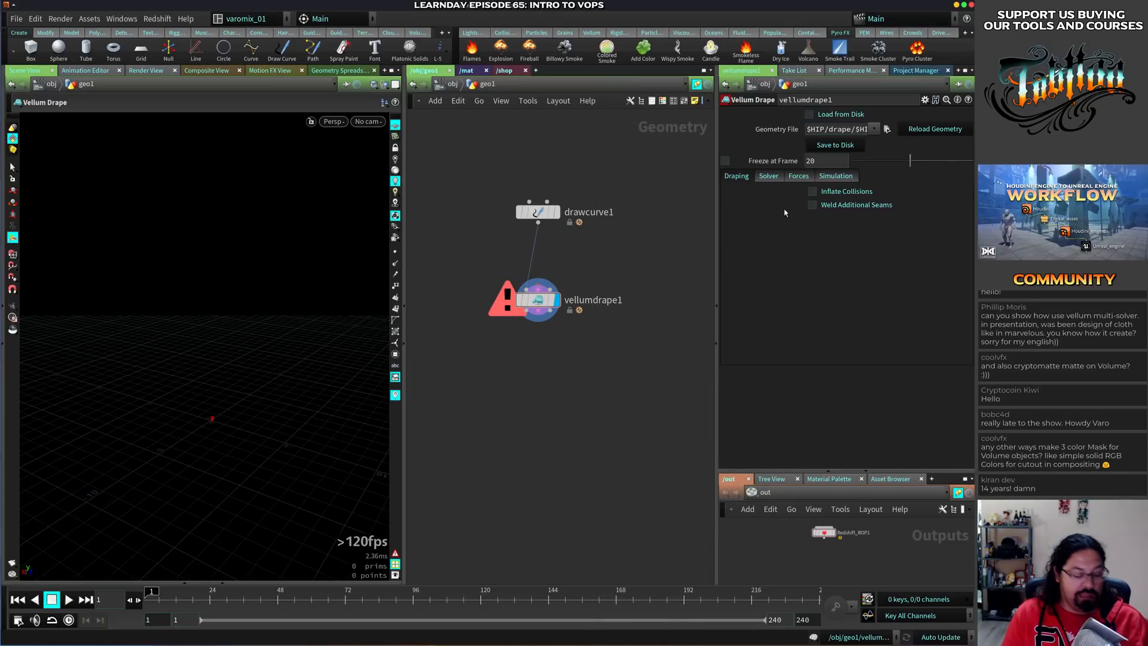
Check the network video share in the file manager and close the window
key(super+e)
super+drag(765, 384, 448, 289)
click(304, 308)
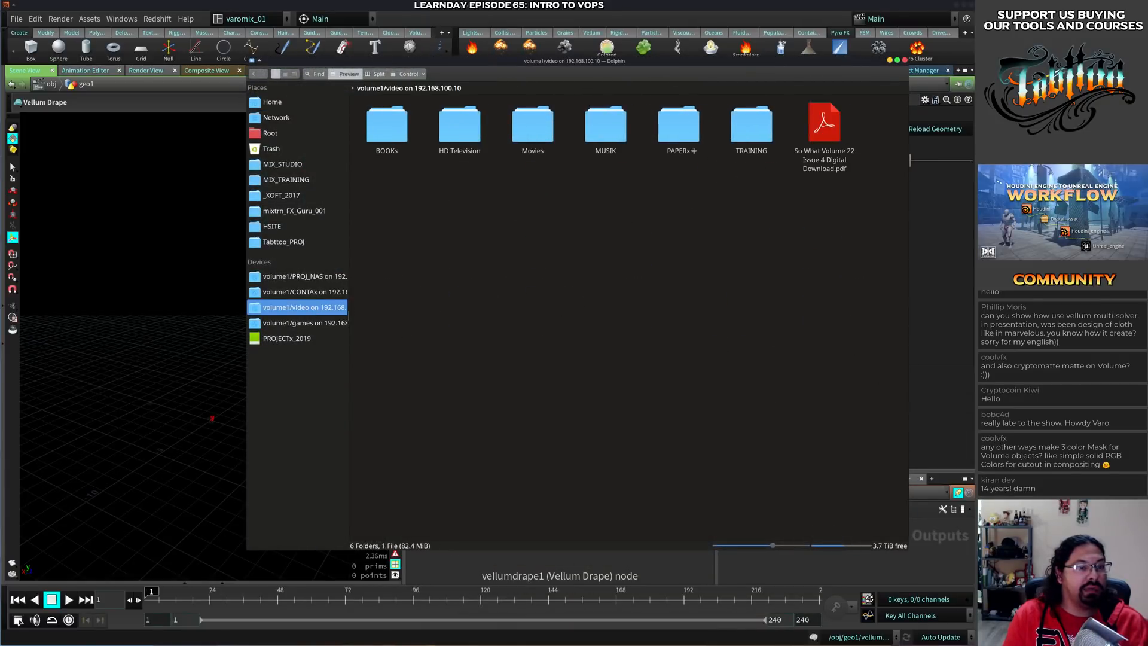
click(904, 61)
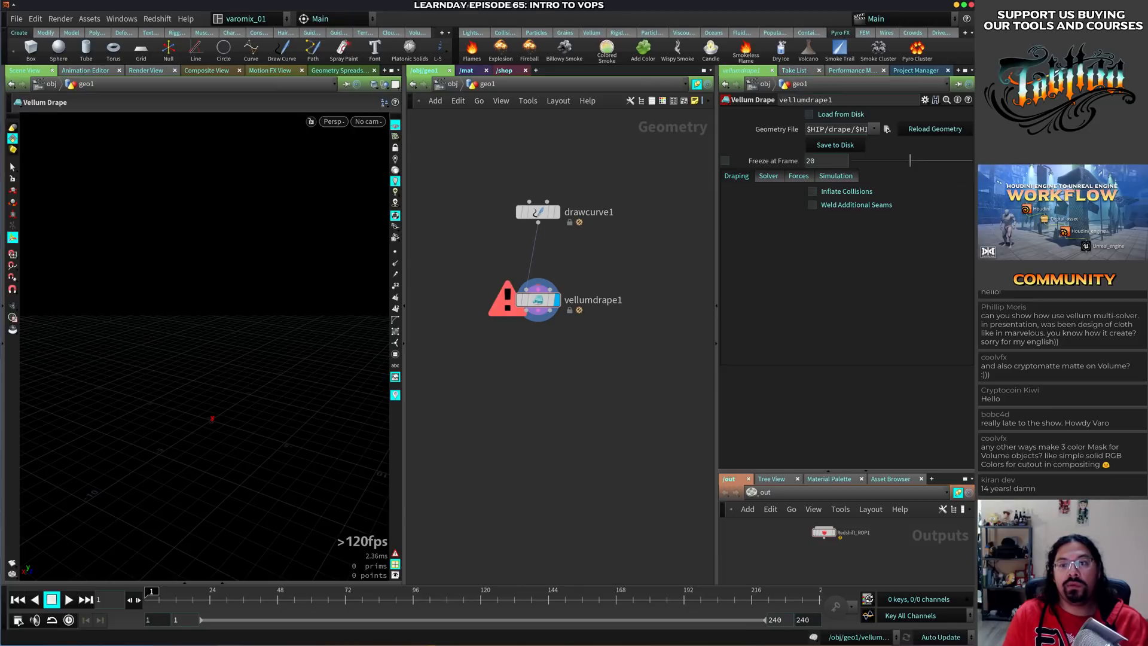
Switch to the web browser and open a new tab
key(ctrl+F9)
click(698, 73)
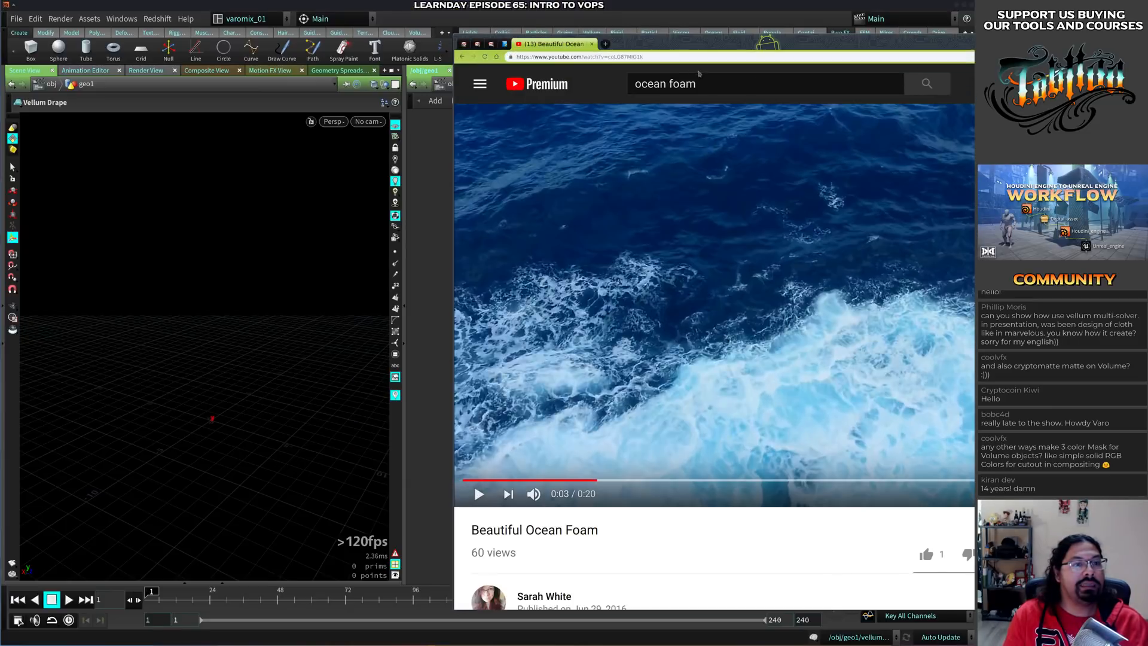
click(604, 44)
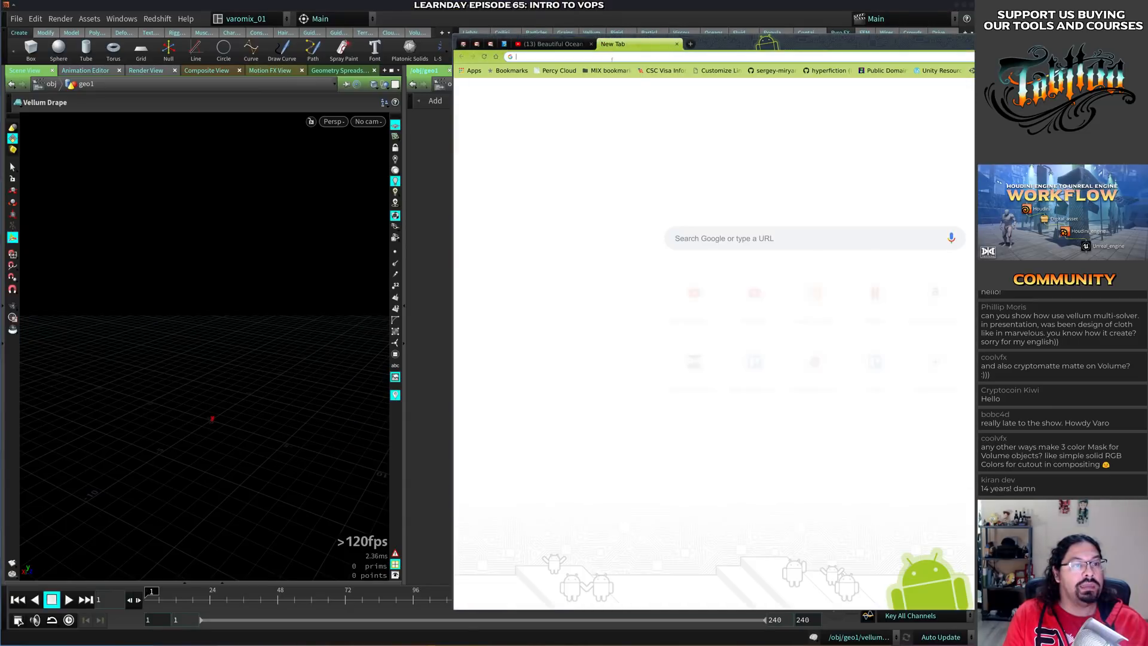
text(houdini)
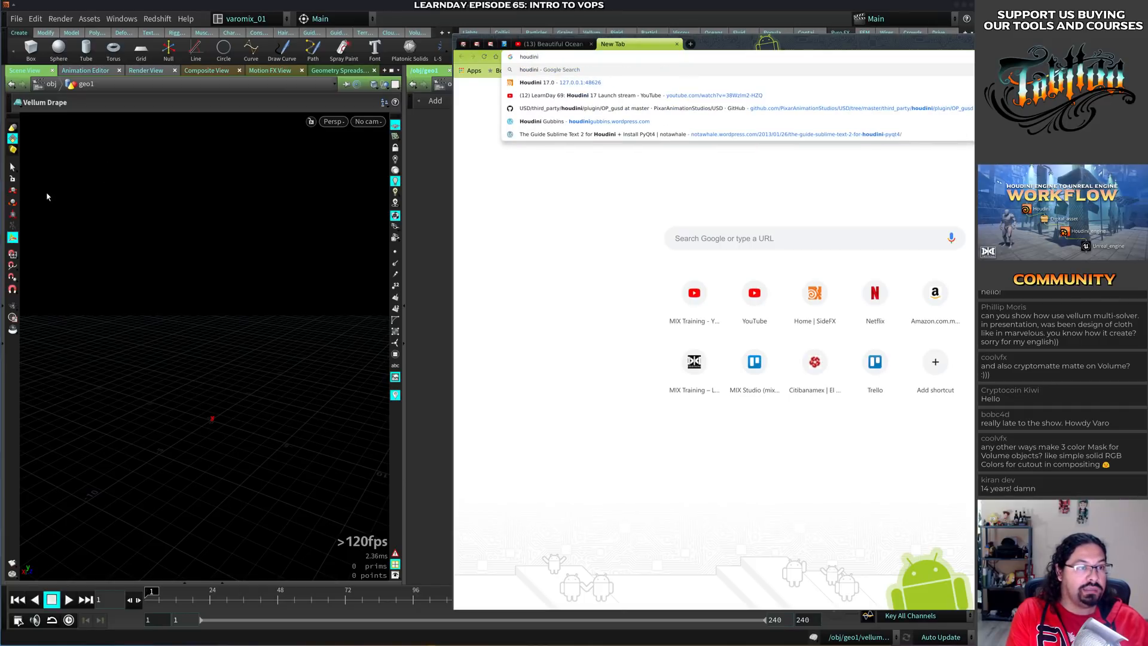
key(Down)
key(Down)
key(Return)
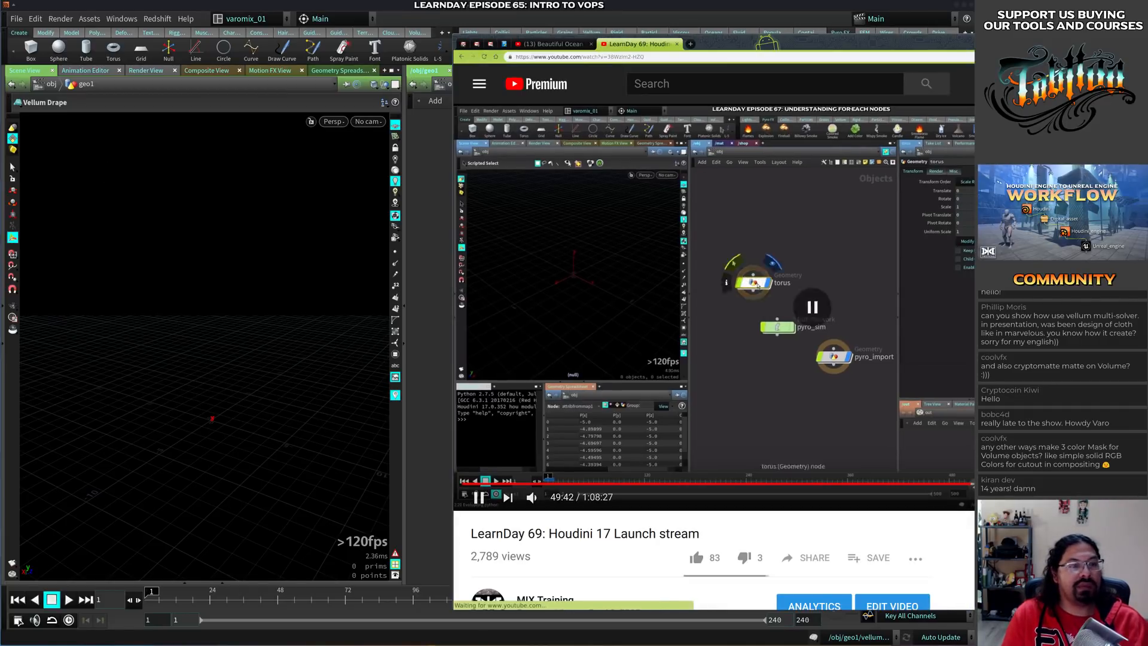
Search the web for "houdini 17 launch"
key(ctrl+l)
text(houdini)
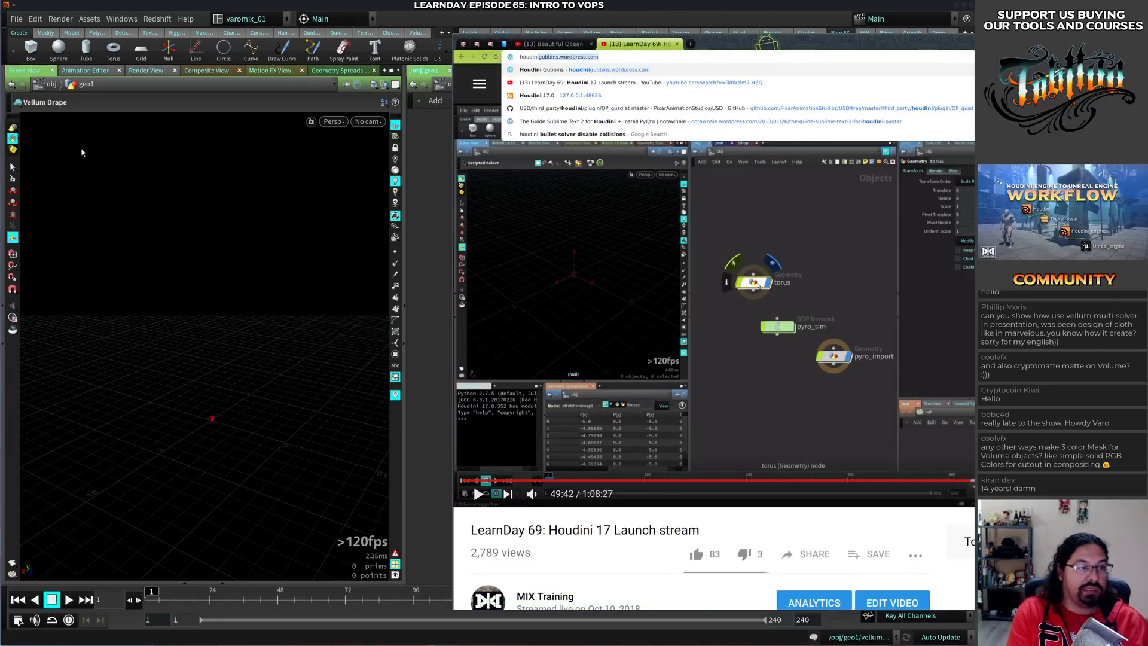
text( 17)
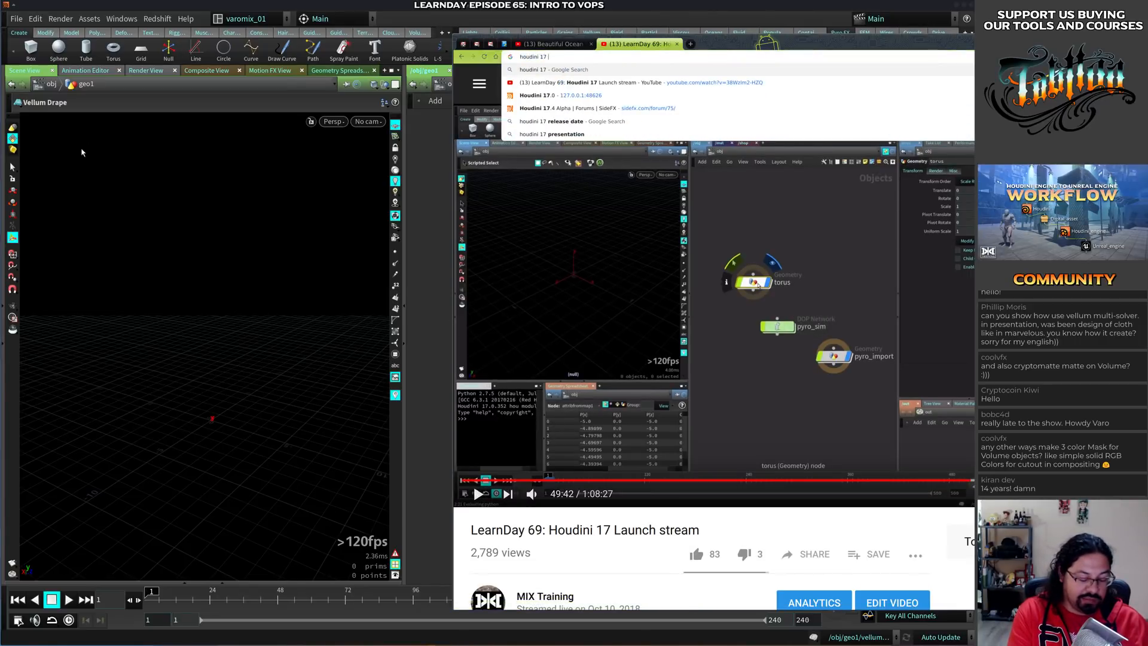
text( launch)
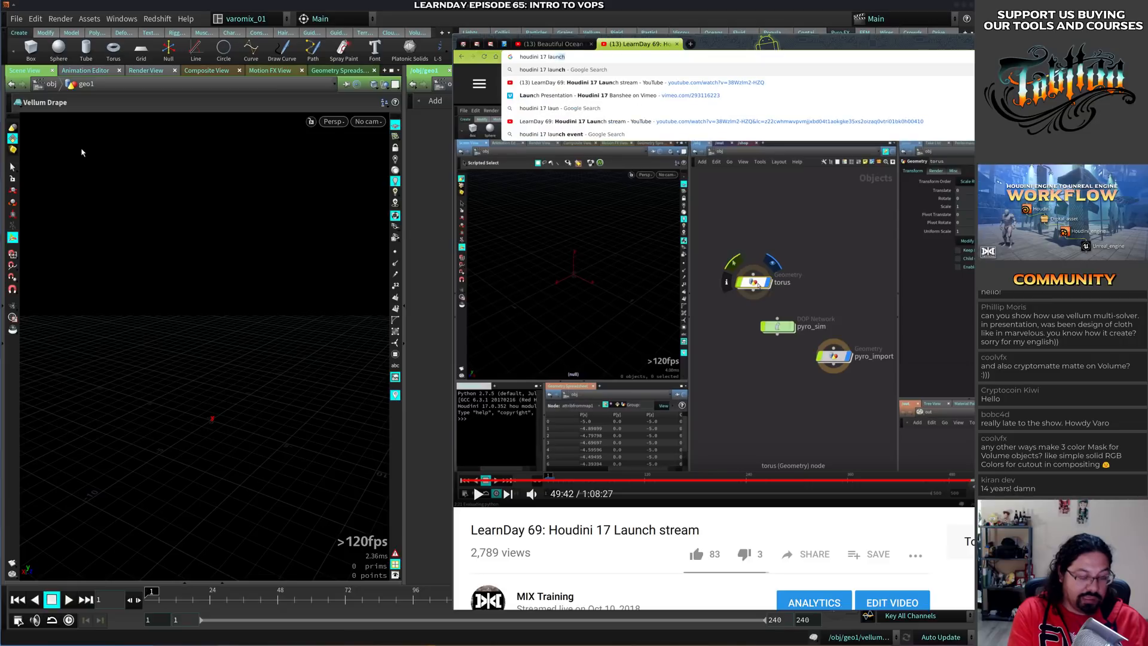
key(Return)
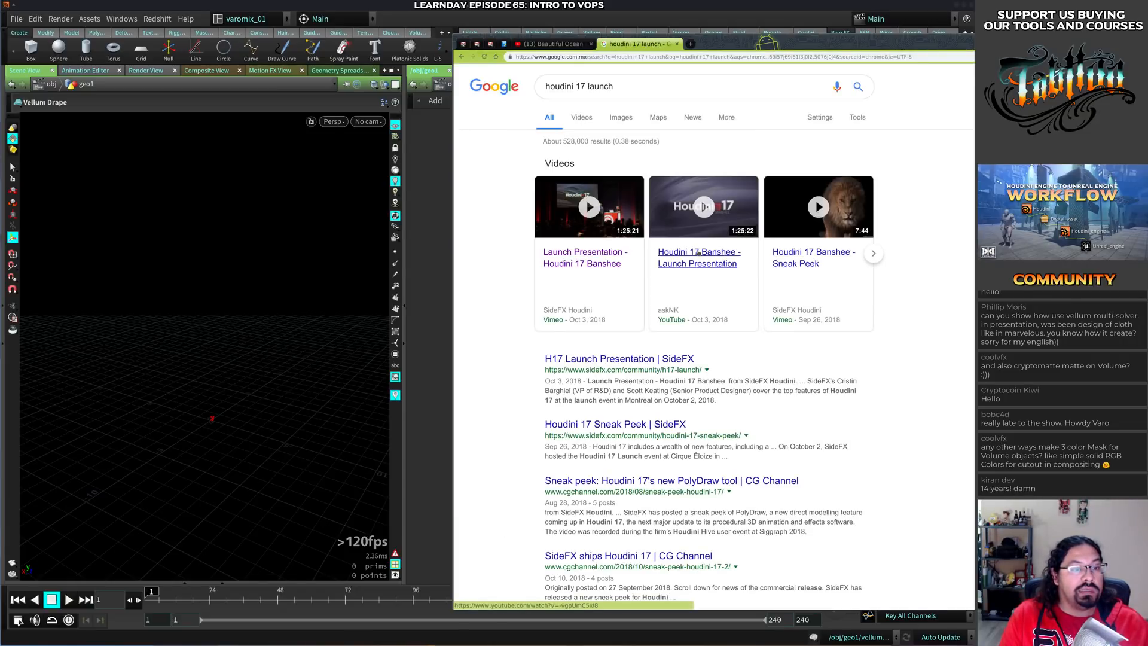
Restrict the search results to videos and open "Launch Presentation - Houdini 17 Banshee" on Vimeo
click(800, 255)
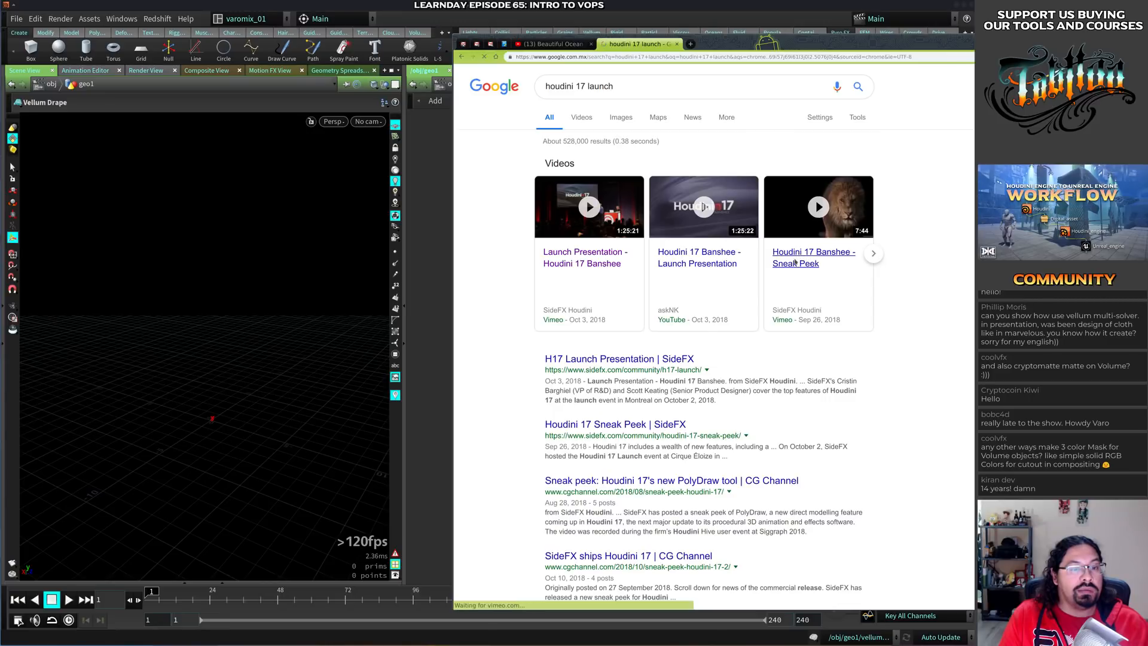
click(461, 57)
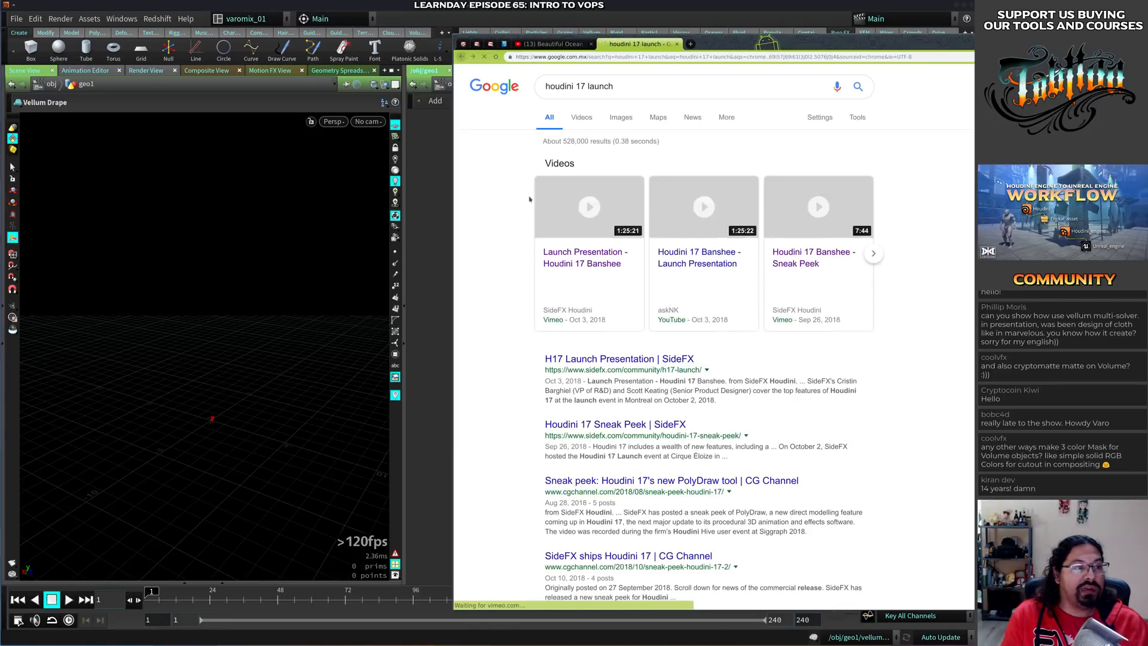
click(582, 117)
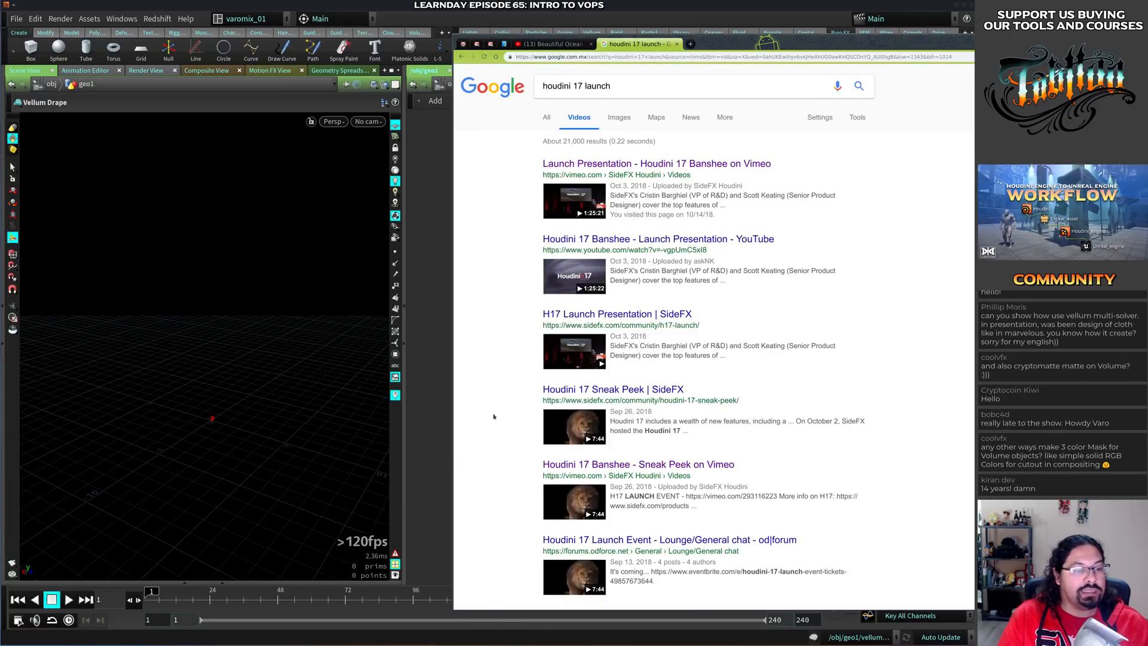
click(619, 165)
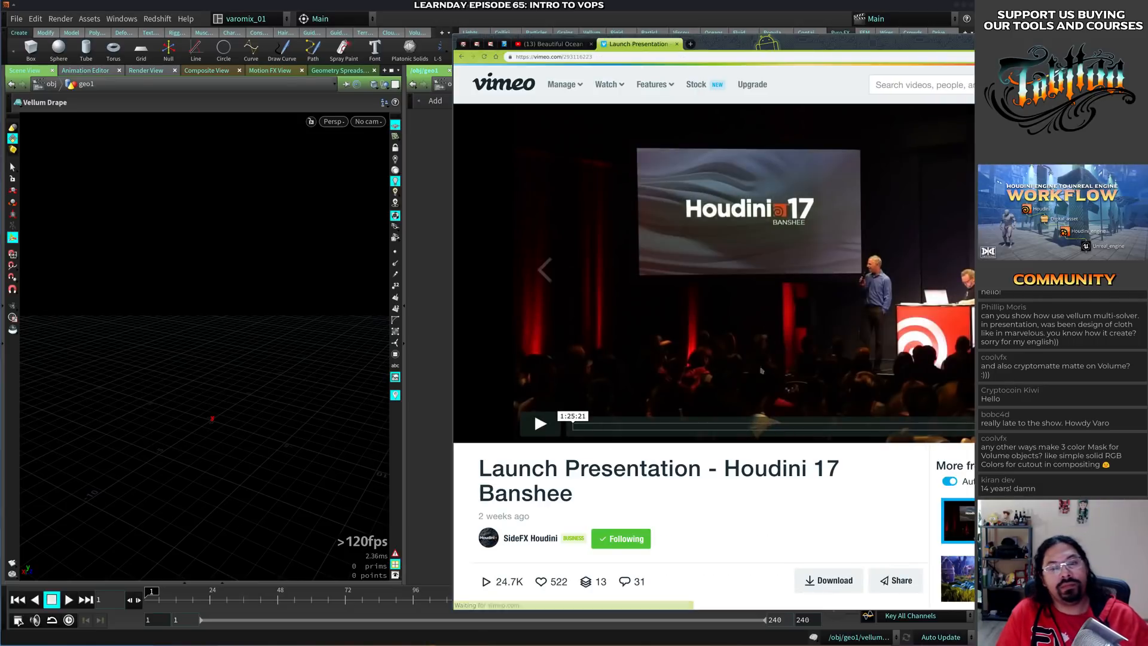
Play the launch presentation from about 05:25 and pause it at the shirt pattern drawn over the figure
click(654, 427)
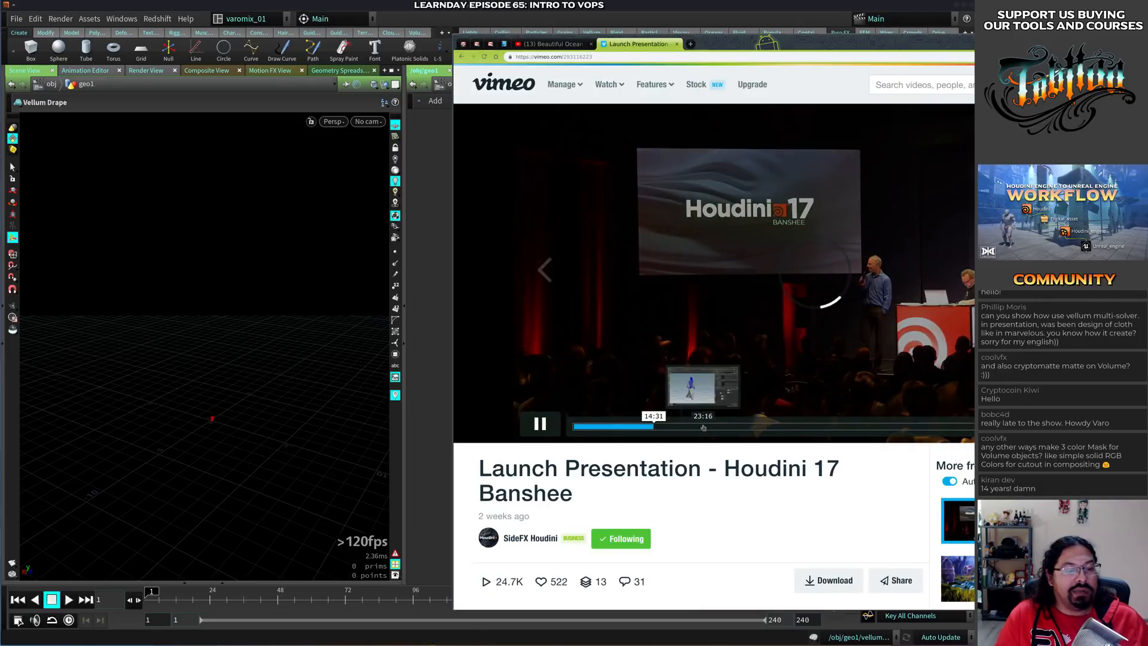
click(670, 427)
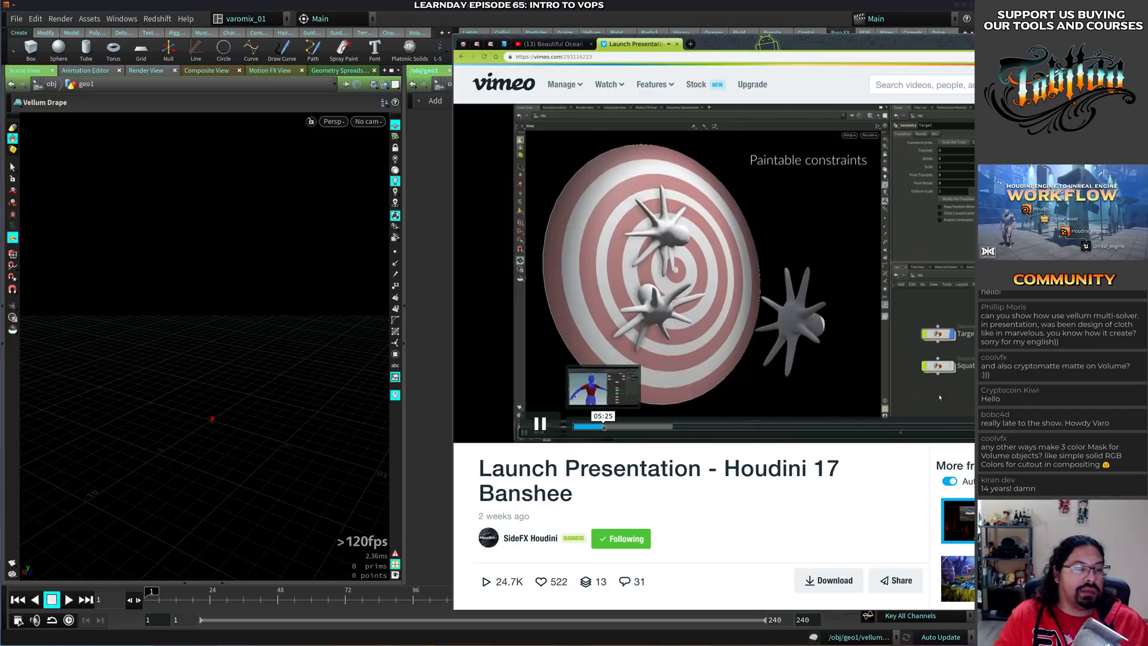
click(601, 427)
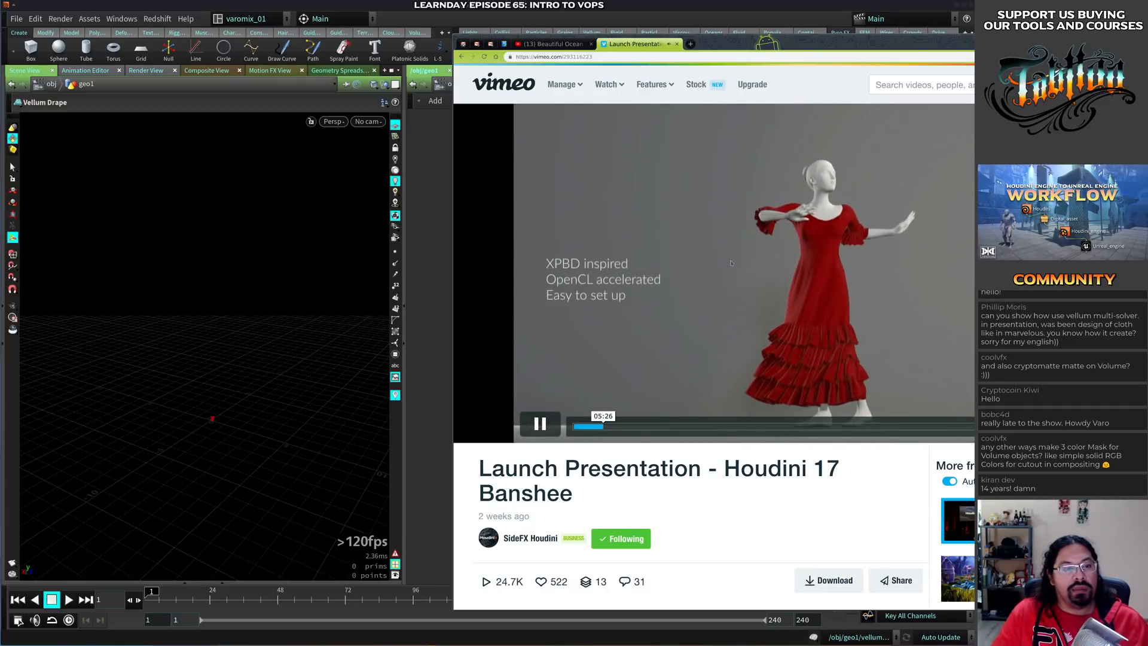
click(888, 250)
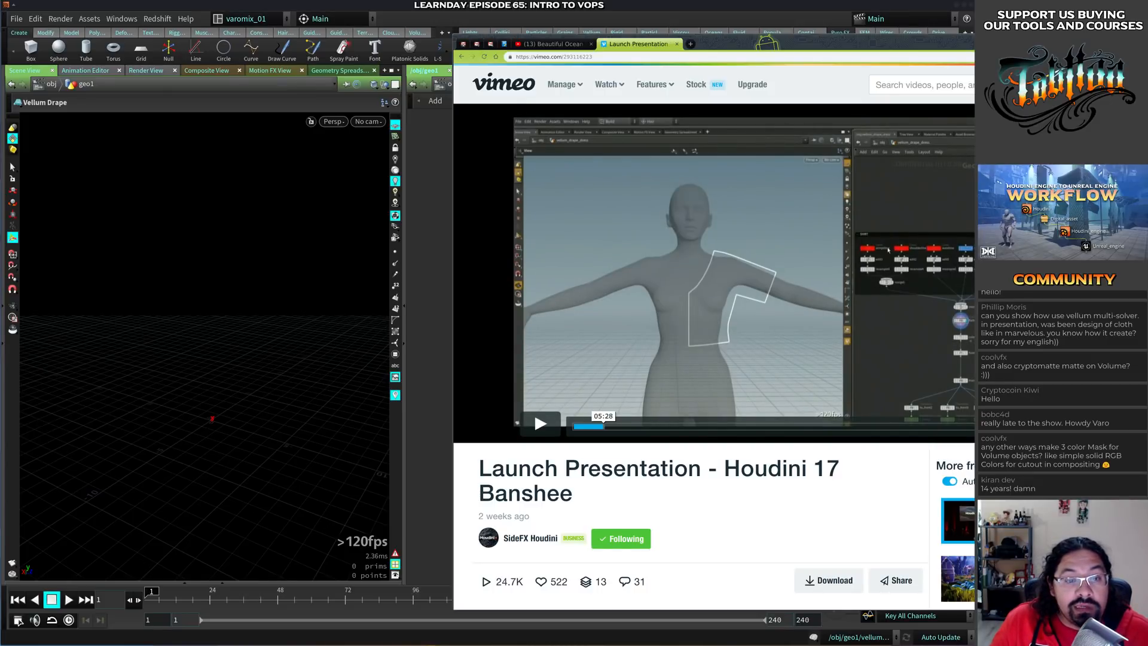
Examine the presentation's shirt pattern curves and node network in full screen, then switch back to Houdini
double_click(652, 324)
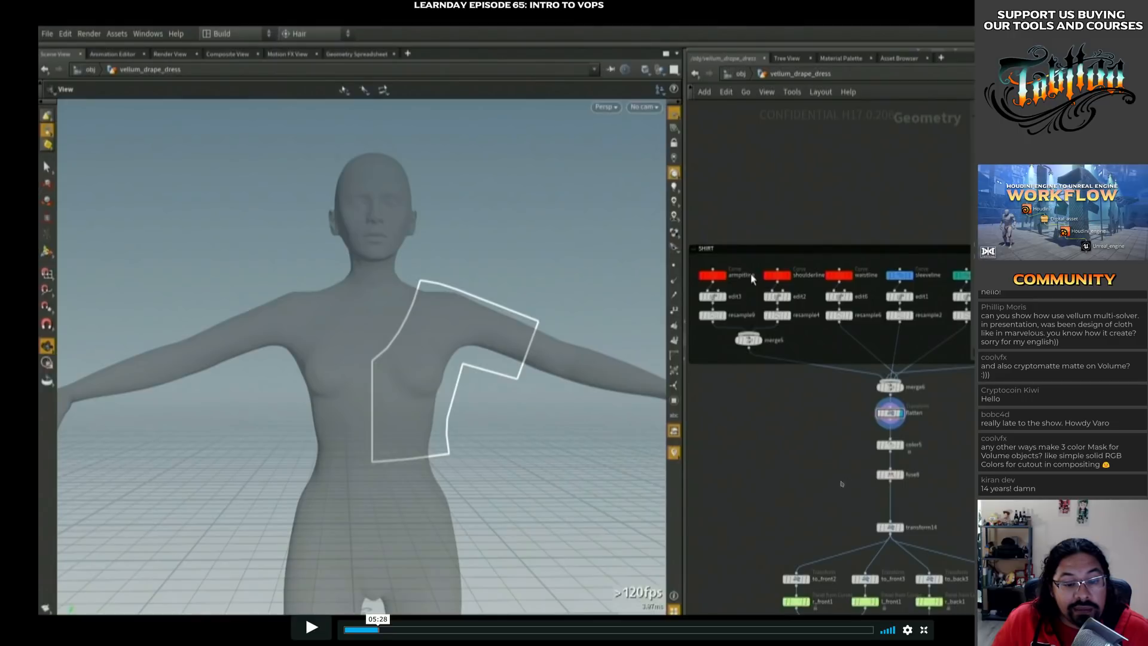
click(840, 474)
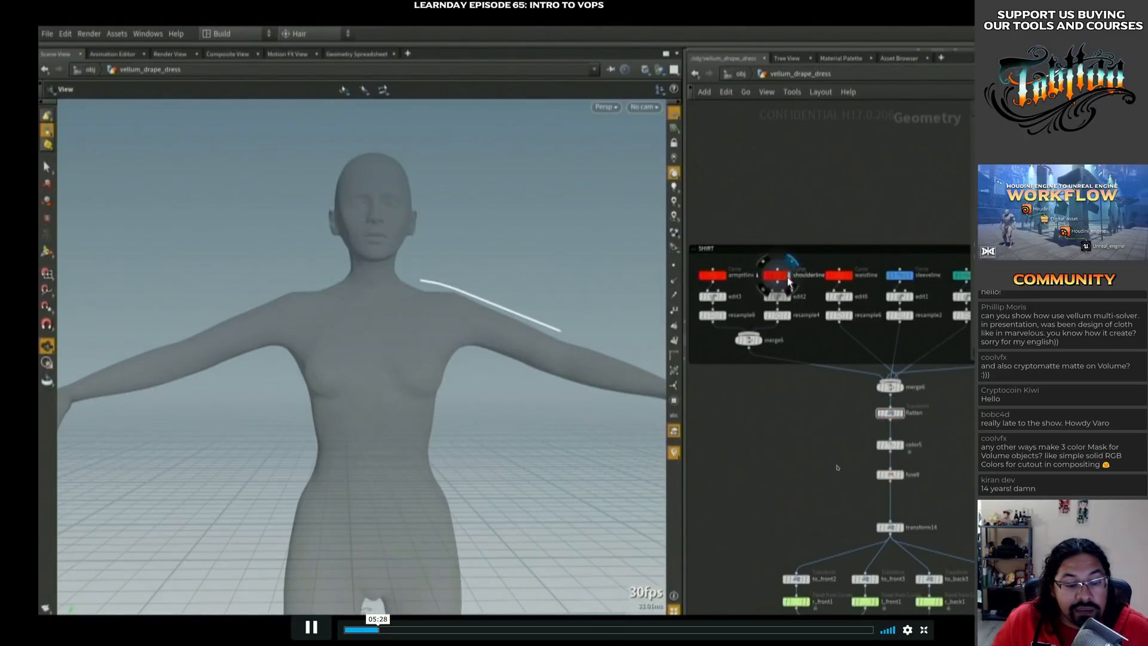
click(797, 471)
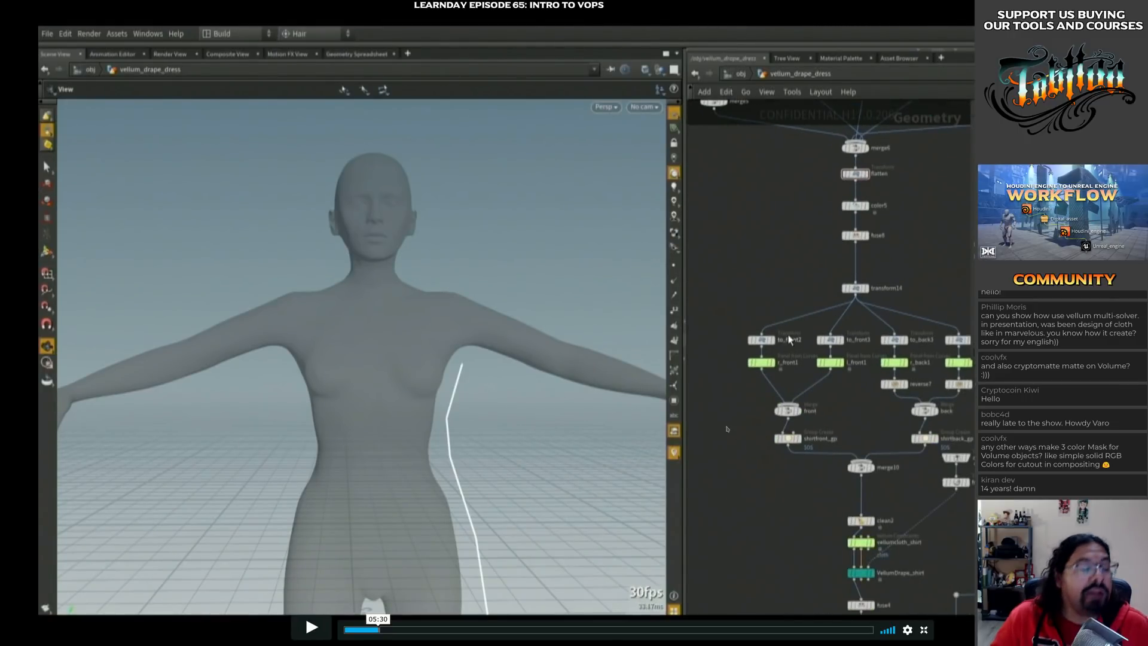
key(Escape)
click(433, 367)
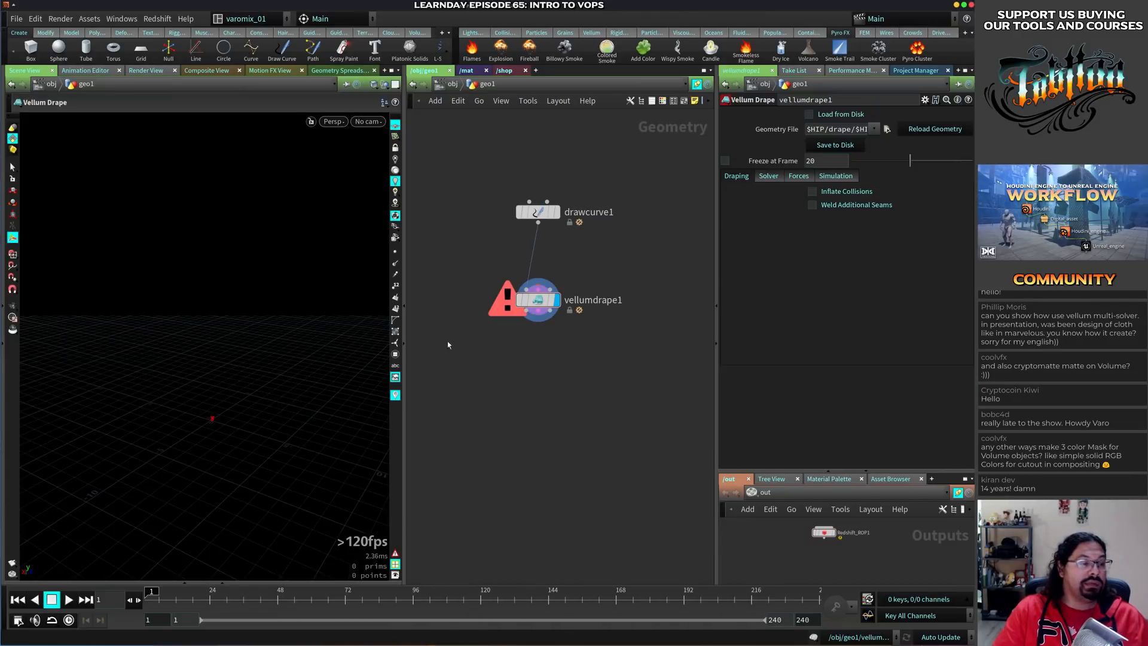
Add a Planar Patch from Curves node below the existing nodes in the geo1 network
key(Tab)
text(pan)
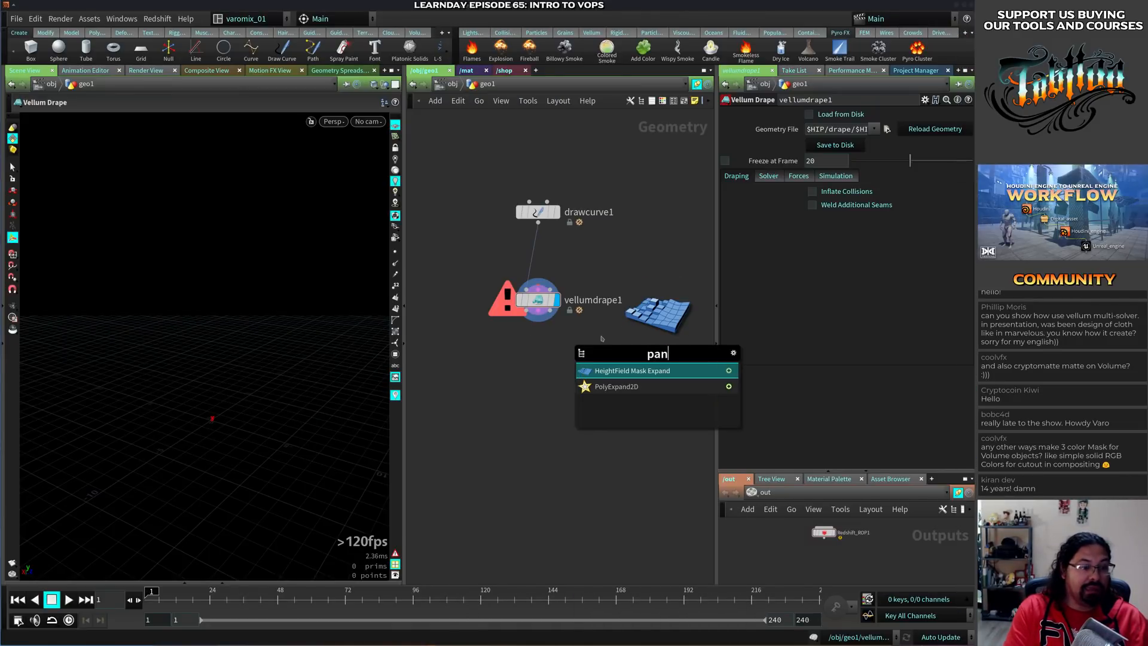
key(ctrl+a)
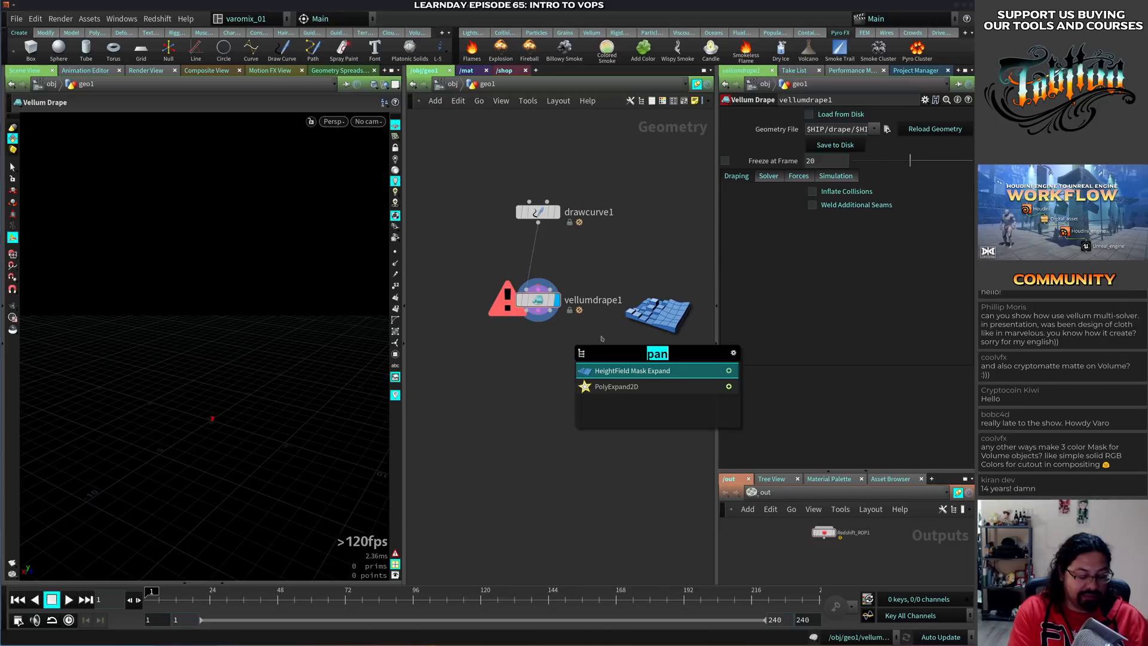
text(from)
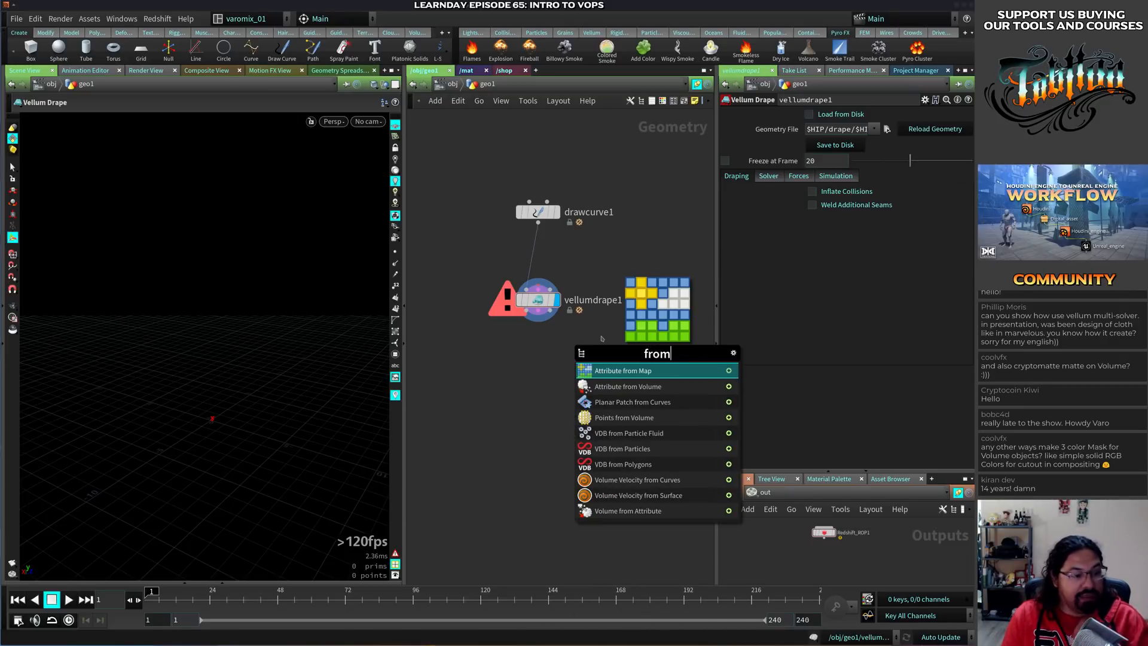
key(Down)
key(Down)
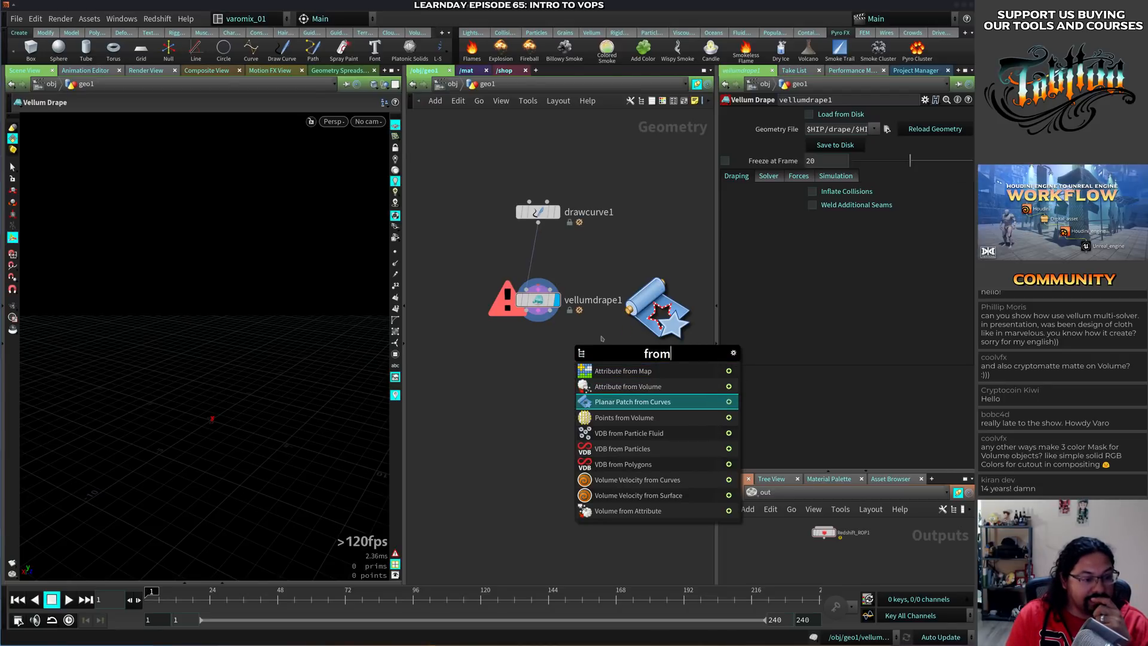
key(Return)
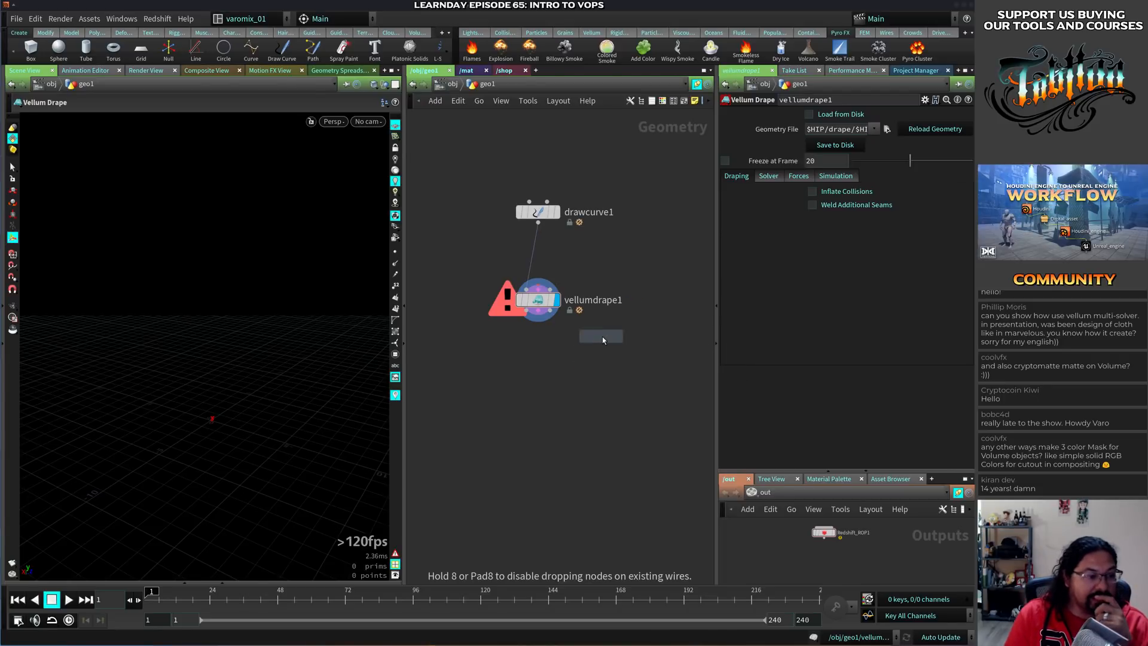
click(465, 371)
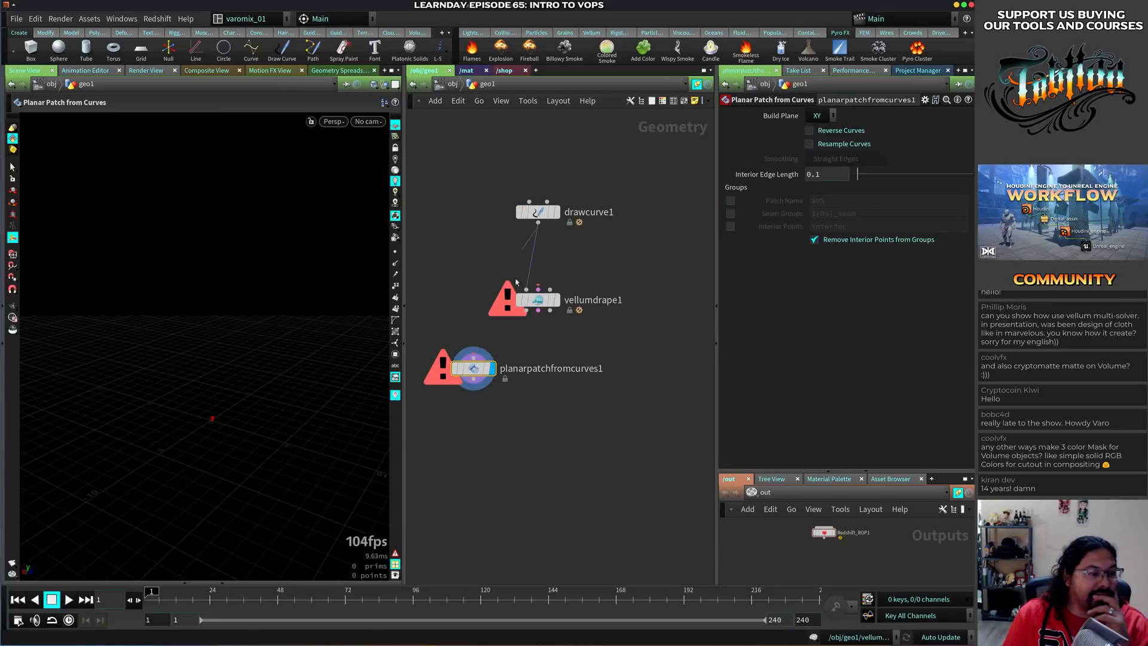
Connect drawcurve1's output to the planar patch node and move that node up beside vellumdrape1
click(538, 223)
click(473, 364)
drag(469, 366, 467, 292)
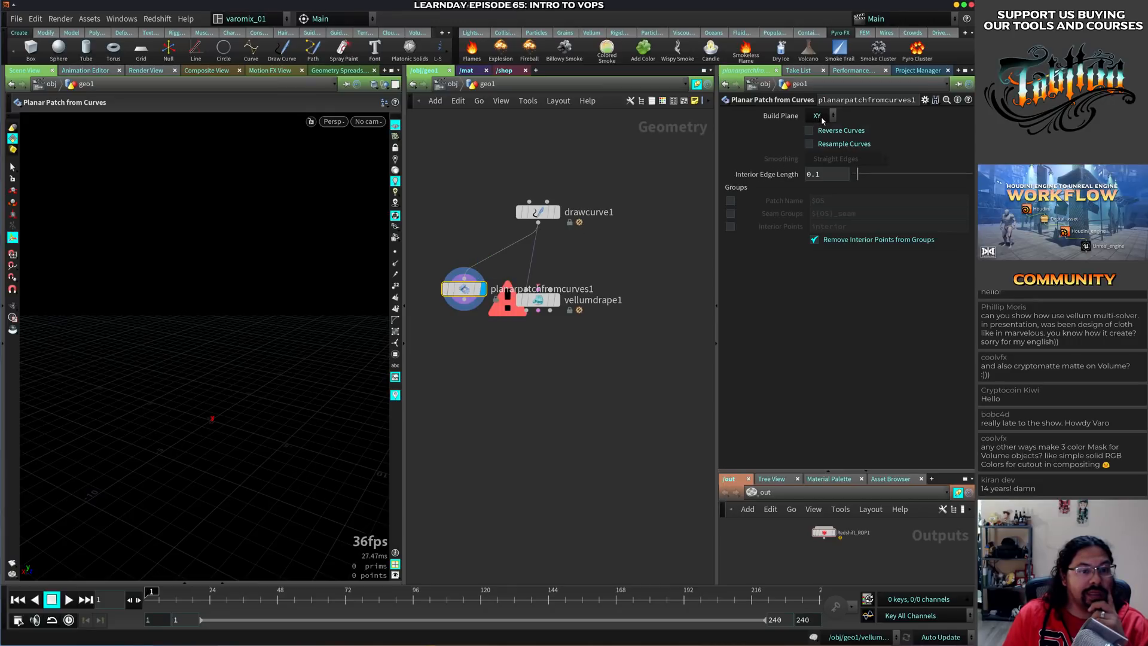
Switch to the Vimeo presentation and play it in full screen from 05:31 to about 05:37, examining the shirt's merge, cloth and drape nodes
key(alt+Tab)
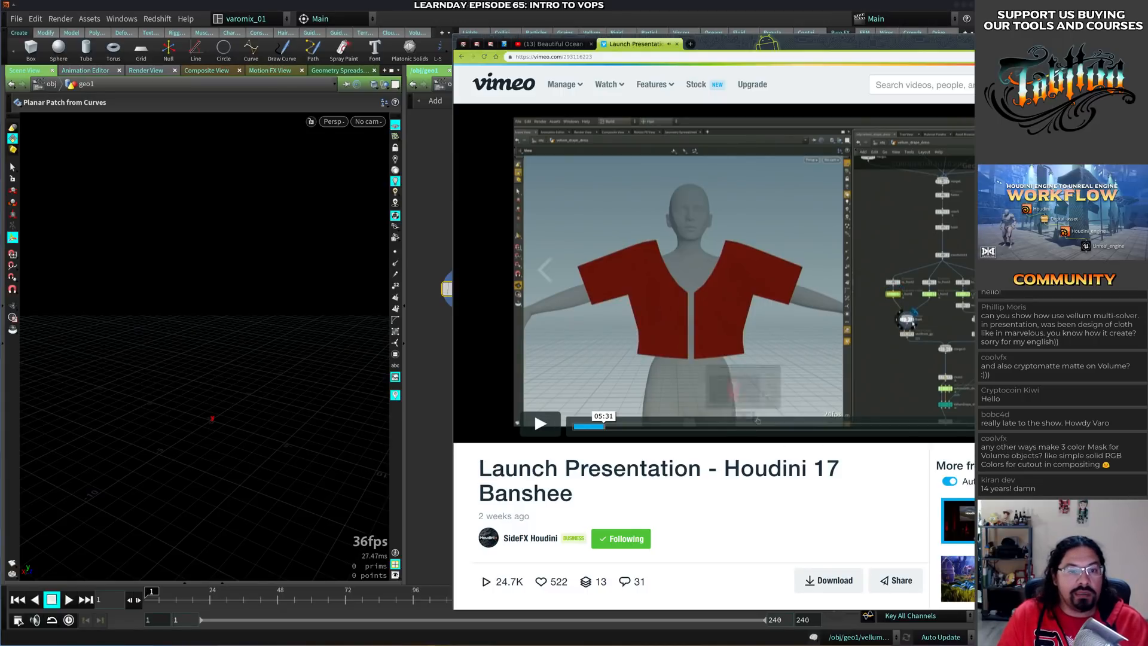
key(f)
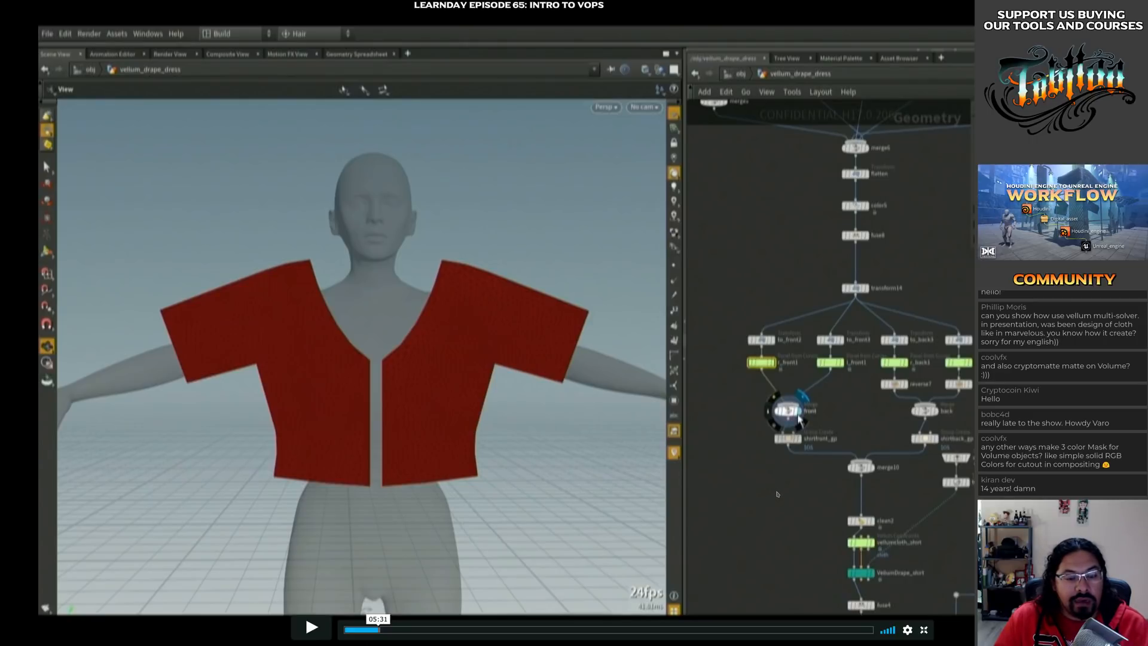
key(space)
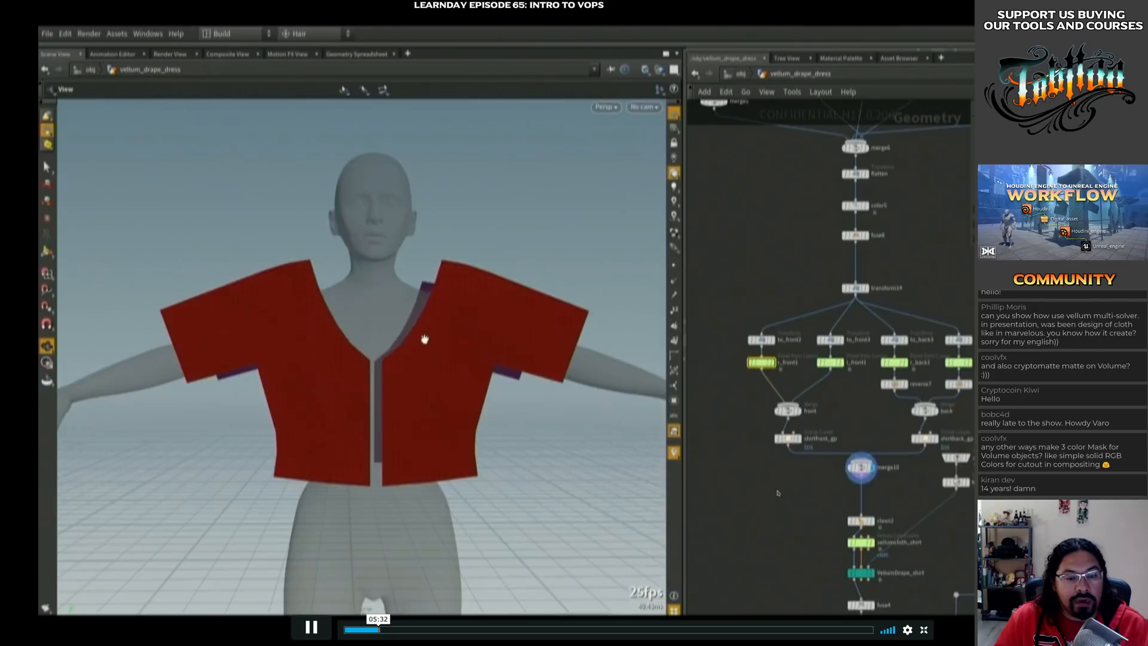
key(space)
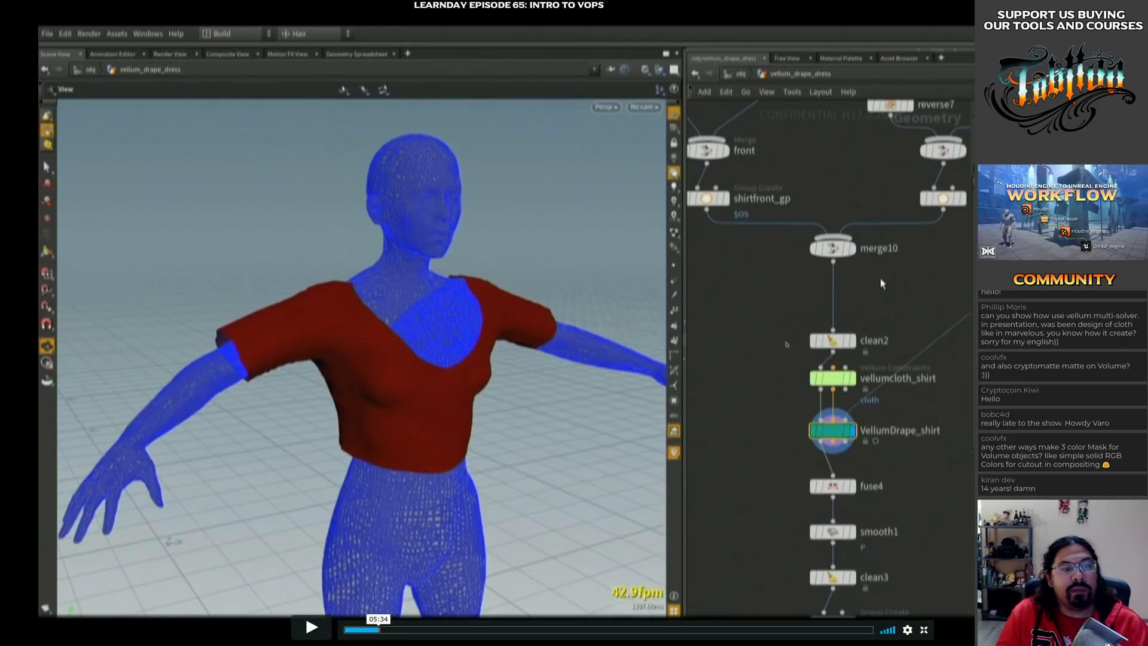
key(space)
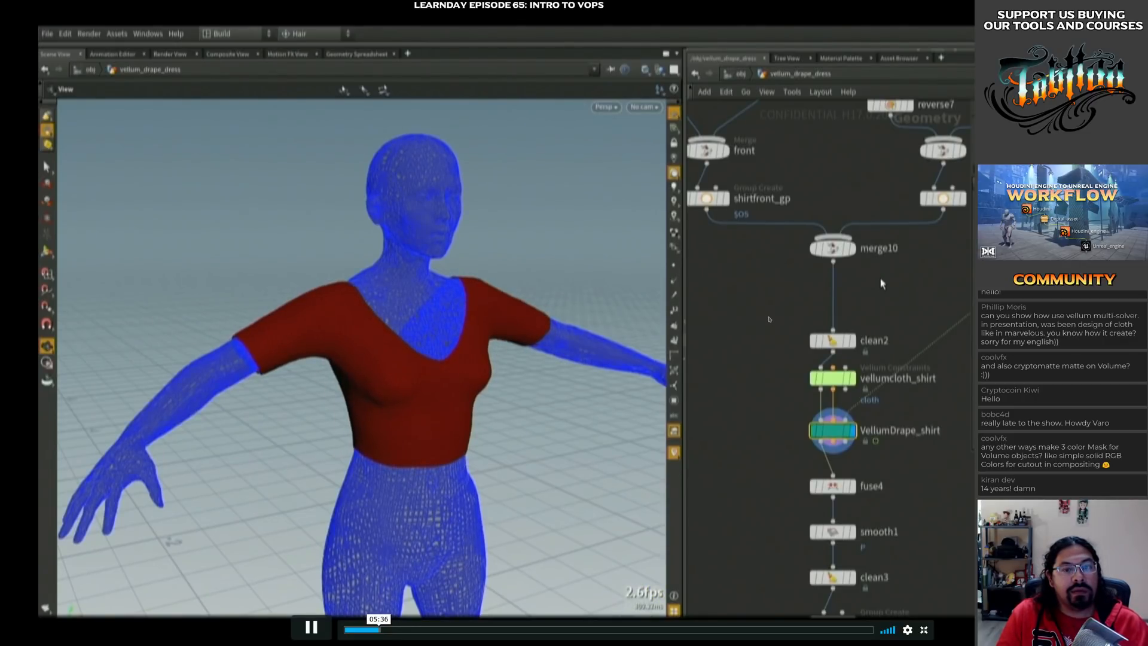
key(space)
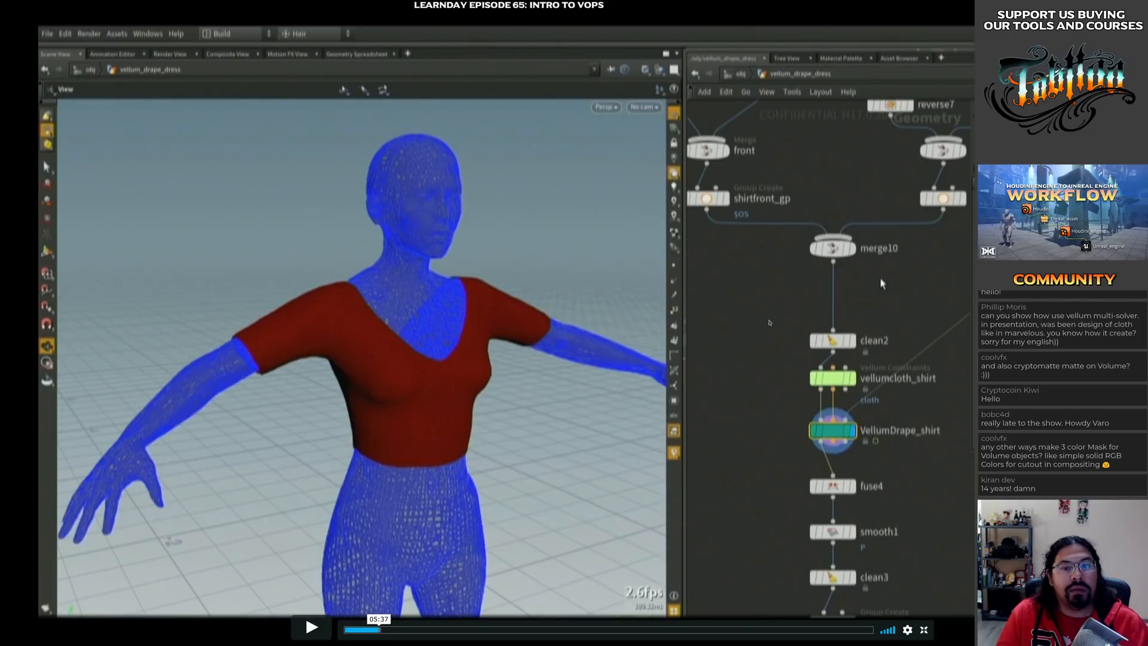
Switch back to Houdini and add a second Vellum Drape node below vellumdrape1
key(alt+Tab)
click(590, 383)
key(Tab)
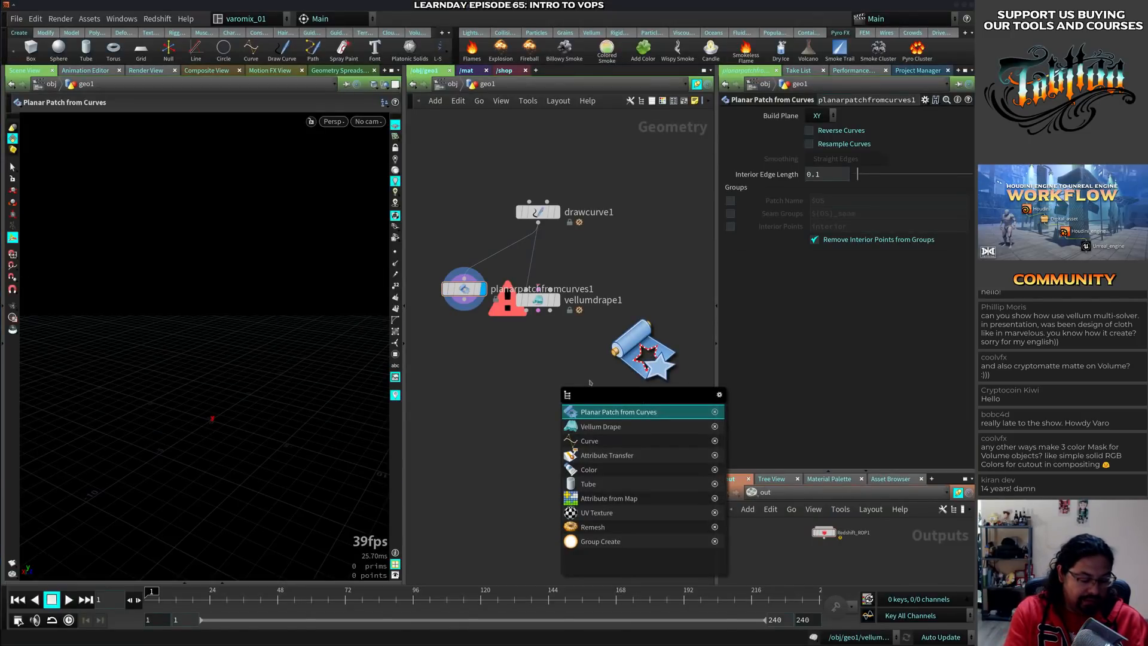
text(vellkuj)
key(BackSpace)
key(BackSpace)
key(BackSpace)
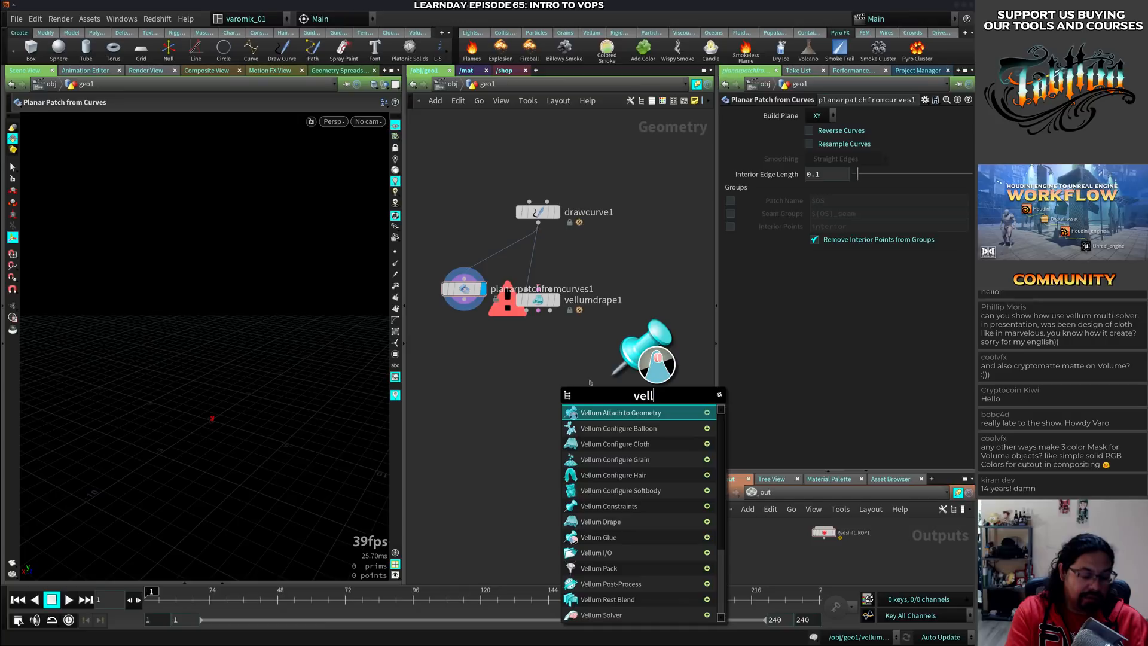
text(um)
key(Down)
key(Down)
key(Down)
key(Down)
key(Down)
key(Down)
key(Down)
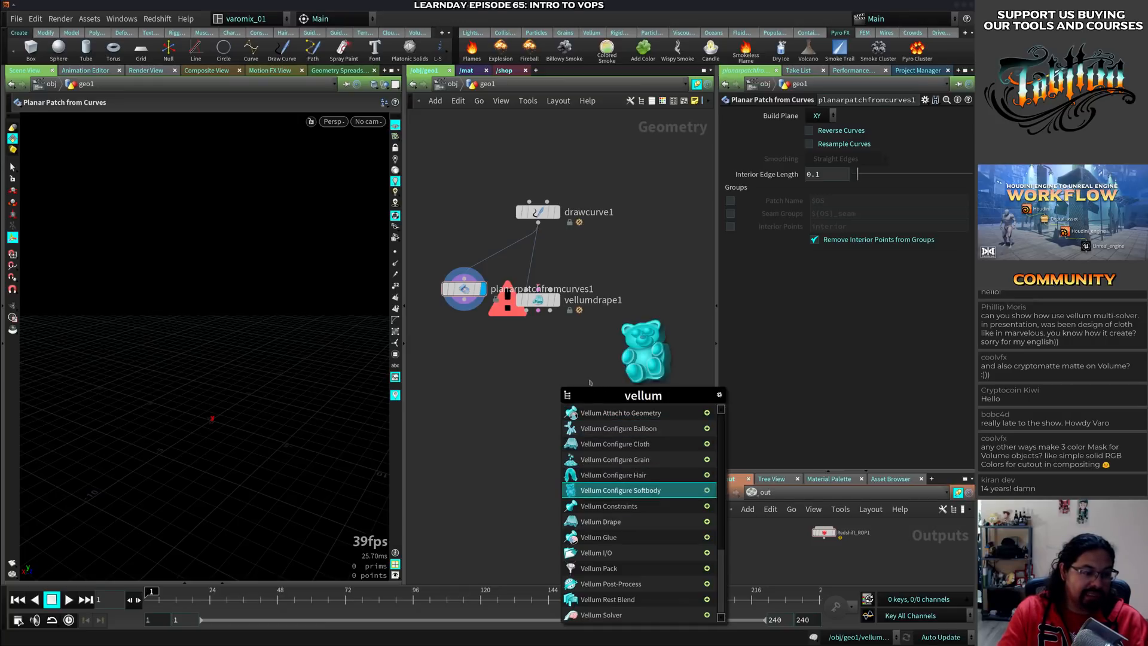
key(Return)
key(Escape)
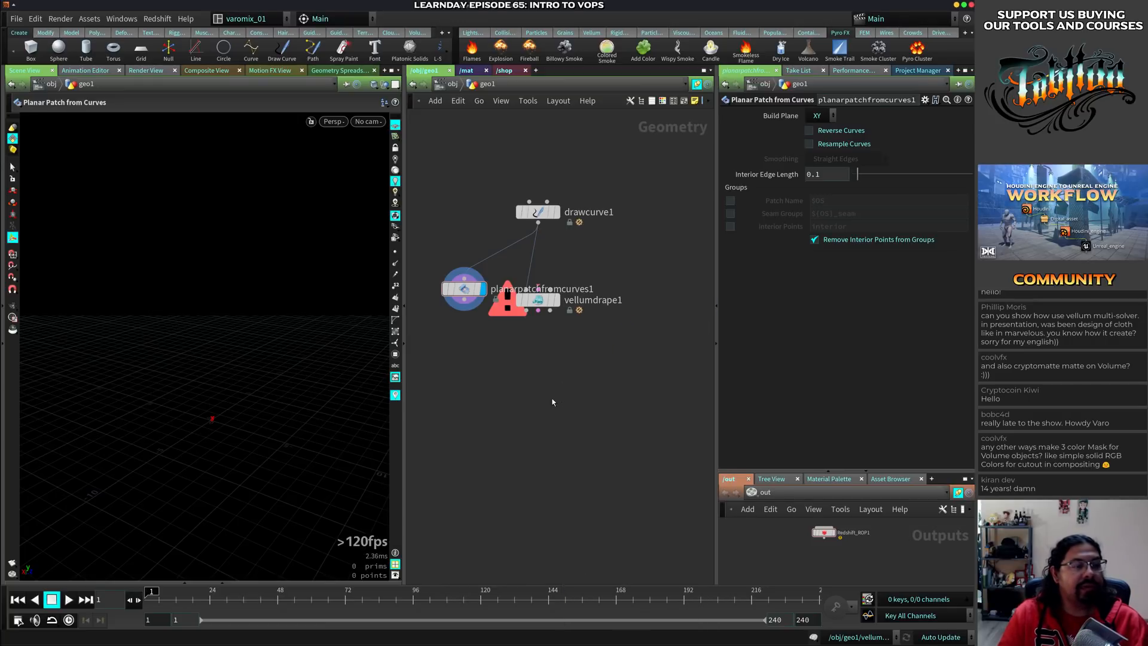
click(565, 369)
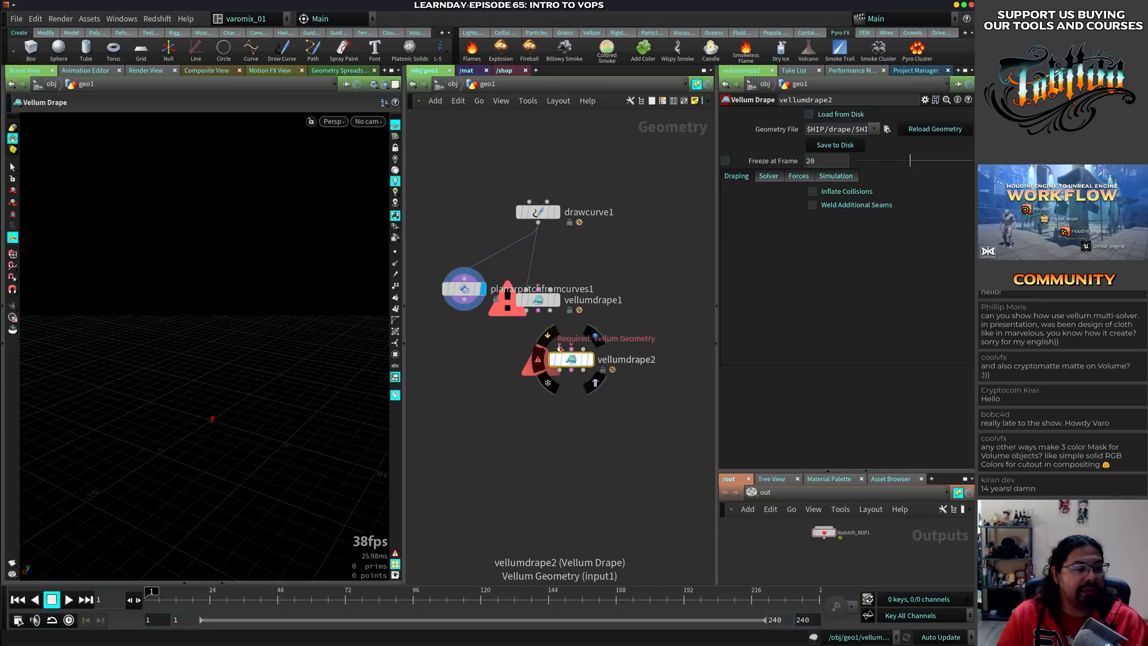
drag(574, 360, 590, 372)
click(630, 403)
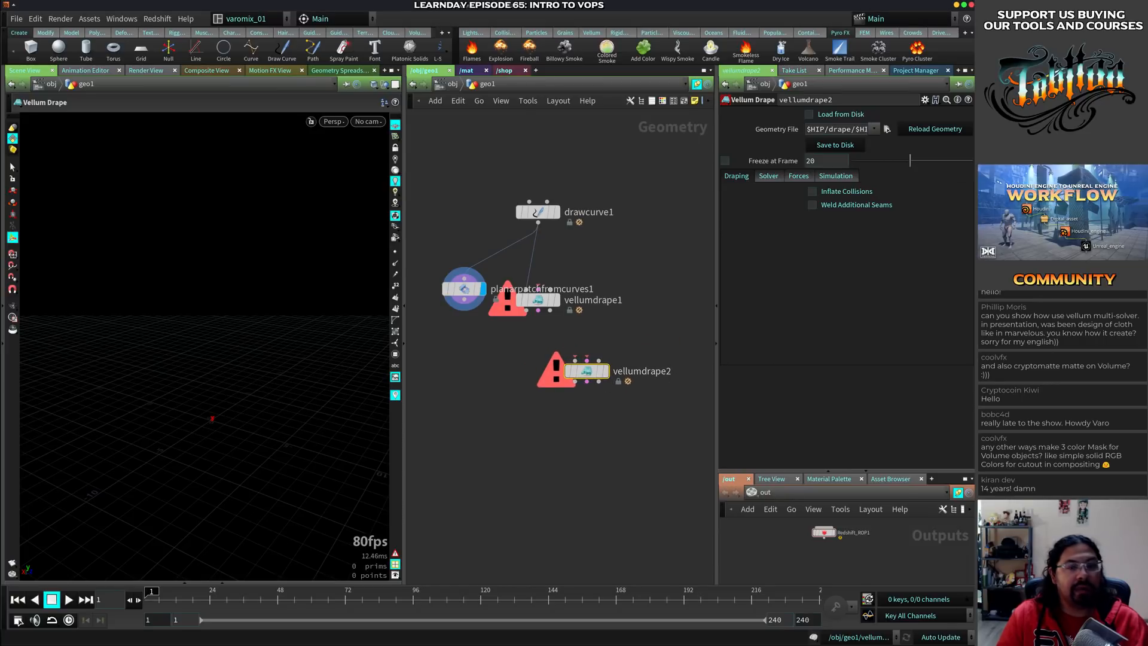
Check the presentation's node chain and add a Vellum Configure Cloth node below planarpatchfromcurves1
key(alt+Tab)
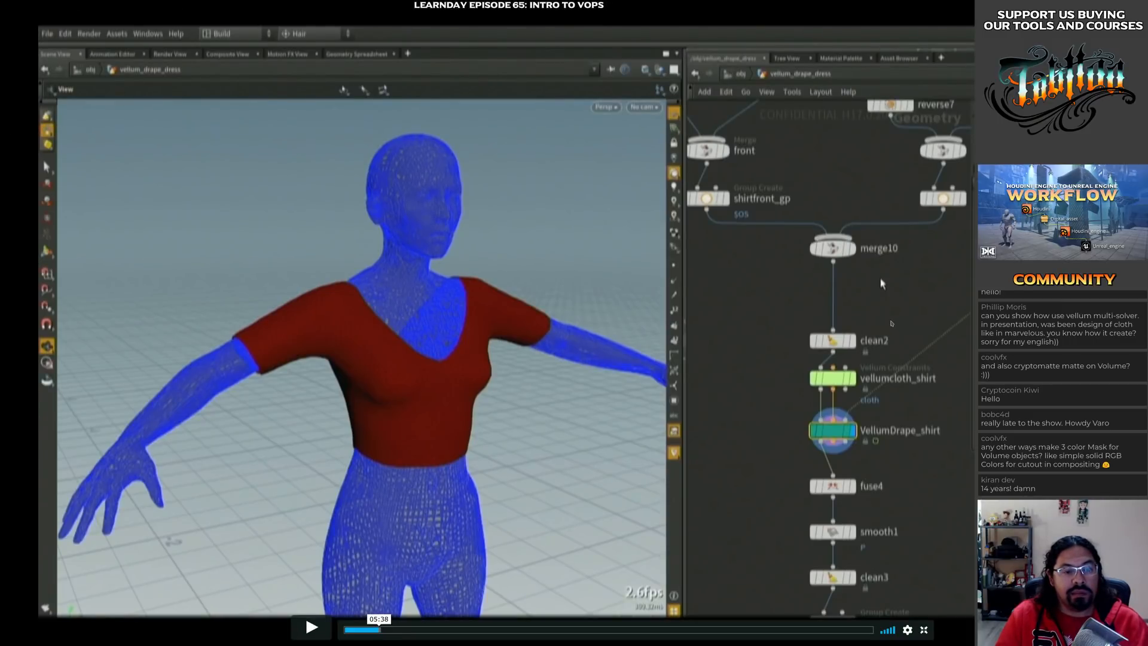
key(alt+Tab)
key(Tab)
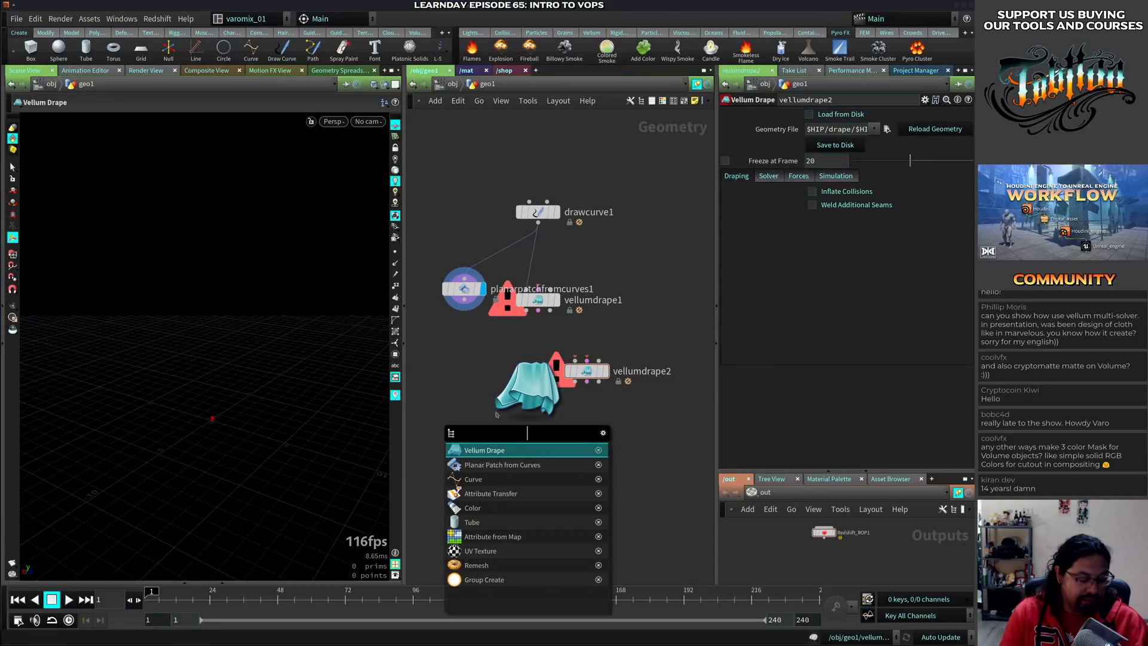
text(cloth)
key(Down)
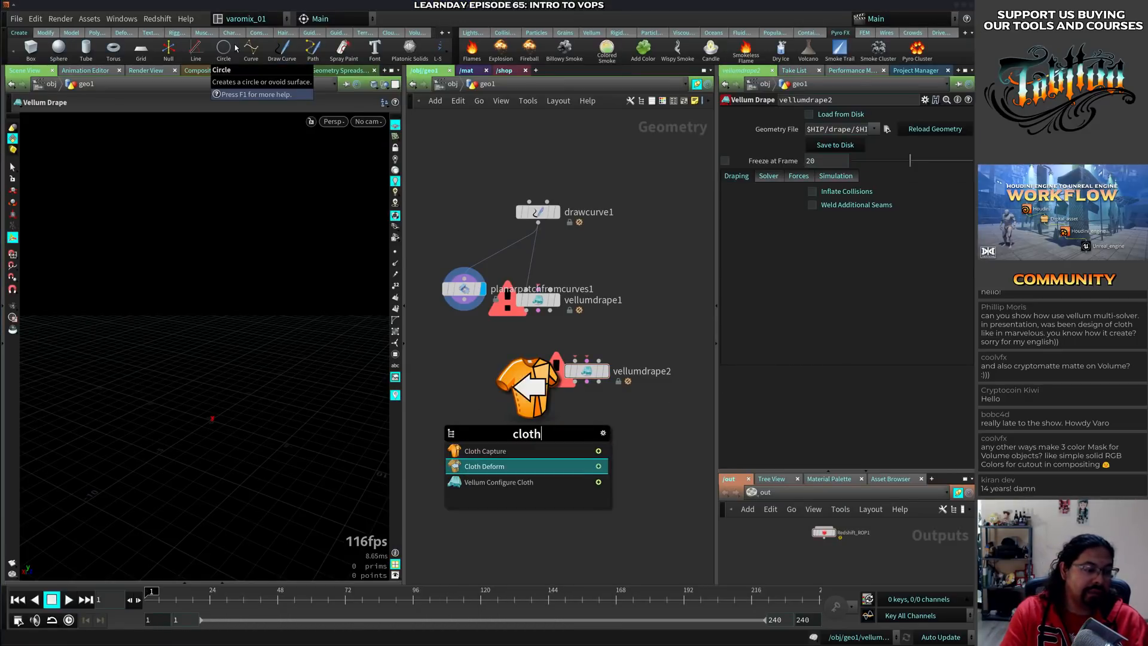
key(Return)
click(477, 350)
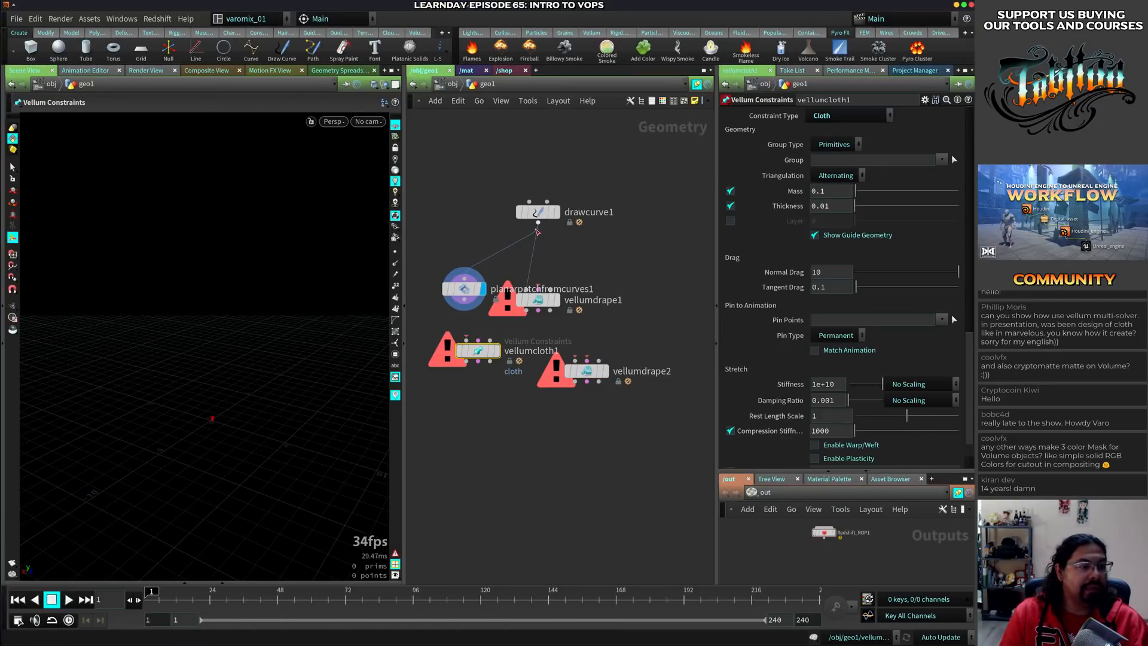
Connect drawcurve1 to the first input of vellumcloth1, display the cloth node, and inspect its parameters and curves
click(479, 339)
click(482, 332)
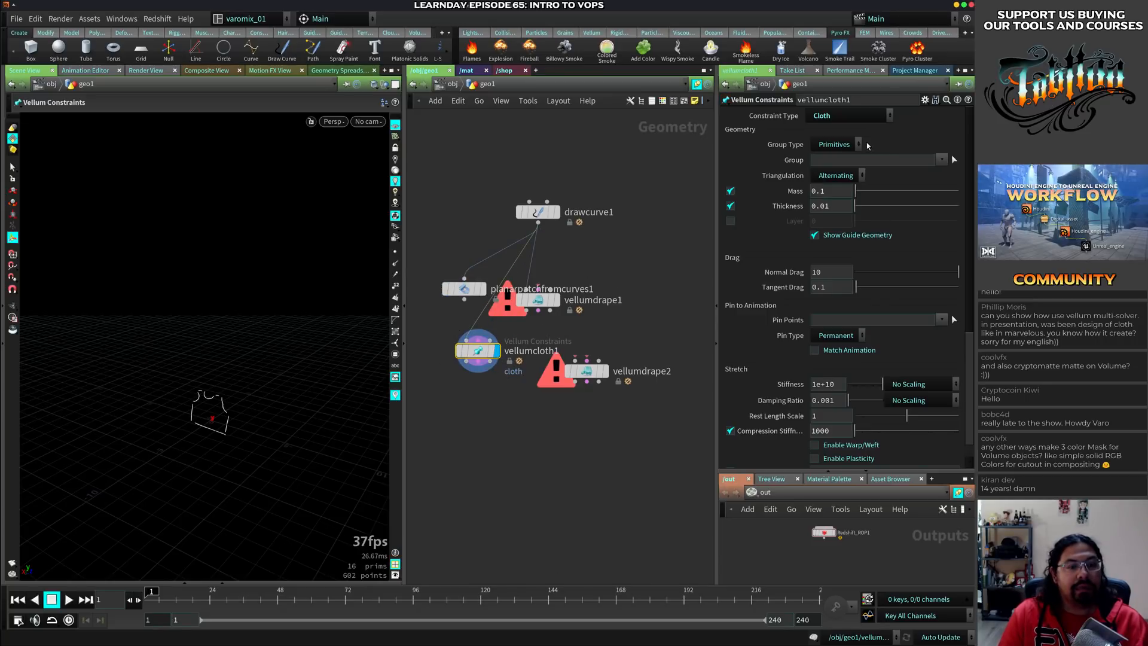
scroll(972, 276, down, 5)
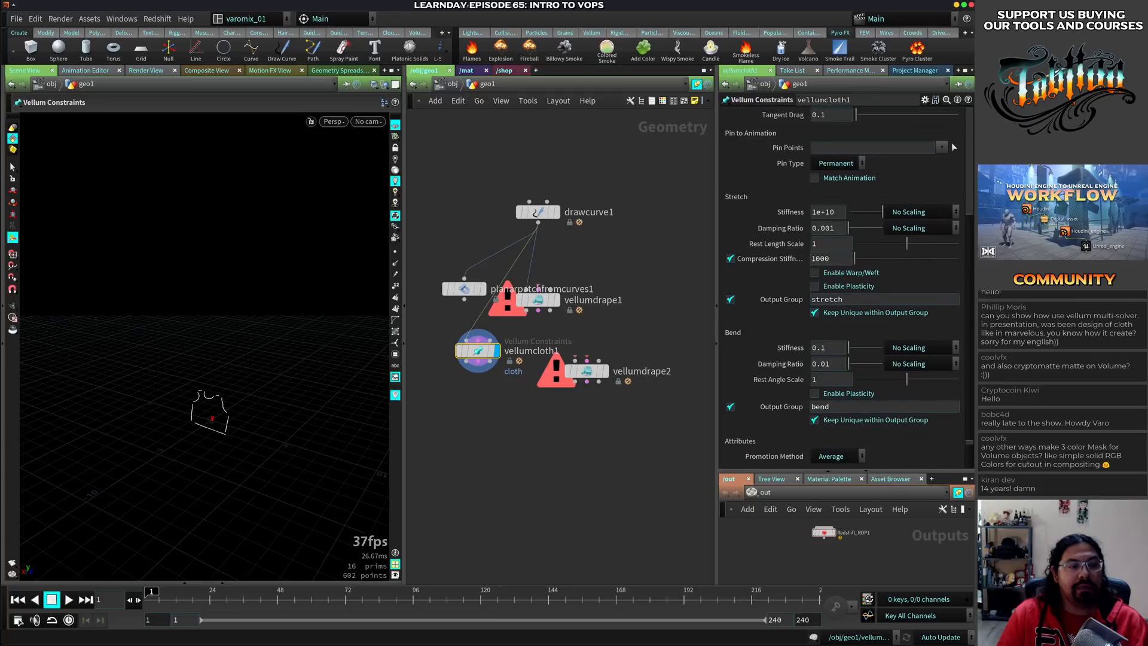
scroll(842, 281, up, 12)
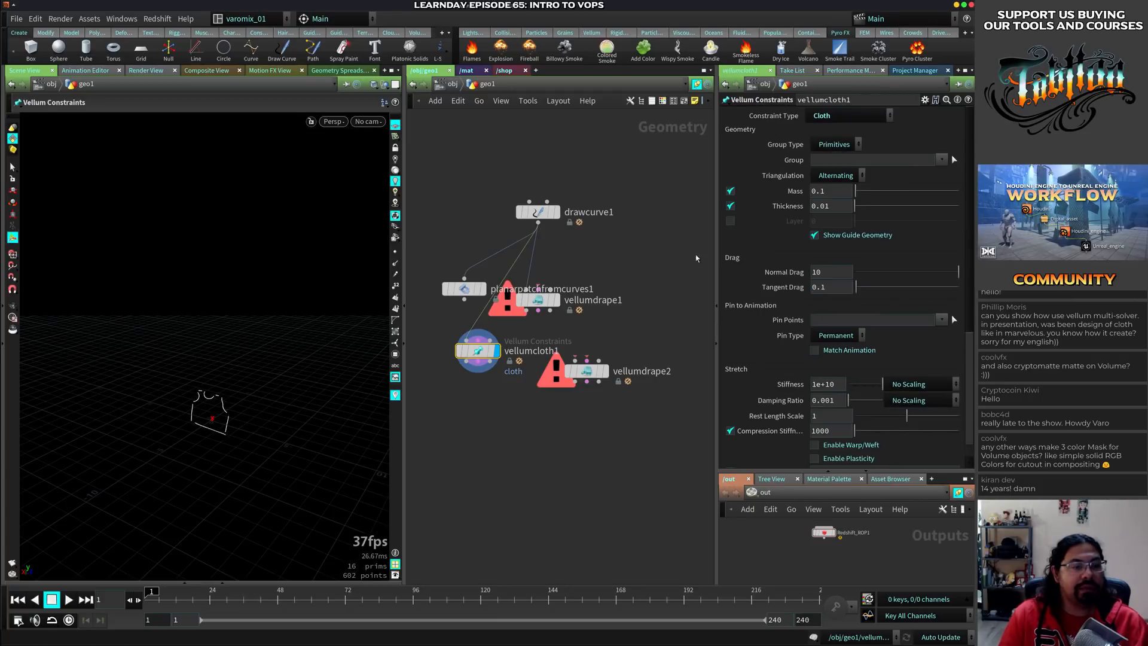
alt+right_drag(167, 431, 359, 356)
alt+middle_drag(358, 356, 262, 388)
alt+drag(261, 389, 319, 384)
alt+middle_drag(319, 385, 259, 387)
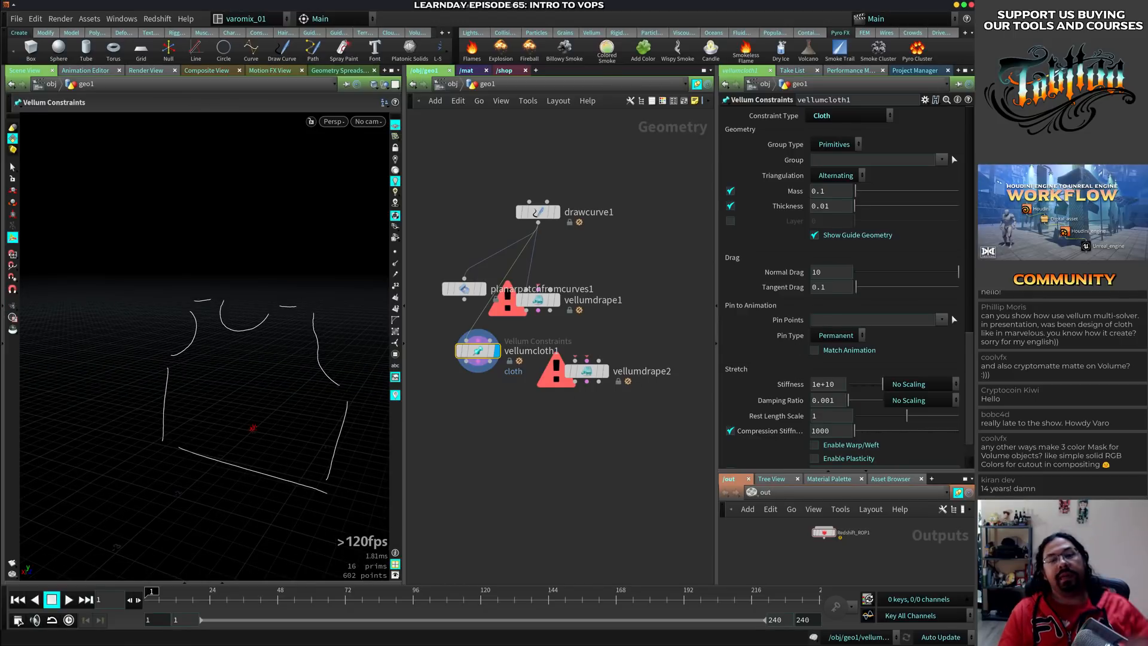
Switch to the Vimeo presentation, exit full screen, review the draped shirt's nodes up to about 05:43, and return to Houdini
key(alt+Tab)
key(Escape)
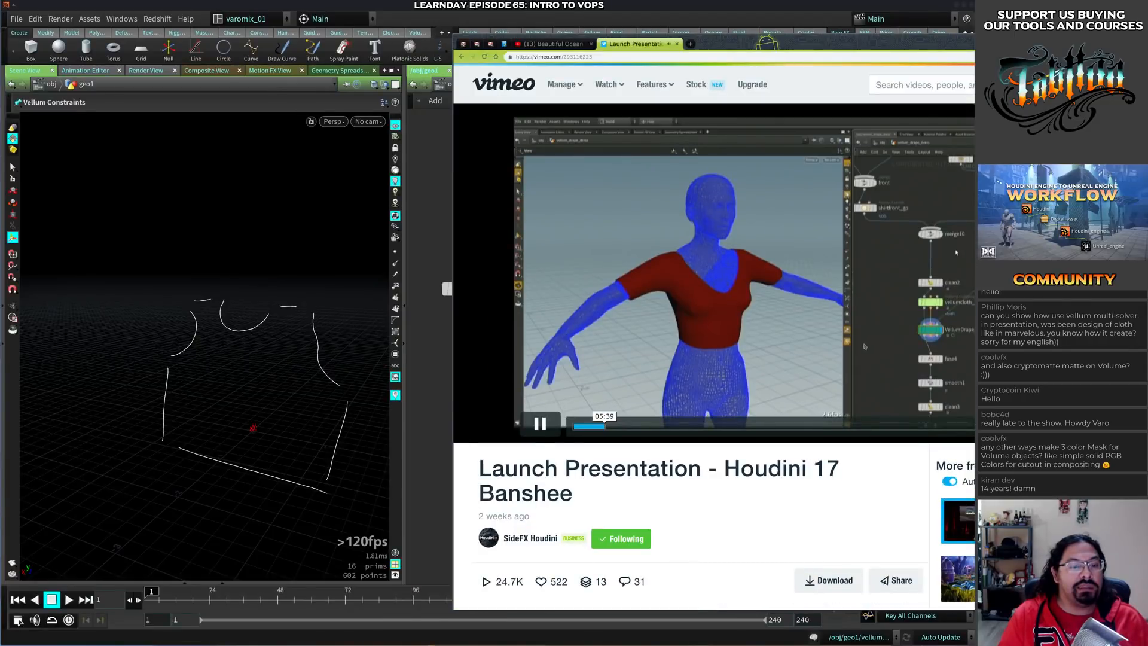
super+drag(962, 300, 706, 301)
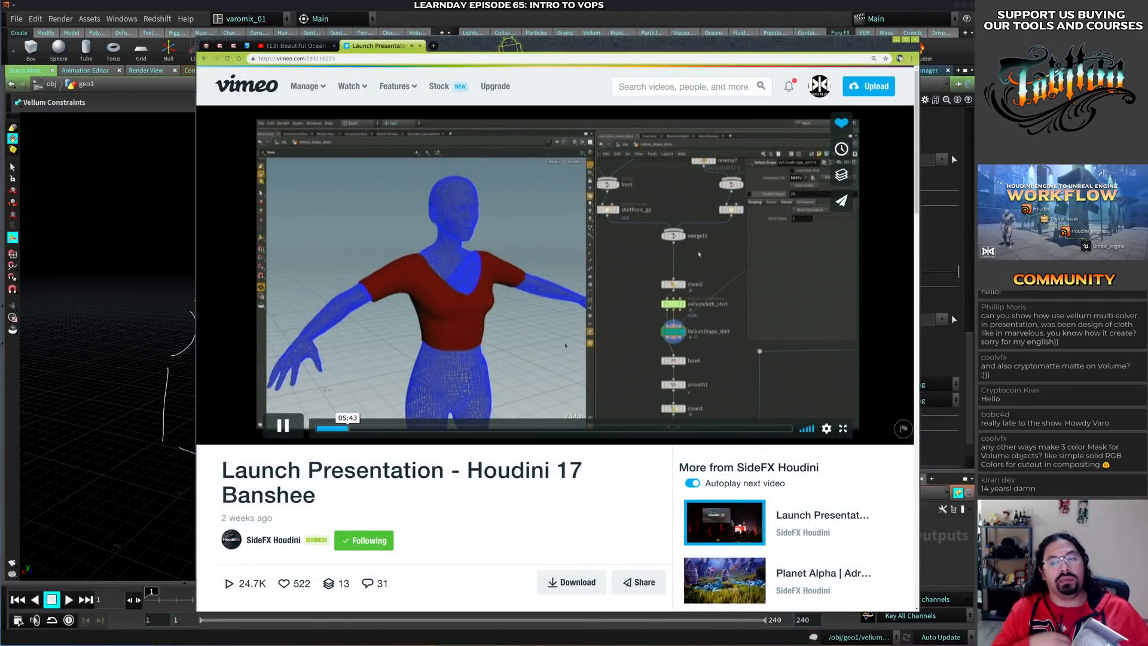
mouse_move(603, 318)
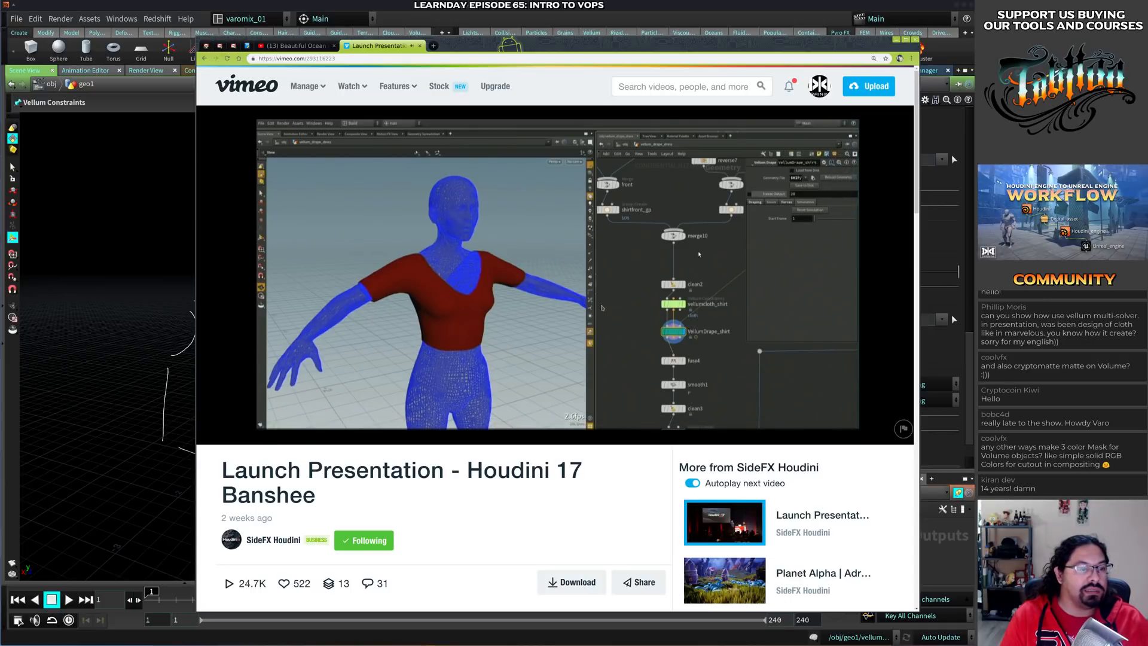
mouse_move(285, 425)
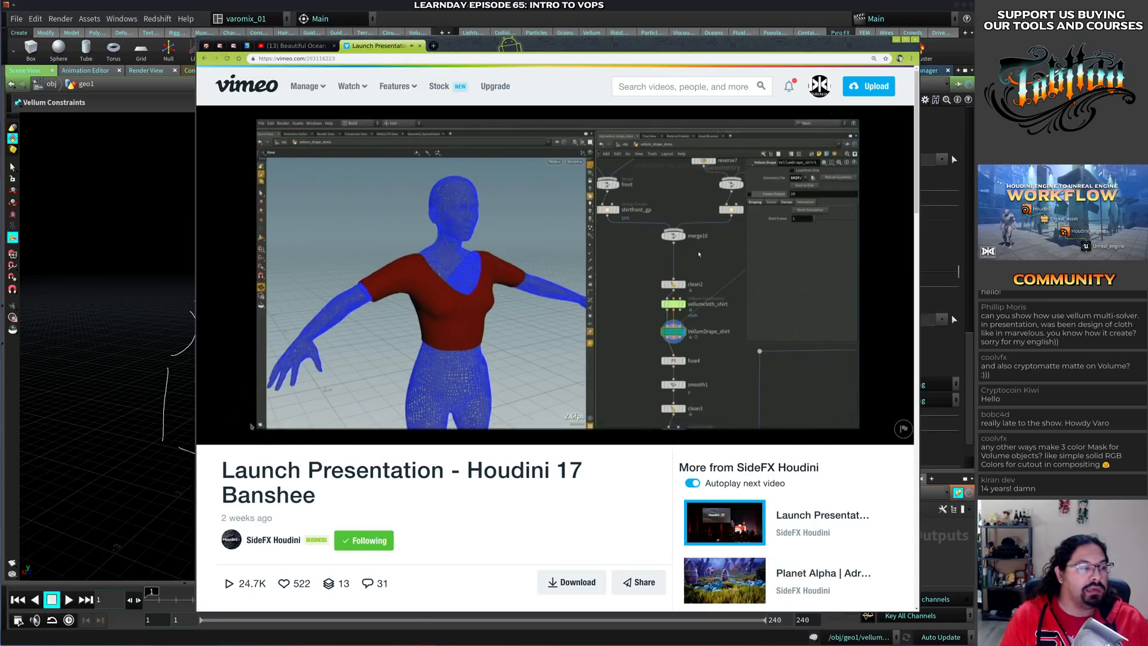
click(284, 425)
key(alt+Tab)
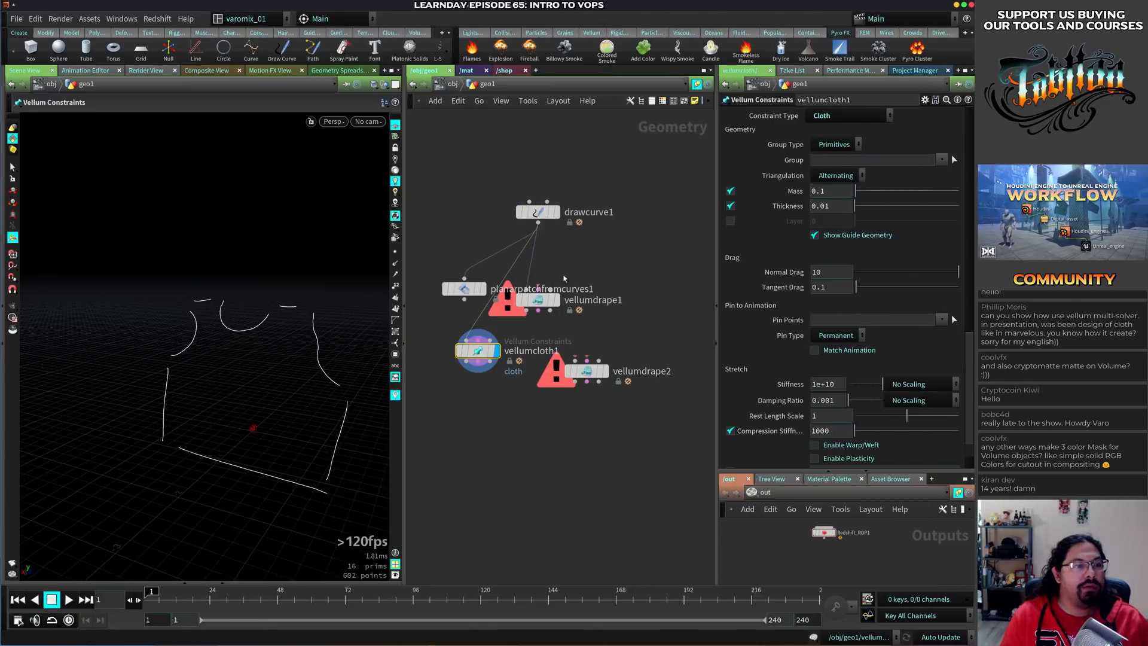
Spread drawcurve1, planarpatchfromcurves1 and vellumcloth1 upward in the network, checking the planar patch's output and displaying vellumcloth1
drag(533, 224, 538, 200)
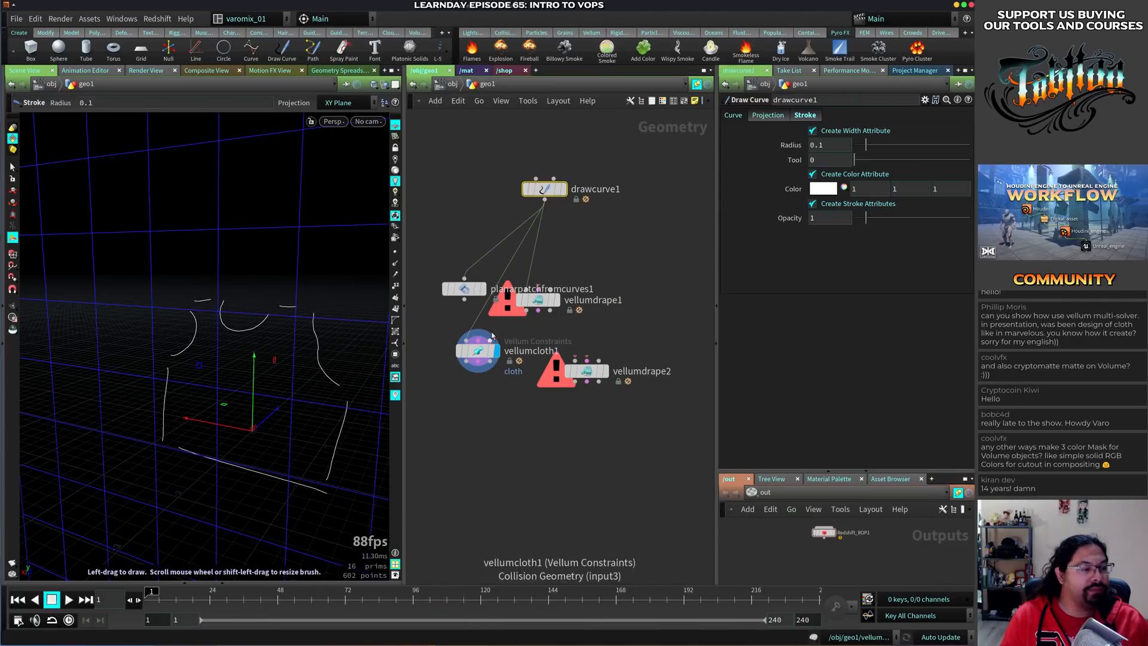
mouse_move(466, 289)
drag(466, 288, 458, 255)
click(474, 255)
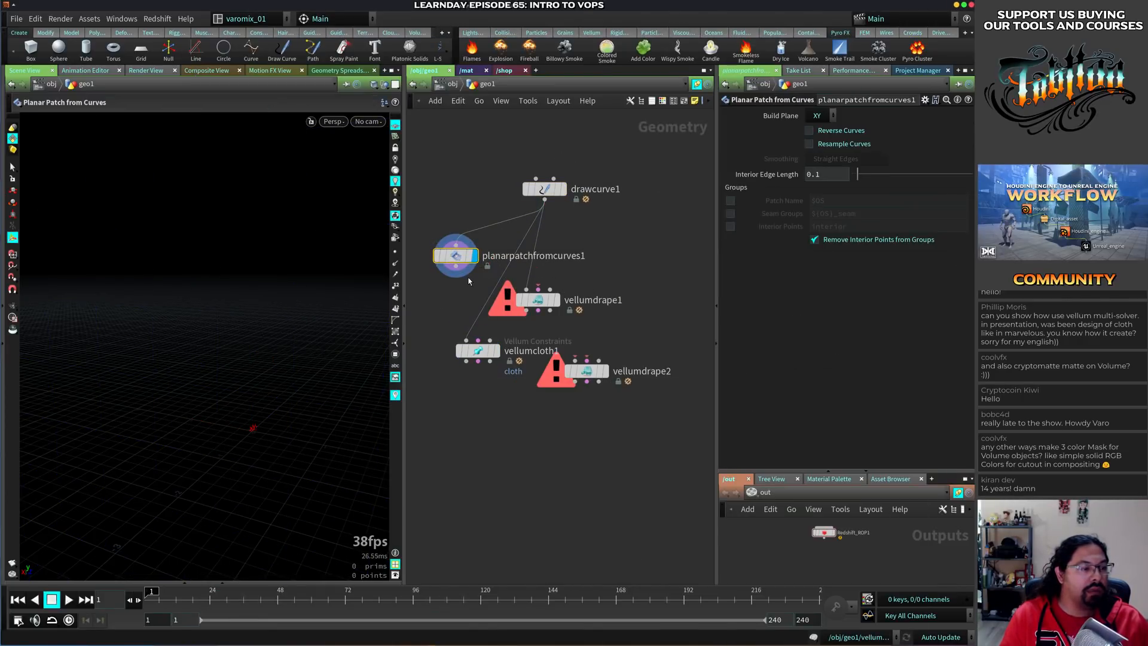
click(496, 351)
drag(478, 351, 475, 327)
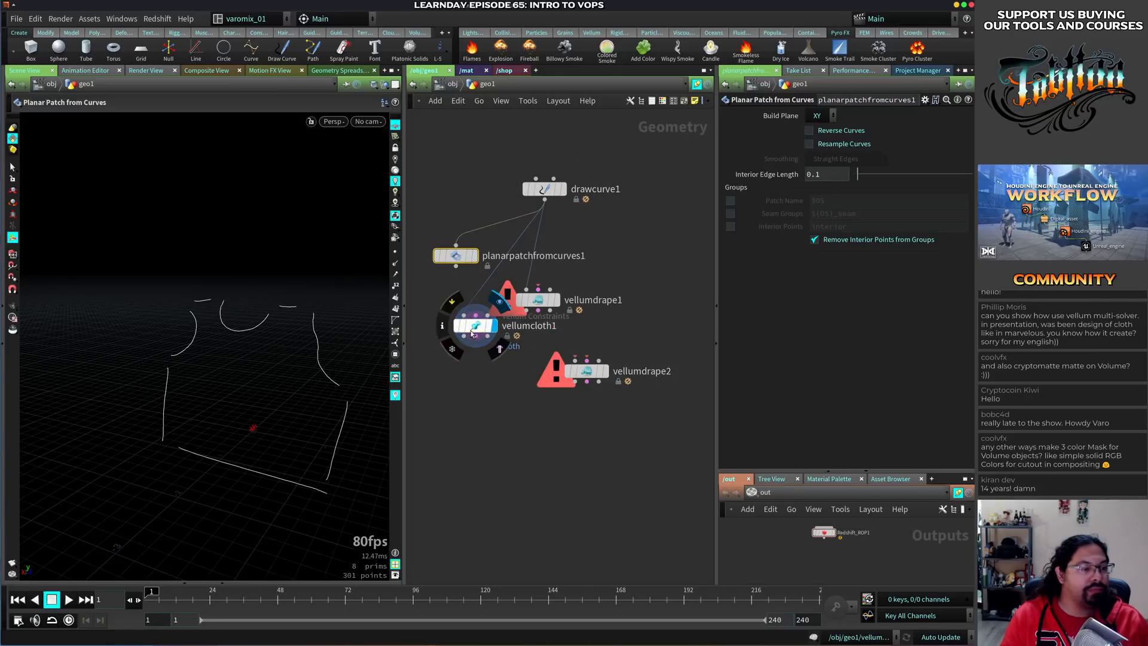
Move vellumcloth1 slightly down in the network and review its Triangulation and Constraint Type options
drag(475, 325, 472, 347)
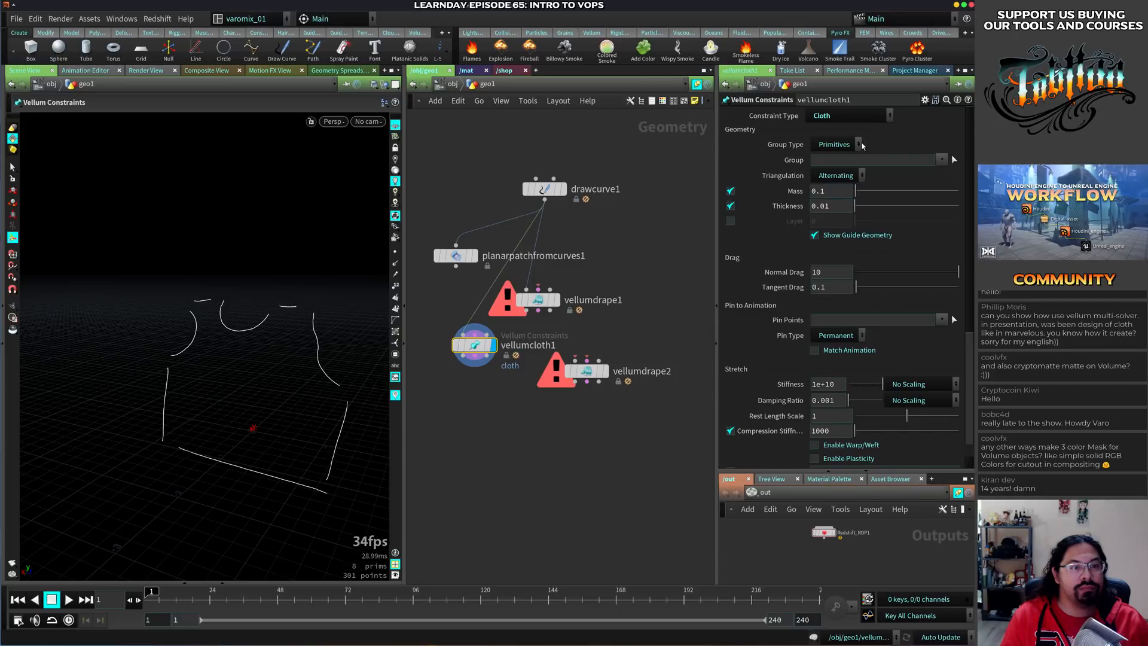
click(849, 174)
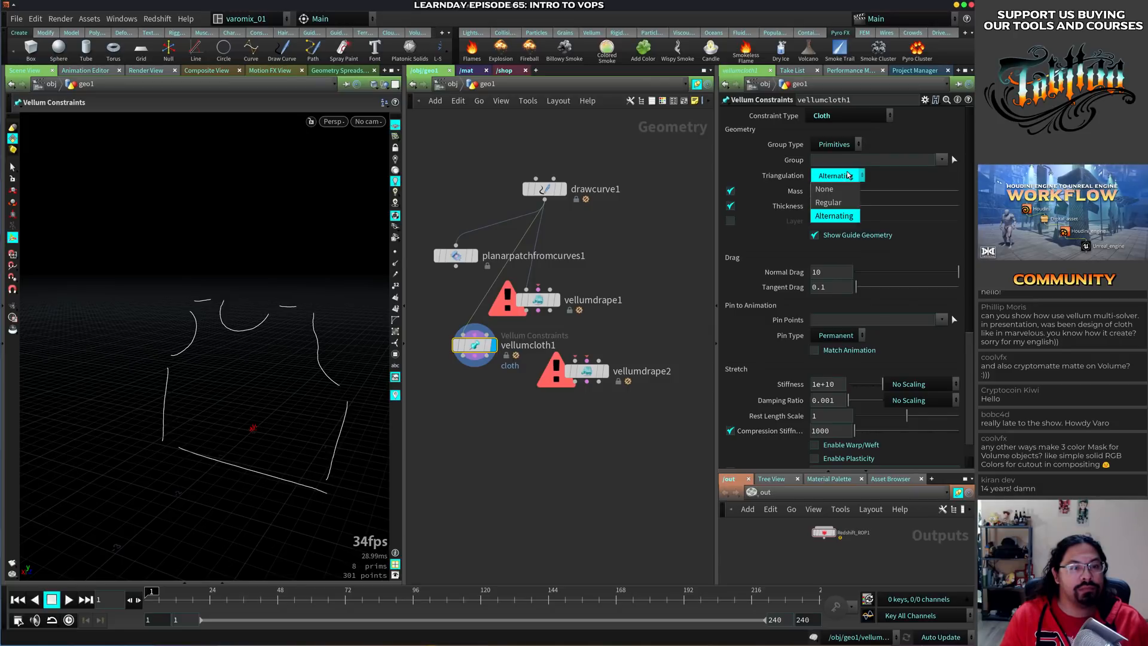
click(905, 144)
click(865, 118)
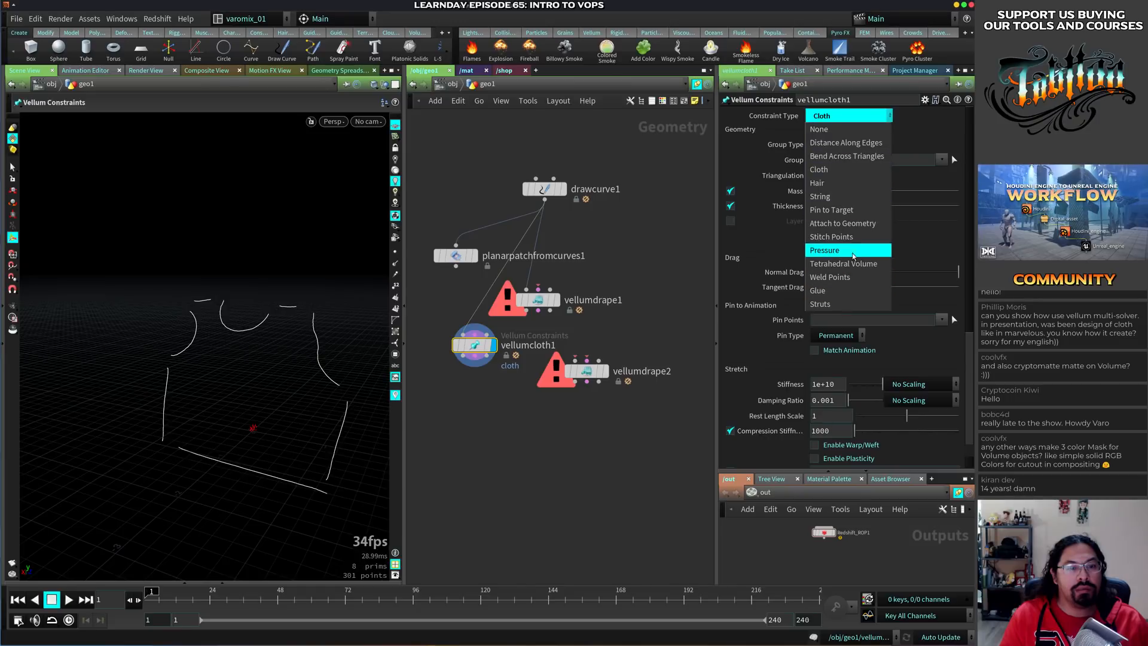
click(610, 264)
click(645, 275)
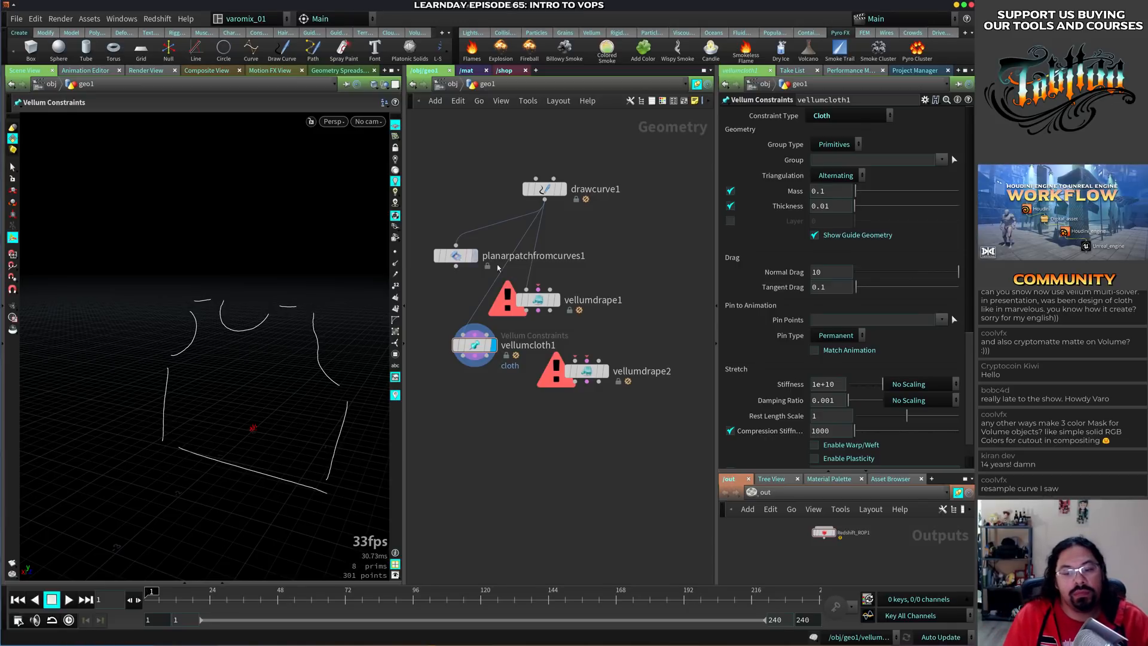
key(Tab)
text(resa)
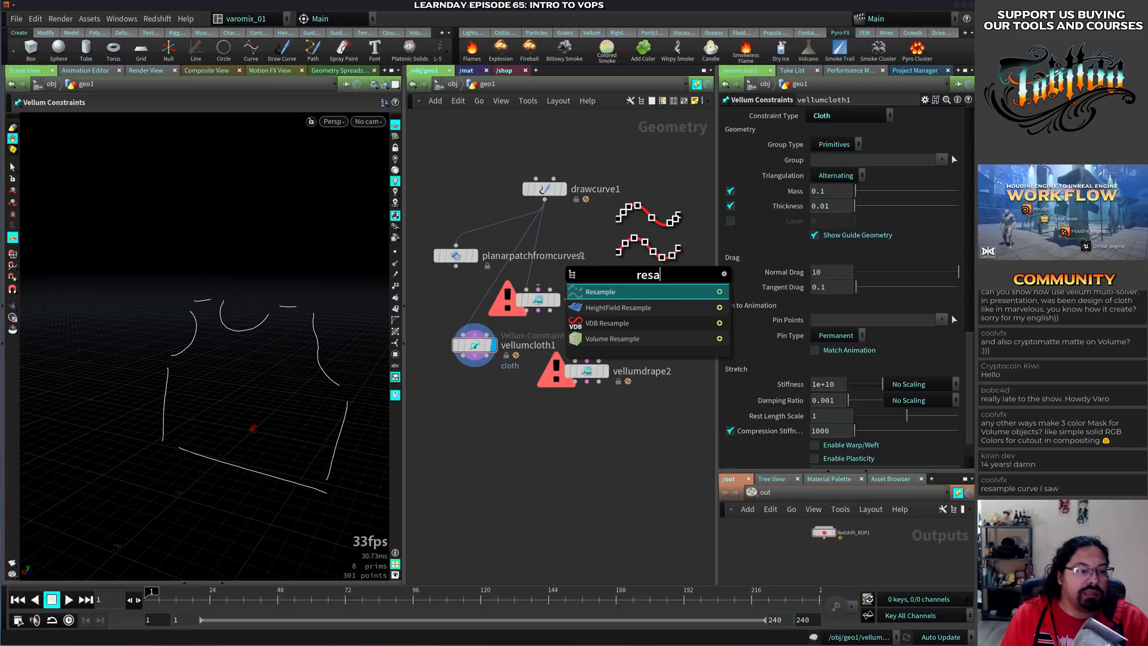
key(Escape)
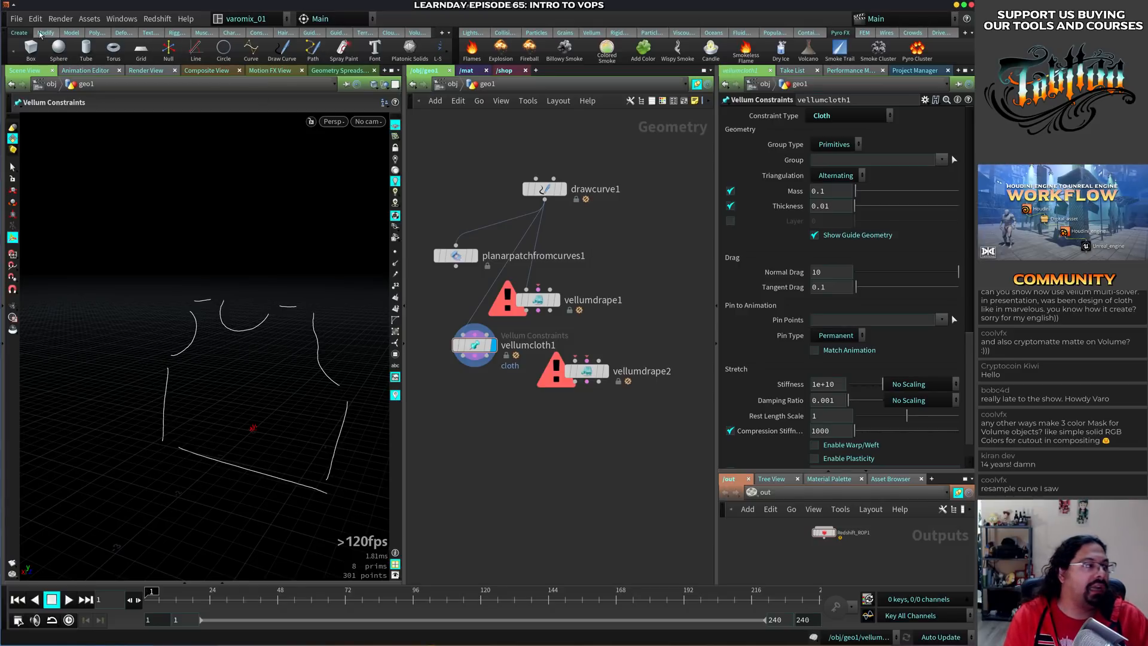
Start opening a scene file and browse to /media/MIXNAS/HOUDINI_STUFF/samples/Vellum/
click(17, 18)
key(Escape)
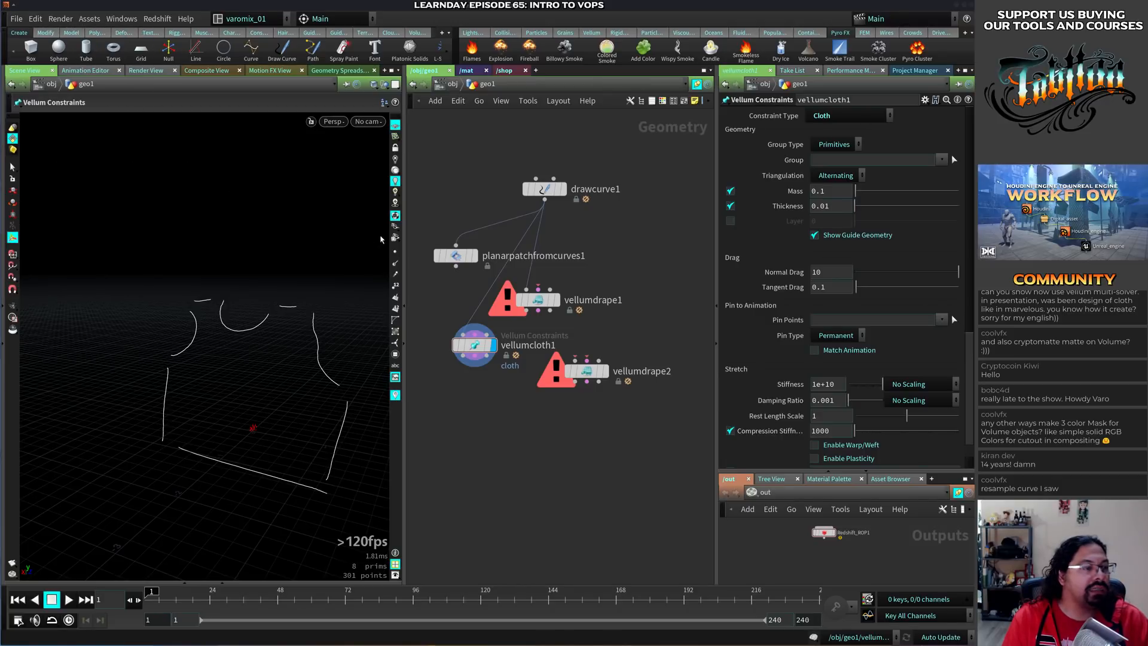
key(ctrl+o)
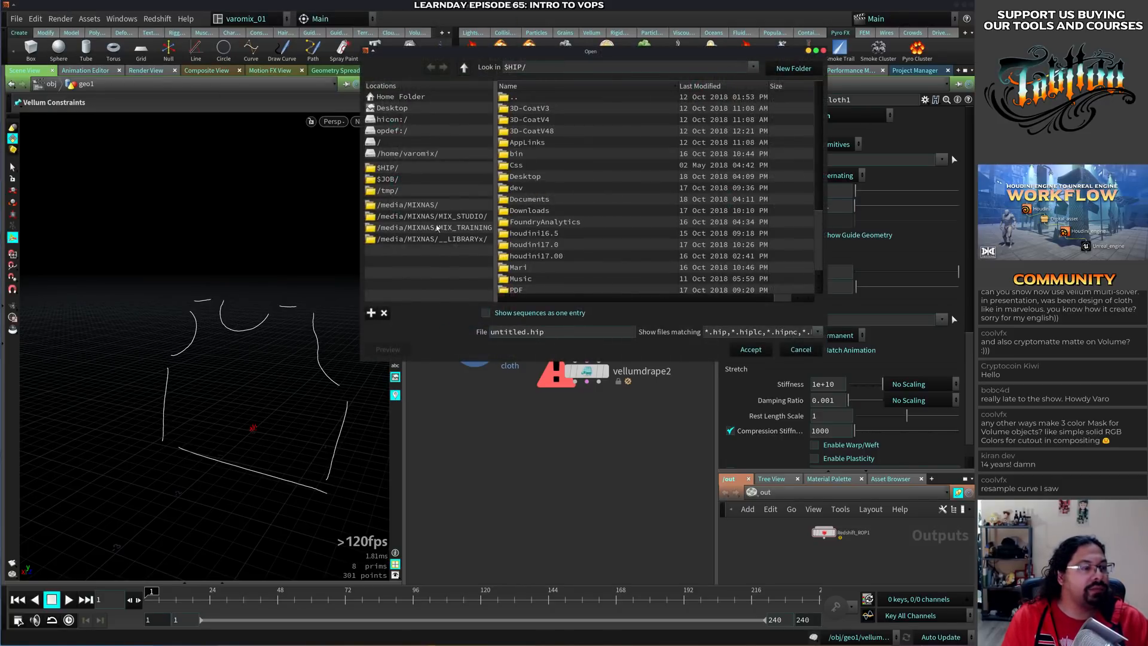
click(418, 206)
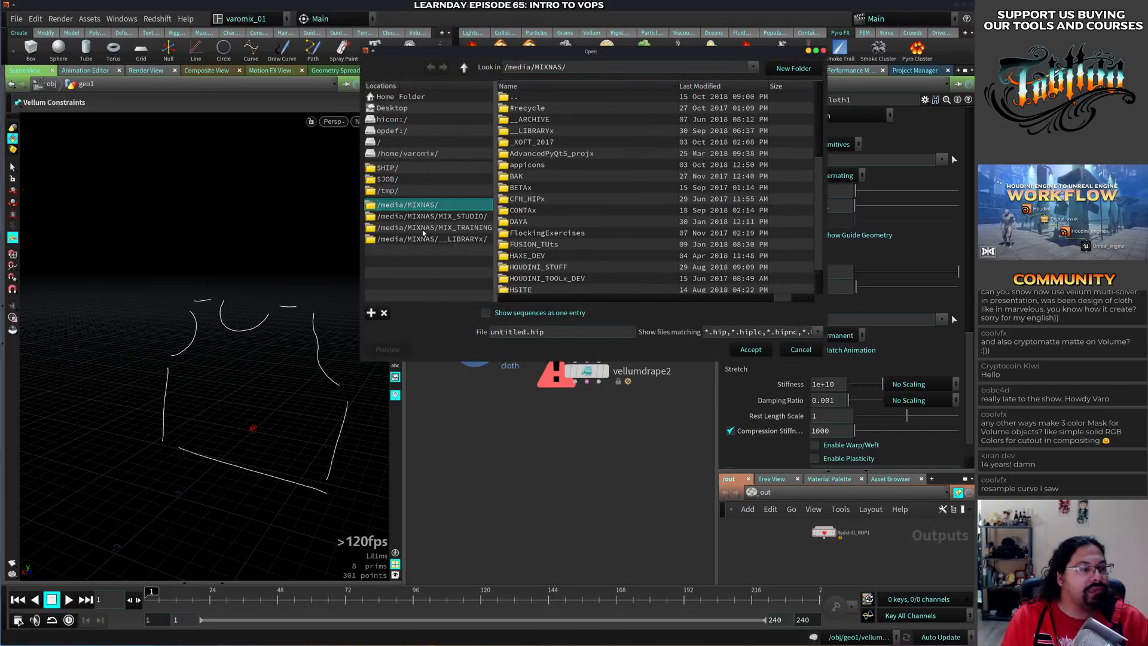
click(555, 267)
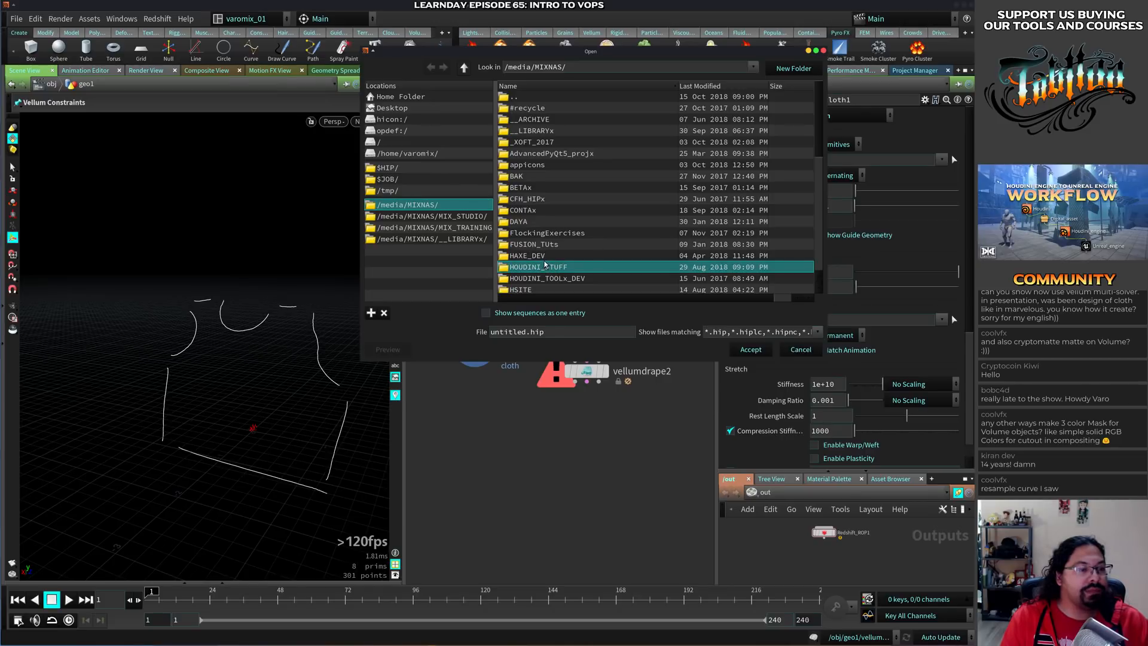
double_click(543, 266)
click(526, 154)
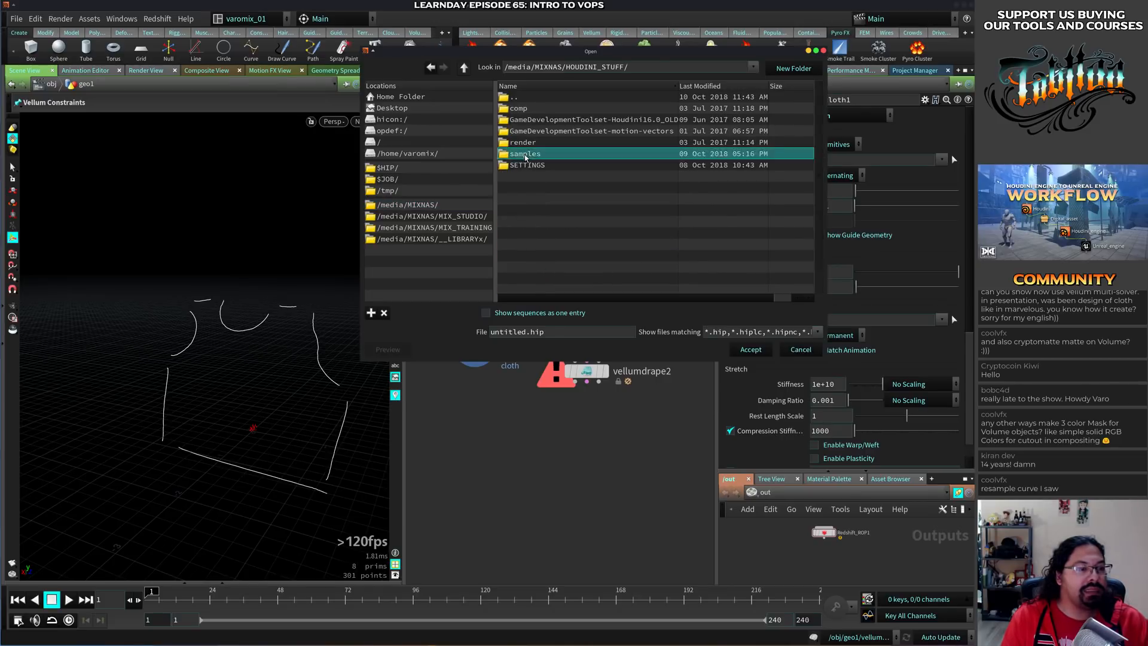
double_click(525, 155)
scroll(822, 103, down, 10)
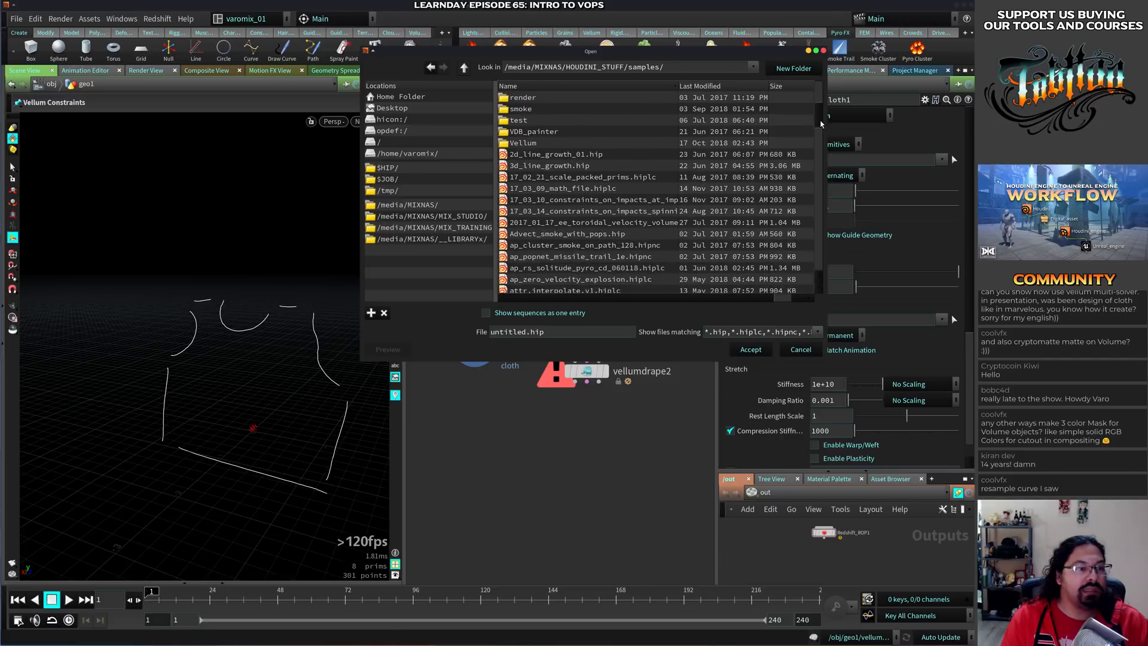
double_click(520, 156)
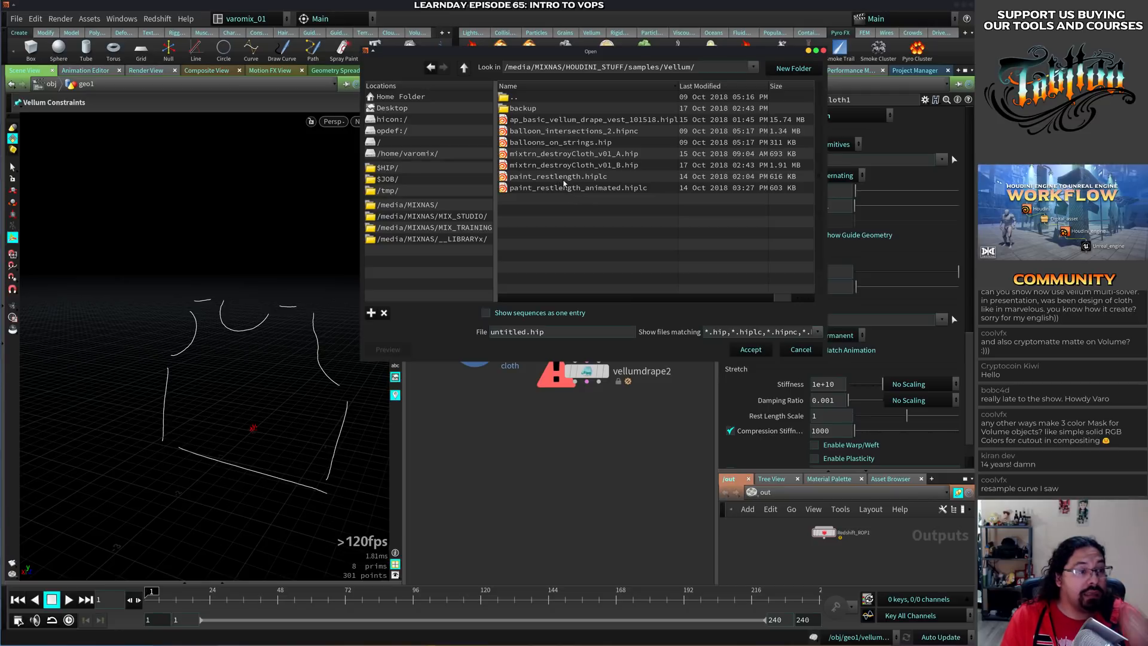
Load ap_basic_vellum_drape_vest_101518.hiplc, discarding the changes to untitled.hip and accepting the limited commercial session
double_click(578, 123)
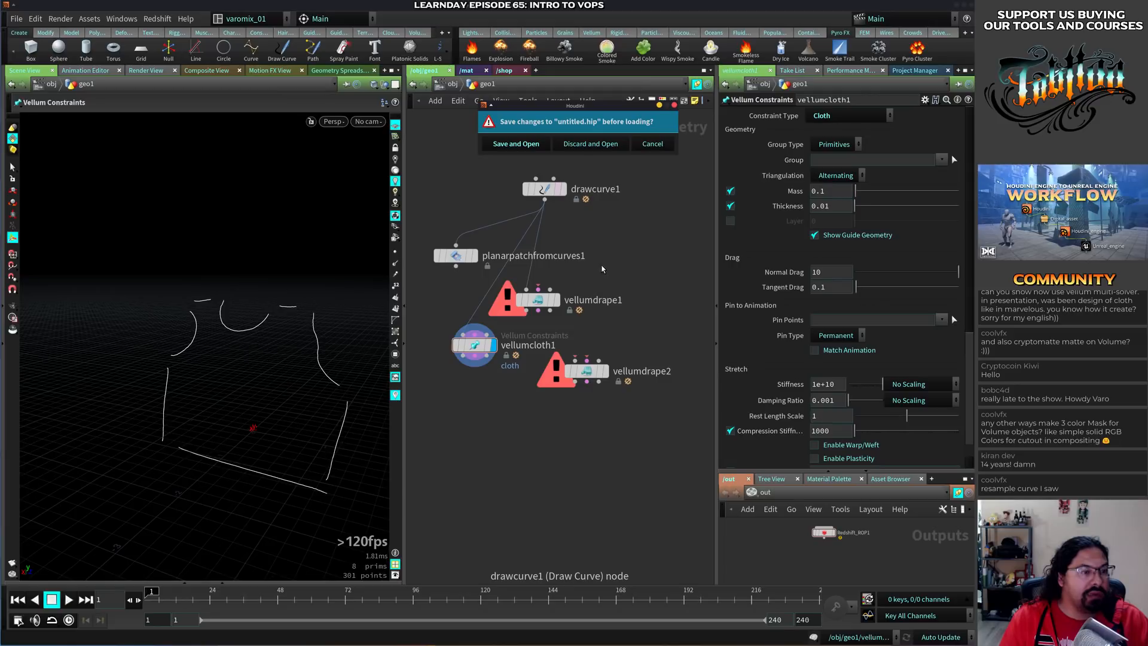
click(591, 142)
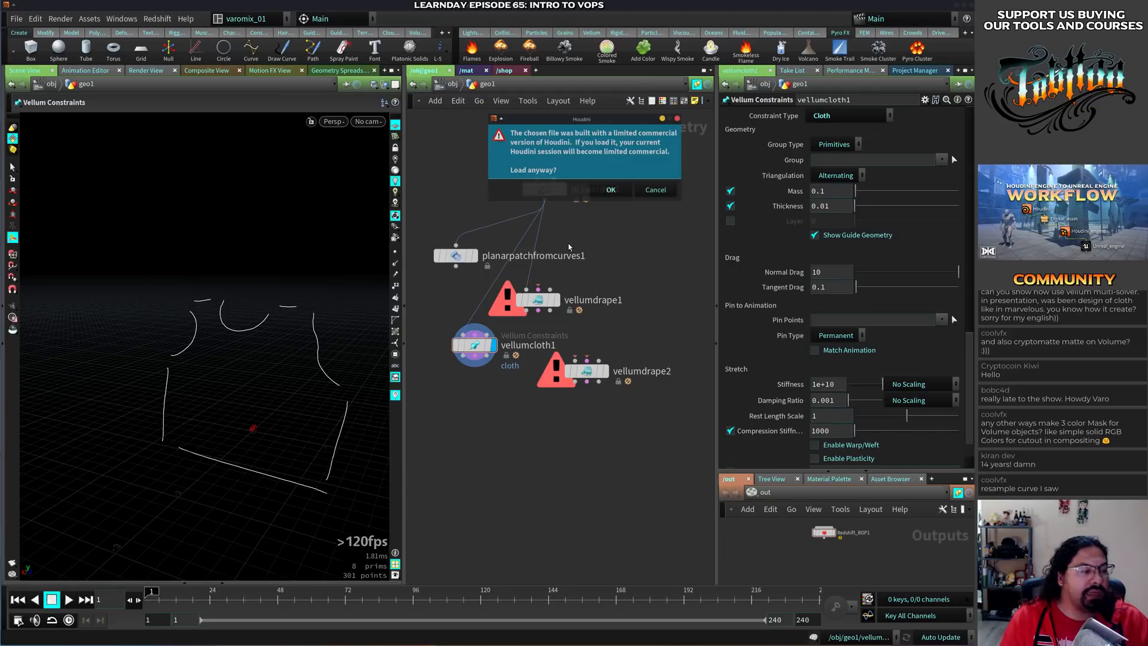
click(609, 187)
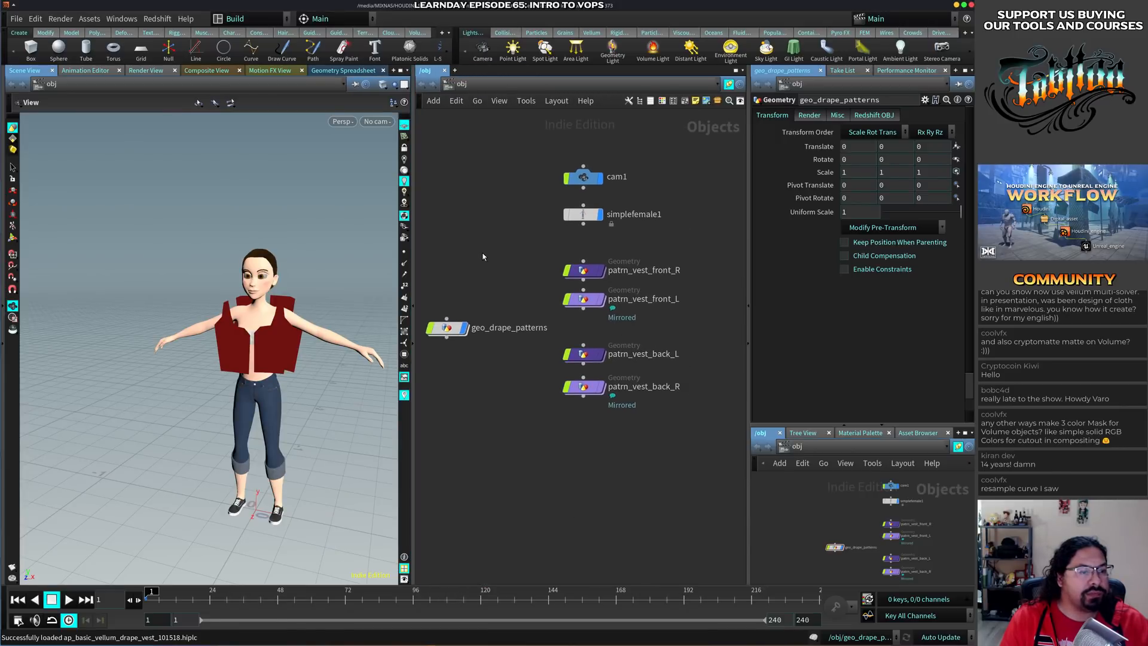
Enter geo_drape_patterns, display merge1 and examine the vest's merged pattern pieces
double_click(446, 327)
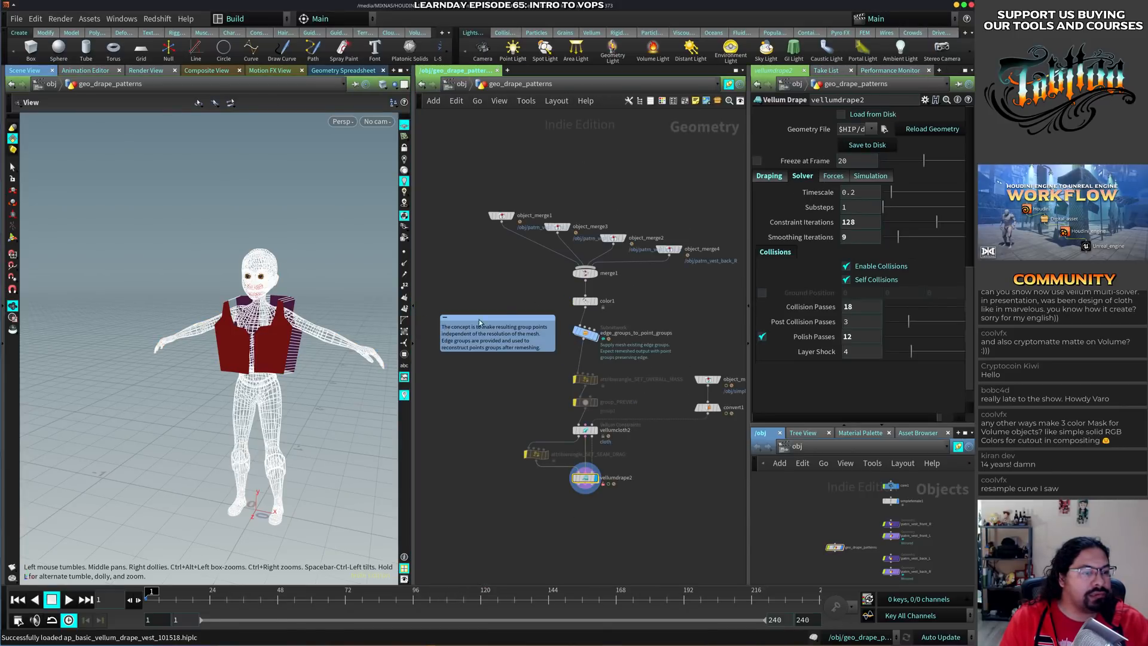
scroll(525, 267, up, 2)
click(622, 246)
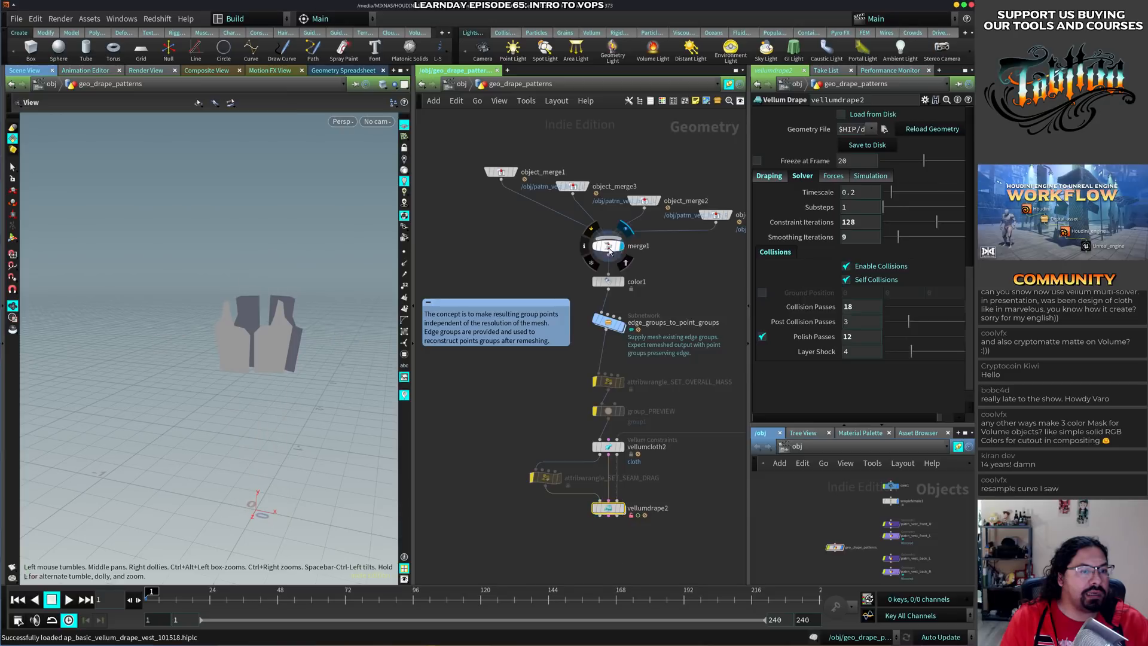
key(space+g)
drag(208, 336, 262, 322)
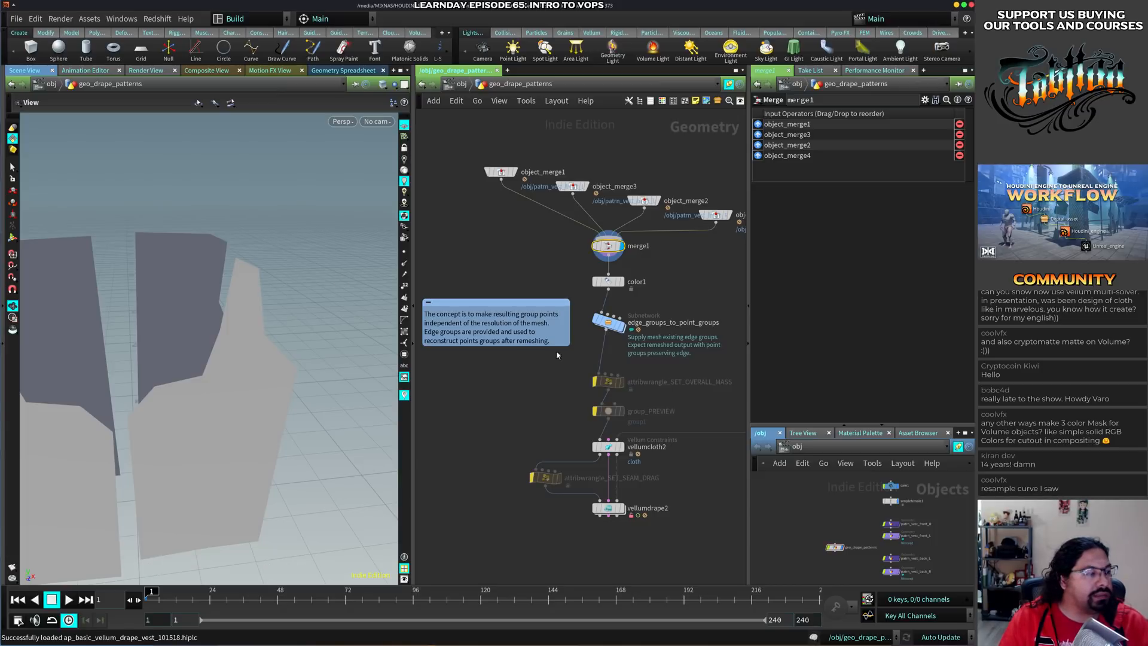
Check the edge_groups_to_point_groups parameters, and display vellumcloth2 to inspect its mesh and cloth settings
click(608, 322)
middle_drag(657, 284, 660, 273)
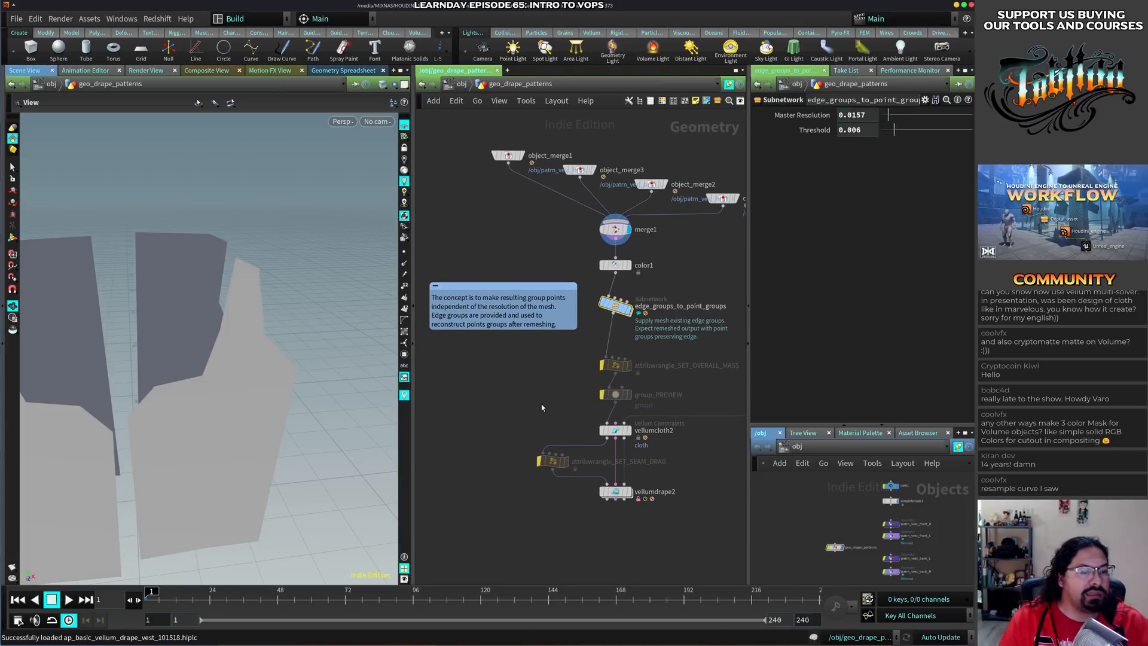
middle_drag(541, 407, 505, 319)
click(578, 344)
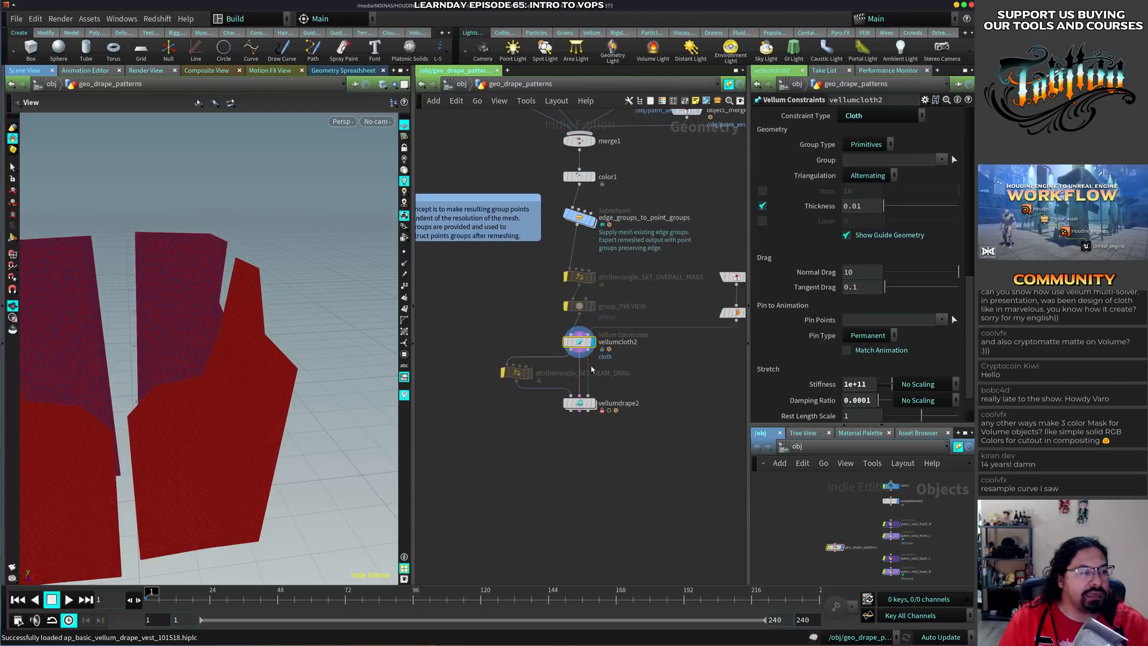
Display vellumdrape2 on the character and inspect the weld seams in its Draping settings
mouse_move(648, 375)
middle_down()
mouse_move(637, 354)
mouse_move(651, 361)
middle_up()
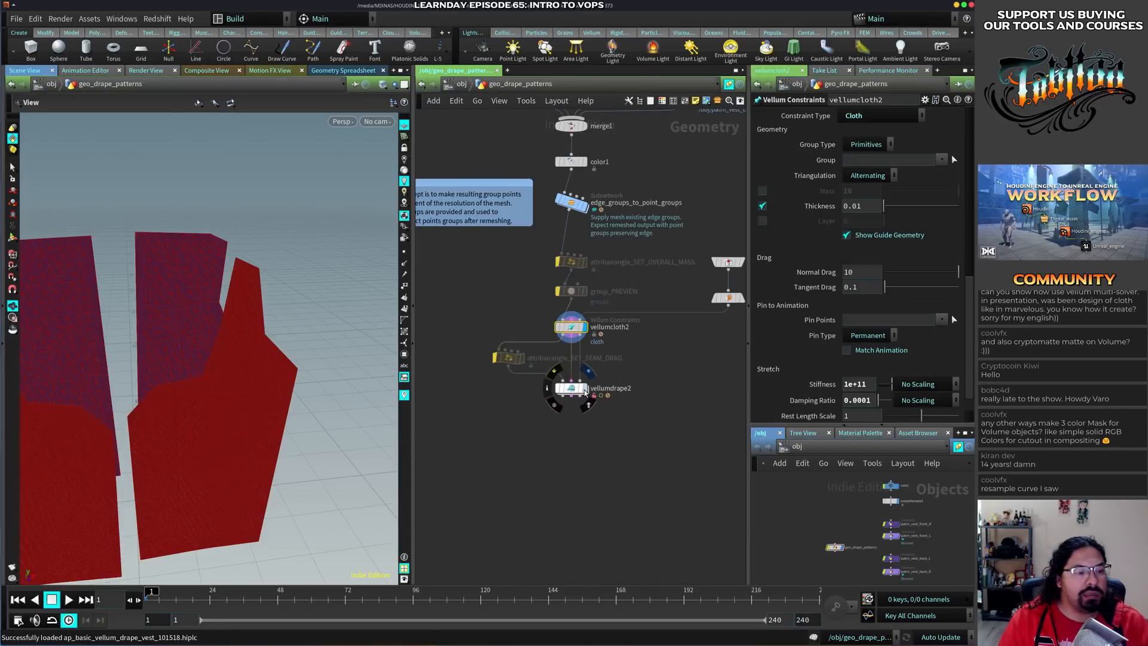
click(584, 390)
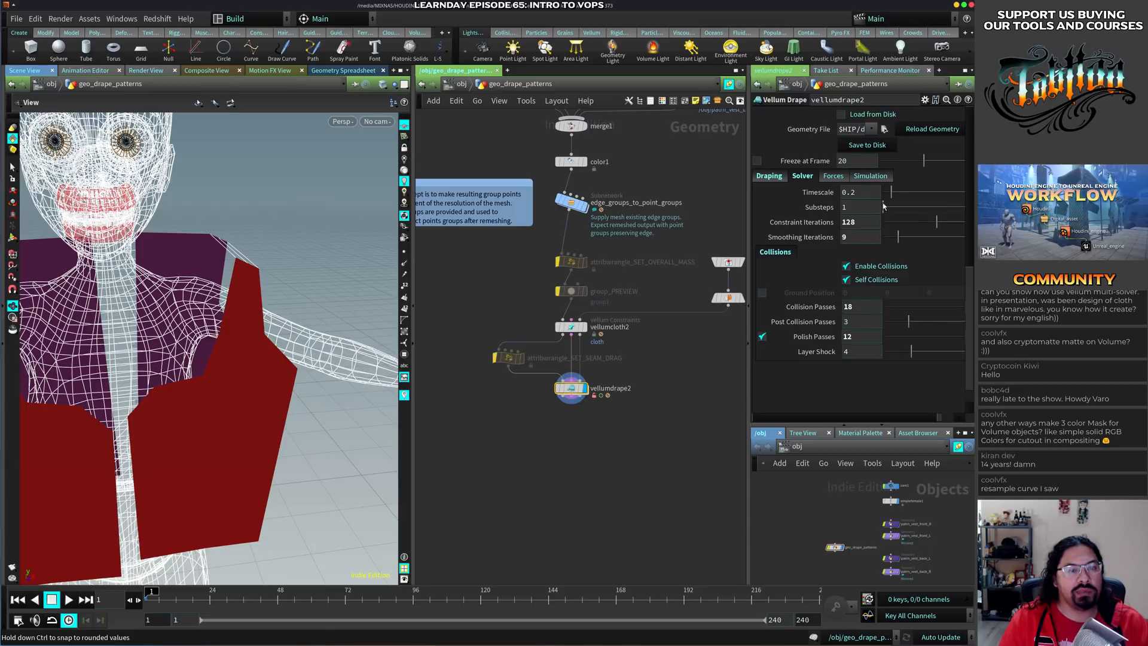
click(768, 176)
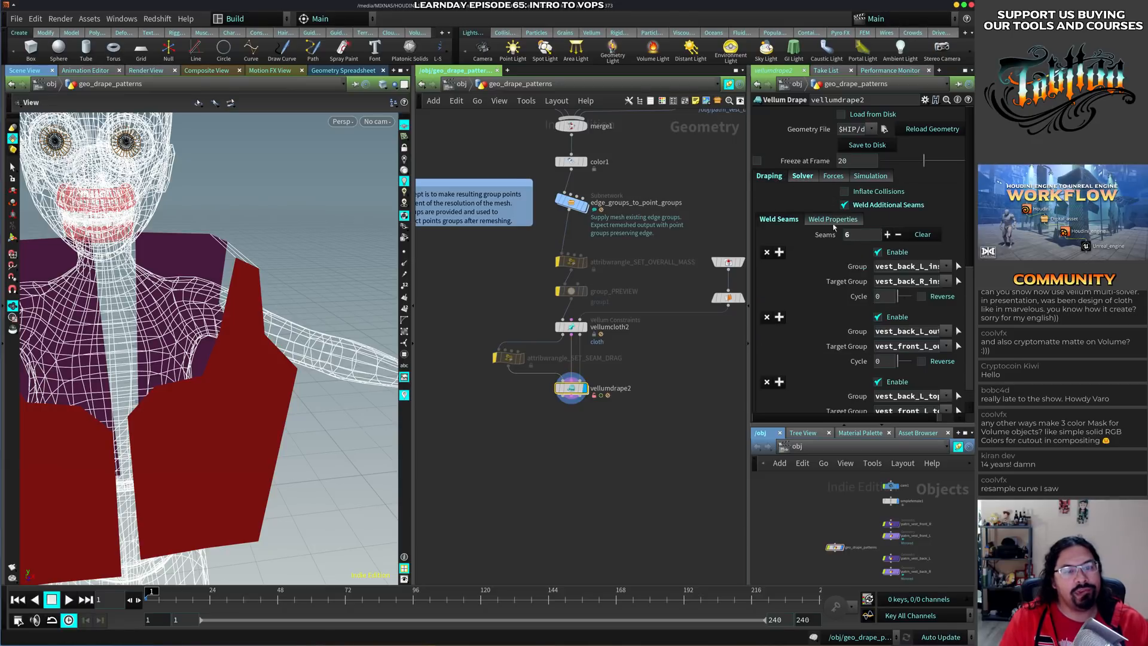
Switch to the other, empty Houdini session, add a Geometry object and enter its network
key(alt+Tab)
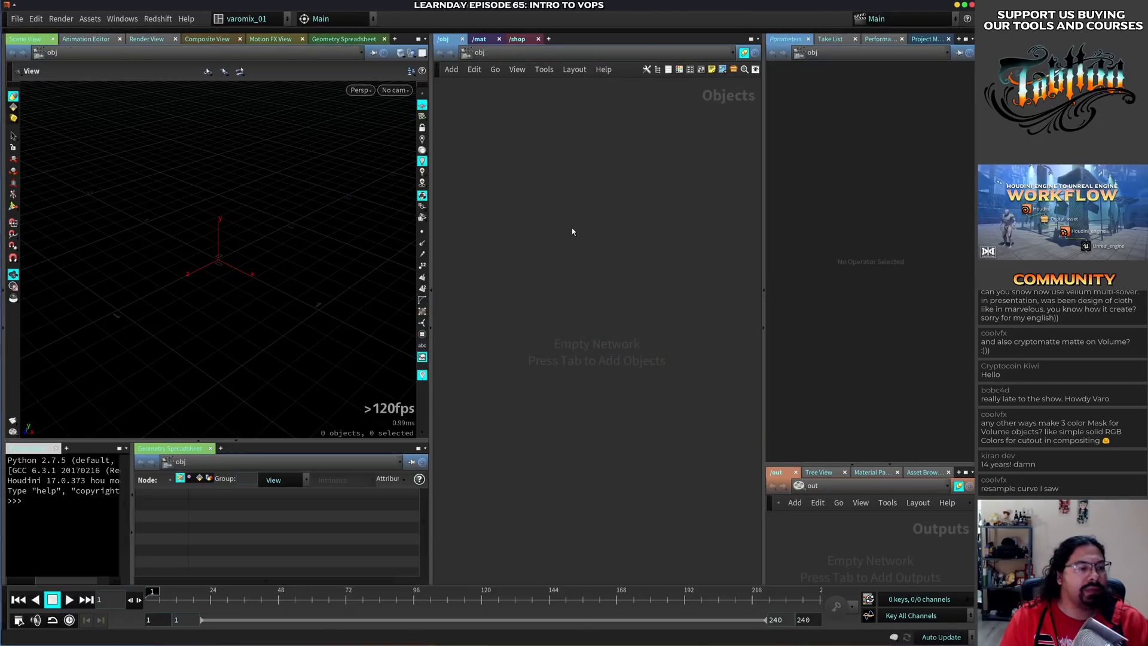
key(Tab)
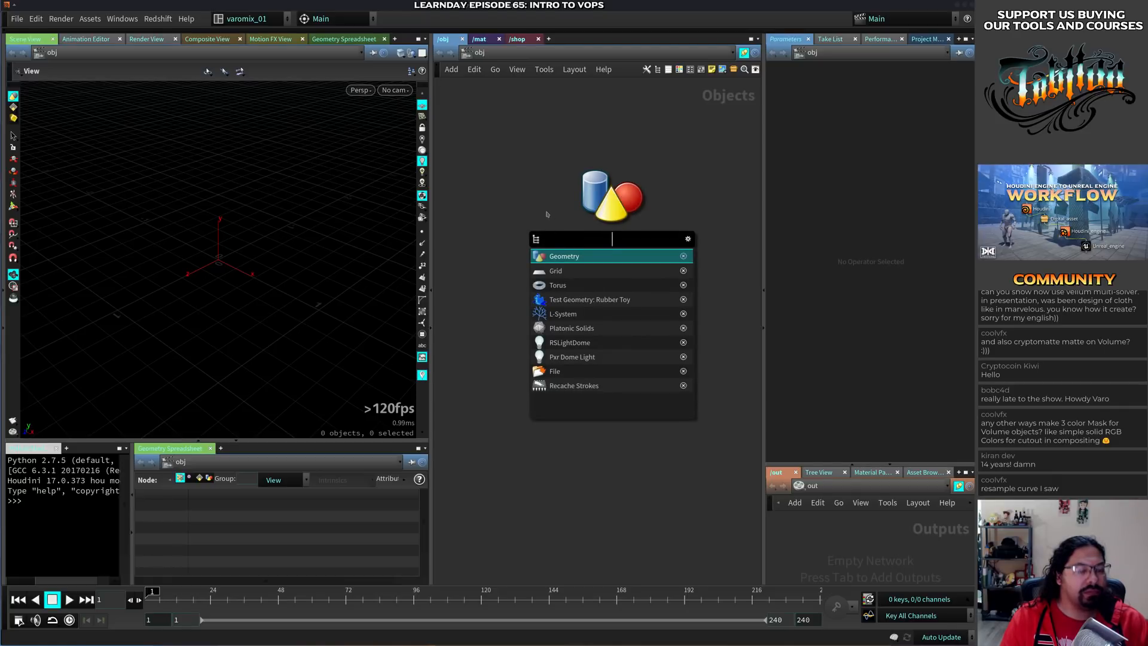
text(geo)
key(Return)
click(532, 225)
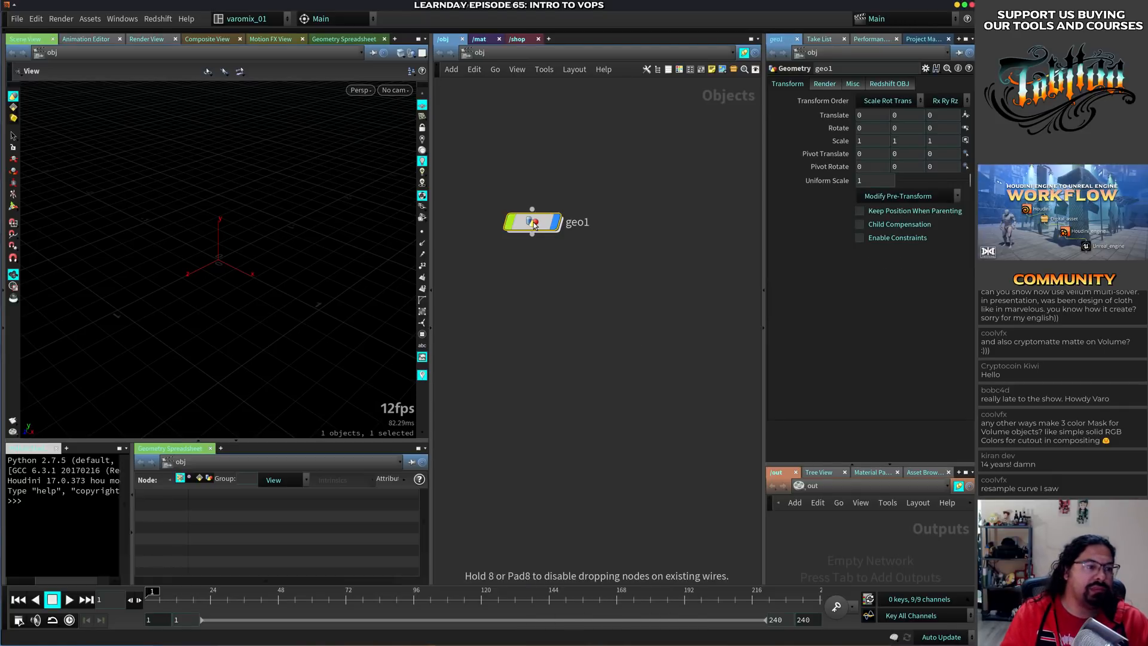
double_click(532, 225)
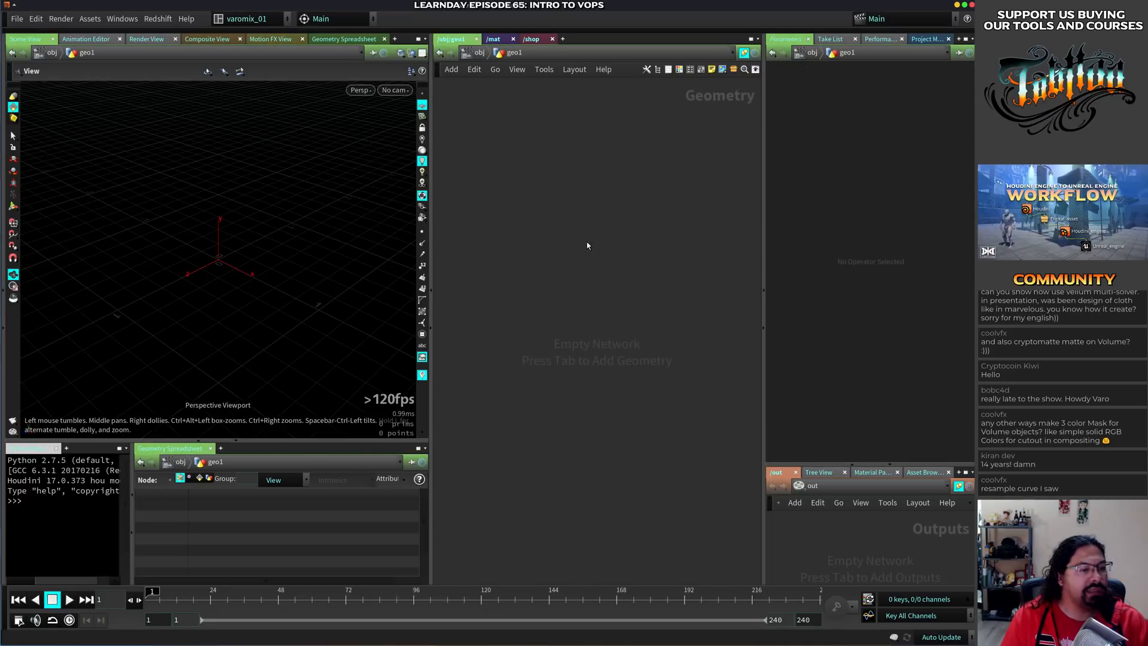
Set the scene viewport to the orthographic Right view
key(space+2)
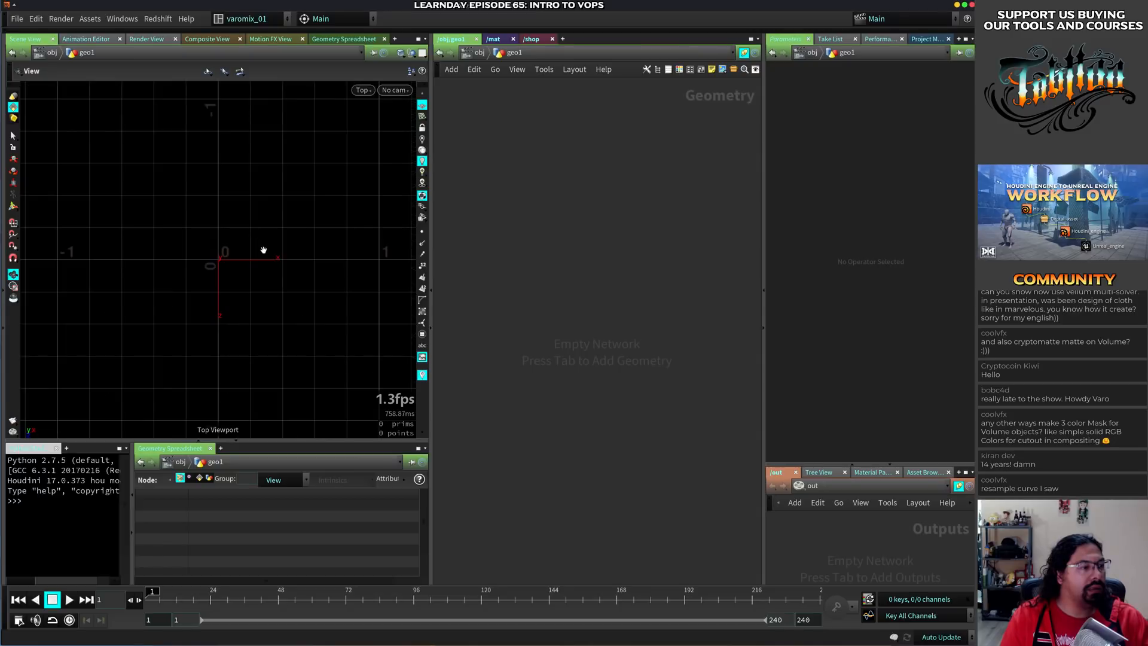
scroll(275, 239, up, 2)
key(space+4)
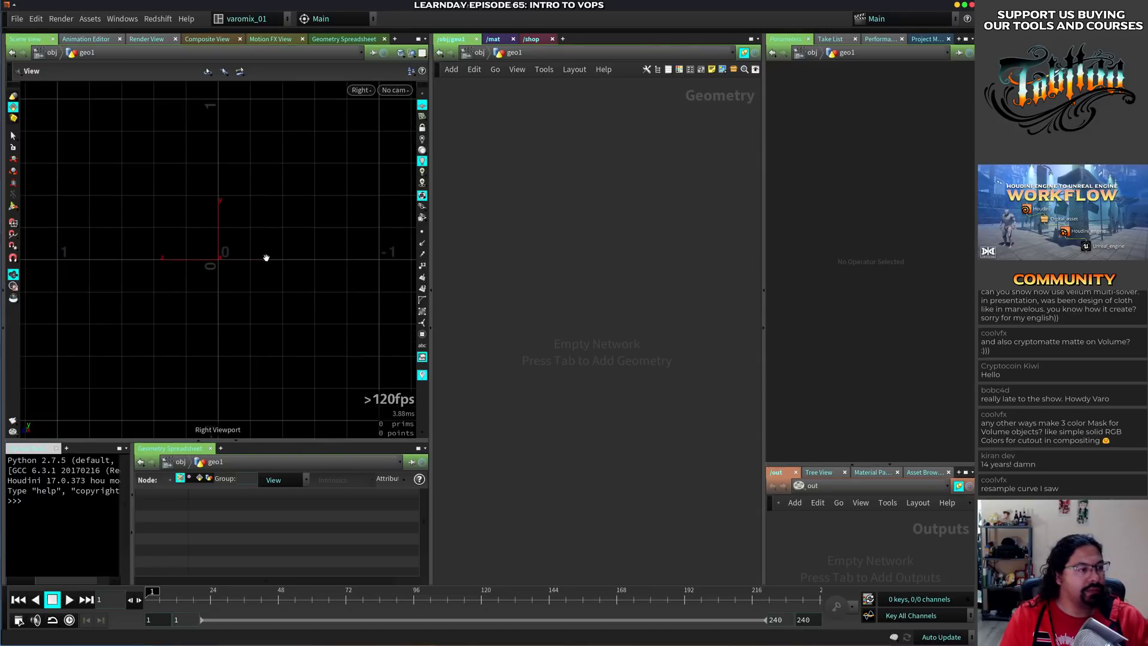
key(Tab)
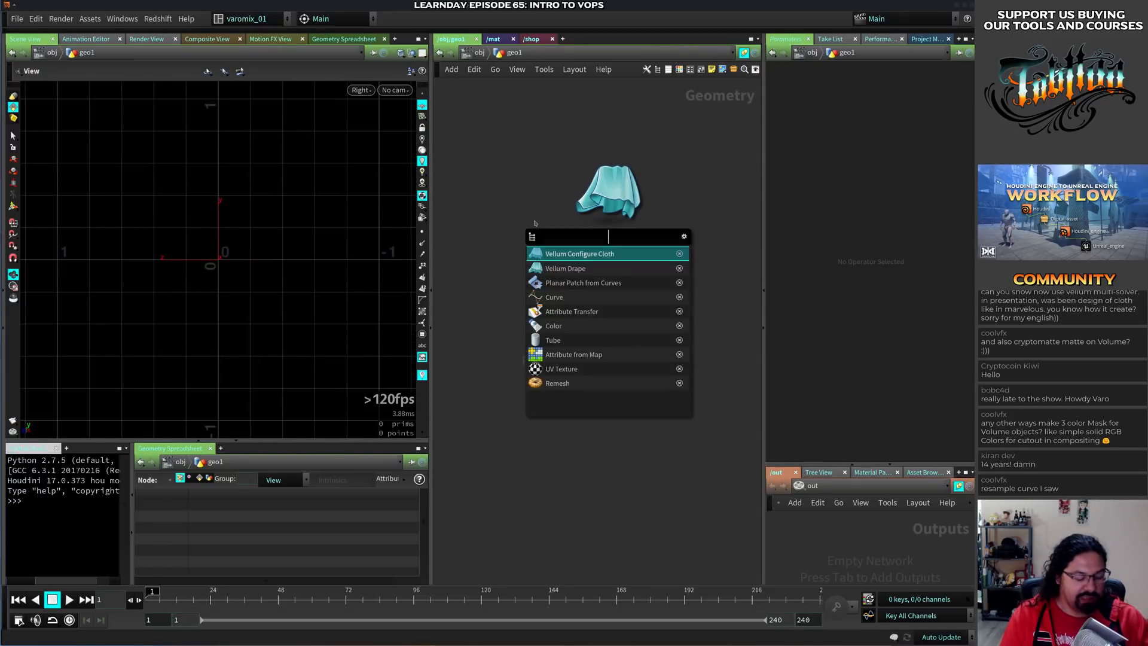
text(cu)
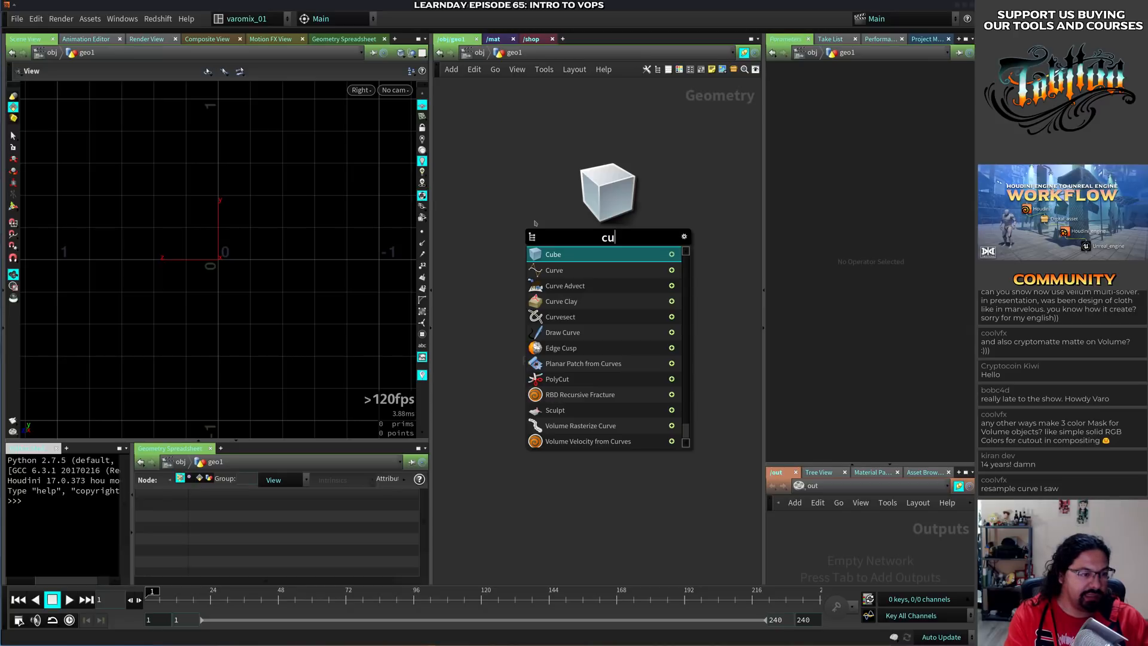
key(Down)
key(Return)
click(578, 200)
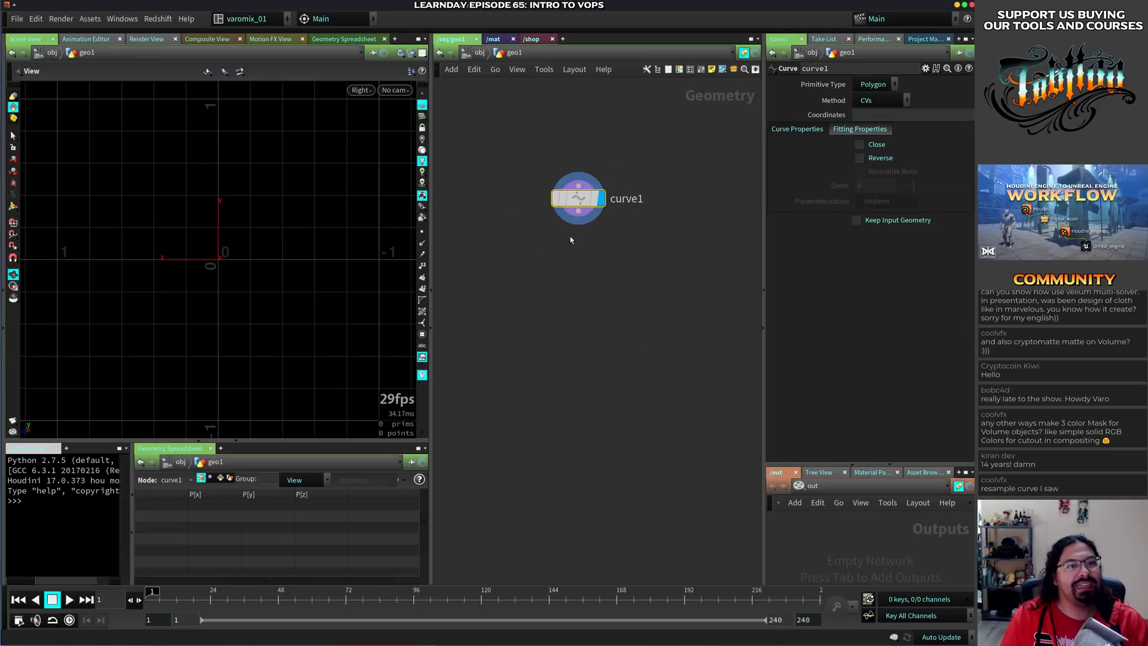
key(Delete)
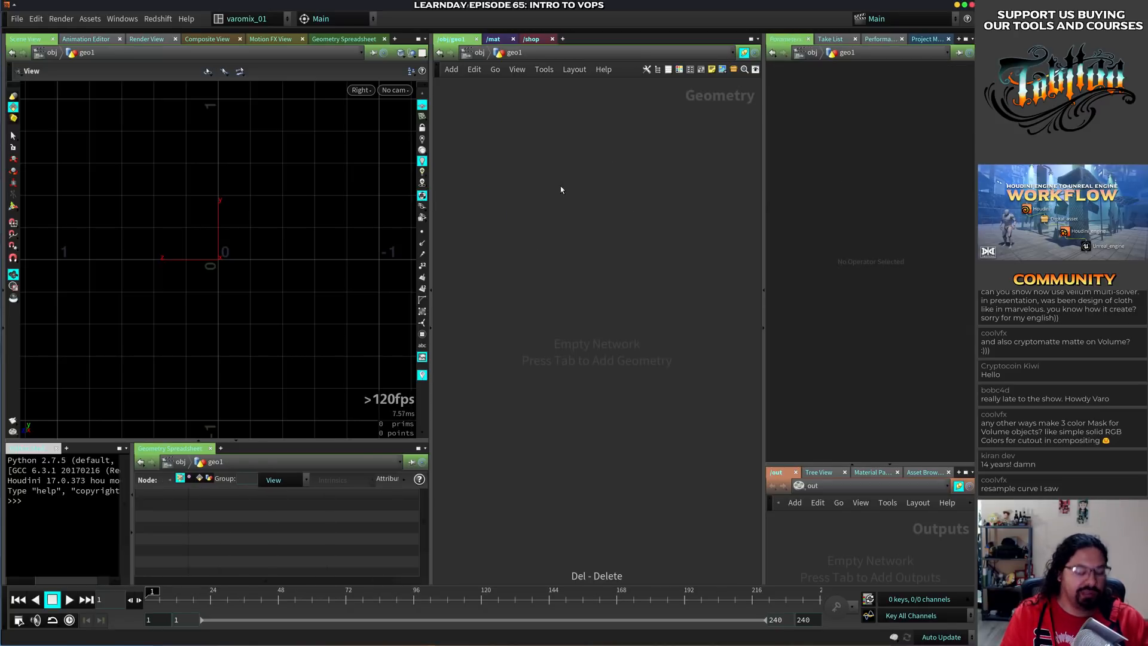
Add a Draw Curve node in the geo1 network
key(Tab)
text(dra)
key(Return)
click(616, 180)
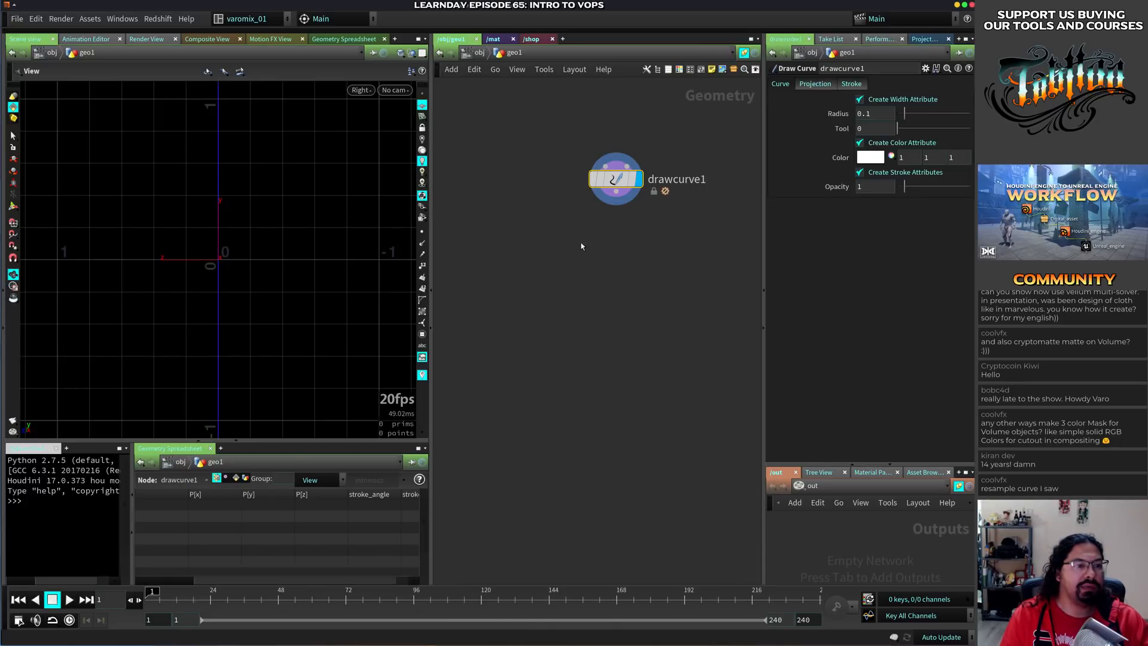
Try to draw several freehand strokes with the Draw Curve node in the orthographic Right view
middle_drag(256, 225, 219, 271)
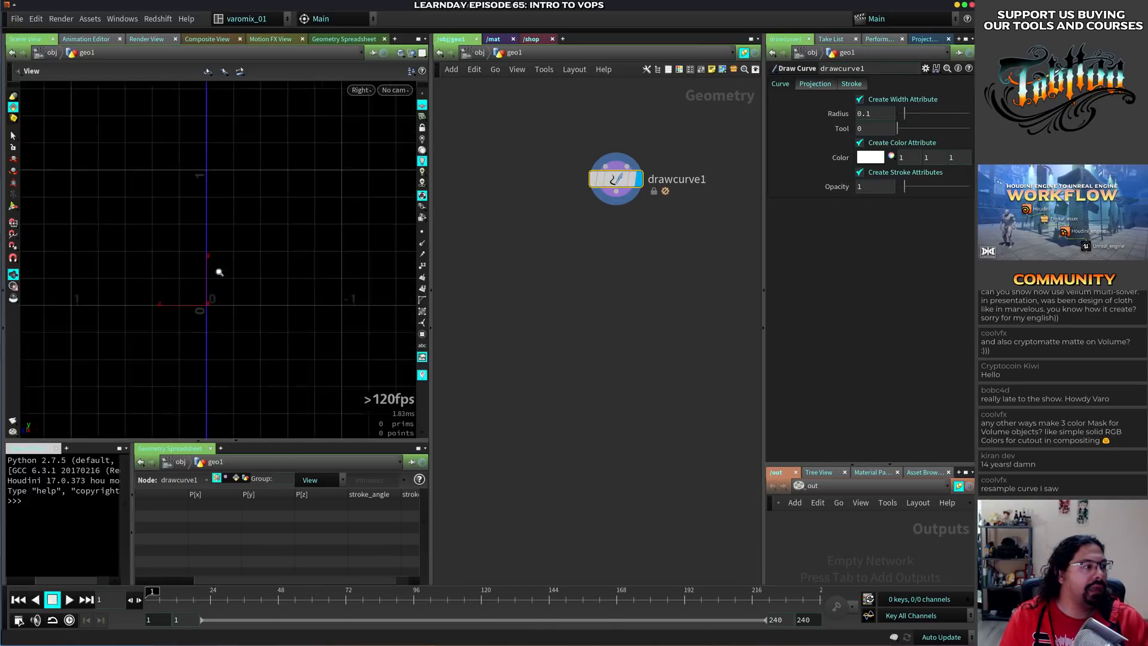
scroll(220, 272, down, 1)
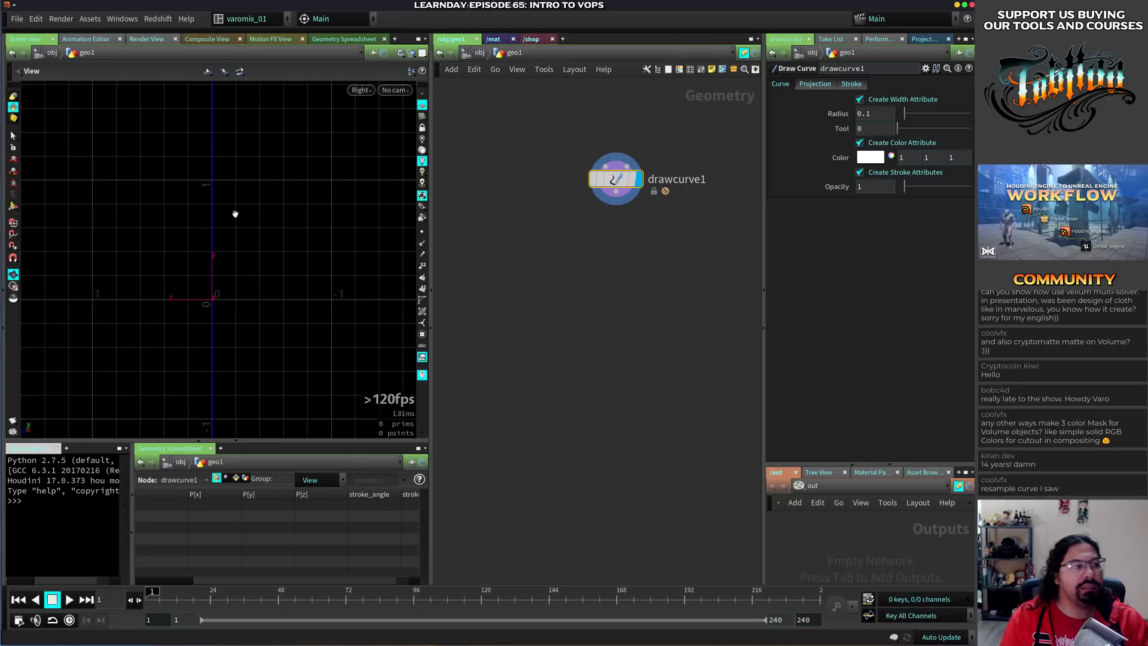
scroll(284, 221, up, 2)
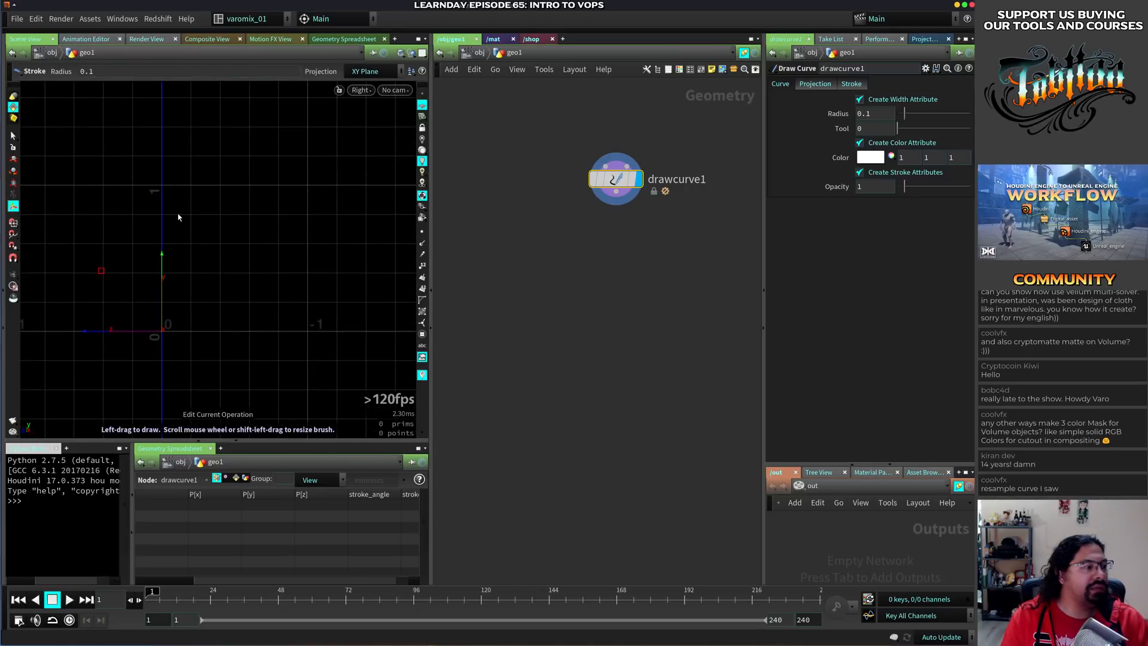
drag(175, 214, 203, 239)
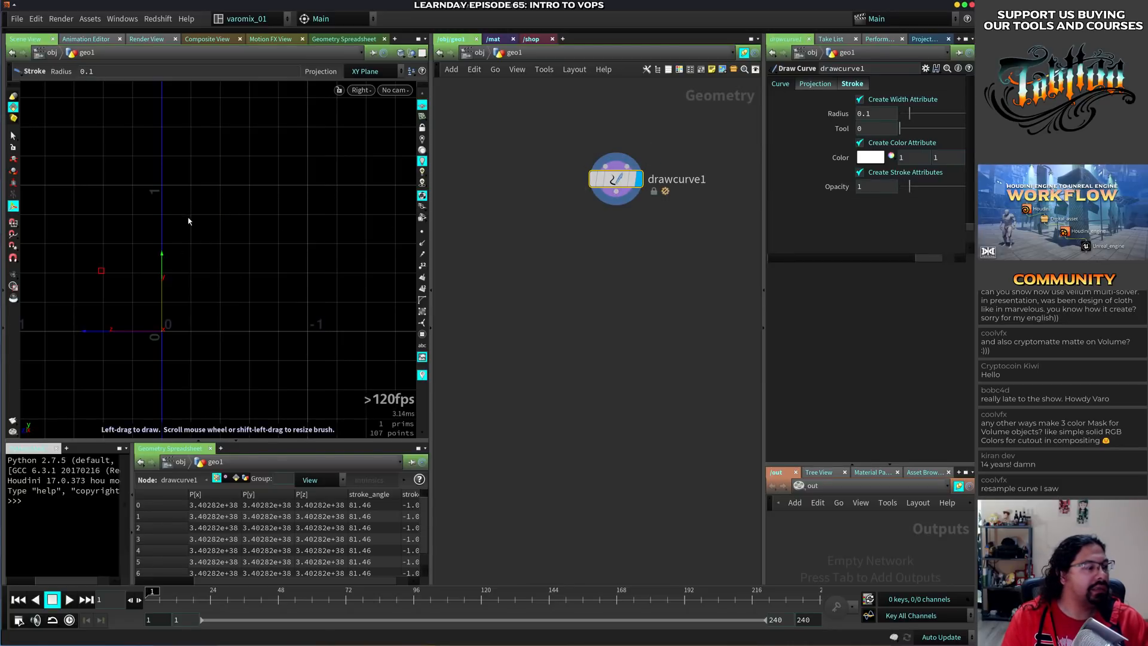
drag(180, 221, 206, 252)
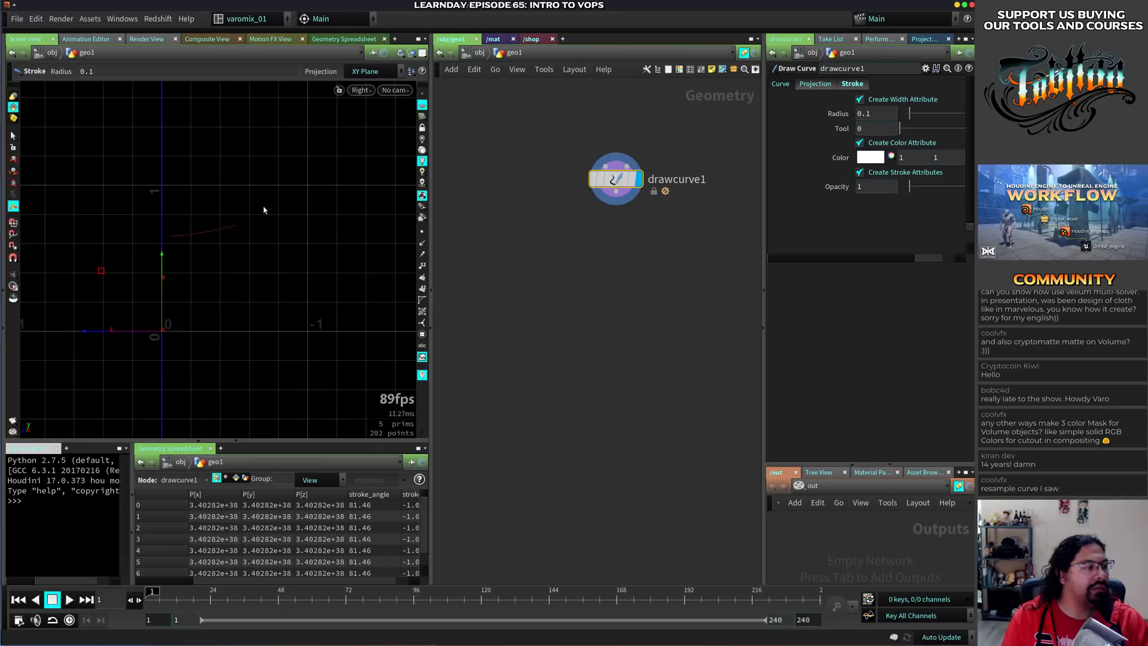
key(s)
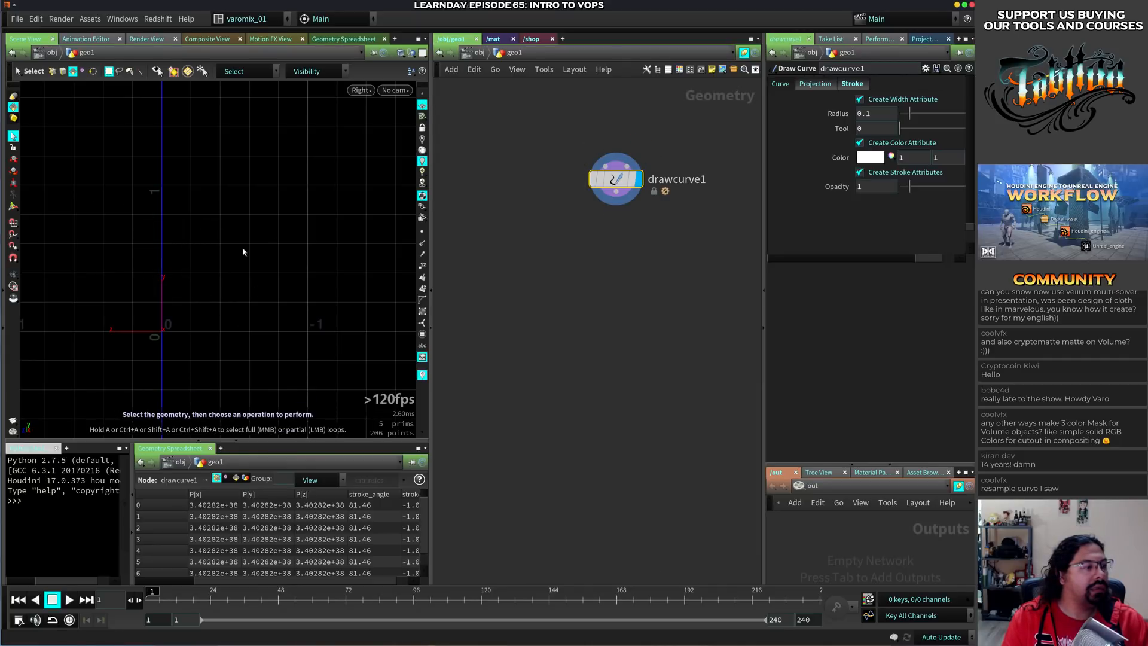
key(Return)
drag(160, 178, 239, 231)
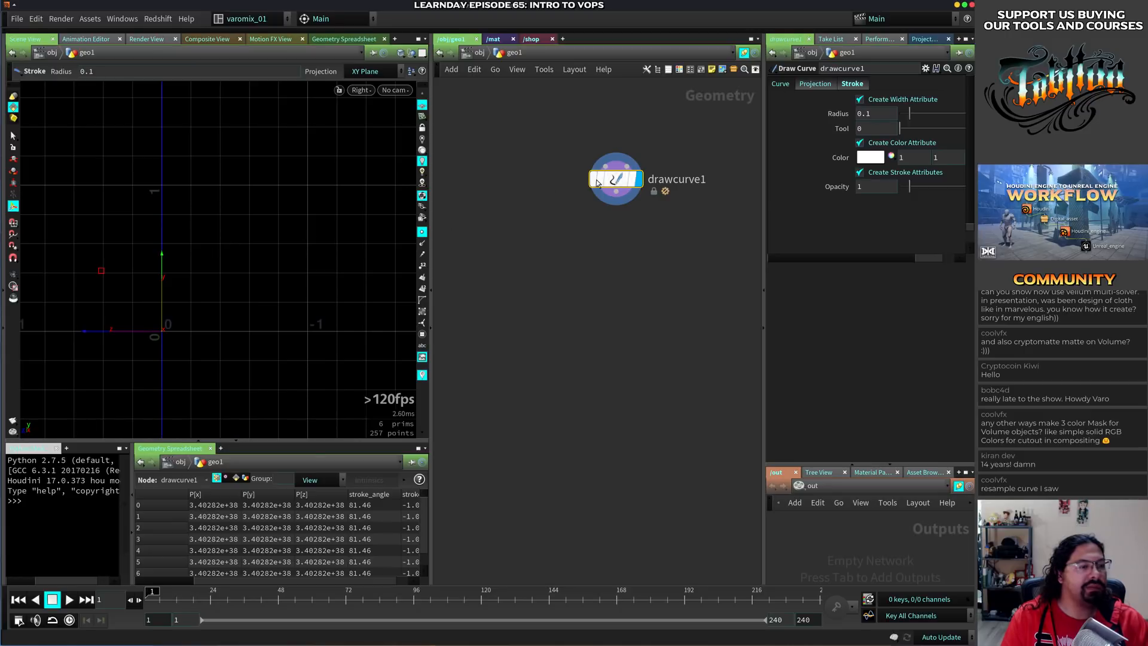
drag(213, 309, 207, 302)
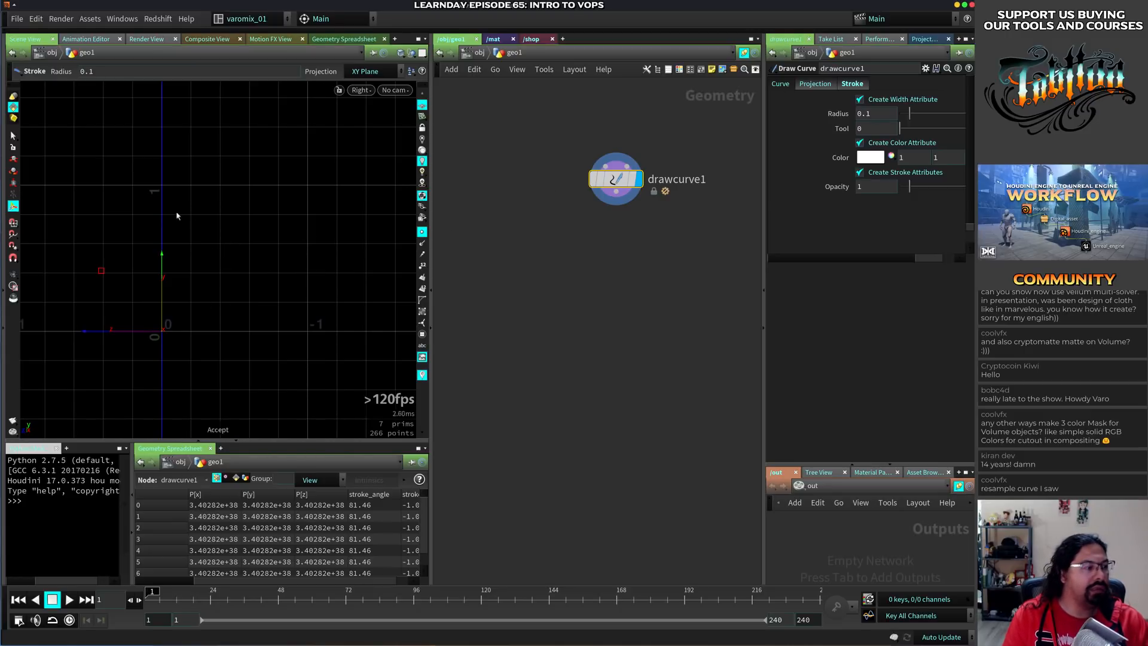
drag(249, 216, 254, 241)
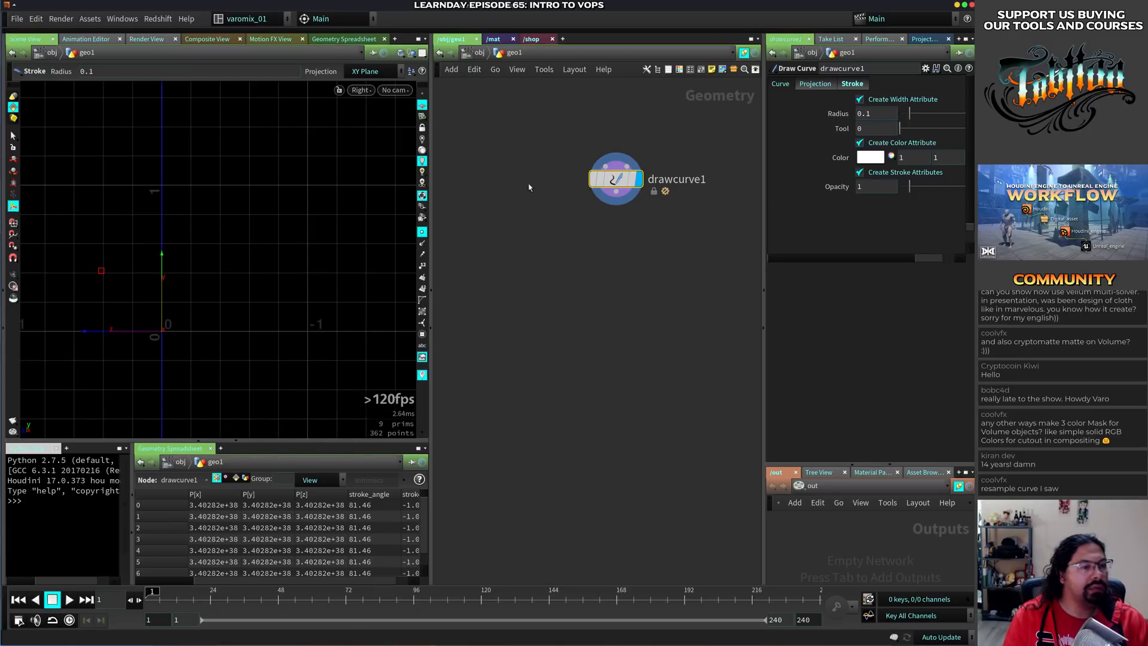
Review the Draw Curve projection settings and switch the viewport to the orthographic Front view
drag(617, 178, 577, 167)
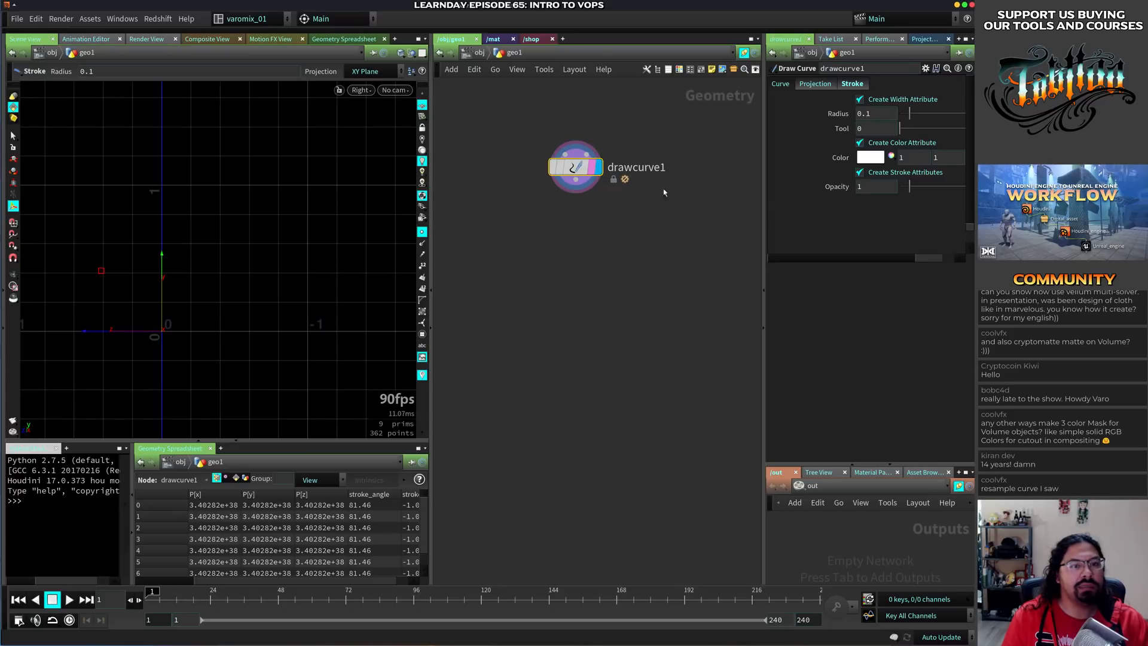
click(809, 87)
click(855, 85)
click(819, 87)
key(space+1)
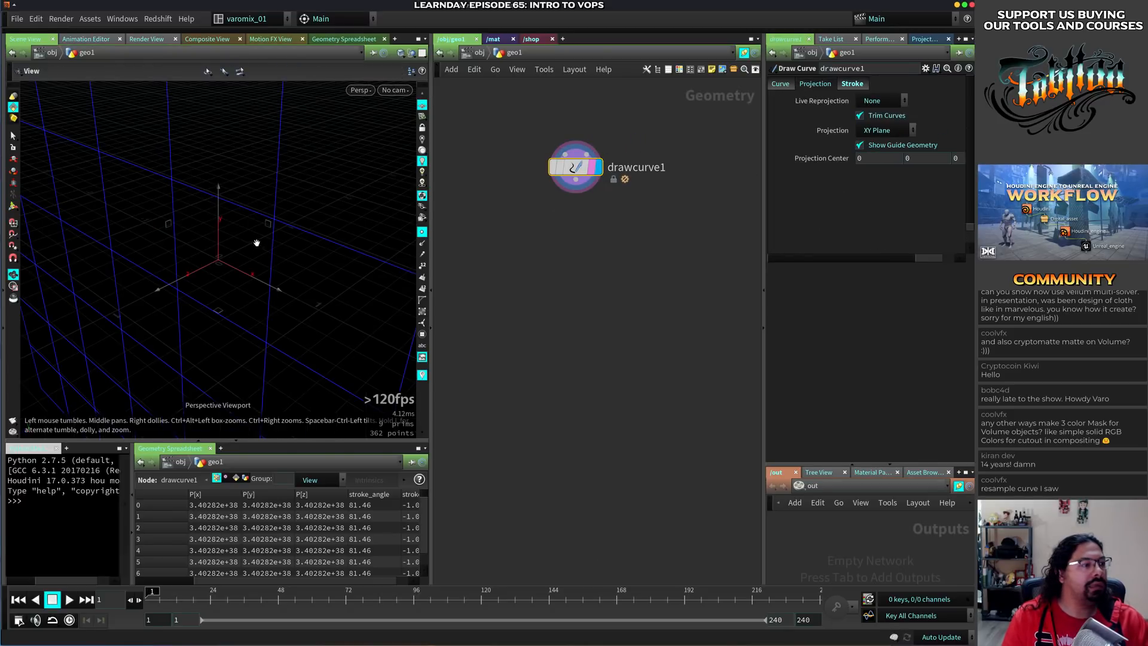
alt+middle_drag(163, 264, 189, 257)
key(space+3)
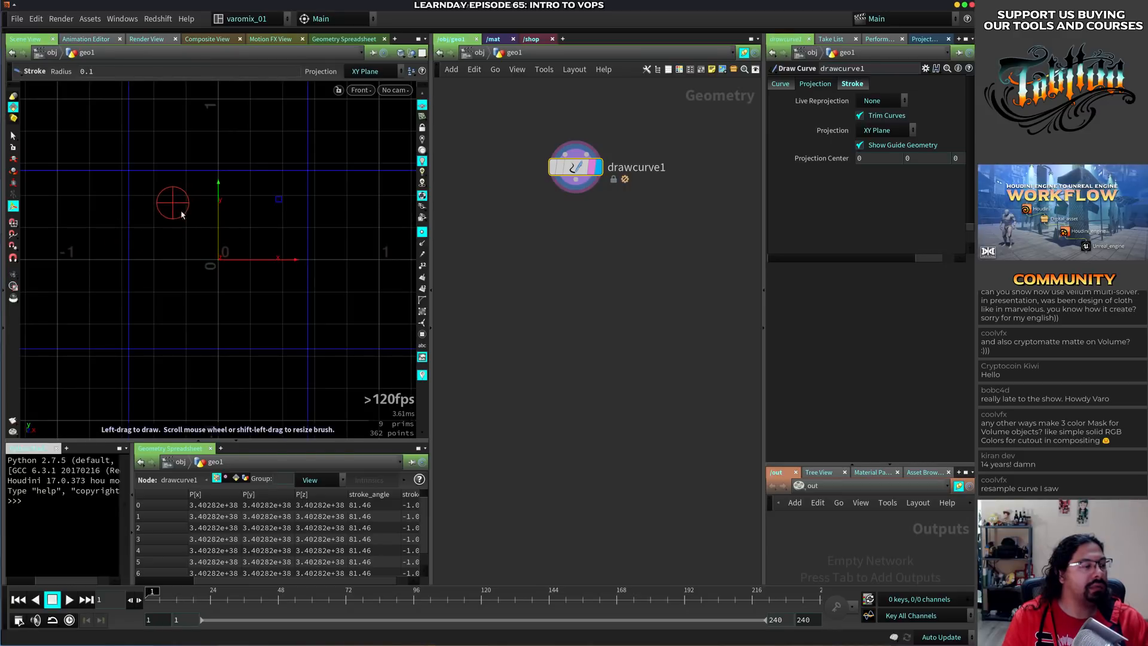
Draw a sleeveless top outline around the origin with freehand strokes, undoing and redrawing the hem, one side and its armhole
mouse_move(173, 204)
mouse_down()
mouse_move(284, 192)
mouse_move(276, 197)
mouse_move(306, 244)
mouse_move(302, 349)
mouse_move(313, 332)
mouse_move(166, 351)
mouse_move(141, 220)
mouse_move(173, 205)
mouse_up()
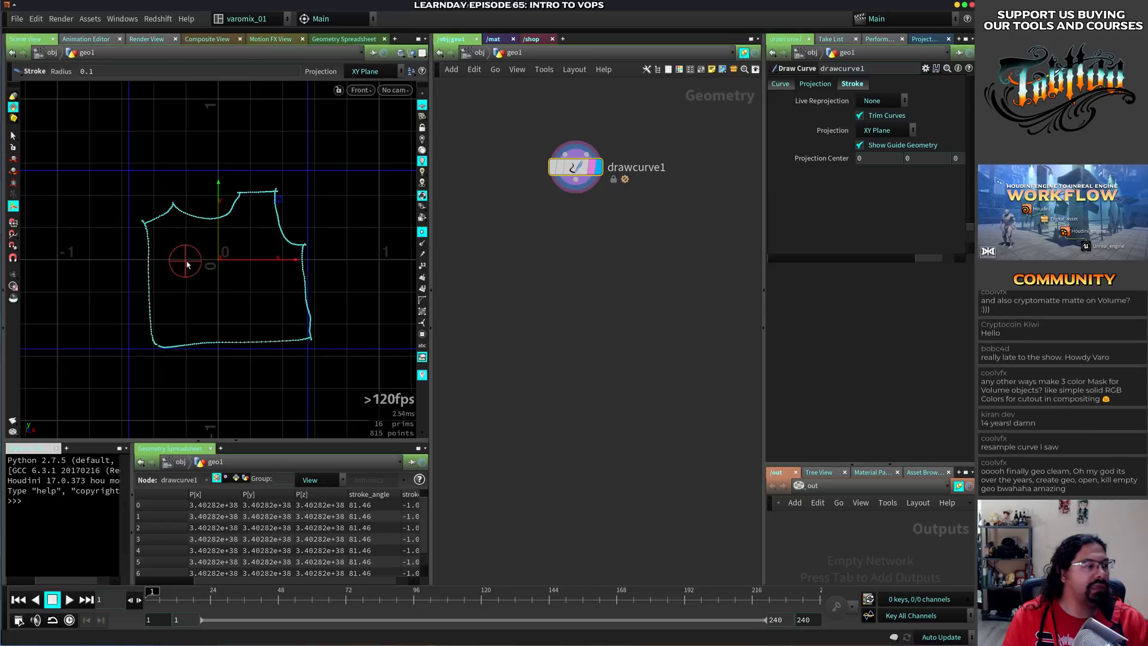
alt+middle_drag(189, 250, 198, 278)
alt+right_drag(198, 278, 217, 270)
key(ctrl+z)
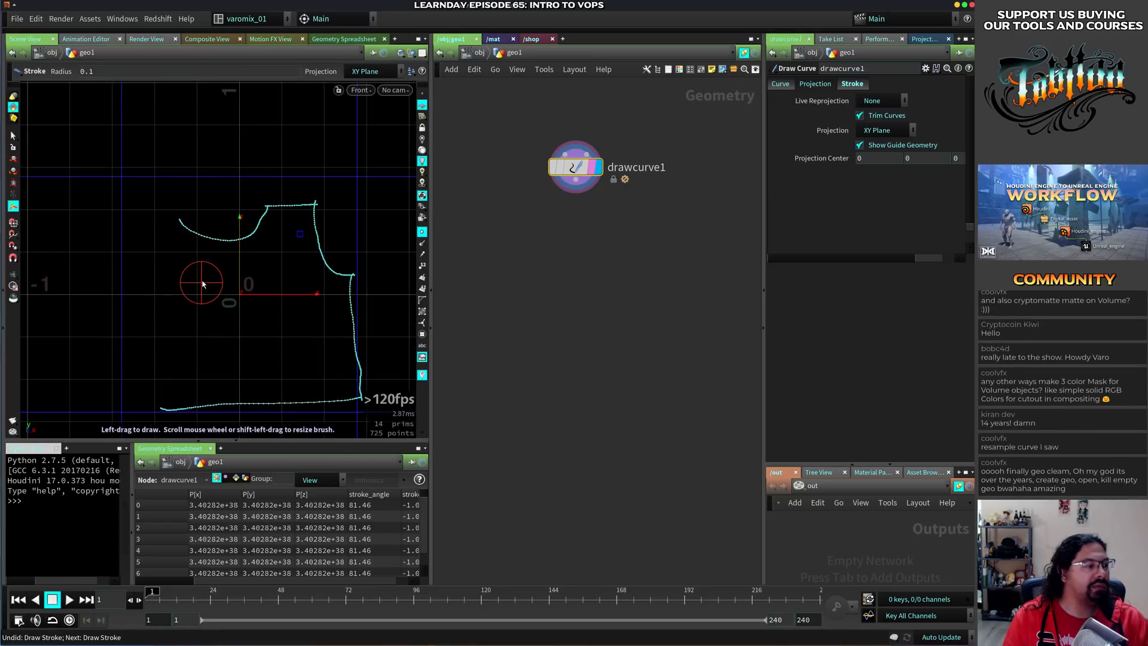
key(ctrl+z)
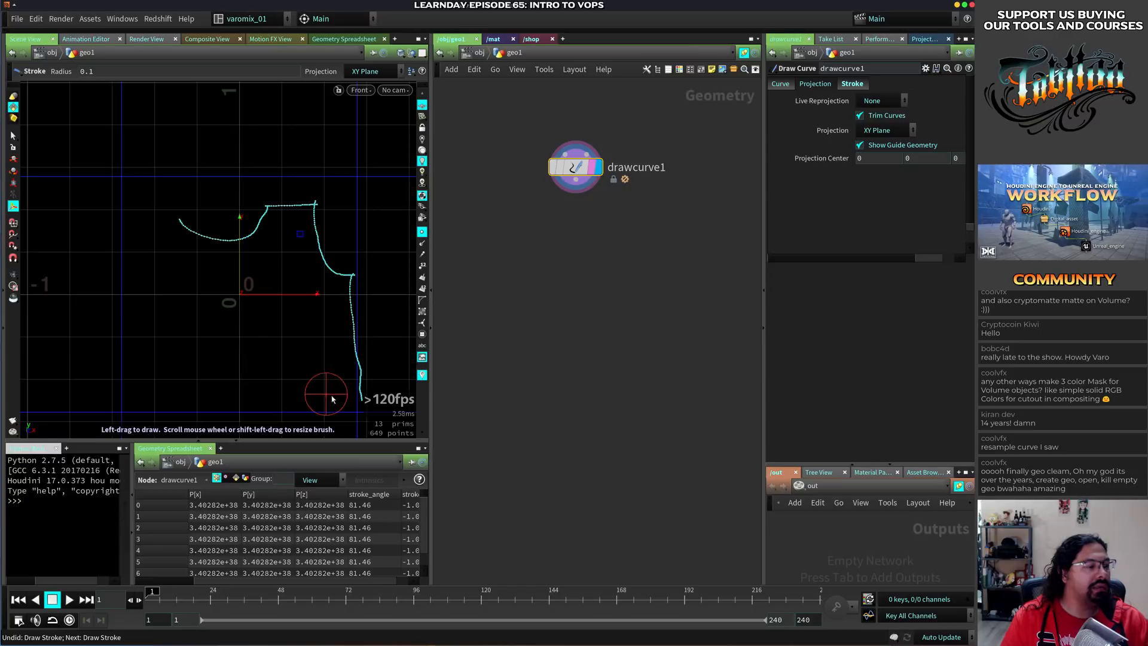
mouse_move(361, 397)
mouse_down()
mouse_move(96, 399)
mouse_move(112, 276)
mouse_move(134, 227)
mouse_move(178, 218)
mouse_up()
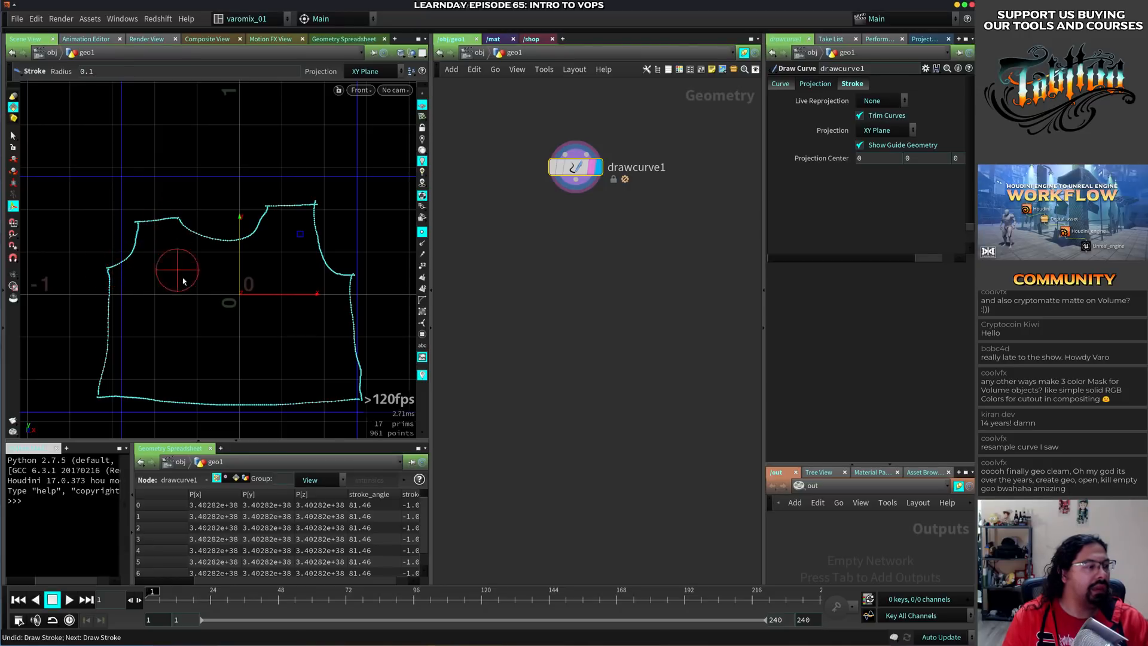
Append a Resample node to the Draw Curve output and a Join node after it
click(576, 179)
text(resa)
key(Return)
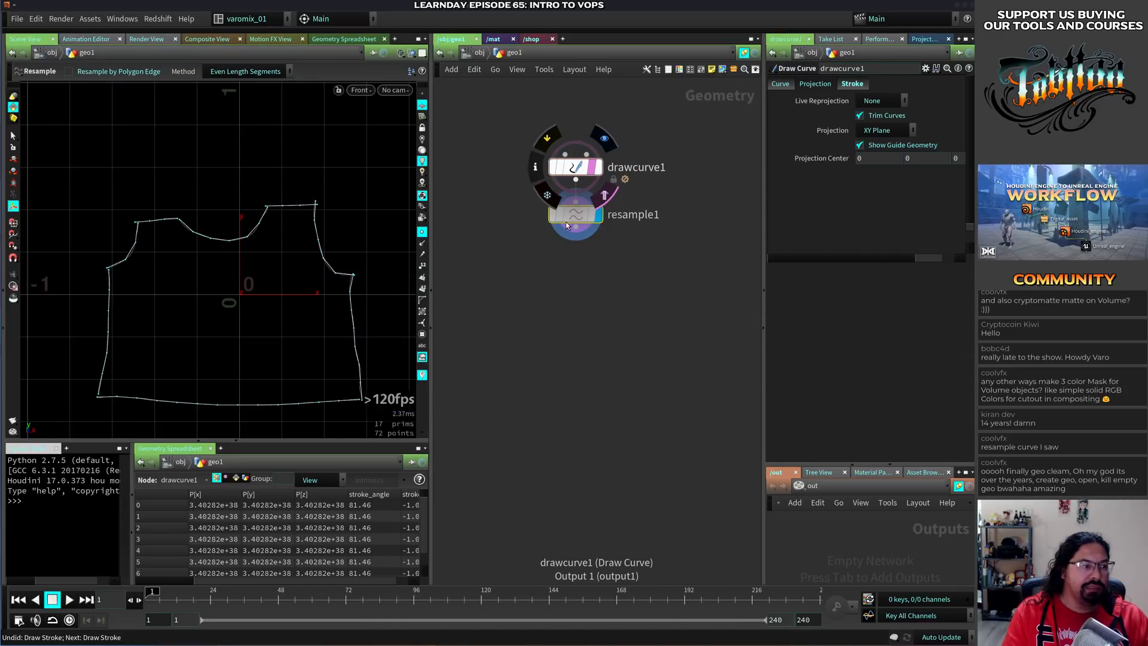
click(576, 227)
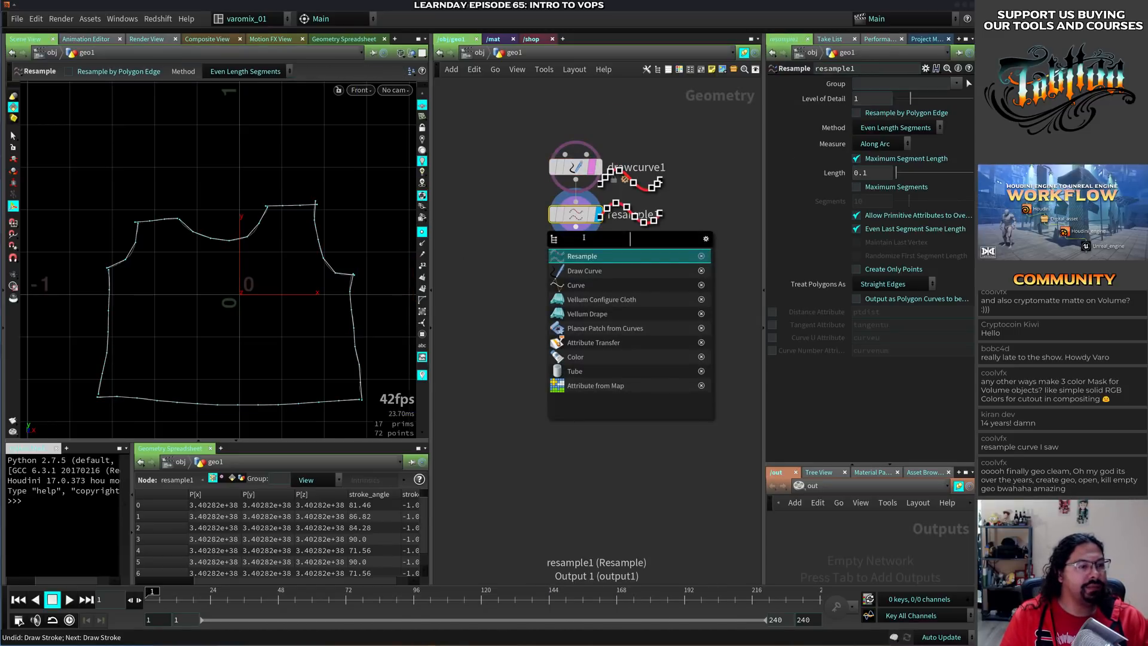
text(join)
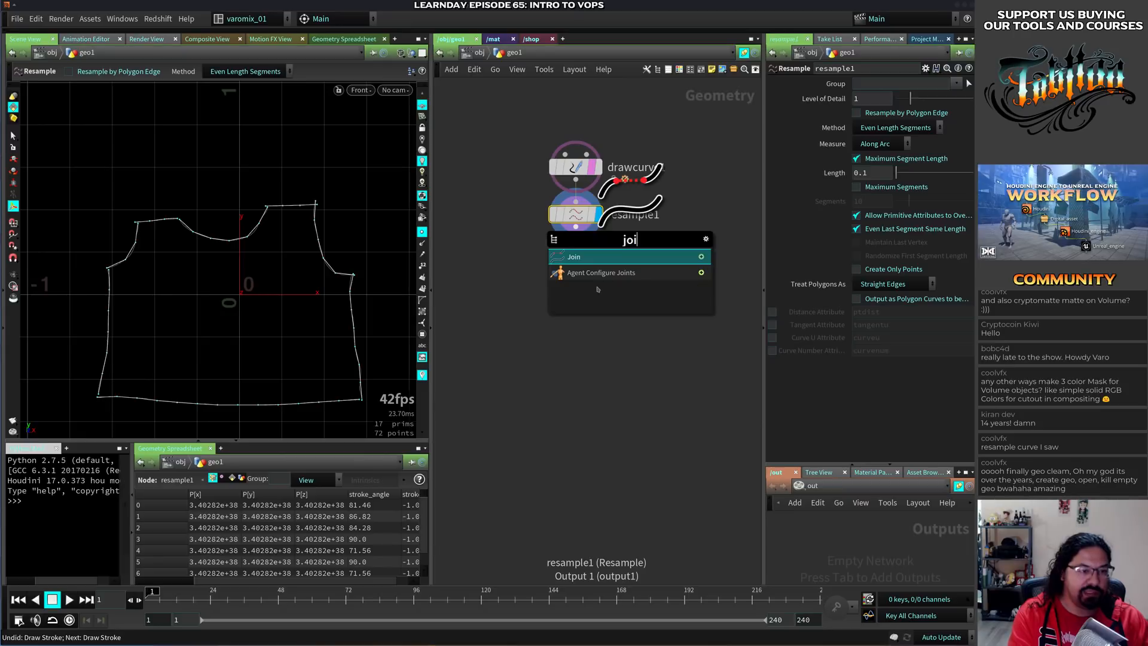
key(Return)
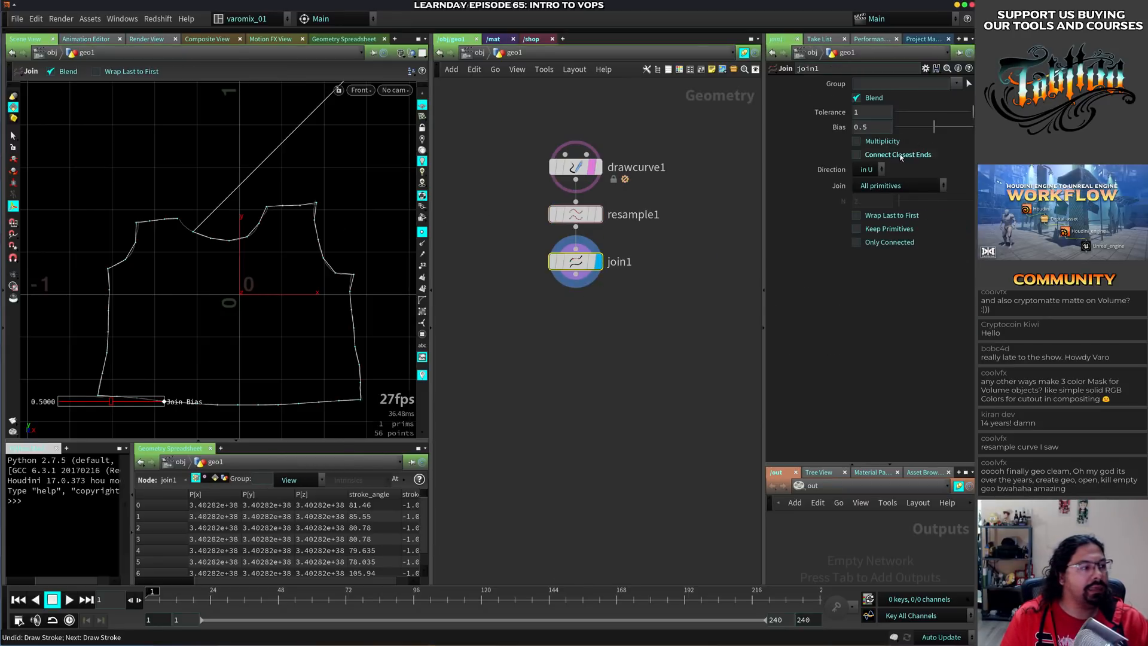
Enable Connect Closest Ends on the Join node and check the outline in the Front view
alt+middle_drag(257, 277, 228, 356)
scroll(227, 356, down, 3)
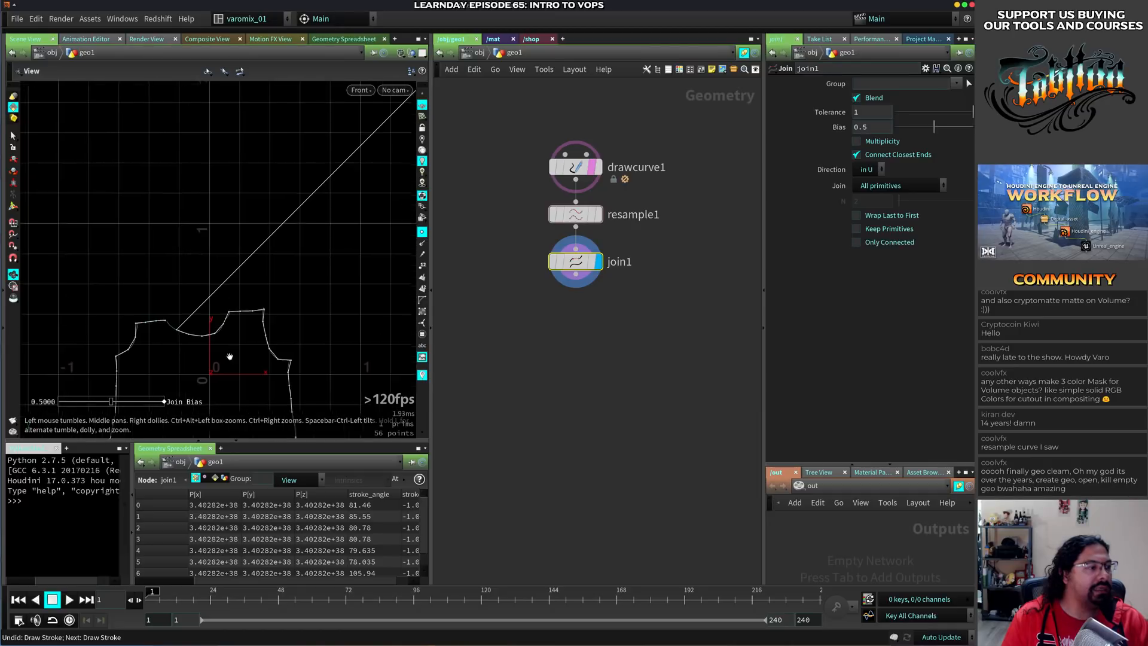
alt+right_drag(298, 277, 261, 279)
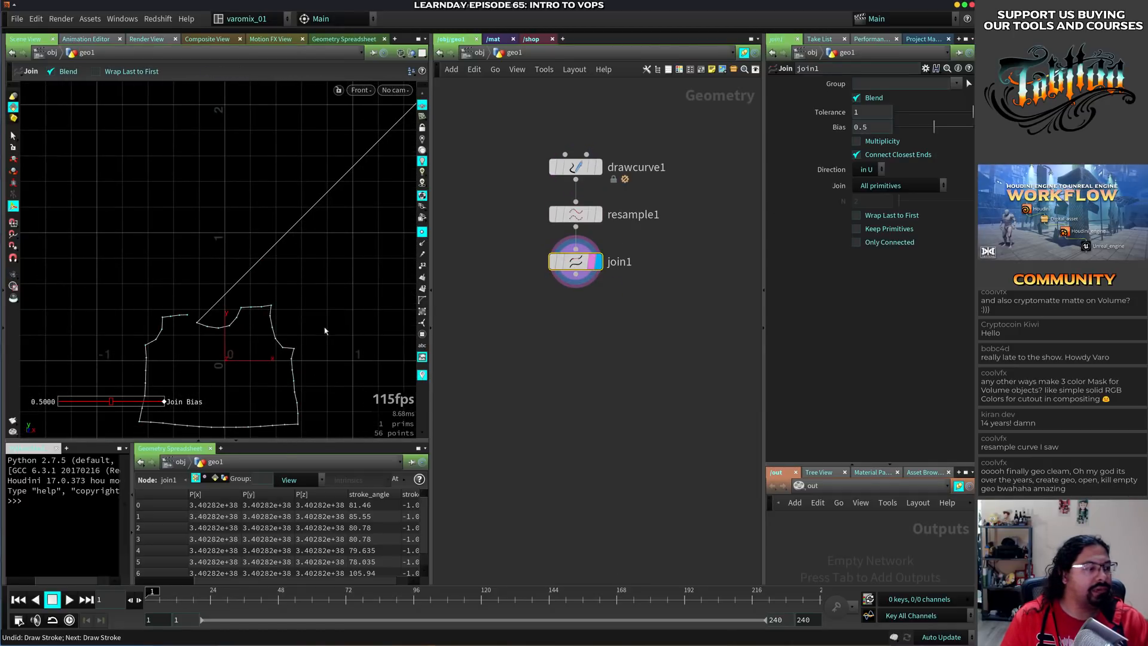
Try the Join node's Direction in V, return it to in U, and set the Bias to 0.331
click(873, 172)
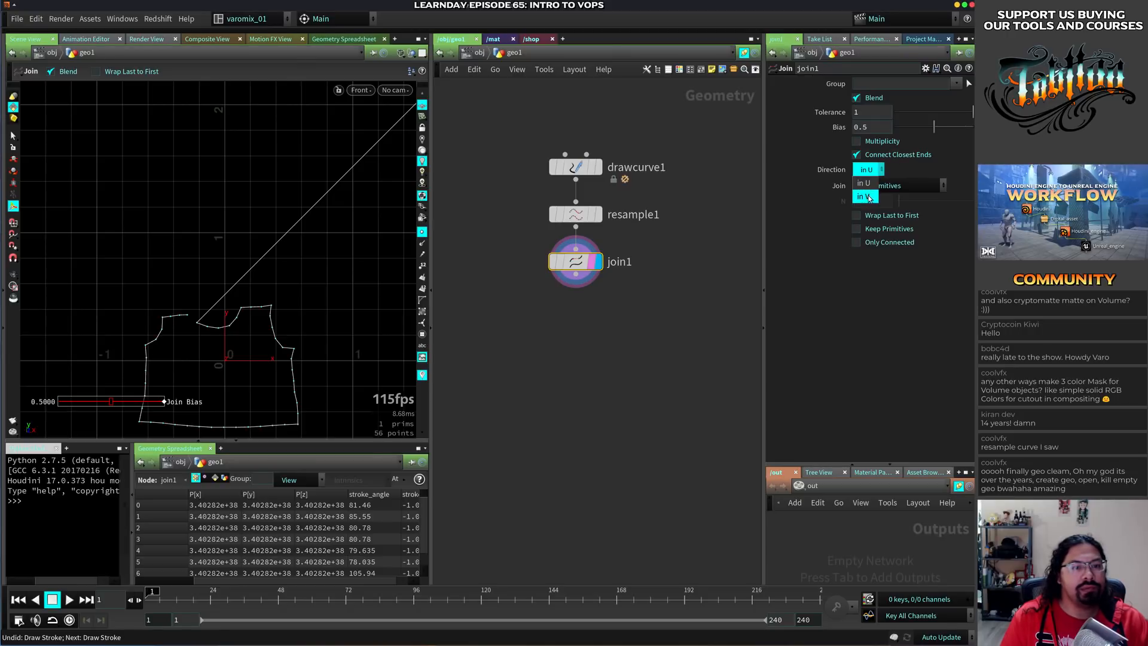
click(861, 198)
click(870, 170)
click(864, 184)
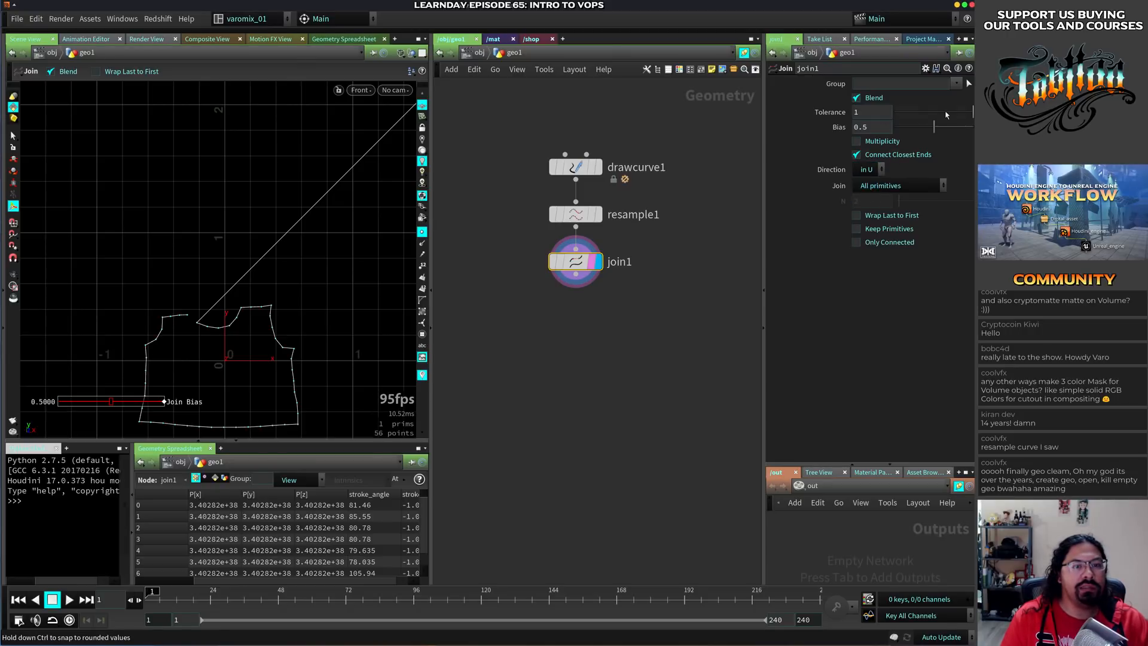
mouse_move(933, 126)
mouse_down()
mouse_move(878, 135)
mouse_move(977, 140)
mouse_move(824, 139)
mouse_move(921, 135)
mouse_up()
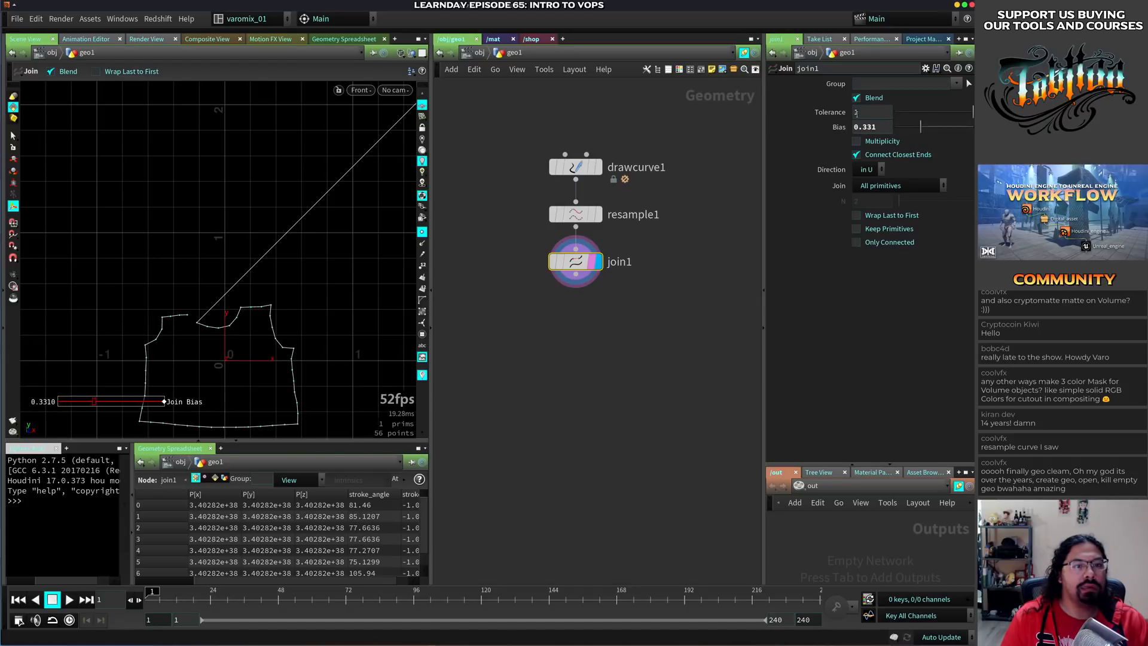
middle_drag(866, 111, 918, 87)
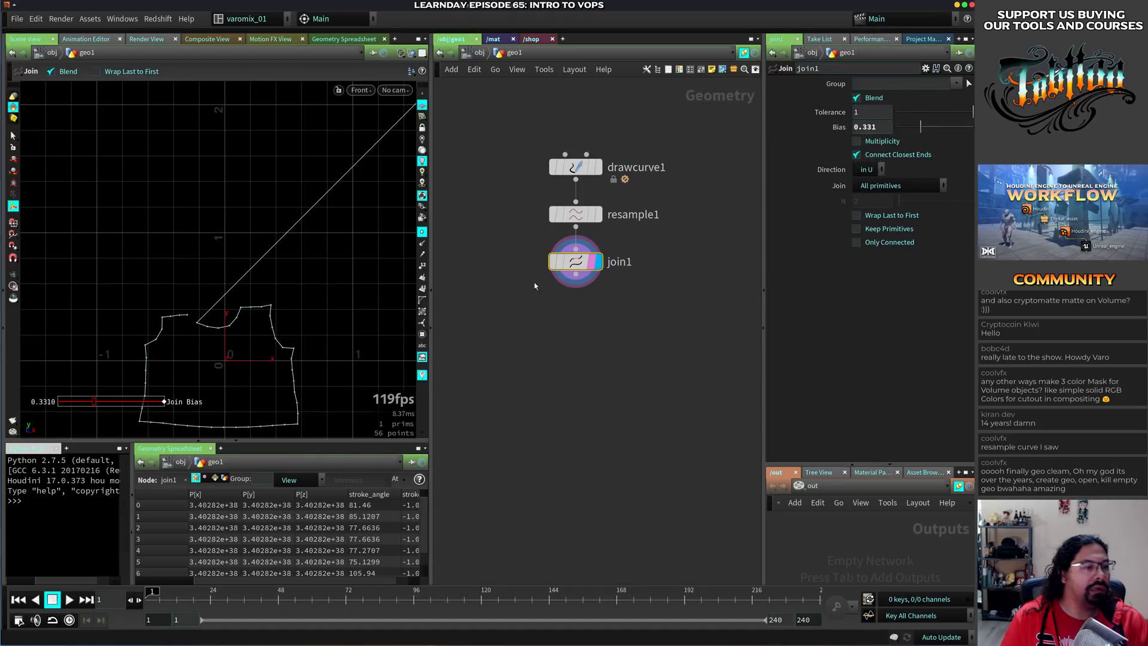
Display resample1, insert an Edit node after it, and move the neckline's end point onto the adjacent shoulder curve's end
click(599, 216)
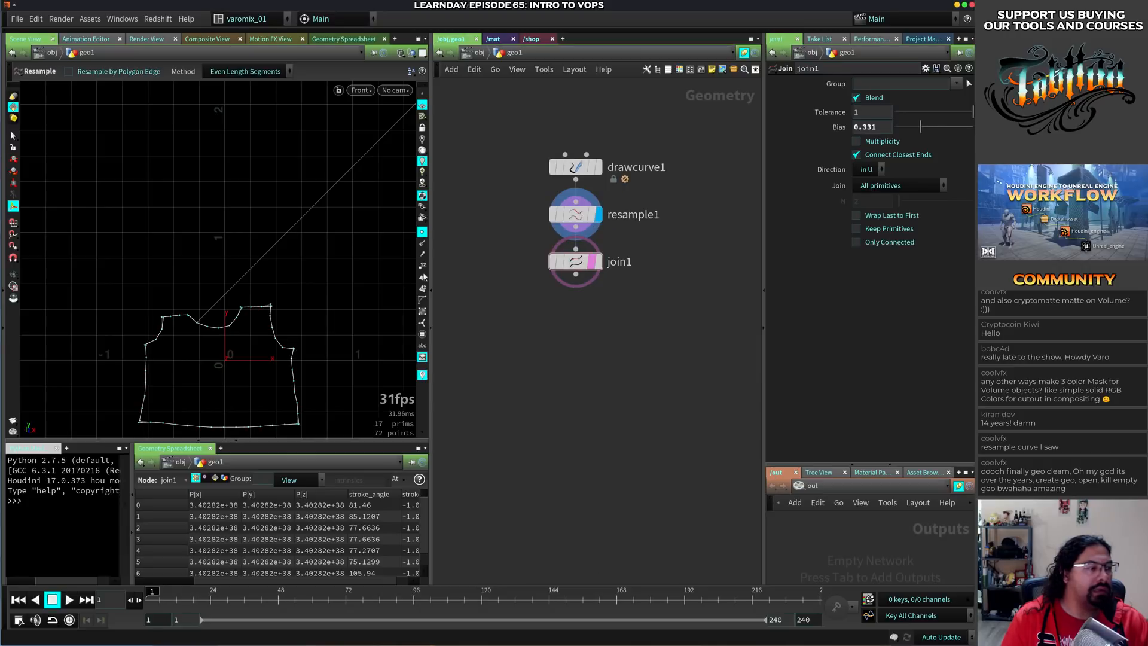
alt+right_drag(185, 342, 379, 287)
alt+middle_drag(218, 283, 262, 312)
key(Return)
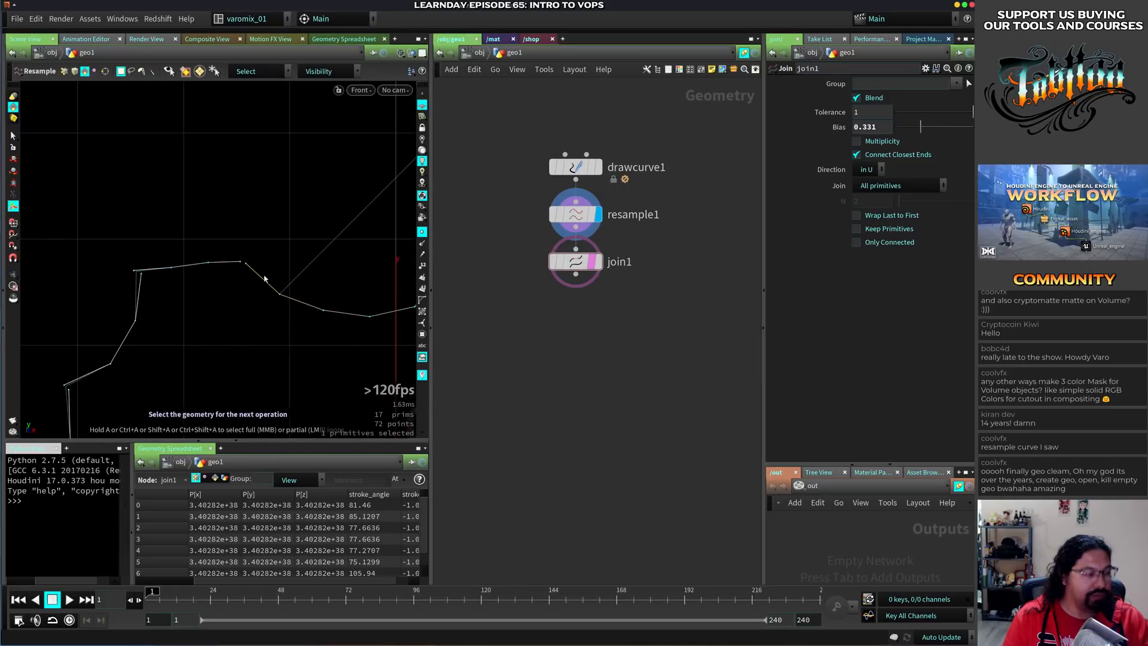
key(t)
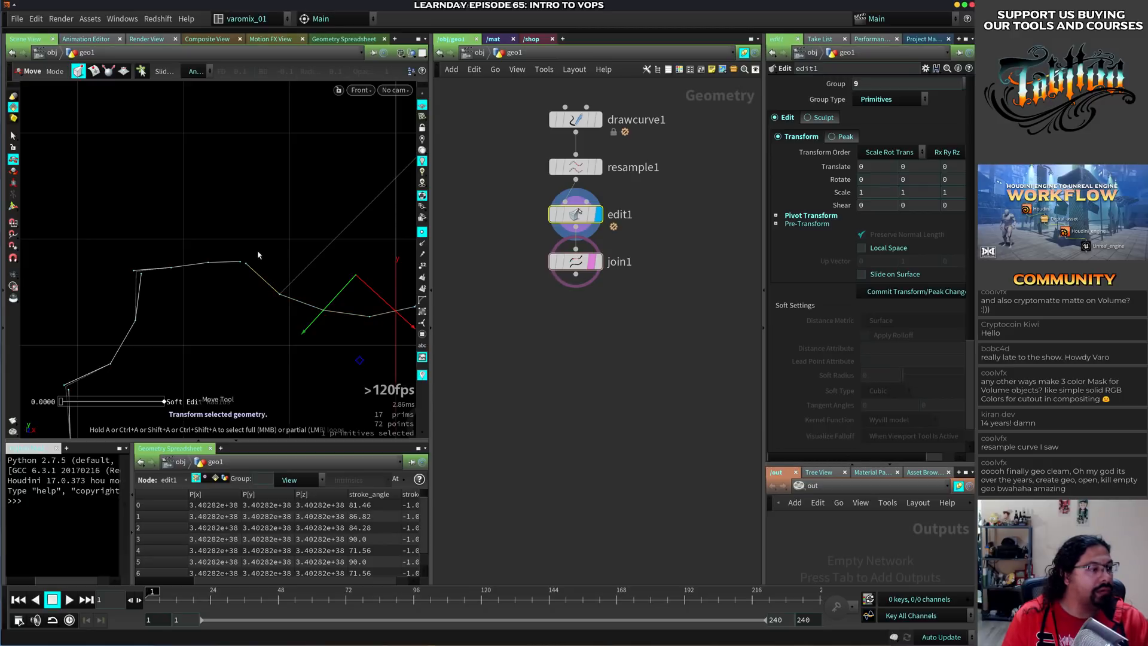
key(s)
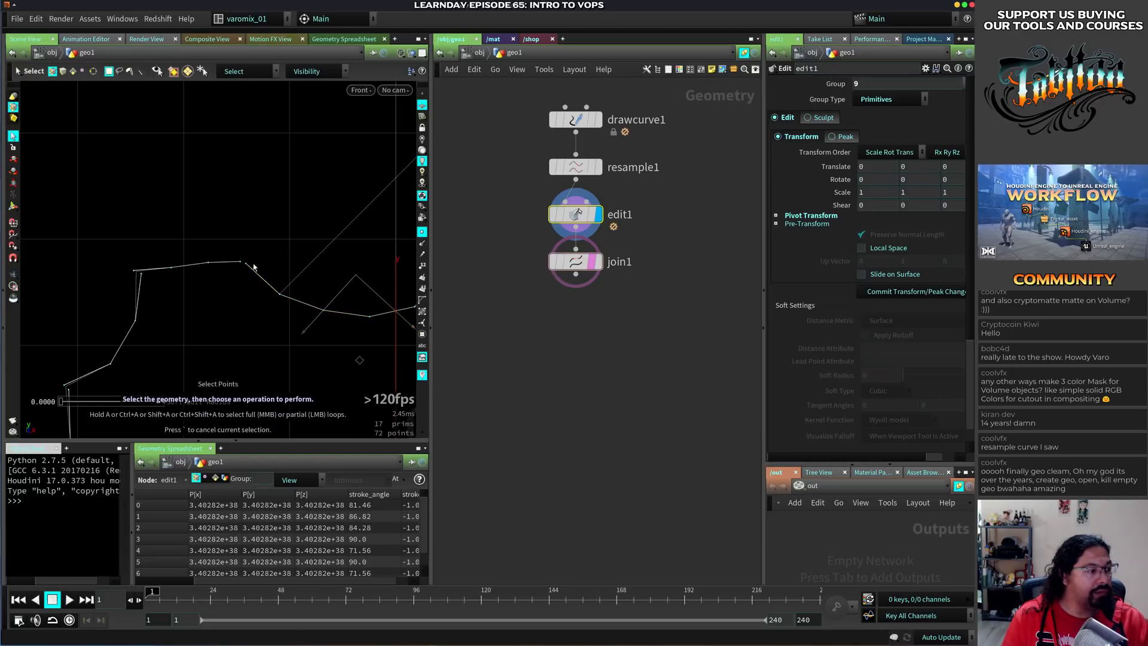
click(245, 277)
key(t)
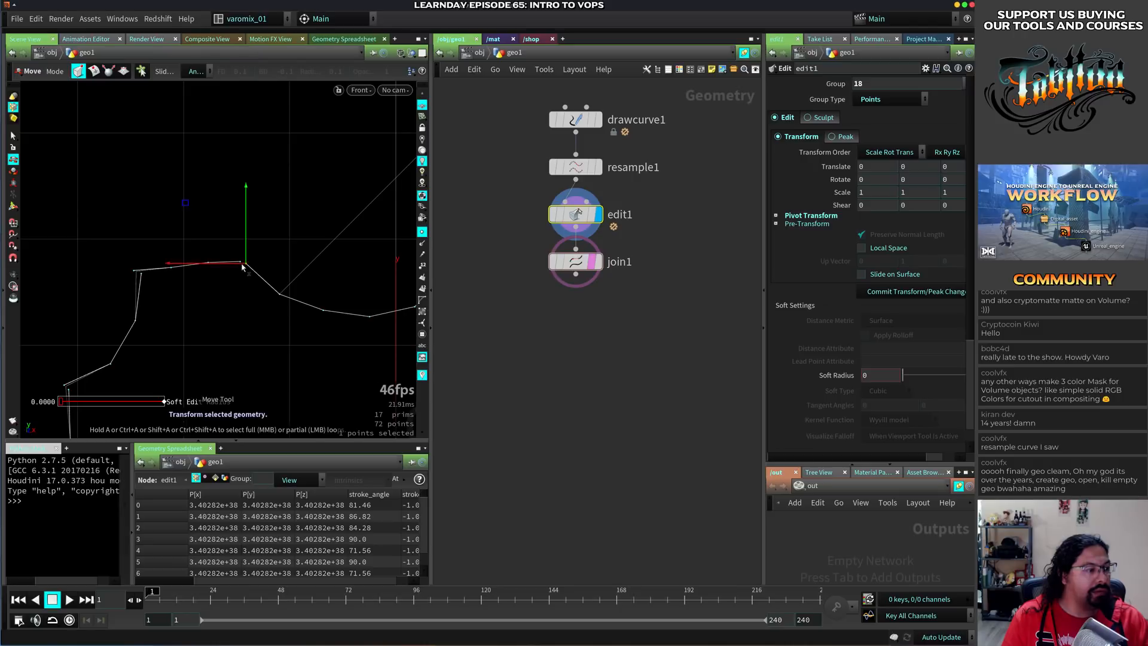
drag(243, 267, 237, 265)
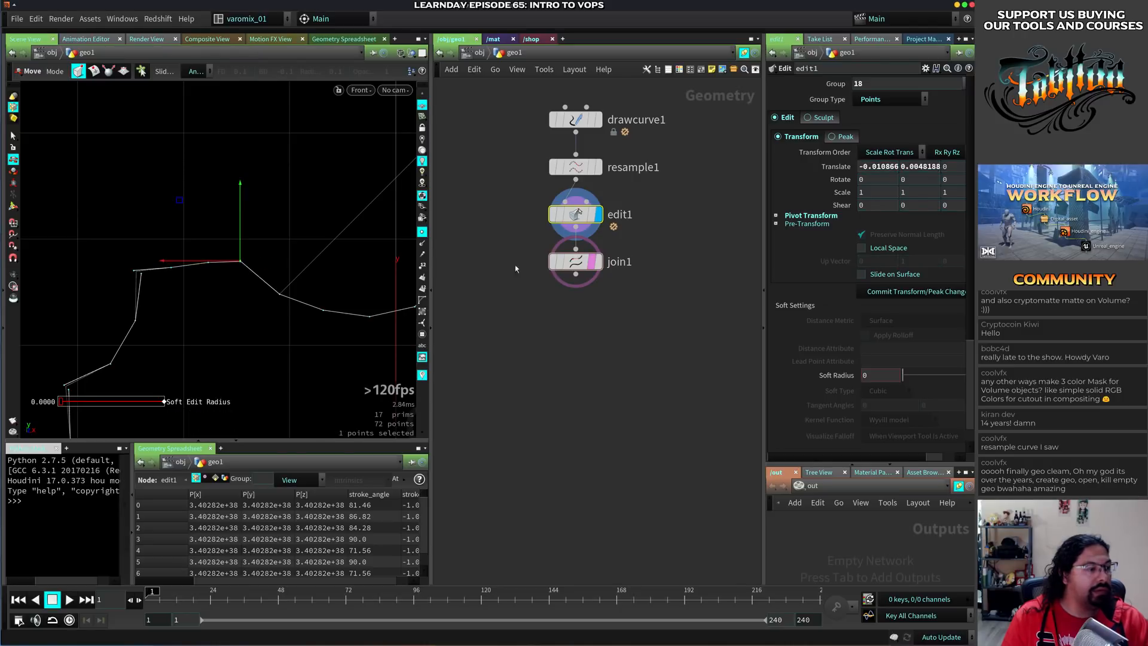
Display join1 and examine the whole joined outline, including the long diagonal line leaving the neckline
click(598, 263)
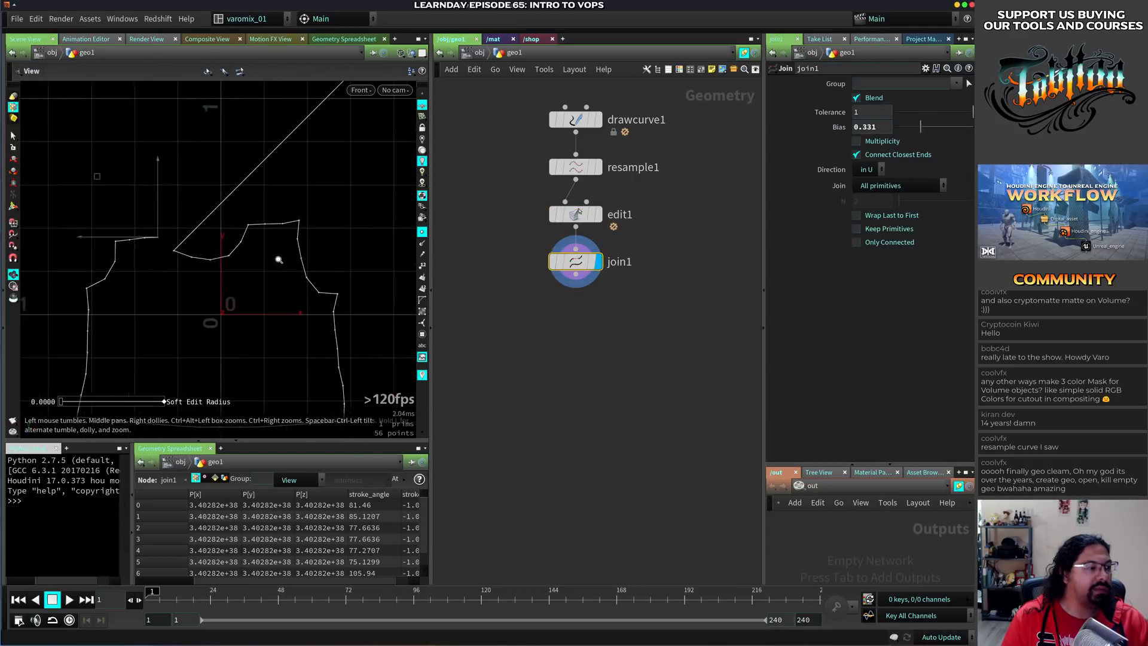
scroll(279, 259, down, 5)
middle_drag(303, 287, 195, 287)
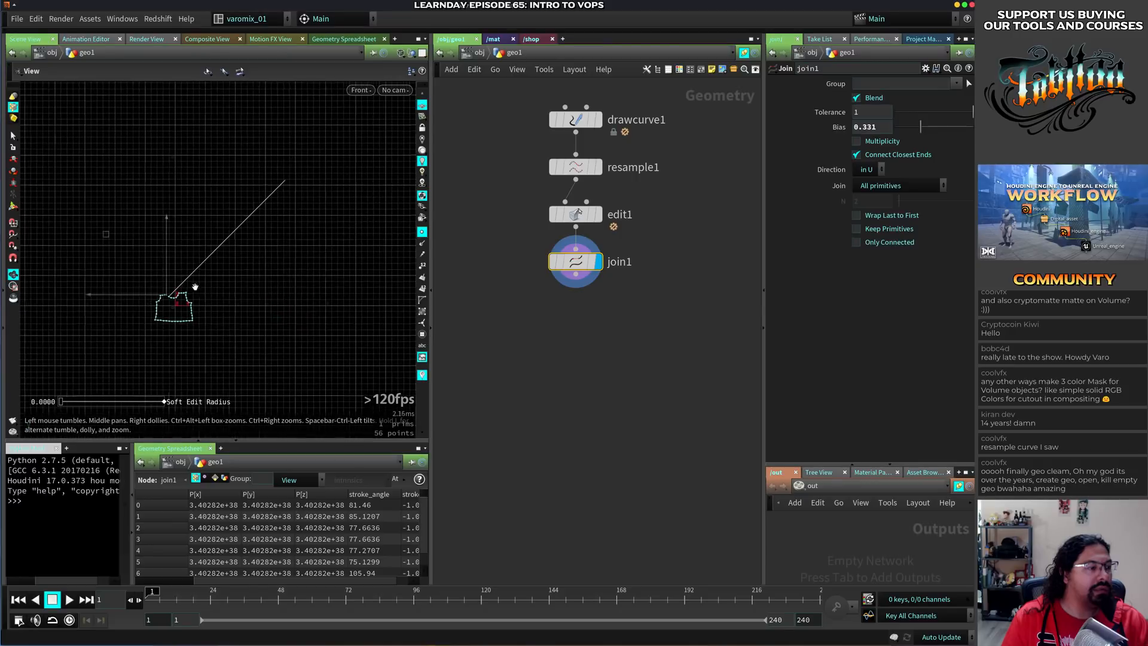
scroll(251, 272, up, 3)
key(t)
mouse_move(575, 271)
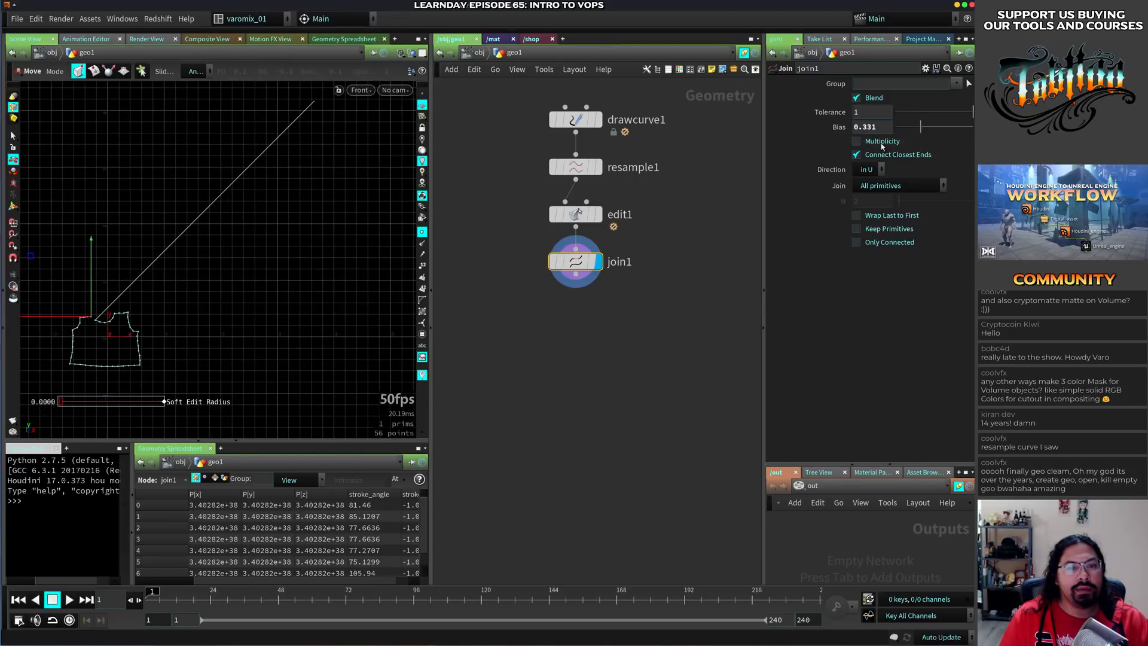
Set the Join node's Bias to 0.35, turn off Blend, and inspect the joined neckline up close
drag(922, 131, 926, 129)
click(856, 97)
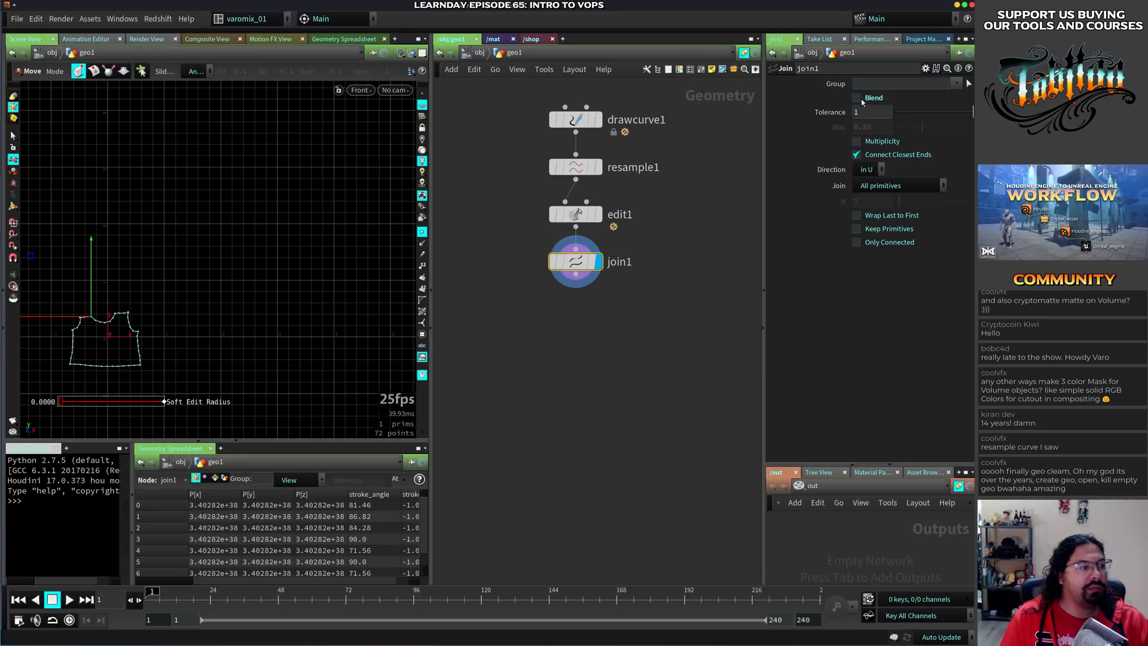
key(Escape)
scroll(148, 324, up, 6)
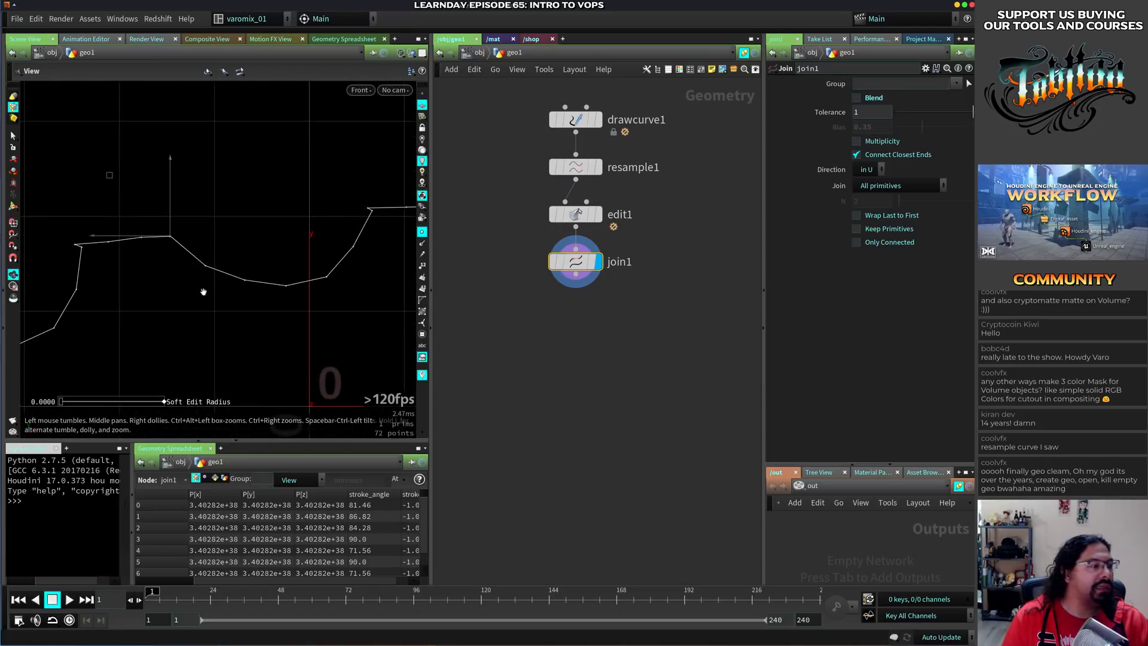
Add an Edit node after join1 and move the armhole's end point at the shoulder corner by about -0.023 in X and -0.018 in Y
scroll(248, 262, up, 2)
key(t)
click(199, 190)
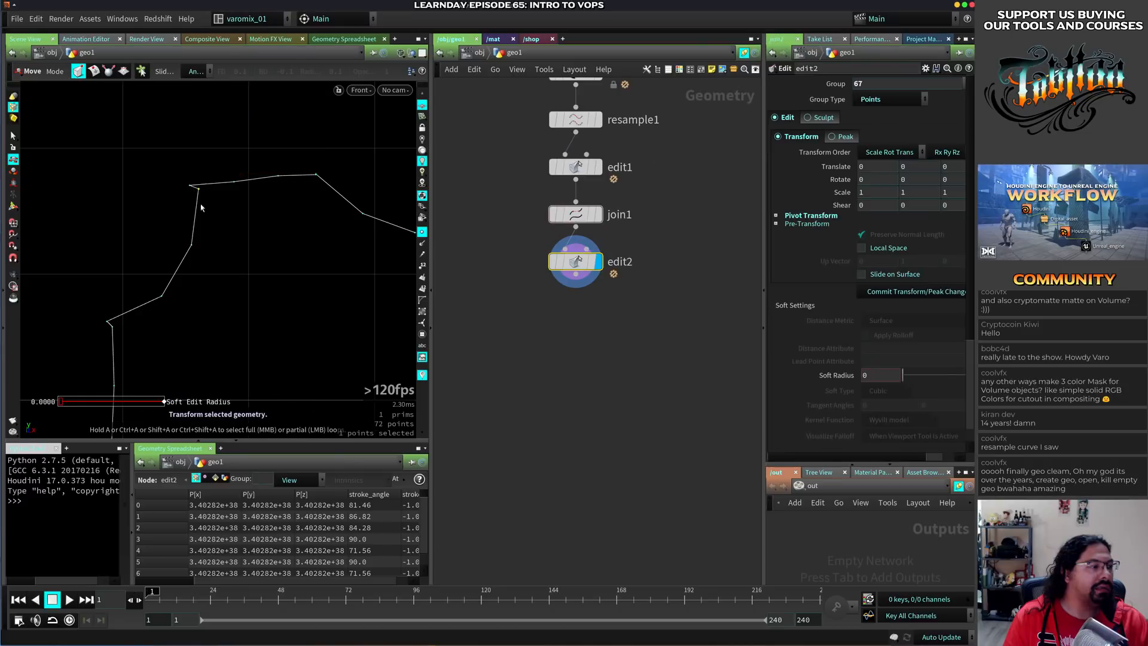
drag(199, 191, 184, 199)
Show the outline in the perspective view and append a Hole node after edit2
key(Tab)
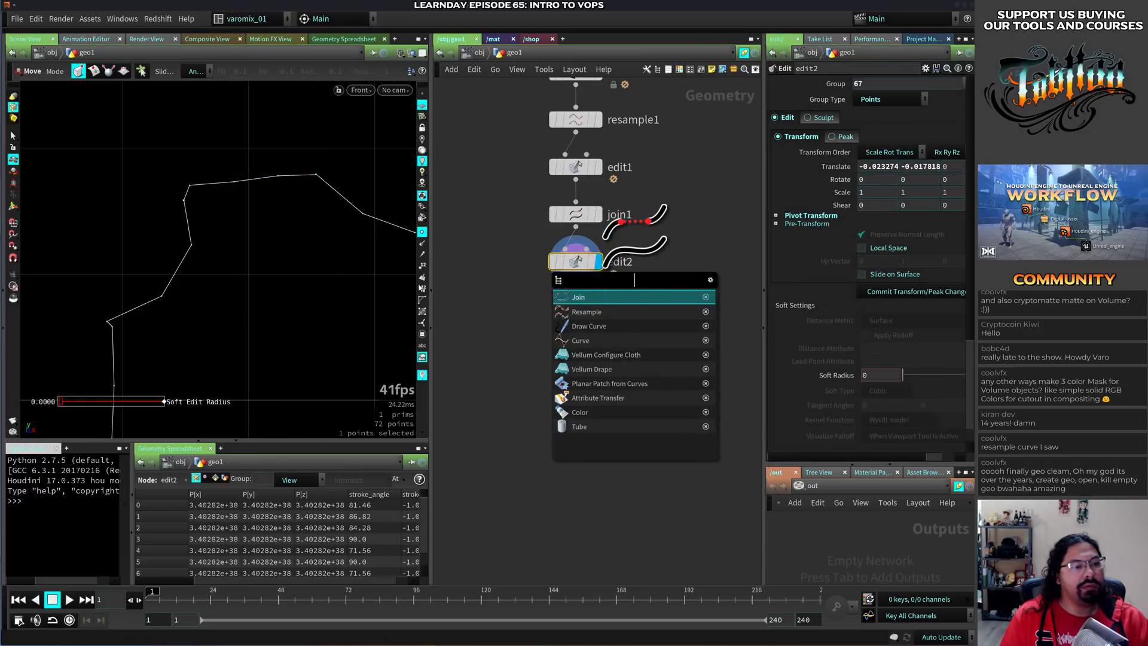
key(Escape)
key(space+1)
drag(305, 281, 349, 278)
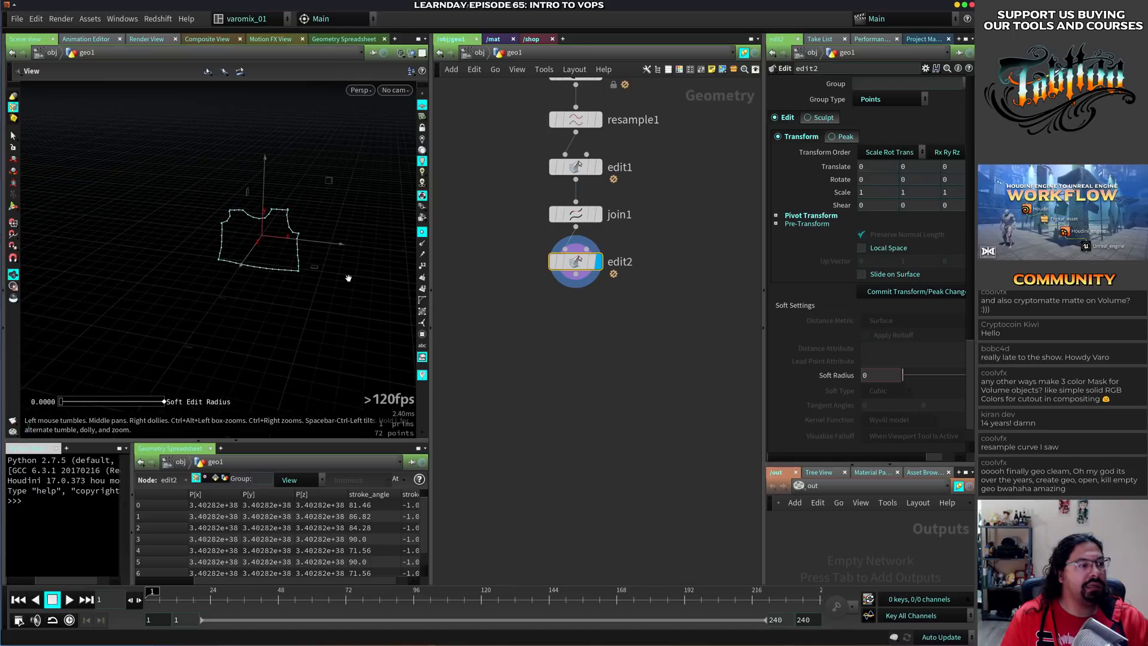
right_click(566, 275)
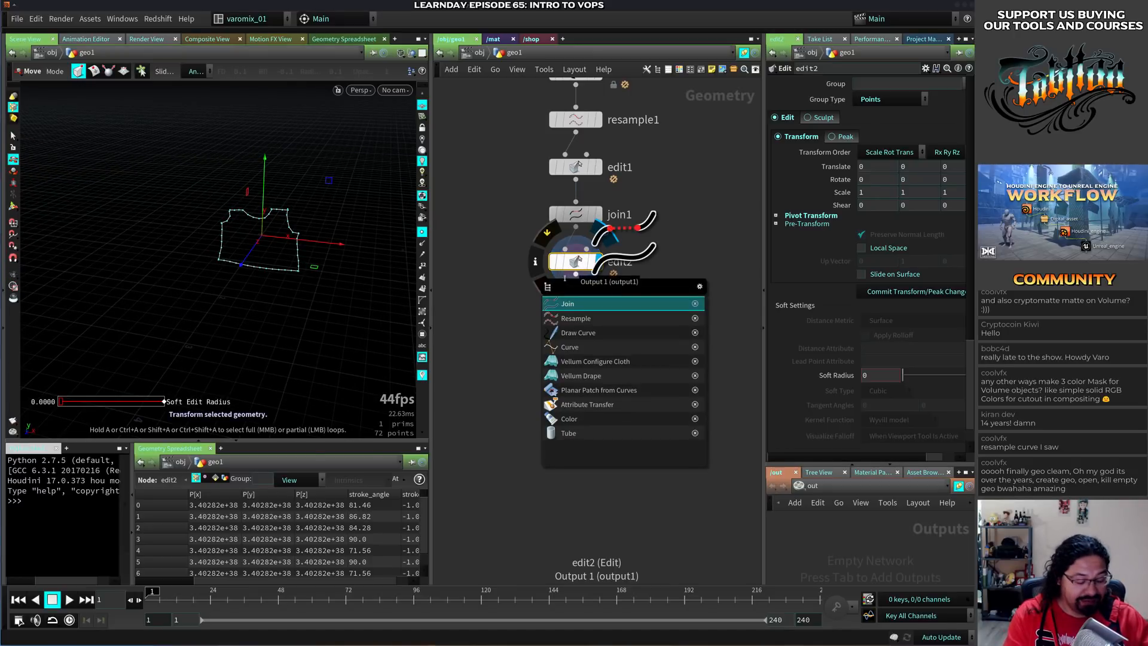
text(hole)
key(Return)
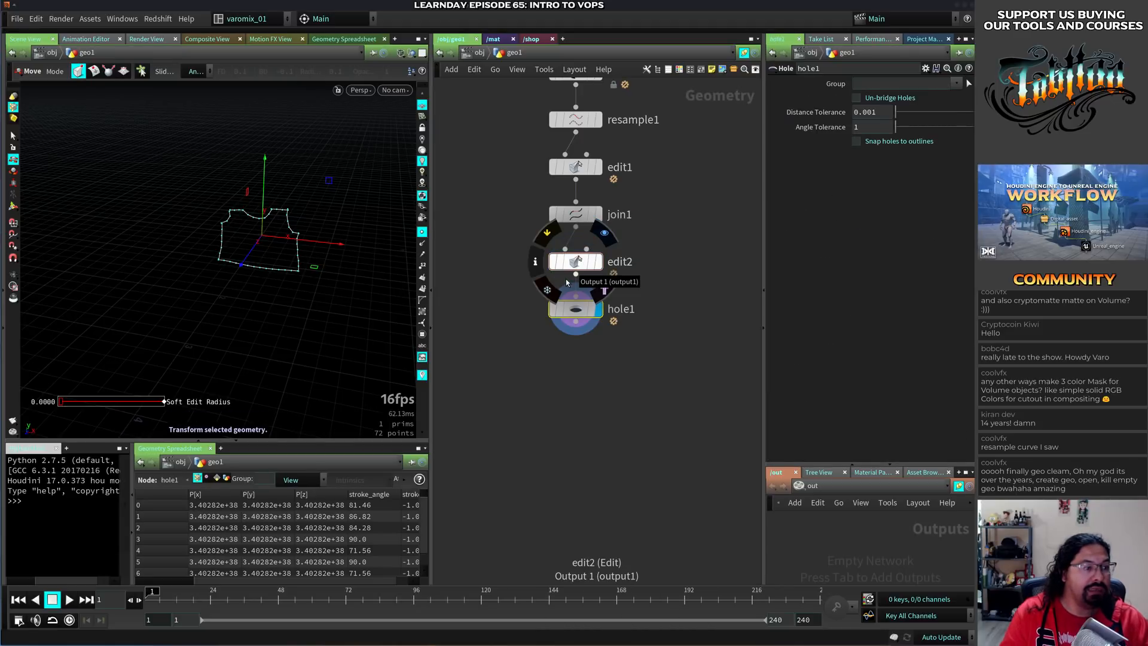
Switch to the Houdini scene with the draped vest, display object_merge1, and enter the patrn_vest_front_R object's network
key(alt+Tab)
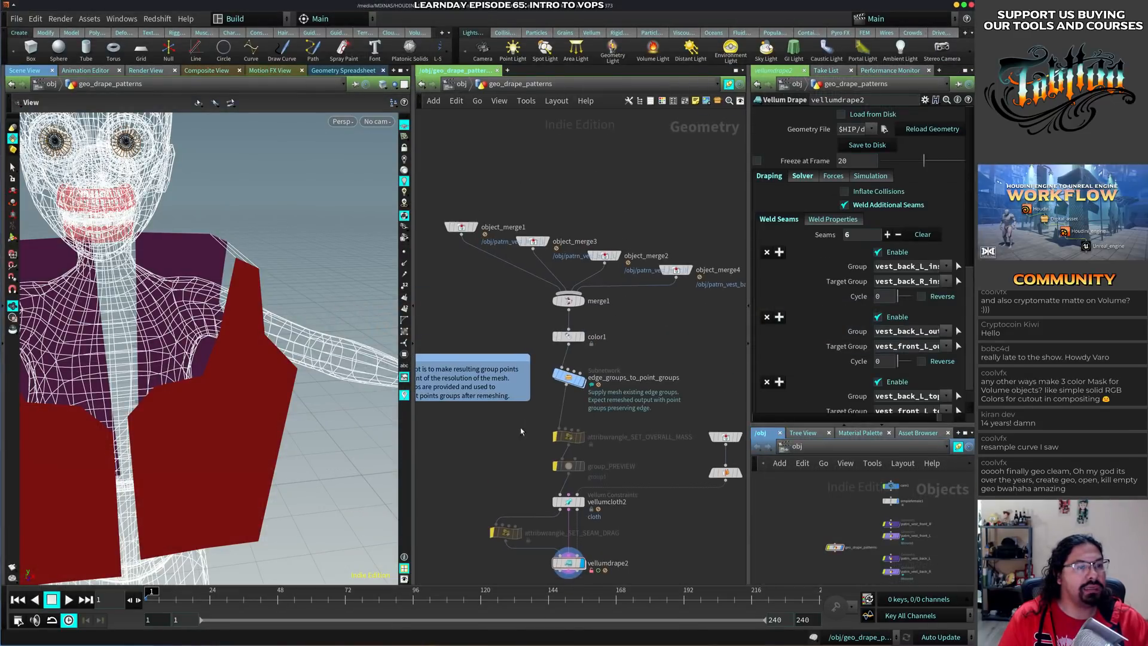
click(473, 228)
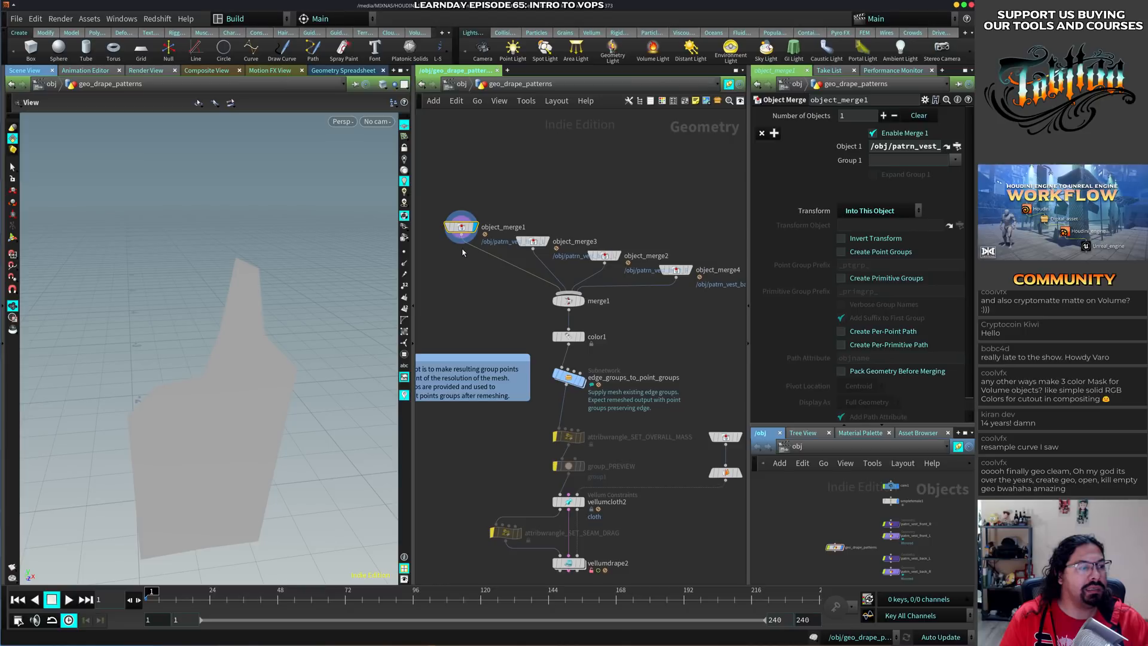
key(u)
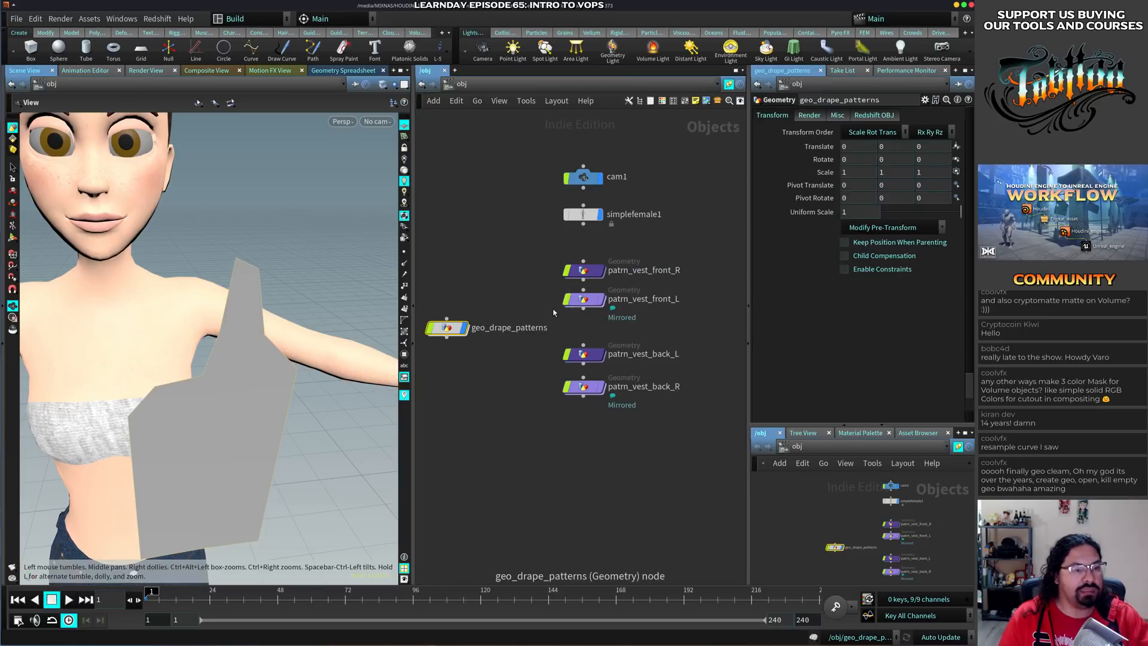
click(584, 276)
key(i)
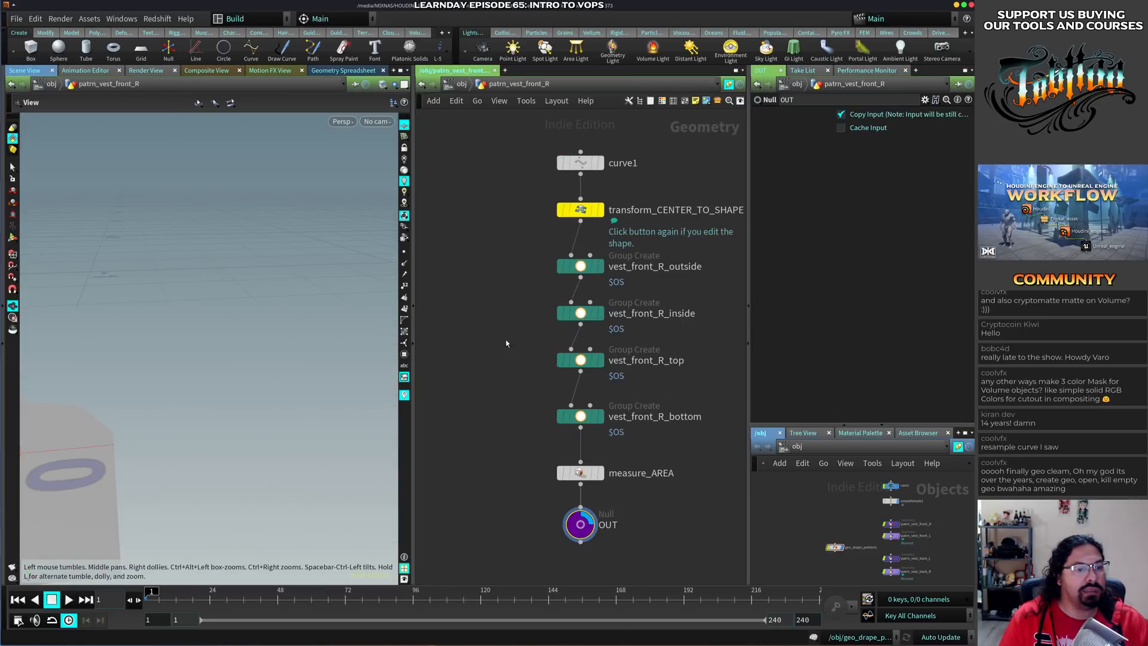
Compare the displayed results of curve1 and transform_CENTER_TO_SHAPE in the front vest pattern's network
middle_drag(512, 285, 497, 329)
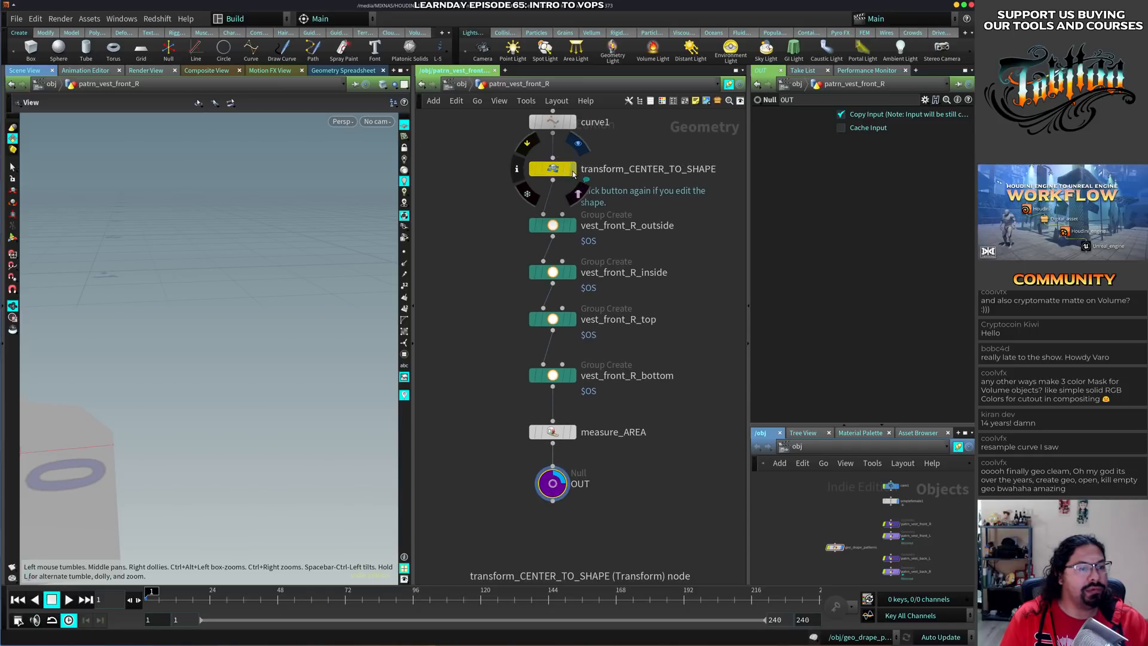
click(572, 169)
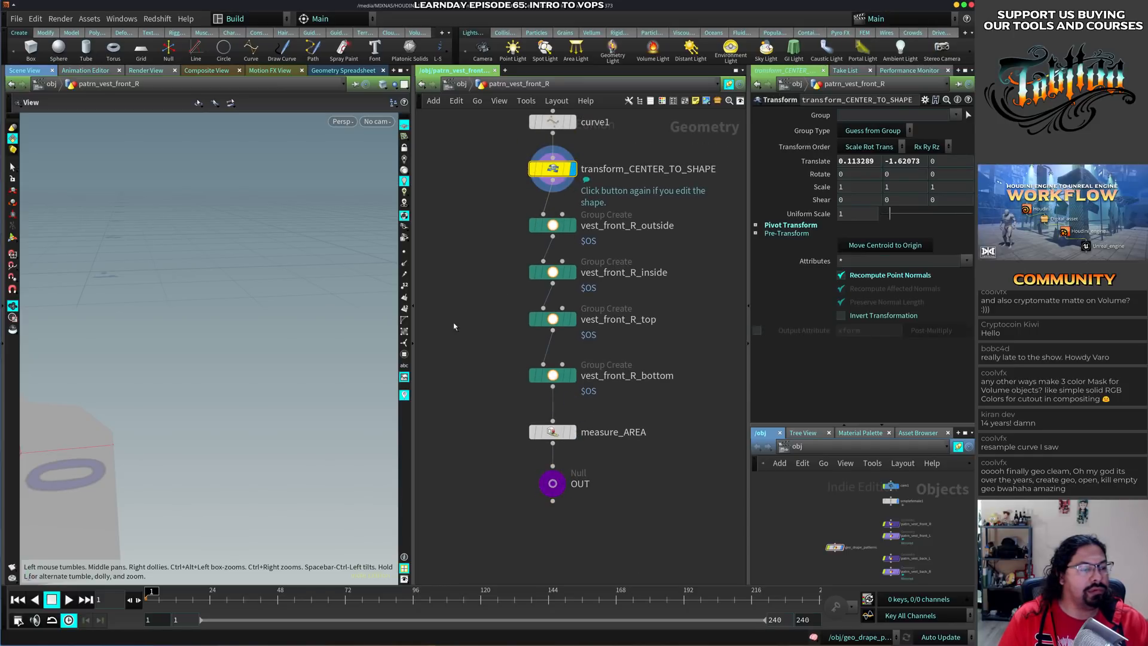
drag(226, 369, 249, 372)
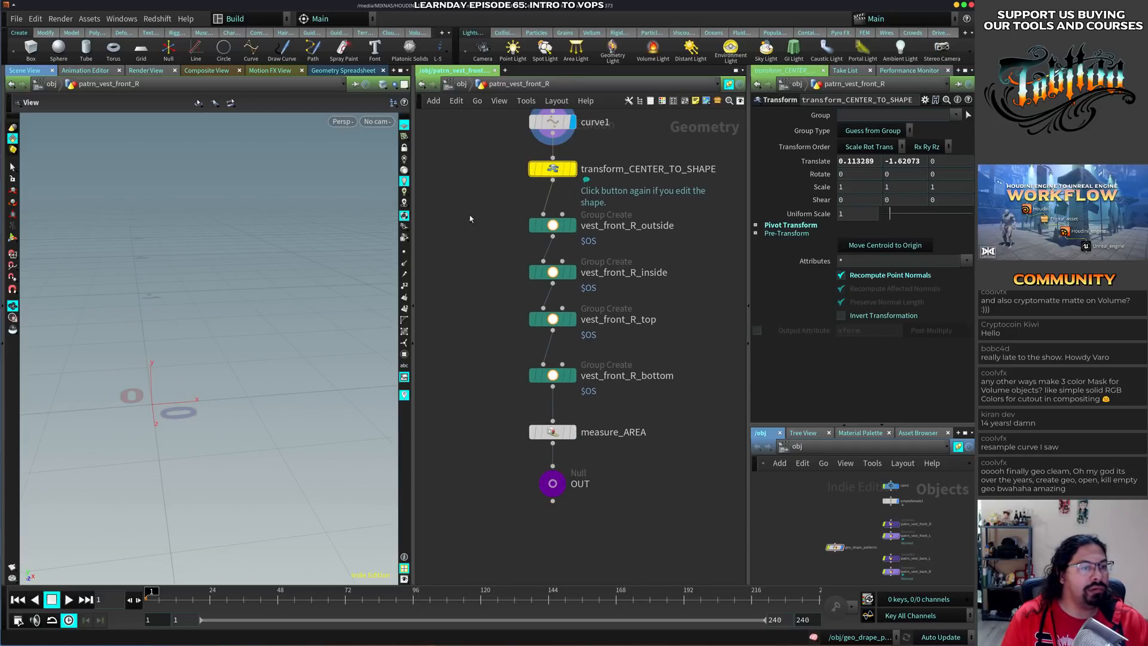
click(572, 169)
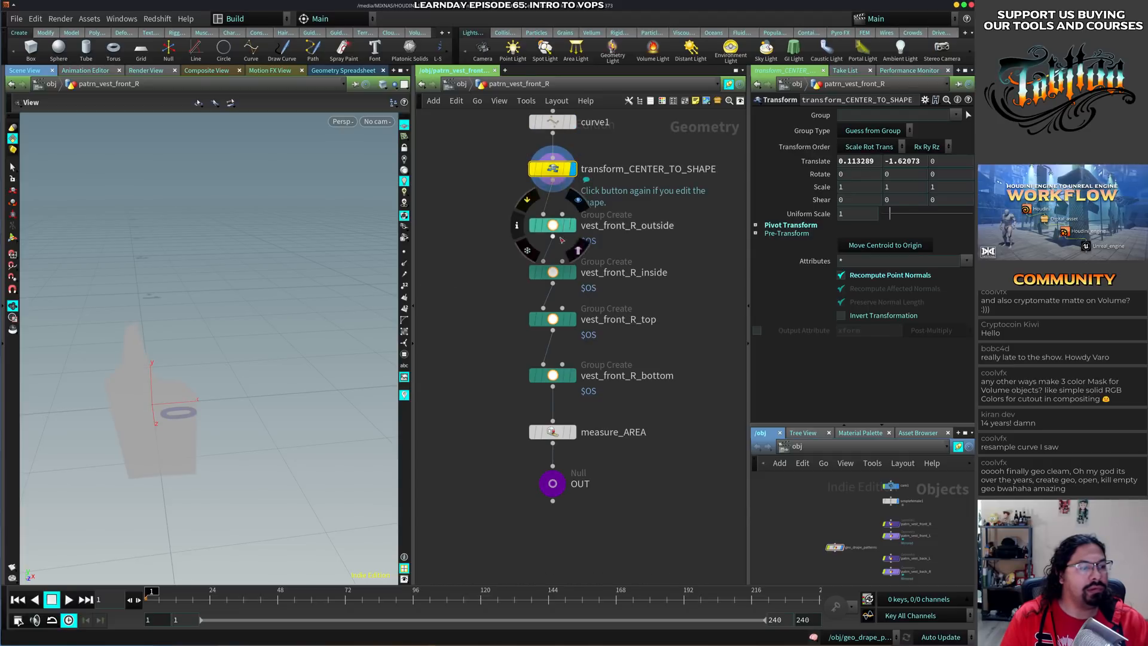
drag(187, 370, 239, 341)
middle_drag(505, 206, 505, 332)
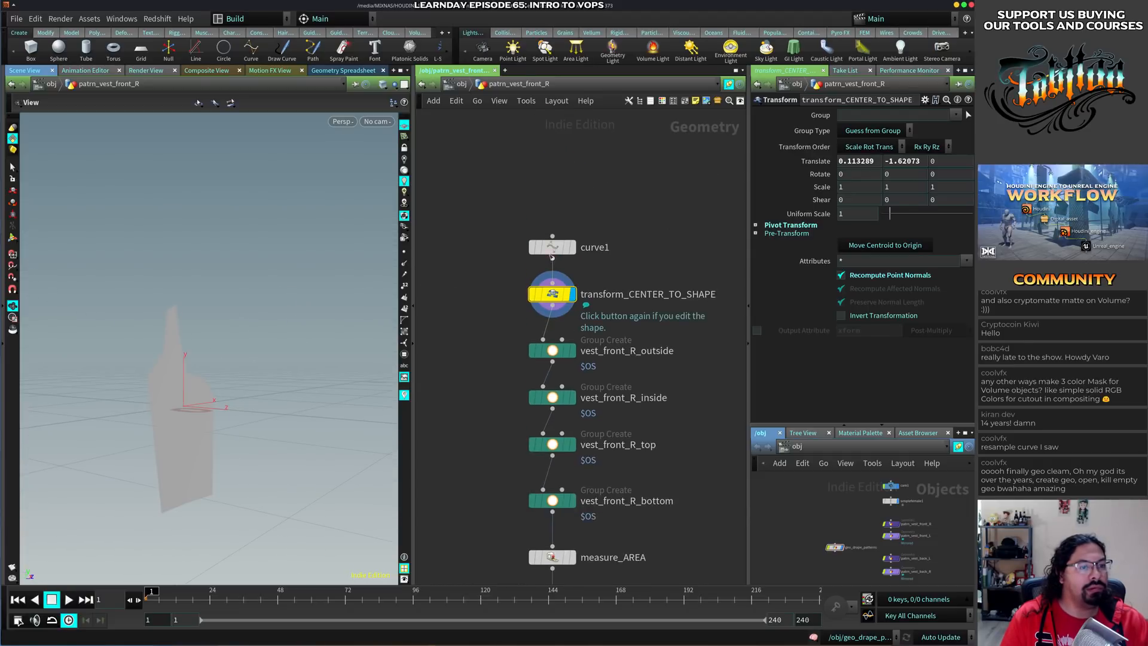
click(552, 247)
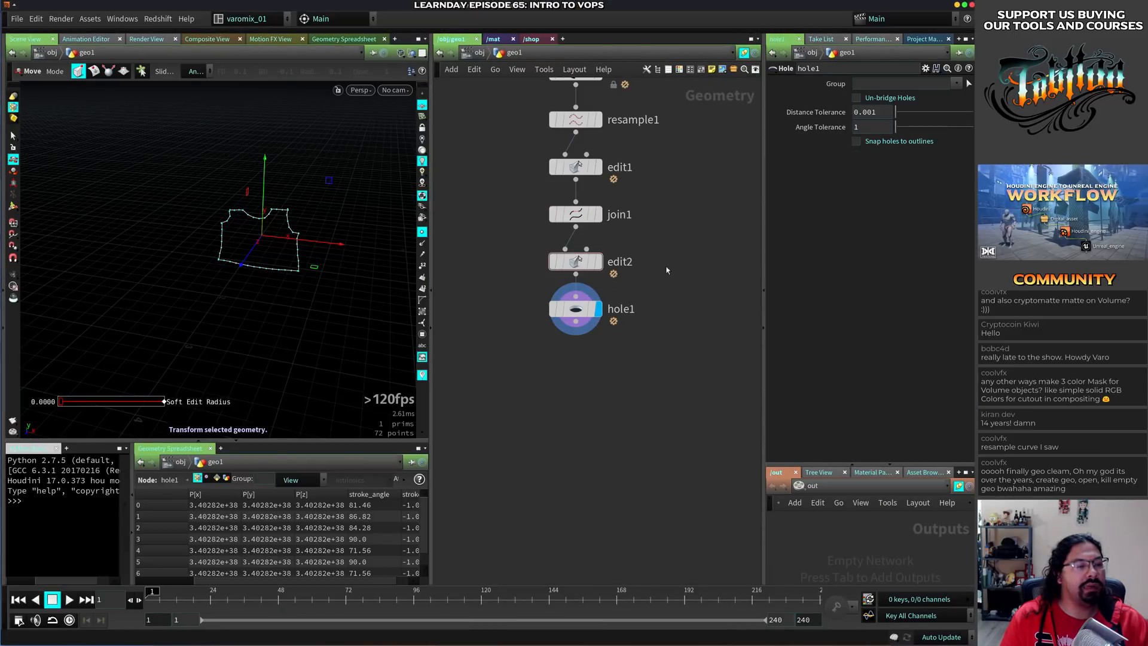
Back in the geo1 scene, delete the whole node chain from drawcurve1 to hole1
middle_drag(666, 270, 656, 419)
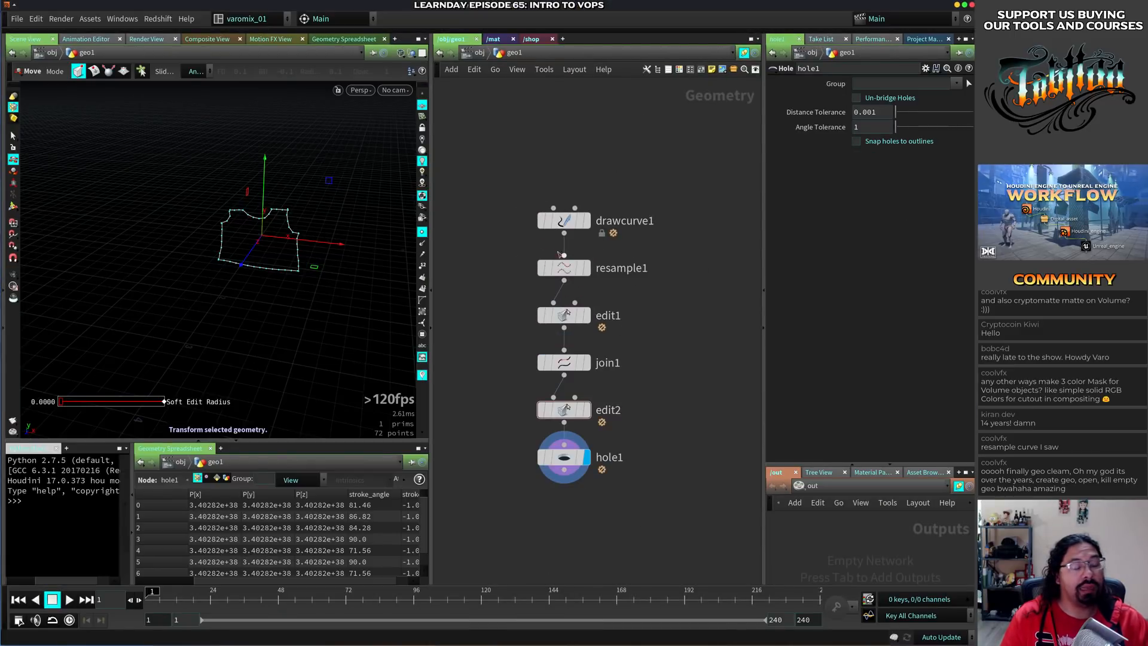
drag(489, 230, 645, 508)
key(Delete)
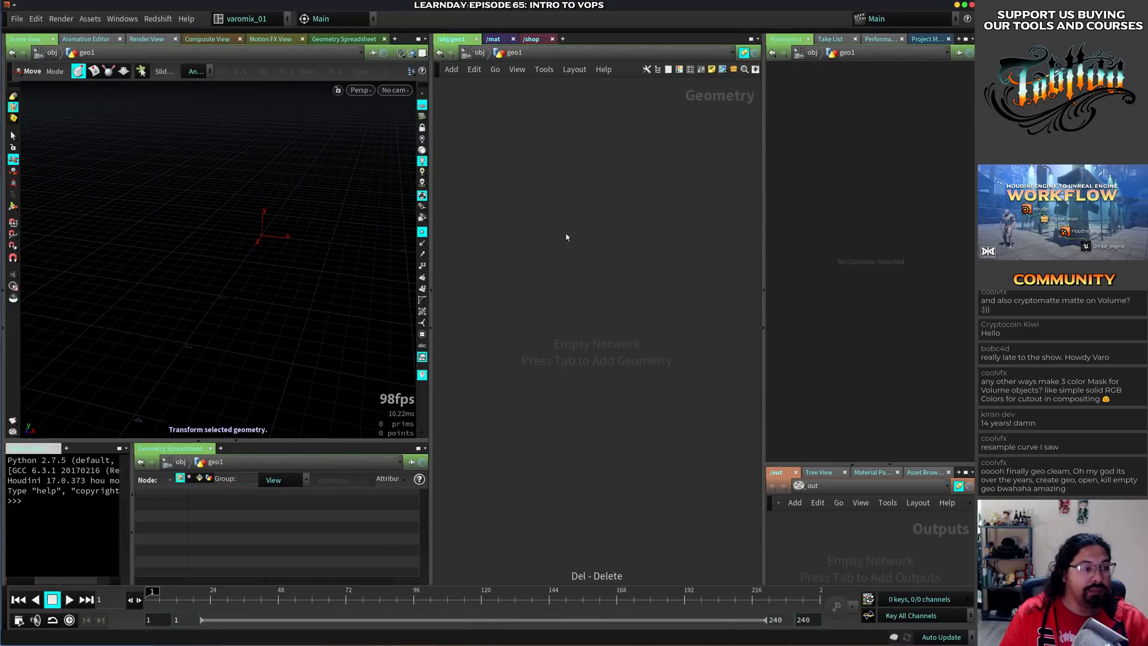
Add a Curve node to the empty geo1 network
key(Tab)
text(curve)
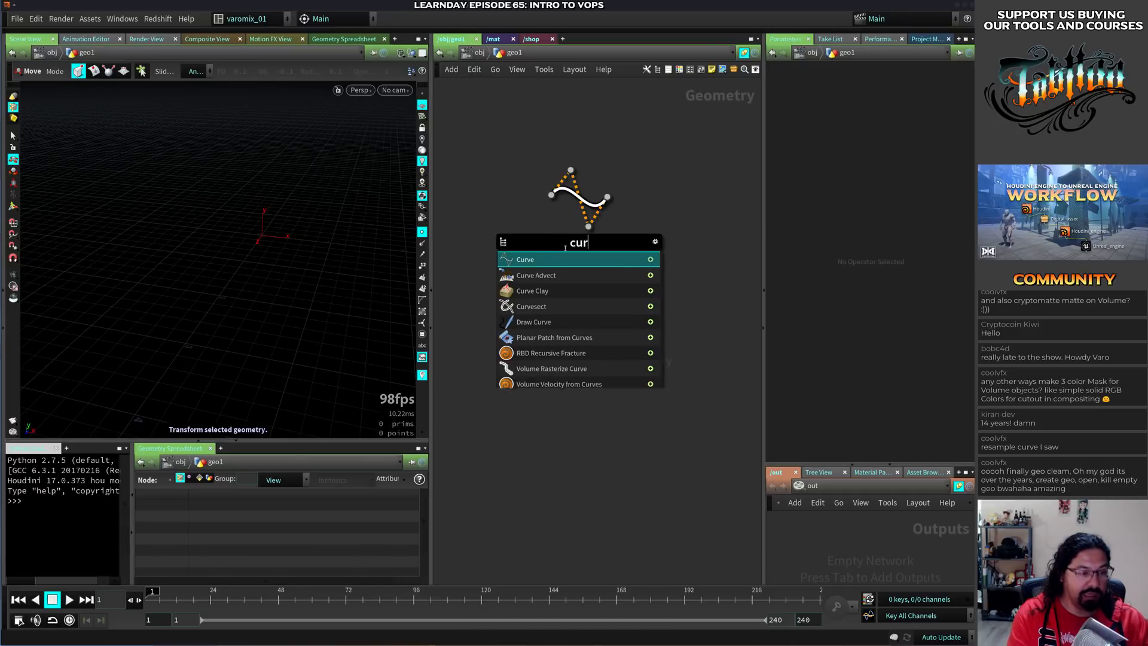
key(Return)
click(563, 248)
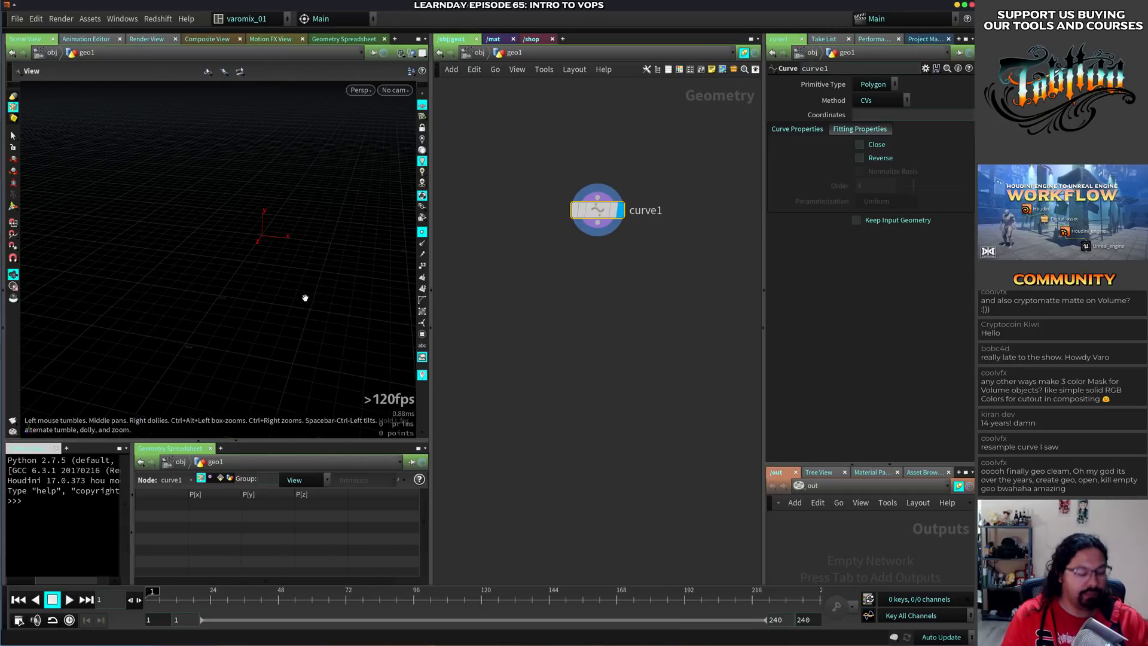
Draw a straight-segment vest outline with neckline, shoulders, armholes and hem in the Front view, and close the curve
key(space+3)
key(Escape)
key(t)
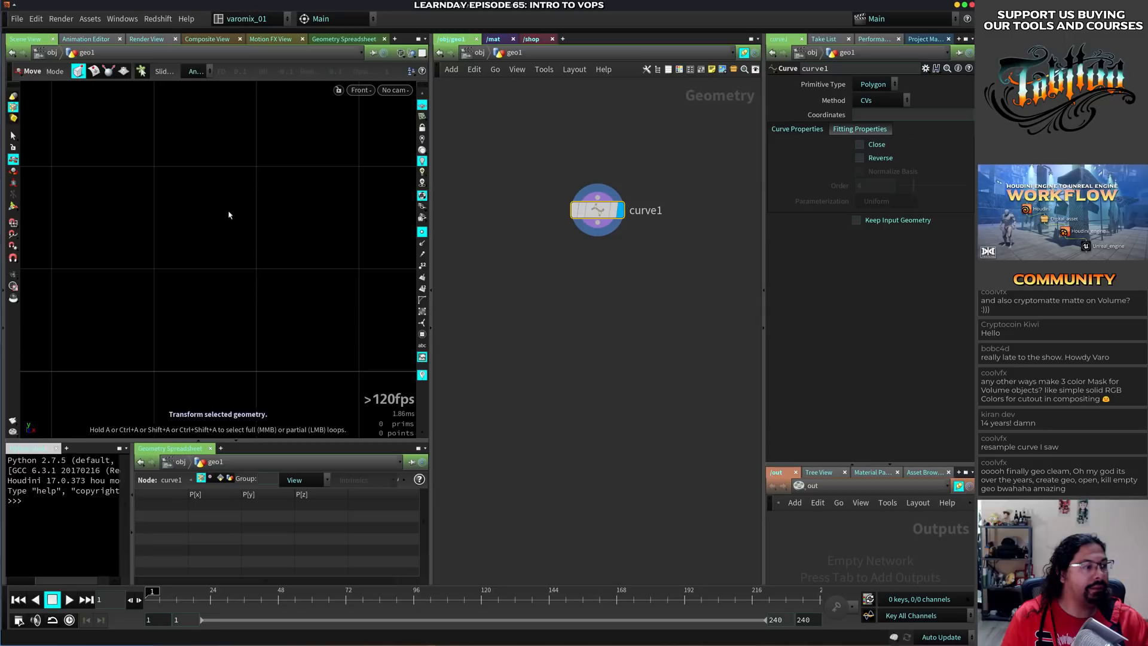
key(Escape)
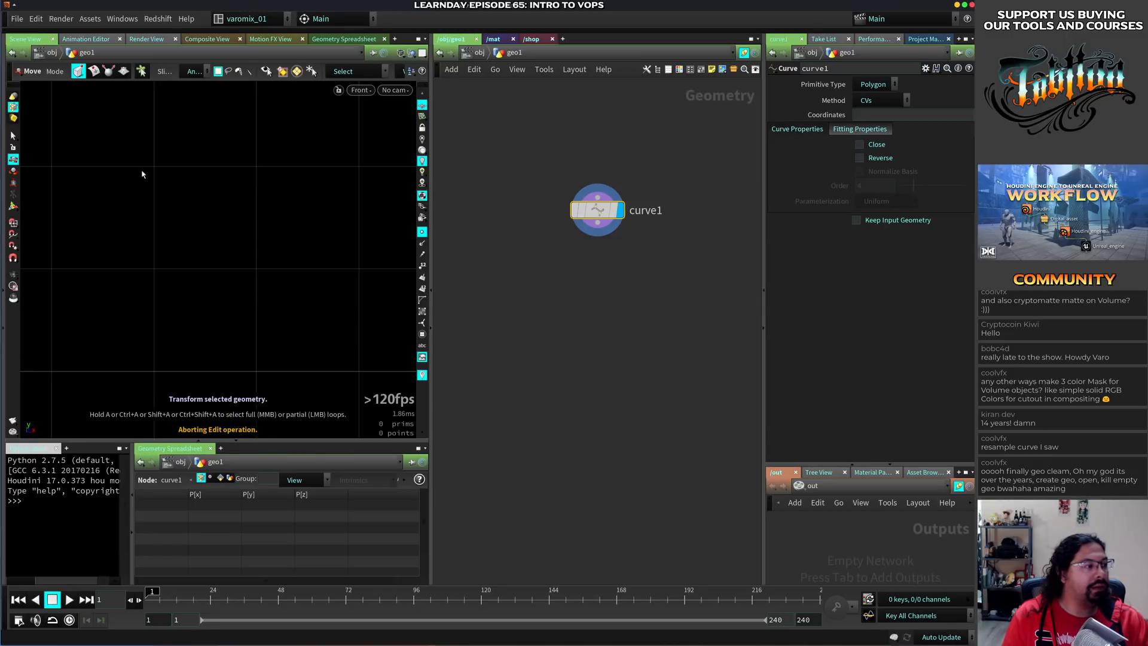
key(space+1)
key(space+3)
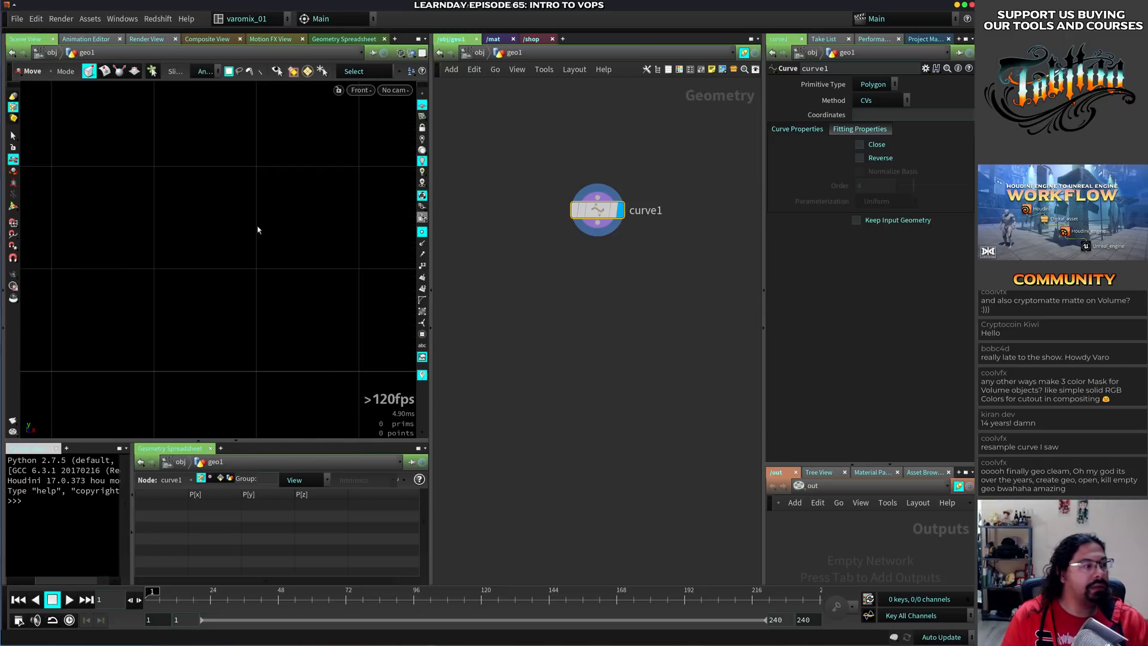
click(13, 208)
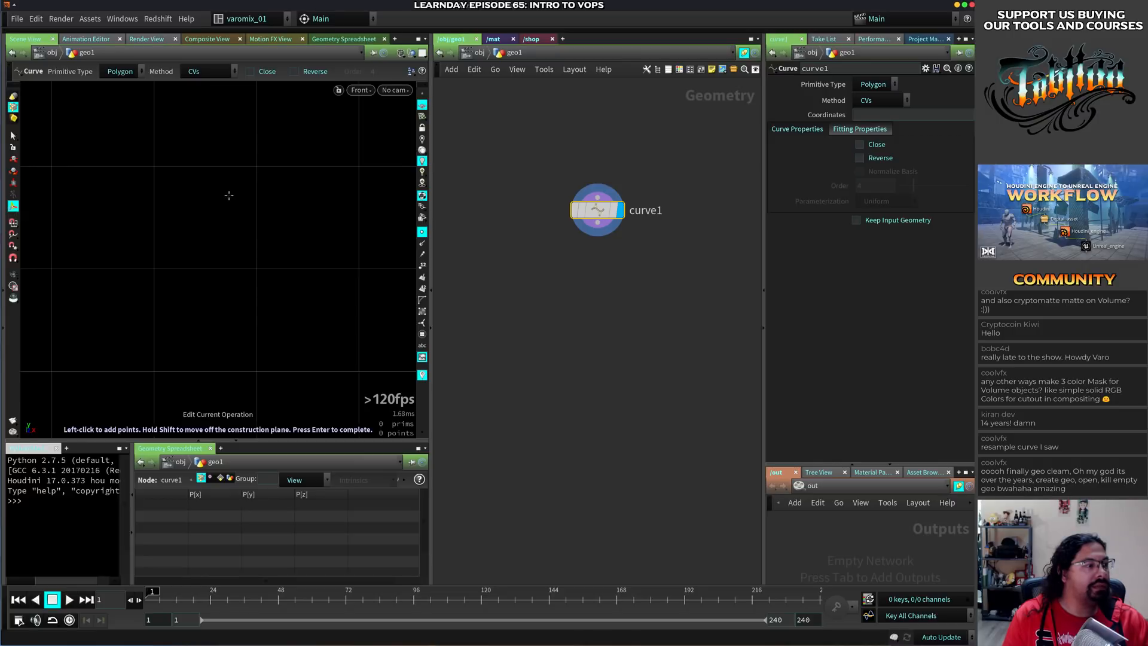
click(182, 193)
click(214, 192)
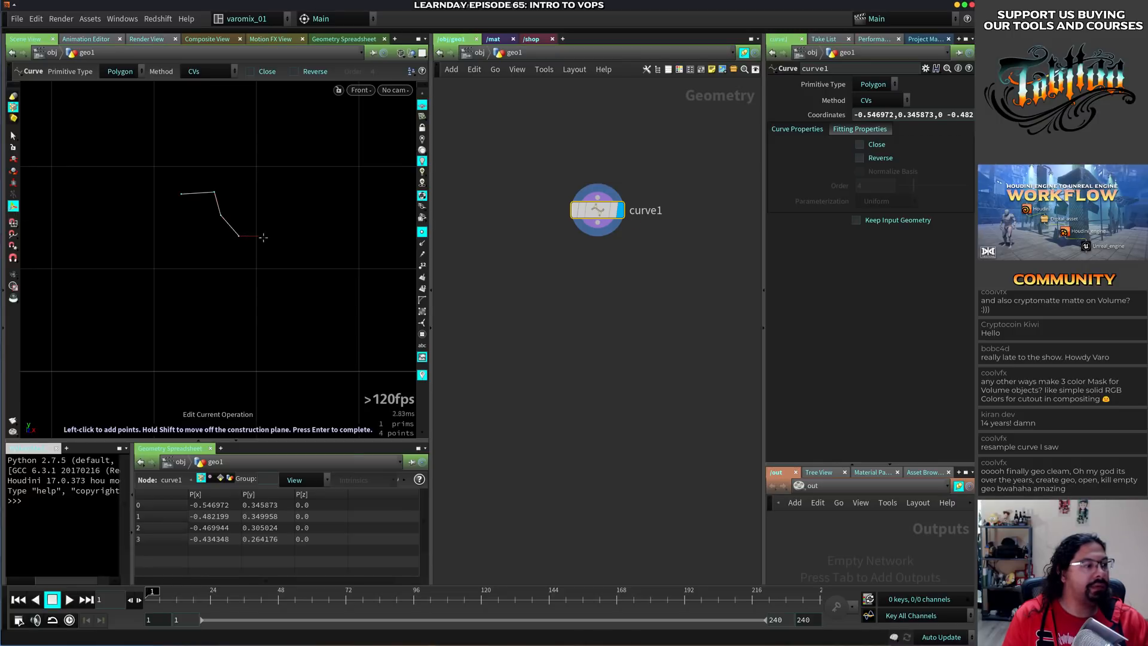
click(309, 202)
click(313, 185)
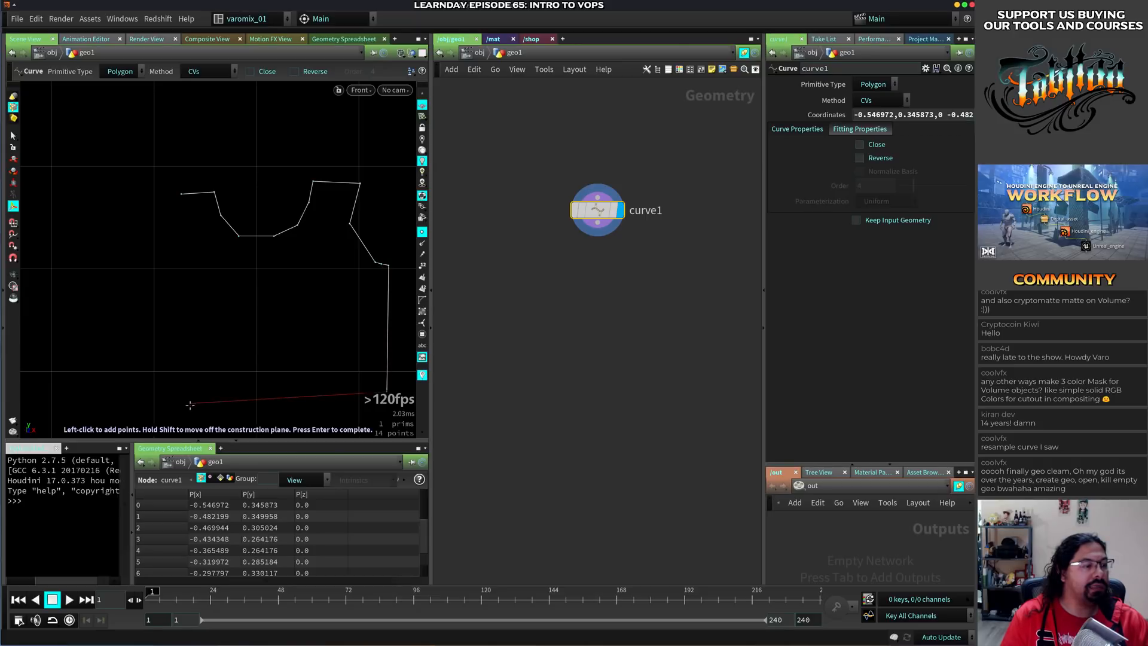
click(170, 398)
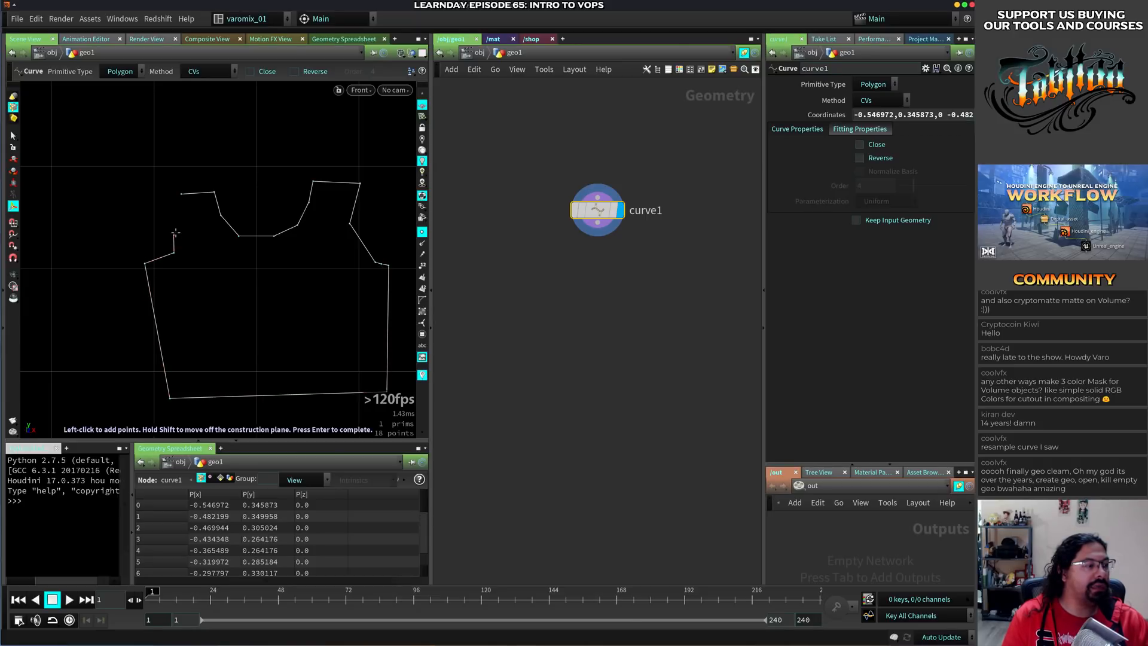
click(250, 71)
key(Return)
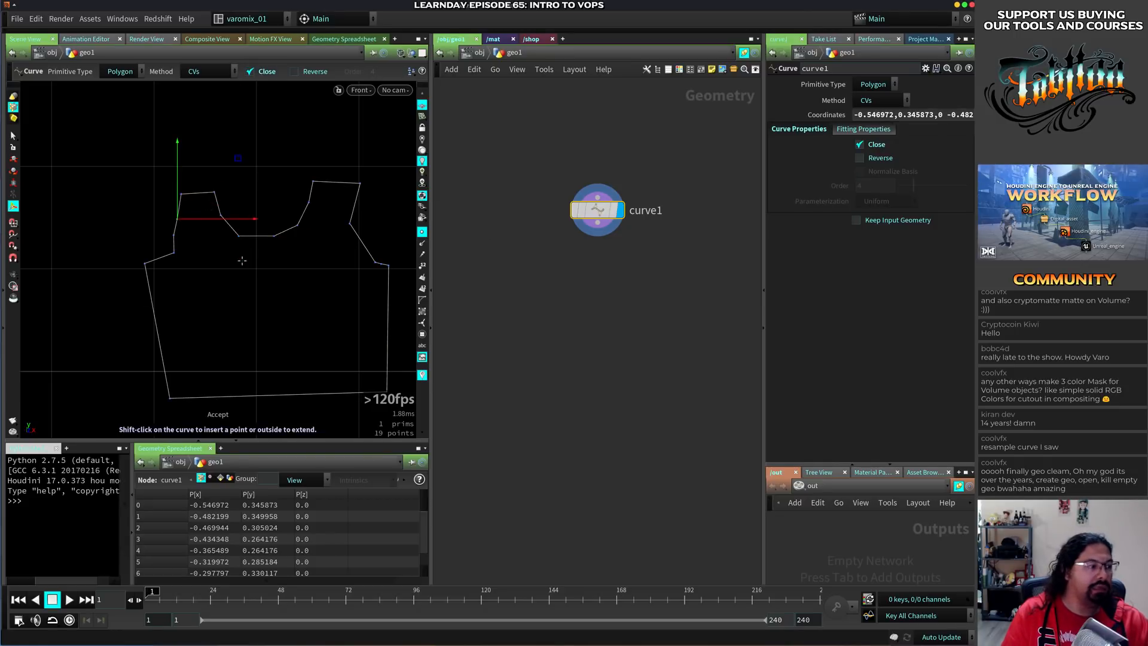
Show the closed vest shape in the perspective view with shaded display and examine its surface
key(space+1)
key(s)
key(f)
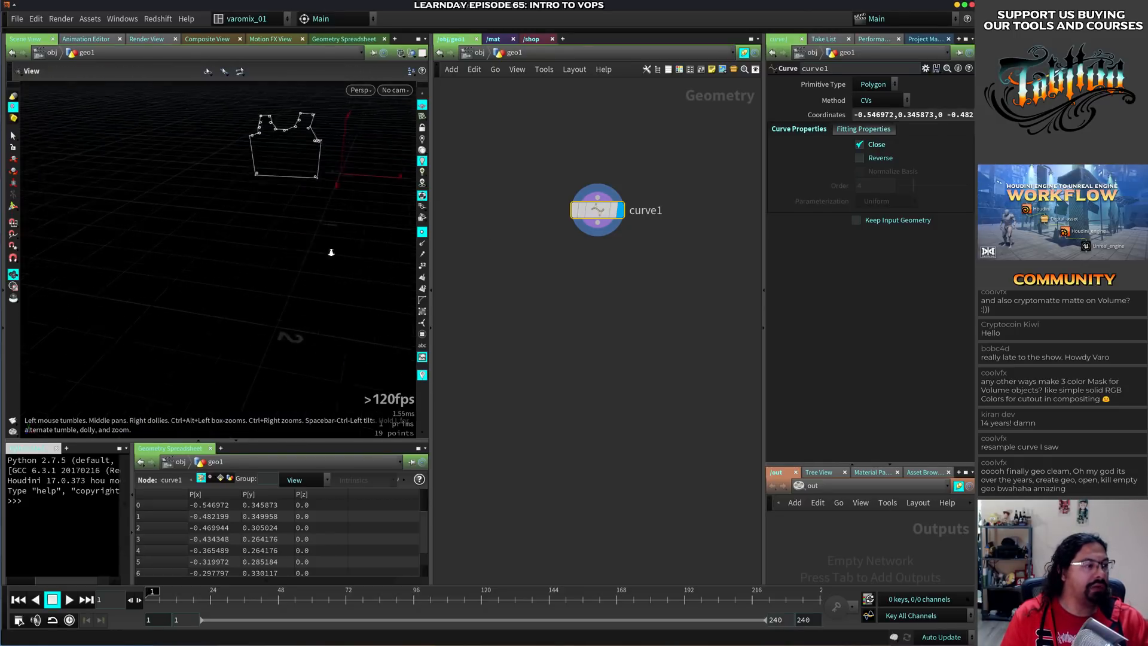
alt+drag(290, 305, 271, 307)
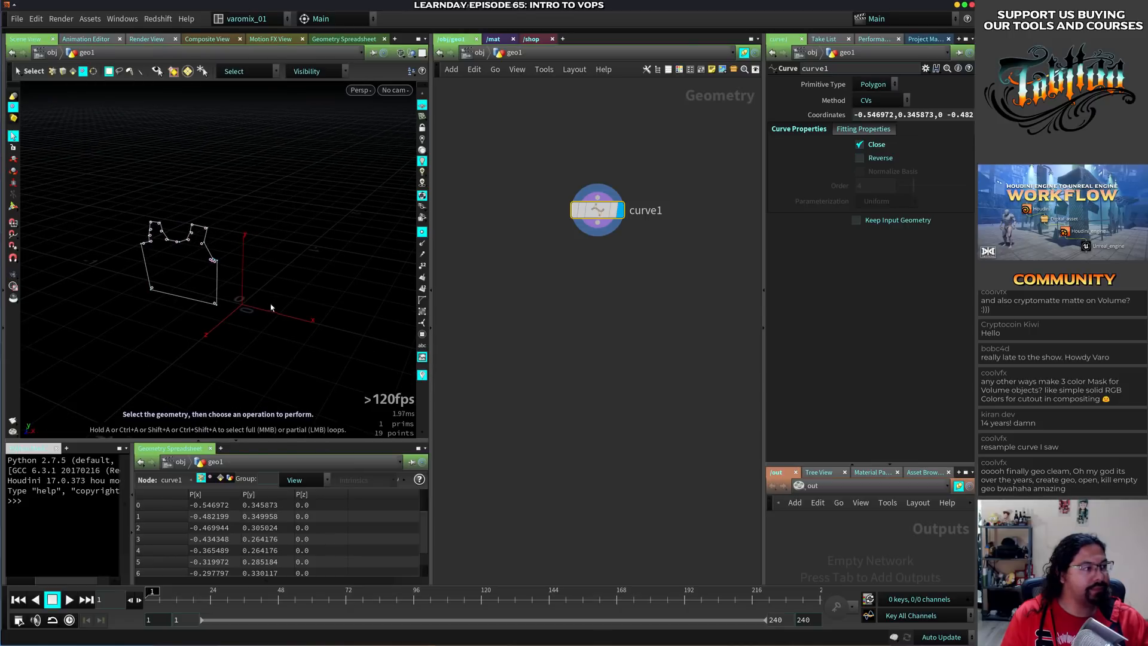
key(shift+w)
alt+right_drag(195, 302, 278, 263)
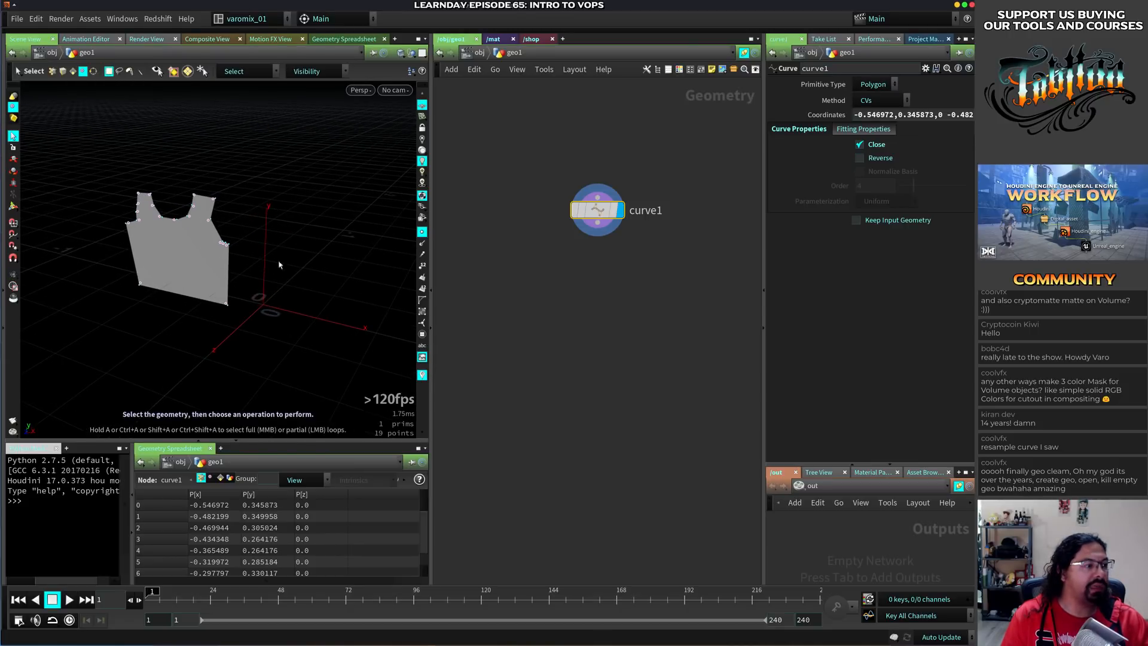
Move the curve1 node slightly higher in the network
drag(592, 216, 594, 184)
key(Tab)
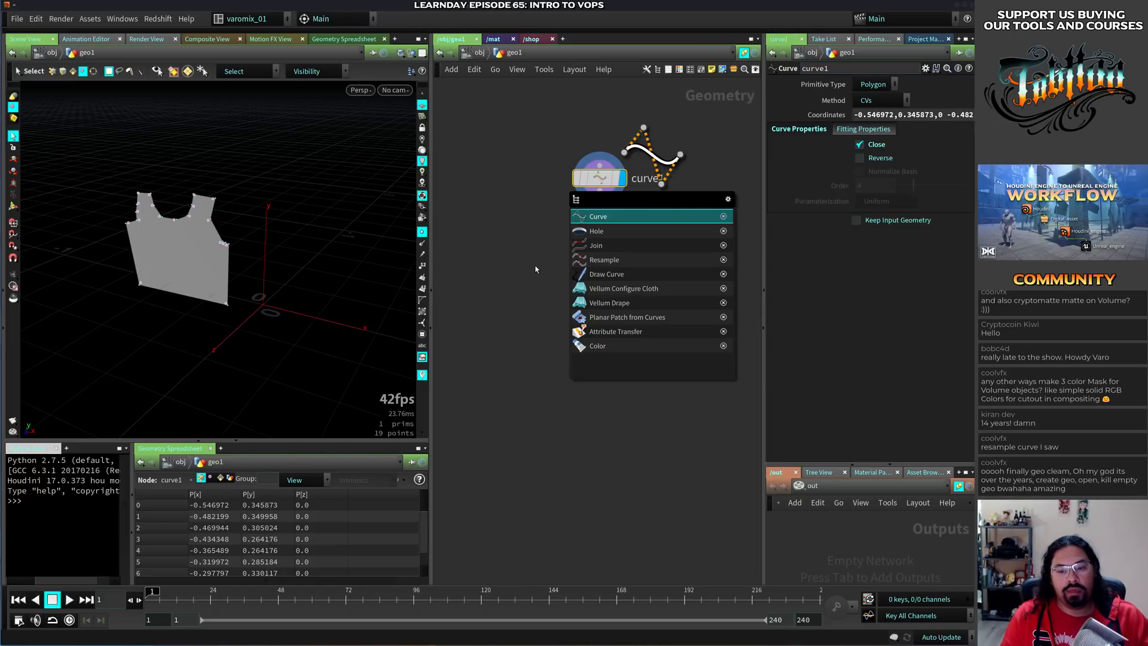
key(Escape)
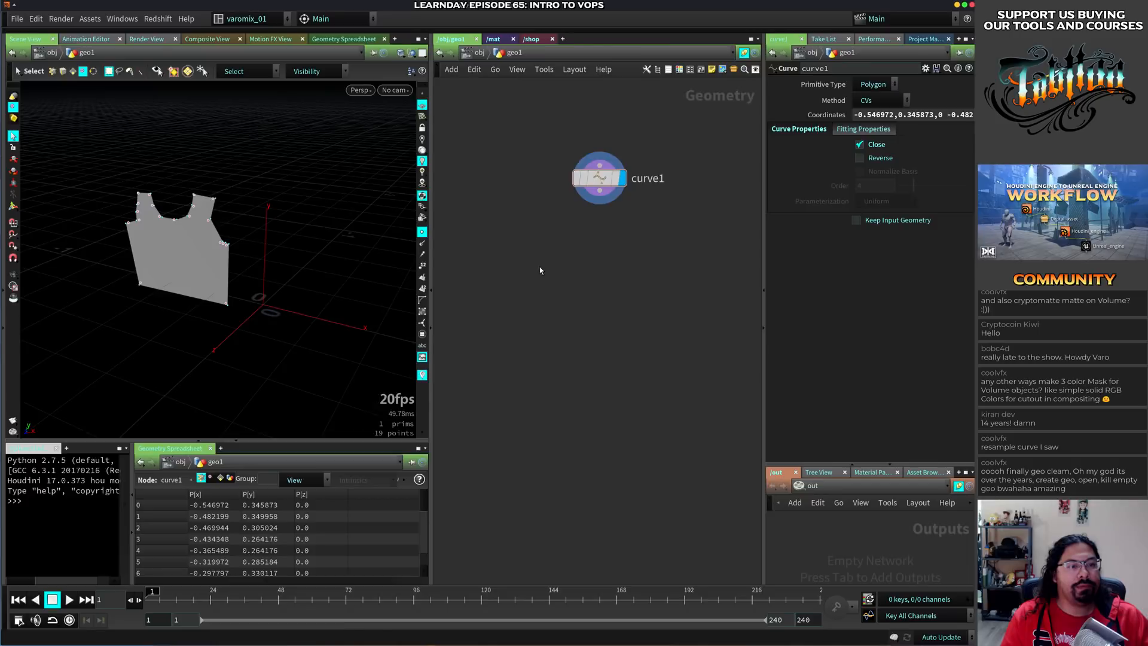
Switch to the Houdini scene with the draped vest and return to its object level
key(alt+Tab)
key(u)
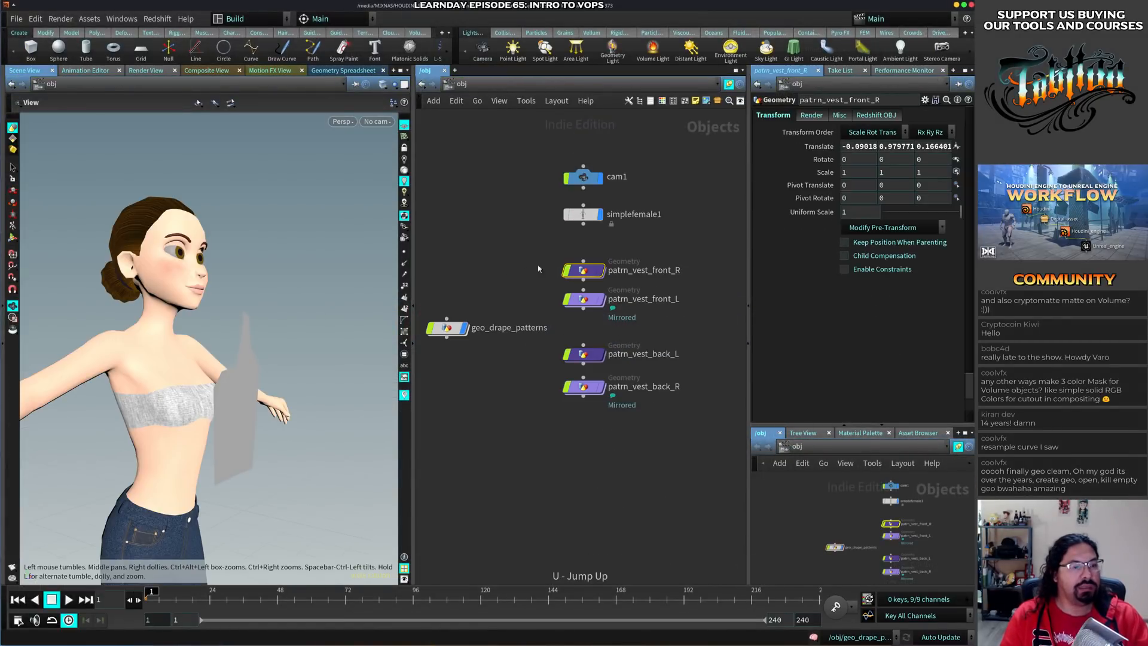
Examine the node networks inside patrn_vest_front_R and geo_drape_patterns in the reference vest scene
double_click(586, 272)
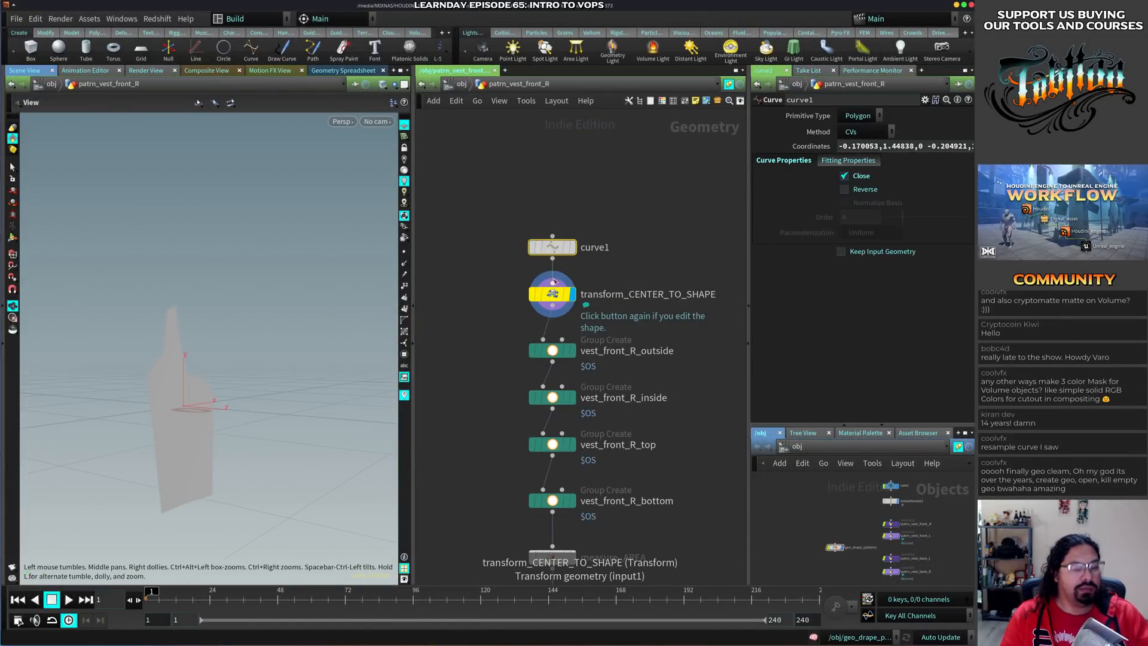
key(u)
double_click(449, 328)
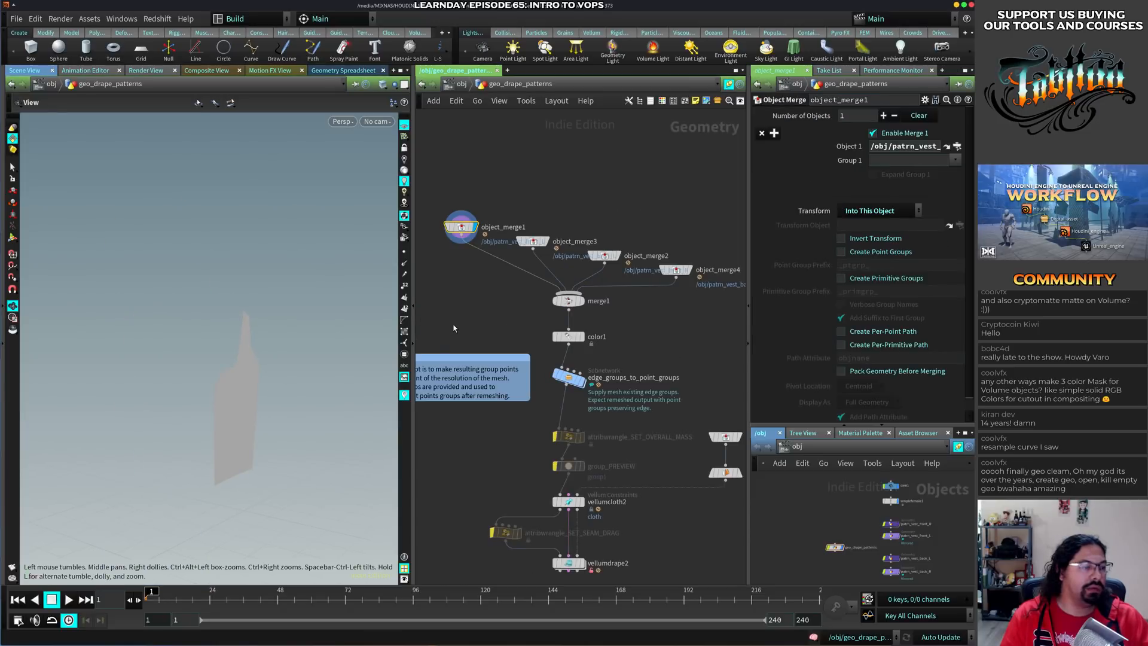
middle_drag(507, 315, 531, 221)
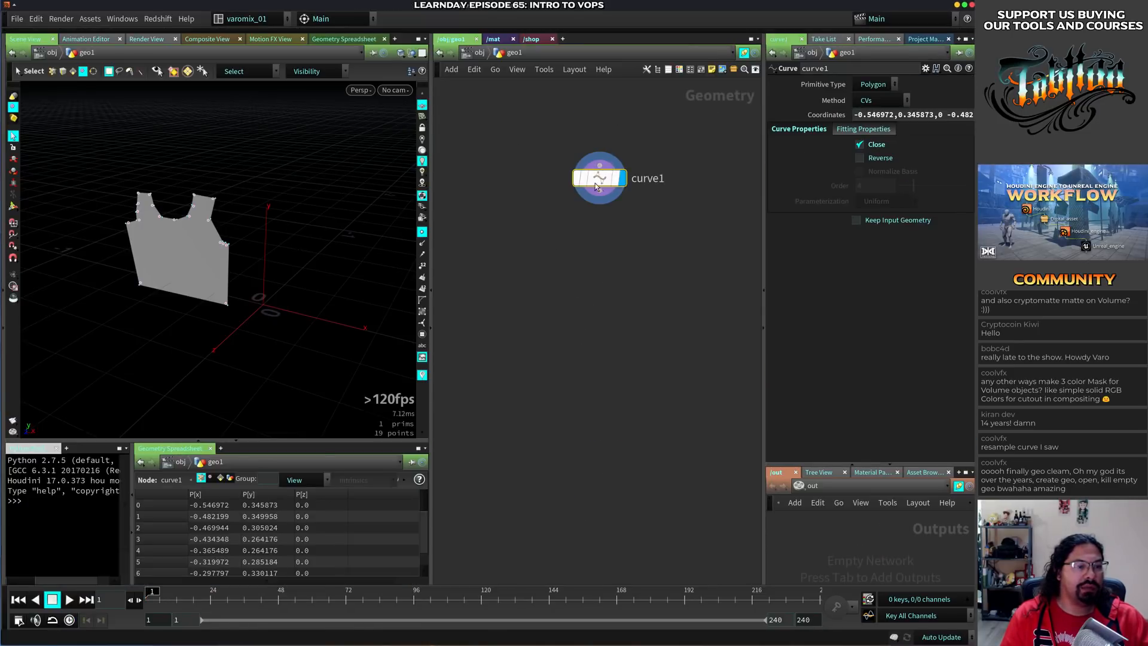
Back in the geo1 curve scene, add a Vellum Configure Cloth node below curve1, connected to it and displayed
key(Tab)
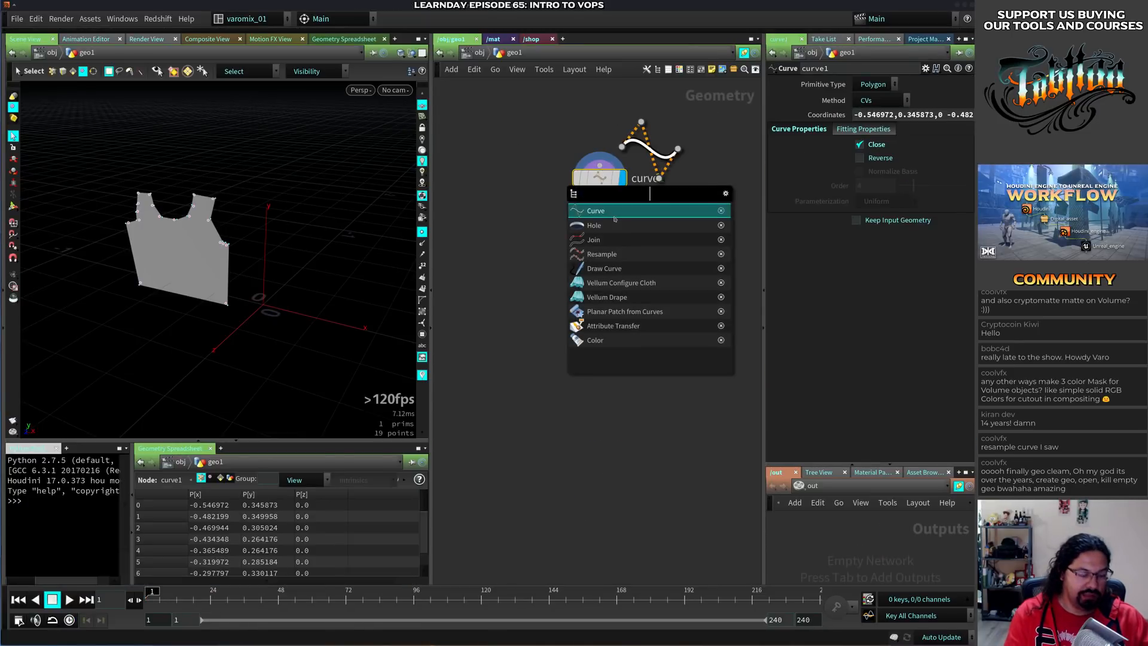
text(vc)
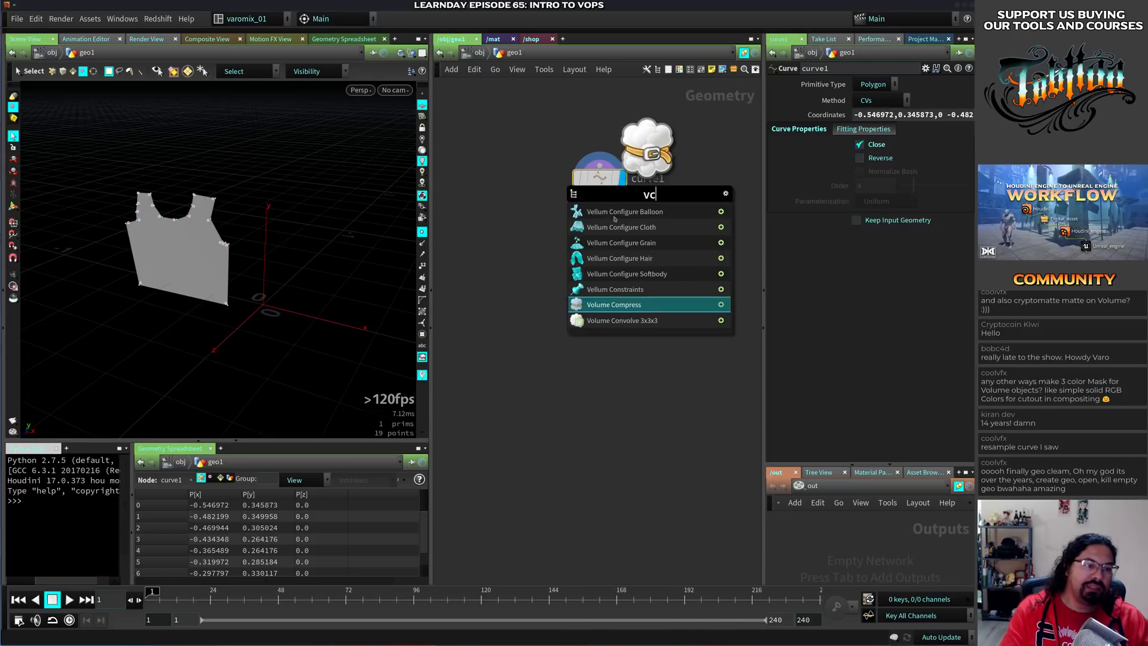
click(616, 226)
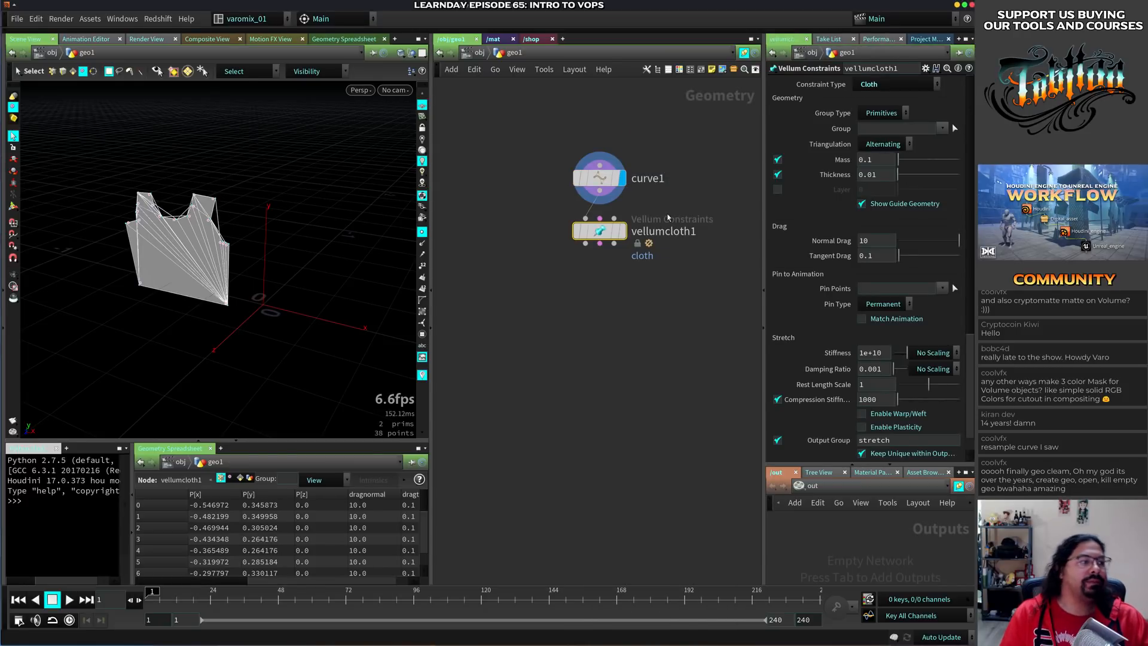
click(594, 272)
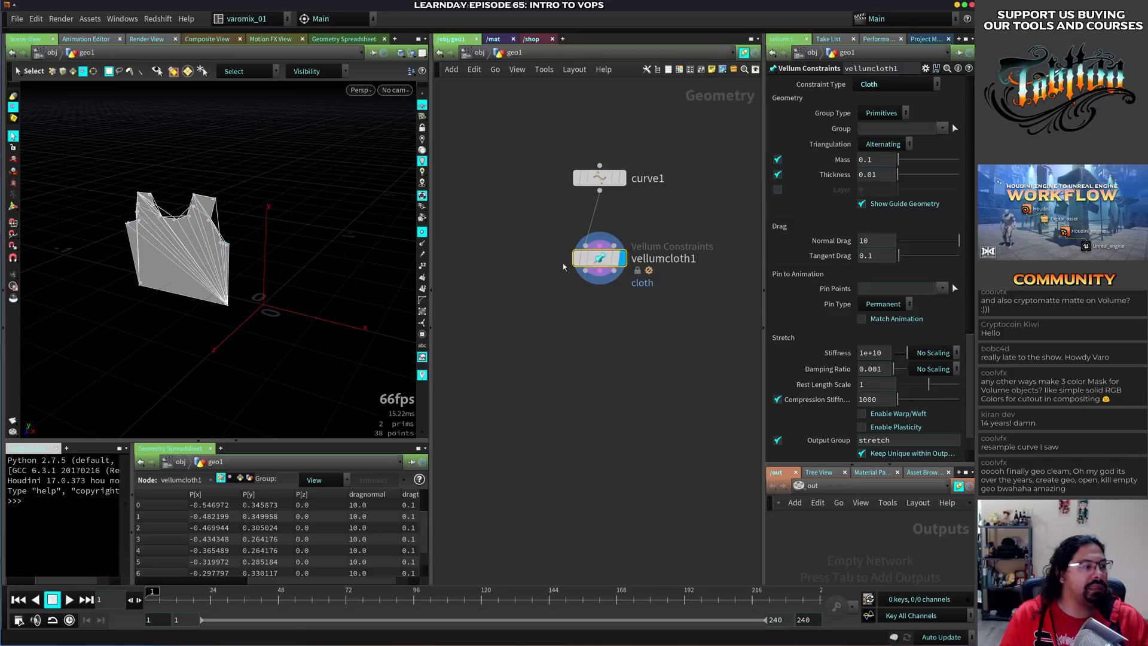
click(599, 178)
click(599, 189)
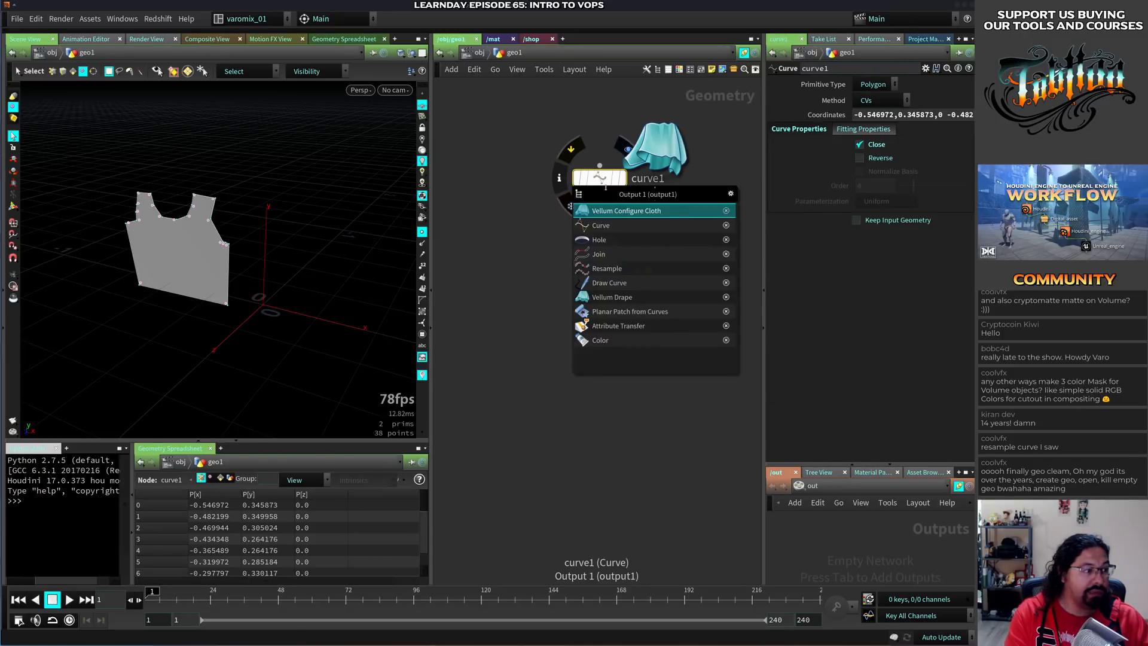
click(626, 211)
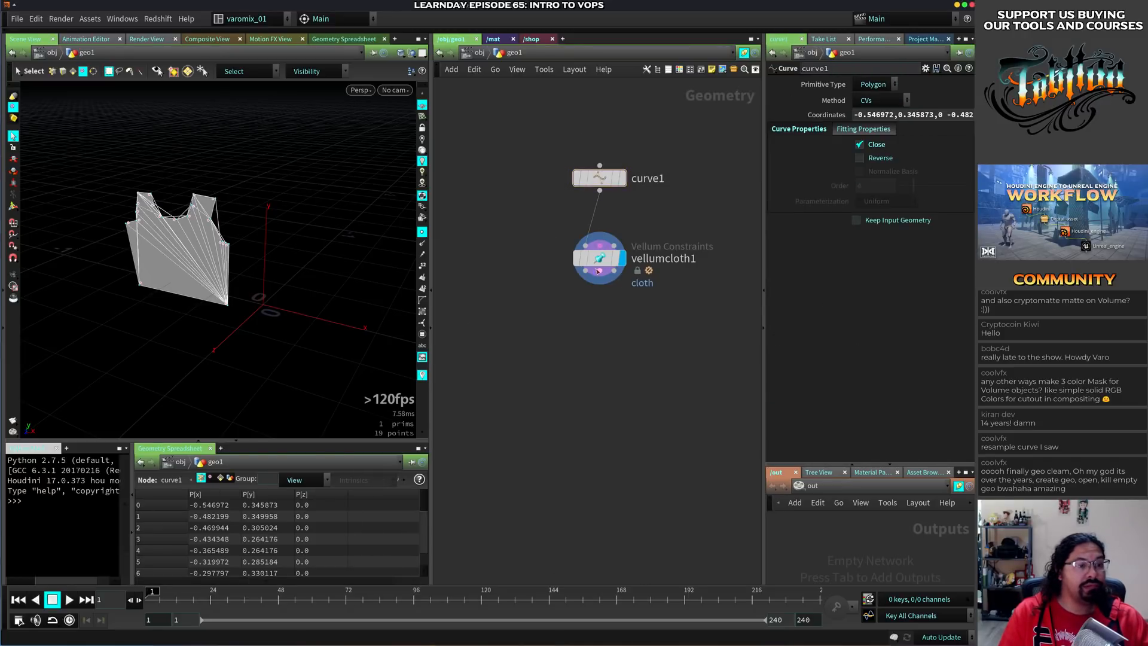
Branch a Transform node off curve1 and shift its vest copy about -0.23 along Z, behind the original
key(Tab)
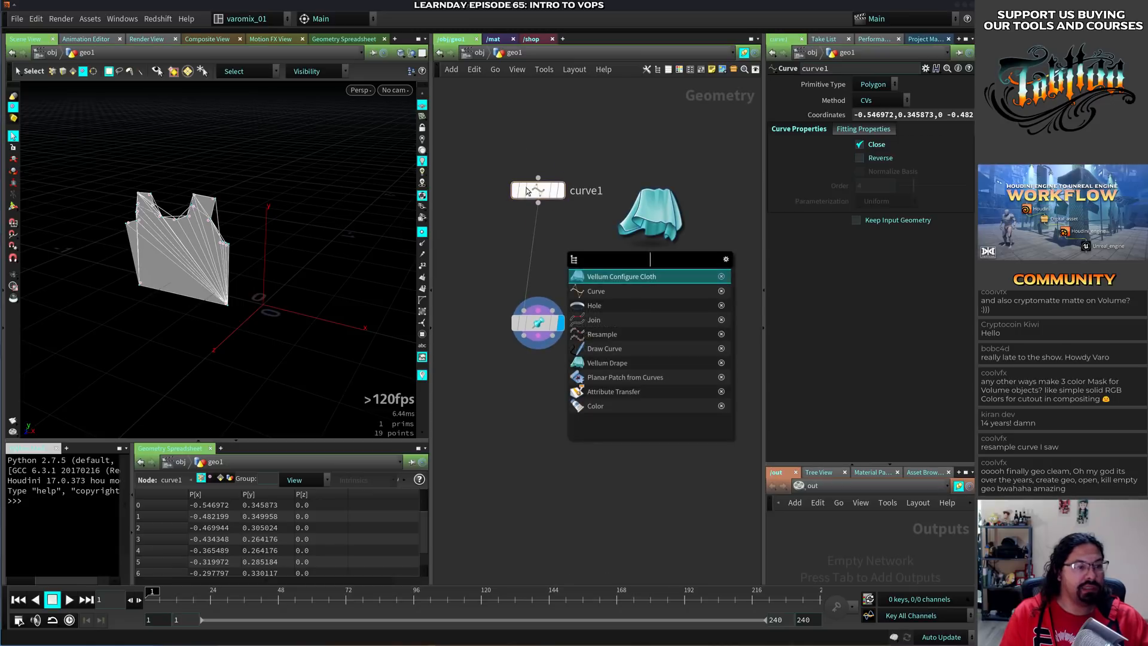
key(Escape)
key(Tab)
text(trans)
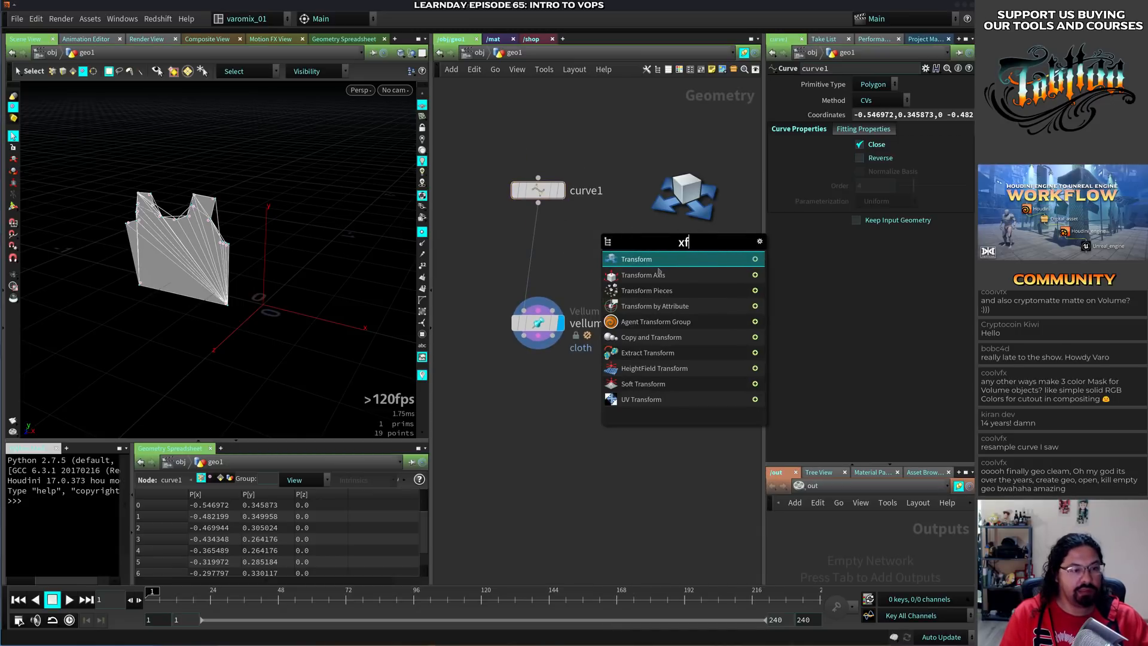
key(Return)
click(654, 232)
drag(538, 205, 653, 212)
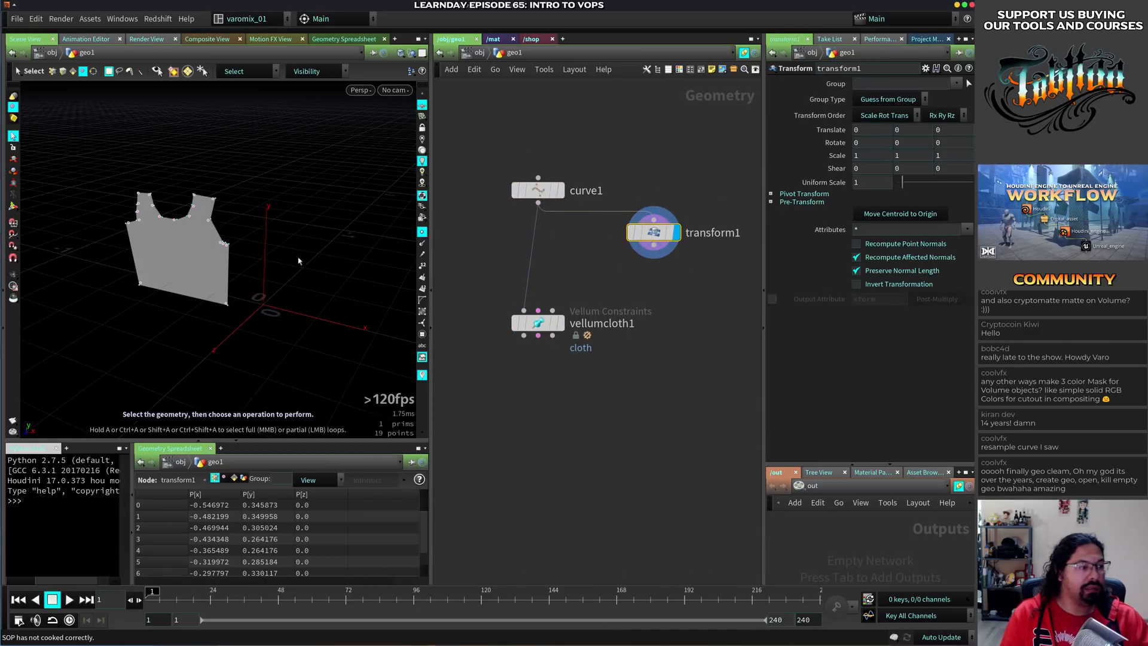
click(14, 209)
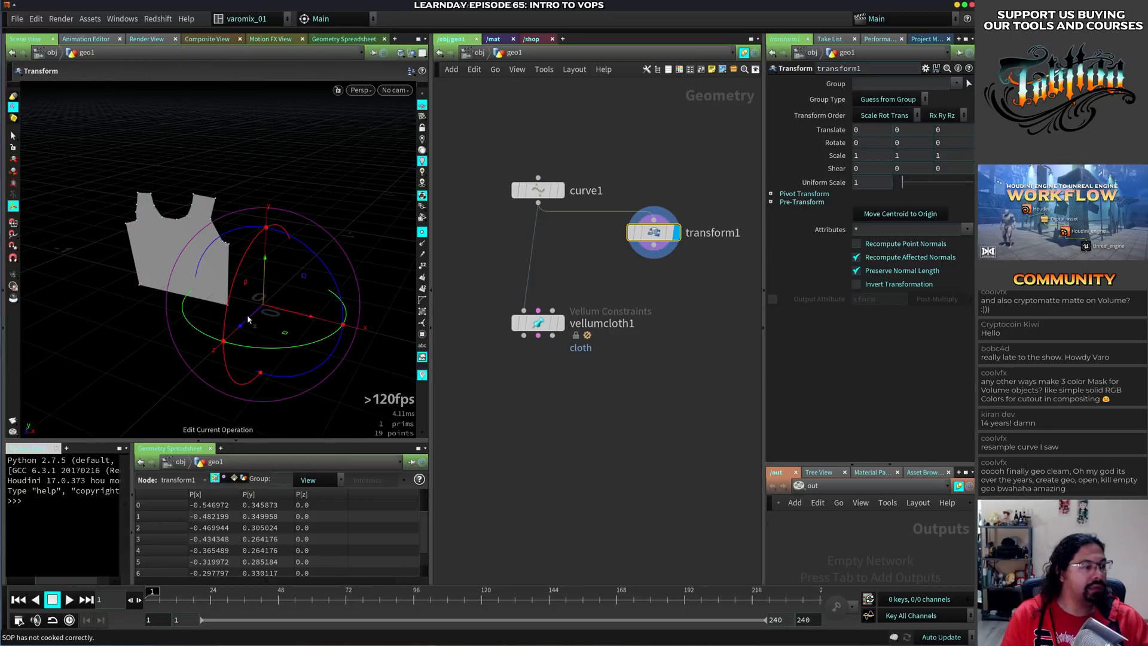
drag(247, 318, 269, 296)
Merge the original and shifted vest panels ahead of vellumcloth1, and display the cloth node
click(574, 280)
key(Tab)
text(mer)
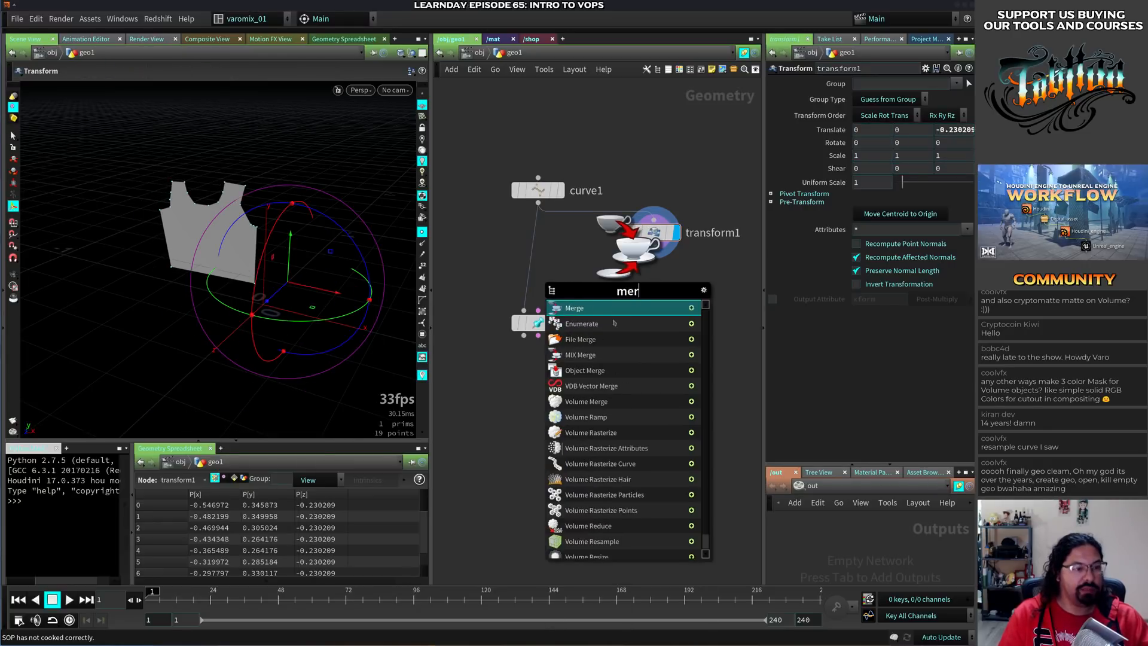
key(Return)
click(530, 270)
drag(531, 271, 539, 281)
drag(652, 245, 540, 267)
click(560, 333)
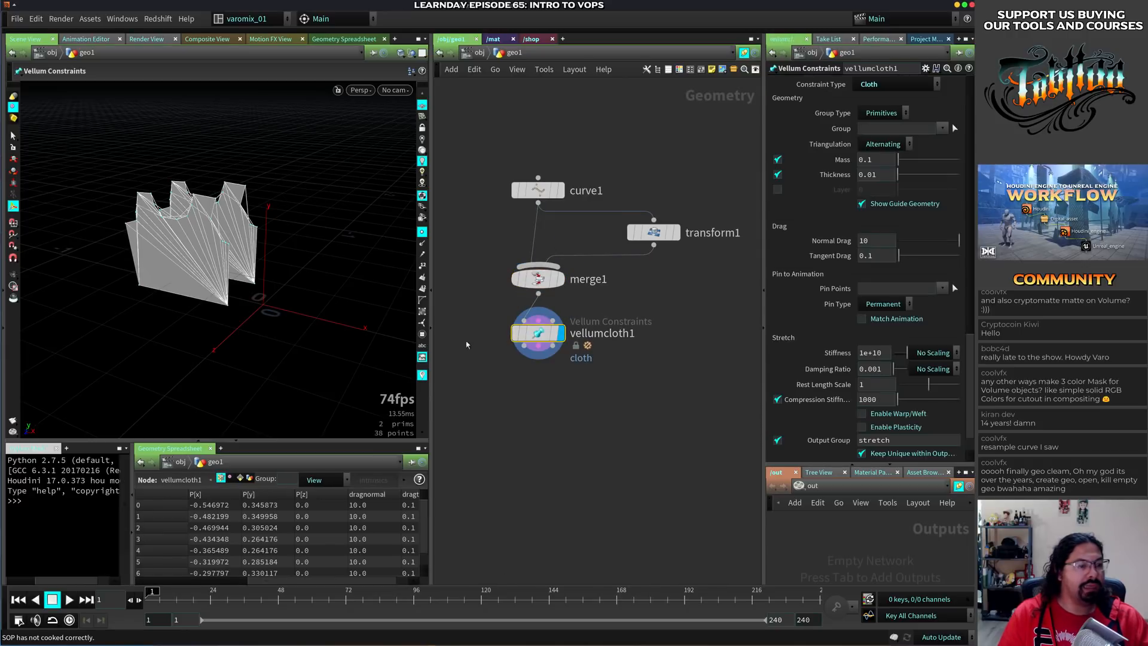
Insert a Remesh node right after curve1 with a target edge length of 0.1, and display vellumcloth1
alt+drag(287, 280, 221, 307)
alt+right_drag(221, 308, 274, 280)
alt+drag(274, 280, 305, 266)
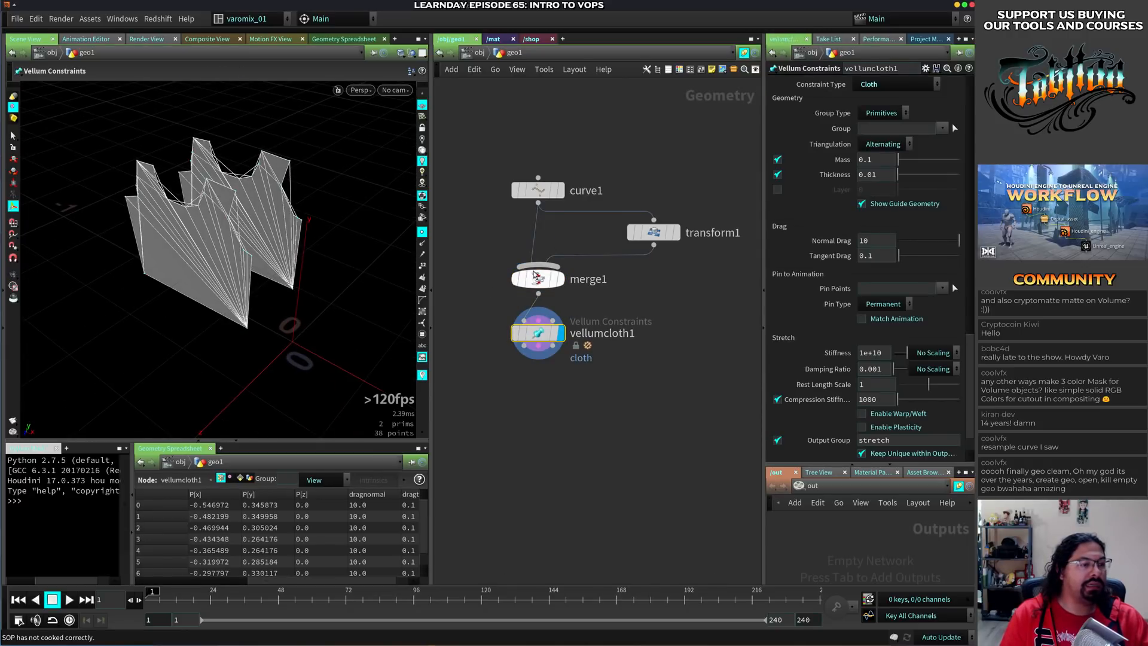
drag(550, 196, 551, 156)
key(Tab)
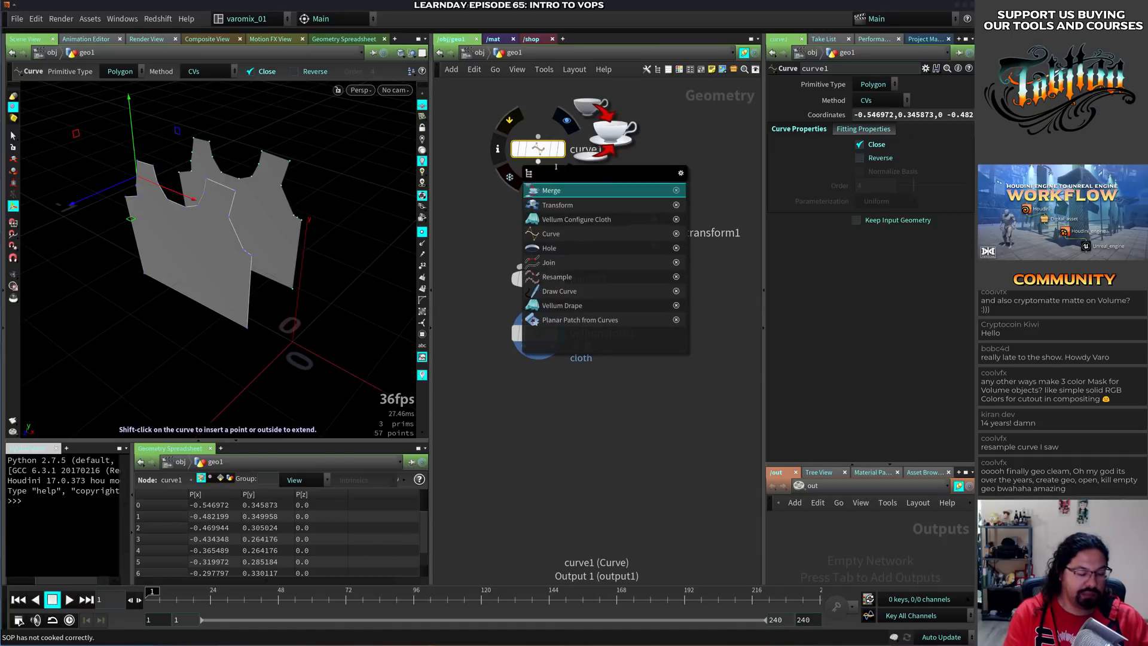
text(remesh)
key(Return)
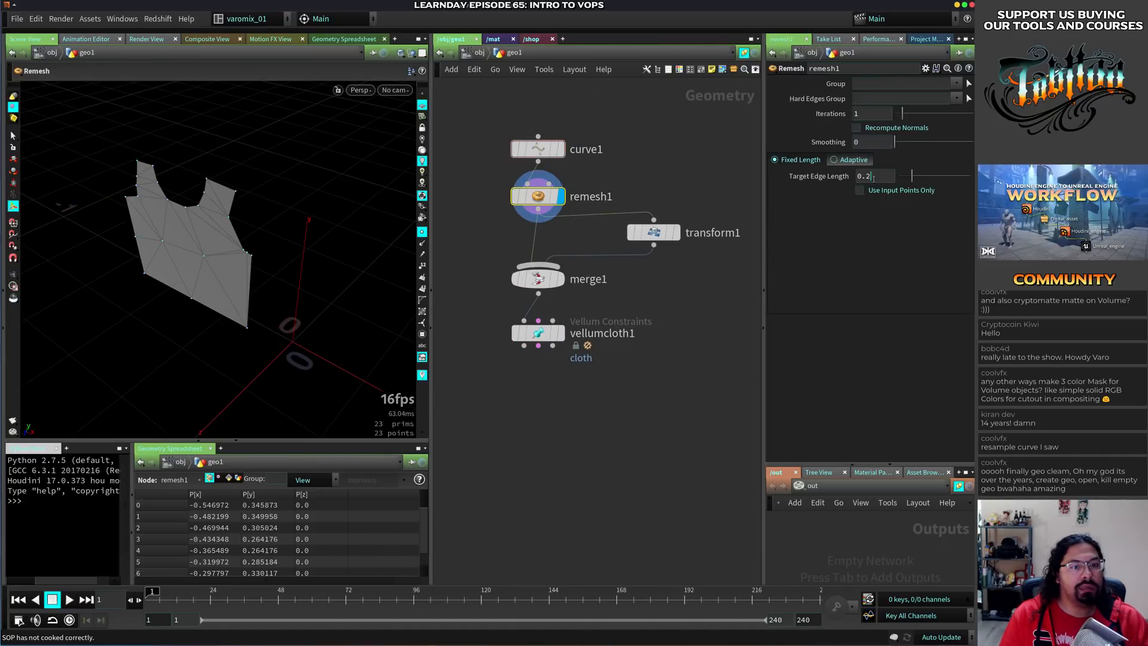
double_click(872, 174)
text(1)
key(Return)
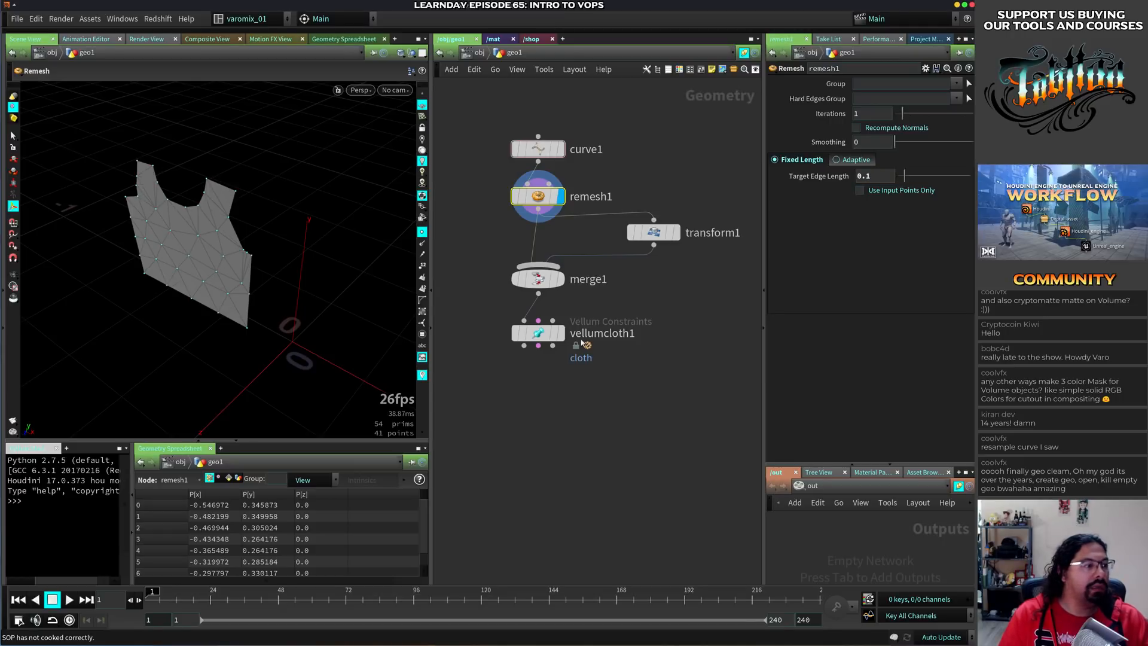
click(559, 333)
Add a Vellum Drape node below vellumcloth1 with all its outputs connected, and display the drape node
key(Tab)
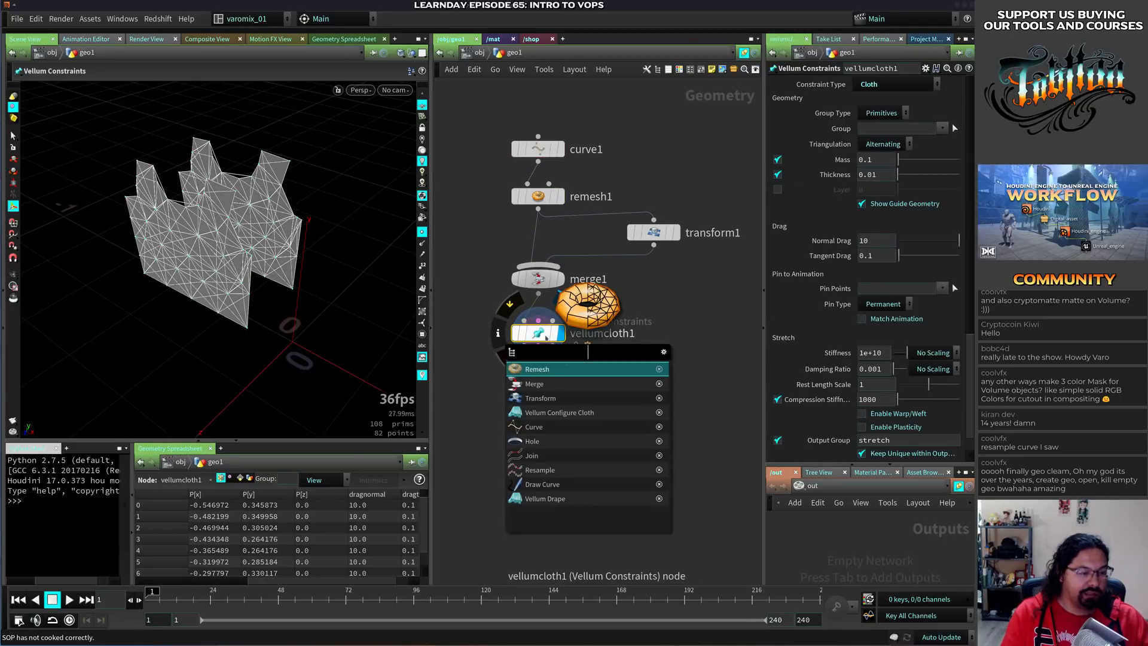
text(dra)
key(Down)
key(Down)
key(Down)
key(Down)
key(Down)
key(Down)
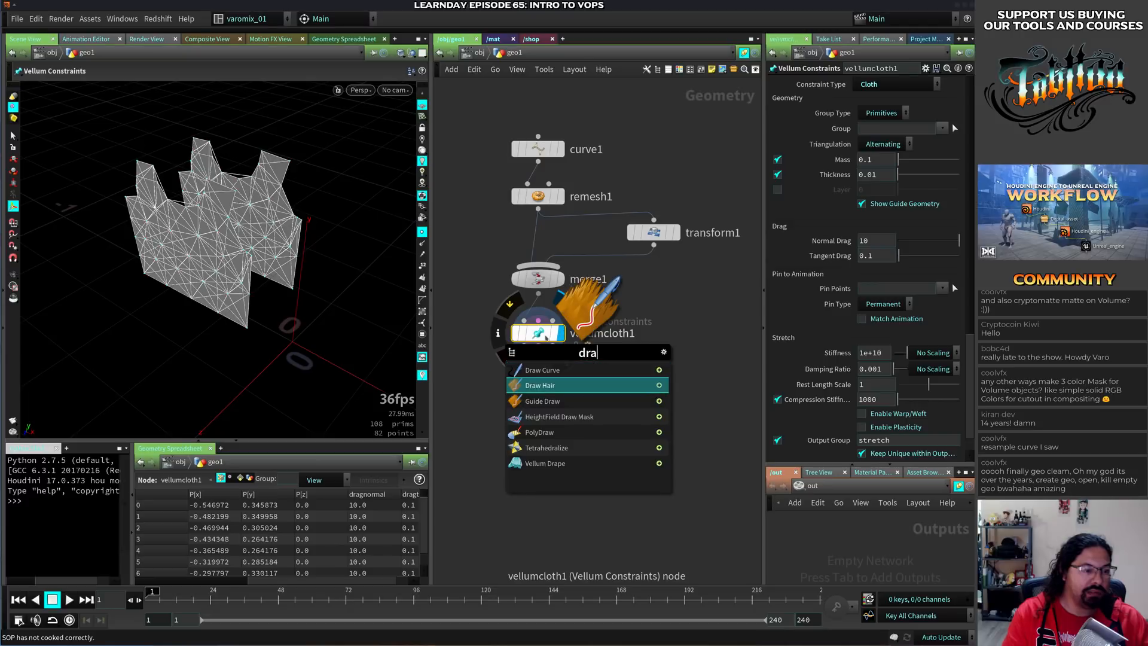
key(Escape)
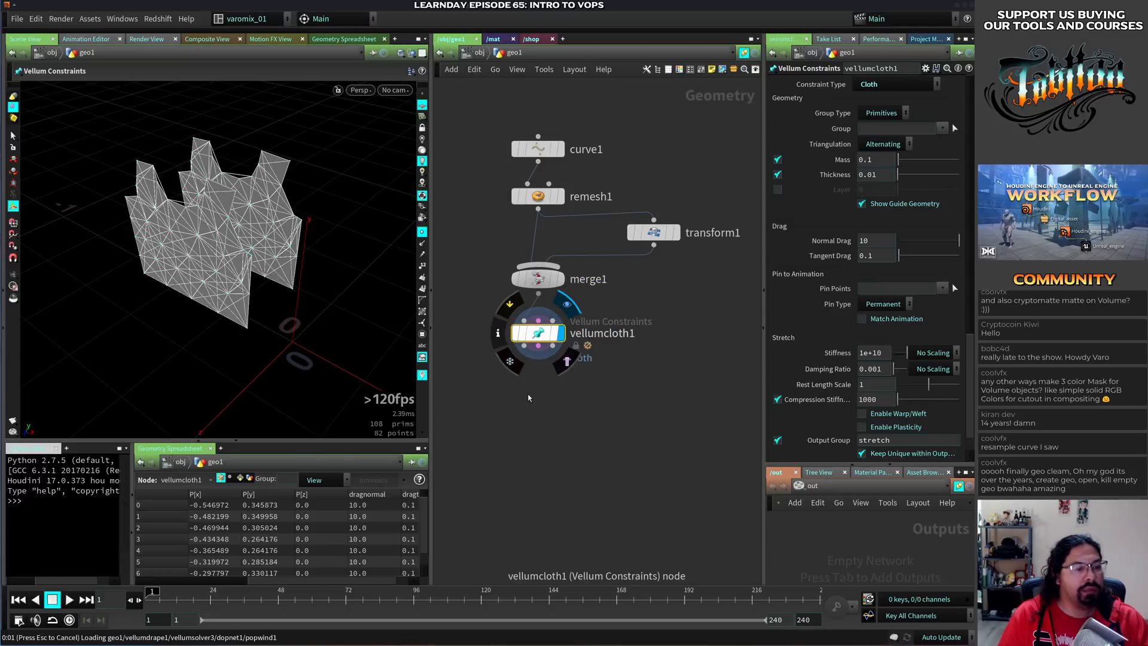
click(524, 403)
key(Escape)
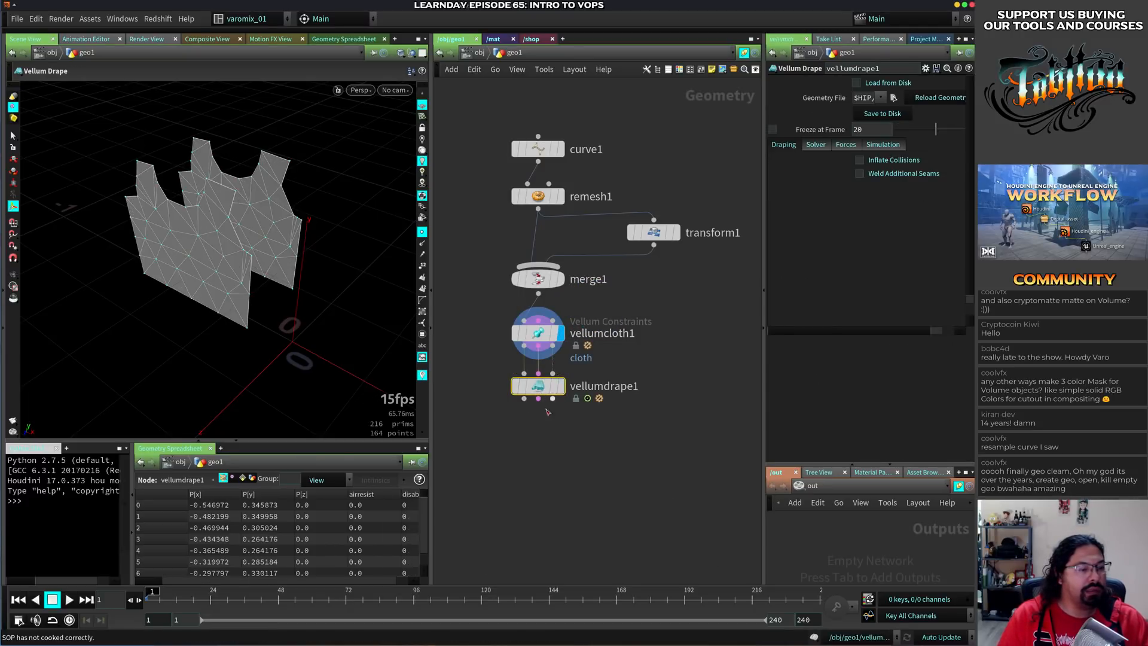
click(561, 386)
alt+middle_drag(275, 269, 235, 324)
alt+drag(235, 325, 286, 281)
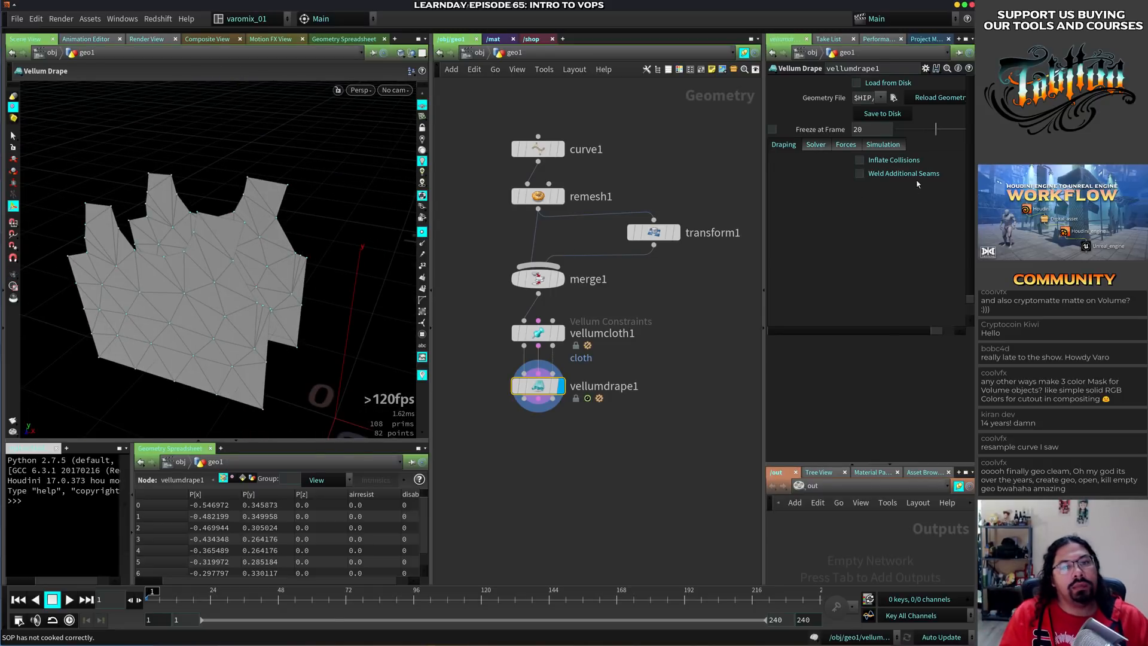
Enable Weld Additional Seams on vellumdrape1 and weld one shoulder, with group points 7-8 and target group points 48-49
click(882, 174)
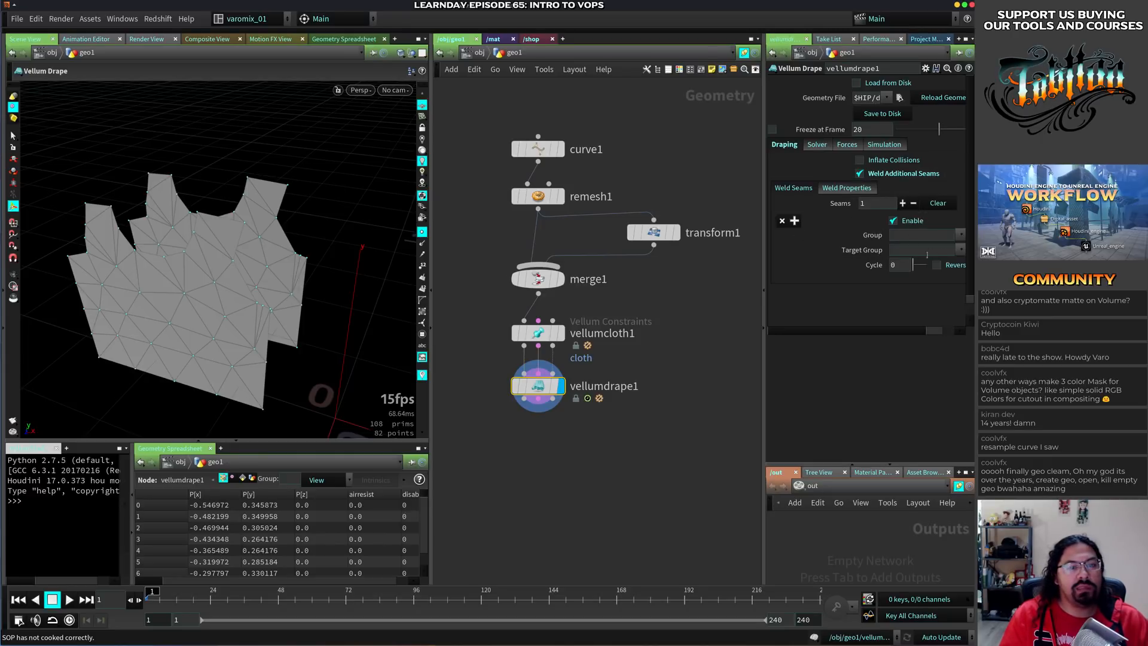
alt+drag(281, 294, 300, 256)
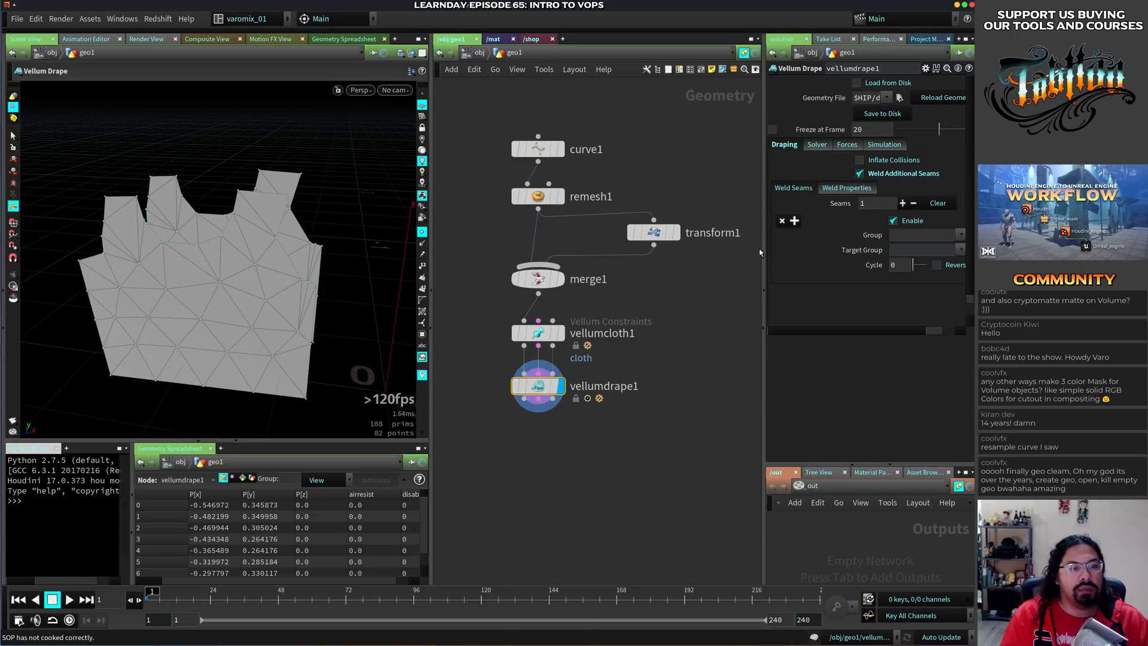
drag(763, 255, 733, 249)
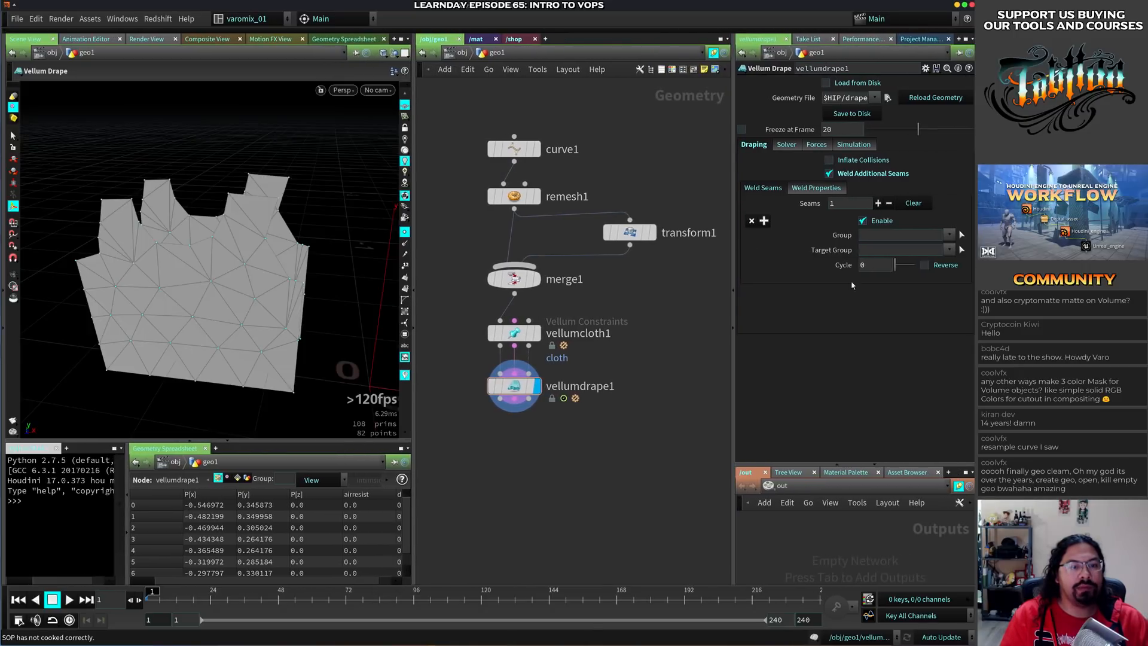
click(961, 235)
drag(336, 198, 357, 260)
key(Return)
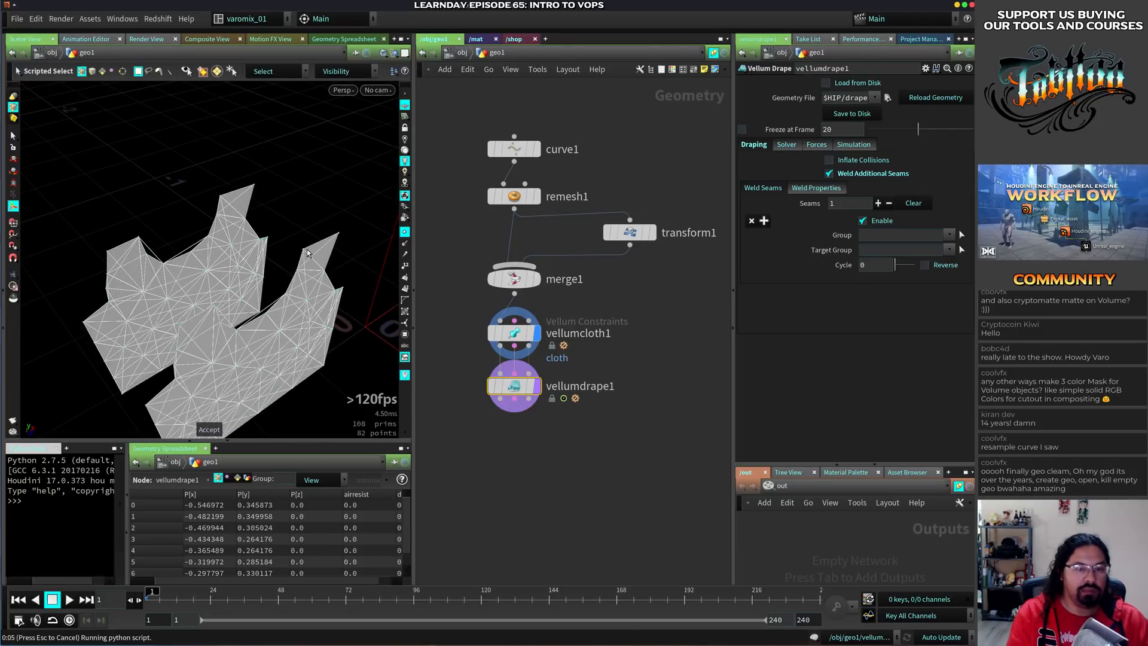
click(960, 251)
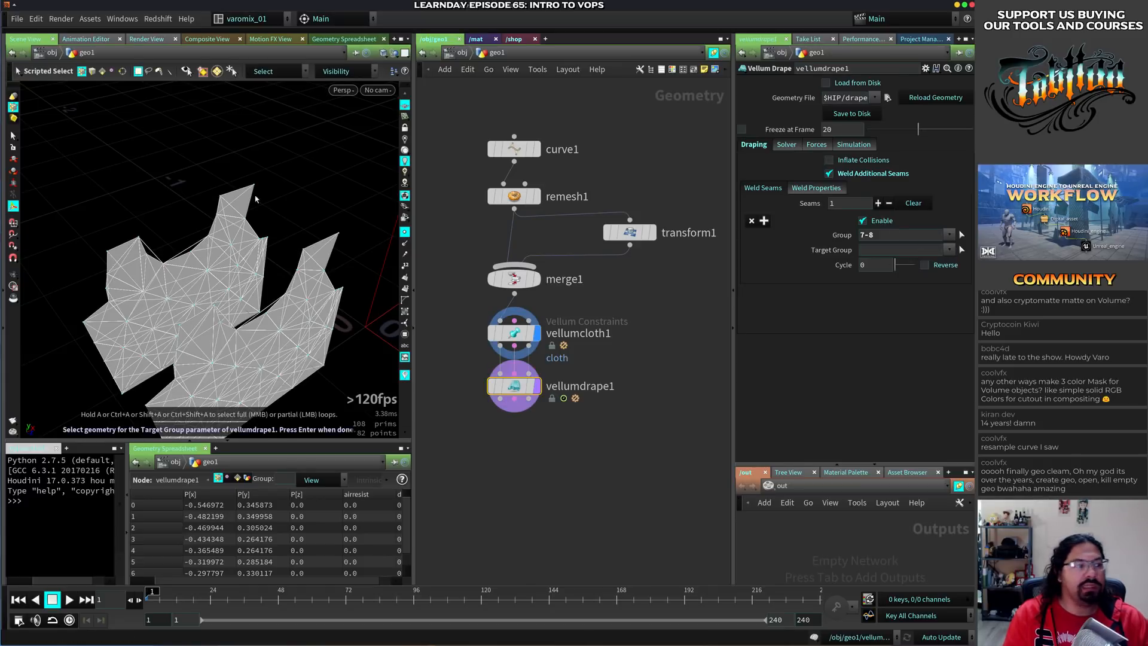
key(Return)
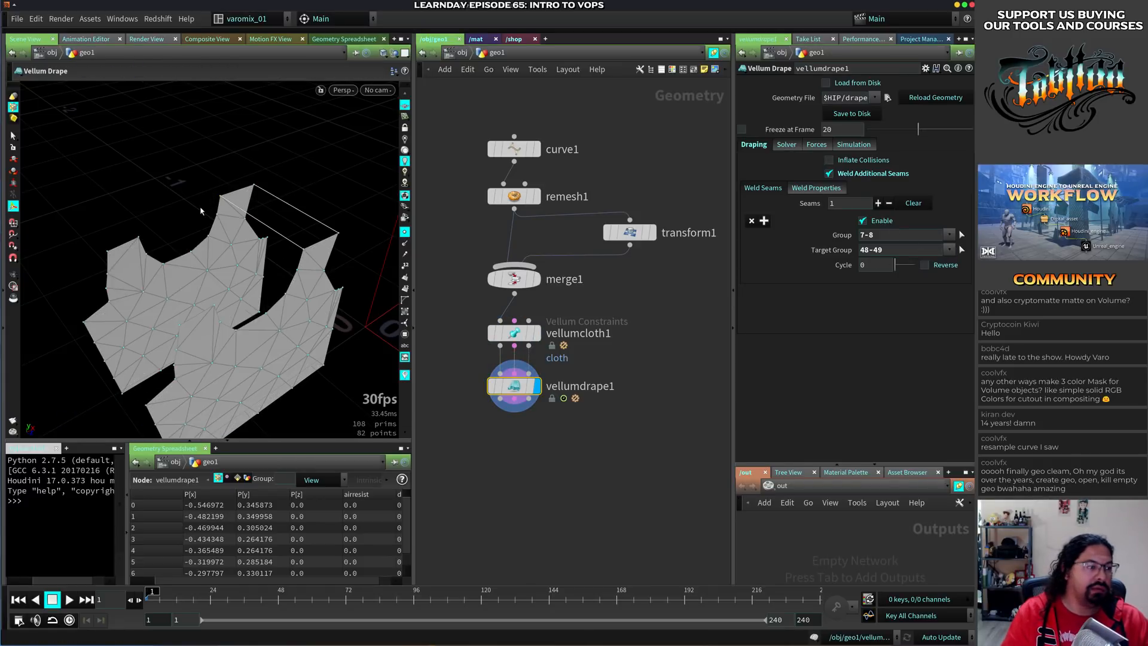
Add a second weld seam and set its group to the front panel's side-edge points 12-13 26
alt+drag(302, 260, 343, 242)
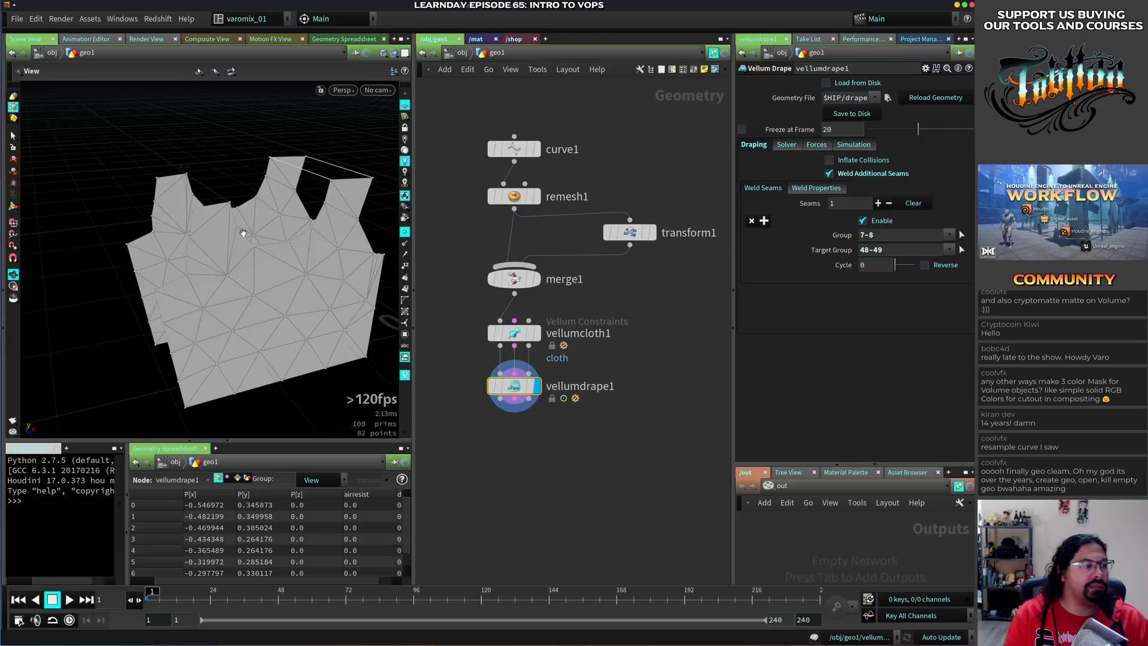
mouse_move(242, 233)
alt+mouse_down()
mouse_move(301, 212)
mouse_move(251, 248)
mouse_move(281, 204)
mouse_move(262, 251)
mouse_move(248, 252)
alt+mouse_up()
click(878, 202)
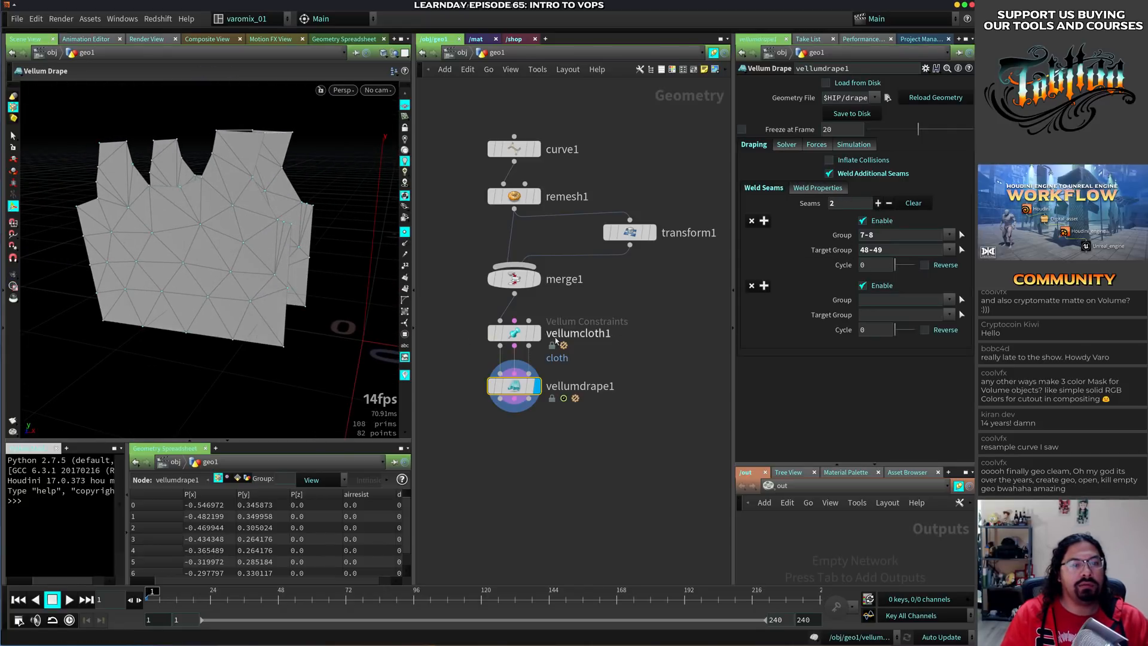
click(960, 303)
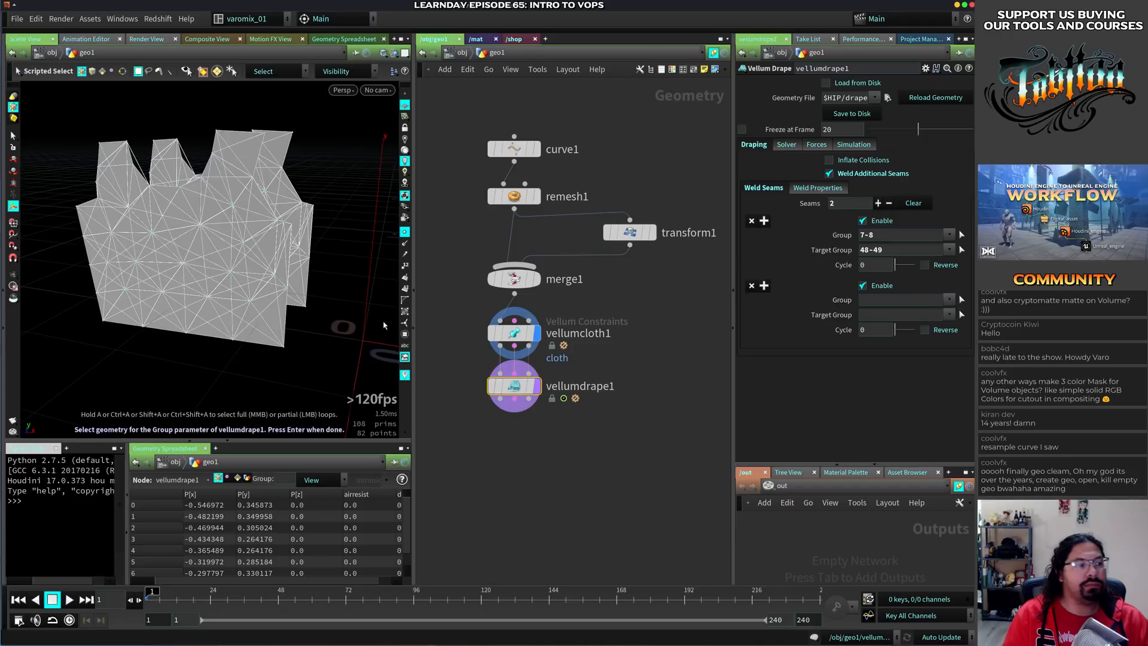
alt+drag(317, 257, 291, 235)
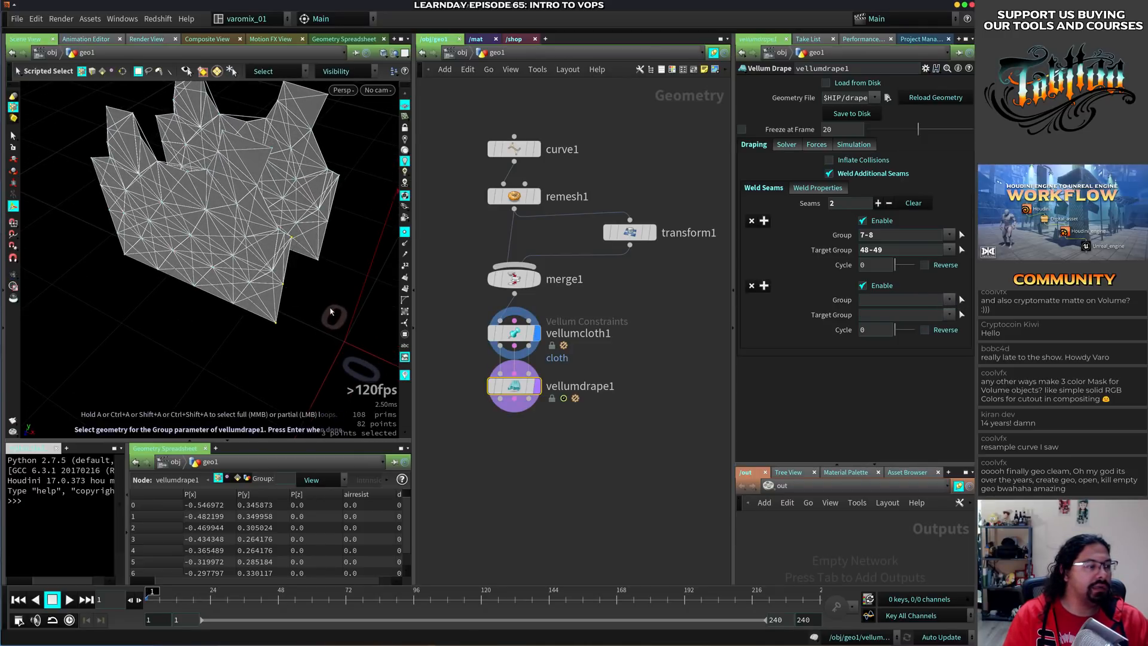
alt+drag(331, 311, 290, 299)
key(Return)
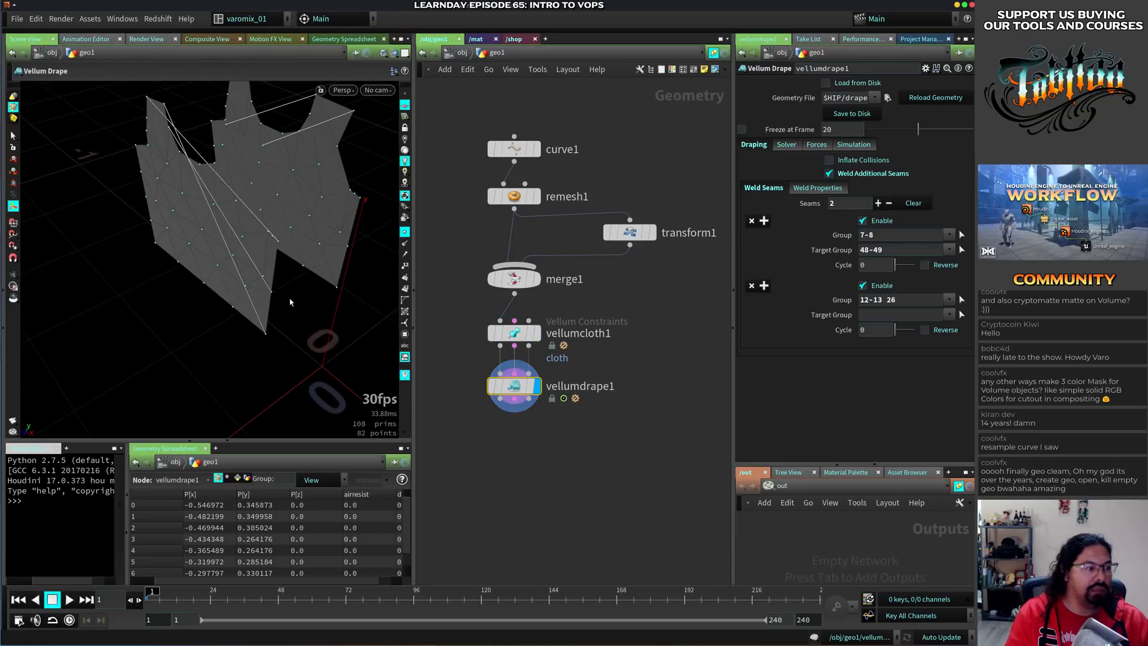
Set the second weld seam's target group to the back panel's matching side-edge points 53 67 54
click(961, 314)
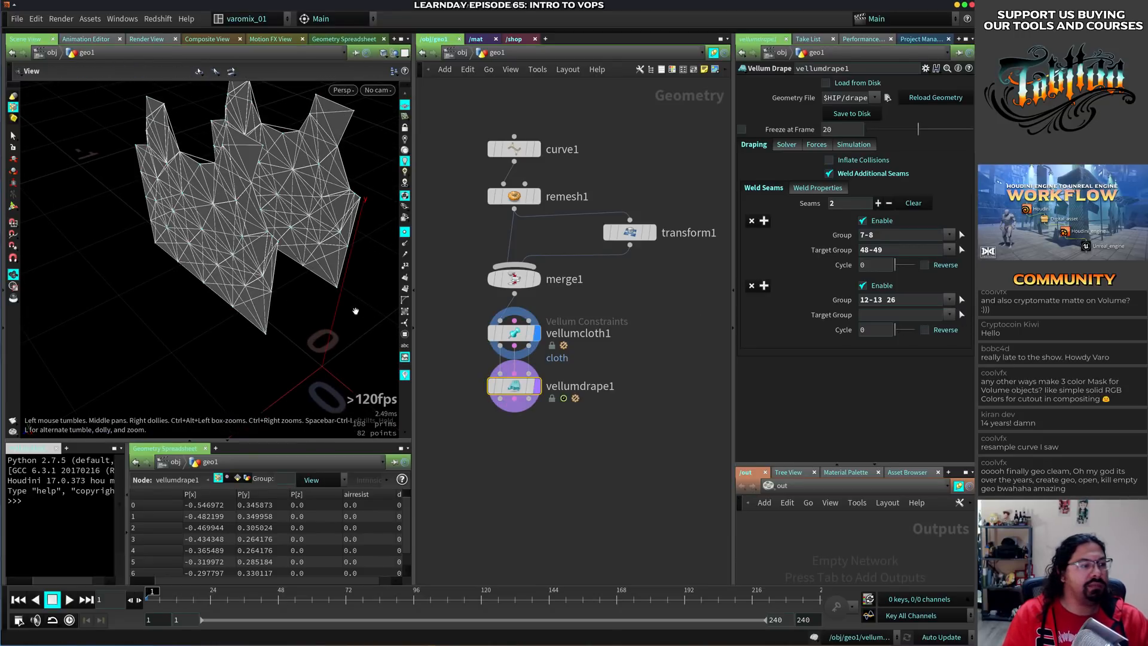
alt+drag(358, 206, 310, 208)
mouse_move(343, 208)
shift+mouse_down()
mouse_move(302, 263)
mouse_move(293, 291)
mouse_move(302, 303)
mouse_move(283, 315)
shift+mouse_up()
key(Return)
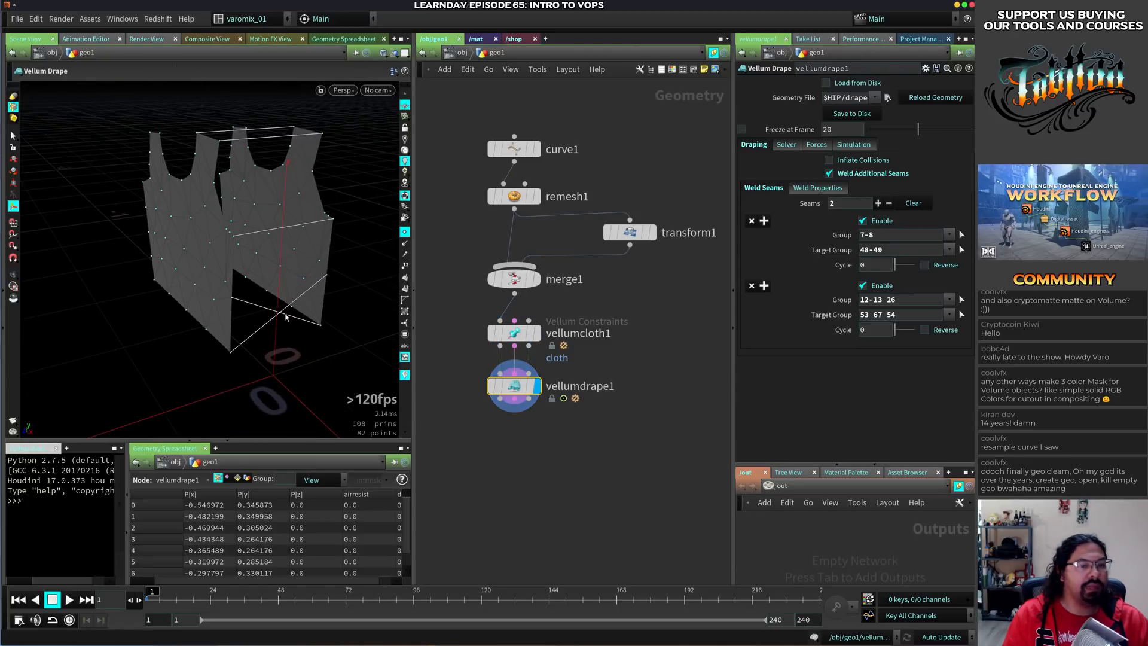
Try different Cycle values on the second weld seam to fix the crossed point pairing, and return Cycle to 0
drag(894, 330, 915, 336)
middle_drag(879, 330, 948, 320)
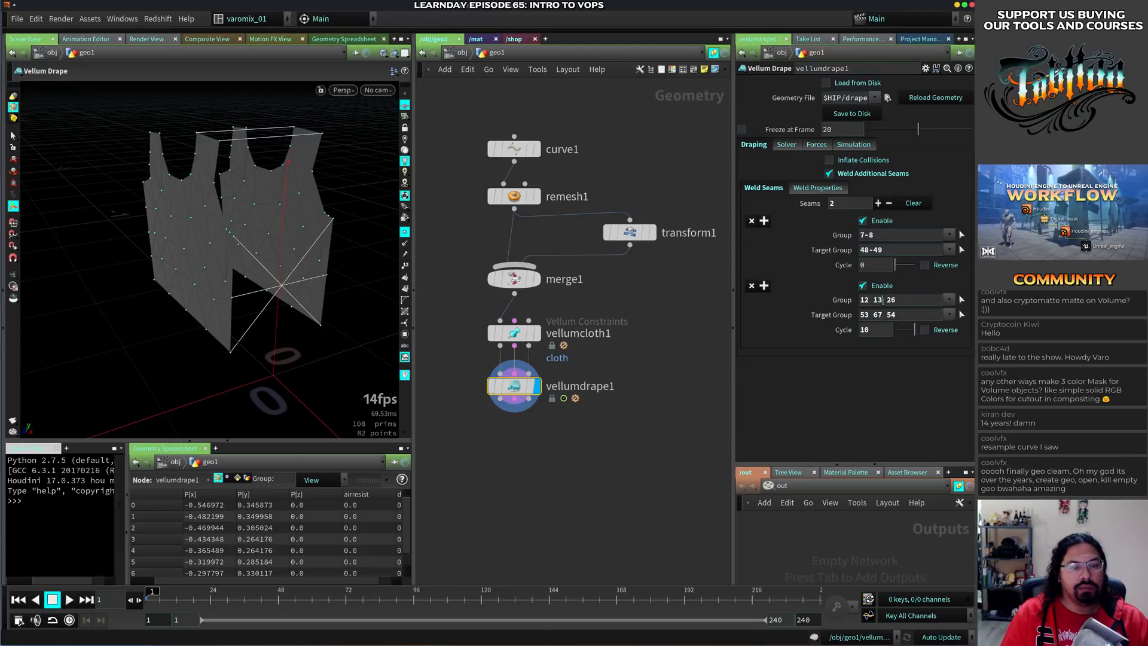
drag(887, 331, 847, 334)
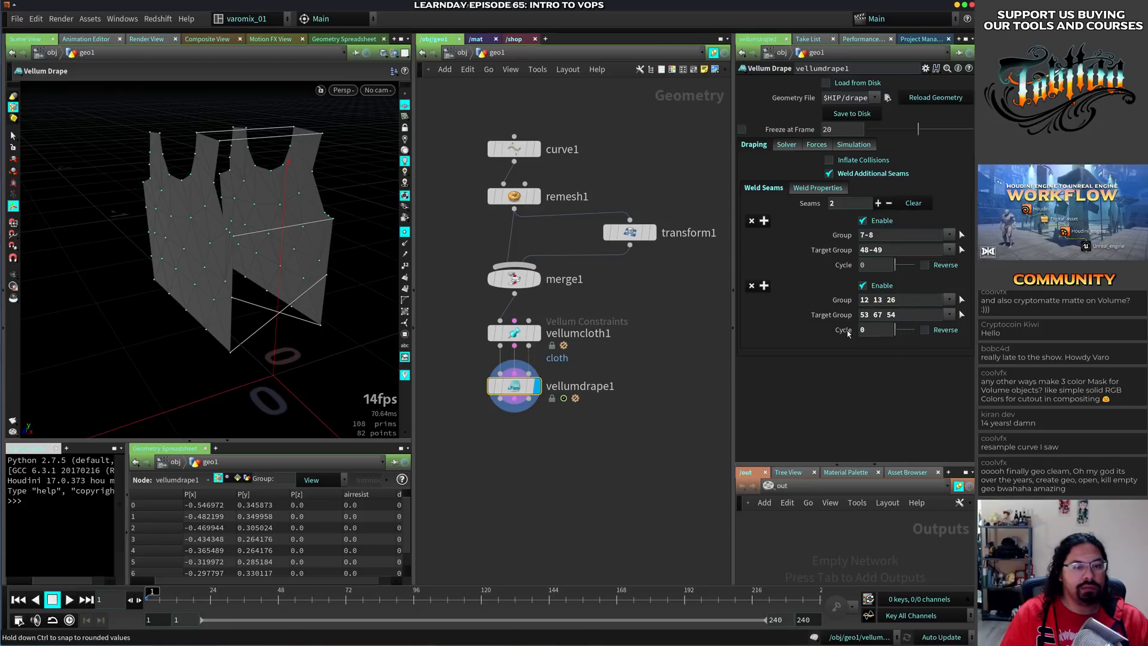
Display point numbers and reorder the second weld seam's group to 12 26 13 so its points match the target order
click(404, 265)
alt+middle_drag(258, 327, 254, 316)
scroll(254, 315, up, 5)
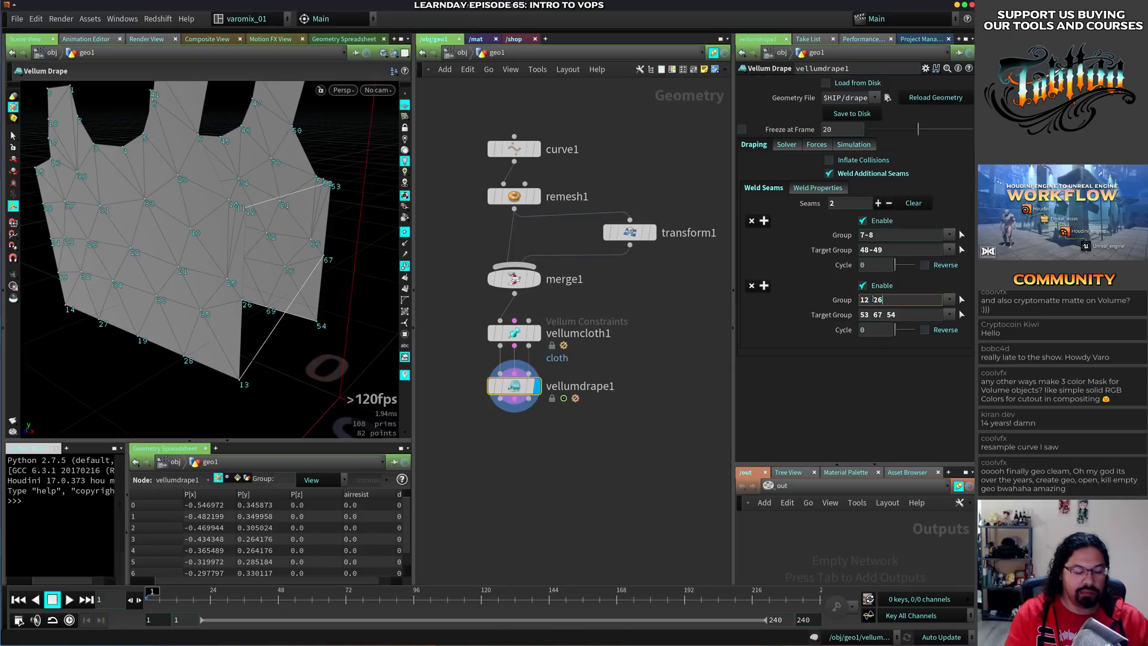
key(Return)
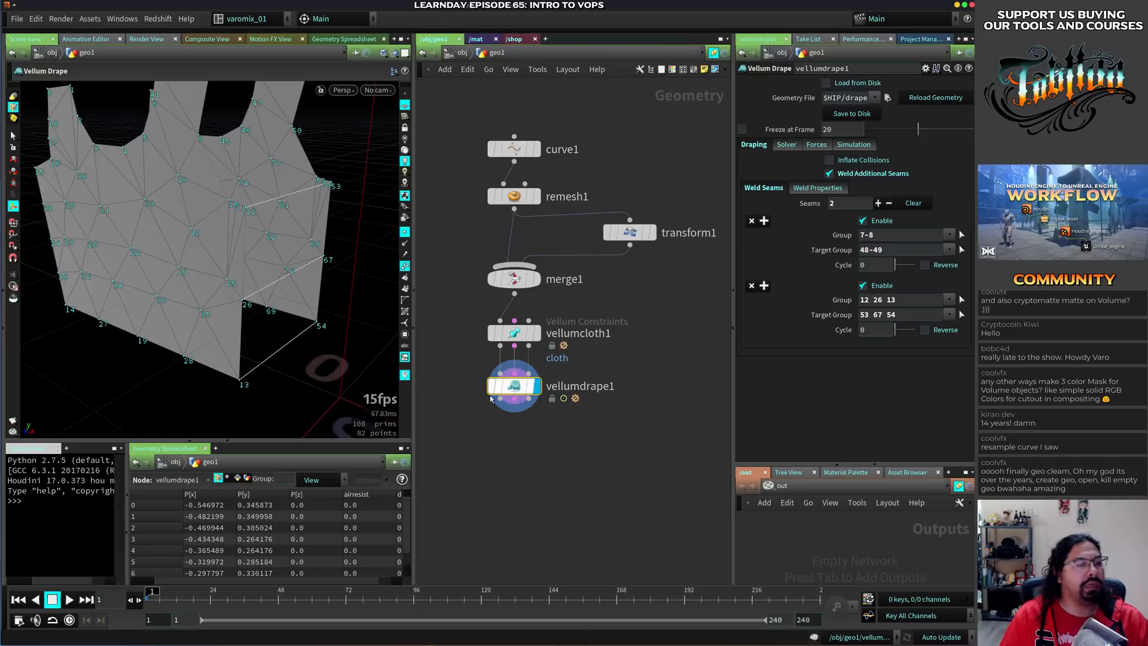
Play the drape simulation with the existing two weld seams, examine the cloth from several angles, and return to the first frame
scroll(239, 335, down, 3)
drag(239, 335, 233, 339)
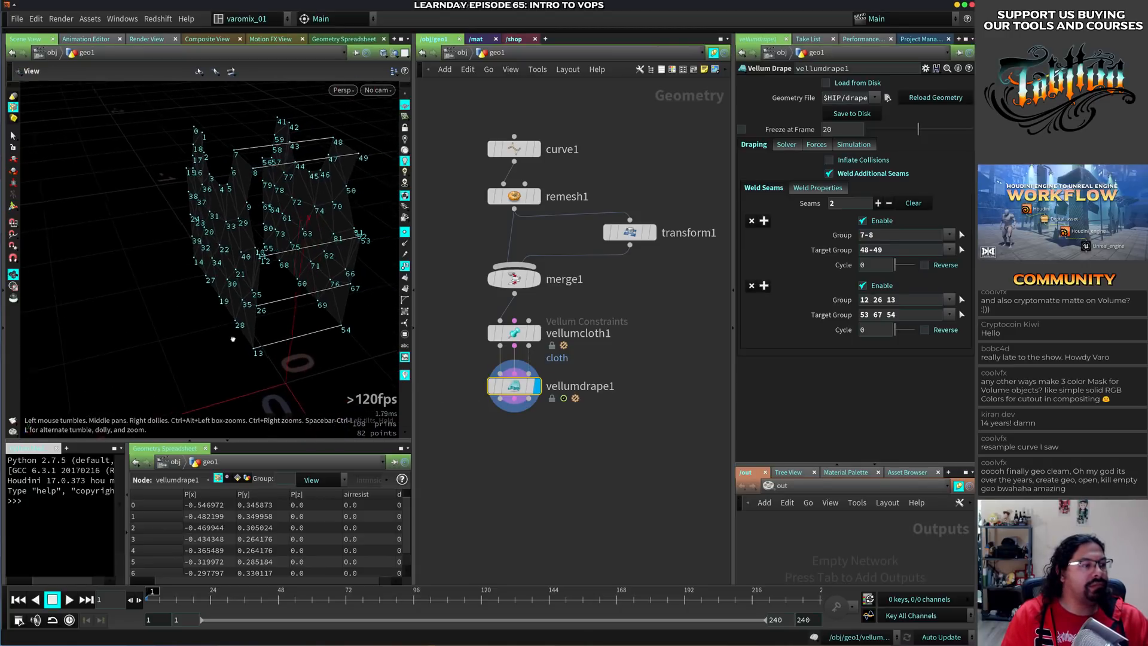
key(Up)
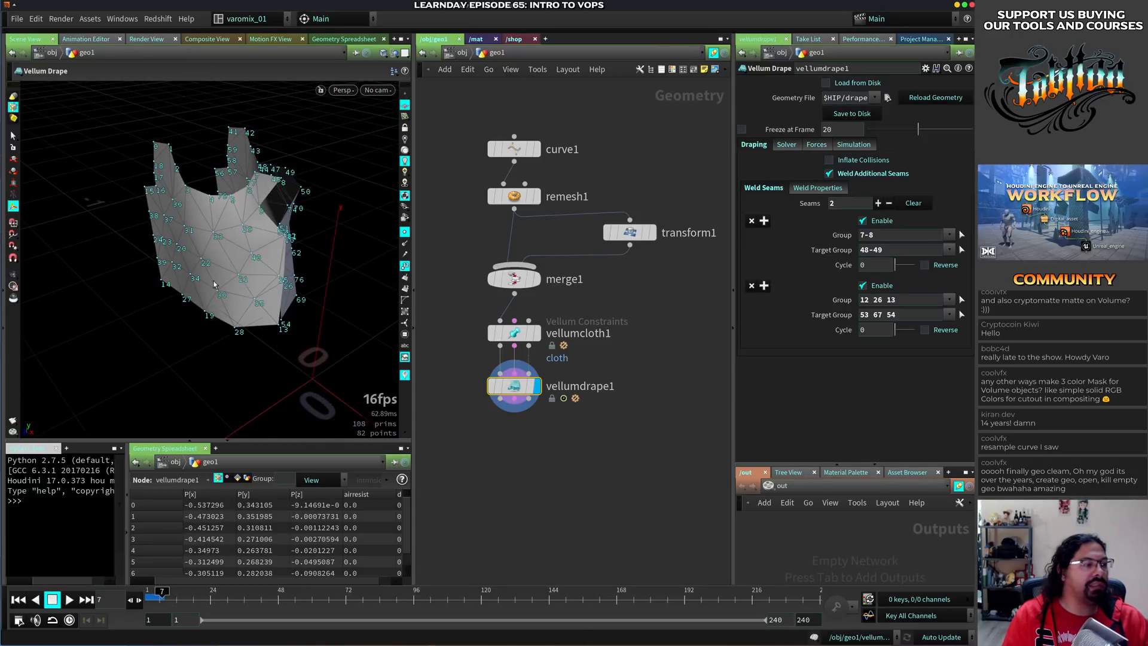
key(s)
key(Up)
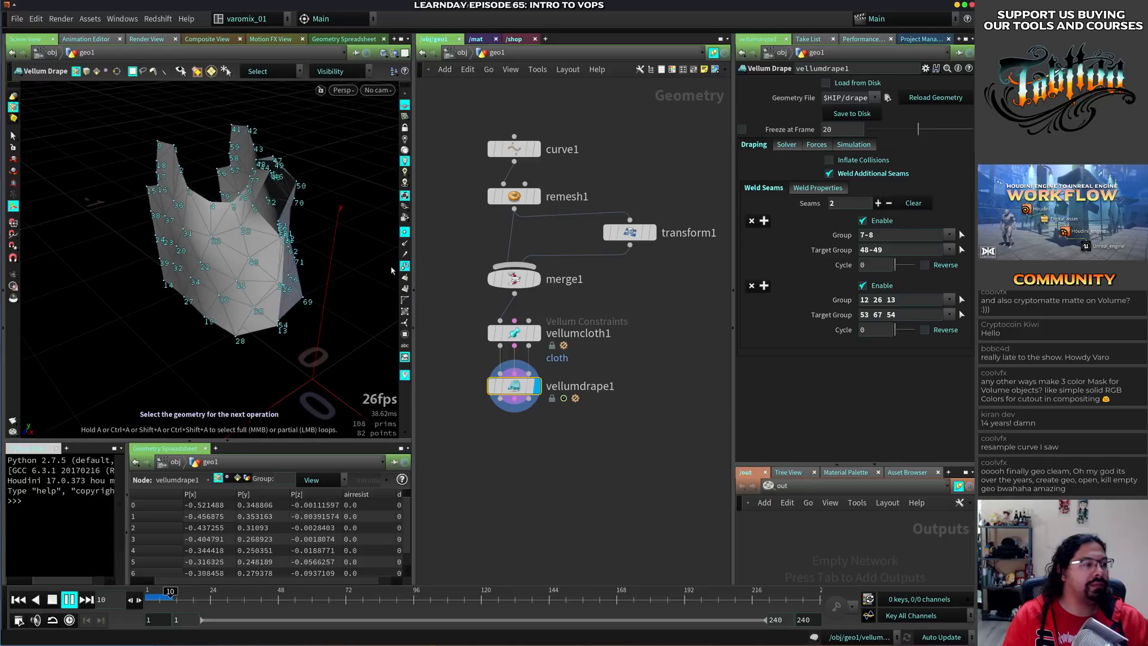
alt+middle_drag(338, 293, 288, 288)
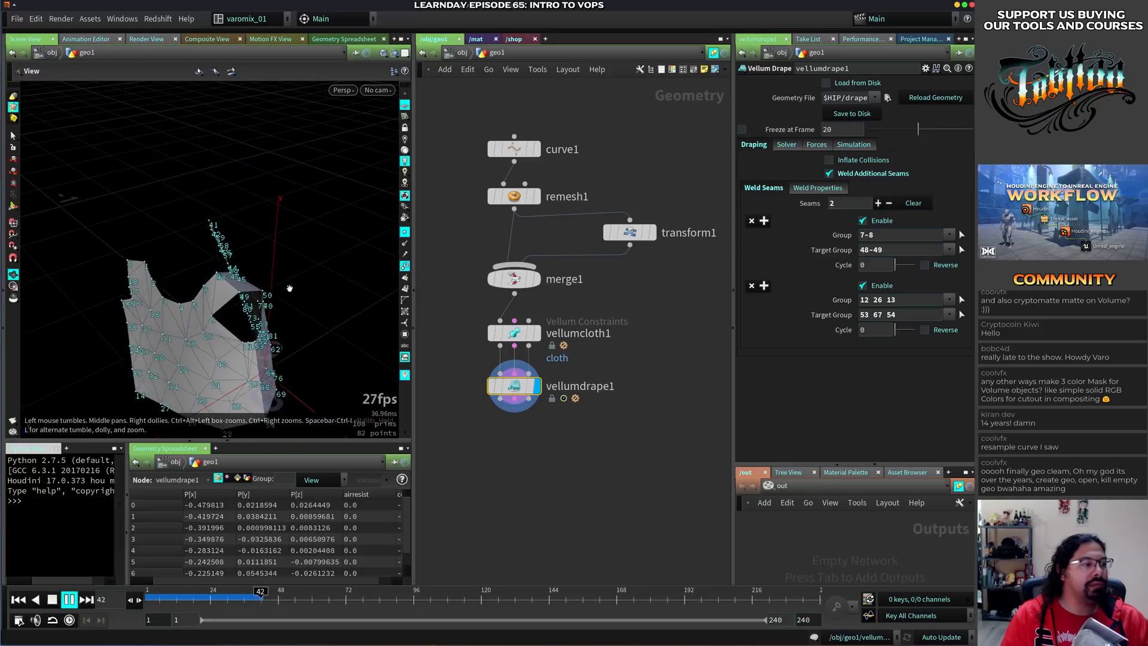
key(ctrl+Up)
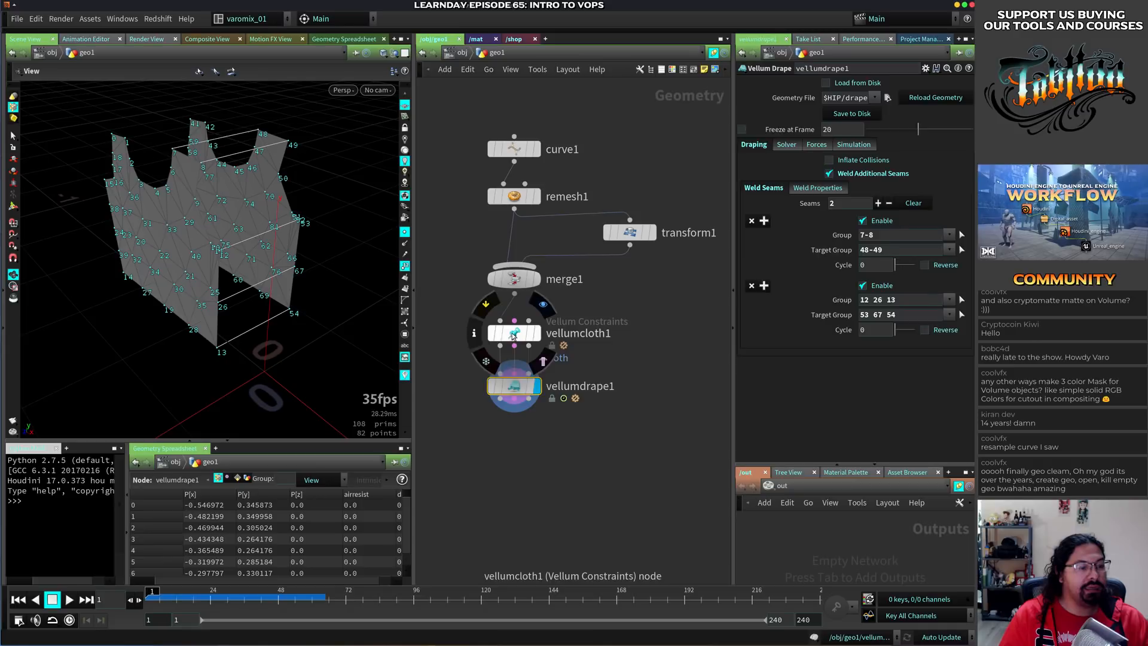
Set the vertical gravity of the vellumdrape1 node to 0
click(515, 332)
middle_drag(549, 415, 554, 373)
click(519, 345)
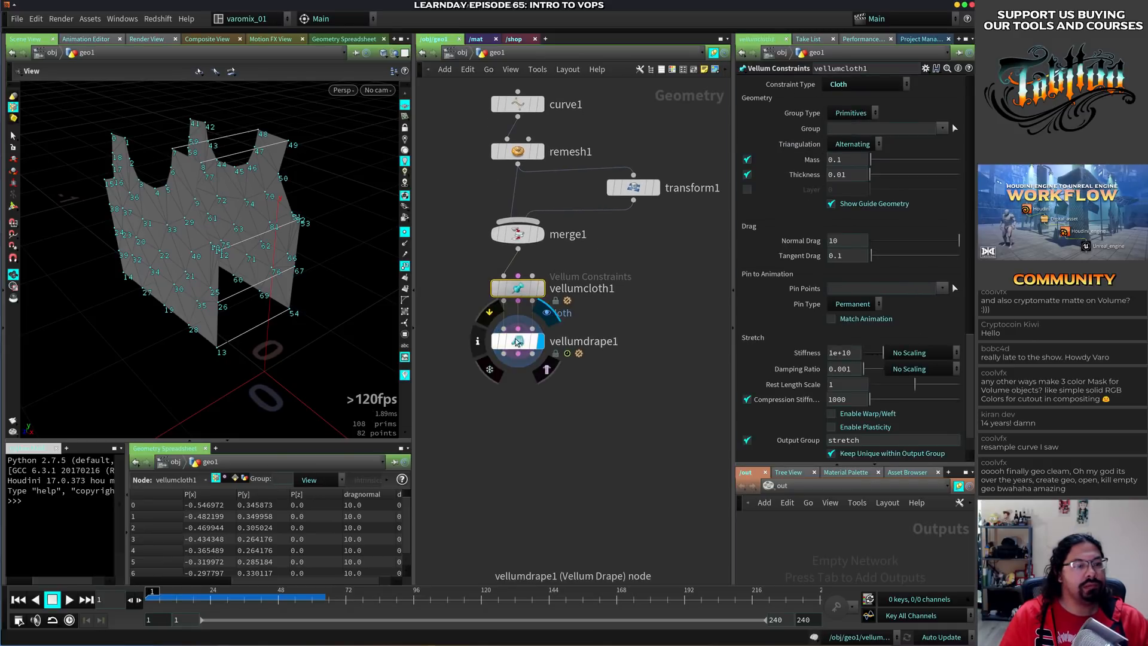
click(816, 144)
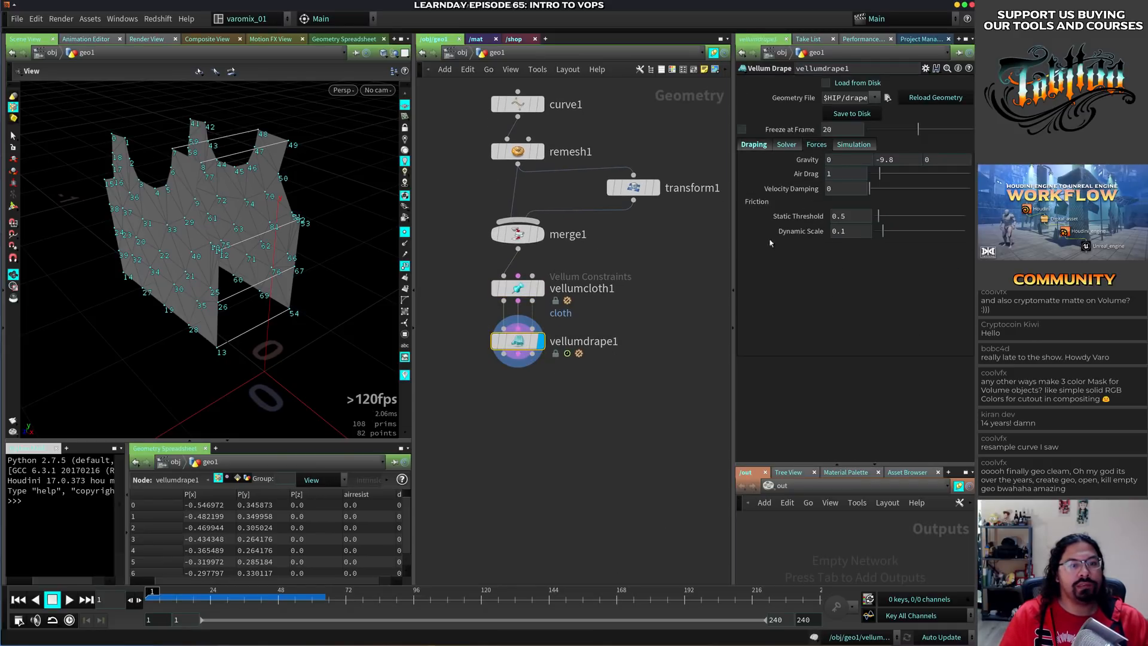
click(897, 164)
text(0)
key(Return)
Hide the point numbers and examine the drape simulation playing without gravity, then return to the first frame
key(Up)
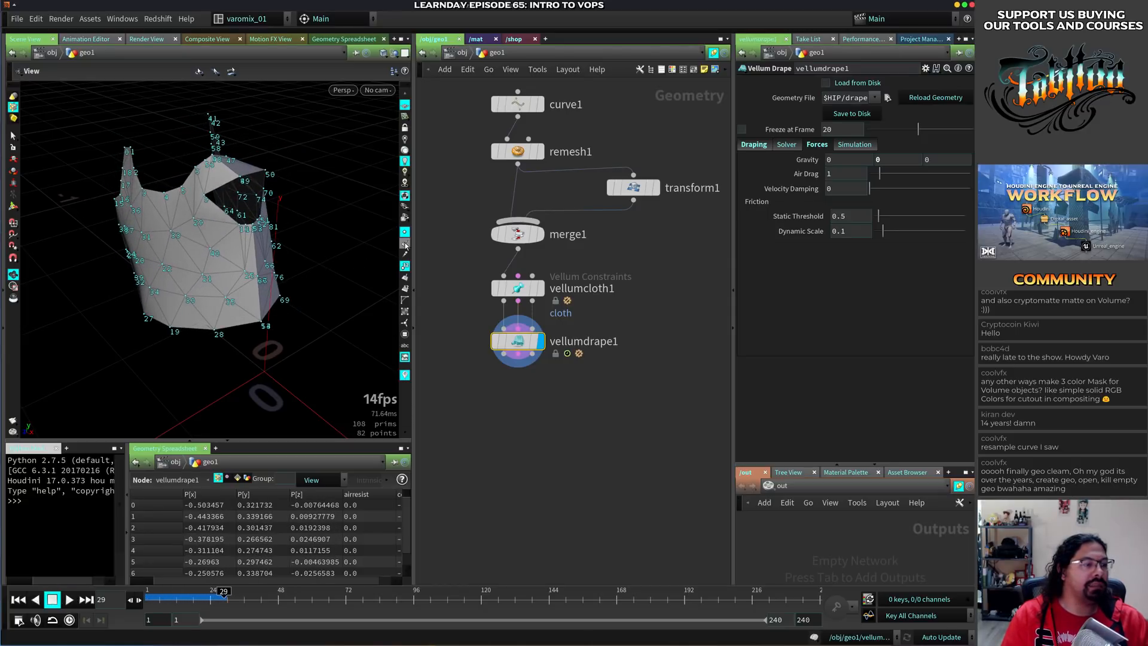
drag(402, 266, 309, 247)
key(Up)
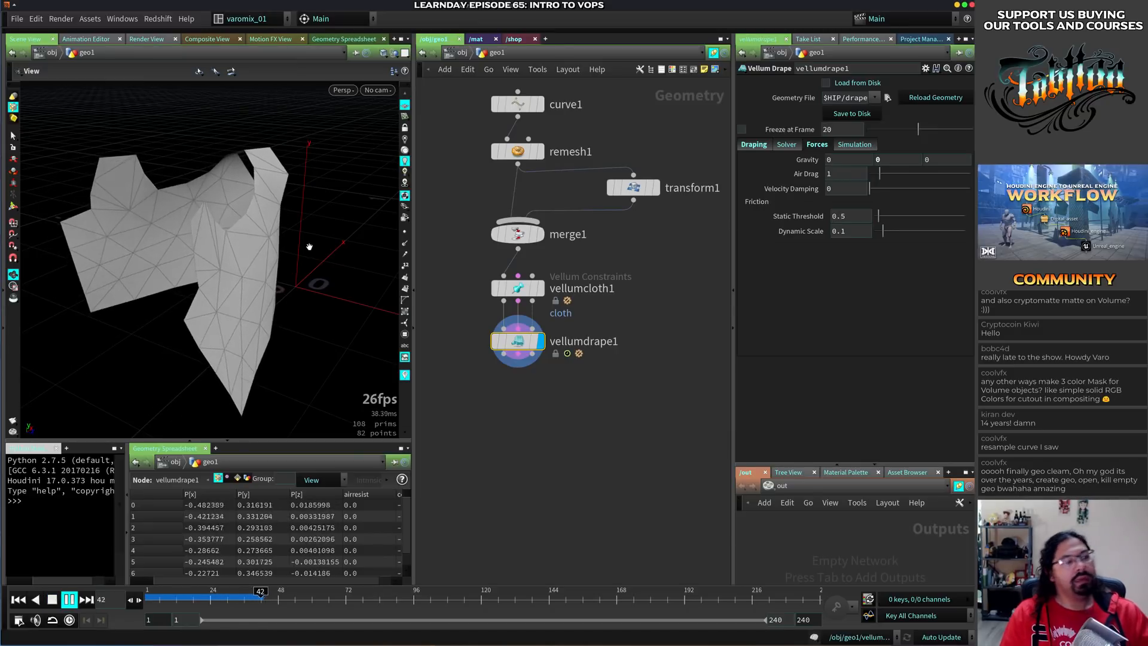
key(Up)
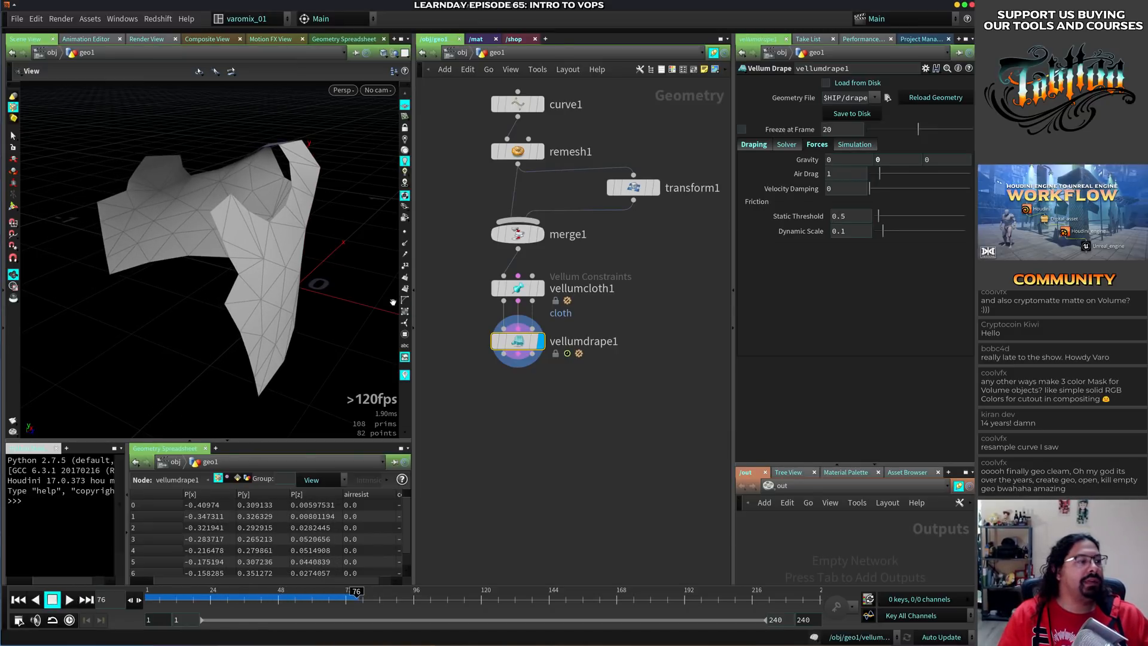
key(ctrl+Up)
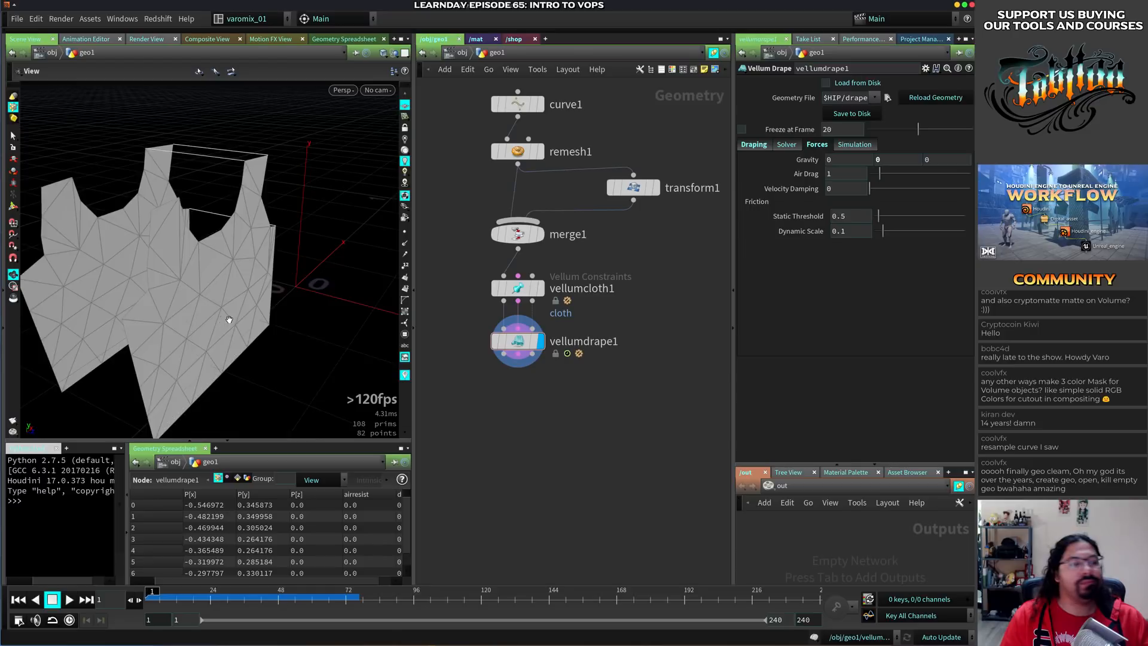
drag(229, 319, 309, 329)
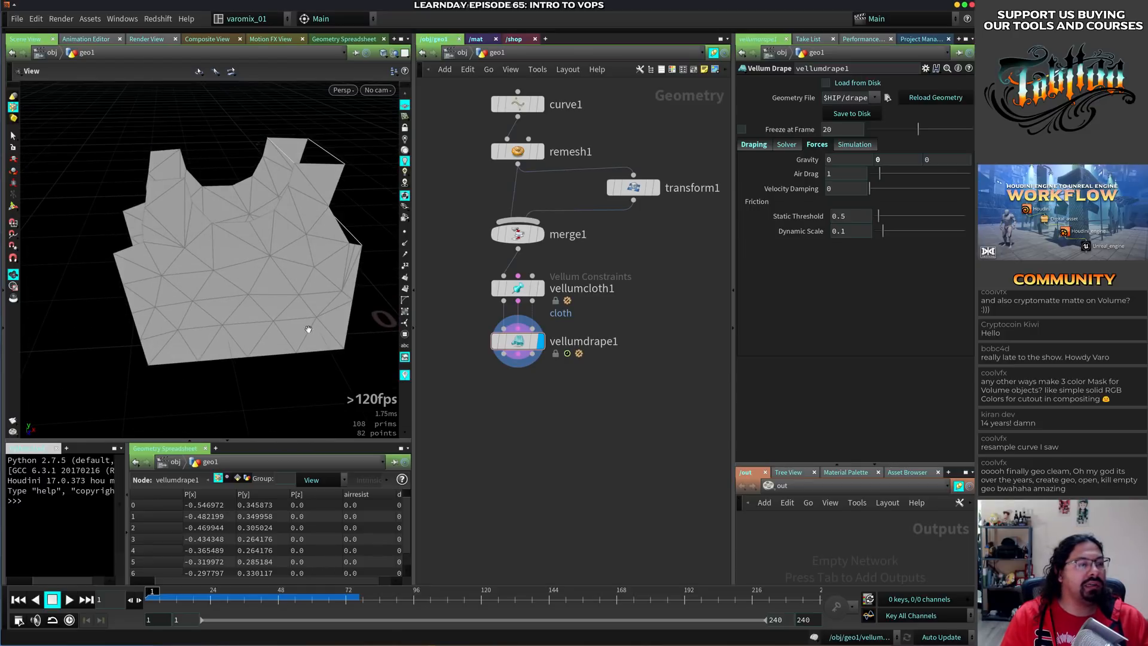
Add two weld seams to vellumdrape1's draping settings for a total of 4 seams
click(523, 342)
click(754, 144)
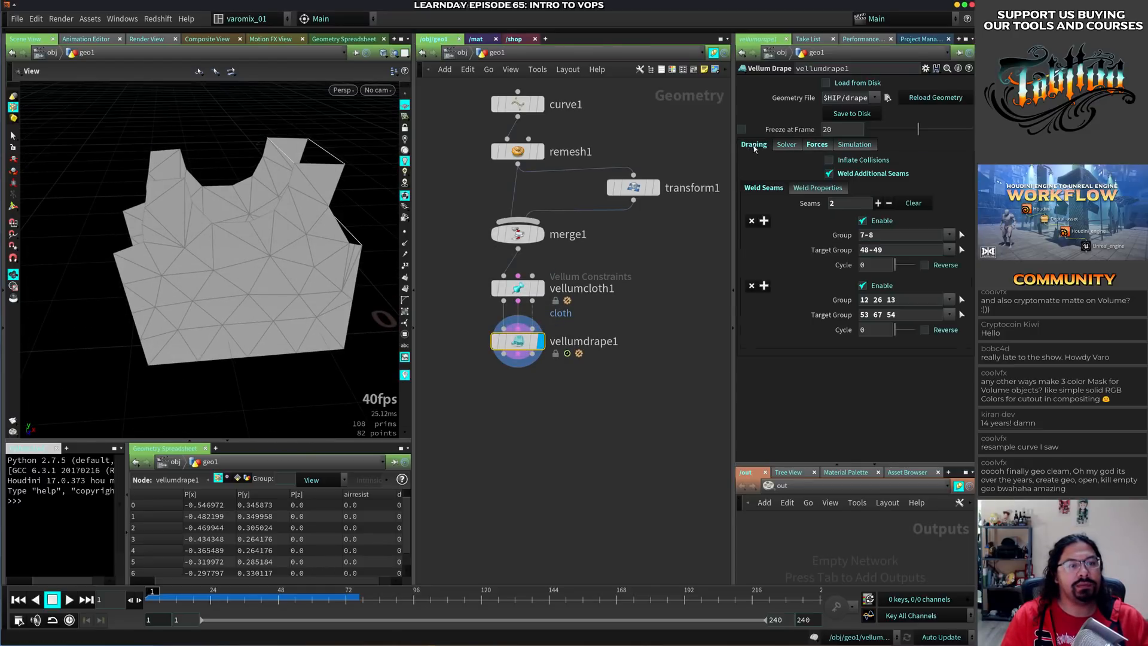
click(879, 203)
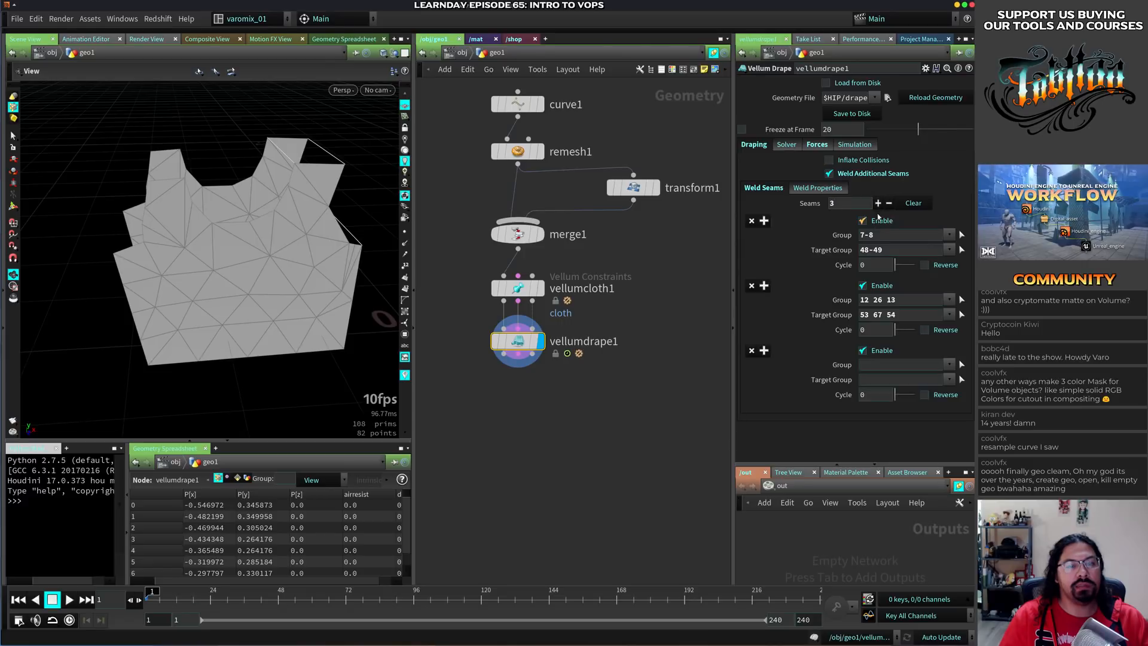
click(879, 203)
Assign points 0-1 at the end of the unwelded shoulder strap as the third seam's Group
click(953, 365)
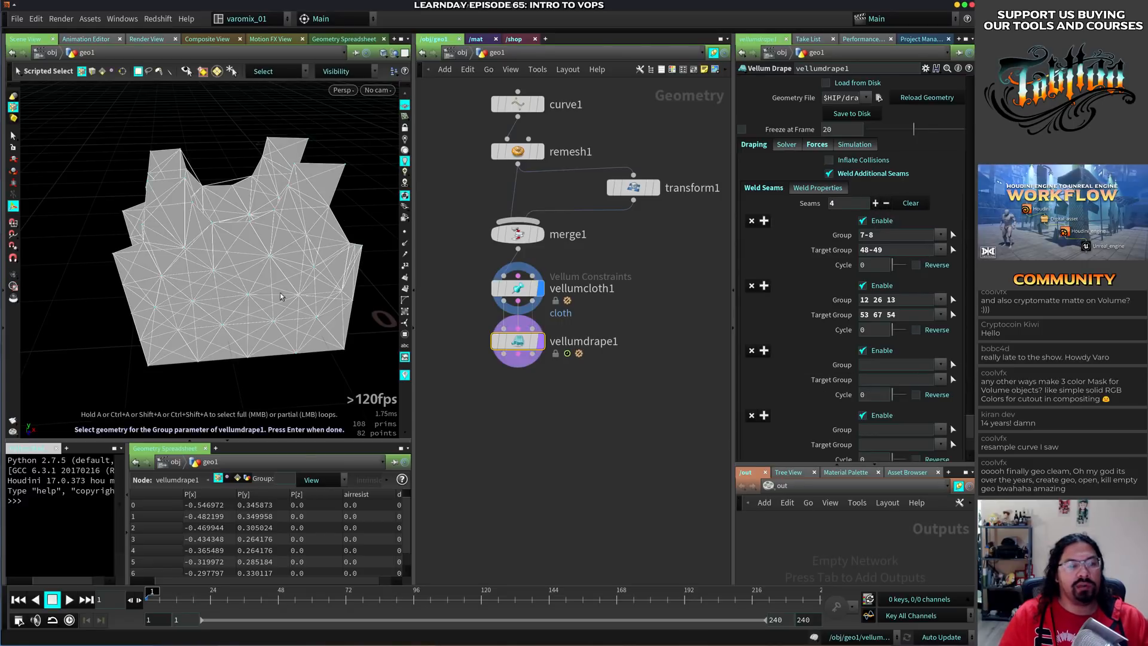
alt+drag(95, 187, 350, 189)
key(Return)
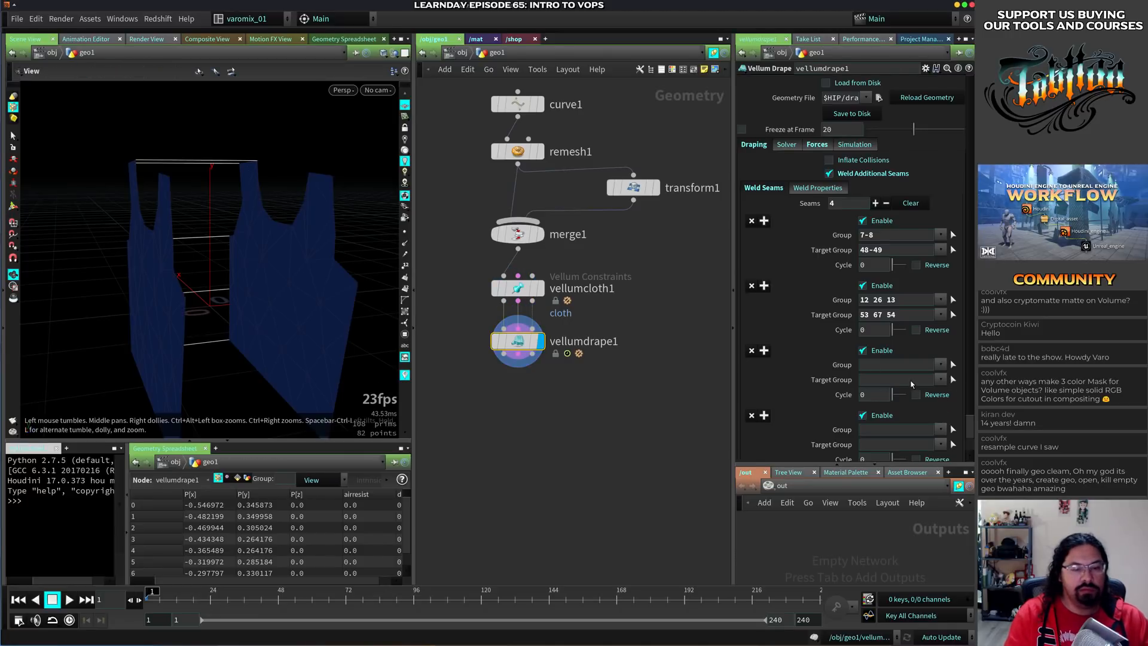
click(953, 365)
mouse_move(300, 160)
mouse_down()
mouse_move(336, 185)
mouse_move(233, 197)
mouse_move(125, 184)
mouse_up()
key(Return)
Assign the matching shoulder points 41-42 on the opposite panel as the third seam's Target Group
click(953, 380)
alt+middle_drag(125, 184, 165, 195)
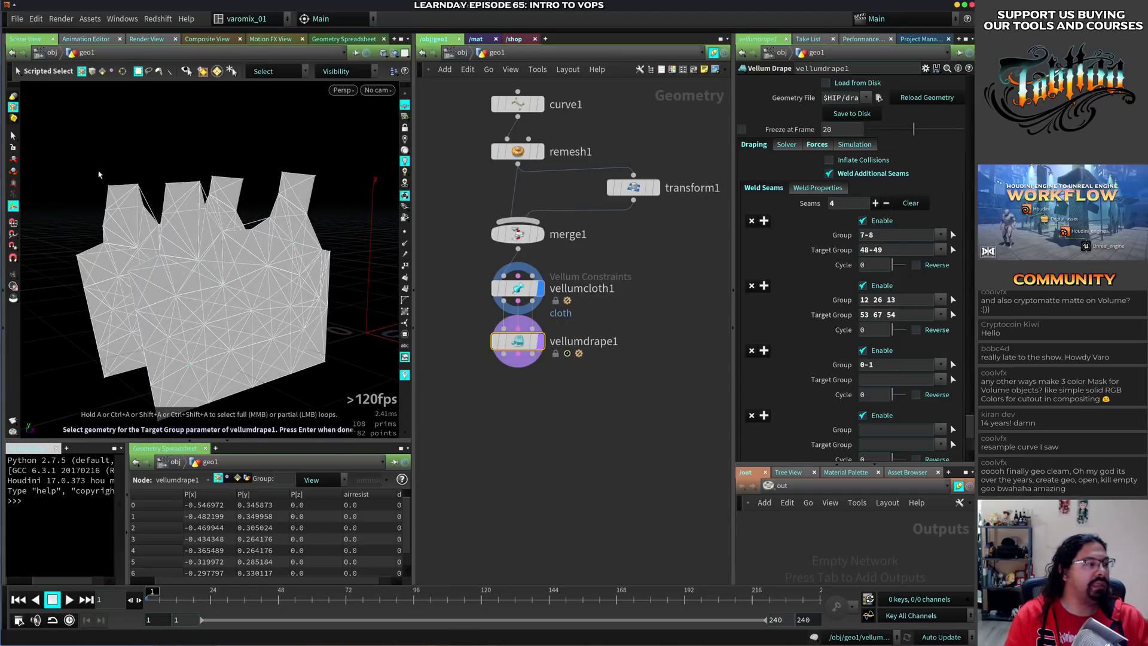
mouse_move(99, 174)
mouse_down()
mouse_move(157, 199)
mouse_move(238, 311)
mouse_move(335, 253)
mouse_move(359, 275)
mouse_move(294, 256)
mouse_up()
key(Return)
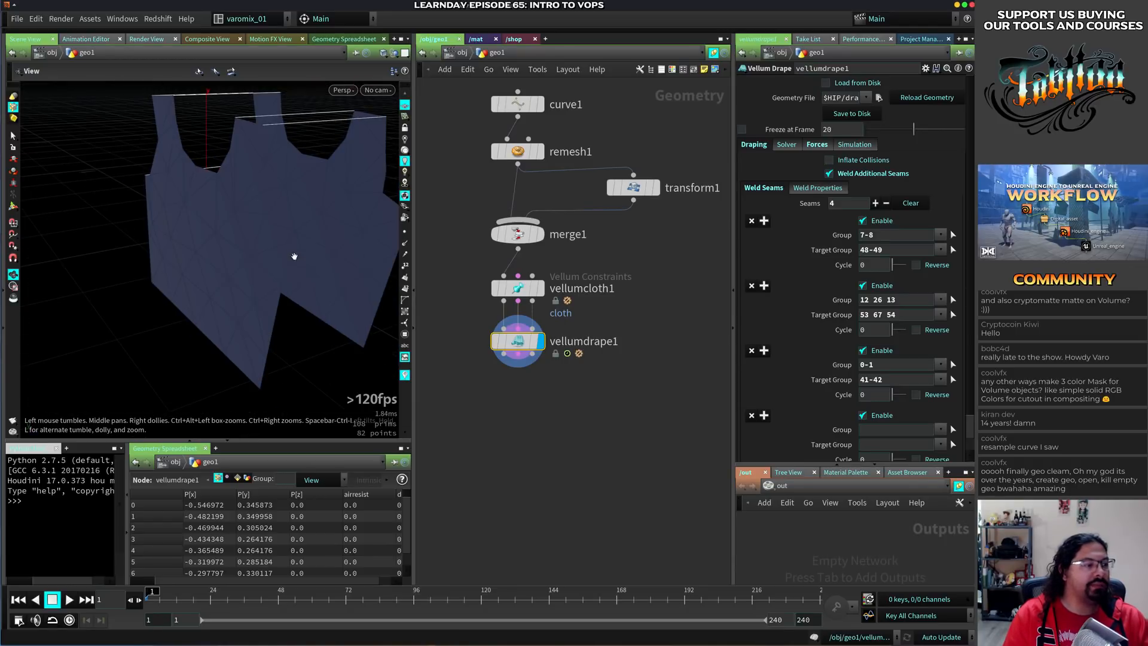
click(952, 429)
alt+drag(241, 299, 352, 263)
drag(385, 183, 351, 258)
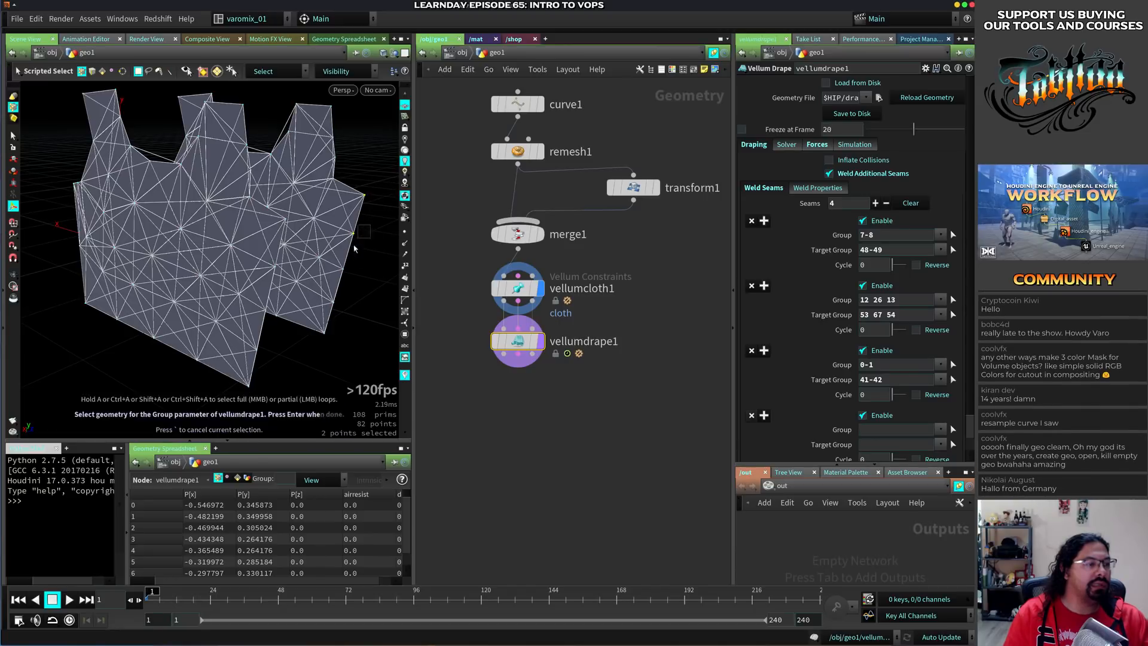
shift+drag(333, 327, 320, 349)
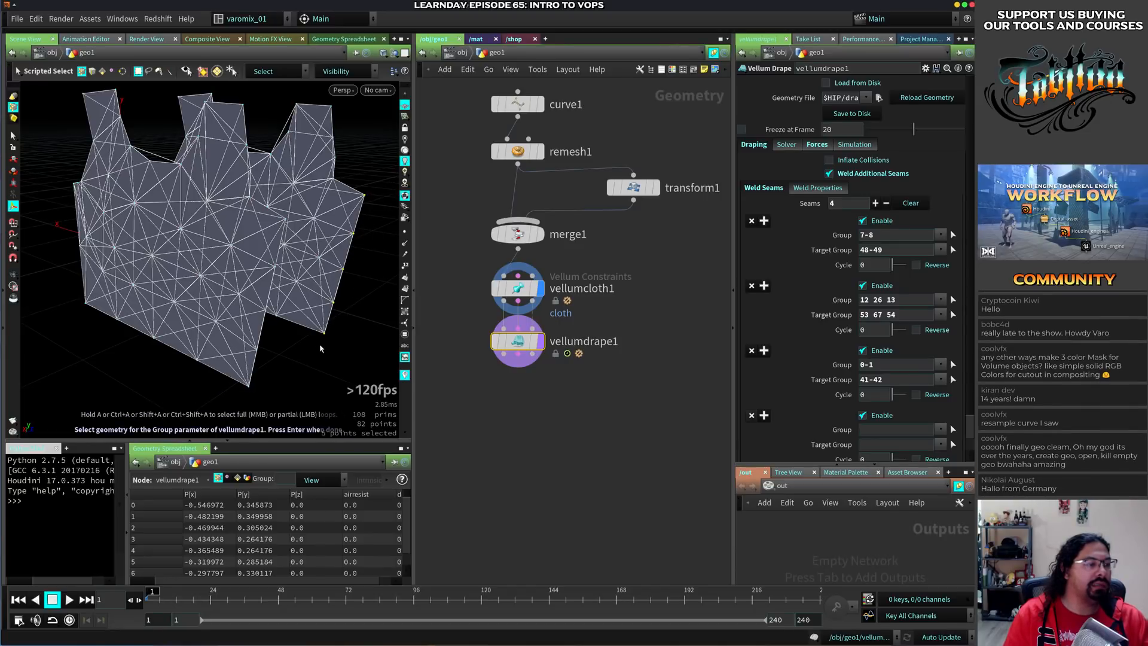
key(Return)
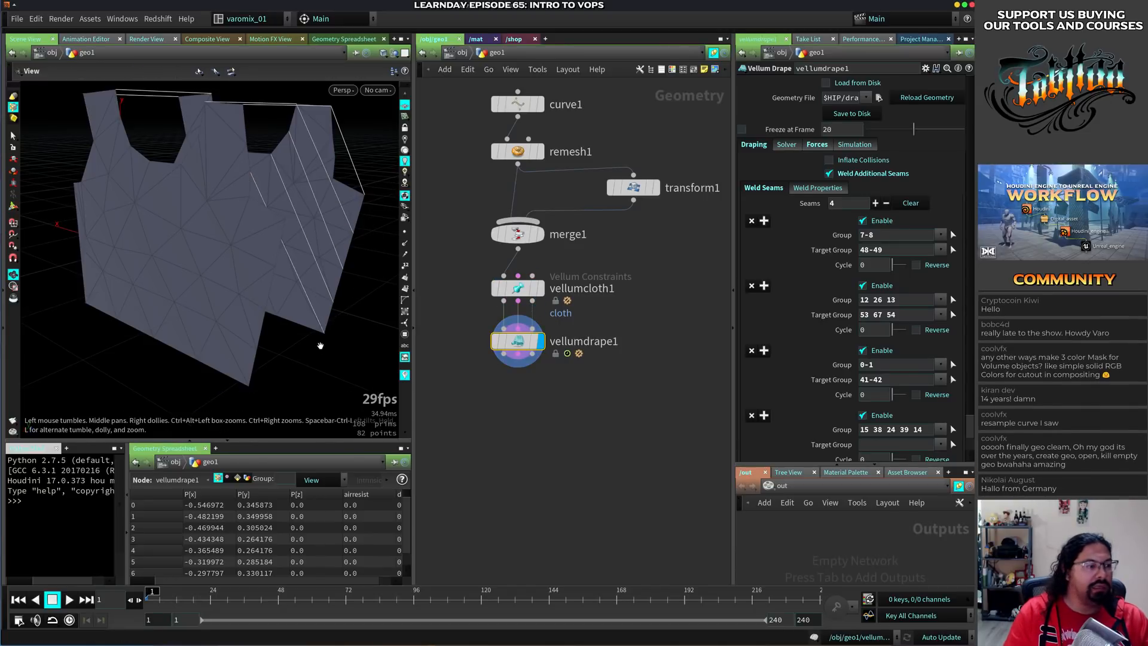
click(952, 446)
alt+drag(364, 347, 221, 291)
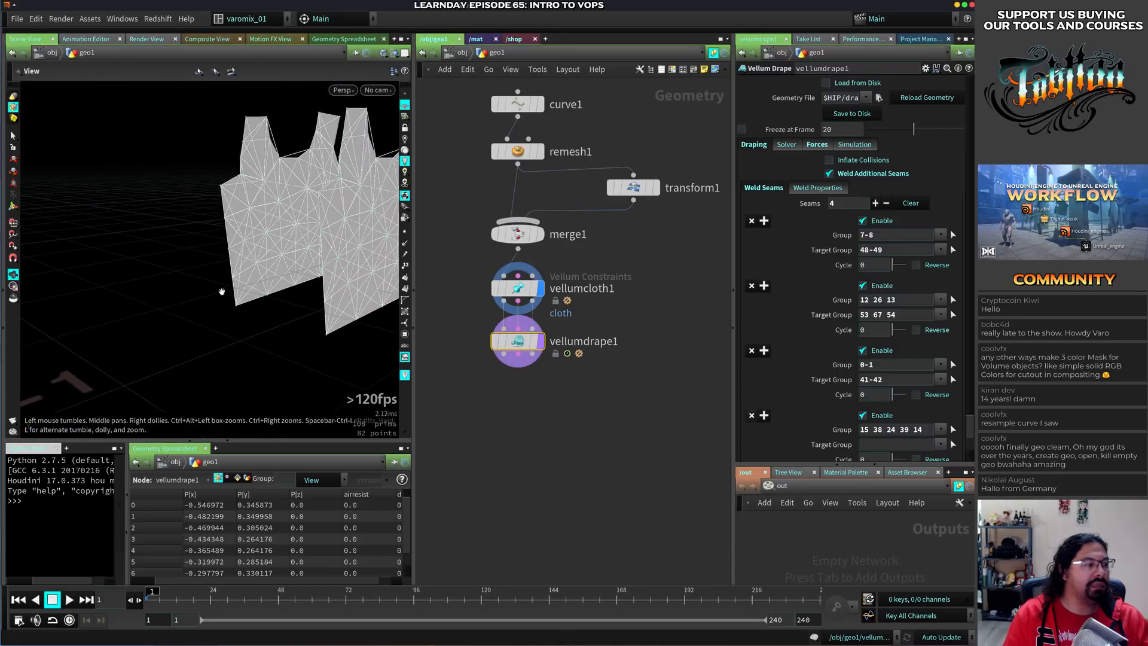
drag(211, 177, 236, 257)
shift+drag(221, 272, 251, 319)
key(Return)
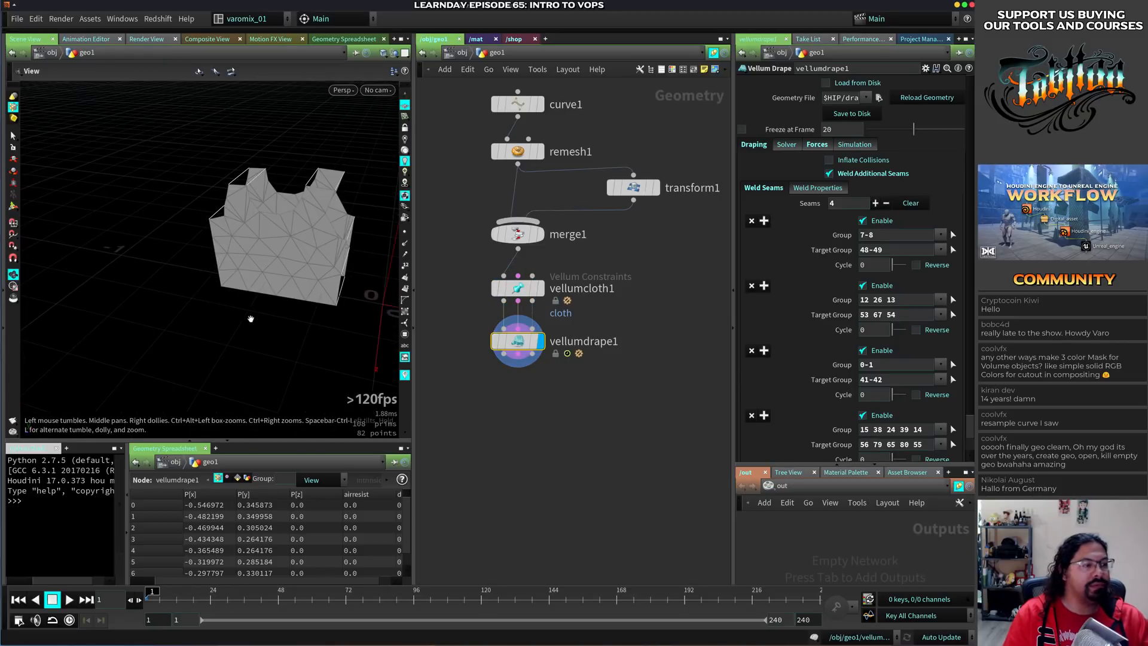
Play the drape simulation with all four seams and examine how the front and back panels join
key(Up)
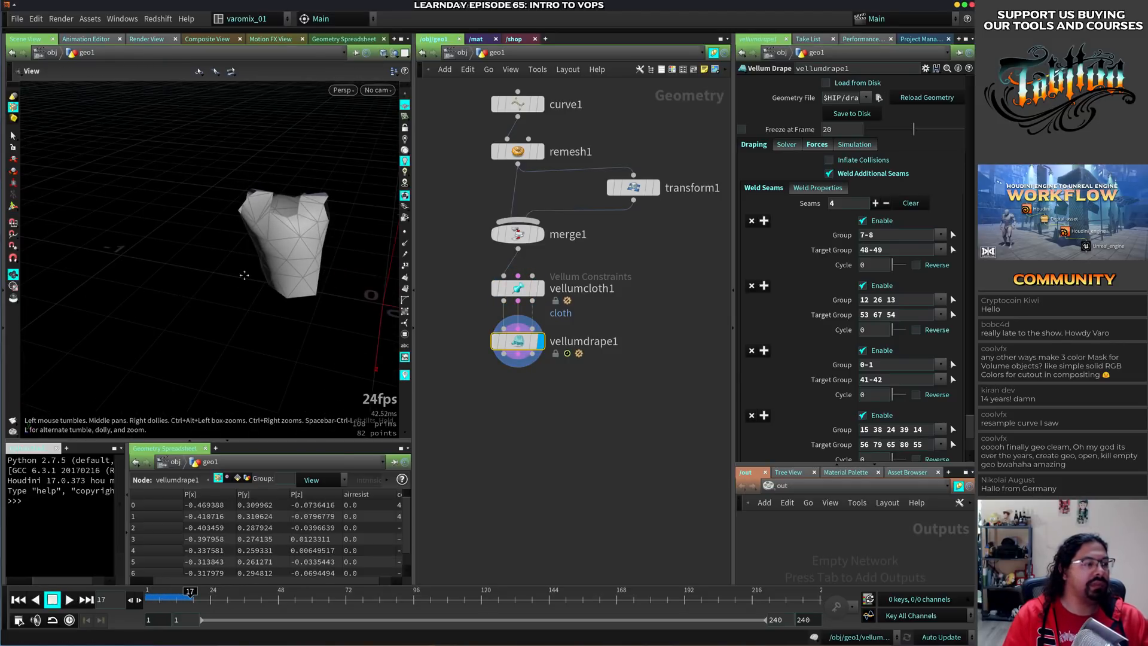
drag(243, 275, 346, 247)
key(ctrl+Up)
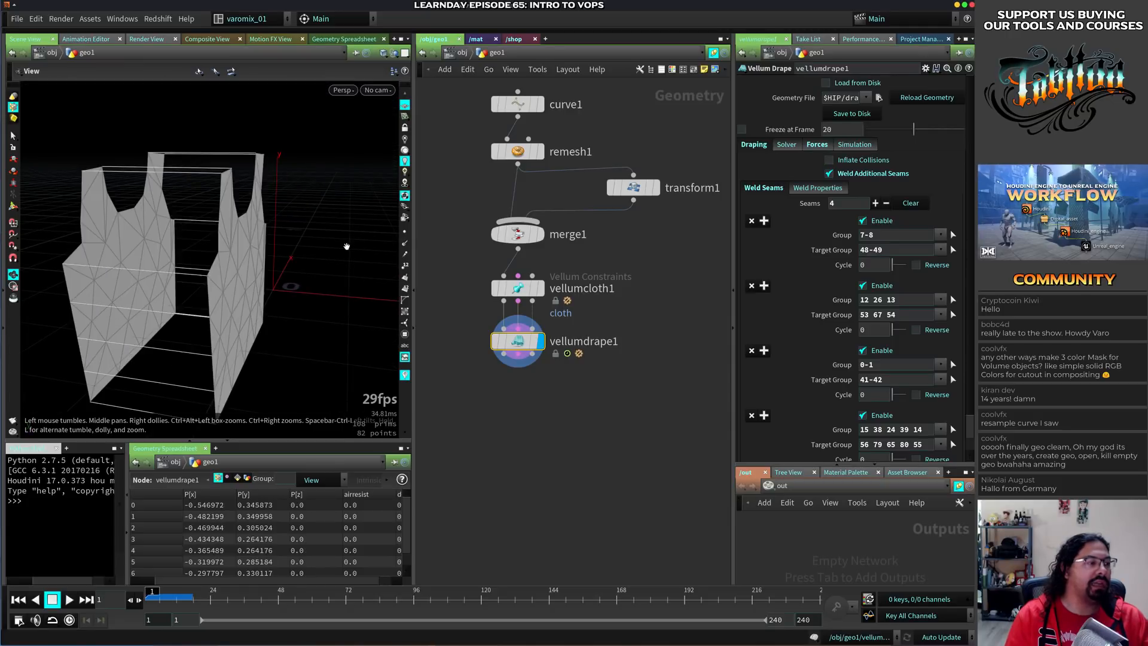
key(Up)
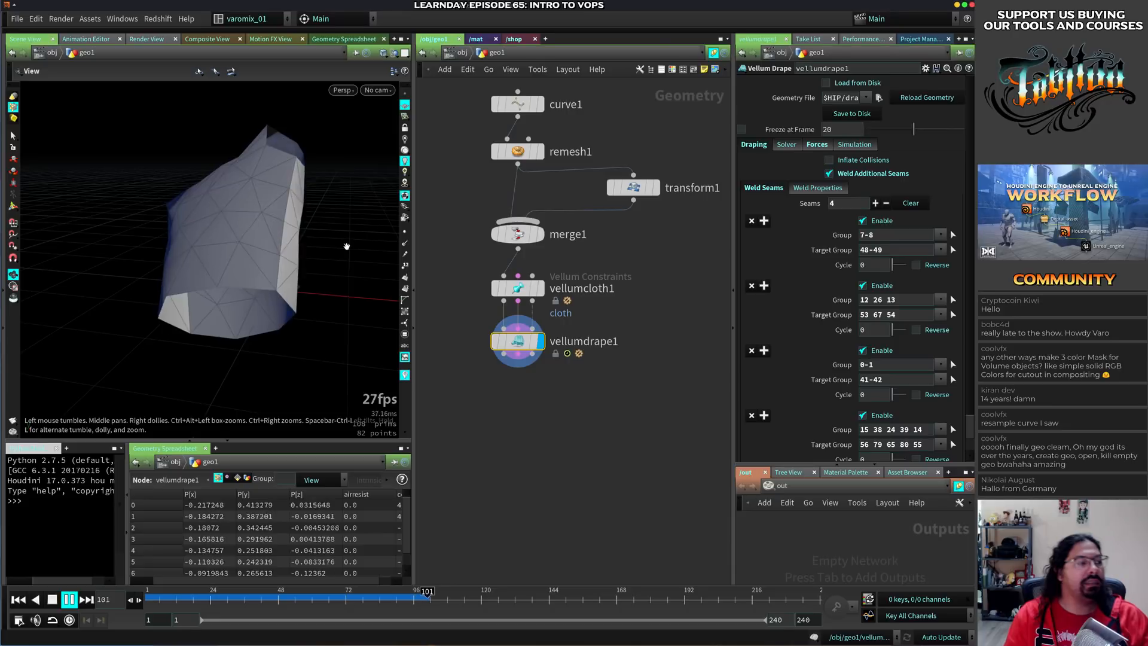
key(Up)
drag(185, 299, 223, 258)
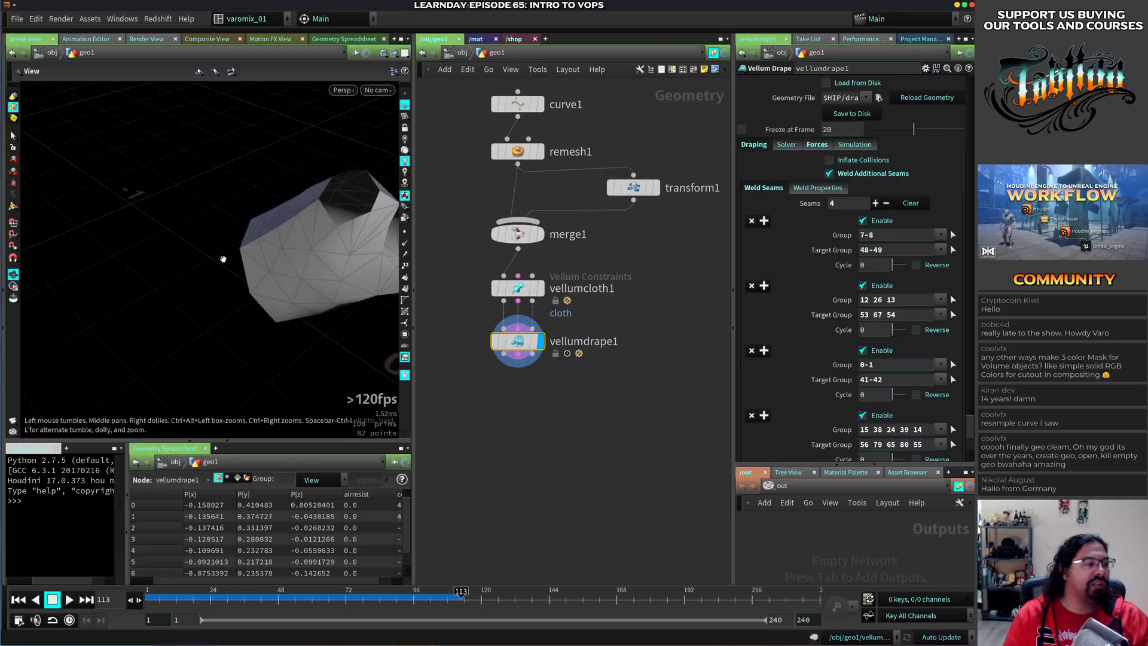
Replay the simulation from the start and examine the welded garment's shoulders, sides and openings from different angles
key(ctrl+Left)
key(Up)
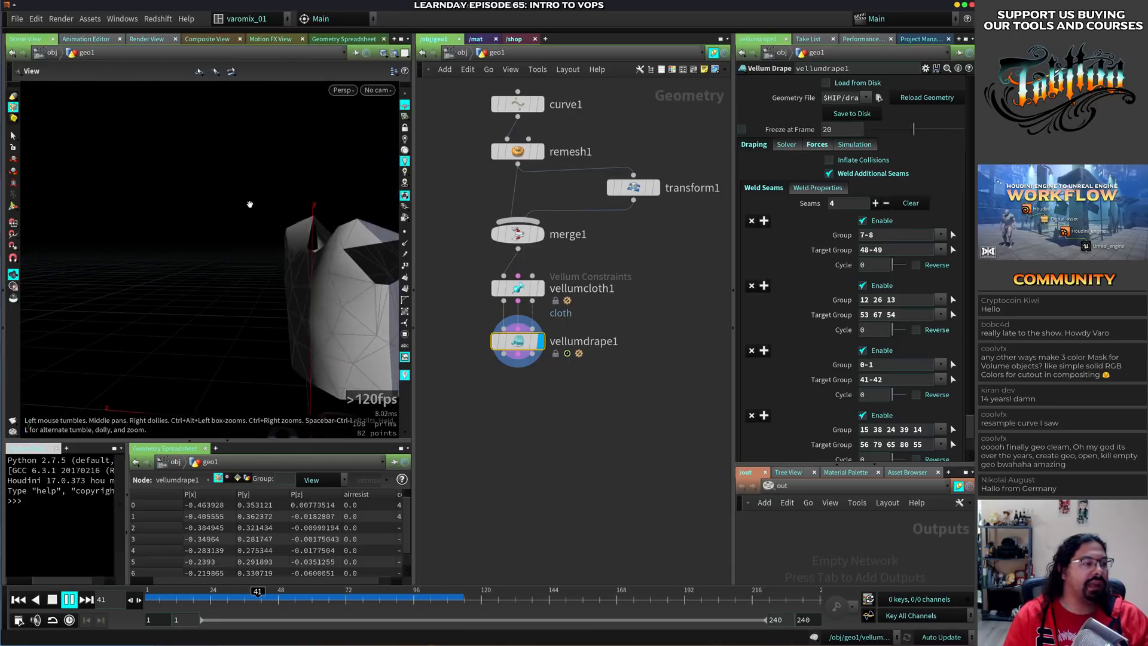
key(Up)
drag(231, 287, 290, 284)
key(ctrl+Left)
key(Up)
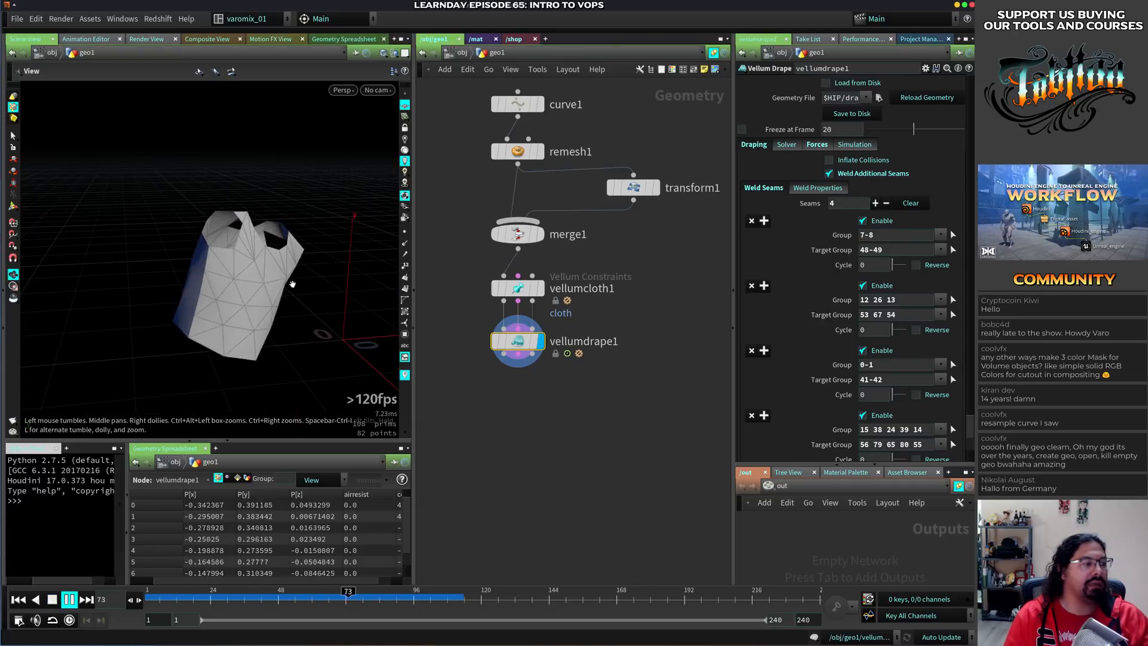
drag(225, 278, 204, 233)
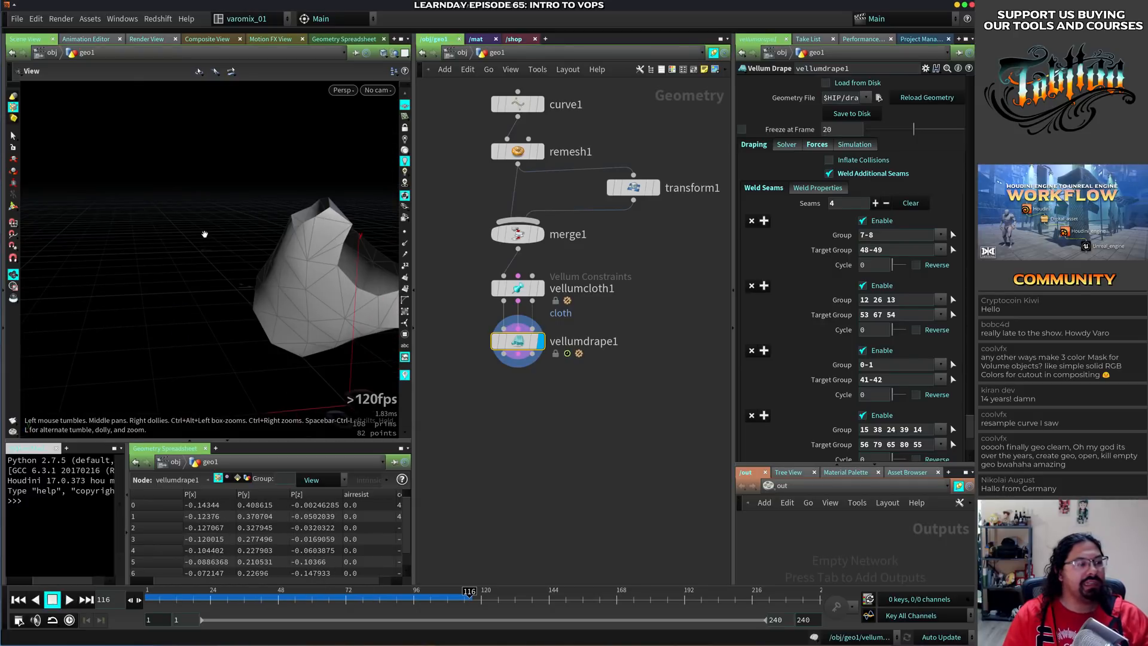
Run the simulation again with the garment viewed side-on, checking its shape, and return to the first frame
key(ctrl+Up)
key(Up)
key(Up)
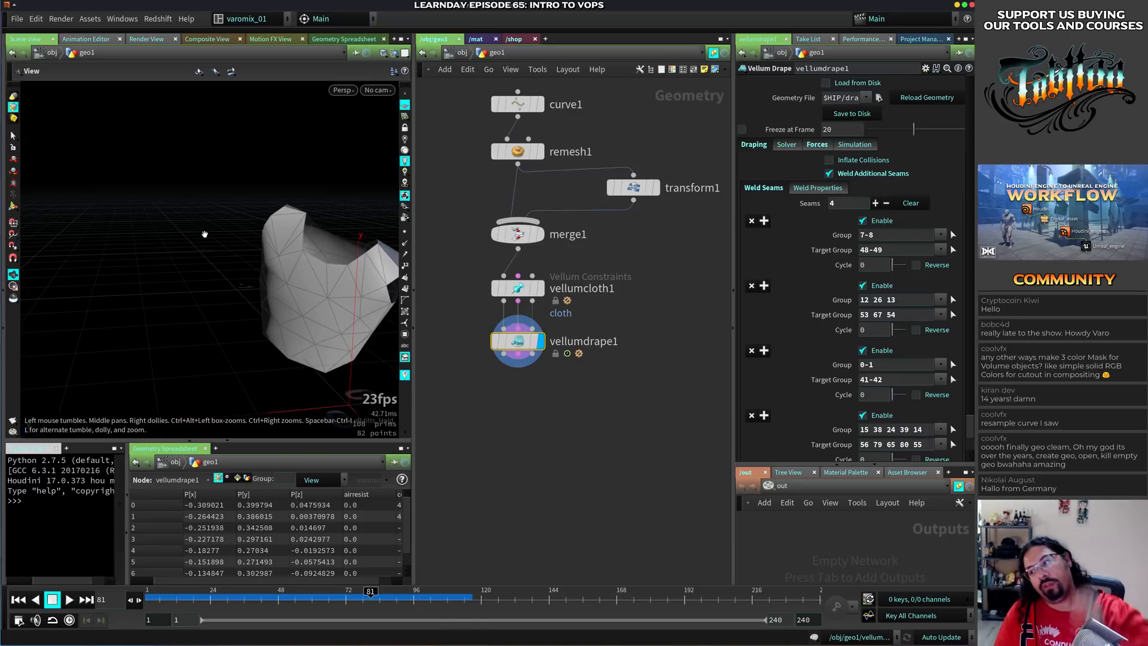
middle_drag(287, 264, 185, 240)
drag(185, 241, 212, 239)
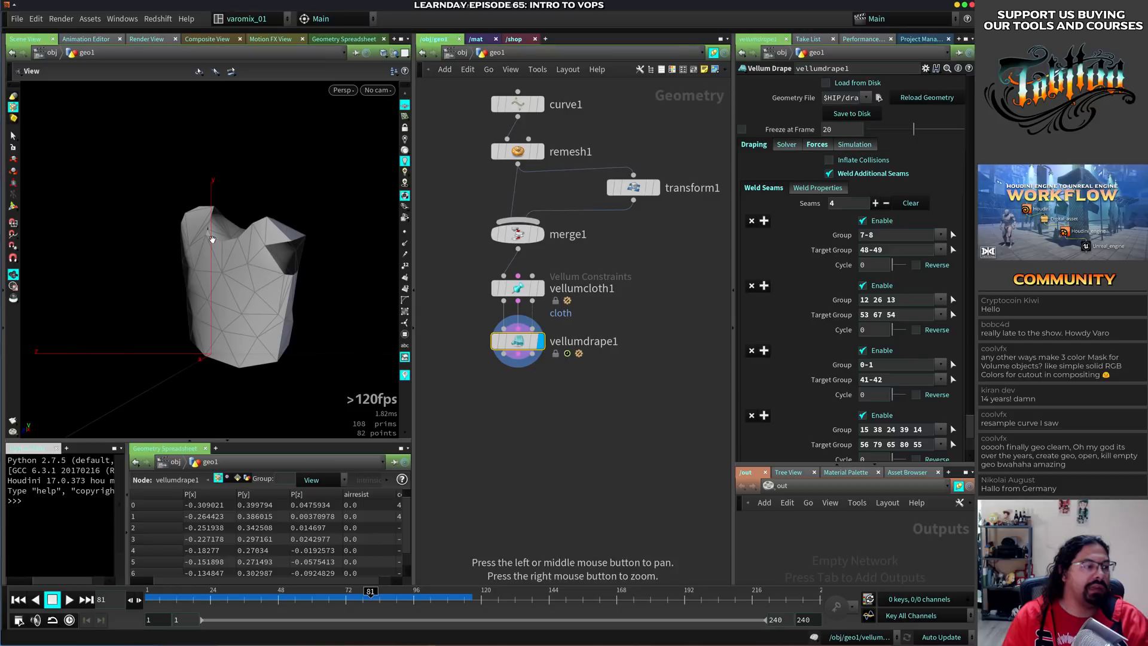
key(ctrl+Up)
key(Up)
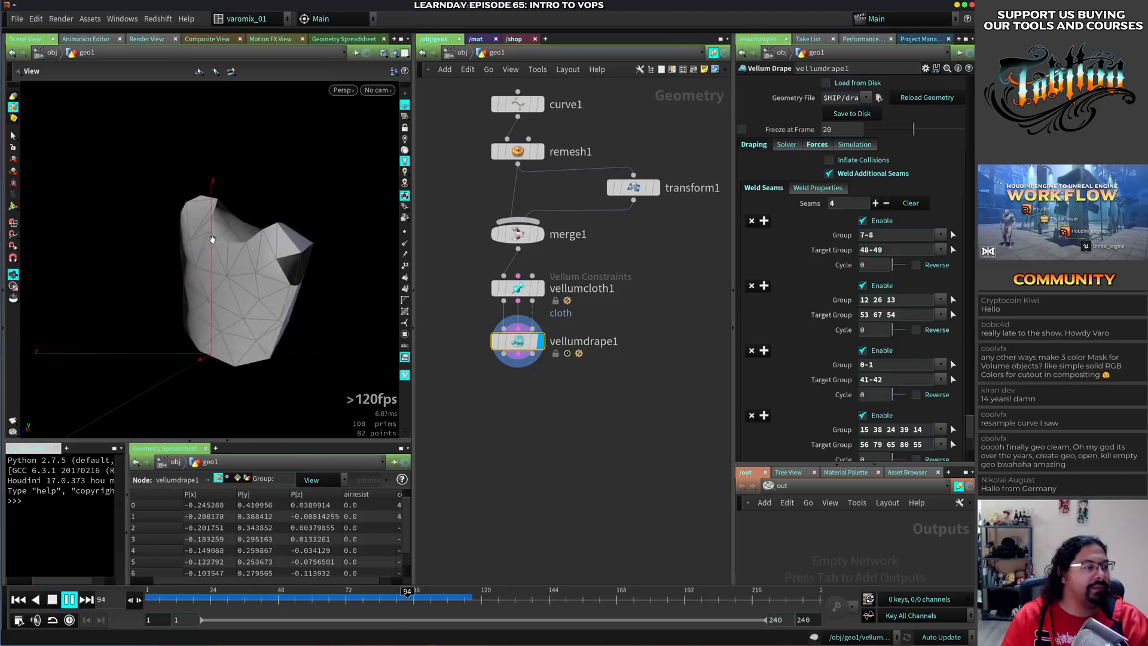
key(ctrl+Up)
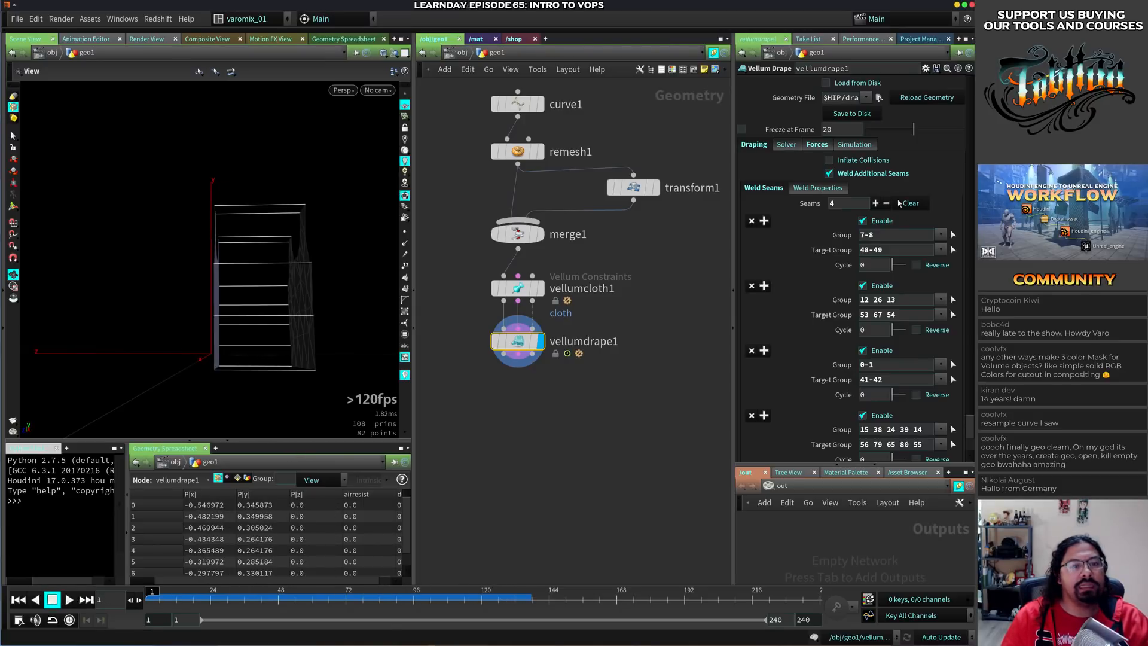
Review the Vellum Drape's force, solver and weld property settings
click(817, 145)
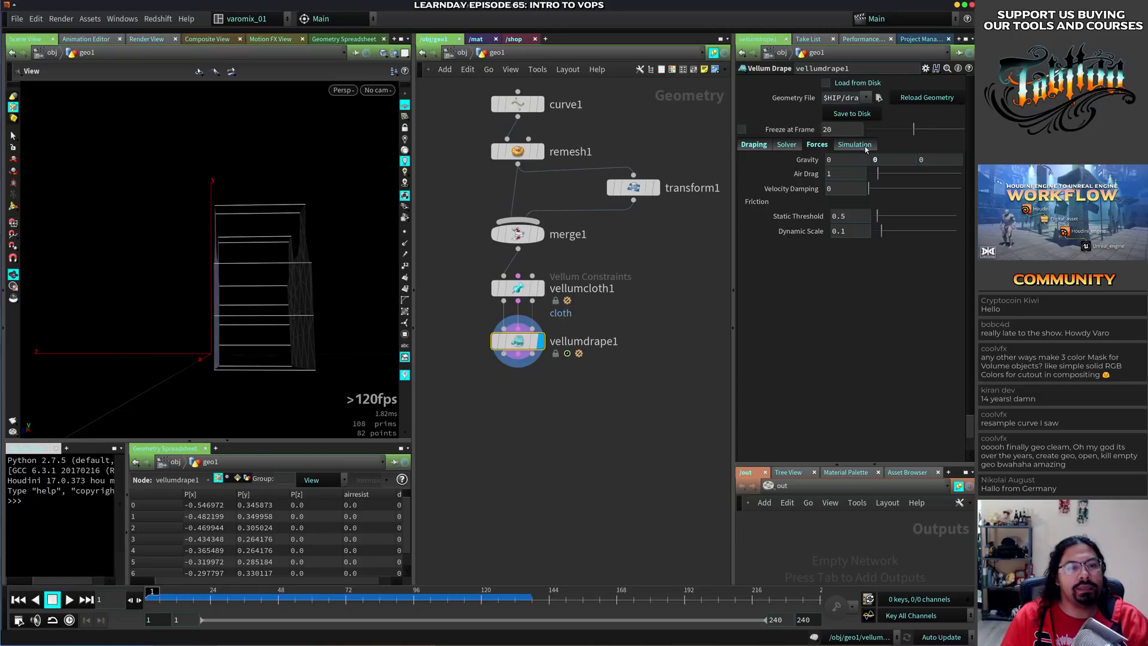
click(854, 144)
click(784, 145)
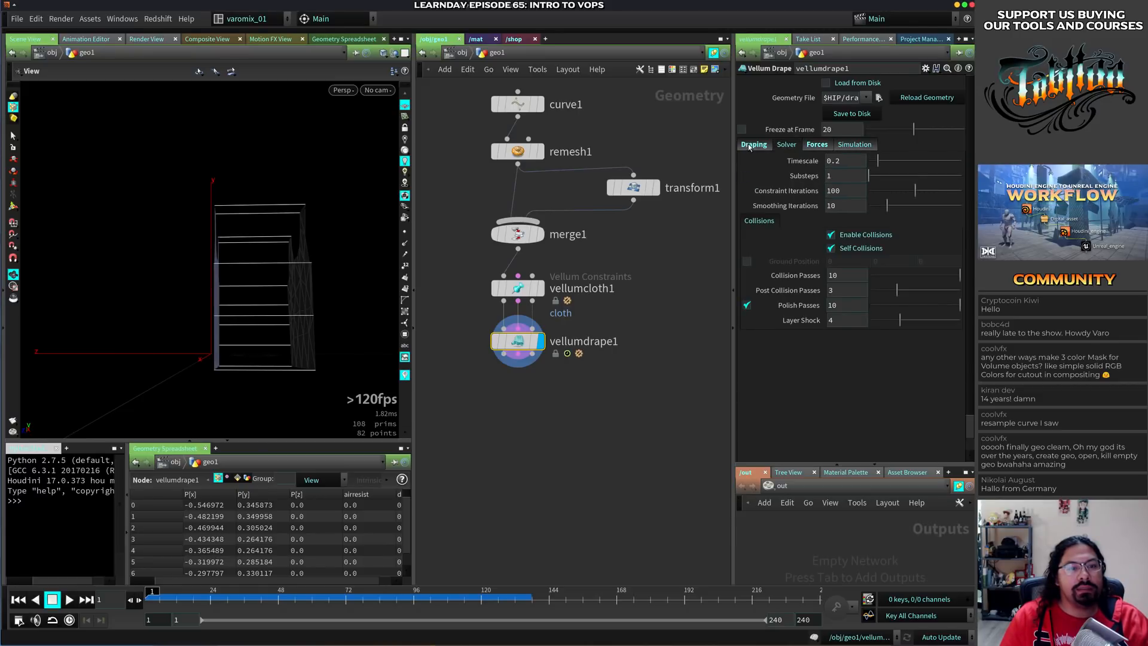
click(753, 144)
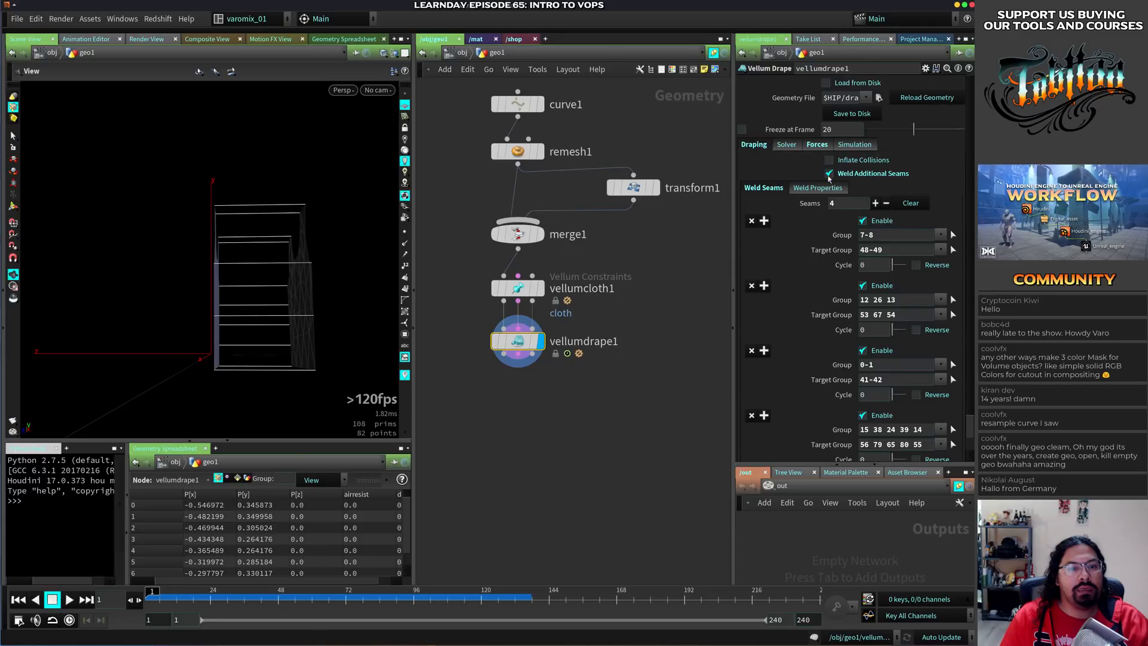
click(817, 188)
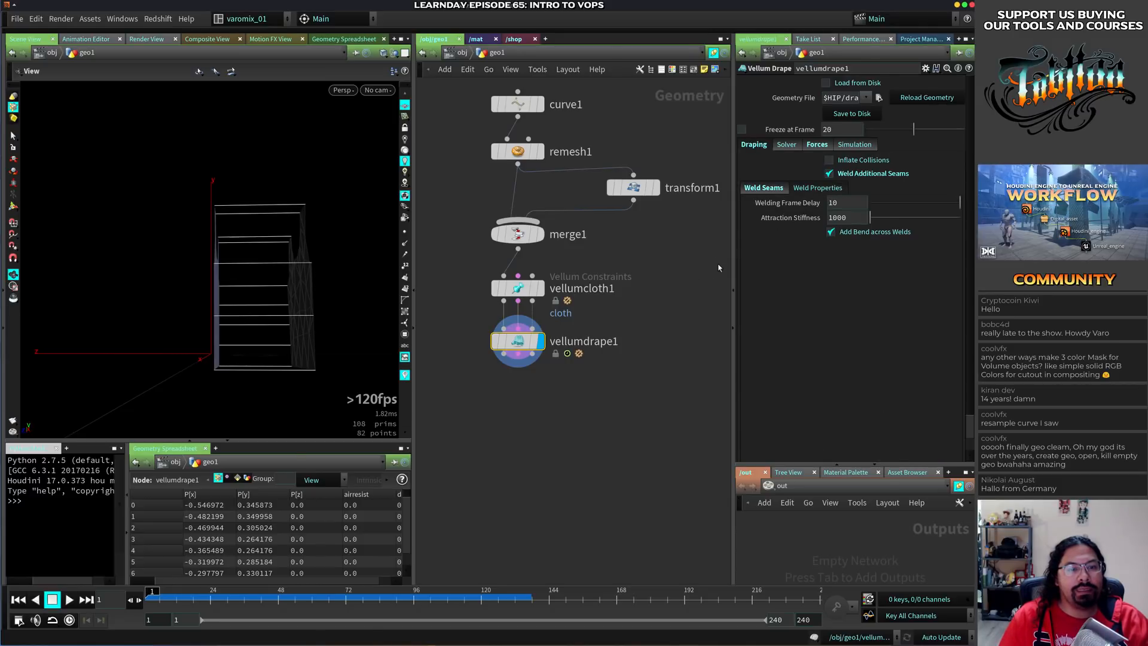
click(680, 314)
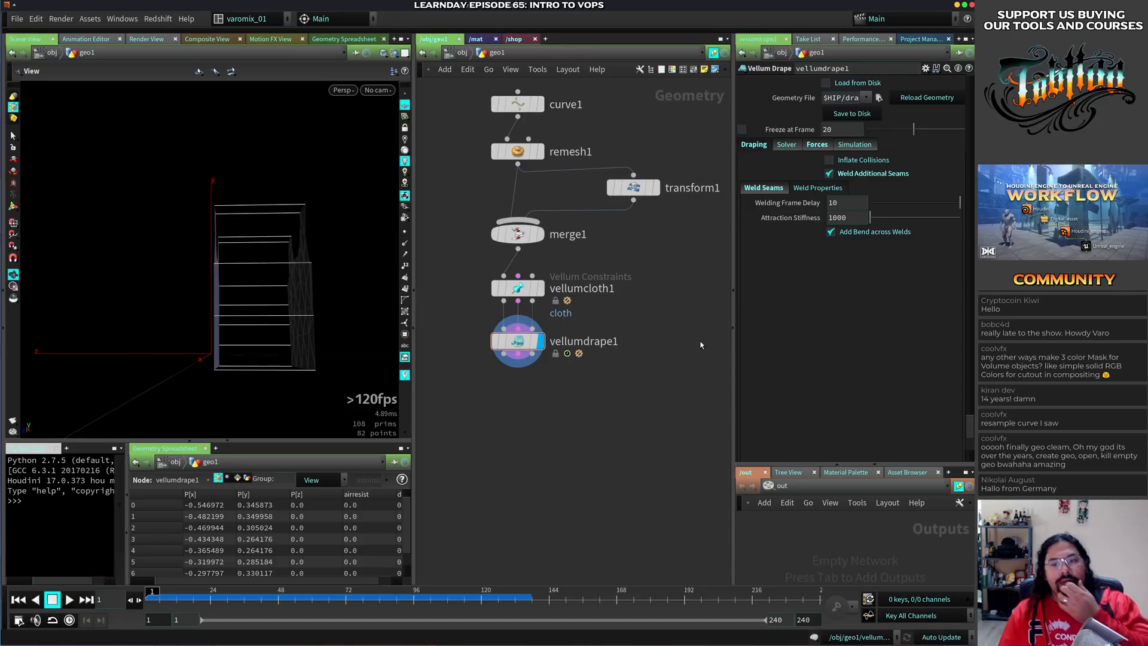
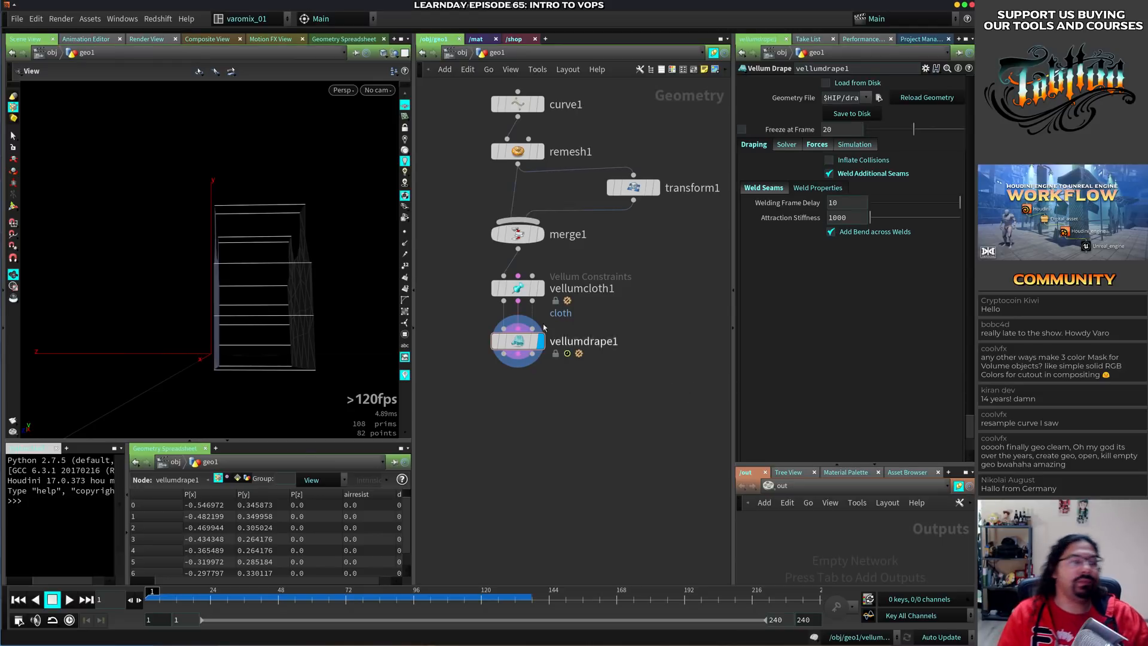
Go up to the object level and view the two cloth panels from an angle
key(u)
click(578, 238)
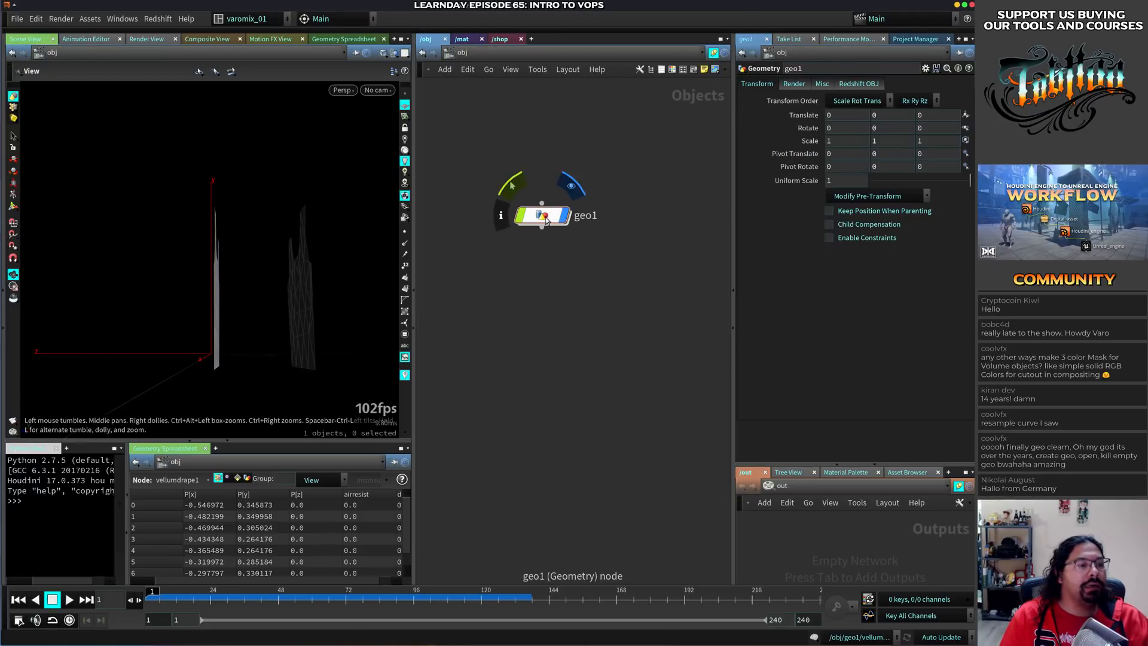
drag(543, 217, 559, 205)
drag(219, 280, 267, 317)
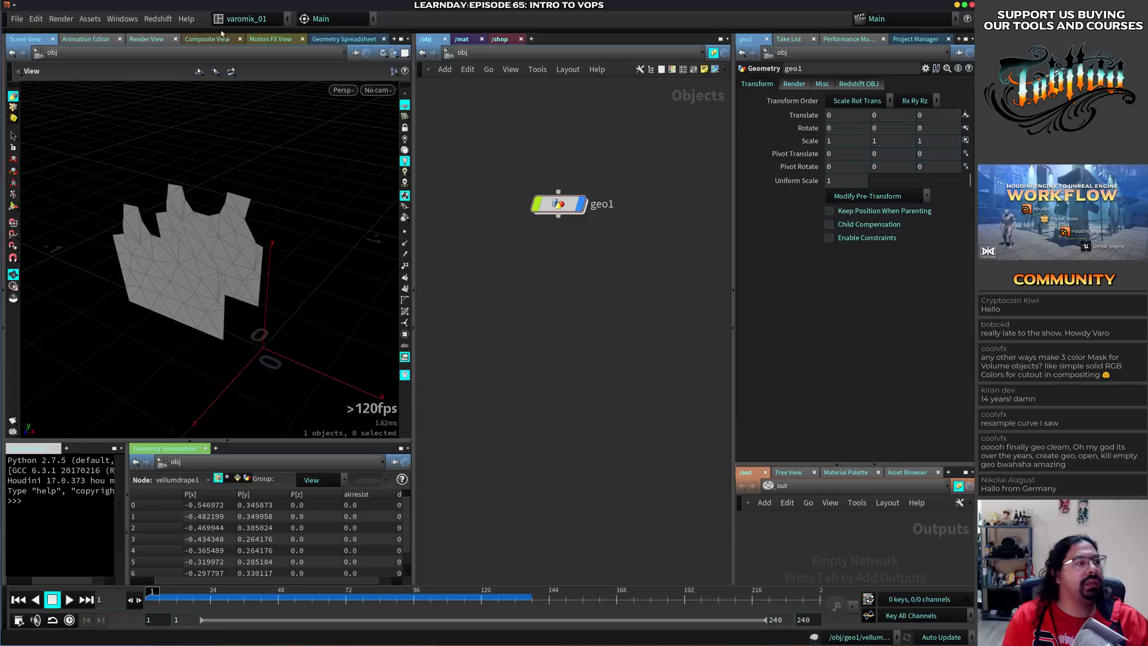
Open the Houdini help contents in the browser and go to the What's new in Houdini 17 page
click(185, 18)
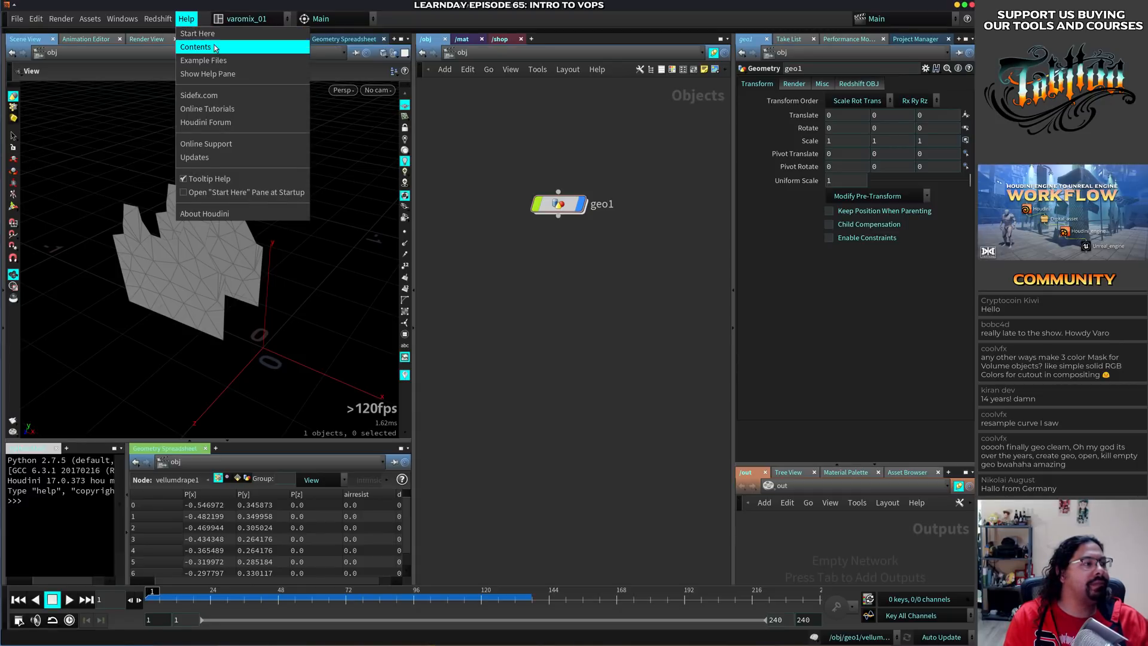
click(485, 262)
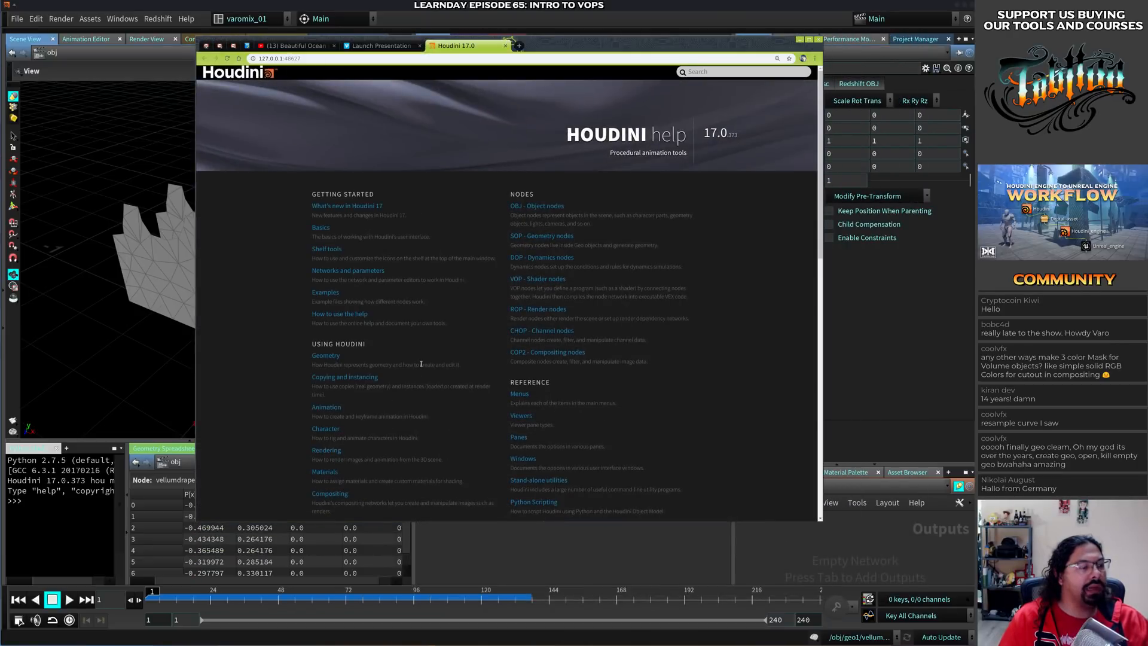
ctrl+scroll(421, 364, up, 5)
ctrl+scroll(421, 365, down, 2)
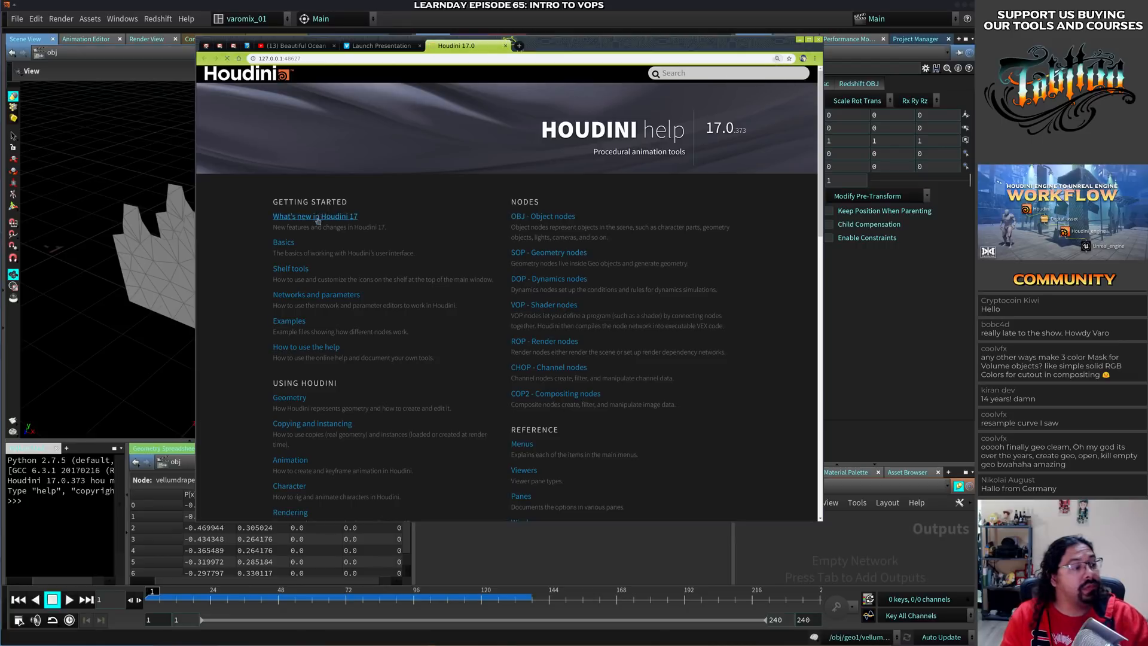
click(344, 216)
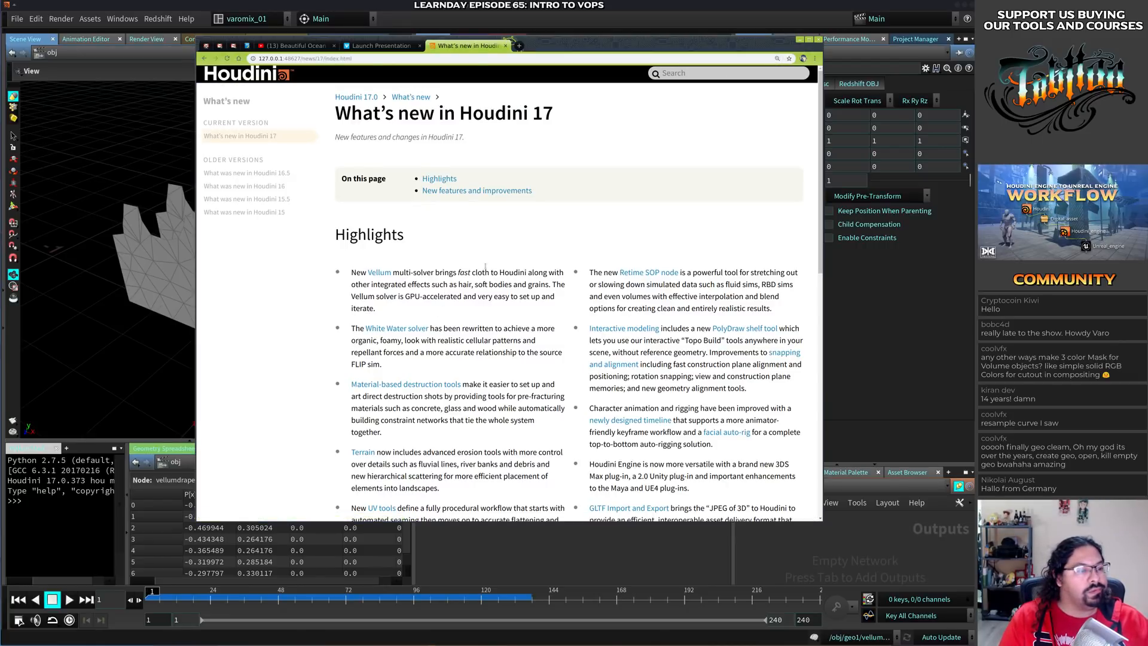
Read the Houdini 17 highlights on Vellum, destruction, terrain, UV tools and modeling, and switch back to Houdini
mouse_move(435, 272)
mouse_down()
mouse_move(510, 296)
mouse_move(363, 273)
mouse_move(420, 273)
mouse_up()
click(364, 272)
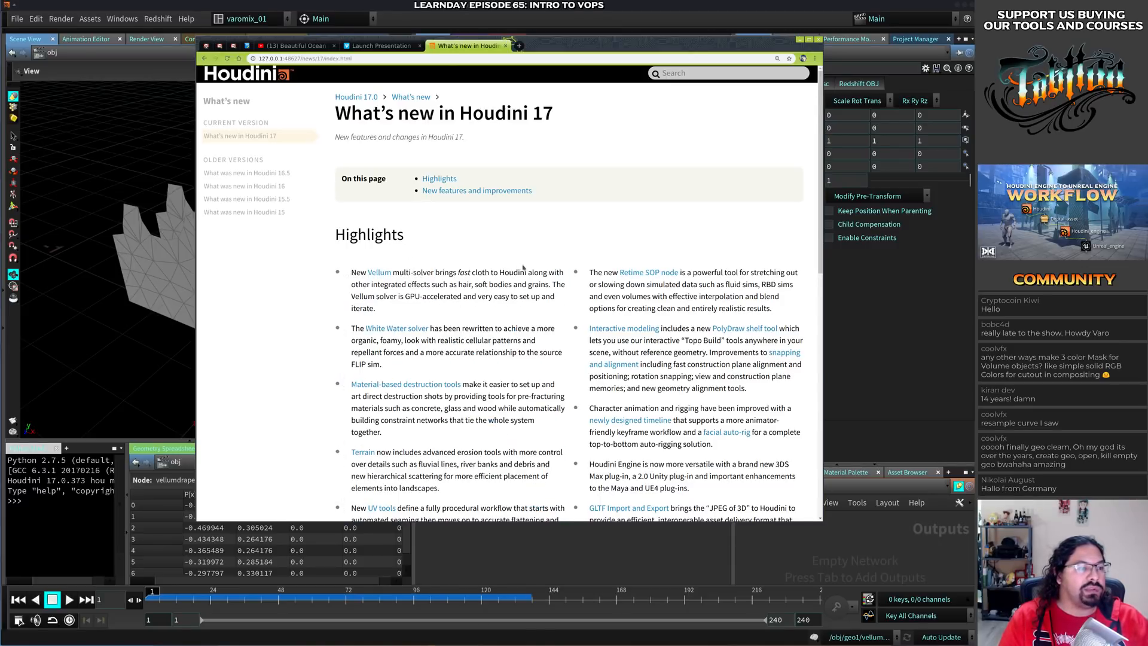
scroll(523, 268, down, 3)
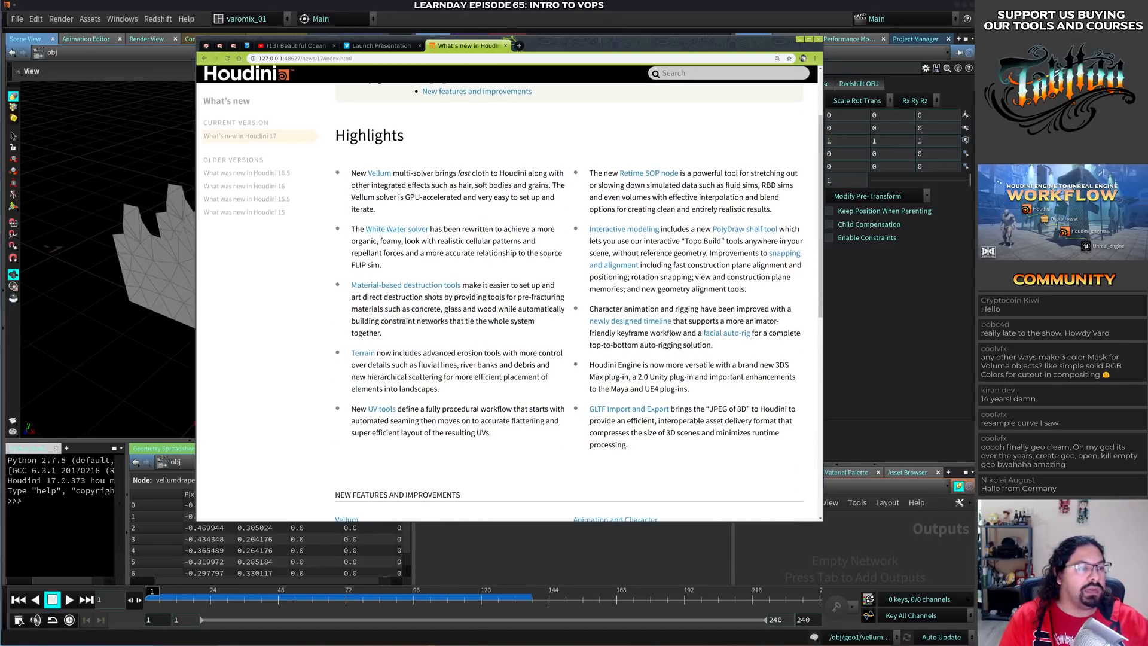
scroll(522, 295, down, 2)
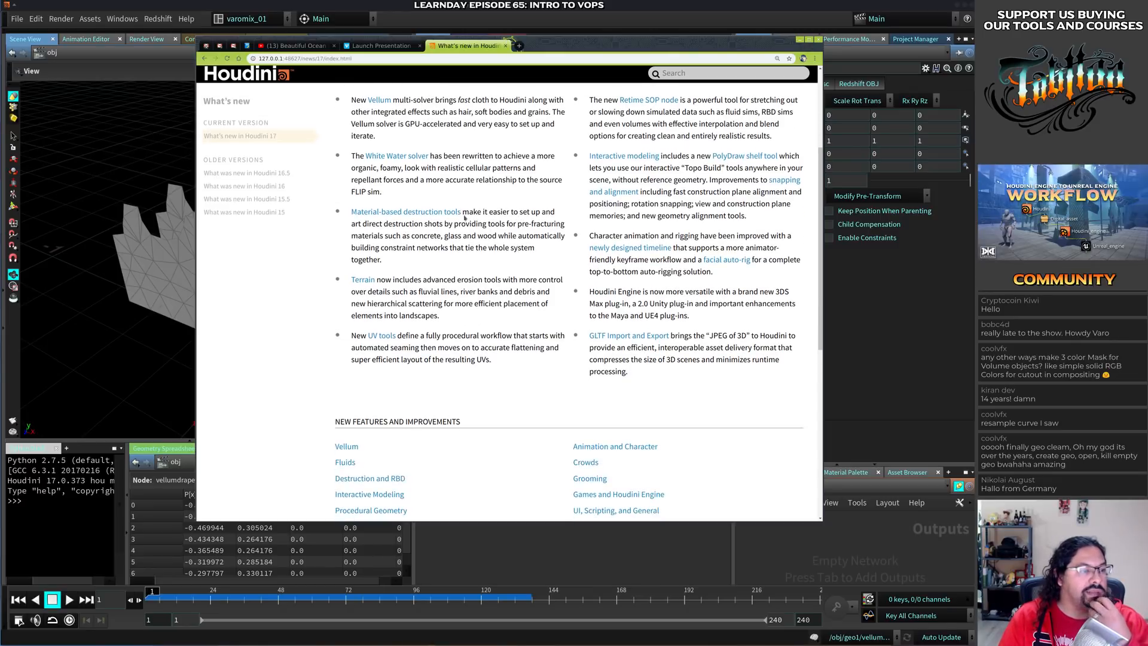
drag(486, 236, 407, 213)
click(511, 274)
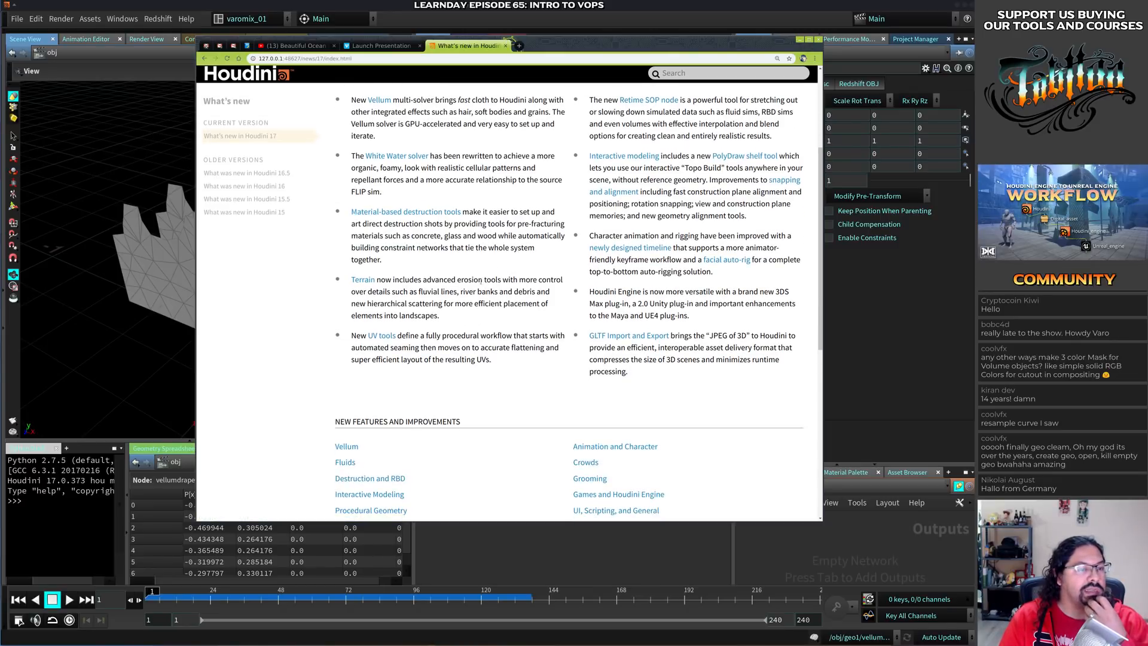
drag(424, 271, 366, 303)
click(472, 312)
drag(454, 324, 409, 348)
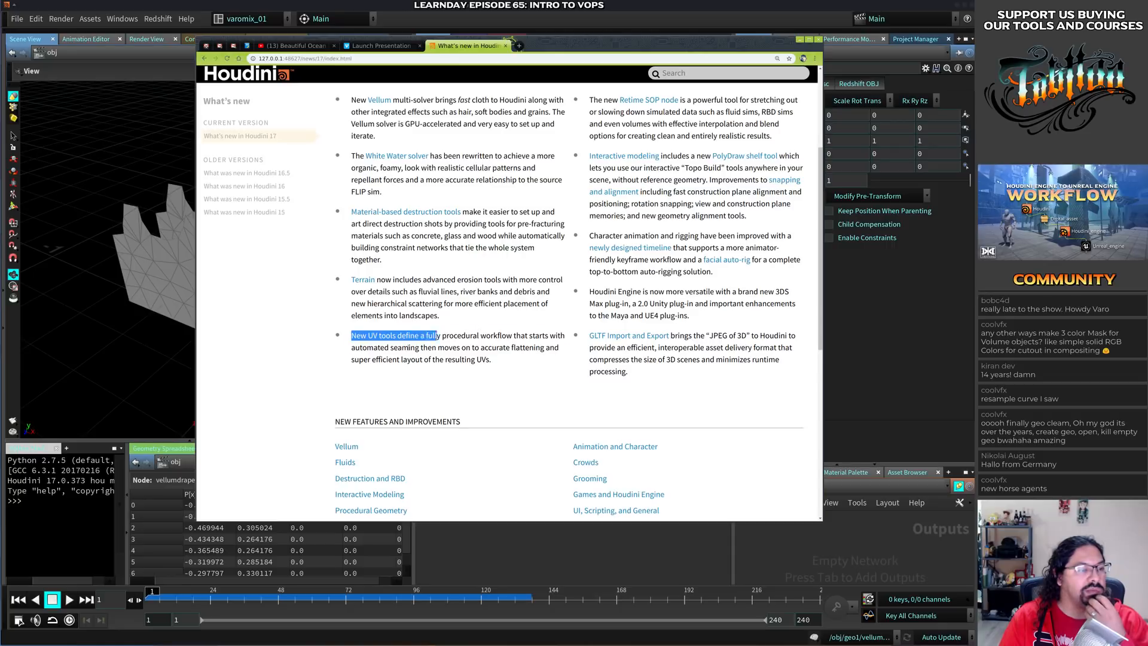
click(502, 385)
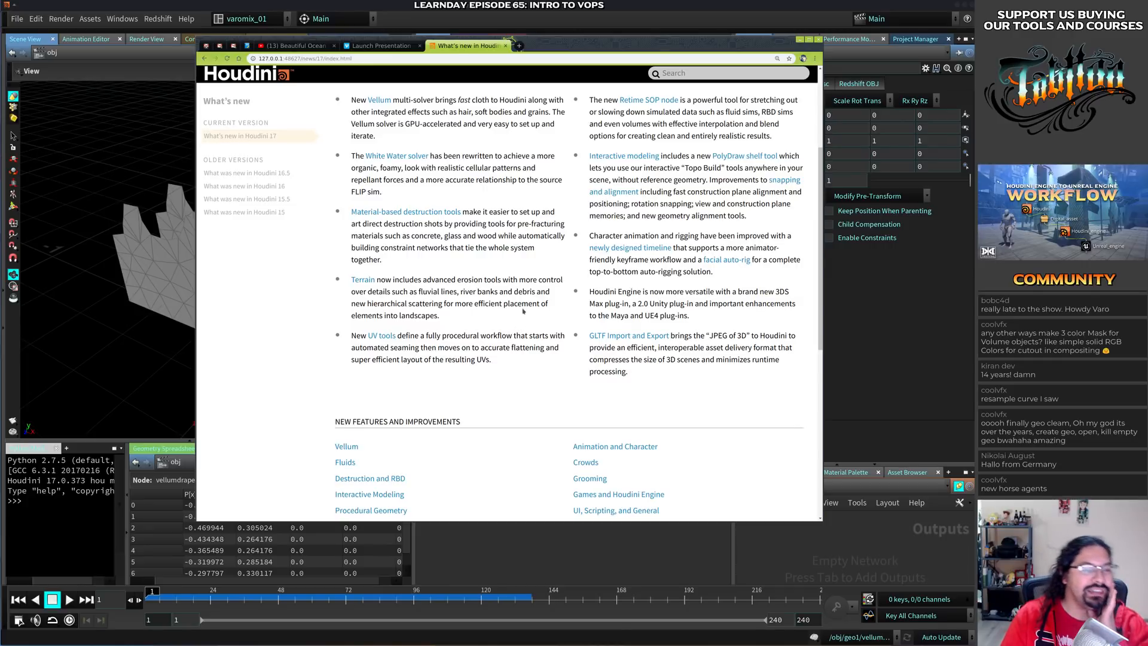
middle_click(715, 320)
middle_click(711, 295)
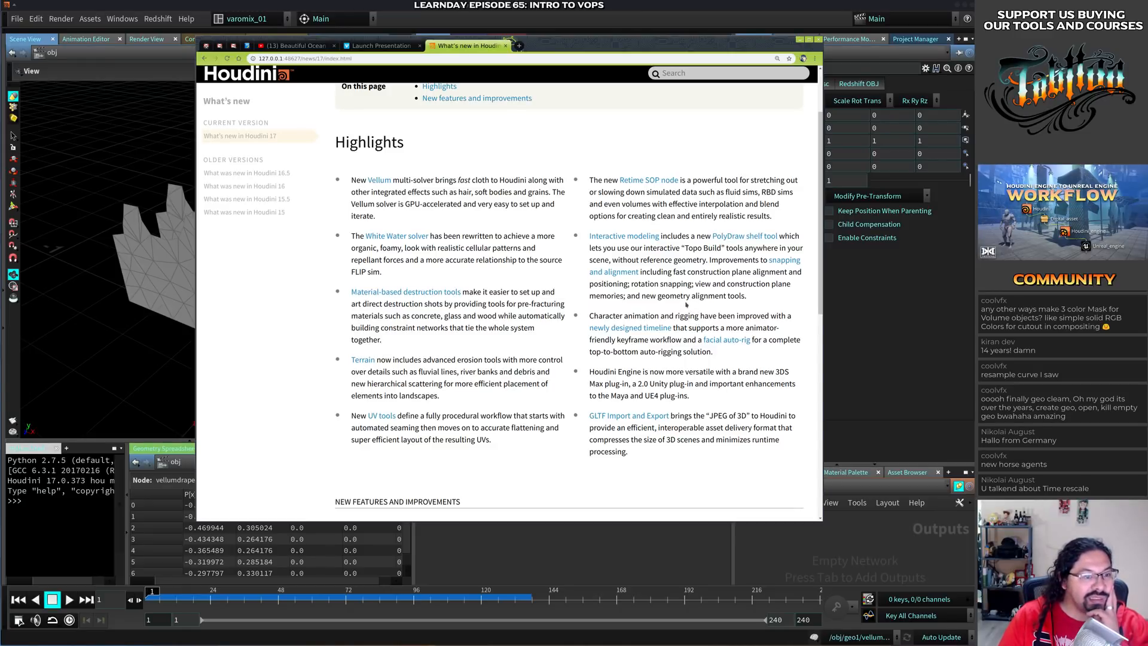
click(889, 318)
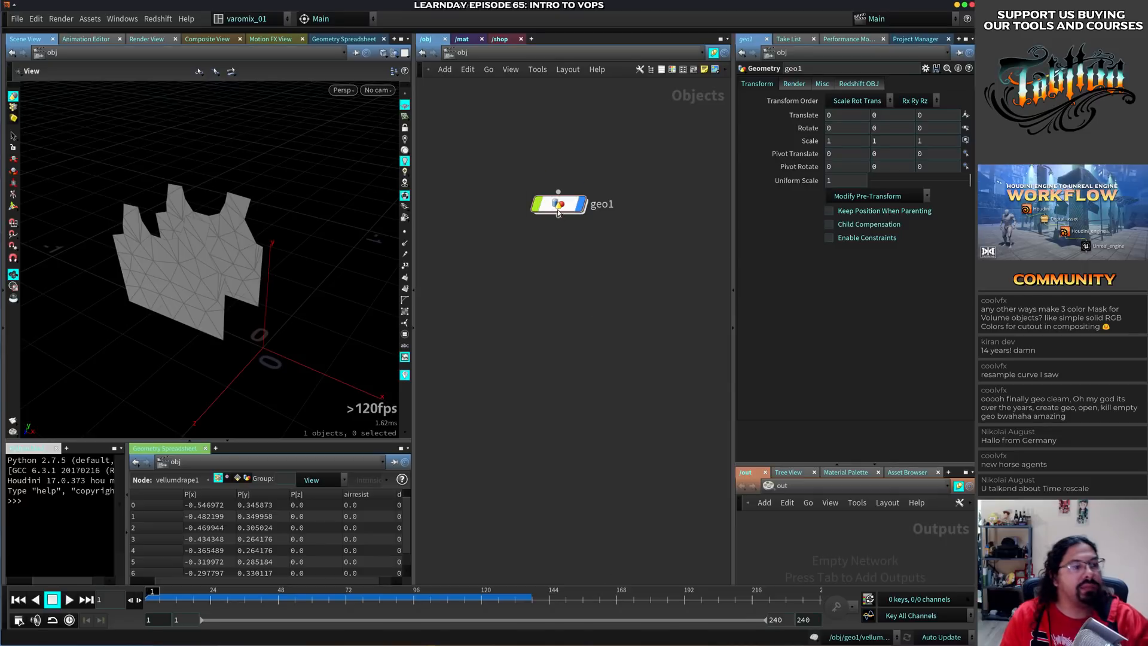
drag(561, 206, 565, 184)
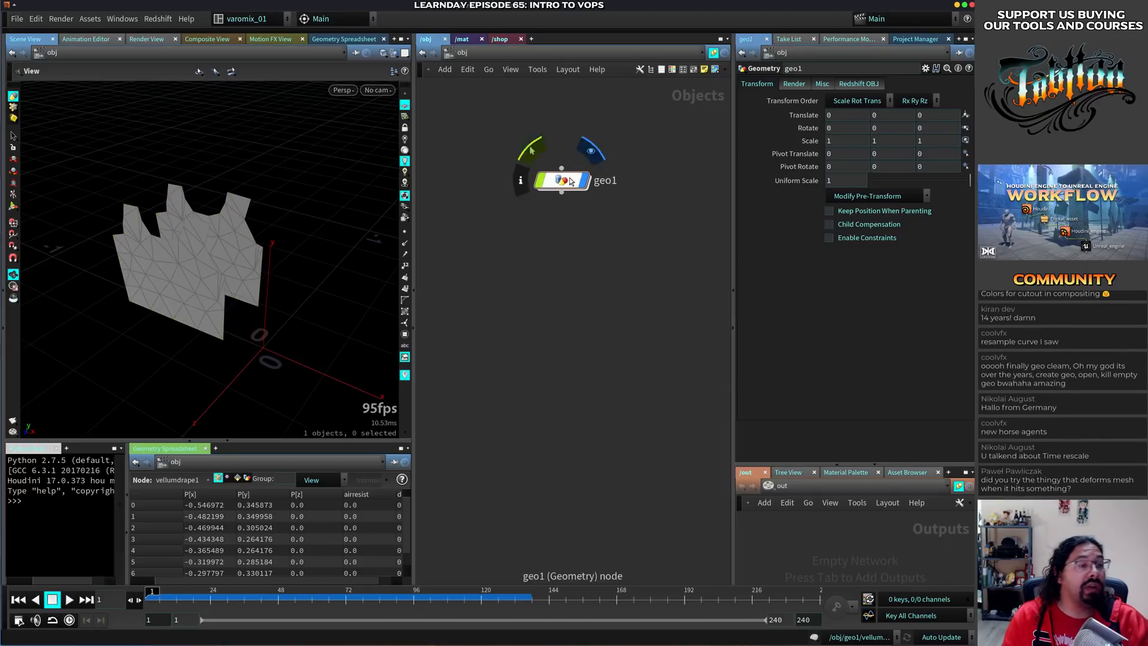
drag(561, 180, 559, 174)
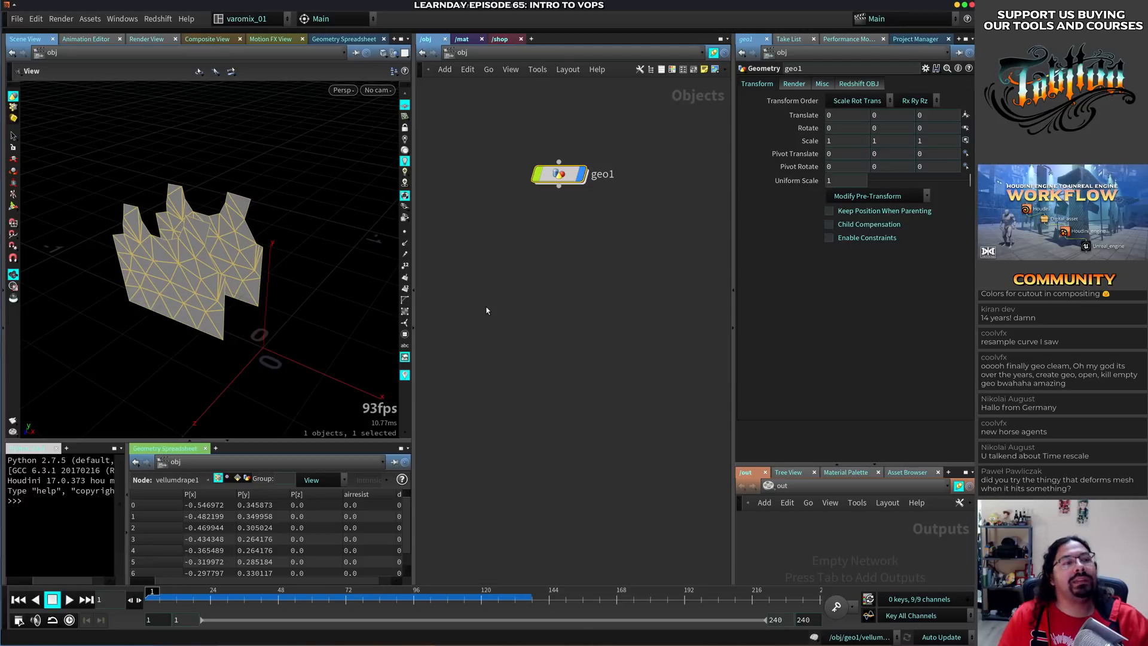
click(536, 234)
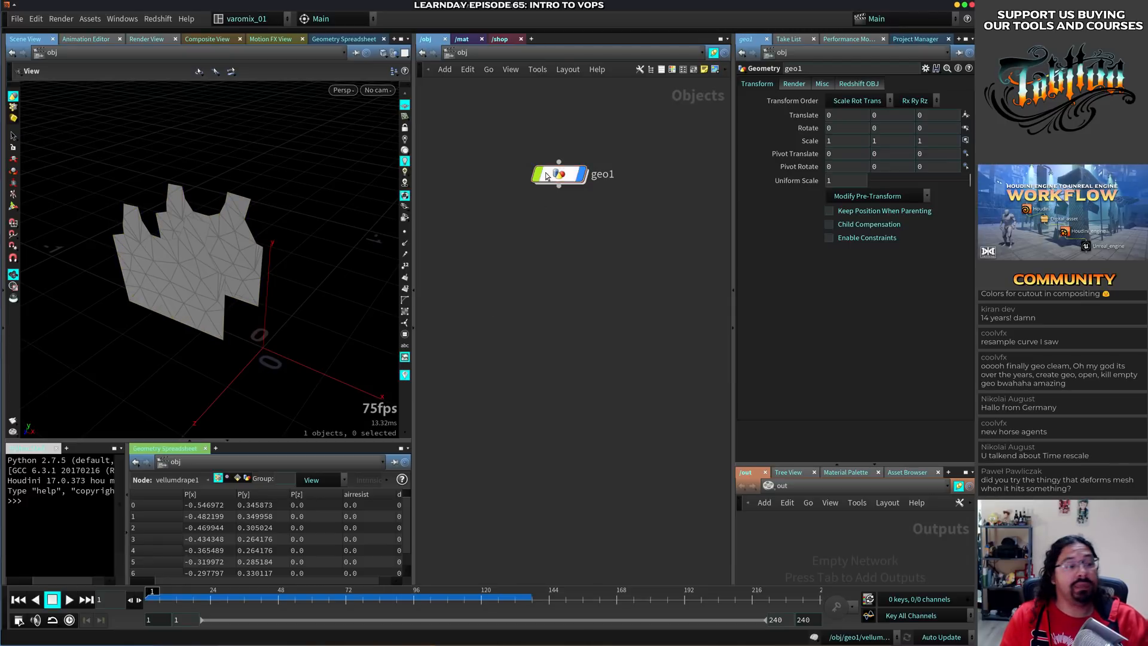
middle_drag(523, 251, 522, 233)
key(Tab)
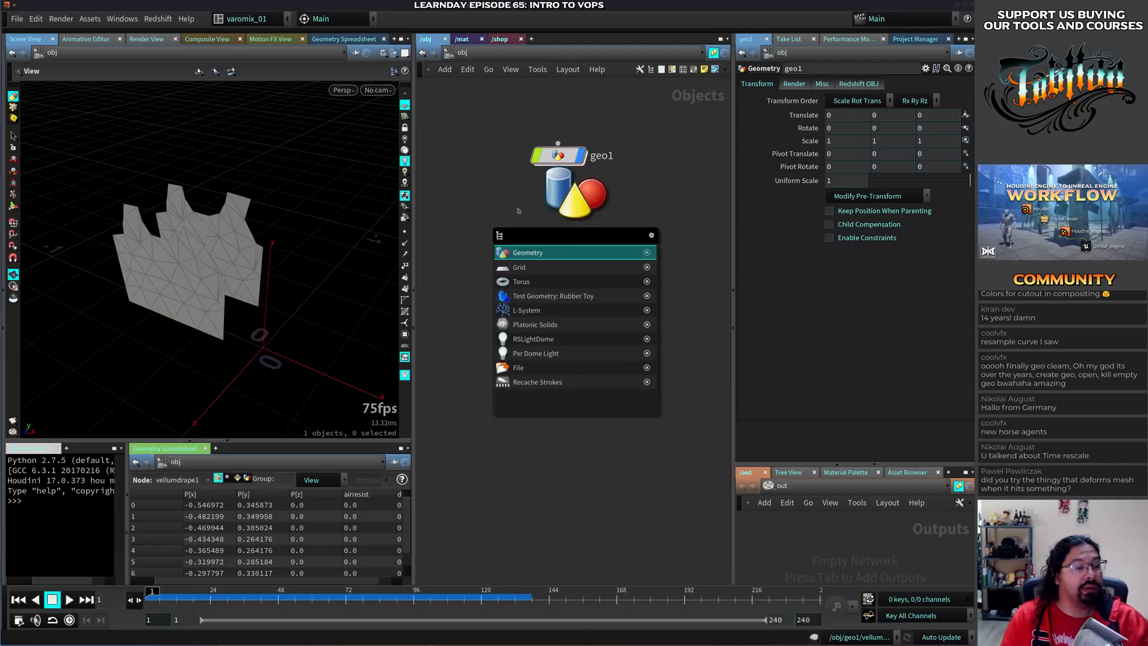
key(Escape)
Delete the geo1 garment object and add a Torus object to the scene
drag(515, 108, 585, 195)
key(Delete)
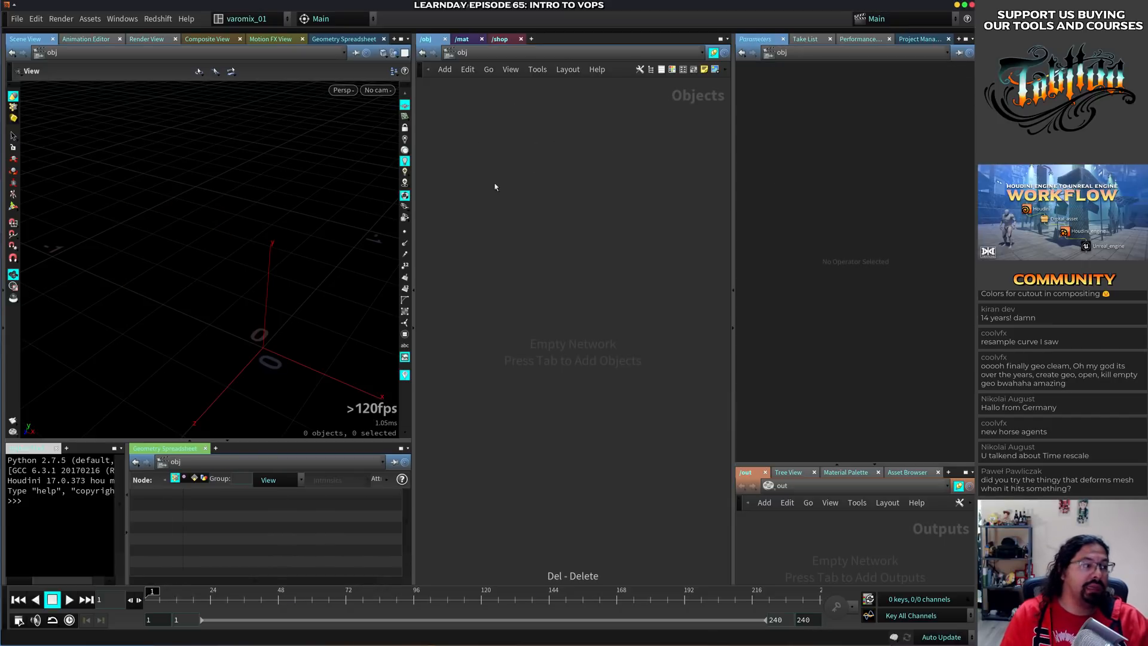
key(Tab)
text(t)
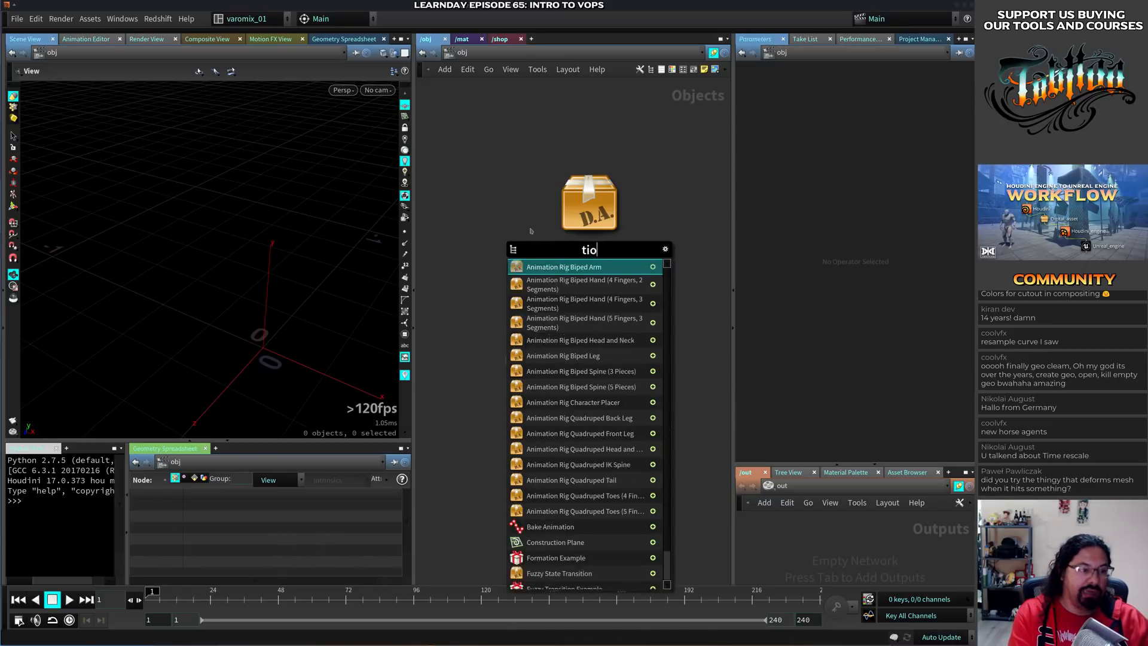
text(orus)
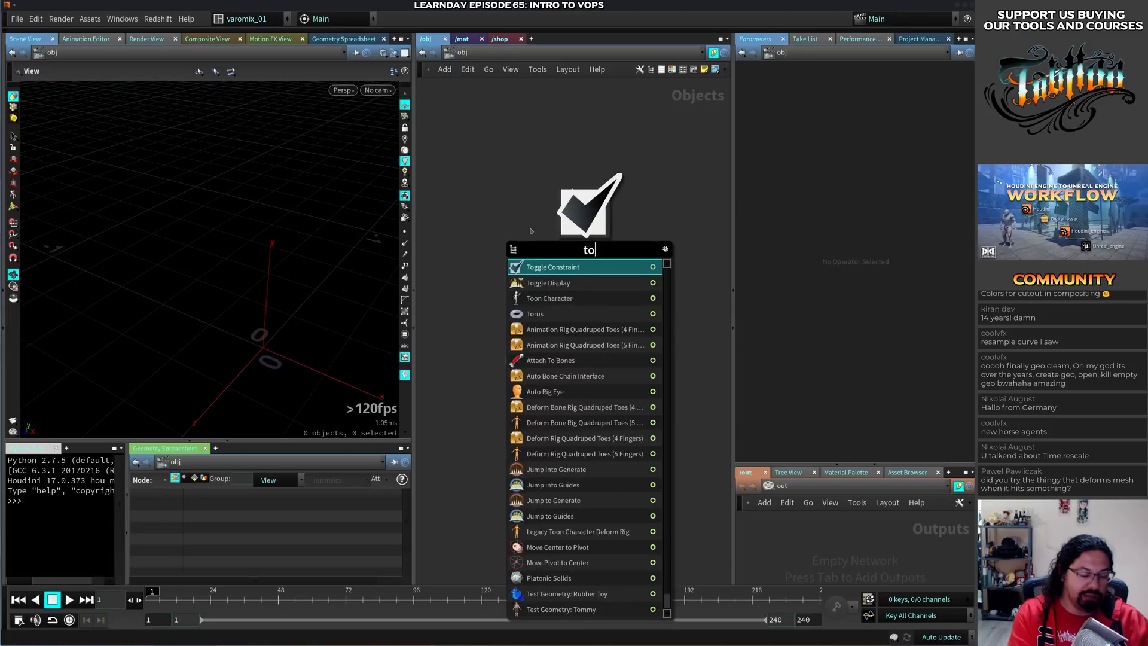
key(Return)
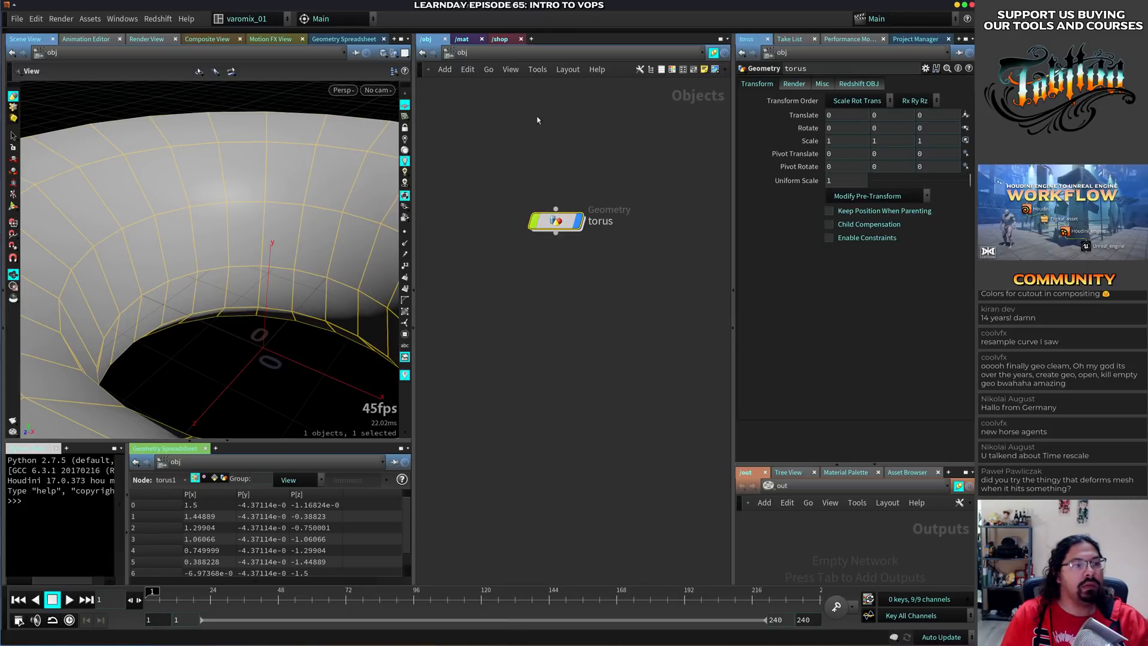
Apply the Pyro FX Colored Smoke tool to the torus
click(569, 29)
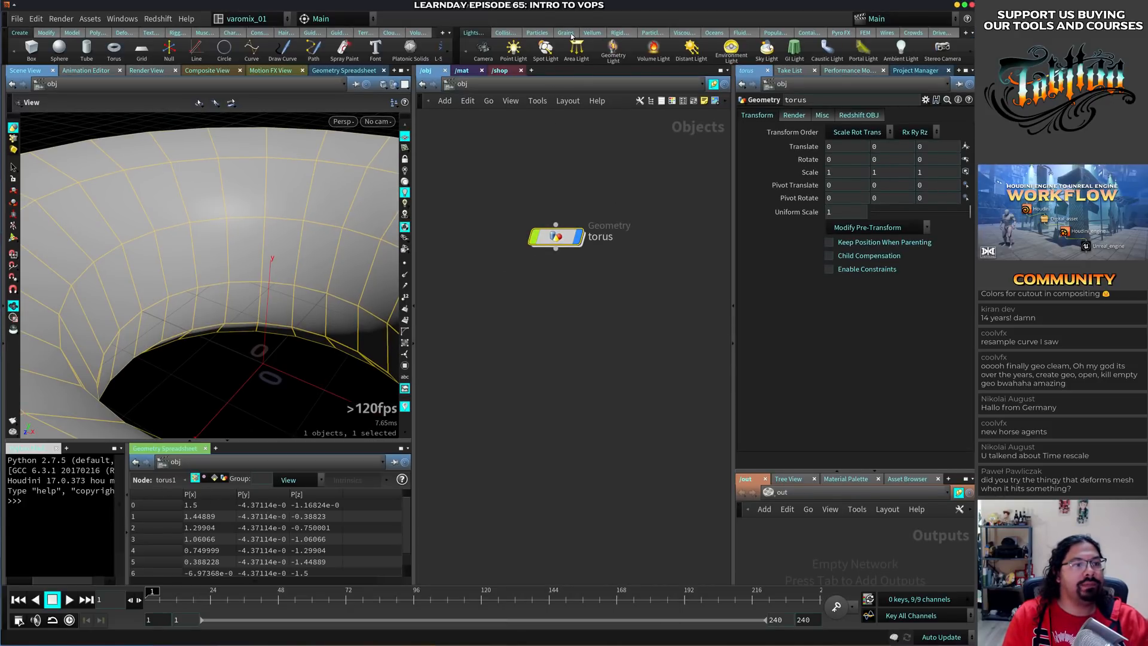
click(841, 32)
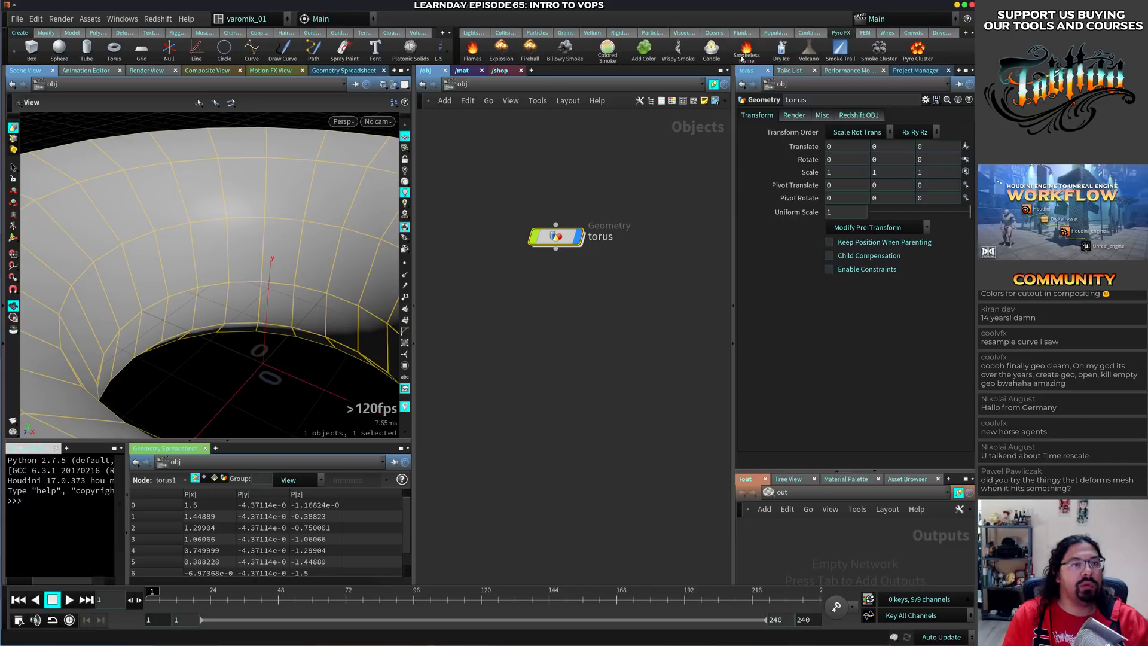
click(603, 51)
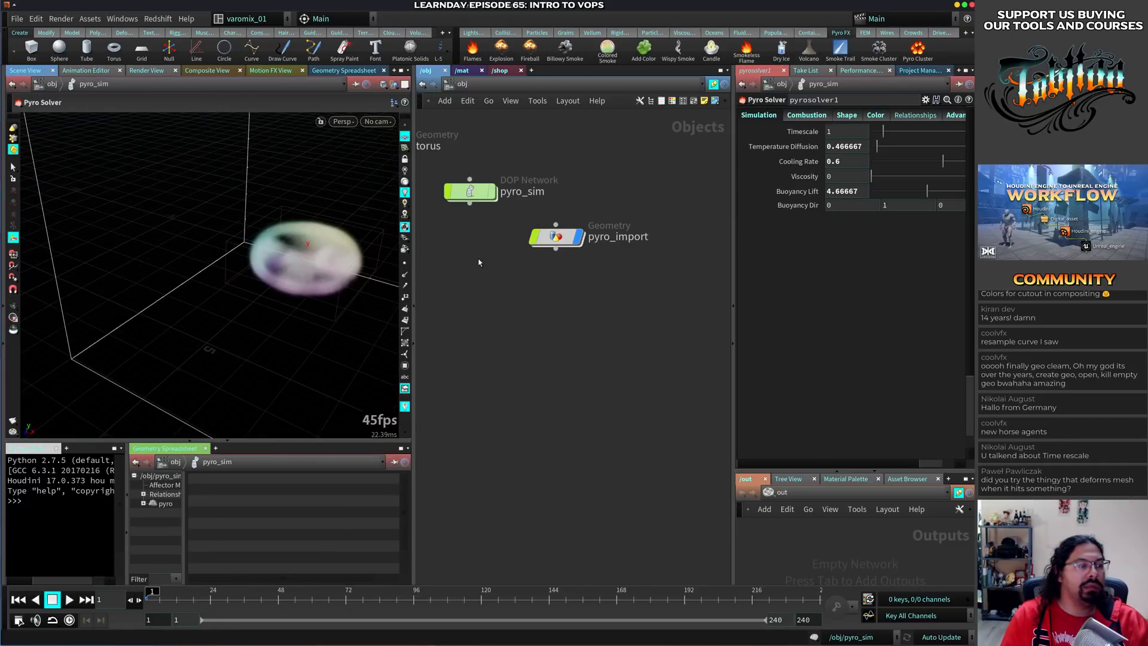
Set the Division Size of the smoke object inside pyro_sim to 0.05 and play the simulation
middle_drag(478, 261, 527, 309)
click(520, 240)
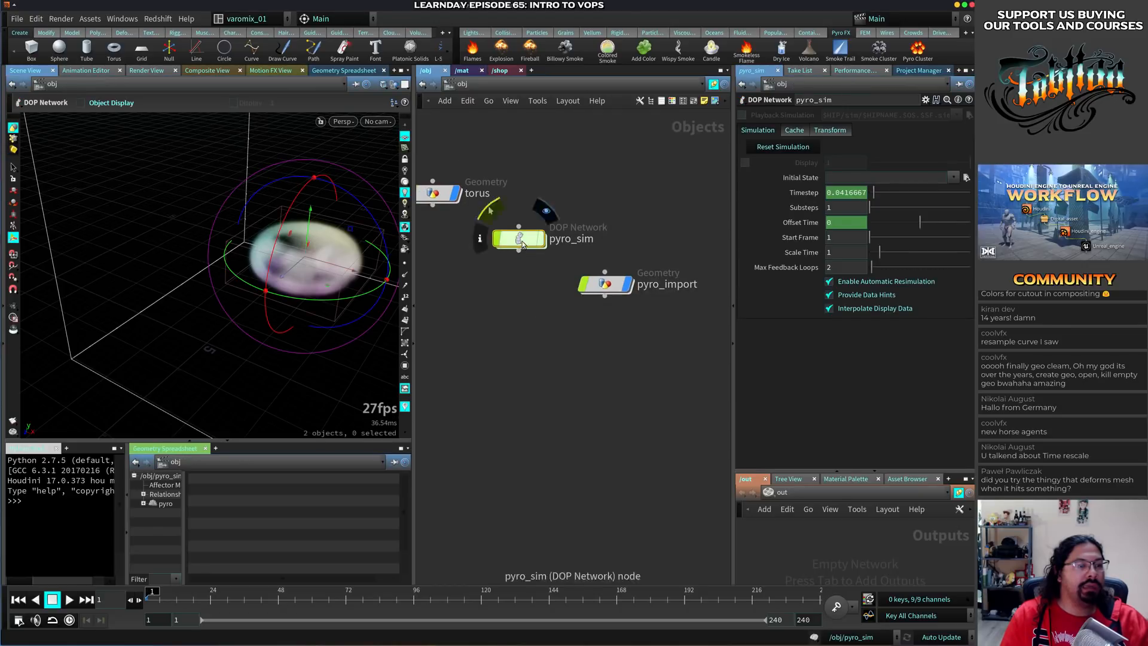
double_click(520, 239)
click(475, 248)
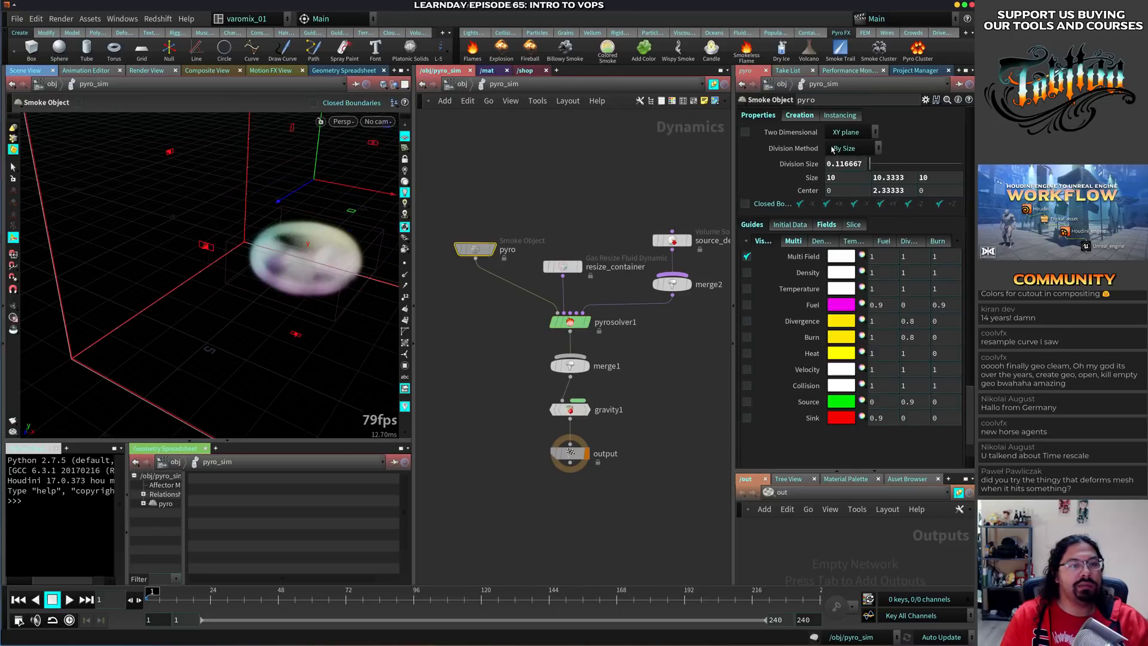
double_click(839, 163)
text(0.05)
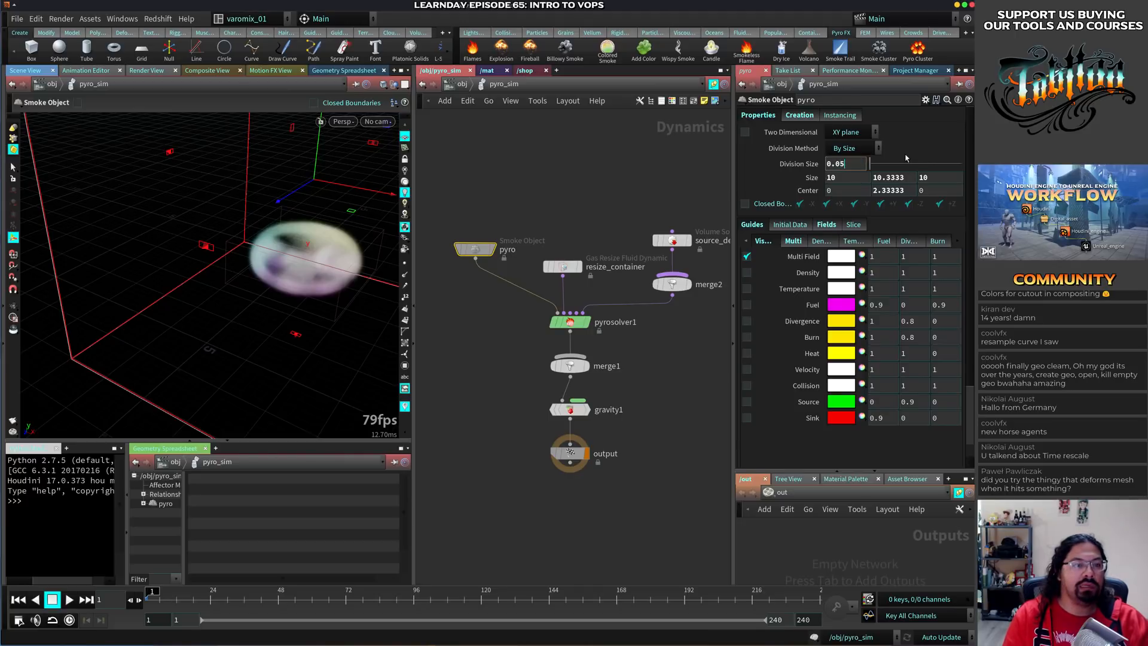
key(Return)
key(Up)
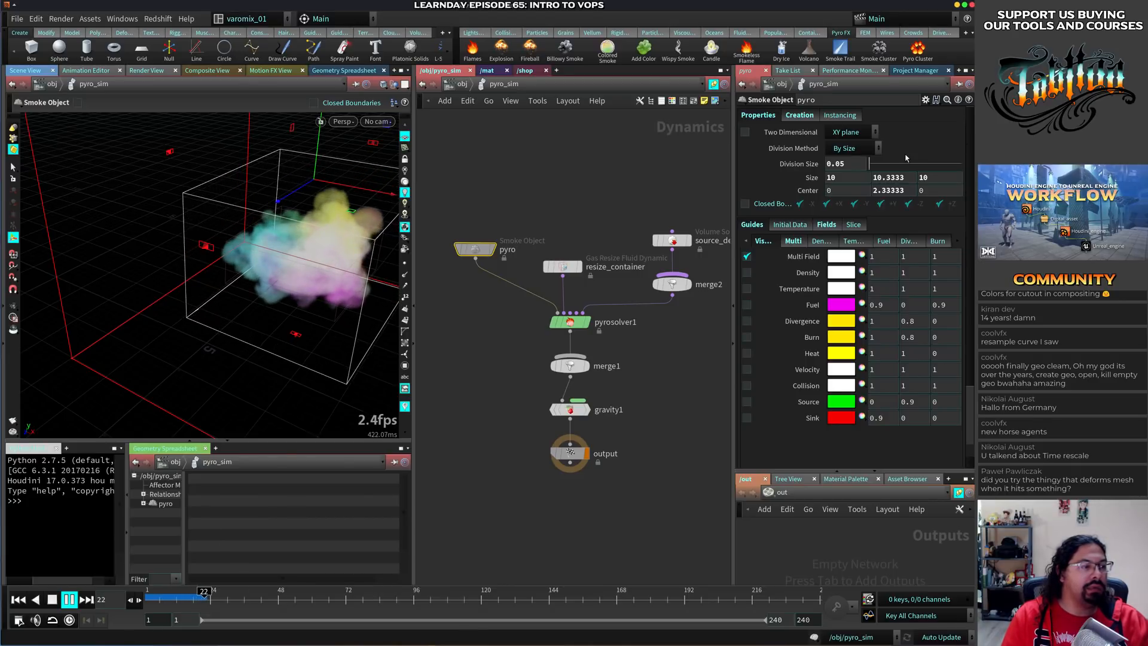
Rewind the simulation to the first frame and show the Save to File settings of import_pyrofields inside pyro_import
key(ctrl+Up)
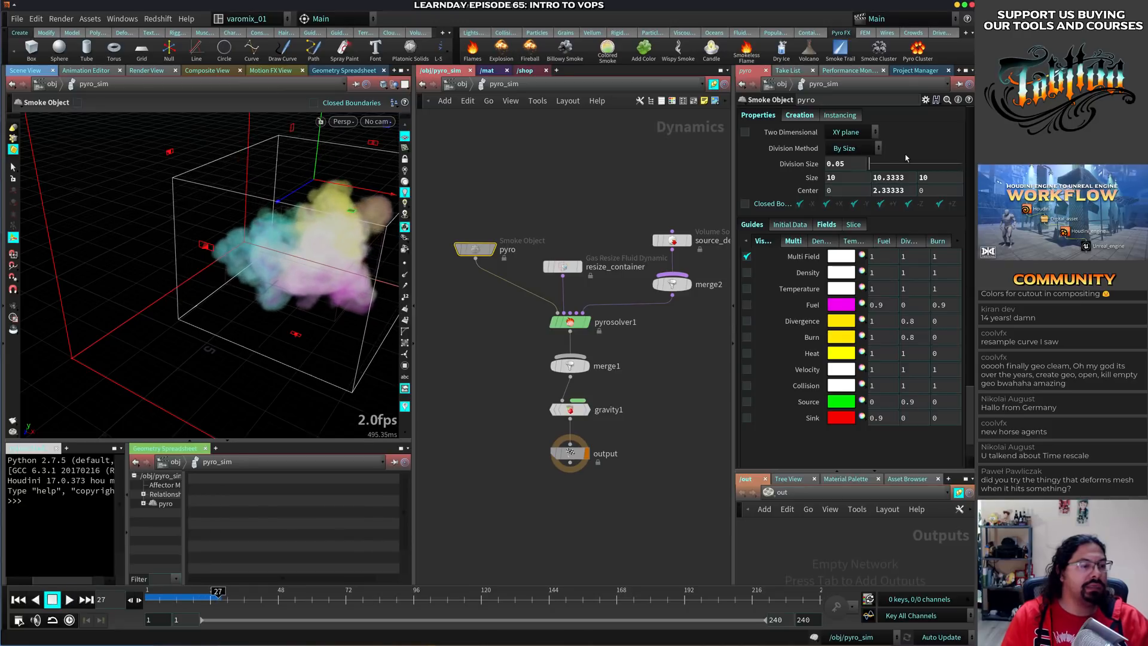
click(586, 226)
key(u)
double_click(605, 286)
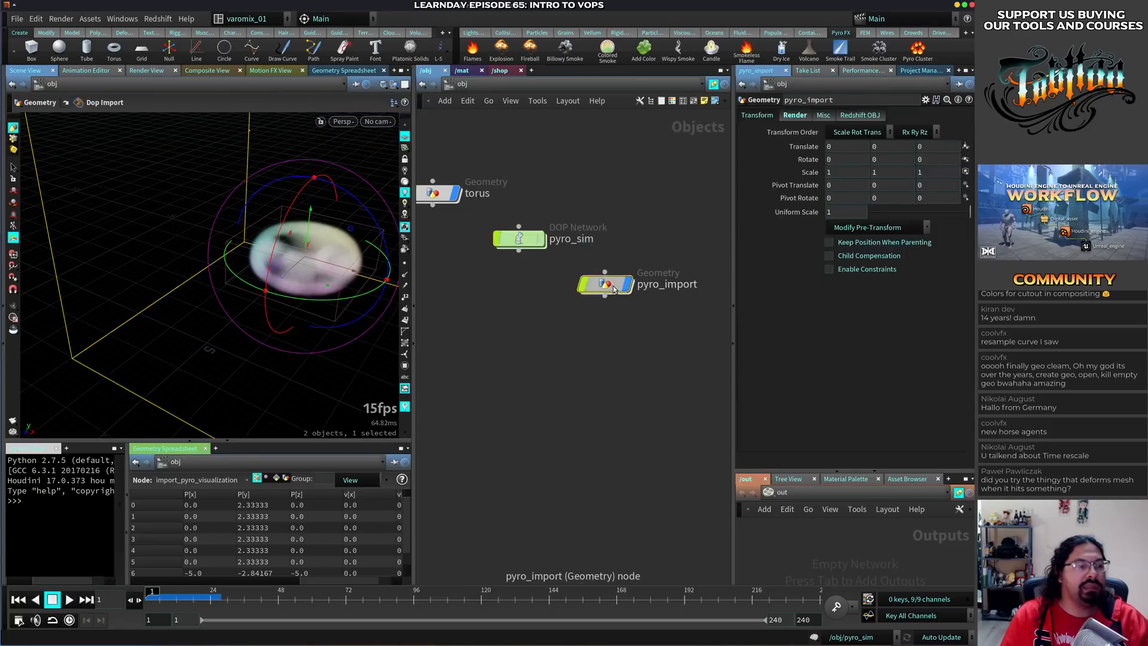
middle_drag(543, 409, 532, 309)
click(534, 226)
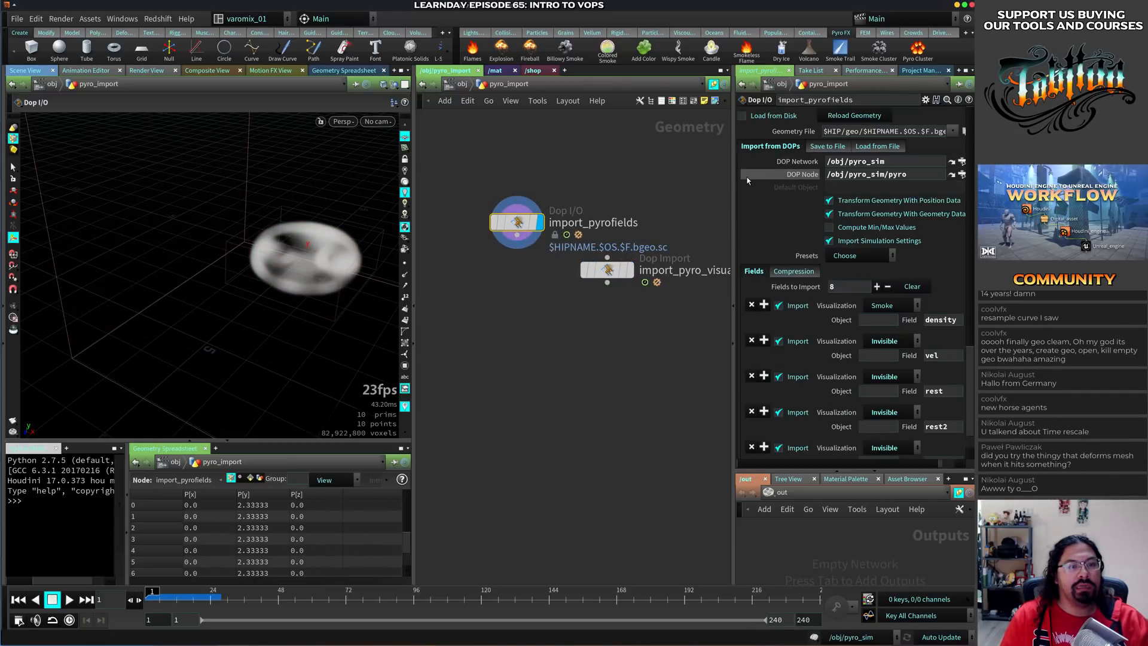
drag(732, 184, 656, 183)
click(750, 146)
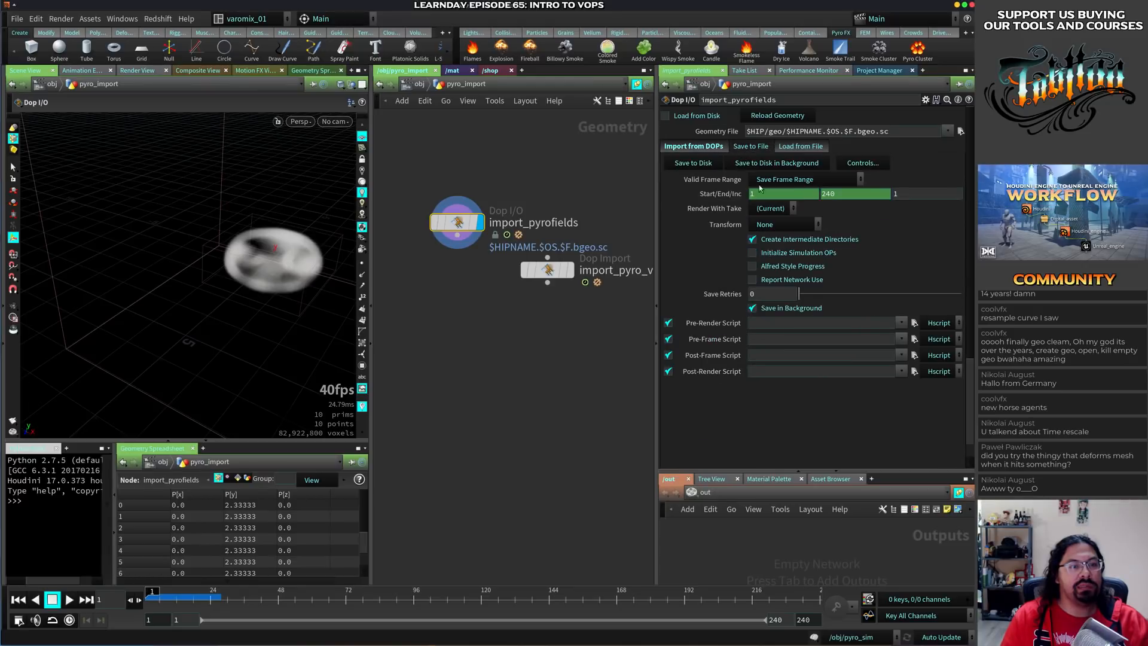
Set the project directory to the project folder inside LEARNDAY_WEBINARS and browse $JOB for the geometry file location
click(961, 130)
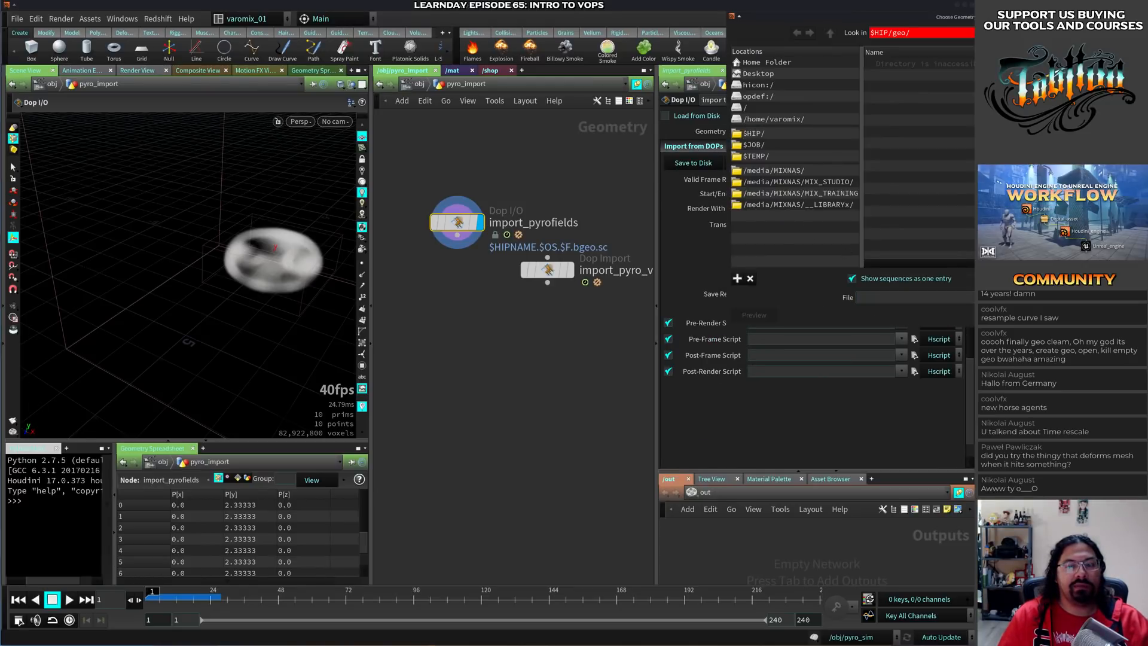
key(Escape)
click(17, 19)
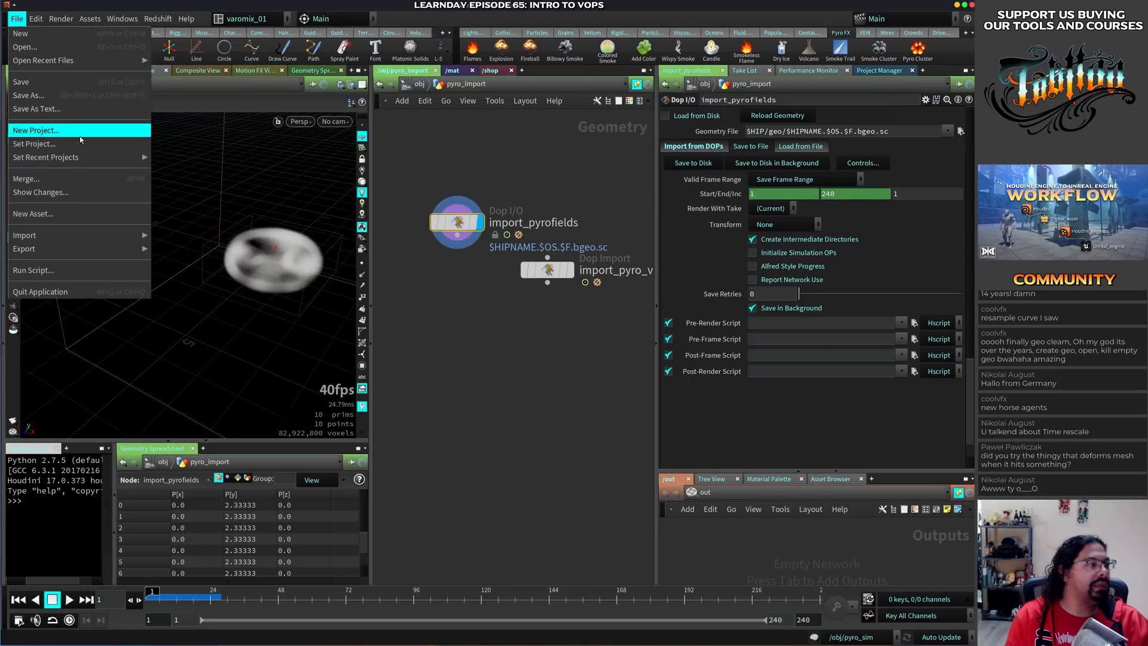
click(36, 143)
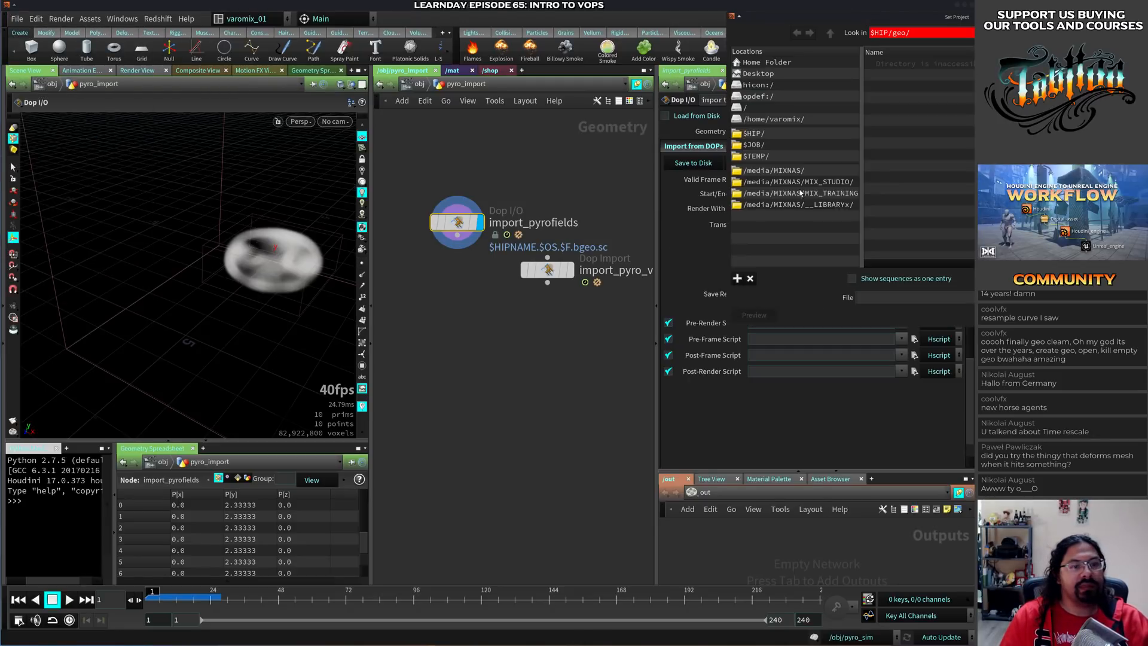
click(818, 193)
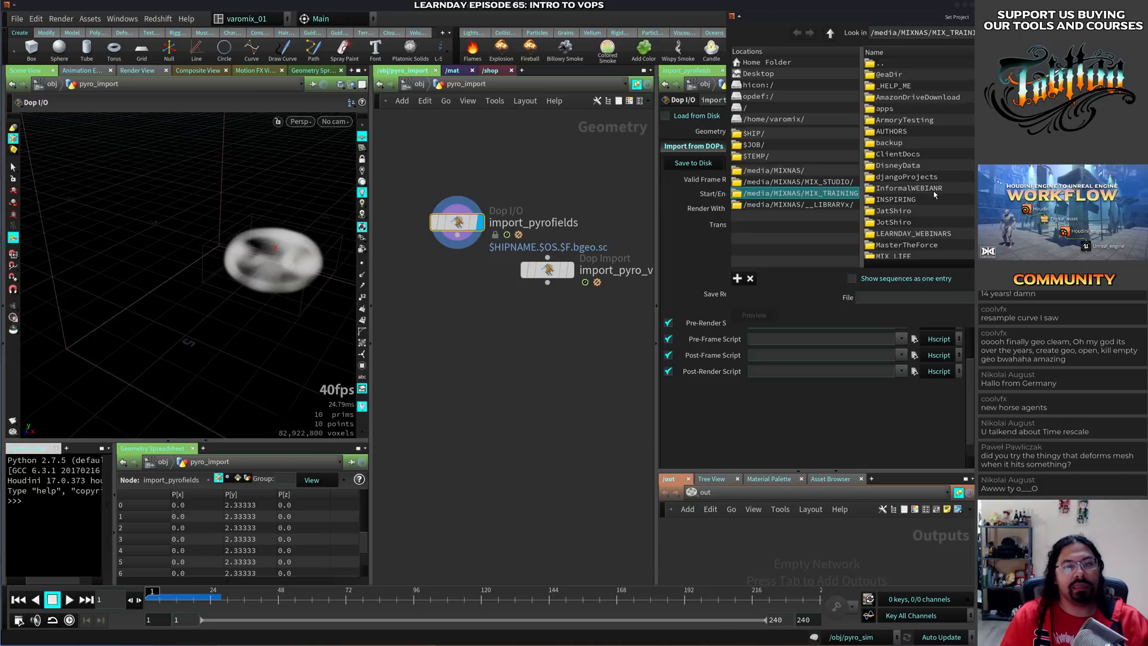
double_click(913, 233)
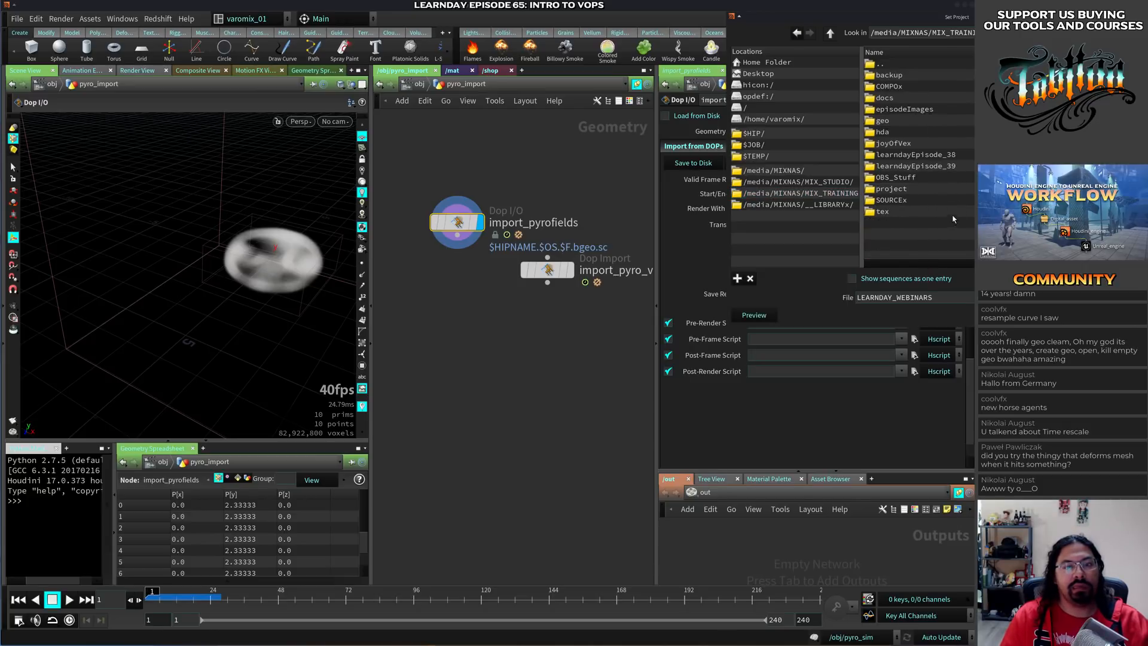
double_click(904, 189)
double_click(876, 65)
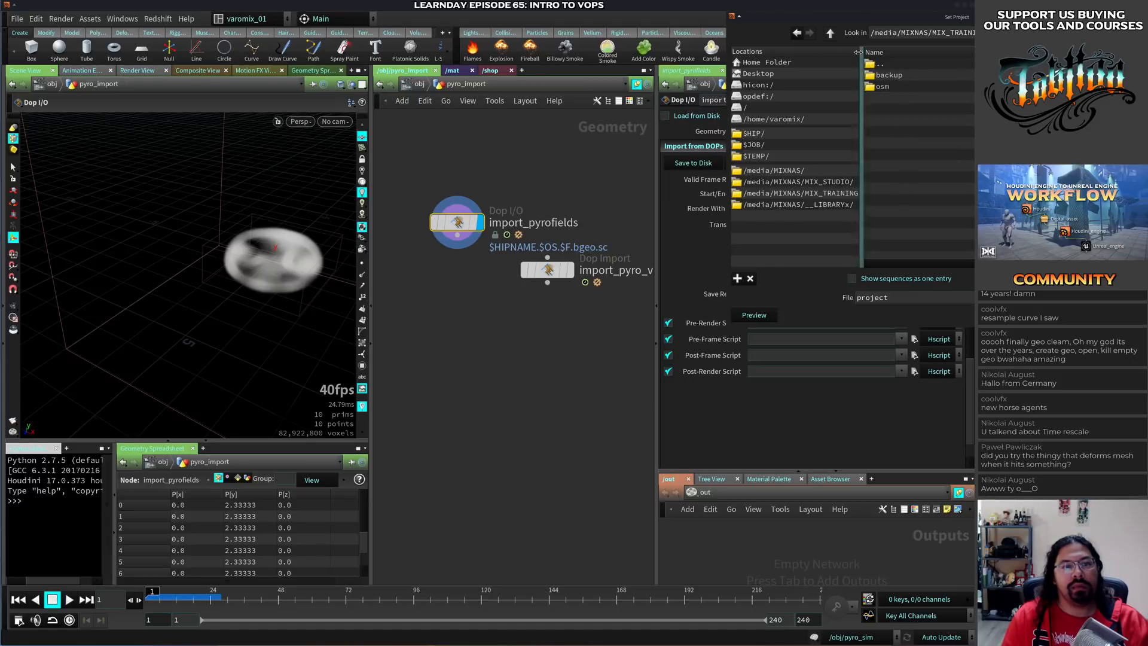
key(Return)
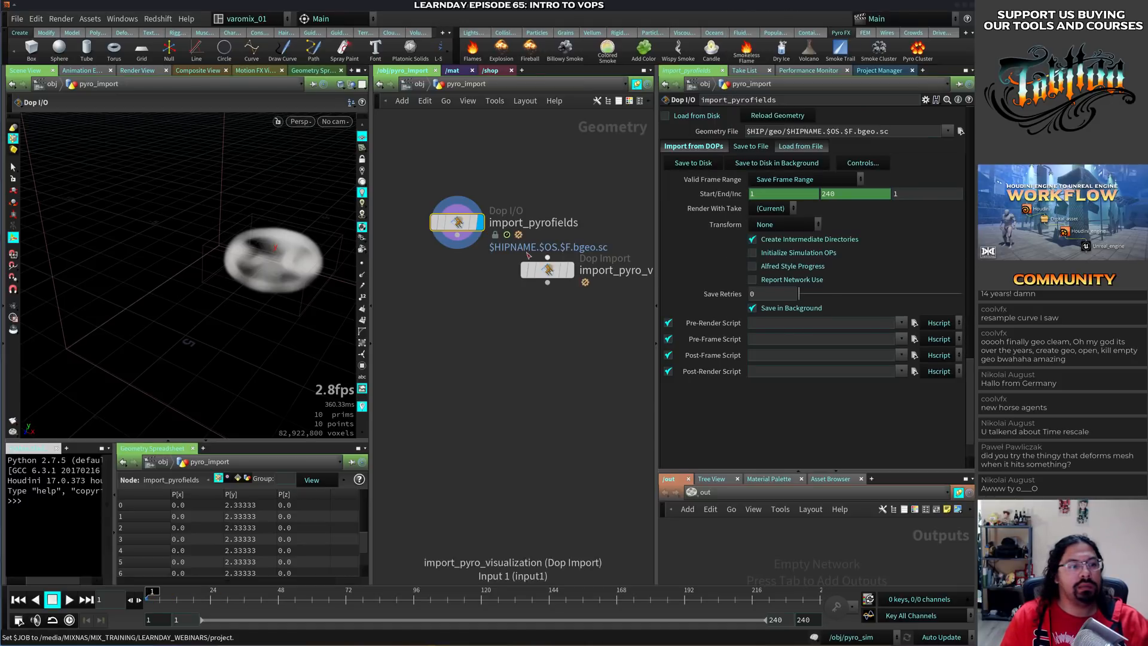
click(960, 131)
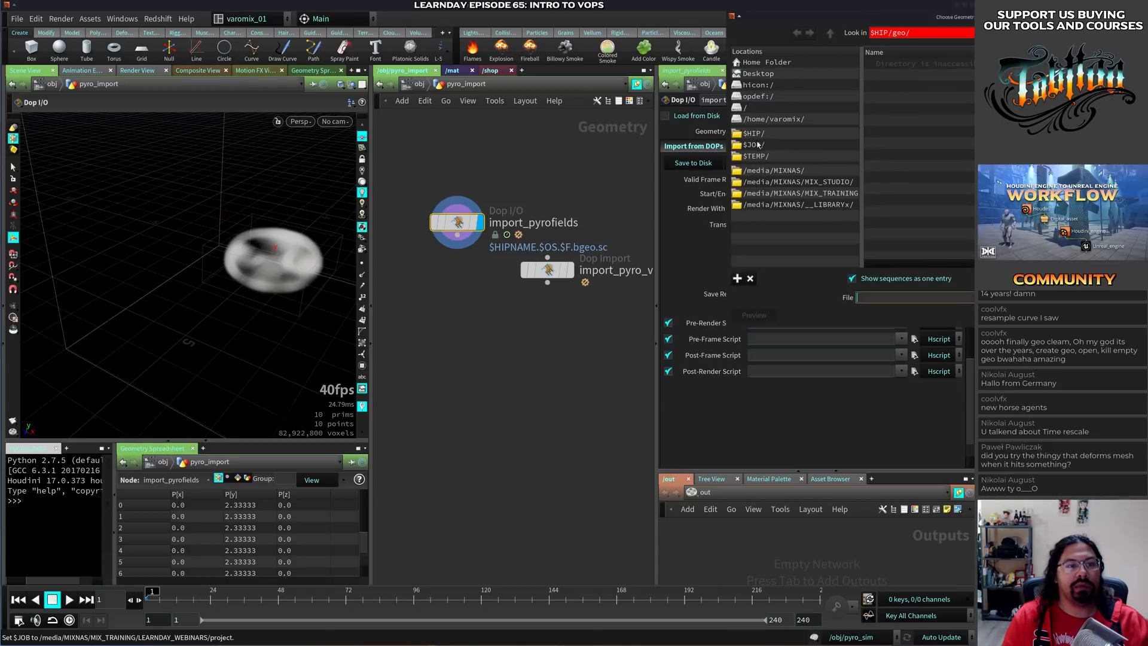
click(756, 145)
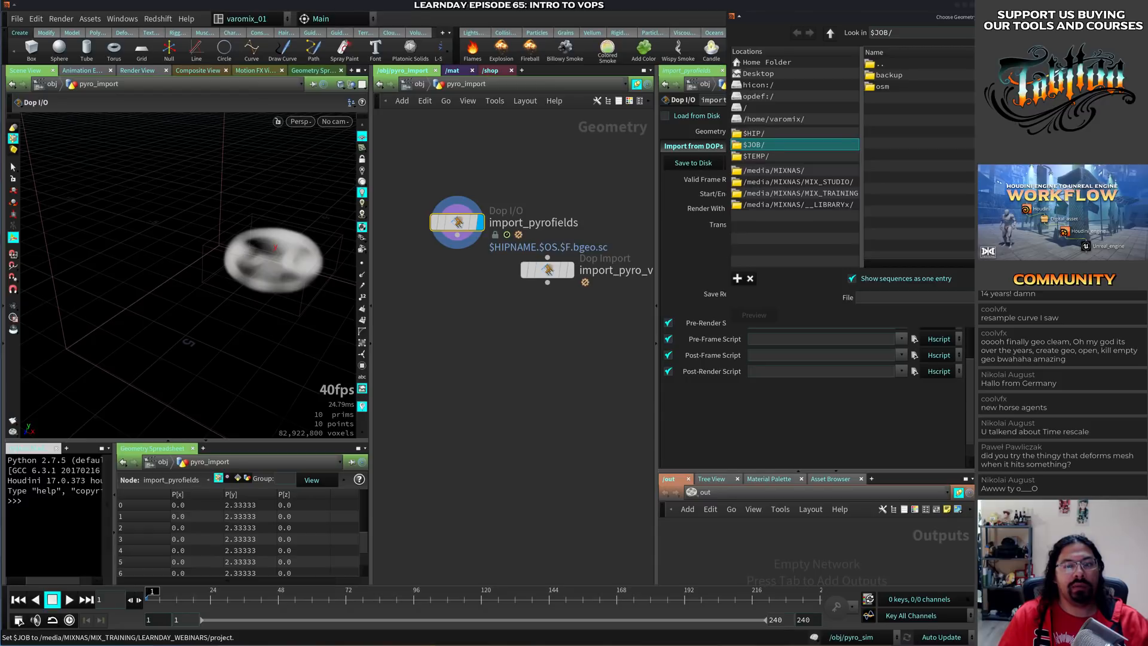
key(Escape)
Set the project directory to the LEARNDAY_WEBINARS folder in MIX_TRAINING
click(17, 18)
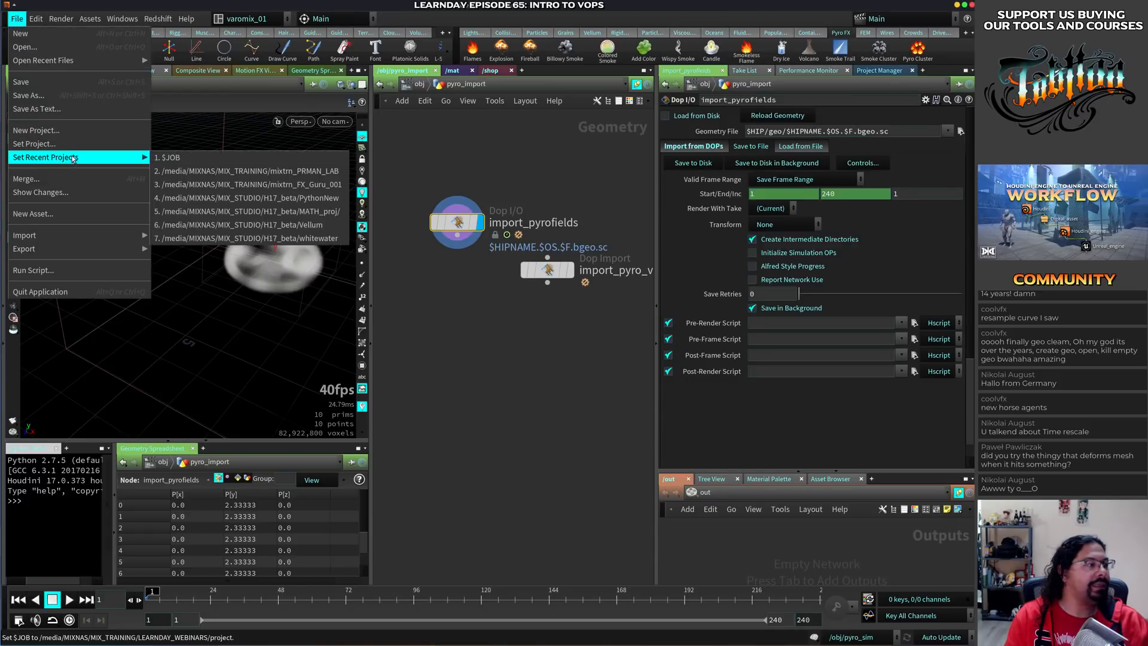
key(Escape)
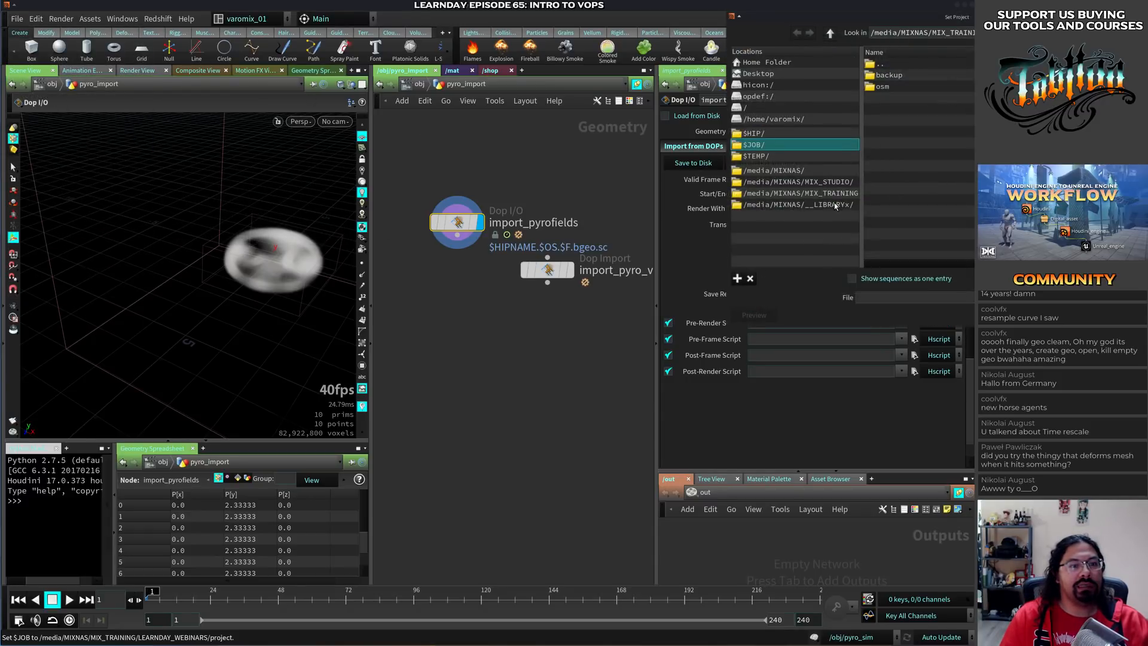
click(873, 65)
double_click(873, 65)
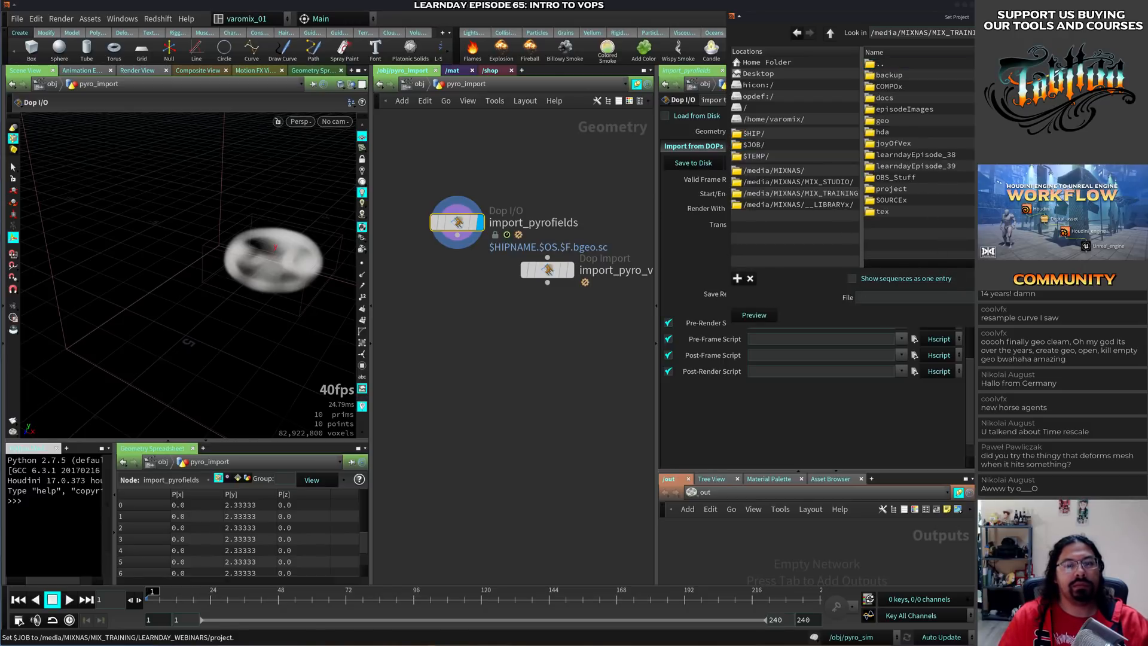
click(828, 33)
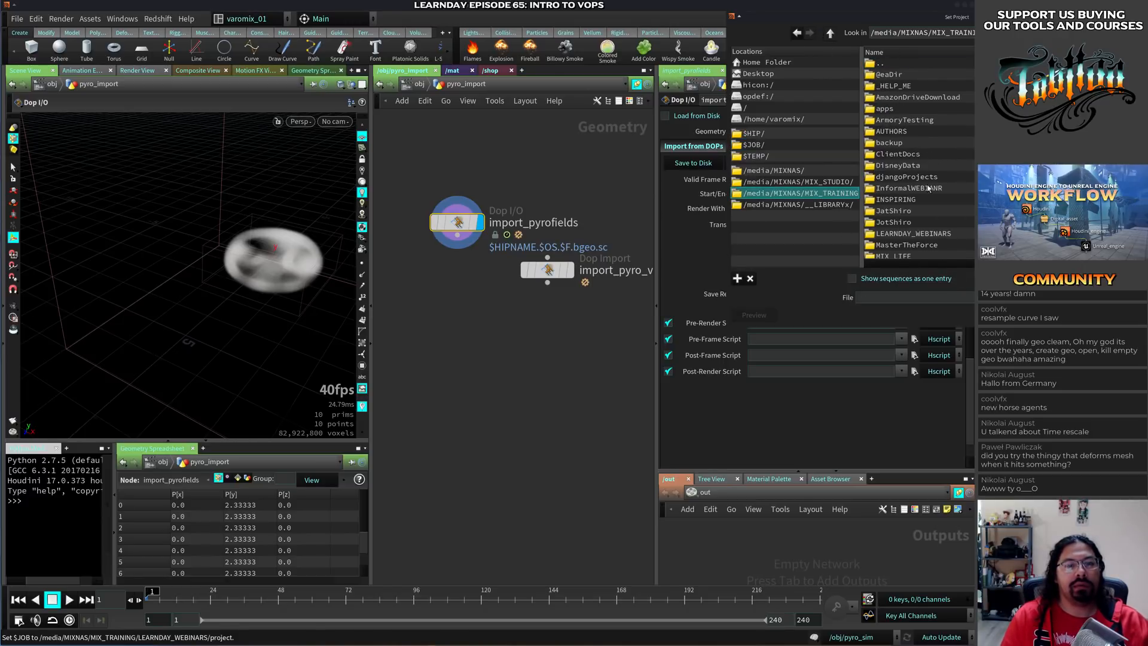
click(921, 233)
key(Return)
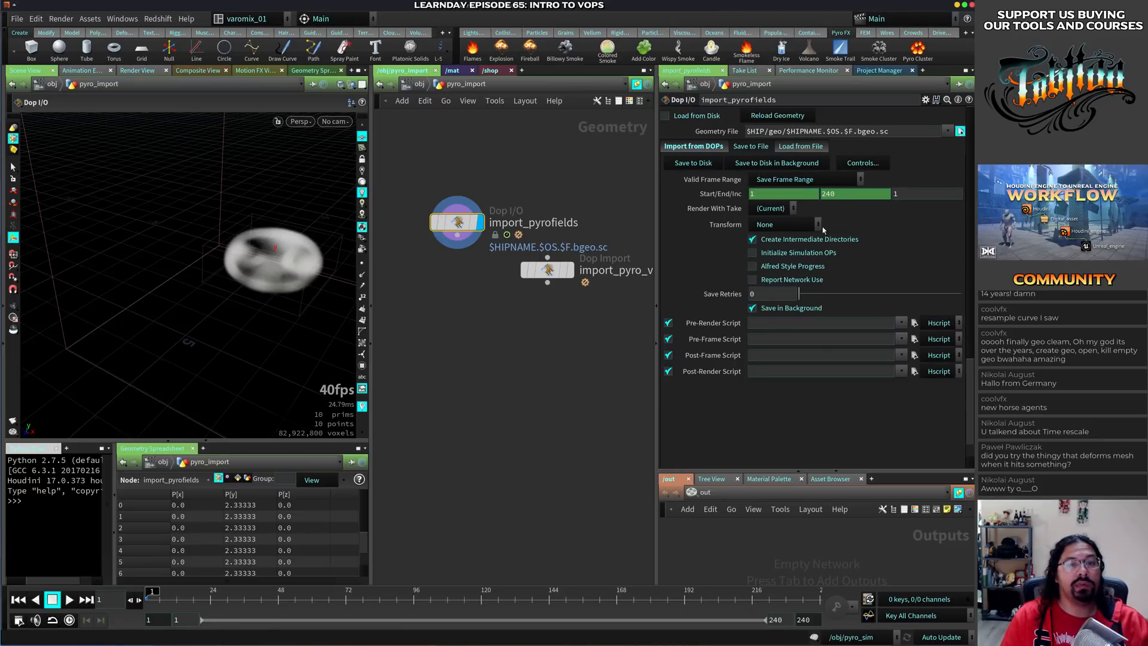
Create a new folder named volume_v01 inside $JOB/geo for the Geometry File of import_pyrofields
click(959, 130)
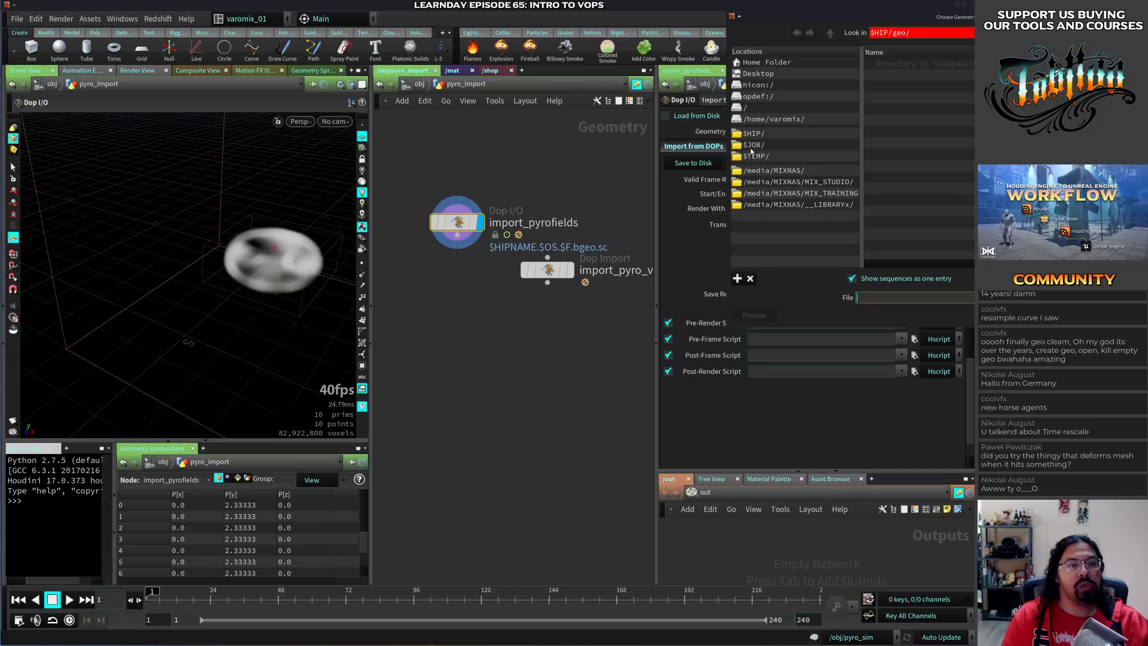
click(753, 145)
click(885, 125)
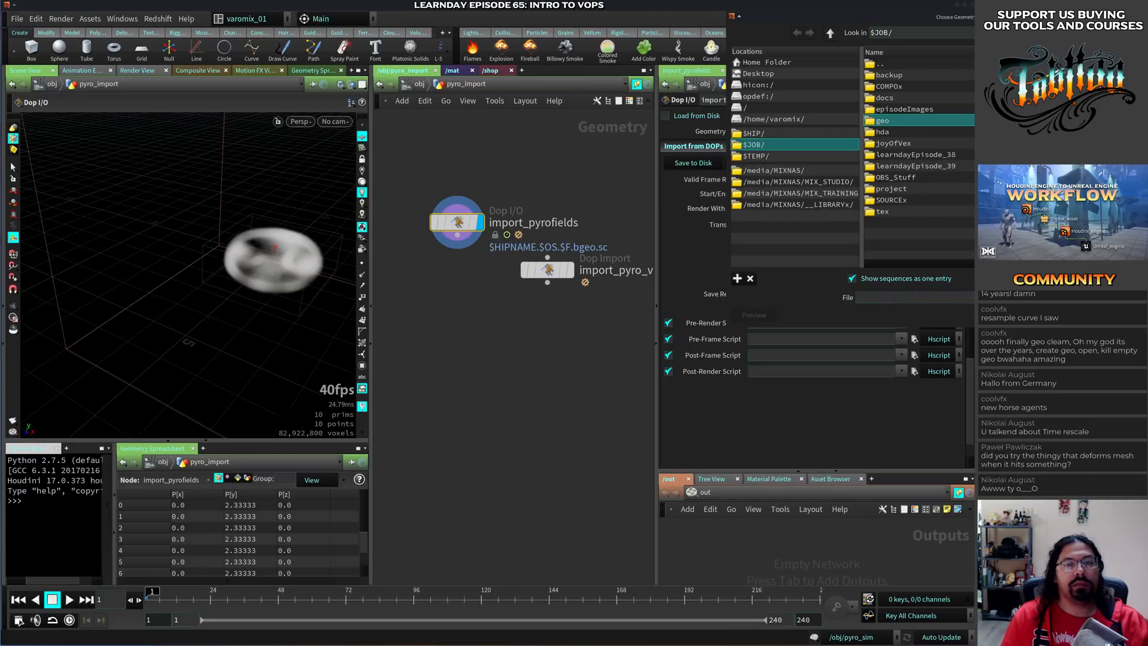
double_click(888, 121)
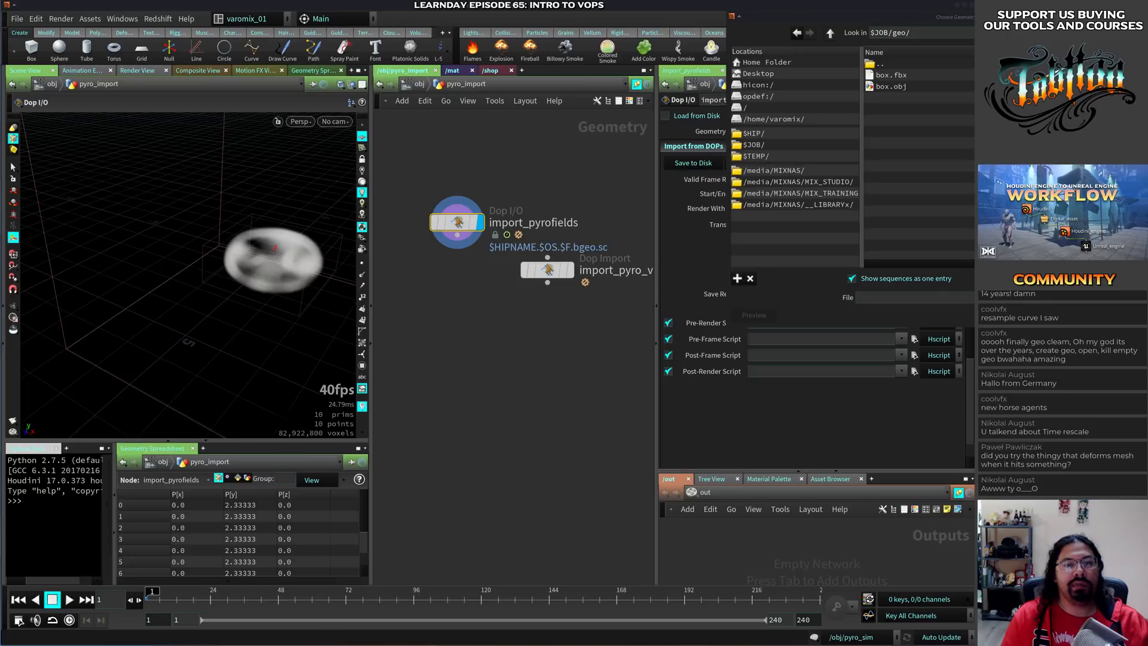
click(971, 33)
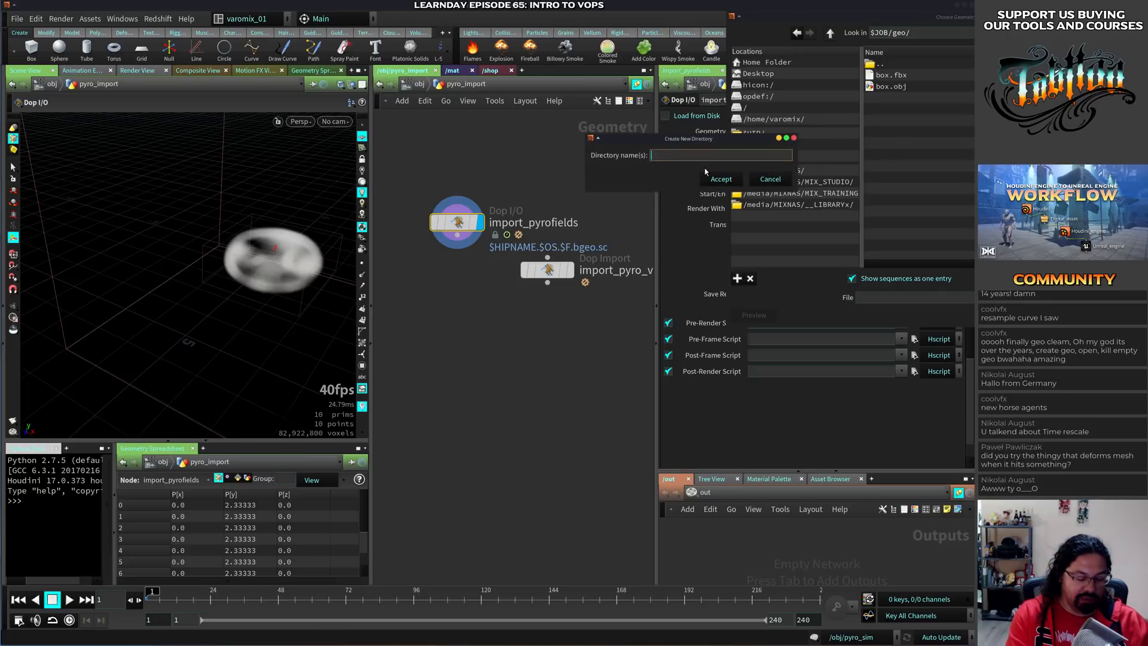
text(volume_)
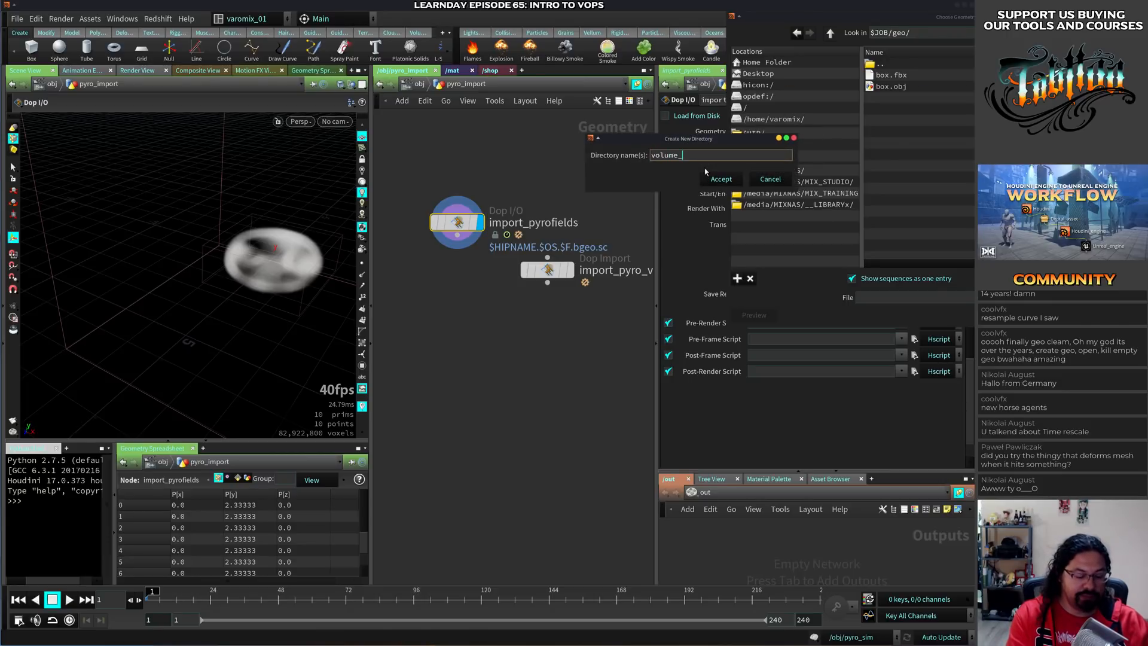
text(v01)
key(ctrl+a)
key(ctrl+c)
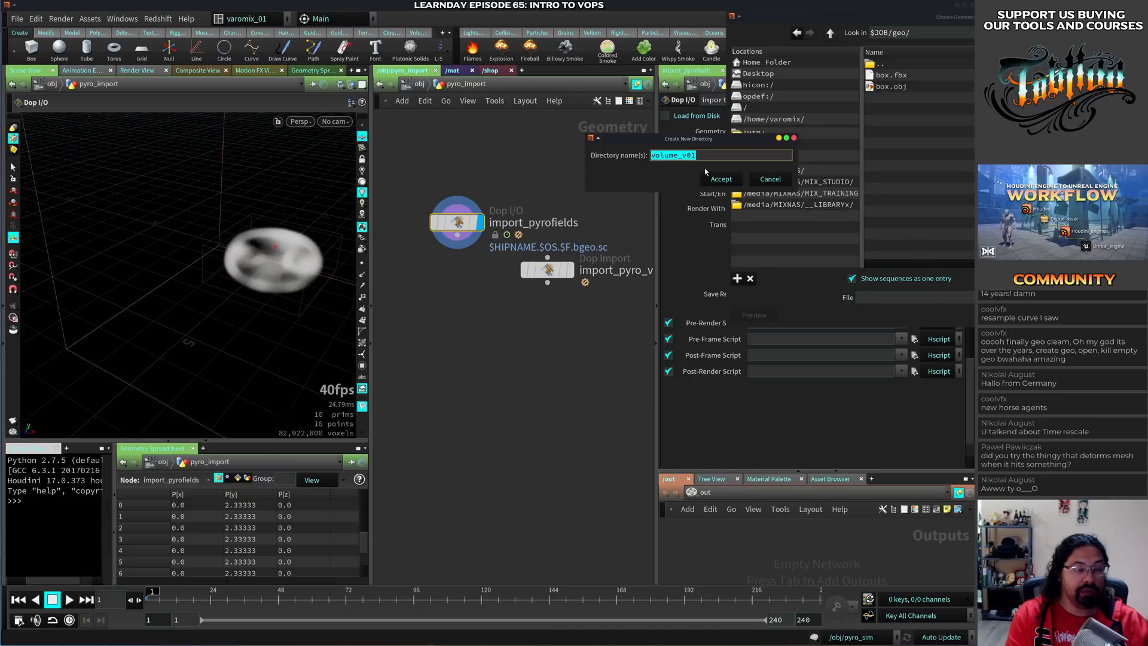
click(714, 179)
Set the Geometry File name to volume_v01.$F4.bgeo.sc in the volume_v01 folder
click(944, 300)
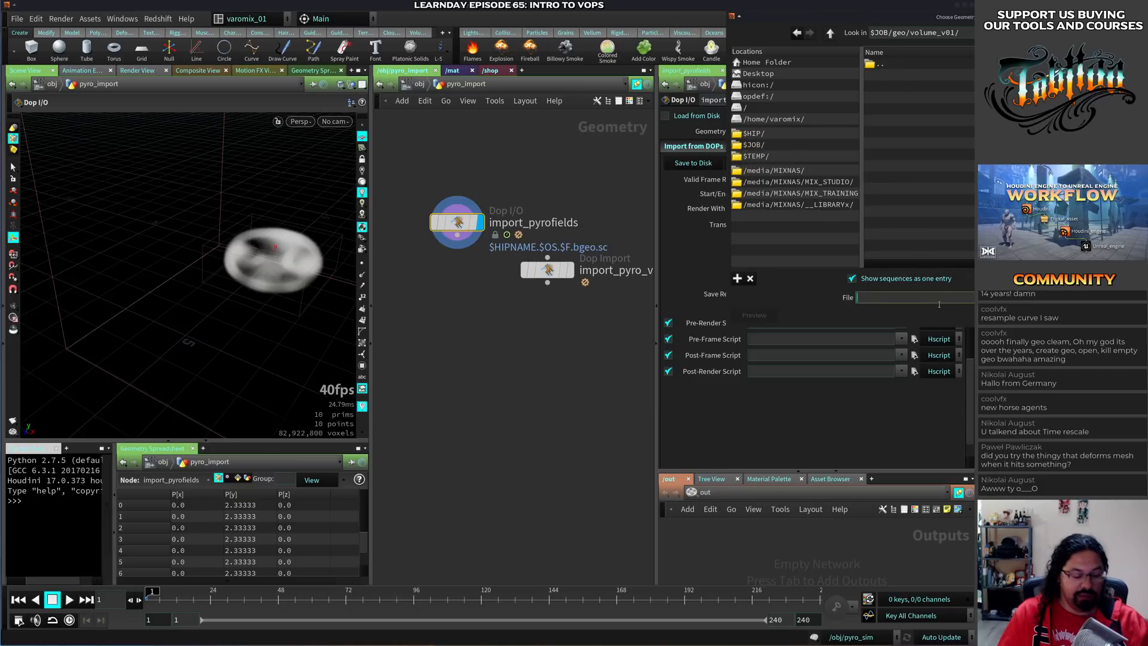
key(ctrl+v)
super+drag(1005, 227, 661, 236)
text(.$f)
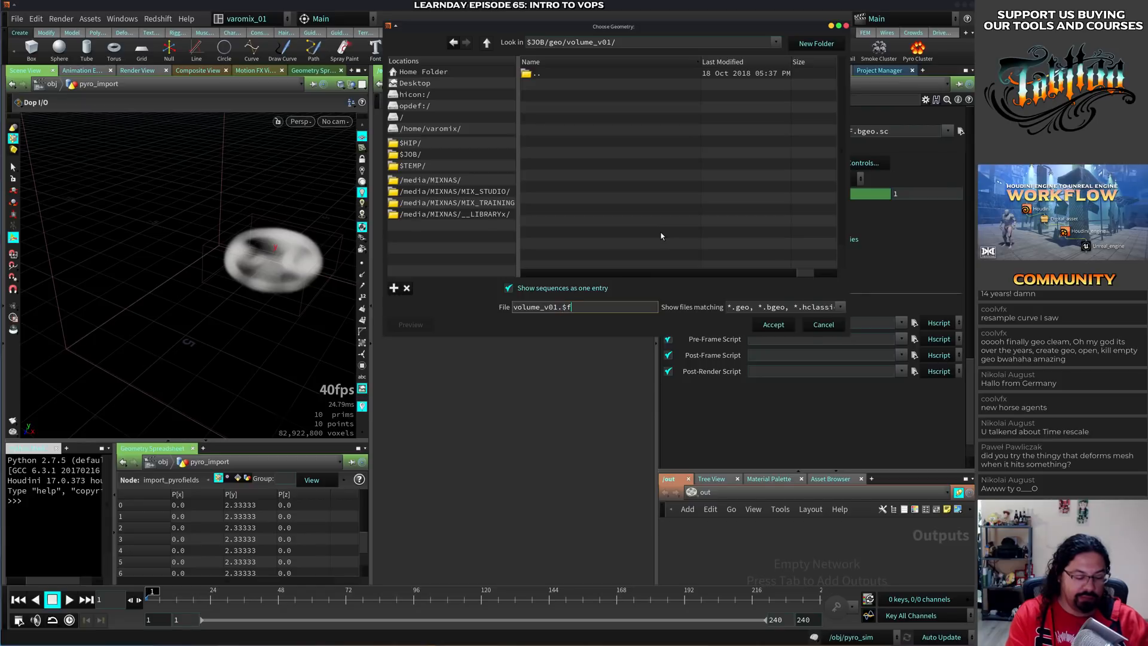
text(4.bgre)
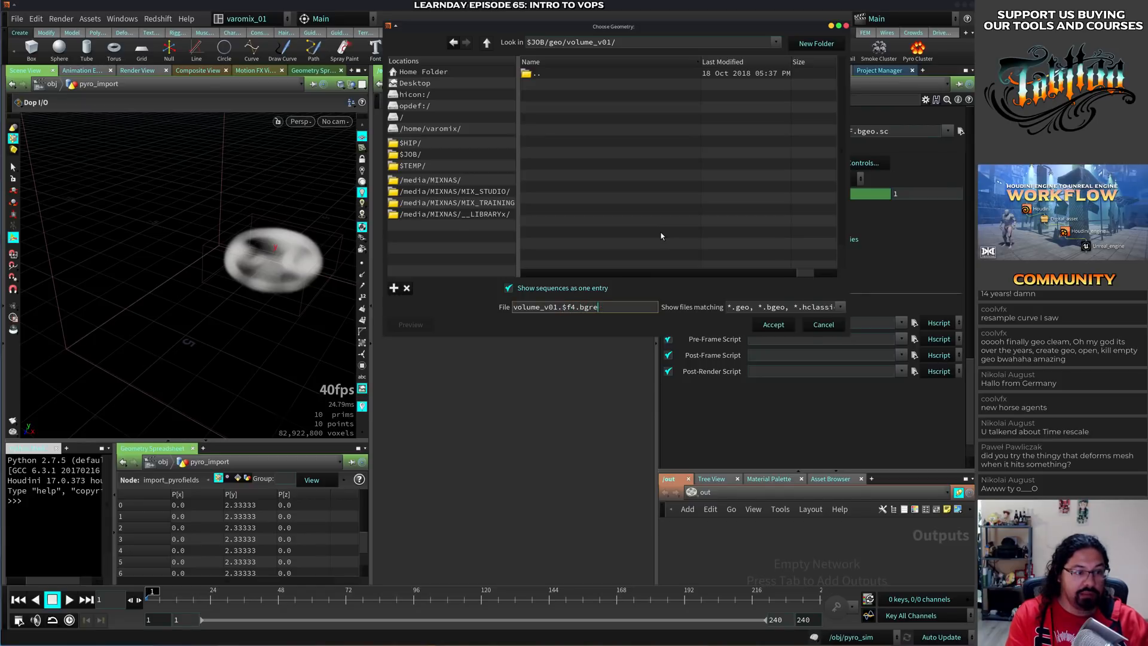
key(BackSpace)
key(BackSpace)
text(eo.sc)
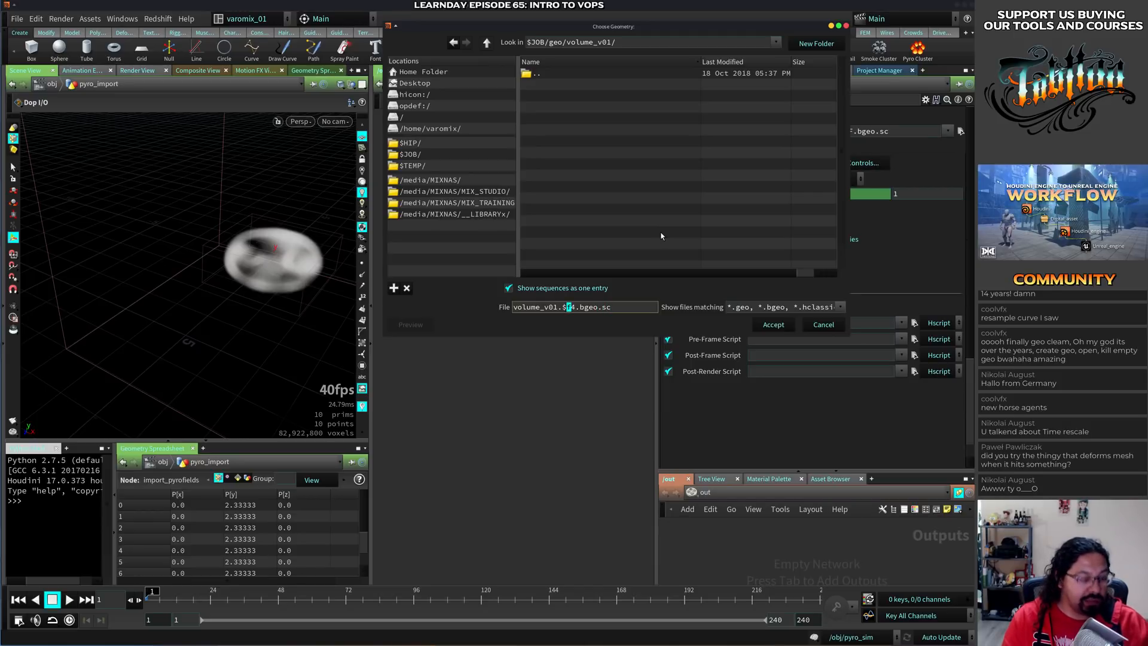
key(Return)
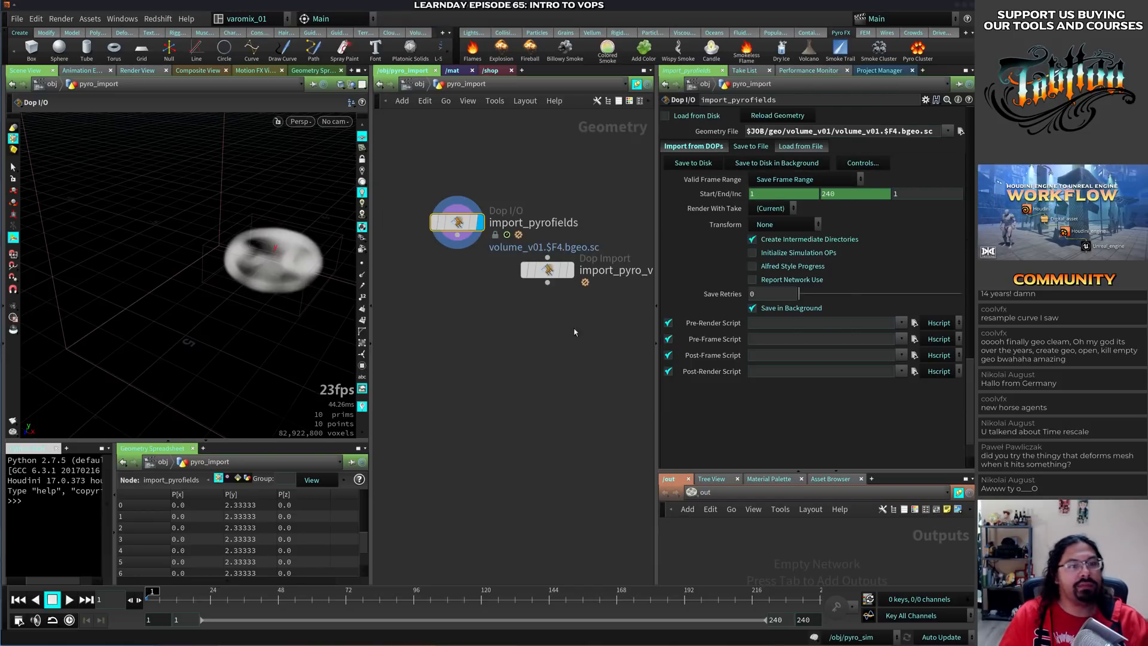
Remove the end frame's channel, set the end frame to 40, and save the pyro fields to disk
right_click(860, 194)
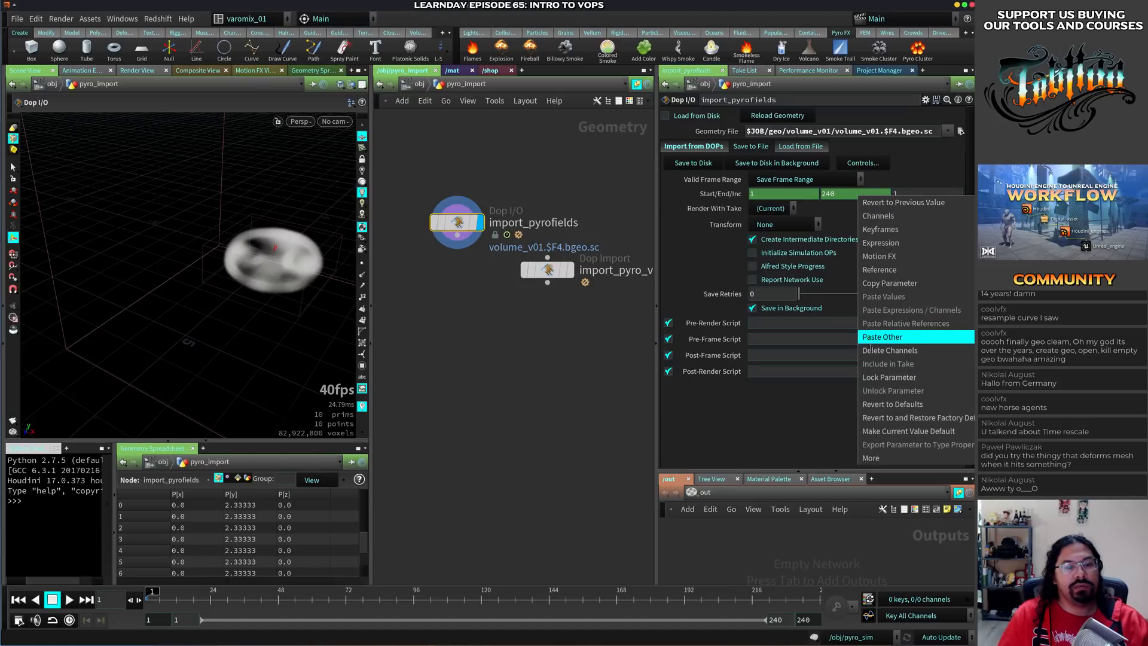
click(889, 350)
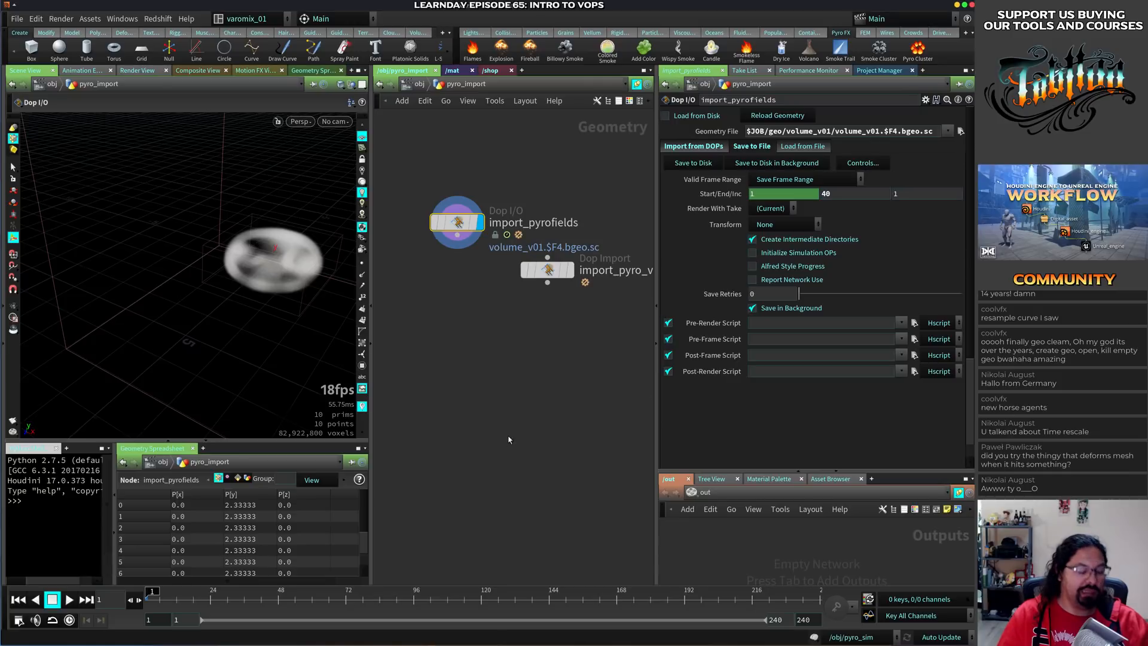
key(ctrl+shift+s)
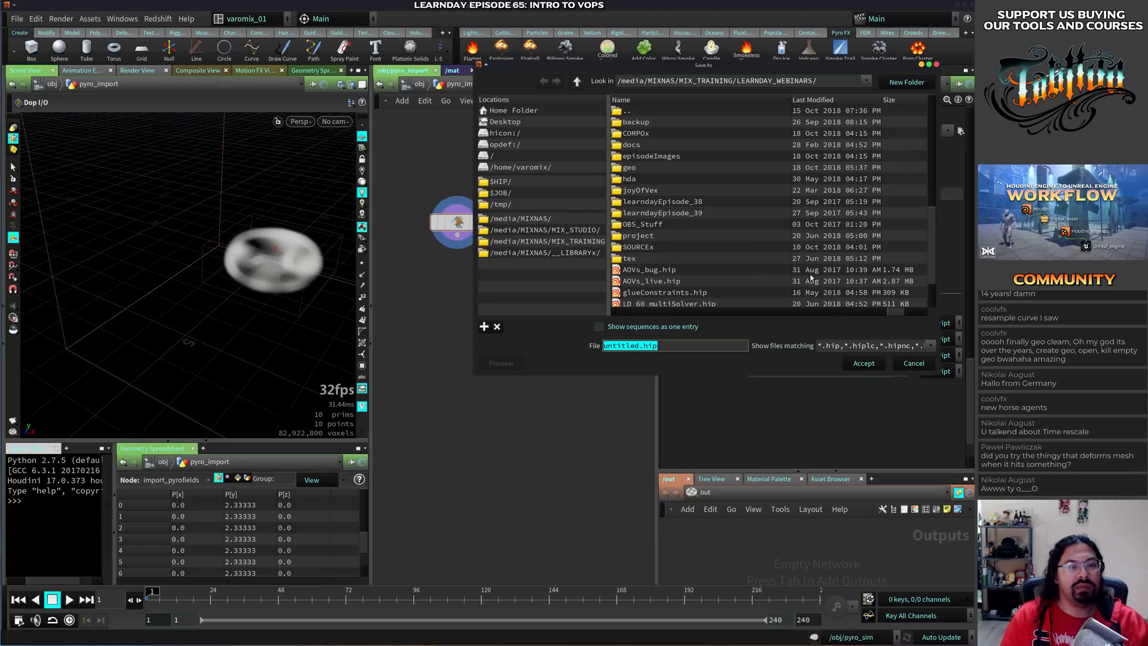
click(928, 368)
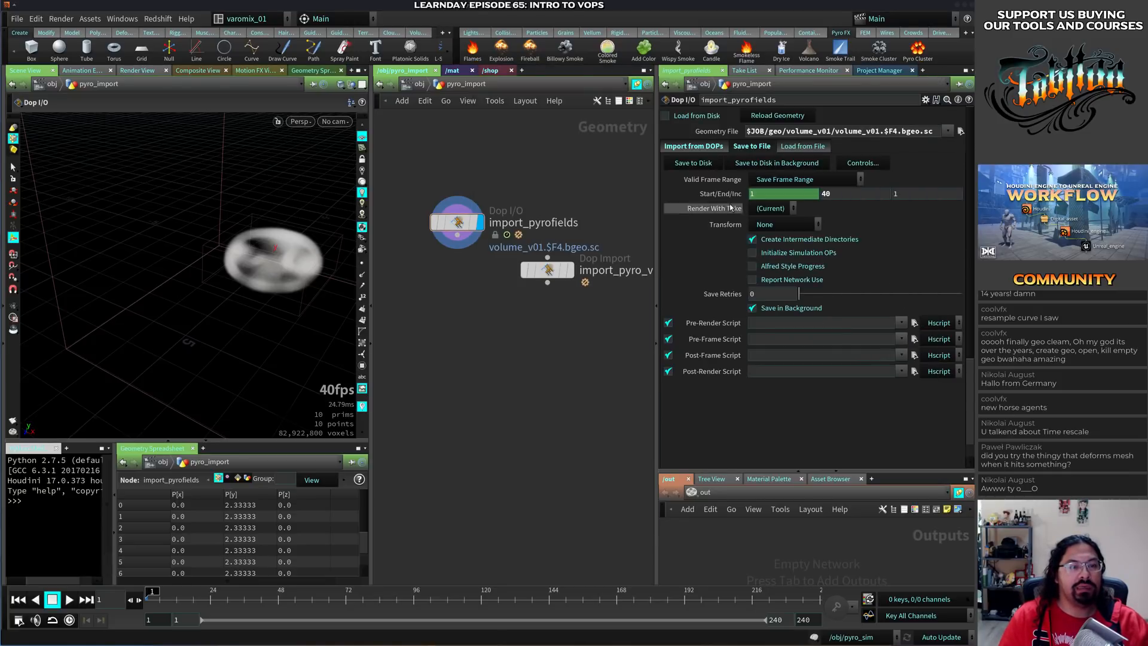
click(701, 163)
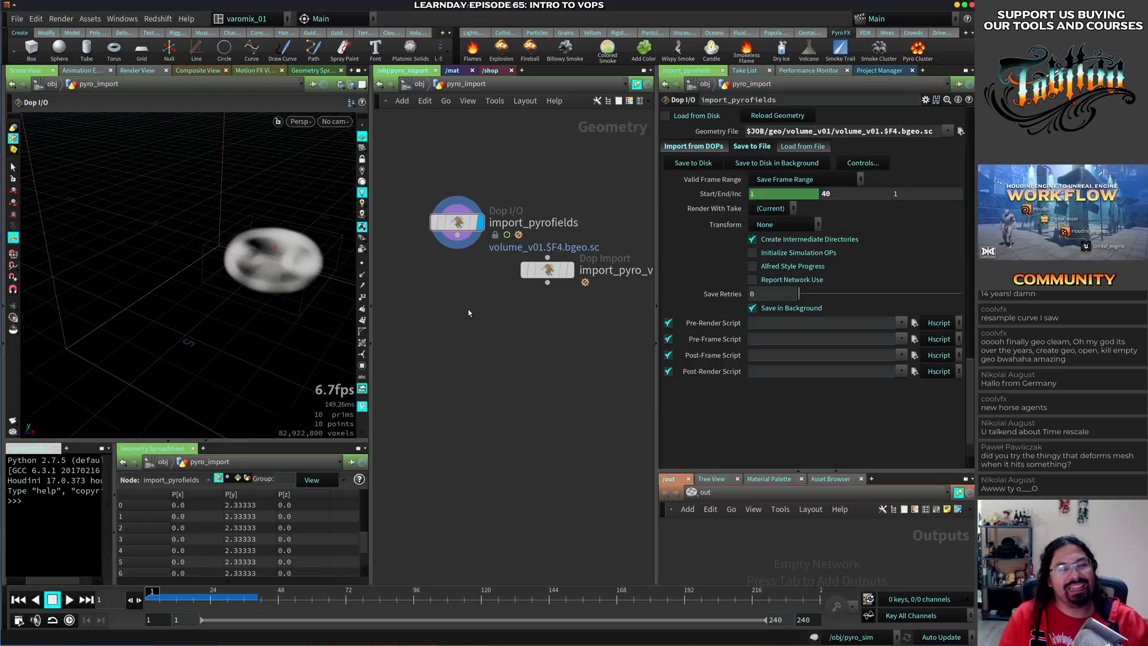
Add a Retime node below import_pyrofields and connect the import_pyrofields output to its input
middle_drag(469, 312, 511, 304)
key(Tab)
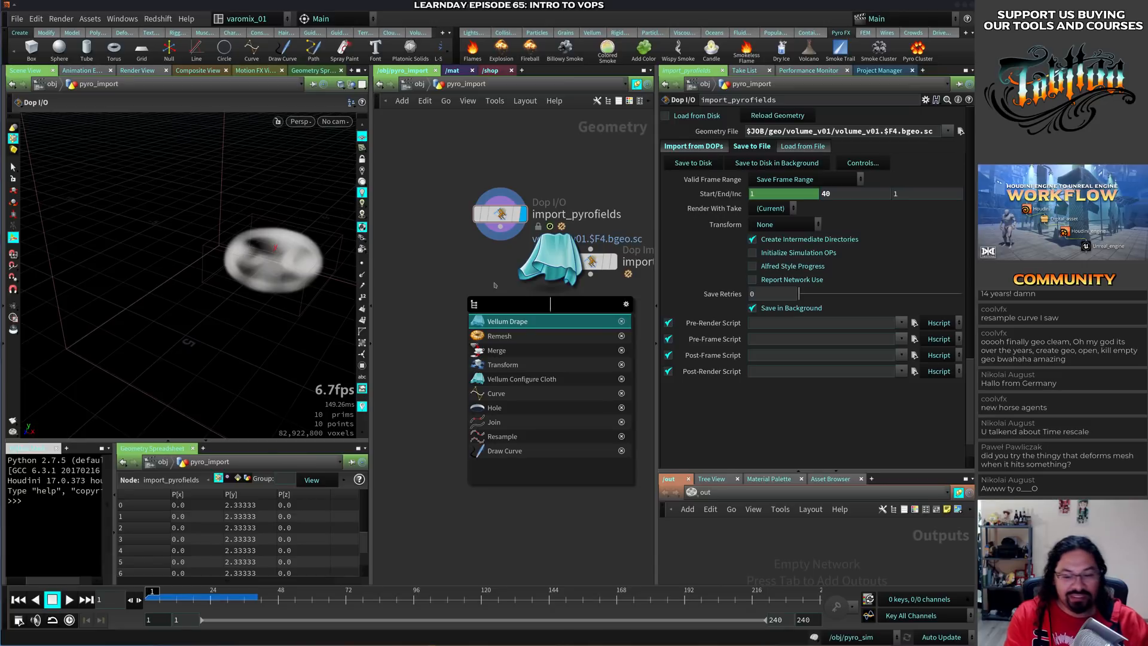
text(retin)
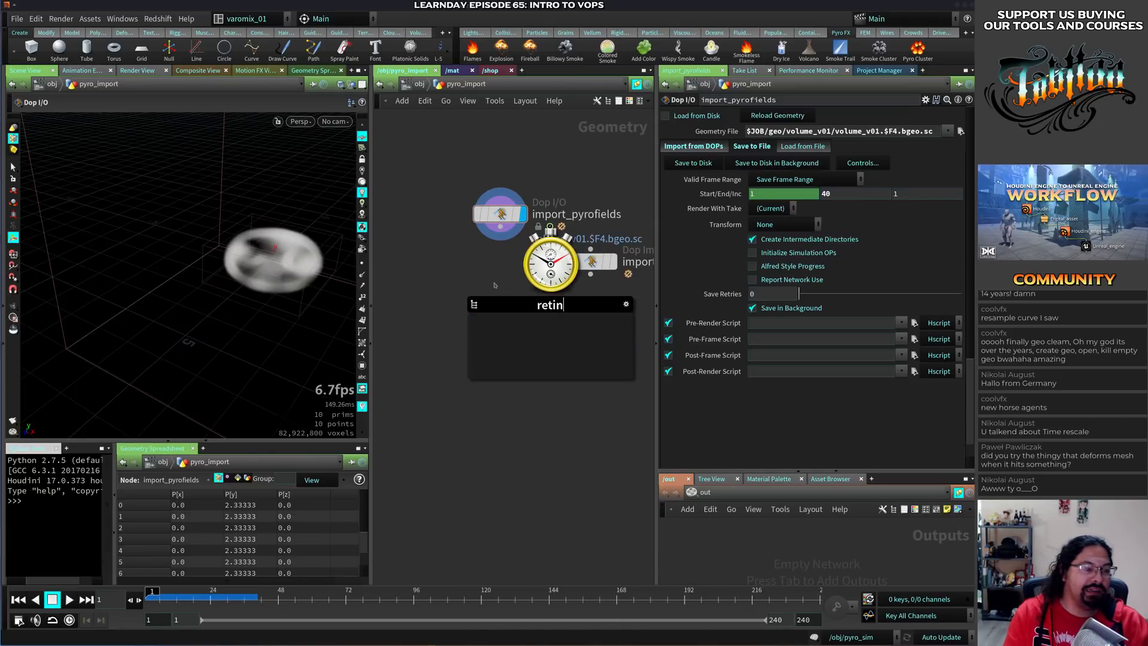
key(BackSpace)
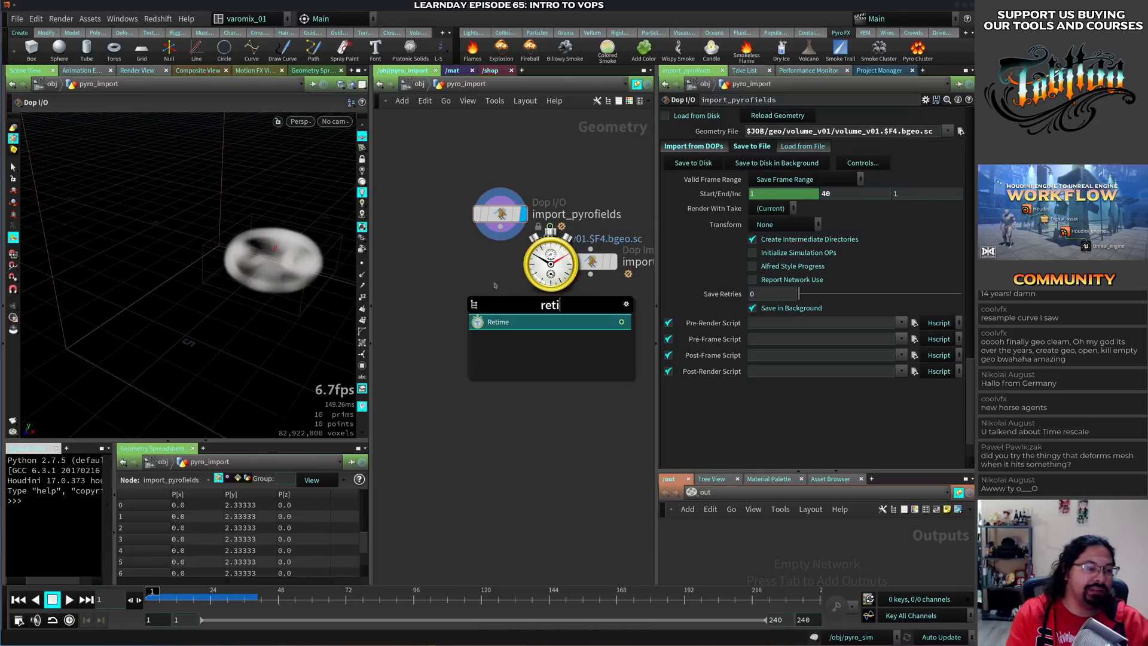
key(Return)
click(474, 309)
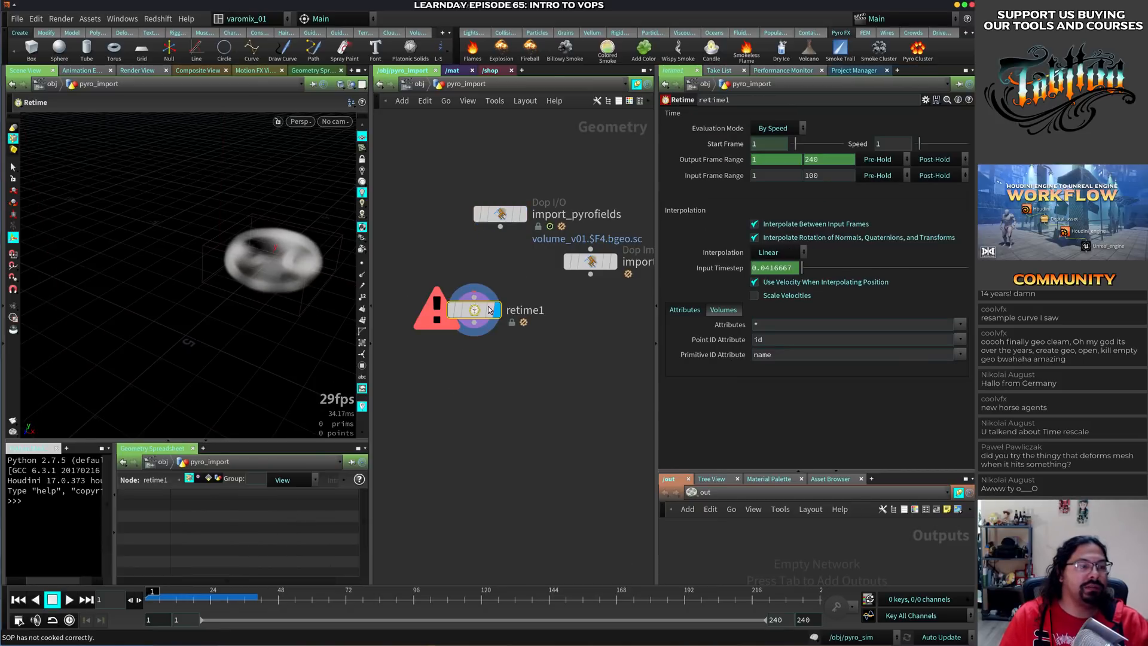
drag(474, 312, 494, 308)
drag(496, 264, 494, 295)
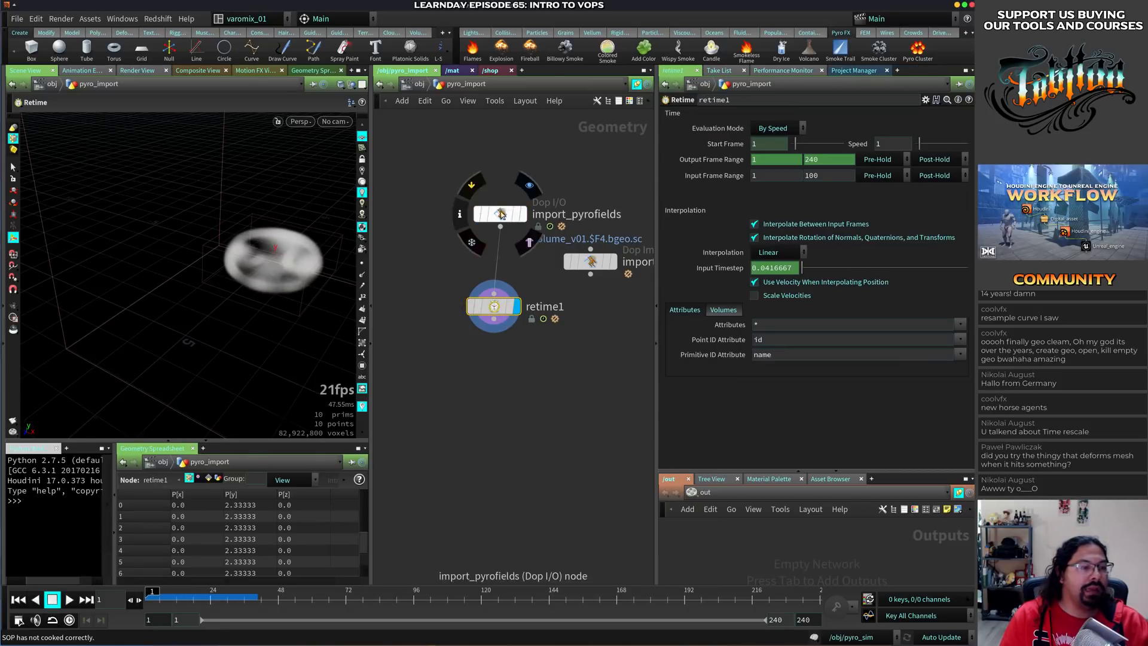
Enable Load from Disk on import_pyrofields, display that node, and scrub through the cached frames up to frame 50
click(499, 214)
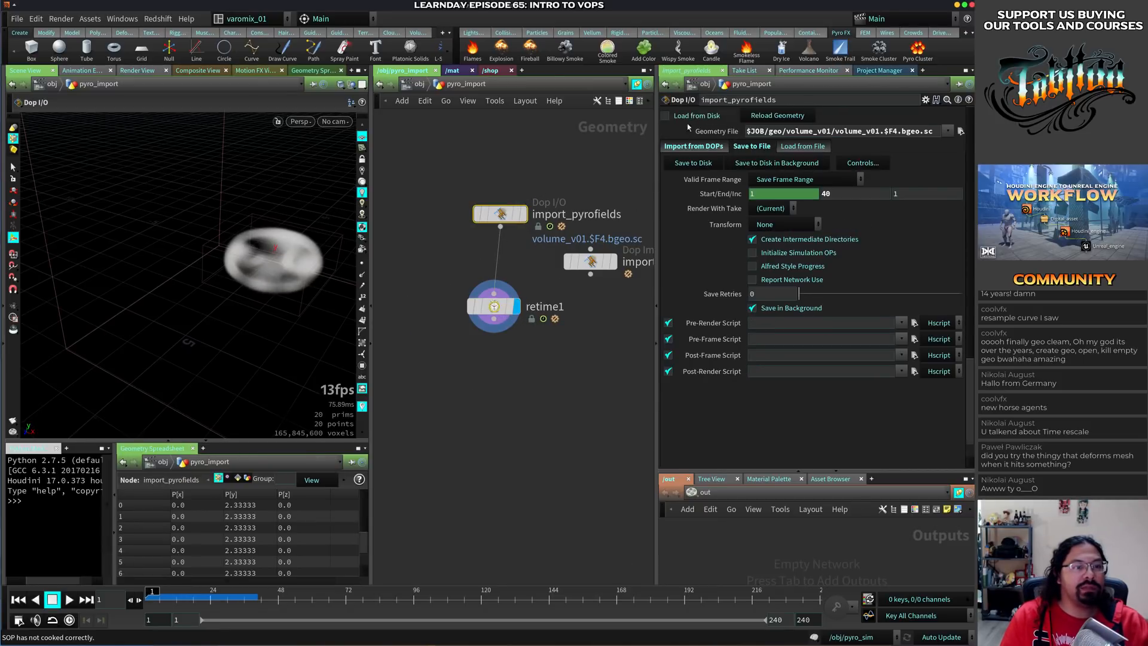
click(524, 213)
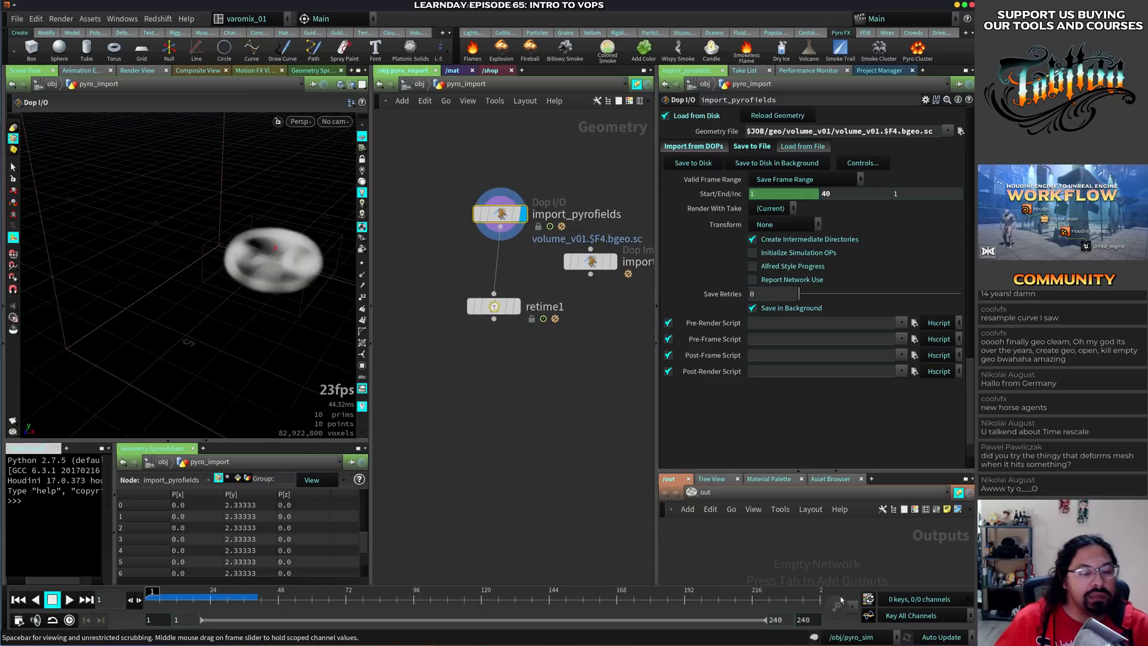
drag(187, 591, 249, 591)
alt+right_drag(227, 298, 239, 333)
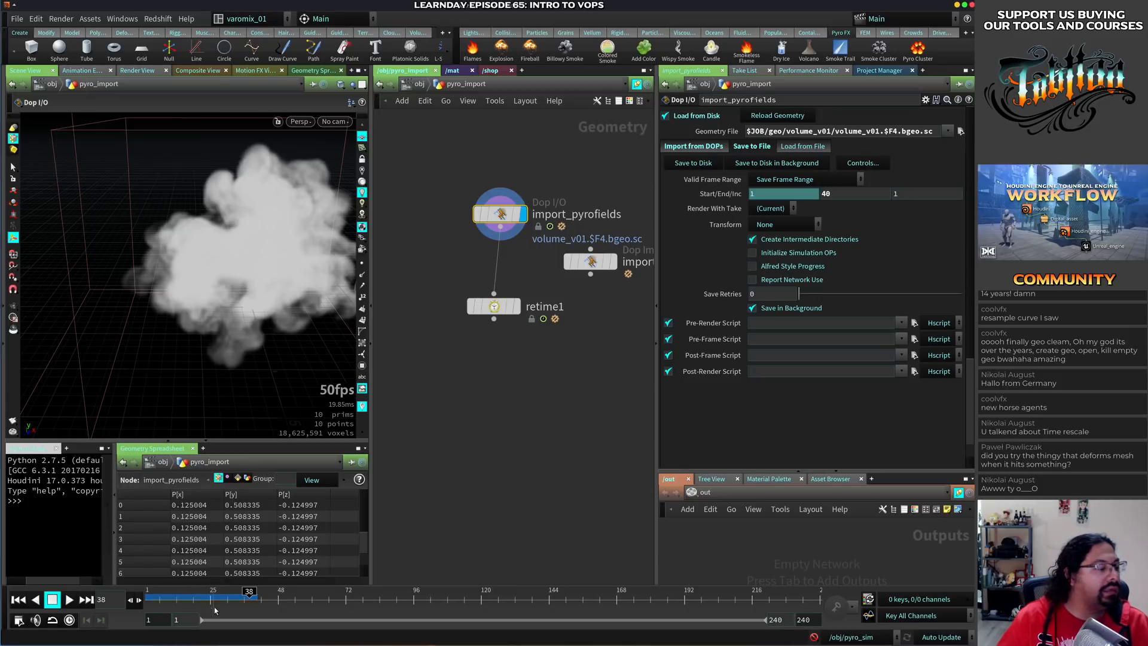
drag(211, 595, 282, 593)
Display the Retime node and set its Speed to 0.5
click(518, 308)
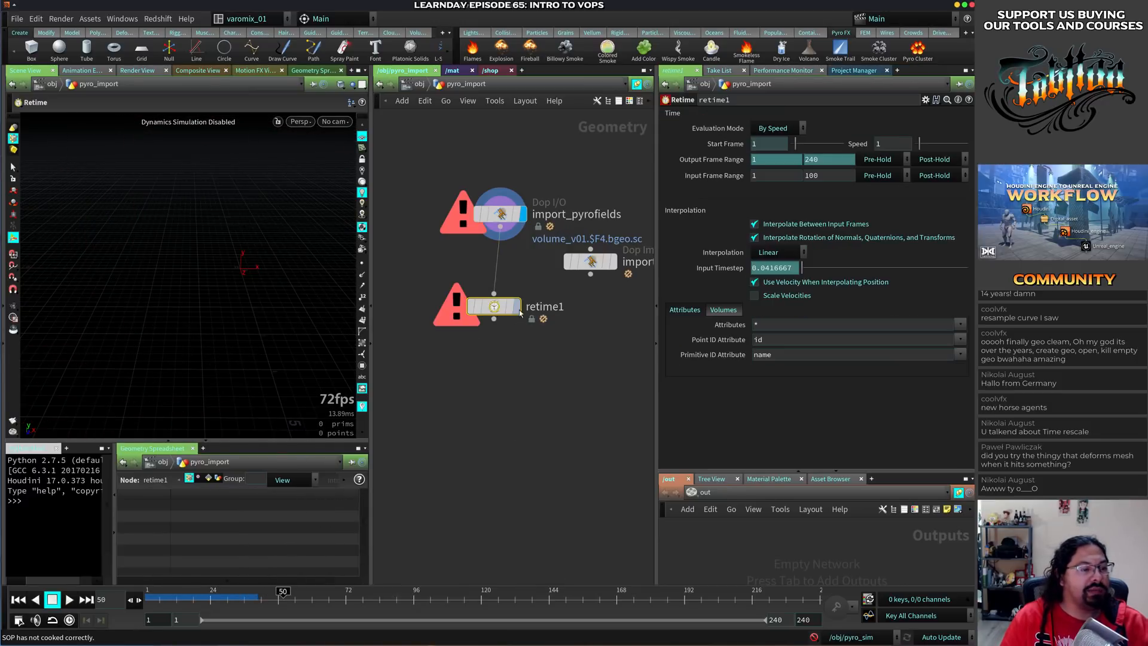
click(518, 307)
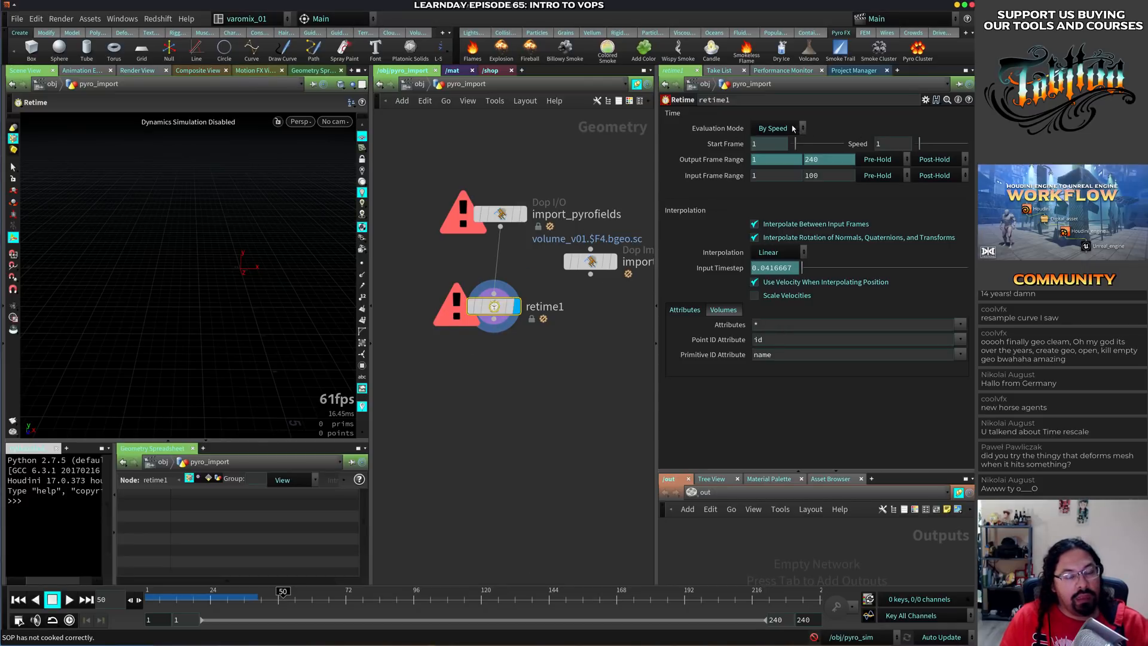
drag(888, 145, 860, 146)
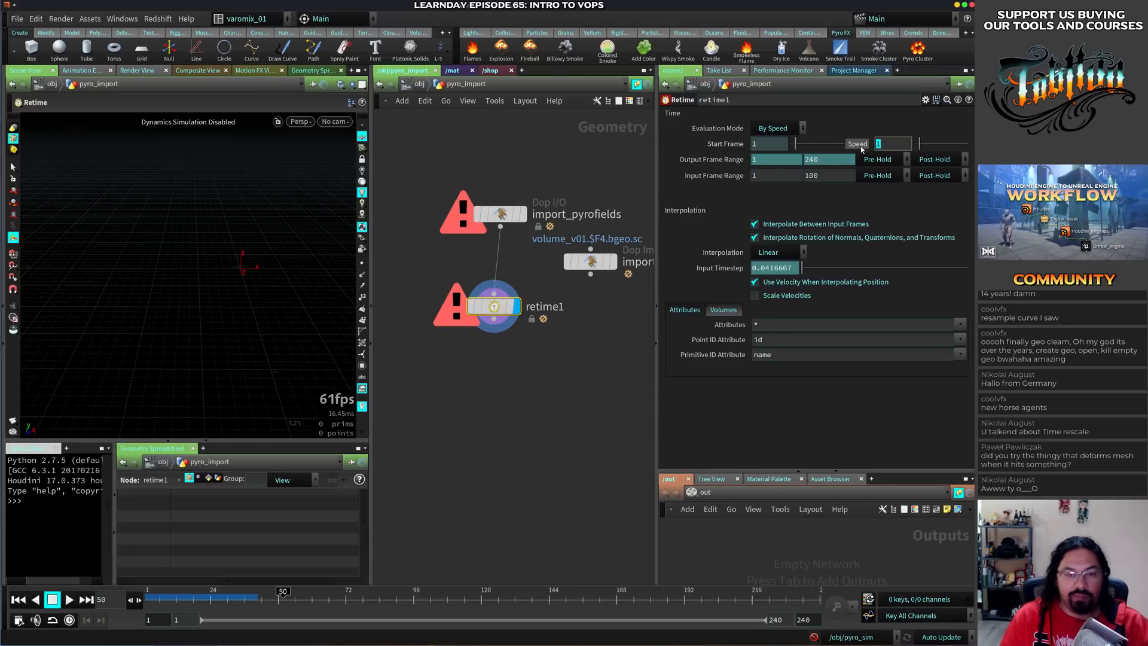
text(0.5)
key(Return)
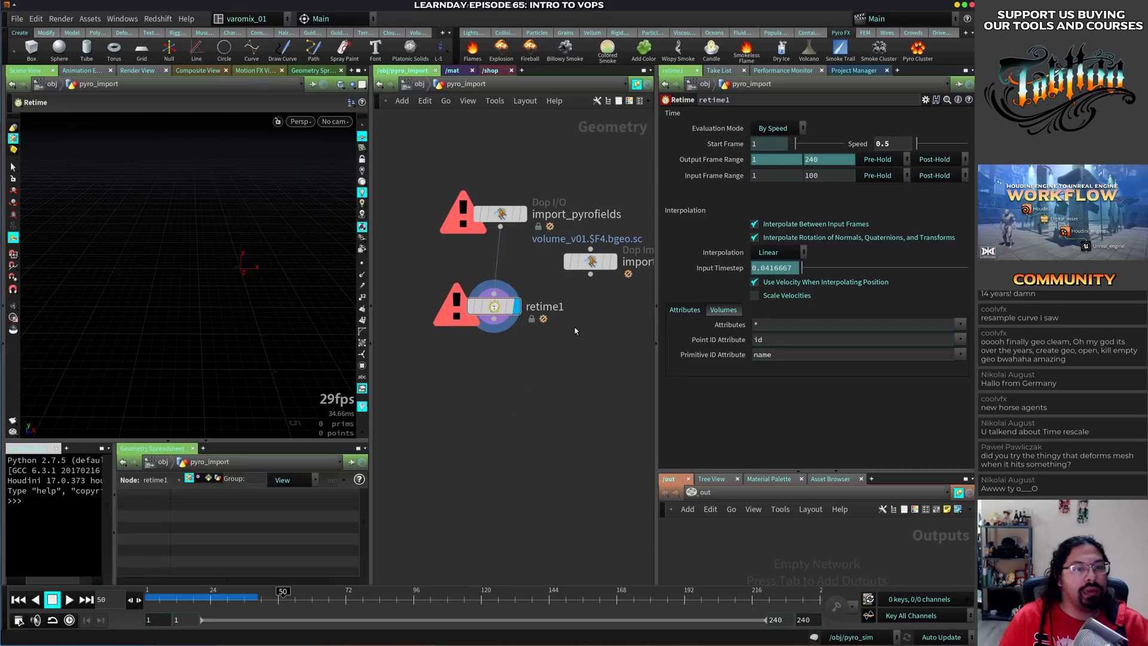
Play back the retimed smoke from the first frame to examine its motion at half speed
key(ctrl+Up)
key(Up)
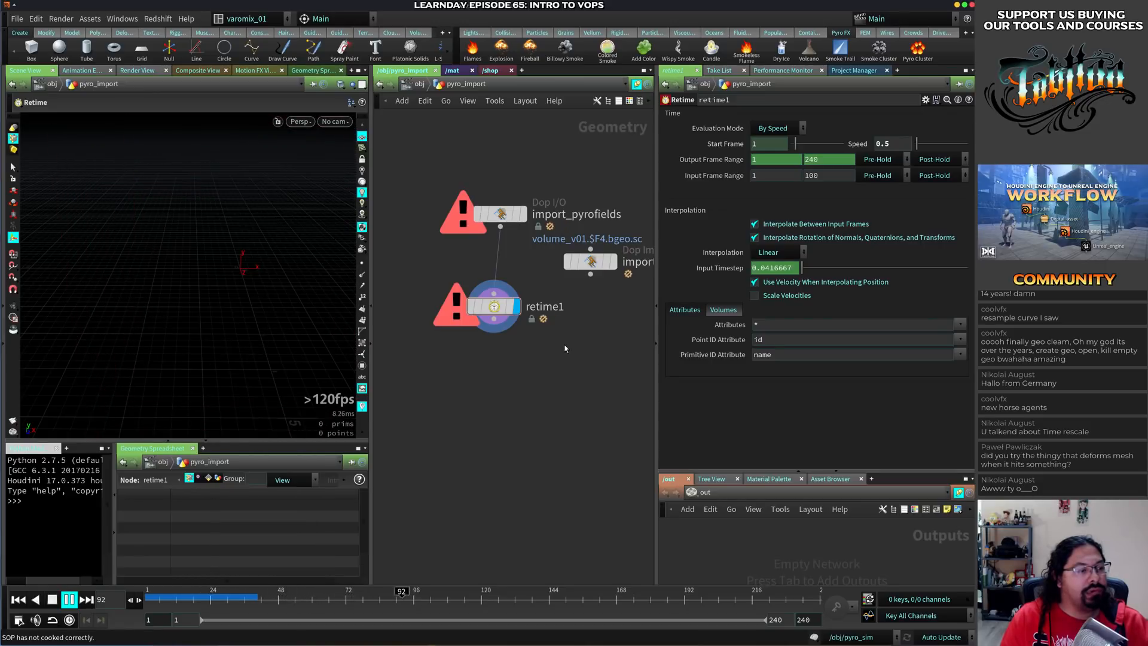
key(Up)
drag(326, 590, 253, 591)
key(ctrl+Up)
scroll(286, 580, down, 1)
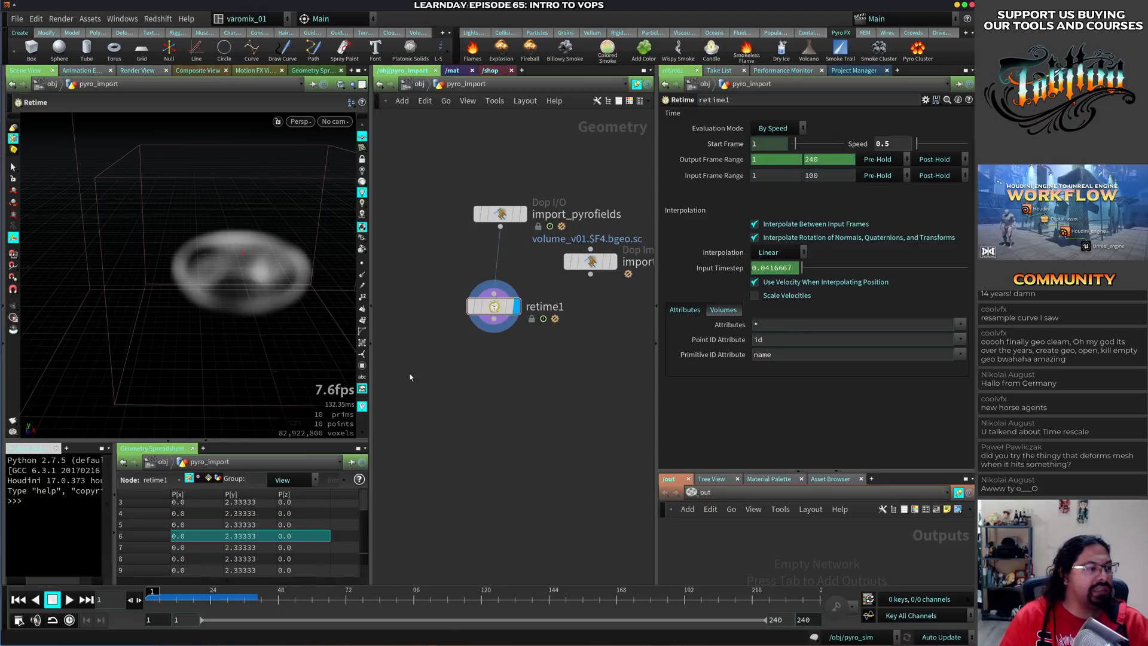
key(Up)
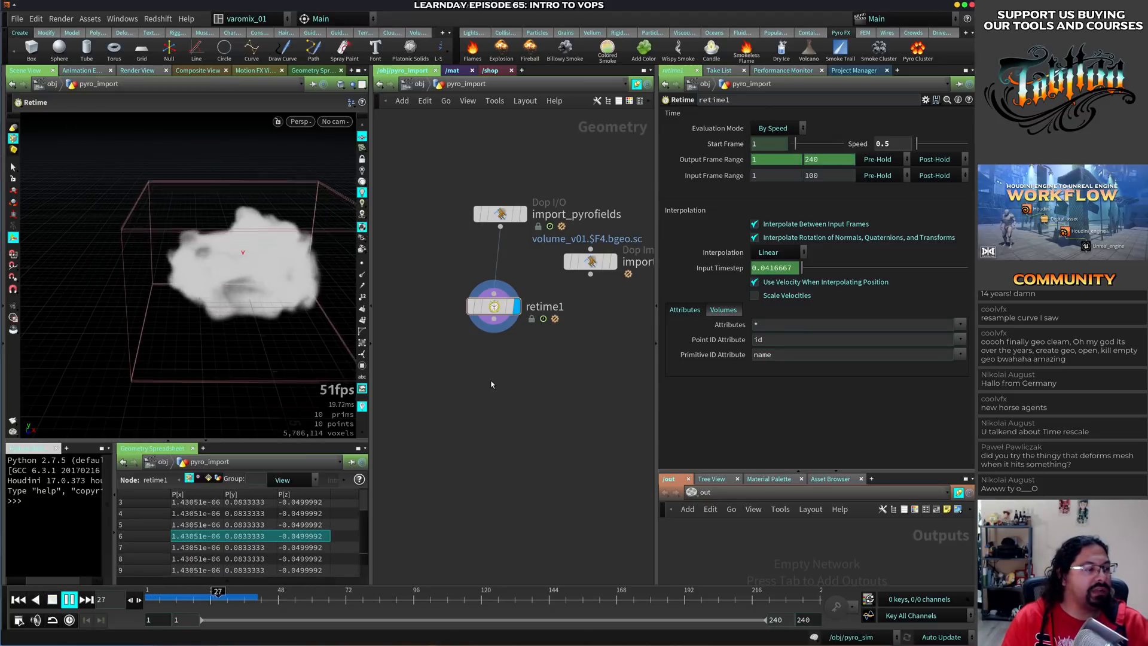
key(Up)
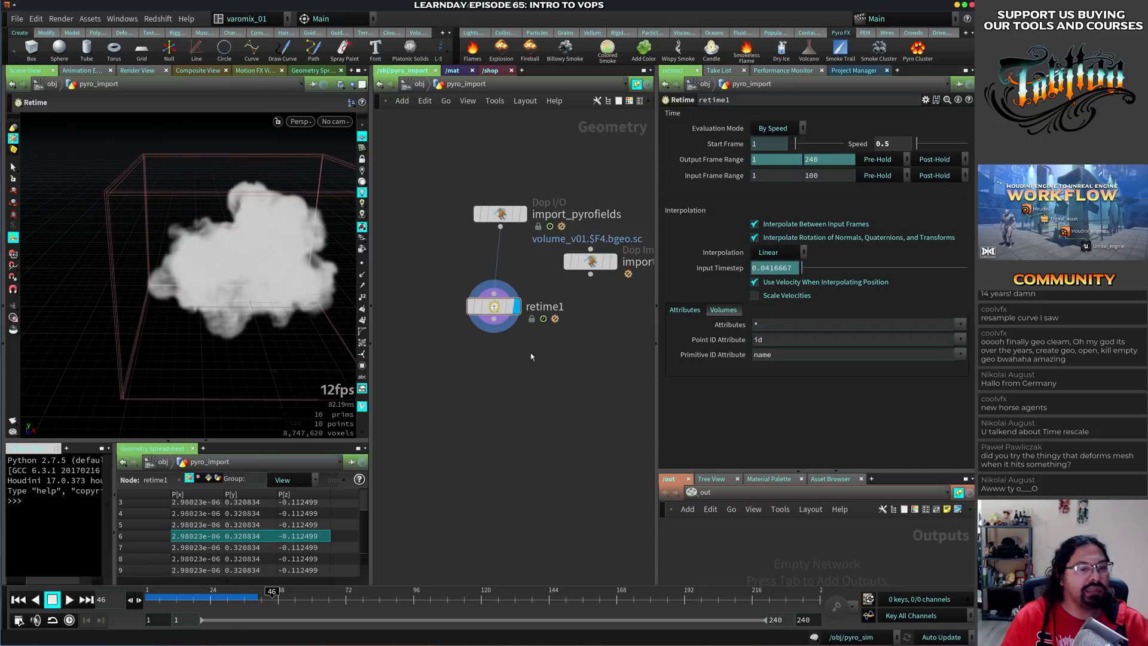
Try the Subdivision and Cubic interpolation modes on the Retime node, playing back the smoke, and return to Linear
click(770, 252)
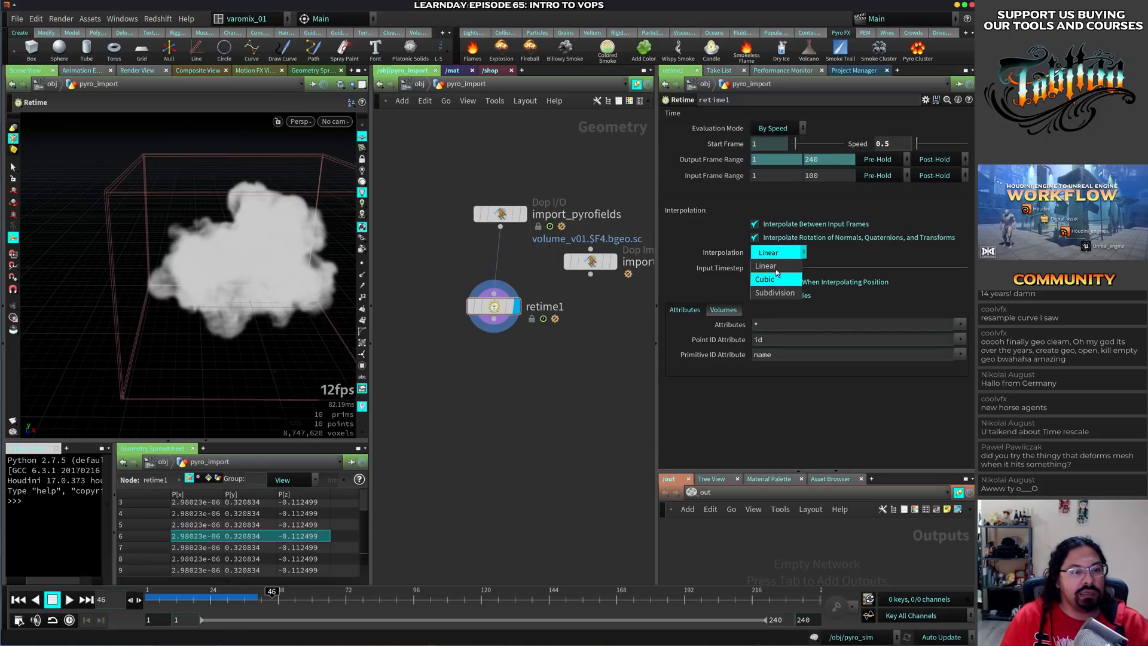
click(774, 293)
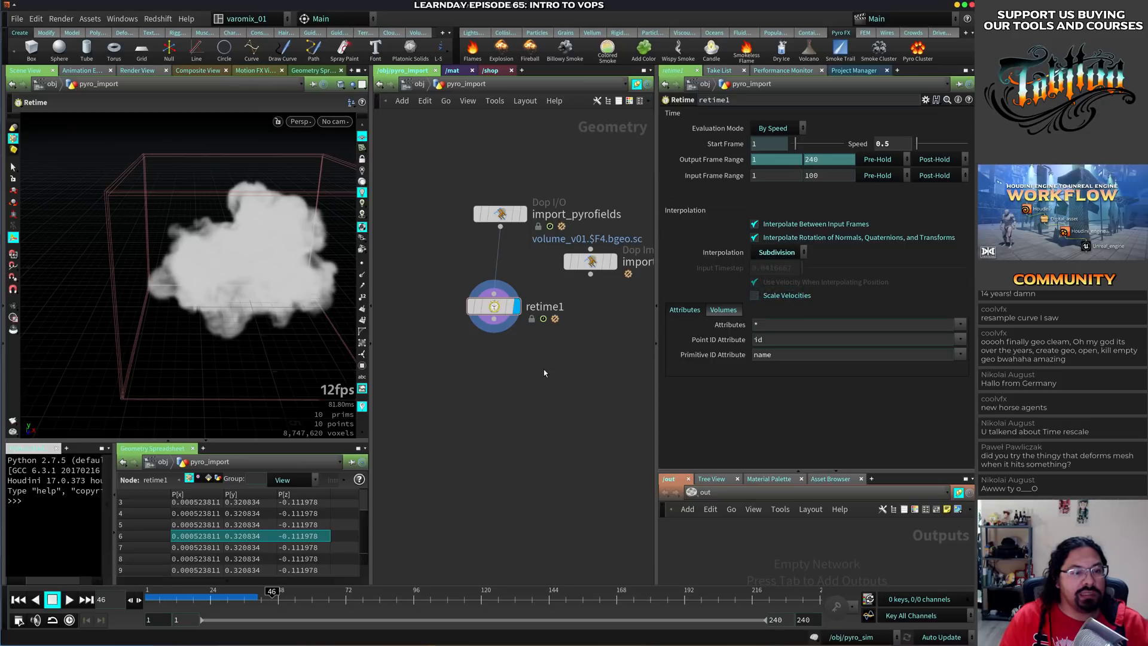
key(ctrl+Up)
key(Up)
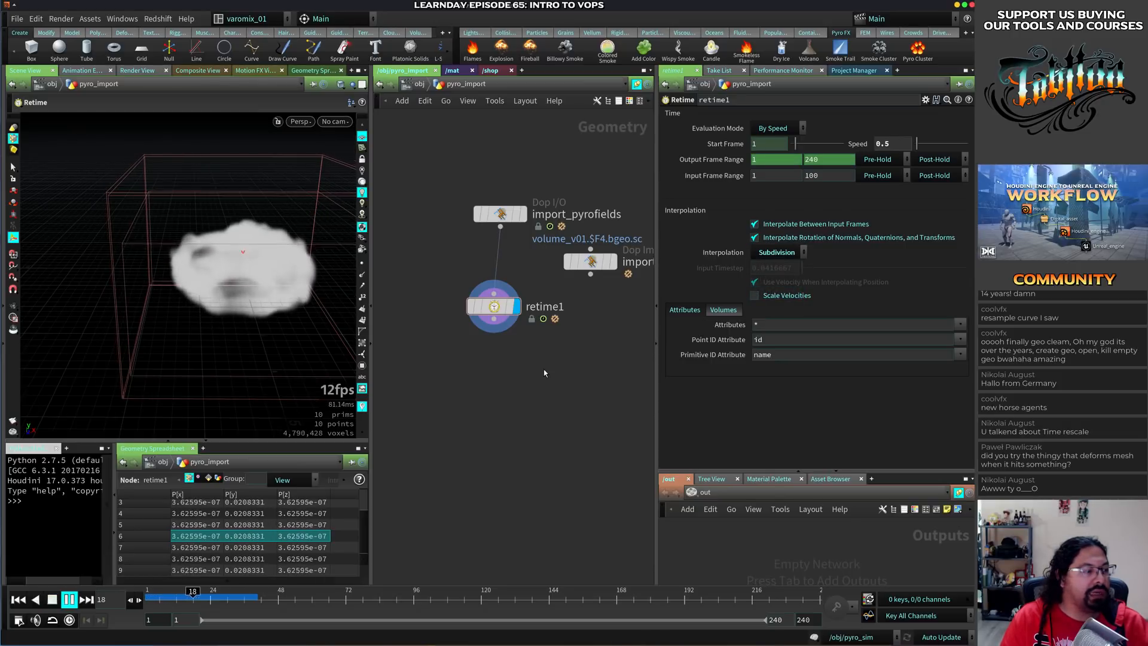
key(ctrl+Up)
click(776, 252)
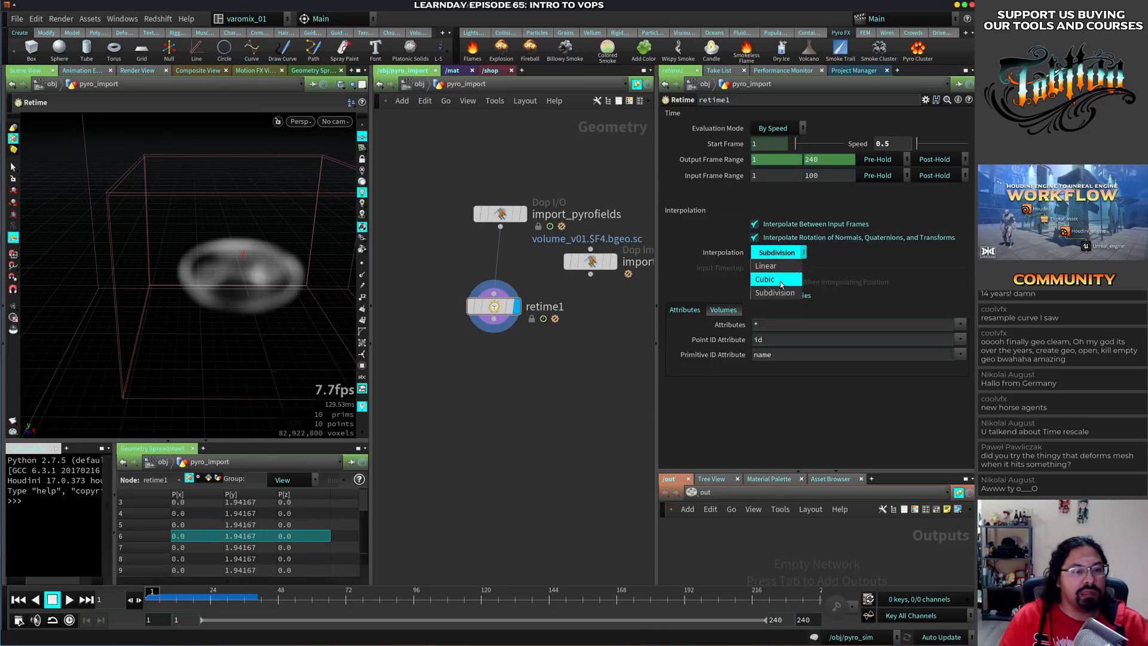
click(761, 278)
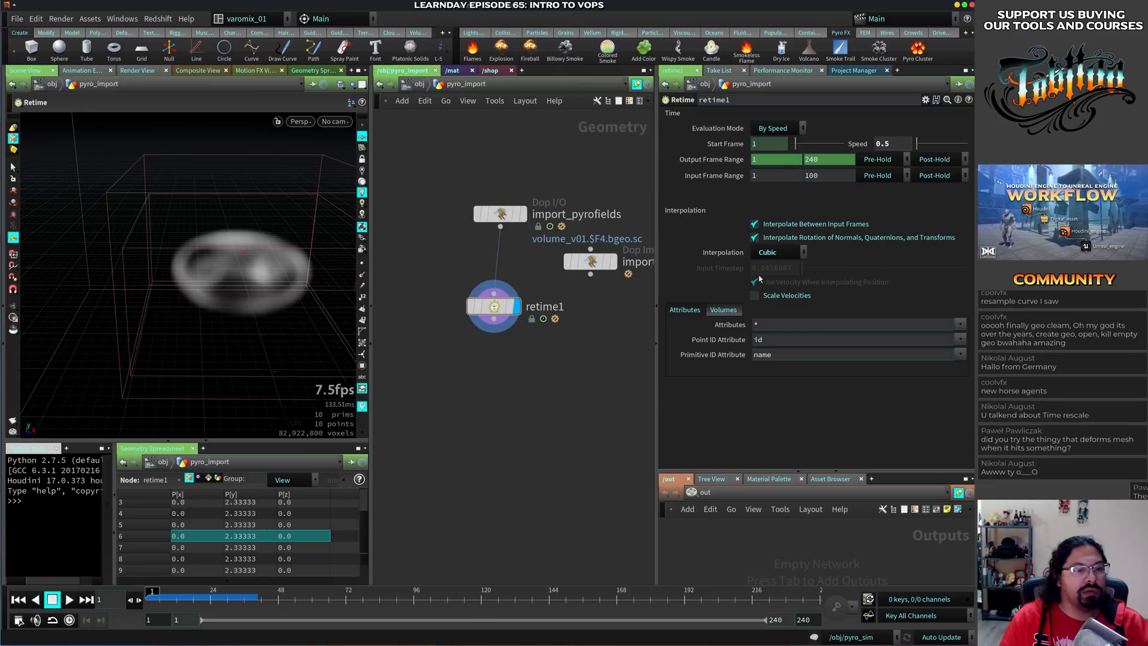
click(778, 251)
click(780, 267)
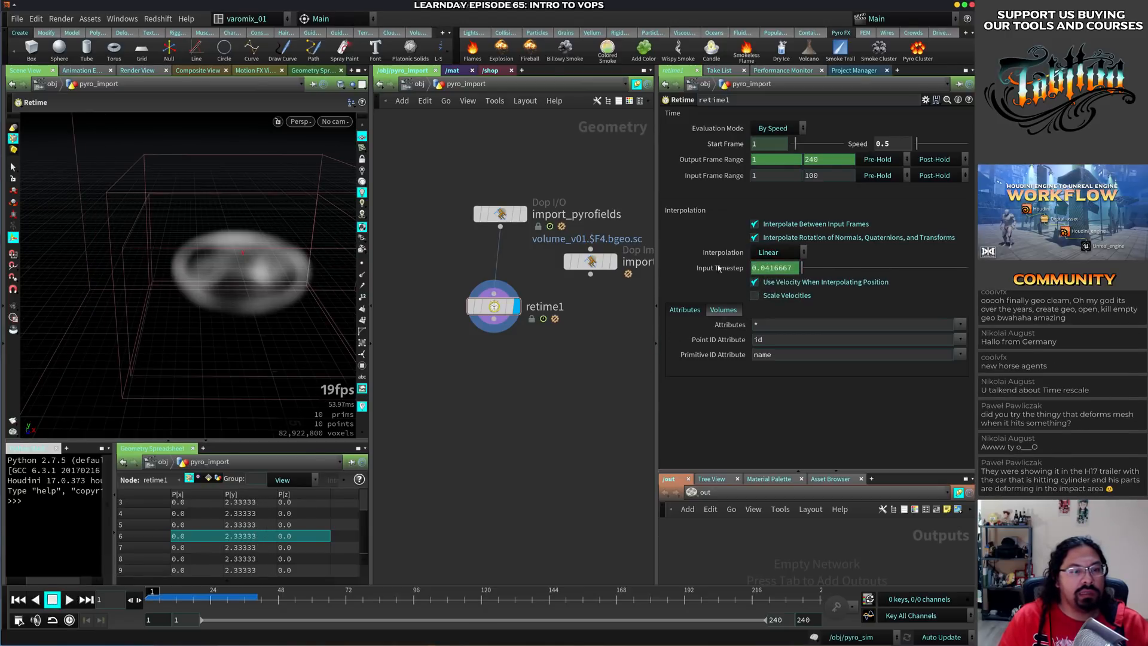
Turn off the Retime node's rotation interpolation and its interpolation between input frames, and play back the smoke
click(780, 238)
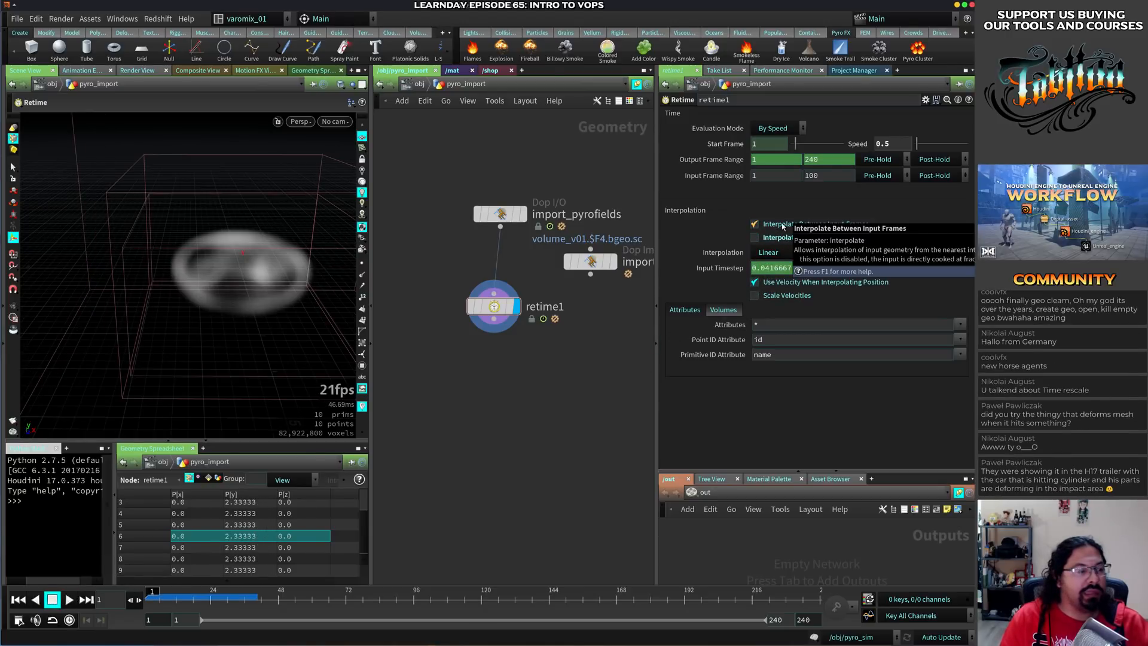
key(Up)
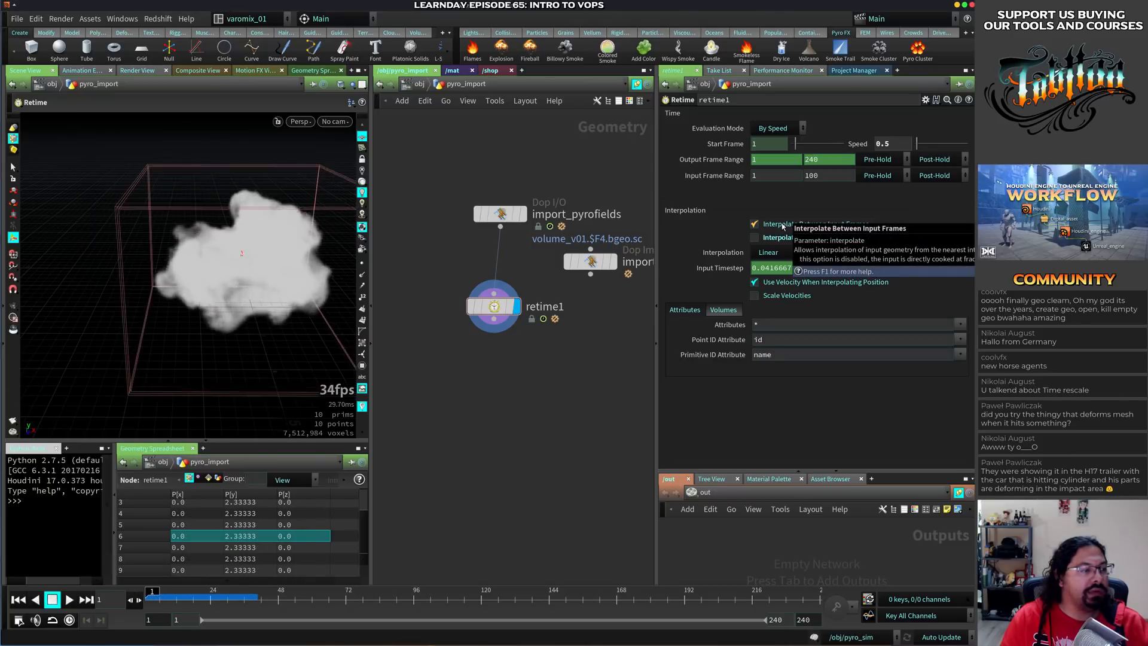
click(782, 225)
key(ctrl+Up)
key(Up)
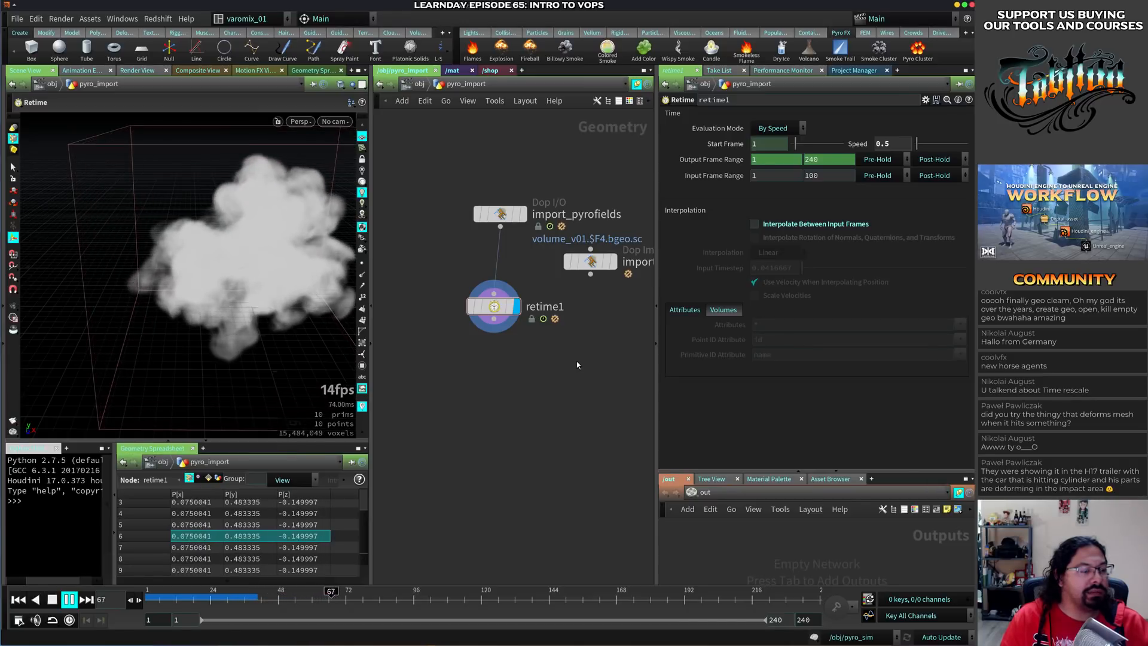
key(Up)
key(Up)
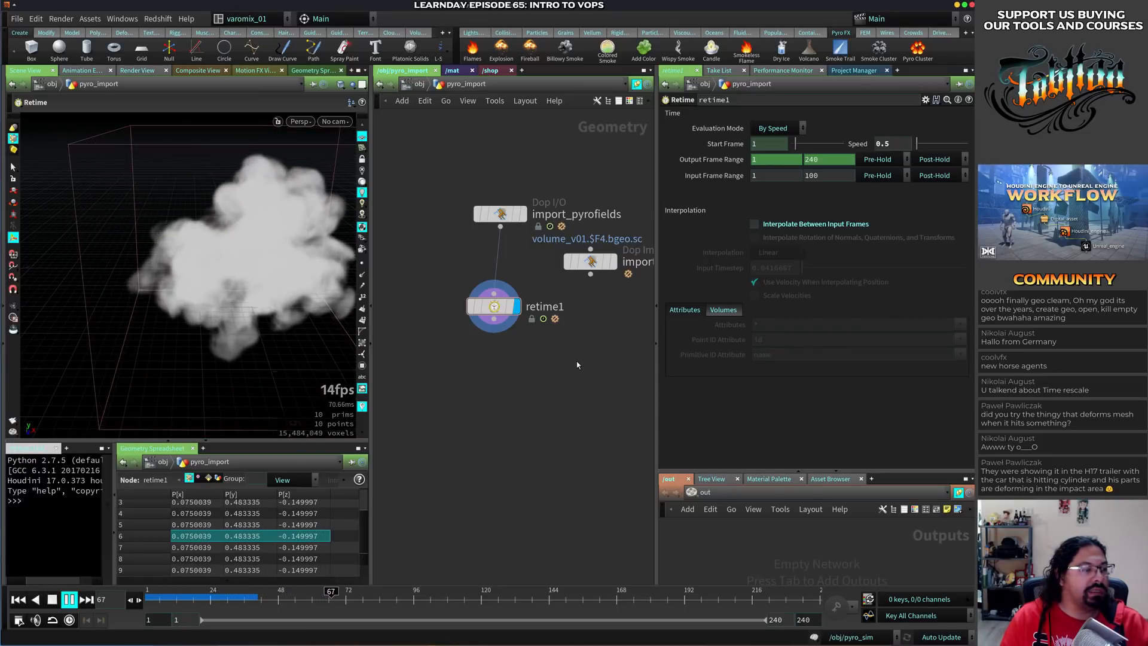
key(Up)
Set the Retime node's Speed to 0.1 and play back the smoke from the first frame
click(684, 310)
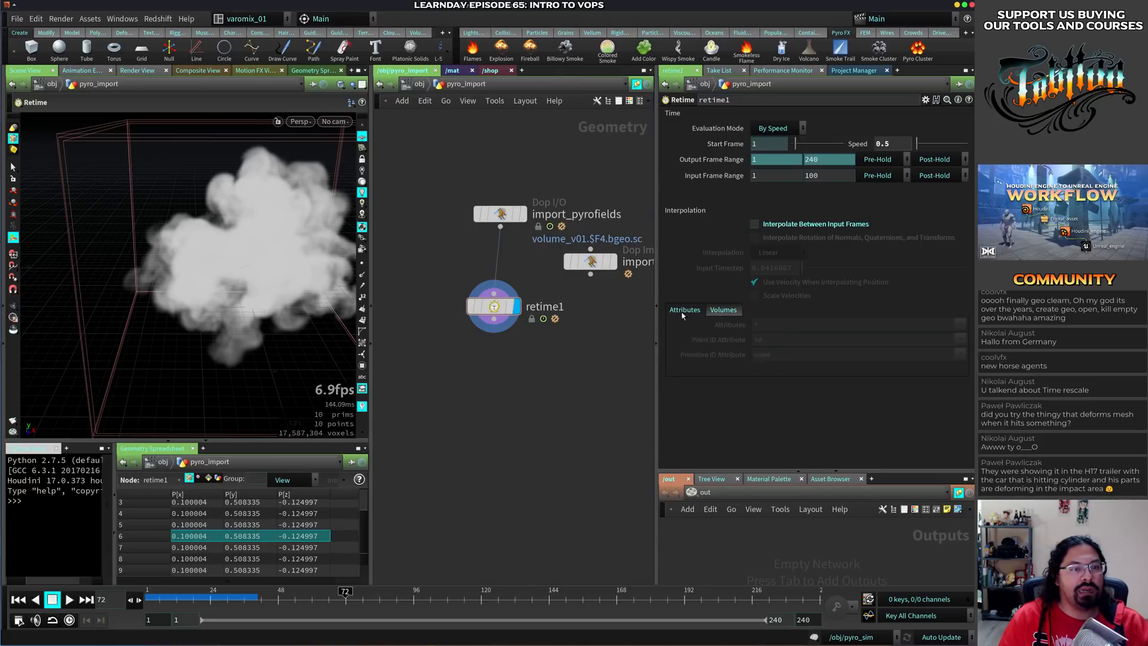
double_click(900, 143)
text(0.1)
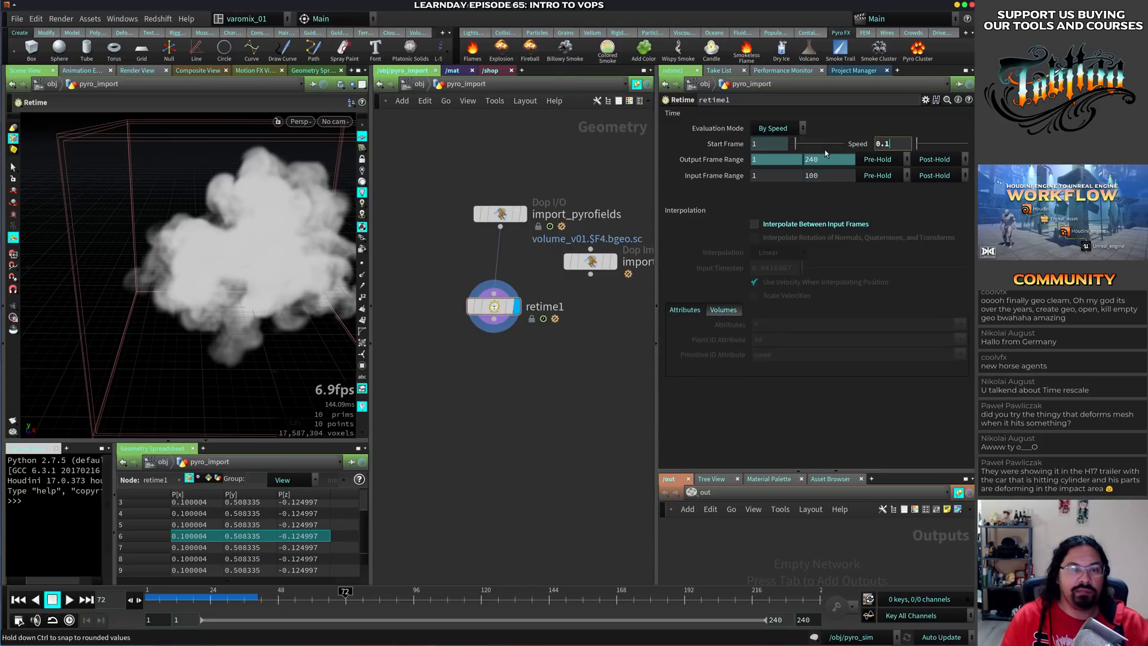
key(Return)
key(ctrl+Up)
key(Up)
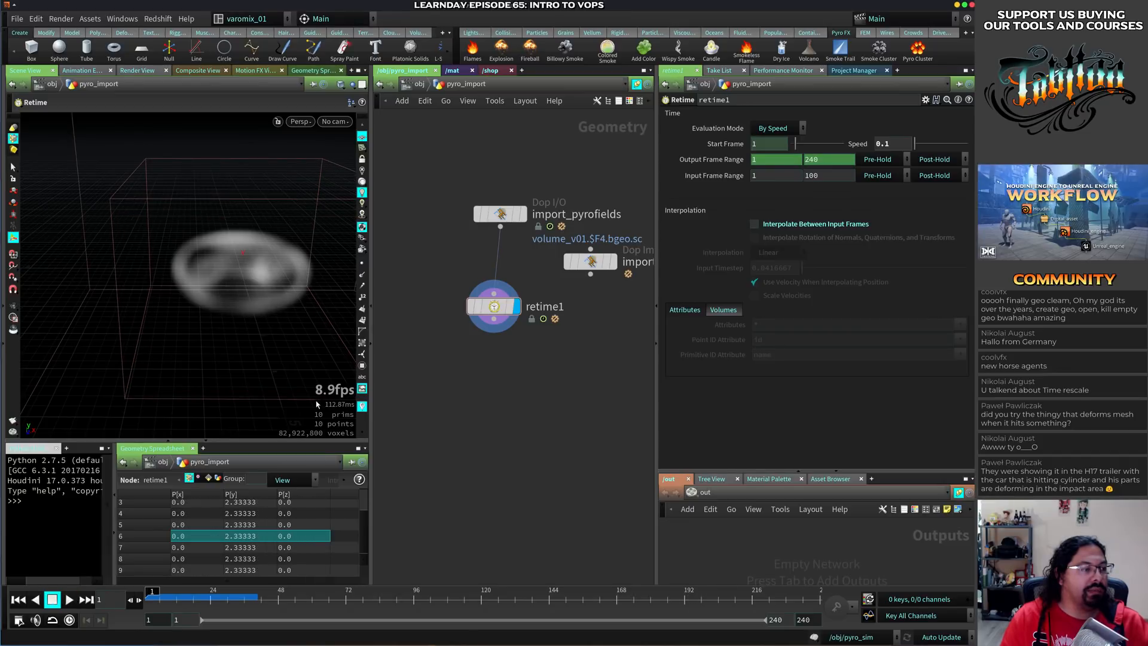
key(Up)
key(ctrl+Up)
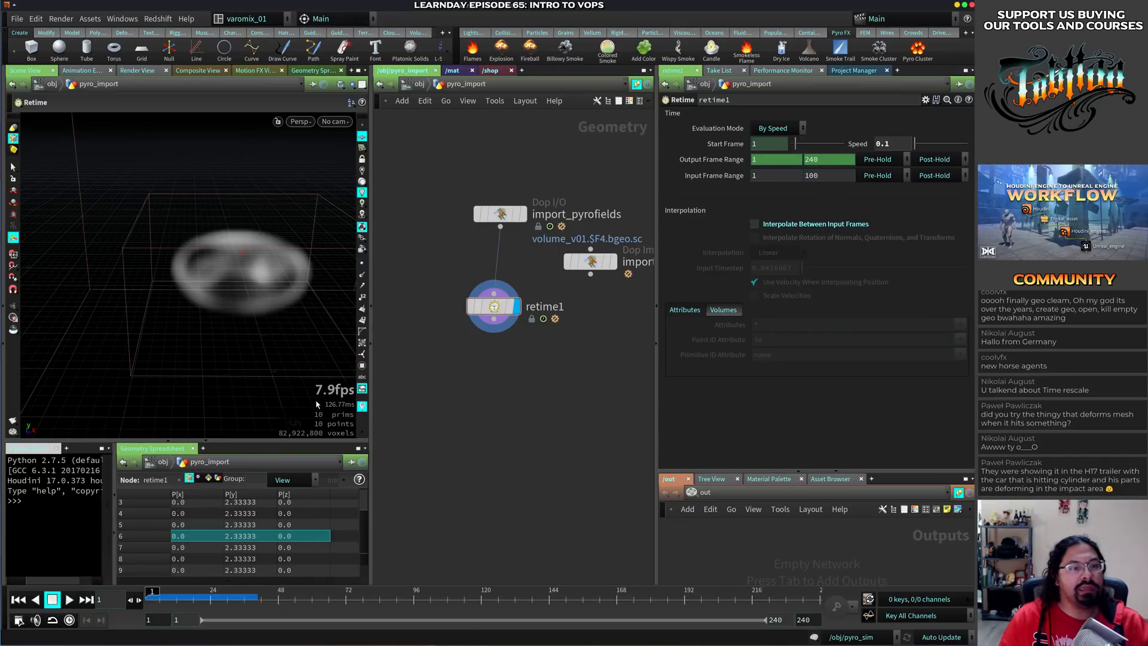
Enable Interpolate Between Input Frames, set the volume Blend Mode to Advected, and play the slowed smoke from the first frame
click(754, 224)
click(736, 313)
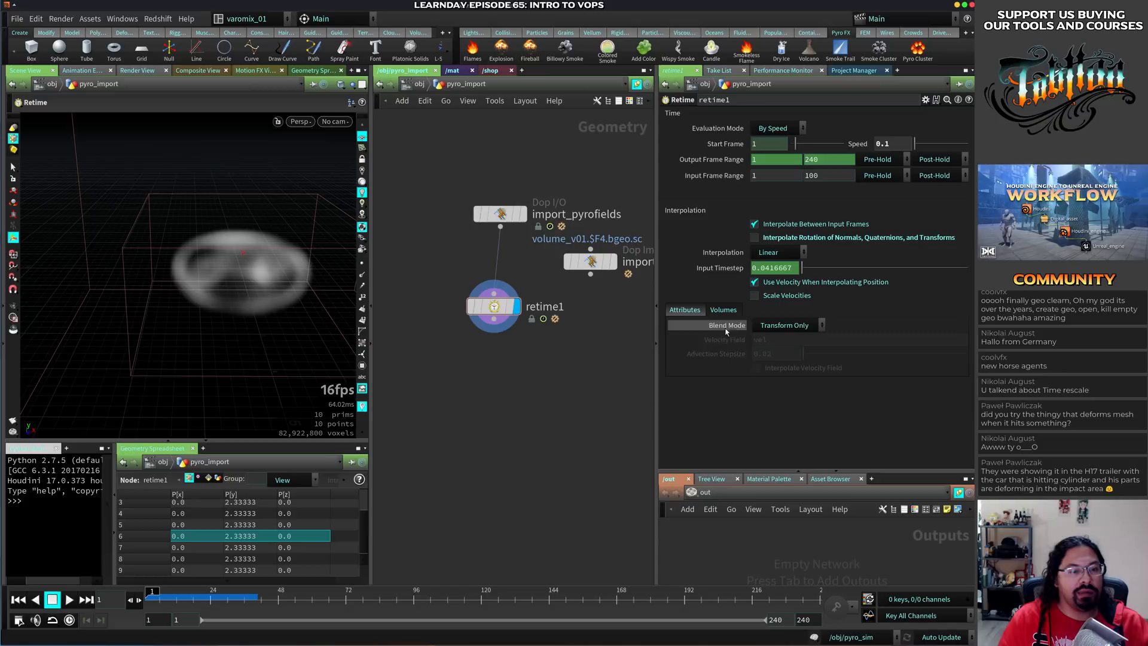
click(784, 325)
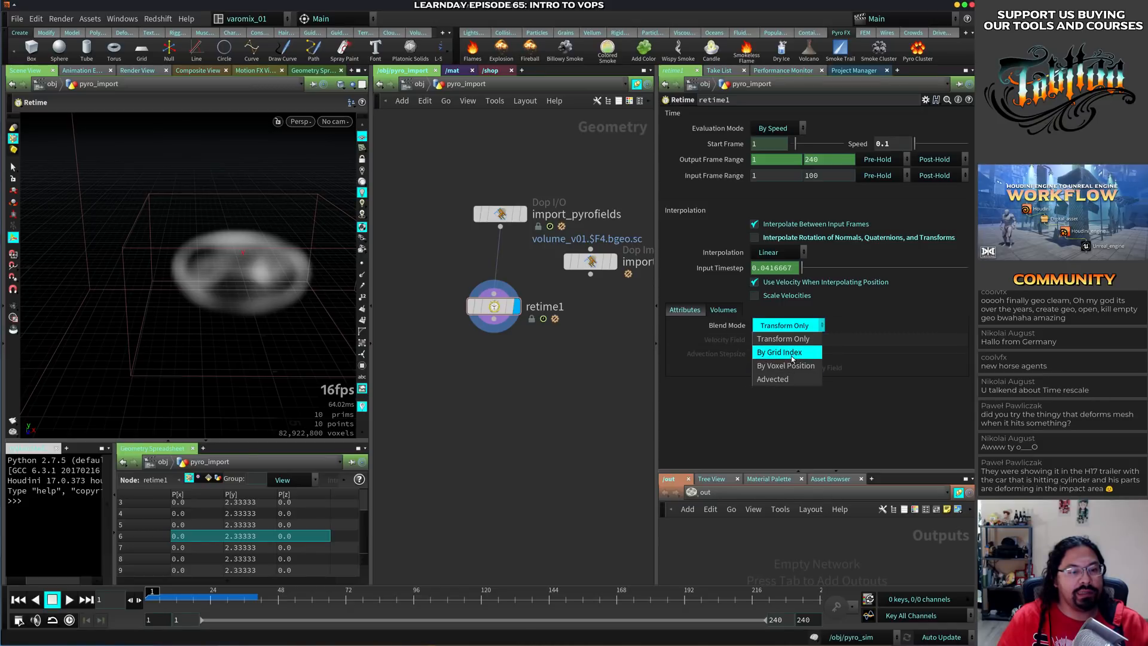
click(772, 379)
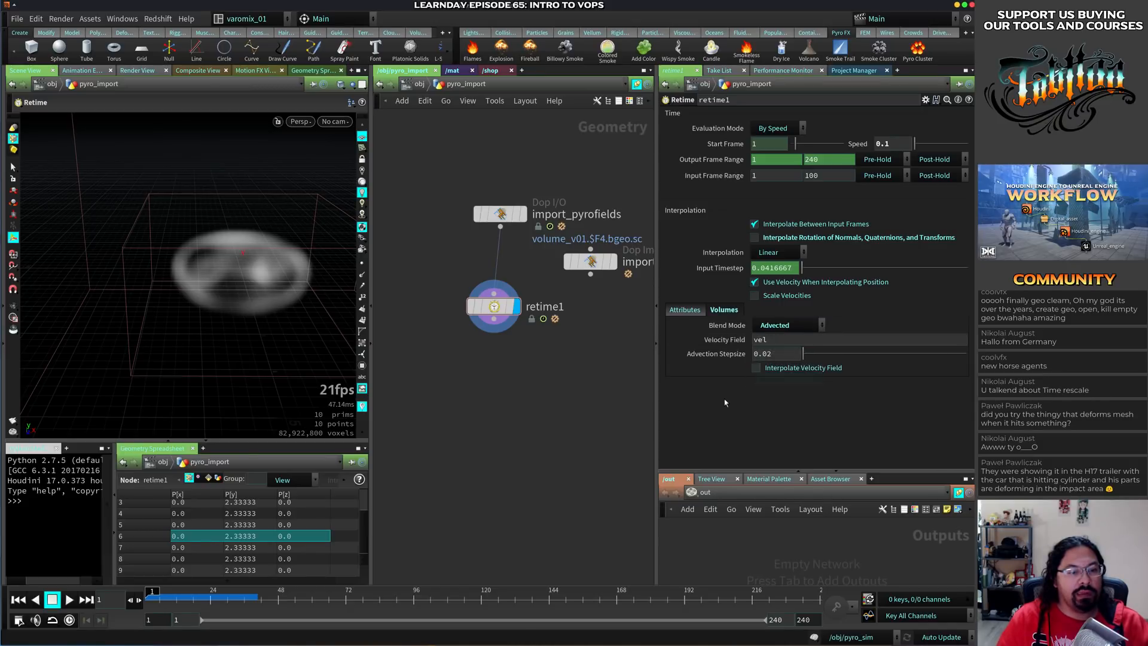
key(Up)
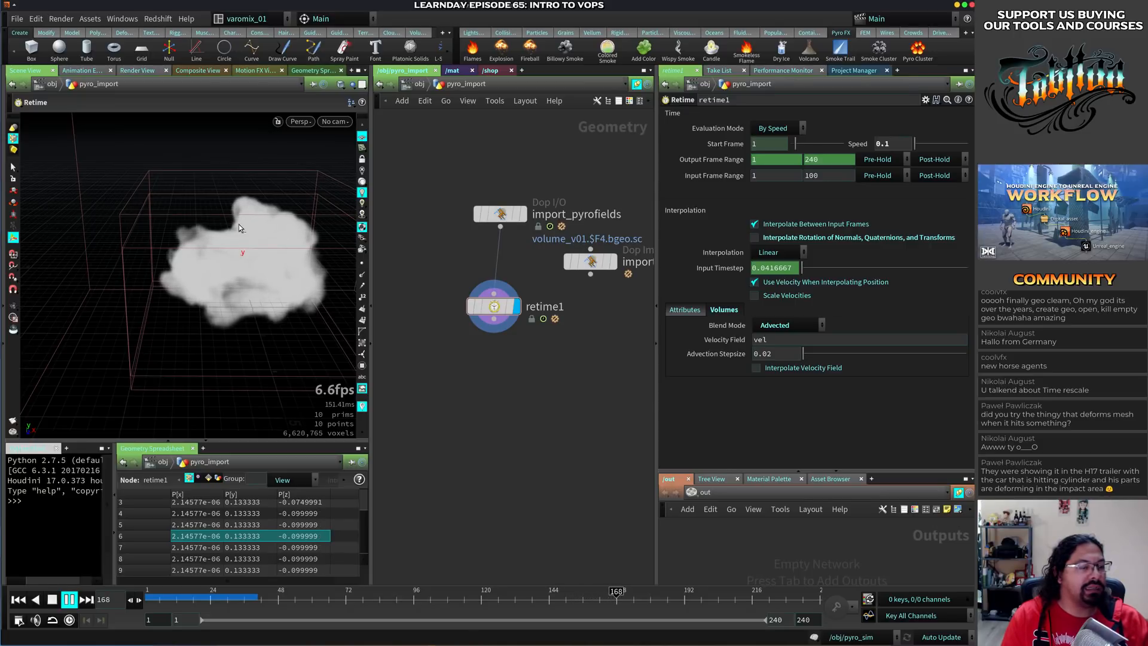
key(ctrl+Up)
key(Up)
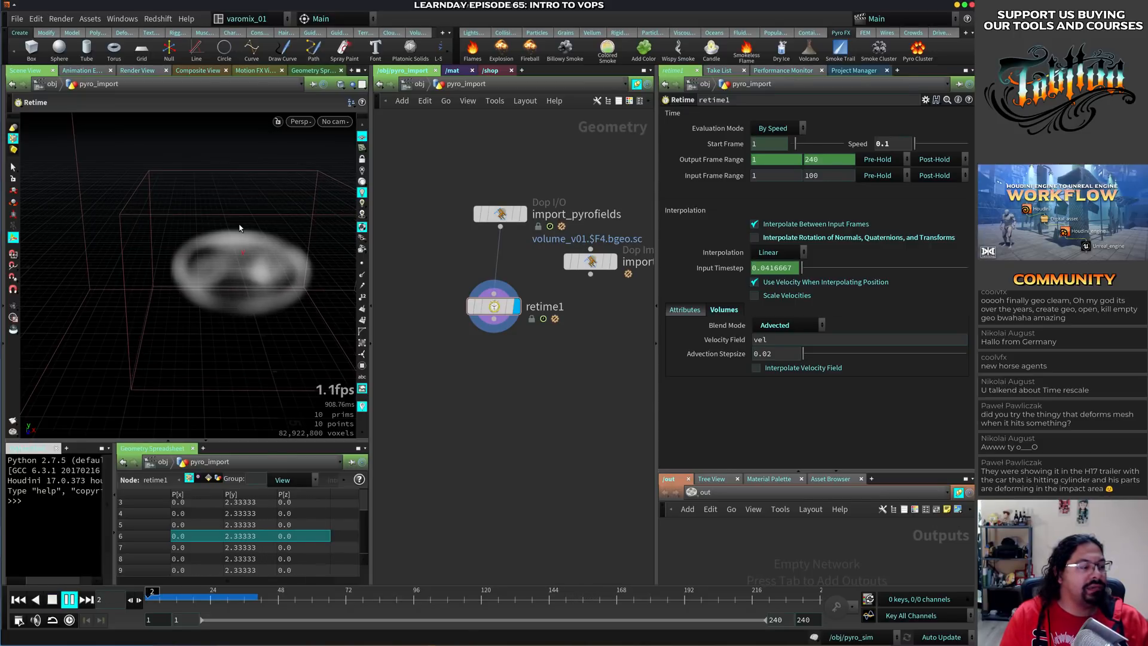
Stop the playback, frame the smoke ring, and create a new camera from the current viewport view
key(Up)
alt+middle_drag(255, 307, 206, 298)
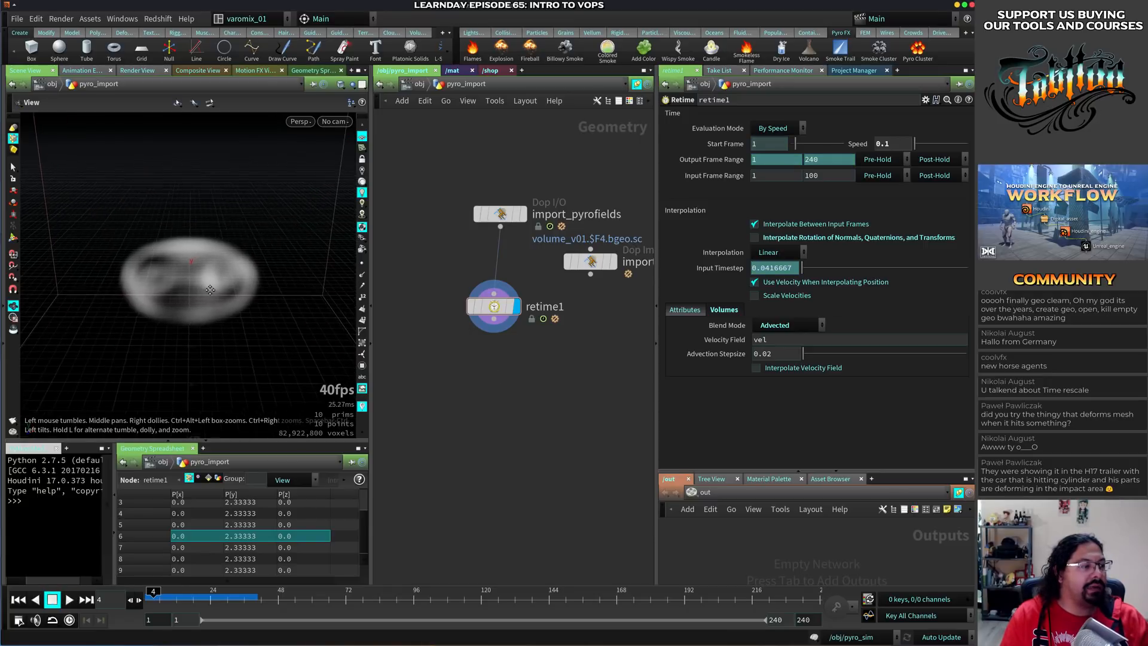
alt+right_drag(206, 299, 275, 235)
click(342, 122)
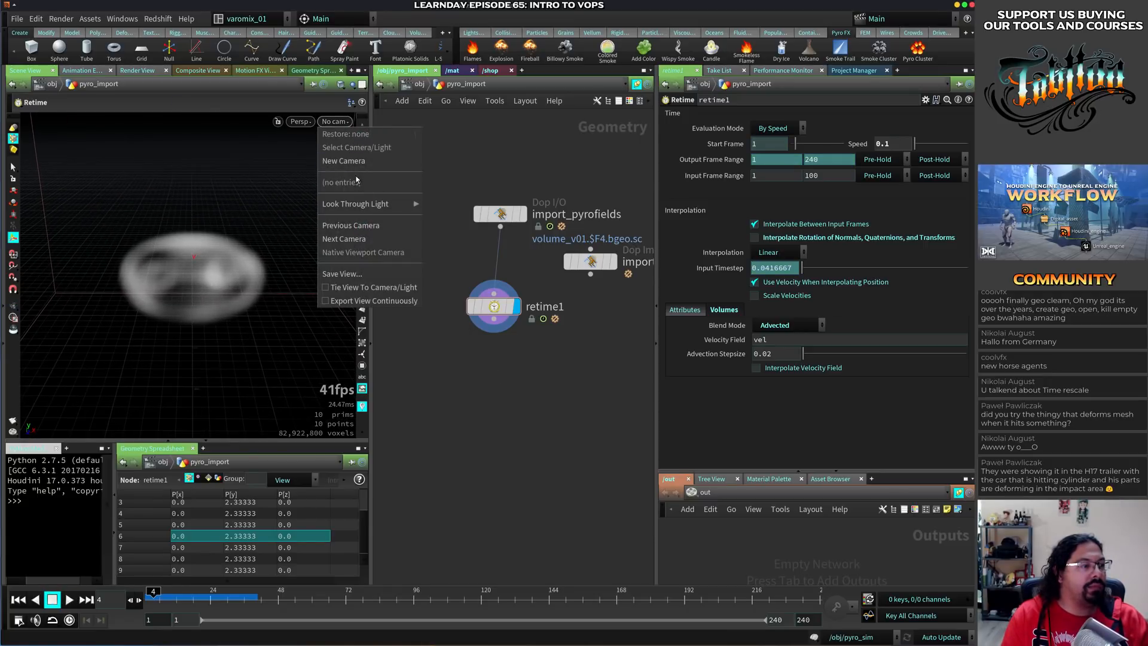
click(343, 160)
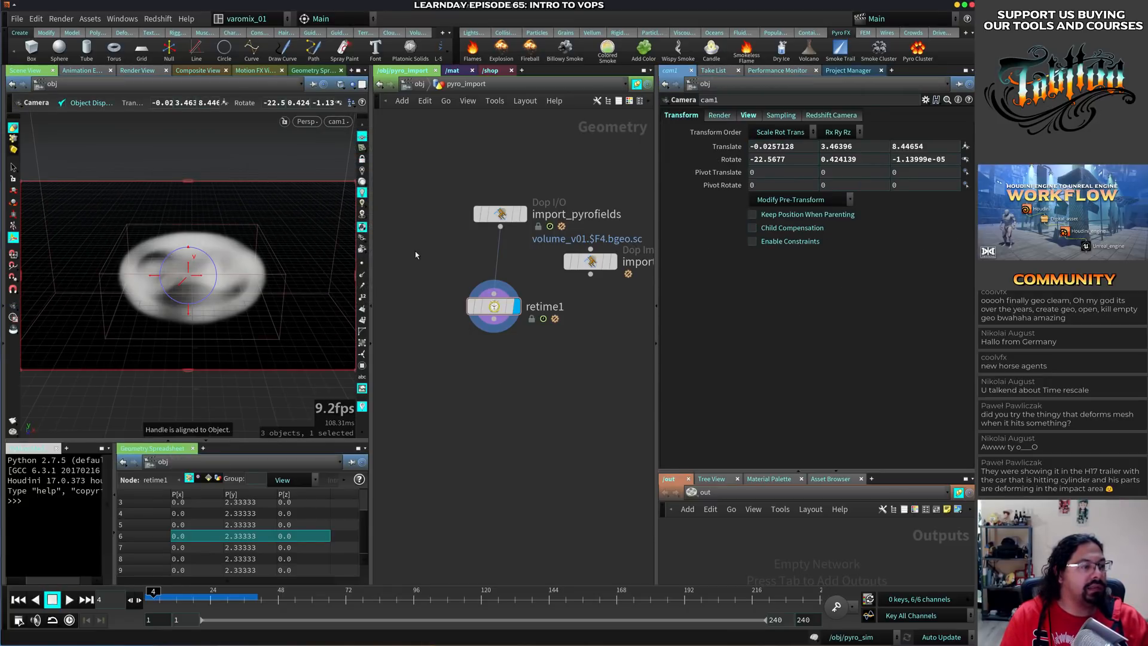
click(310, 261)
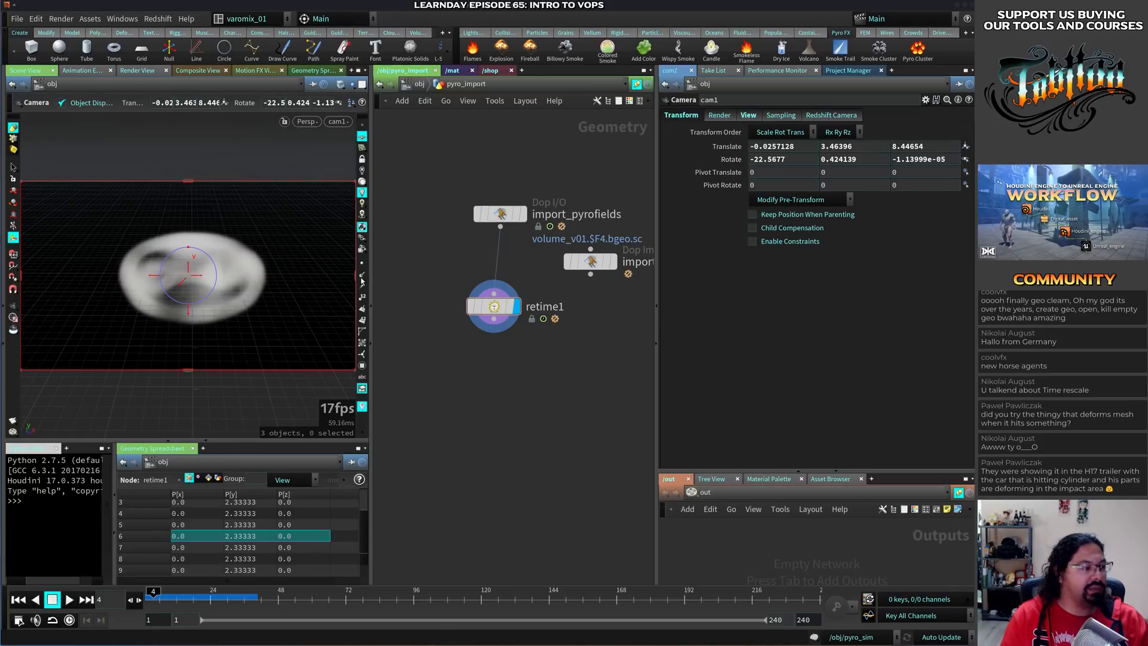
key(ctrl+shift+s)
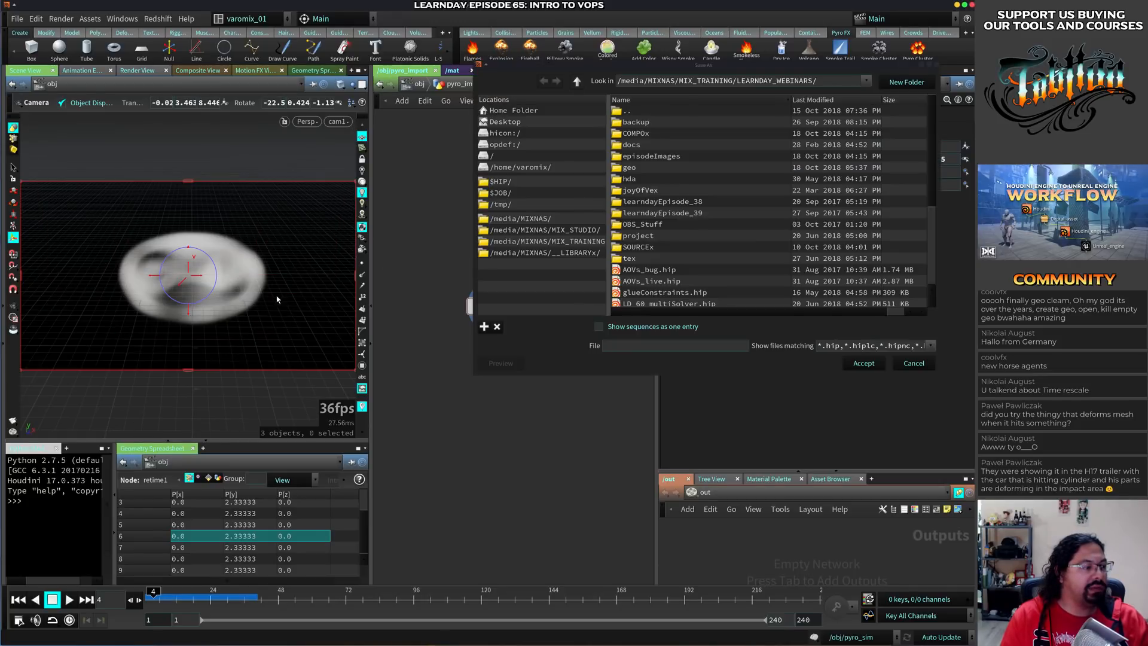
click(913, 363)
Look through cam1 again, lock the camera to the view, and move it slightly farther back from the smoke
alt+drag(195, 313, 156, 316)
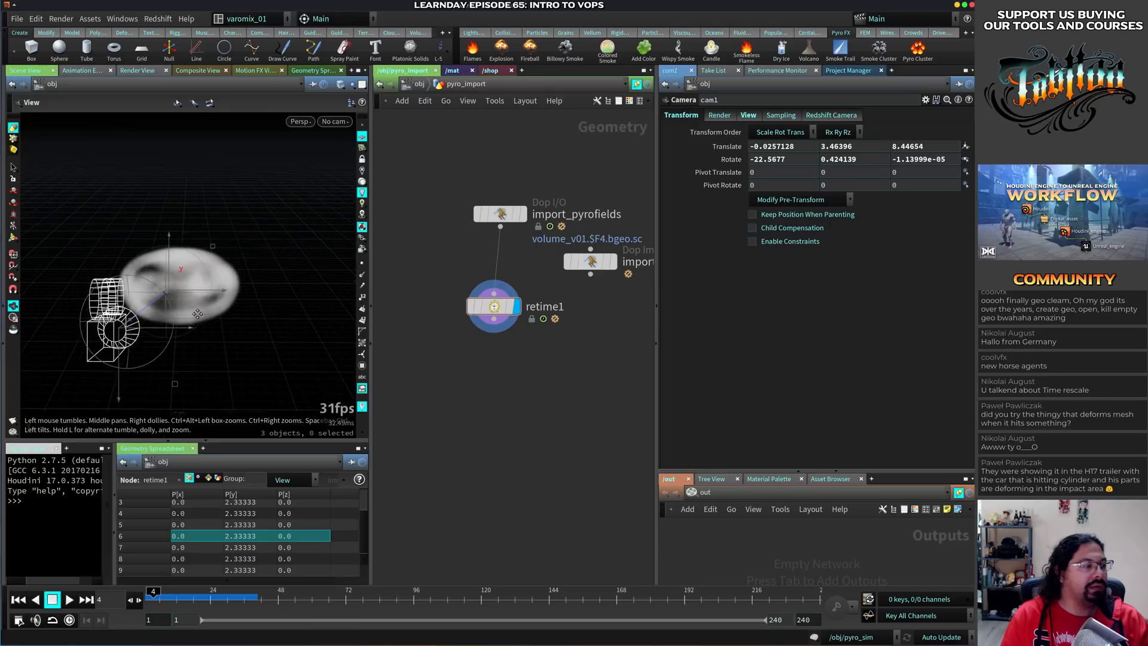
click(346, 124)
click(358, 185)
click(361, 159)
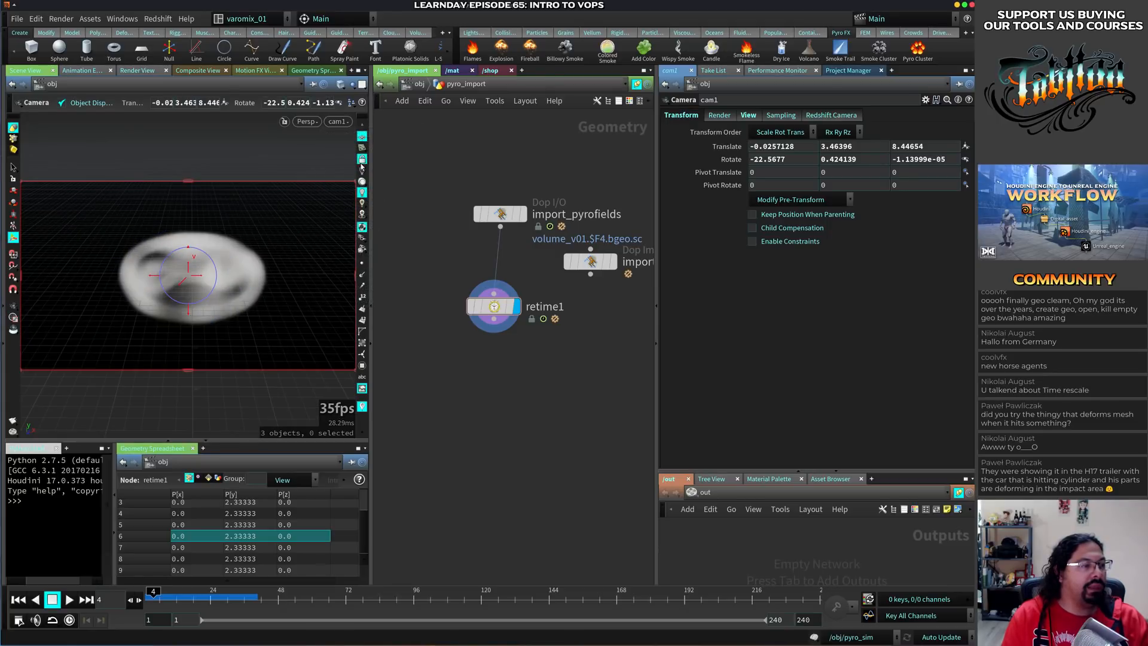
alt+right_drag(235, 293, 201, 307)
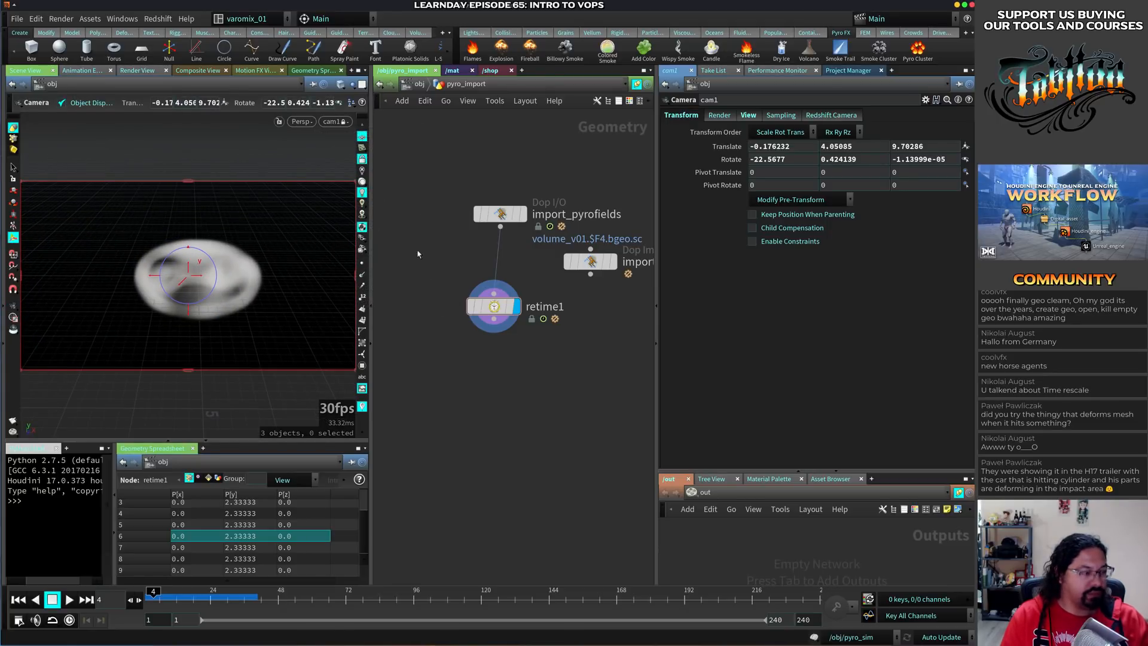
Render a flipbook of the camera view over the full frame range to MPlay and play back the slowed smoke enlarged
key(s)
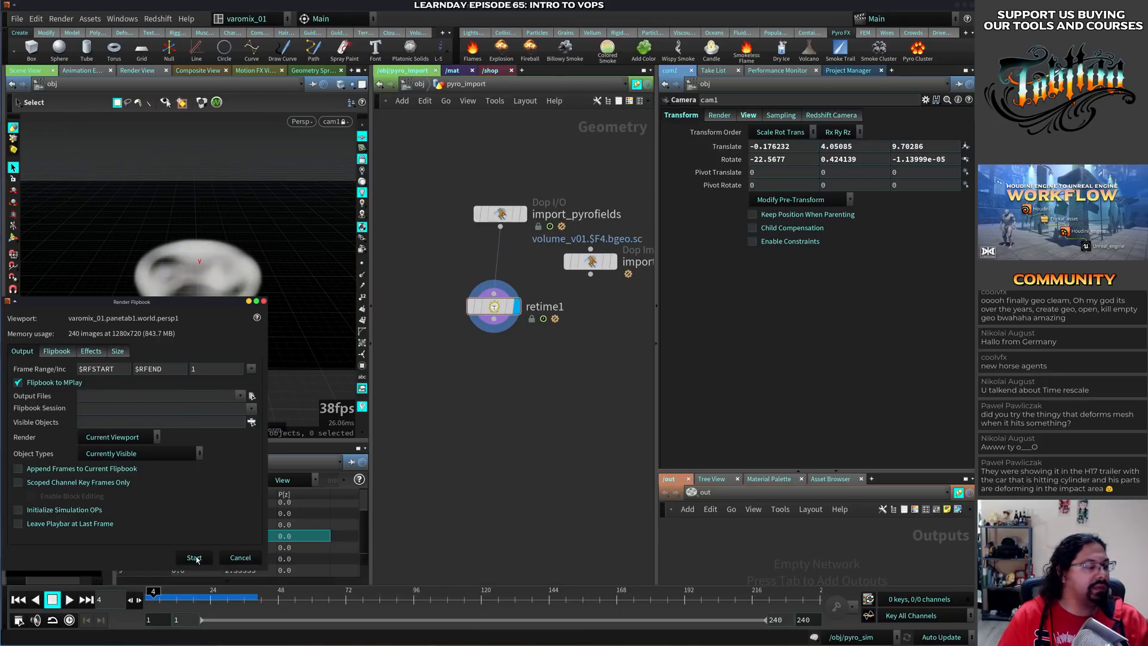
click(194, 558)
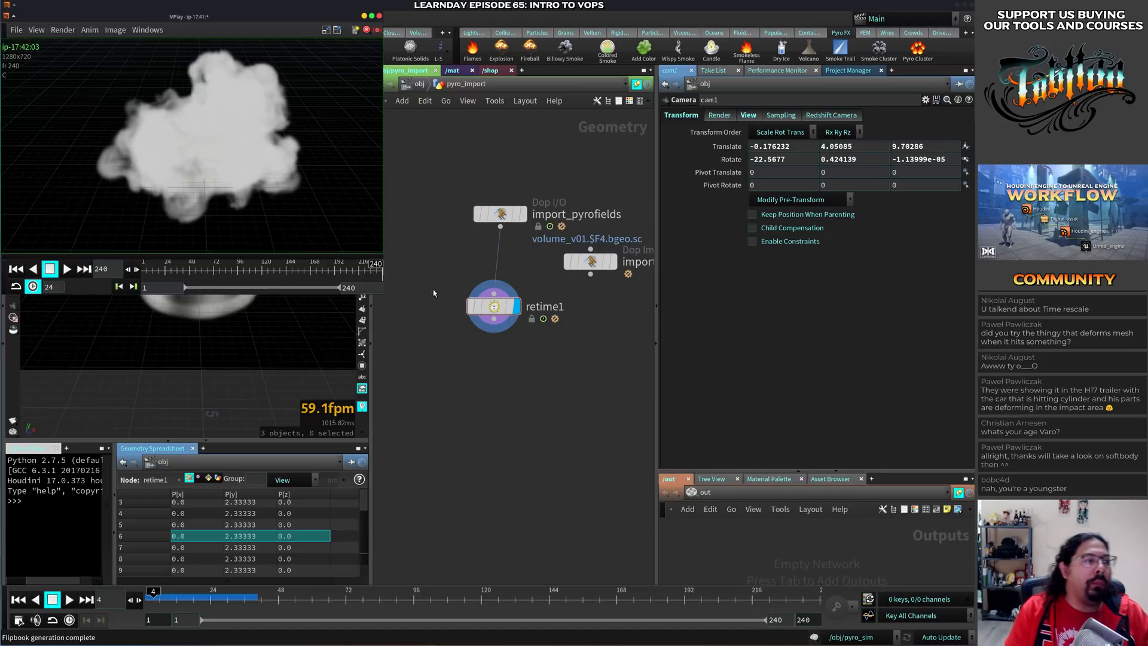
alt+drag(335, 221, 369, 273)
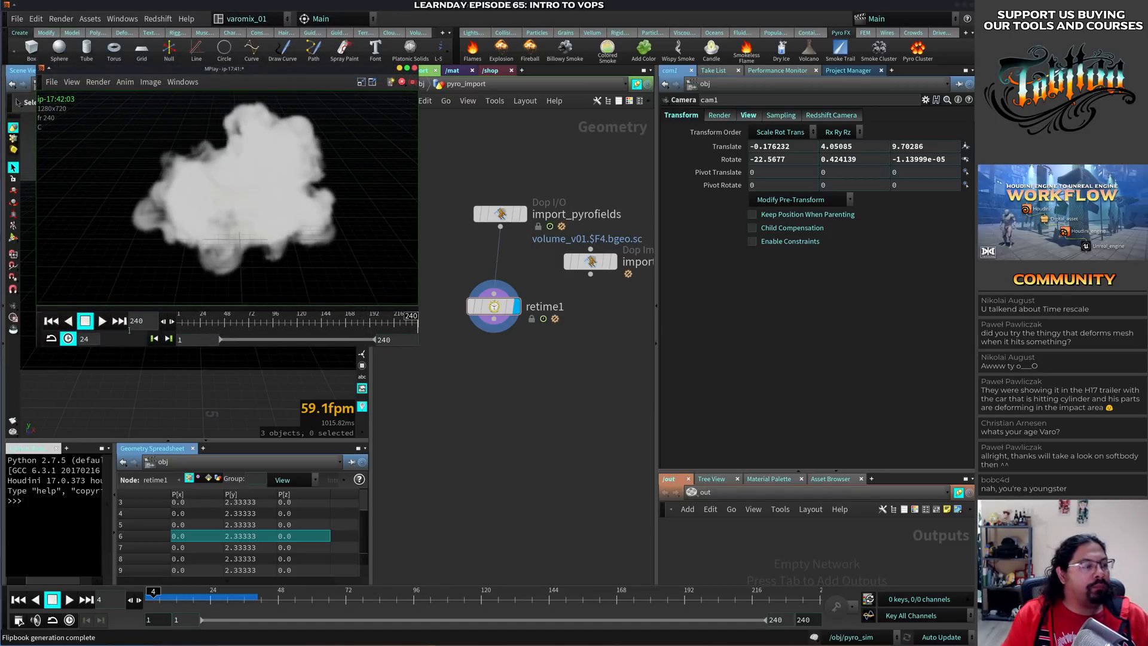
click(103, 321)
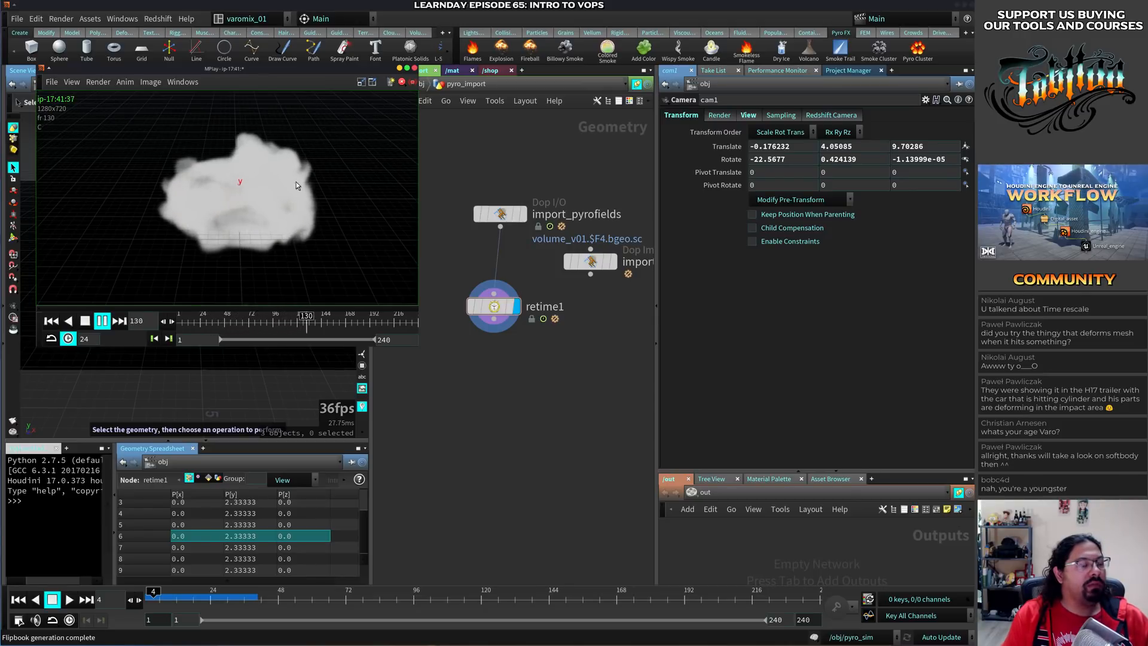
drag(418, 348, 507, 388)
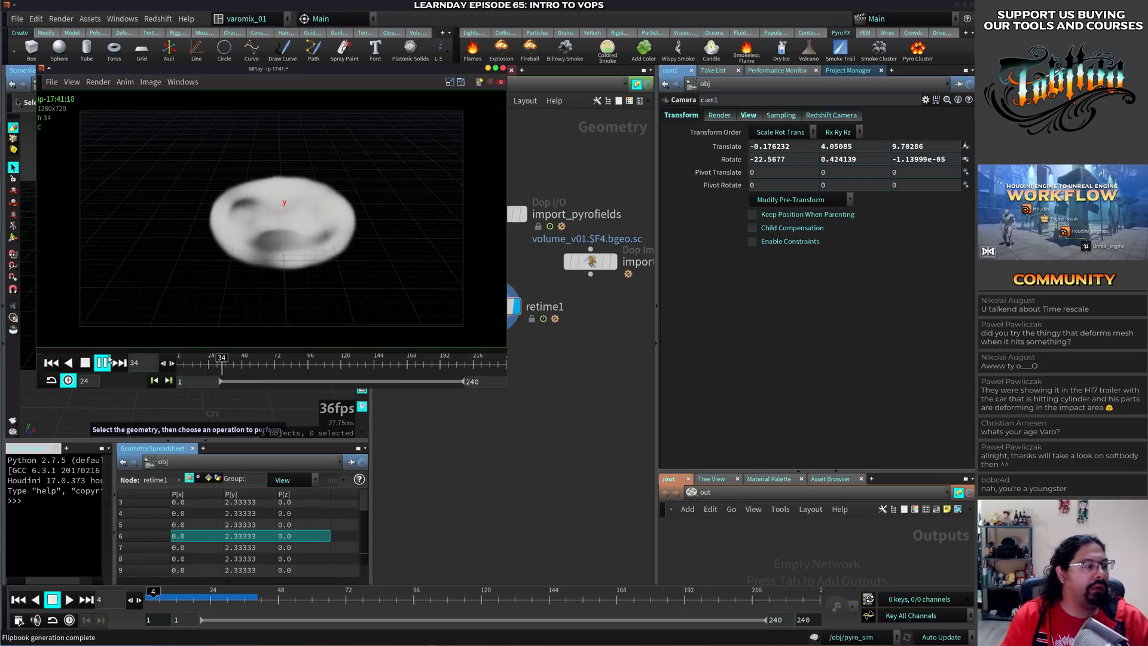
click(84, 363)
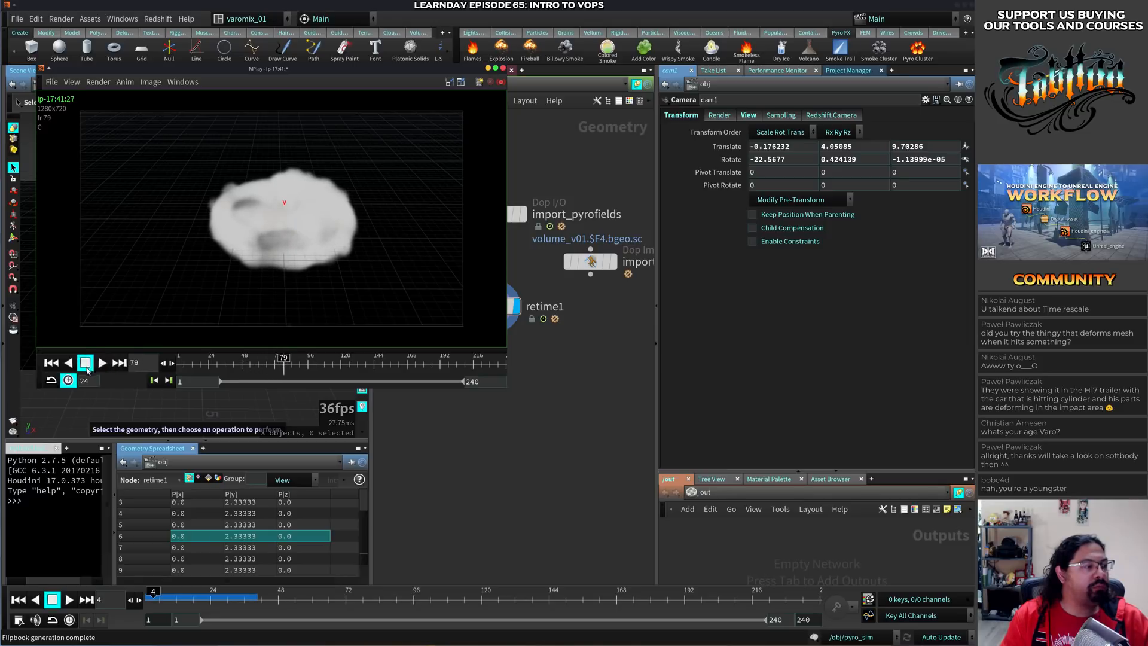
Delete the torus, pyro_sim, pyro_import and camera objects from the scene
click(561, 370)
drag(491, 307, 497, 293)
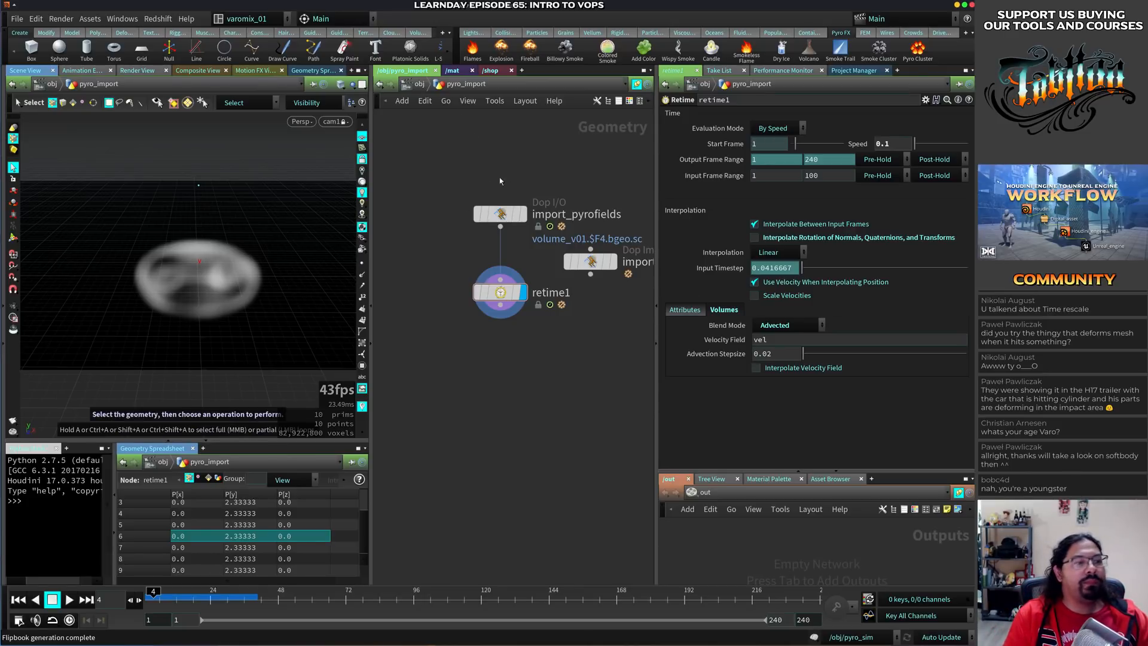
key(u)
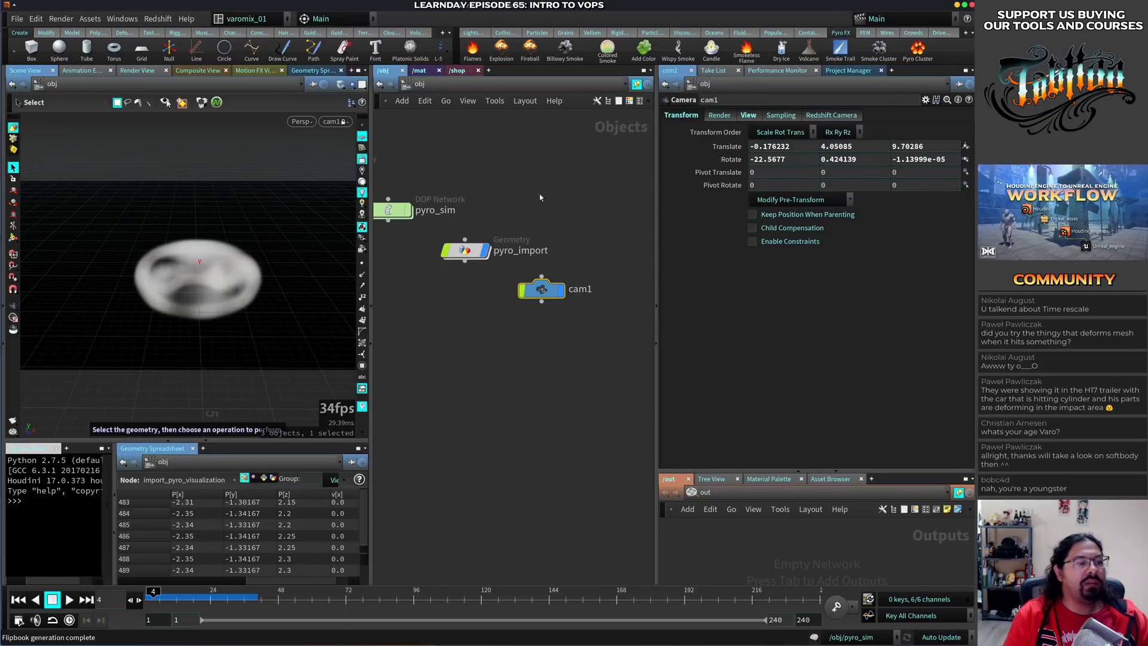
middle_drag(540, 198, 604, 229)
drag(611, 150, 384, 344)
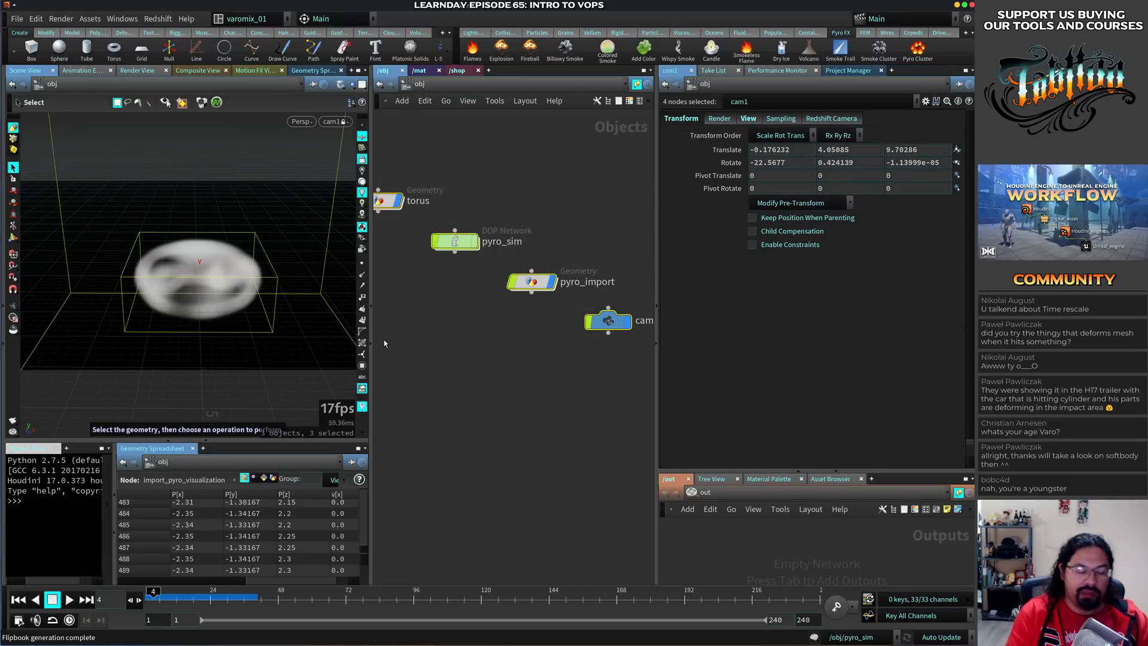
key(Delete)
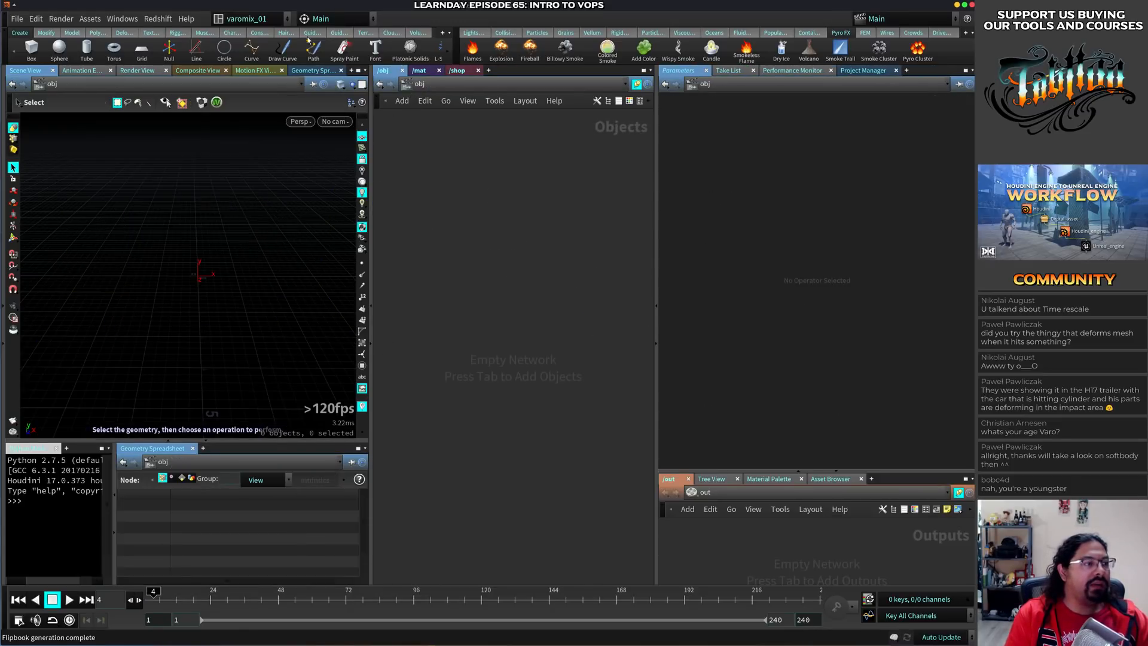
Search the Houdini help examples for "soft", filter to example files, and load the SoftConstraintNetwork example
click(186, 18)
click(203, 60)
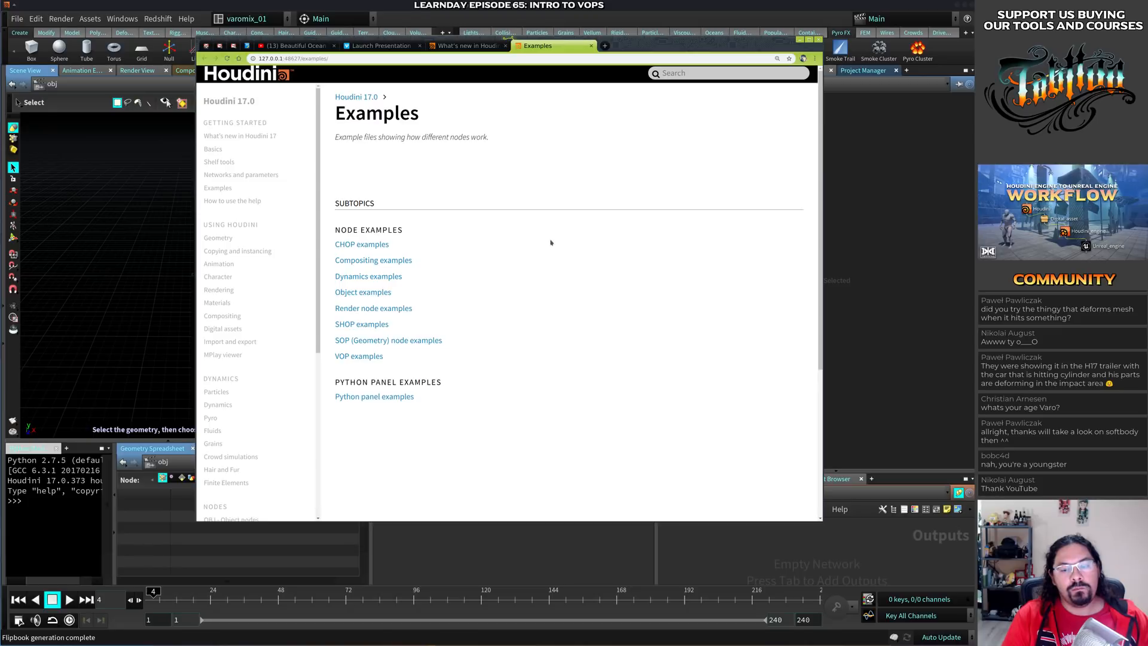
click(713, 72)
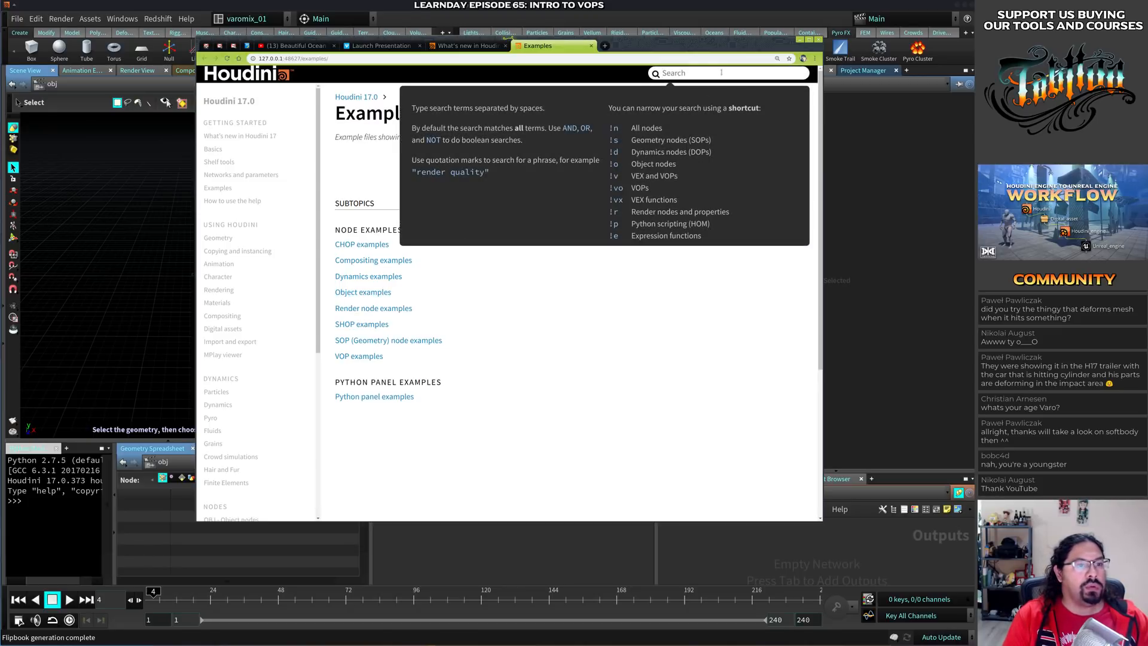
text(soft)
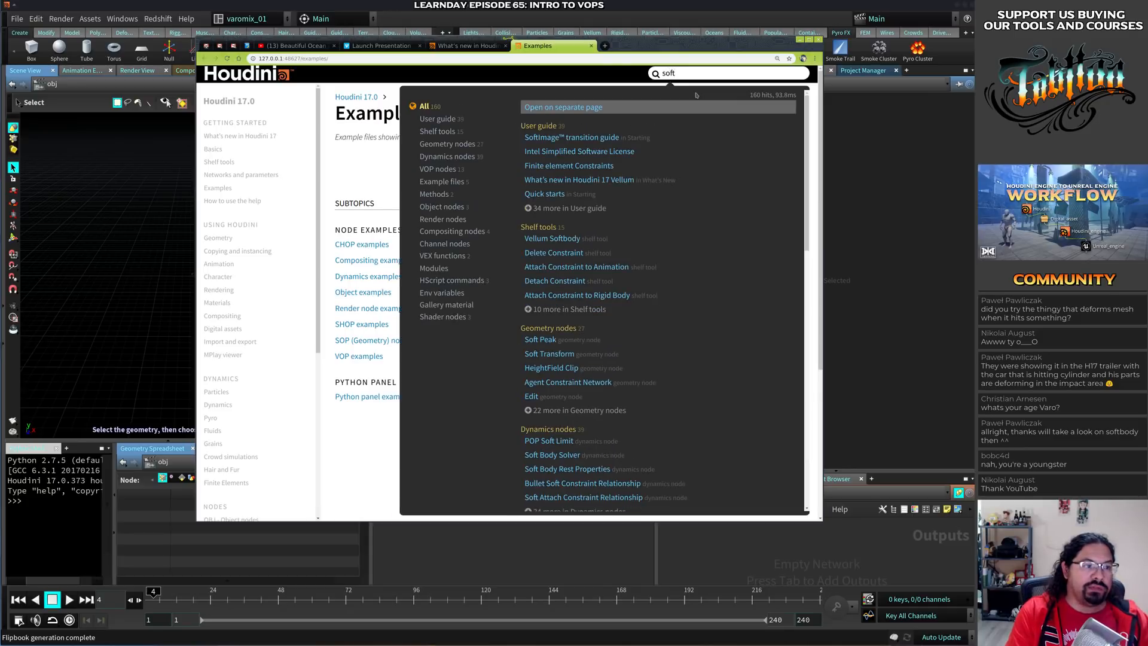
click(357, 161)
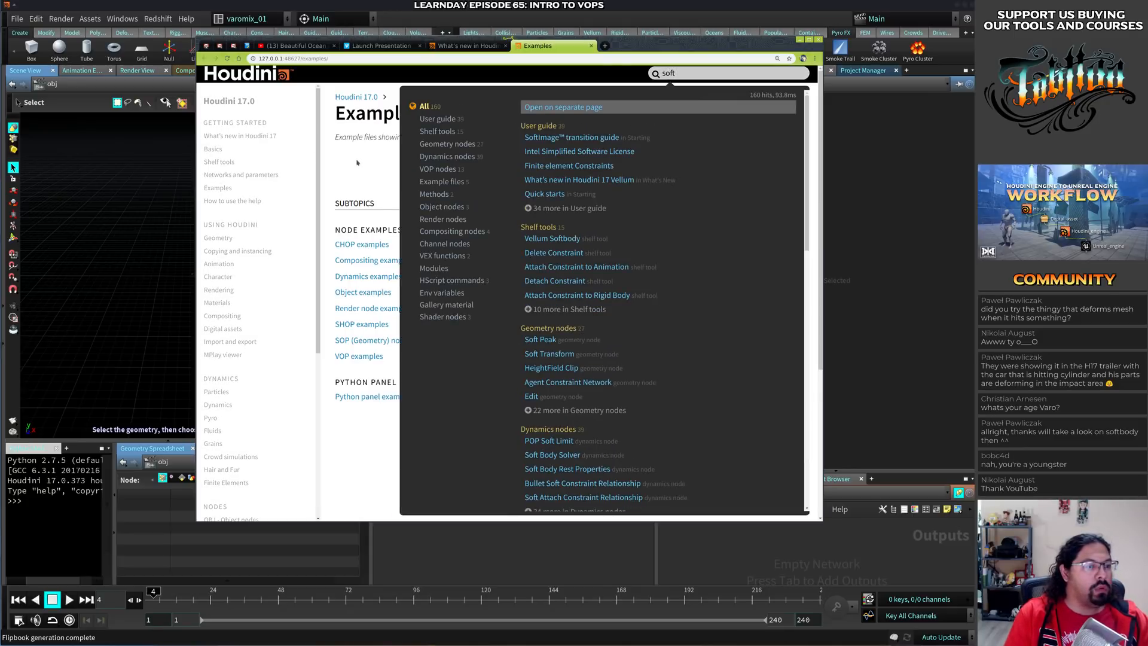
click(703, 73)
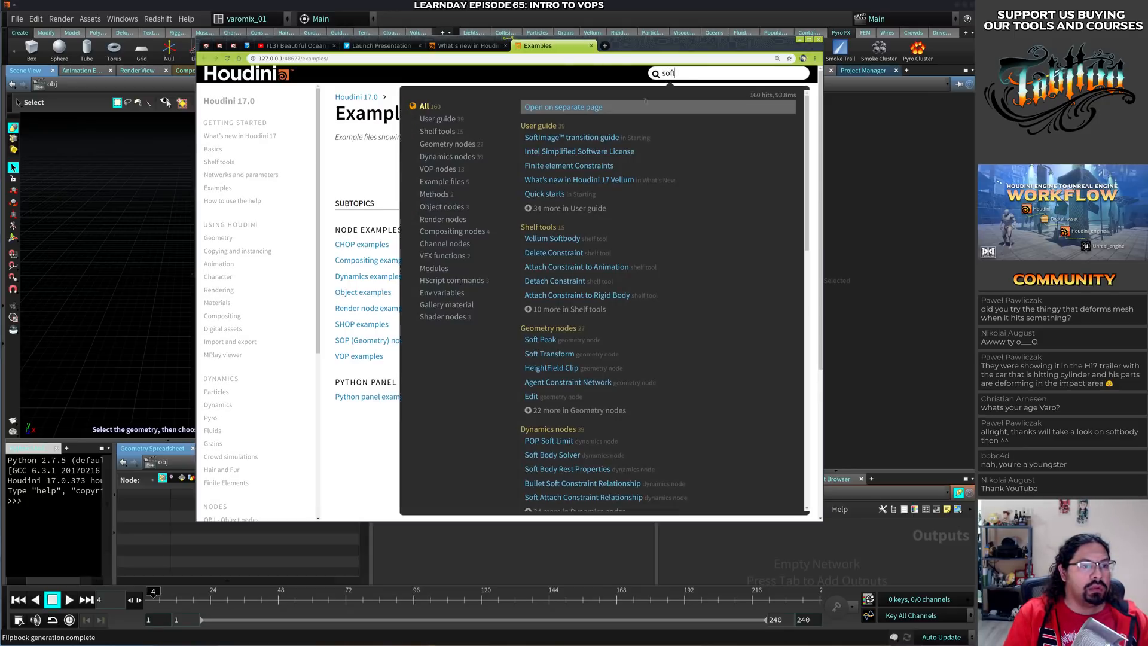
click(443, 181)
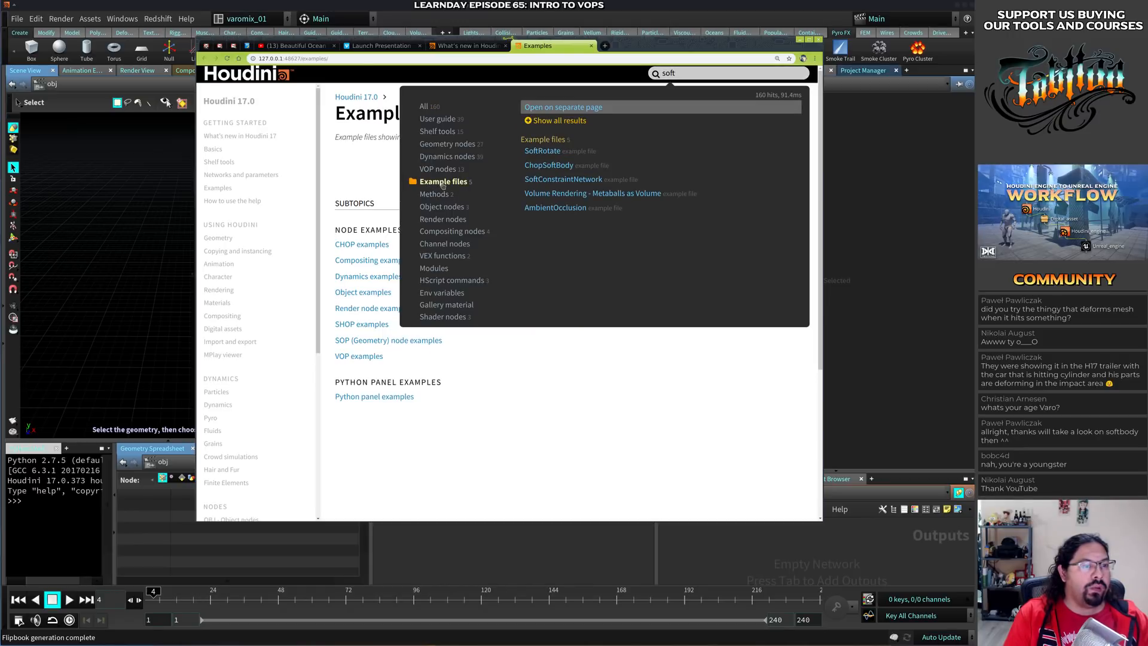
click(578, 180)
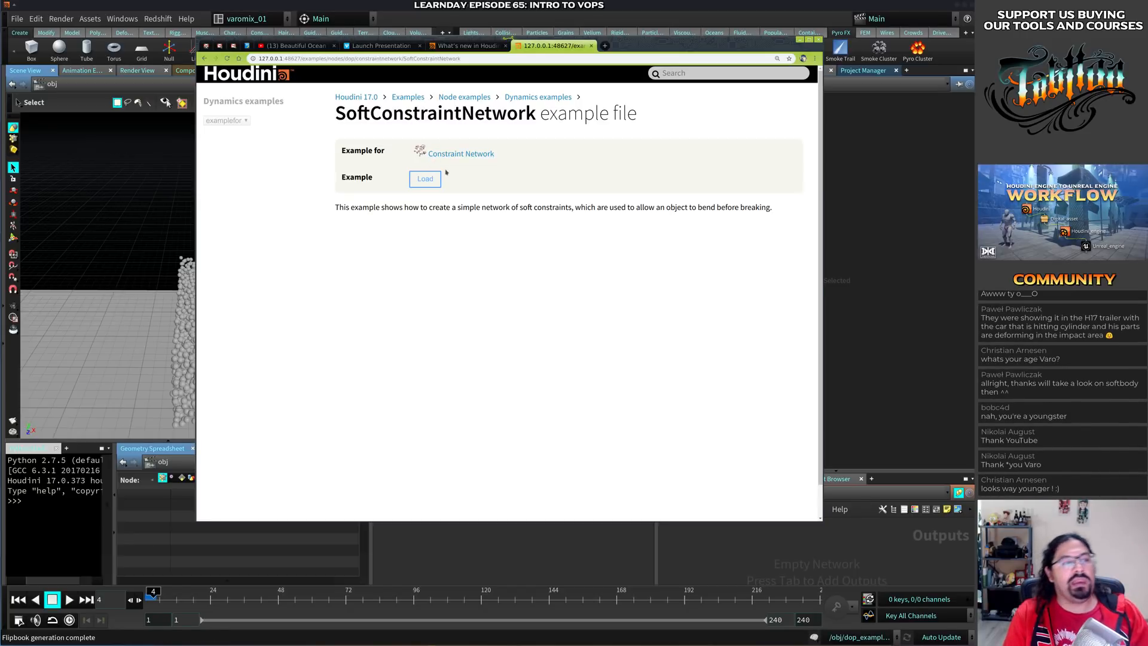
Select the loaded example node, frame the beam of spheres with its box, and play the simulation from the first frame
click(824, 228)
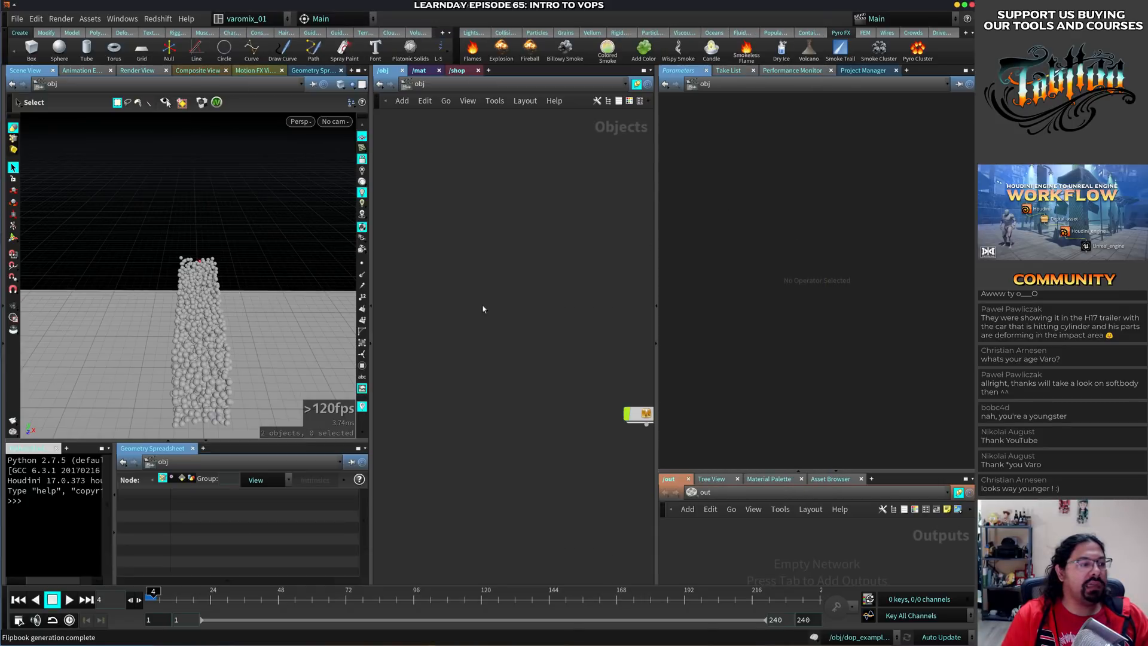
alt+drag(179, 313, 177, 276)
scroll(177, 277, up, 3)
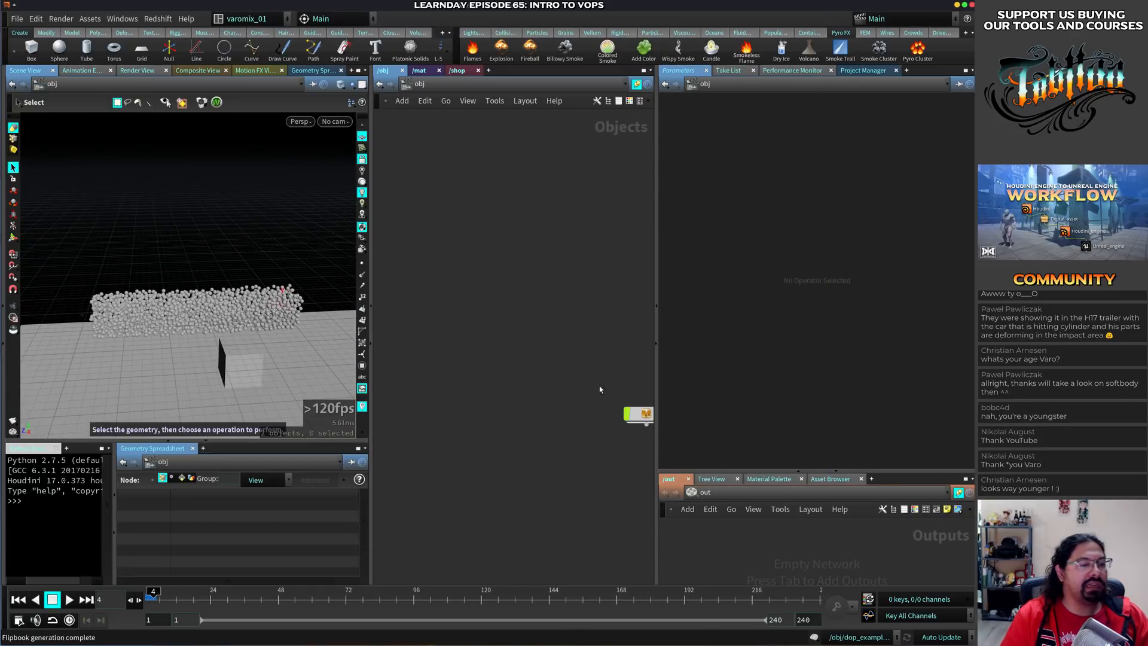
click(520, 188)
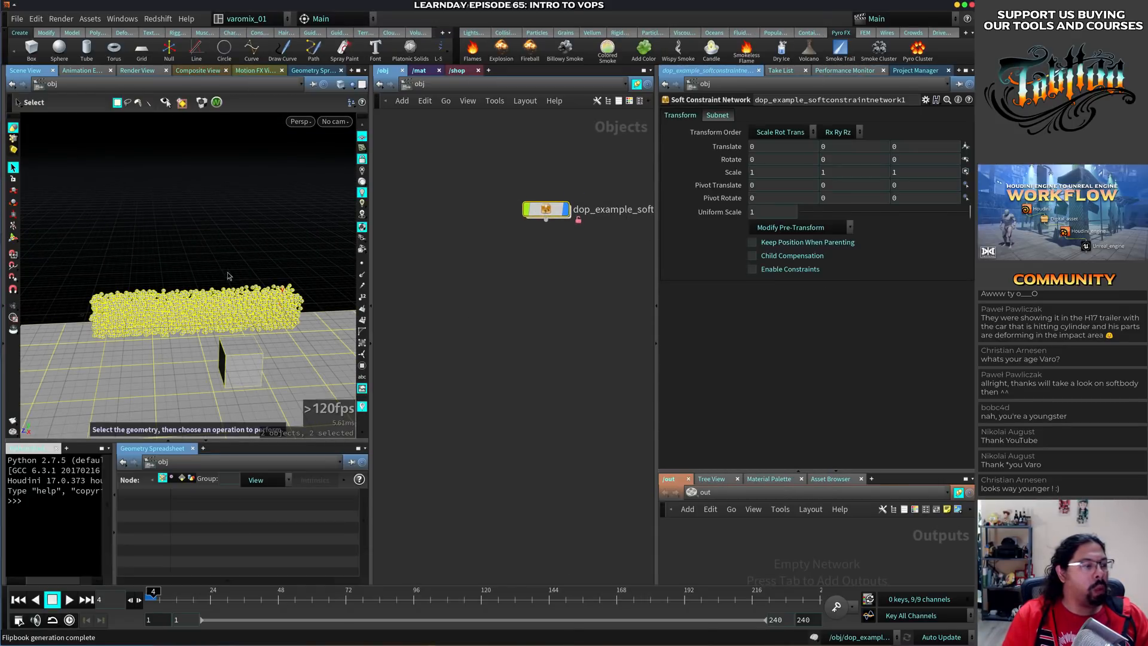
alt+middle_drag(230, 275, 233, 221)
scroll(233, 221, up, 2)
key(ctrl+Up)
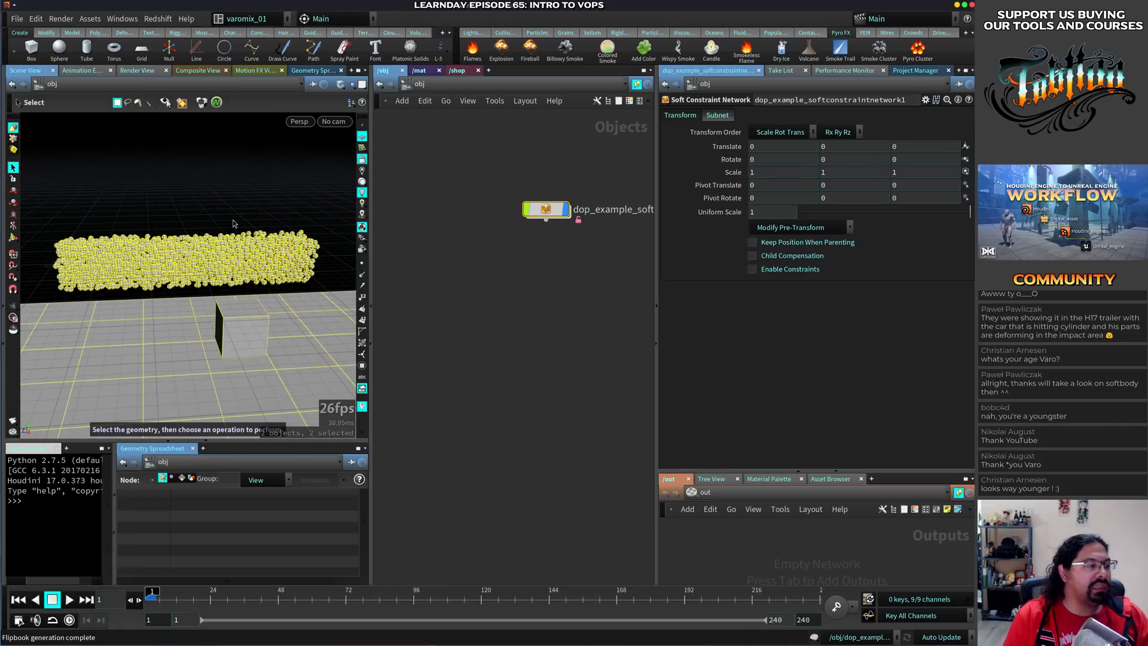
key(Up)
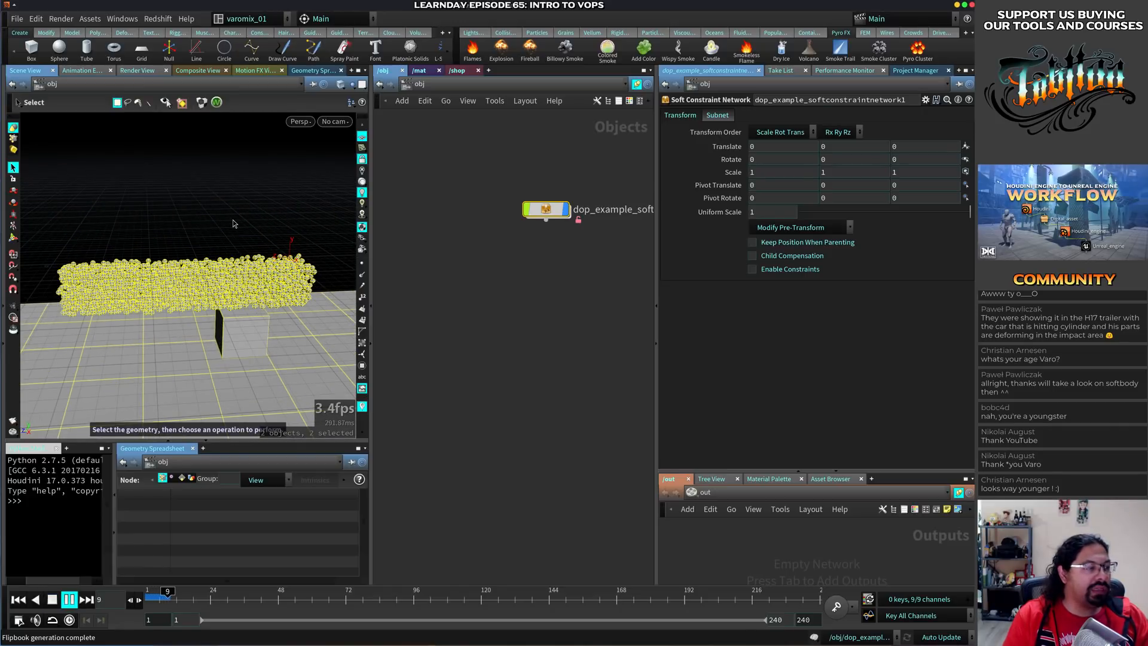
key(Up)
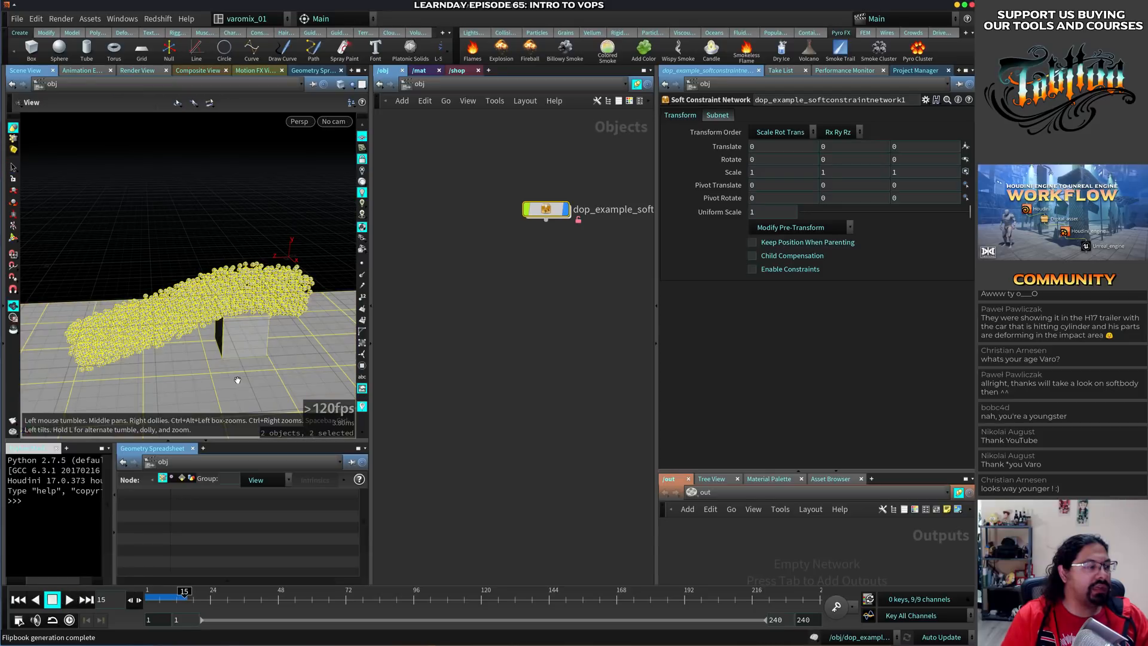
Deselect the example node and replay the soft constraint simulation from the first frame with a wider area of ground in view
alt+middle_drag(237, 380, 226, 304)
click(425, 245)
key(ctrl+Up)
key(Up)
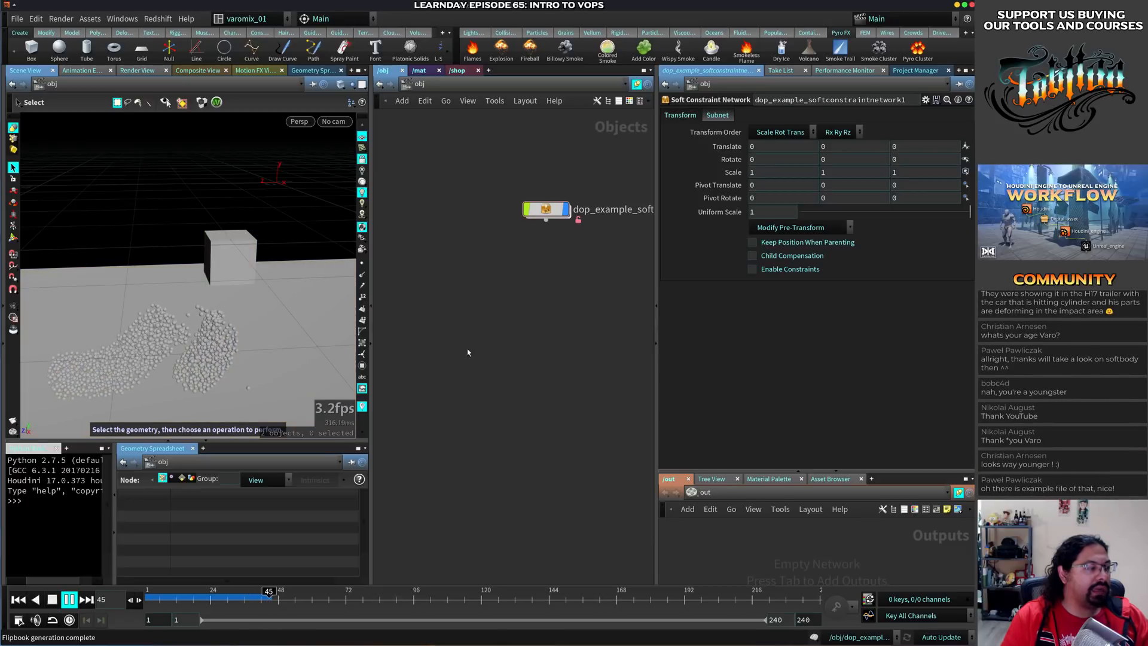
alt+middle_drag(240, 306, 249, 236)
Return to the first frame and open the sim geometry network inside the soft constraint example
key(ctrl+Up)
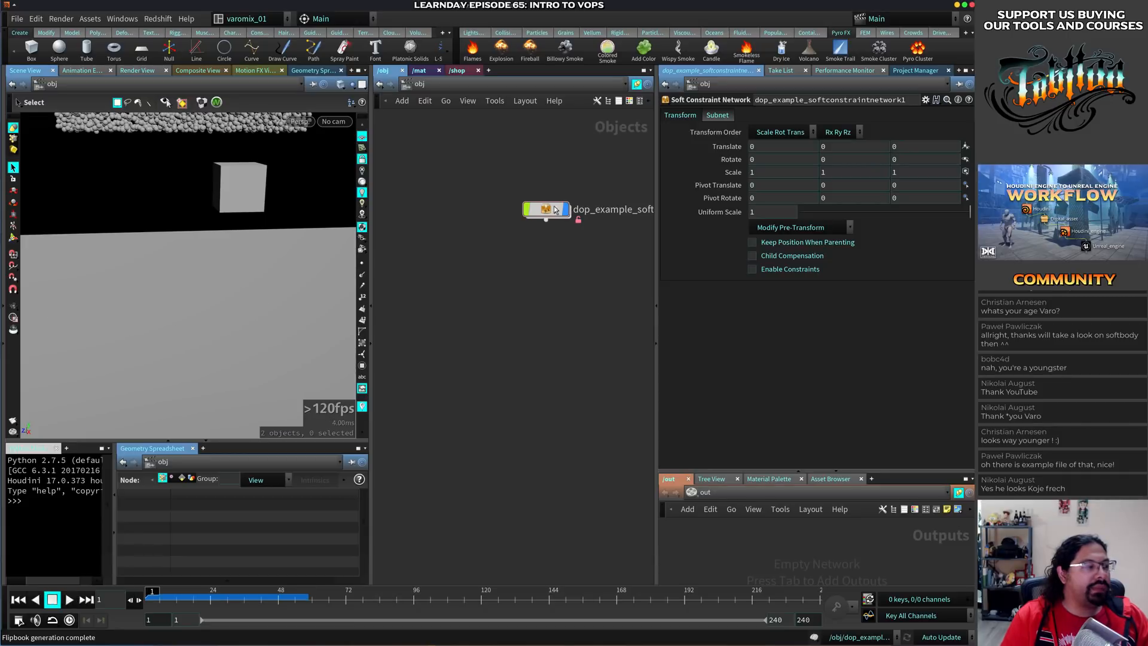
double_click(554, 209)
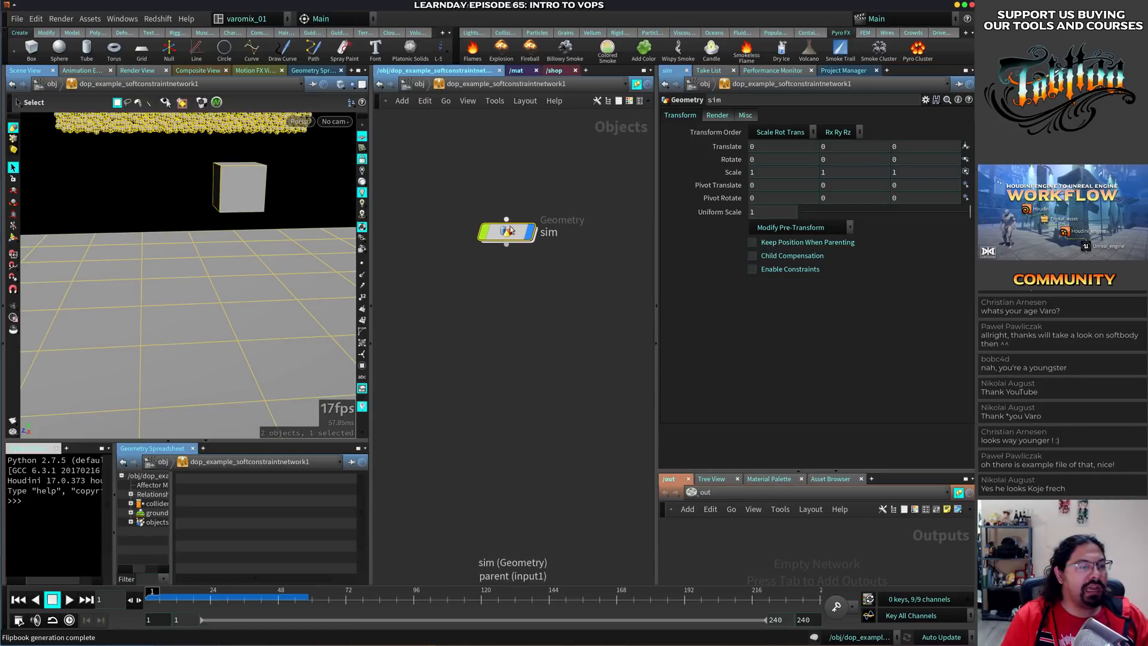
double_click(508, 231)
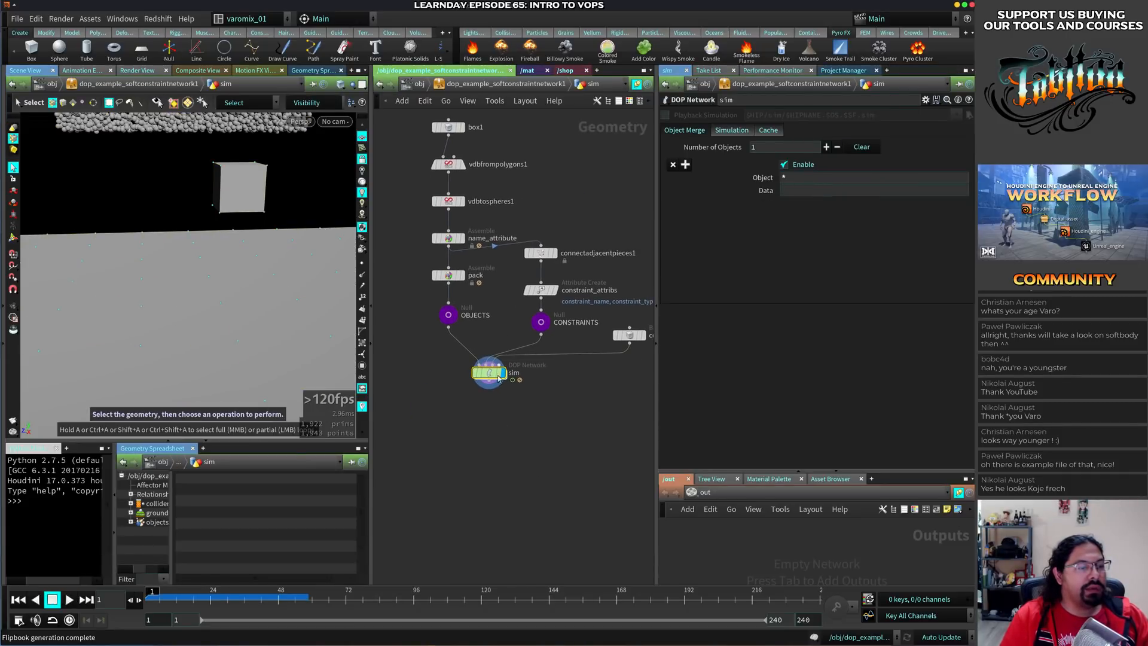
Open the sim DOP network and inspect the settings of the soft_constraint and break_constraints nodes
double_click(496, 375)
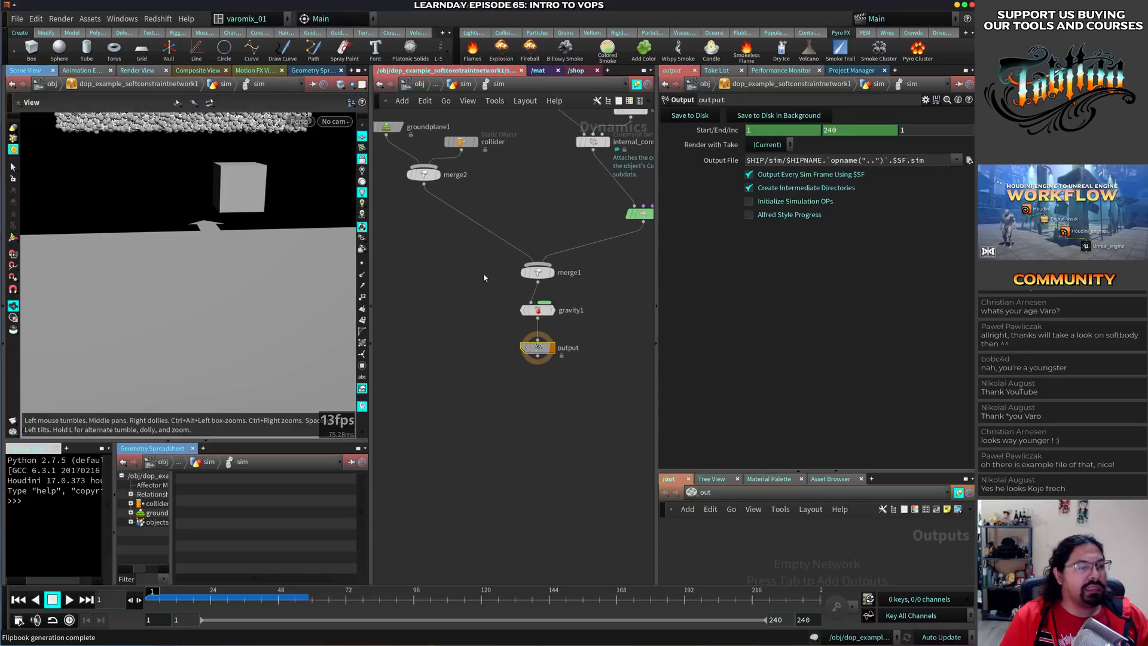
drag(371, 287, 273, 290)
click(483, 210)
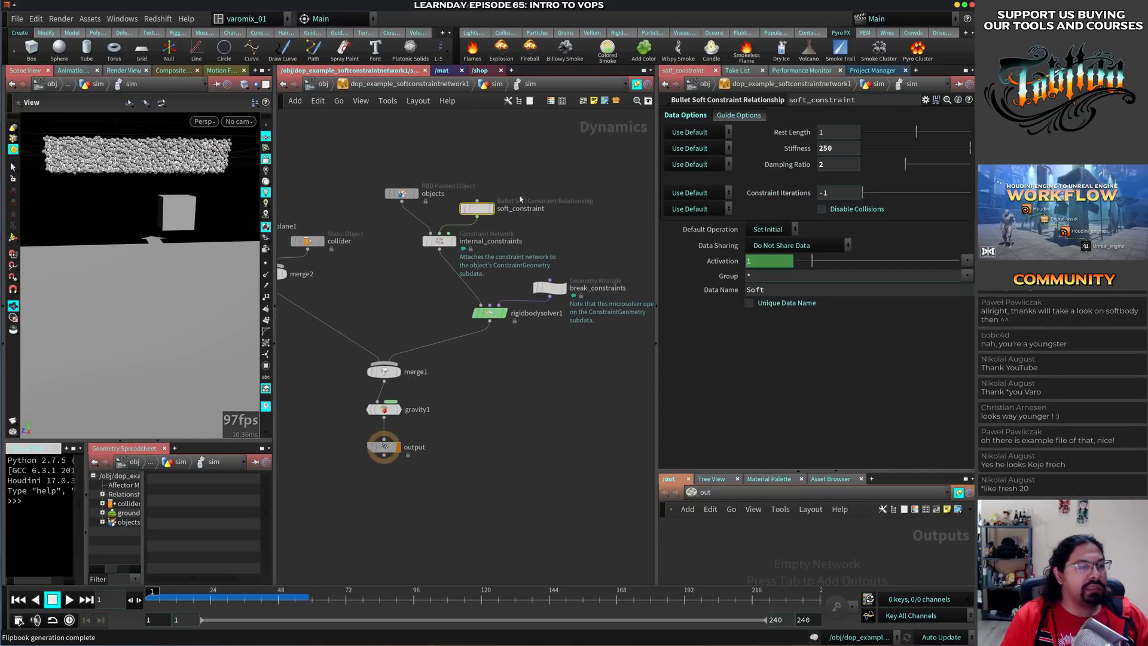
click(440, 241)
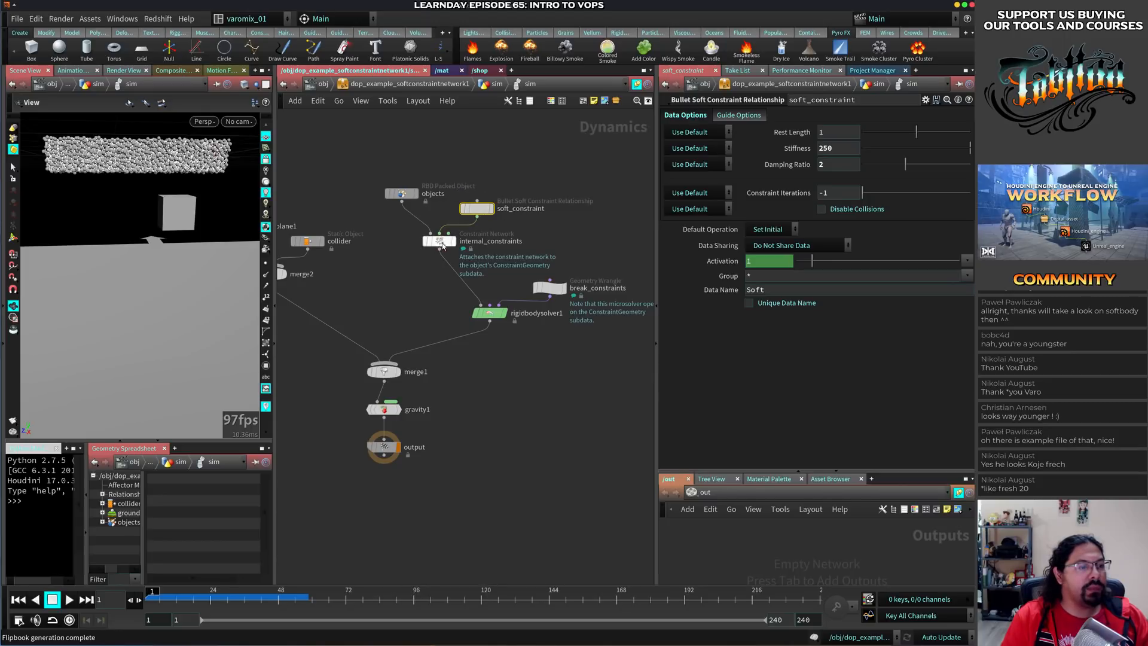
click(553, 288)
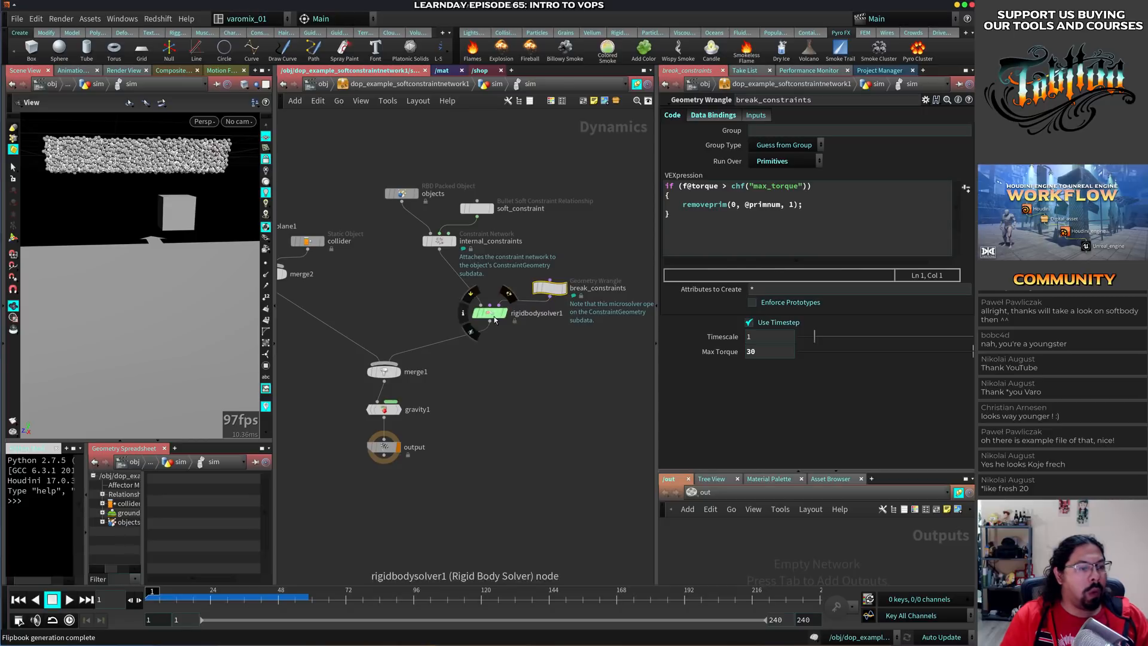
Inspect the rigidbodysolver1 settings and see how the solver connects to the rest of the dynamics network
drag(489, 313, 486, 319)
scroll(507, 365, up, 4)
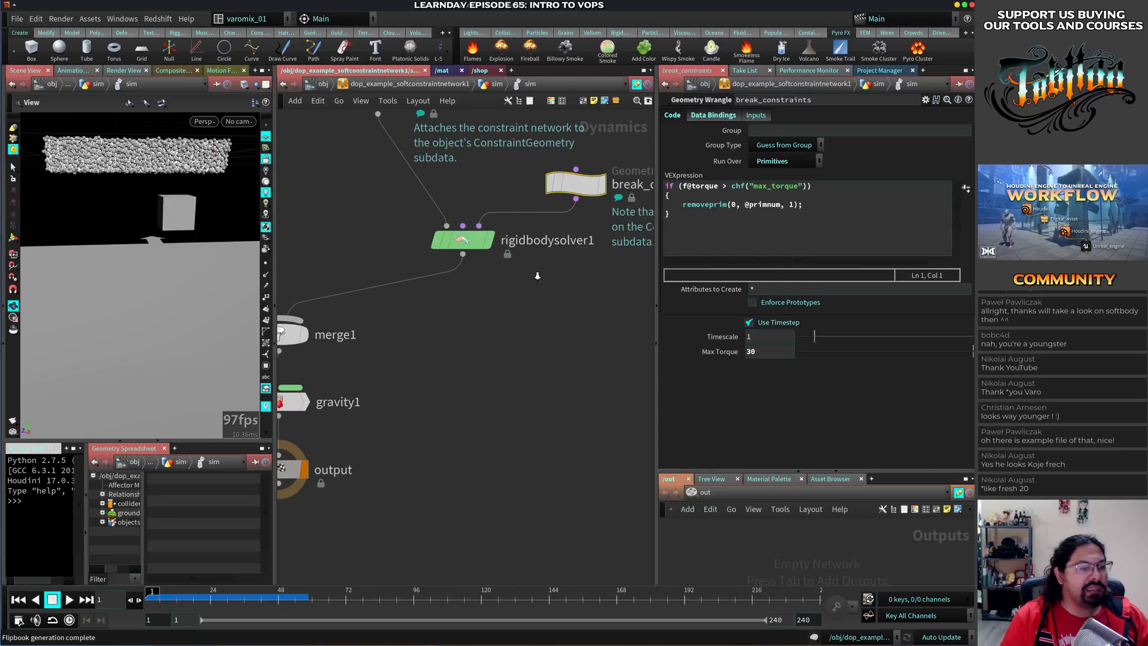
click(463, 240)
scroll(483, 291, down, 5)
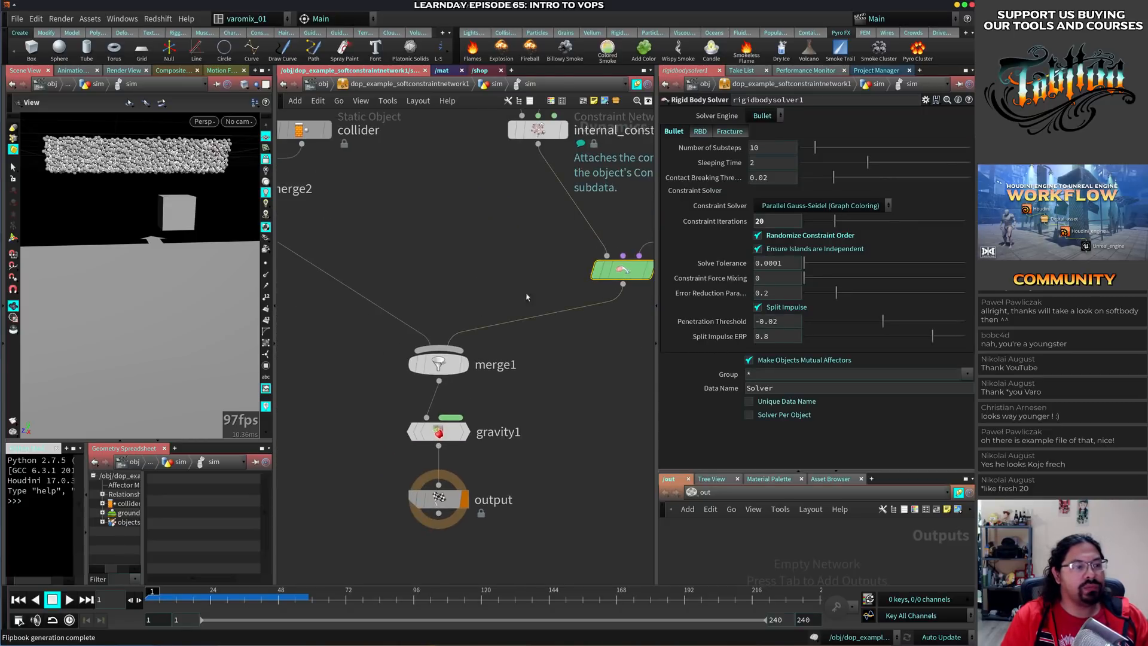
middle_drag(555, 346, 526, 339)
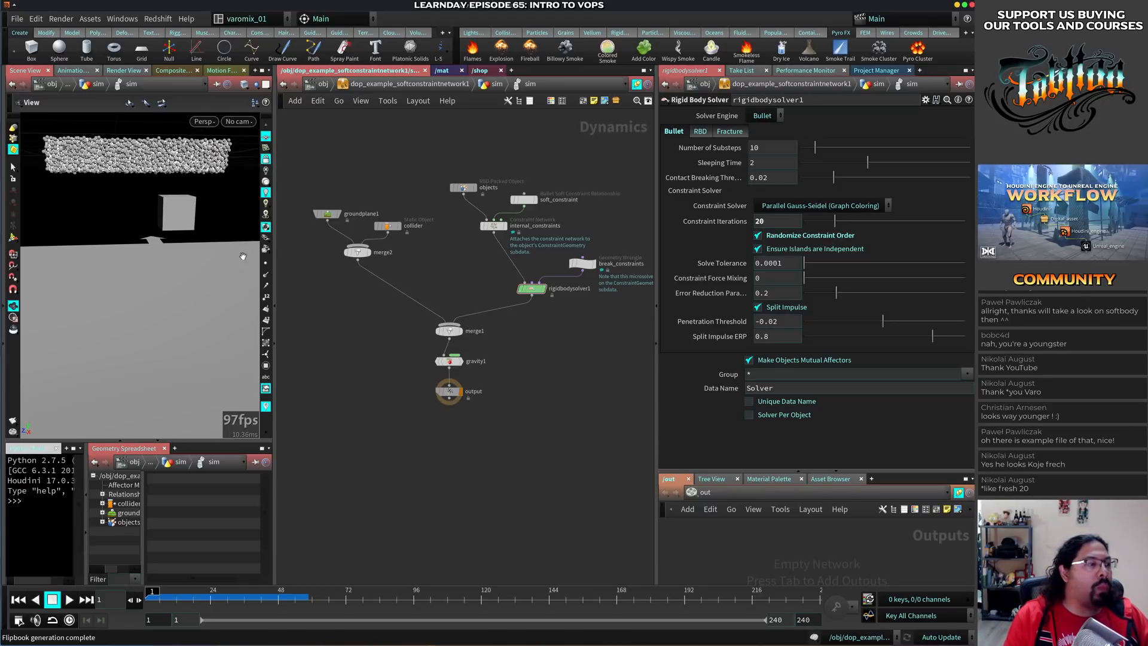
Change the viewport lighting, play the soft constraint simulation, and return to the first frame
click(267, 159)
middle_drag(200, 231, 198, 268)
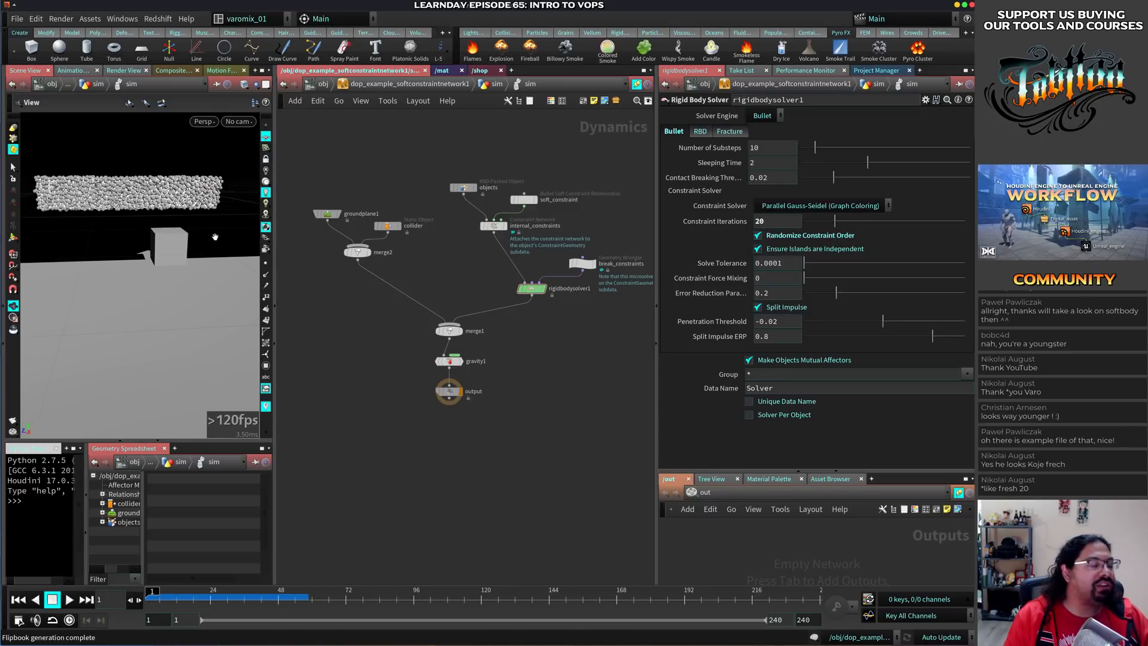
key(Up)
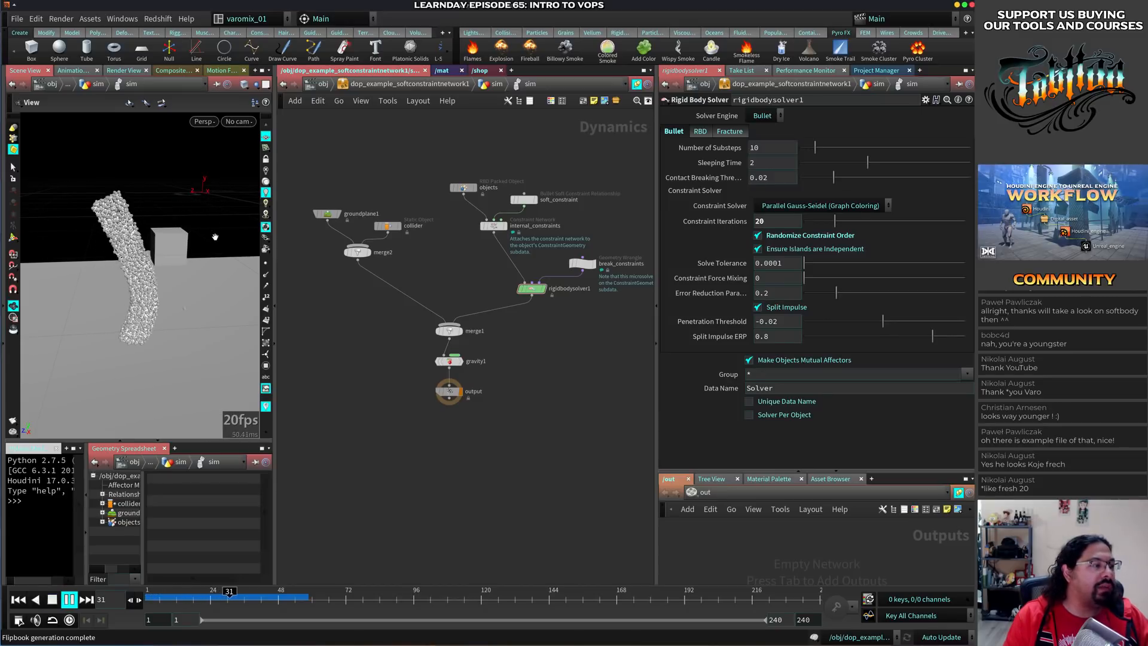
key(Up)
key(ctrl+Up)
Go back up to the geometry network containing sim and display the original box1 beam
key(u)
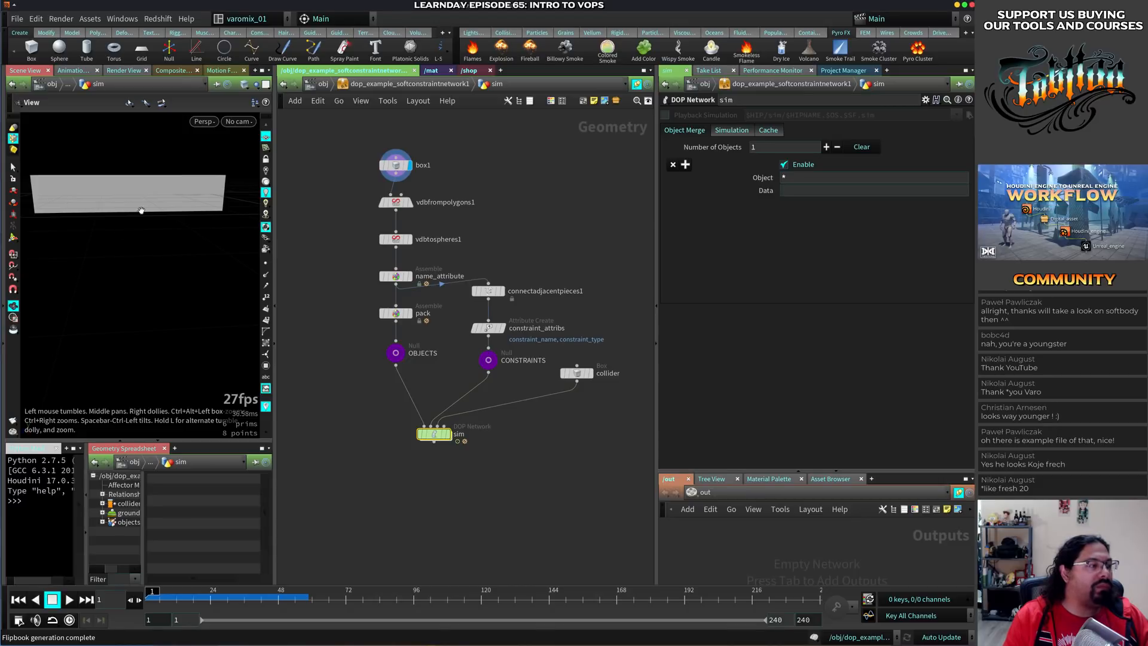
drag(141, 211, 202, 232)
middle_drag(406, 450, 405, 350)
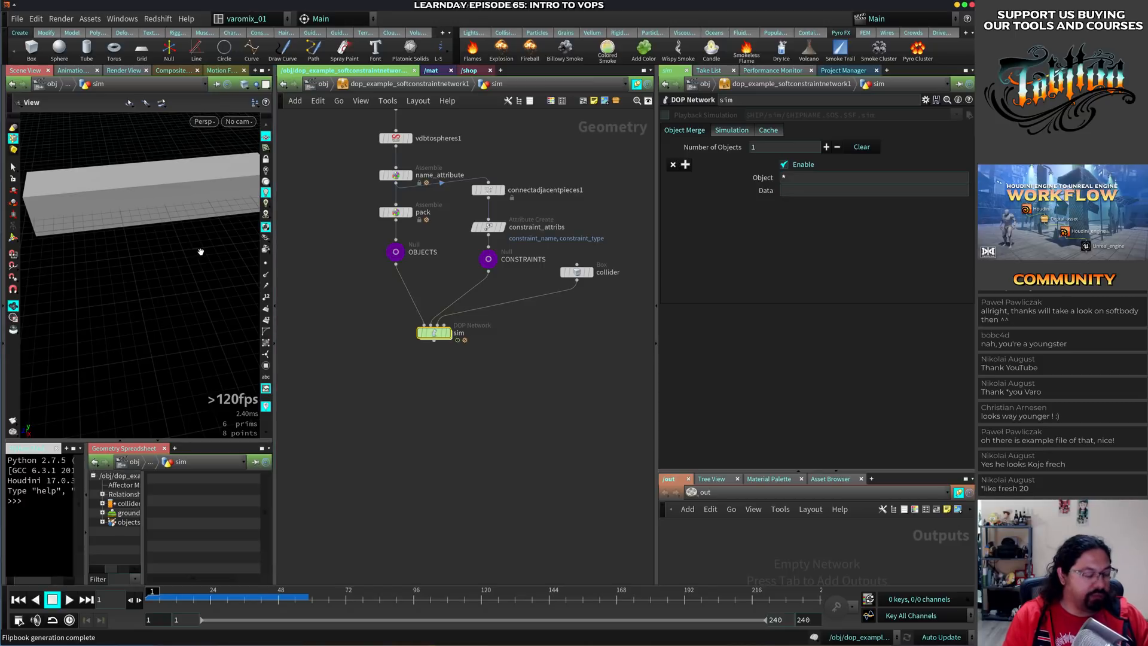
key(w)
key(w)
middle_drag(380, 173, 405, 275)
Set box1's axis divisions to 52 in all three directions and show the beam in wire-over-shaded mode
click(417, 173)
key(Tab)
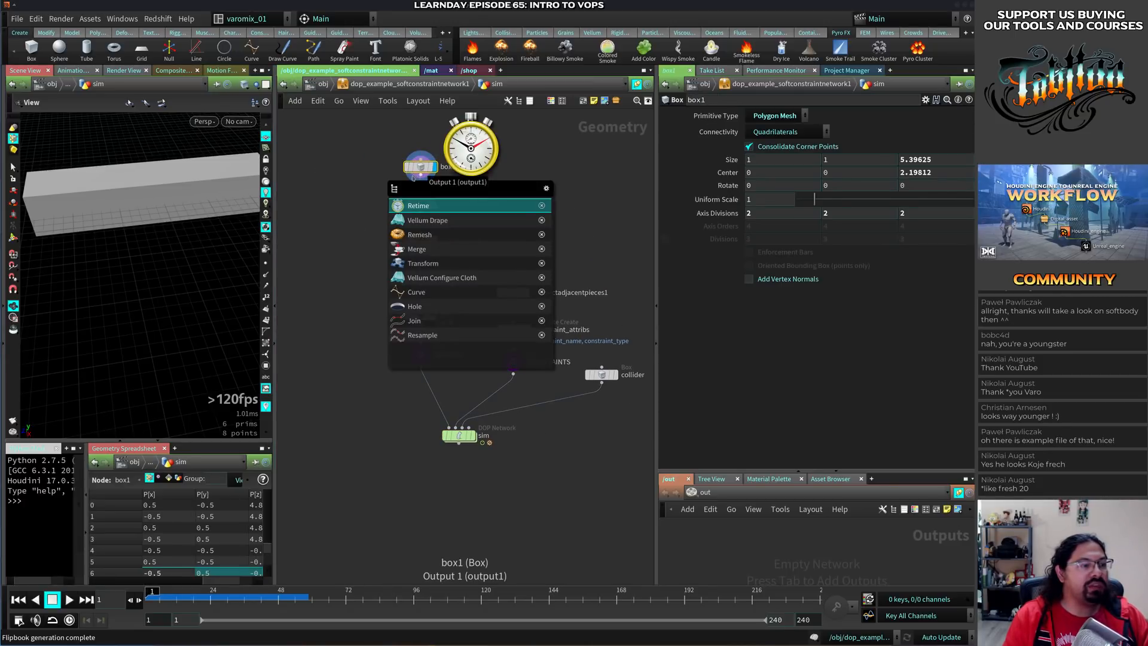
key(Escape)
middle_drag(729, 216, 783, 195)
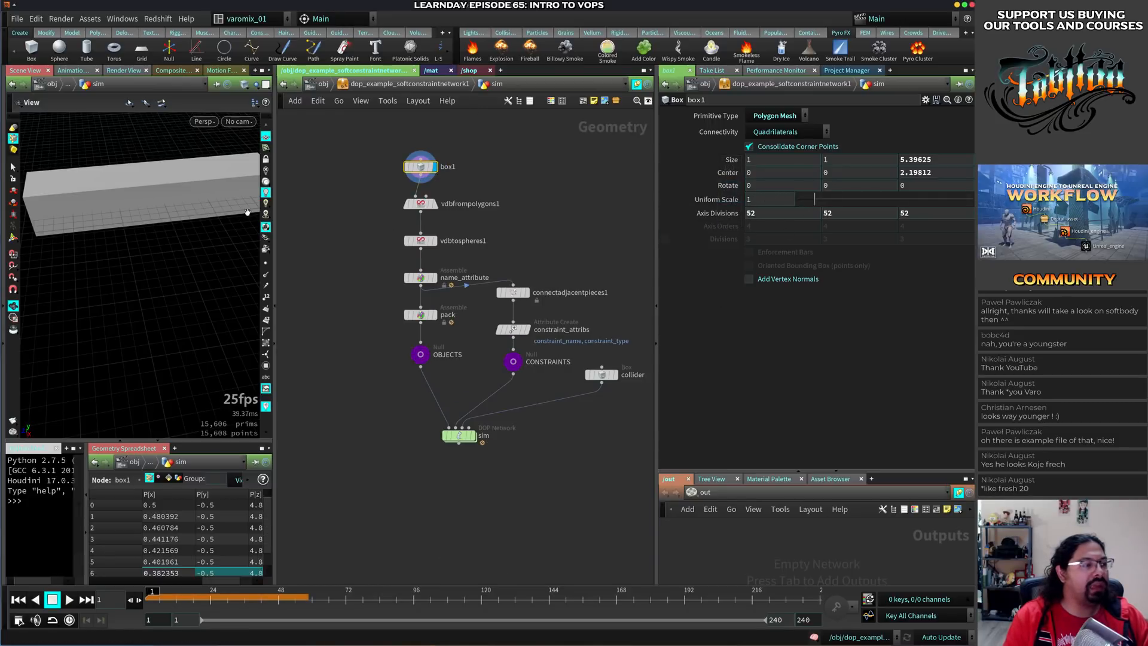
key(shift+w)
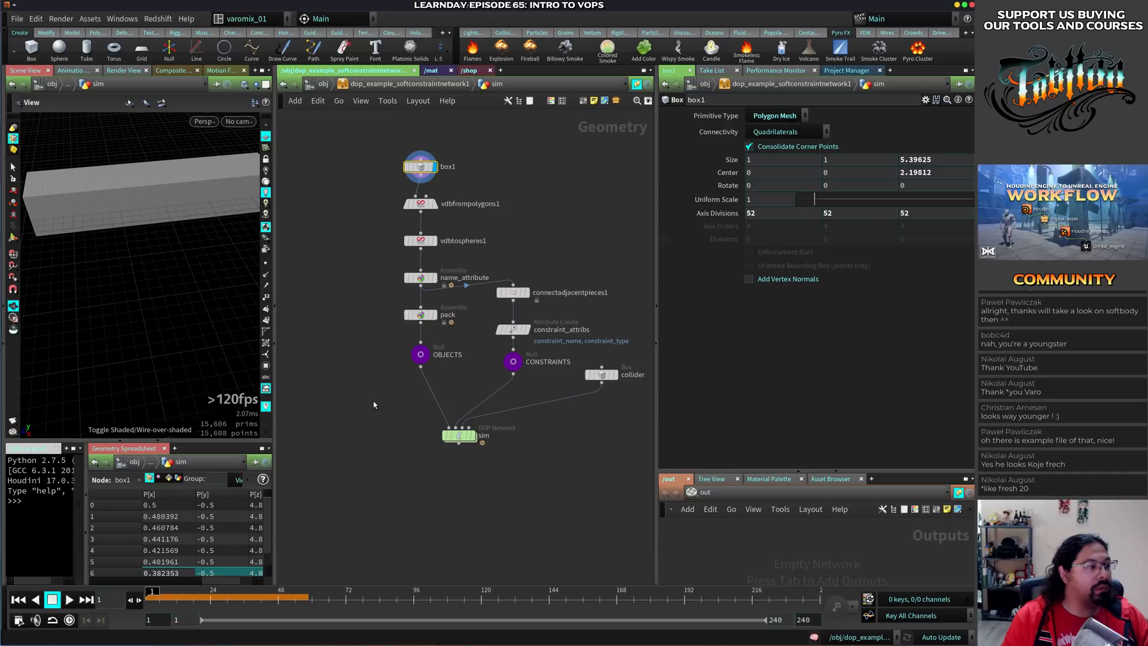
right_drag(192, 313, 225, 228)
drag(226, 228, 143, 220)
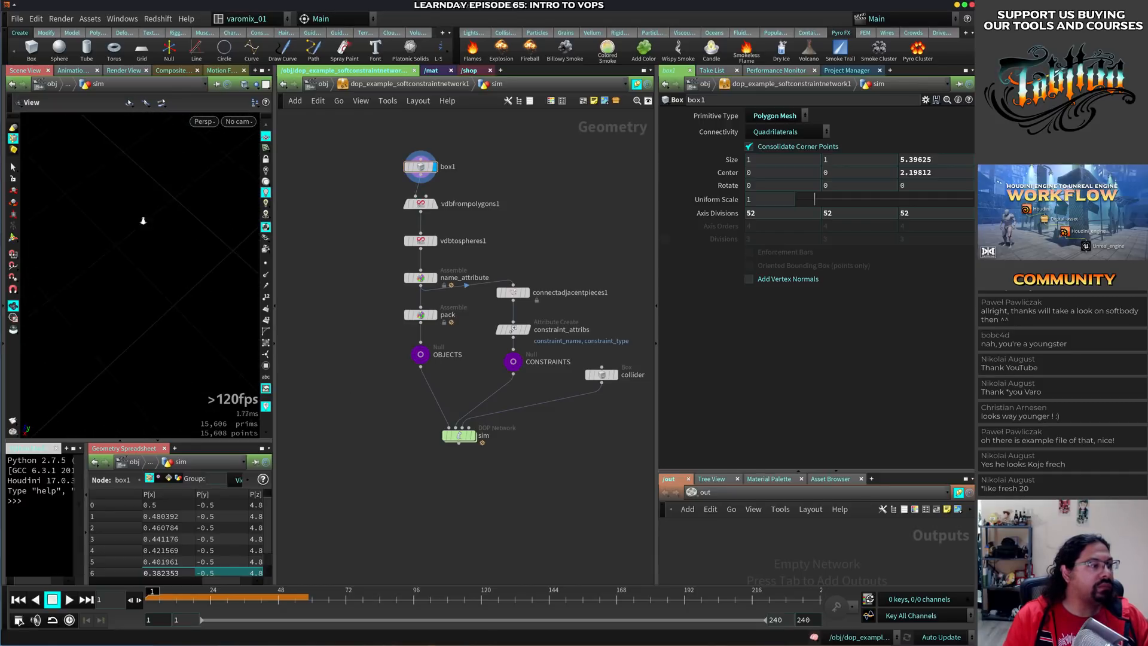
key(h)
Add a Point Deform node to the network just below the sim node
key(Tab)
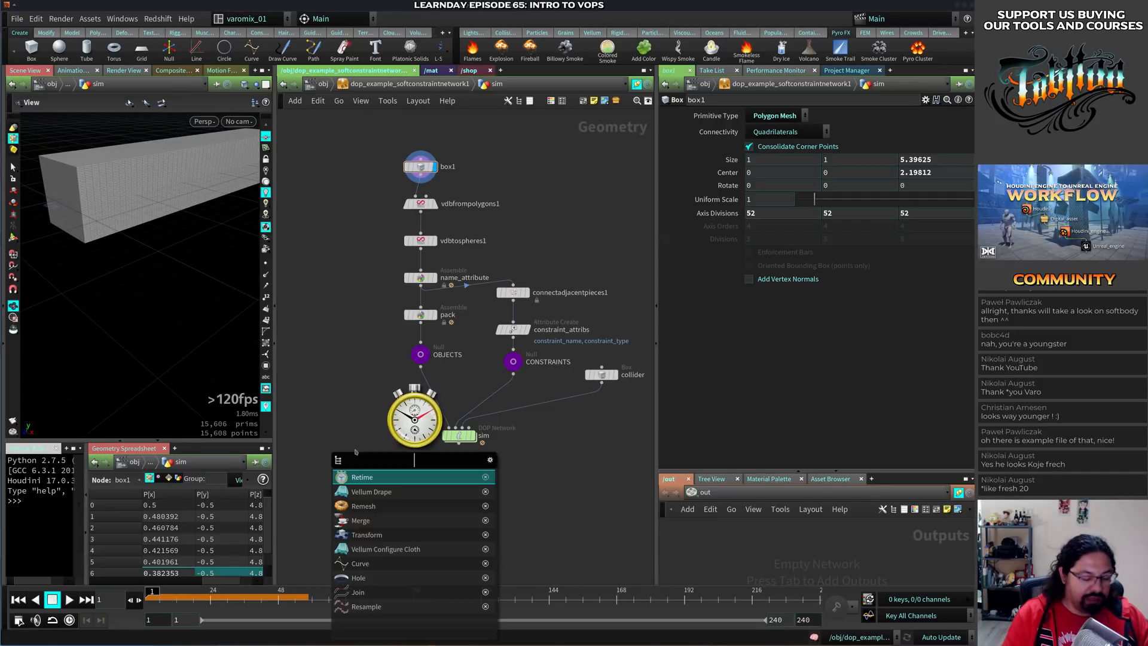
text(poin)
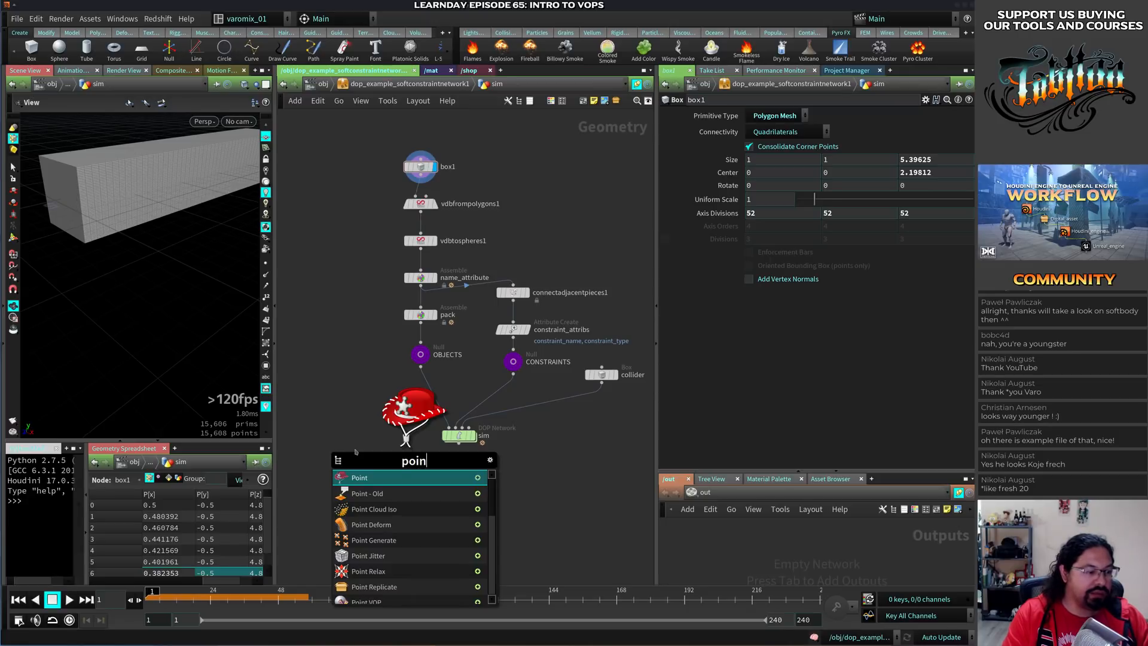
key(Down)
key(Down)
key(Down)
key(Return)
click(393, 466)
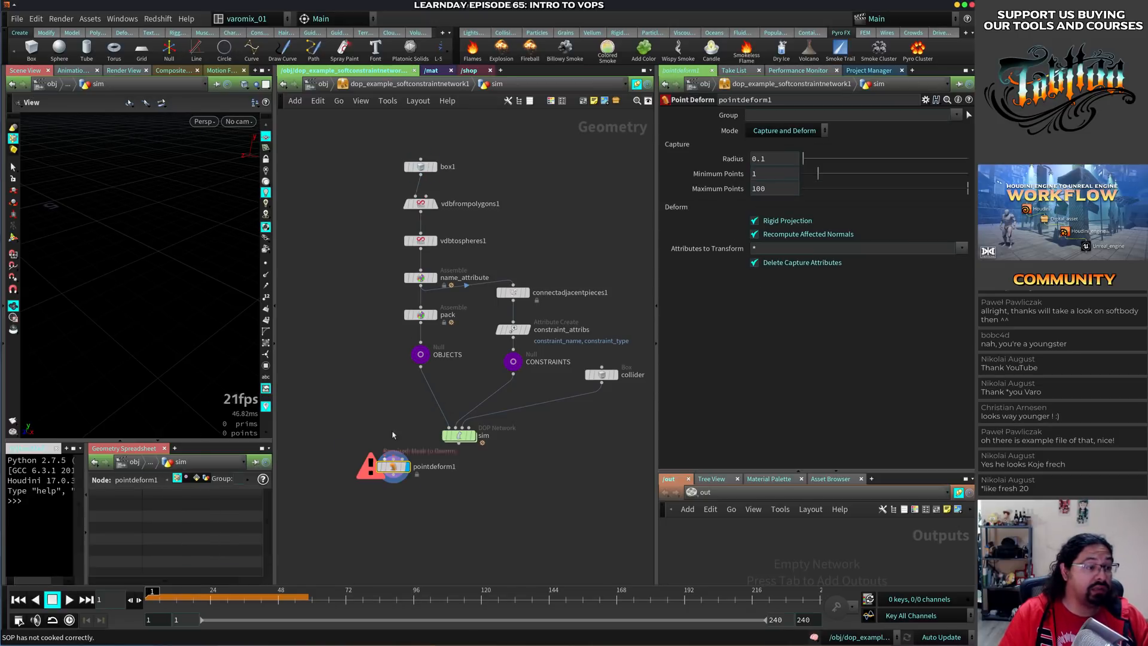
Wire box1 into the Point Deform's geometry and rest lattice inputs, and the sim output into its deformed lattice input
click(420, 174)
click(385, 455)
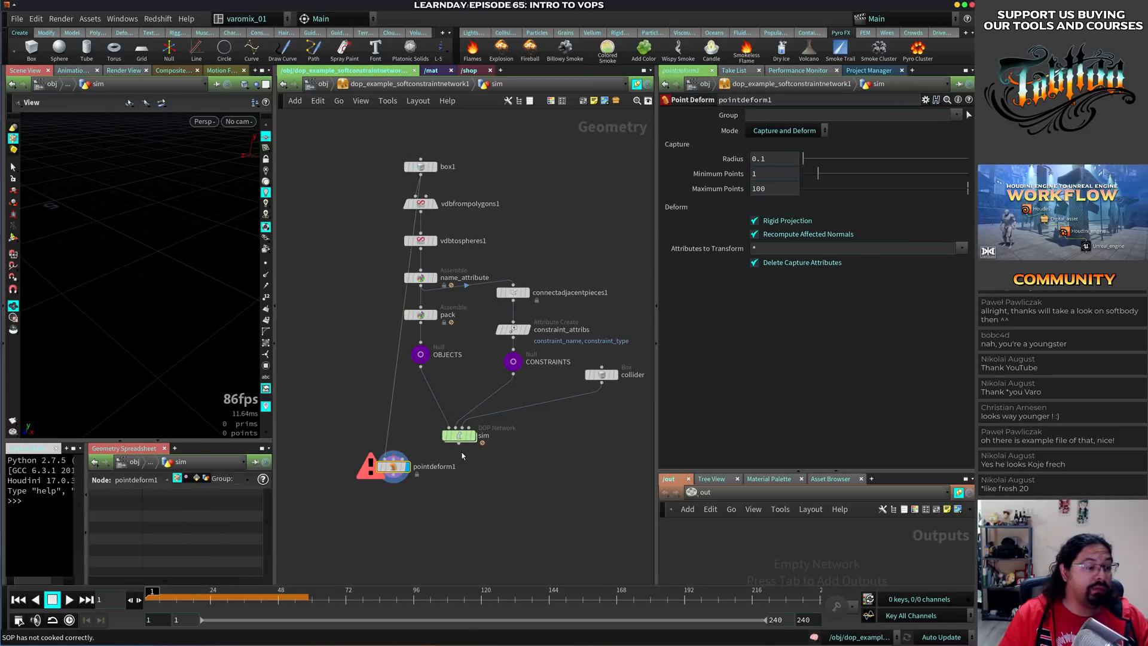
drag(385, 464, 416, 488)
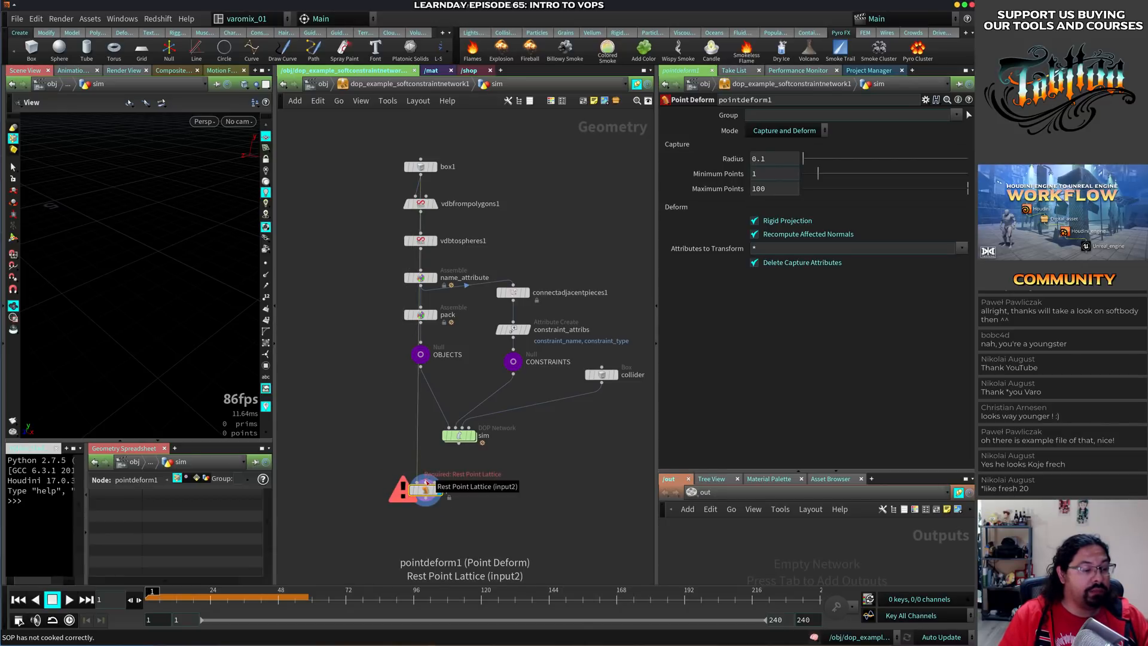
drag(426, 483, 378, 479)
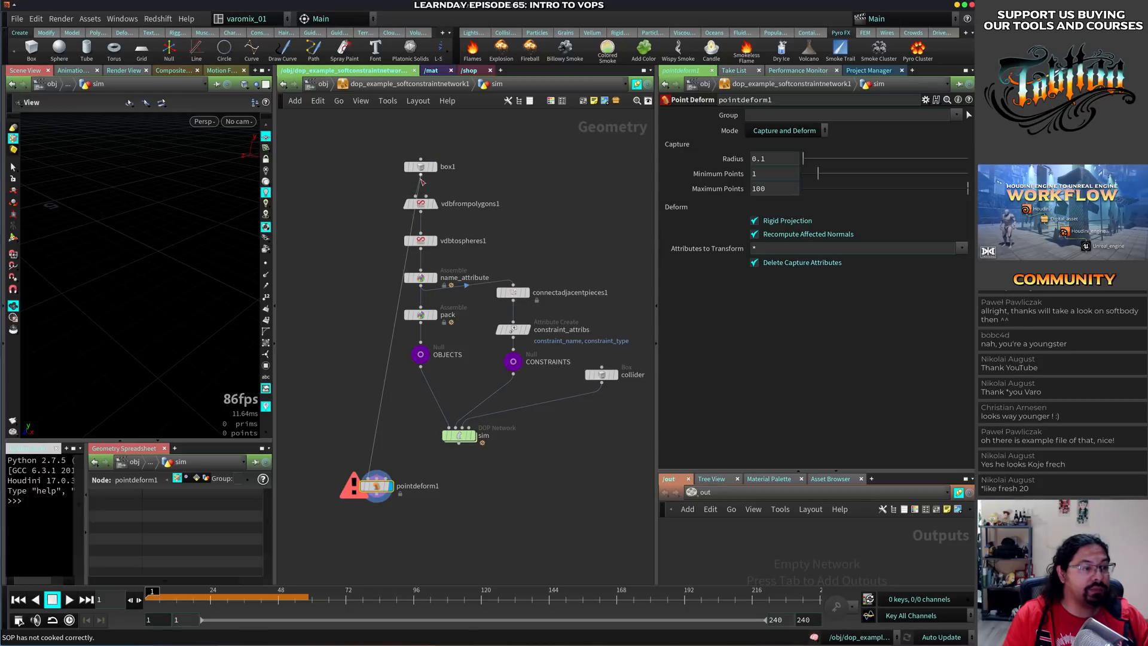
click(420, 174)
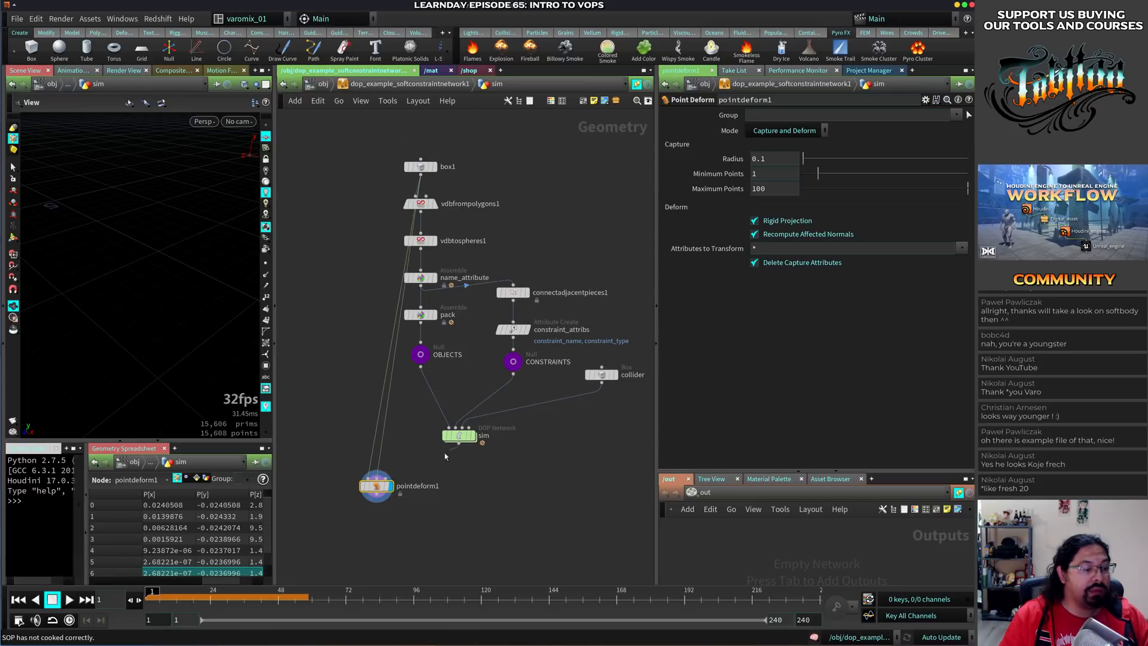
click(385, 479)
drag(371, 490, 428, 494)
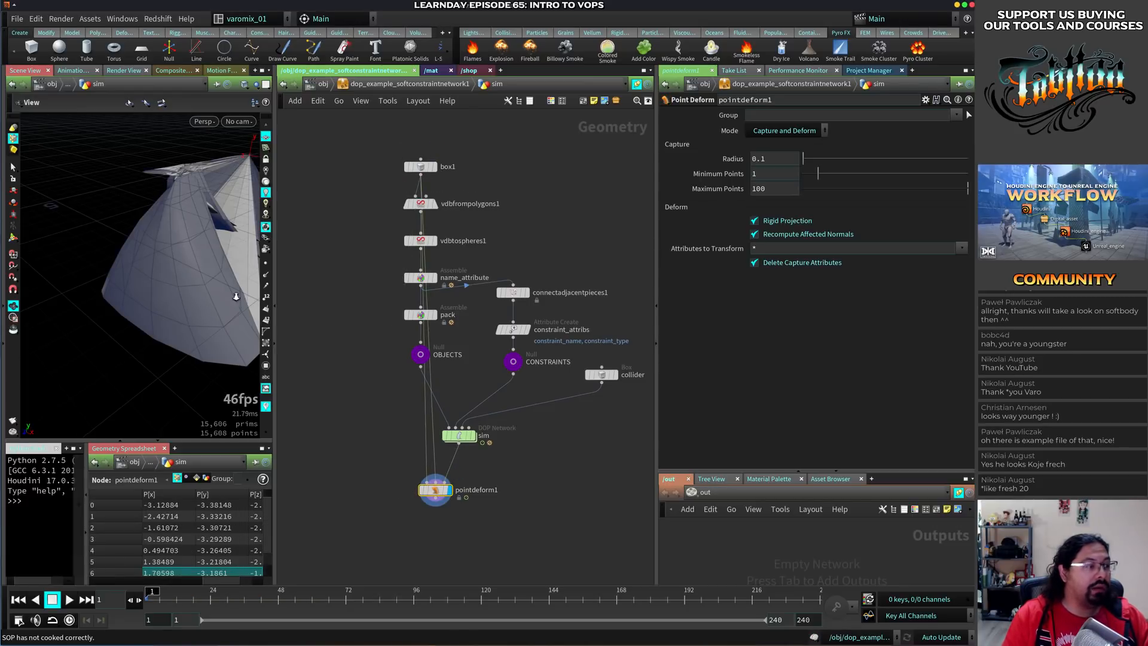
Examine the Point Deform result from another angle, play the animation, and return to the first frame
drag(233, 294, 174, 323)
middle_drag(174, 322, 91, 311)
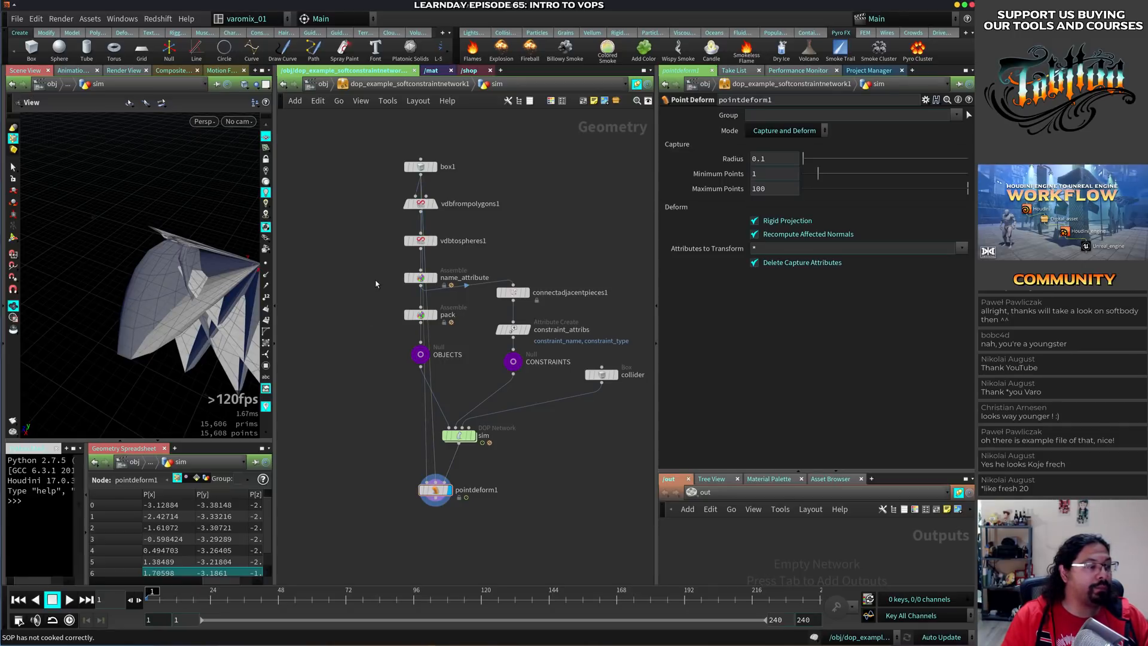
key(Up)
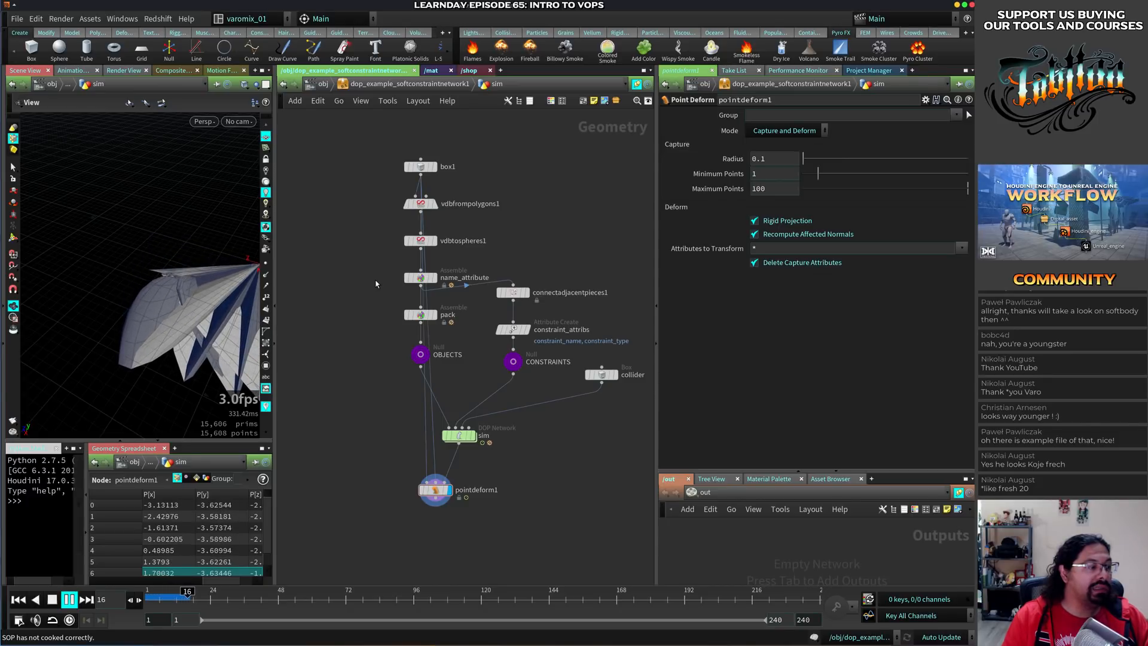
key(ctrl+Up)
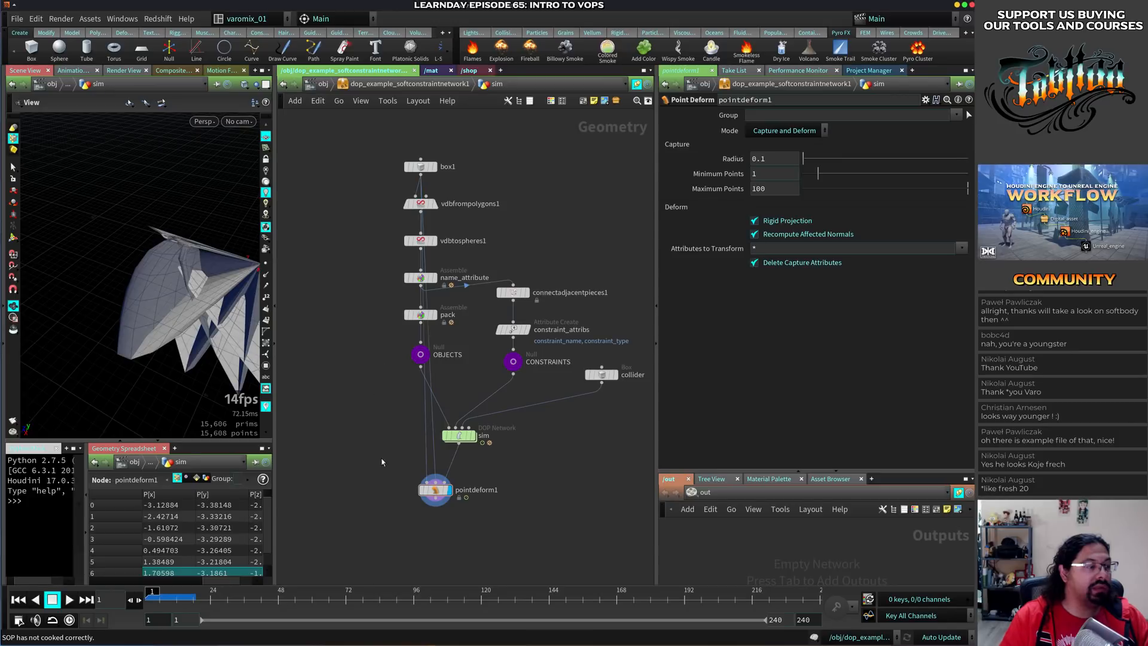
Move the Point Deform node aside and add a Cloth Capture node above it
drag(425, 492, 373, 501)
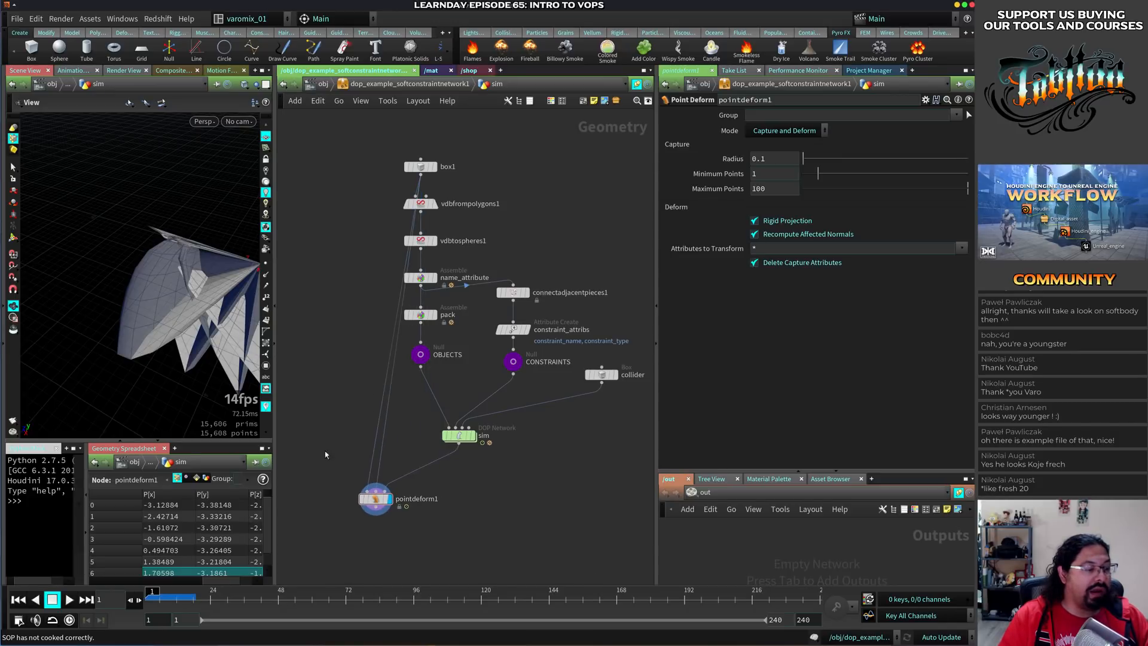
key(Tab)
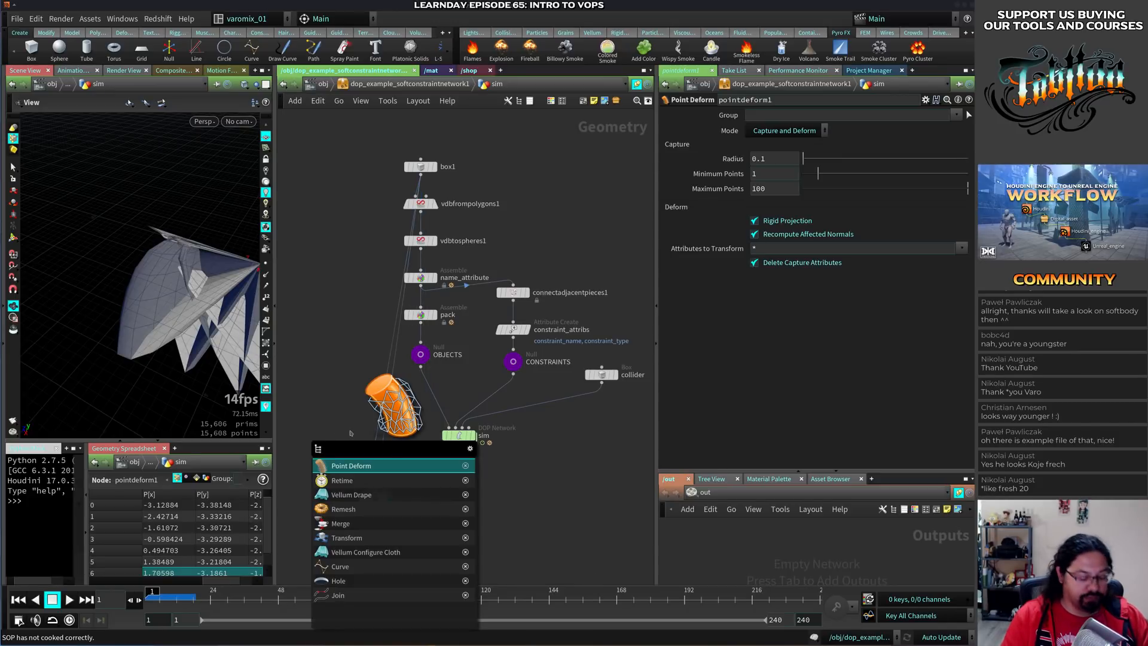
text(cloth)
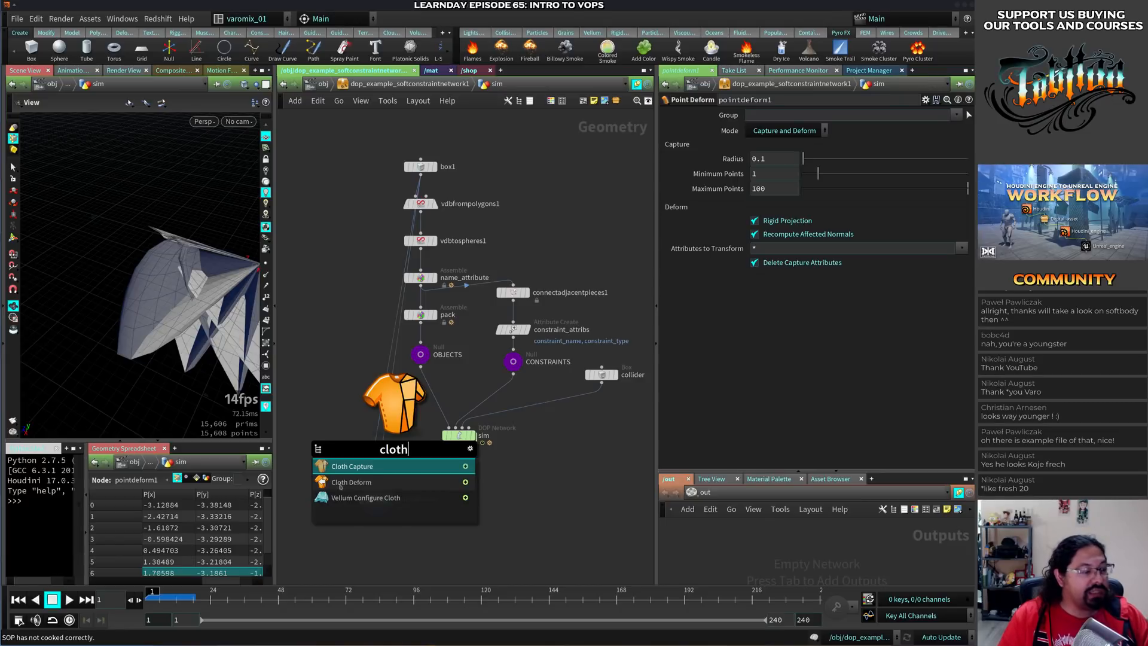
key(Return)
click(347, 464)
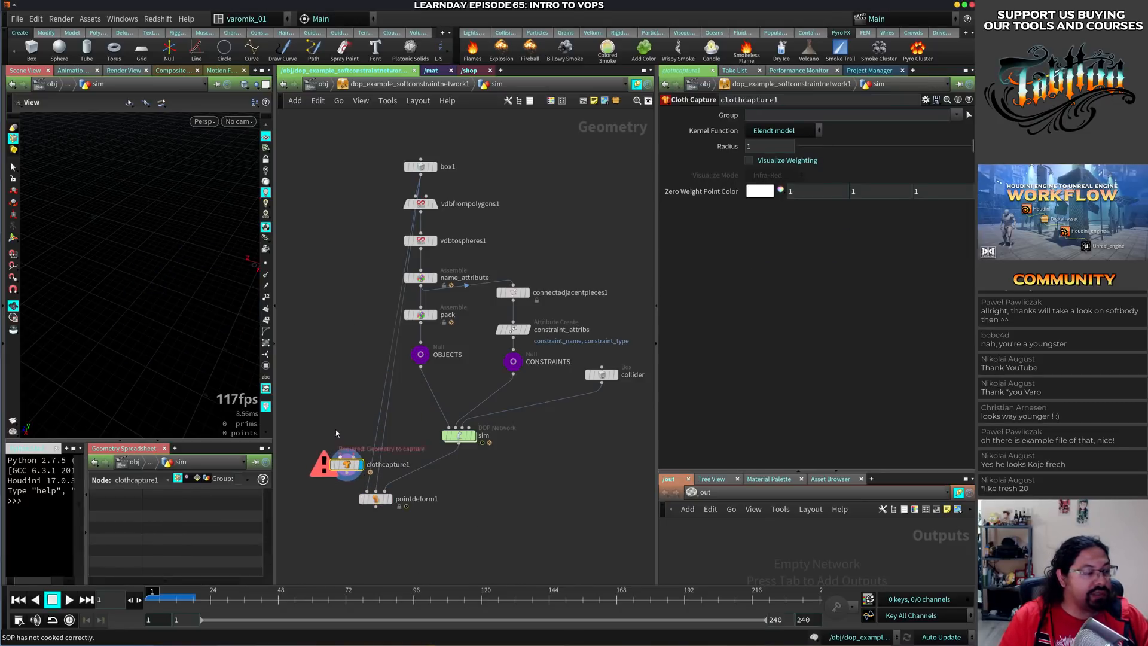
Wire box1 into the Cloth Capture's geometry input and the sim output into its cloth input, then inspect the result
click(420, 175)
click(350, 465)
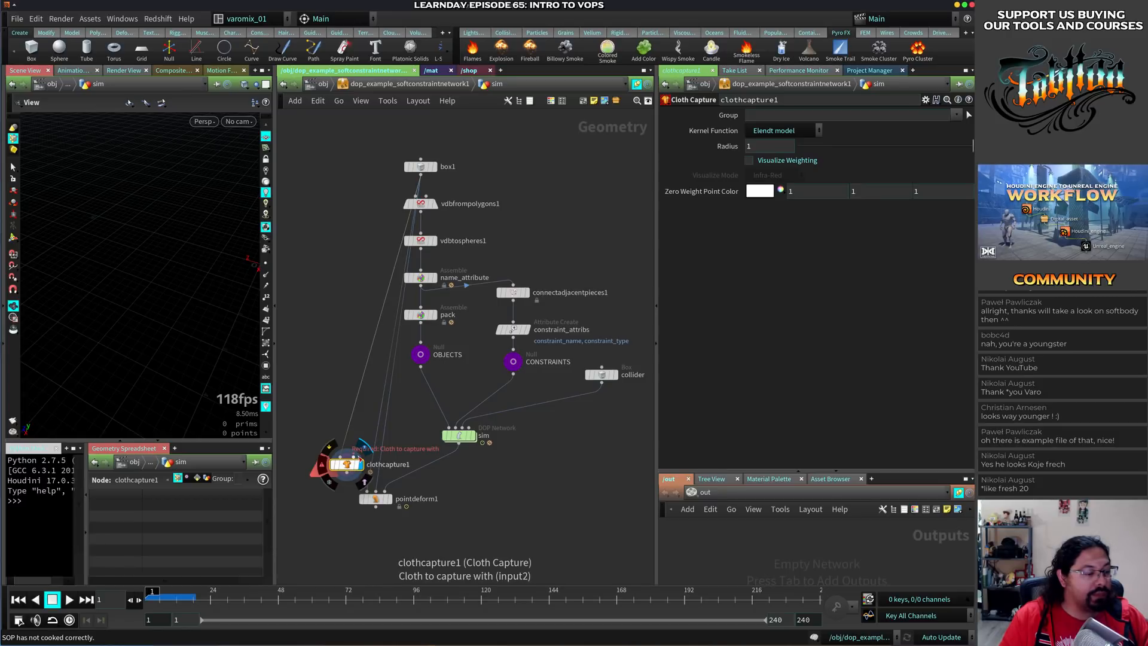
click(359, 458)
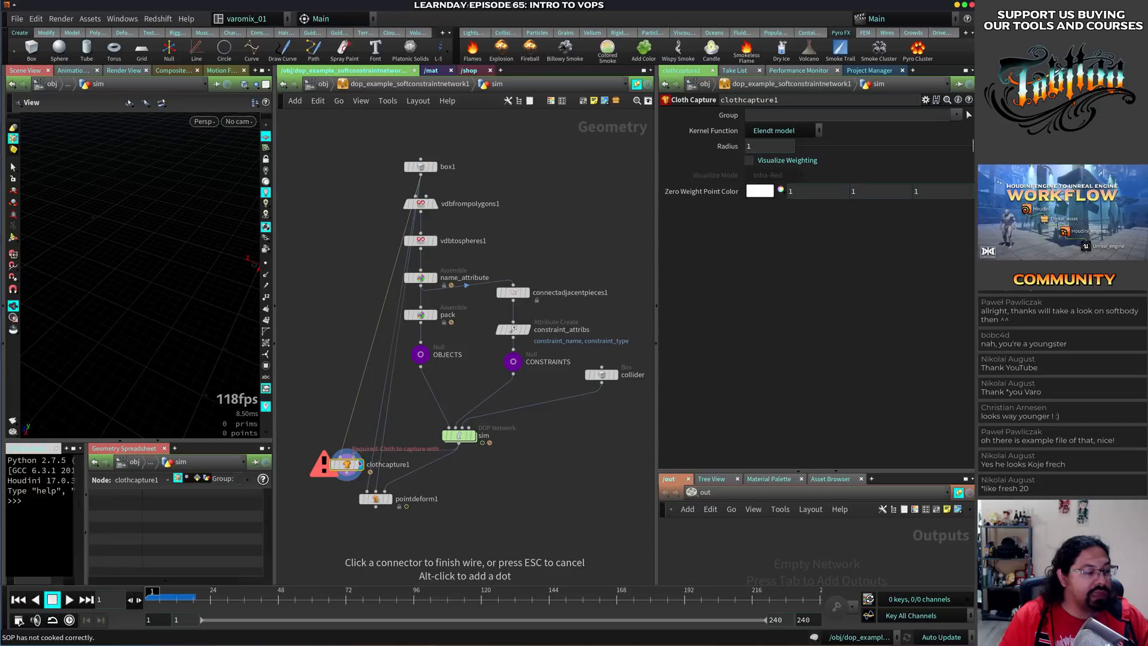
click(458, 443)
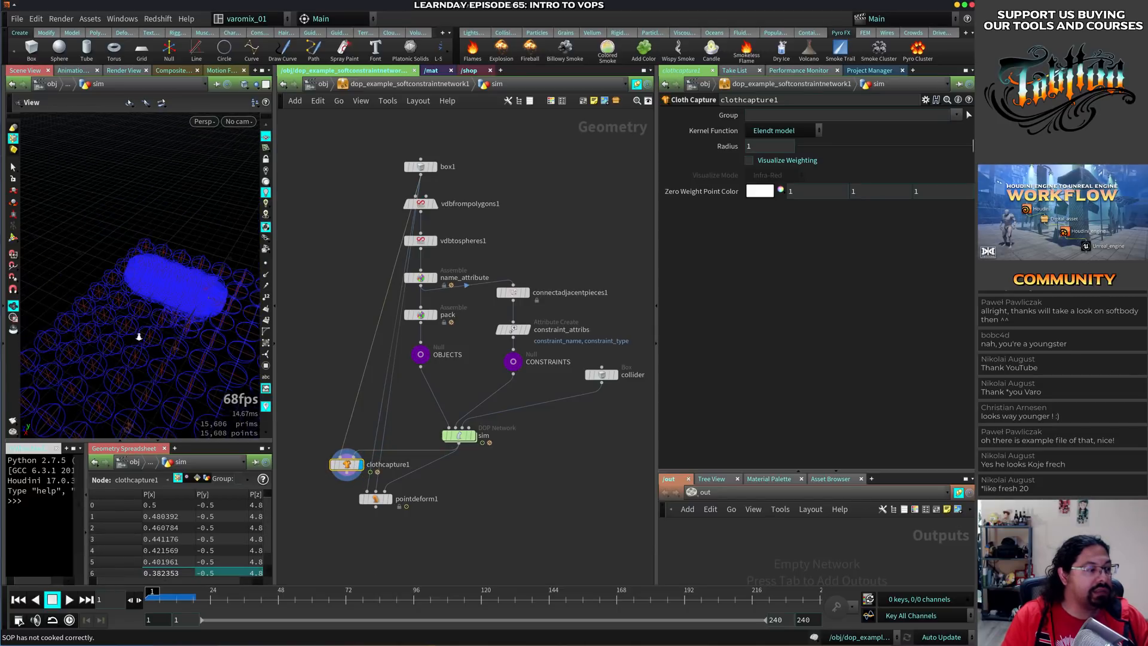
mouse_move(138, 336)
mouse_down()
mouse_move(159, 328)
mouse_move(149, 338)
mouse_up()
Open the sim DOP network to look up the RBD packed object's node name
click(458, 435)
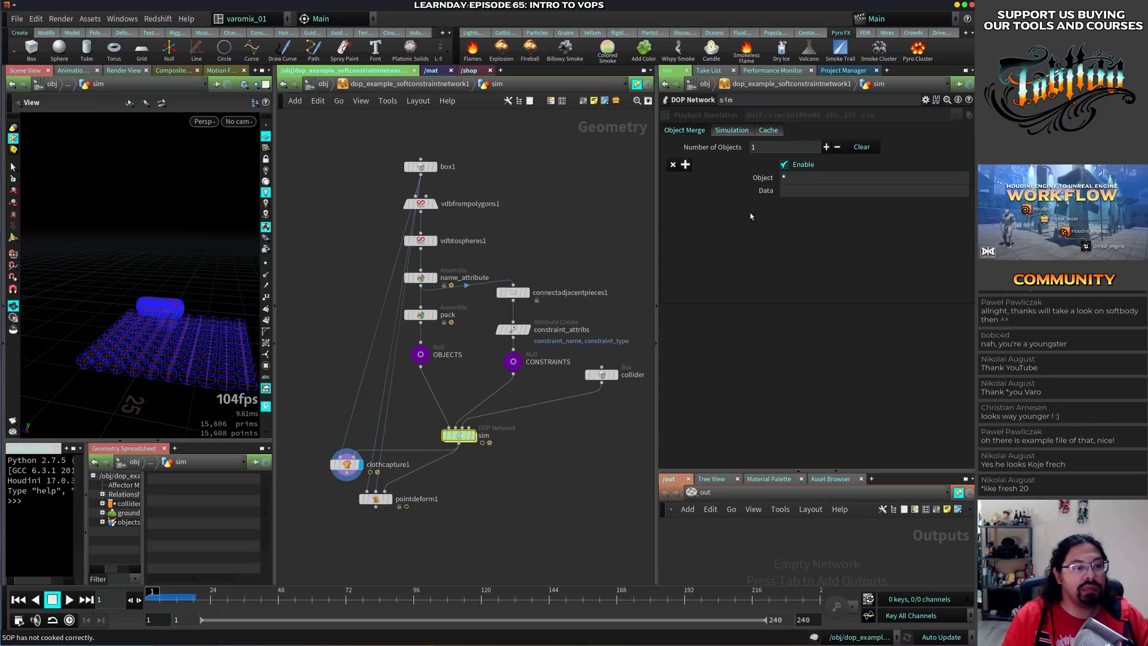
double_click(453, 437)
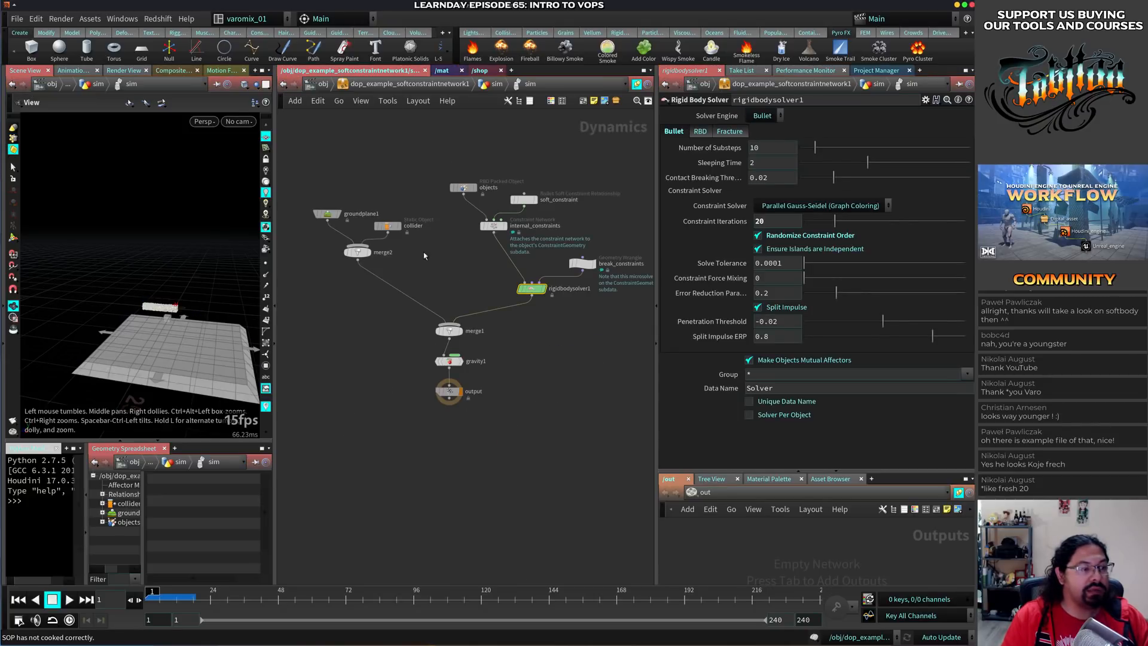
double_click(488, 188)
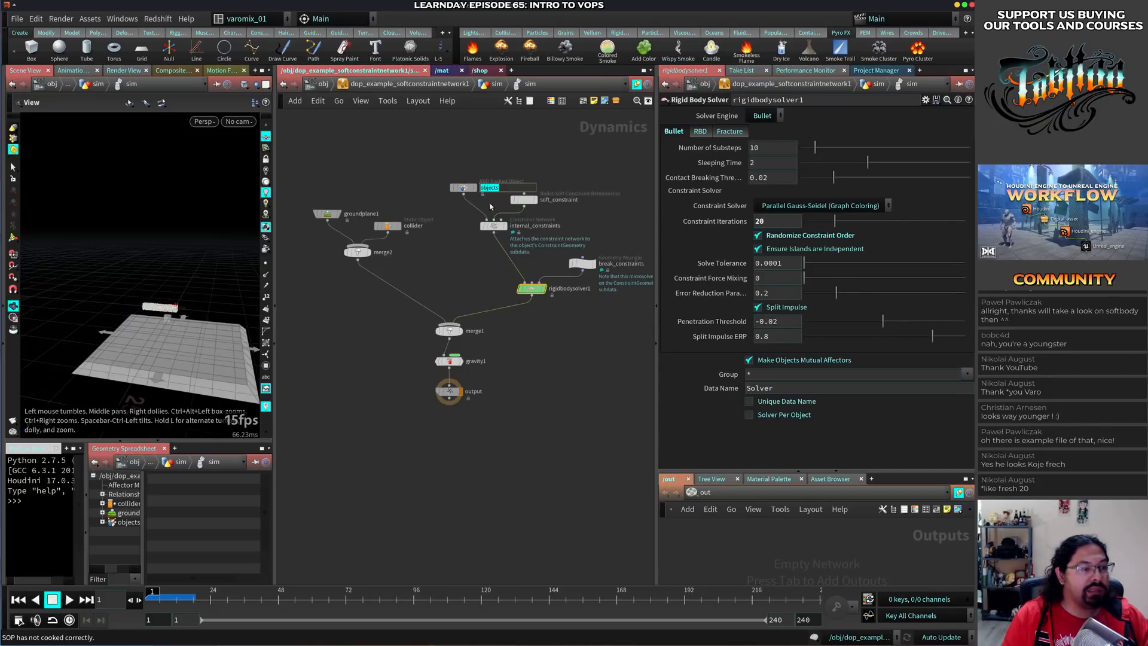
text(u)
key(Return)
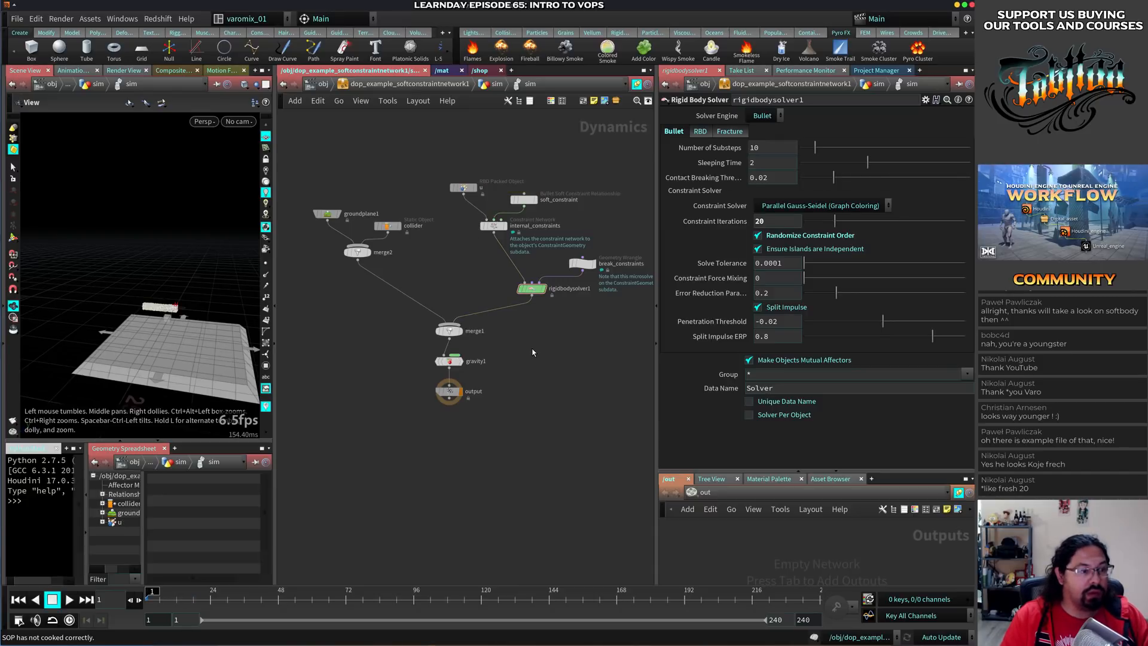
key(ctrl+z)
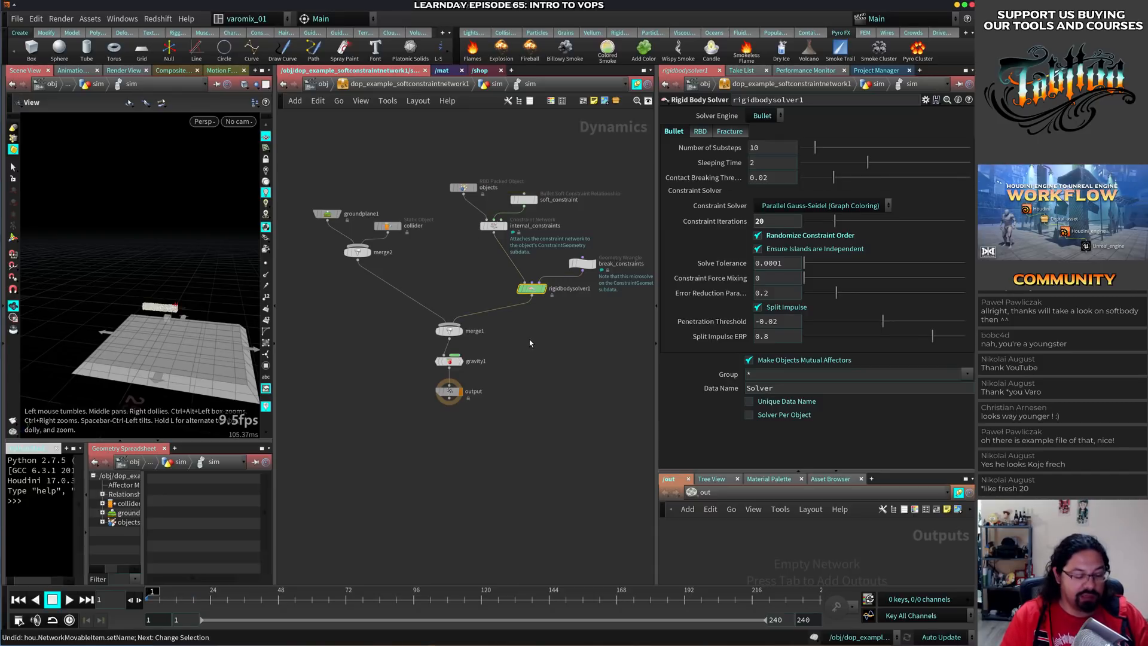
Return to the geometry network and restrict the sim node's Object Merge to the object named objects
key(u)
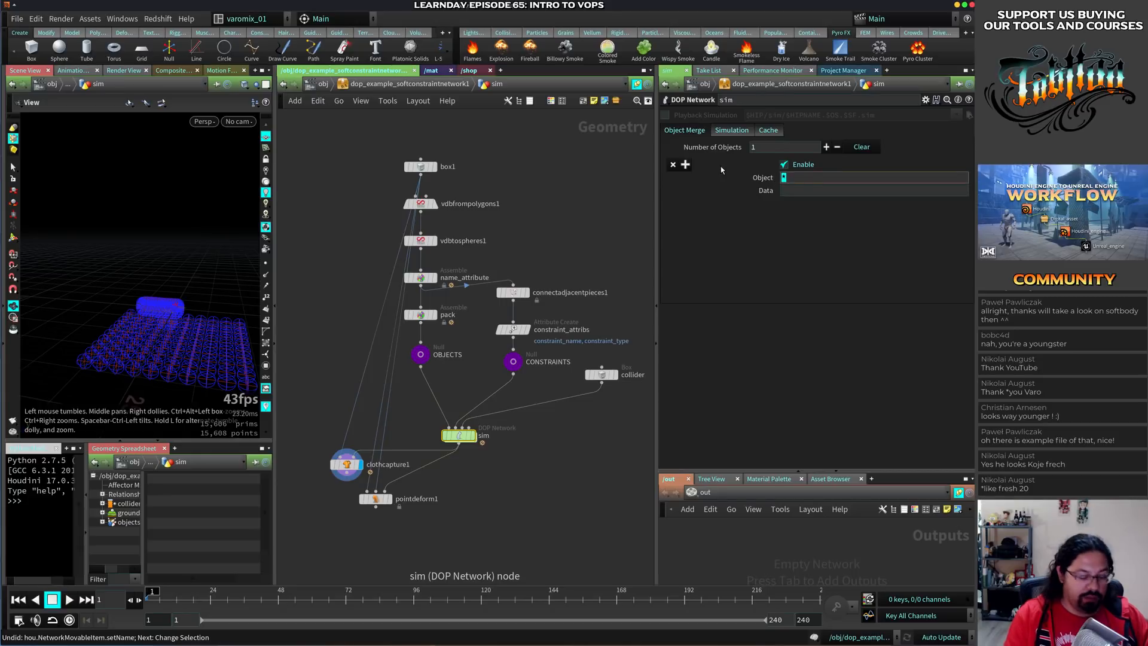
text(objects)
key(Return)
Select the Cloth Capture node and move the Point Deform node farther away, below the sim node
middle_drag(290, 505, 313, 471)
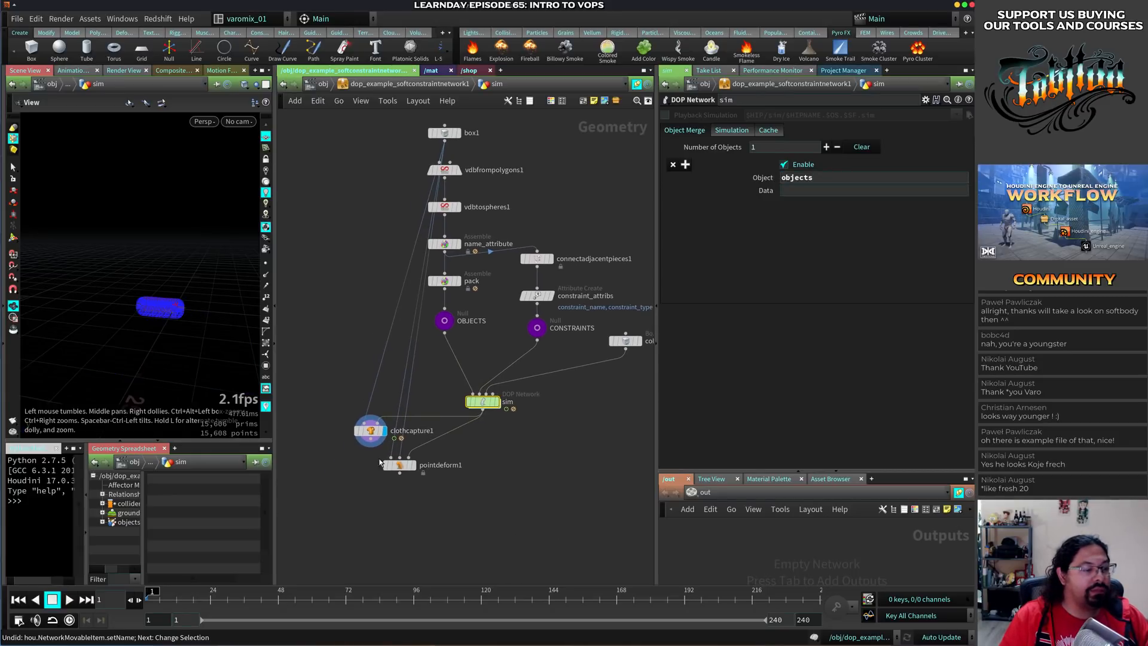
click(399, 464)
right_drag(140, 313, 365, 269)
click(384, 431)
click(370, 430)
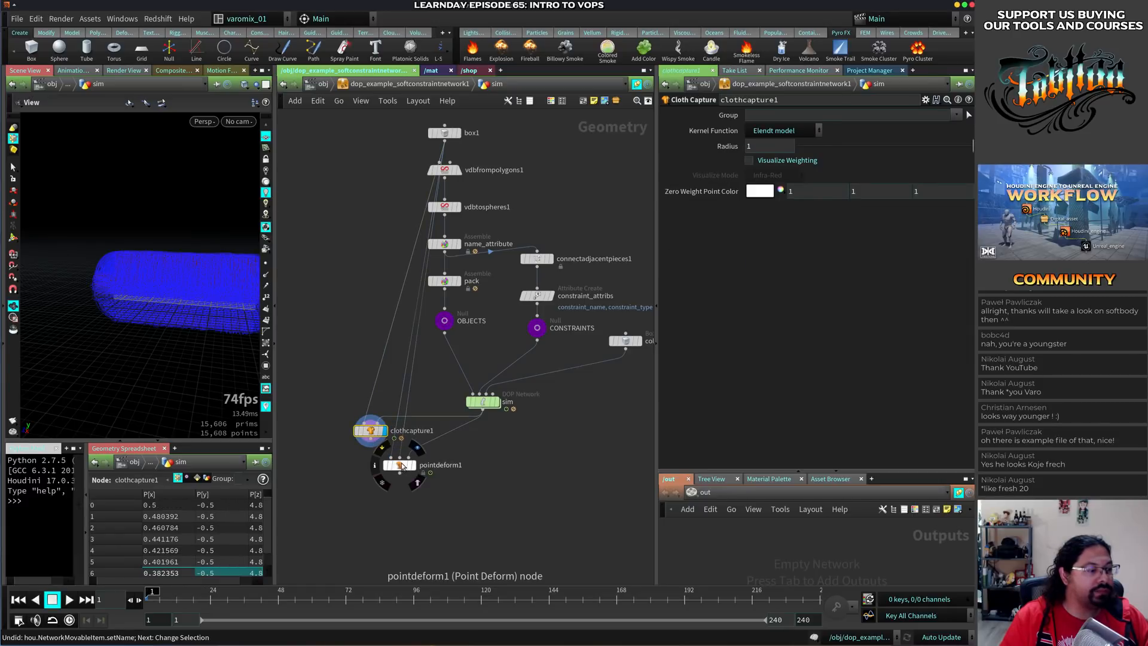
drag(399, 464, 459, 502)
Inspect the capture lines up close and reduce the Cloth Capture radius to 0.408
middle_drag(186, 323, 149, 325)
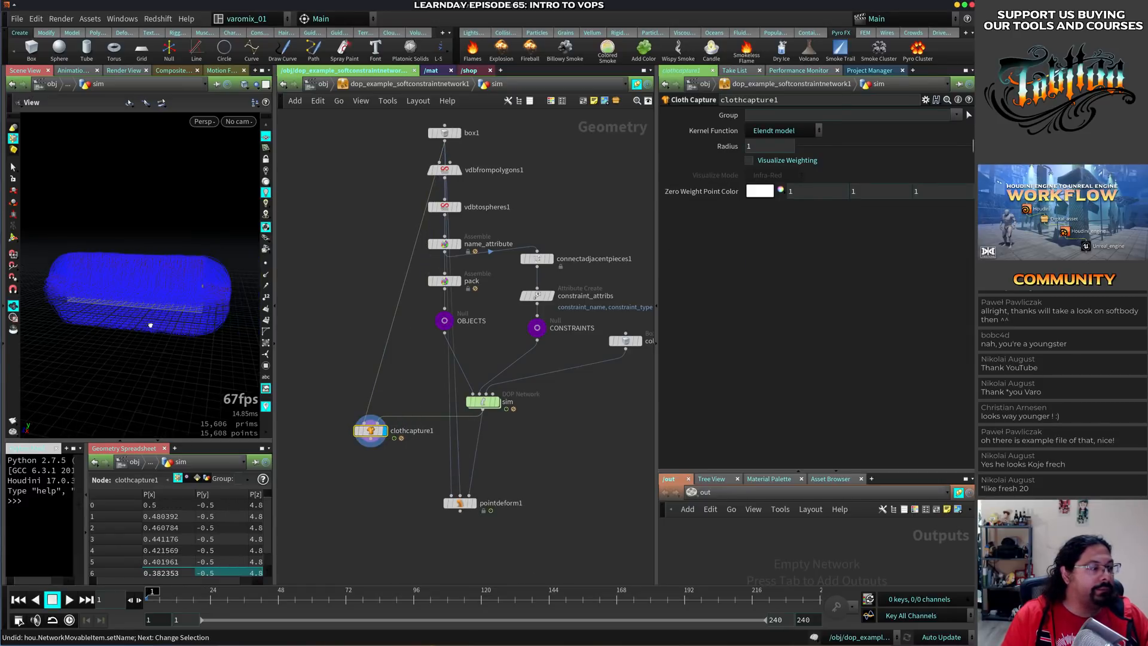
drag(149, 325, 205, 317)
scroll(202, 321, up, 5)
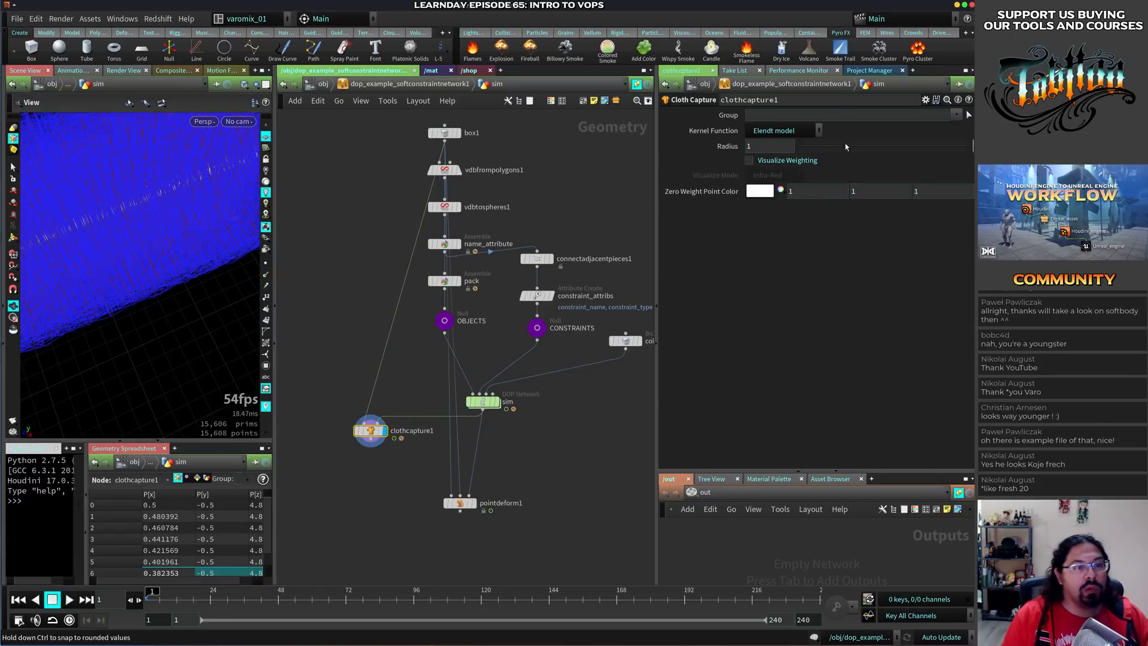
drag(923, 150, 868, 149)
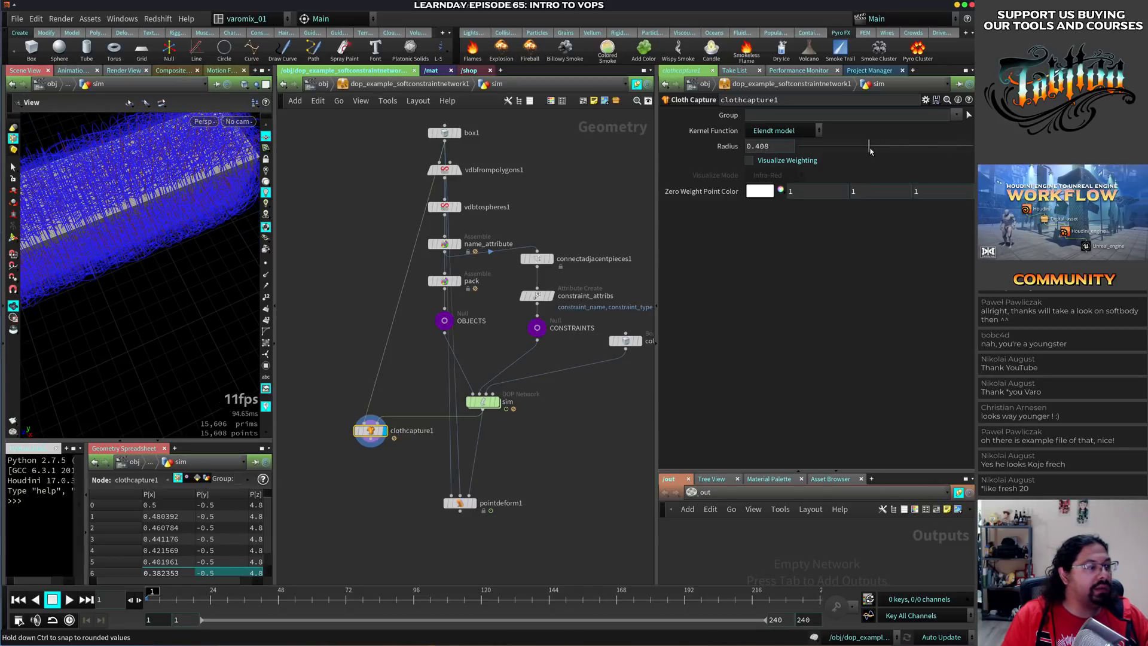
Add a Cloth Deform node below the Cloth Capture node
click(379, 474)
key(Tab)
text(cloth)
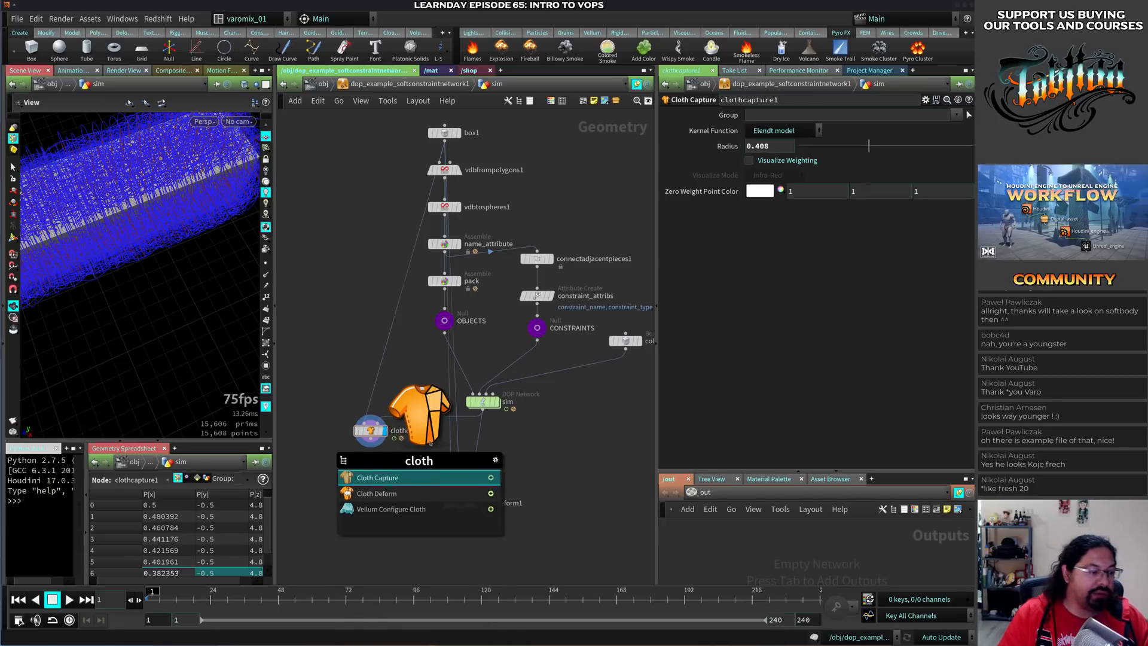
key(Down)
key(Return)
click(372, 465)
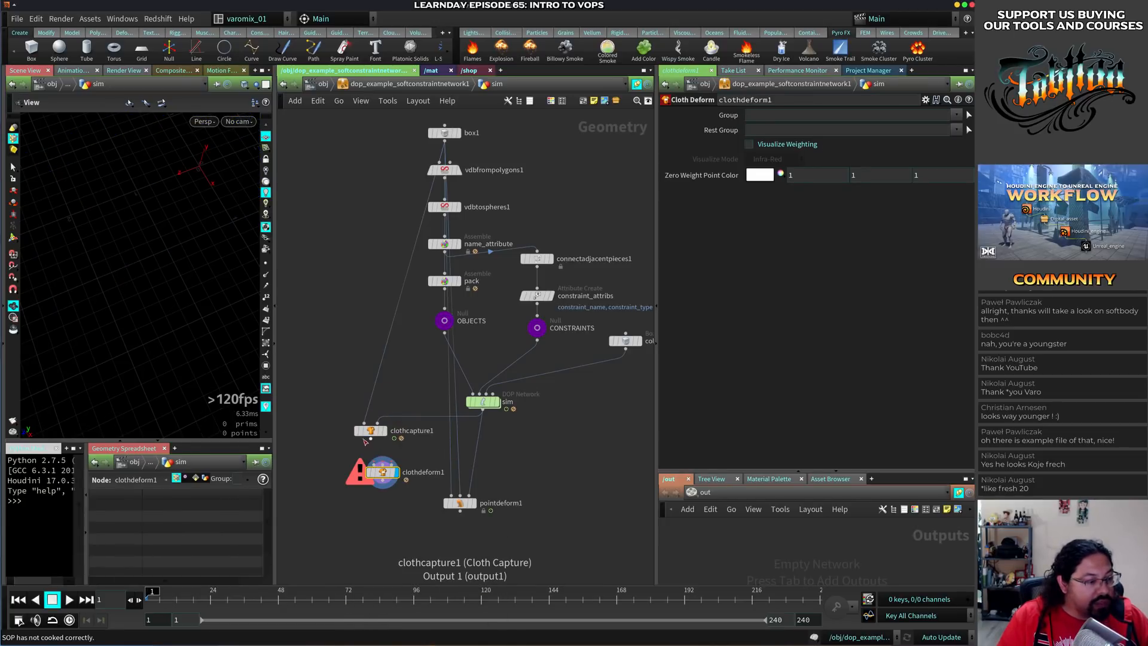
Move the Cloth Deform node slightly lower and wire the Cloth Capture output into its geometry to deform input
click(371, 438)
mouse_move(383, 469)
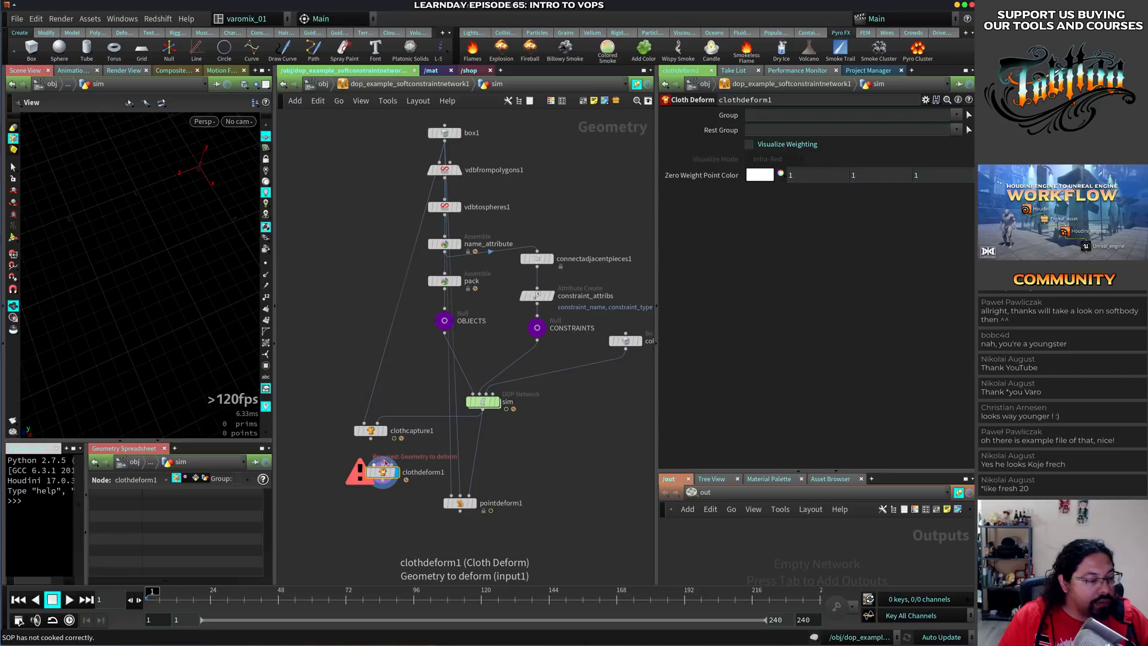
drag(382, 472, 382, 486)
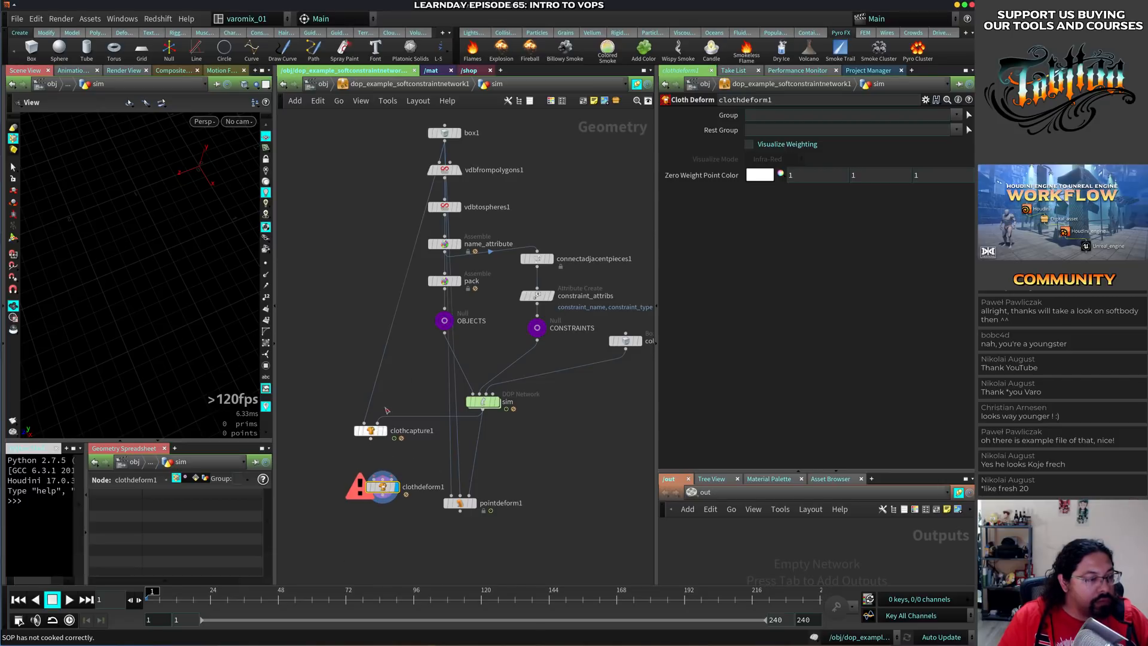
click(372, 477)
click(371, 439)
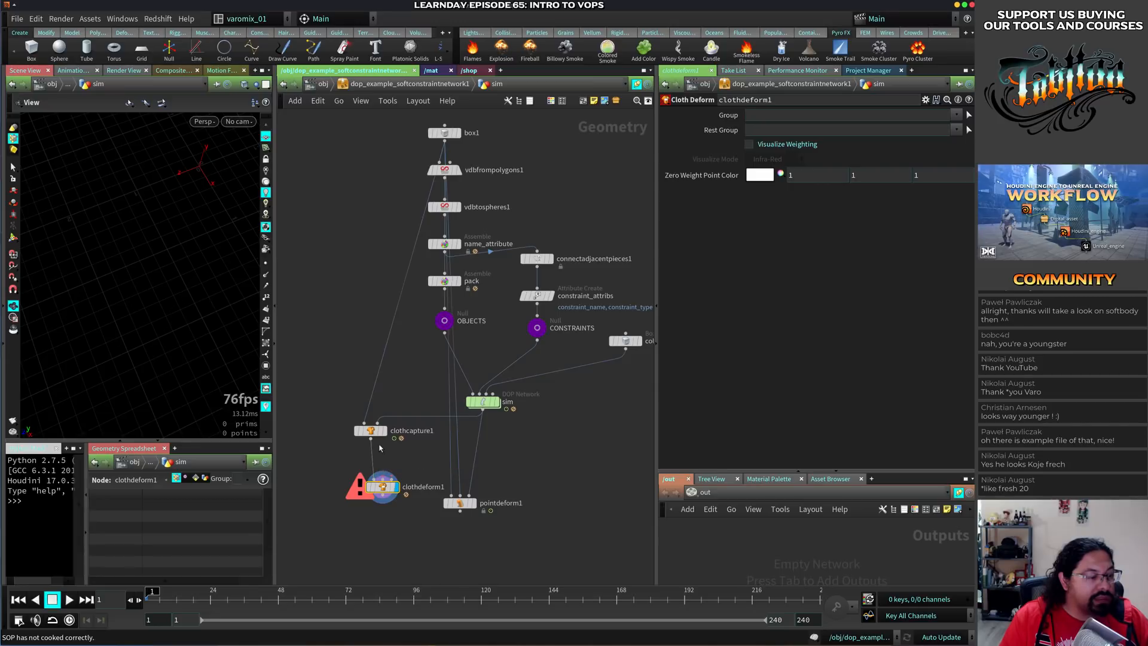
Wire box1 into the Cloth Deform's rest cloth input and the sim output into its deforming cloth input
click(444, 141)
click(382, 479)
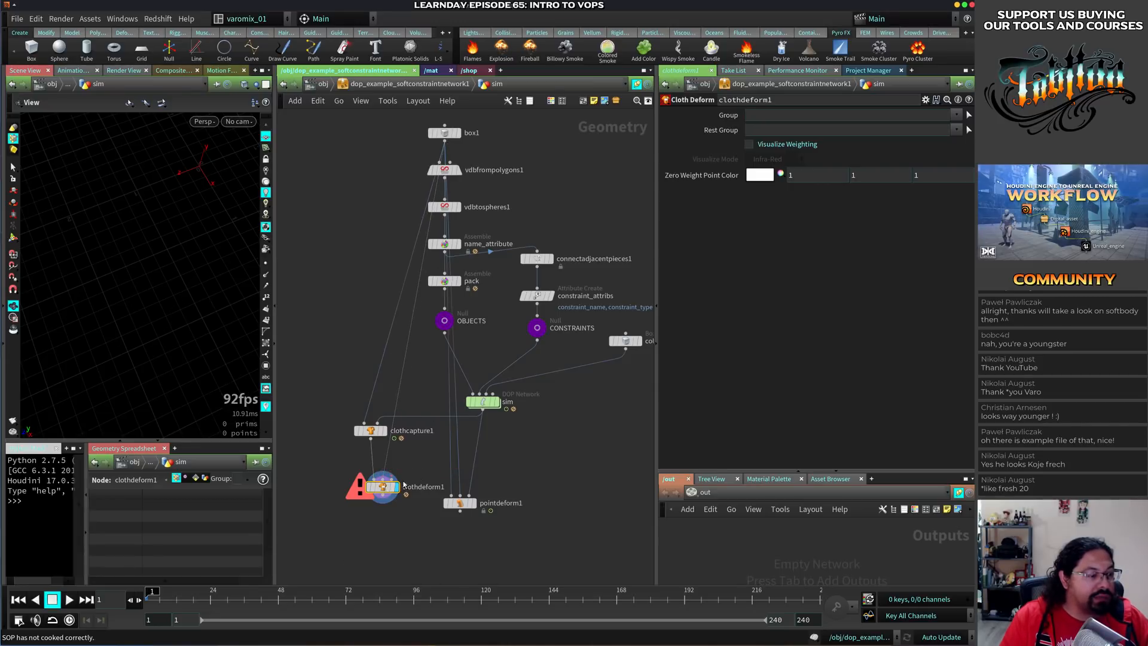
click(484, 412)
click(390, 478)
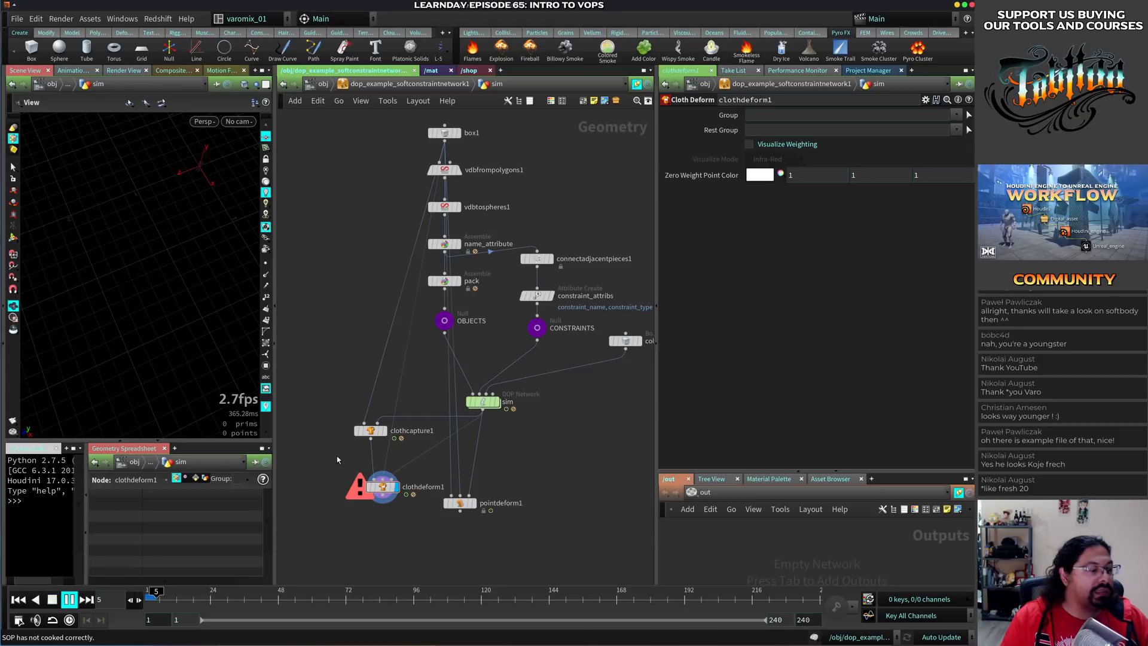
Check the Cloth Deform error, try feeding the Cloth Capture output into its rest cloth input, and recheck the node information
middle_click(383, 488)
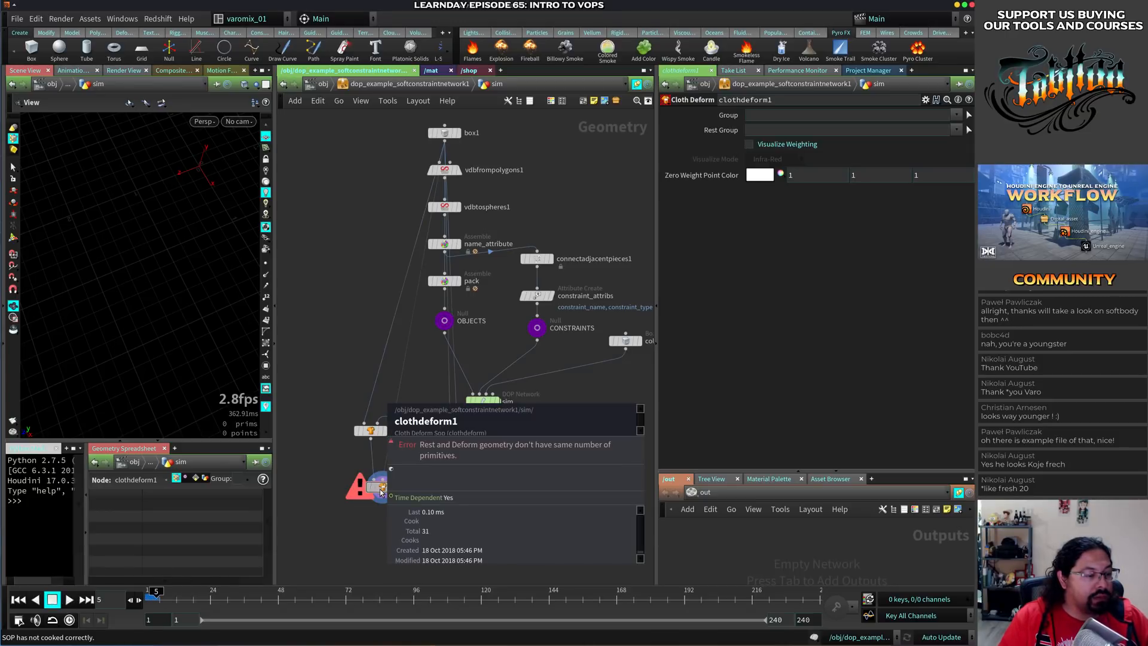
click(371, 440)
click(383, 479)
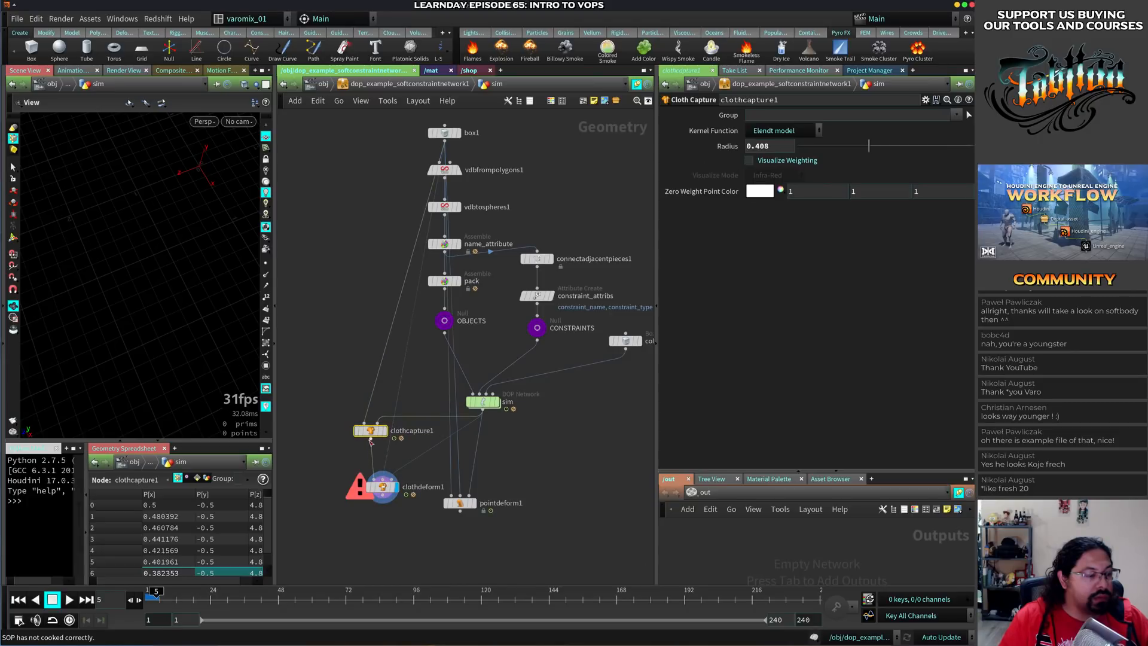
drag(183, 366, 187, 323)
right_drag(187, 322, 171, 369)
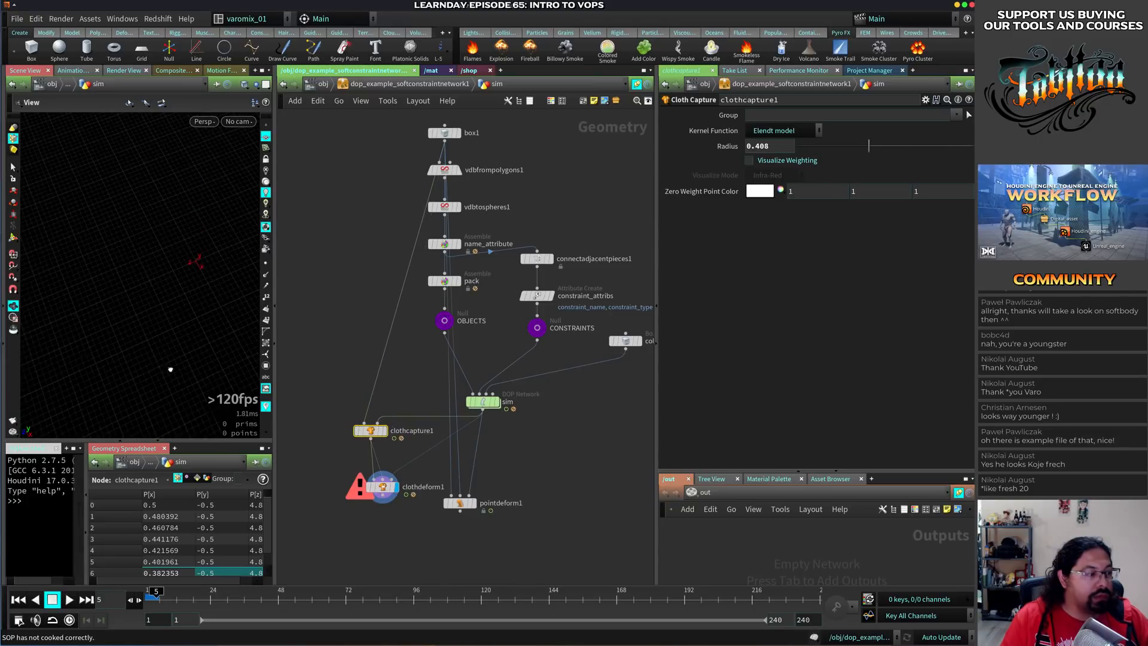
drag(171, 369, 170, 340)
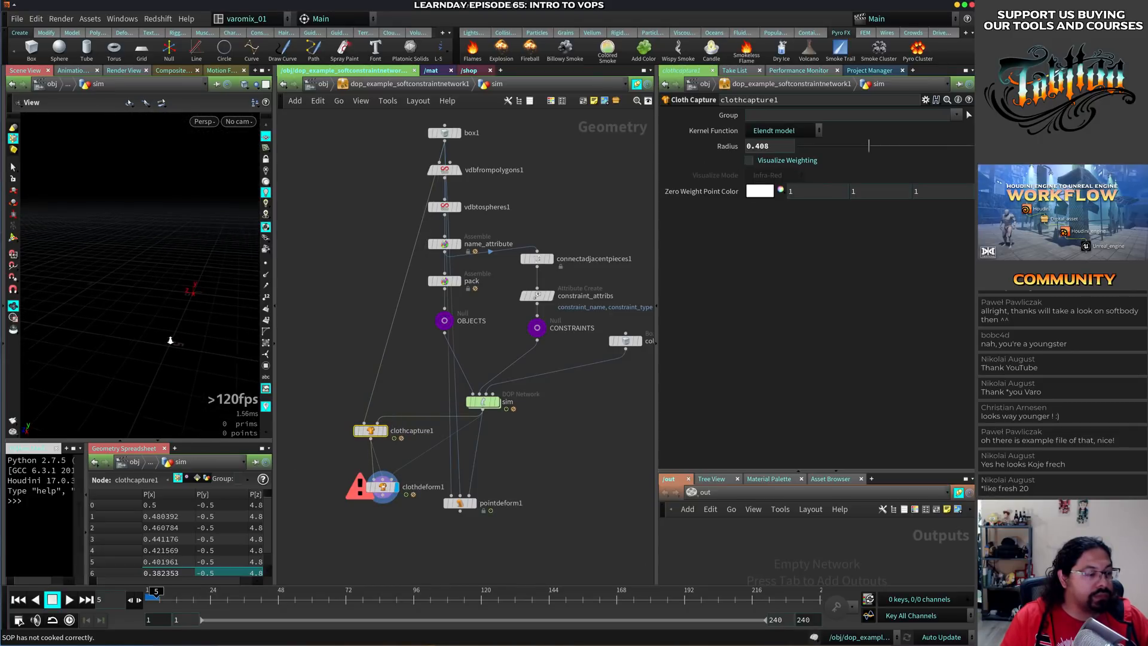
middle_click(386, 492)
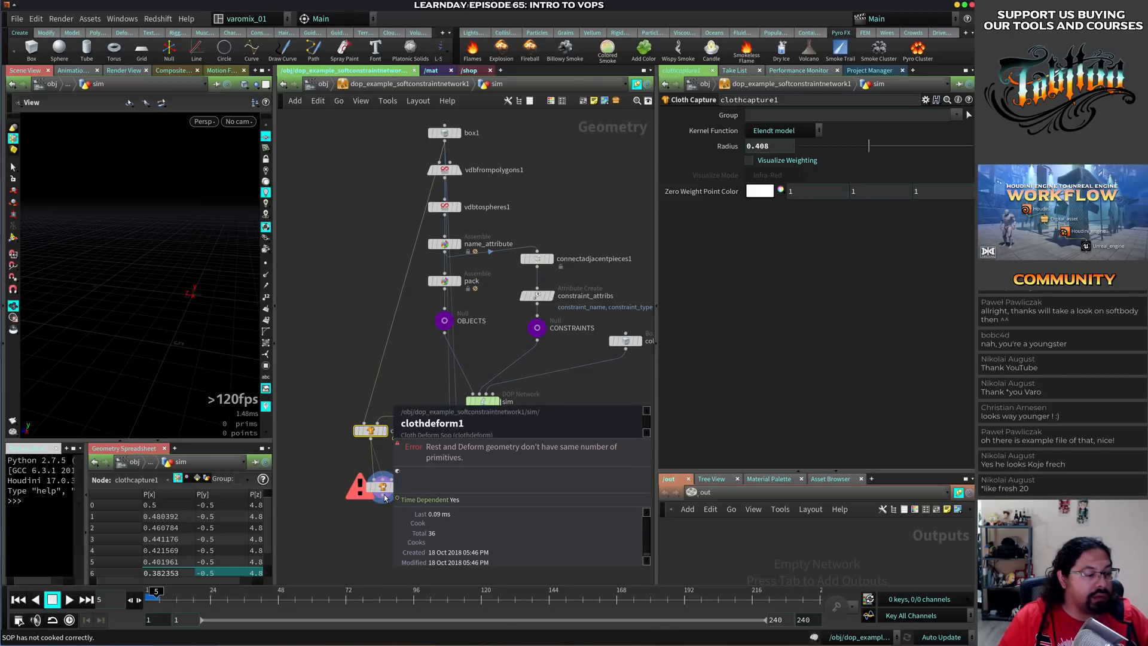
Add a Time Shift node above the Cloth Capture and wire the sim output into it
scroll(395, 442, up, 3)
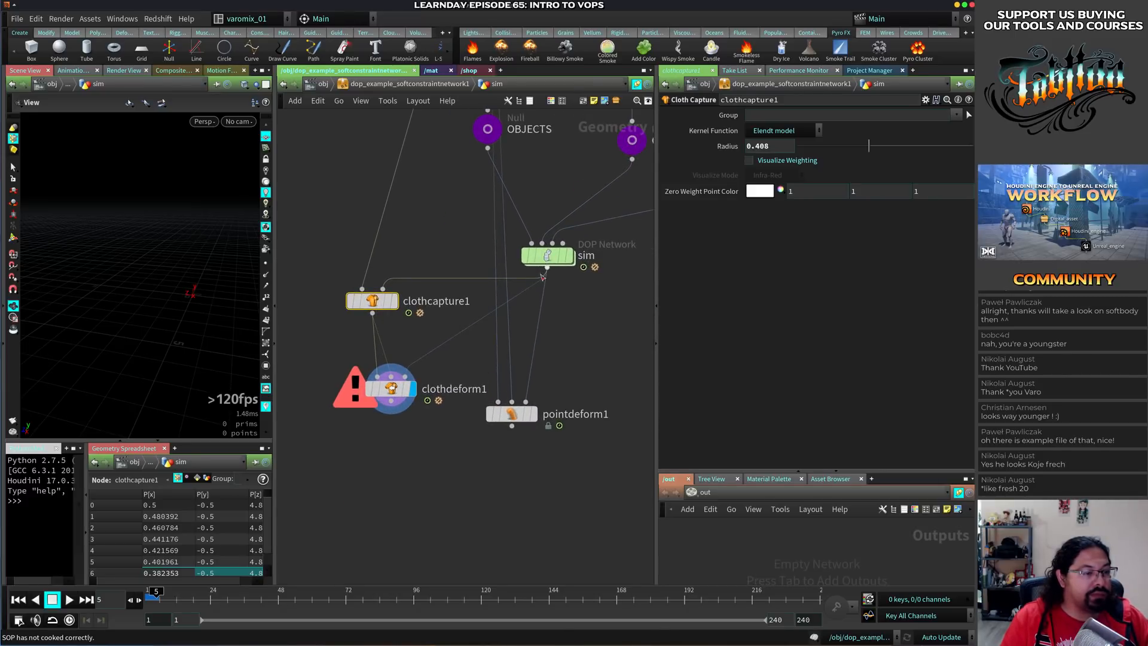
middle_drag(553, 300, 522, 369)
click(412, 323)
key(Tab)
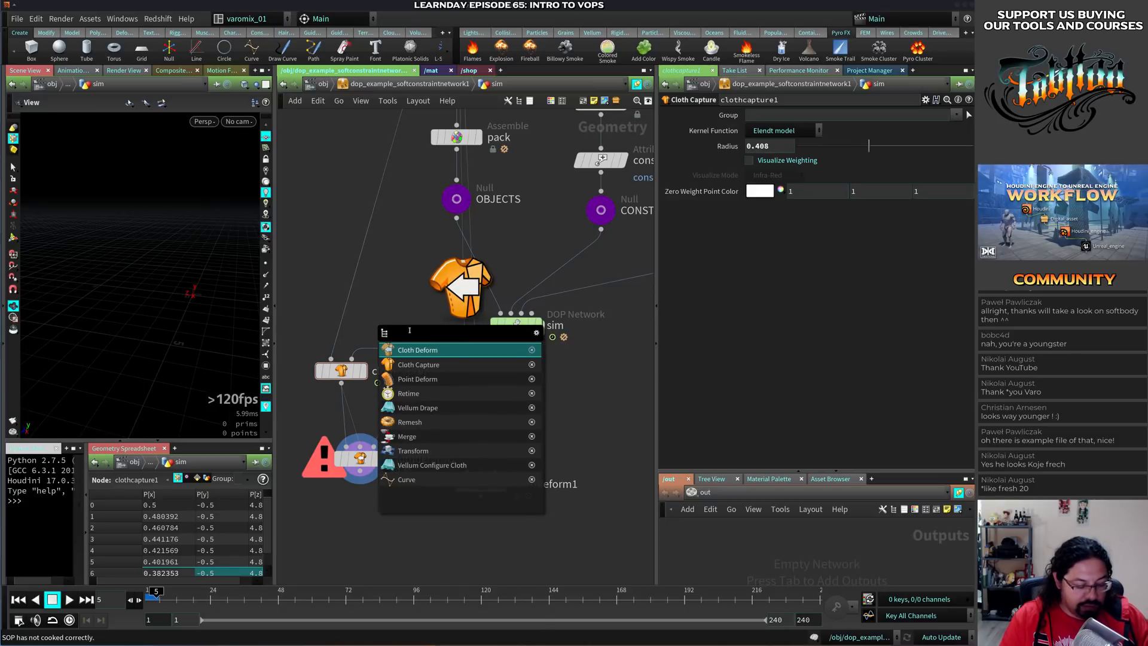
text(tim)
key(Return)
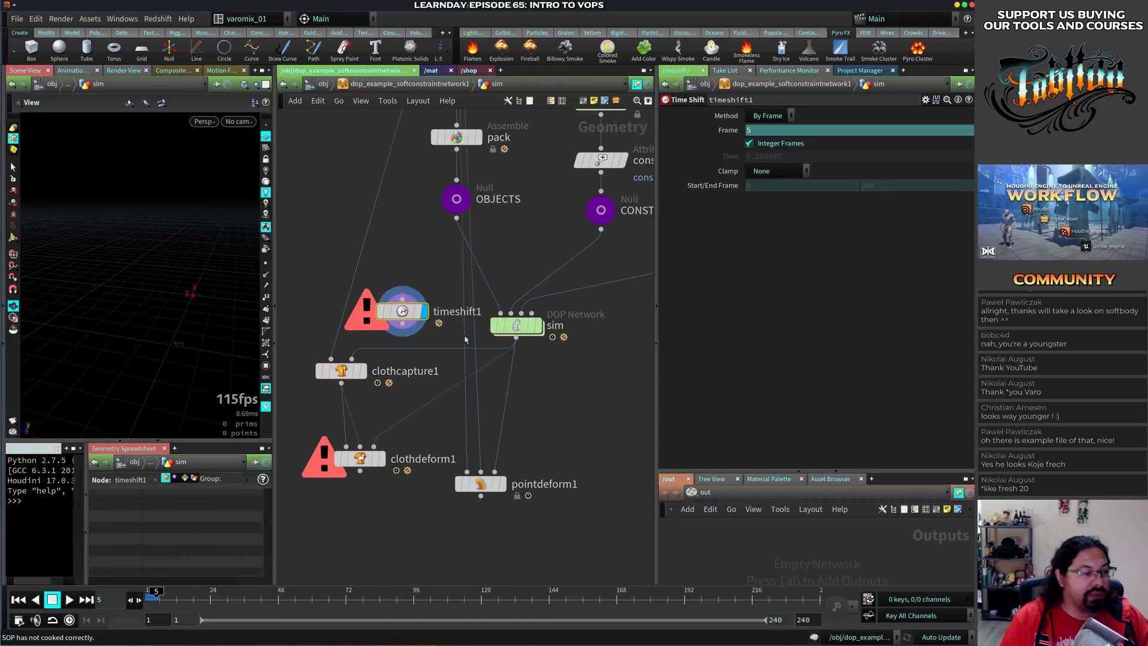
click(516, 338)
click(402, 298)
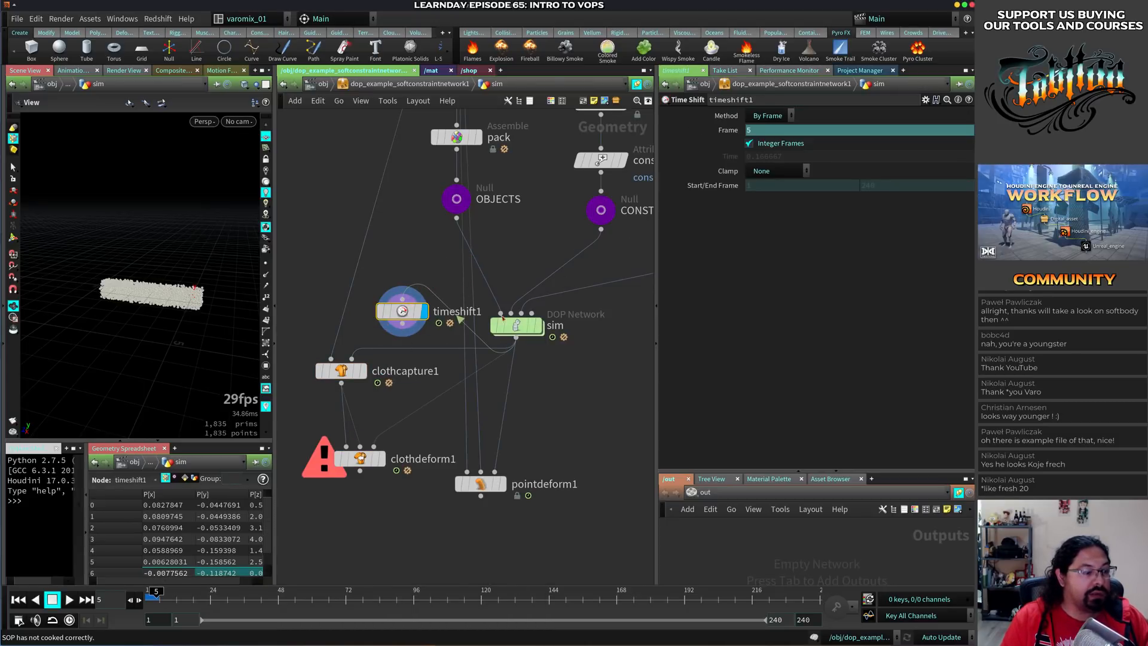
Remove the Time Shift's Frame channel, set Frame to 1, and wire the node into the Cloth Deform's rest cloth input
right_click(723, 129)
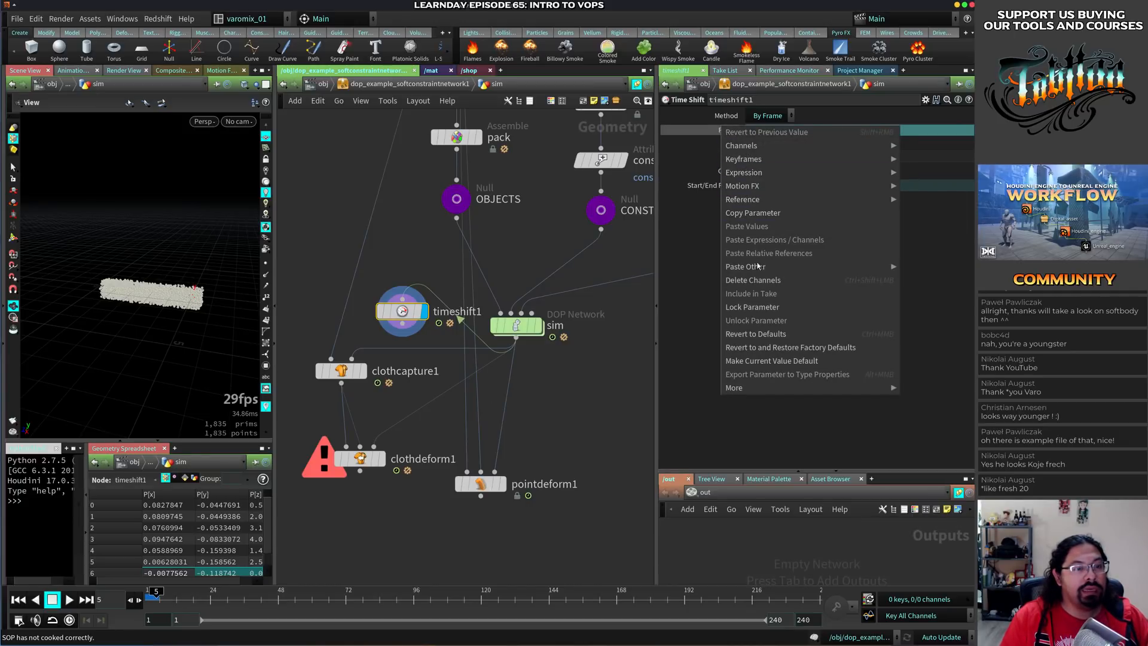
click(755, 279)
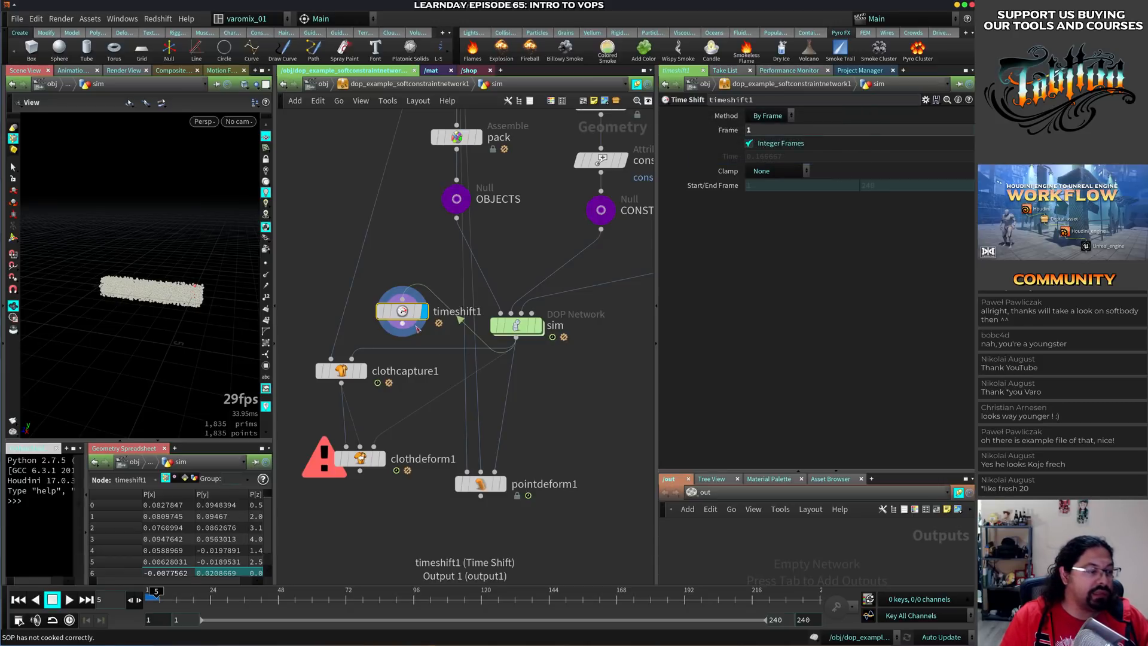
click(402, 324)
click(359, 447)
click(380, 464)
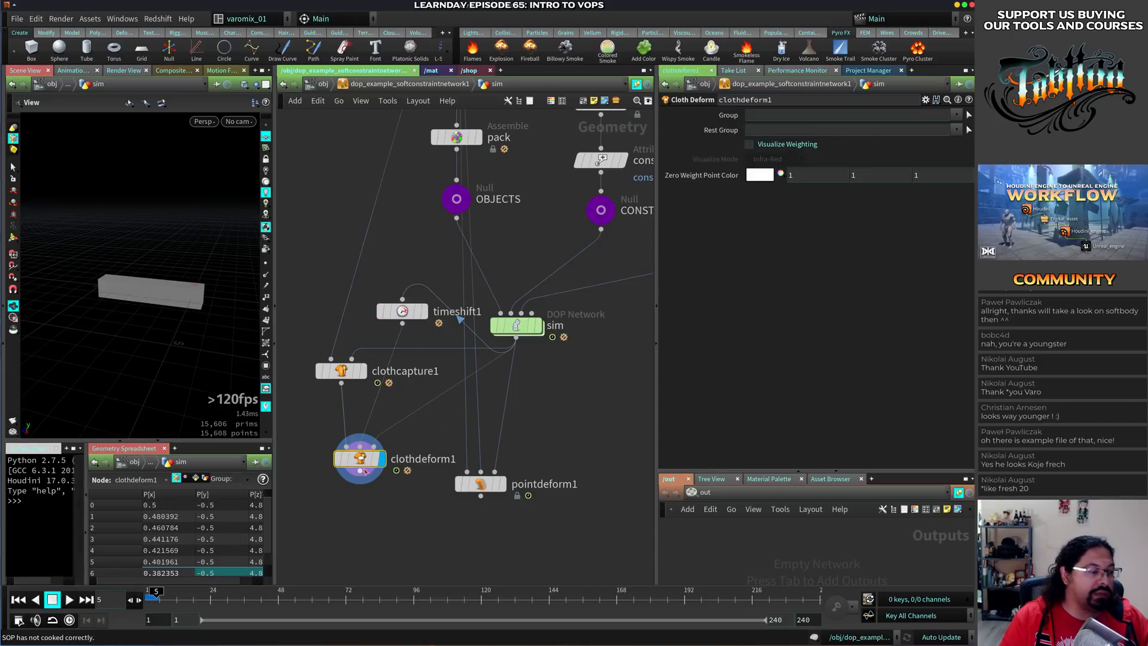
Play the animation to check the Cloth Deform result, then compare it with the sim output in the viewport
key(ctrl+Up)
key(Up)
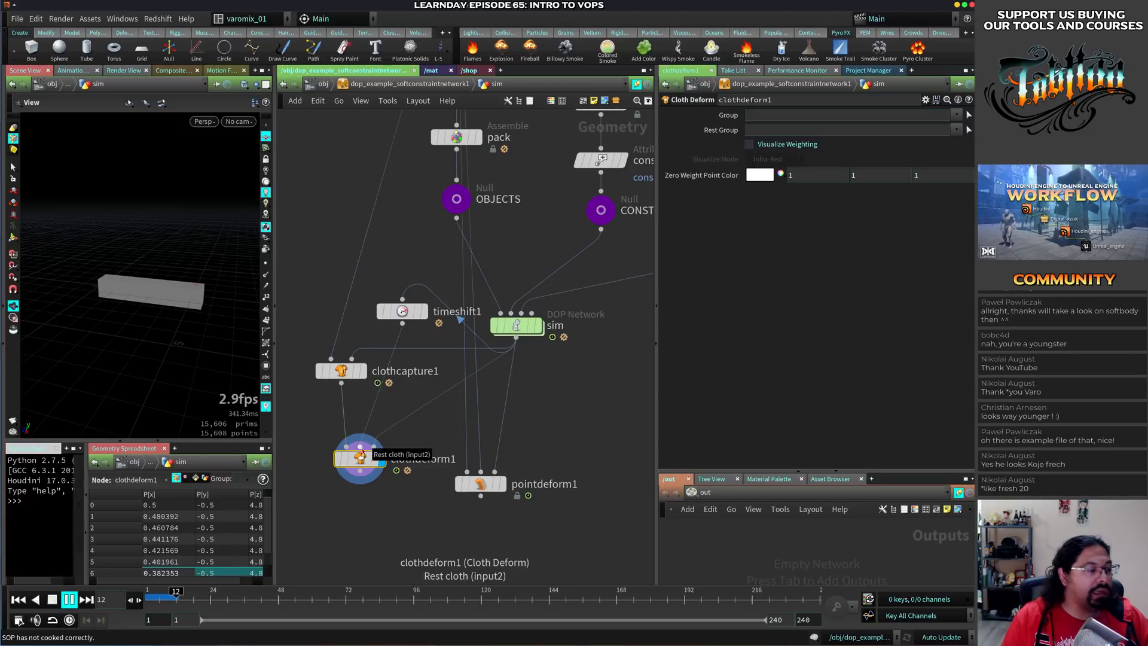
key(Up)
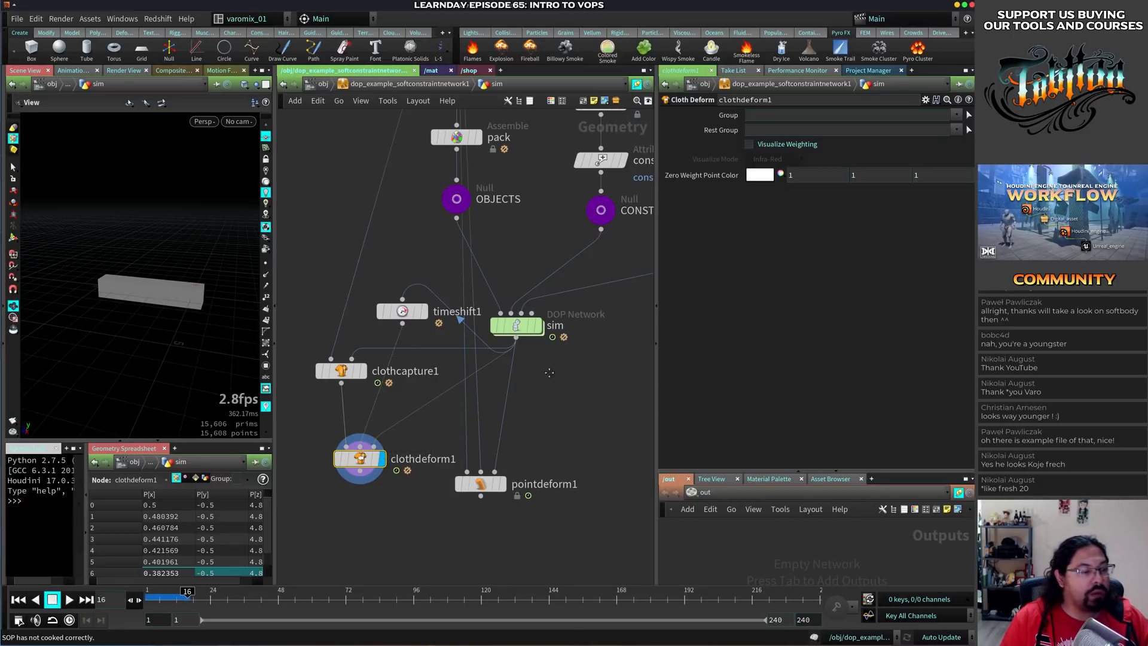
middle_drag(549, 372, 583, 338)
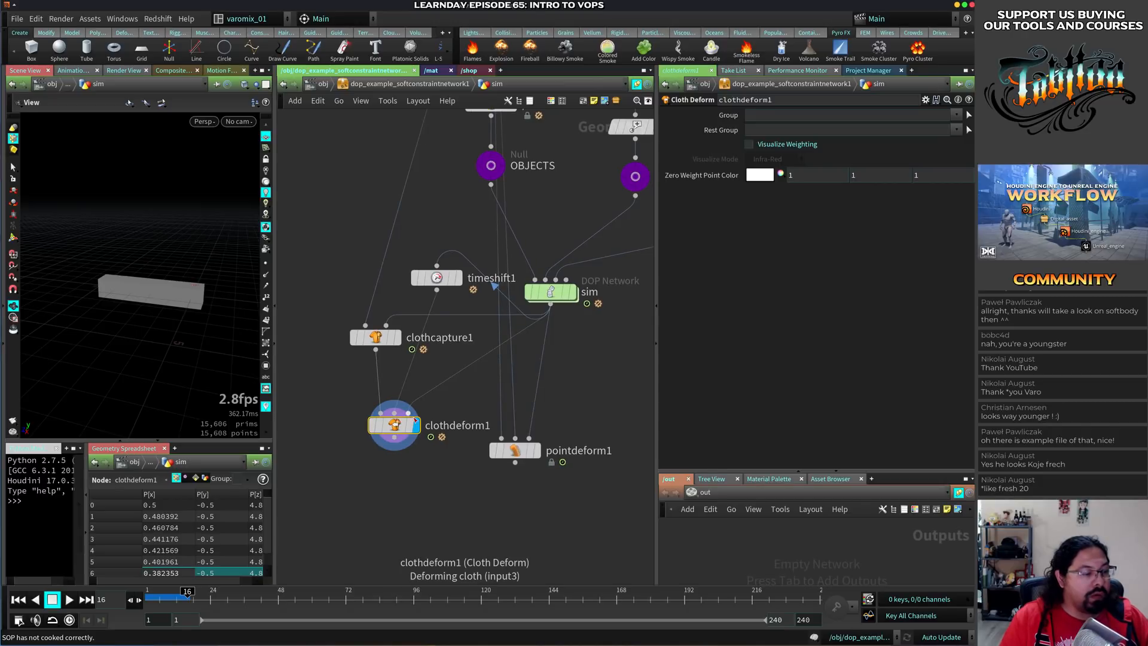
click(572, 292)
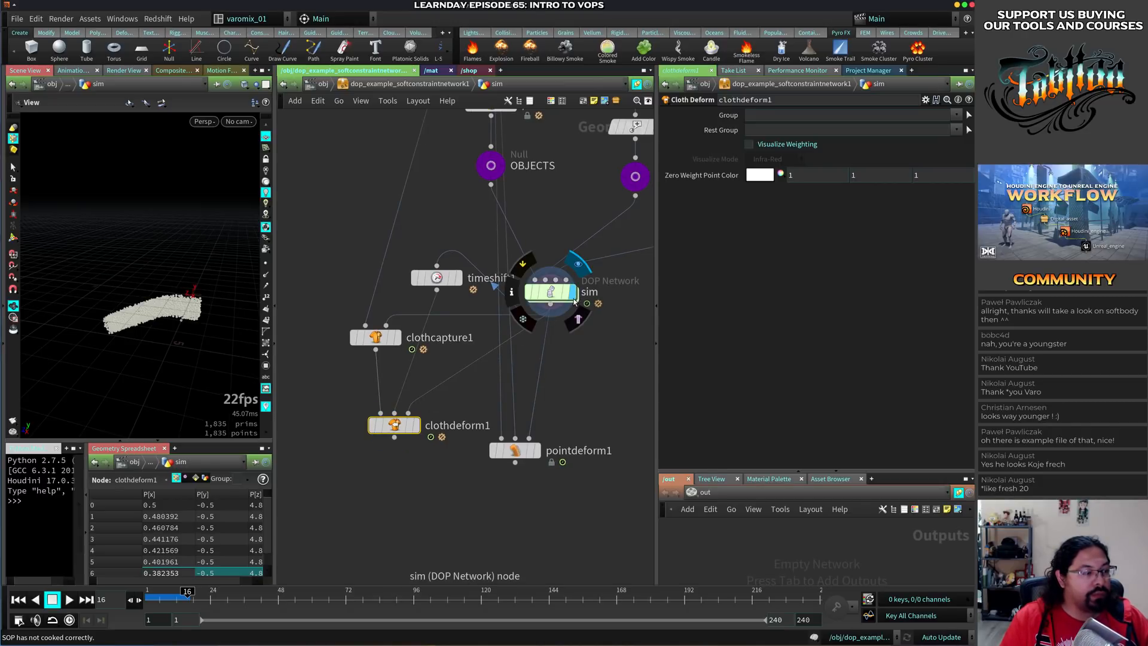
drag(121, 392, 174, 354)
click(416, 425)
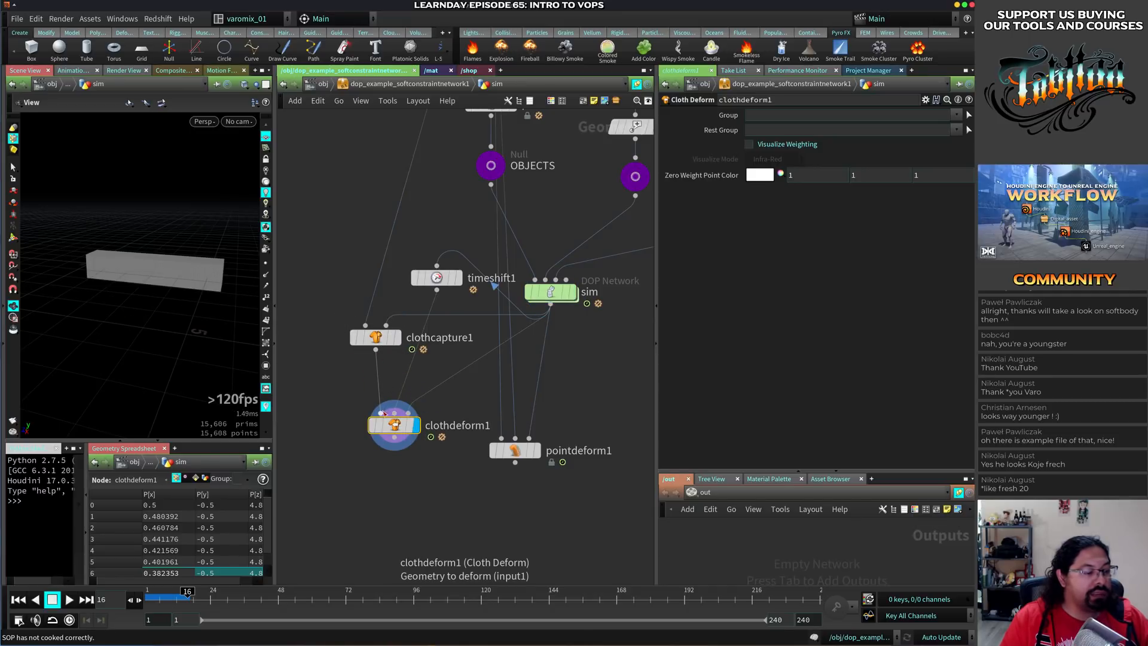
Turn Visualize Weighting on the Cloth Deform node on and back off to check its weights
click(376, 341)
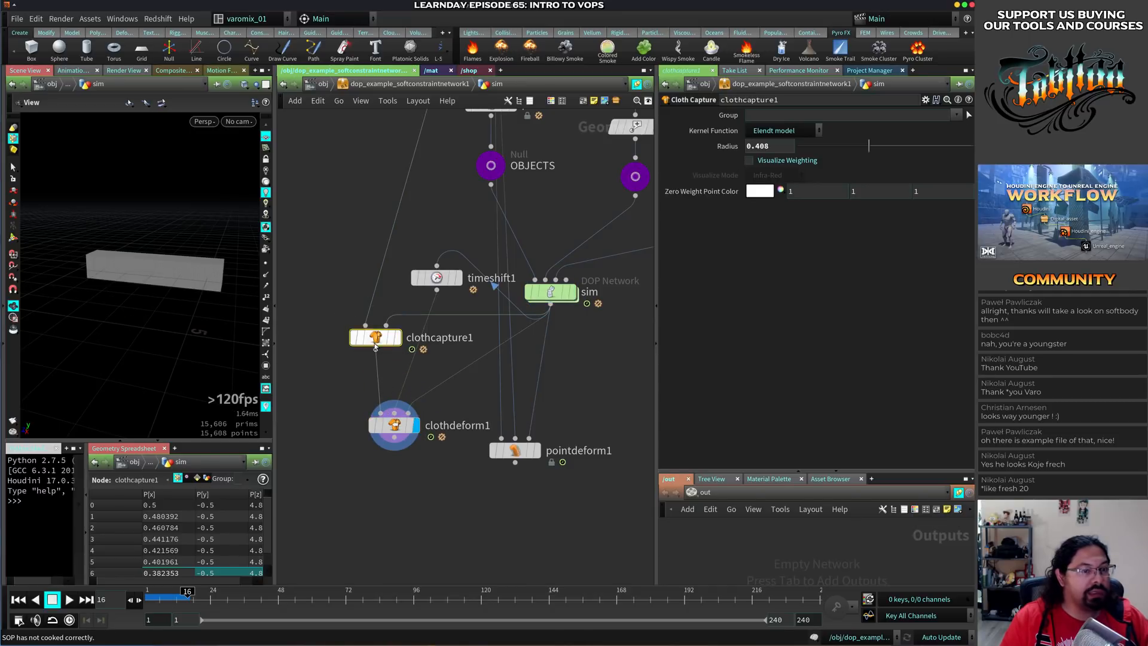
click(397, 425)
click(787, 144)
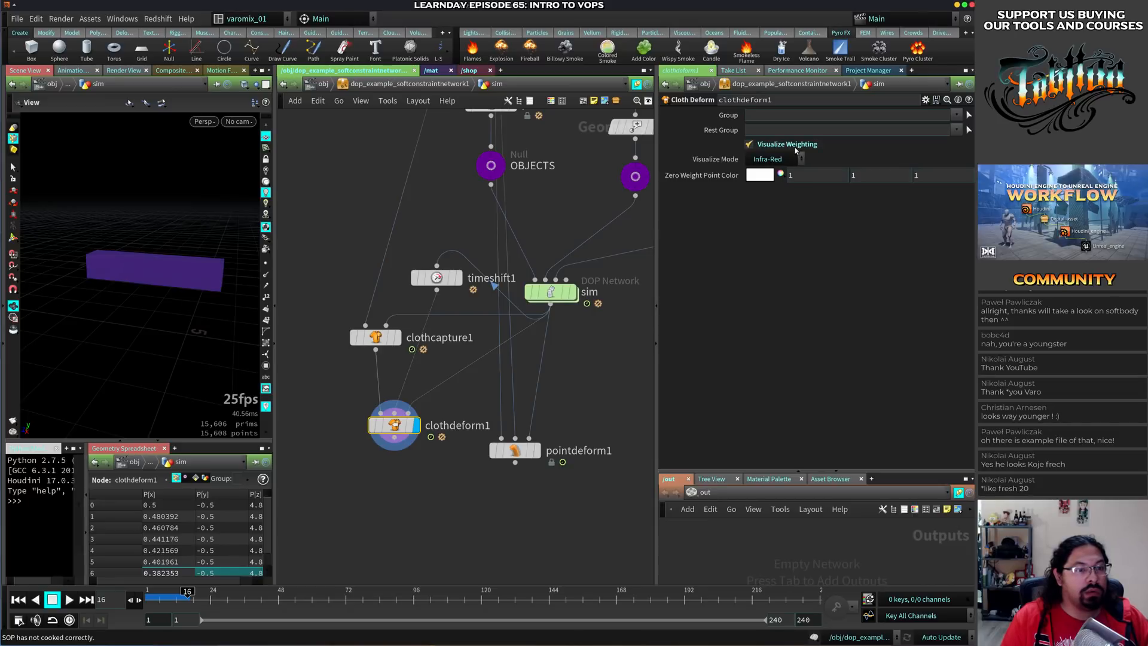
click(793, 147)
Display the Cloth Capture node, play the animation to see how its capture regions move, and return to the first frame
click(375, 337)
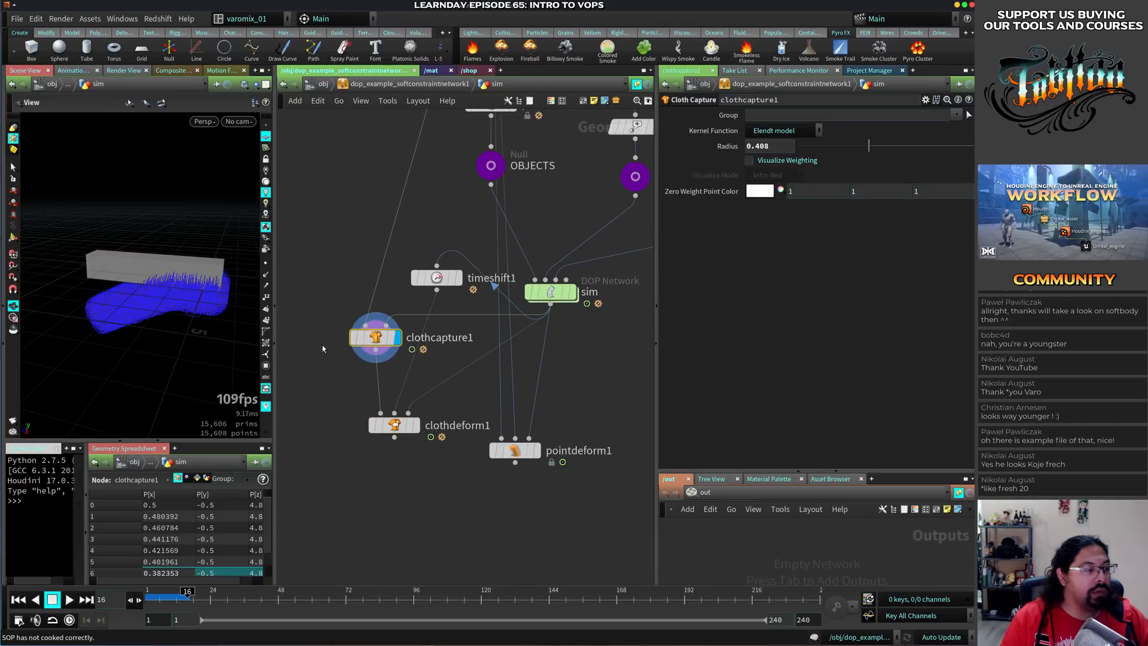
drag(193, 299, 215, 291)
scroll(214, 291, up, 5)
key(ctrl+Up)
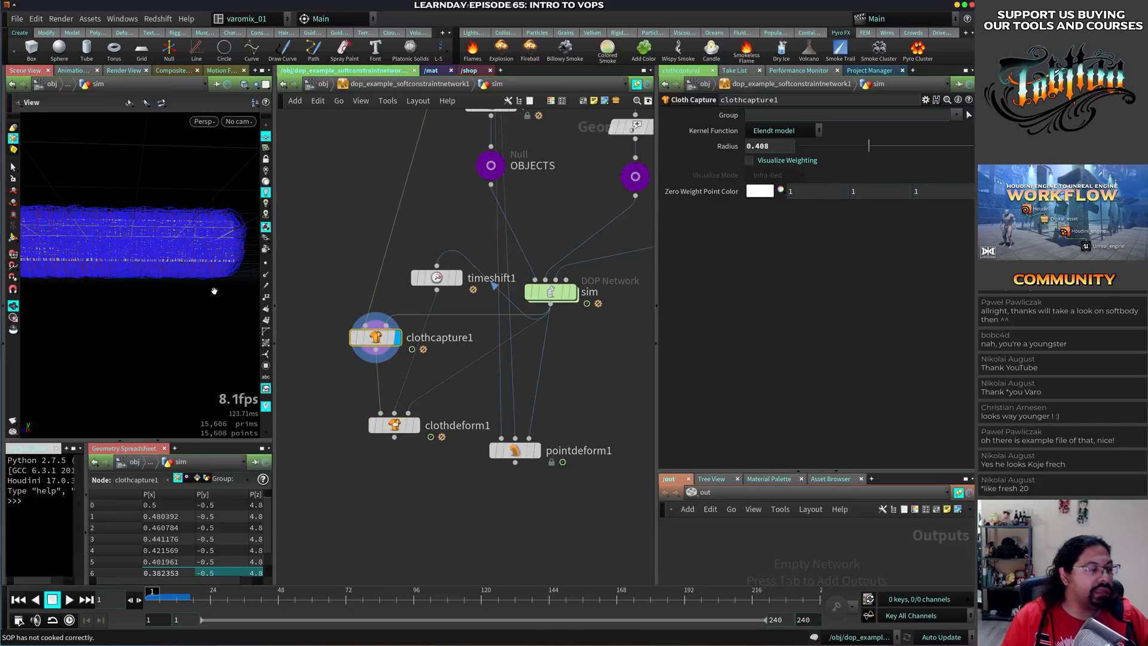
key(Up)
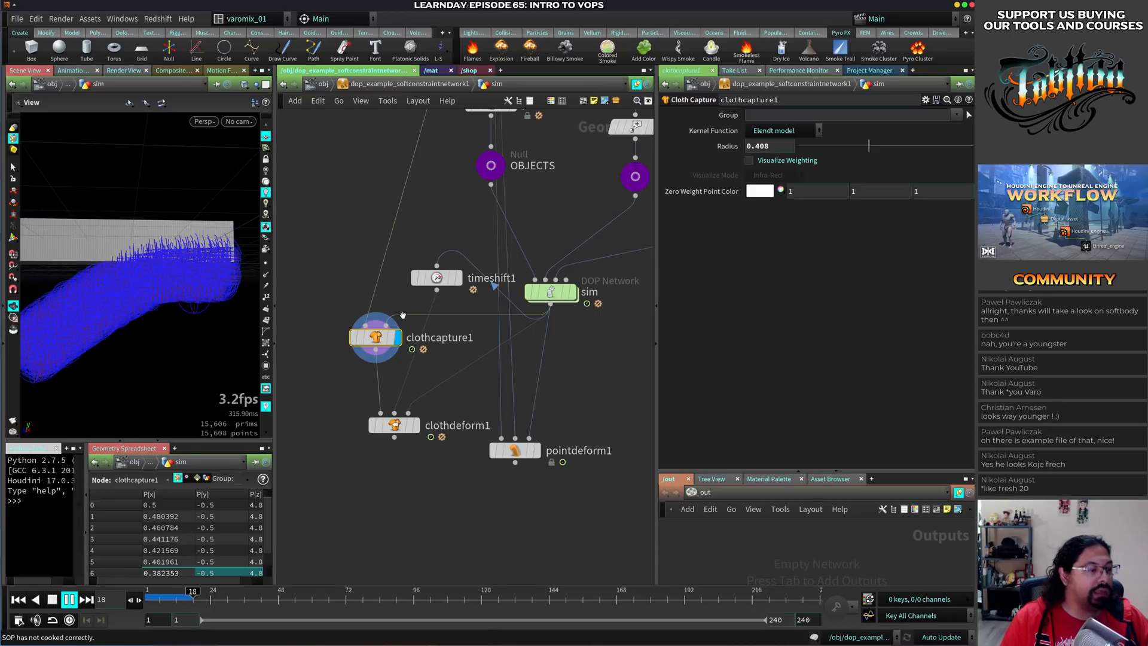
key(ctrl+Up)
Wire timeshift1 into the Cloth Capture's second input and play the animation with the Cloth Deform displayed
click(436, 291)
click(383, 336)
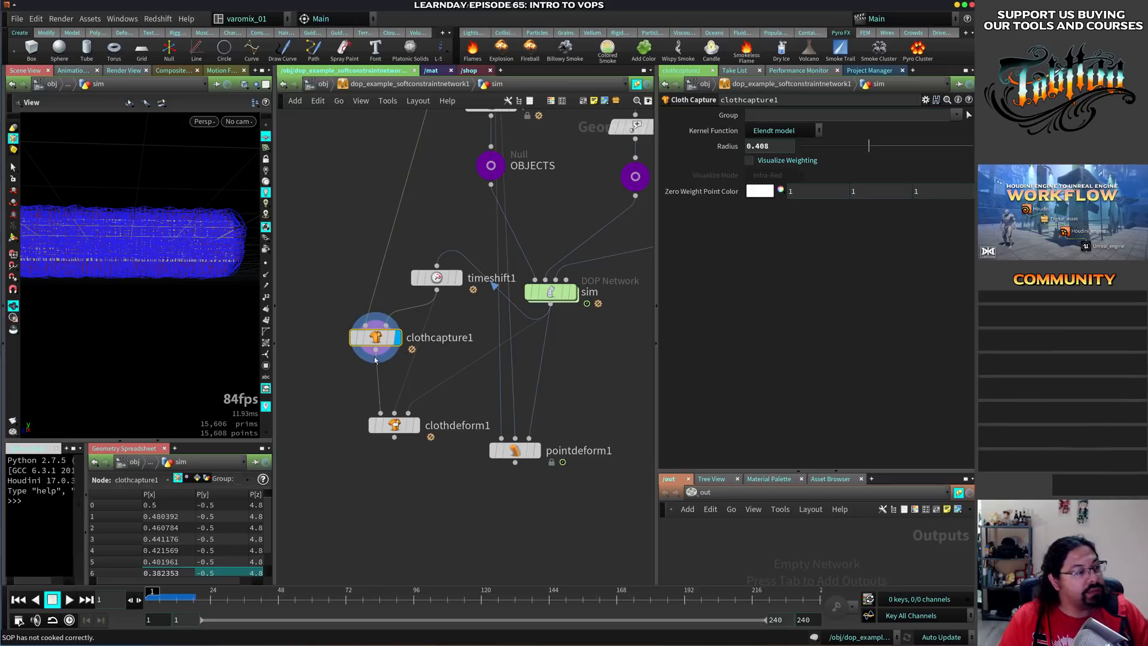
click(416, 425)
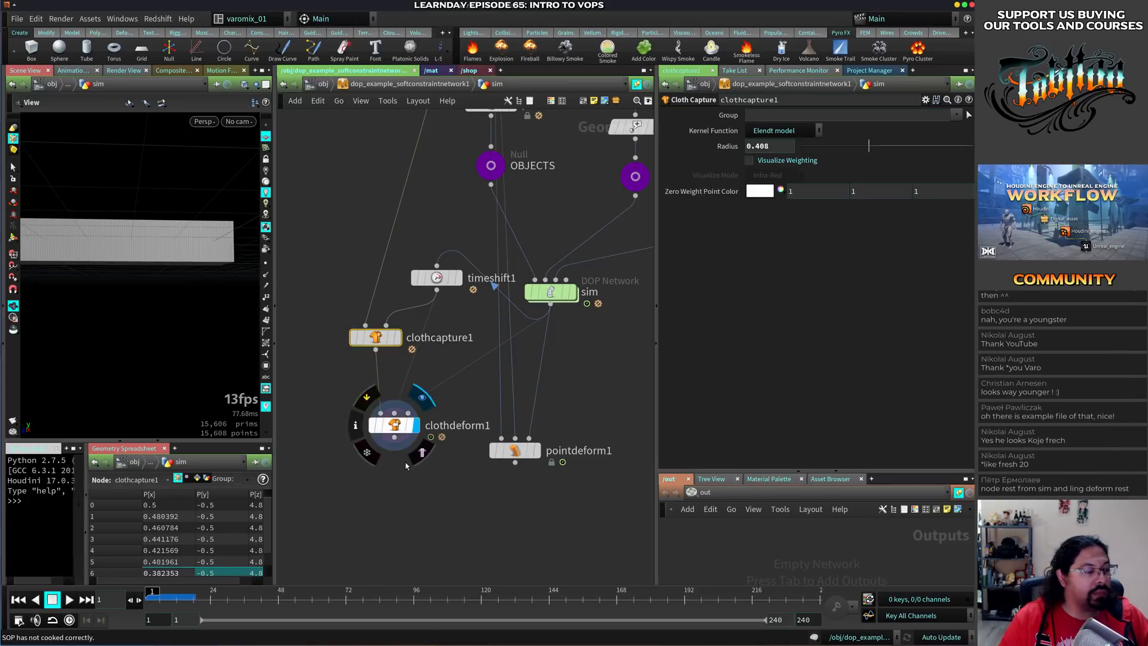
key(Up)
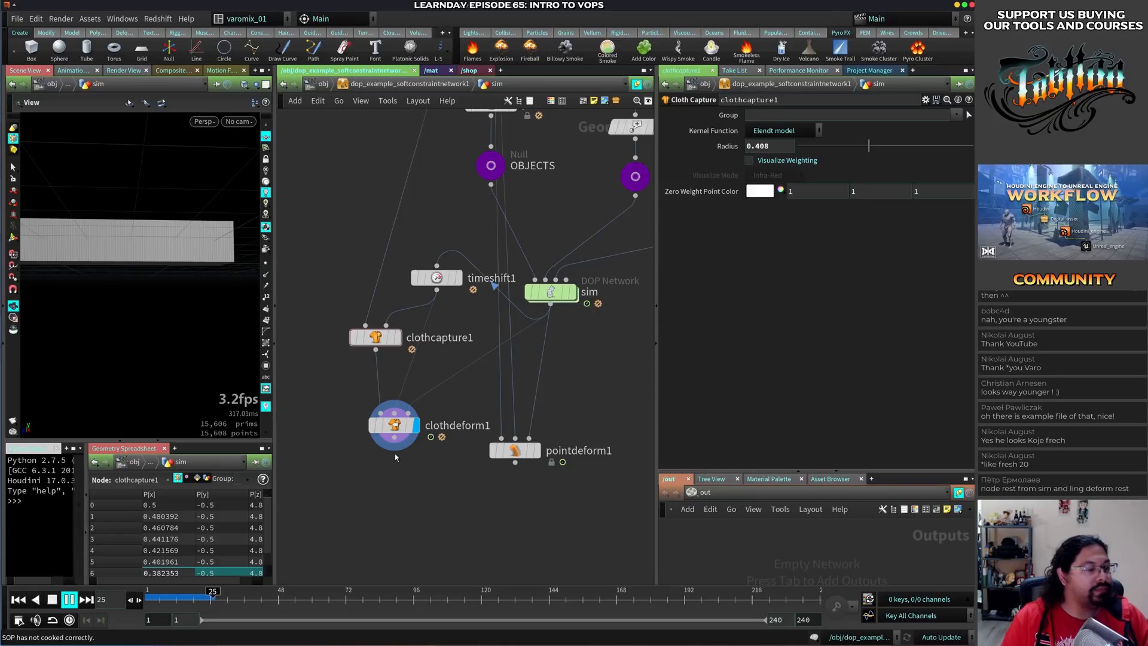
key(Up)
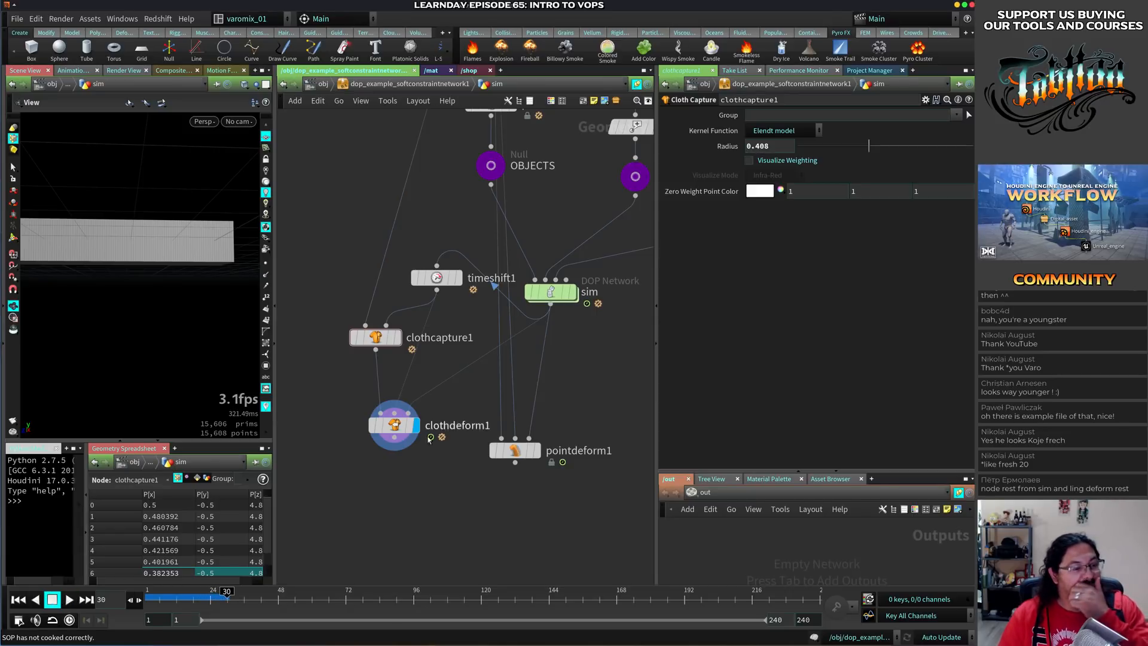
Move the Point Deform and Cloth Deform nodes to spread out the network, and display the Cloth Capture node
drag(515, 452, 582, 473)
drag(395, 425, 423, 438)
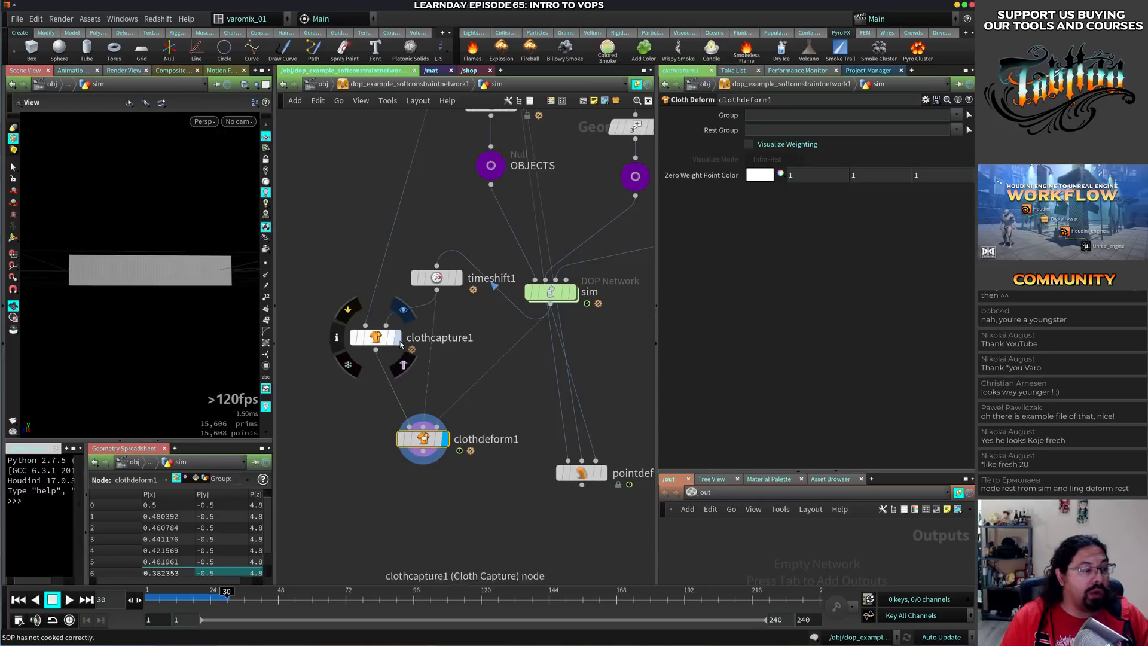
click(395, 336)
drag(137, 297, 184, 338)
scroll(146, 321, up, 5)
Duplicate the Time Shift node and wire the copy between the box geometry and the Cloth Capture's first input
middle_drag(435, 279, 455, 435)
alt+drag(455, 435, 352, 346)
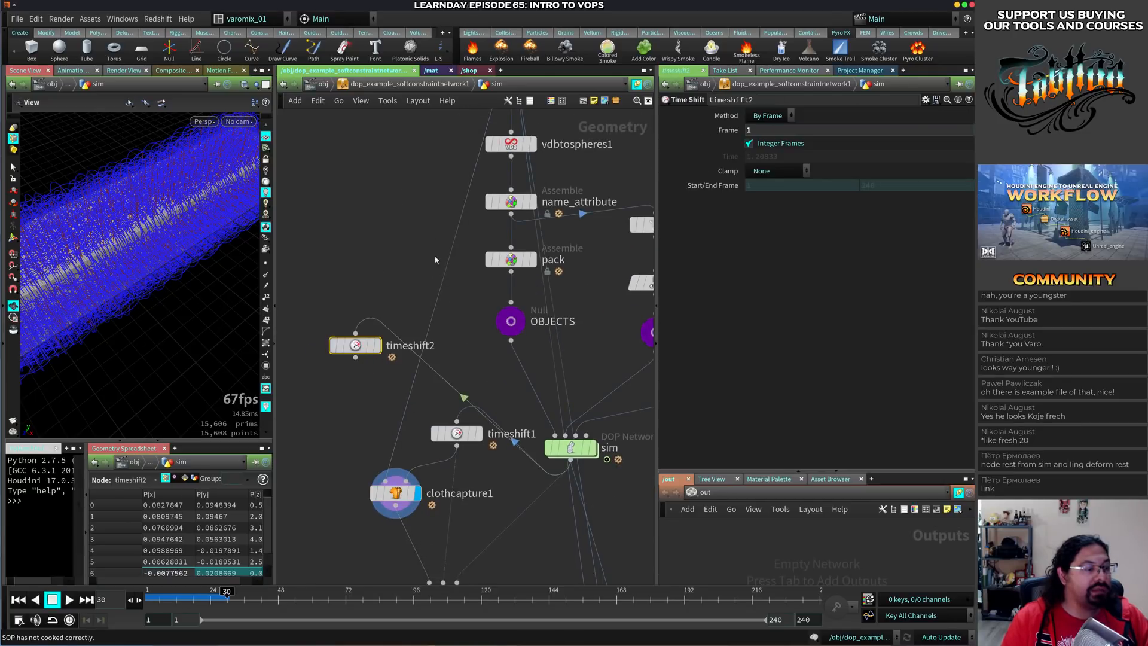
middle_drag(435, 259, 435, 375)
click(510, 157)
click(354, 450)
middle_drag(352, 478, 408, 269)
click(410, 265)
click(435, 391)
middle_drag(413, 451, 389, 354)
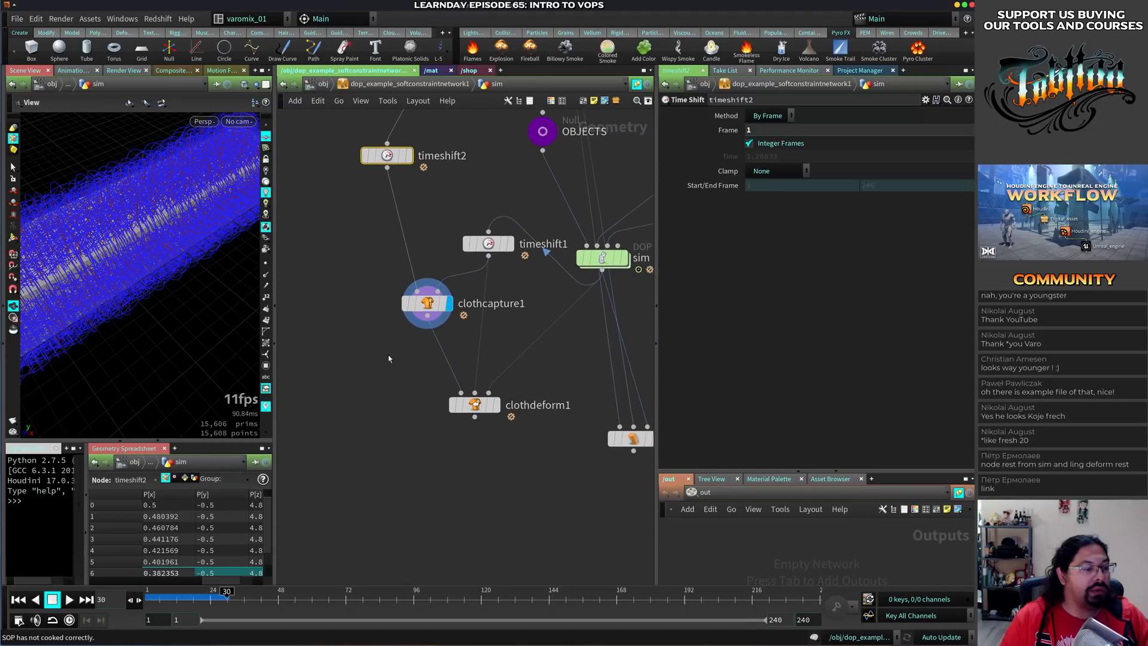
Display the Cloth Deform node, play the animation to check the deformation, and return to the first frame
click(496, 412)
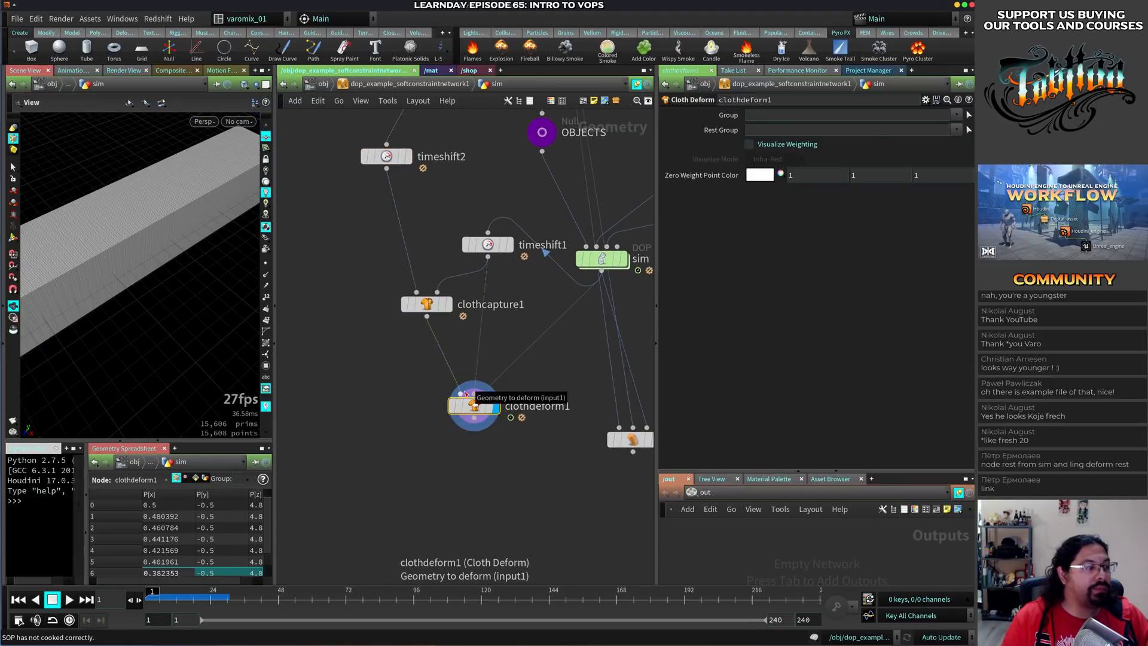
key(Up)
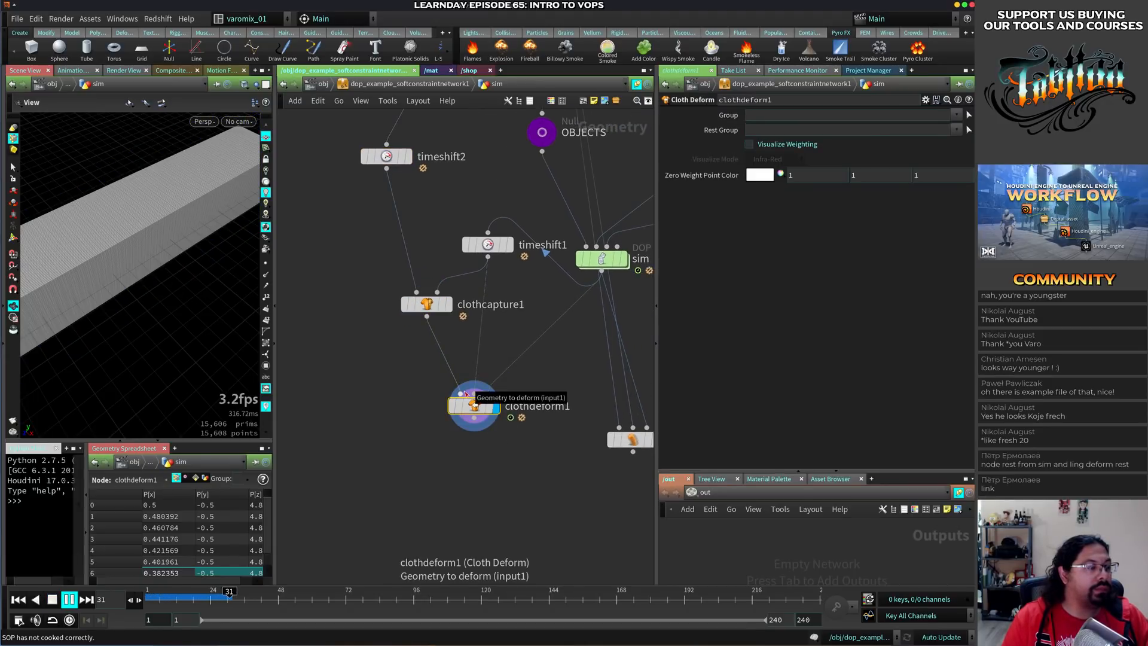
key(ctrl+Up)
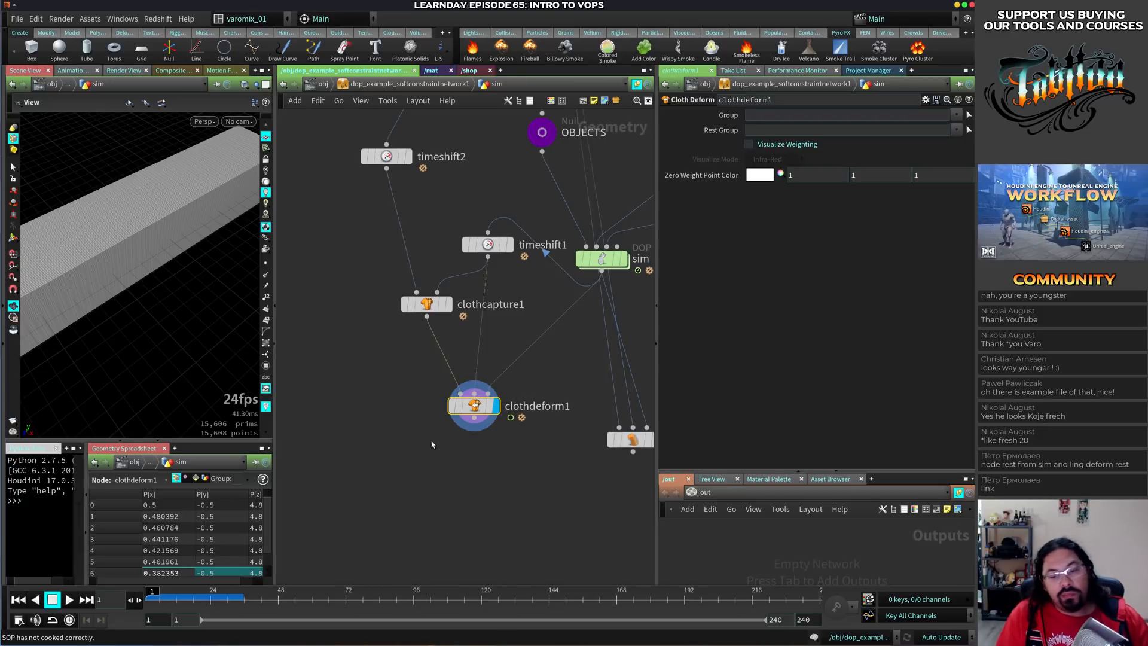
Try the sim output as the Cloth Deform's rest cloth and the Cloth Capture output as its third input, and play the animation
click(479, 389)
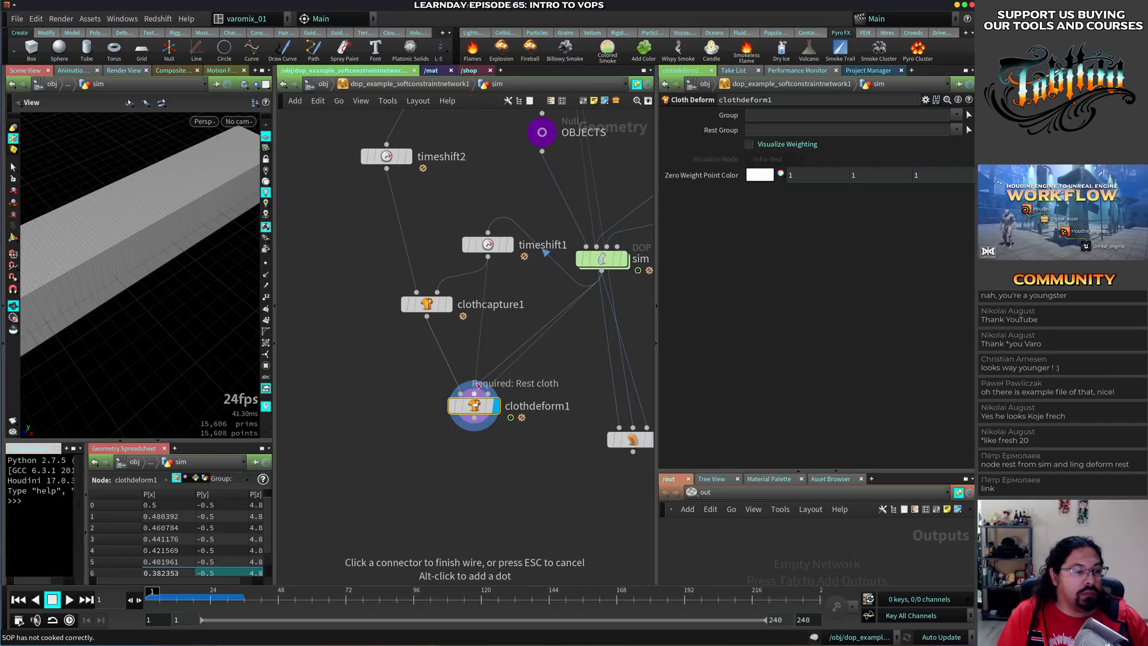
click(477, 397)
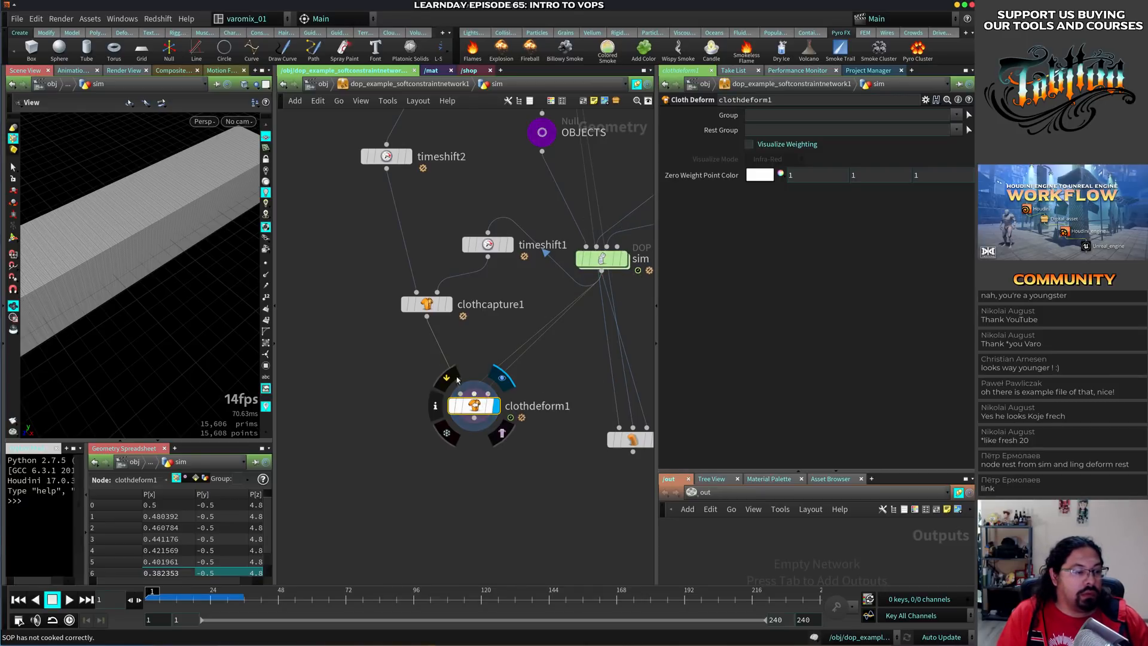
click(426, 317)
click(488, 394)
click(383, 401)
key(Up)
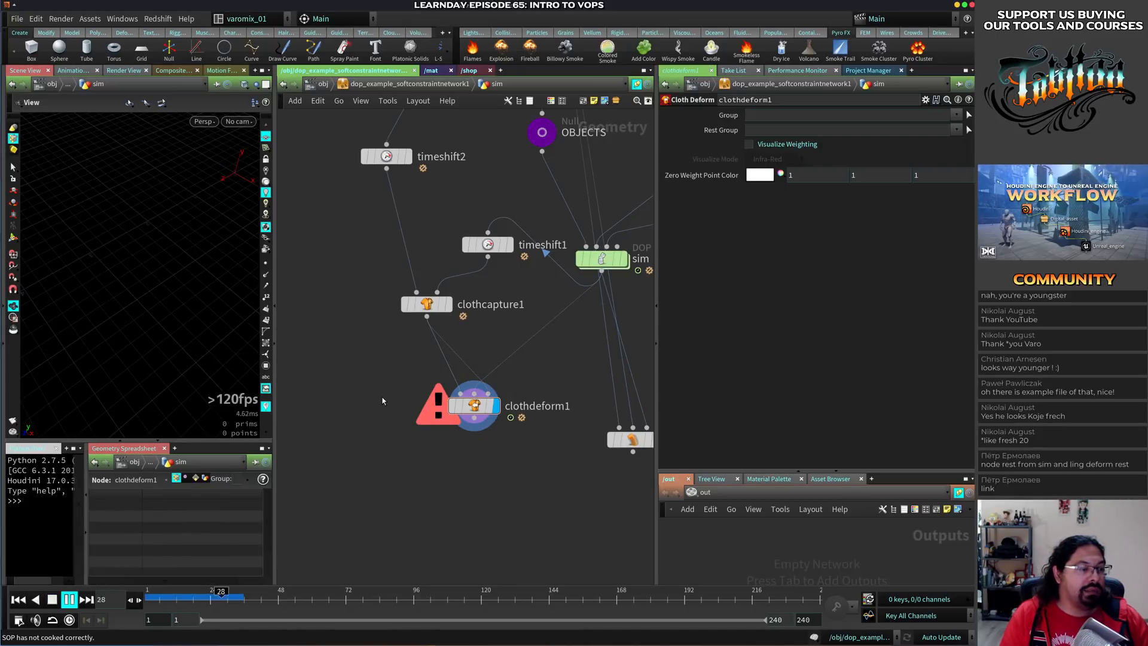
key(ctrl+Up)
drag(384, 401, 553, 425)
mouse_move(484, 391)
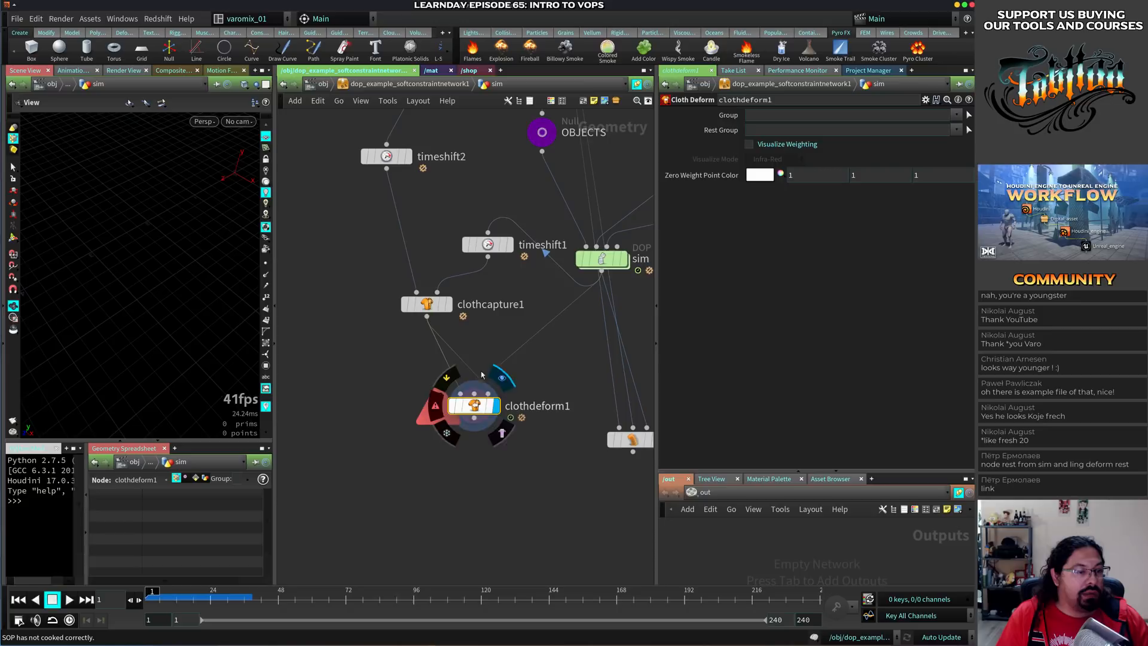
Reconnect timeshift1 to the Cloth Deform's rest cloth input with the sim in its third input, and replay the animation
click(488, 253)
click(474, 394)
key(ctrl+z)
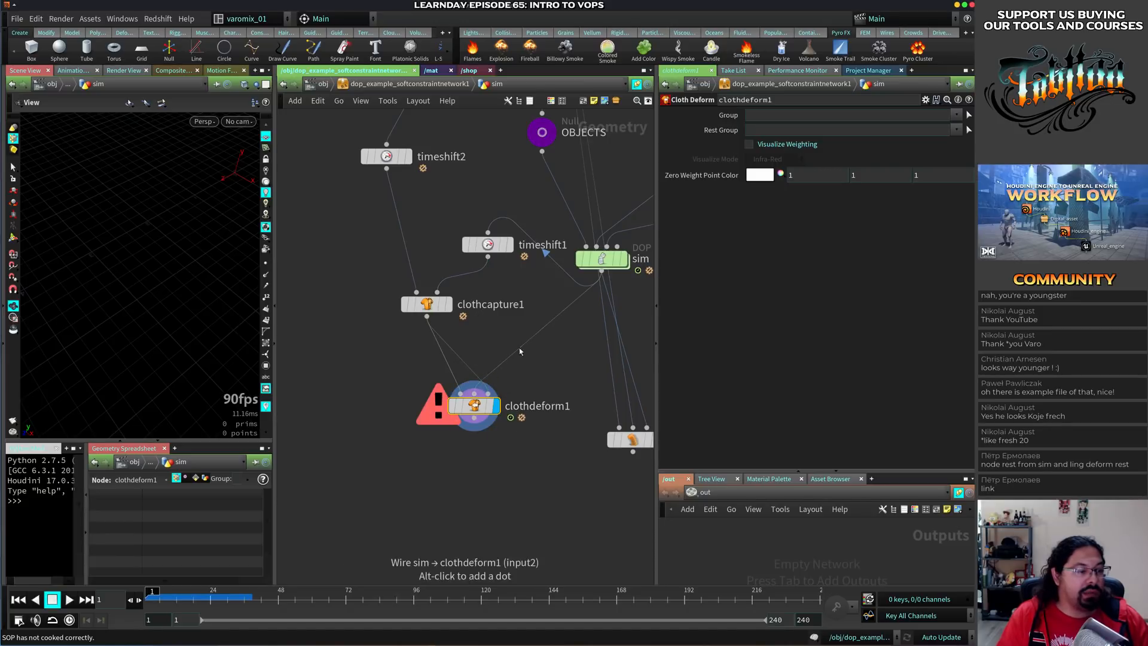
click(488, 248)
click(487, 258)
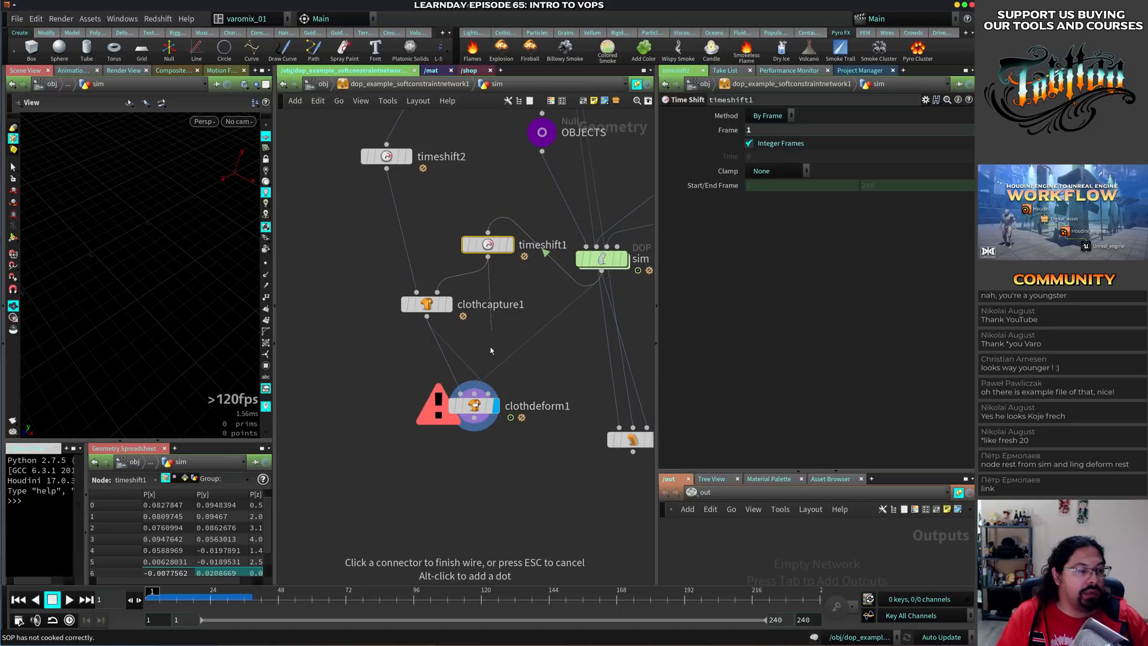
click(495, 392)
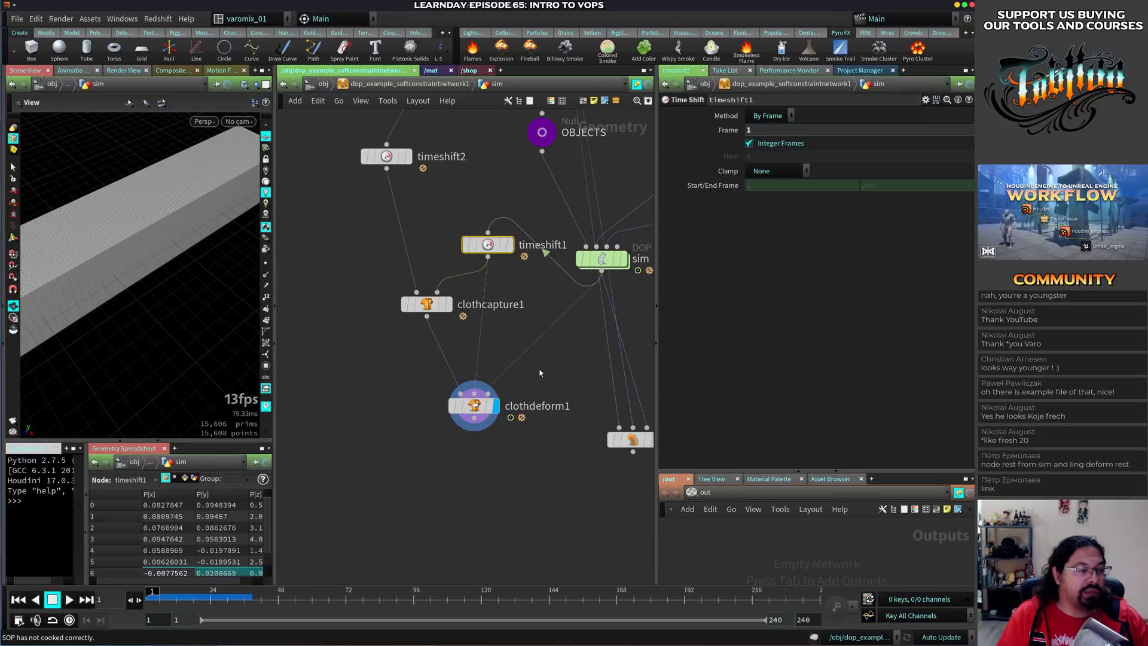
key(Up)
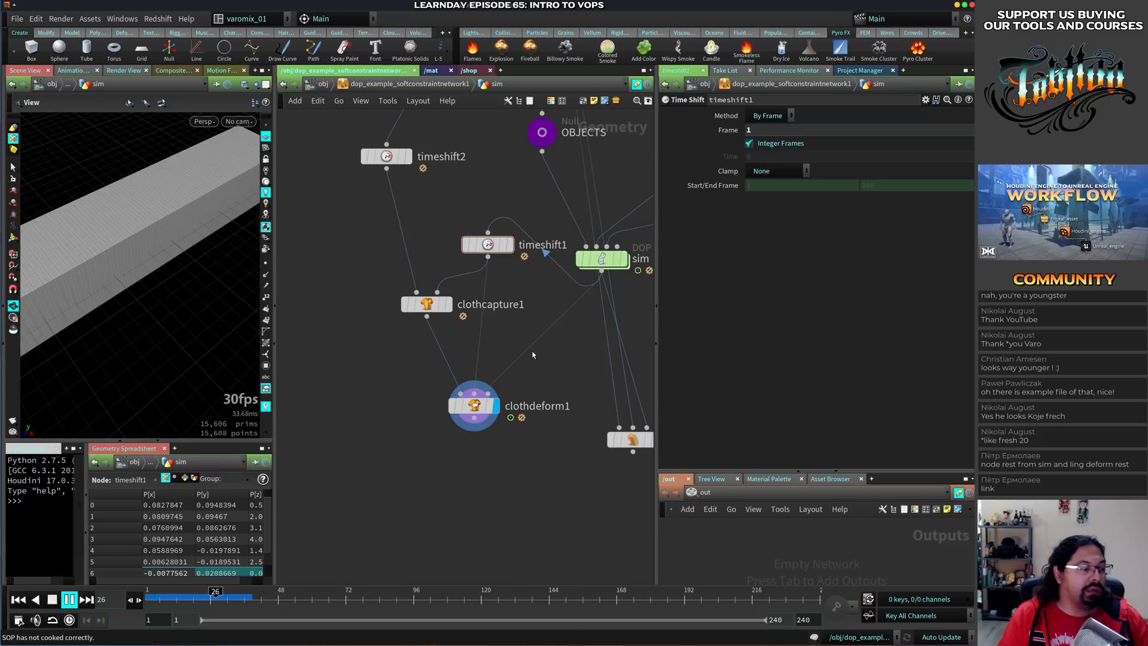
key(ctrl+Up)
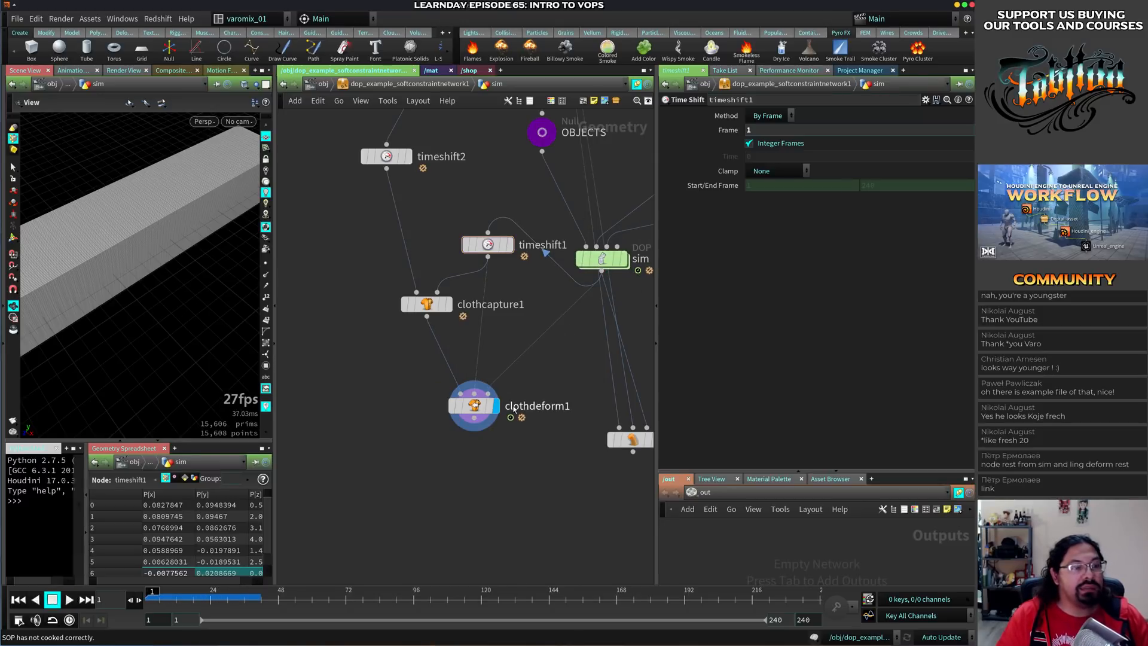
Bypass the timeshift2 node above the Cloth Capture and play the Cloth Deform result
click(475, 408)
scroll(156, 320, down, 3)
drag(156, 320, 182, 309)
middle_drag(379, 311, 375, 383)
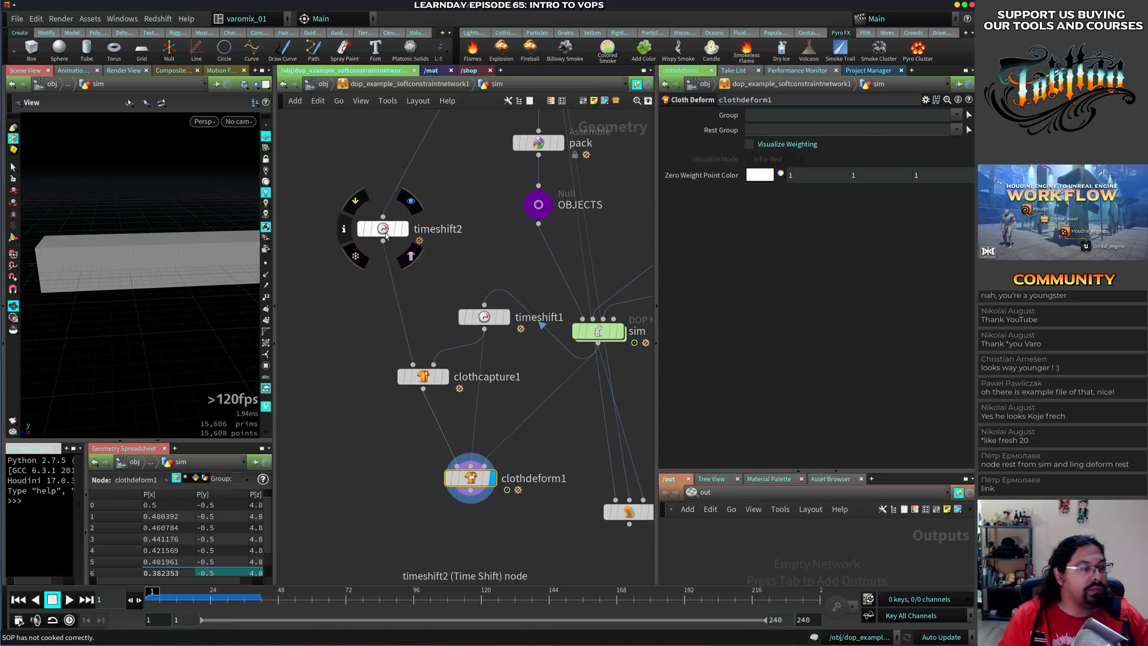
click(355, 204)
click(357, 267)
key(Up)
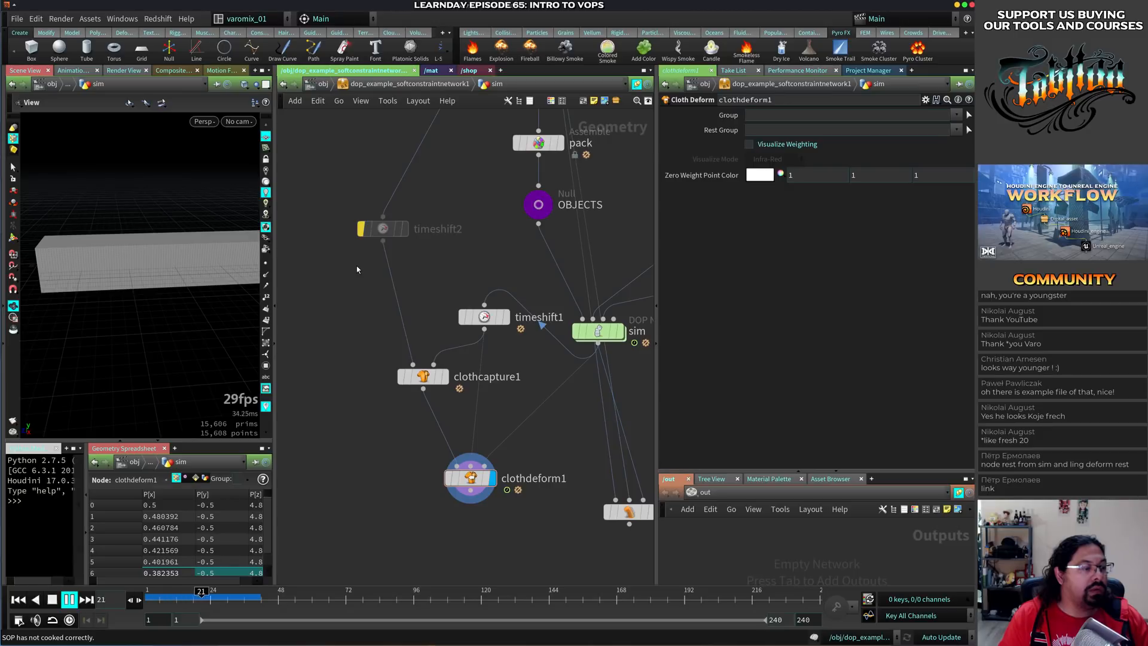
key(Up)
Display timeshift1 and the Cloth Capture in turn, and play the animation to check that the captured regions stay still
mouse_move(428, 383)
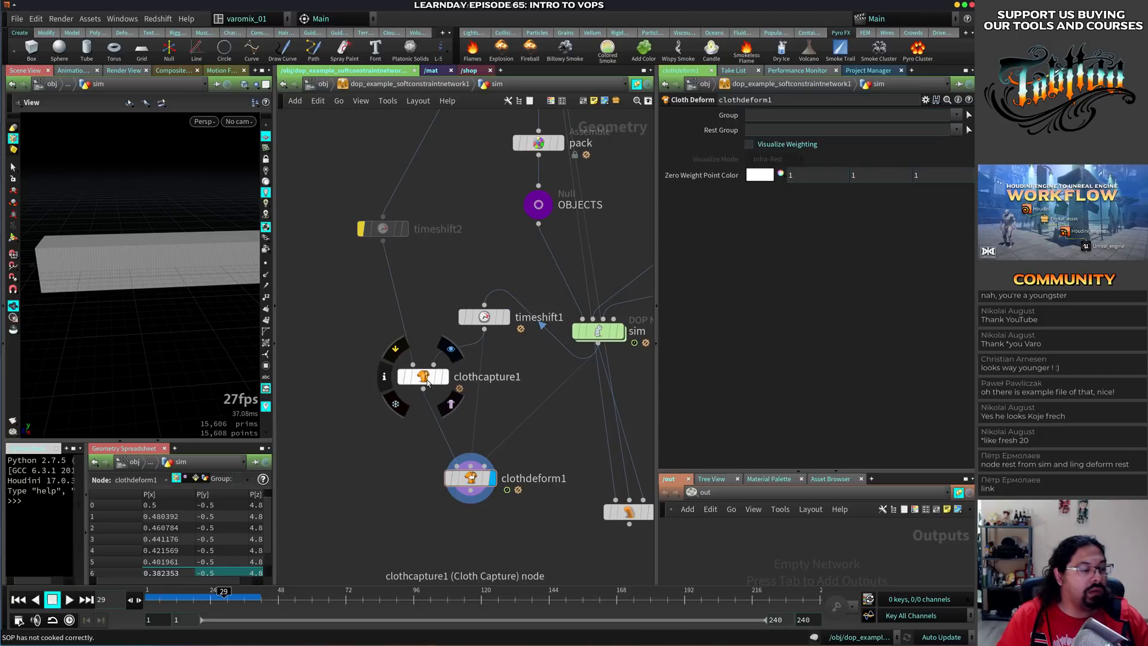
click(512, 289)
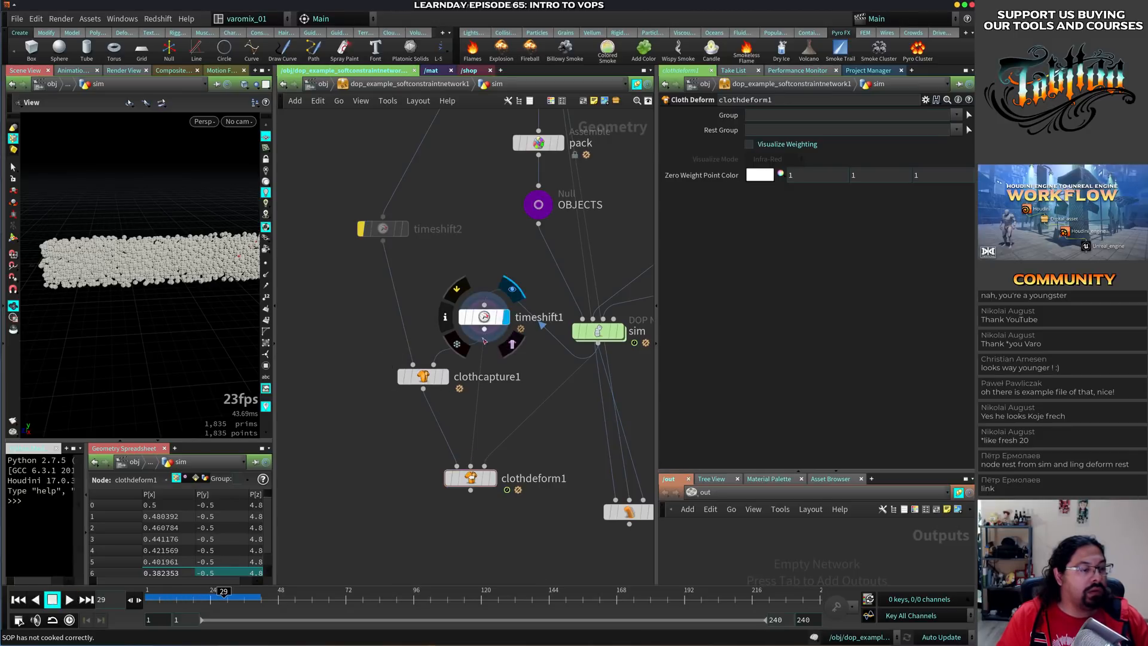
click(440, 383)
key(ctrl+Up)
key(Up)
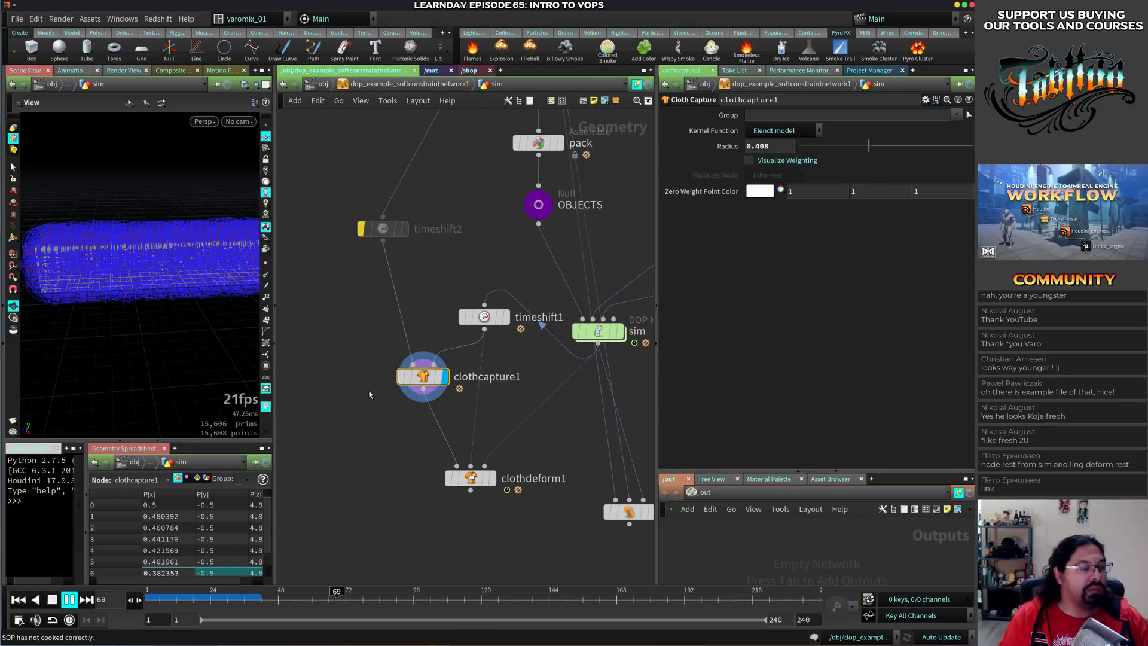
key(Up)
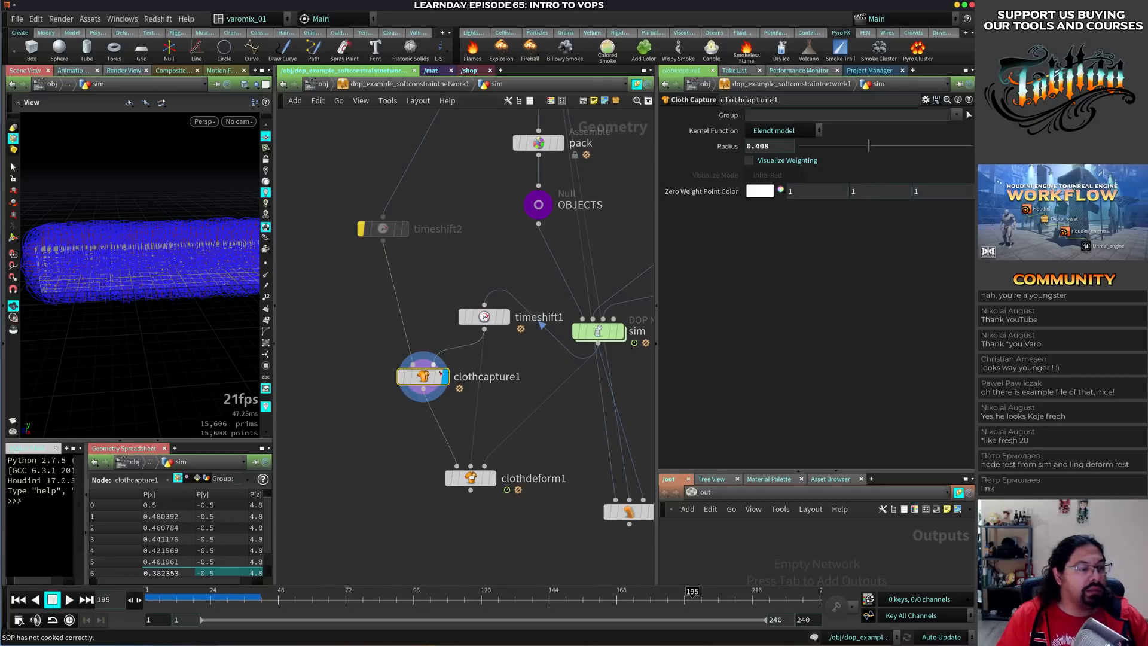
Display the sim output, cancel its long cook, return to the first frame, and examine the sim node's information
mouse_move(602, 343)
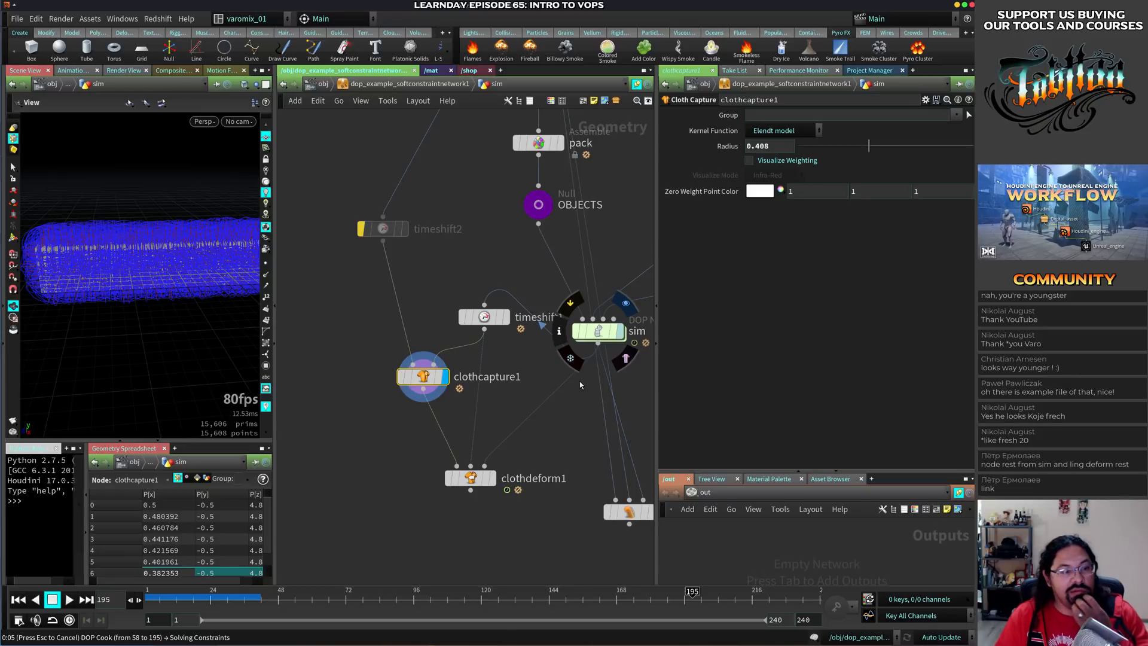
key(Escape)
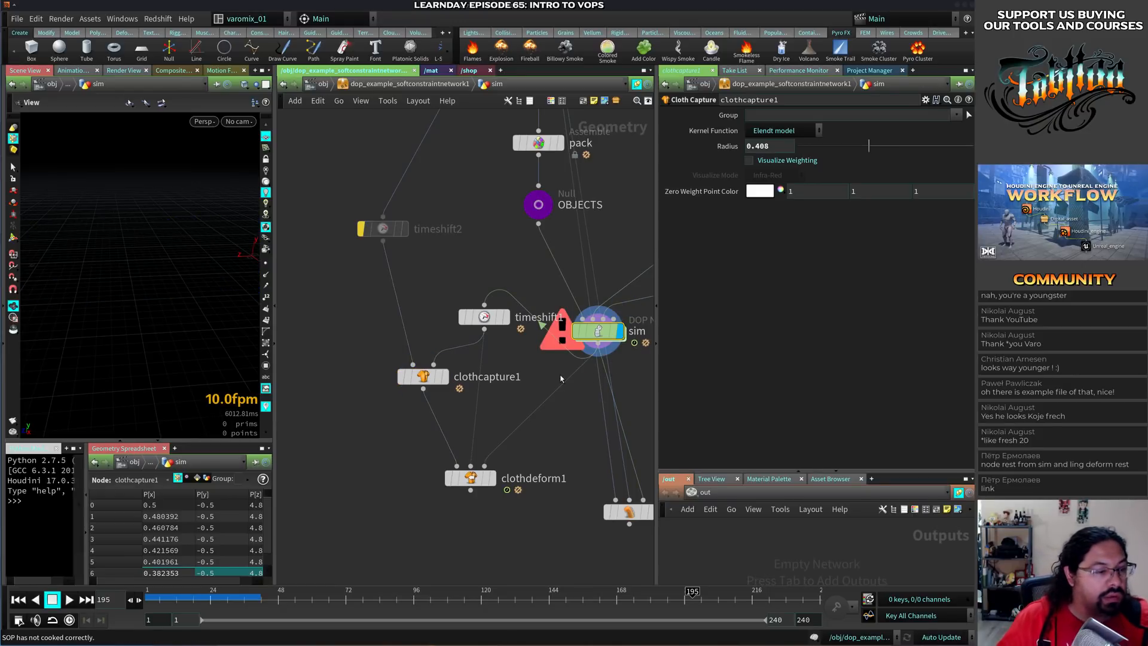
click(618, 413)
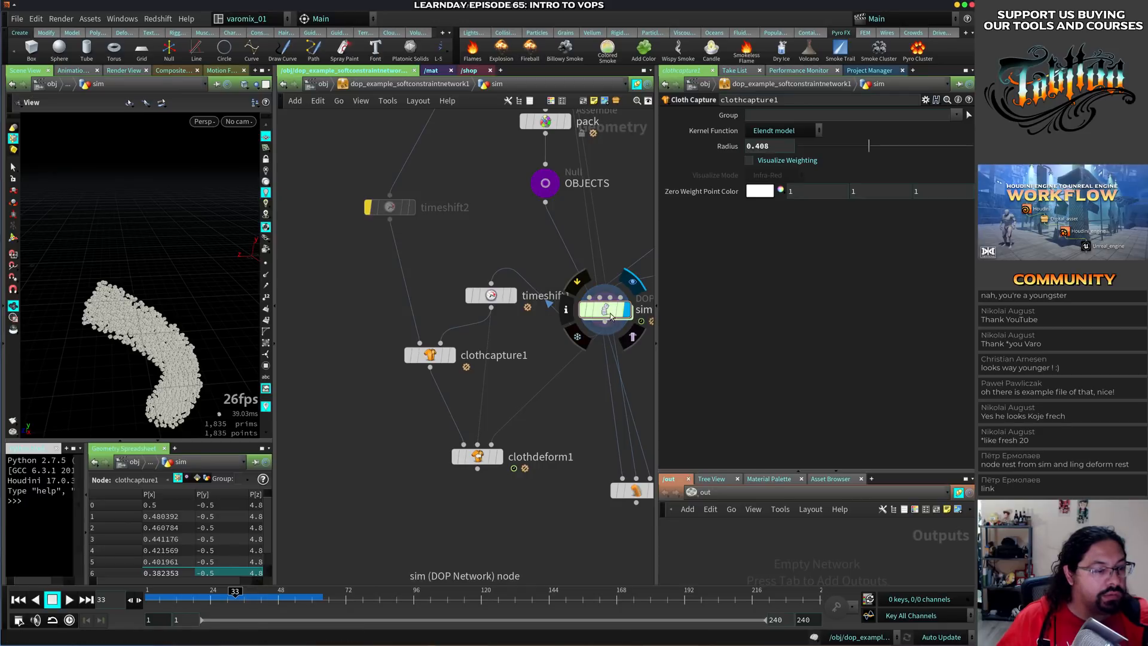
key(ctrl+Up)
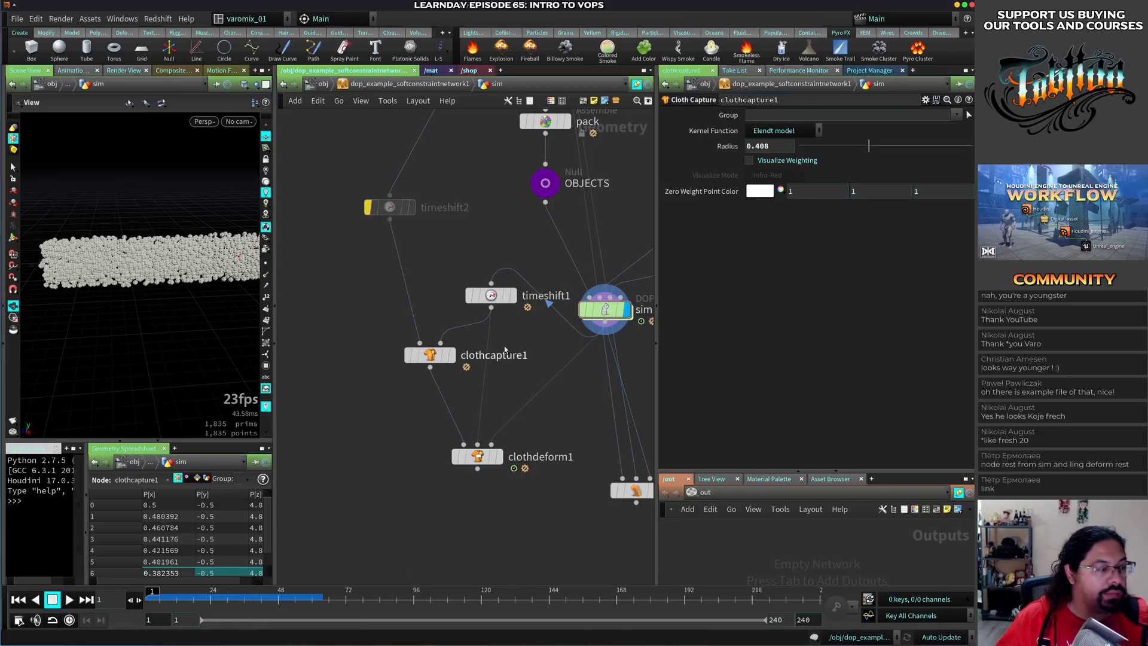
drag(178, 293, 251, 257)
middle_drag(605, 309, 678, 323)
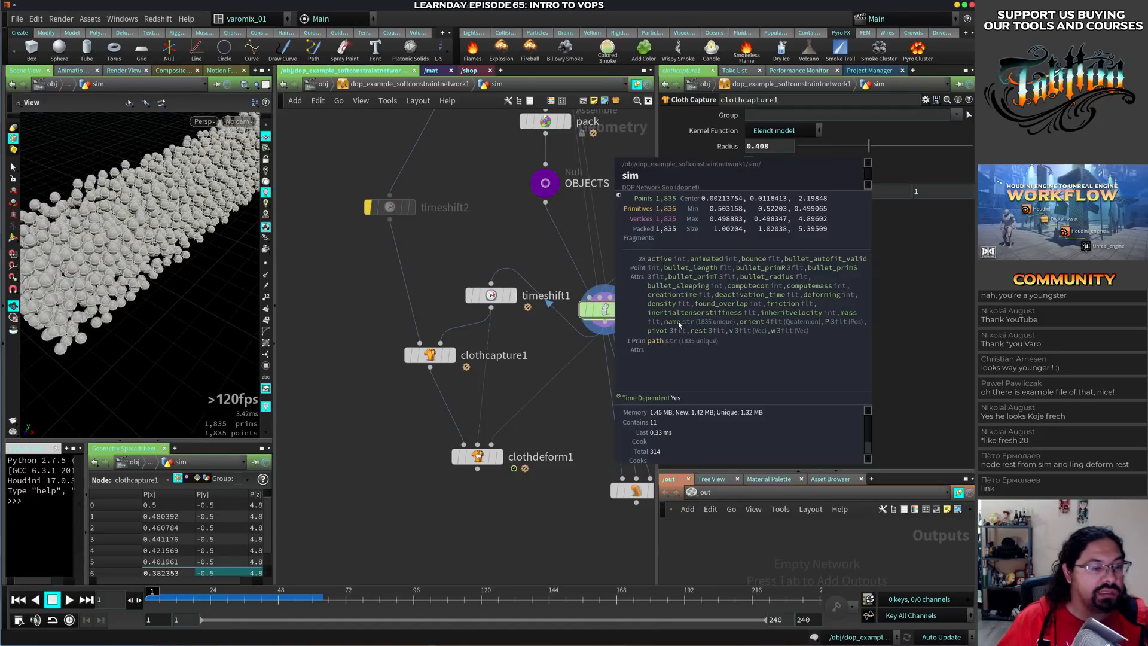
Display the Cloth Deform result, play the animation to check for deformation, and return to the first frame
click(501, 456)
click(477, 456)
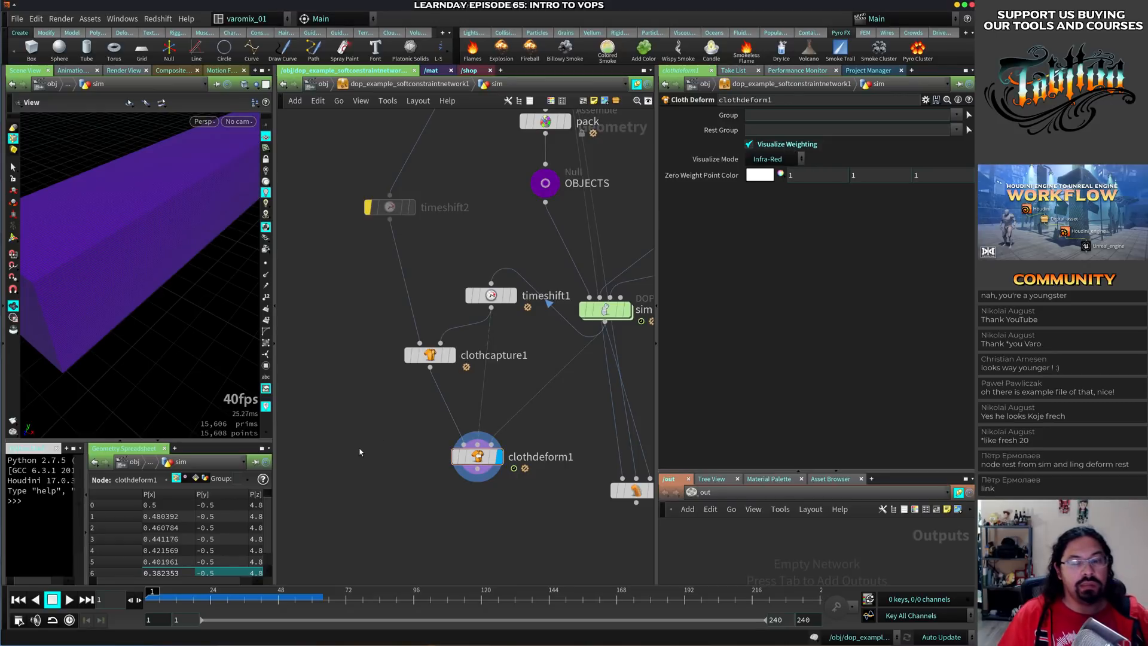
key(Up)
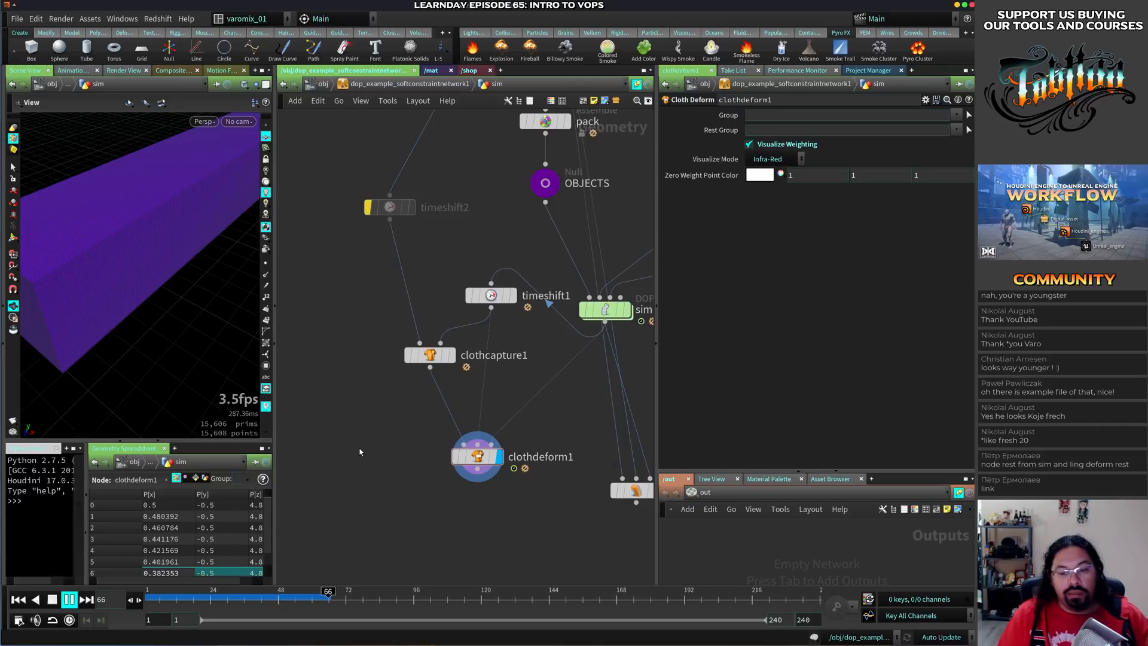
key(ctrl+Up)
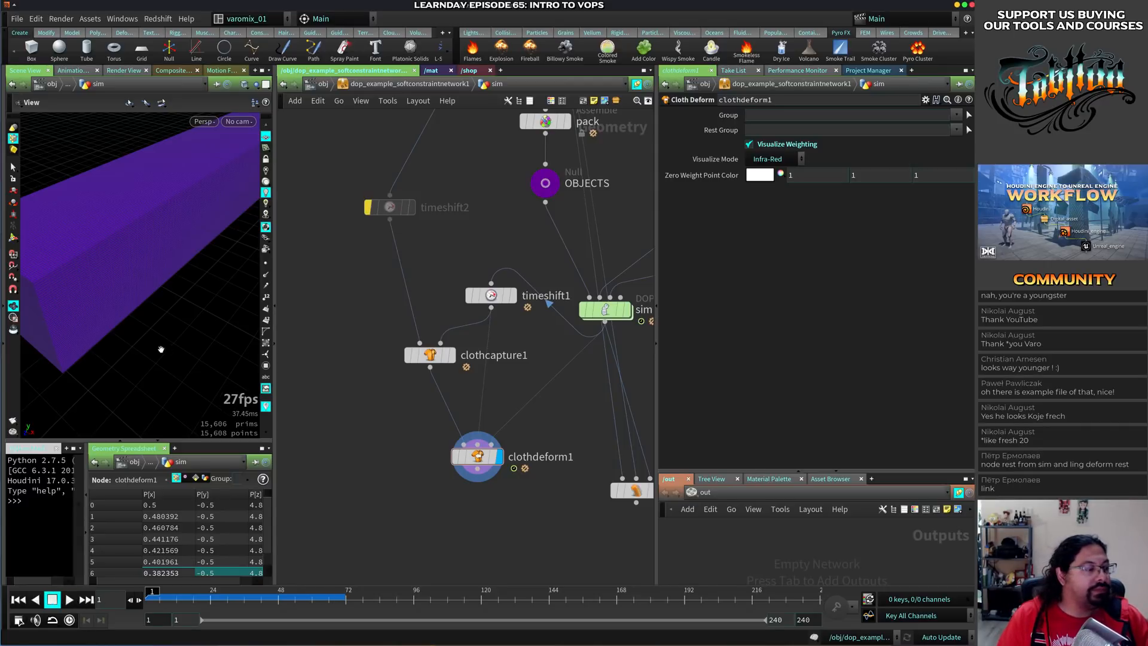
mouse_move(161, 349)
mouse_down()
mouse_move(192, 335)
mouse_move(163, 327)
mouse_up()
middle_drag(454, 250, 430, 310)
middle_drag(514, 424, 518, 339)
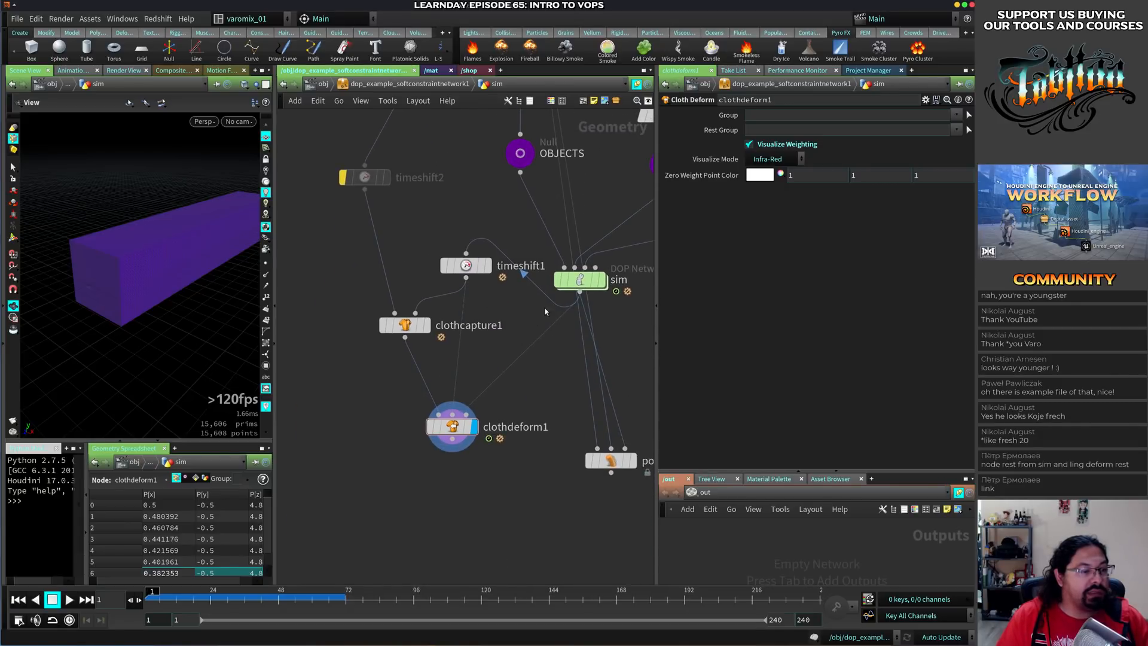
Re-enable the bypassed timeshift2 node and move timeshift1 closer to the Cloth Capture node
mouse_move(471, 273)
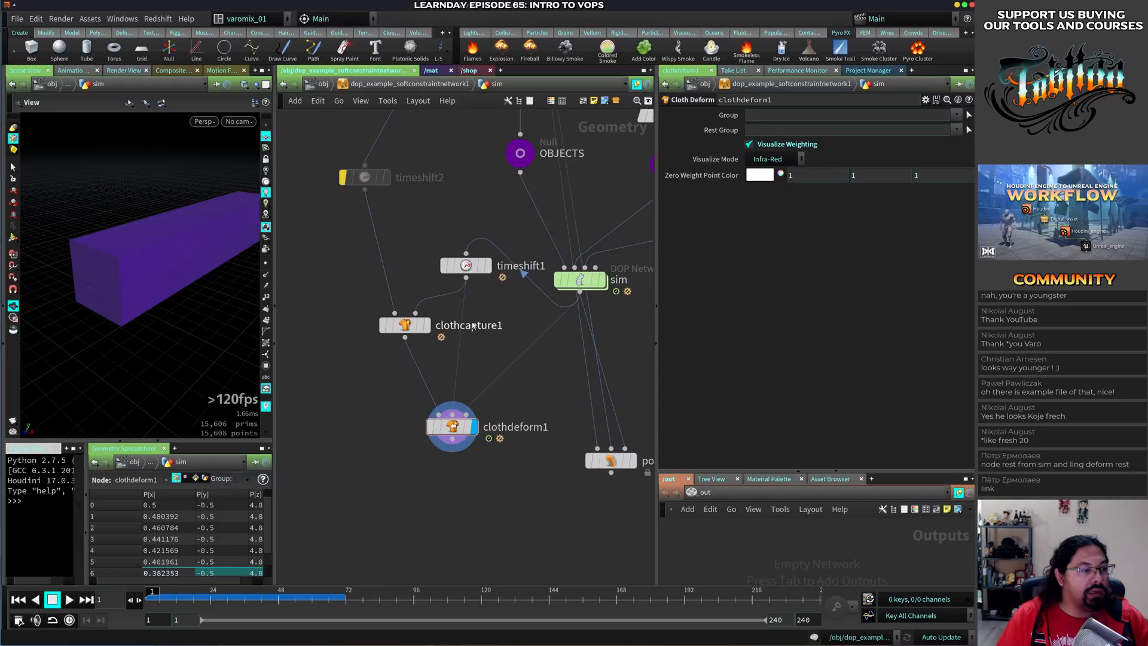
middle_drag(431, 303, 463, 318)
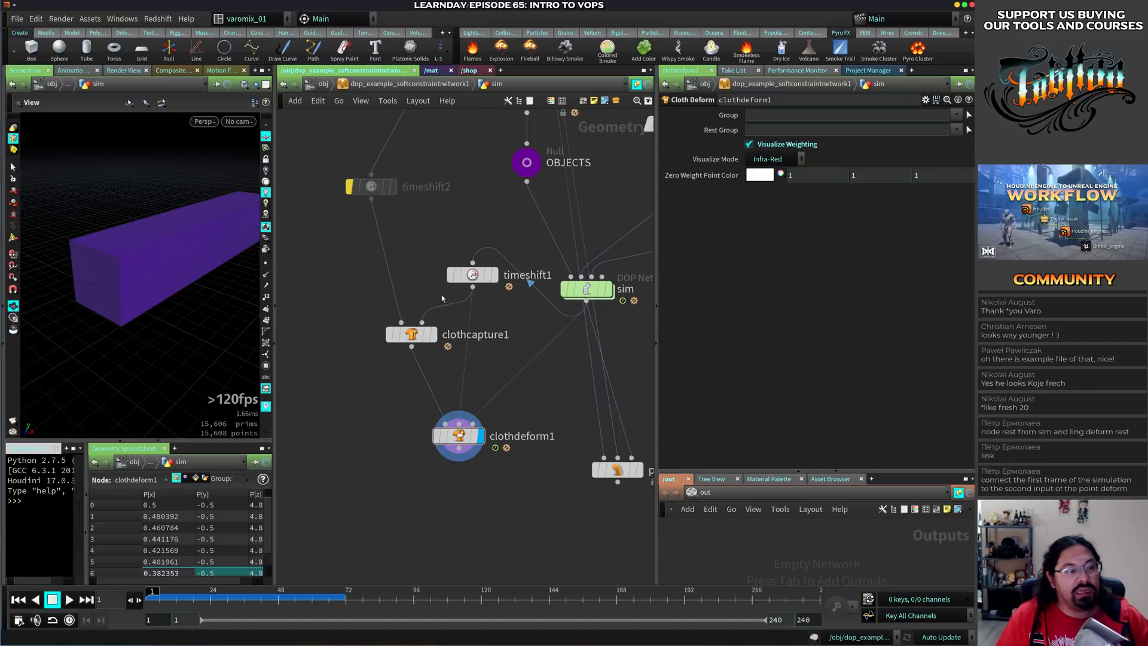
middle_drag(429, 249, 418, 250)
mouse_move(342, 187)
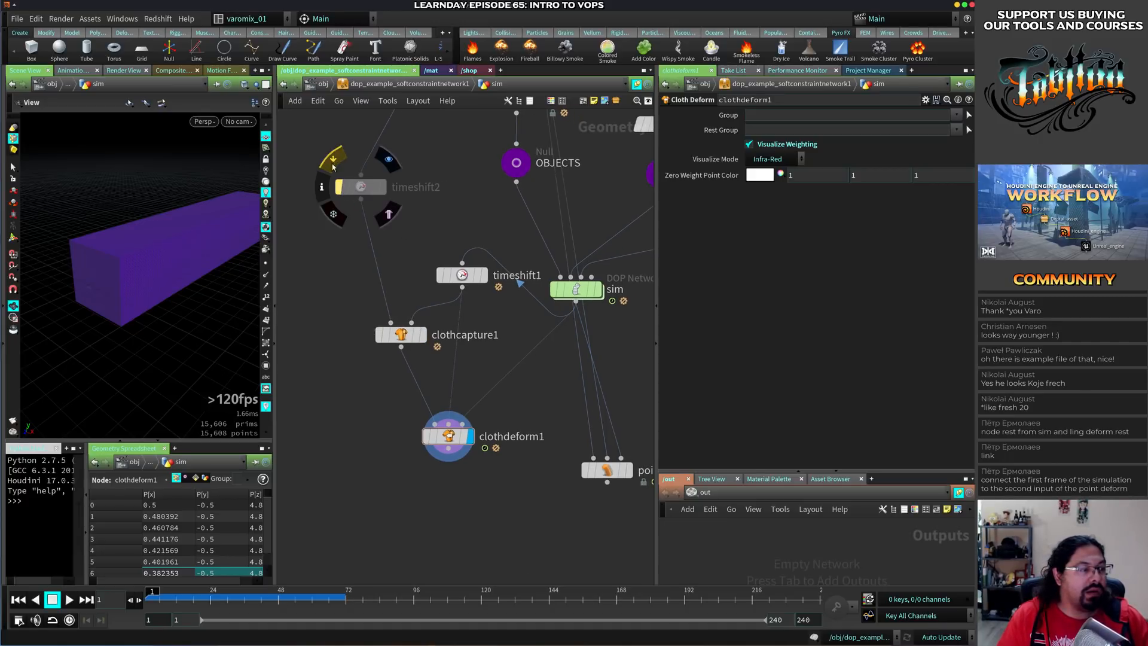
click(334, 167)
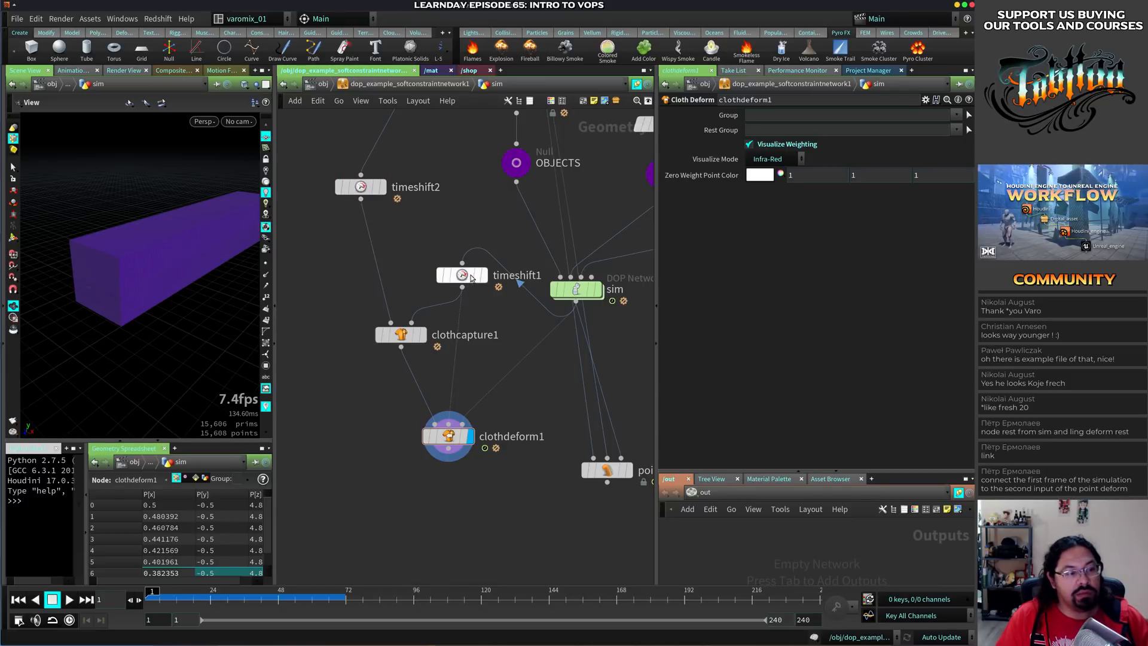
drag(465, 277, 481, 303)
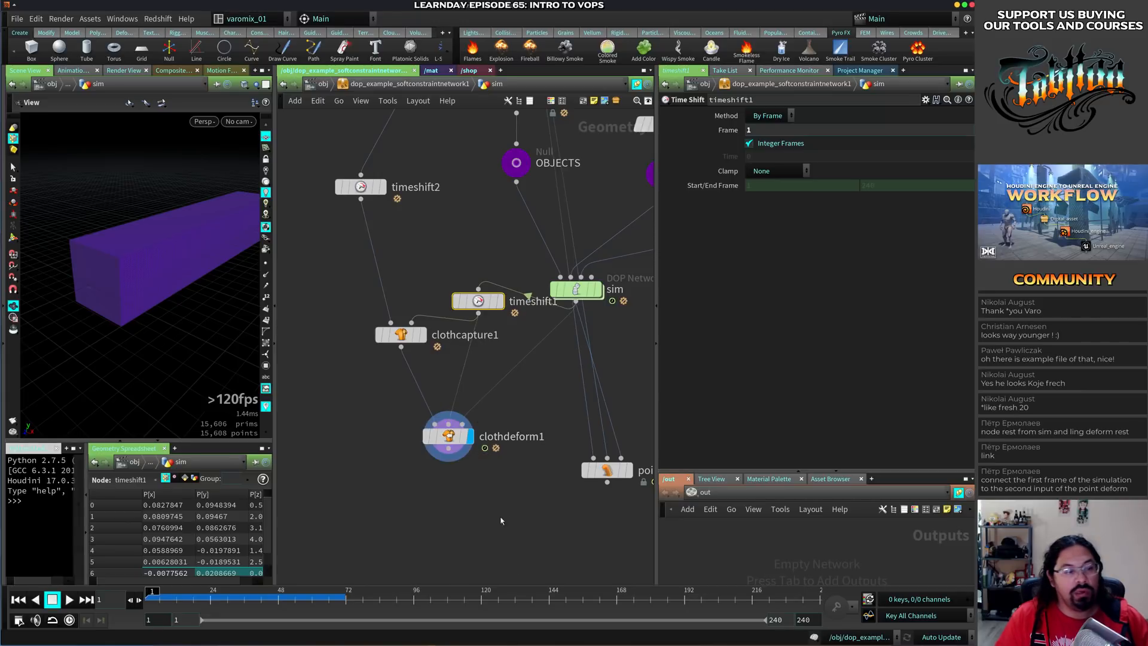
Connect timeshift1 to the Point Deform's Rest Point Lattice input and display the Point Deform
middle_drag(447, 425, 377, 358)
drag(546, 404, 448, 451)
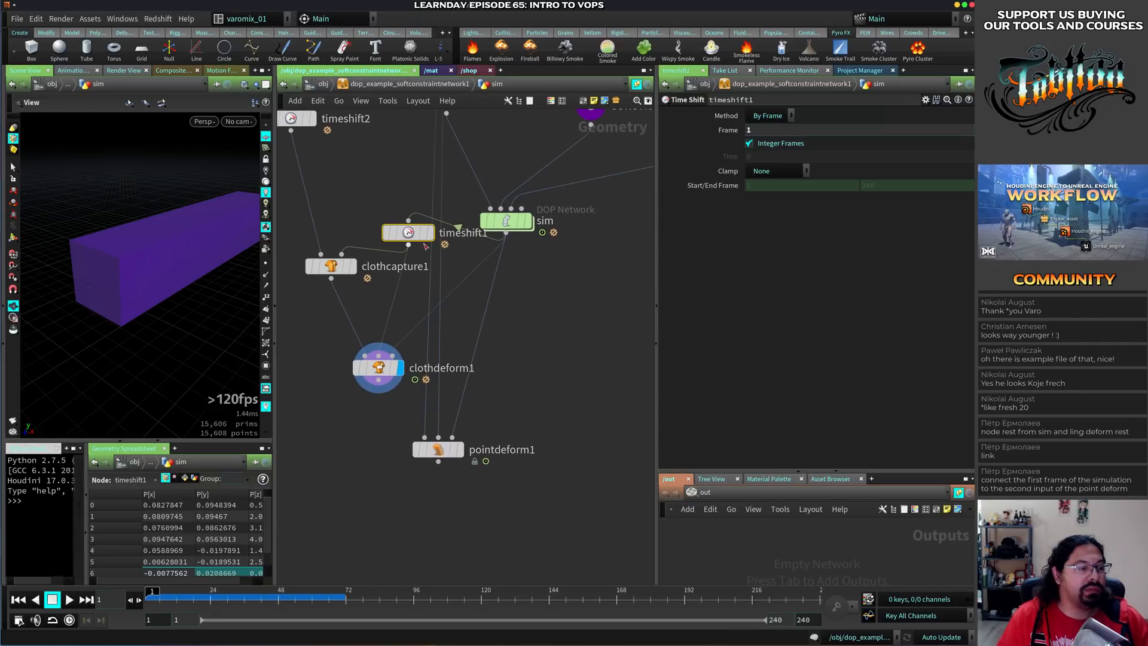
click(408, 244)
click(438, 436)
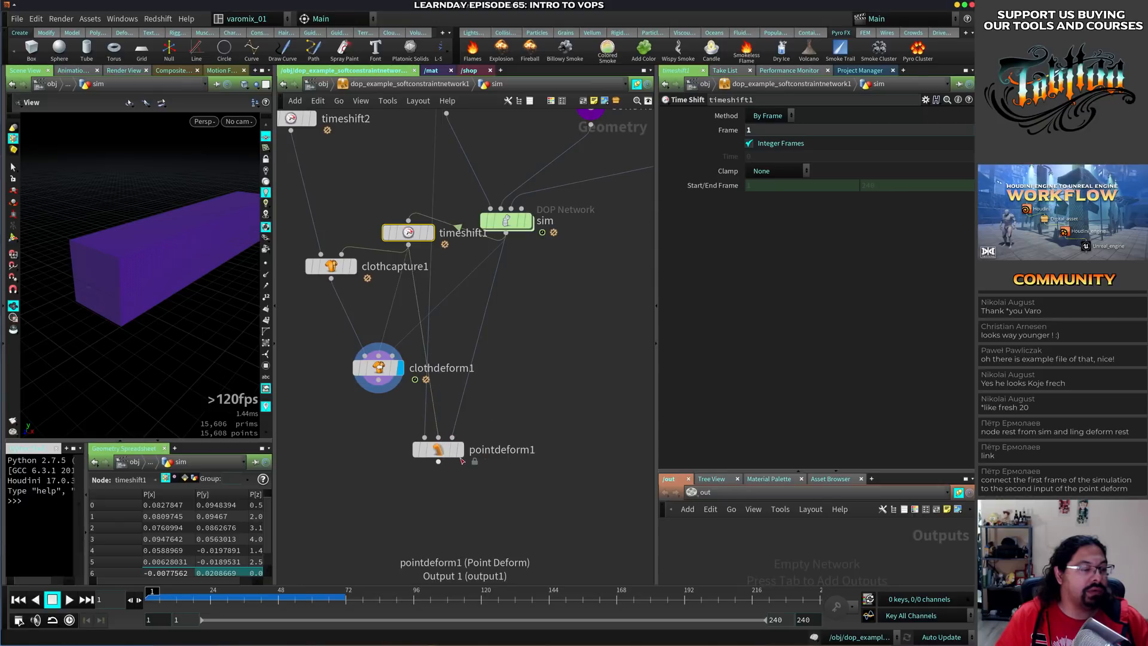
click(438, 461)
key(Escape)
click(460, 449)
click(439, 450)
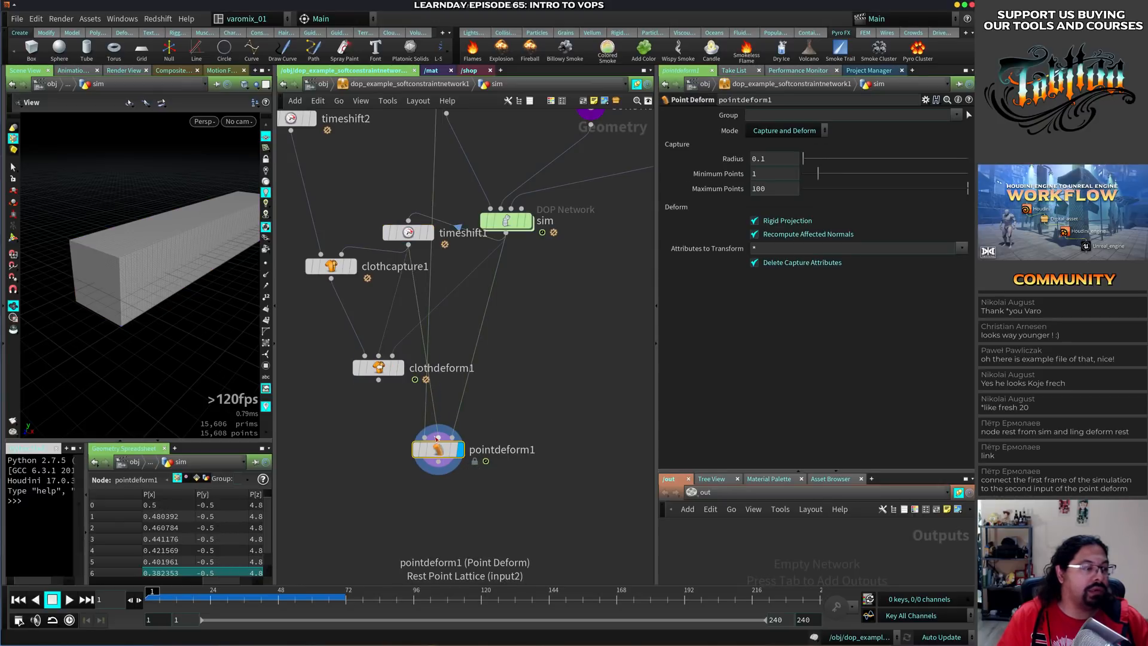
Play the Point Deform animation, return to the first frame, and widen the viewport to see the whole box
key(Up)
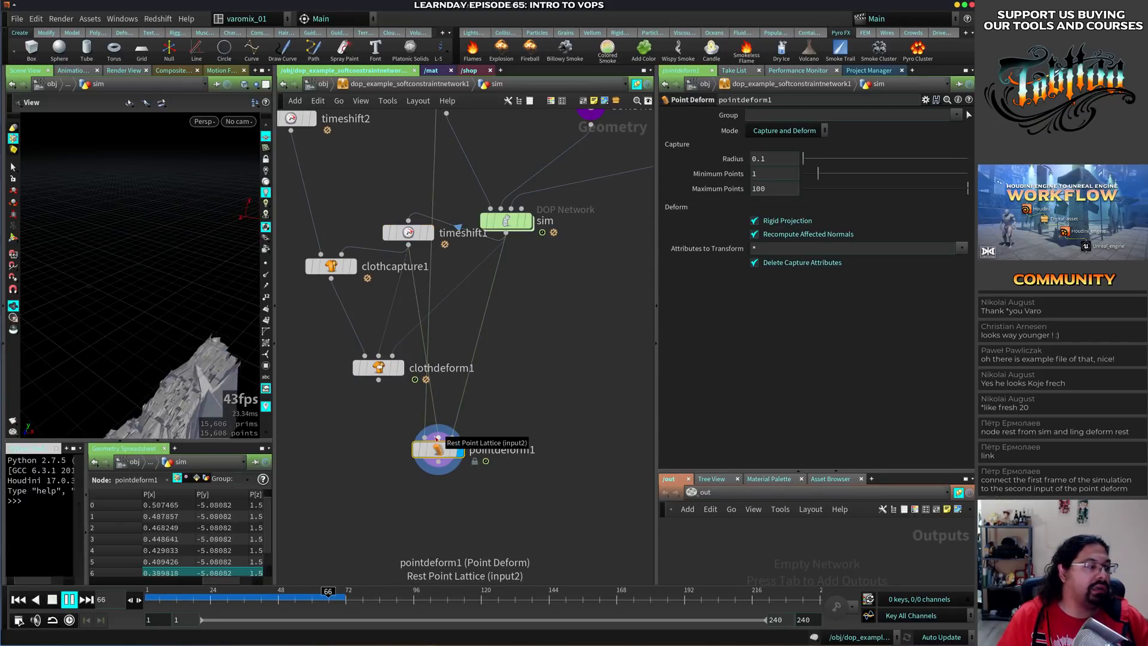
key(ctrl+Up)
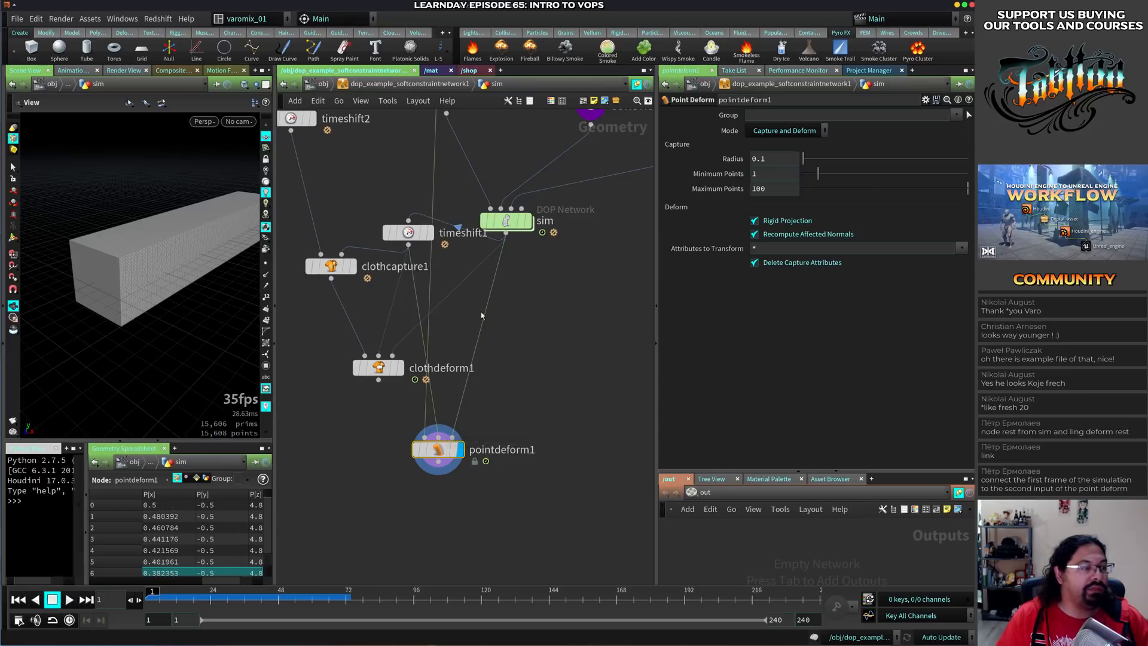
middle_drag(364, 413, 429, 390)
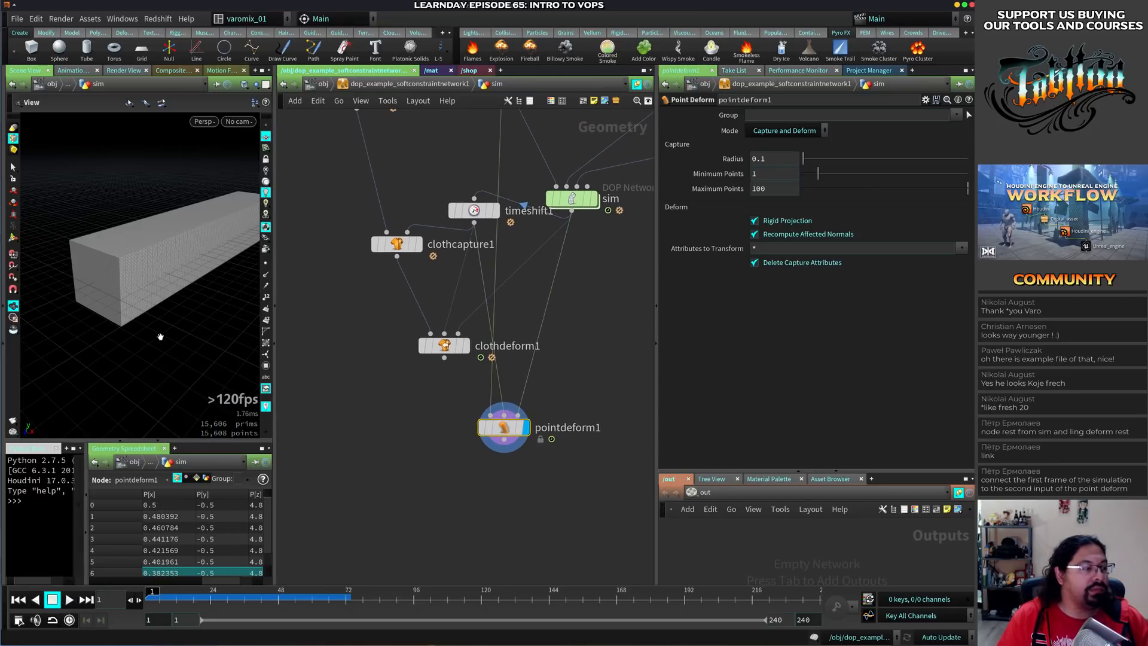
drag(159, 335, 400, 293)
drag(279, 349, 262, 350)
middle_drag(262, 350, 159, 330)
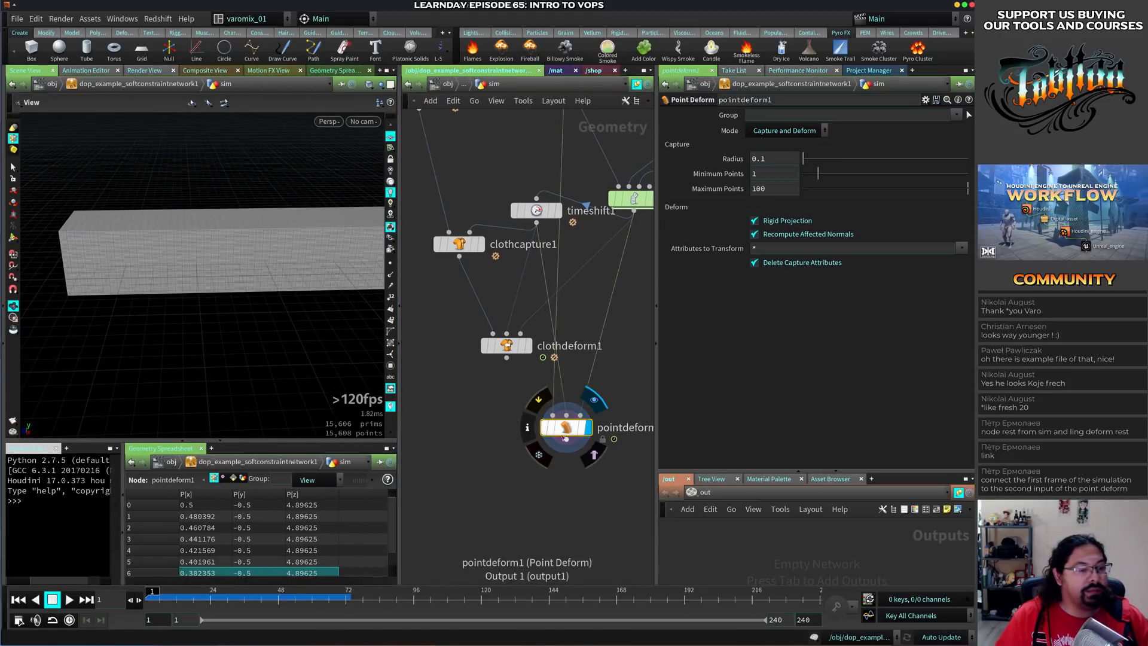
Move the Point Deform node lower, inspect the deformed surface at frame 15, and play on before returning to the first frame
drag(562, 427, 537, 463)
key(Up)
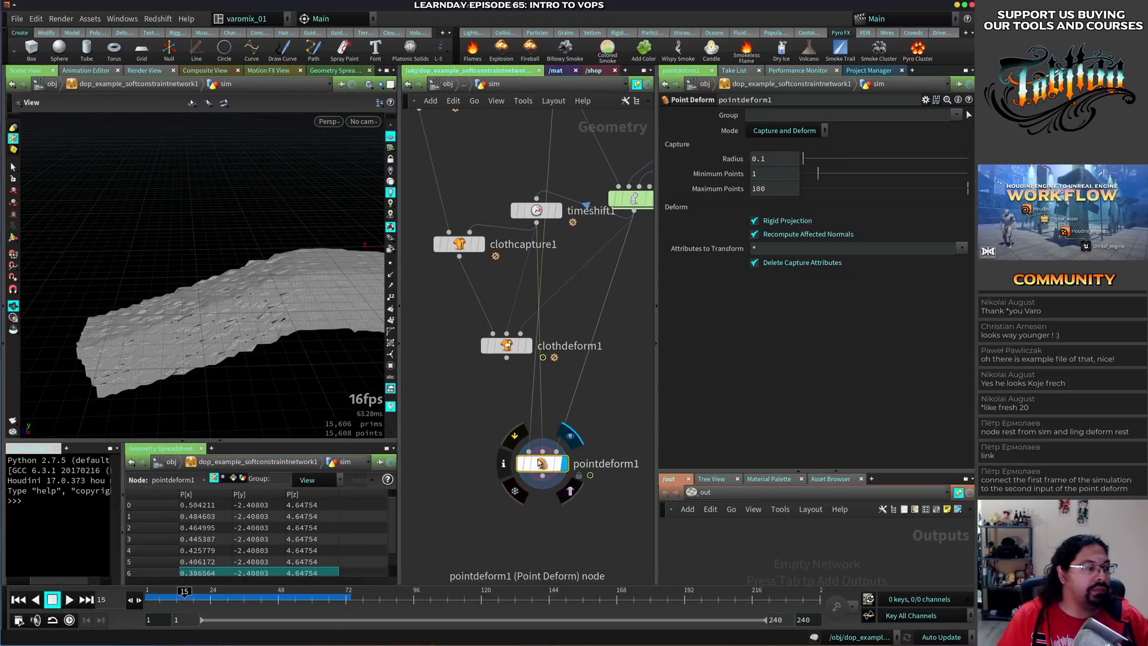
drag(223, 422, 230, 323)
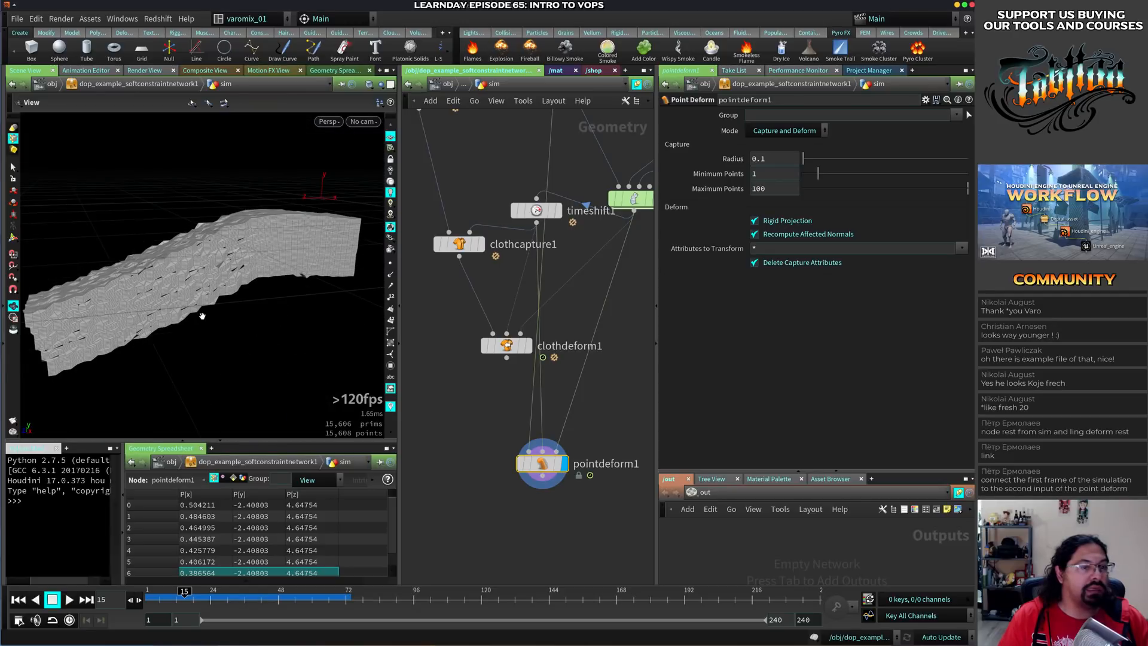
key(Up)
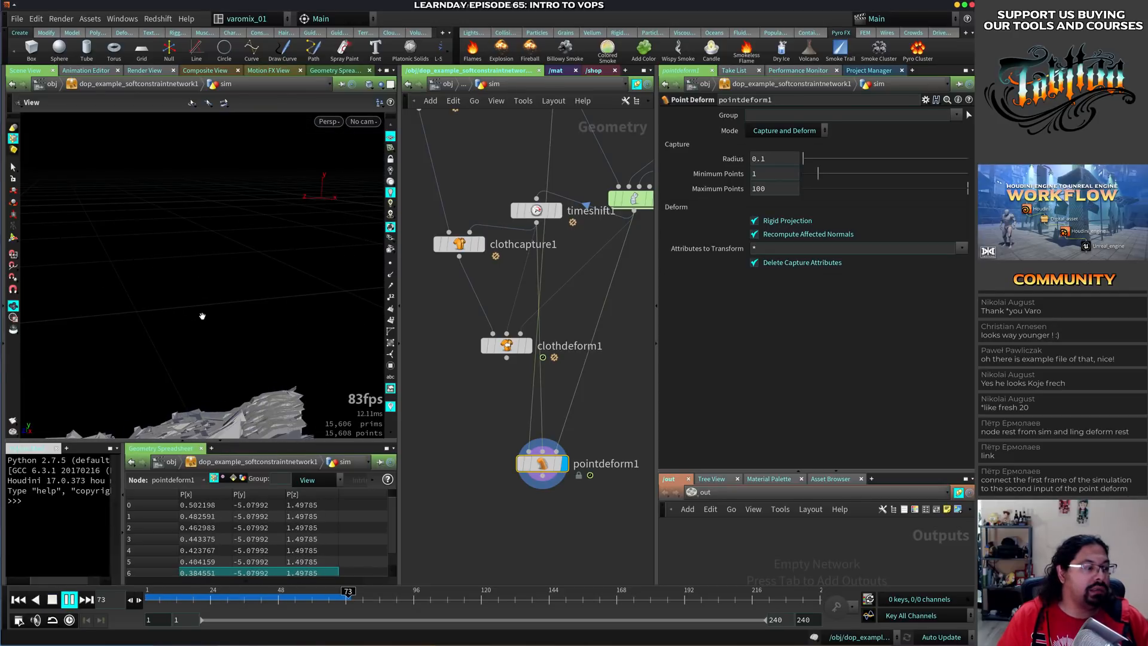
key(ctrl+Up)
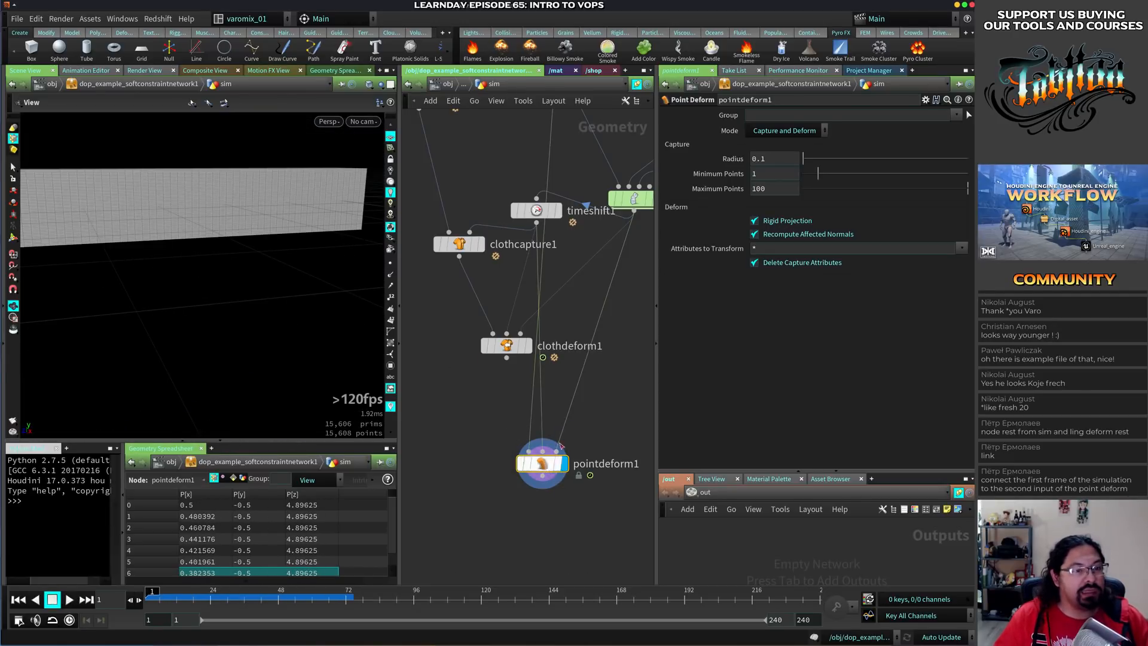
Set the Point Deform's capture radius to 0.43 and play the animation up to frame 15
drag(809, 160, 817, 159)
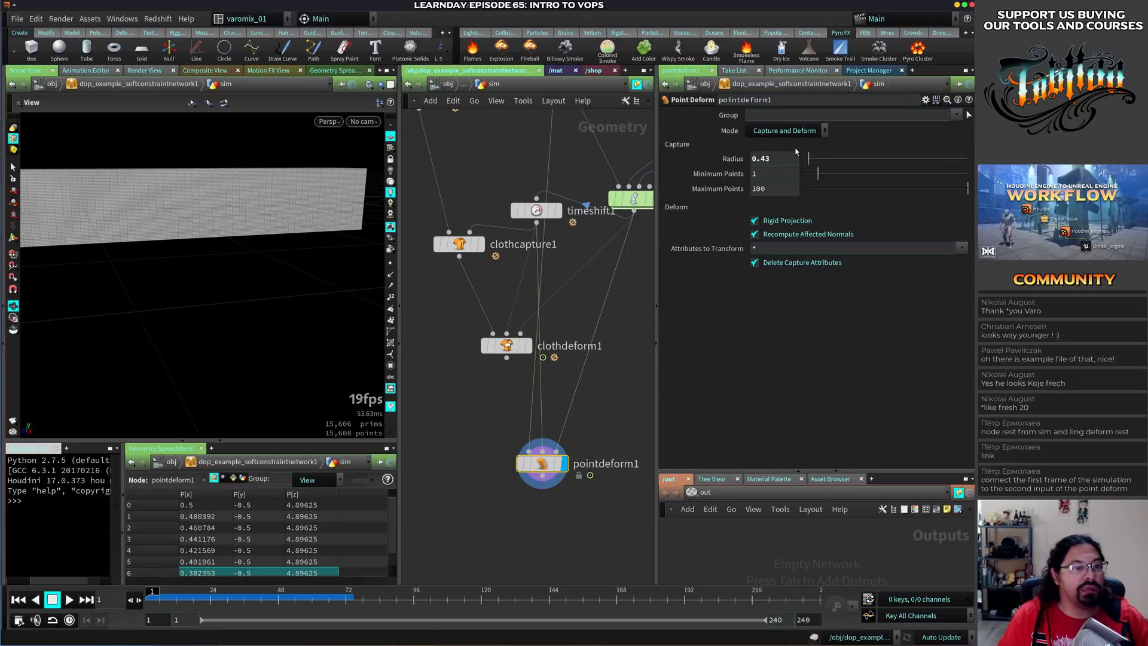
key(Up)
drag(248, 391, 260, 313)
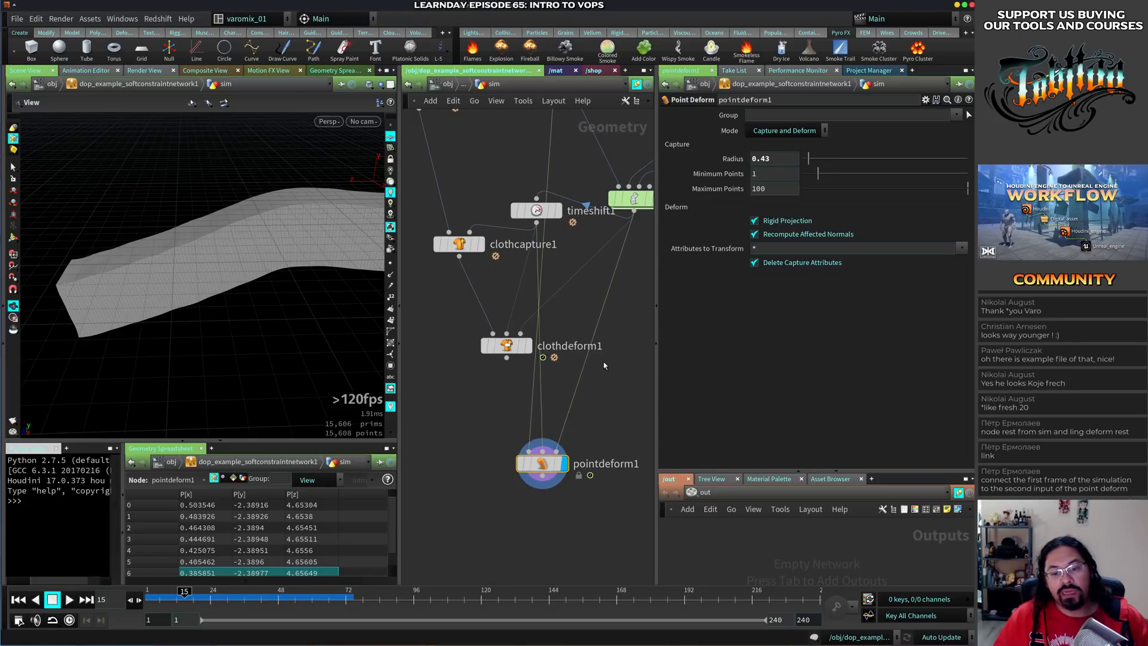
Replay the smoothed Point Deform animation several times from different angles, and return to the first frame
drag(541, 464, 571, 483)
drag(285, 321, 216, 321)
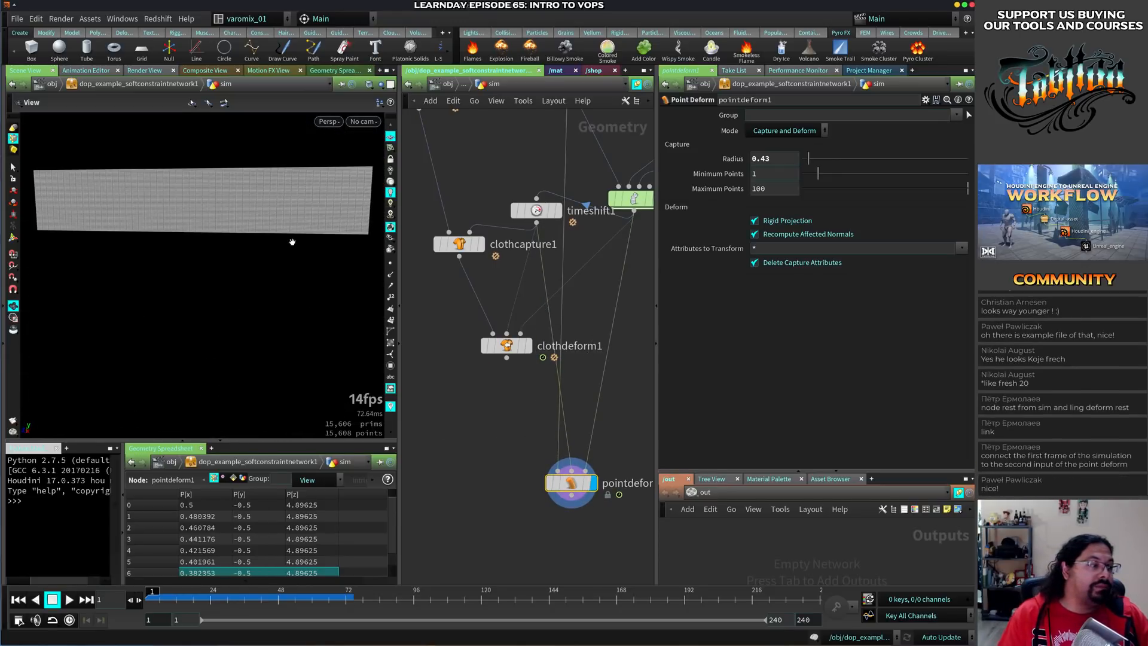
drag(206, 329, 272, 262)
key(ctrl+Up)
key(Up)
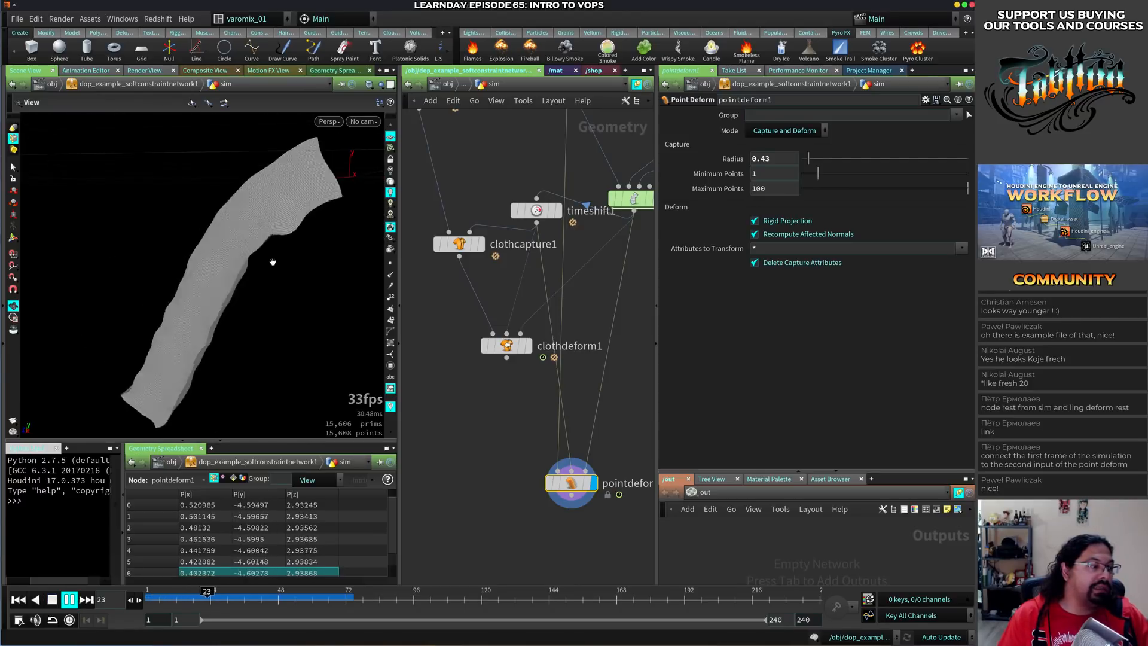
key(Up)
drag(272, 262, 263, 345)
drag(239, 400, 224, 338)
key(ctrl+Up)
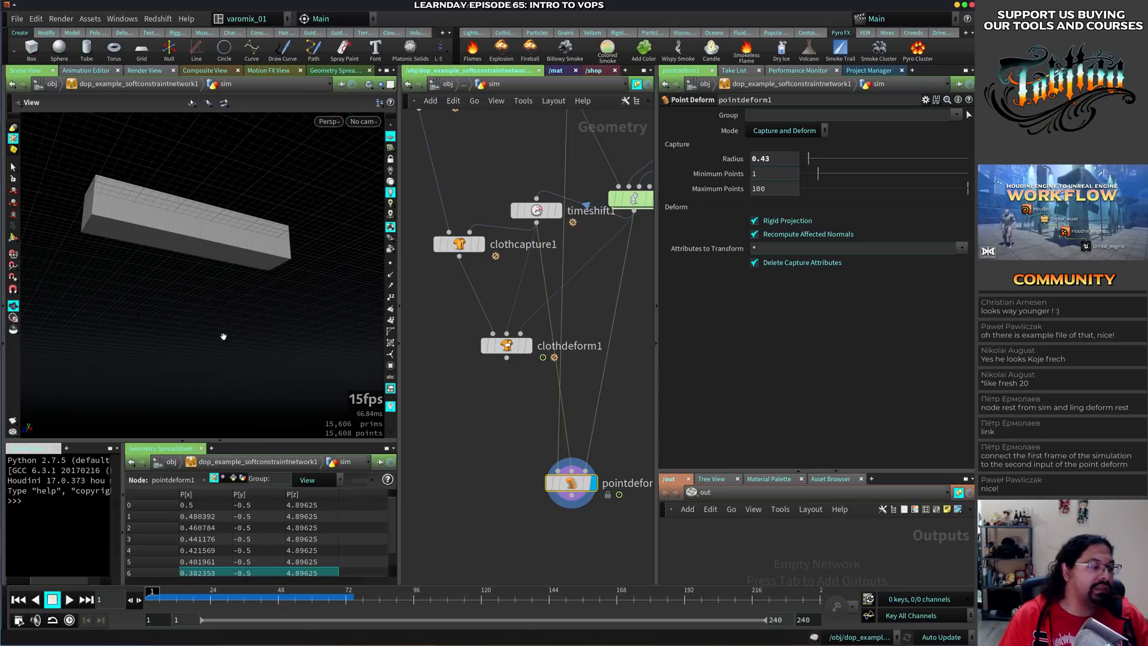
key(Up)
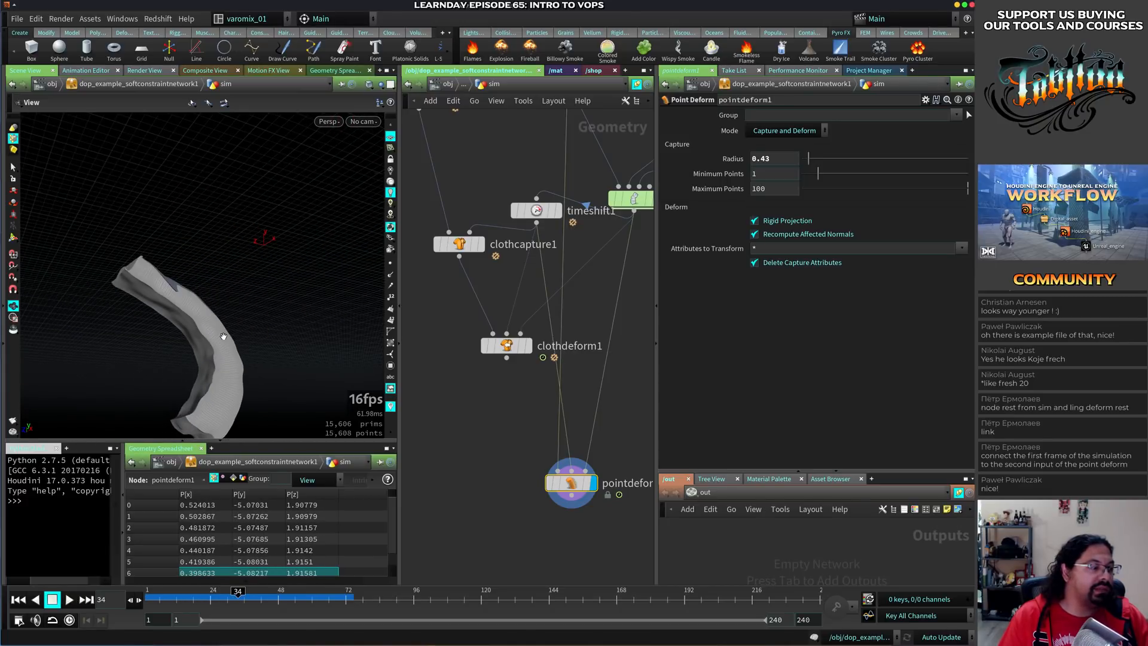
key(Up)
key(ctrl+Up)
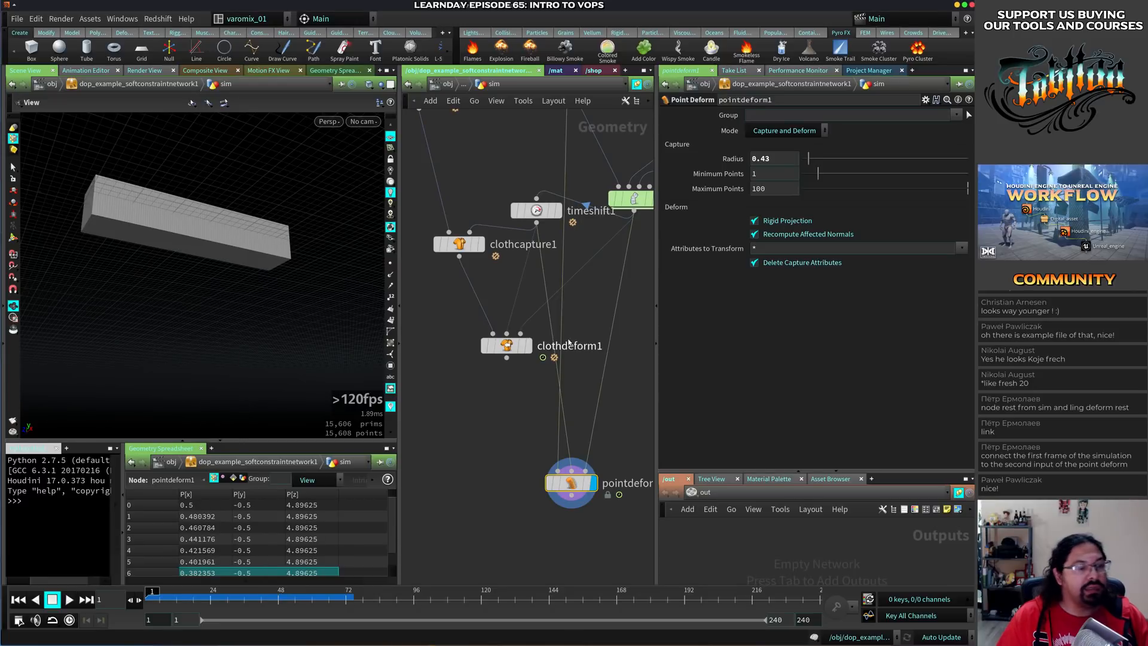
Inside the sim DOP network, disconnect the break_constraints wrangle from the rigid body solver
middle_drag(630, 338, 538, 385)
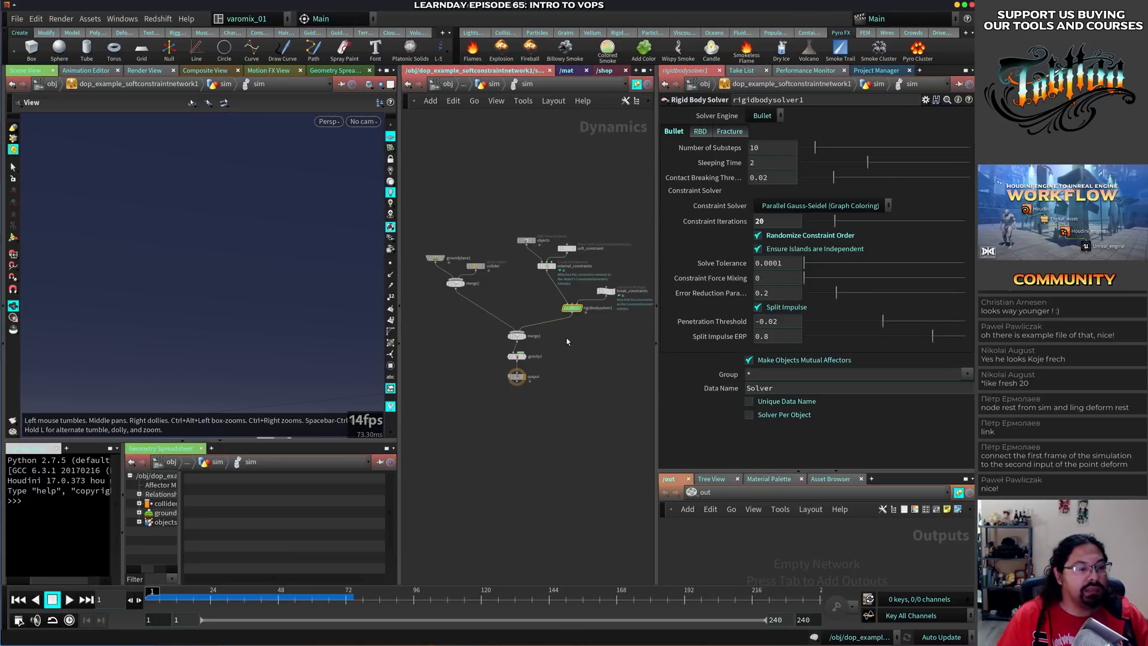
click(605, 291)
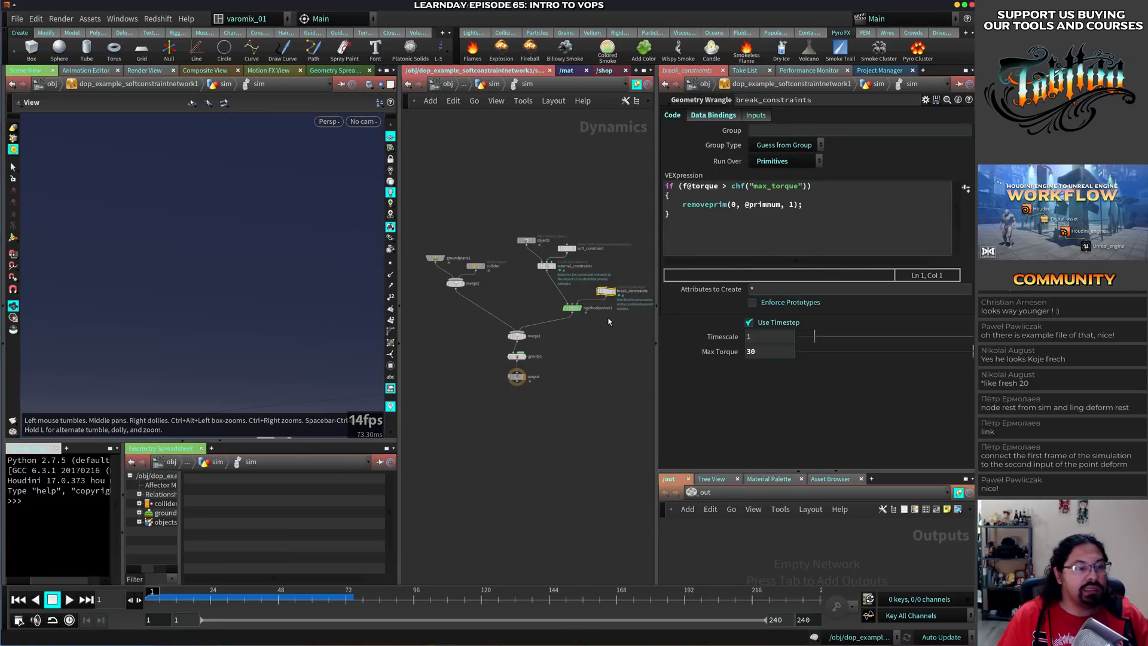
drag(597, 294, 590, 313)
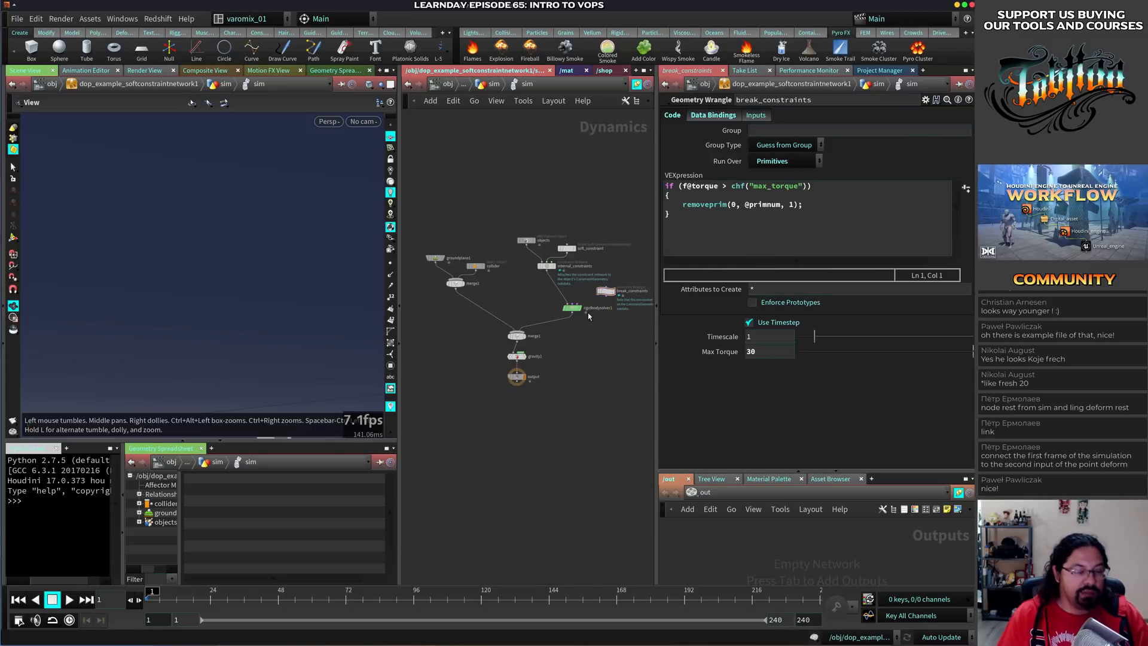
Return to the geometry network and replay the re-simulated deformation, examining the bending box closely and stopping at frame 24
key(u)
key(Up)
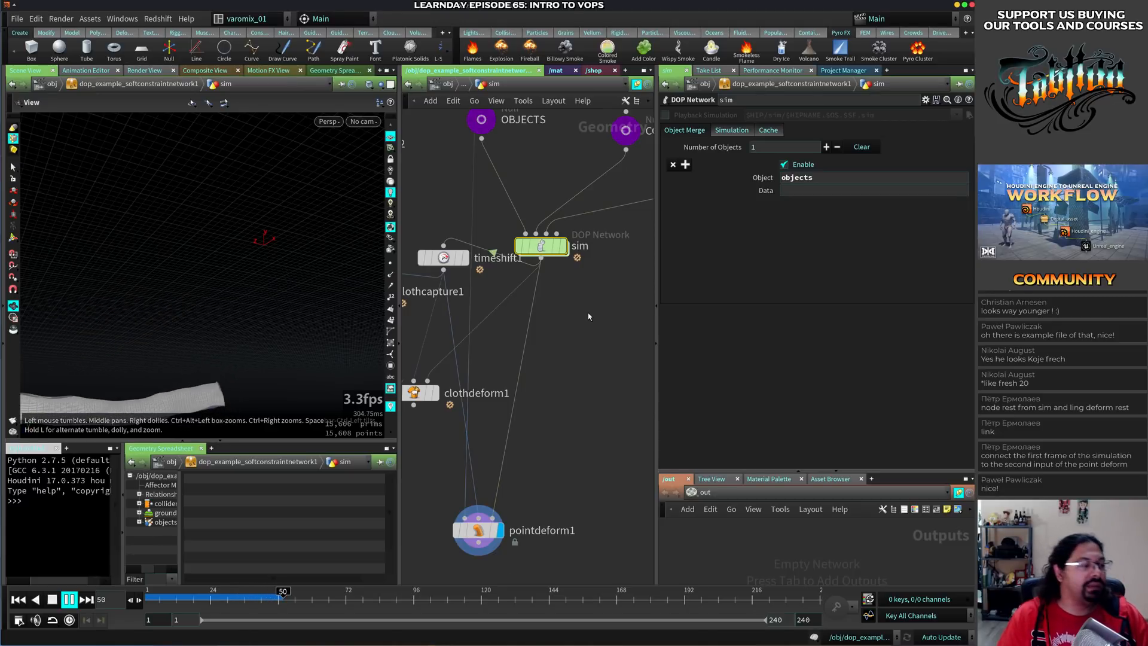
drag(228, 328, 275, 326)
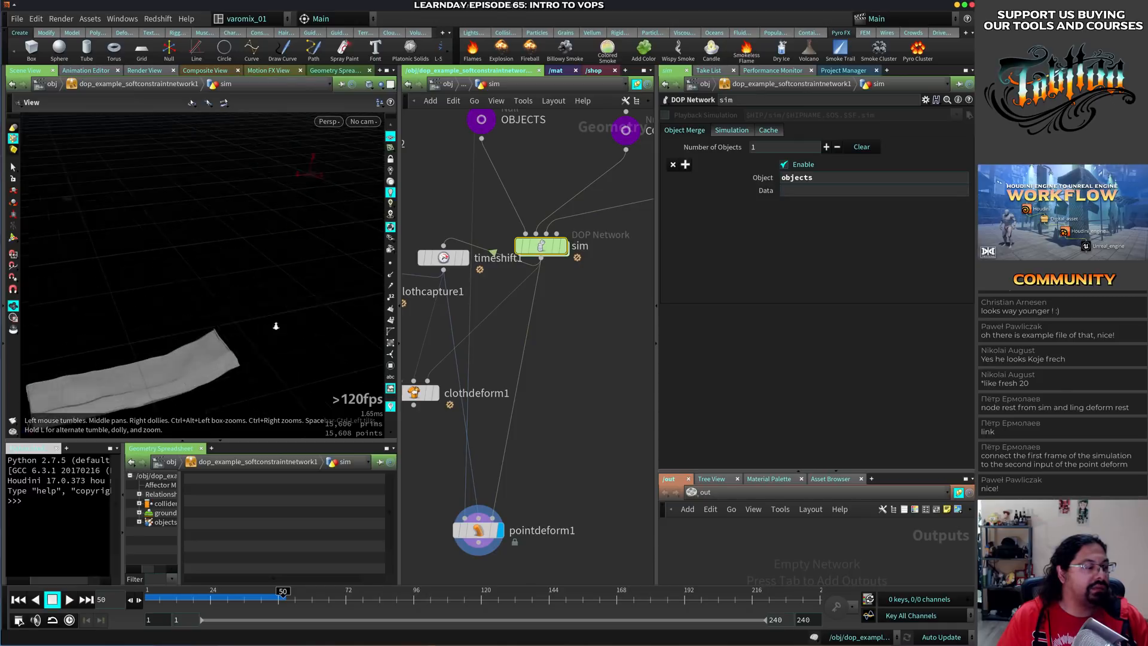
right_drag(276, 326, 224, 331)
middle_drag(225, 330, 261, 275)
key(ctrl+Up)
key(Up)
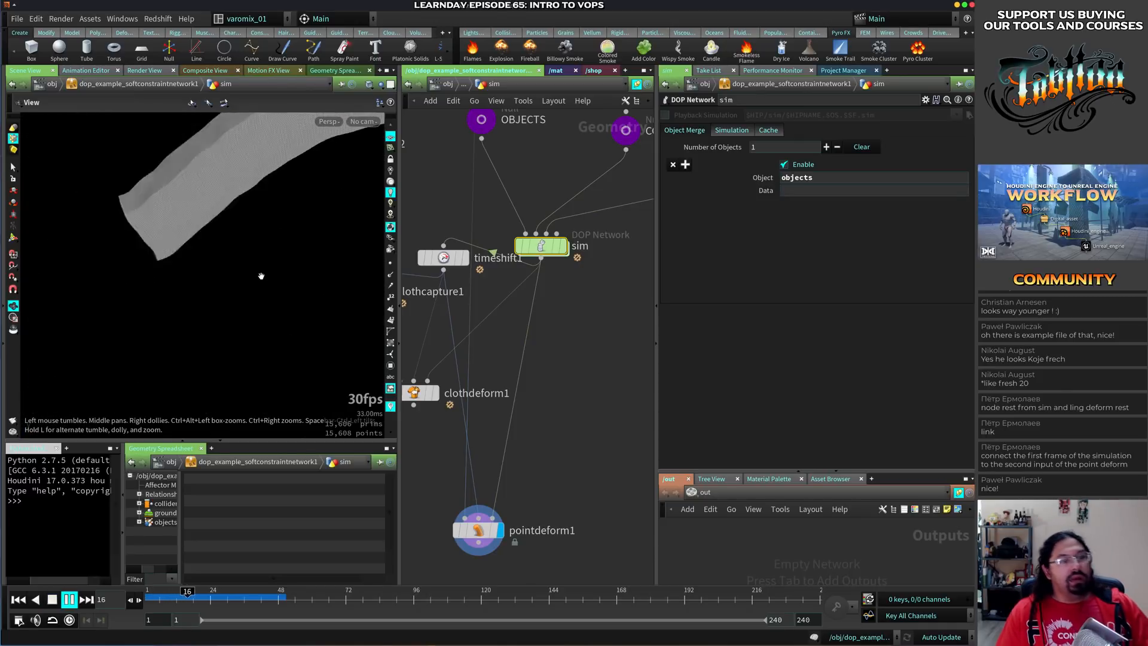
key(Up)
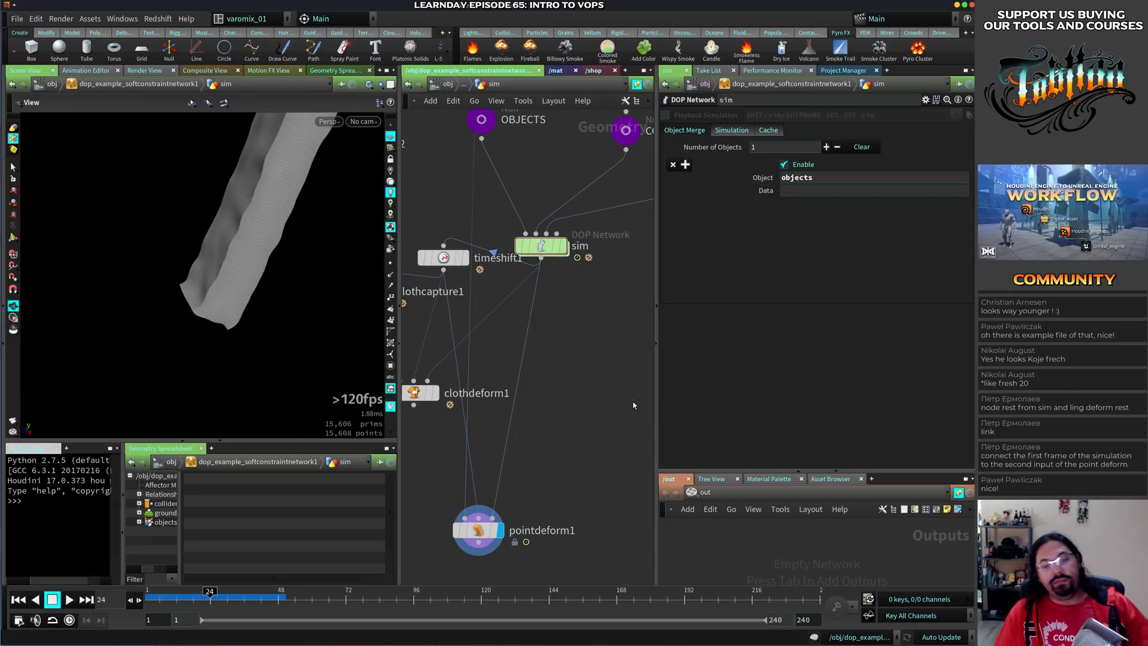
Save the scene as denting.hip in the LEARNDAY_WEBINARS folder
key(ctrl+shift+s)
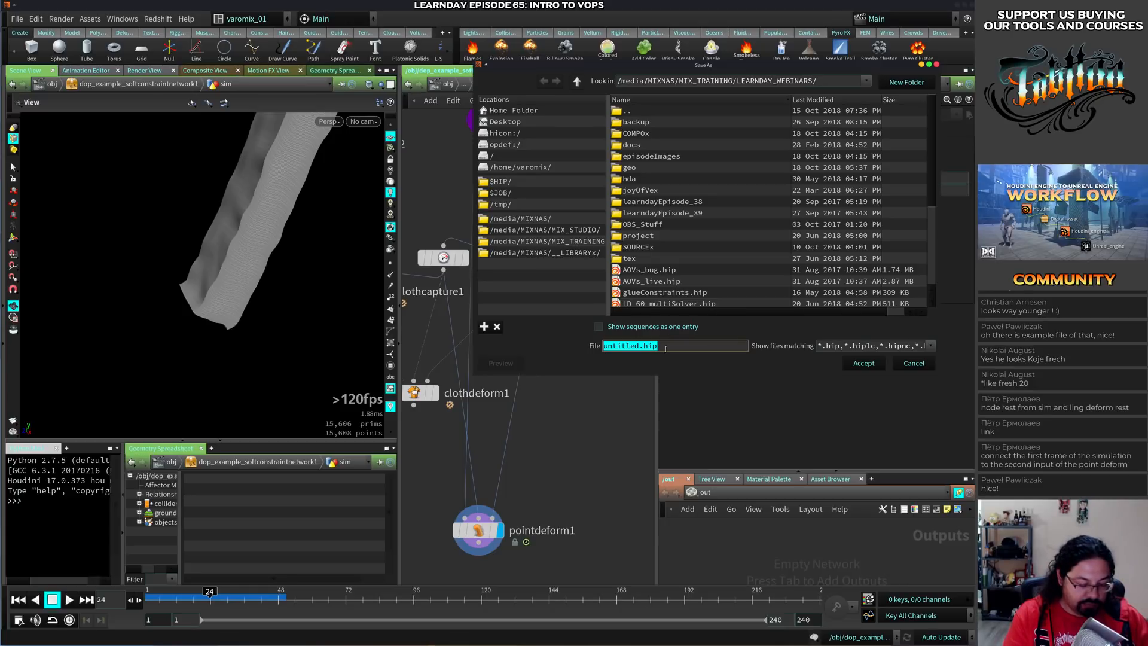
text(denting)
key(Return)
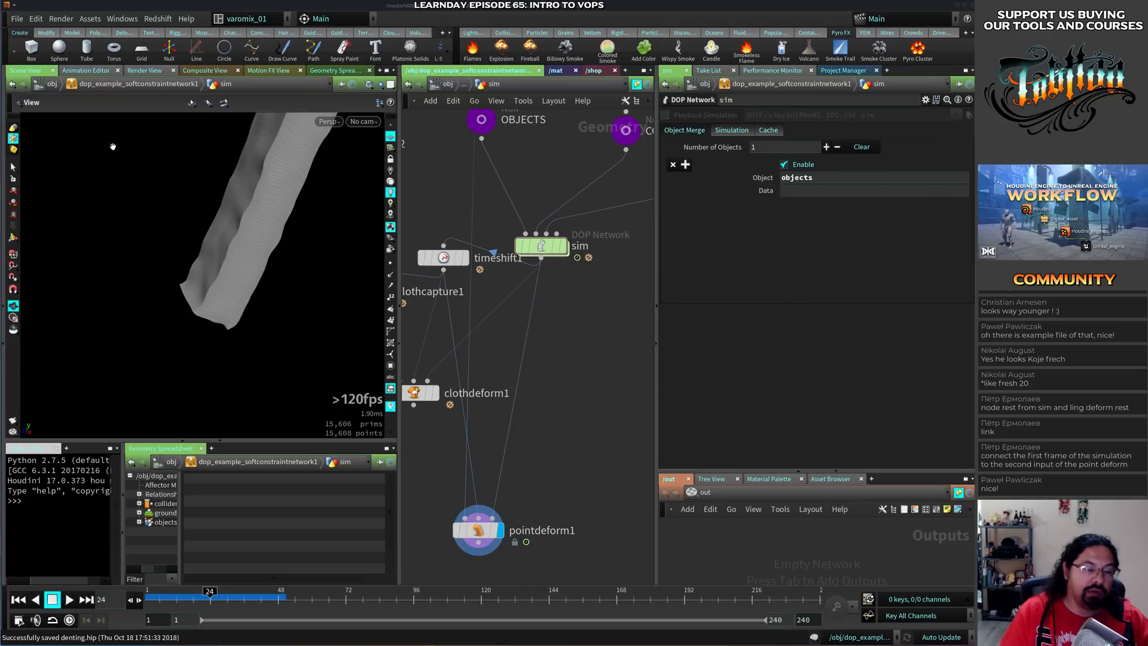